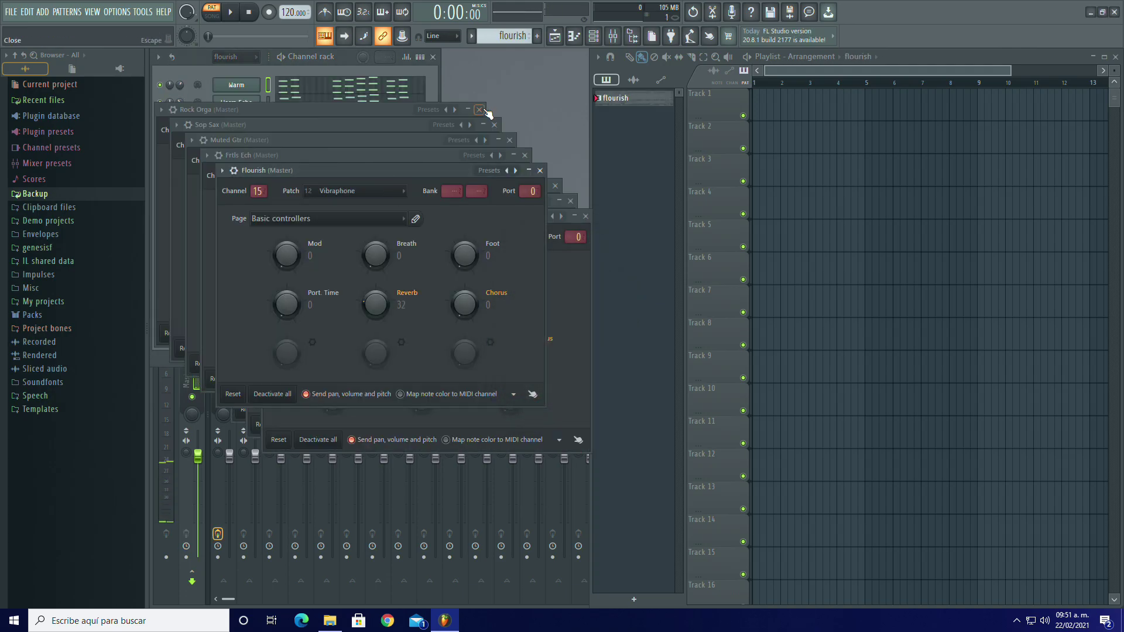
# Step: Close all open MIDI channel settings windows and place the Fruity LSD window beside the Channel rack
pyautogui.click(495, 125)
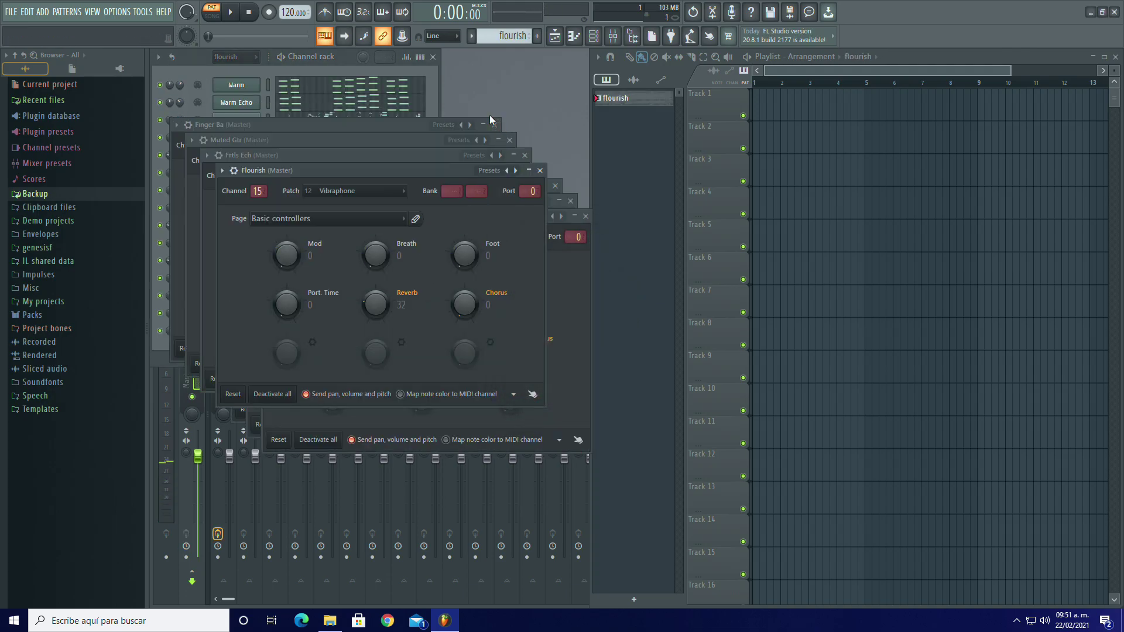
pyautogui.click(510, 140)
pyautogui.click(524, 155)
pyautogui.click(540, 171)
pyautogui.click(555, 185)
pyautogui.click(540, 171)
pyautogui.click(570, 200)
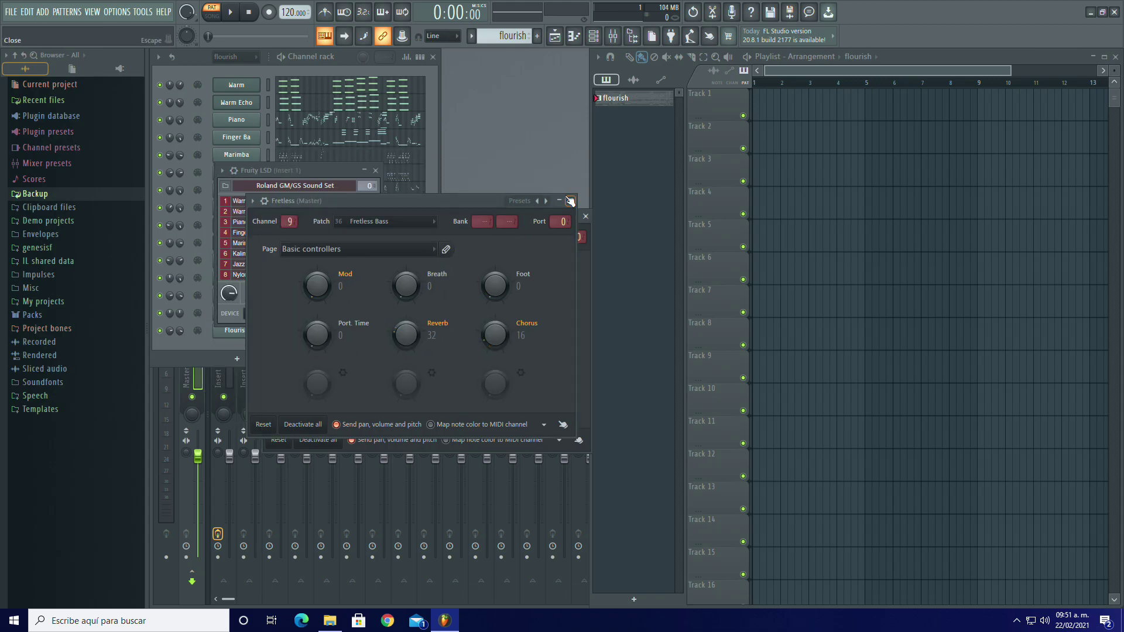
pyautogui.click(570, 201)
pyautogui.click(585, 216)
pyautogui.click(570, 201)
pyautogui.click(585, 216)
pyautogui.moveTo(318, 173); pyautogui.dragTo(544, 65)
# Step: Start playing the pattern, add a GennyFL channel and place its window below the Channel rack
pyautogui.click(230, 17)
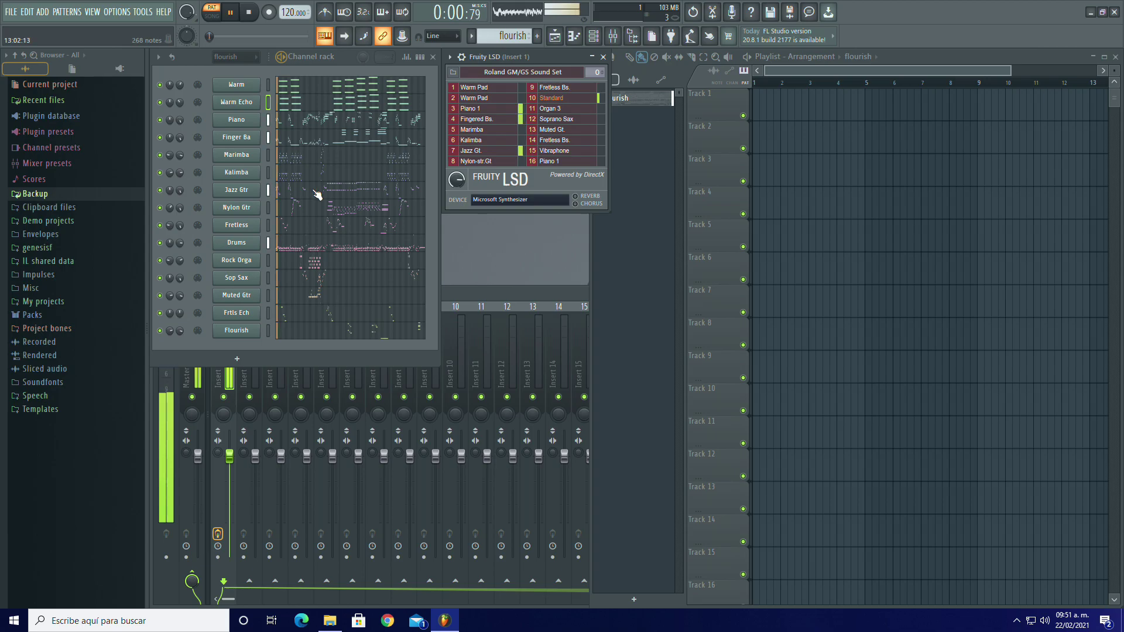
pyautogui.click(237, 358)
pyautogui.click(244, 36)
pyautogui.moveTo(351, 186); pyautogui.dragTo(272, 256)
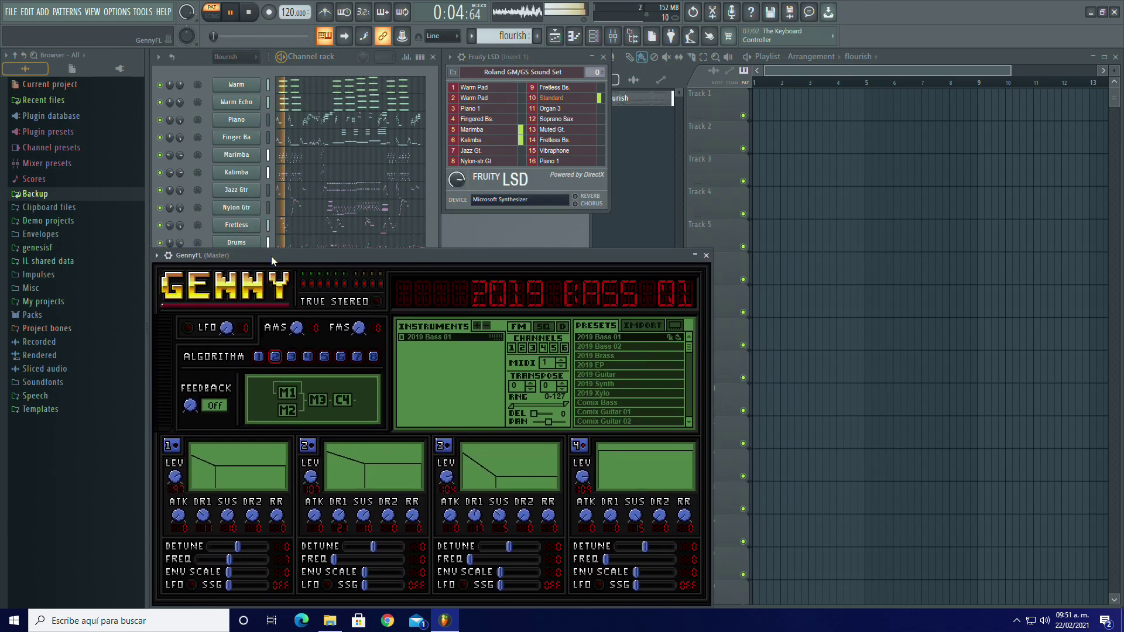
# Step: Shorten the Channel rack to clear the GennyFL window, stop playback and route GennyFL to mixer track 1
pyautogui.click(414, 228)
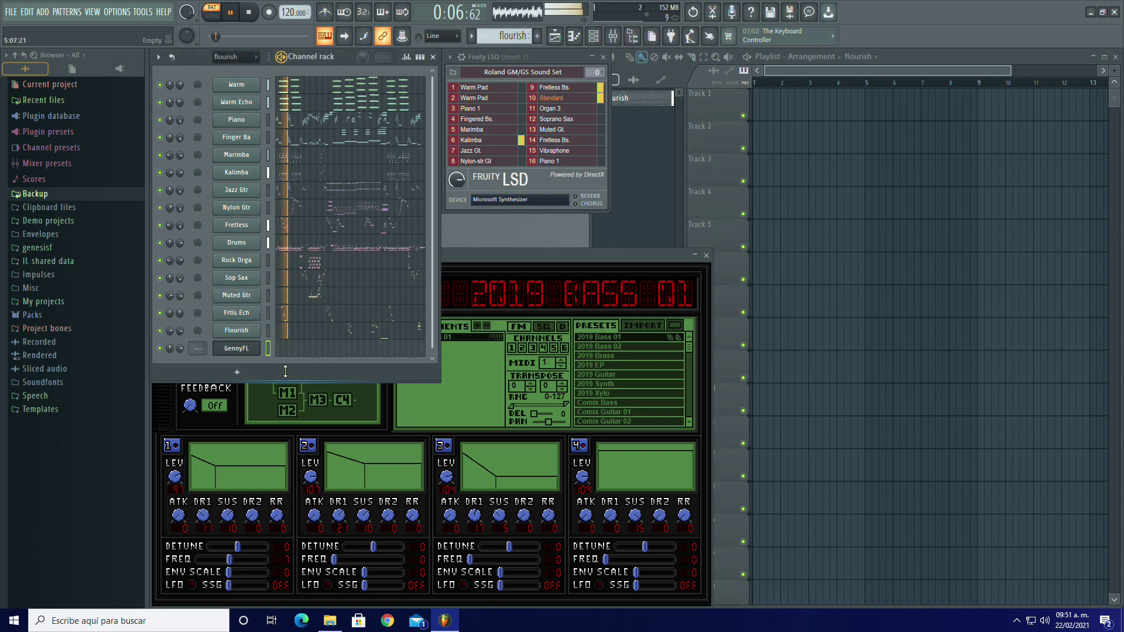
pyautogui.moveTo(288, 385); pyautogui.dragTo(313, 241)
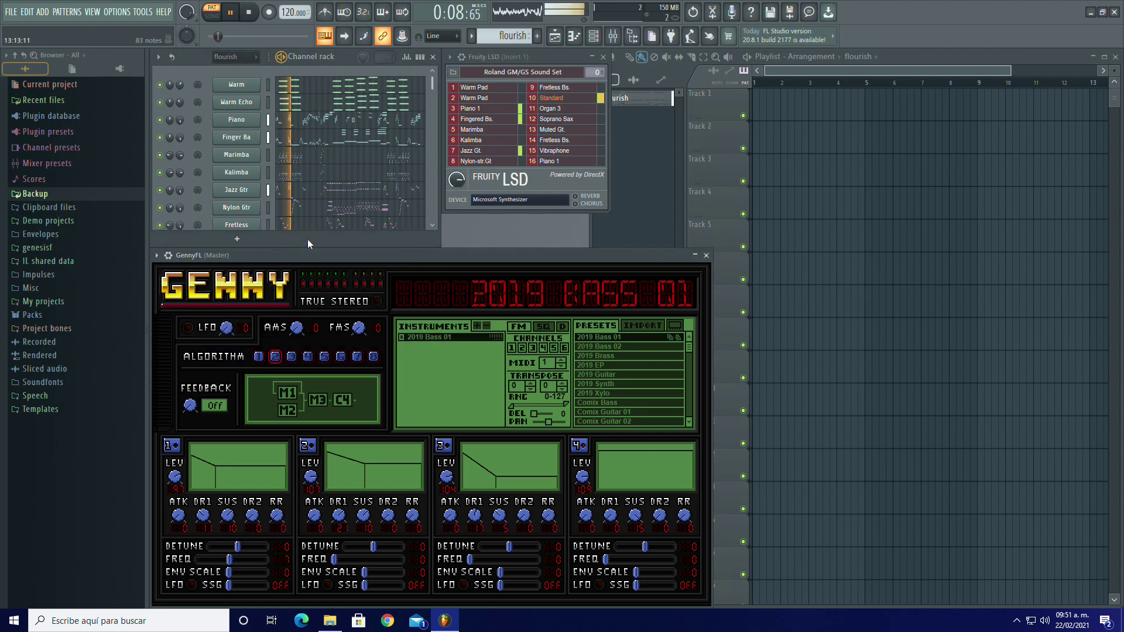
pyautogui.scroll(-5, 234, 146)
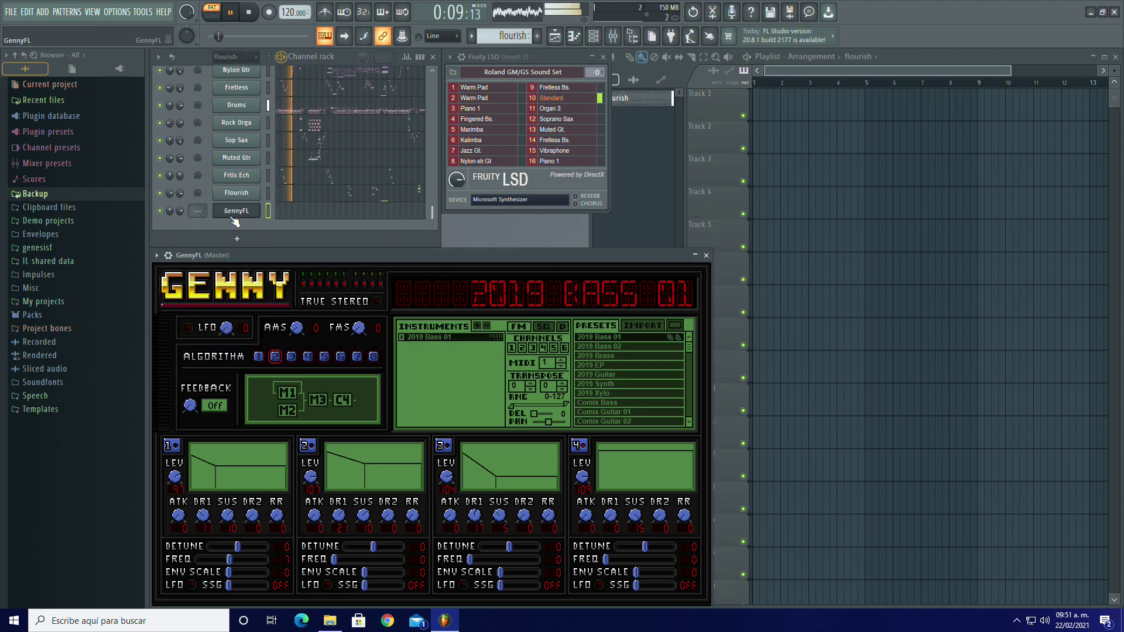
pyautogui.click(249, 13)
# Step: Import the bank 20 - Staff Roll.vgz from the Sonic the Hedgehog 2 downloads folder into GennyFL and load the preset 20_Staff Roll 1
pyautogui.click(638, 325)
pyautogui.click(614, 349)
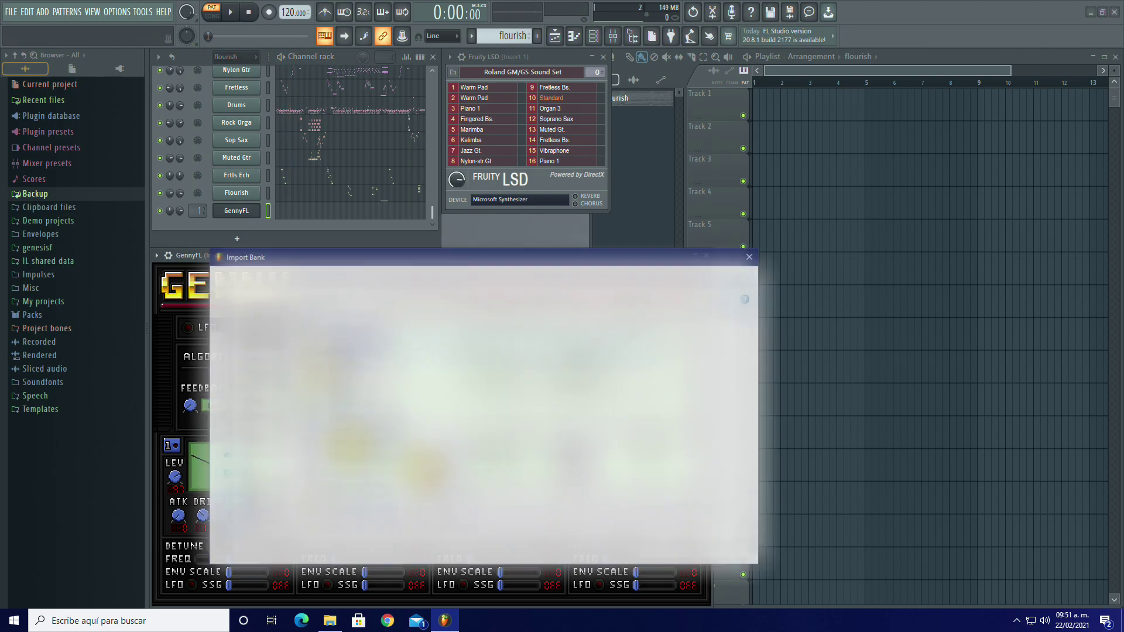
pyautogui.click(251, 352)
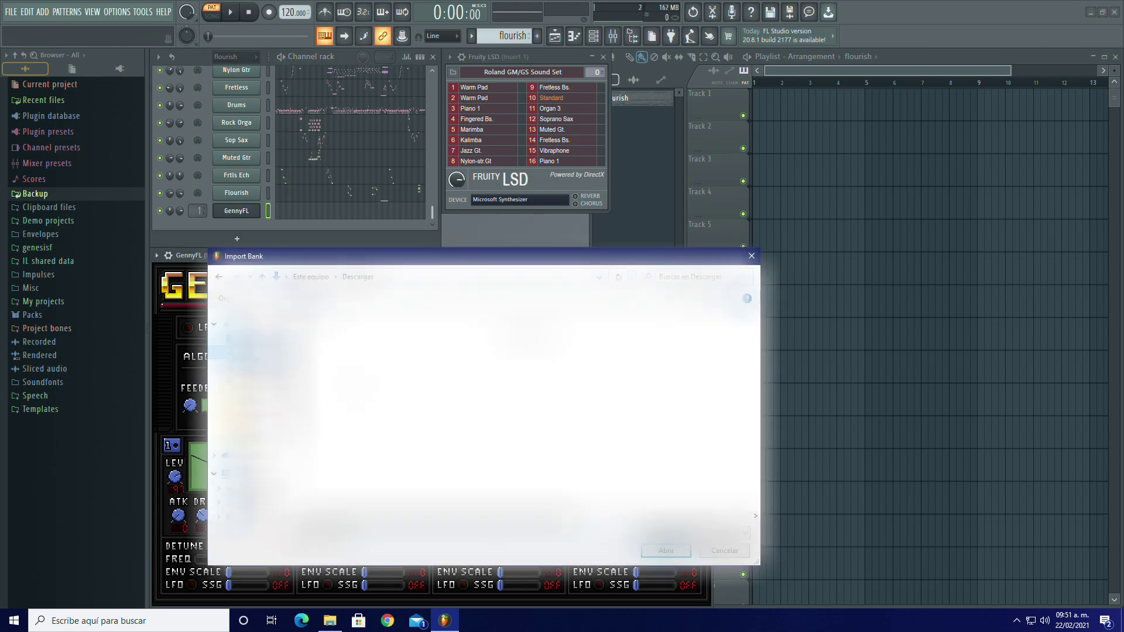
pyautogui.scroll(-9, 468, 419)
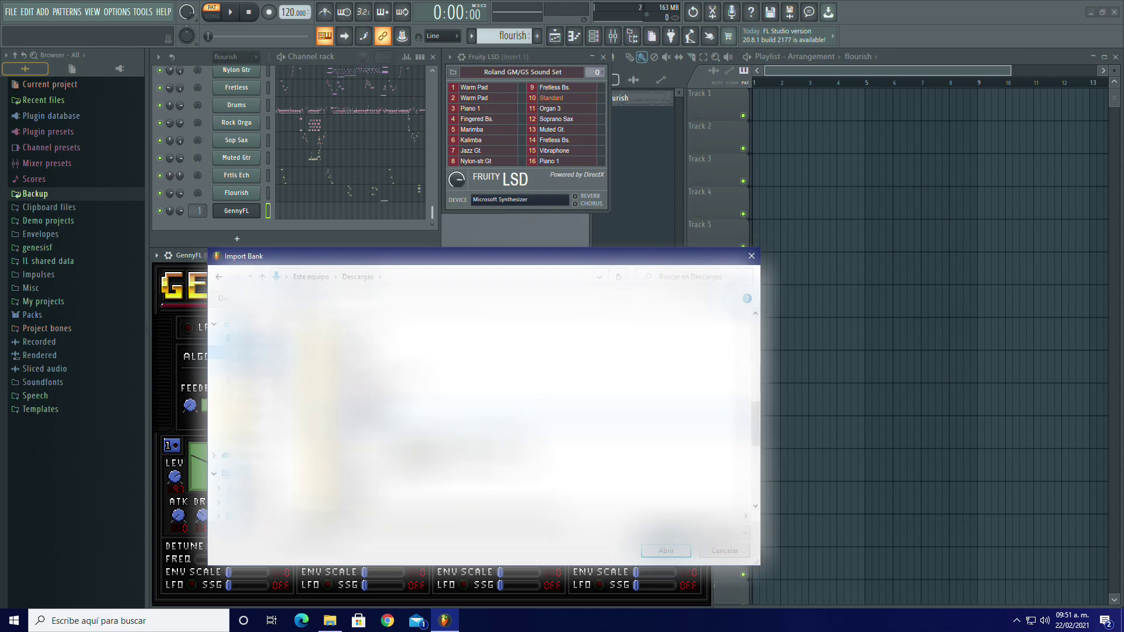
pyautogui.doubleClick(403, 419)
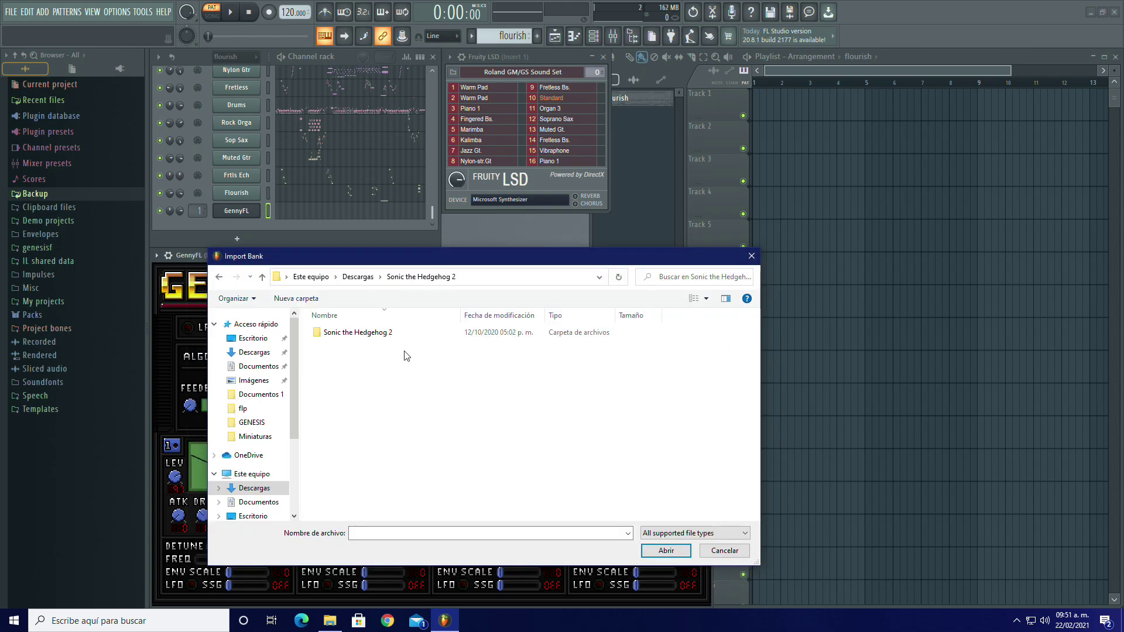
pyautogui.doubleClick(376, 336)
pyautogui.scroll(-5, 398, 422)
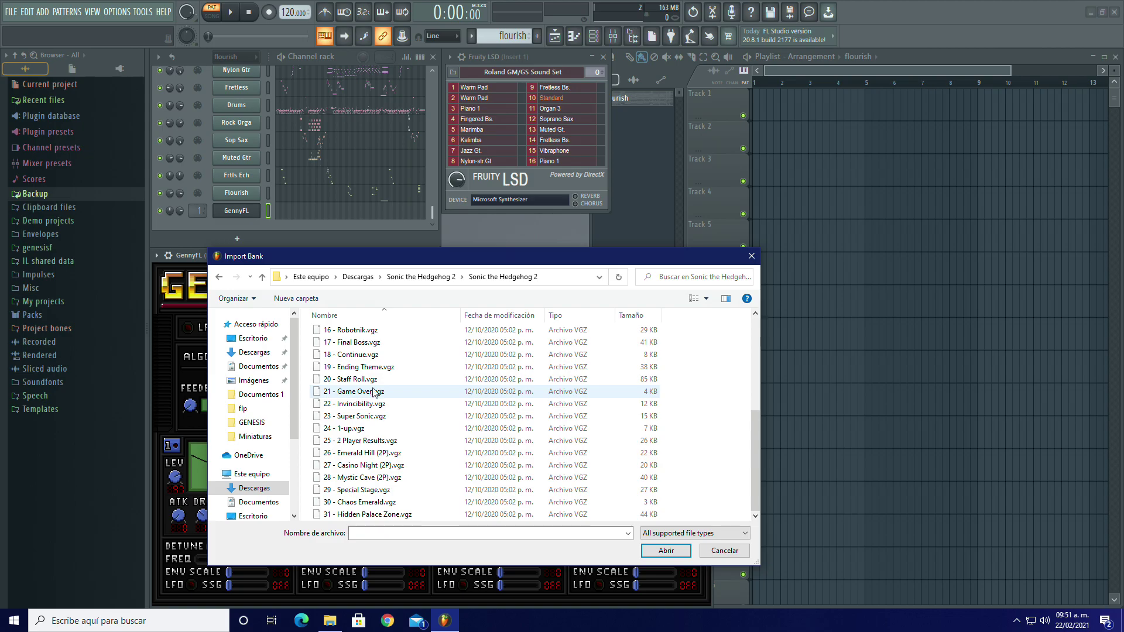
pyautogui.doubleClick(358, 380)
pyautogui.click(615, 348)
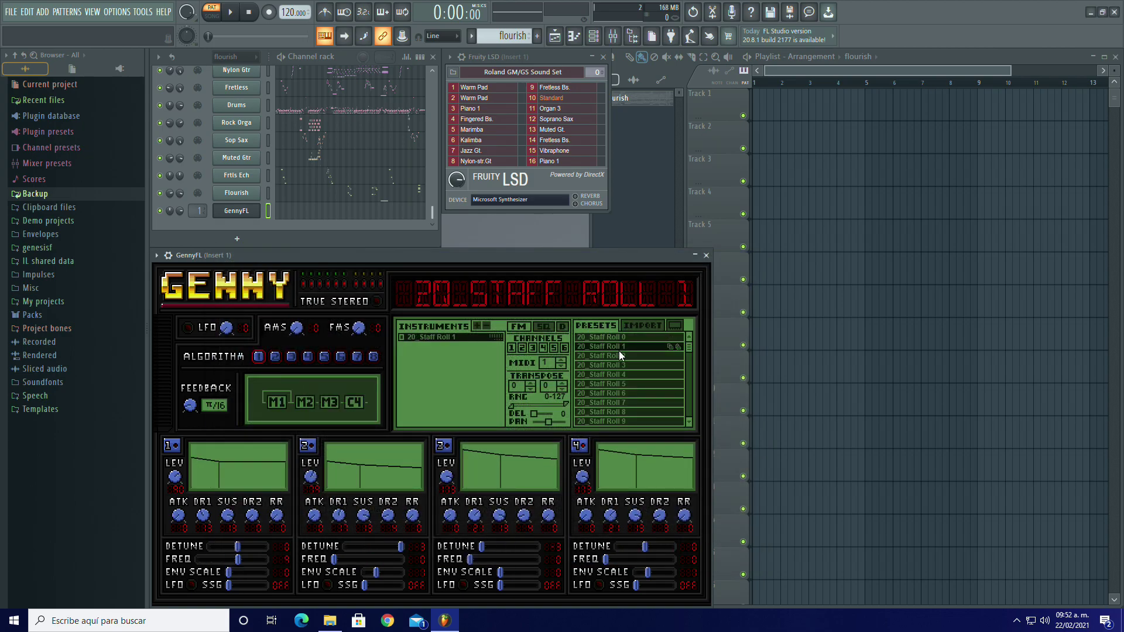
# Step: Play the opening of the pattern twice to hear the original MIDI instruments
pyautogui.scroll(4, 321, 160)
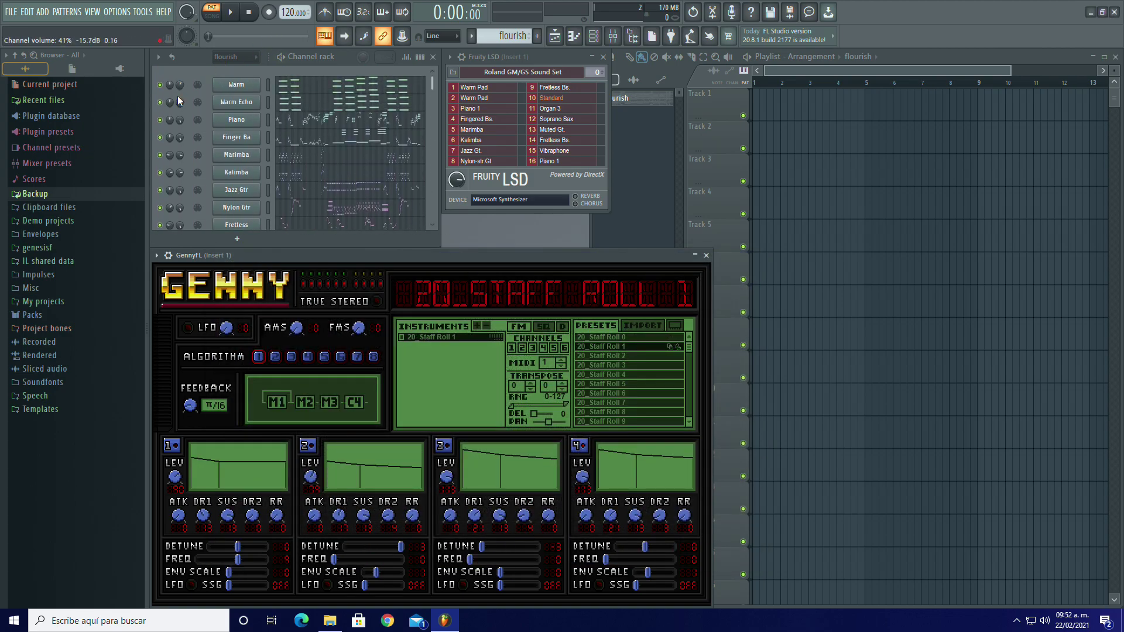
pyautogui.click(232, 12)
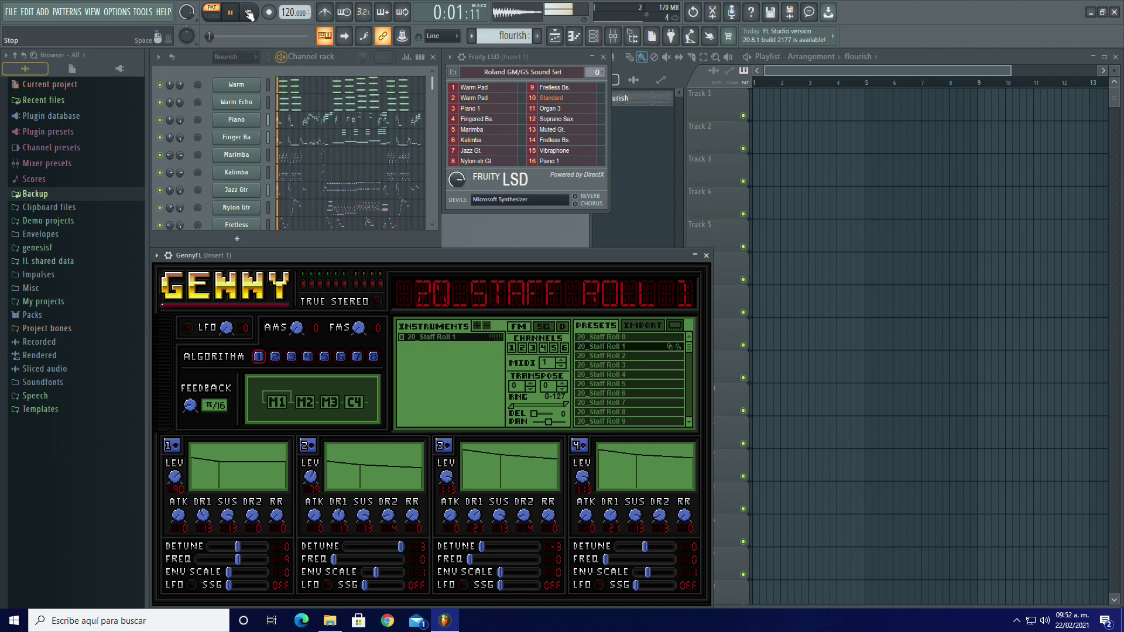
pyautogui.click(248, 12)
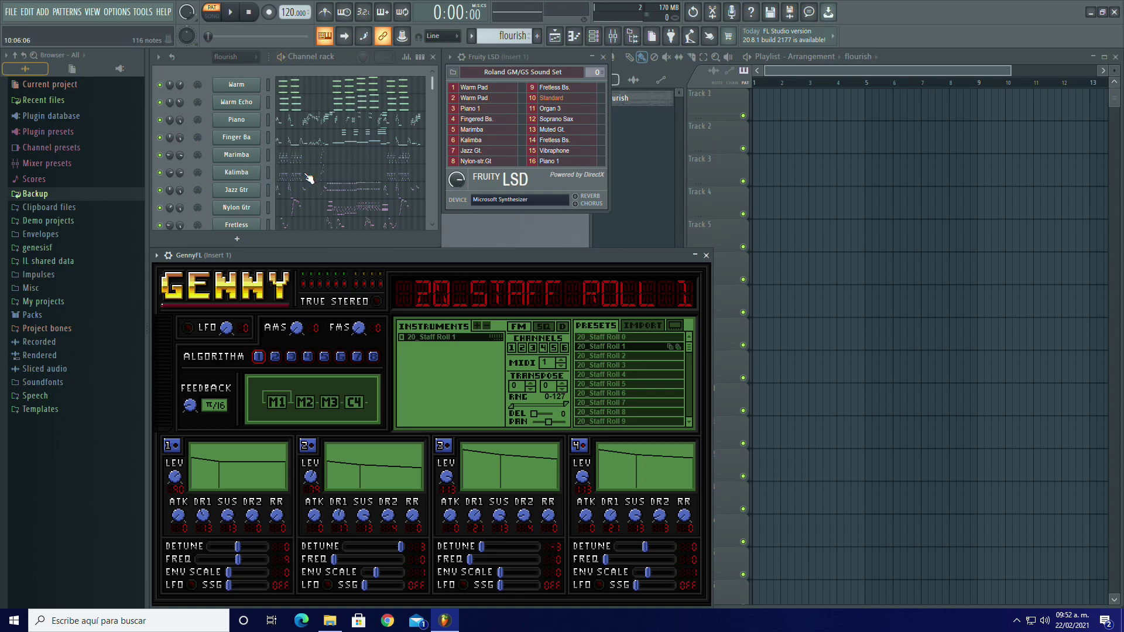
pyautogui.click(235, 13)
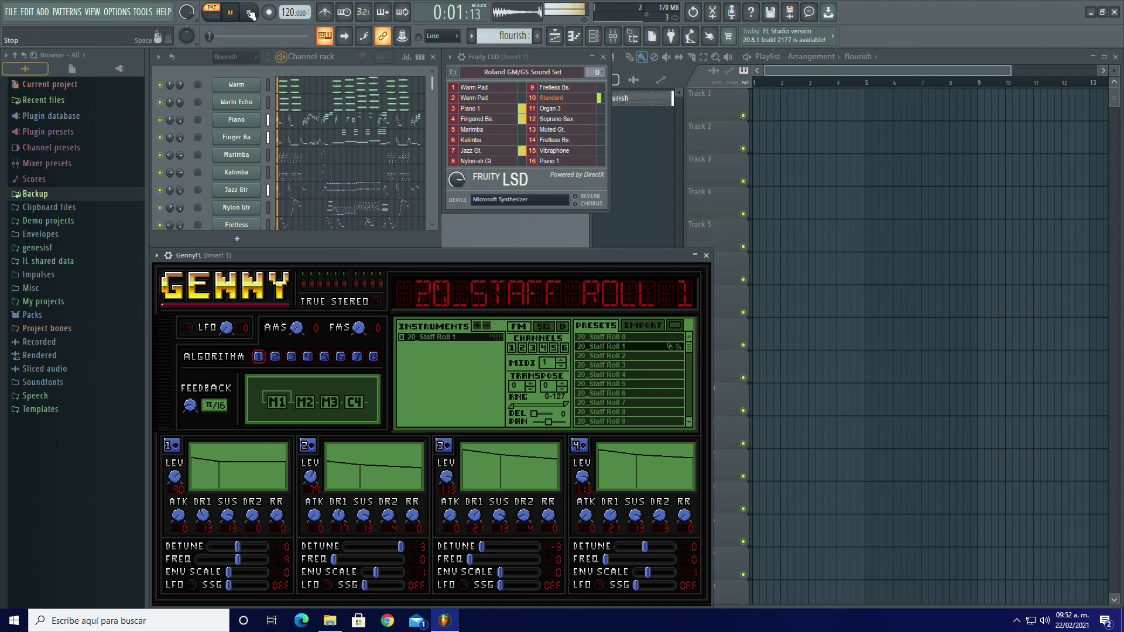
pyautogui.click(250, 12)
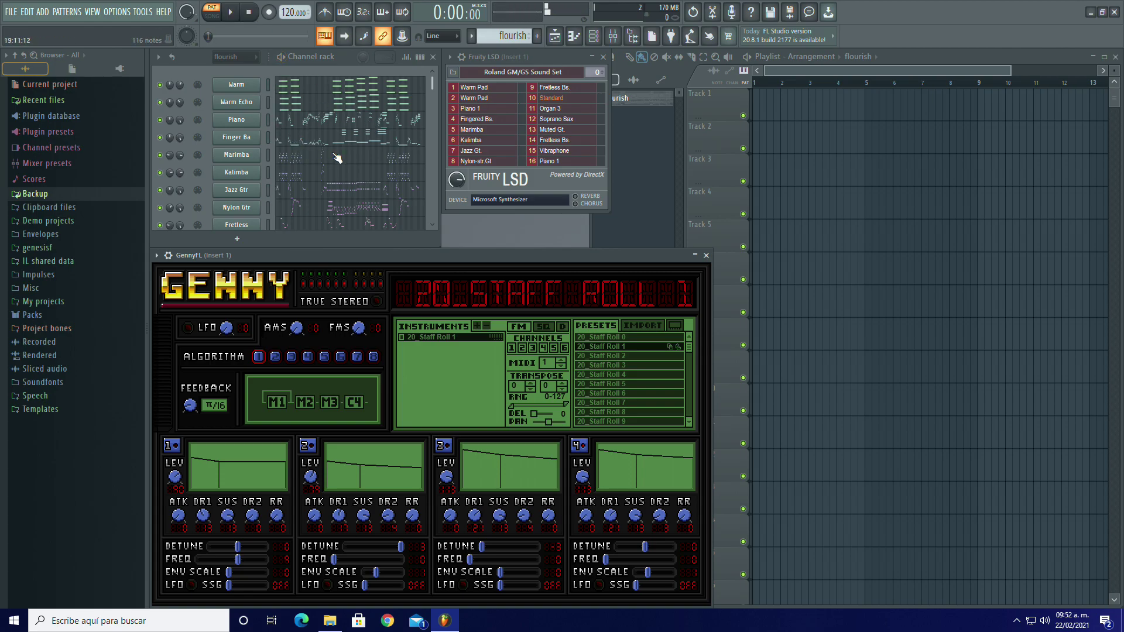
# Step: Select and copy the Finger Ba notes in roughly the first 17 bars of the piano roll
pyautogui.click(315, 143)
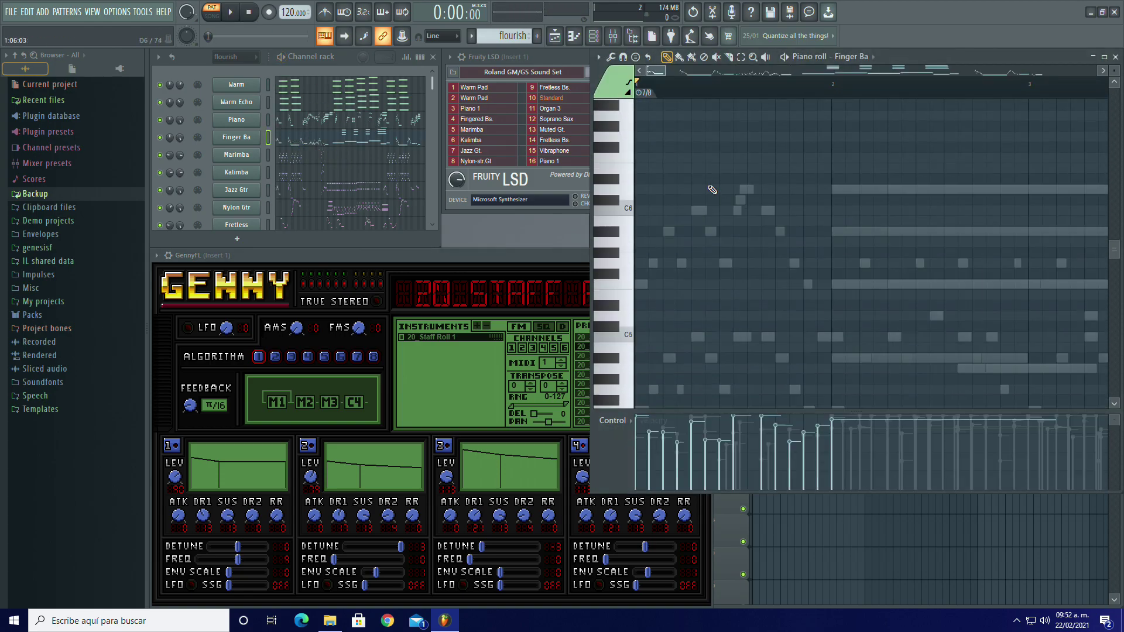
pyautogui.scroll(-10, 944, 217)
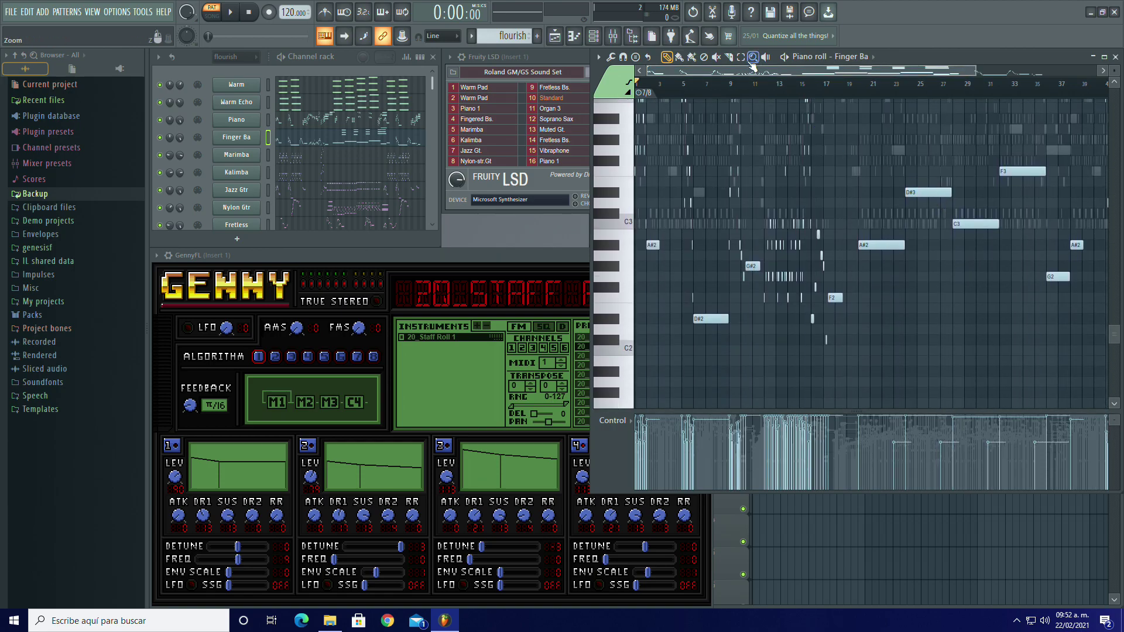
pyautogui.moveTo(854, 381); pyautogui.dragTo(564, 189)
pyautogui.scroll(-5, 681, 204)
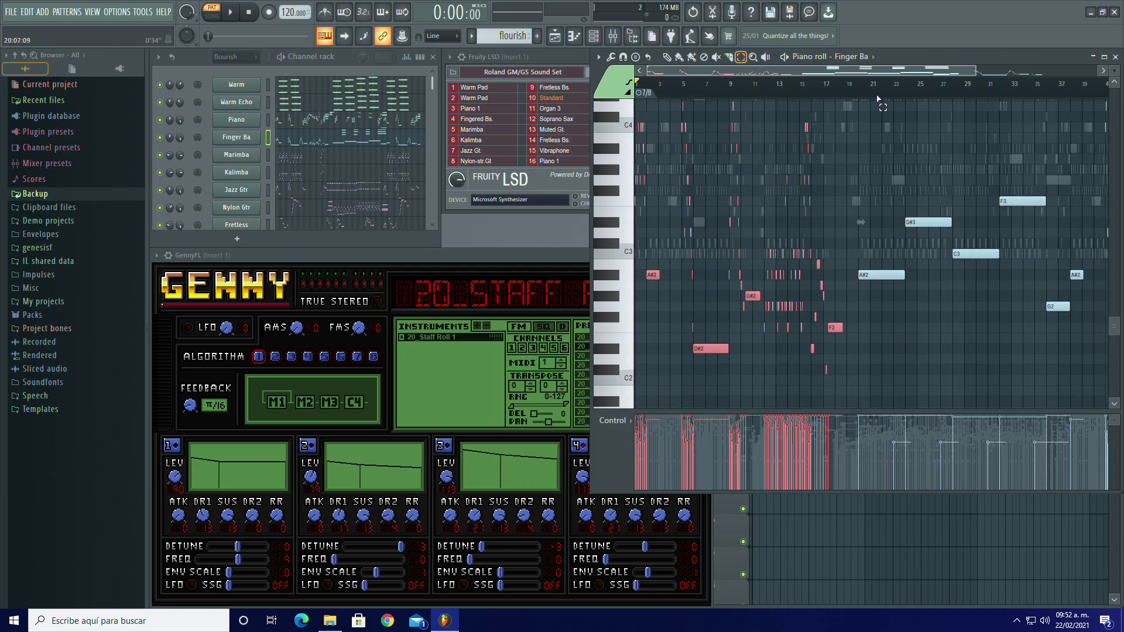
pyautogui.moveTo(976, 68); pyautogui.dragTo(692, 58)
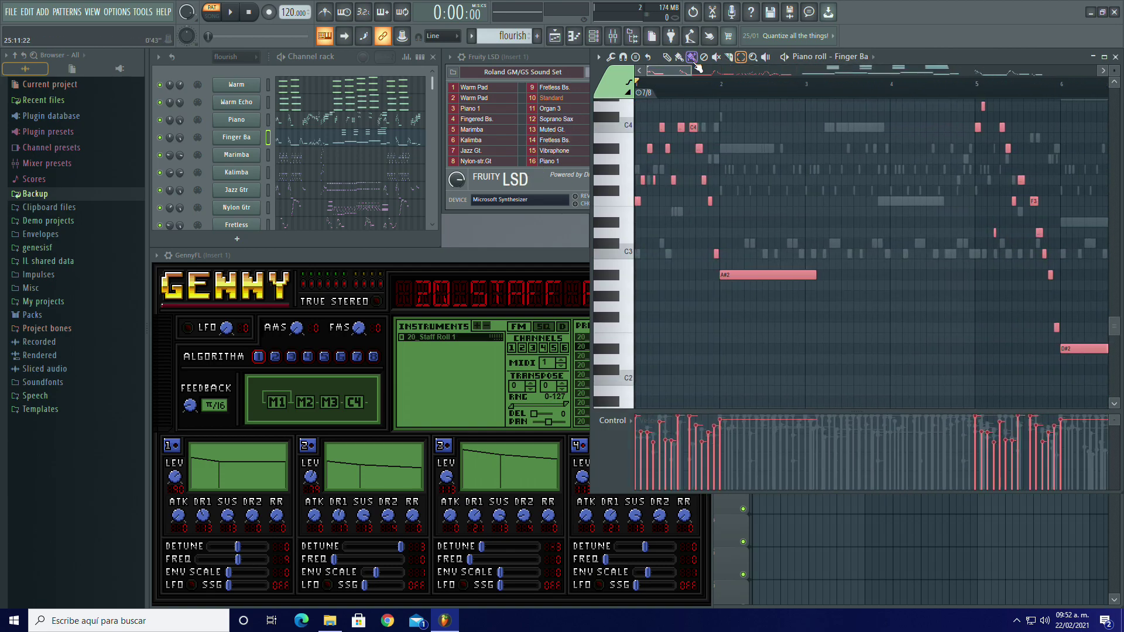
# Step: Paste the copied Finger Ba notes into the GennyFL channel's piano roll
pyautogui.scroll(-4, 343, 193)
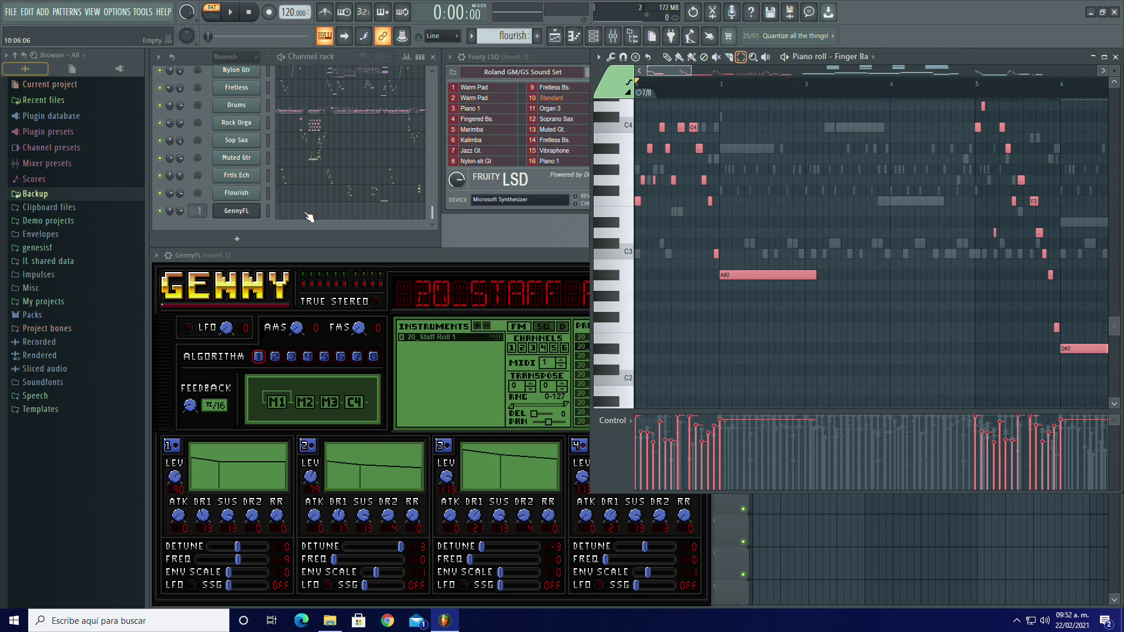
pyautogui.click(308, 215)
pyautogui.click(598, 57)
pyautogui.moveTo(630, 97)
pyautogui.click(697, 262)
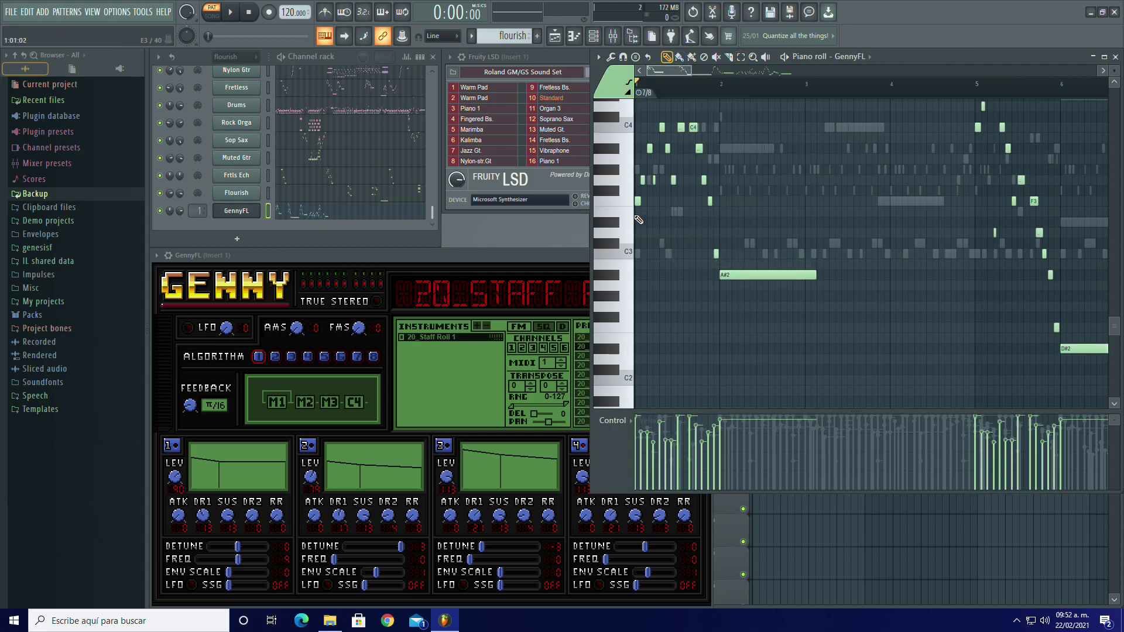
# Step: Mute the Finger Ba channel and play the opening to hear the GennyFL bass
pyautogui.scroll(3, 329, 169)
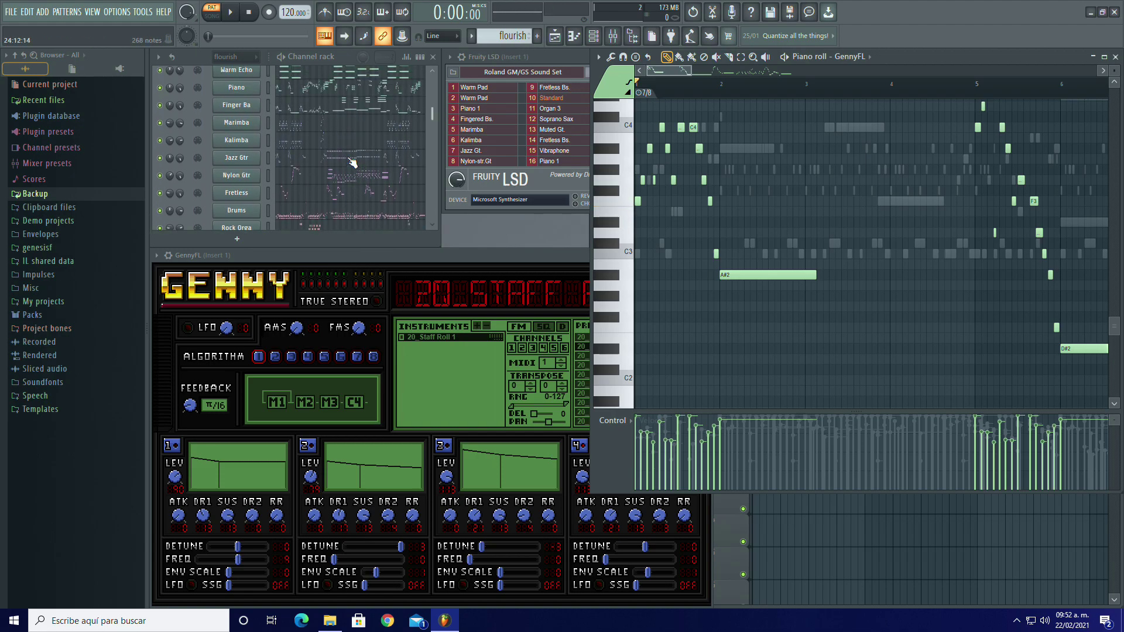
pyautogui.click(230, 11)
pyautogui.click(250, 13)
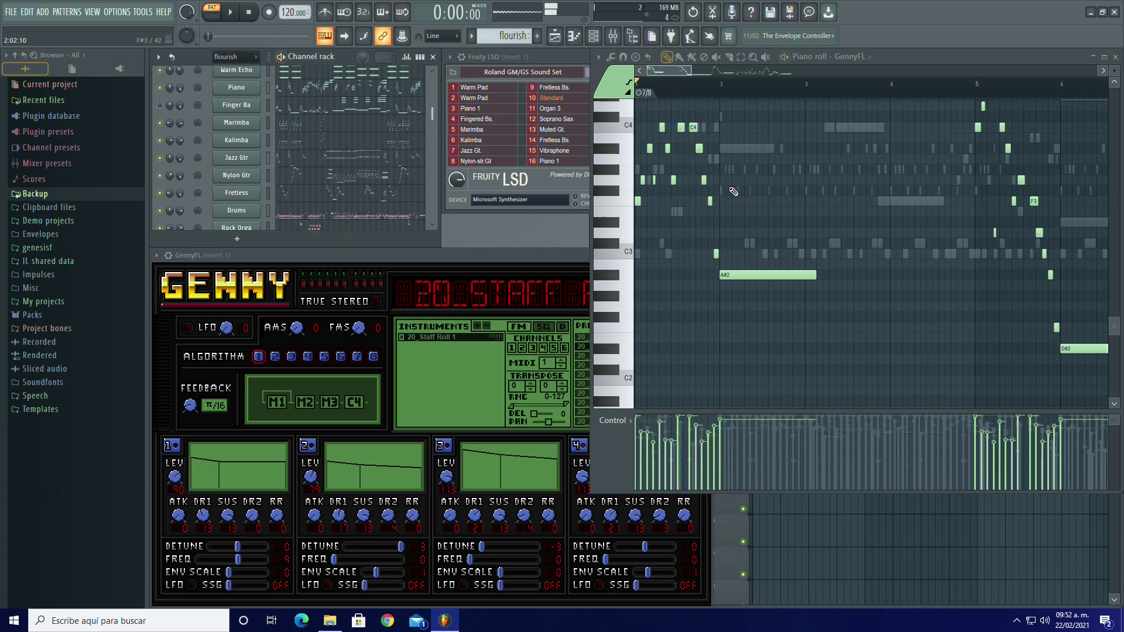
# Step: Select all notes in the GennyFL piano roll and raise their velocity to maximum
pyautogui.scroll(3, 775, 111)
pyautogui.click(741, 57)
pyautogui.scroll(4, 709, 189)
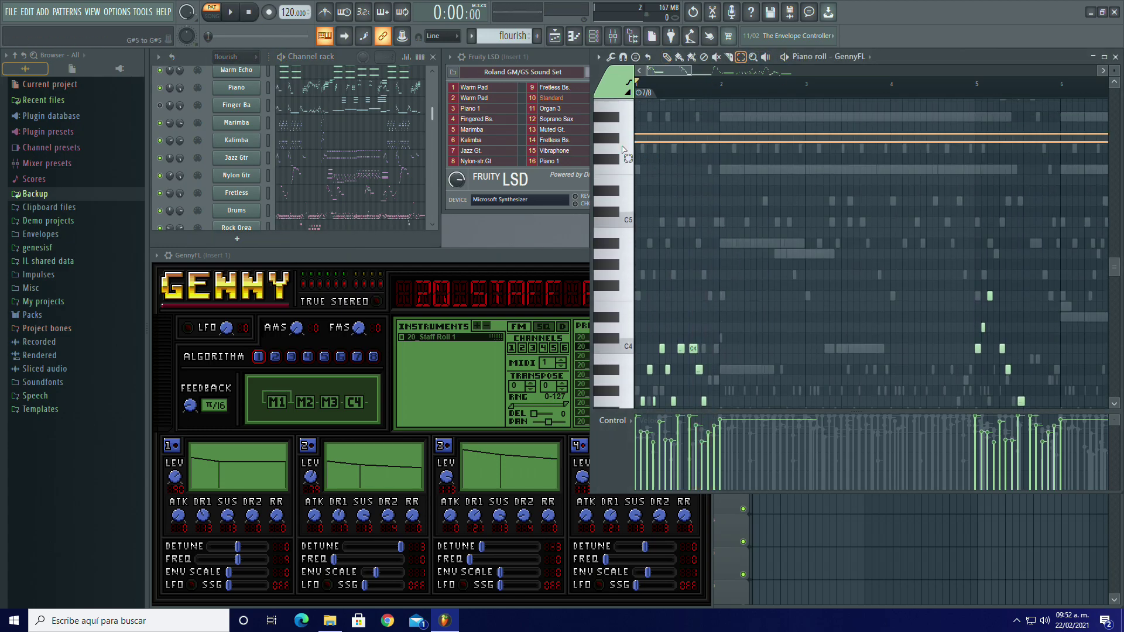
pyautogui.hotkey('ctrl', 'a')
pyautogui.scroll(-5, 737, 263)
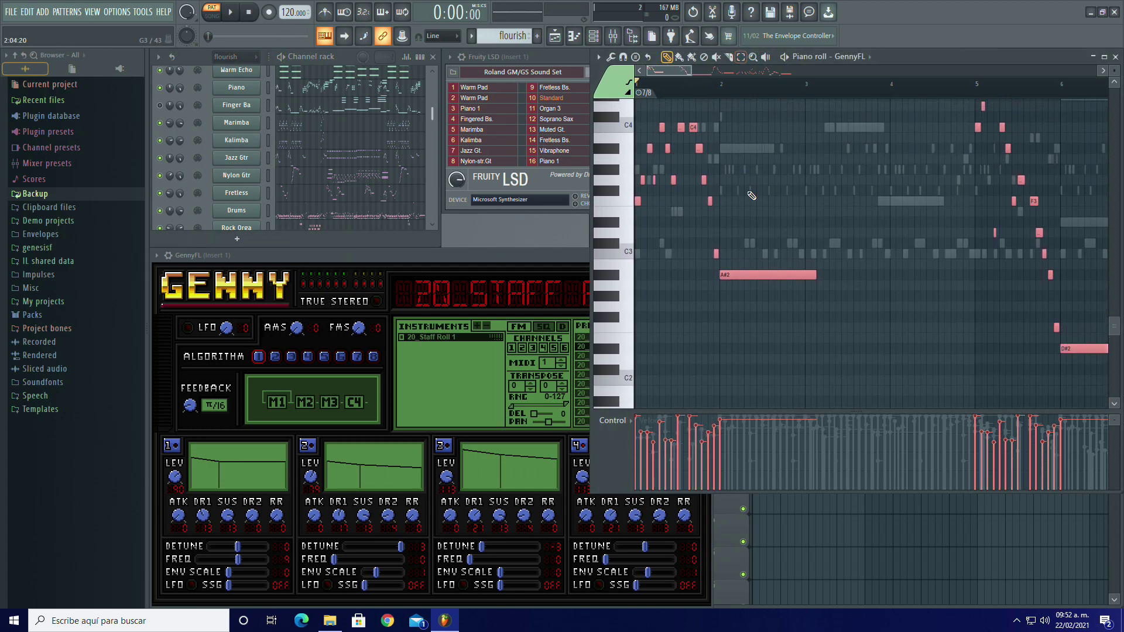
pyautogui.doubleClick(762, 274)
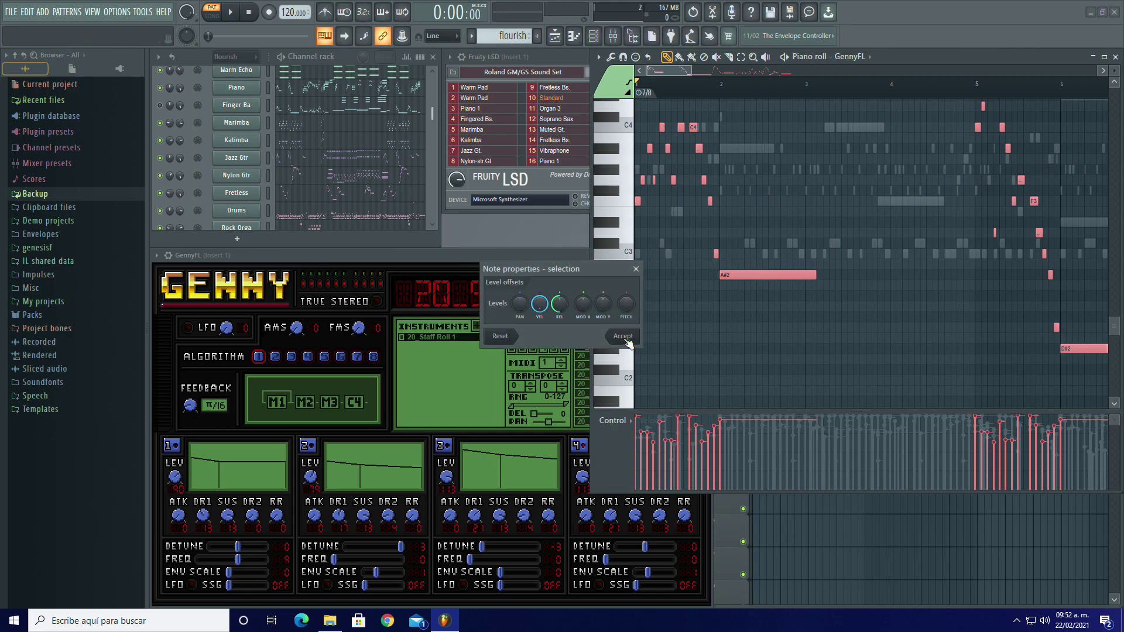
pyautogui.click(623, 337)
# Step: Play the pattern and lower the GennyFL channel's volume to about 49%
pyautogui.click(231, 12)
pyautogui.scroll(-6, 329, 181)
pyautogui.moveTo(180, 211); pyautogui.dragTo(180, 220)
pyautogui.press('space')
# Step: Try transposing the GennyFL instrument by -1, reset the transposition to 0 and play the pattern
pyautogui.click(530, 389)
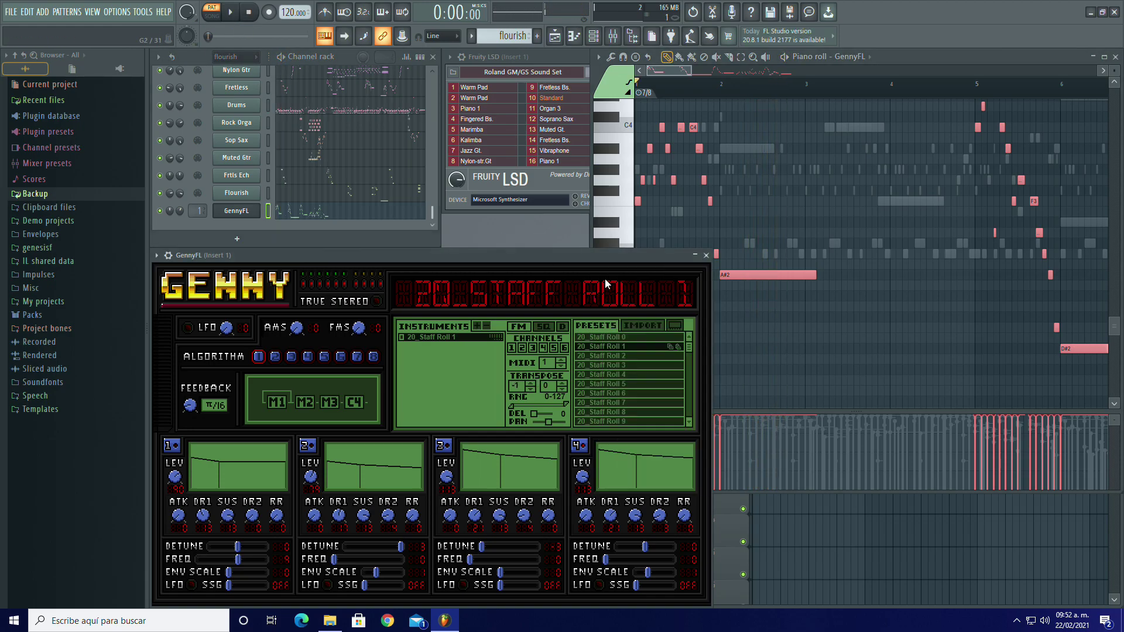
pyautogui.click(531, 384)
pyautogui.press('space')
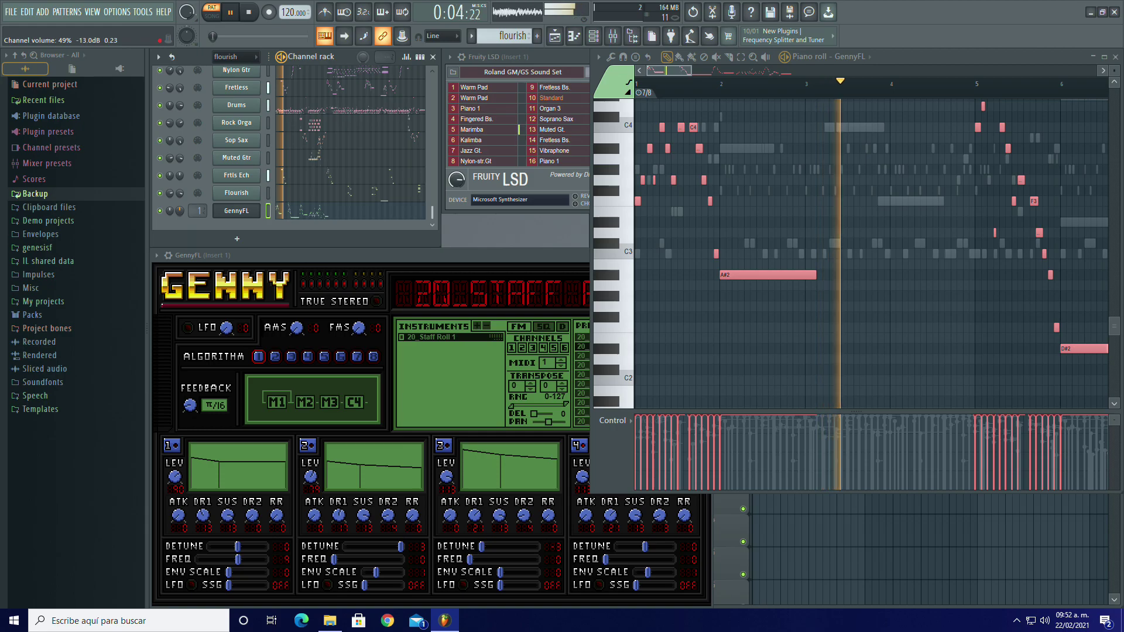
# Step: Replay the opening of the pattern to check the GennyFL bass in the mix
pyautogui.click(245, 14)
pyautogui.click(240, 13)
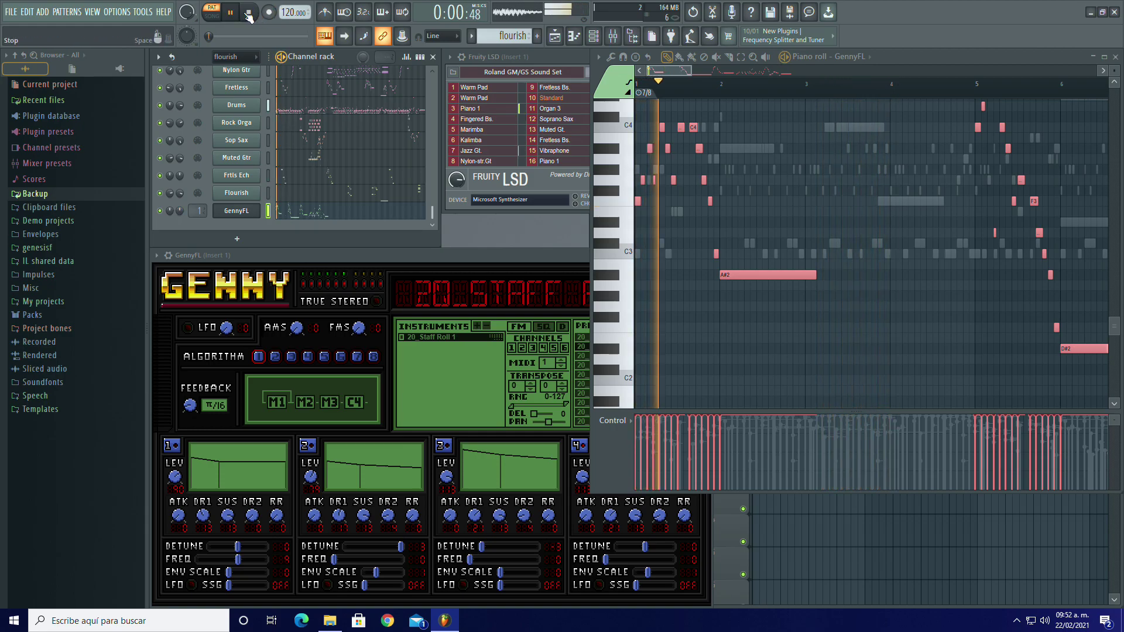
pyautogui.click(248, 13)
pyautogui.press('space')
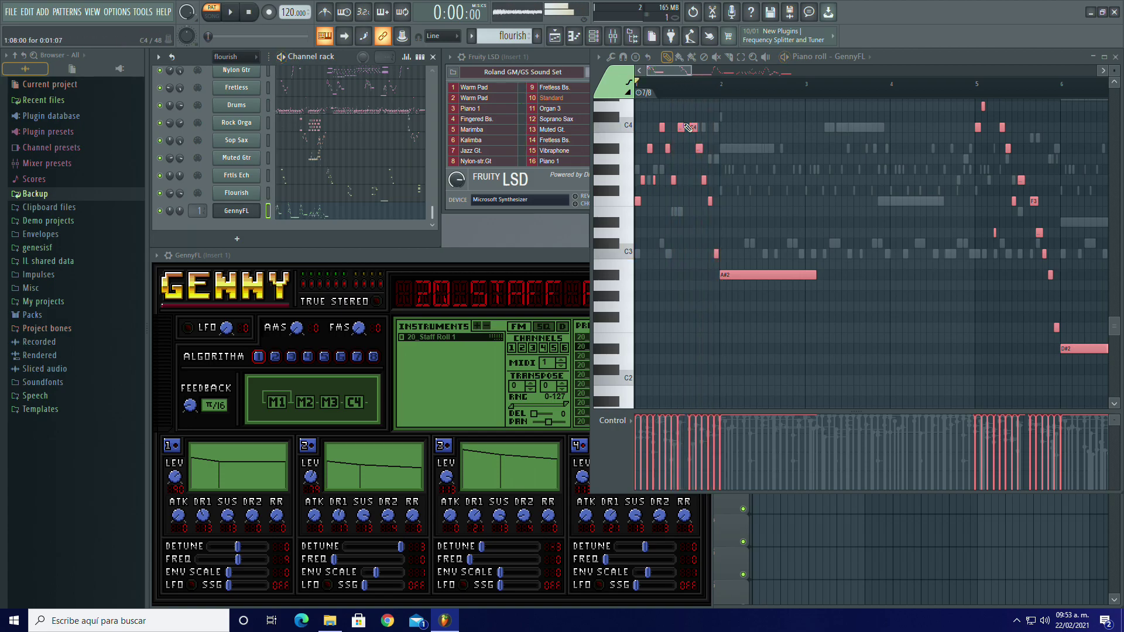
pyautogui.click(250, 14)
# Step: Open the Finger Ba part in the piano roll and examine its high and low notes from bar 25 onward
pyautogui.moveTo(691, 70); pyautogui.dragTo(956, 71)
pyautogui.scroll(8, 343, 167)
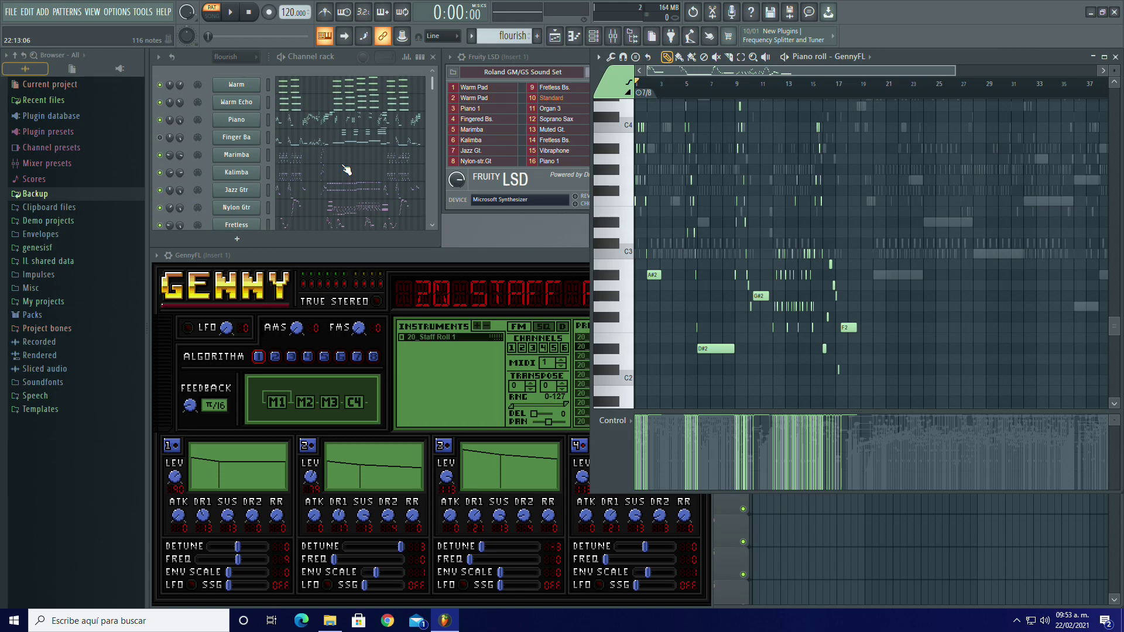
pyautogui.click(317, 139)
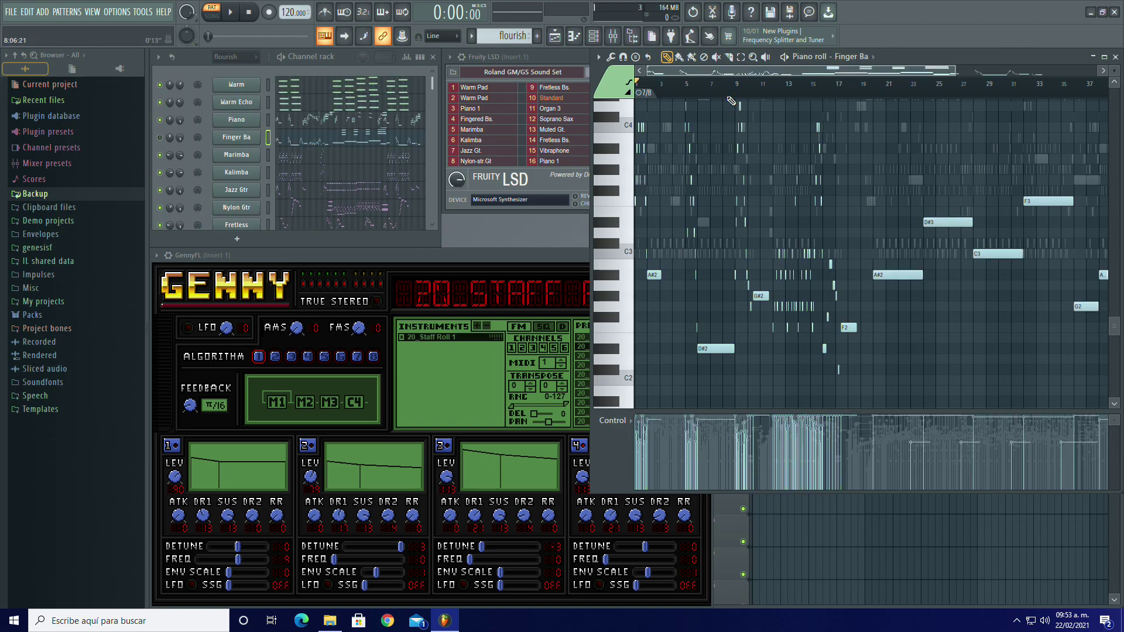
pyautogui.hscroll(6, 802, 107)
pyautogui.scroll(3, 819, 147)
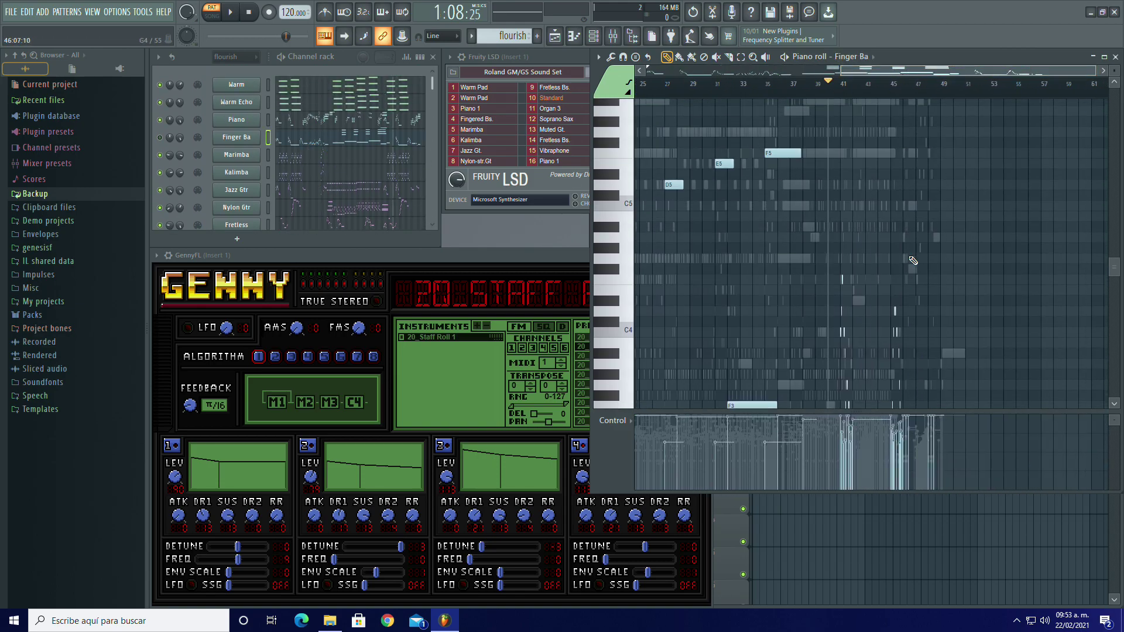
pyautogui.scroll(12, 761, 211)
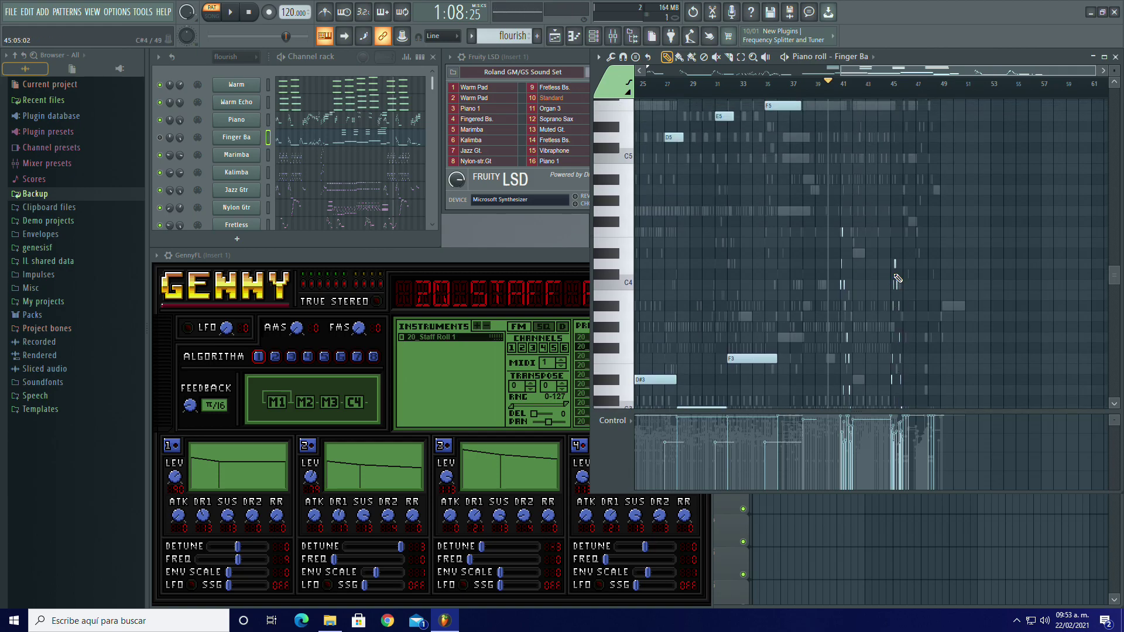
pyautogui.click(765, 84)
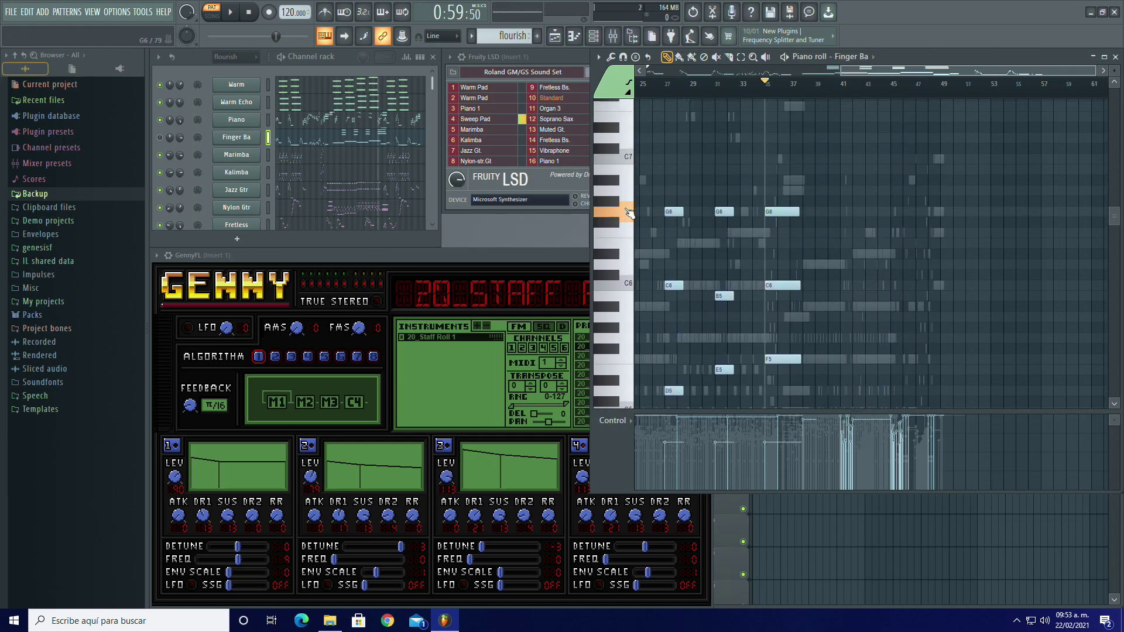
pyautogui.scroll(-5, 829, 113)
pyautogui.click(832, 89)
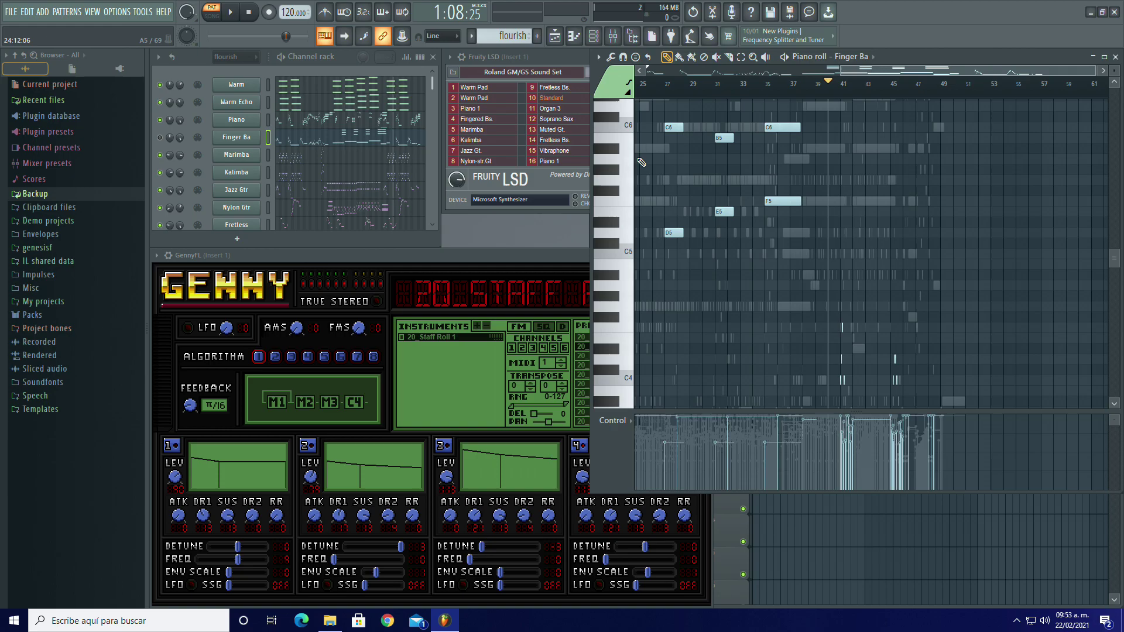
pyautogui.scroll(-7, 731, 293)
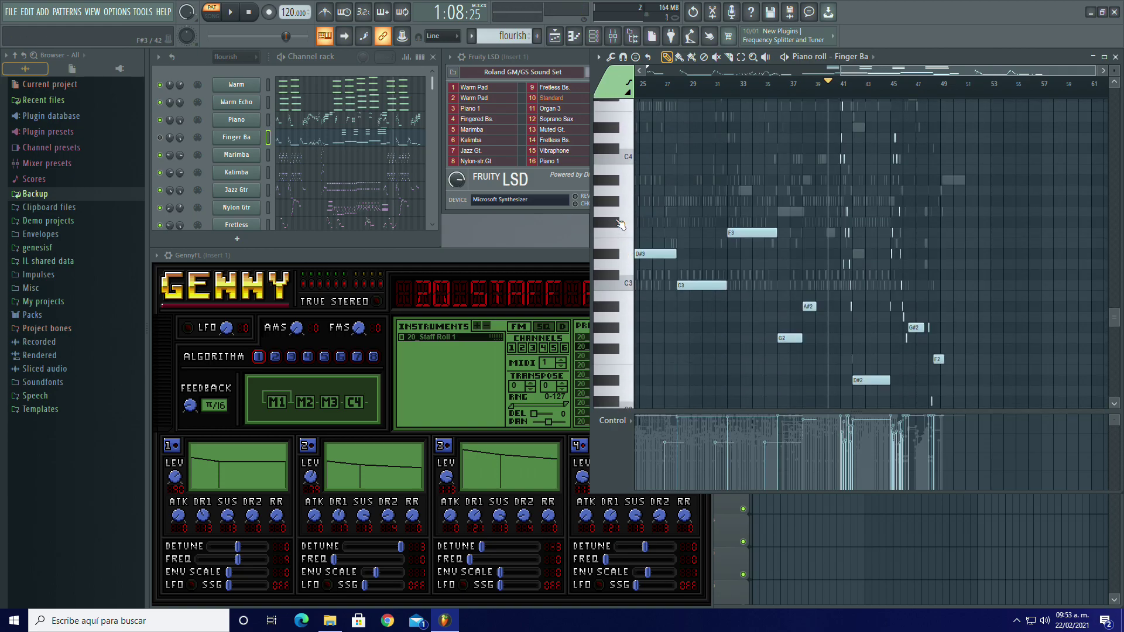
pyautogui.scroll(-4, 788, 255)
pyautogui.scroll(5, 788, 252)
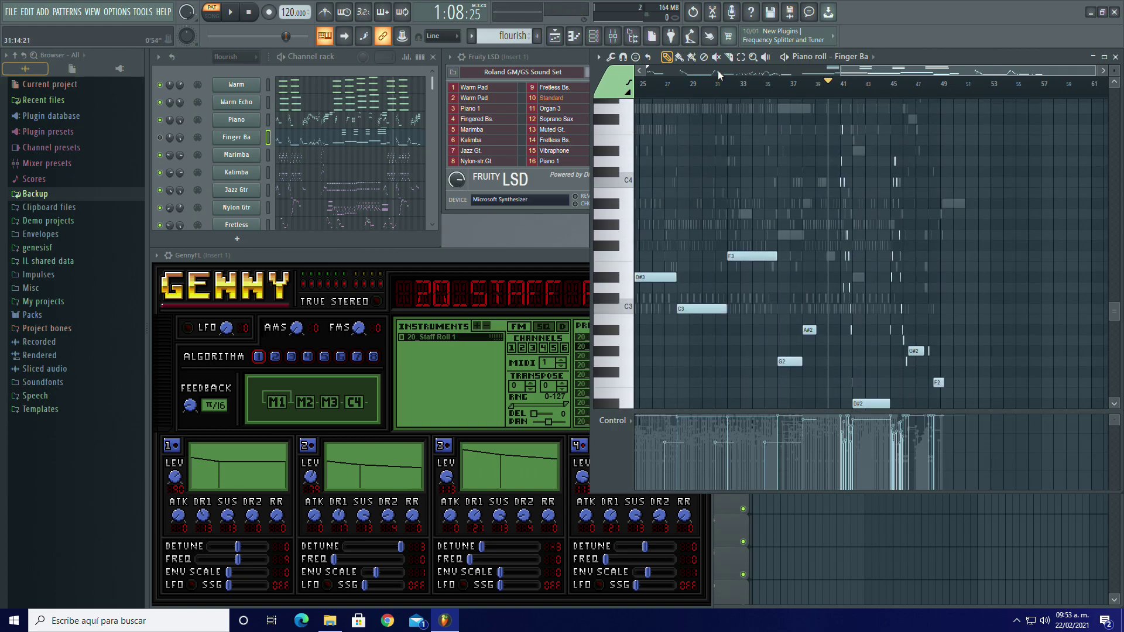
# Step: Select the Finger Ba notes from about bar 41 to the end of the part
pyautogui.scroll(-8, 882, 282)
pyautogui.moveTo(825, 323); pyautogui.dragTo(989, 123)
pyautogui.scroll(-1, 966, 251)
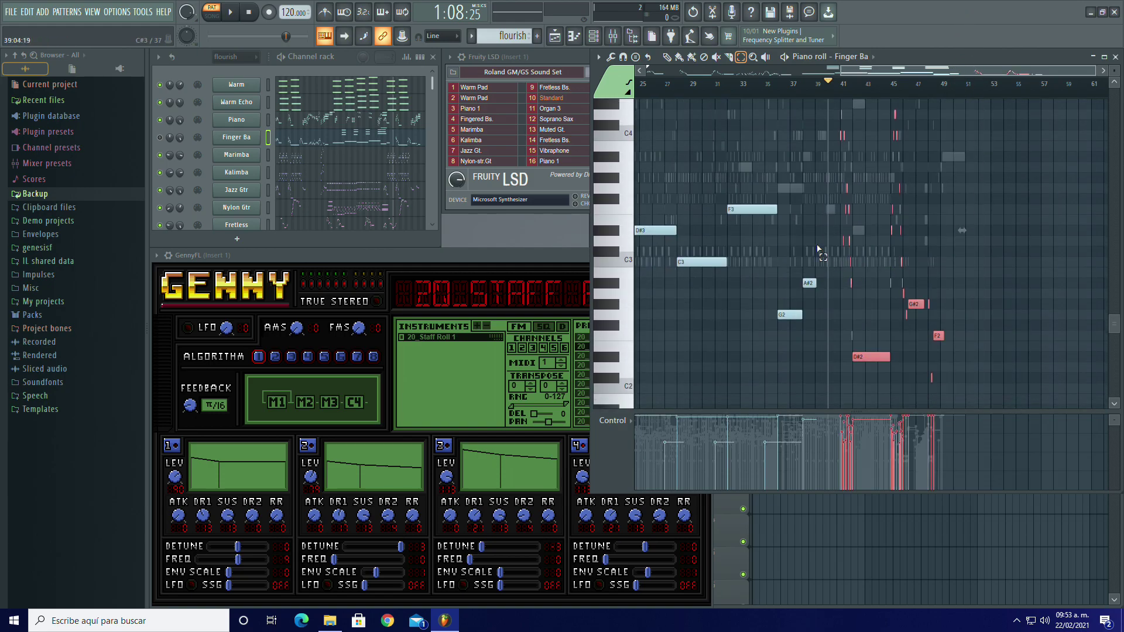
# Step: Play the pattern from around bars 35 to 38 to check where the Finger Ba bass line resumes
pyautogui.moveTo(830, 97); pyautogui.dragTo(818, 97)
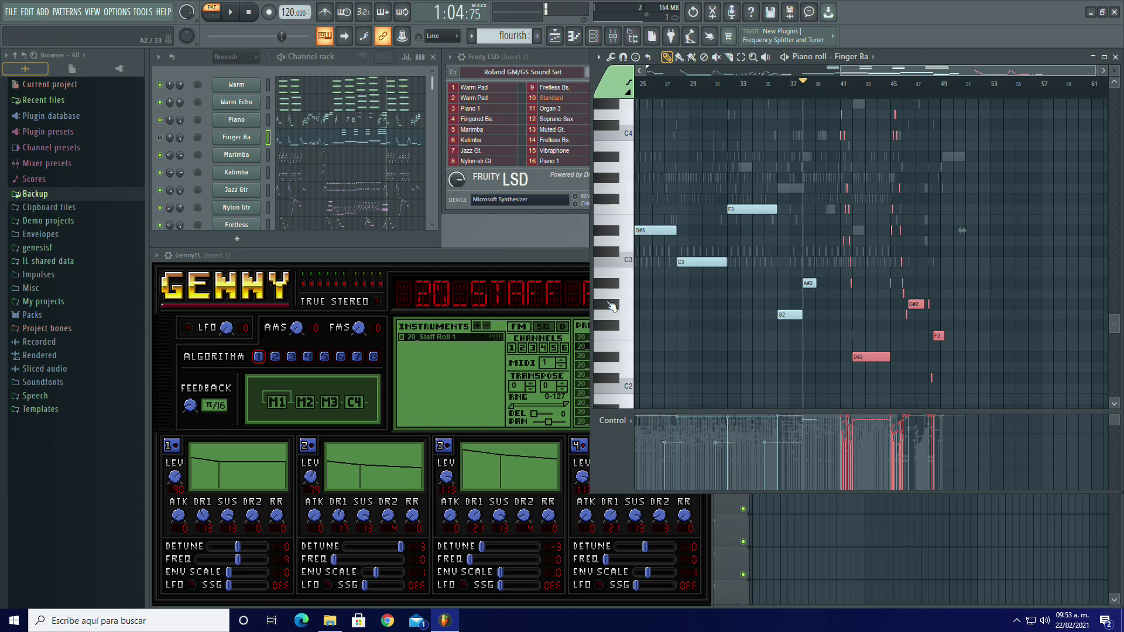
pyautogui.click(788, 93)
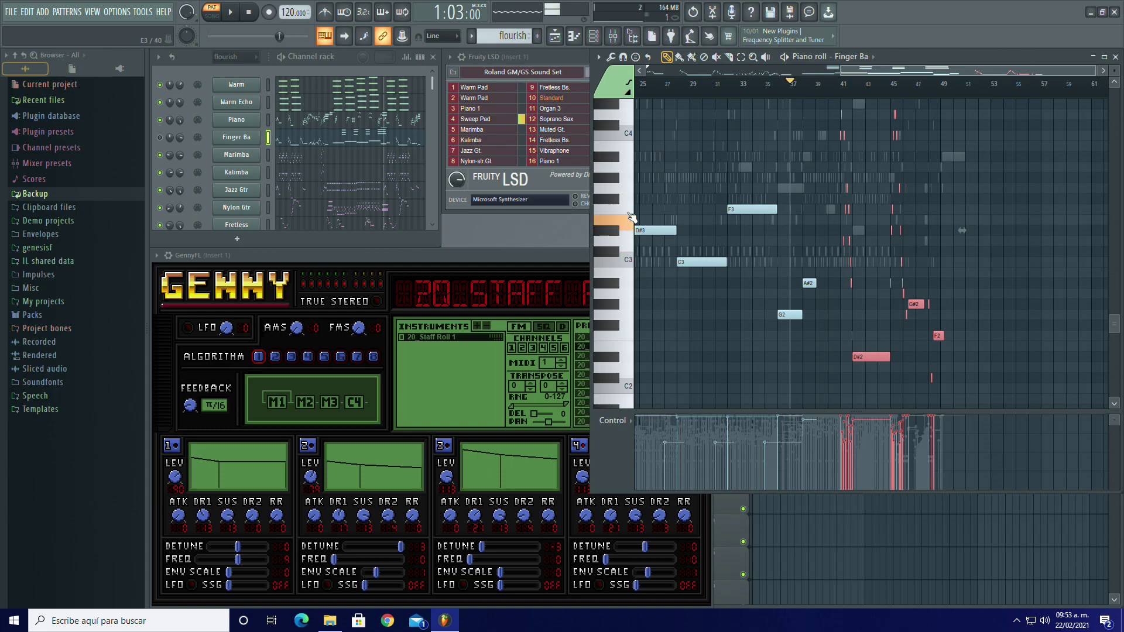
pyautogui.press('space')
pyautogui.scroll(-5, 165, 214)
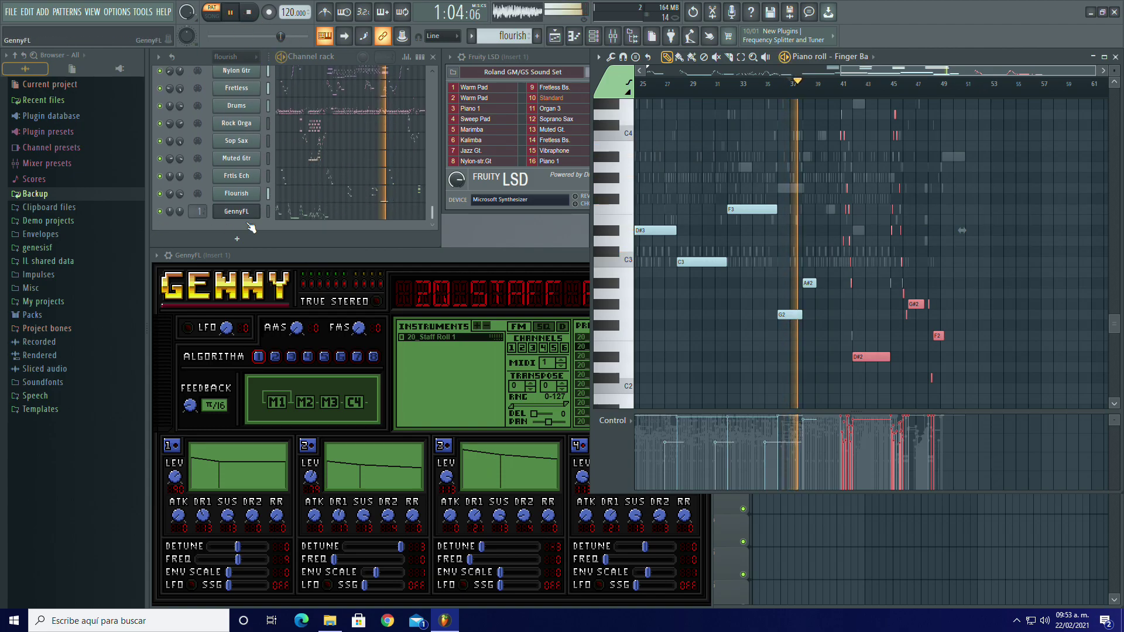
pyautogui.scroll(7, 165, 215)
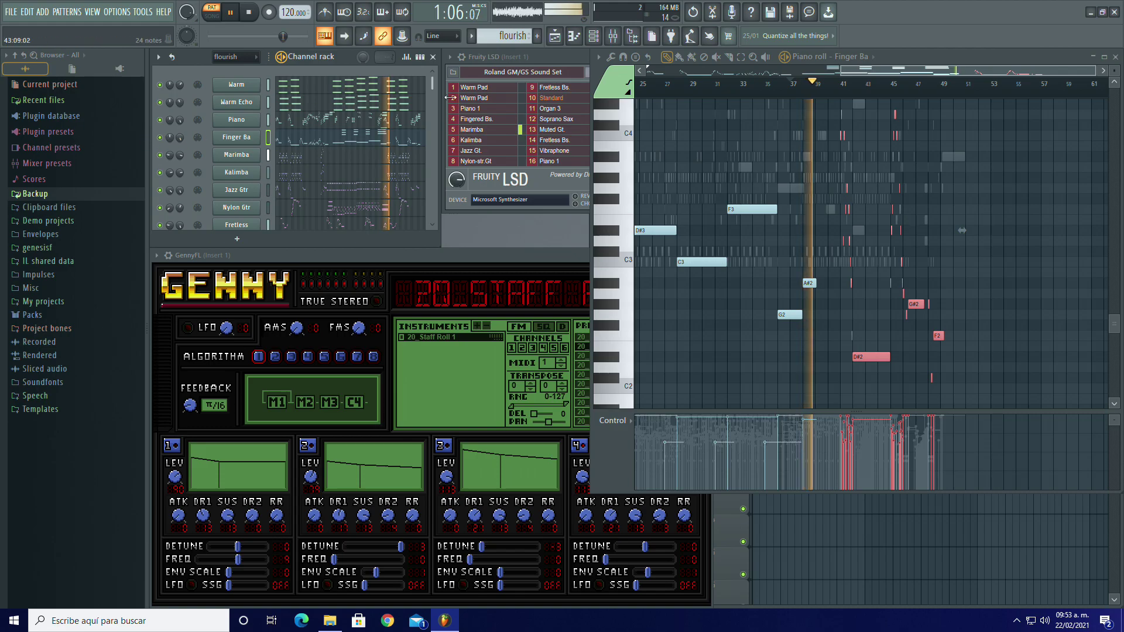
pyautogui.click(790, 85)
pyautogui.click(766, 85)
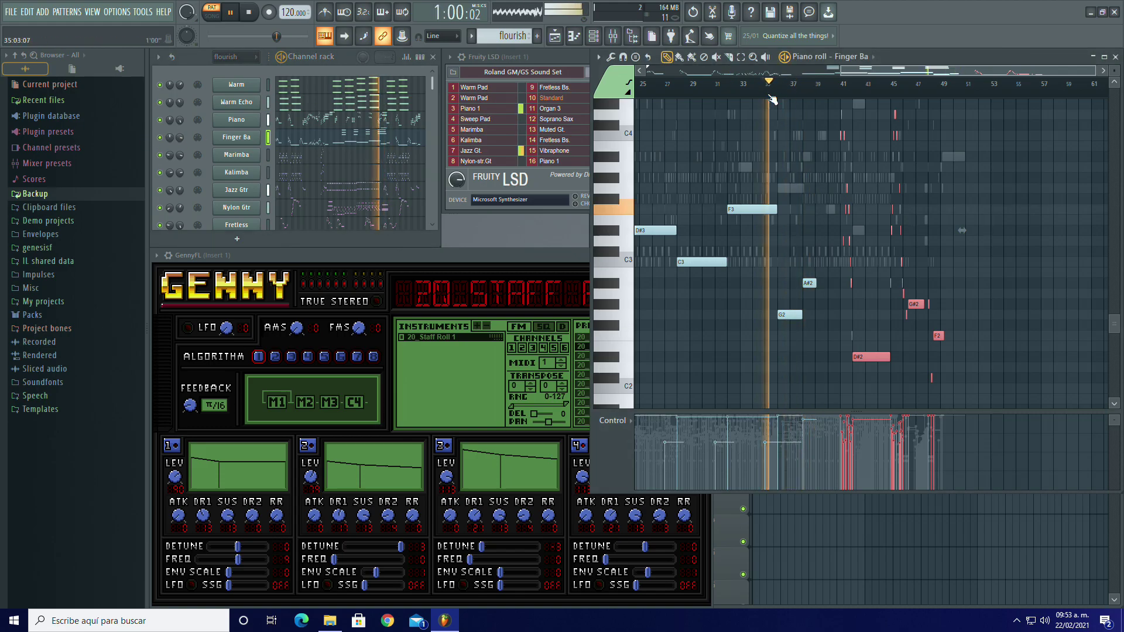
pyautogui.scroll(2, 834, 205)
pyautogui.scroll(6, 837, 207)
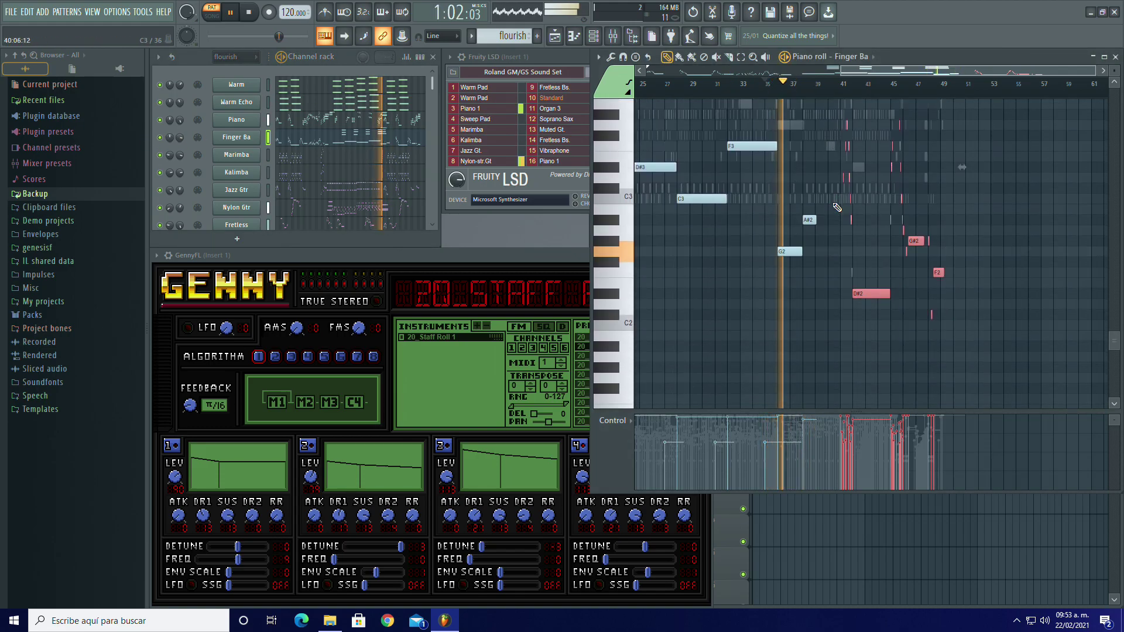
pyautogui.scroll(-6, 837, 208)
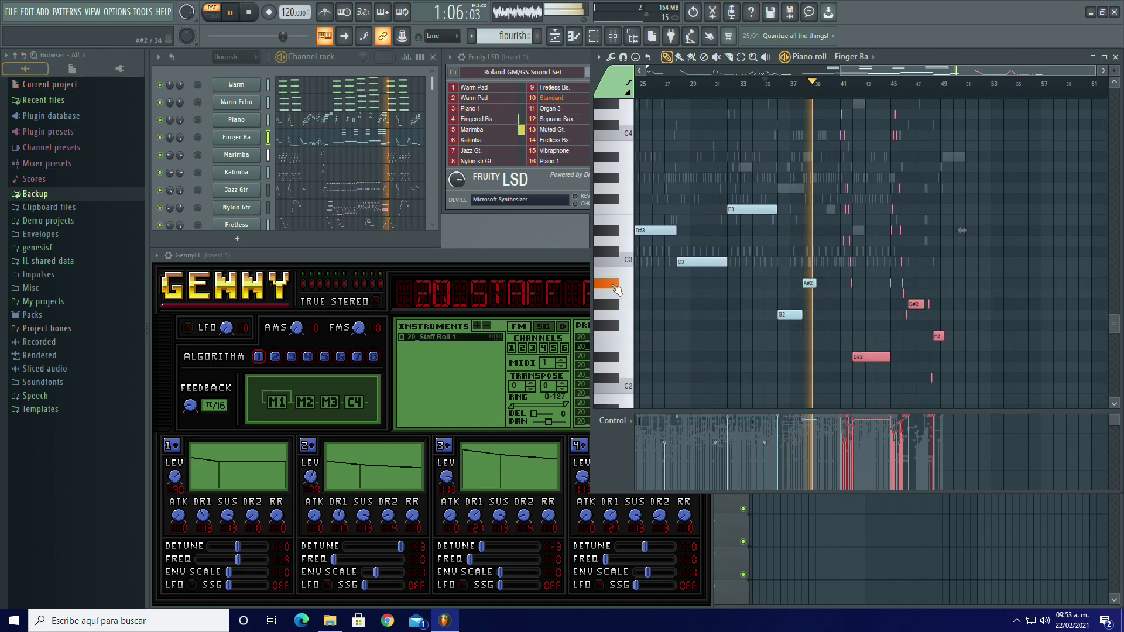
pyautogui.click(251, 13)
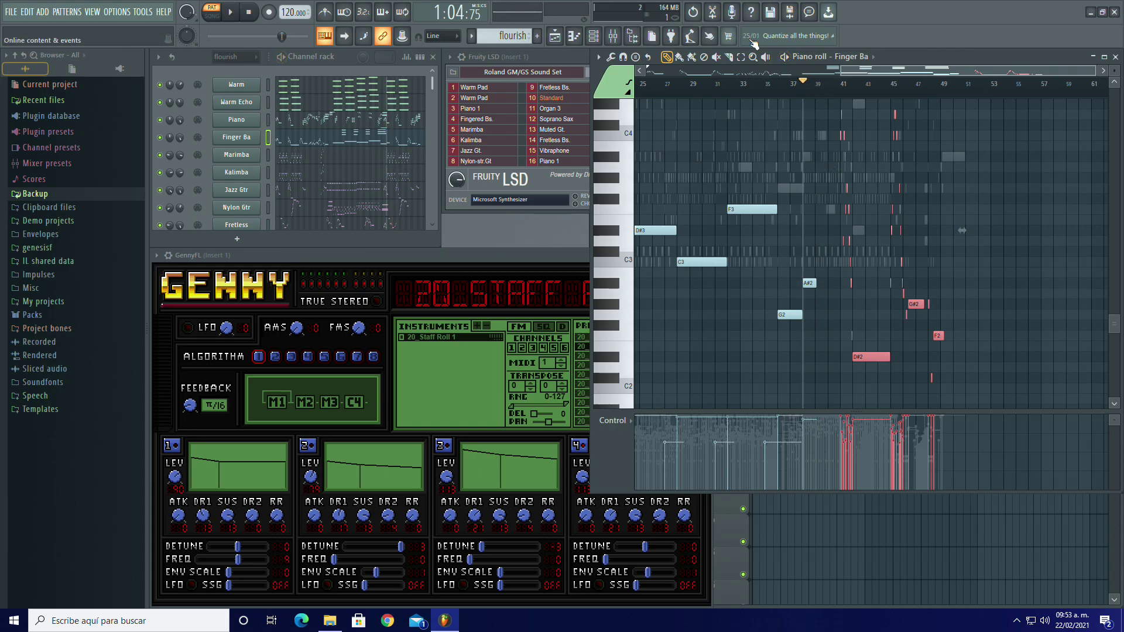
# Step: Select the Finger Ba notes from the A#2 at bar 38 to the end and copy them
pyautogui.scroll(6, 818, 159)
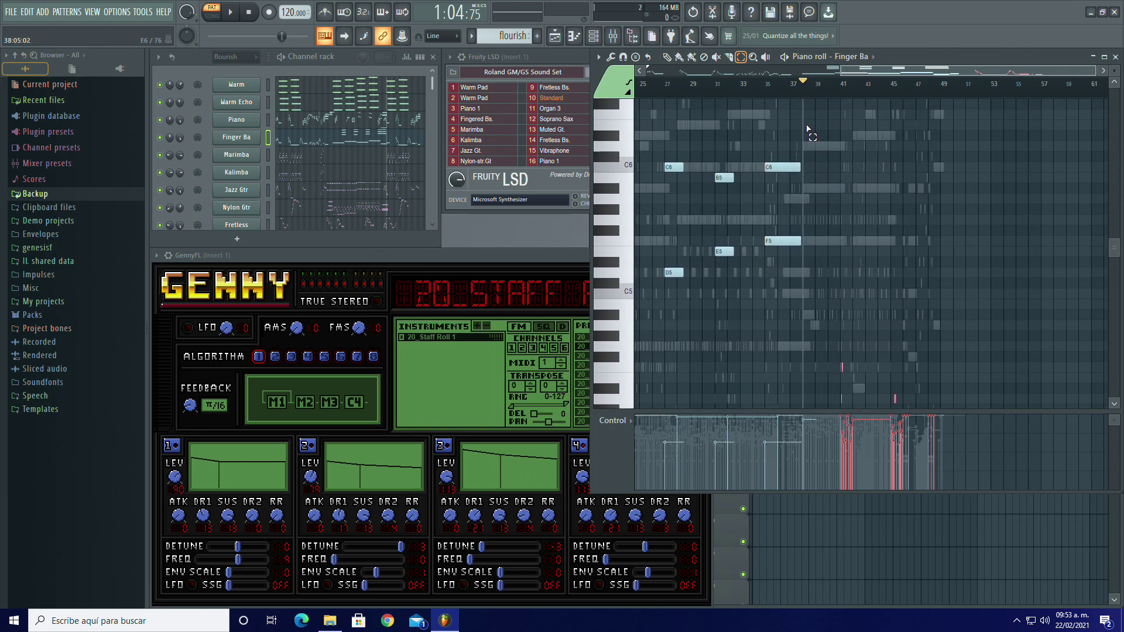
pyautogui.moveTo(804, 129); pyautogui.dragTo(998, 258)
pyautogui.scroll(2, 996, 255)
pyautogui.moveTo(895, 72); pyautogui.dragTo(993, 77)
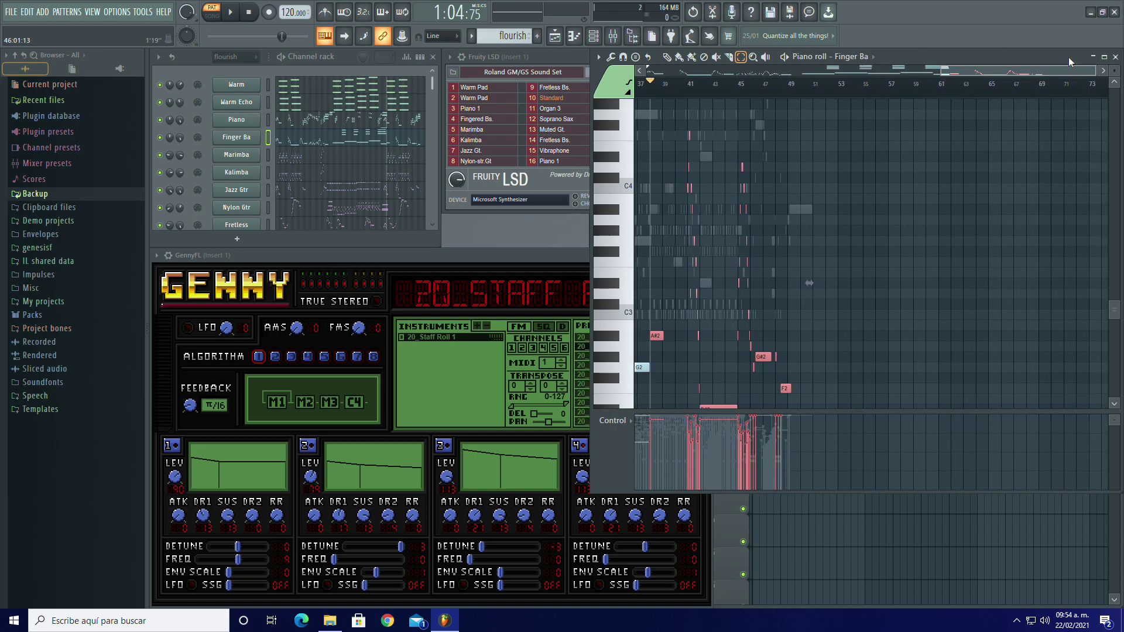
pyautogui.moveTo(1092, 70); pyautogui.dragTo(990, 75)
pyautogui.scroll(-5, 357, 199)
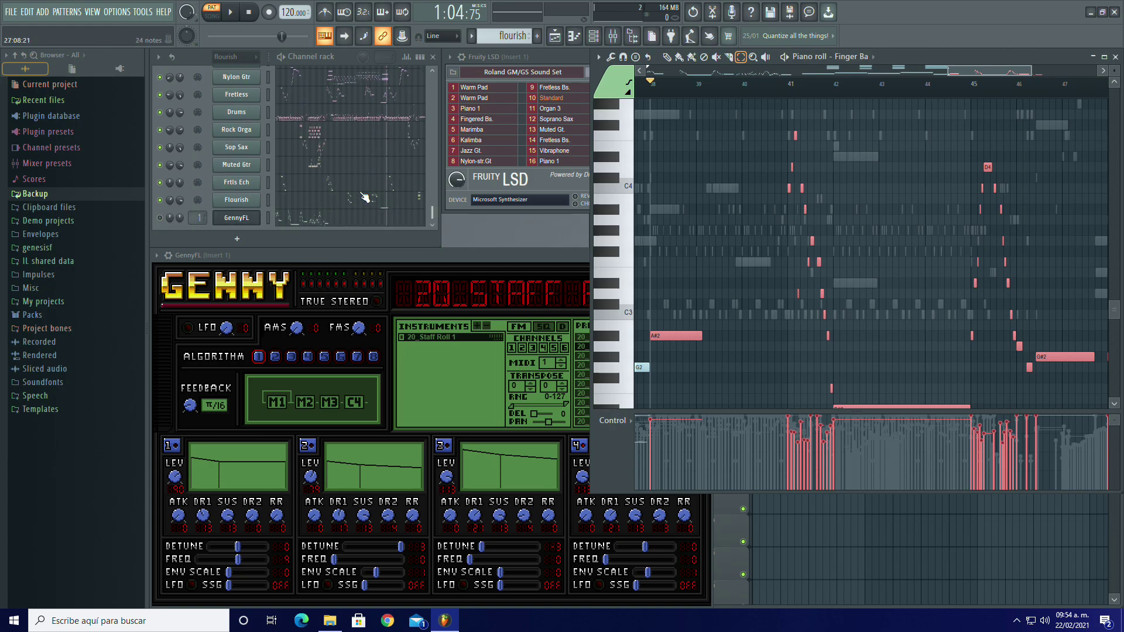
# Step: Paste the copied bass notes into the GennyFL piano roll, align them to start at bar 38 and change their color to green
pyautogui.click(347, 219)
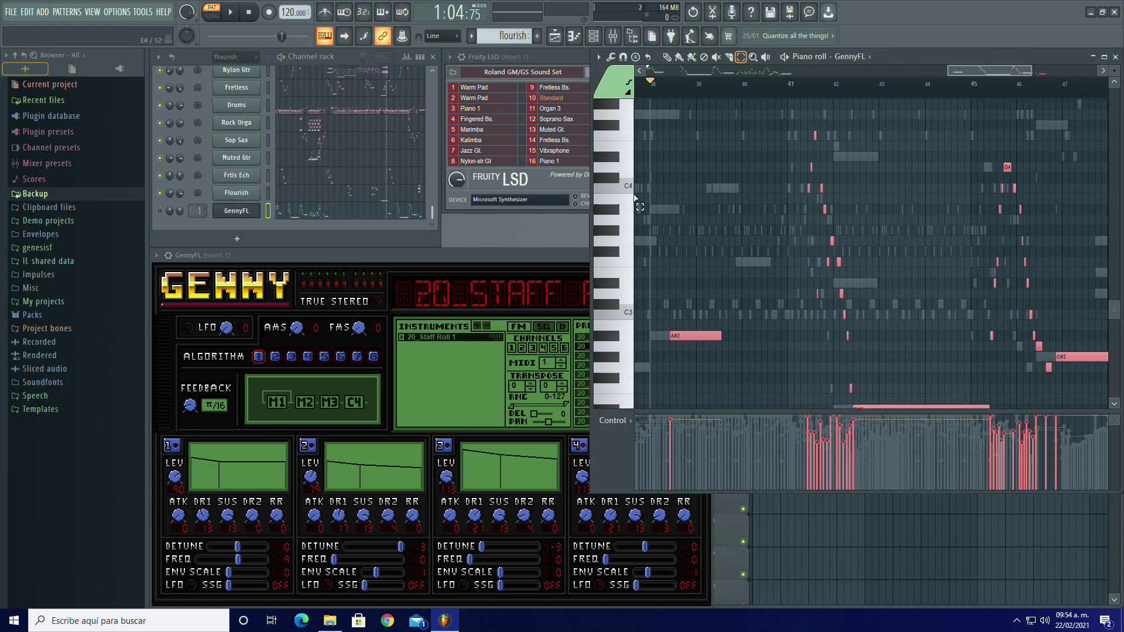
pyautogui.moveTo(694, 331); pyautogui.dragTo(670, 334)
pyautogui.click(603, 75)
pyautogui.moveTo(626, 86)
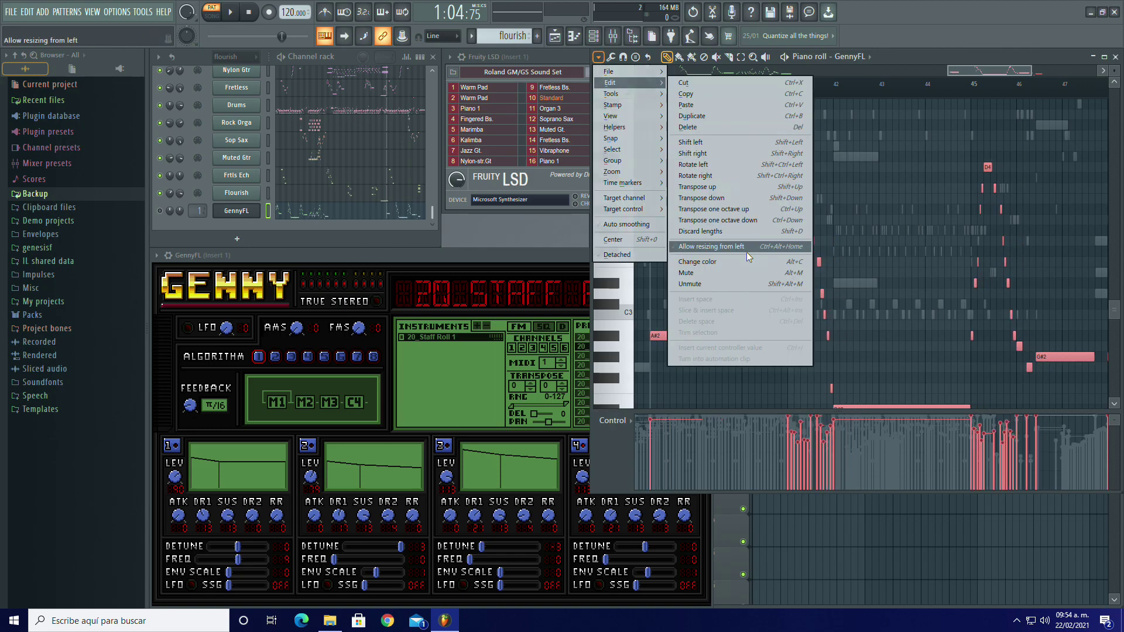
pyautogui.click(749, 262)
# Step: Compare the Finger Ba part with the notes pasted into the GennyFL channel
pyautogui.scroll(7, 339, 176)
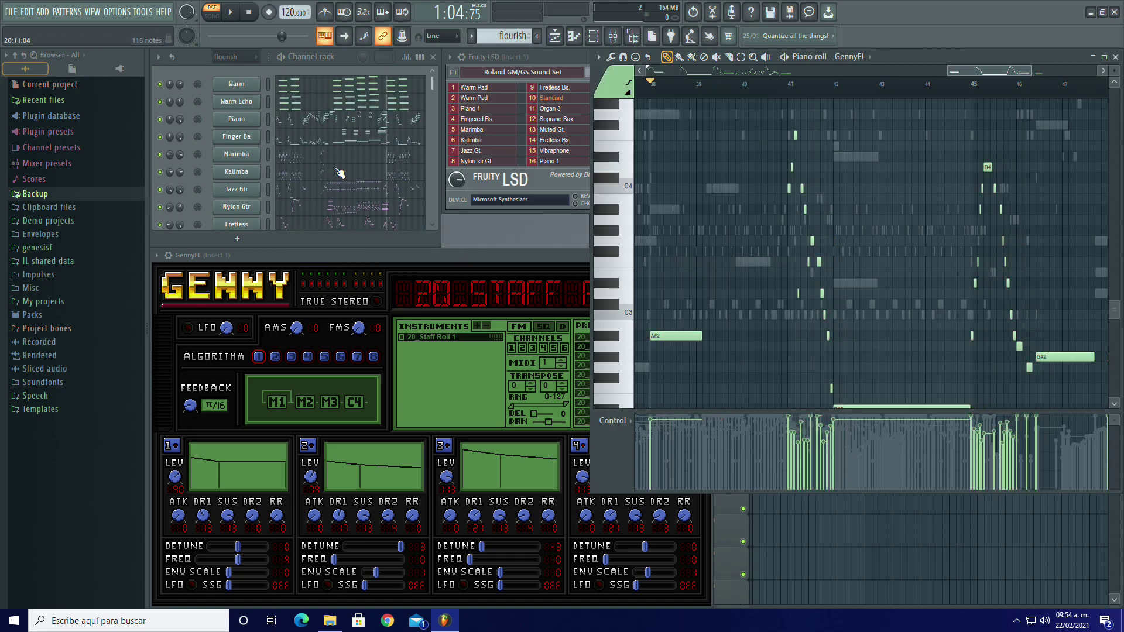
pyautogui.click(268, 137)
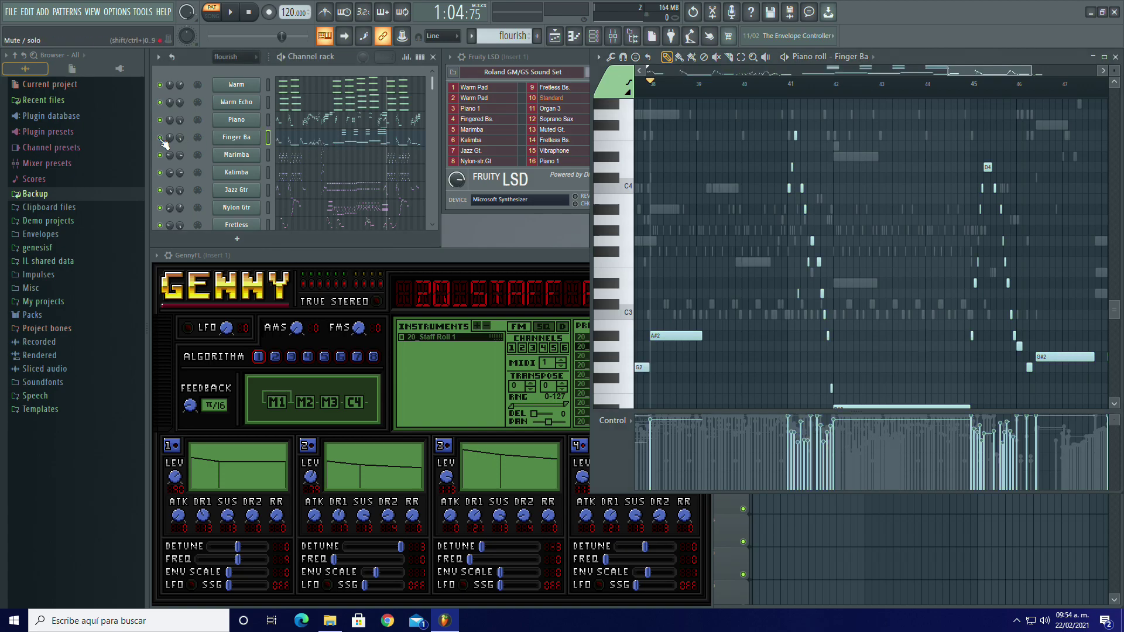
pyautogui.scroll(-7, 304, 205)
pyautogui.click(310, 215)
pyautogui.scroll(-3, 827, 196)
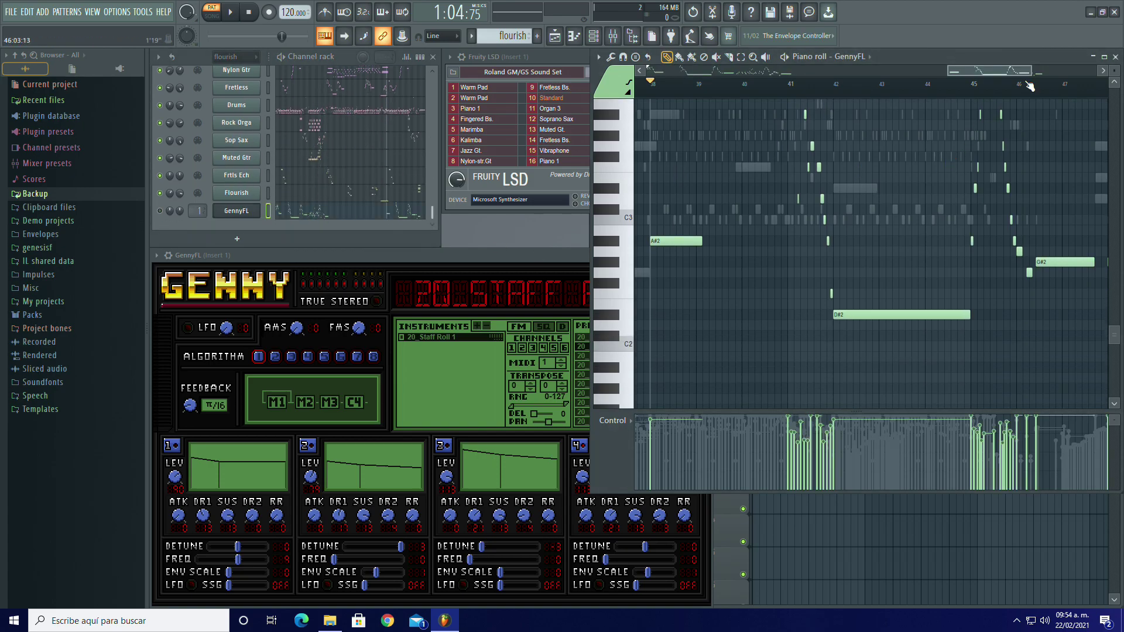
# Step: Select all GennyFL notes from bar 38 onward and raise their velocity to maximum
pyautogui.moveTo(1036, 70); pyautogui.dragTo(1118, 85)
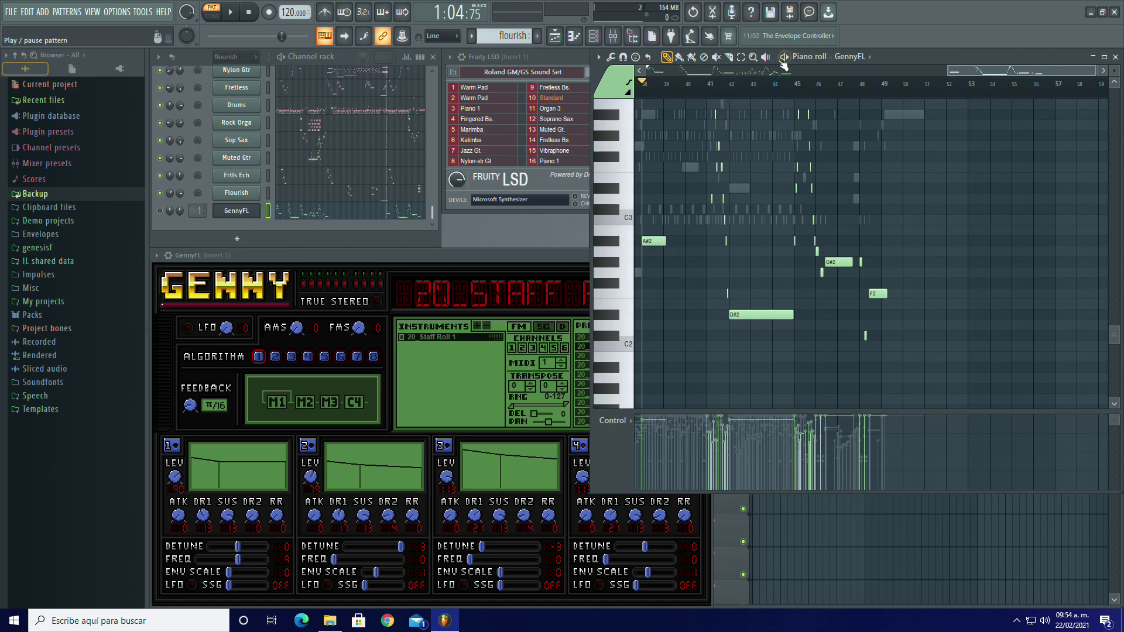
pyautogui.moveTo(648, 391); pyautogui.dragTo(917, 43)
pyautogui.scroll(-11, 820, 193)
pyautogui.click(667, 57)
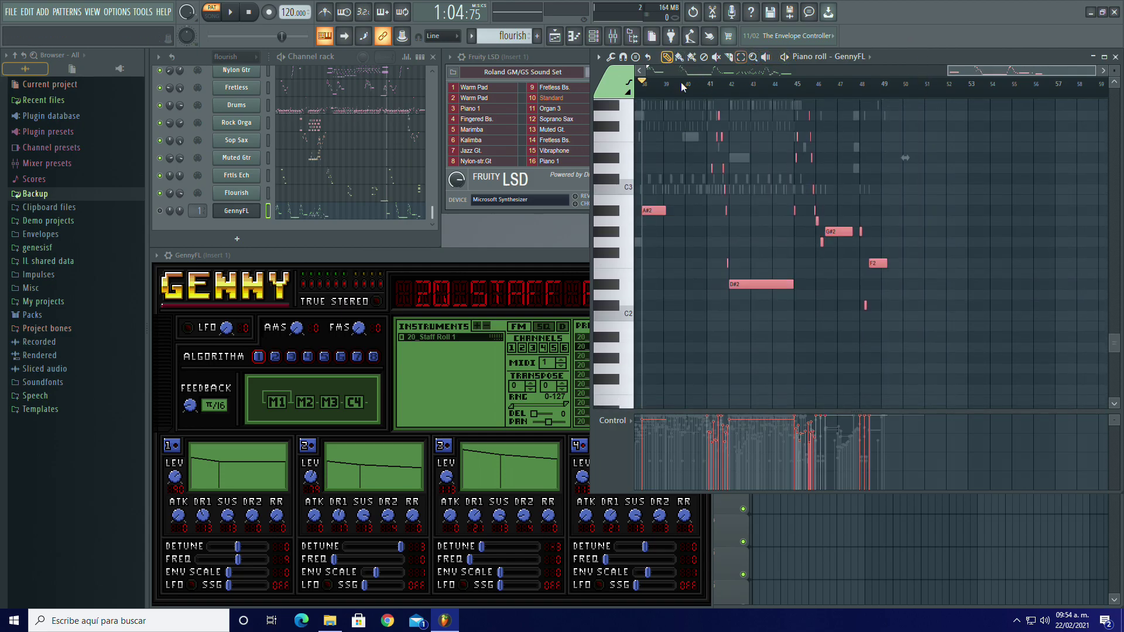
pyautogui.doubleClick(742, 285)
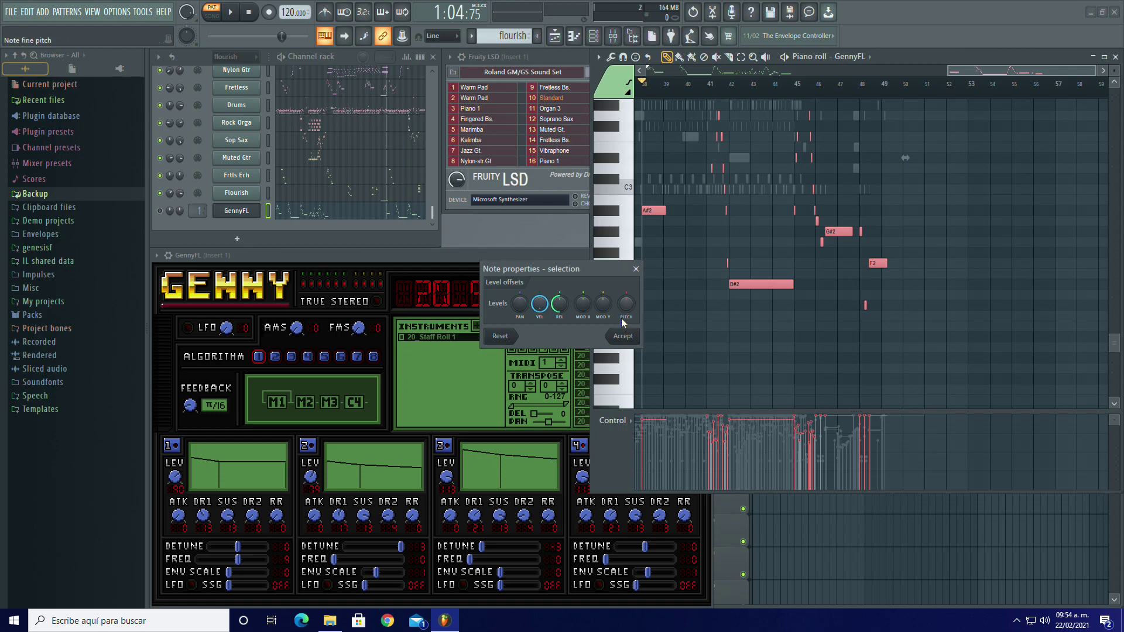
pyautogui.click(623, 336)
# Step: Play the pasted GennyFL section from bar 38, and play the pattern again from the beginning
pyautogui.scroll(4, 761, 264)
pyautogui.click(230, 12)
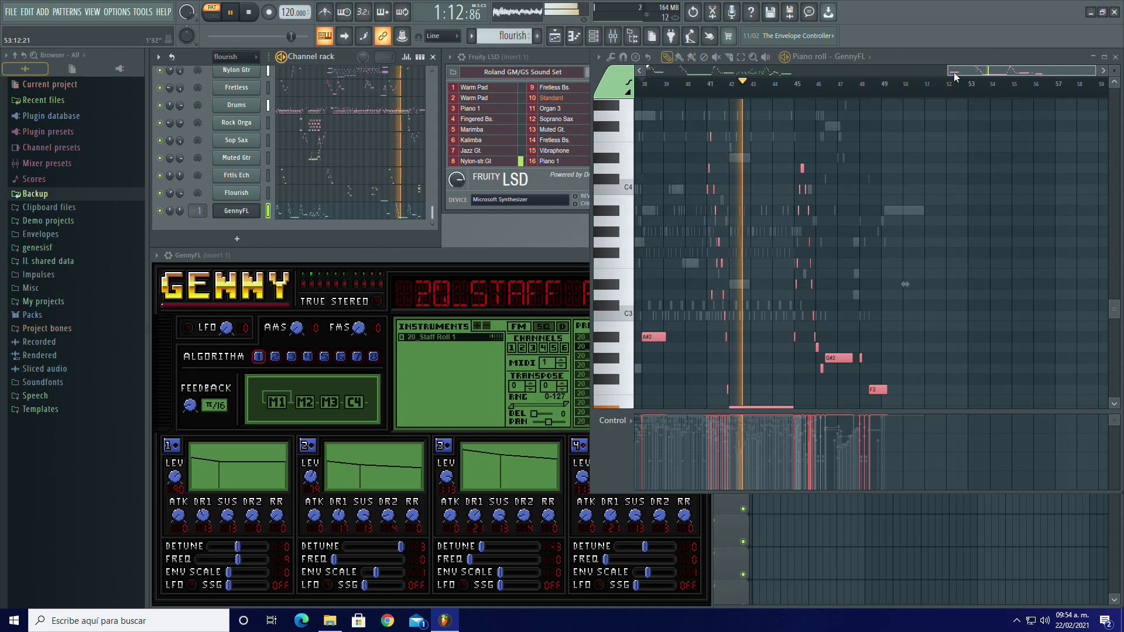
pyautogui.moveTo(955, 76); pyautogui.dragTo(647, 72)
pyautogui.click(227, 22)
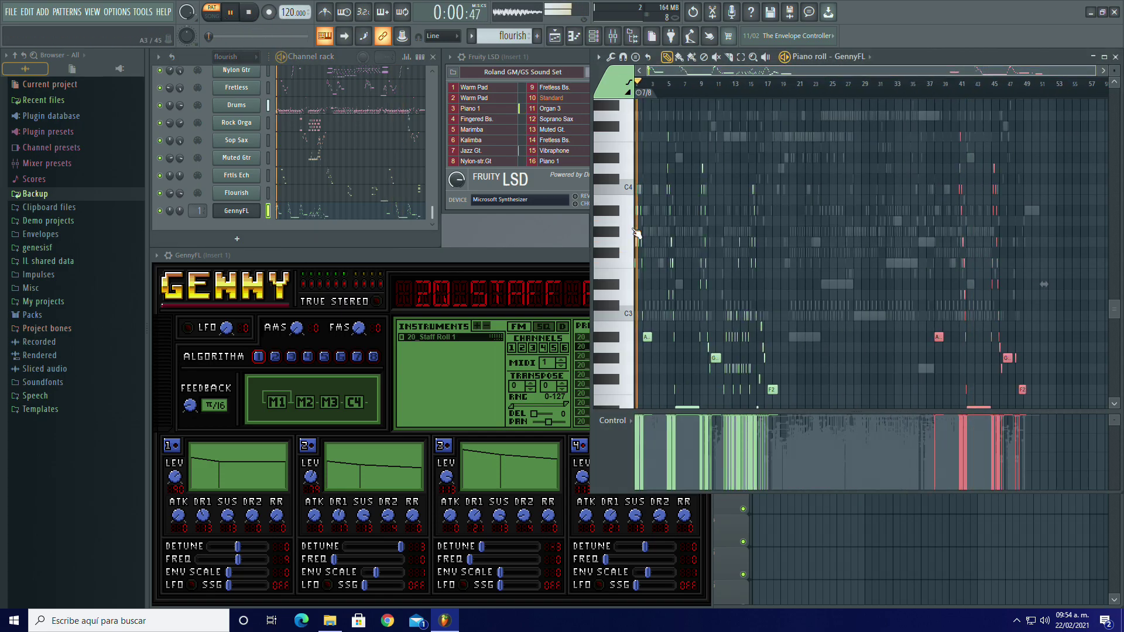
# Step: Rename the GennyFL channel as SR 1
pyautogui.rightClick(257, 207)
pyautogui.click(313, 241)
pyautogui.write('SR 1')
pyautogui.press('Return')
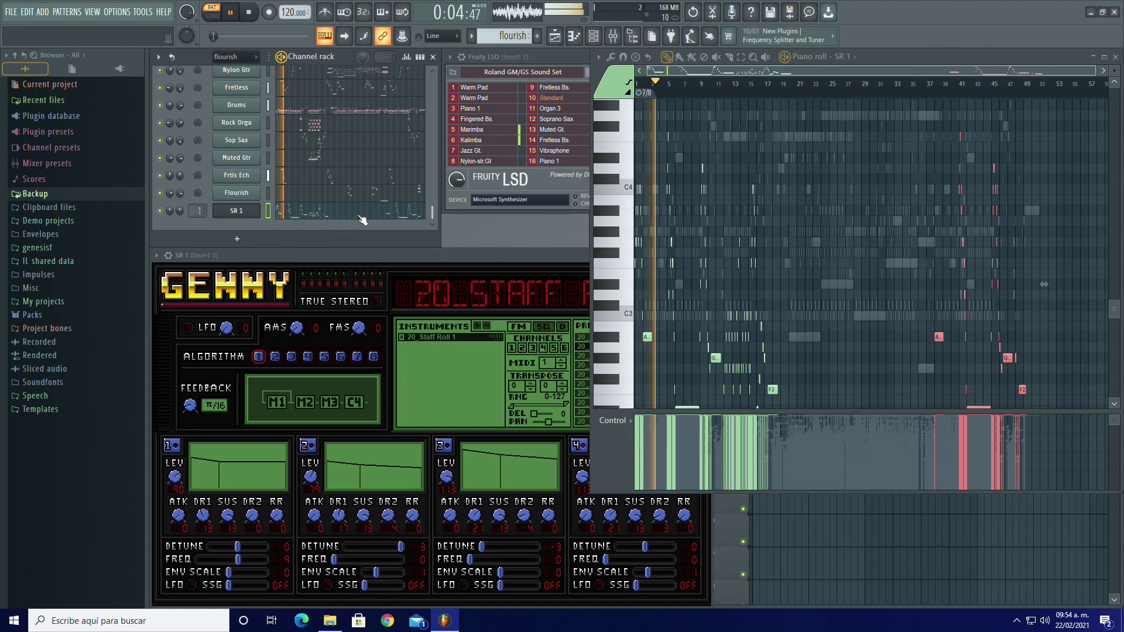
# Step: Add an FPC drum channel to the channel rack and route it to mixer track 2
pyautogui.click(251, 239)
pyautogui.click(275, 134)
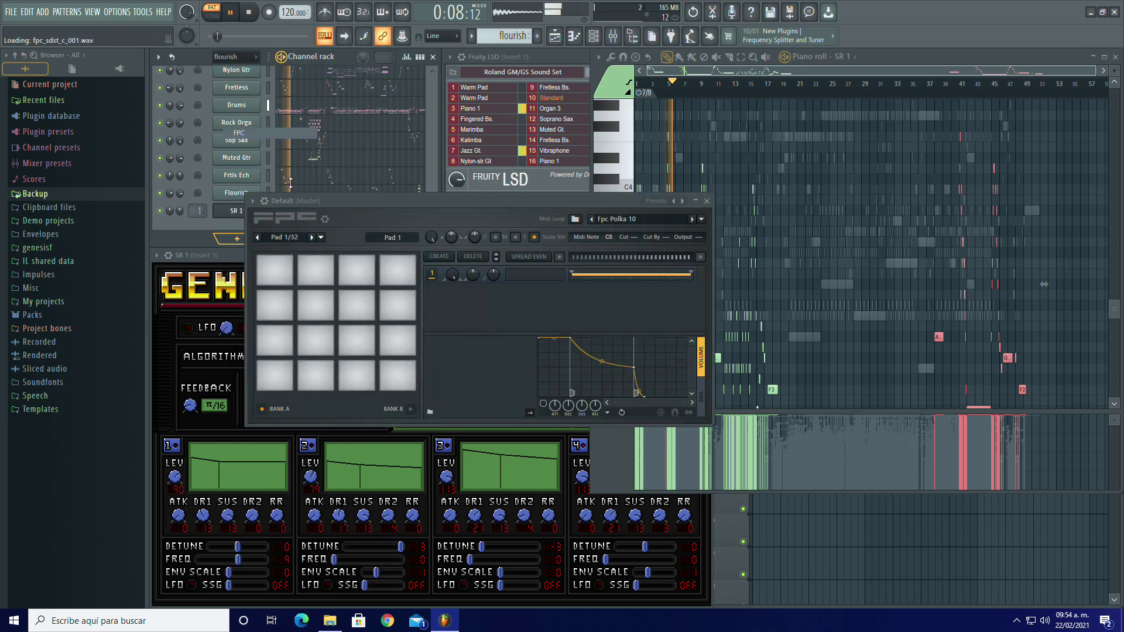
pyautogui.moveTo(247, 261); pyautogui.dragTo(241, 256)
pyautogui.scroll(2, 198, 217)
# Step: Add a second FPC channel, route it to mixer track 3 and reopen the SR 1 instrument
pyautogui.click(237, 239)
pyautogui.click(244, 133)
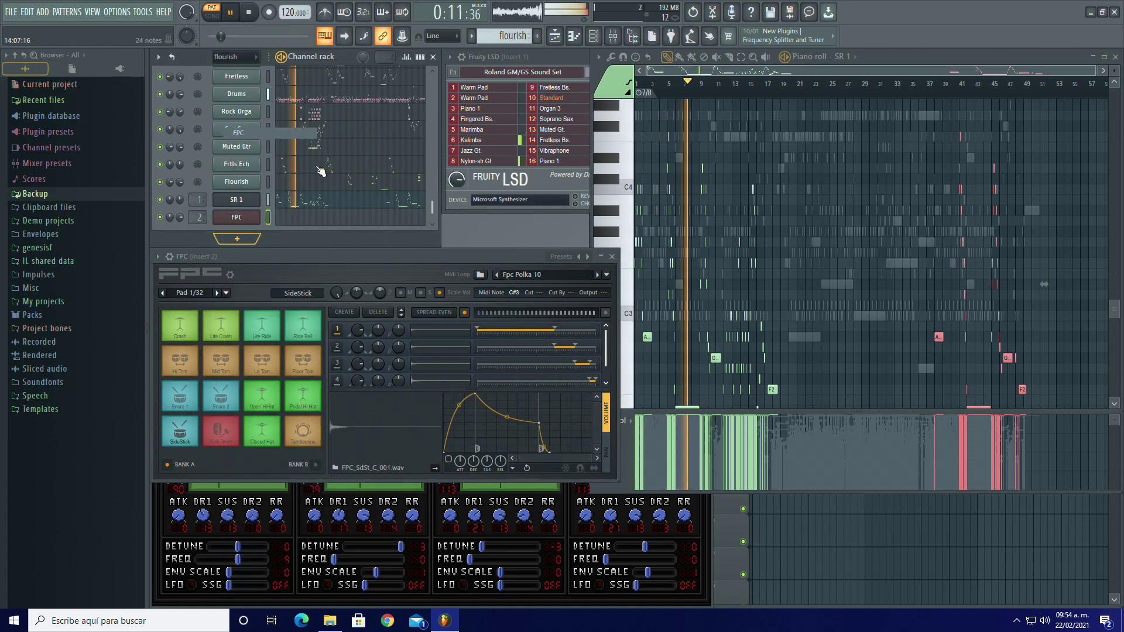
pyautogui.hotkey('ctrl', 'l')
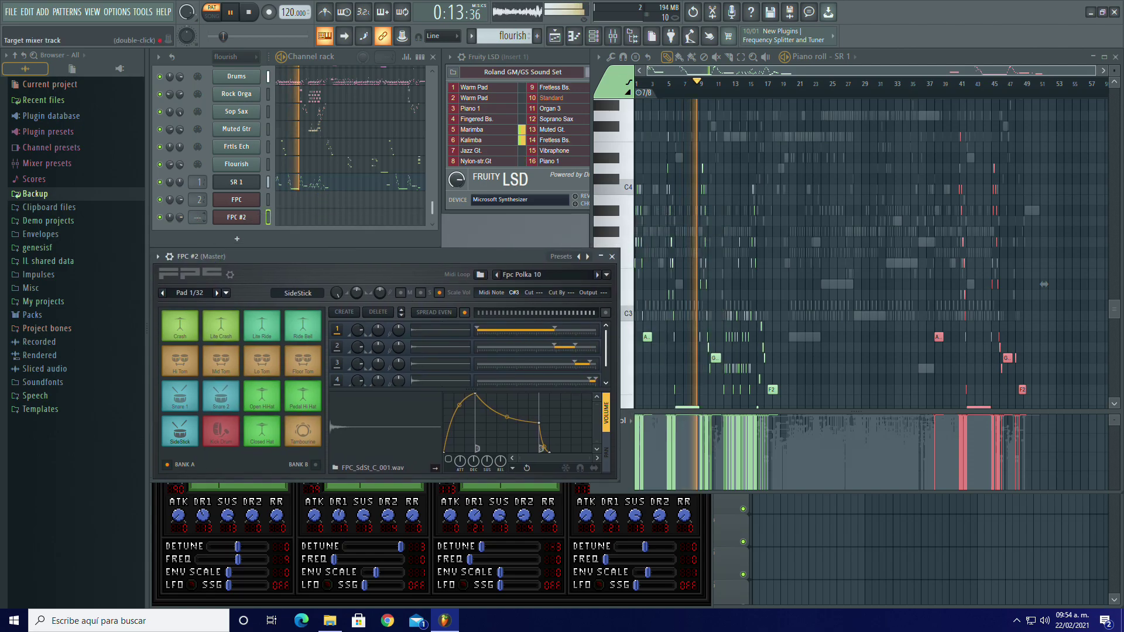
pyautogui.click(235, 201)
pyautogui.click(236, 201)
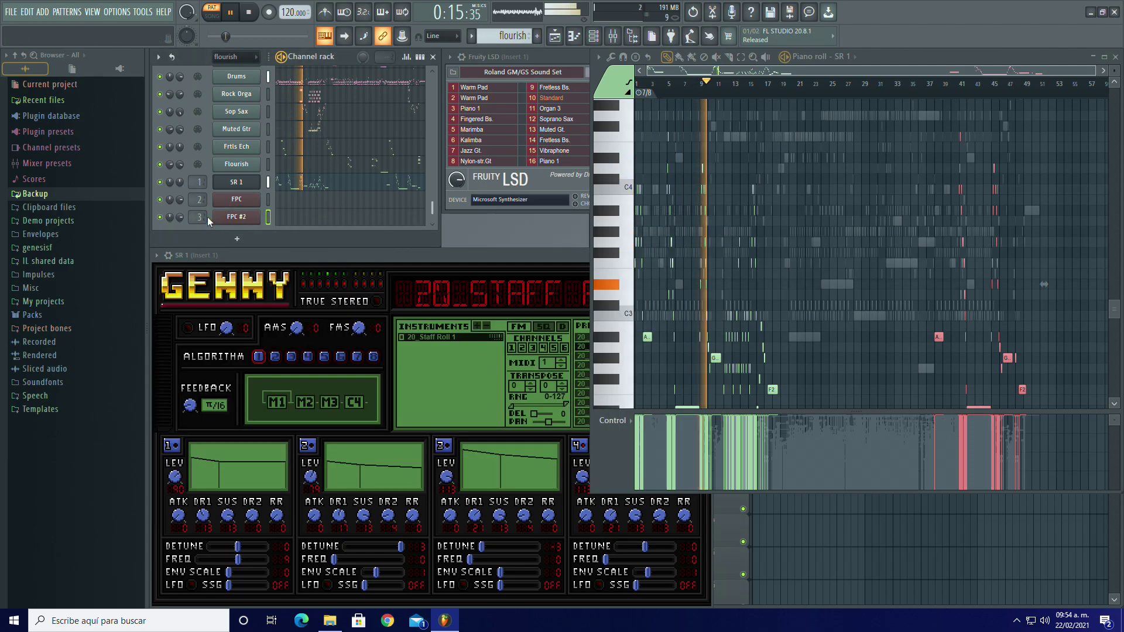
# Step: Rename the first FPC channel, the one routed to mixer track 2, as Perc
pyautogui.rightClick(237, 199)
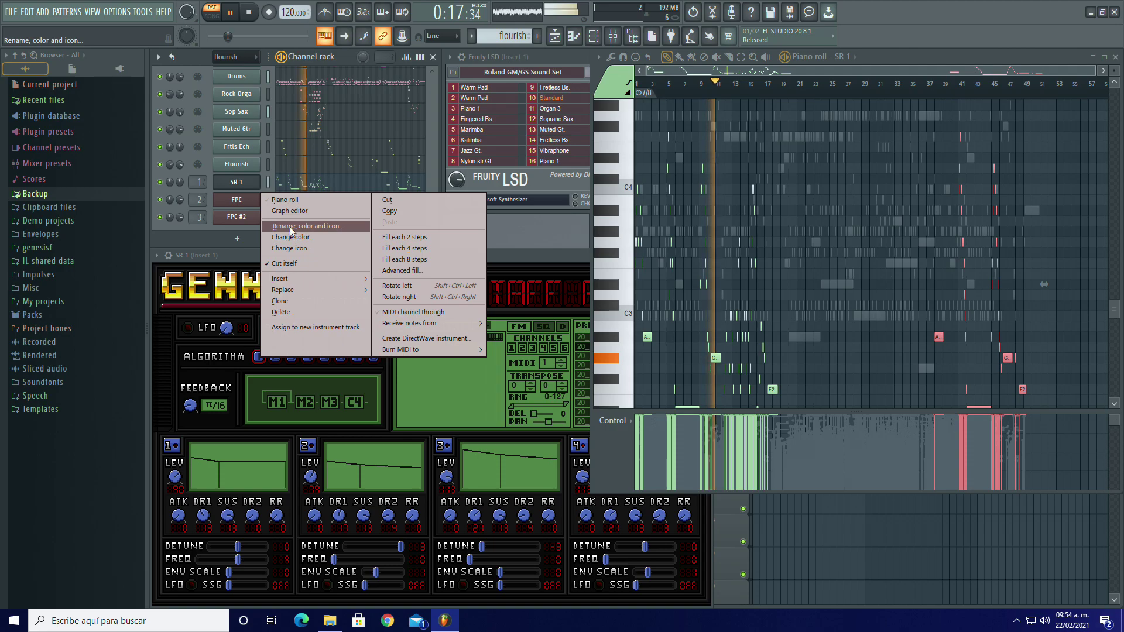
pyautogui.click(299, 226)
pyautogui.click(303, 221)
pyautogui.click(490, 410)
pyautogui.click(493, 502)
pyautogui.write('Perc')
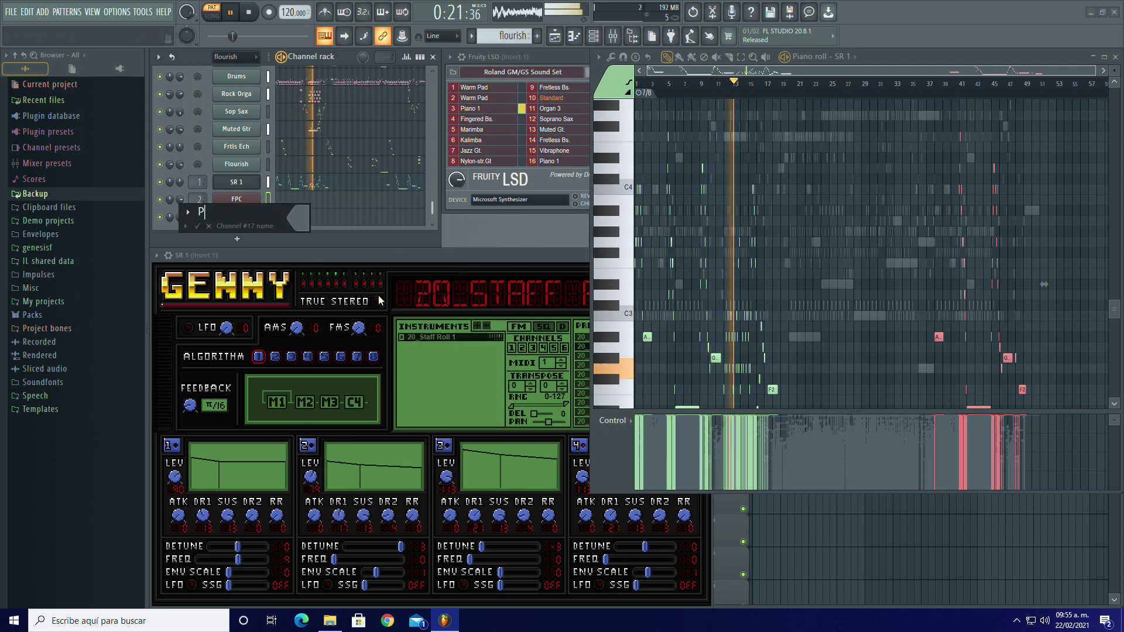
pyautogui.press('Return')
# Step: Rename the FPC #2 channel as Hi-Hat and stop the playback
pyautogui.rightClick(250, 222)
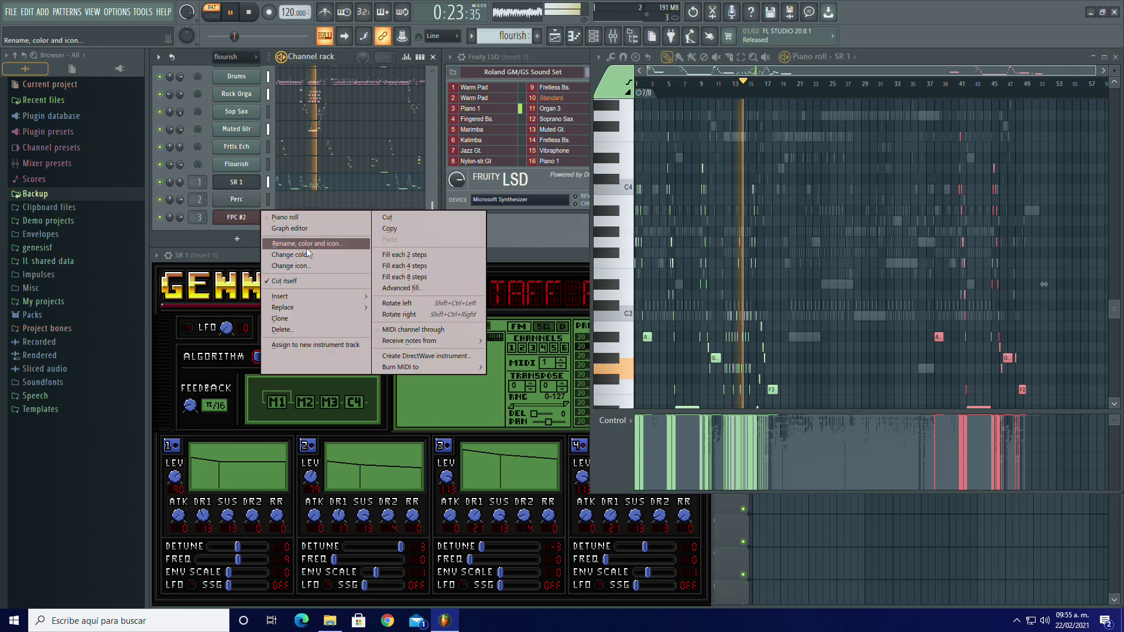
pyautogui.click(295, 245)
pyautogui.click(295, 244)
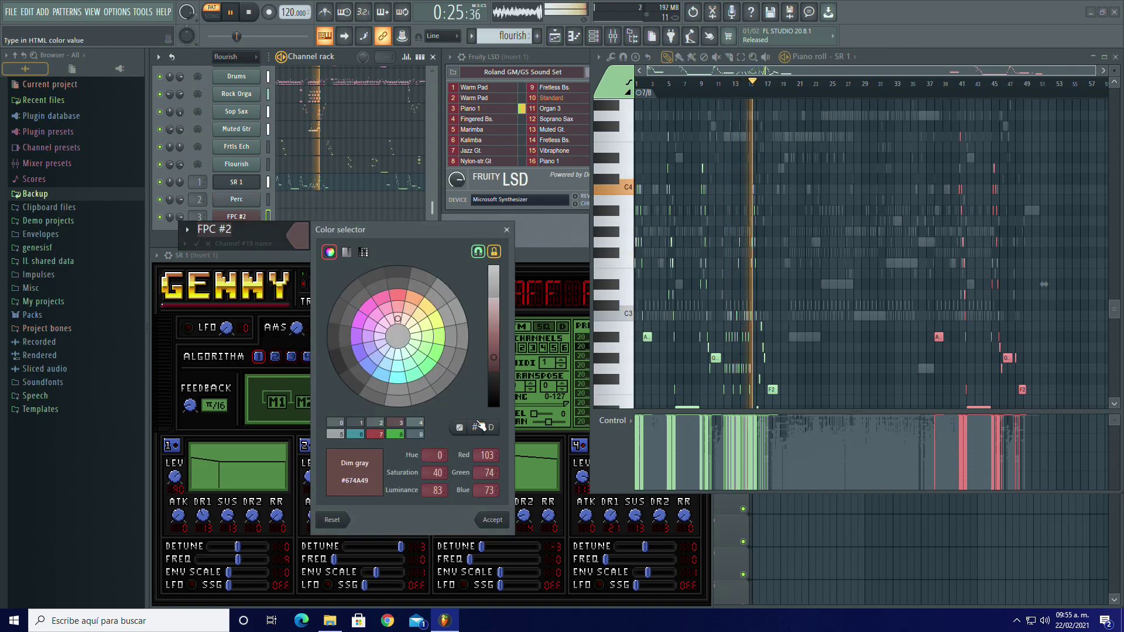
pyautogui.click(494, 527)
pyautogui.write('Hi-Hat')
pyautogui.press('Return')
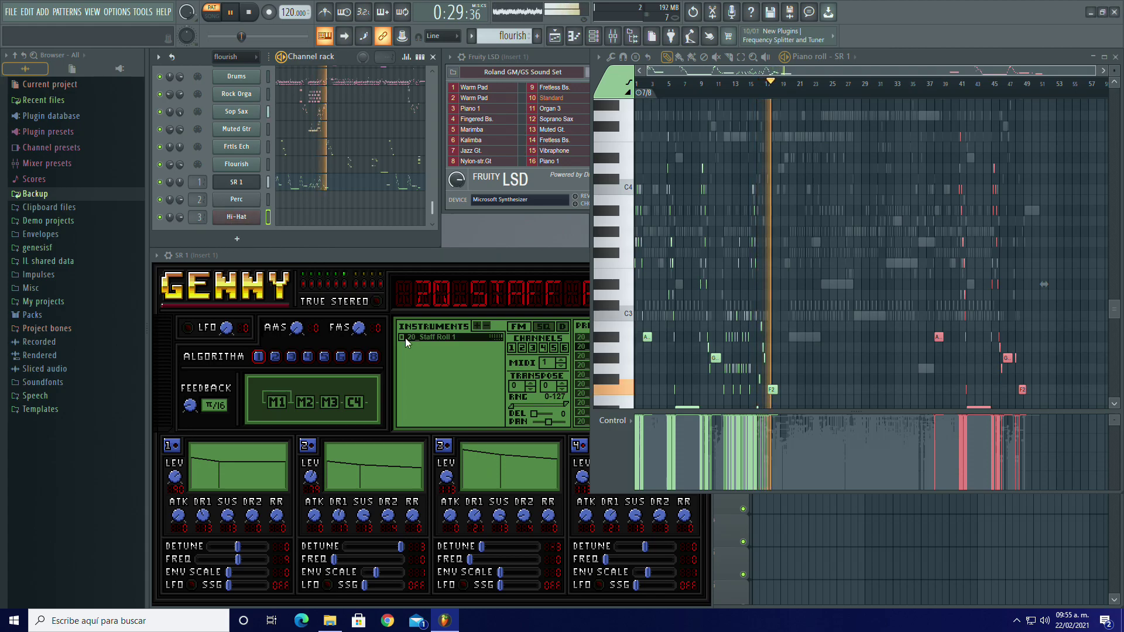
pyautogui.click(256, 15)
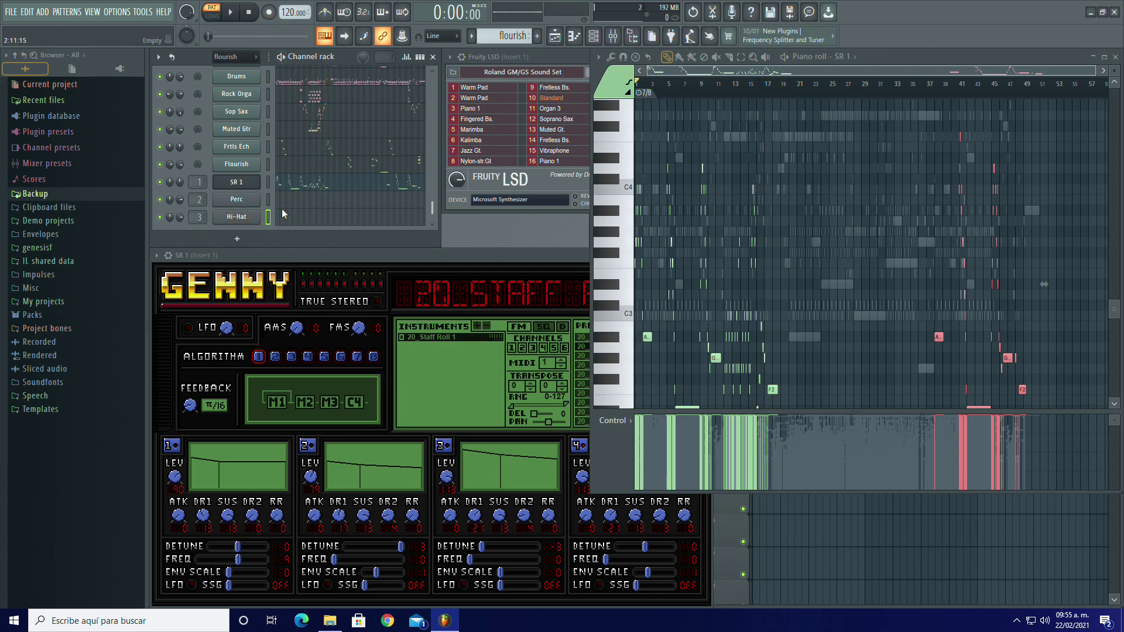
# Step: Show Bank B of the Perc FPC, and in File Explorer open the Sonic 2 drums folder of Mixer's Mega Genesis Drum Pack V7 in Descargas
pyautogui.click(244, 203)
pyautogui.click(316, 465)
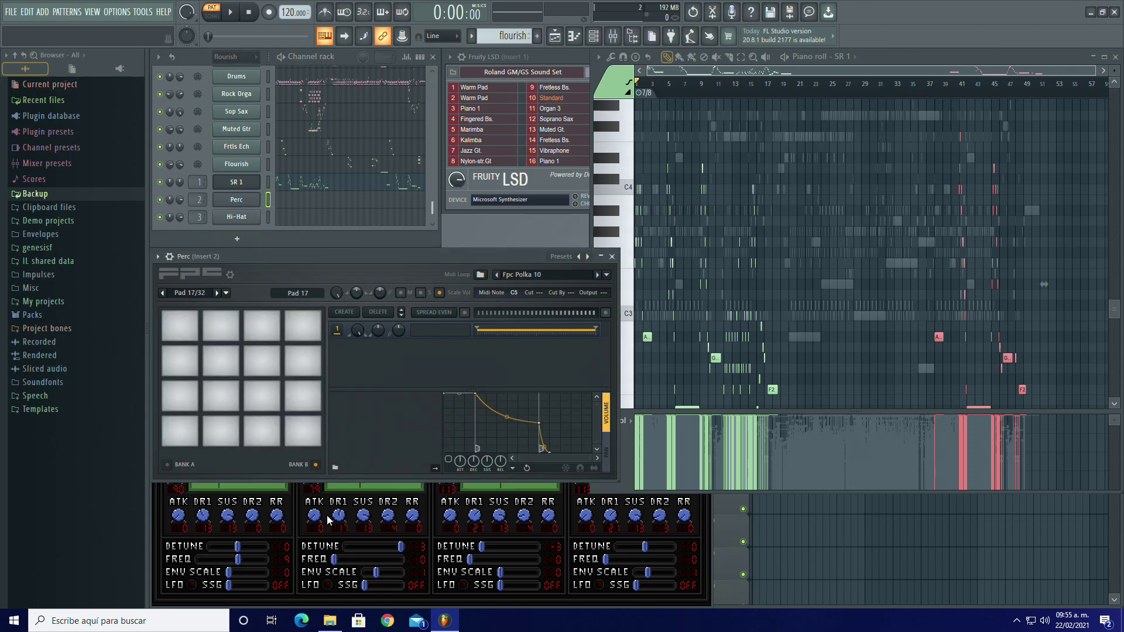
pyautogui.rightClick(330, 621)
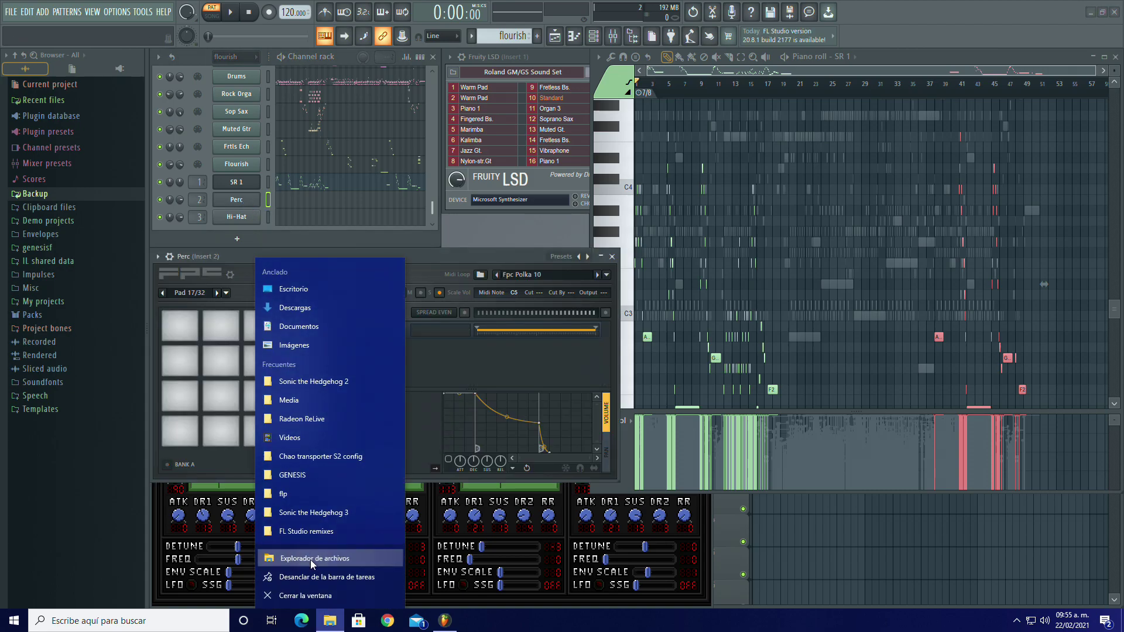
pyautogui.click(304, 559)
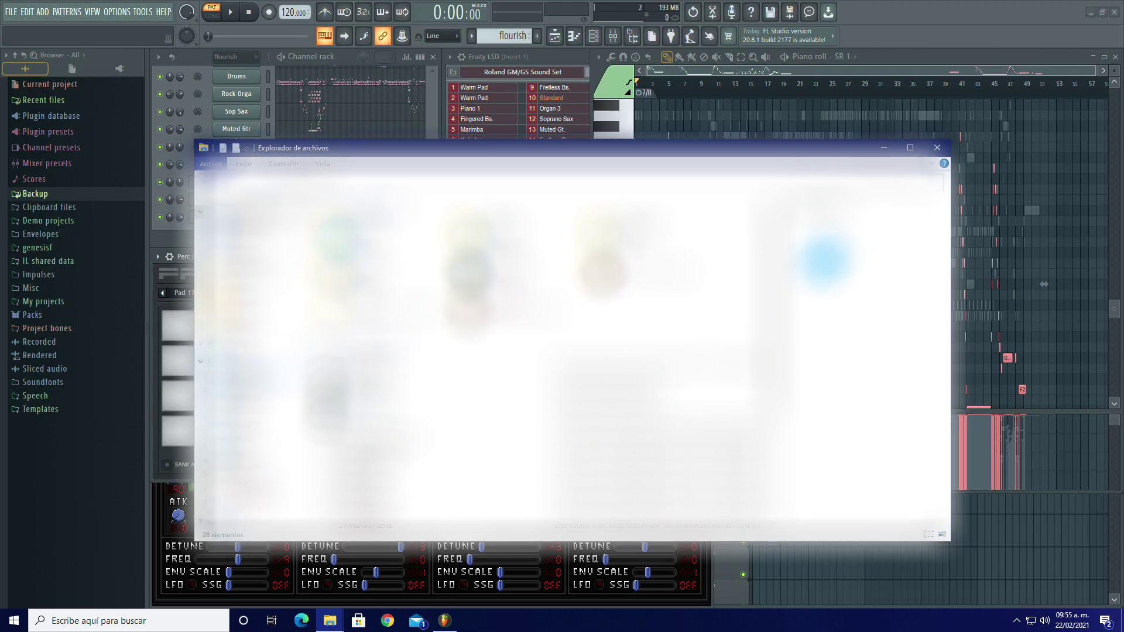
pyautogui.click(240, 377)
pyautogui.scroll(-10, 469, 352)
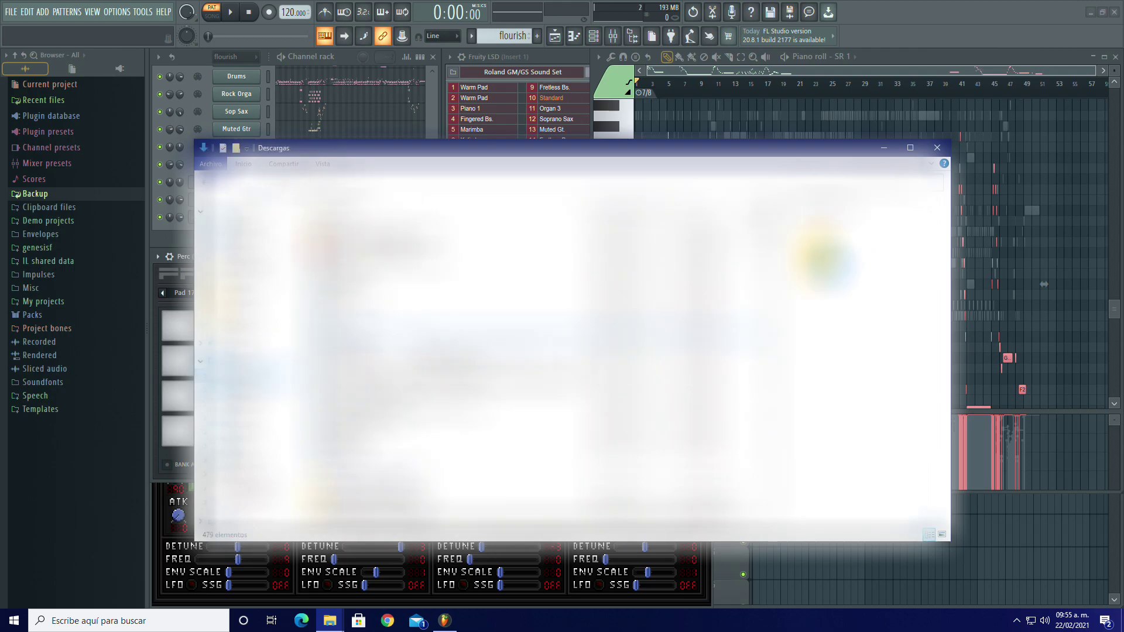
pyautogui.scroll(6, 468, 377)
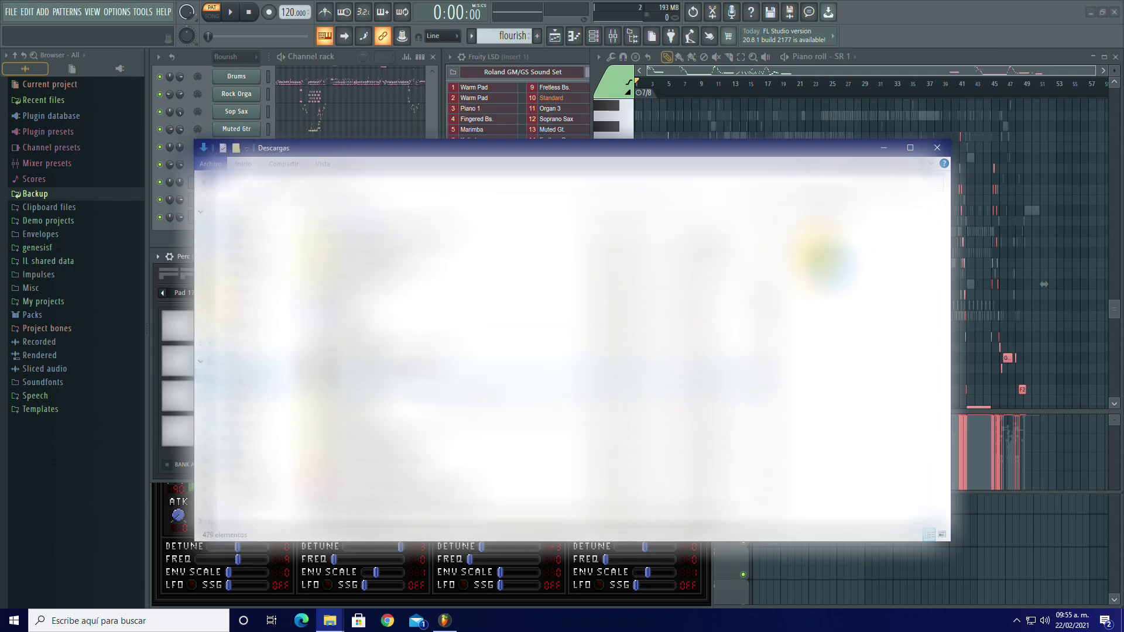
pyautogui.doubleClick(423, 448)
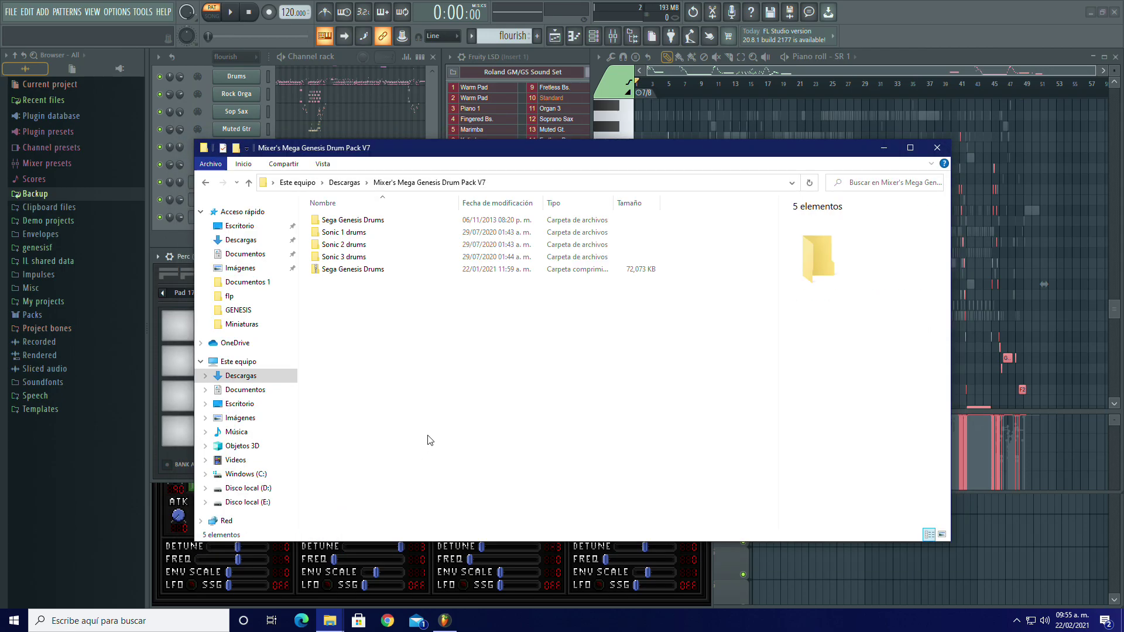
pyautogui.click(349, 247)
pyautogui.doubleClick(350, 245)
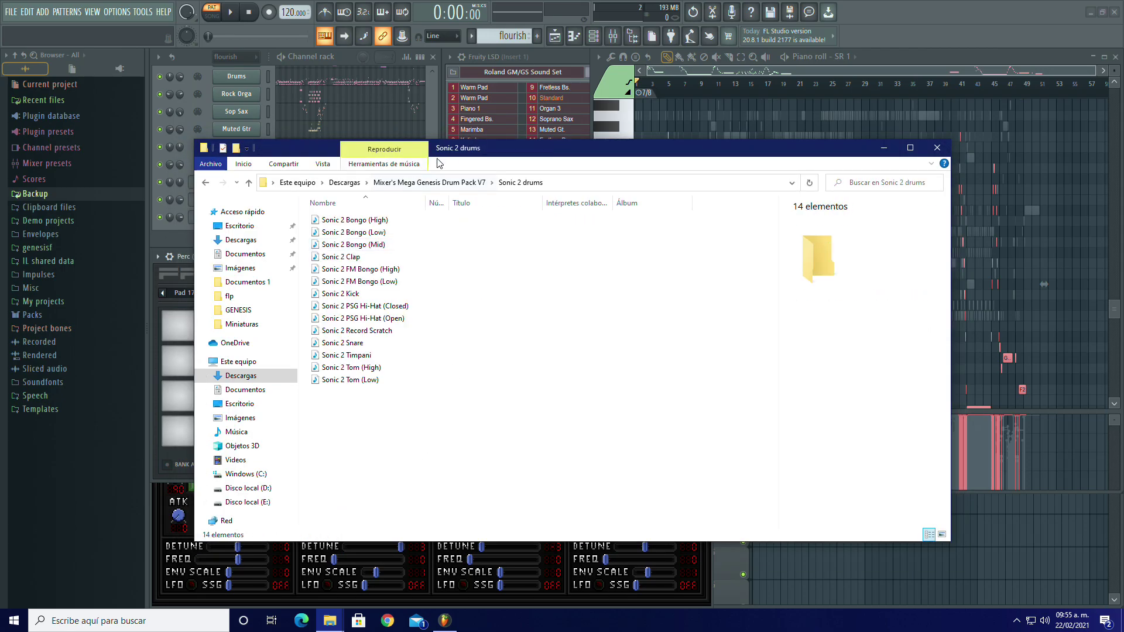
# Step: Load the Sonic 2 Kick sample onto pad 29 and Sonic 2 Snare onto pad 30 of the Perc FPC
pyautogui.moveTo(614, 148); pyautogui.dragTo(758, 141)
pyautogui.click(486, 286)
pyautogui.moveTo(507, 290); pyautogui.dragTo(179, 328)
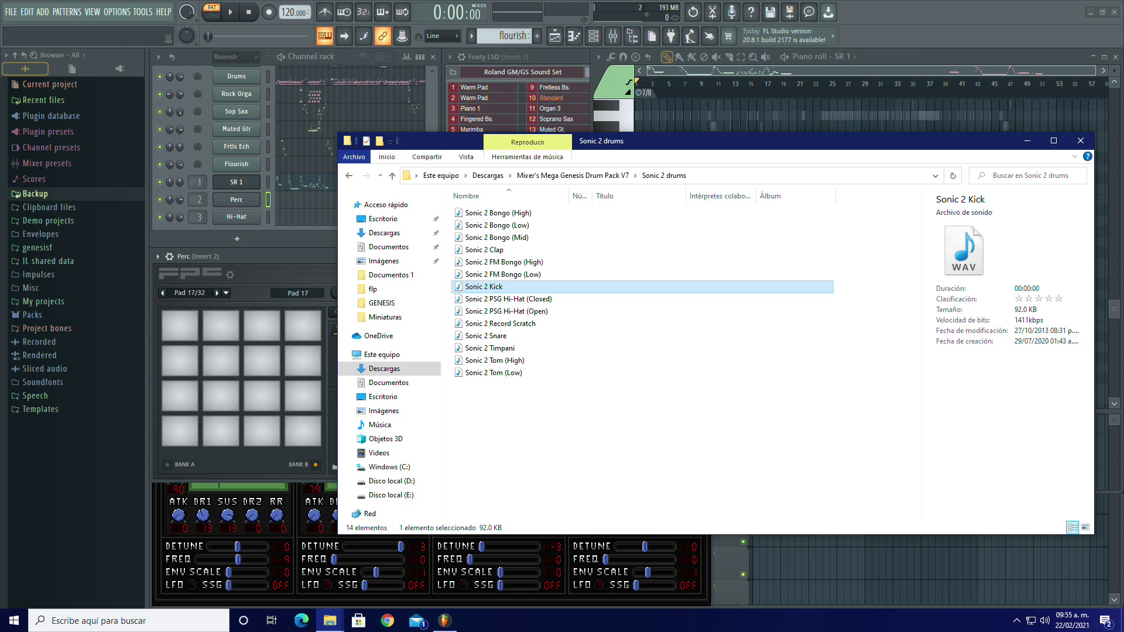
pyautogui.click(486, 335)
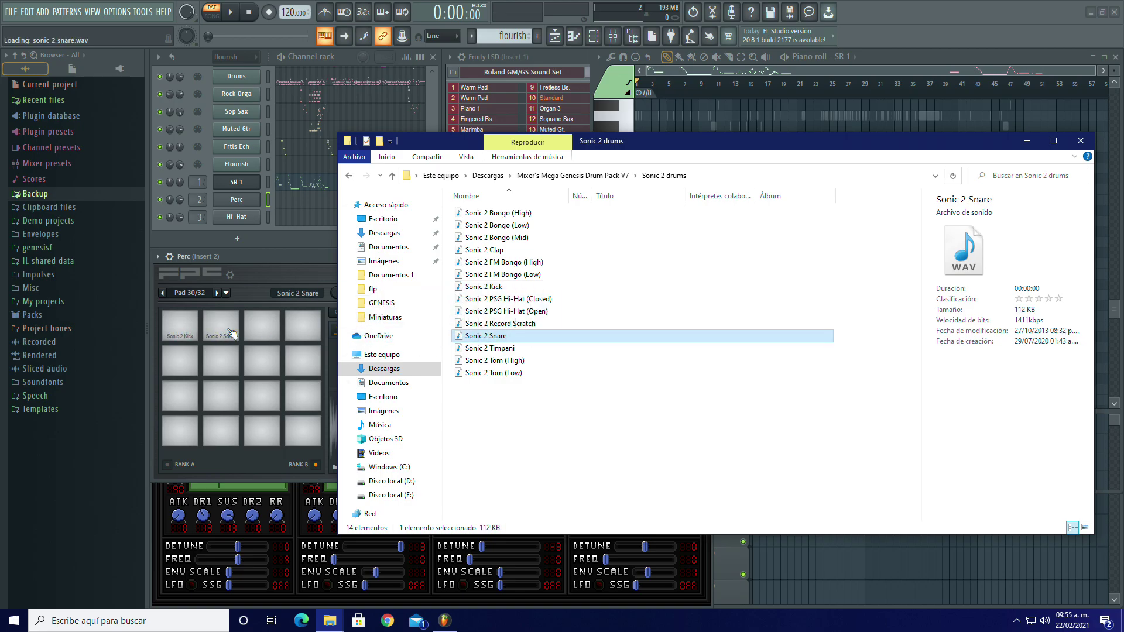
# Step: Add the Sonic 2 Tom (High) sample as its own channel and route it to mixer track 2
pyautogui.click(515, 360)
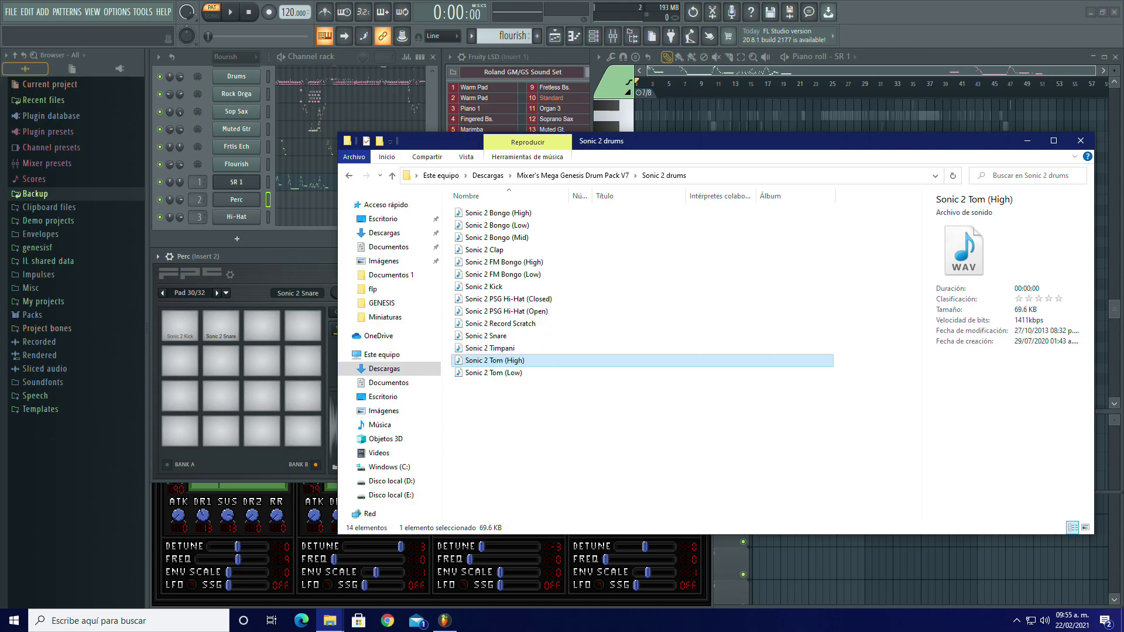
pyautogui.moveTo(515, 360); pyautogui.dragTo(231, 225)
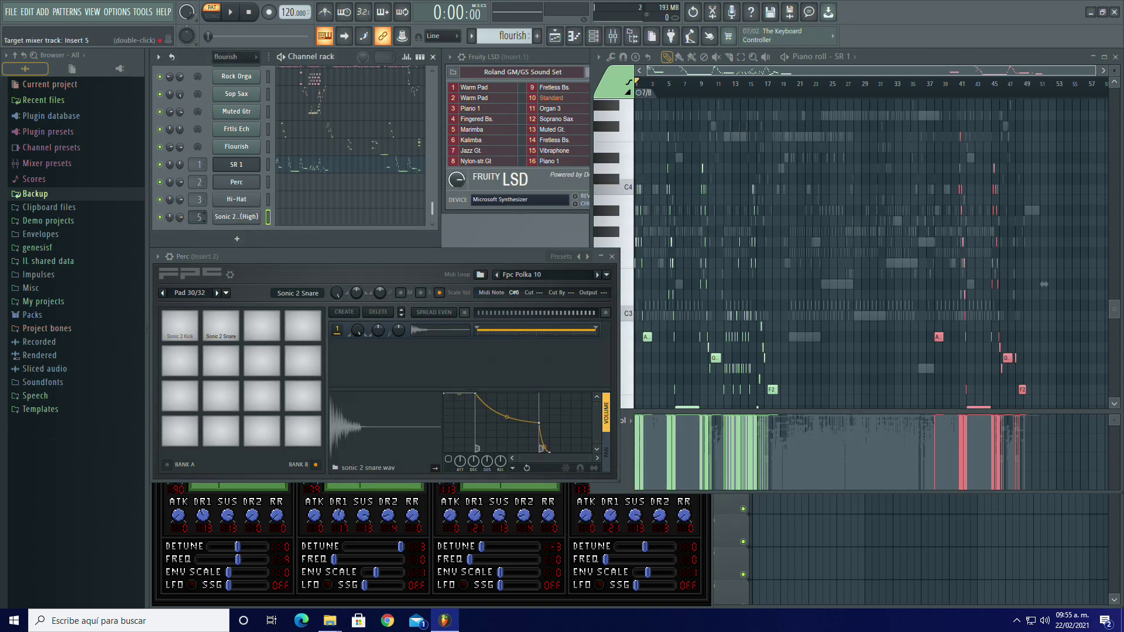
pyautogui.click(240, 218)
pyautogui.moveTo(314, 109); pyautogui.dragTo(327, 263)
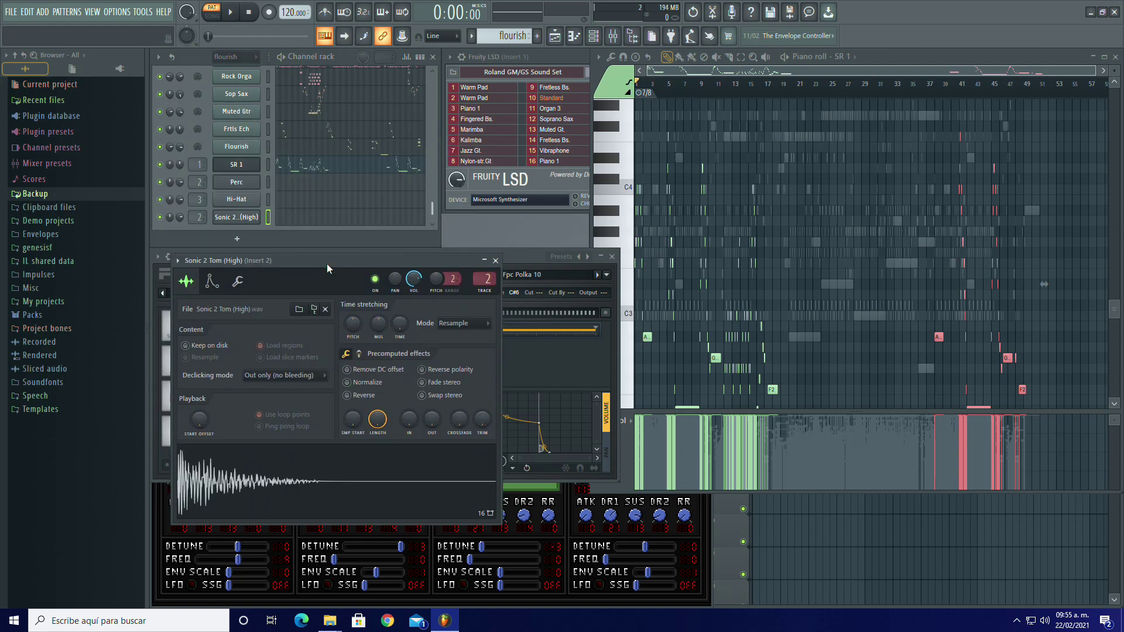
# Step: Move the Sonic 2 Tom (High) channel up above Perc and shorten the enlarged channel rack
pyautogui.click(253, 198)
pyautogui.hotkey('alt', 'Up')
pyautogui.hotkey('alt', 'Up')
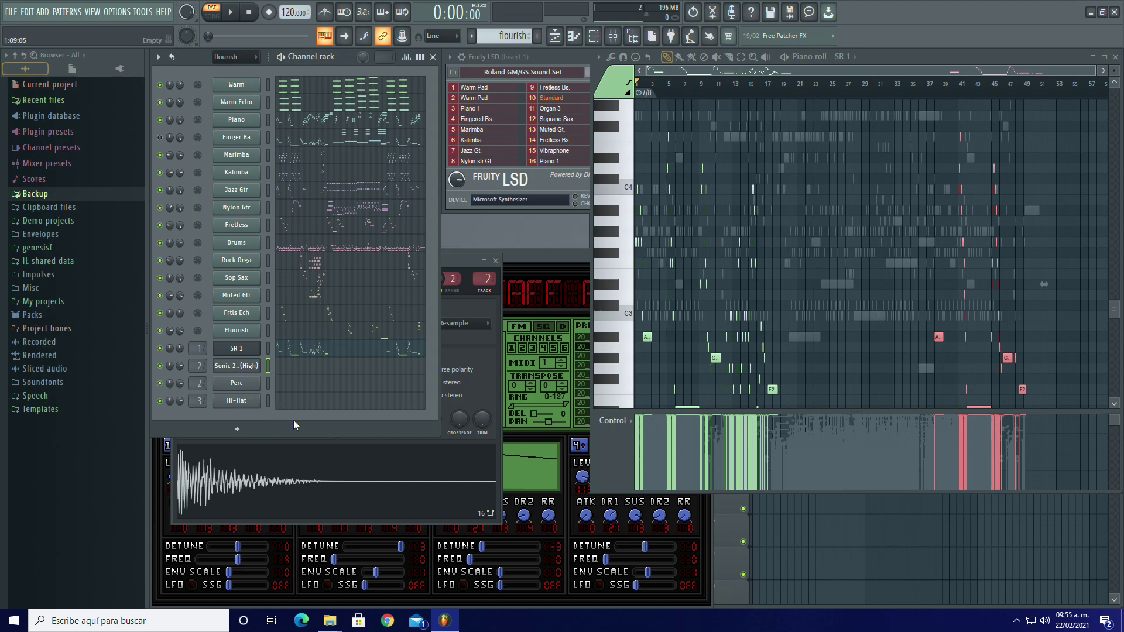
pyautogui.moveTo(295, 435); pyautogui.dragTo(298, 258)
pyautogui.scroll(-5, 235, 170)
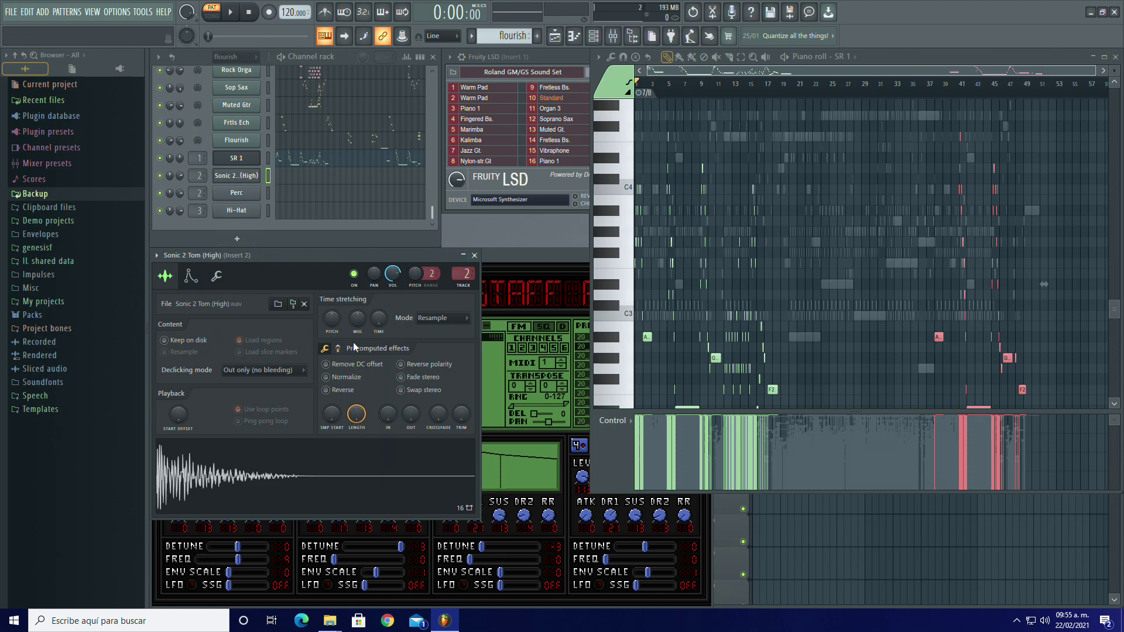
# Step: Check the time-stretching modes and miscellaneous settings of the Sonic 2 Tom (High) sampler, and close its window
pyautogui.click(436, 319)
pyautogui.click(440, 355)
pyautogui.click(216, 278)
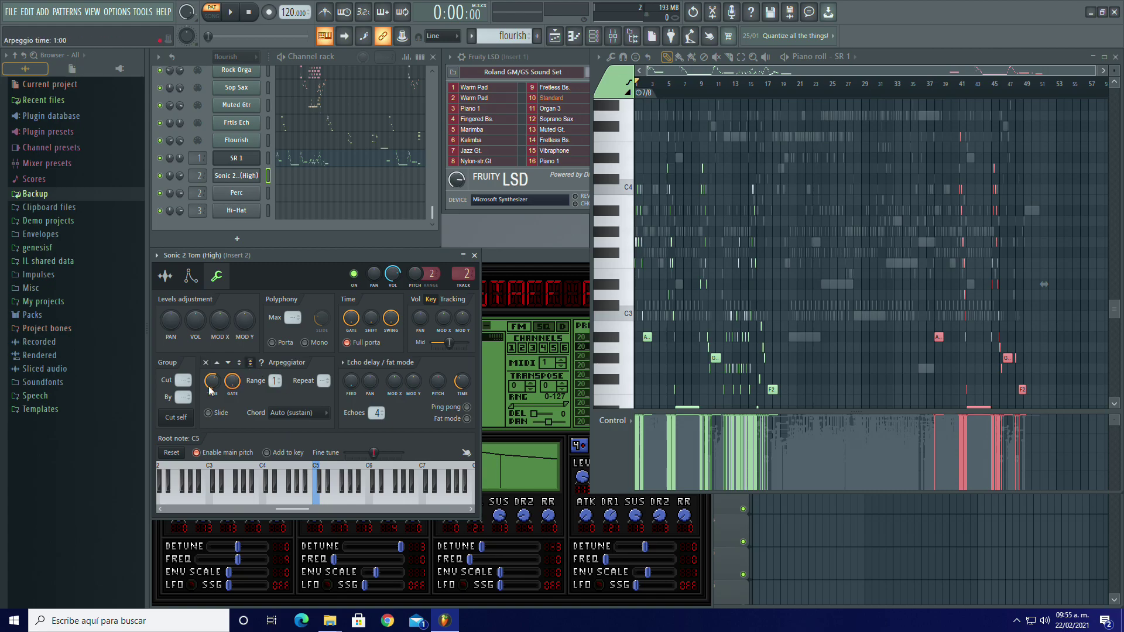
pyautogui.click(474, 255)
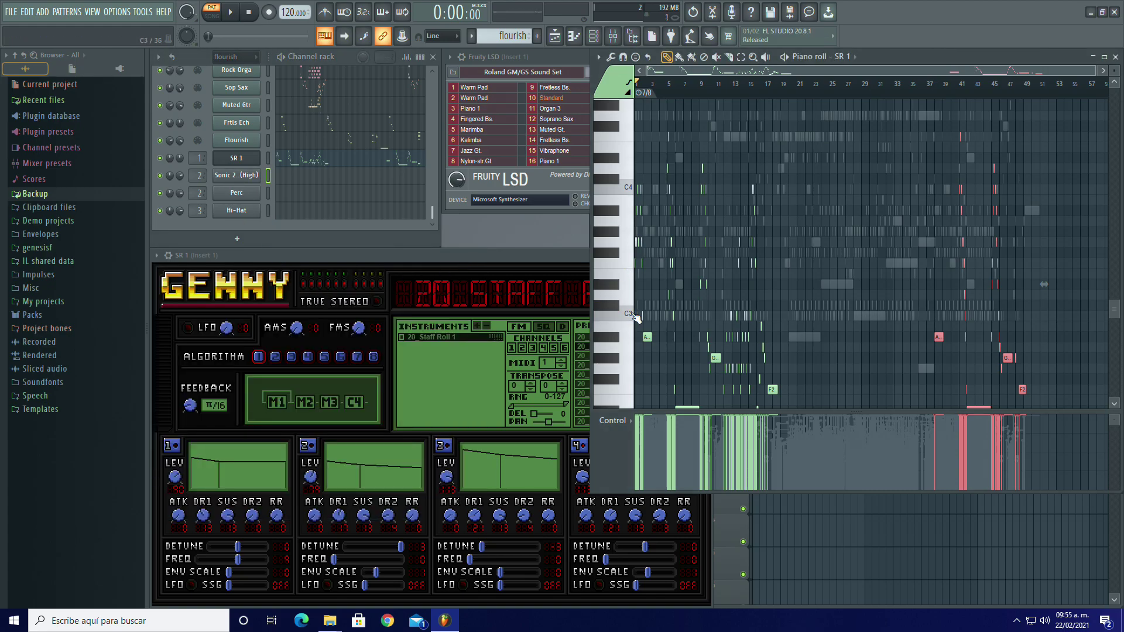
# Step: Start the pattern playback and move the Sonic 2 Tom (High) channel down below Perc
pyautogui.click(505, 327)
pyautogui.click(229, 15)
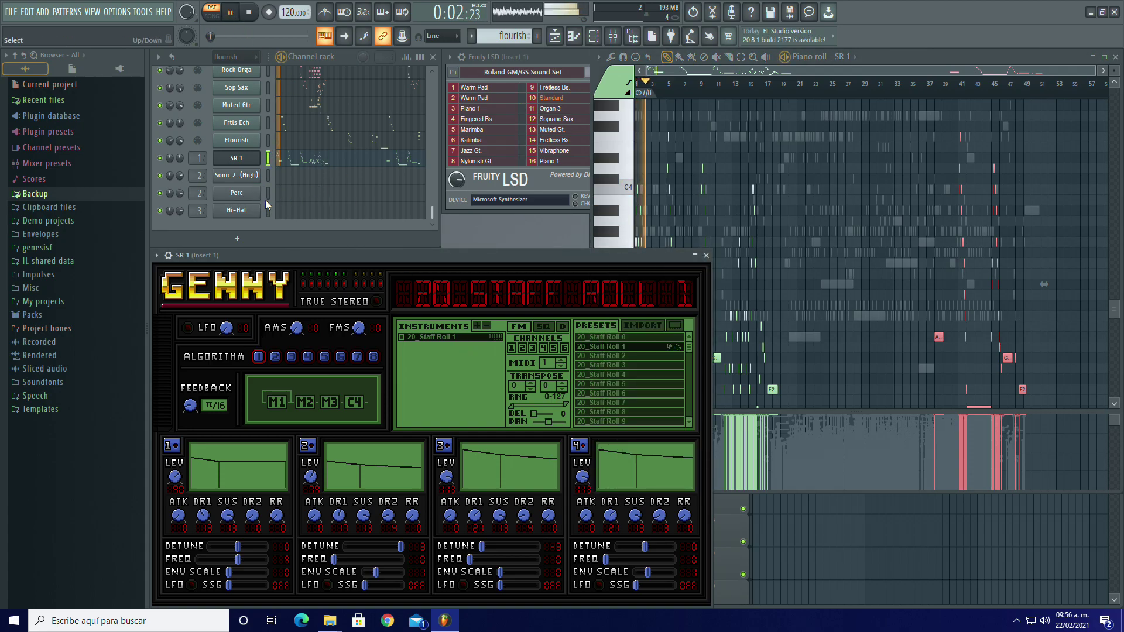
pyautogui.click(248, 176)
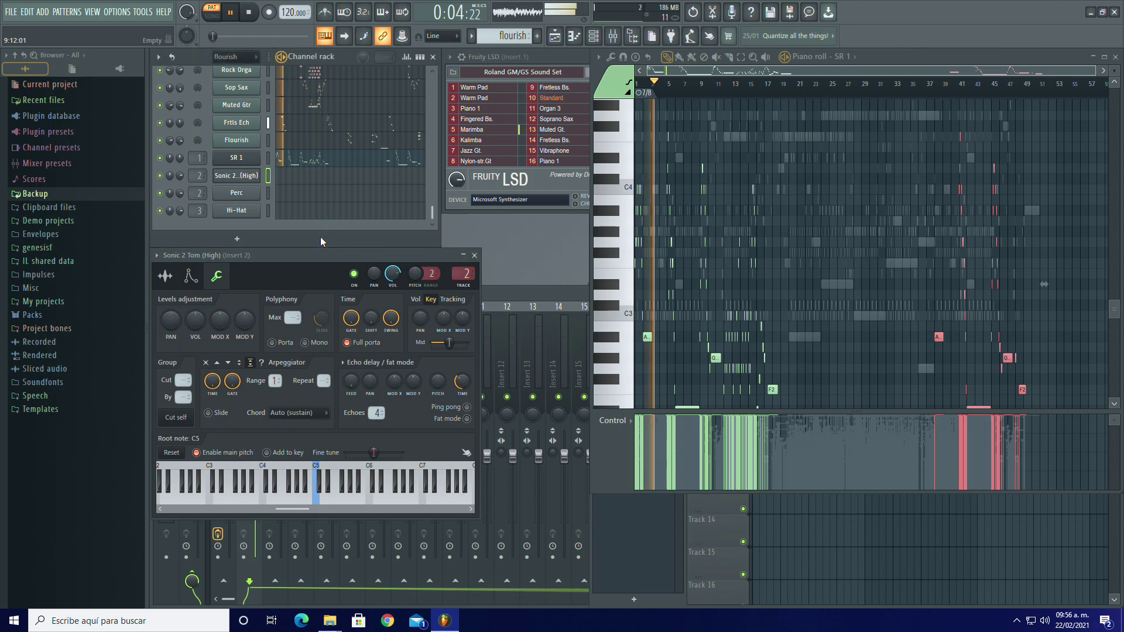
pyautogui.hotkey('alt', 'Down')
pyautogui.click(239, 195)
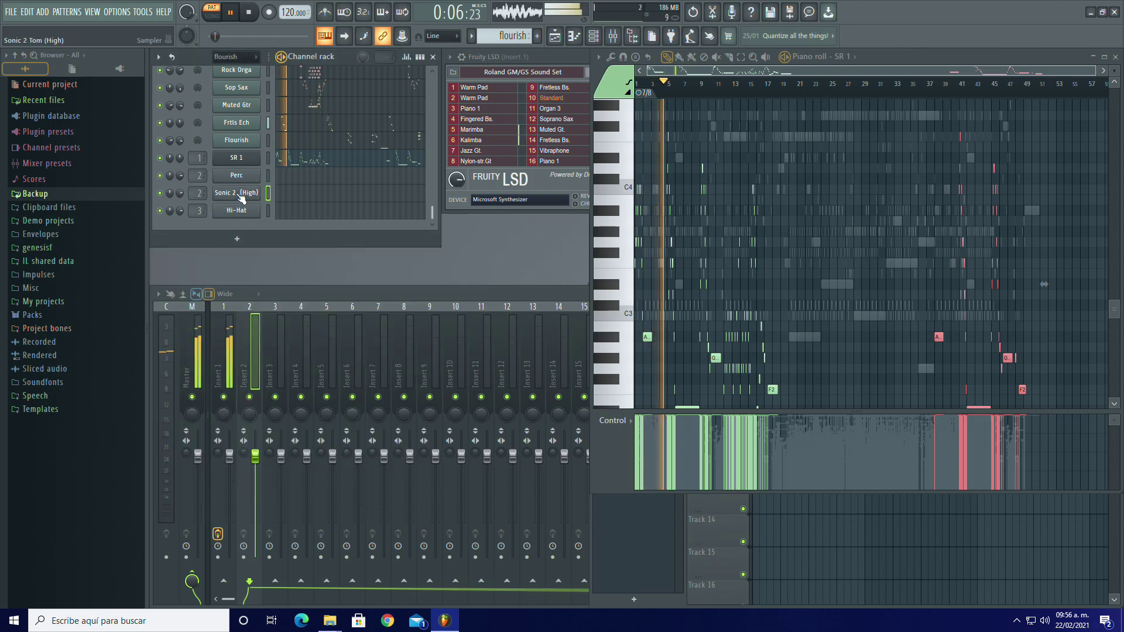
# Step: Reopen the SR 1 instrument and stop the pattern playback
pyautogui.click(241, 162)
pyautogui.scroll(3, 302, 144)
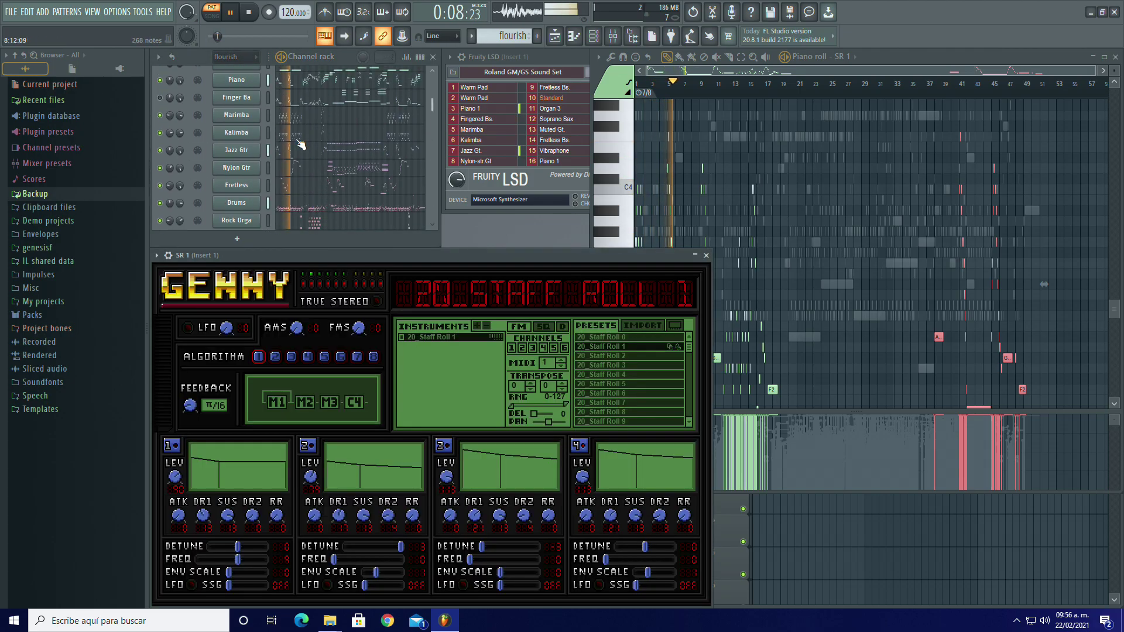
pyautogui.click(249, 10)
pyautogui.scroll(-3, 319, 176)
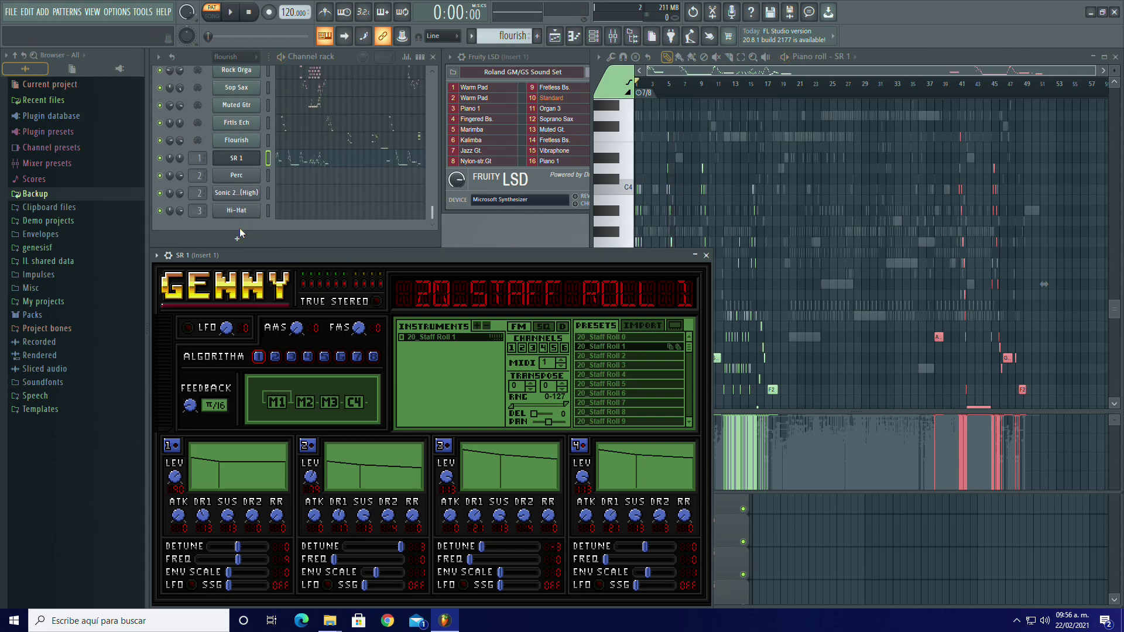
# Step: Enable the volume envelope for the Sonic 2 Kick and Sonic 2 Snare pads of the Perc FPC, and close it
pyautogui.click(237, 175)
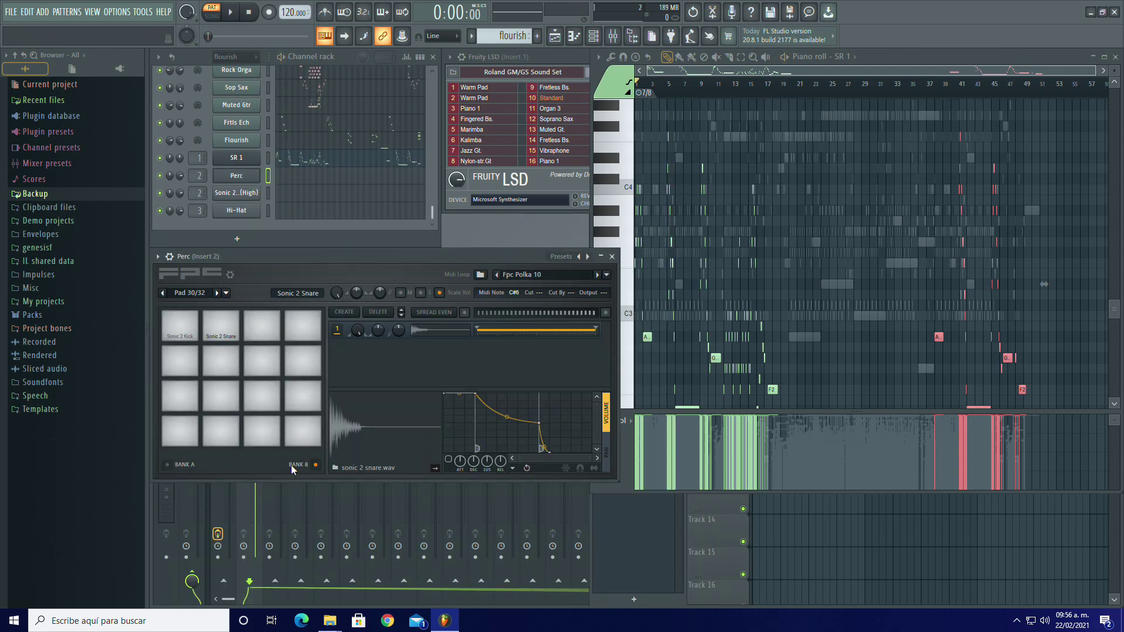
pyautogui.click(180, 332)
pyautogui.click(448, 460)
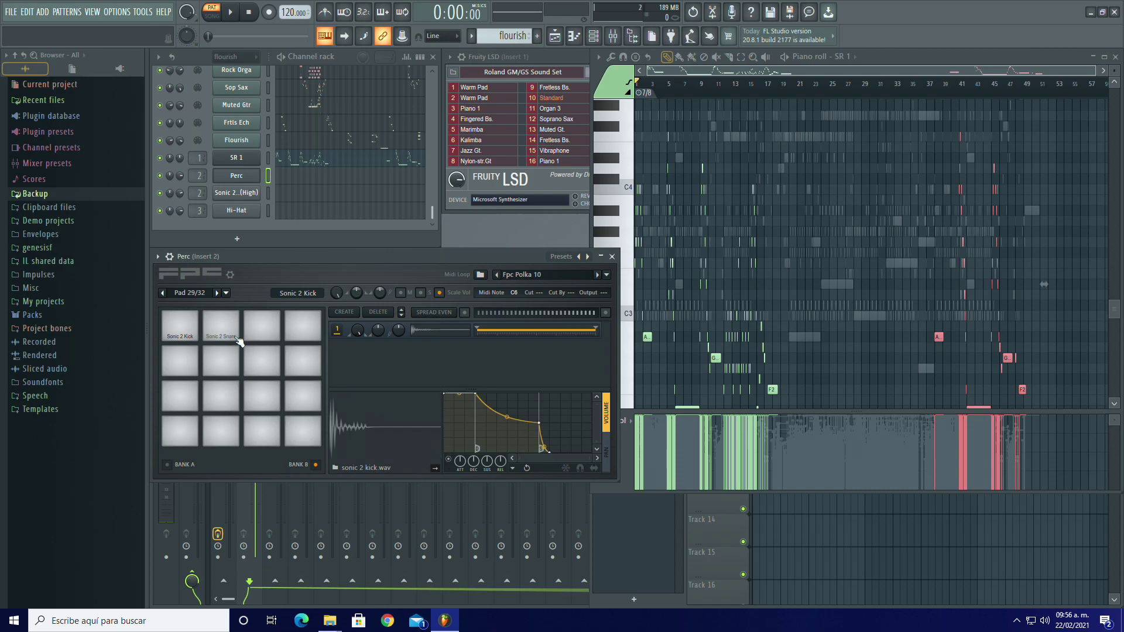
pyautogui.click(227, 332)
pyautogui.click(449, 460)
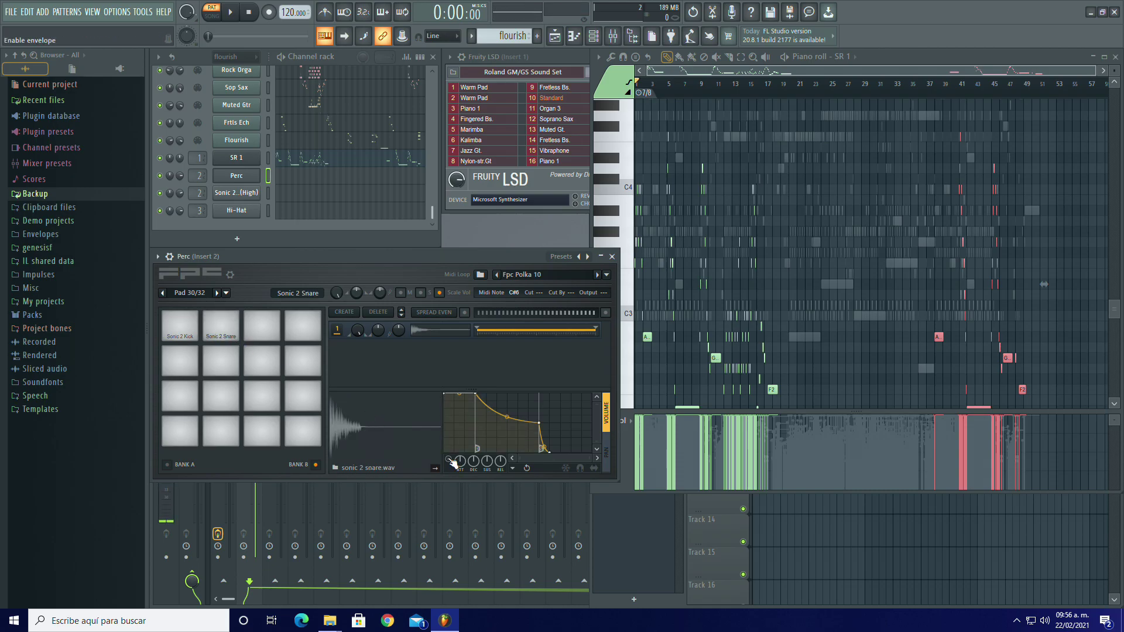
pyautogui.click(238, 179)
# Step: Load Sonic 2 PSG Hi-Hat (Open) onto pad 29 and Sonic 2 PSG Hi-Hat (Closed) onto pad 30 in Bank B of the Hi-Hat FPC
pyautogui.click(237, 210)
pyautogui.click(316, 463)
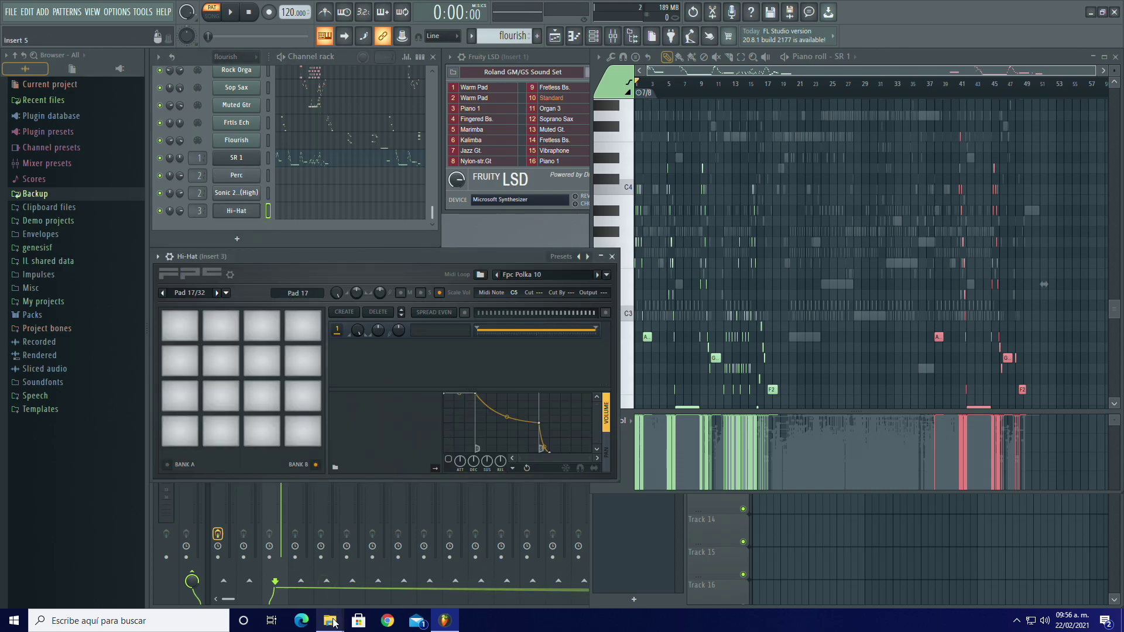
pyautogui.moveTo(330, 621)
pyautogui.click(395, 565)
pyautogui.moveTo(497, 311); pyautogui.dragTo(179, 325)
pyautogui.click(527, 300)
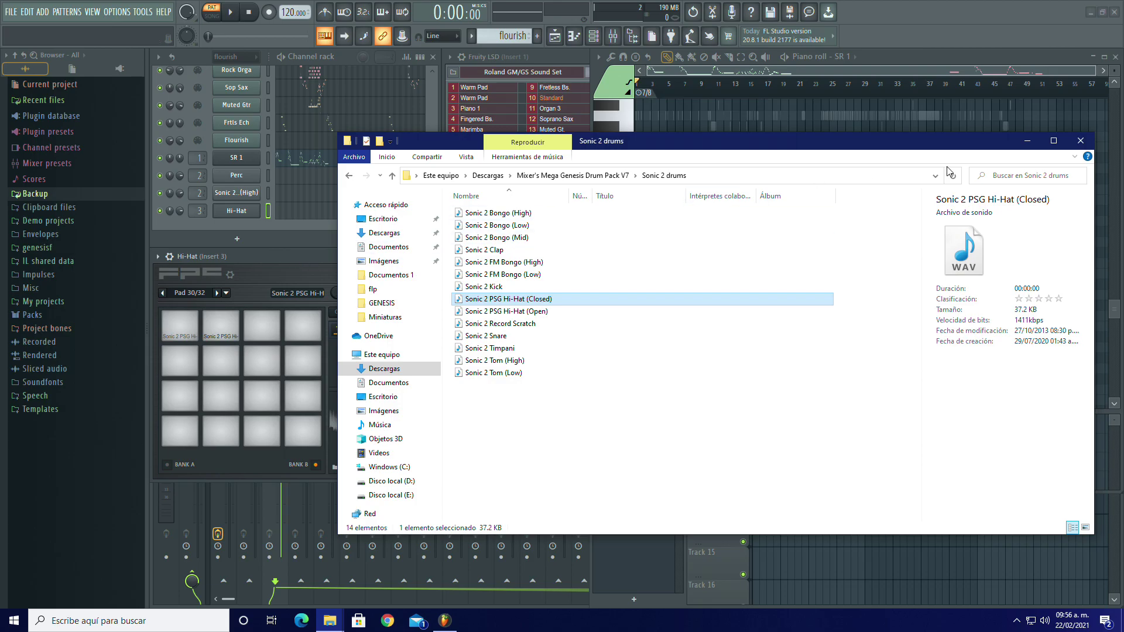
pyautogui.click(1027, 140)
# Step: Enable the volume envelope for the open and closed hi-hat pads of the Hi-Hat FPC, and close it
pyautogui.click(181, 327)
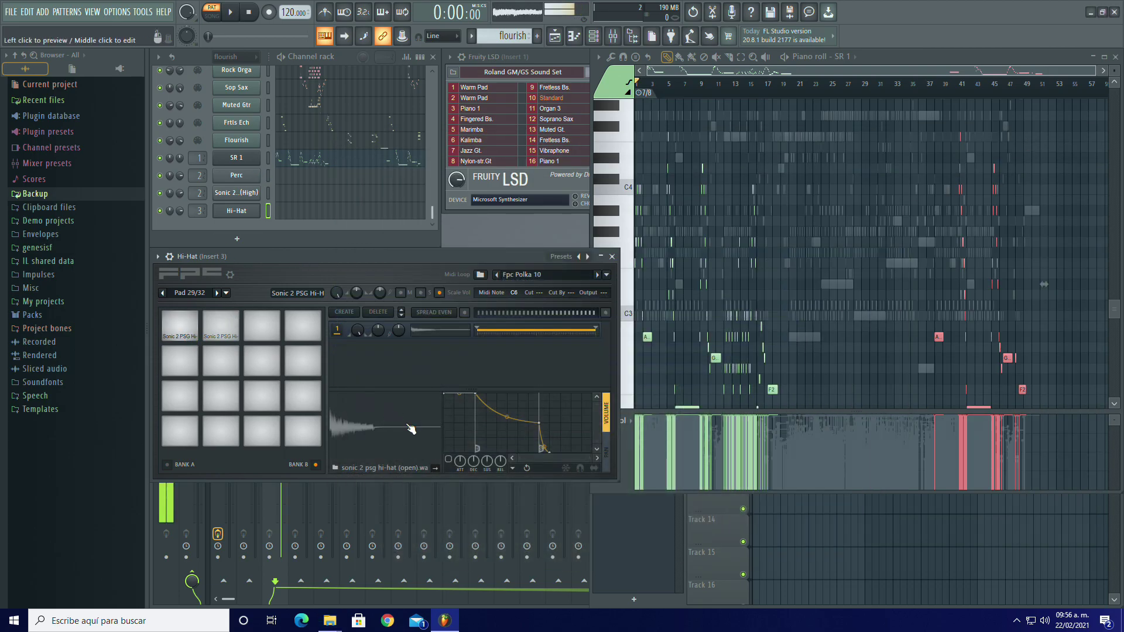
pyautogui.click(221, 324)
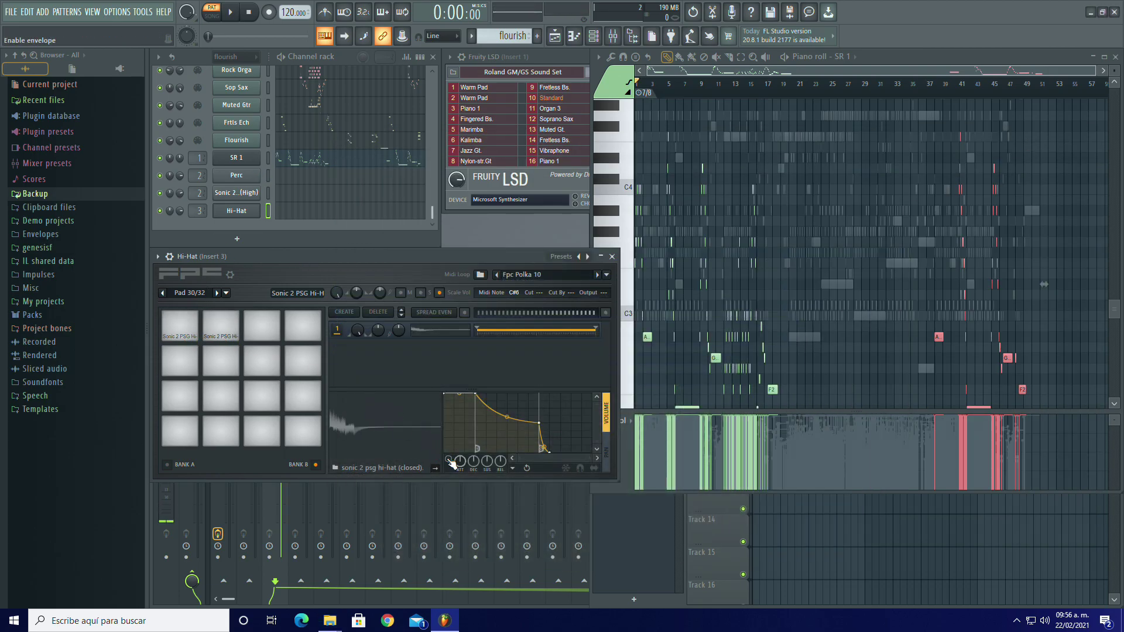
pyautogui.click(238, 211)
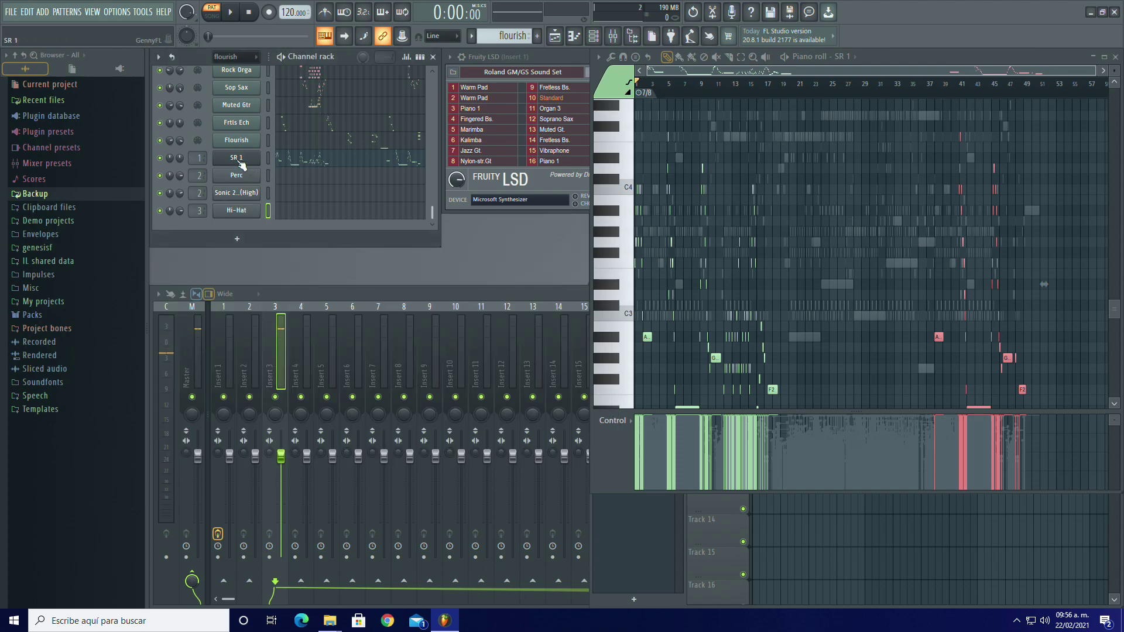
# Step: Open the SR 1 instrument and add a new GennyFL channel to the channel rack
pyautogui.click(237, 159)
pyautogui.click(256, 238)
pyautogui.click(404, 232)
pyautogui.click(249, 238)
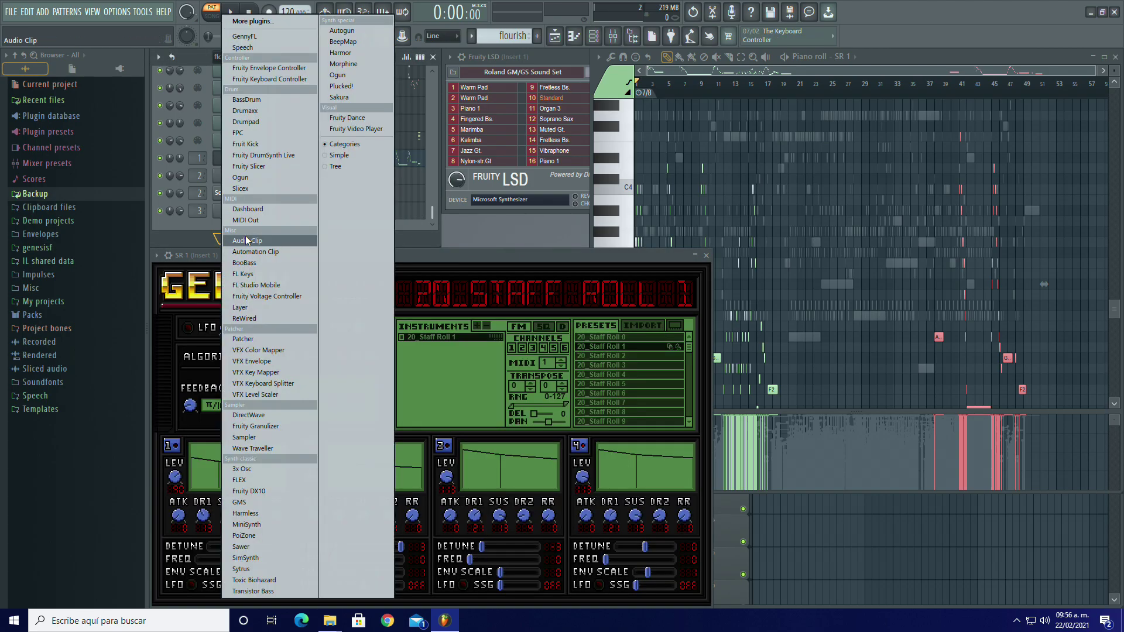
pyautogui.click(263, 38)
pyautogui.moveTo(326, 181); pyautogui.dragTo(303, 265)
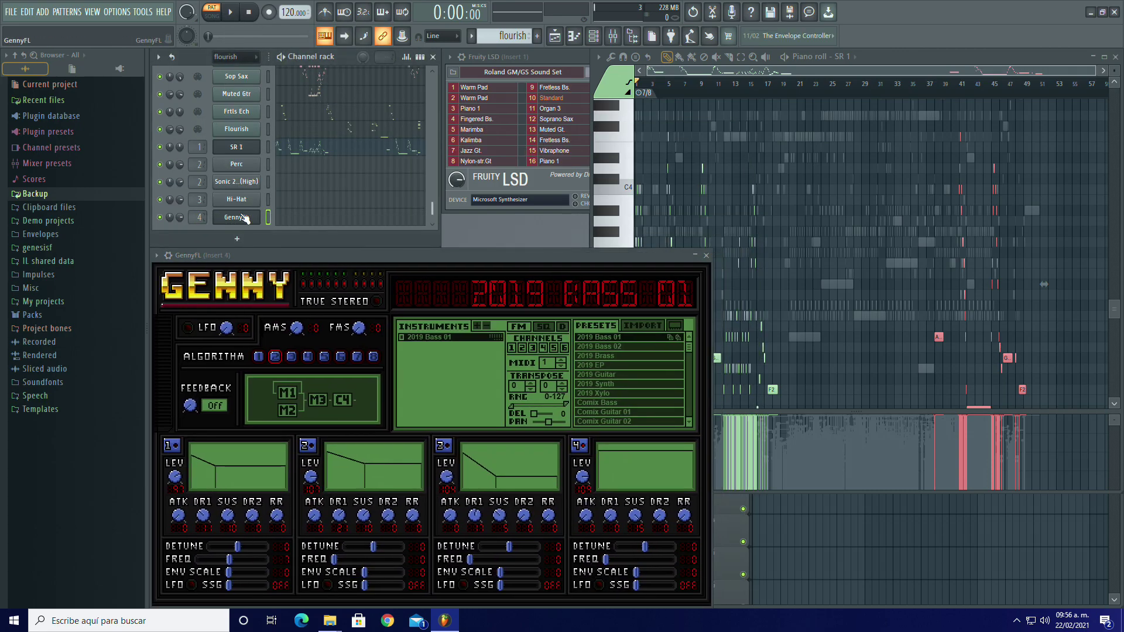
# Step: Import the Staff Roll presets into the new GennyFL instrument and load 20_Staff Roll 20
pyautogui.click(640, 326)
pyautogui.click(591, 349)
pyautogui.scroll(-5, 432, 390)
pyautogui.doubleClick(389, 382)
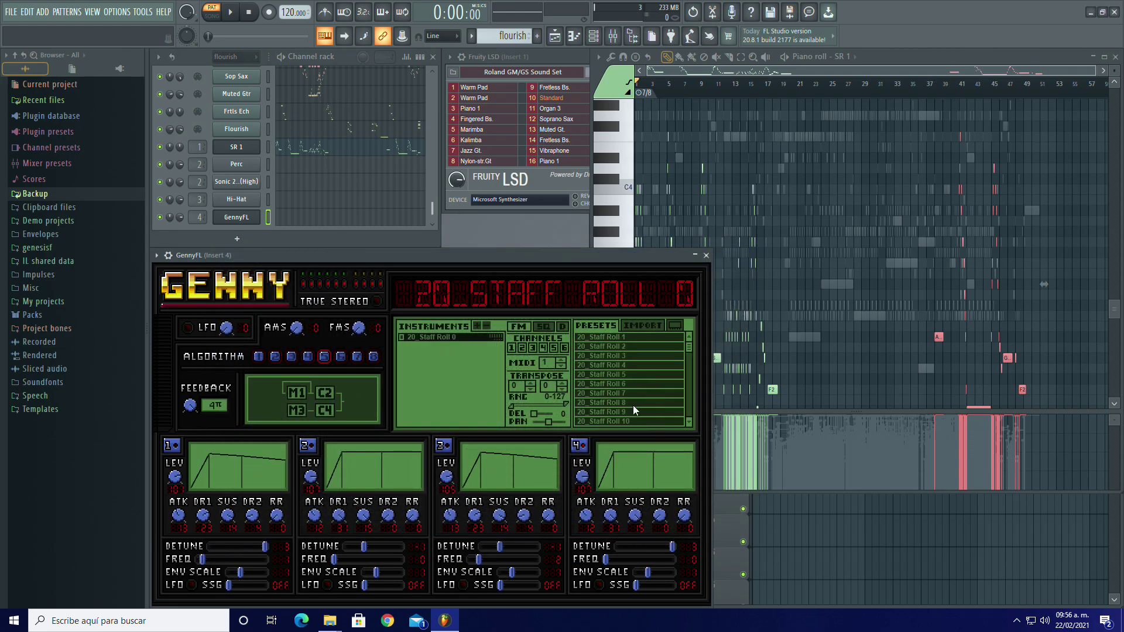
pyautogui.click(629, 403)
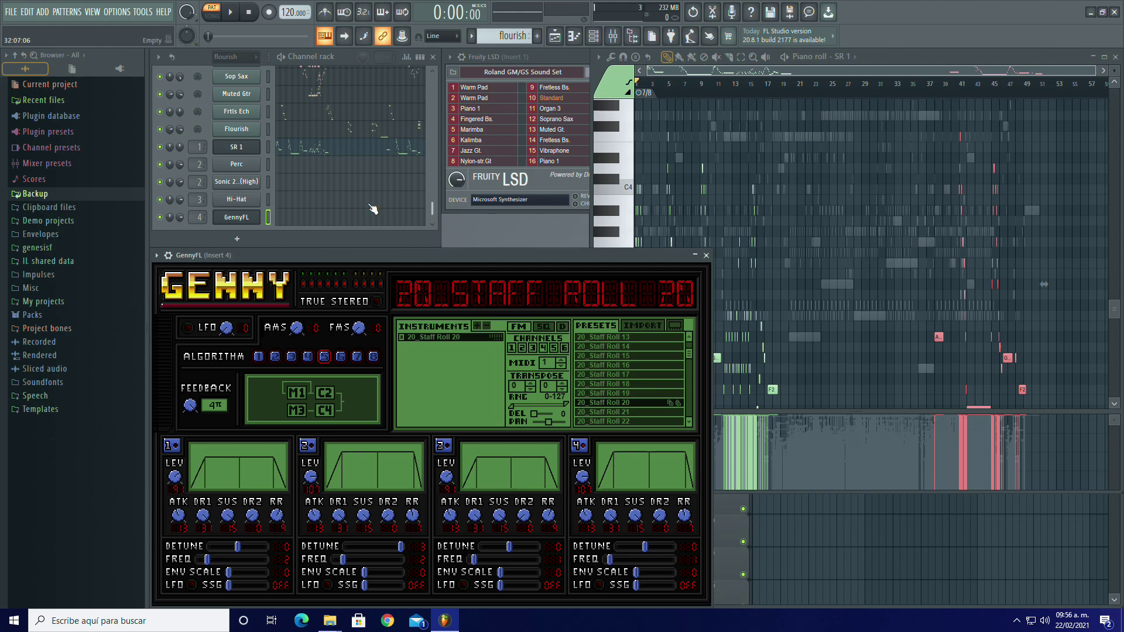
# Step: Open the Warm channel's notes in the piano roll, select them all and copy them
pyautogui.scroll(5, 364, 162)
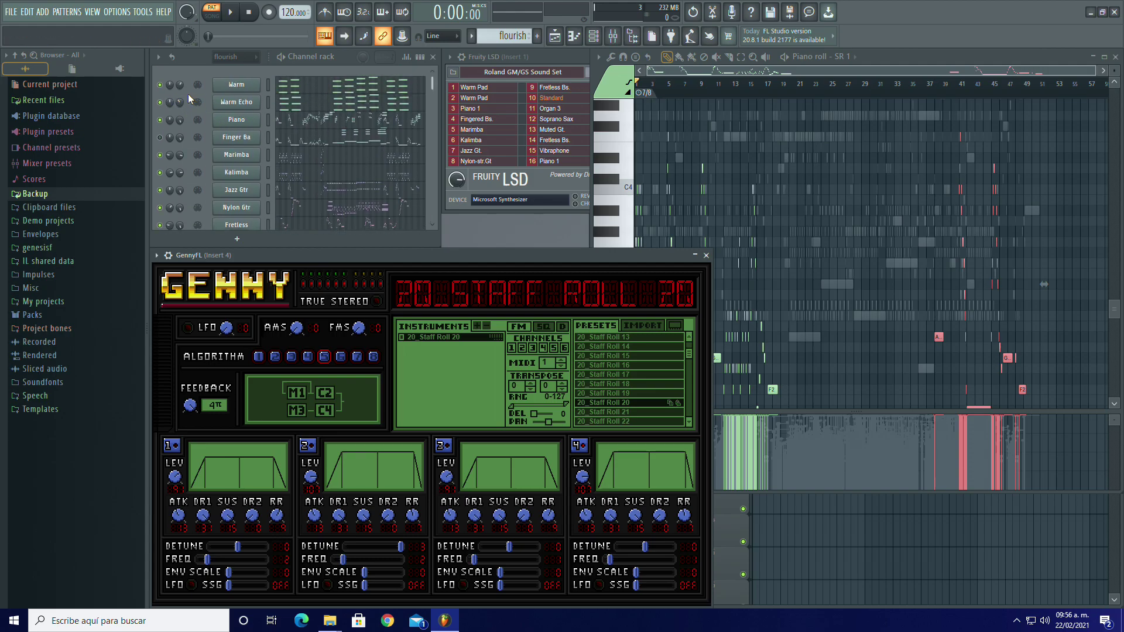
pyautogui.click(306, 89)
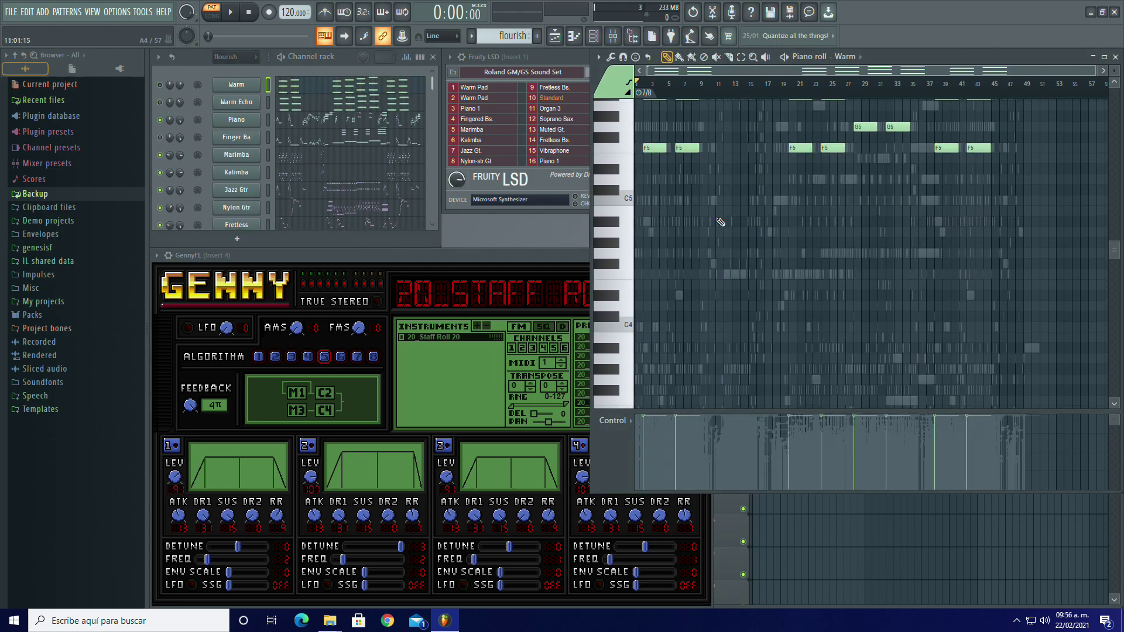
pyautogui.click(741, 59)
pyautogui.scroll(4, 937, 193)
pyautogui.moveTo(1018, 170); pyautogui.dragTo(669, 607)
pyautogui.scroll(4, 841, 302)
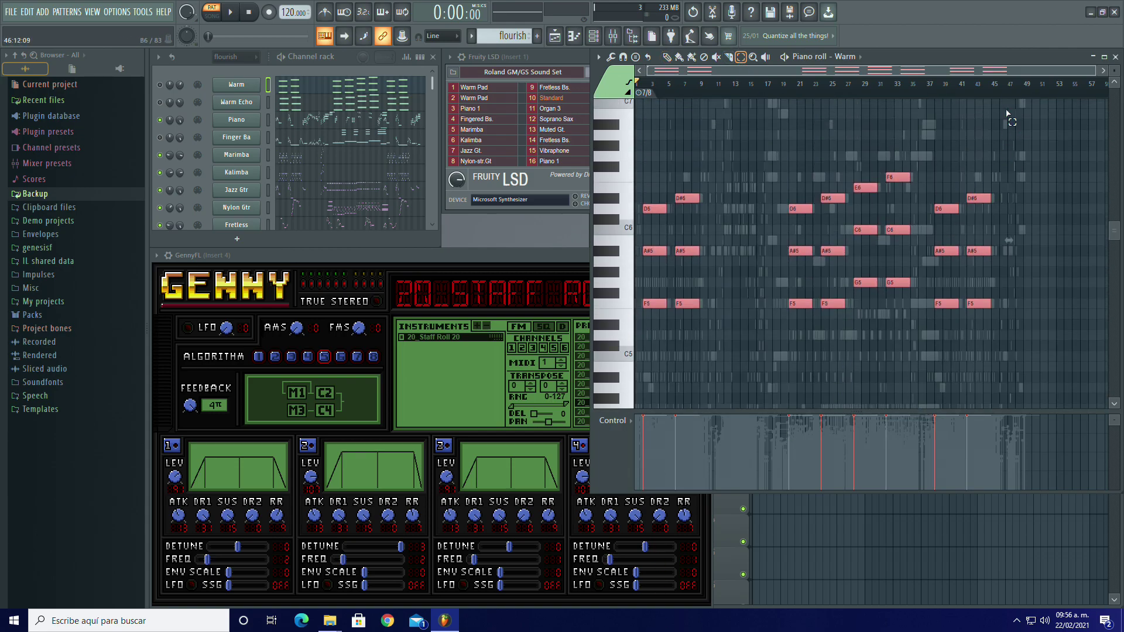
pyautogui.moveTo(1095, 71); pyautogui.dragTo(693, 72)
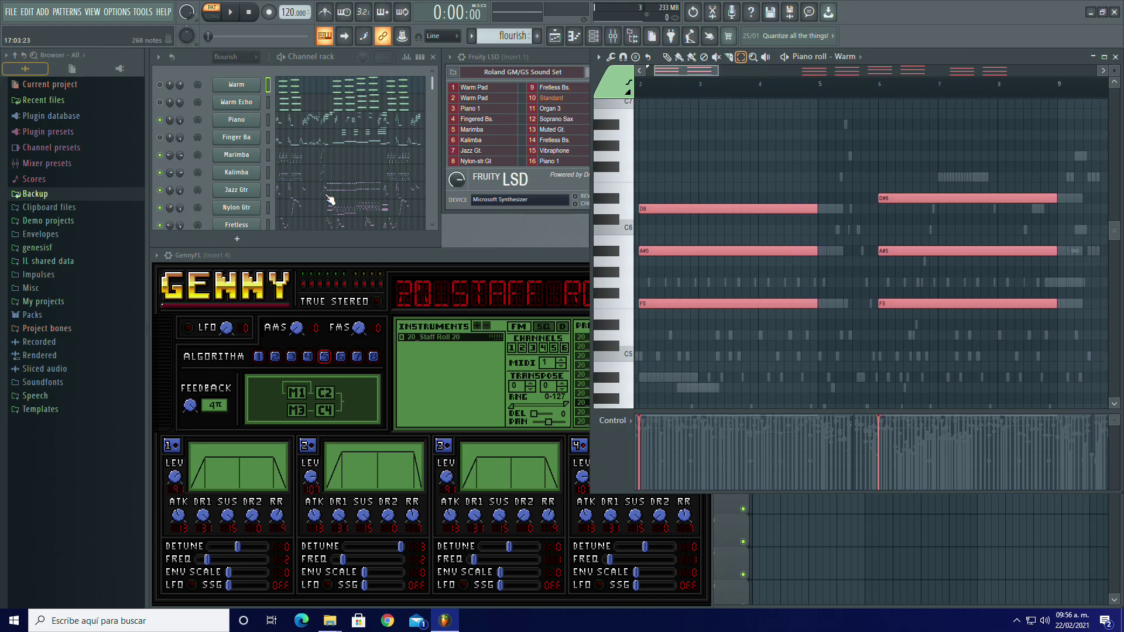
# Step: Paste the copied notes into the GennyFL channel, shift them to start at bar 2 like Warm's notes, and deselect them
pyautogui.scroll(-5, 330, 200)
pyautogui.click(310, 213)
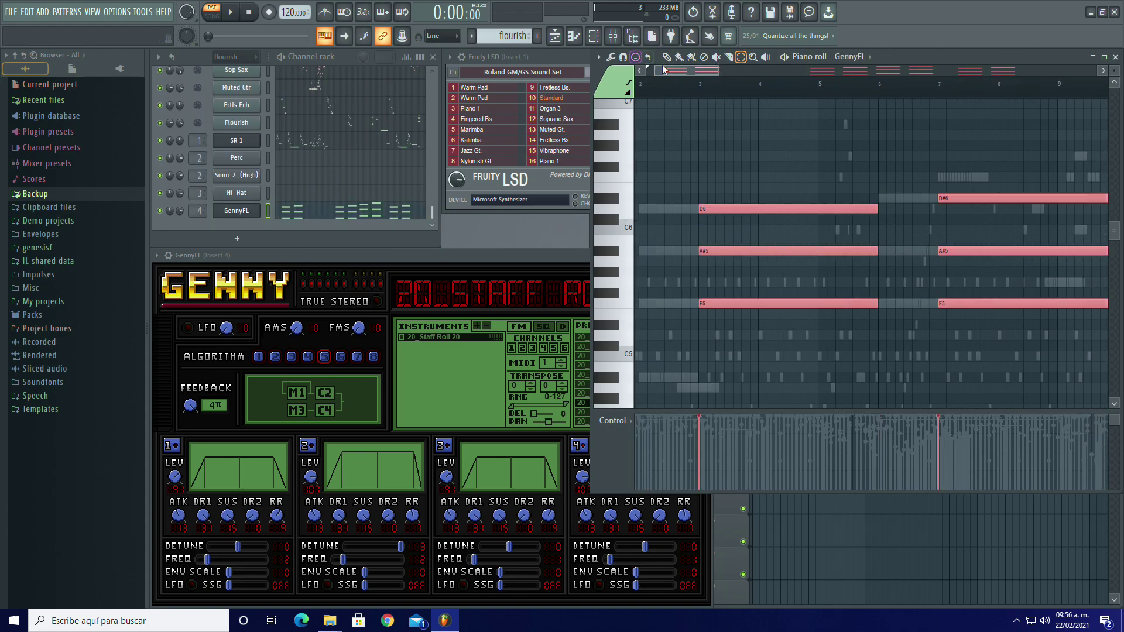
pyautogui.moveTo(730, 209); pyautogui.dragTo(671, 209)
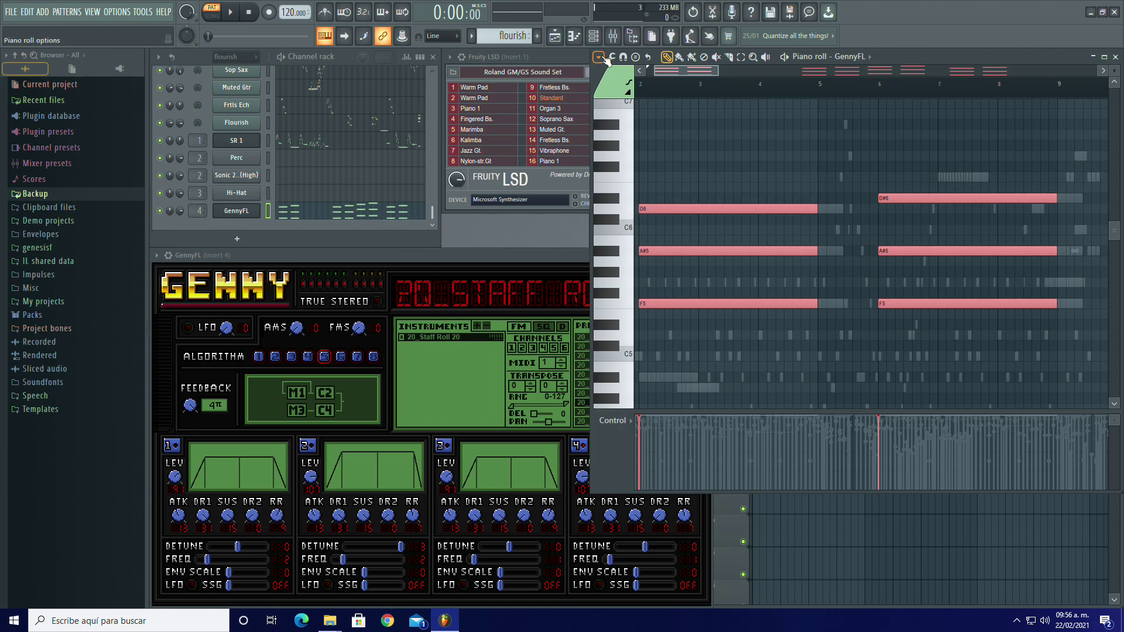
pyautogui.click(603, 58)
pyautogui.moveTo(630, 81)
pyautogui.click(704, 262)
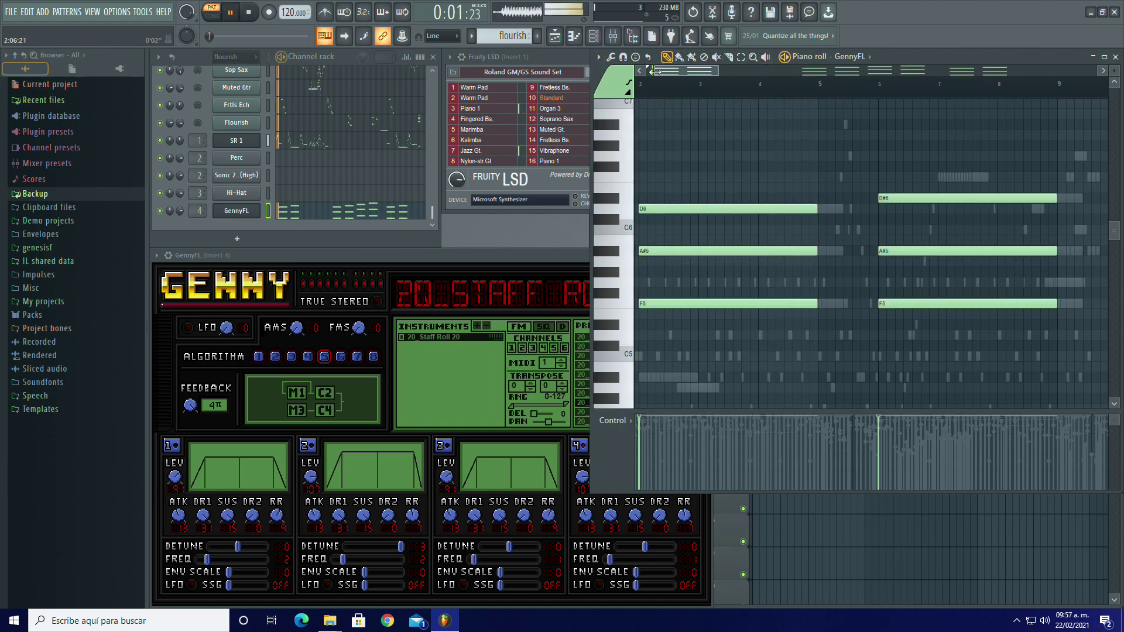
# Step: Stop playback and set the new GennyFL instrument's first transpose value to -1
pyautogui.moveTo(654, 72); pyautogui.dragTo(643, 72)
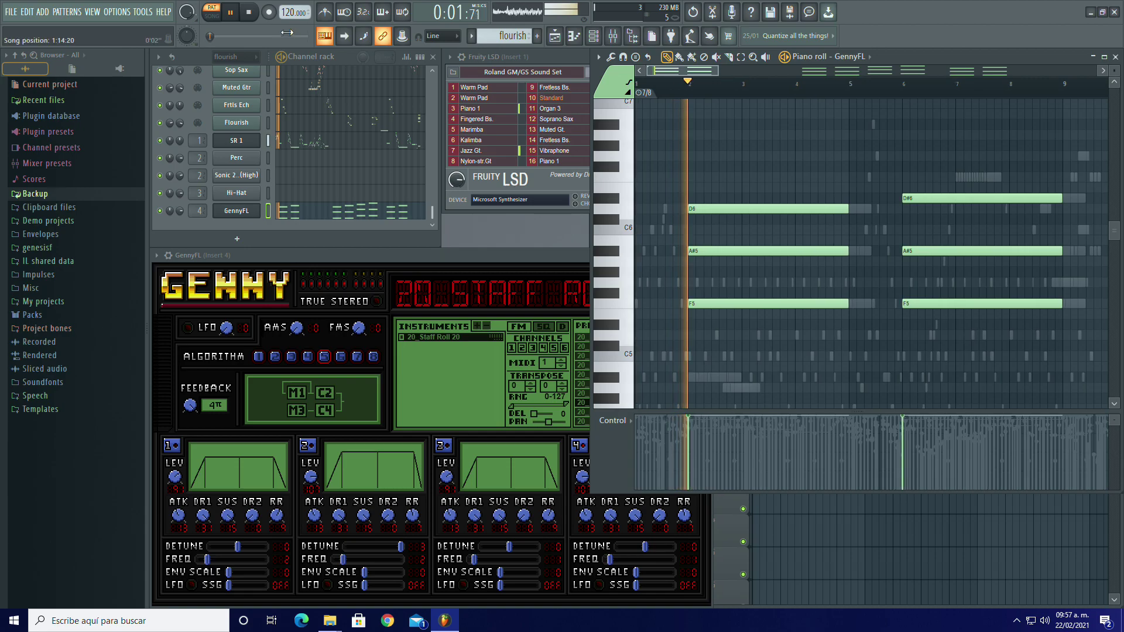
pyautogui.click(250, 13)
pyautogui.click(531, 388)
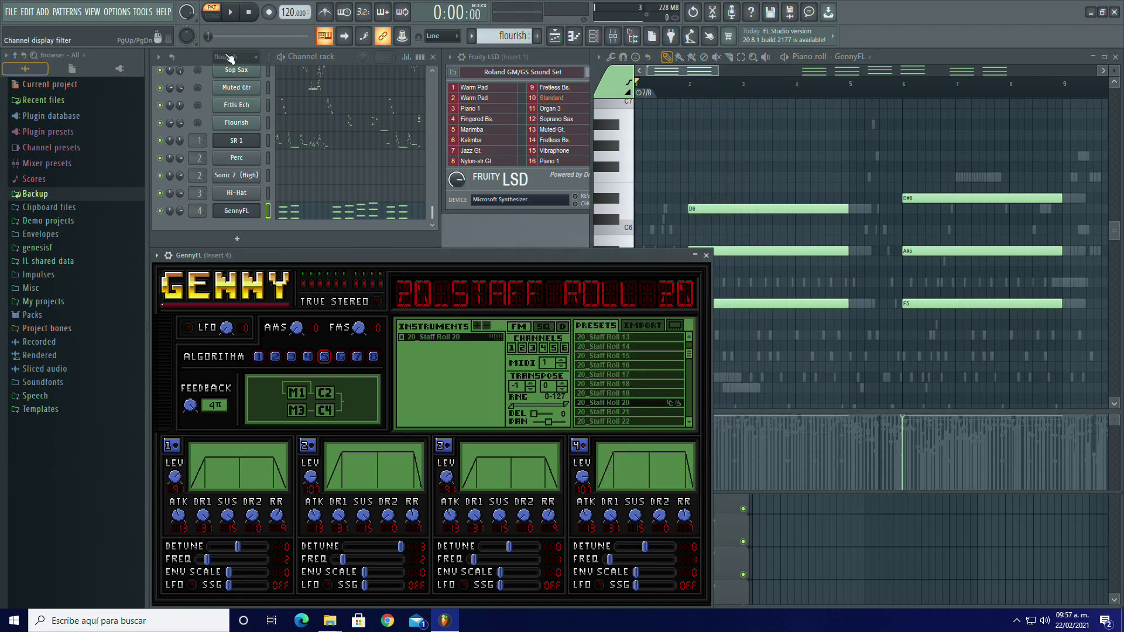
# Step: Play the pattern, set the GennyFL channel volume to 40%, and stop playback
pyautogui.press('space')
pyautogui.moveTo(179, 211); pyautogui.dragTo(180, 219)
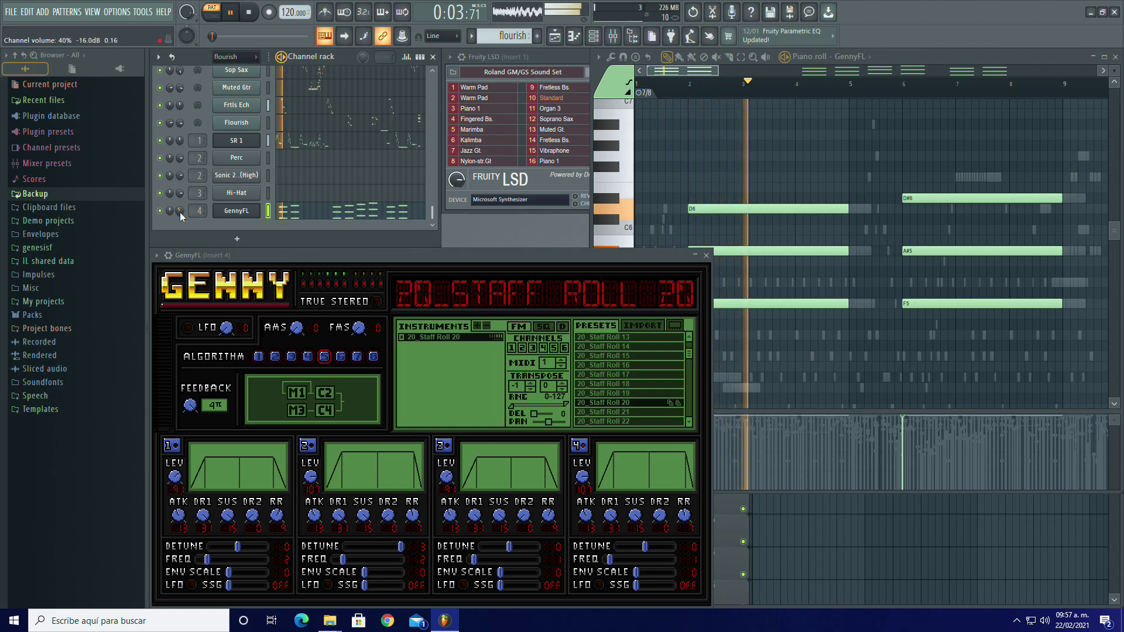
pyautogui.press('space')
# Step: Open the Warm channel's channel pitch events, select and copy them all, and close the event editor and the Warm window
pyautogui.scroll(5, 358, 158)
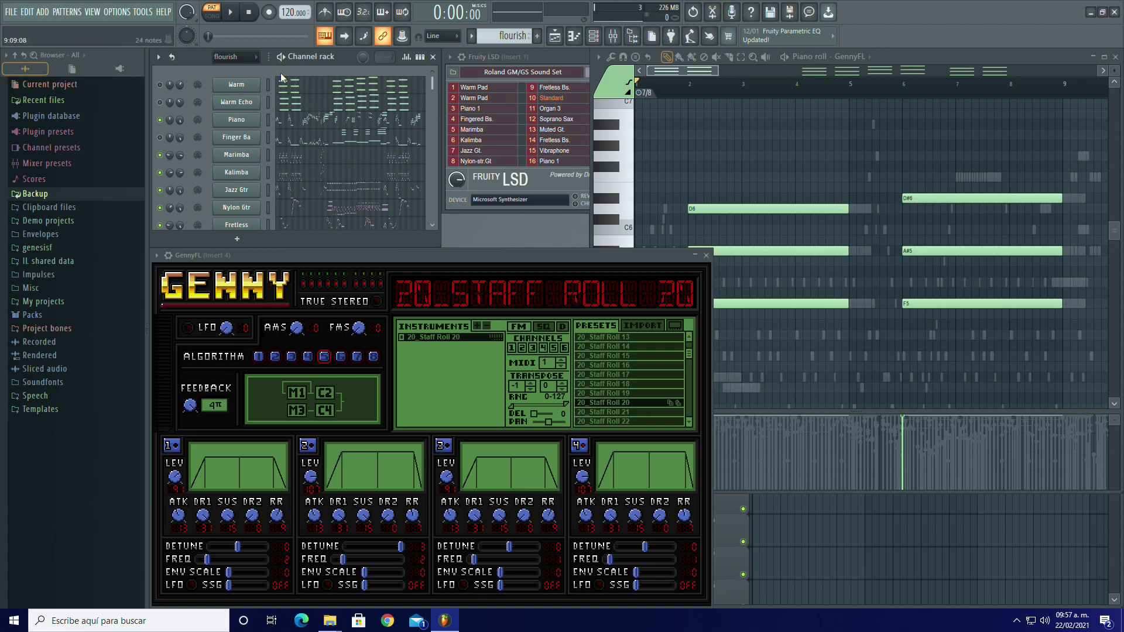
pyautogui.click(386, 110)
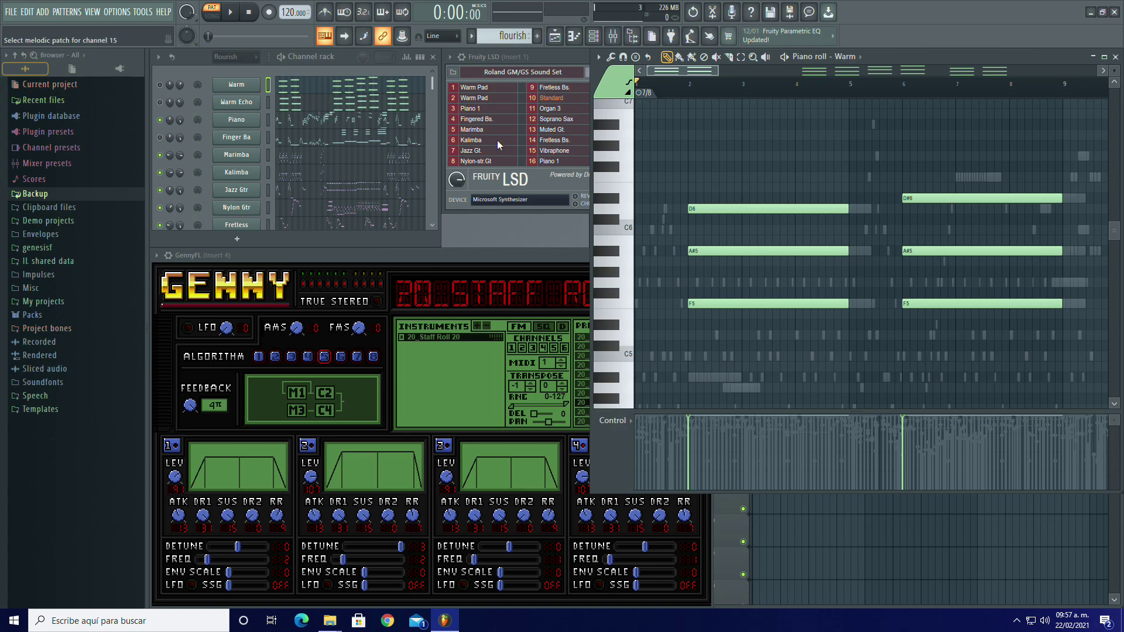
pyautogui.click(238, 86)
pyautogui.rightClick(527, 218)
pyautogui.click(544, 250)
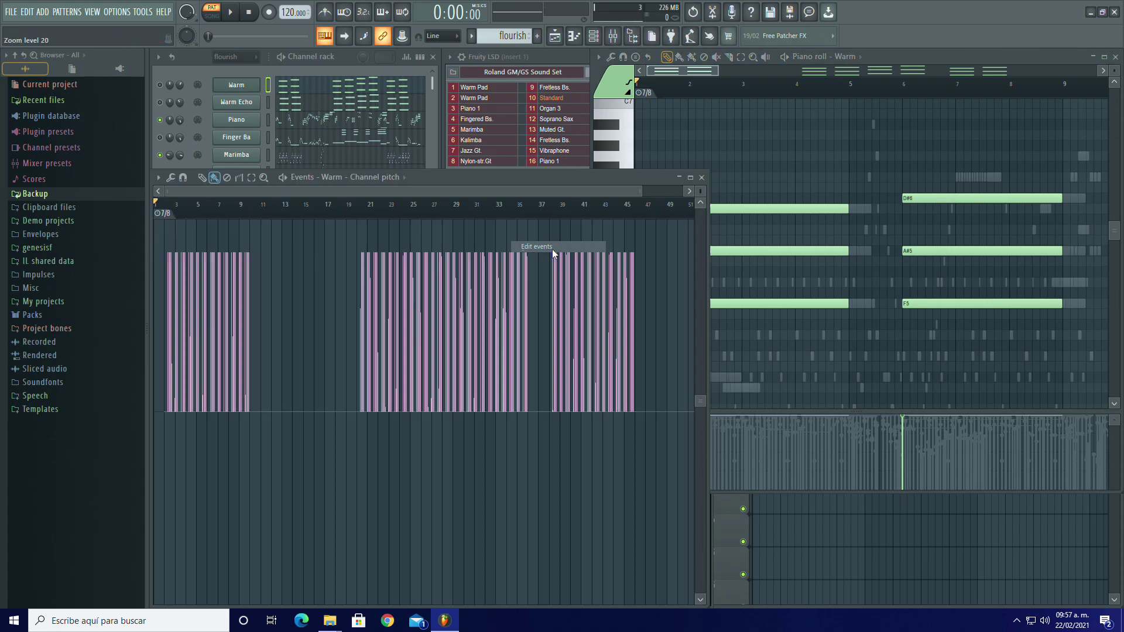
pyautogui.click(250, 180)
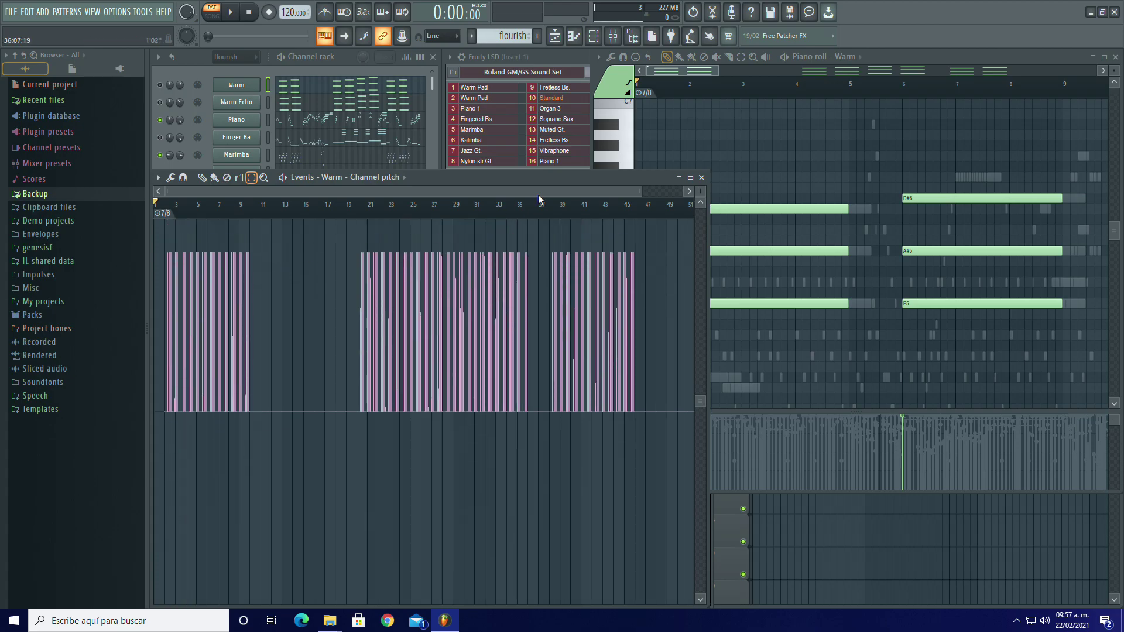
pyautogui.moveTo(669, 210); pyautogui.dragTo(6, 230)
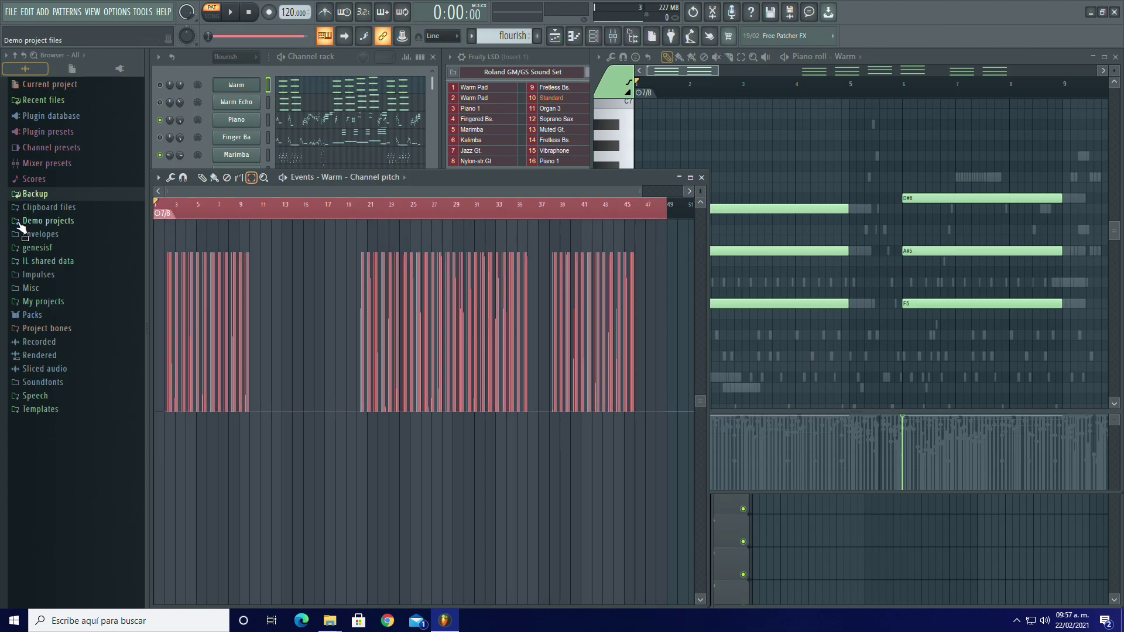
pyautogui.click(701, 177)
pyautogui.click(268, 201)
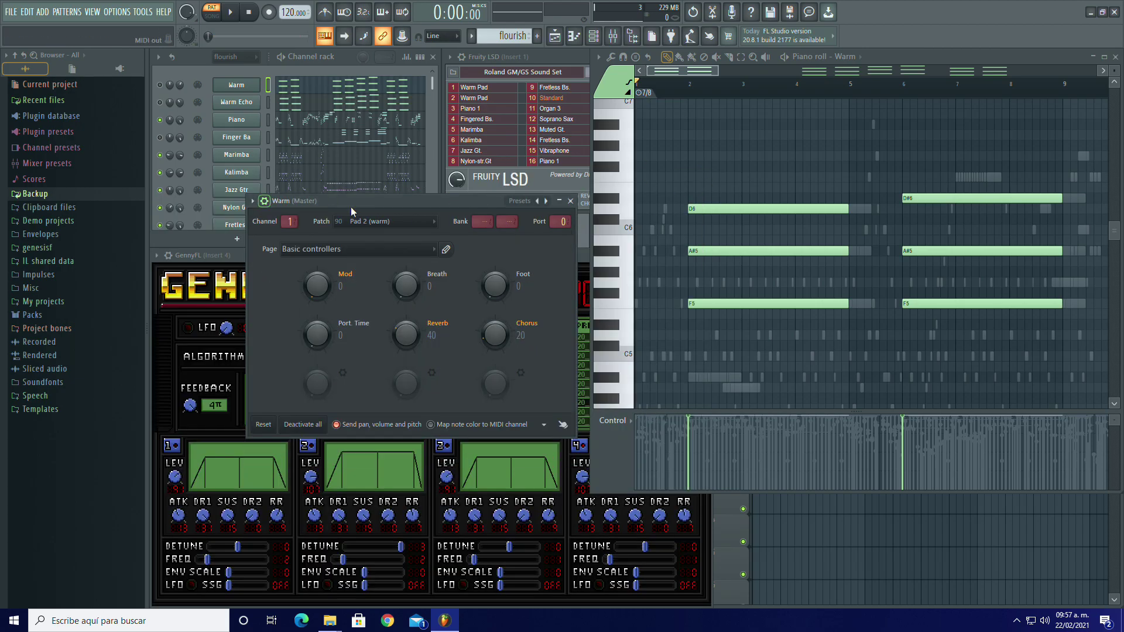
pyautogui.click(570, 201)
# Step: Paste the copied pitch events into the GennyFL channel's channel pitch events, and close the event editor and channel settings
pyautogui.click(170, 256)
pyautogui.rightClick(651, 276)
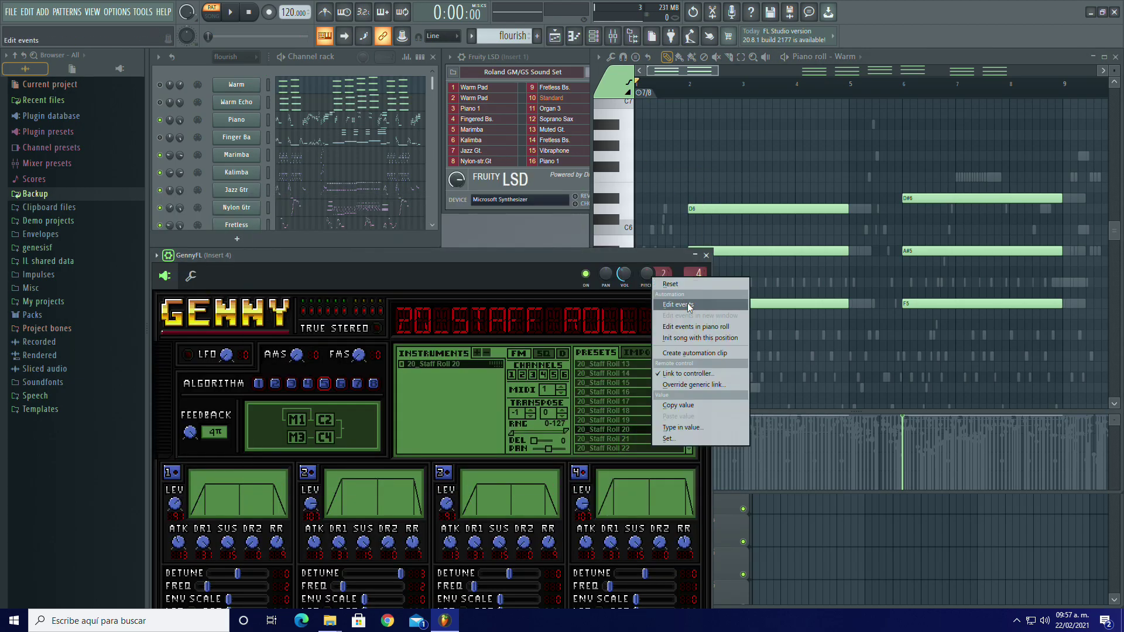
pyautogui.click(676, 305)
pyautogui.hotkey('ctrl', 'v')
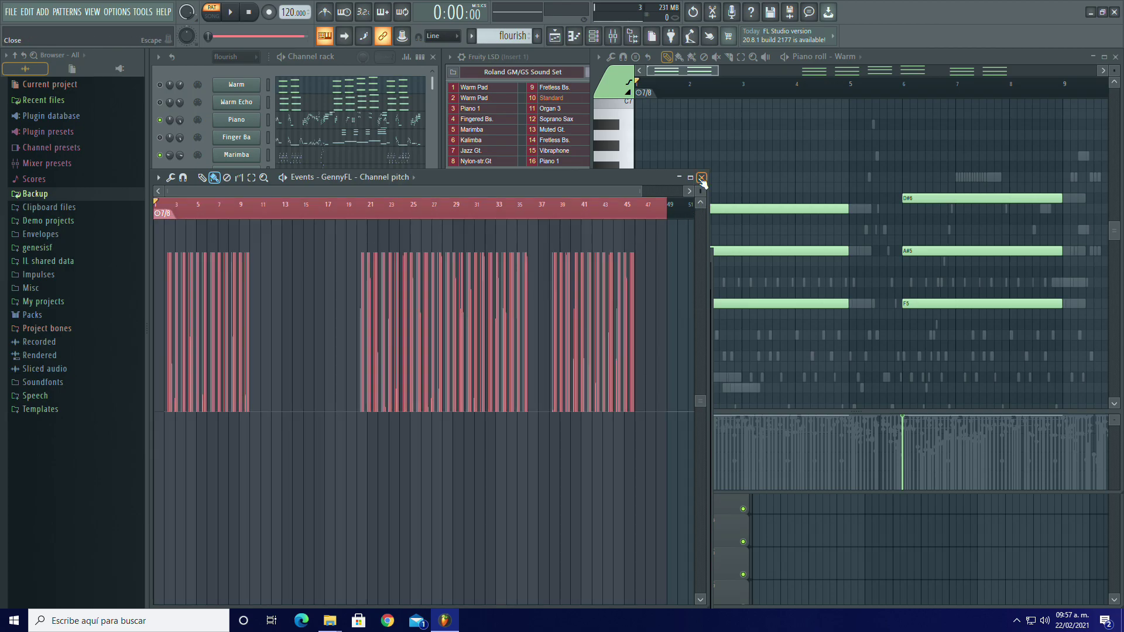
pyautogui.click(701, 178)
pyautogui.click(167, 256)
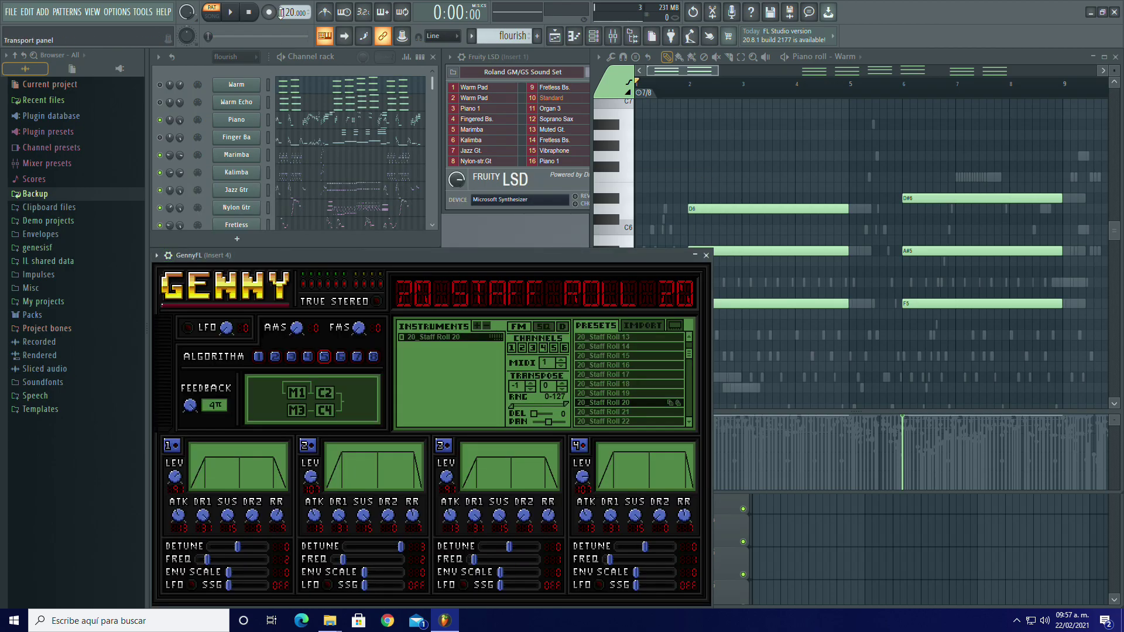
# Step: Play and stop the pattern, load preset 20_Staff Roll 16 in GennyFL, and audition a note in the piano roll
pyautogui.click(235, 12)
pyautogui.scroll(2, 762, 145)
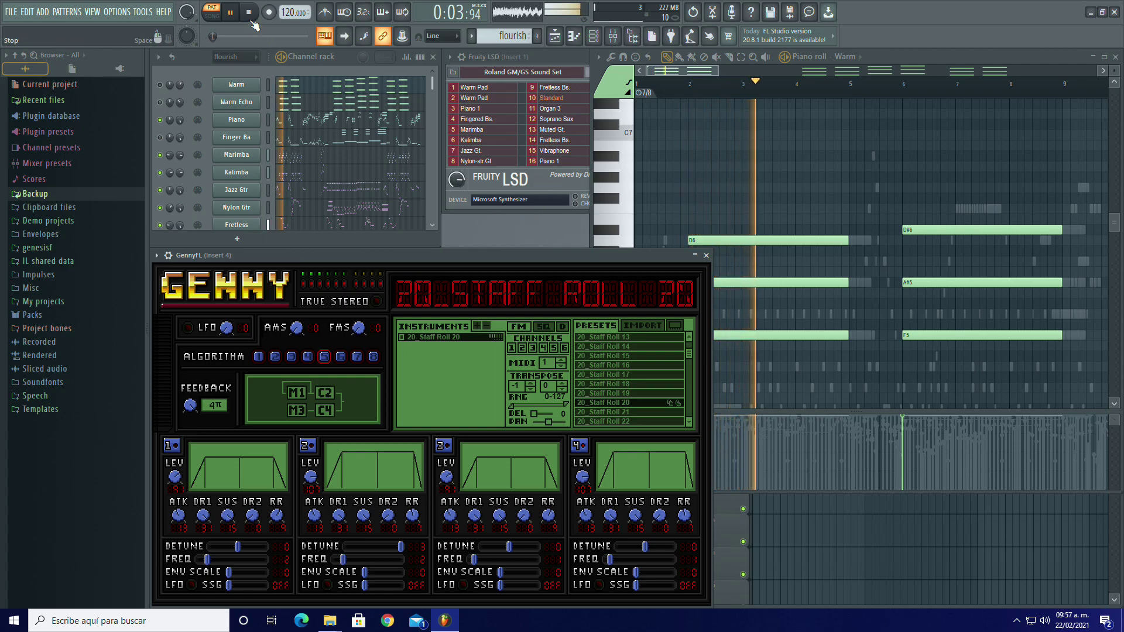
pyautogui.click(250, 17)
pyautogui.click(626, 366)
pyautogui.click(614, 230)
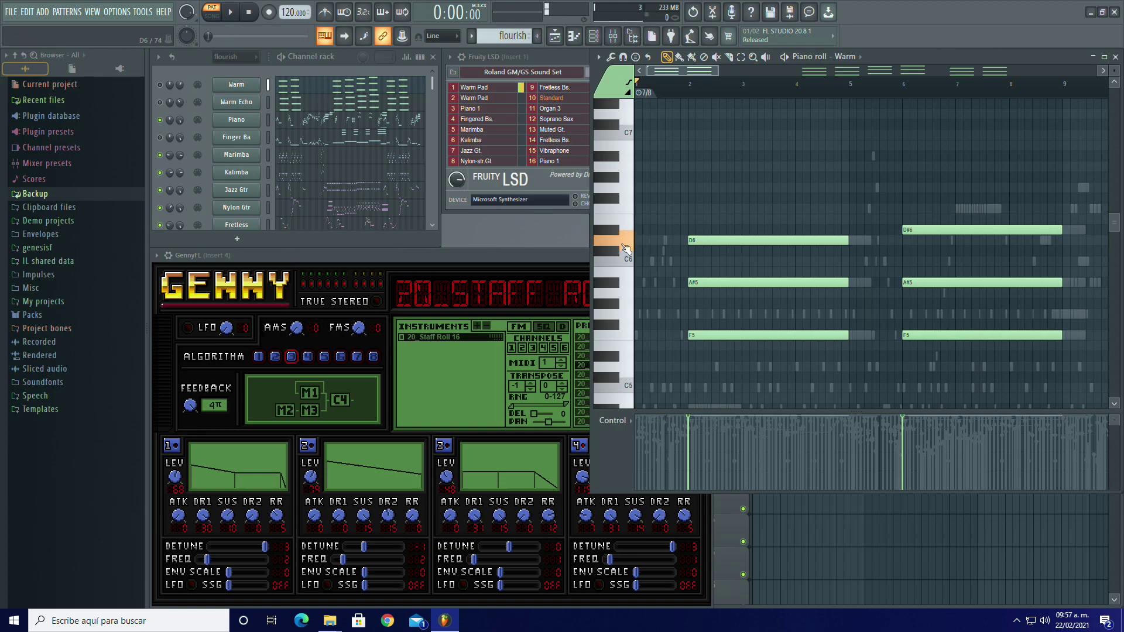
# Step: Show the GennyFL channel's notes in the piano roll and compare presets 20_Staff Roll 17 and 20_Staff Roll 16 during playback
pyautogui.scroll(-5, 321, 182)
pyautogui.click(314, 212)
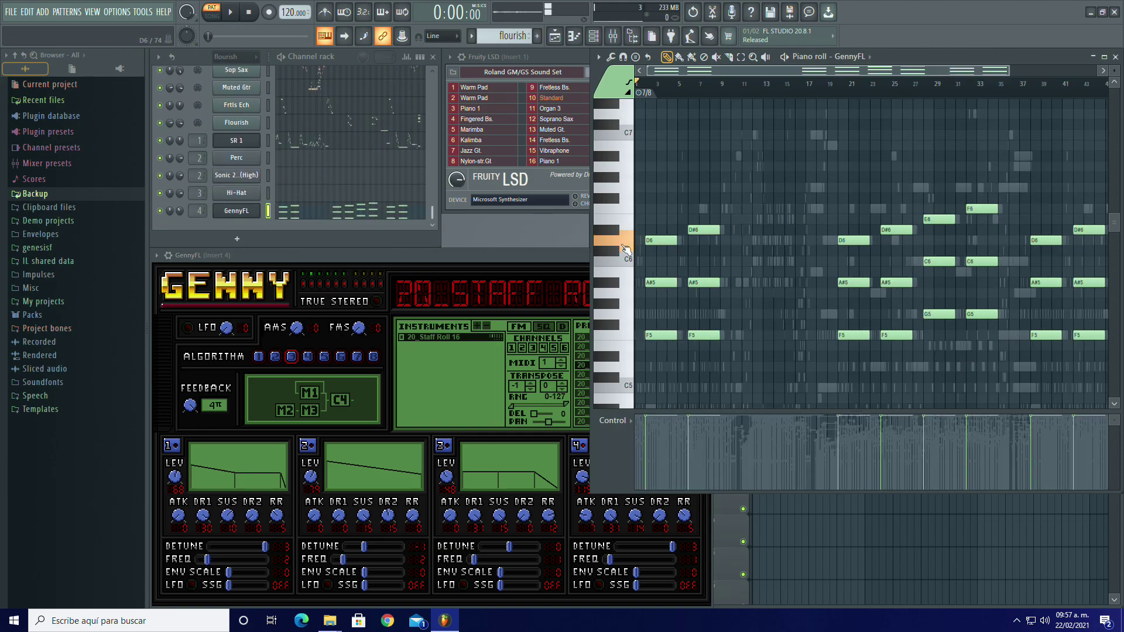
pyautogui.moveTo(1008, 70); pyautogui.dragTo(704, 70)
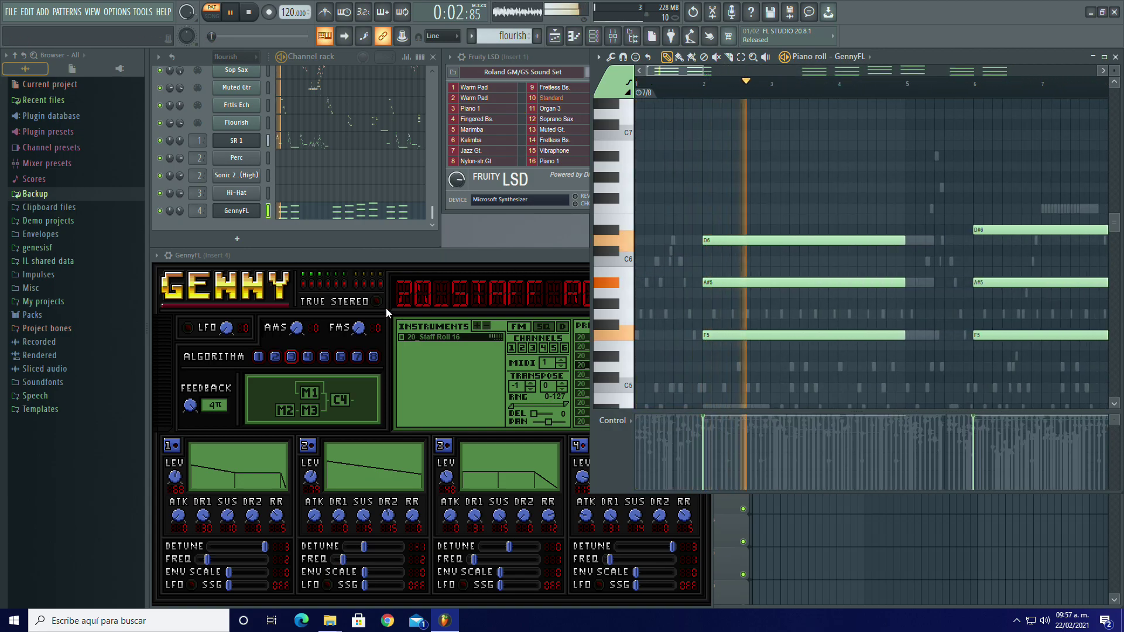
pyautogui.click(470, 289)
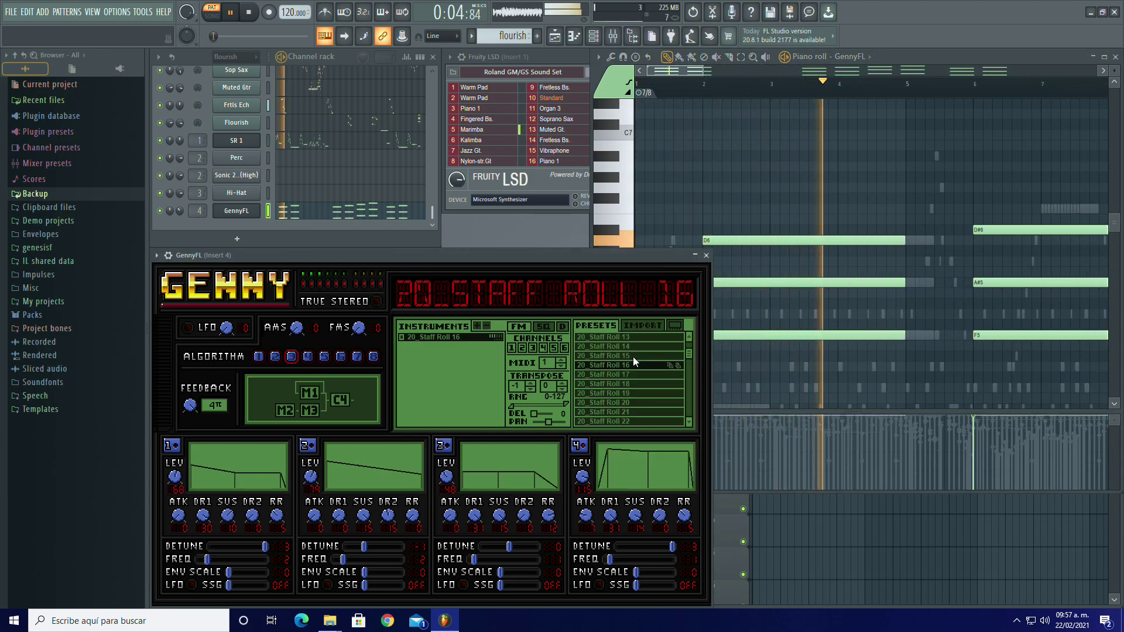
pyautogui.click(634, 374)
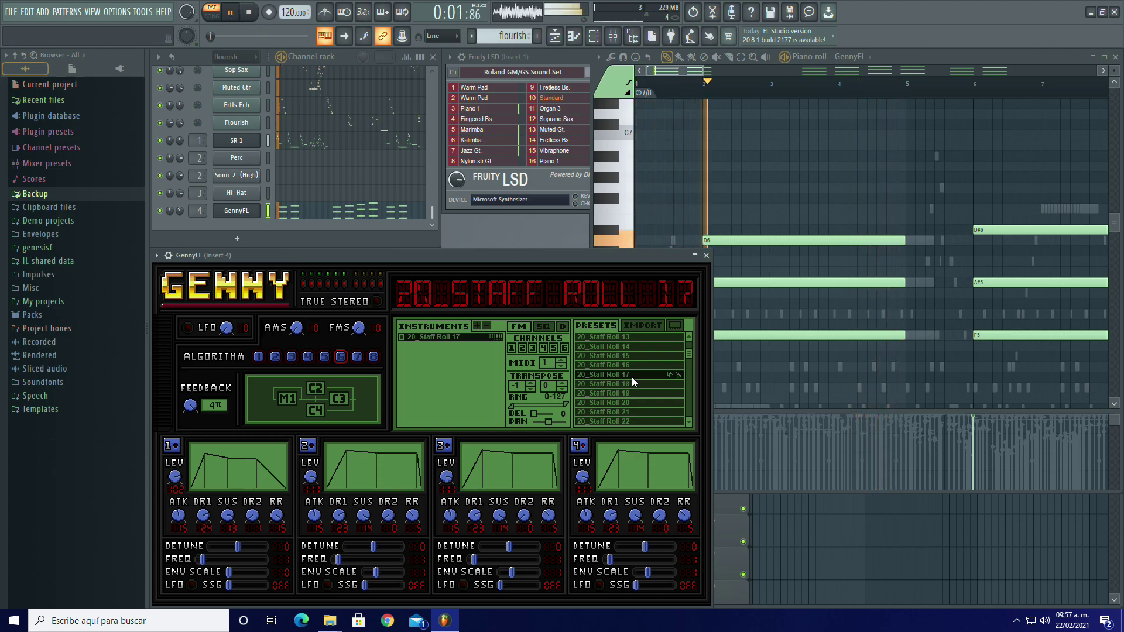
pyautogui.click(622, 365)
# Step: Restart the pattern to hear the current preset, and load 20_Staff Roll 20 for another playback
pyautogui.click(249, 13)
pyautogui.press('space')
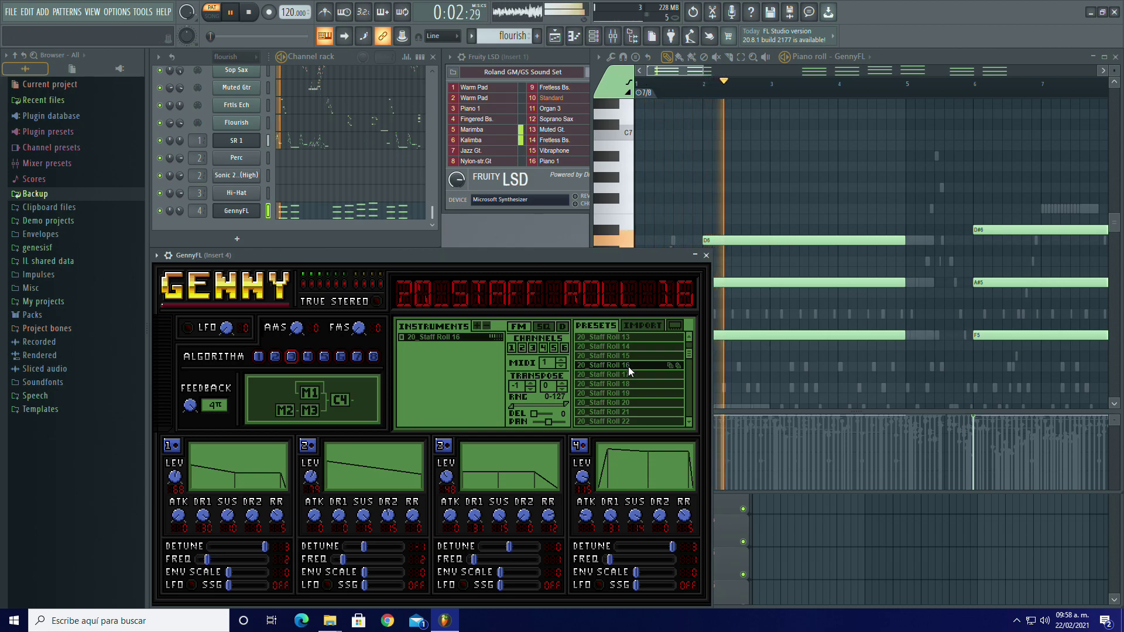
pyautogui.click(617, 402)
pyautogui.click(234, 16)
pyautogui.click(234, 15)
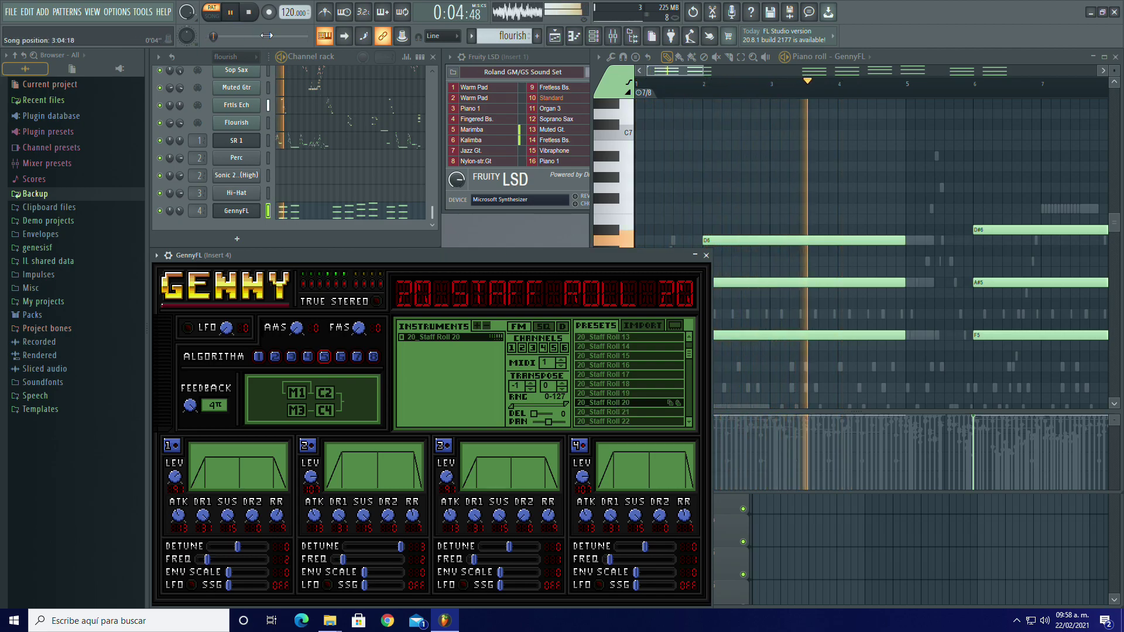
# Step: Show the Warm channel's notes, listen to the original Warm sound in the pattern for comparison, and stop playback
pyautogui.press('space')
pyautogui.scroll(5, 346, 164)
pyautogui.click(322, 95)
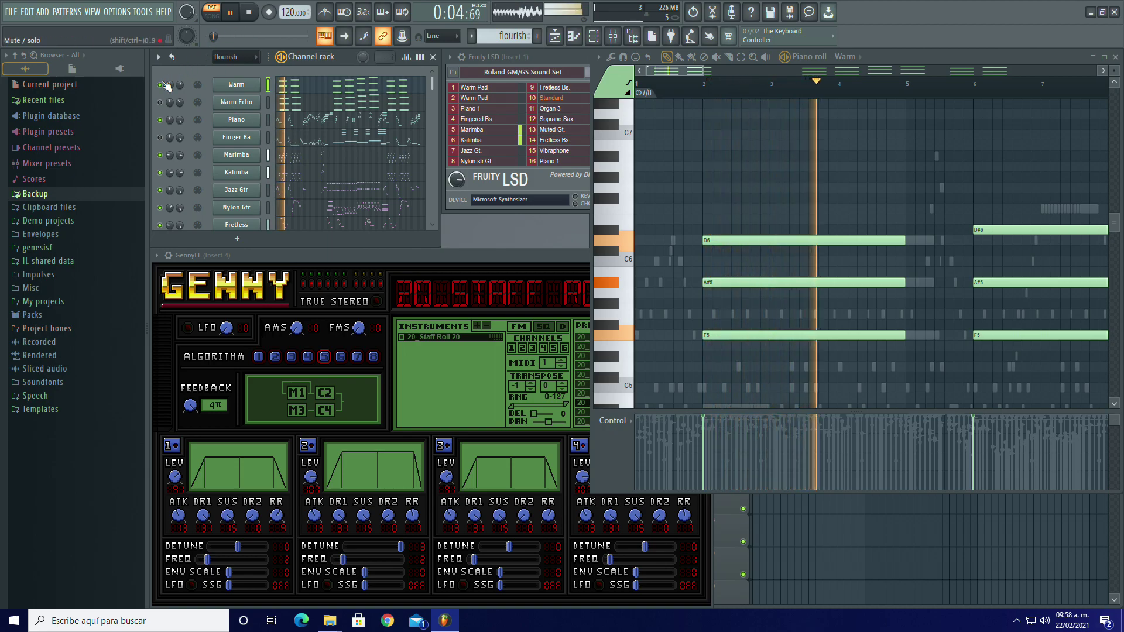
pyautogui.click(248, 12)
# Step: Load preset 20_Staff Roll 16 in the new GennyFL instrument and set its channel volume to 40% during playback
pyautogui.scroll(-5, 175, 194)
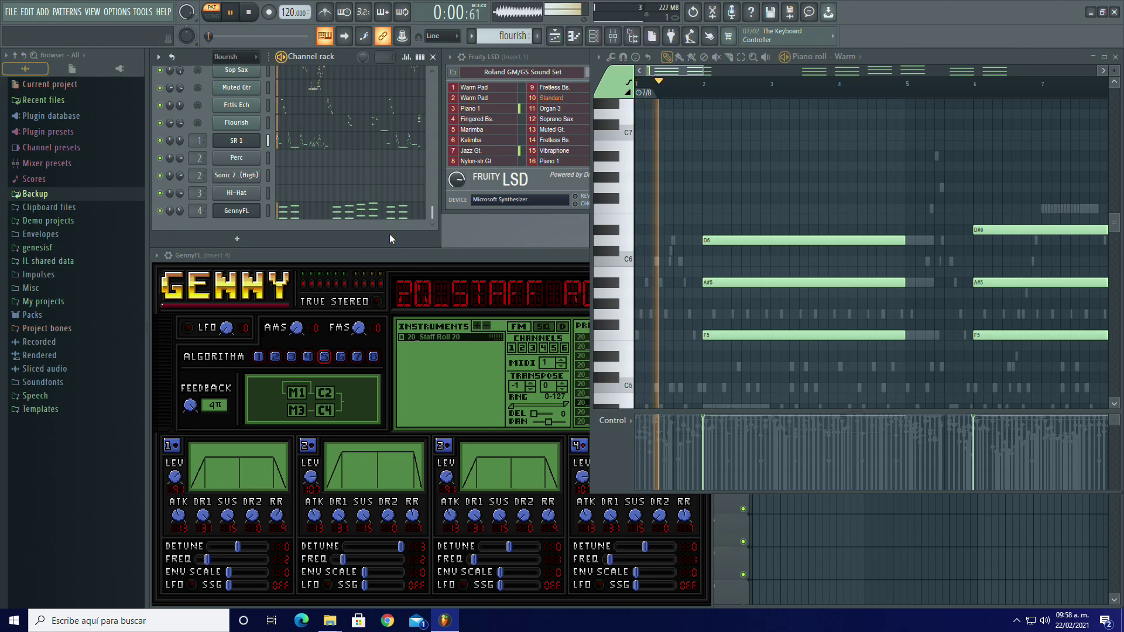
pyautogui.click(470, 358)
pyautogui.click(620, 365)
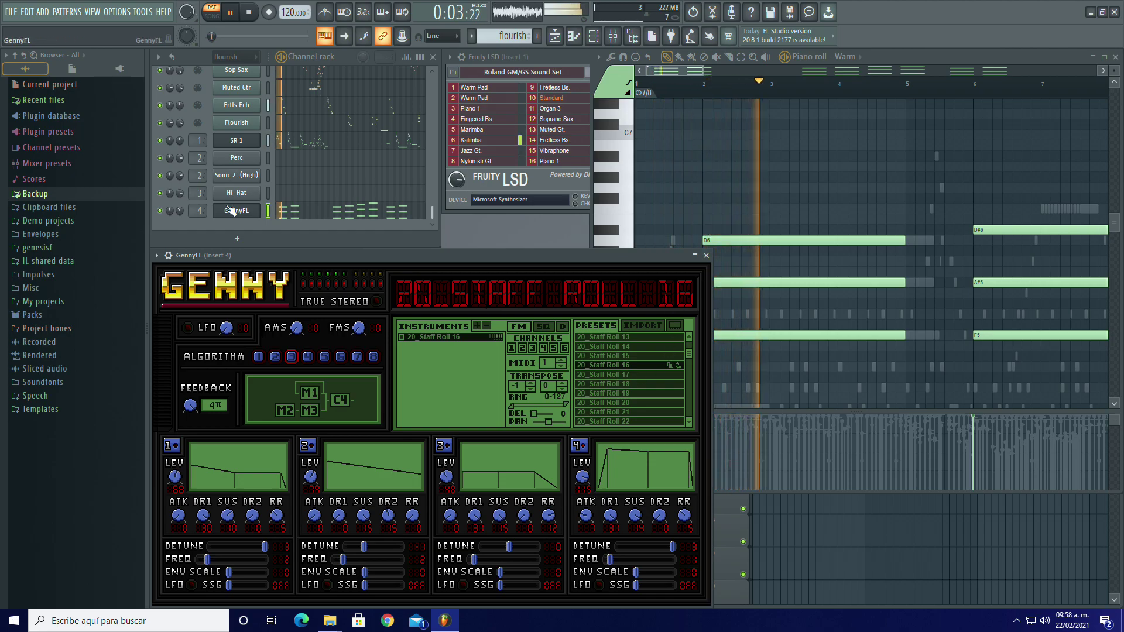
pyautogui.moveTo(179, 210); pyautogui.dragTo(179, 215)
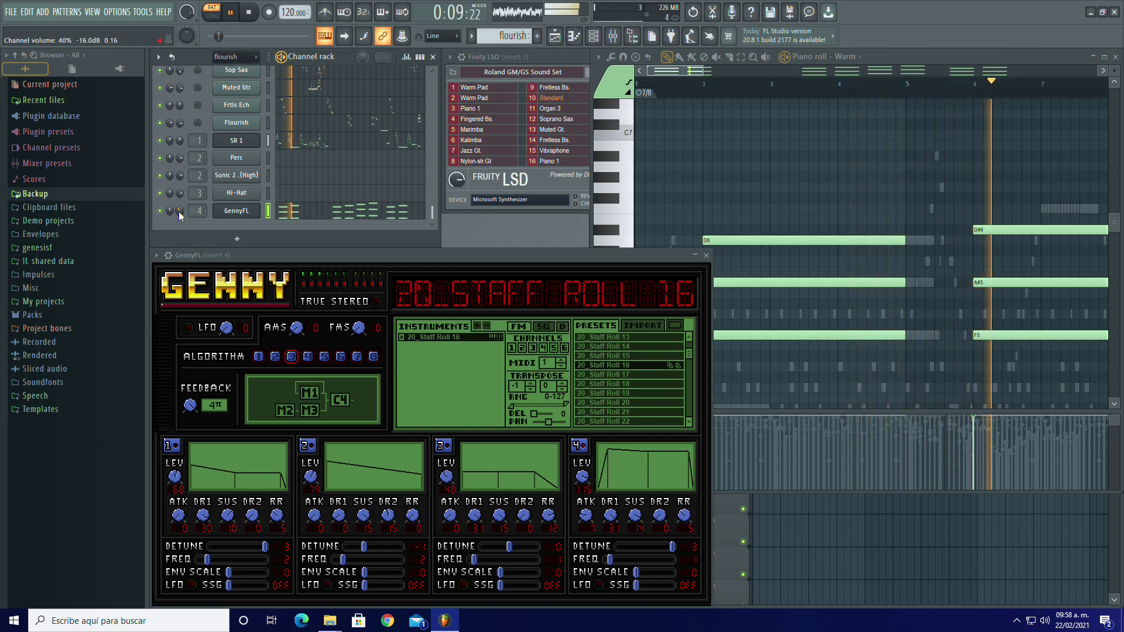
# Step: Listen to the GennyFL channel in the pattern and reset its pitch in the channel settings to the default
pyautogui.click(248, 14)
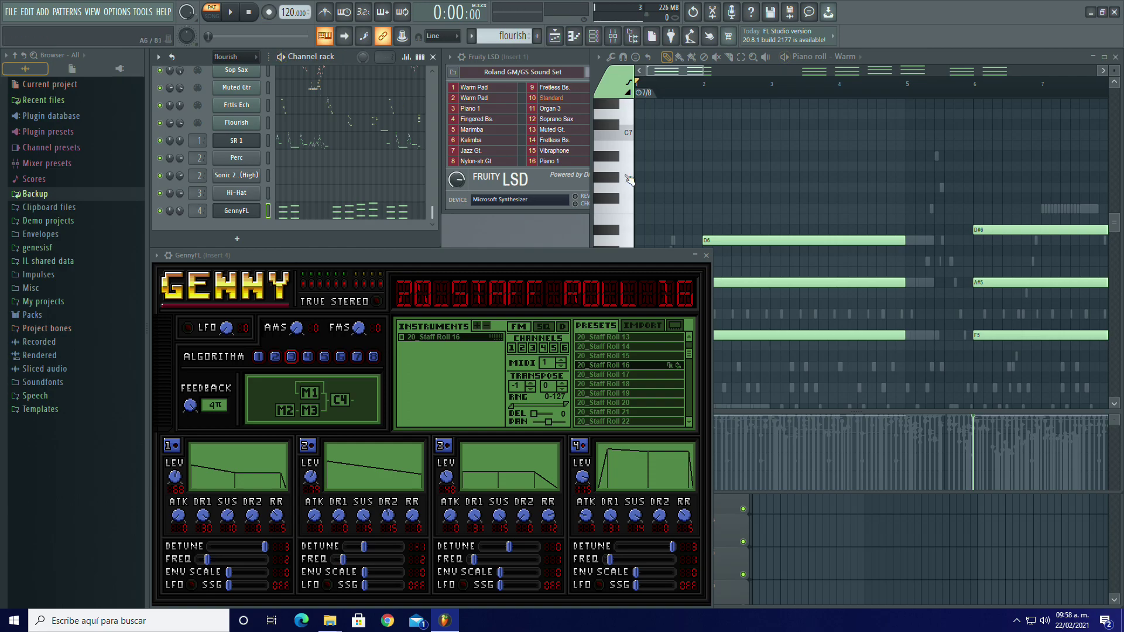
pyautogui.click(632, 136)
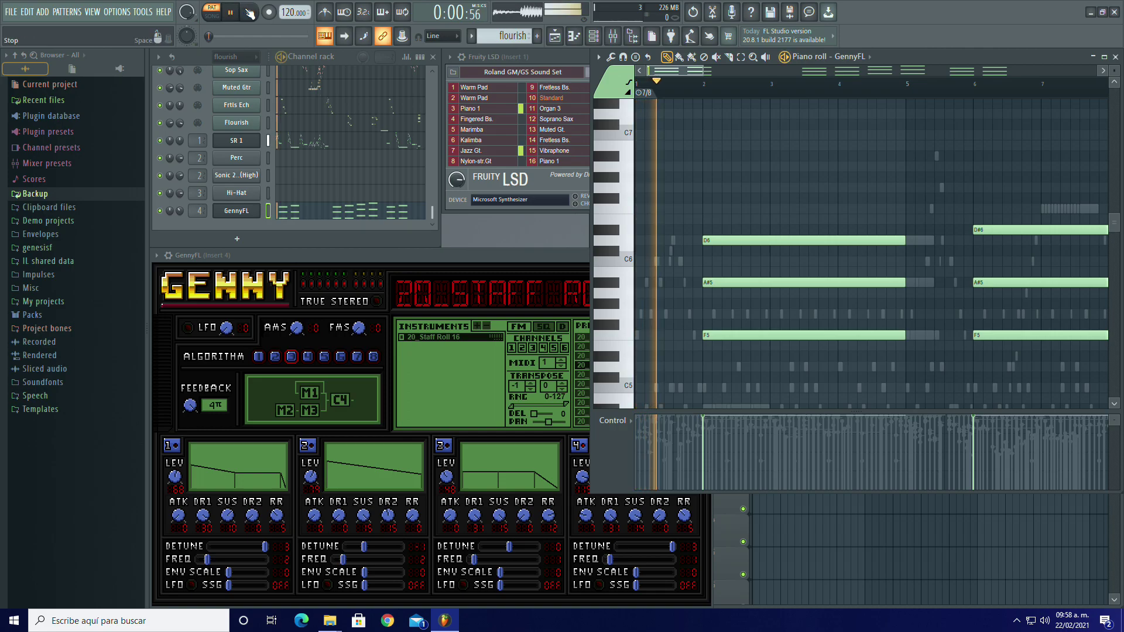
pyautogui.click(169, 255)
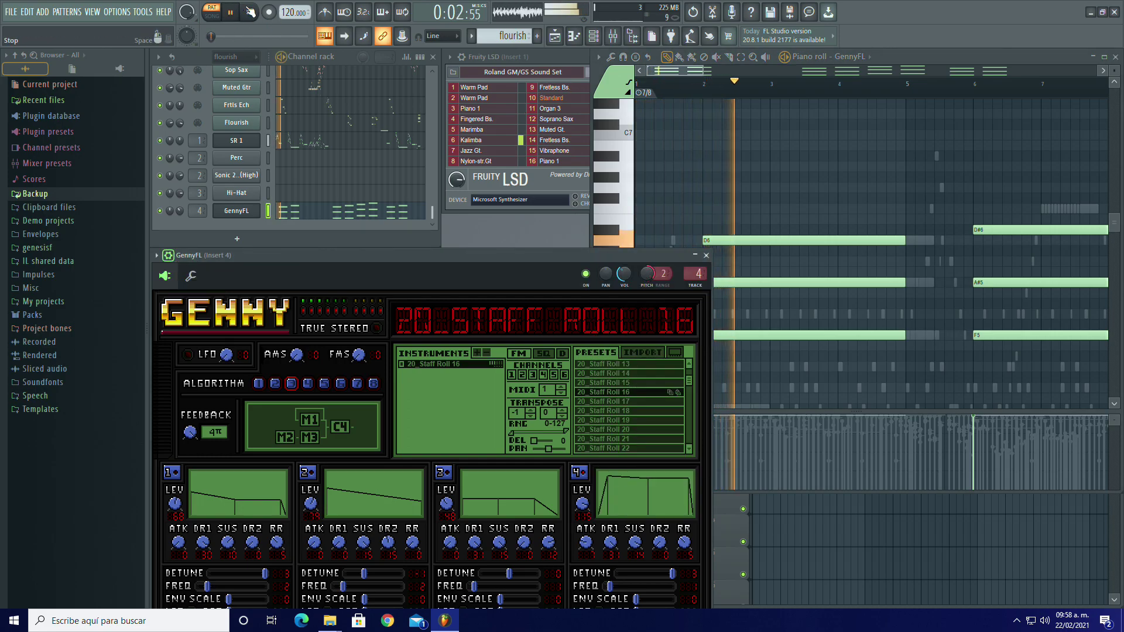
pyautogui.press('space')
pyautogui.rightClick(650, 272)
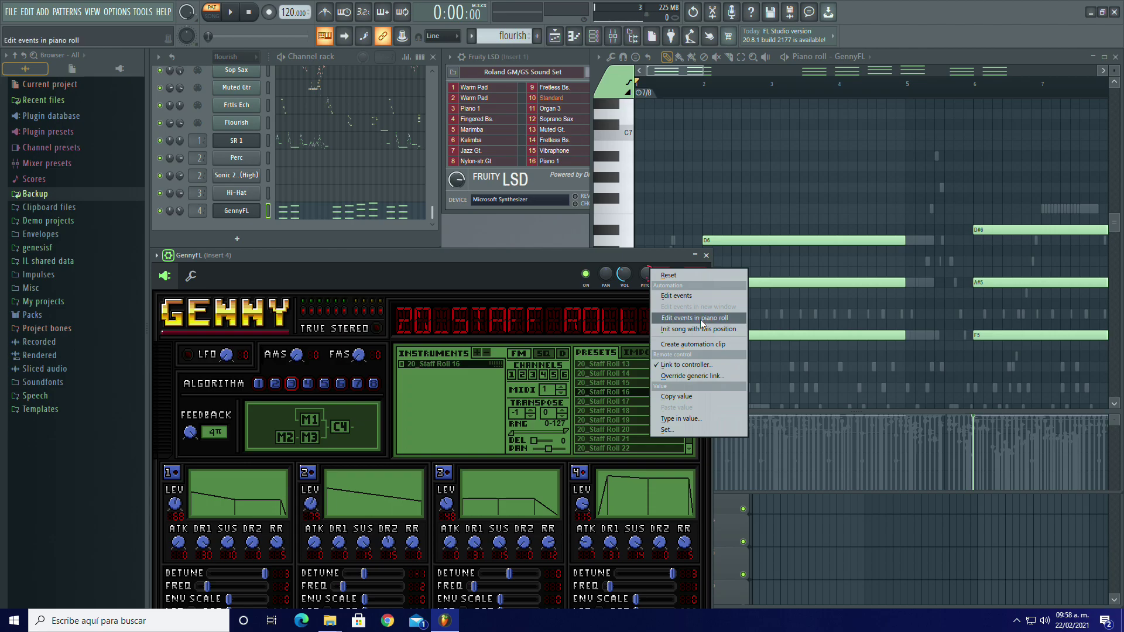
pyautogui.click(680, 275)
pyautogui.click(169, 255)
pyautogui.click(637, 199)
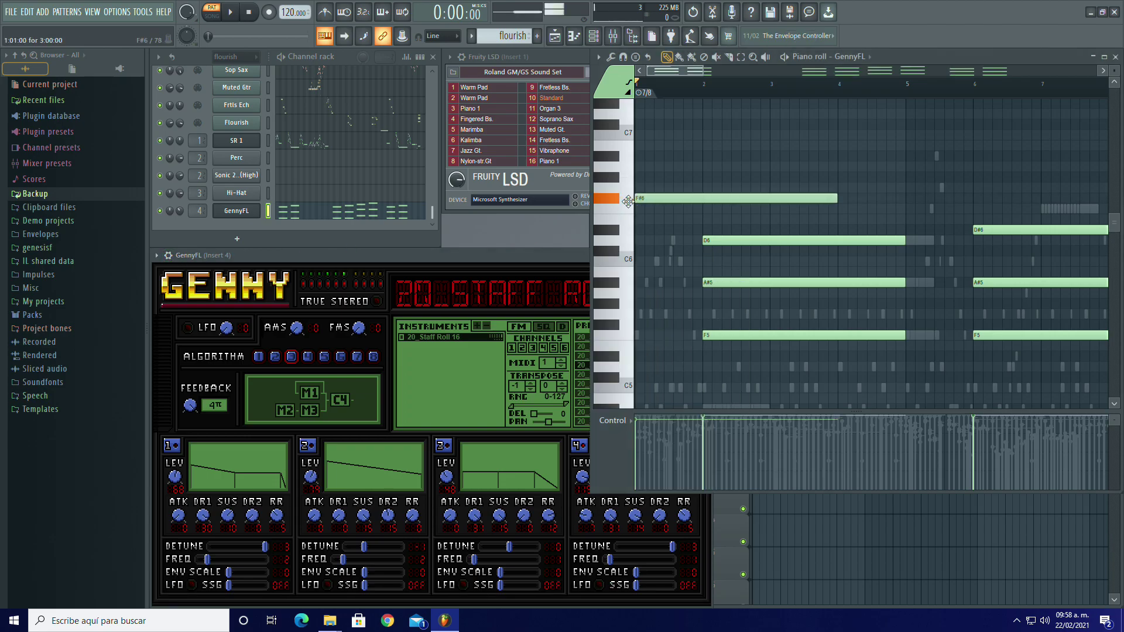
pyautogui.rightClick(655, 199)
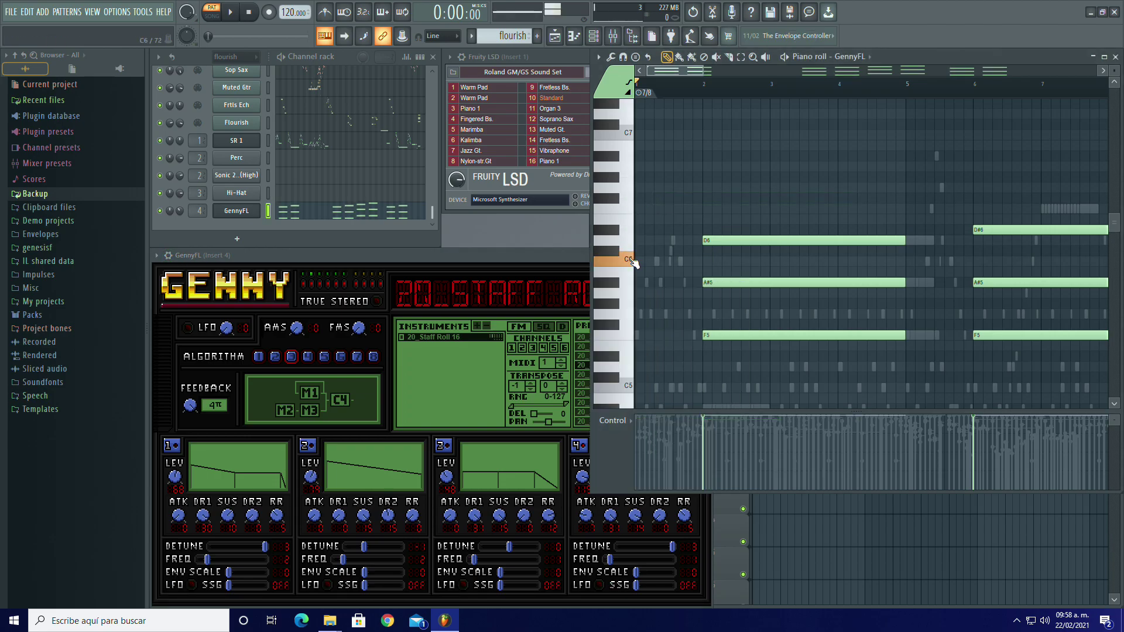
# Step: Set operator 1's level to 80 in the 20_Staff Roll 16 instrument, auditioning the sound on the piano roll keys
pyautogui.click(177, 484)
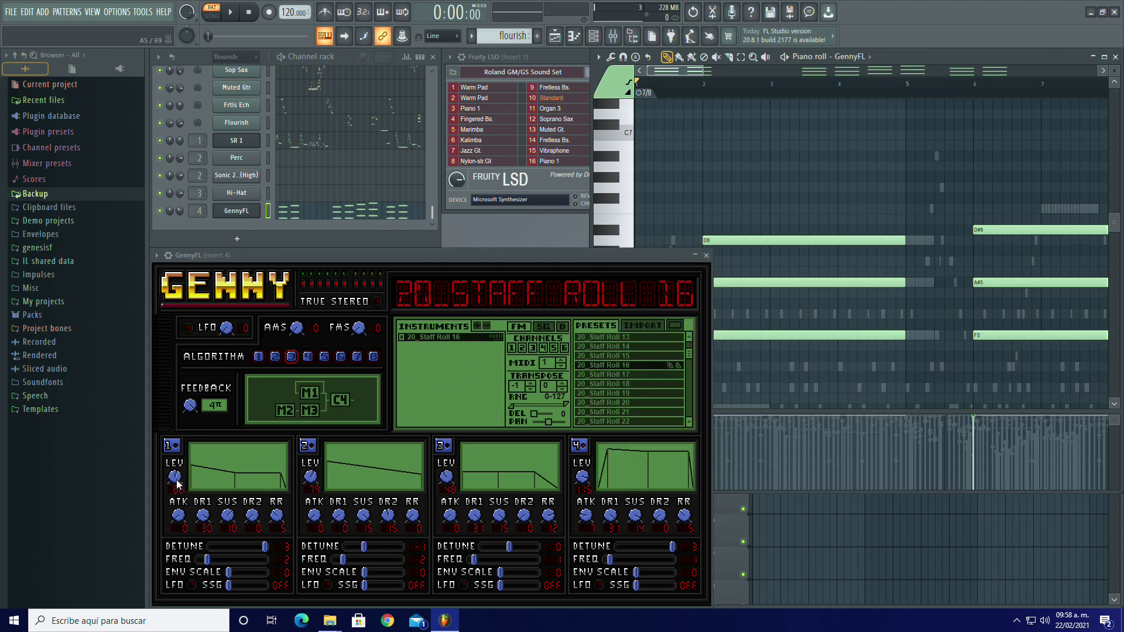
pyautogui.click(622, 228)
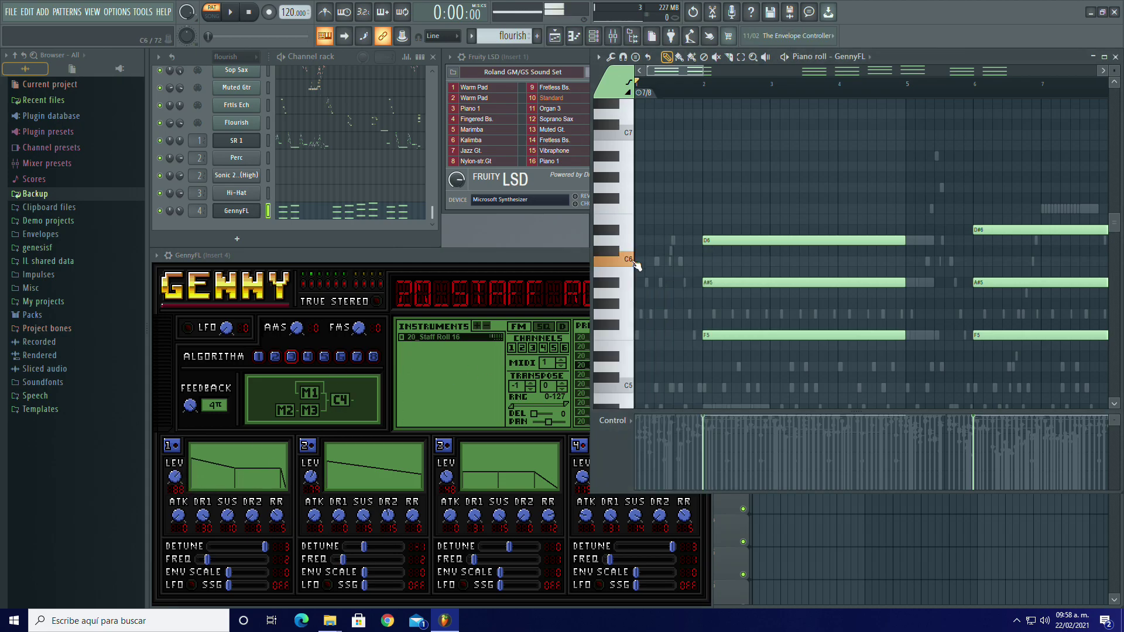
pyautogui.click(176, 475)
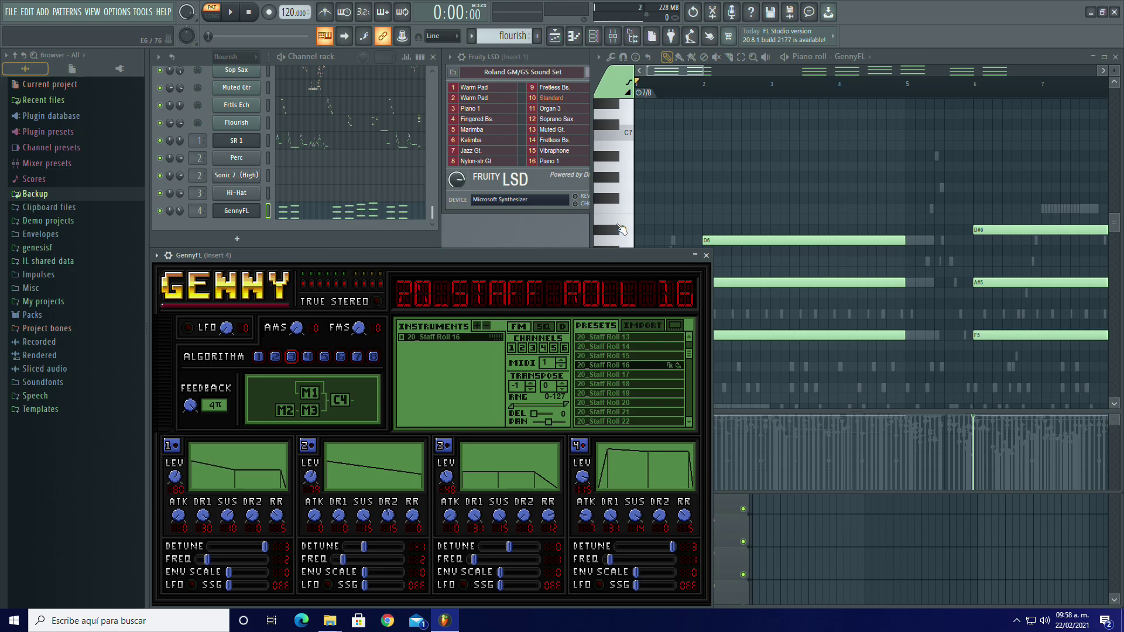
pyautogui.click(620, 230)
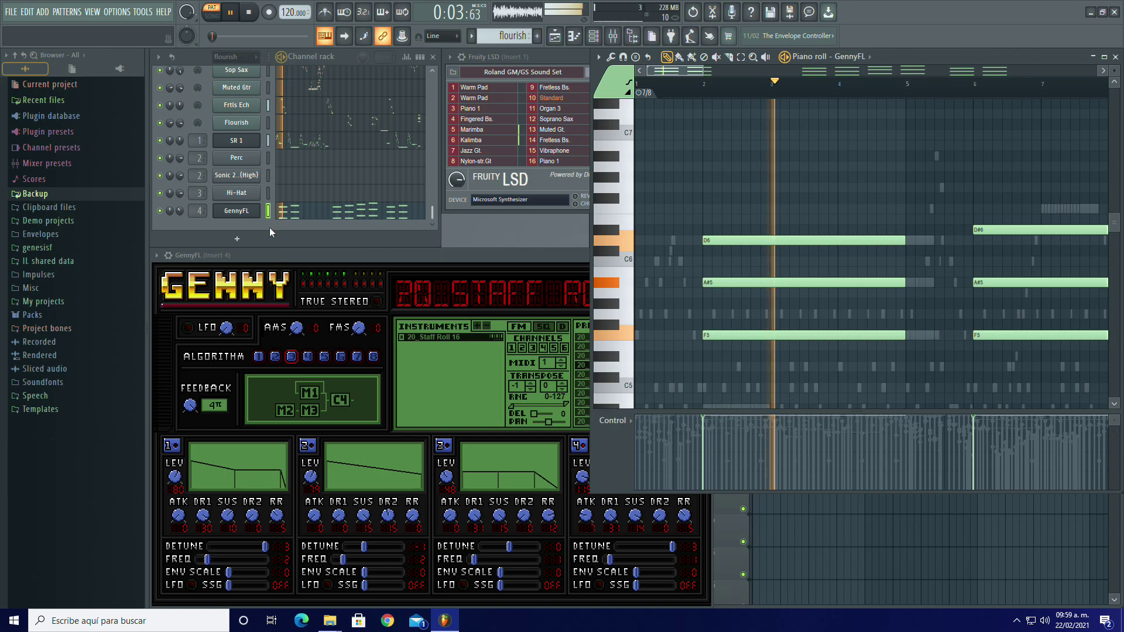
# Step: Rename the GennyFL channel as SR 16 during playback
pyautogui.rightClick(239, 214)
pyautogui.click(334, 239)
pyautogui.write('SR 16')
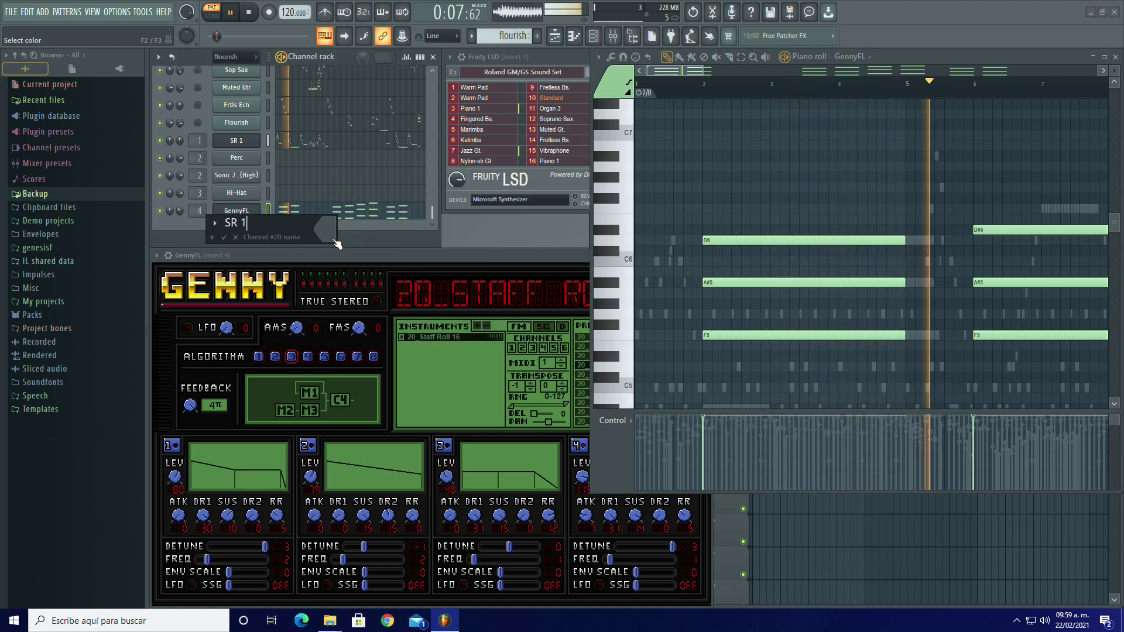
pyautogui.press('Return')
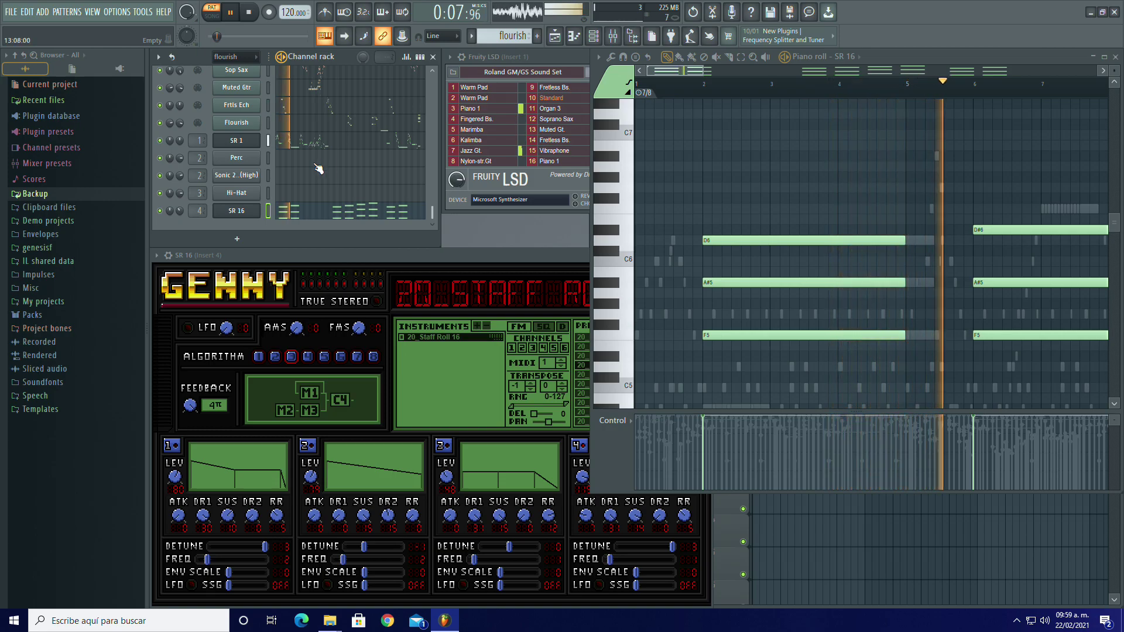
# Step: Add another GennyFL channel and import the 08 - Casino Night Zone.vgz bank into it
pyautogui.scroll(3, 318, 168)
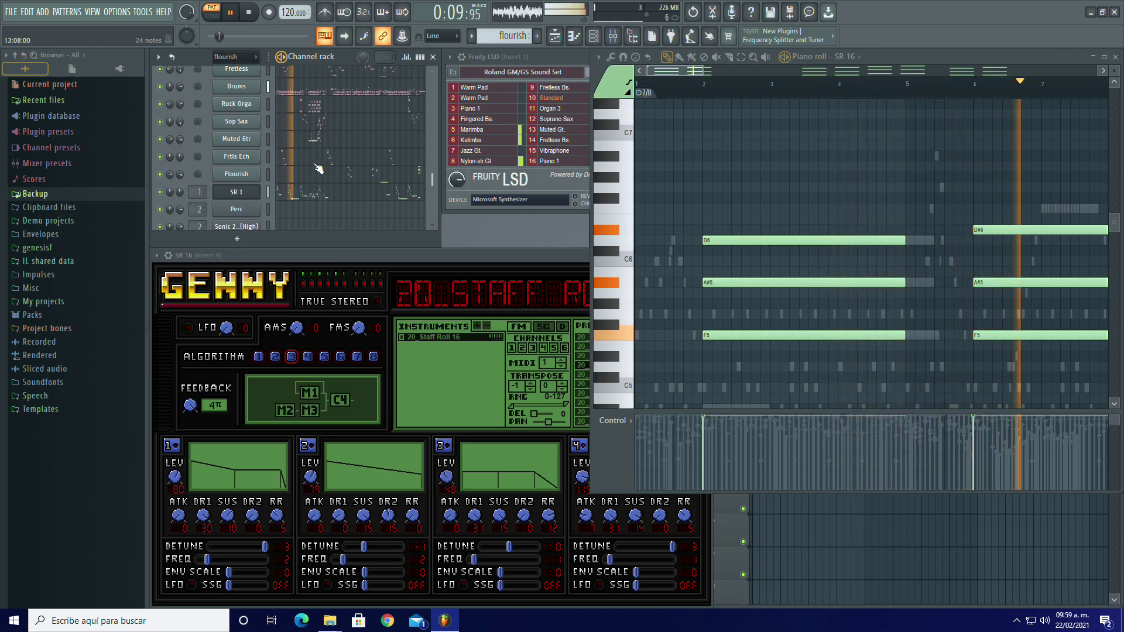
pyautogui.scroll(-3, 268, 217)
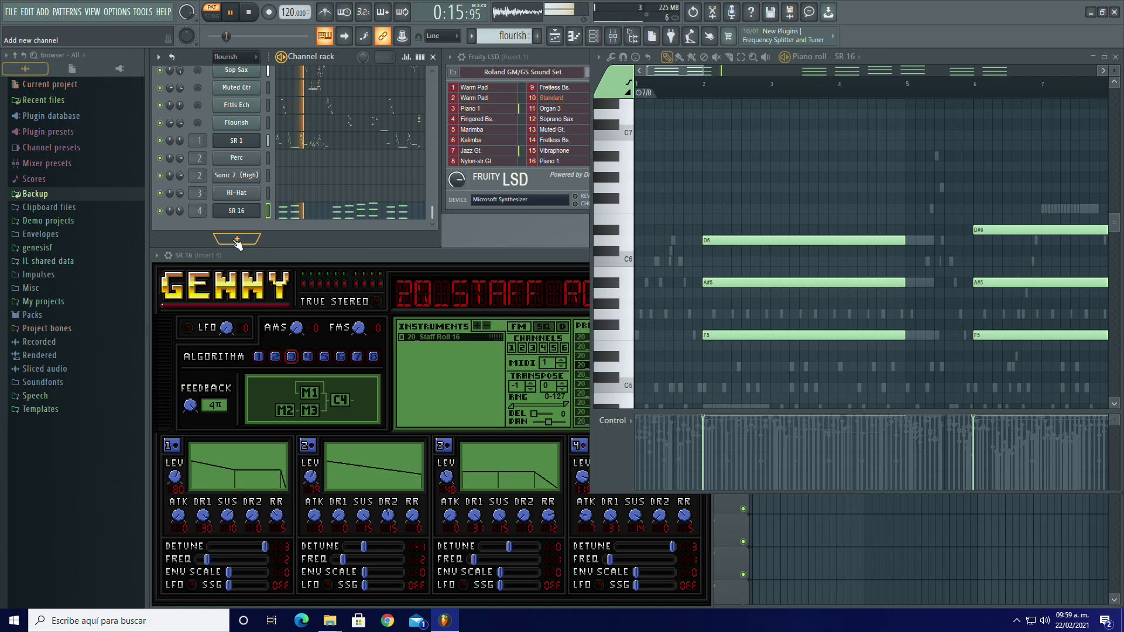
pyautogui.click(236, 240)
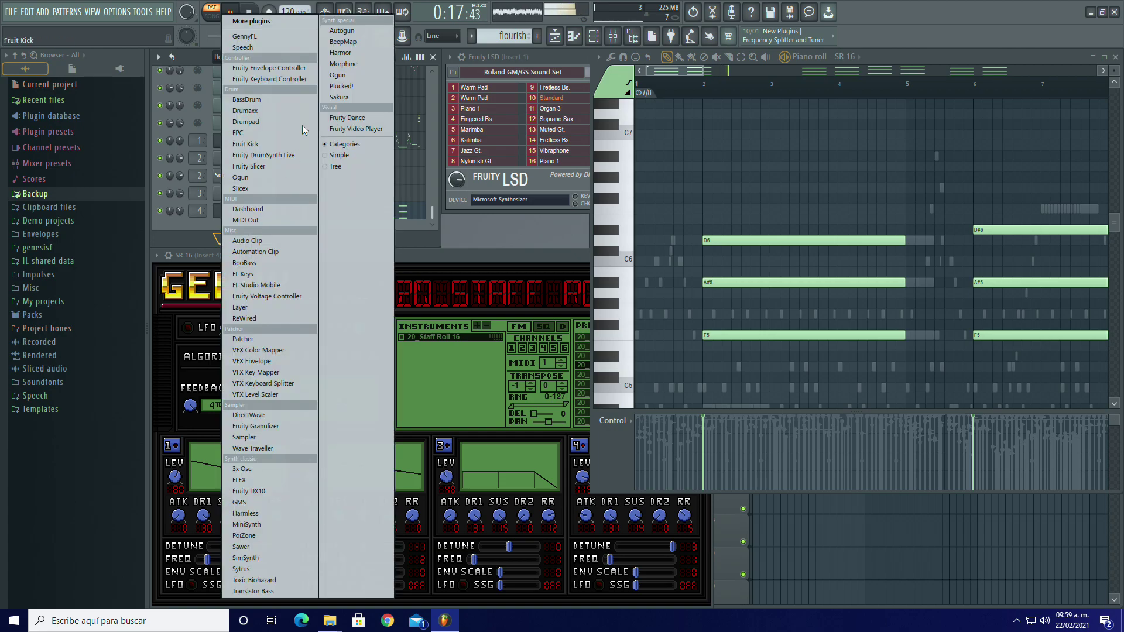
pyautogui.click(279, 35)
pyautogui.moveTo(339, 235); pyautogui.dragTo(326, 253)
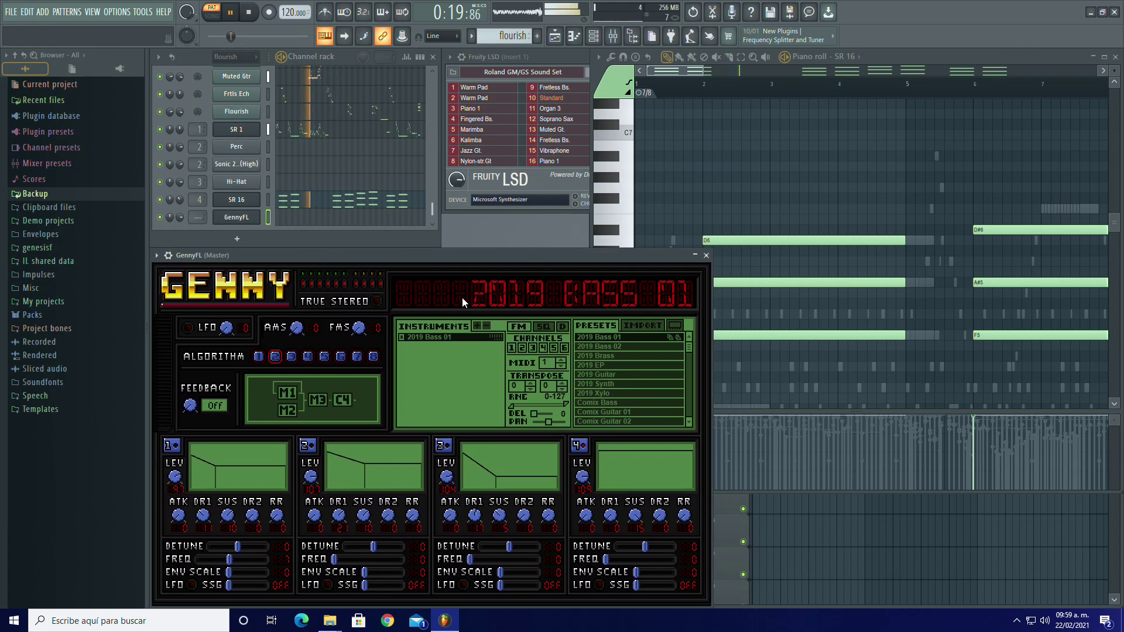
pyautogui.click(642, 325)
pyautogui.click(603, 350)
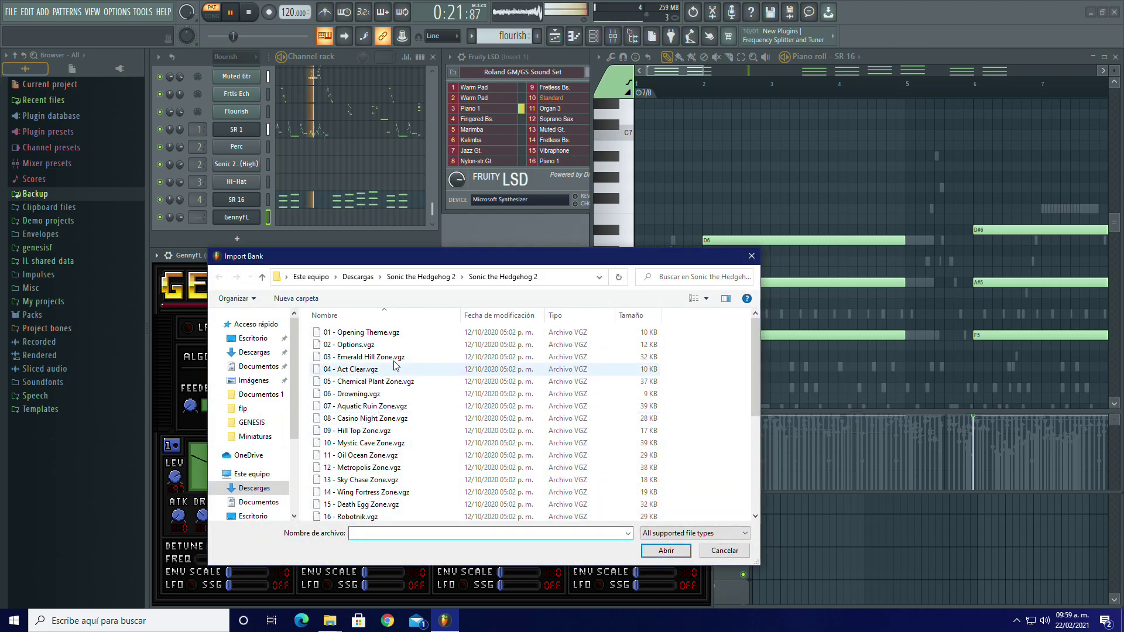
pyautogui.doubleClick(382, 419)
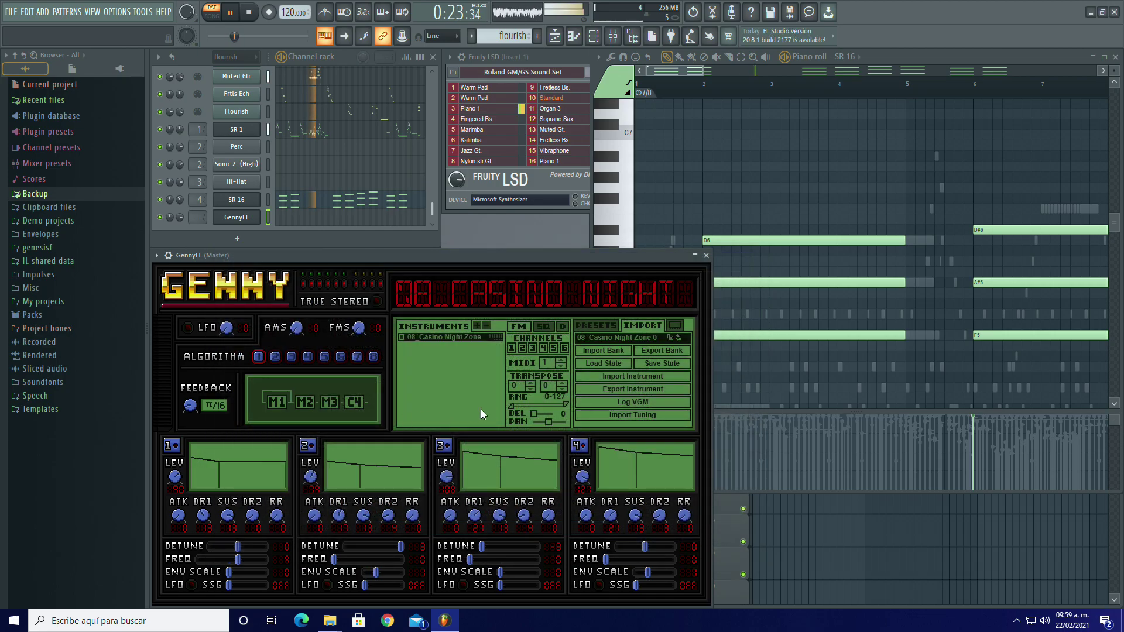
# Step: Audition the Casino Night Zone presets, load 08_Casino Night Zone 2, and route the new GennyFL channel to mixer insert 5
pyautogui.click(594, 327)
pyautogui.click(319, 222)
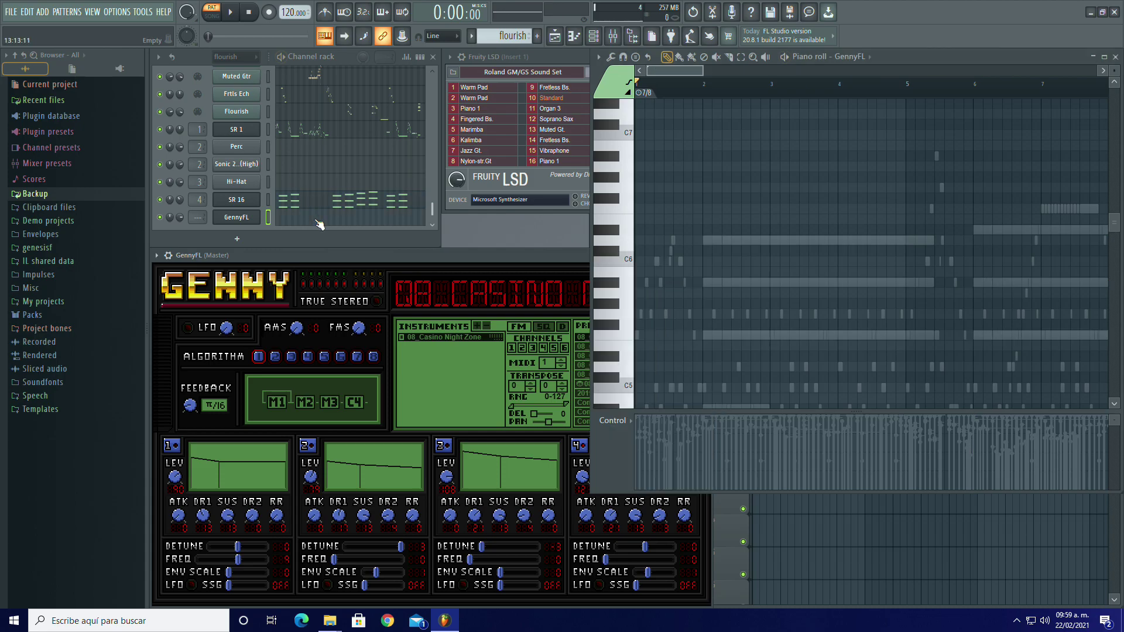
pyautogui.scroll(-5, 630, 351)
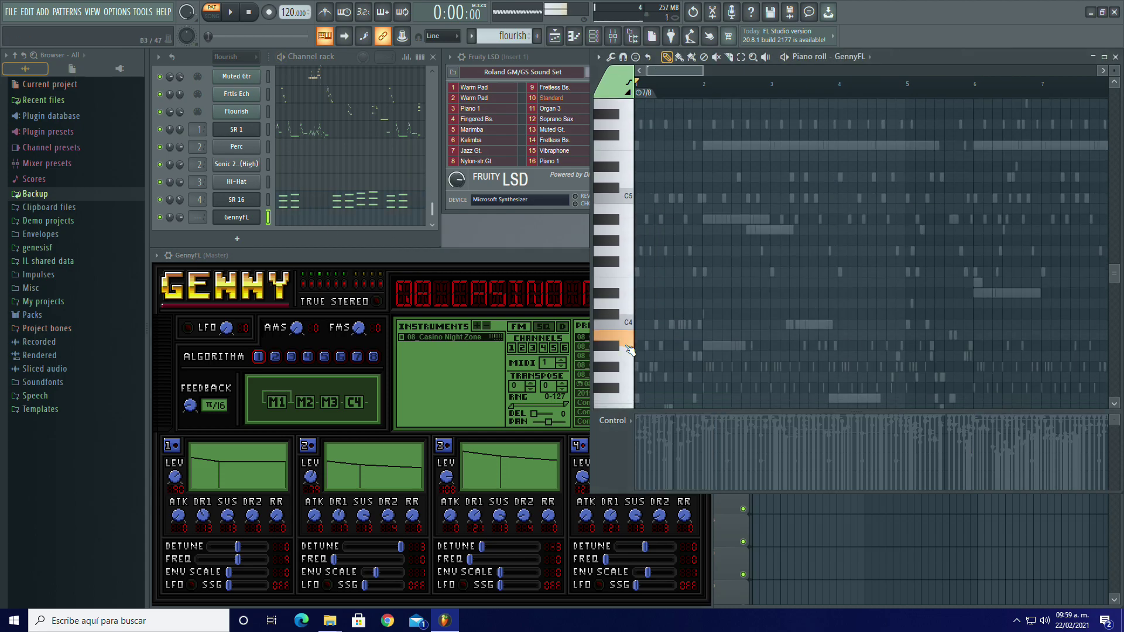
pyautogui.click(460, 369)
pyautogui.click(637, 349)
pyautogui.click(626, 249)
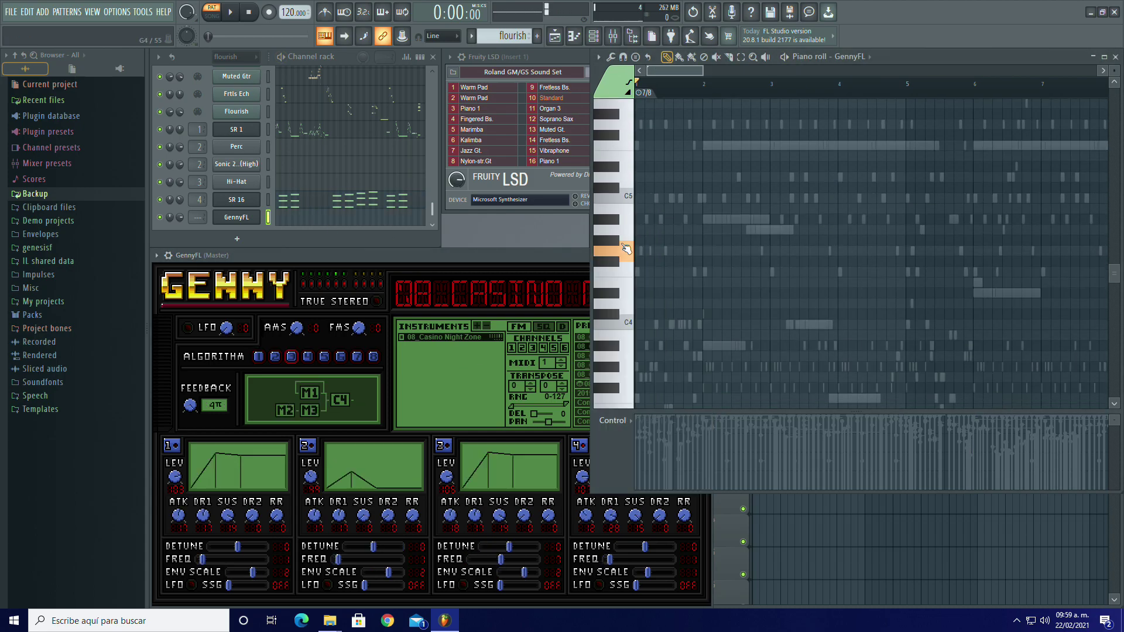
pyautogui.click(461, 400)
pyautogui.click(642, 354)
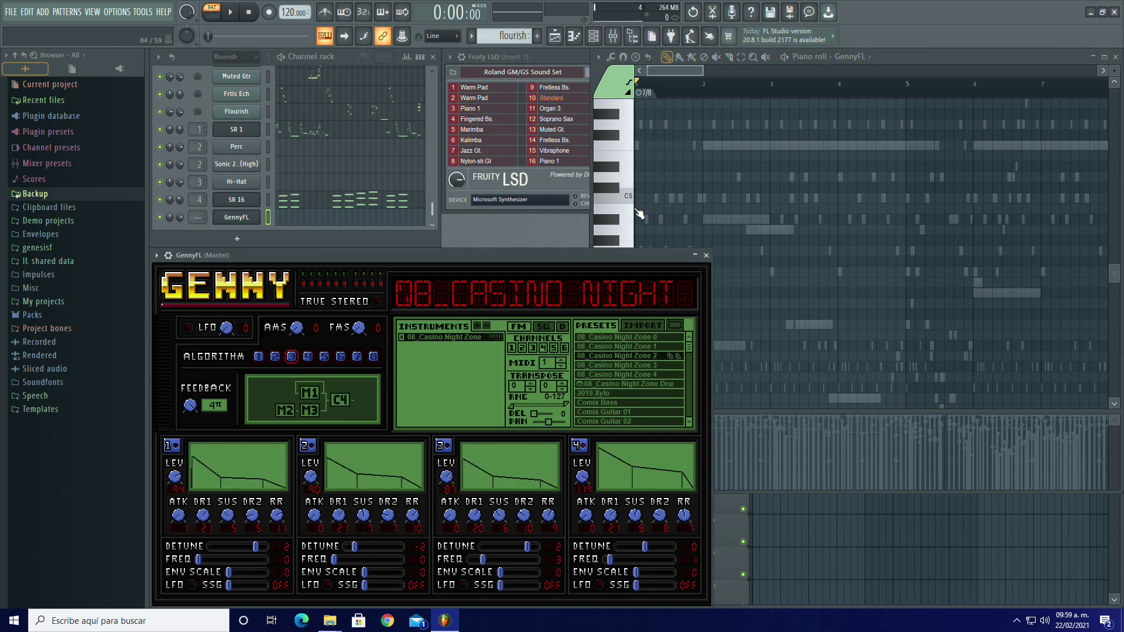
pyautogui.moveTo(639, 214); pyautogui.dragTo(638, 289)
pyautogui.scroll(-3, 637, 346)
pyautogui.click(638, 292)
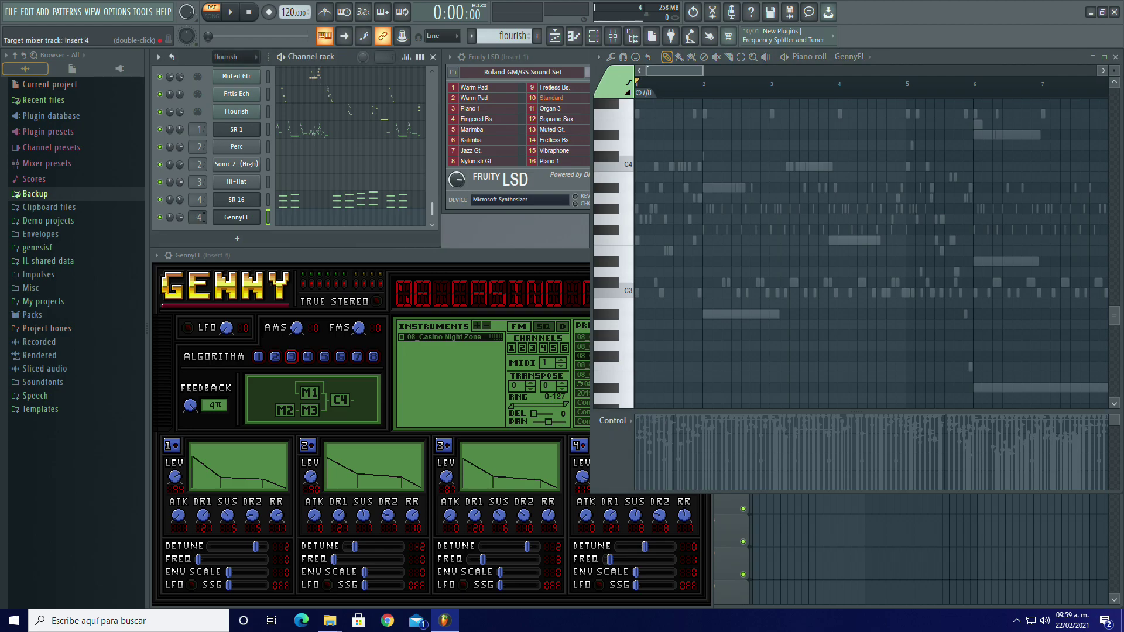
# Step: Mute the Frtls Ech and Fretless channels and show the Fretless notes in the piano roll
pyautogui.scroll(10, 326, 173)
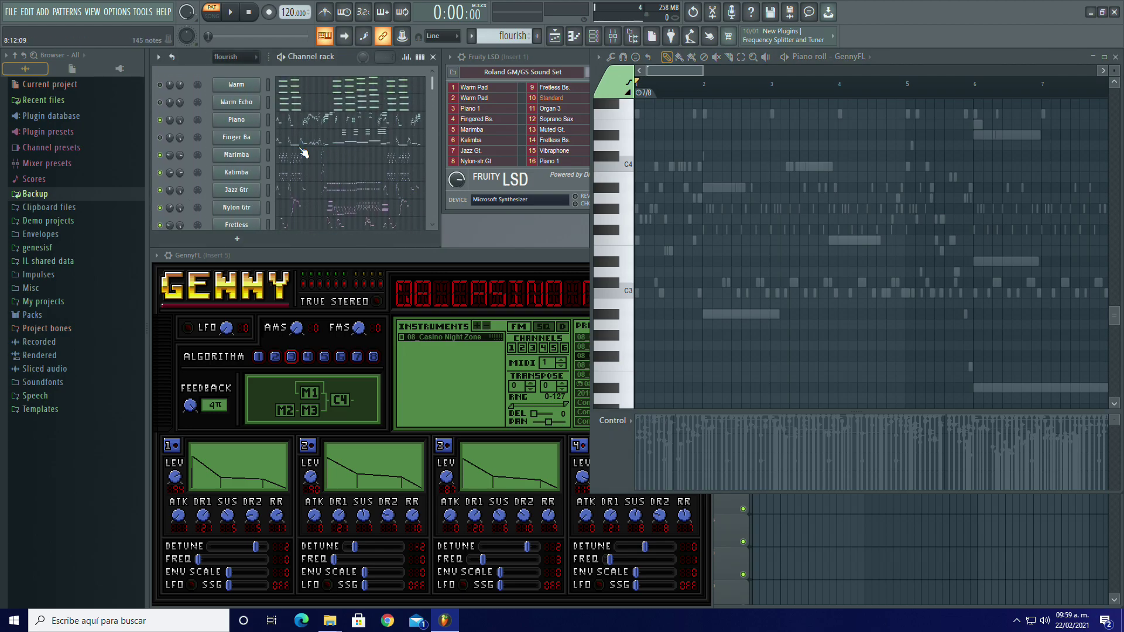
pyautogui.scroll(-9, 302, 186)
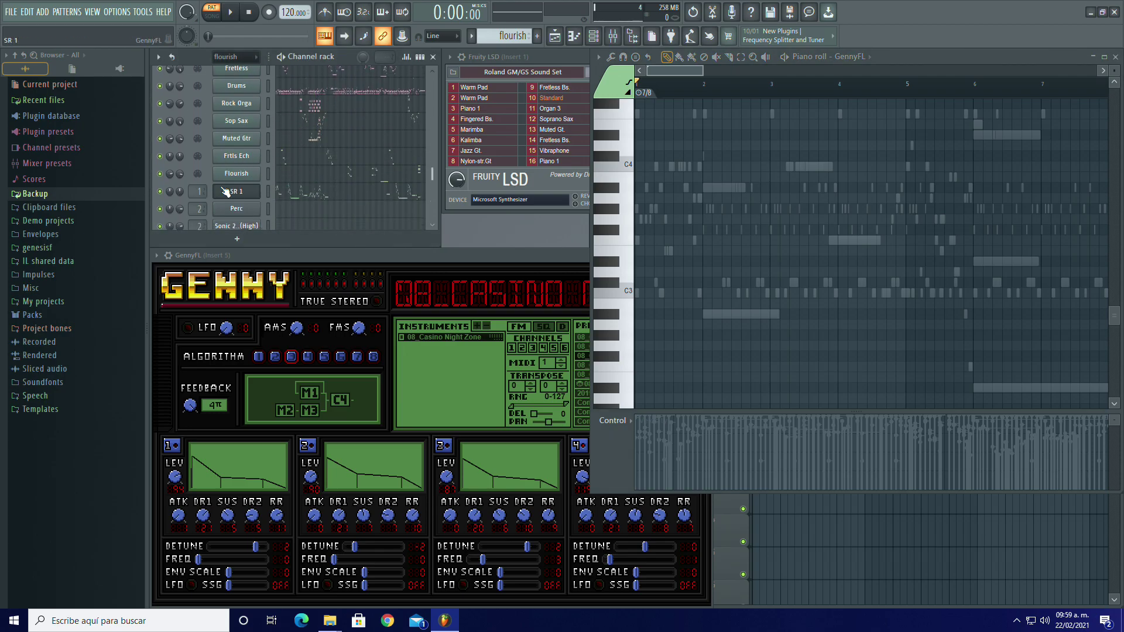
pyautogui.click(159, 155)
pyautogui.scroll(3, 341, 169)
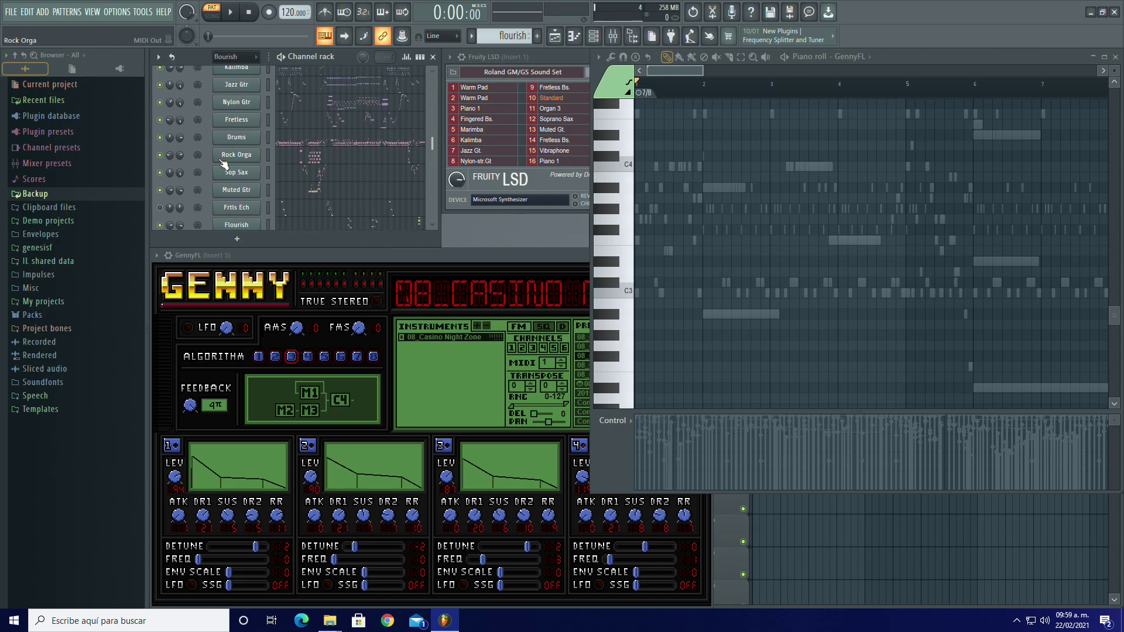
pyautogui.click(302, 118)
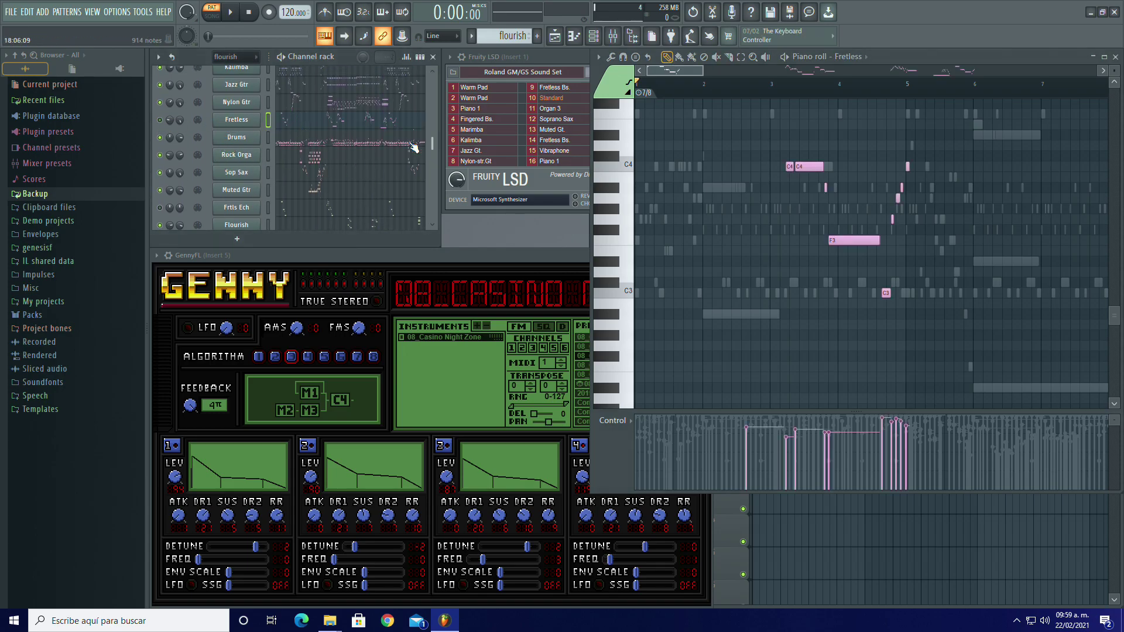
pyautogui.scroll(3, 679, 111)
pyautogui.scroll(-7, 805, 68)
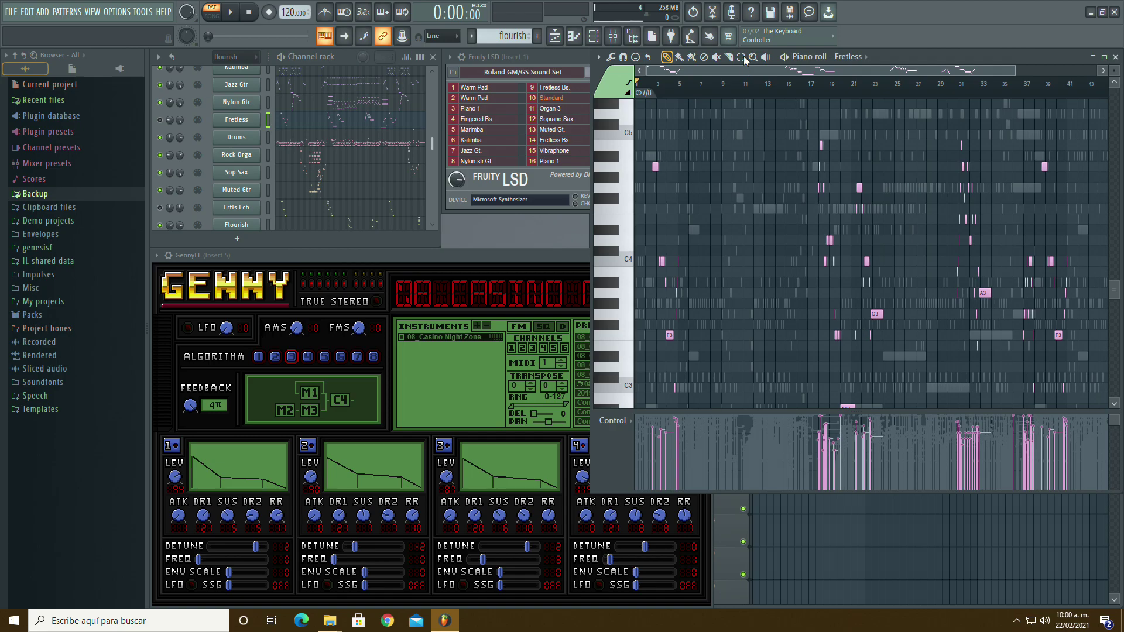
# Step: Select all notes of the Fretless channel across the whole pattern and copy them
pyautogui.click(742, 58)
pyautogui.scroll(6, 820, 183)
pyautogui.moveTo(640, 134); pyautogui.dragTo(1072, 259)
pyautogui.scroll(-10, 1072, 260)
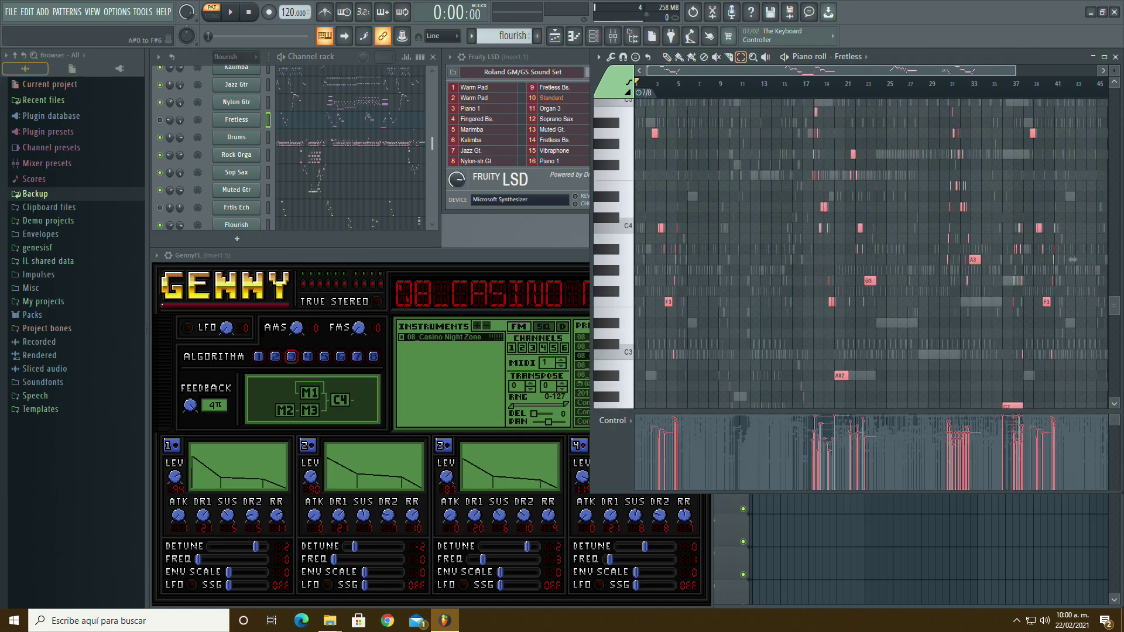
pyautogui.moveTo(1096, 410); pyautogui.dragTo(1093, 413)
pyautogui.scroll(5, 878, 270)
pyautogui.moveTo(1013, 70); pyautogui.dragTo(685, 73)
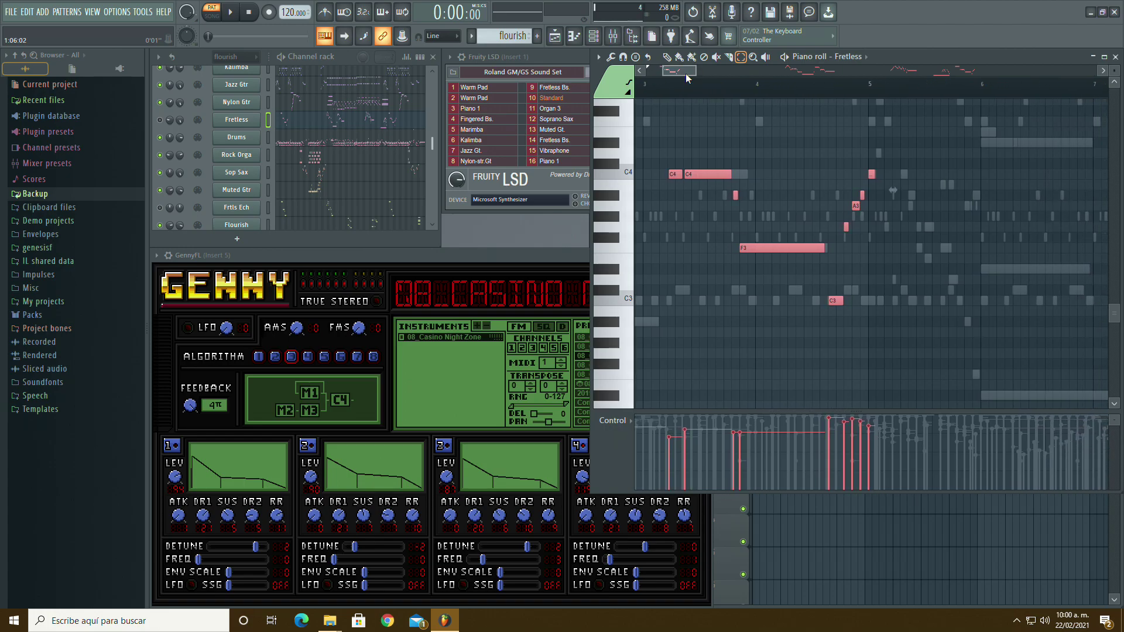
# Step: Paste the Fretless notes into the new GennyFL channel and align them with the original note positions
pyautogui.scroll(-5, 304, 191)
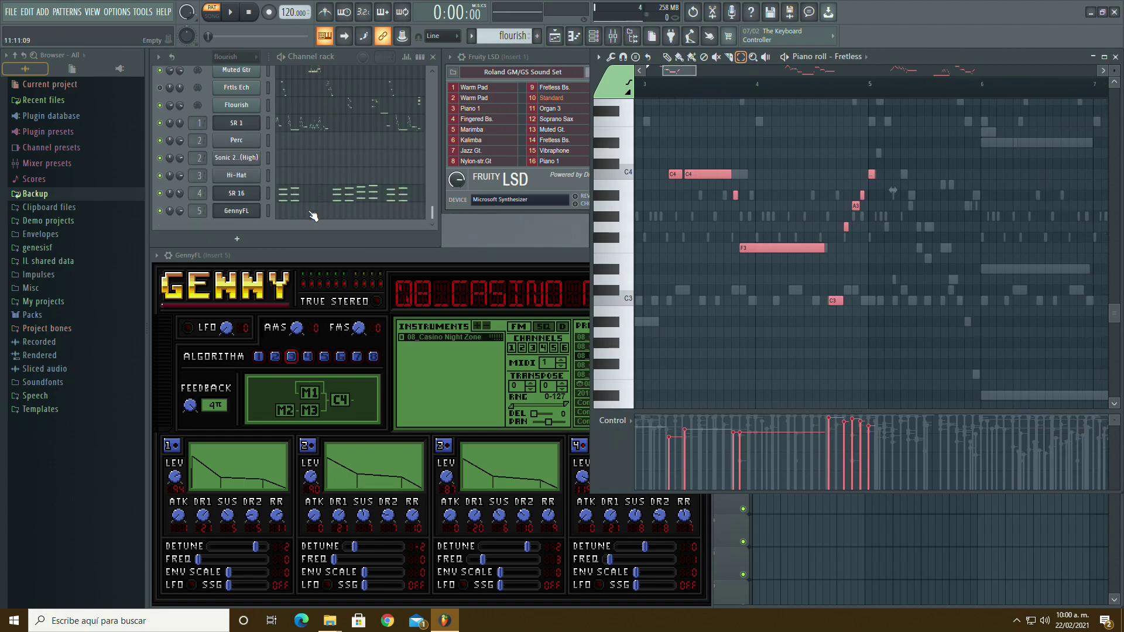
pyautogui.click(314, 212)
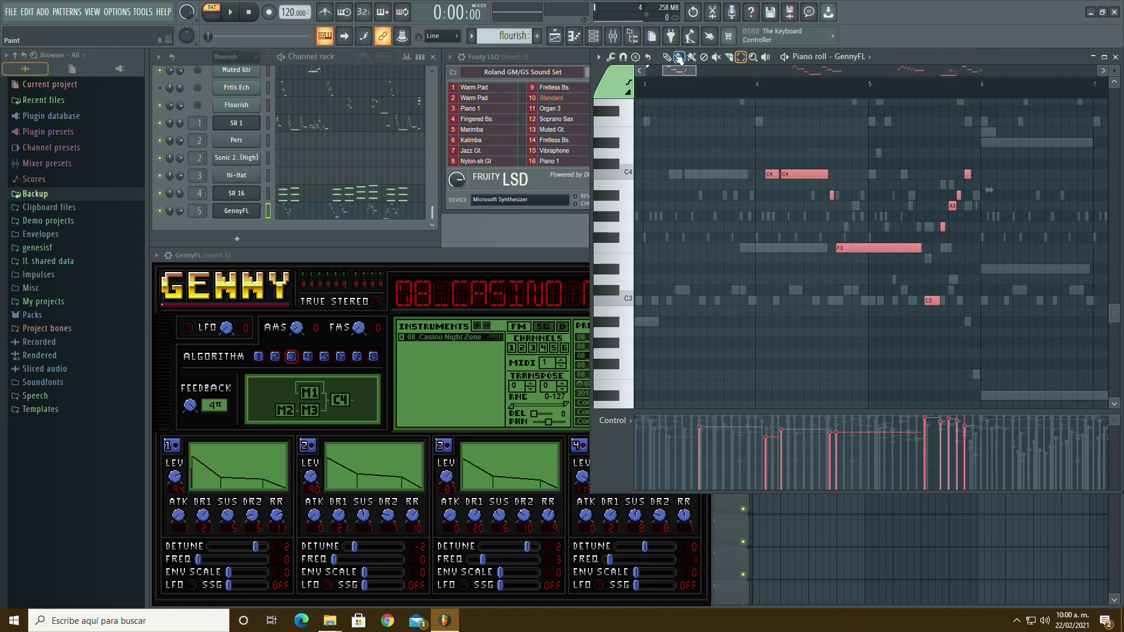
pyautogui.moveTo(802, 166); pyautogui.dragTo(695, 175)
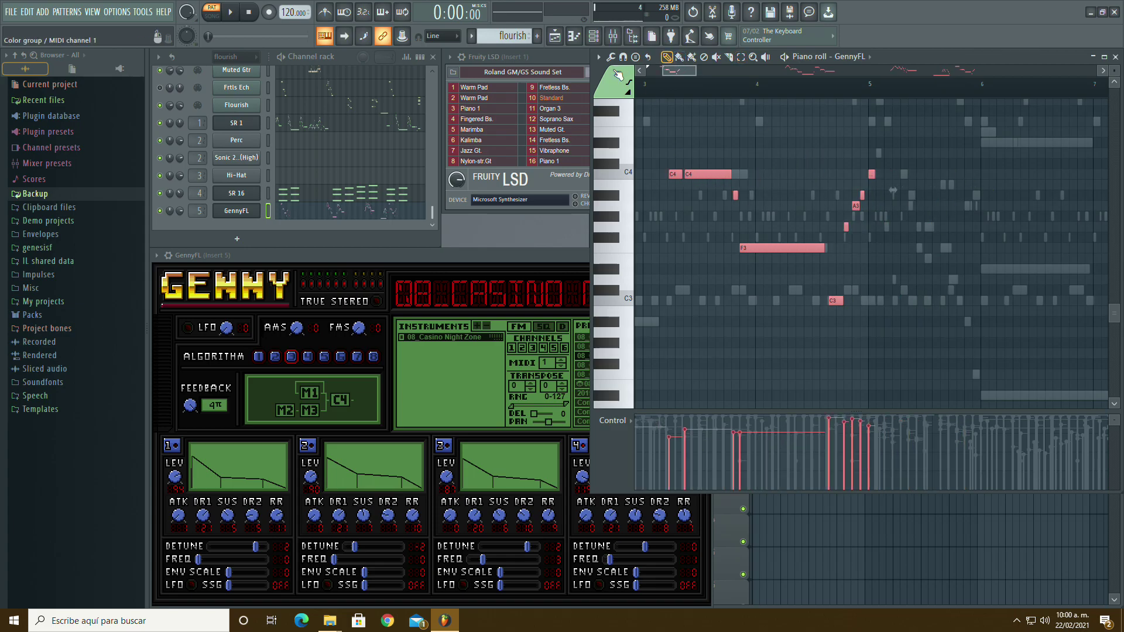
# Step: Change the pasted notes' color to color group 1 and return to the start of the pattern
pyautogui.click(598, 56)
pyautogui.moveTo(609, 83)
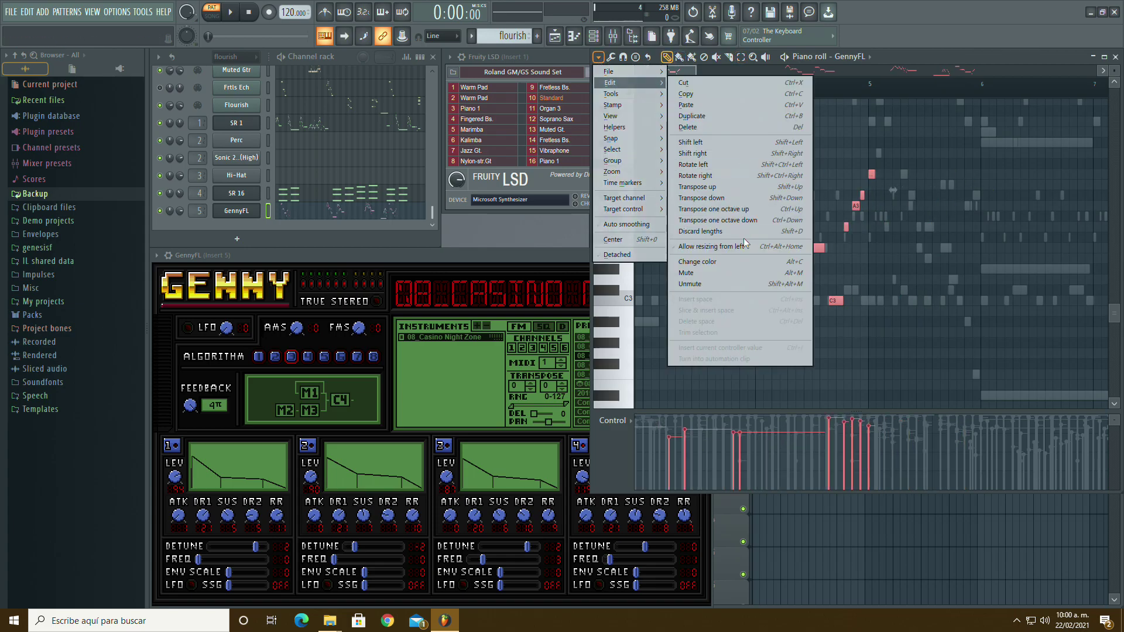
pyautogui.click(712, 259)
pyautogui.moveTo(669, 71); pyautogui.dragTo(643, 71)
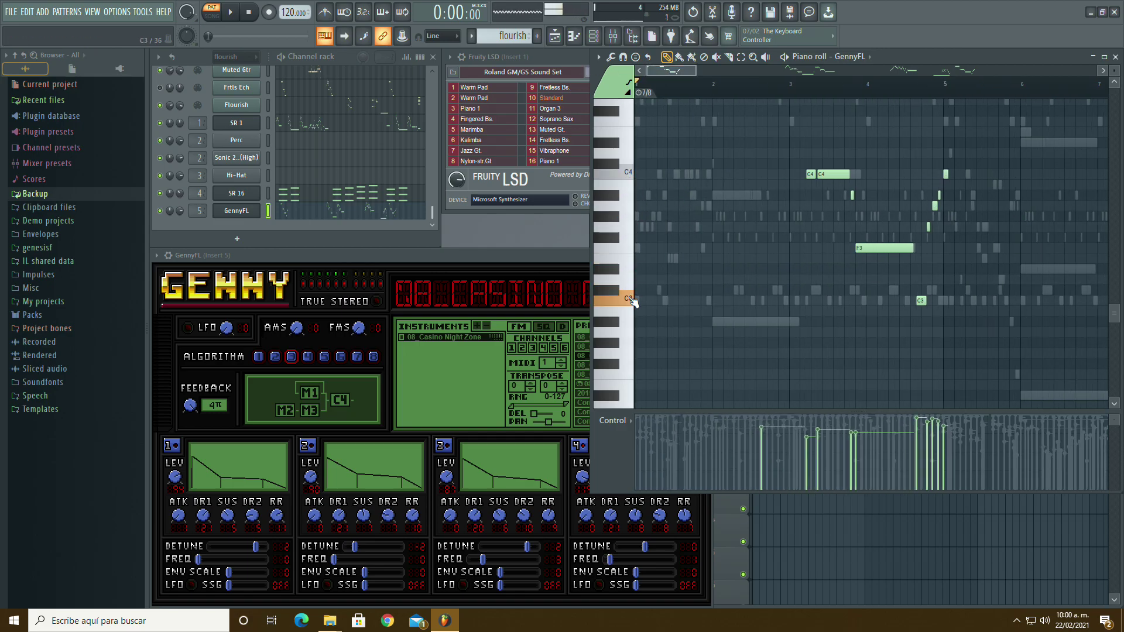
# Step: Select all notes of the GennyFL channel and raise their velocity with the selection's level offsets
pyautogui.scroll(3, 634, 176)
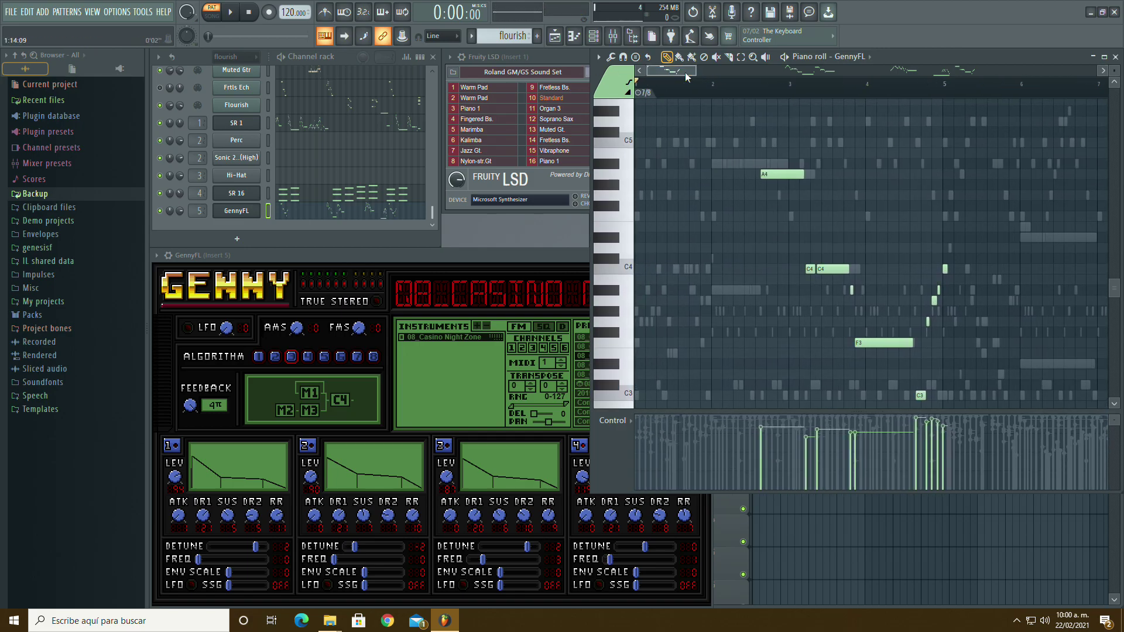
pyautogui.moveTo(694, 71); pyautogui.dragTo(755, 68)
pyautogui.scroll(2, 995, 234)
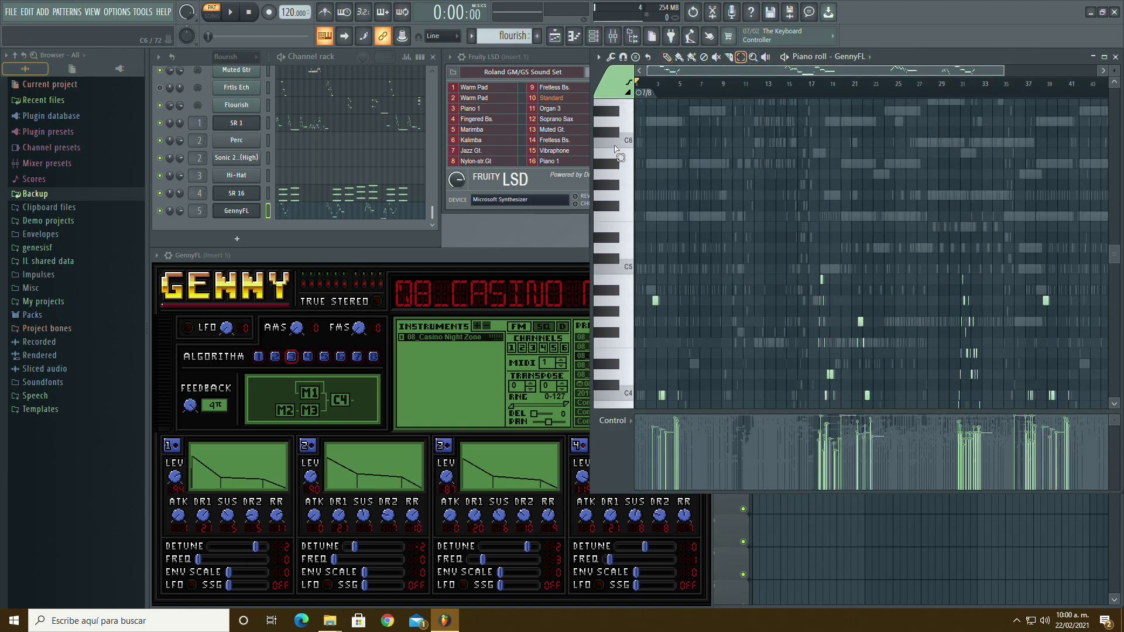
pyautogui.scroll(-3, 1086, 281)
pyautogui.hotkey('ctrl', 'a')
pyautogui.scroll(-1, 719, 220)
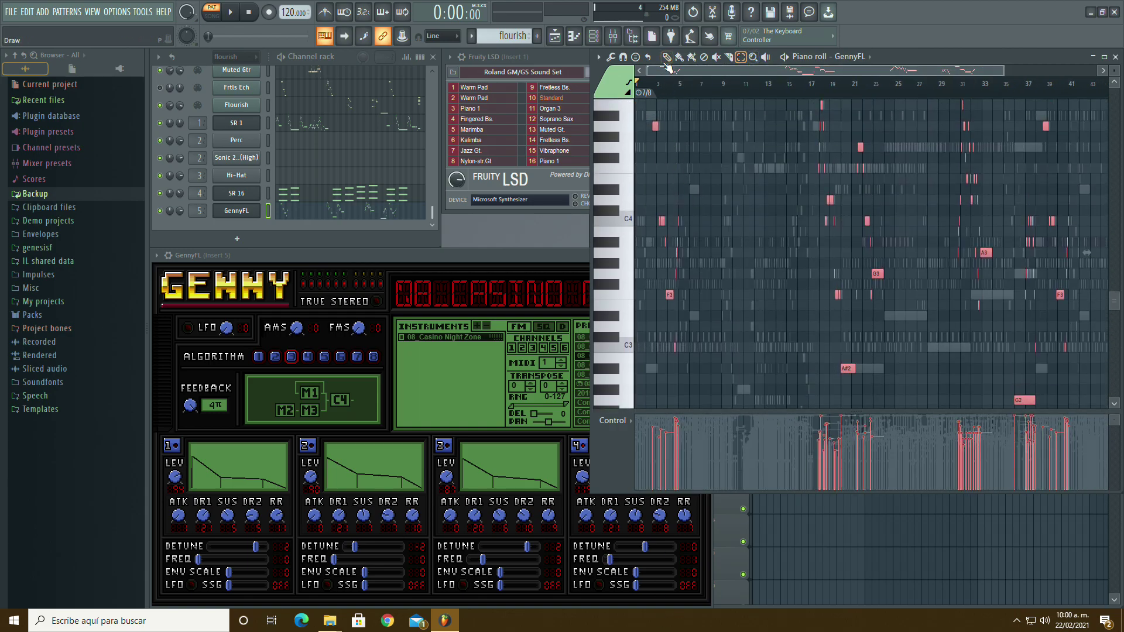
pyautogui.hotkey('alt', 'x')
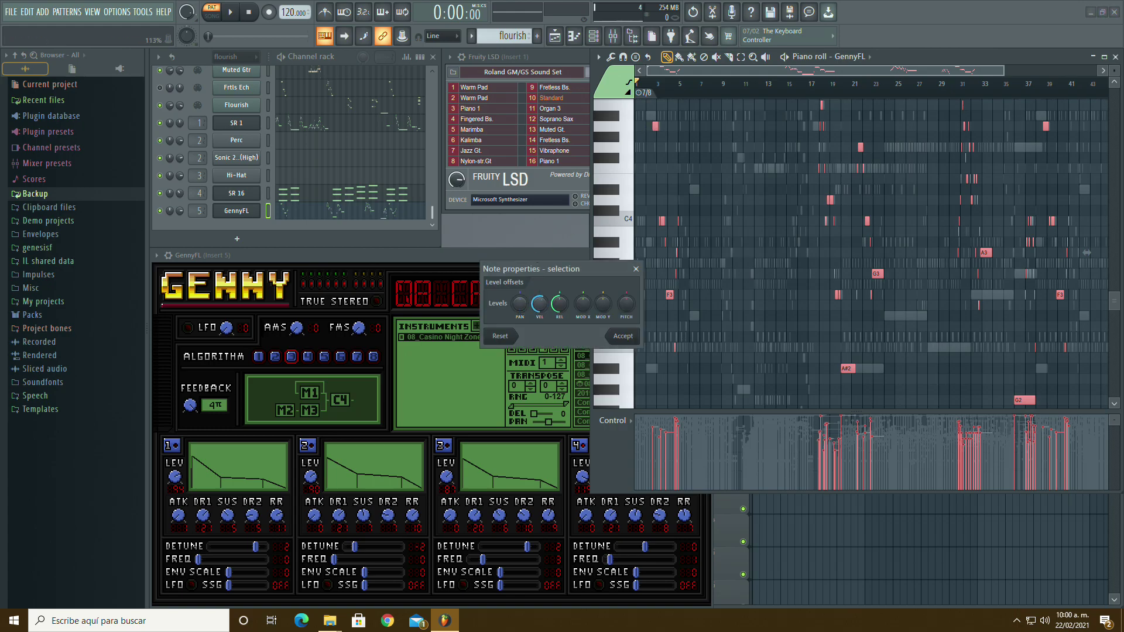
pyautogui.click(637, 336)
# Step: Play the pattern and set the GennyFL channel's volume to 60%
pyautogui.moveTo(1000, 69); pyautogui.dragTo(705, 69)
pyautogui.press('space')
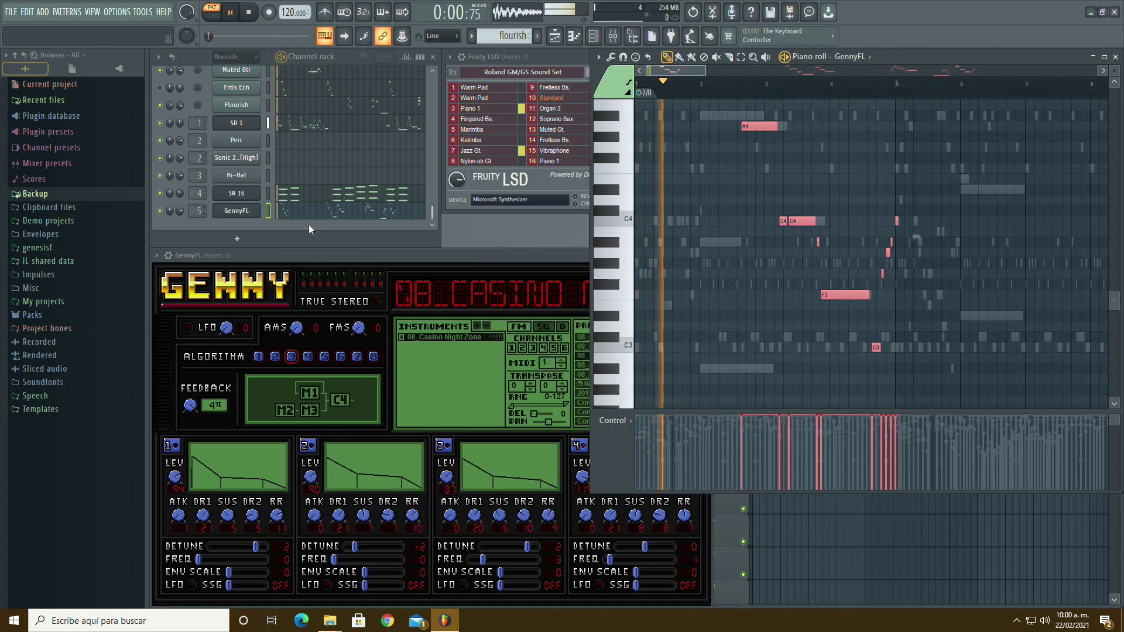
pyautogui.scroll(2, 784, 176)
pyautogui.moveTo(180, 211); pyautogui.dragTo(180, 209)
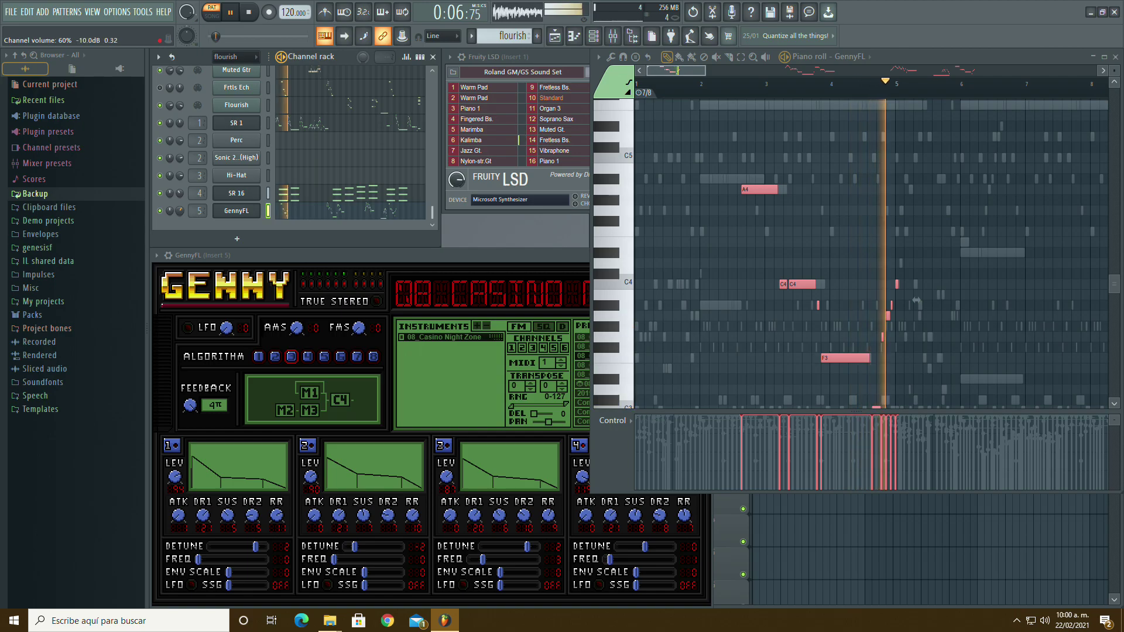
# Step: Replay the pattern from the start and check how the new GennyFL part sounds across its measures
pyautogui.moveTo(706, 71); pyautogui.dragTo(867, 82)
pyautogui.click(653, 84)
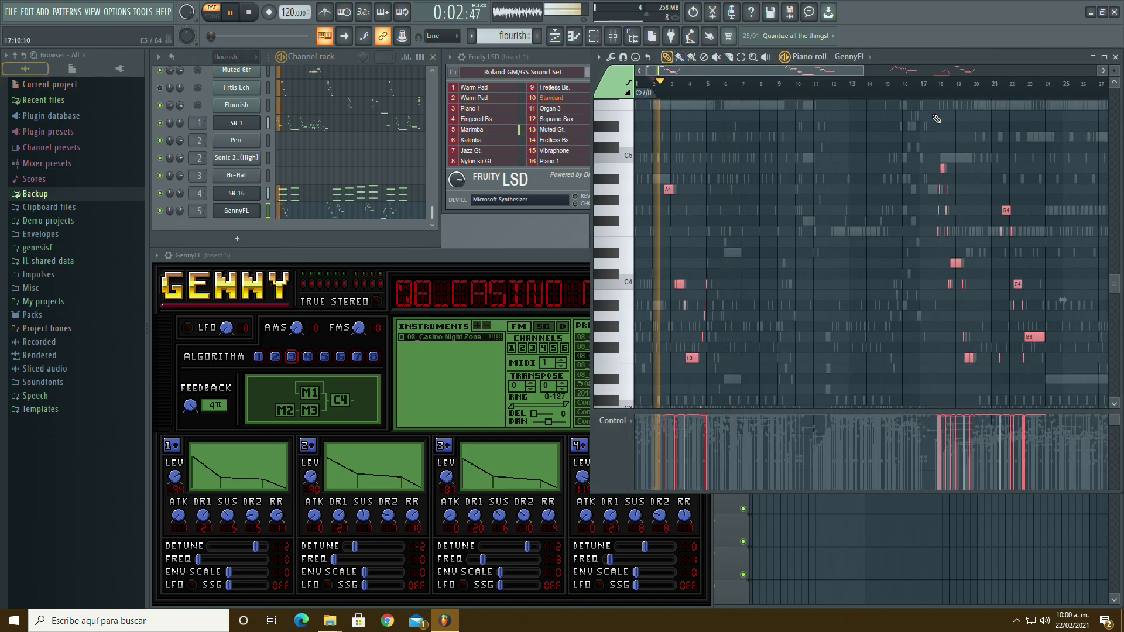
pyautogui.scroll(-1, 913, 141)
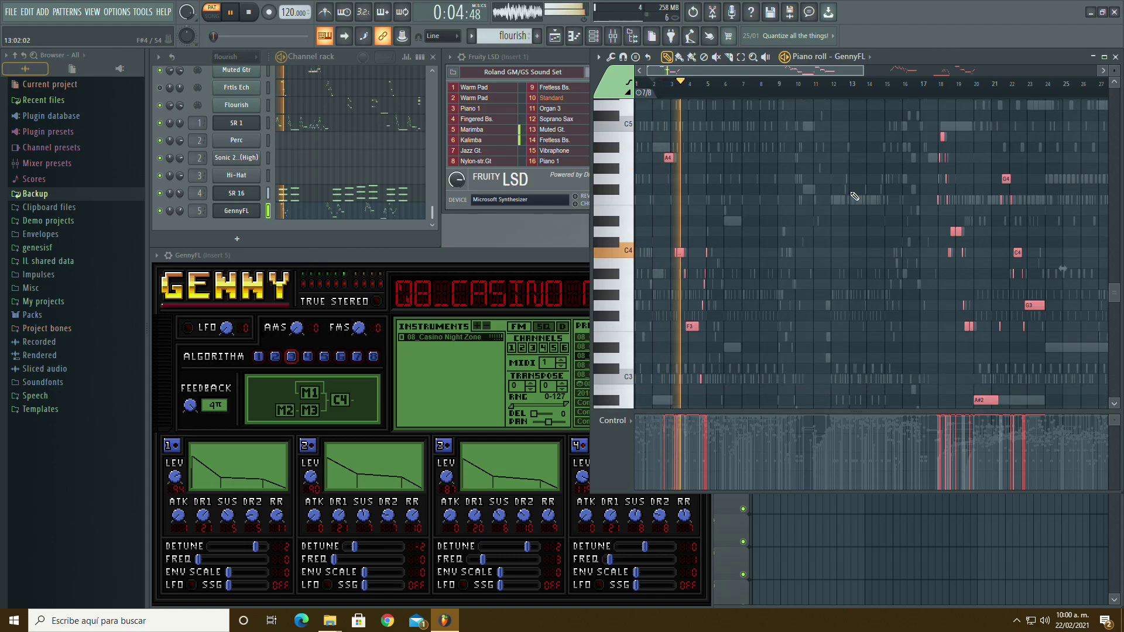
pyautogui.scroll(-2, 855, 196)
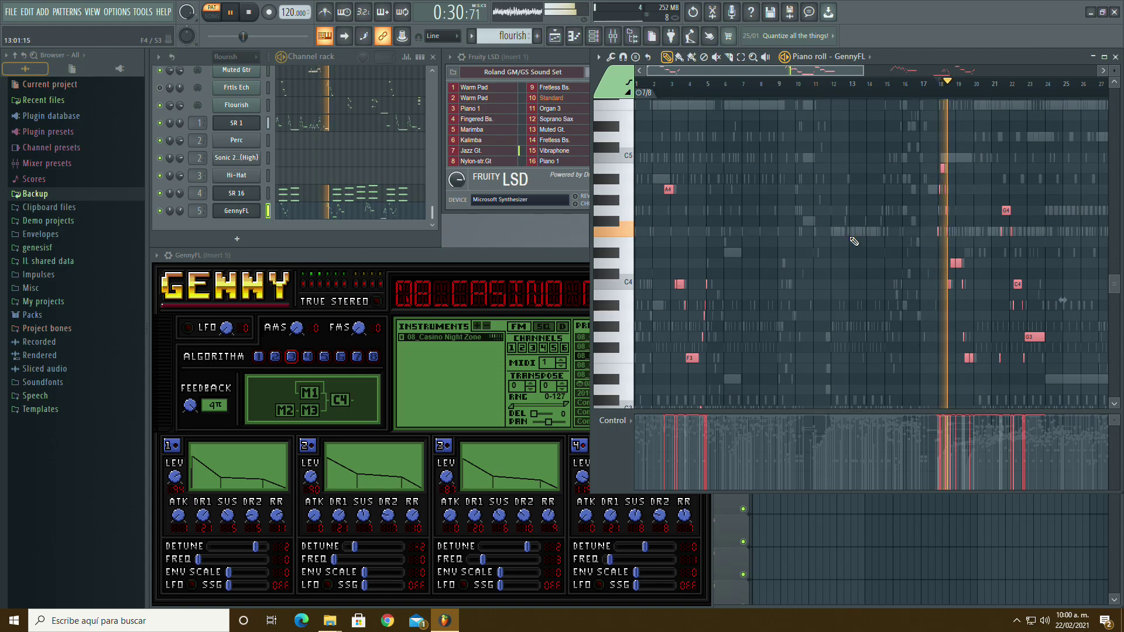
# Step: Rename the GennyFL channel as CNZ 2 to match its Casino Night Zone 2 preset
pyautogui.rightClick(248, 211)
pyautogui.click(325, 237)
pyautogui.write('CNZ')
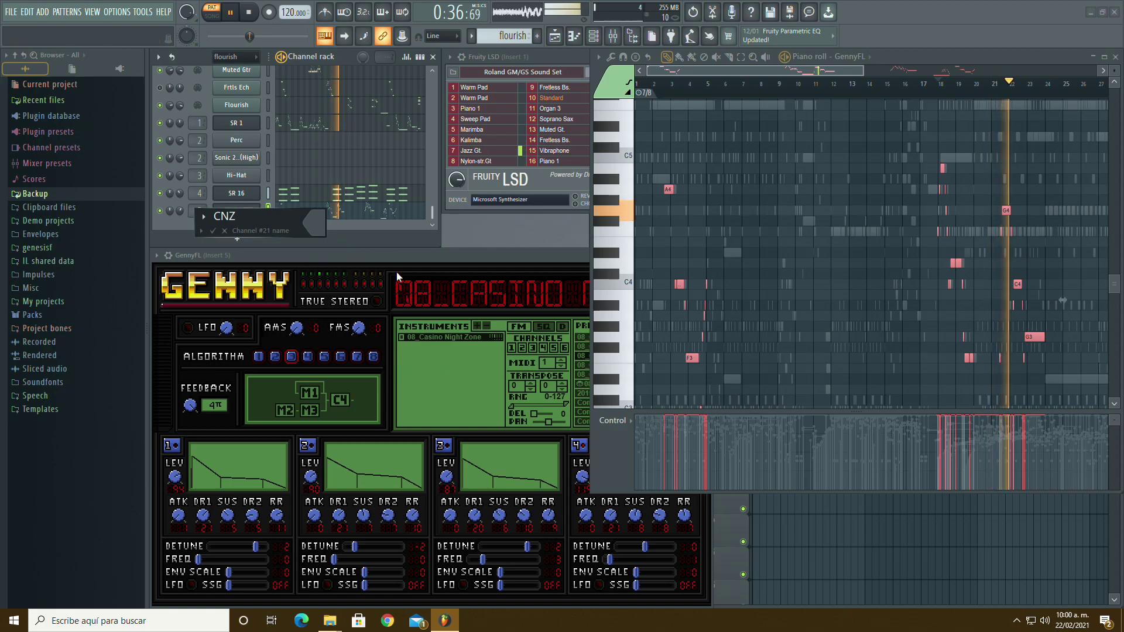
pyautogui.press('Return')
pyautogui.click(581, 359)
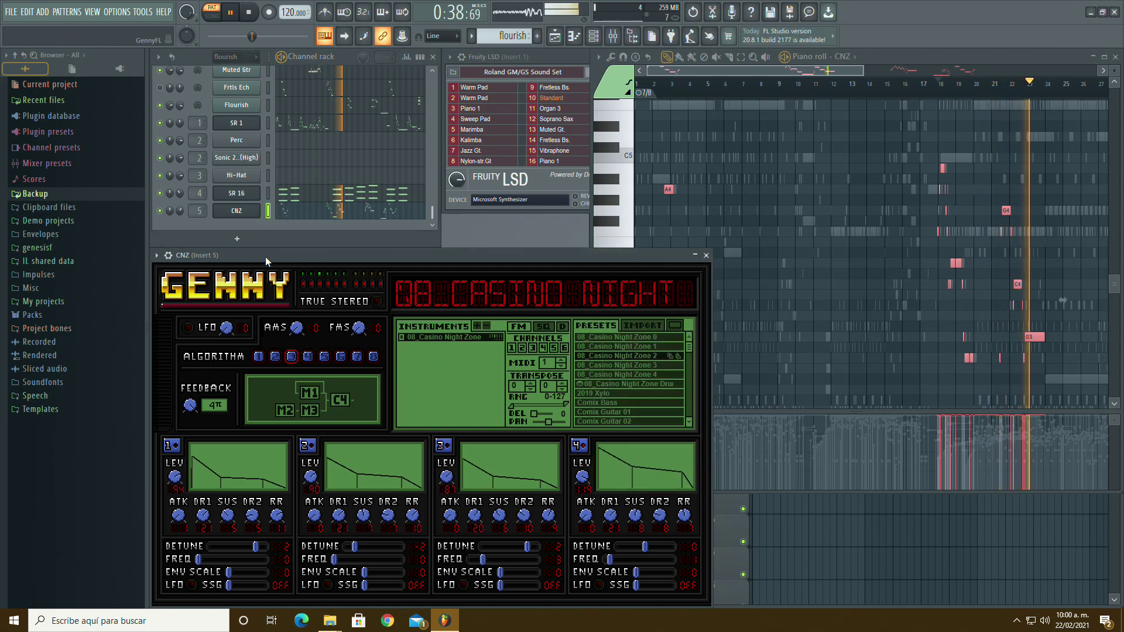
pyautogui.rightClick(252, 211)
pyautogui.click(305, 238)
pyautogui.write('2')
pyautogui.press('Return')
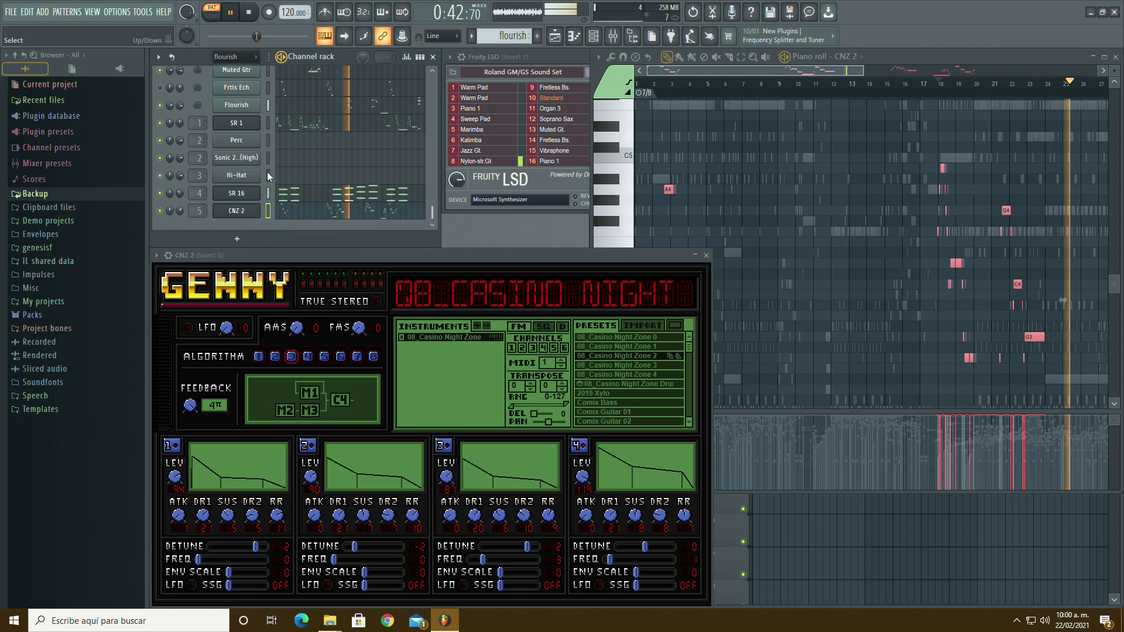
# Step: Show the Warm Echo notes in the piano roll, play the pattern from the start to review the channels, and stop playback
pyautogui.scroll(10, 345, 175)
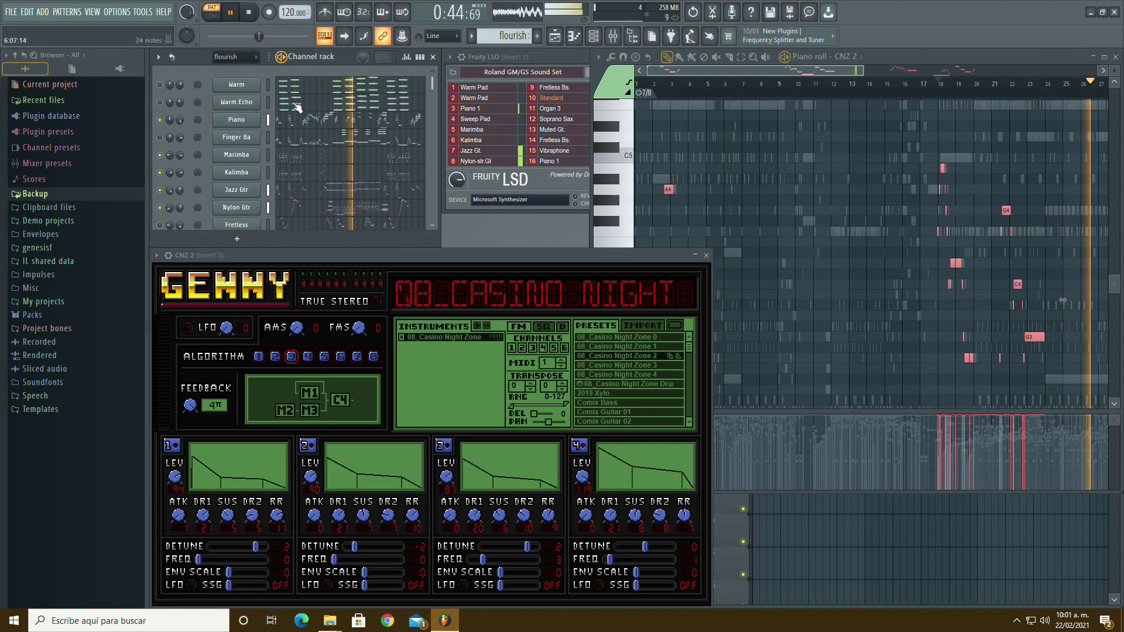
pyautogui.click(298, 107)
pyautogui.moveTo(861, 69); pyautogui.dragTo(613, 69)
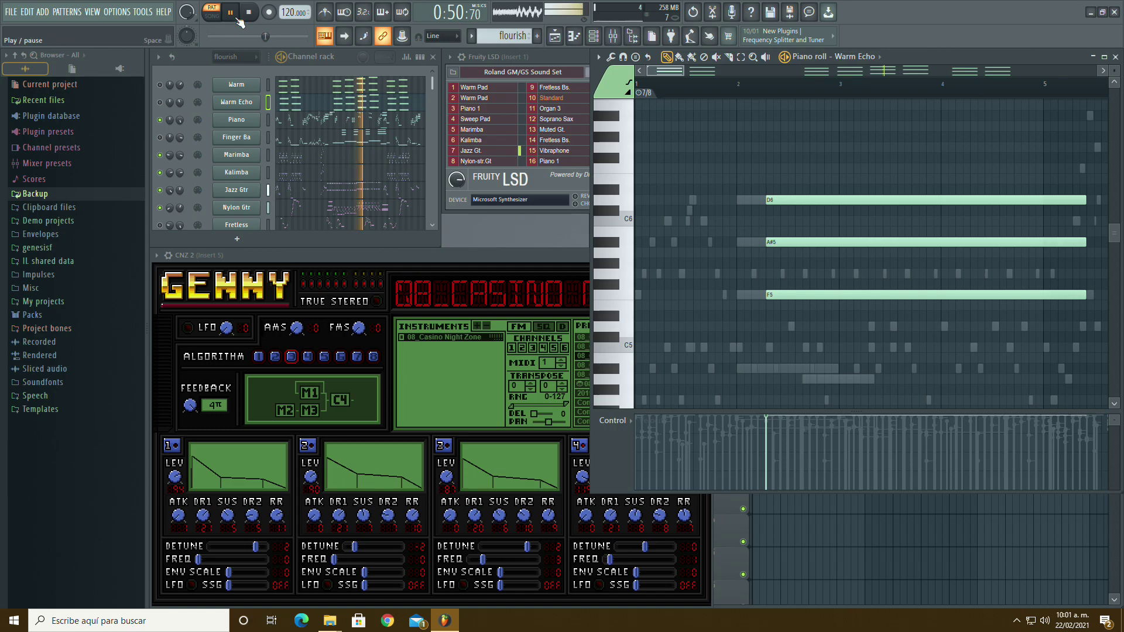
pyautogui.press('space')
pyautogui.scroll(-10, 281, 193)
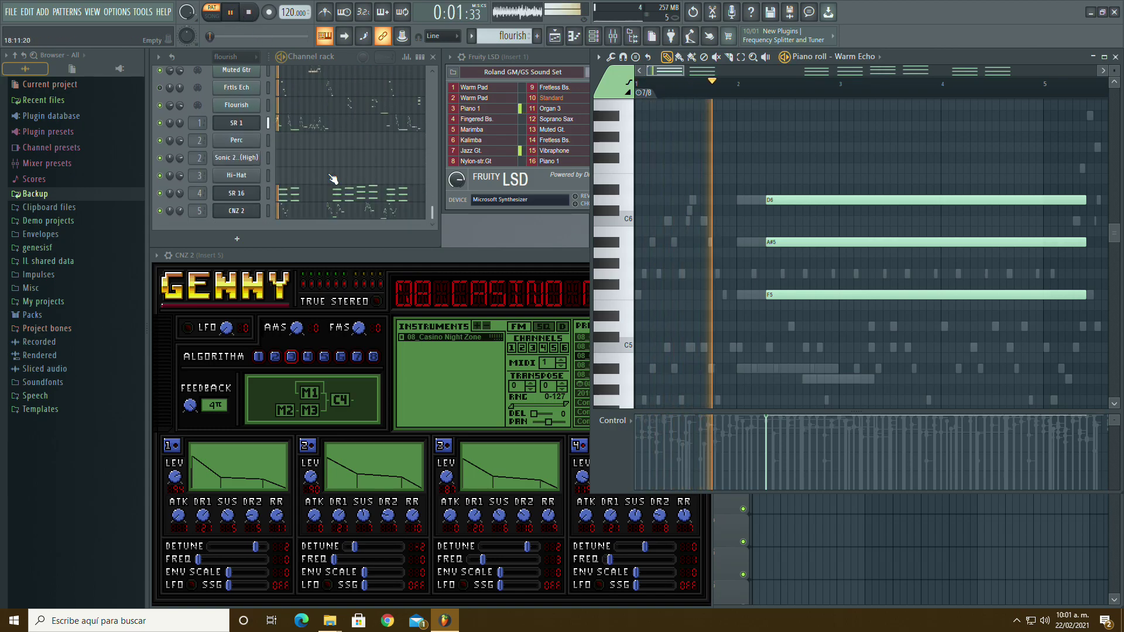
pyautogui.click(241, 211)
pyautogui.click(241, 211)
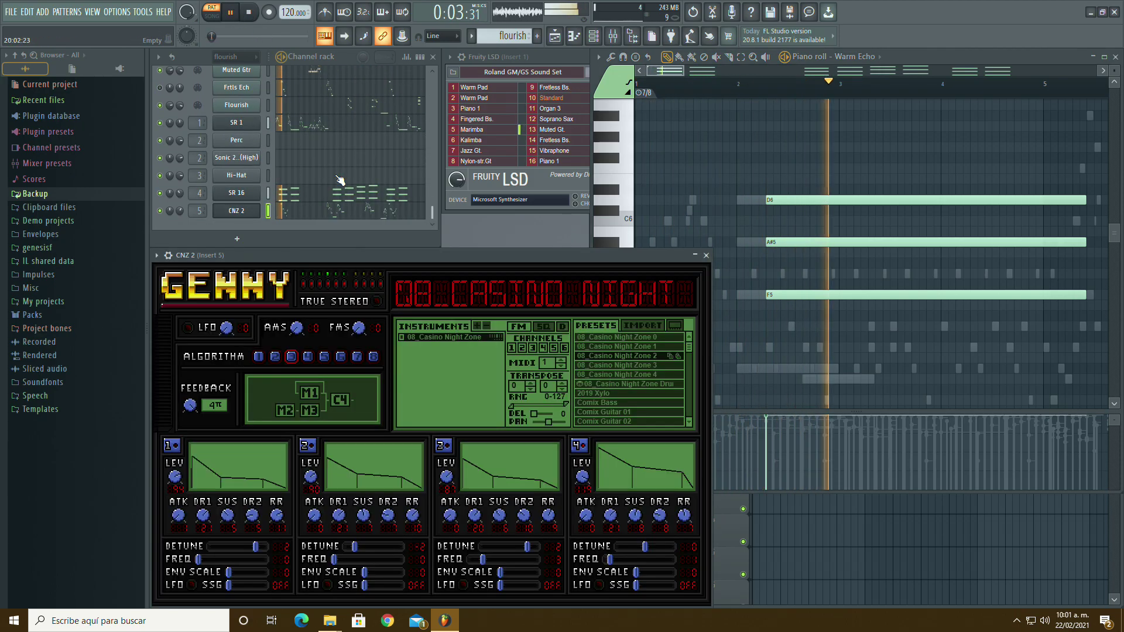
pyautogui.moveTo(684, 70); pyautogui.dragTo(1008, 96)
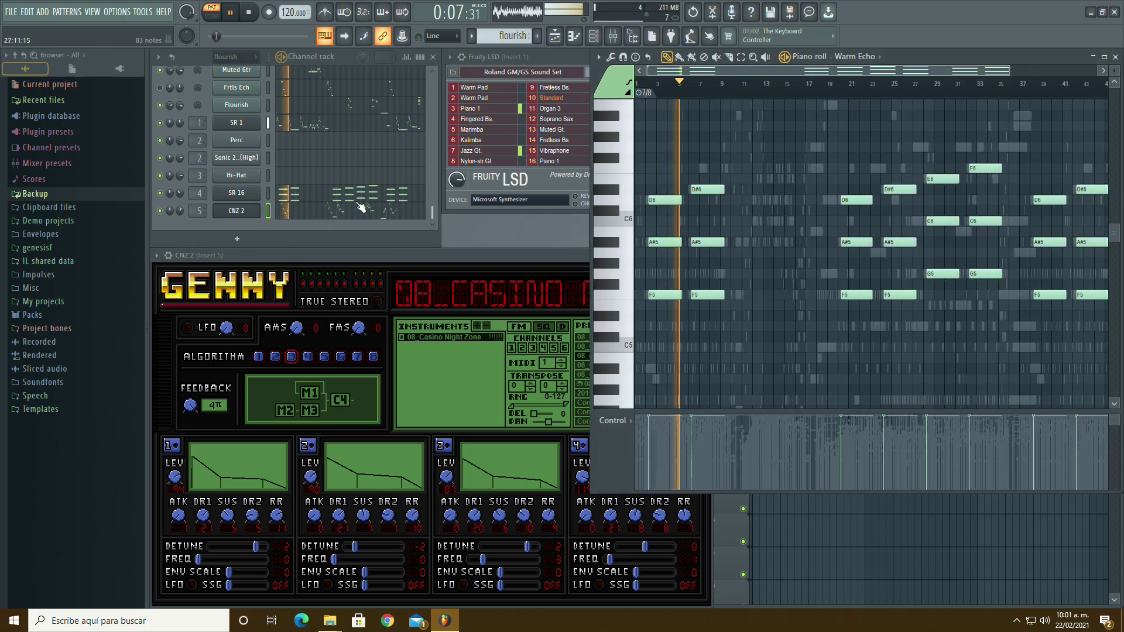
pyautogui.scroll(5, 319, 202)
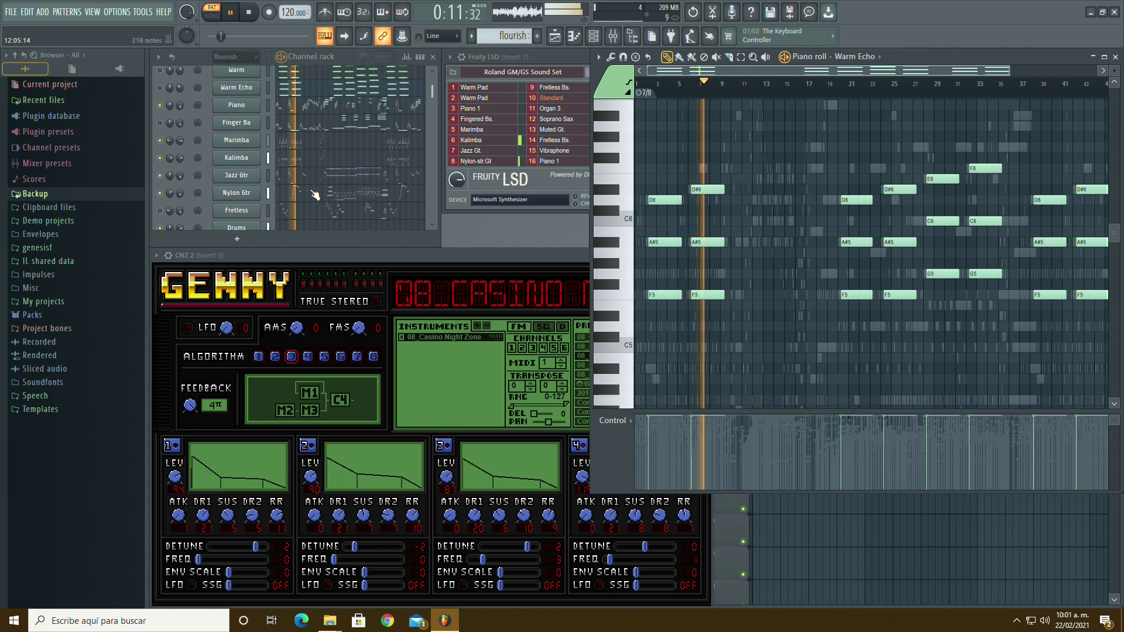
pyautogui.click(248, 11)
# Step: Add another GennyFL channel and route it to mixer track 6
pyautogui.click(237, 238)
pyautogui.click(246, 36)
pyautogui.moveTo(360, 154); pyautogui.dragTo(301, 247)
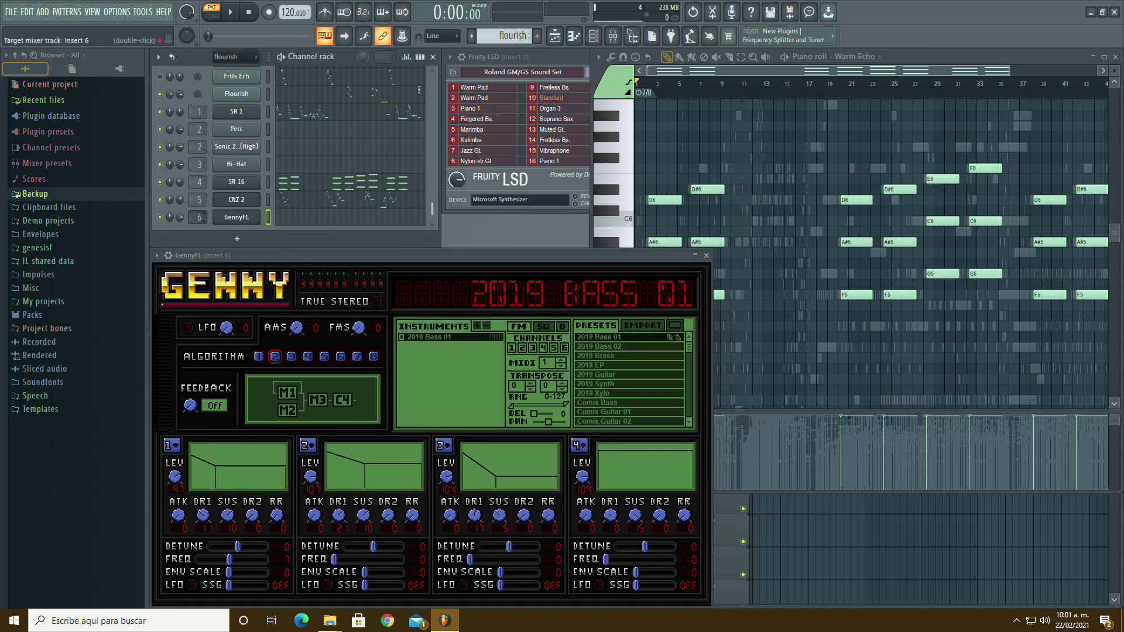
# Step: Import the Sonic the Hedgehog 2 Game Over sound bank into the new GennyFL channel
pyautogui.click(622, 326)
pyautogui.click(608, 345)
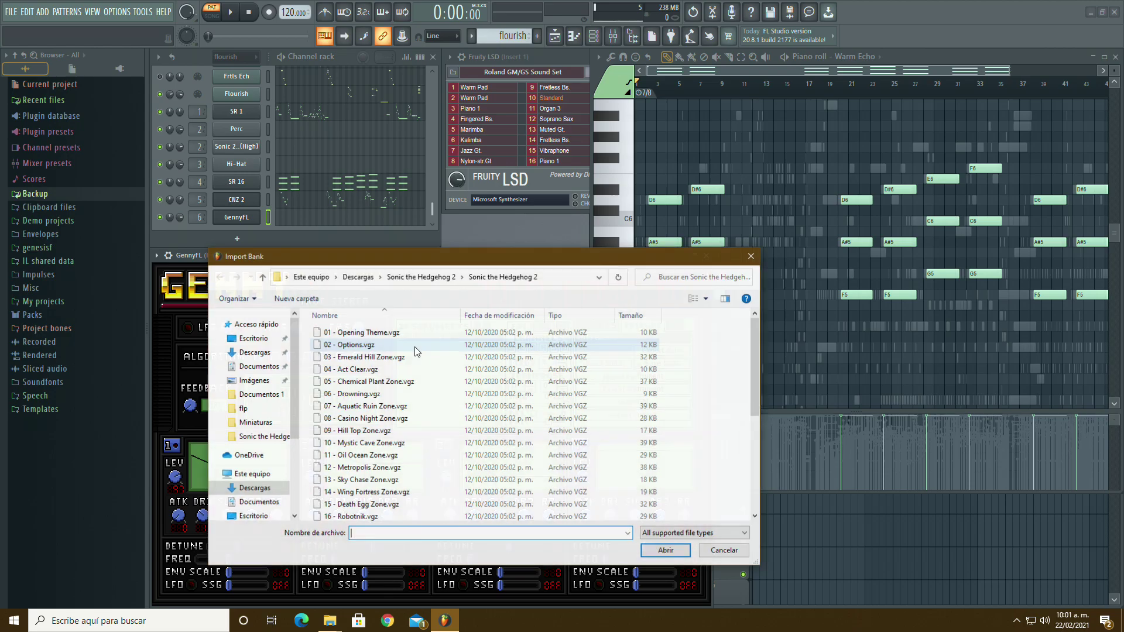
pyautogui.click(597, 326)
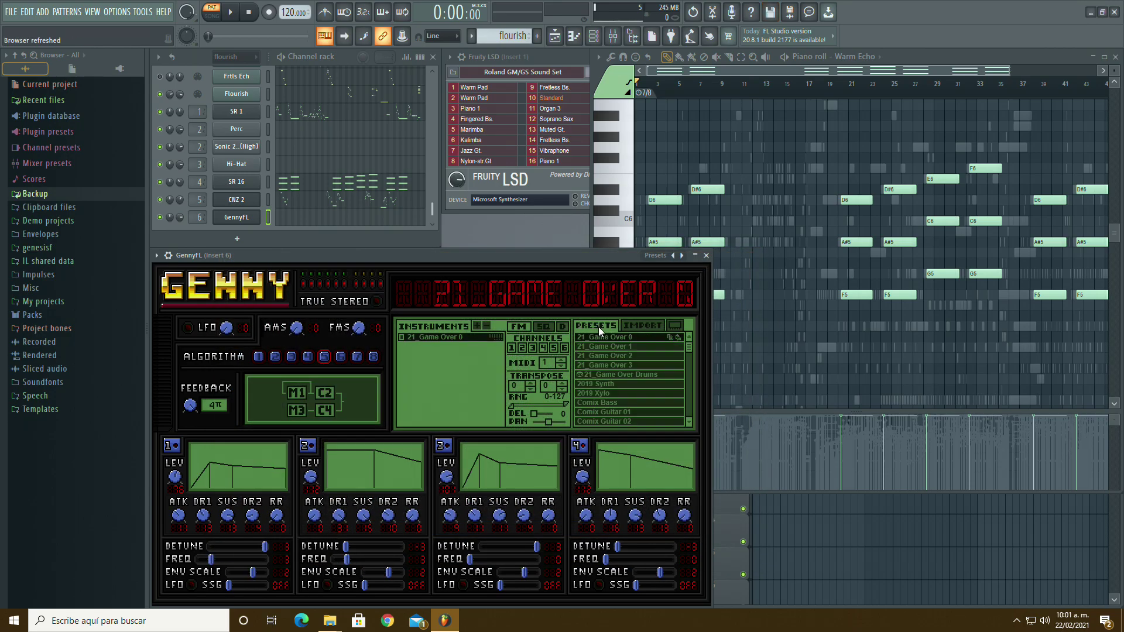
# Step: Show the new GennyFL channel in the piano roll and audition the 21_Game Over 0 preset on several keys
pyautogui.click(375, 221)
pyautogui.click(629, 219)
pyautogui.moveTo(629, 233); pyautogui.dragTo(641, 304)
pyautogui.click(408, 456)
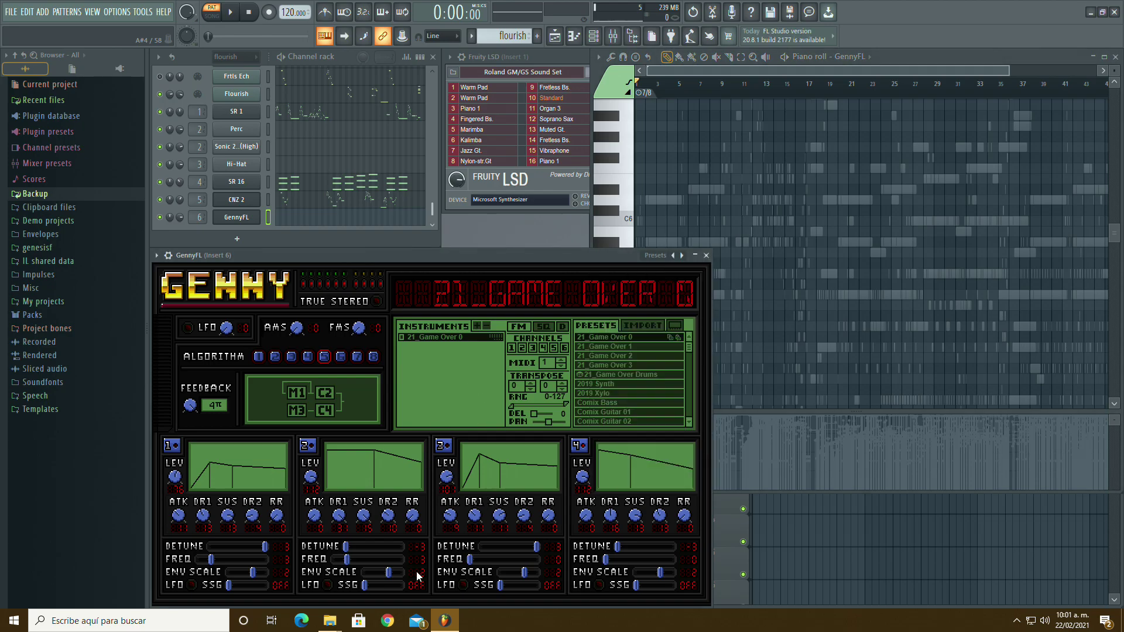
# Step: In File Explorer, open the reference screenshot C3 2.png from the Chao transporter S2 config folder in FL Studio remixes
pyautogui.moveTo(337, 622)
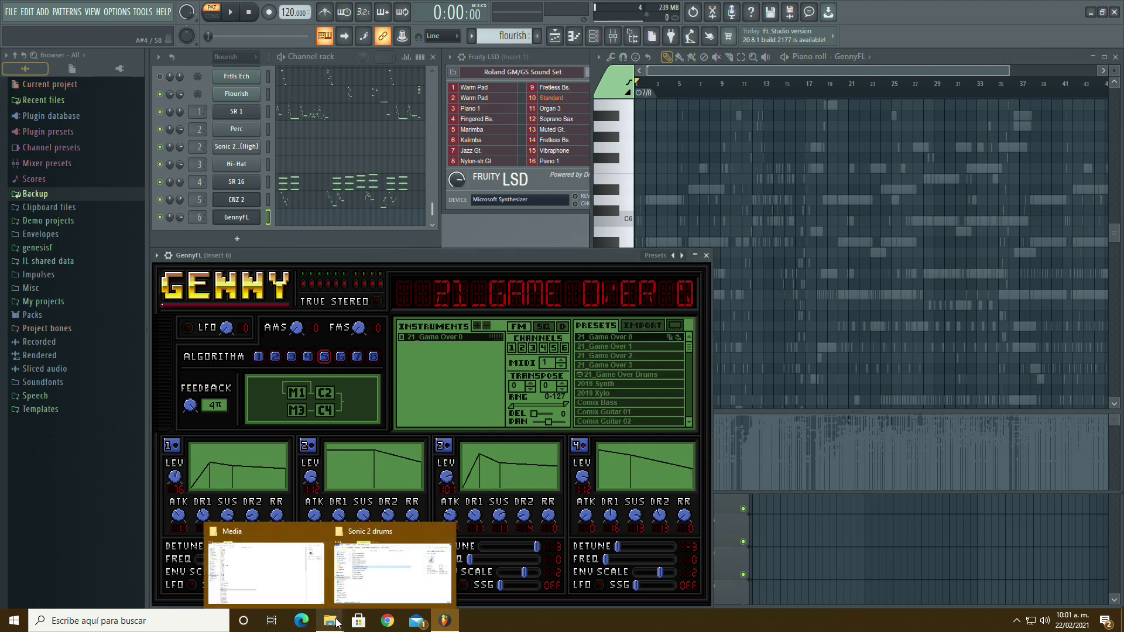
pyautogui.rightClick(336, 622)
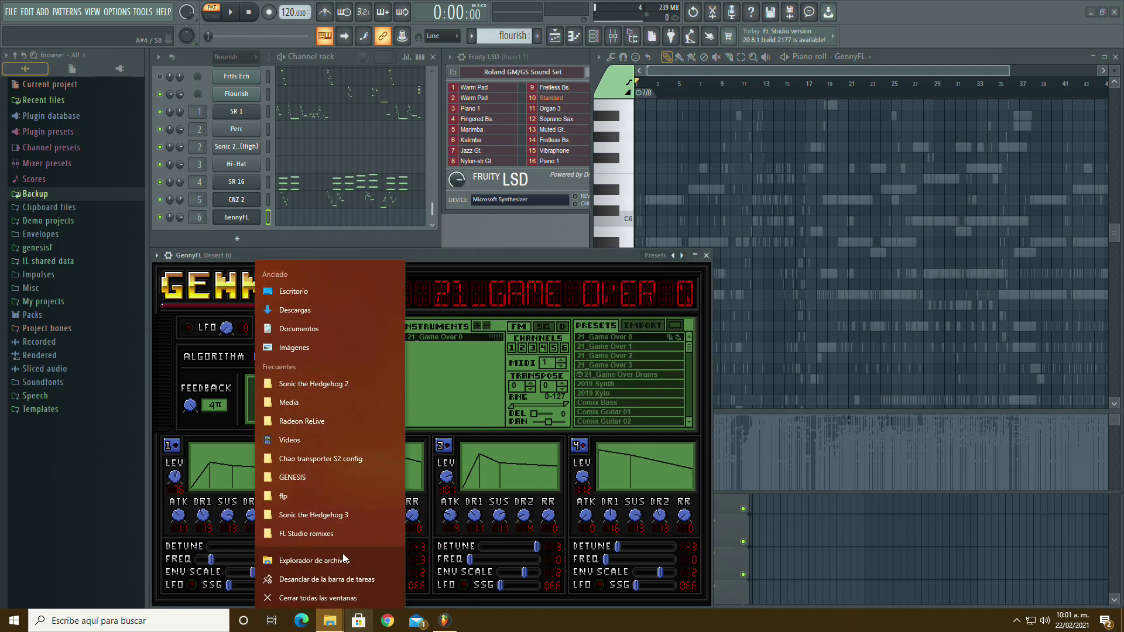
pyautogui.click(306, 531)
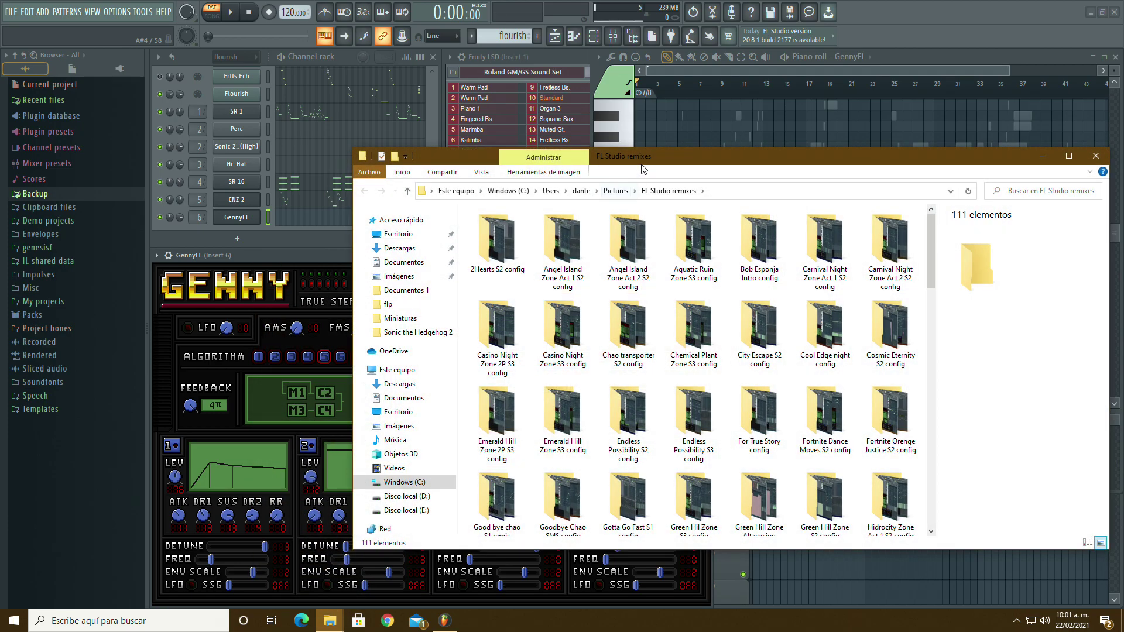
pyautogui.moveTo(644, 169); pyautogui.dragTo(454, 161)
pyautogui.doubleClick(439, 322)
pyautogui.doubleClick(443, 245)
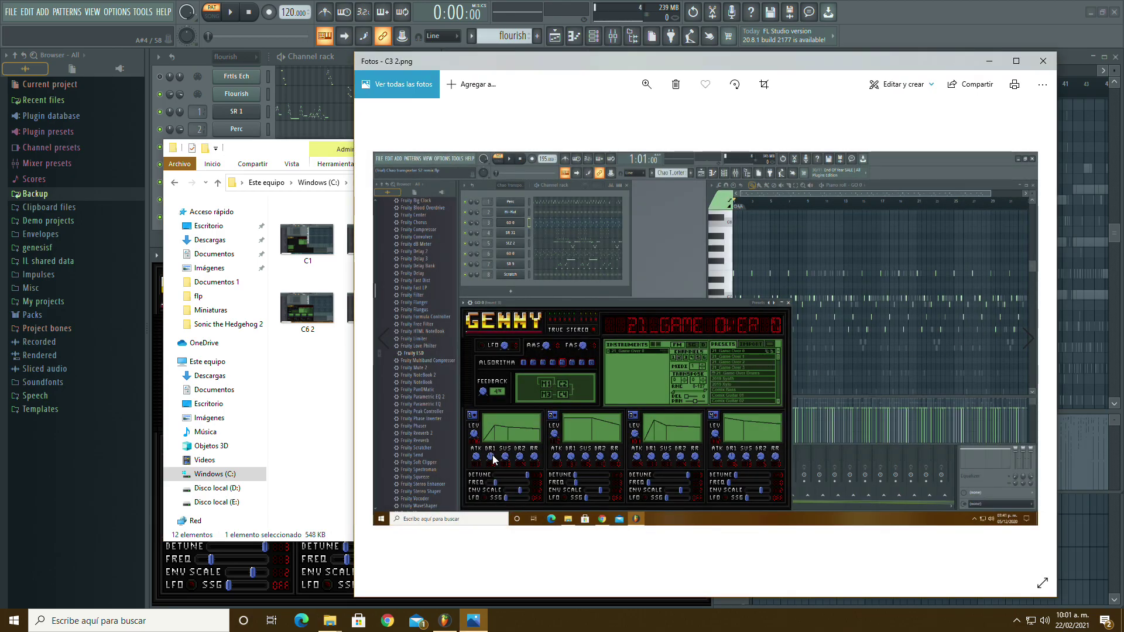
# Step: Compare the Genny settings in the C3 2.png screenshot with those of the 21_Game Over 0 preset, and close the image
pyautogui.click(105, 484)
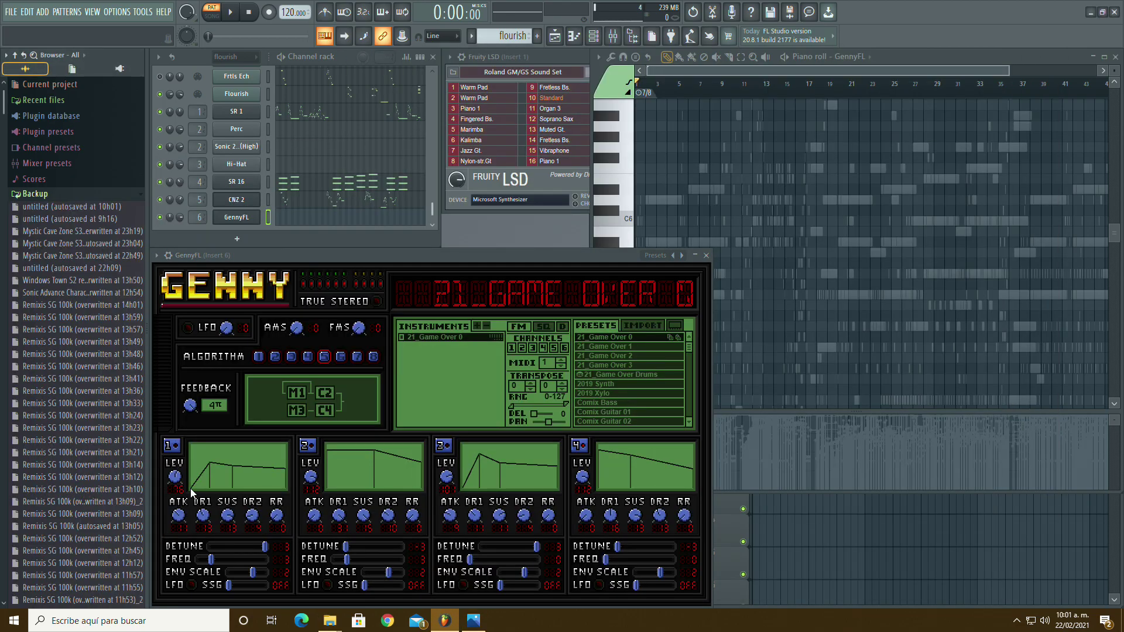
pyautogui.click(42, 195)
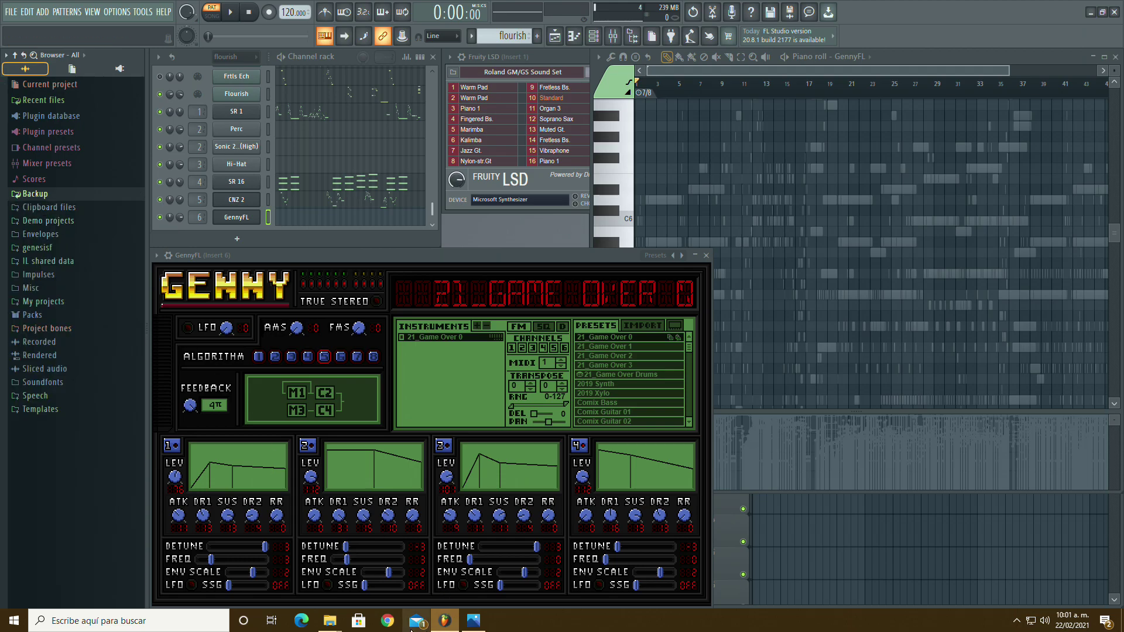
pyautogui.click(473, 620)
pyautogui.moveTo(655, 53); pyautogui.dragTo(440, 12)
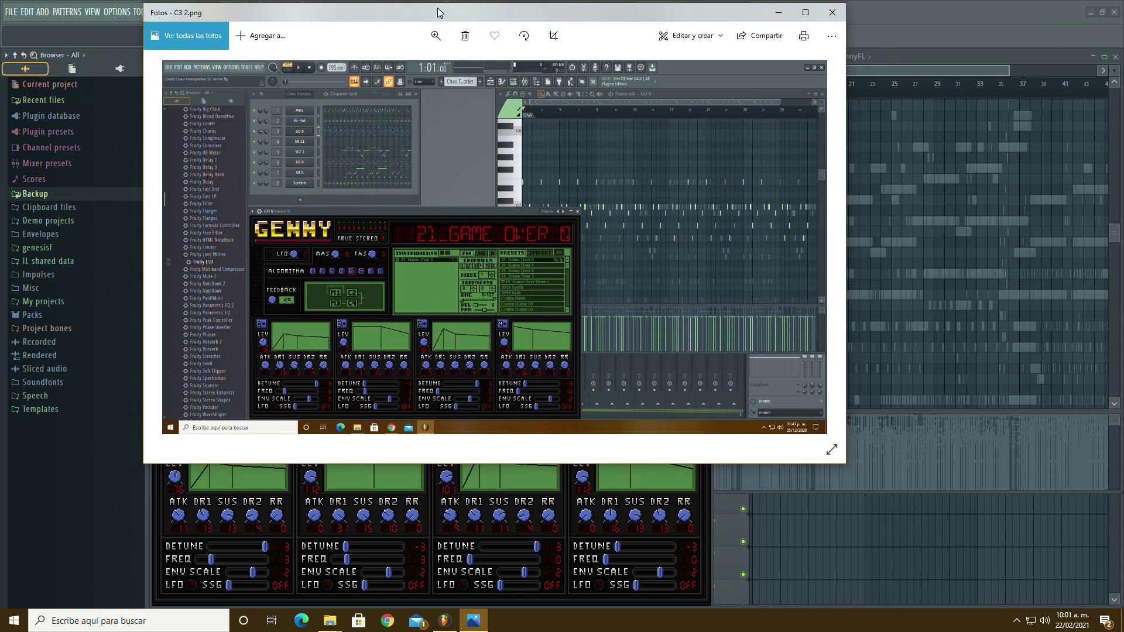
pyautogui.moveTo(441, 13); pyautogui.dragTo(449, 10)
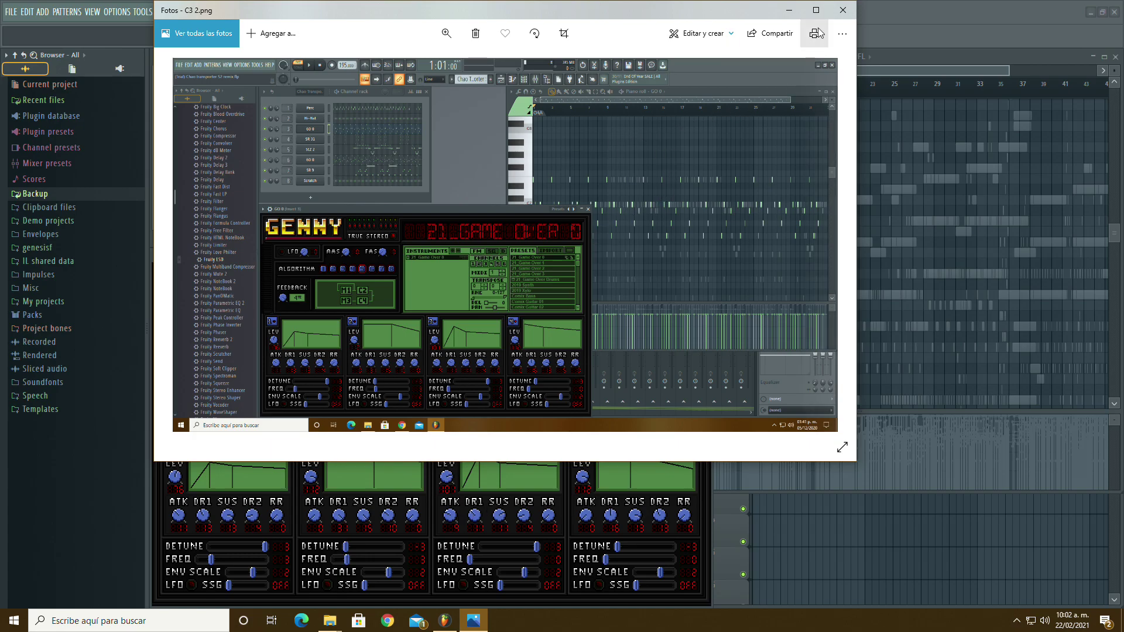
pyautogui.click(841, 12)
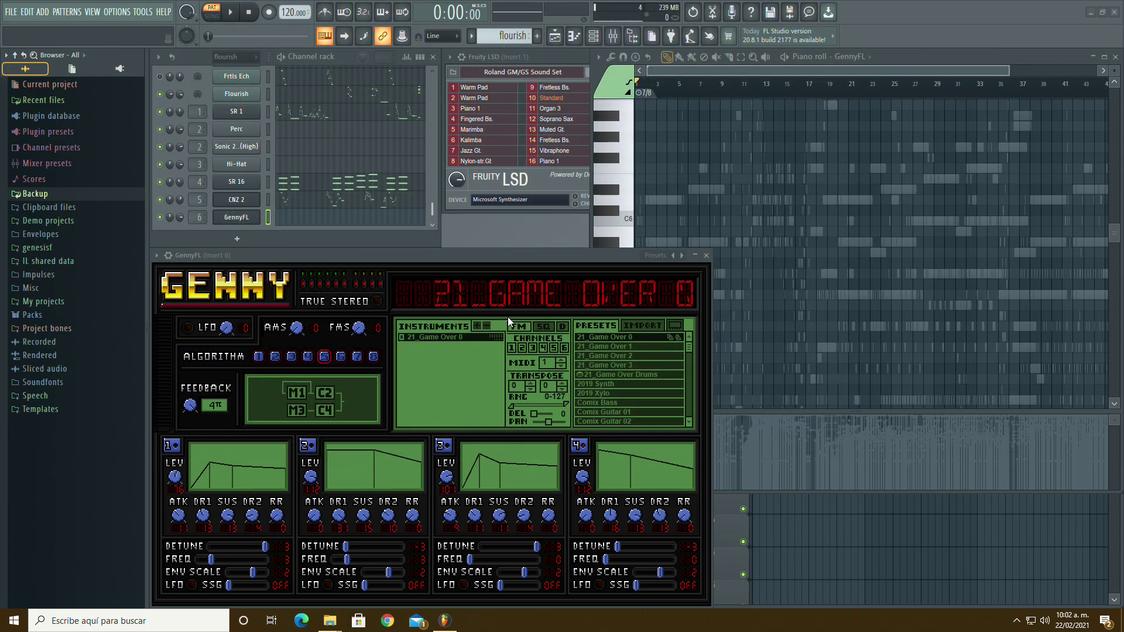
# Step: Adjust operator 2's DR2 in the 21_Game Over 0 preset, testing the sound on the C6 key
pyautogui.click(627, 221)
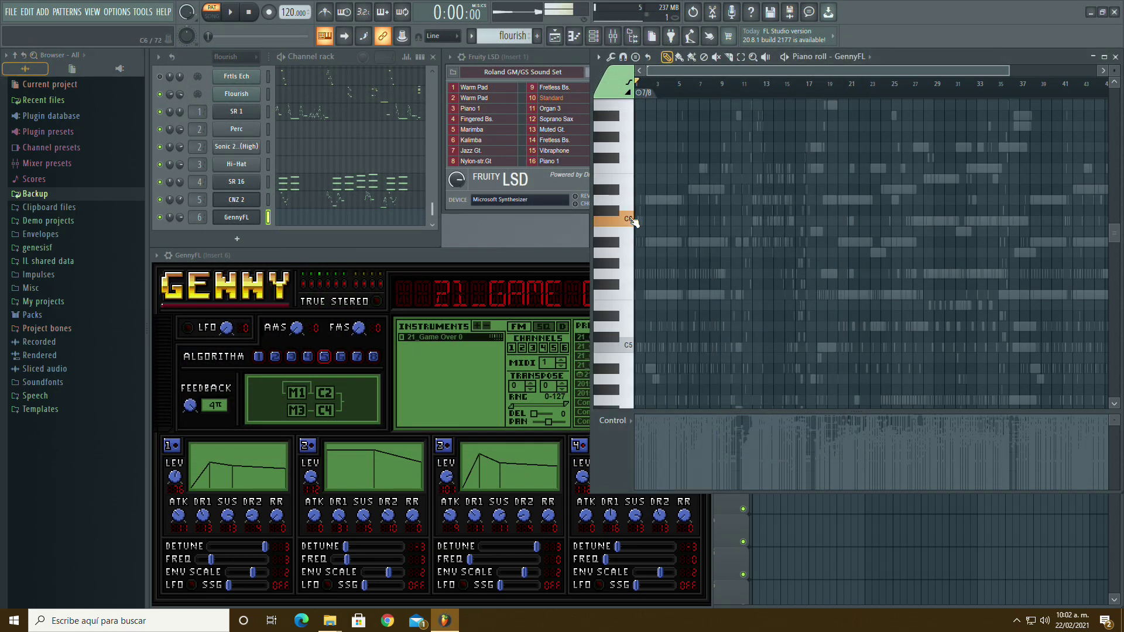
pyautogui.click(392, 526)
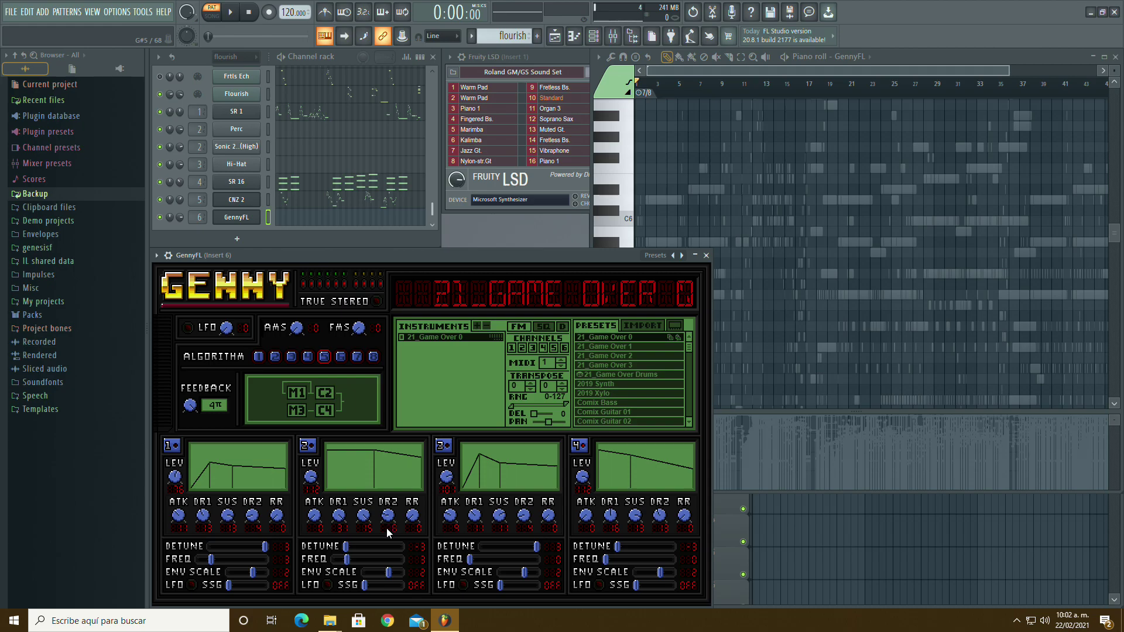
pyautogui.click(635, 220)
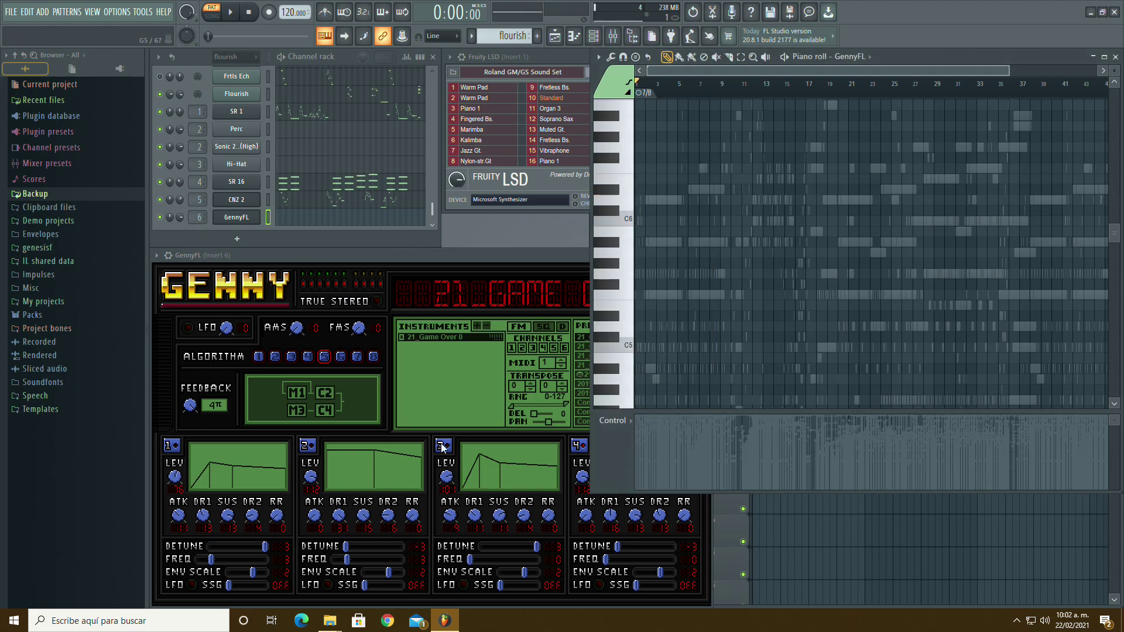
pyautogui.click(387, 519)
pyautogui.click(631, 220)
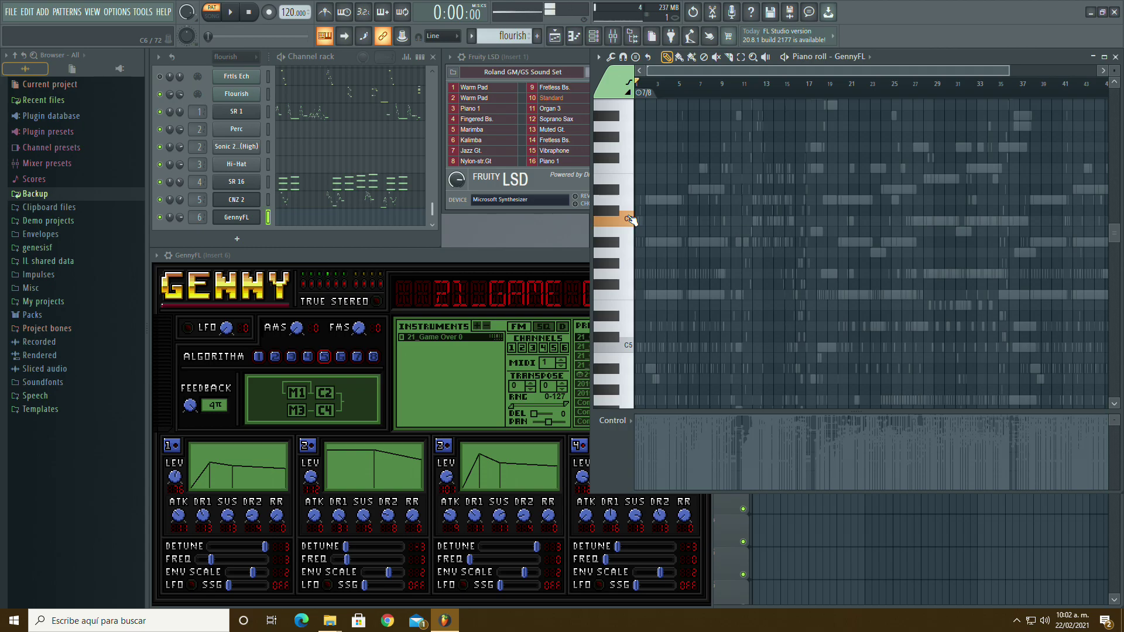
# Step: Audition the C5 and C6 keys on the Marimba and Kalimba channels and compare their pitch with the GennyFL channel
pyautogui.scroll(10, 364, 180)
pyautogui.click(296, 162)
pyautogui.click(629, 345)
pyautogui.click(631, 220)
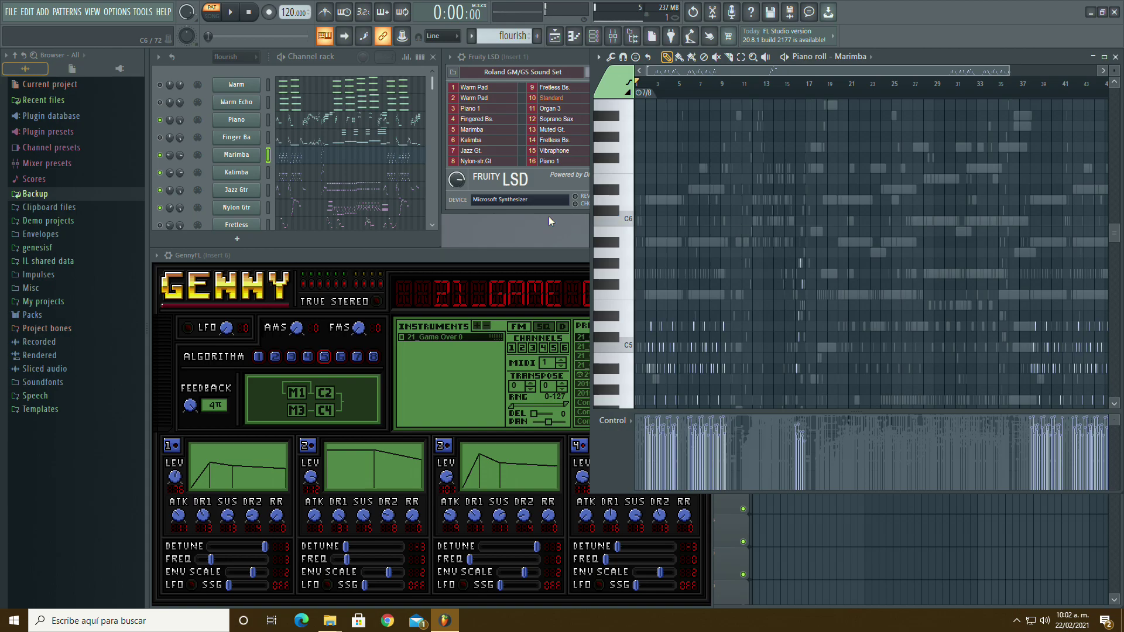
pyautogui.click(398, 174)
pyautogui.click(628, 222)
pyautogui.click(628, 221)
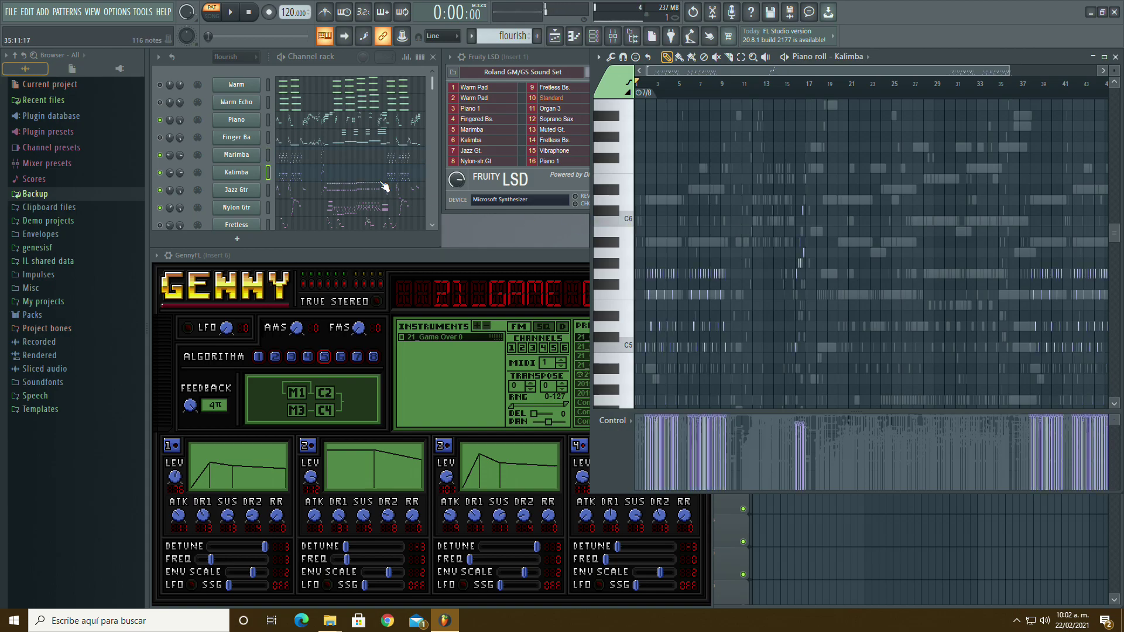
pyautogui.scroll(-10, 383, 186)
pyautogui.click(311, 216)
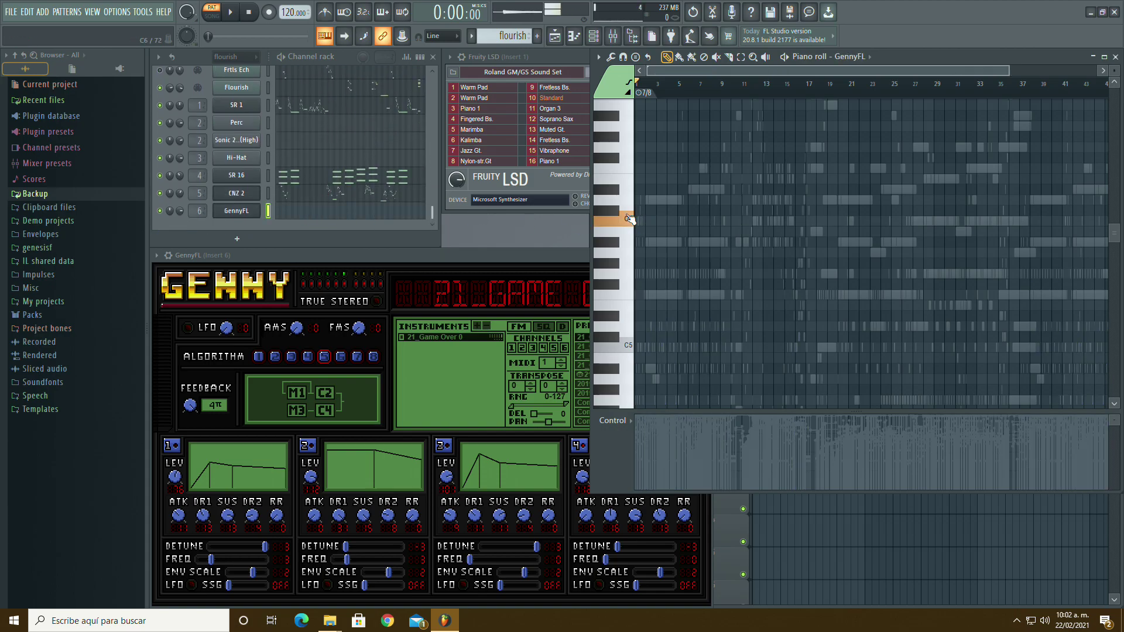
# Step: Rename the GennyFL channel as GO 0
pyautogui.rightClick(258, 210)
pyautogui.click(351, 239)
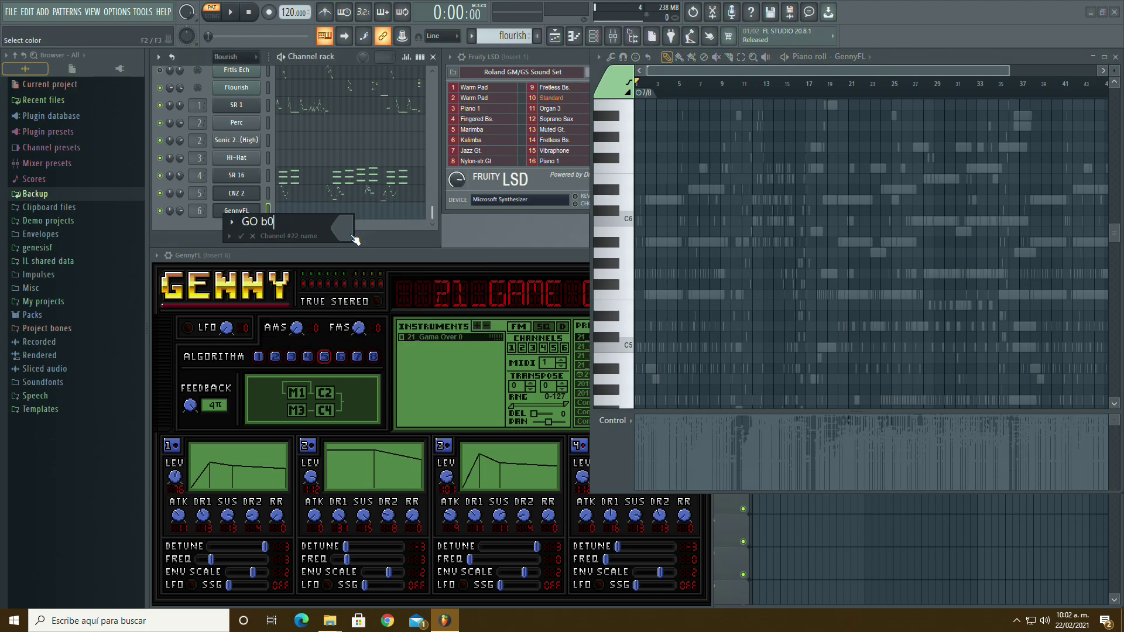
pyautogui.write('GO 0')
pyautogui.press('Return')
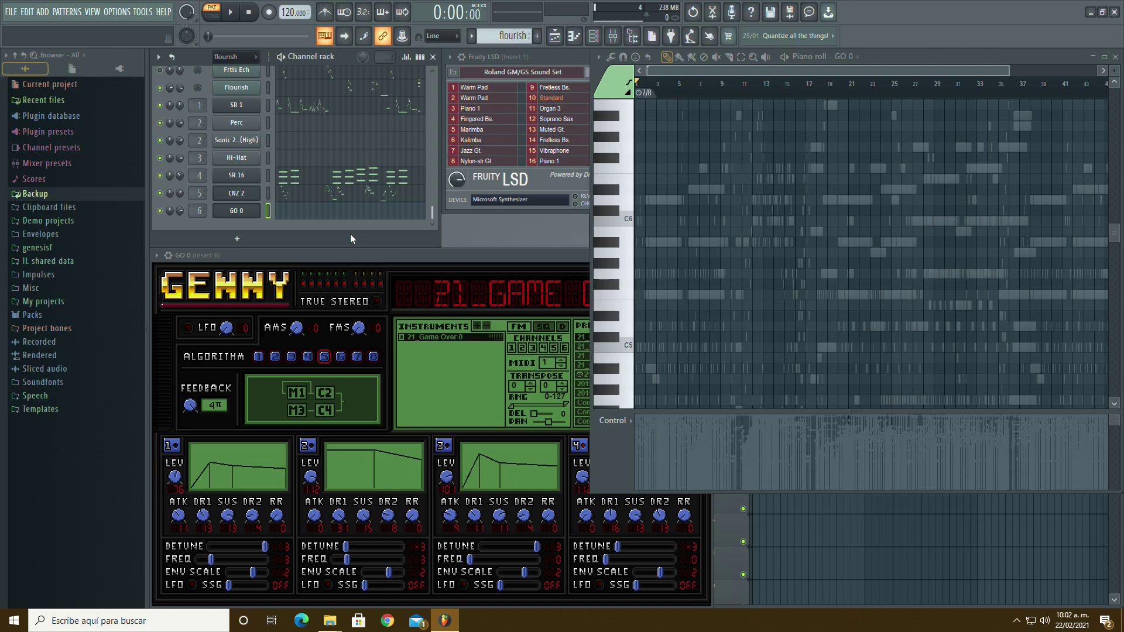
# Step: Copy all the Marimba channel's notes into the GO 0 channel and align them to start at bar 2 as in the original
pyautogui.scroll(3, 310, 192)
pyautogui.scroll(4, 311, 187)
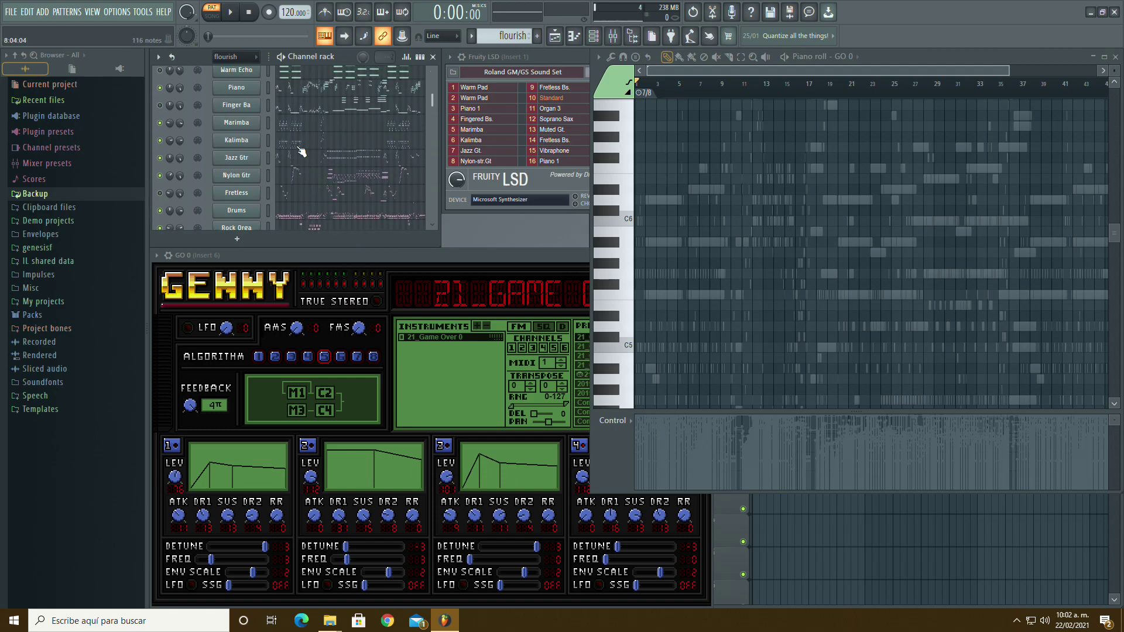
pyautogui.click(293, 131)
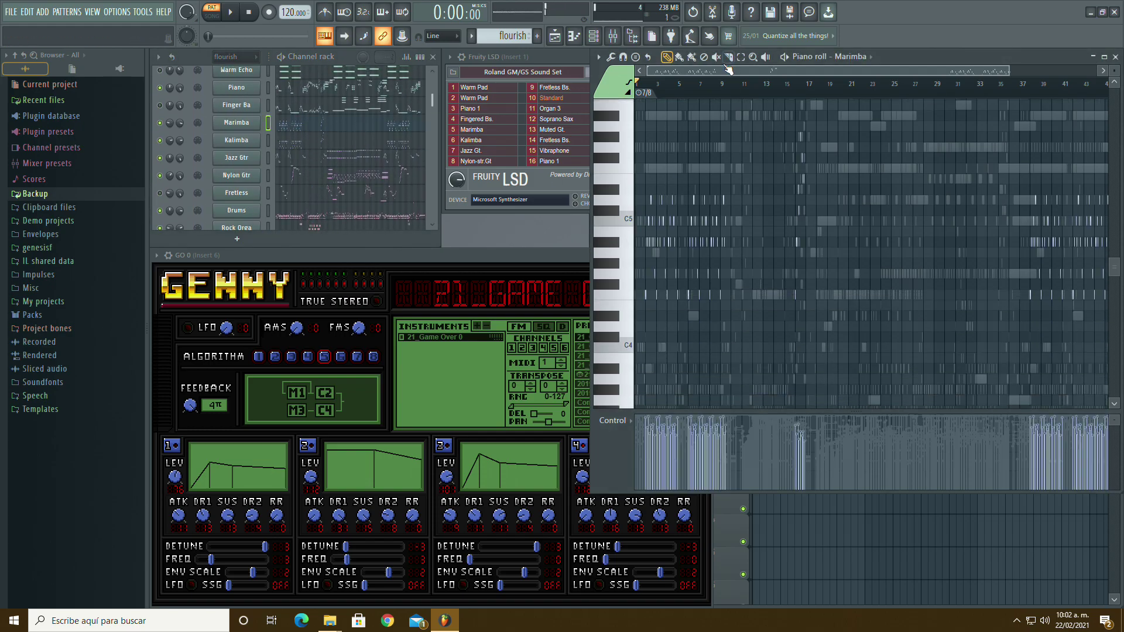
pyautogui.scroll(3, 635, 158)
pyautogui.scroll(-5, 952, 132)
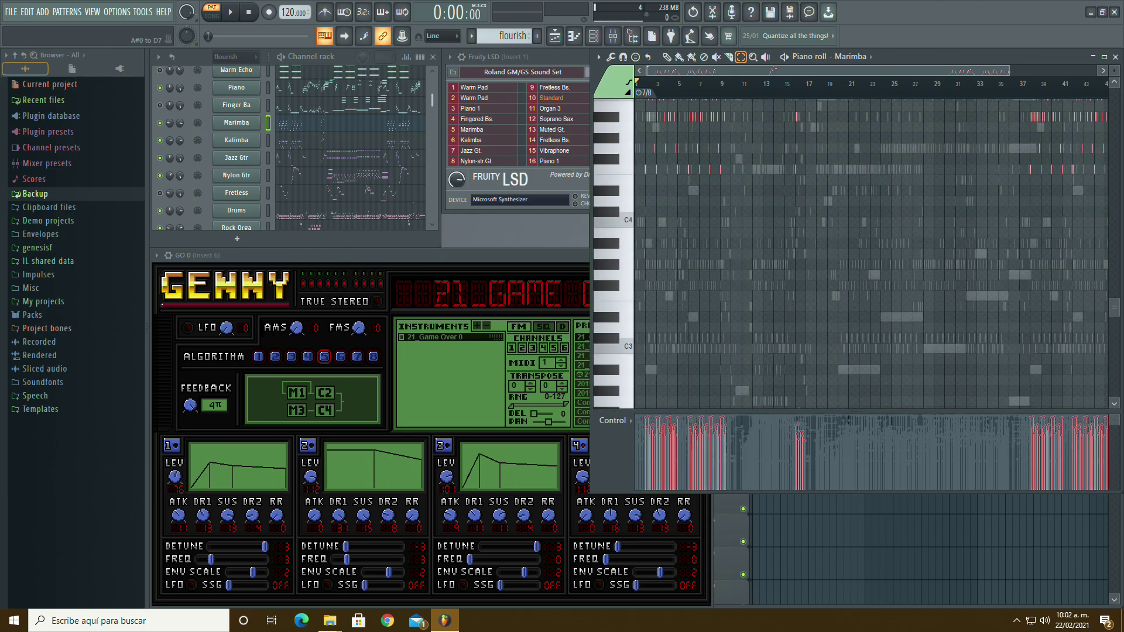
pyautogui.moveTo(1008, 67); pyautogui.dragTo(666, 74)
pyautogui.scroll(-5, 690, 108)
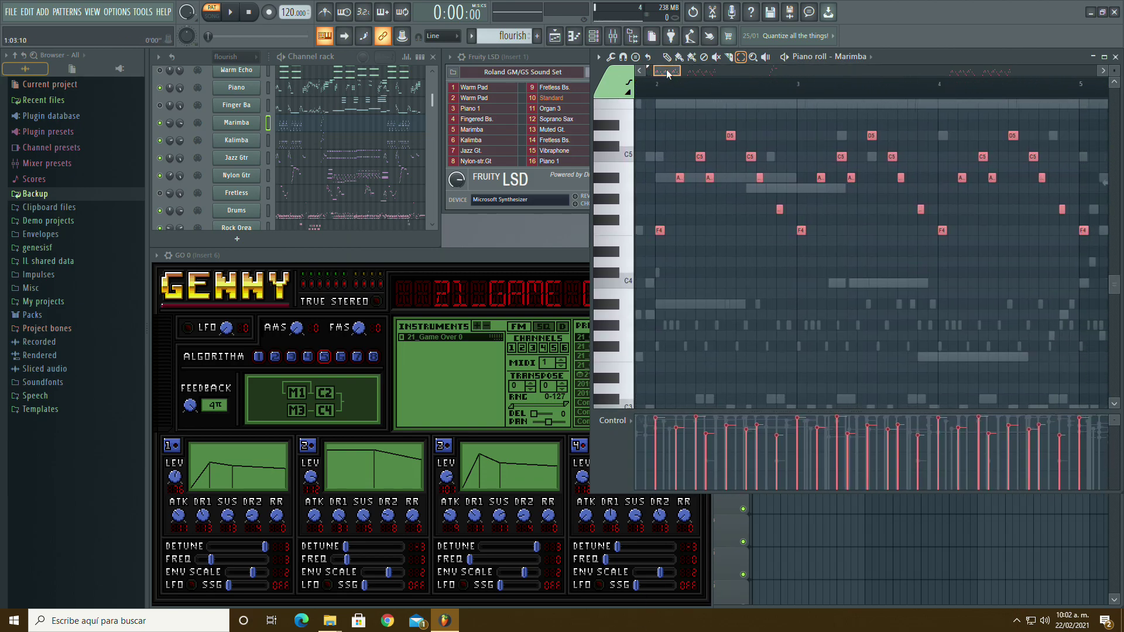
pyautogui.scroll(3, 735, 213)
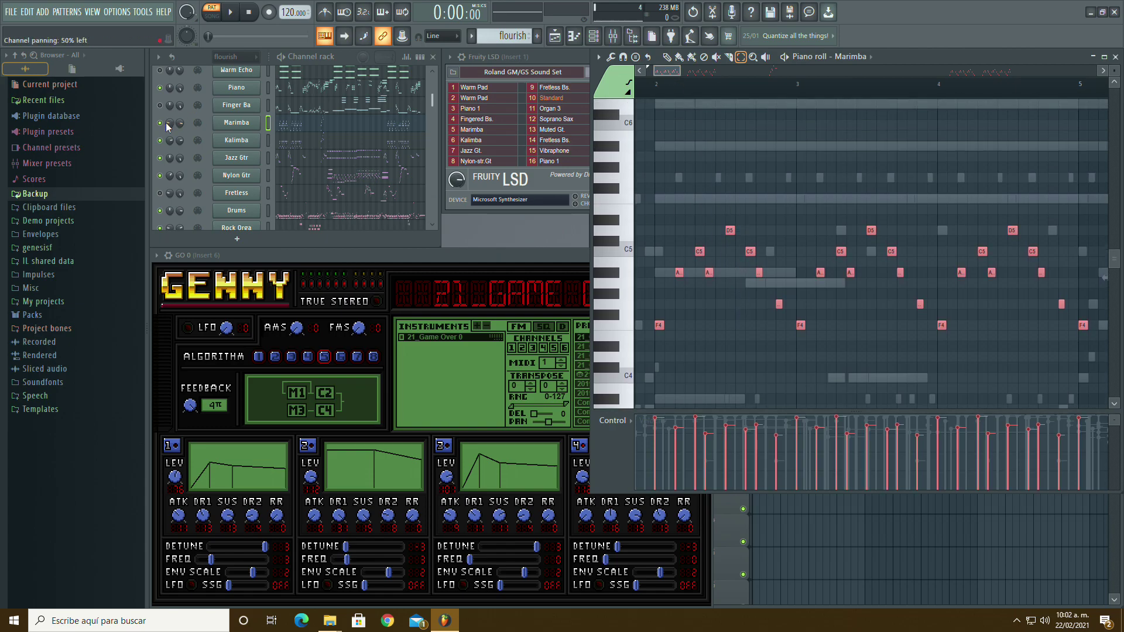
pyautogui.scroll(-6, 322, 153)
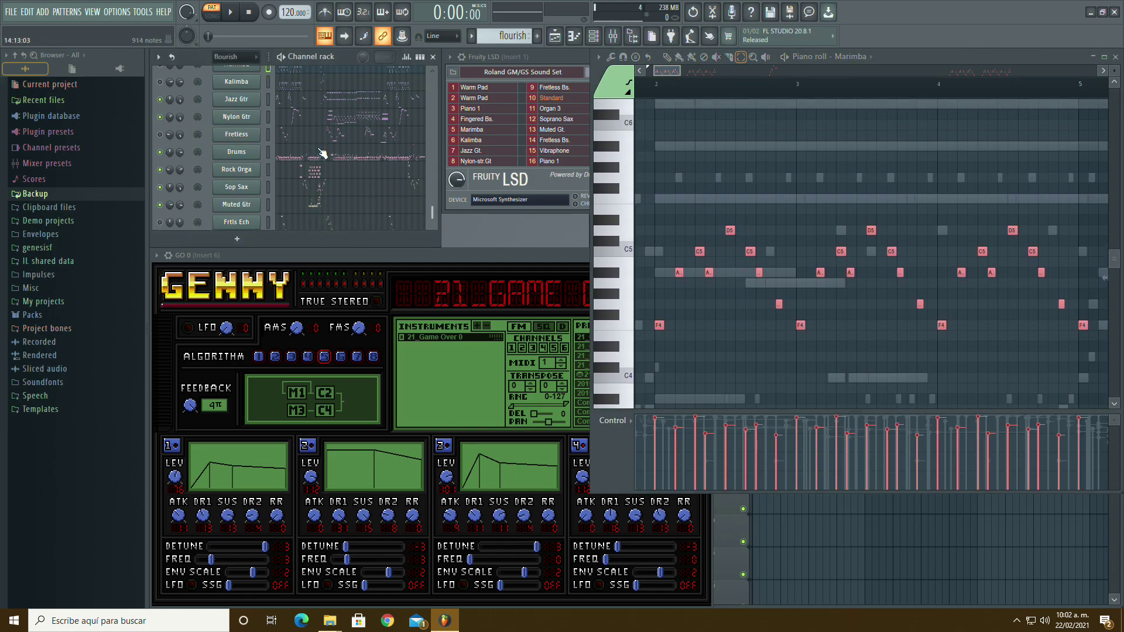
pyautogui.click(307, 211)
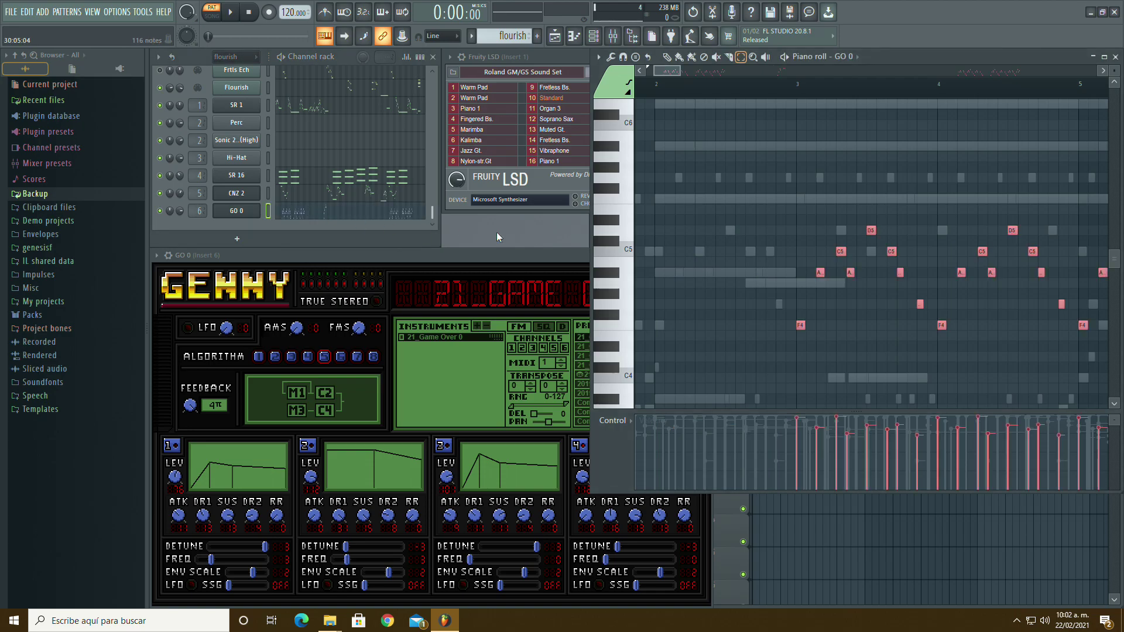
pyautogui.moveTo(800, 323); pyautogui.dragTo(660, 318)
# Step: Change the pasted GO 0 notes to the current green note color
pyautogui.click(598, 57)
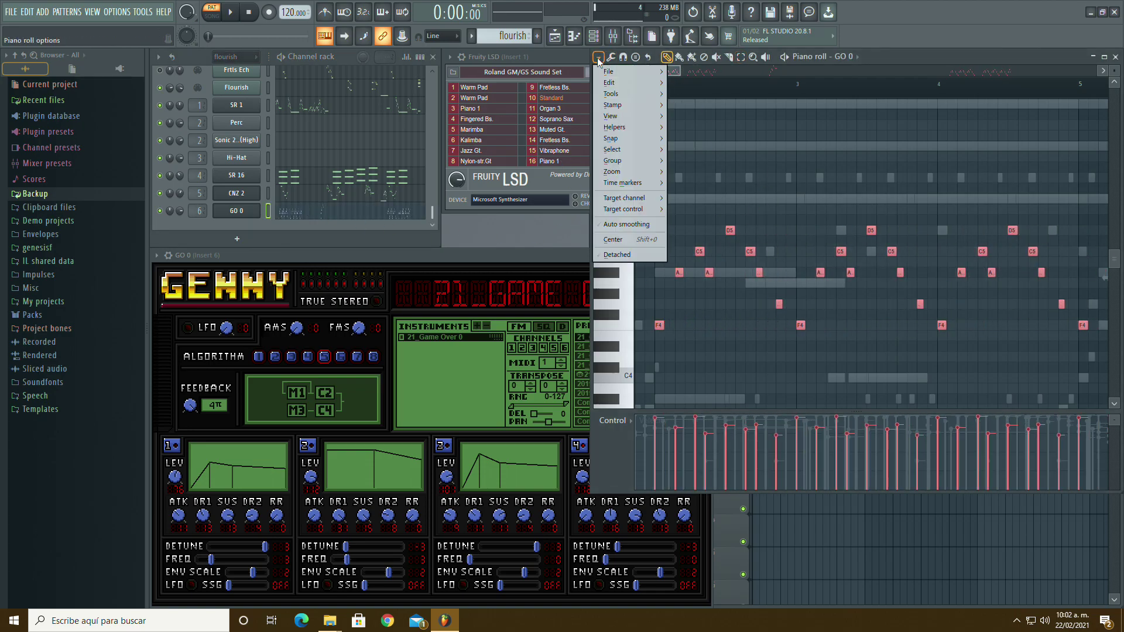
pyautogui.moveTo(628, 82)
pyautogui.click(719, 260)
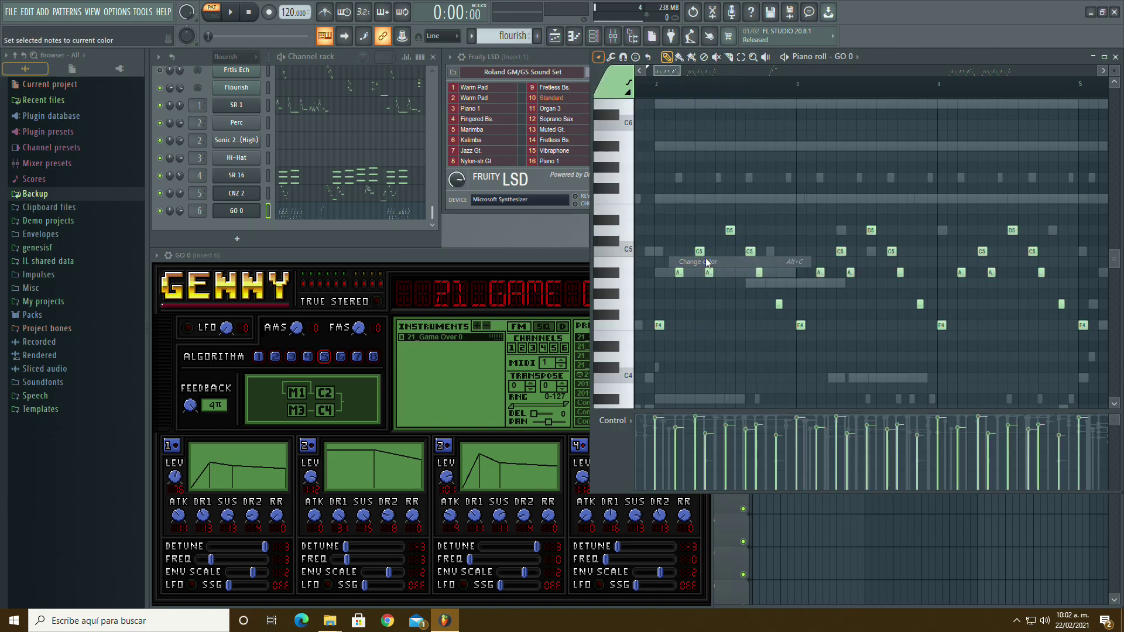
# Step: Check the Marimba's pitch against the copied part, and play the pattern while lowering the GO 0 channel's volume
pyautogui.scroll(5, 320, 153)
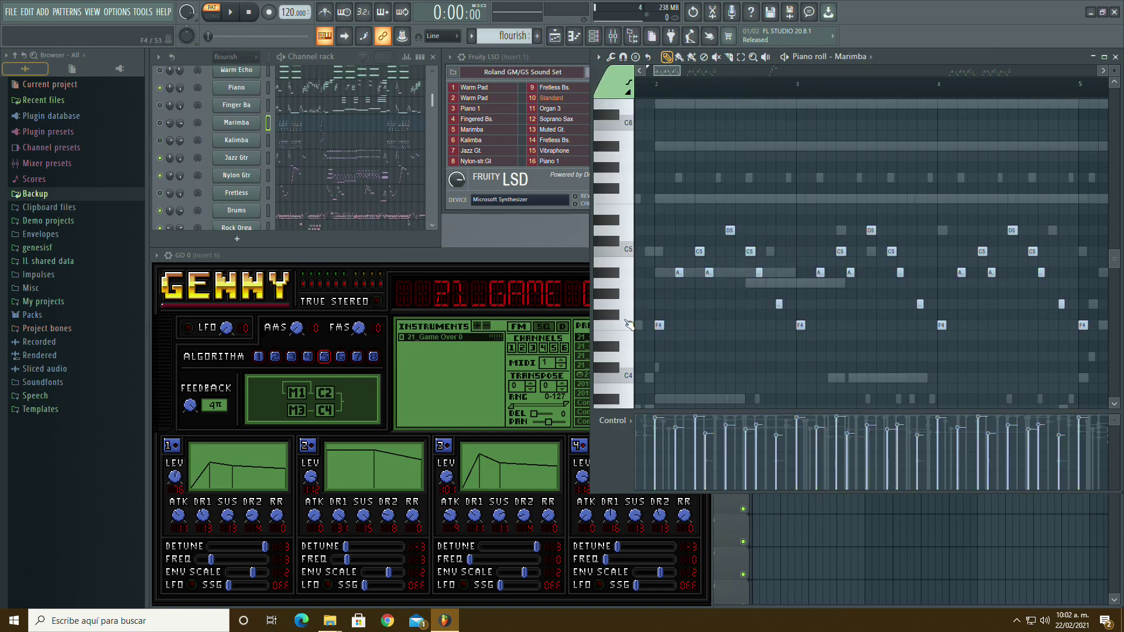
pyautogui.click(630, 249)
pyautogui.scroll(-6, 349, 198)
pyautogui.click(324, 214)
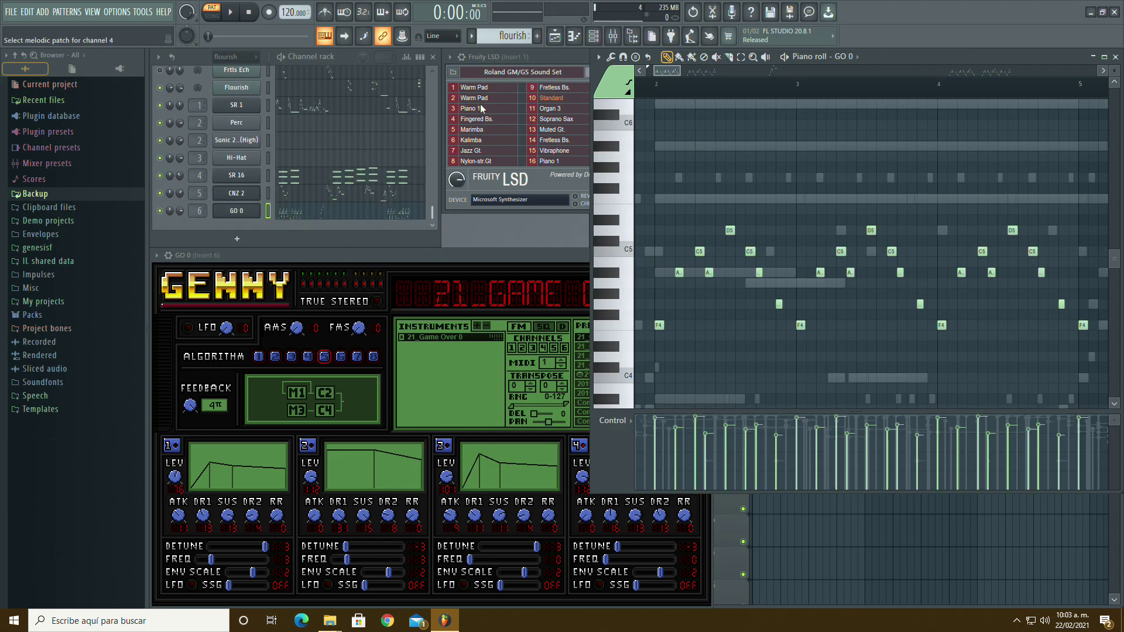
pyautogui.press('space')
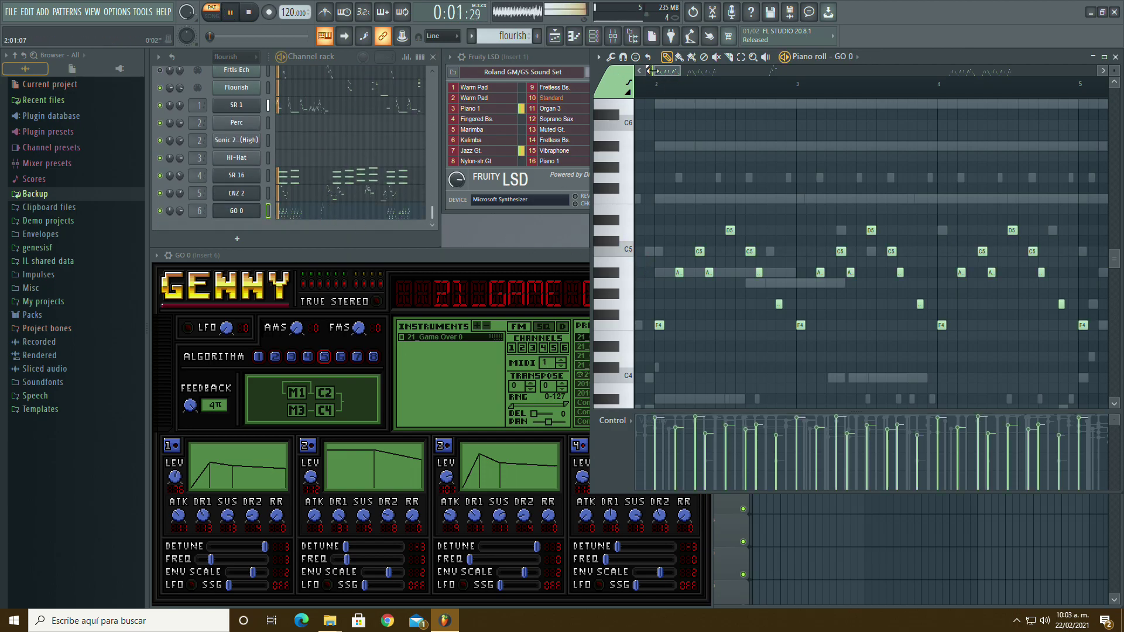
pyautogui.moveTo(653, 71); pyautogui.dragTo(644, 70)
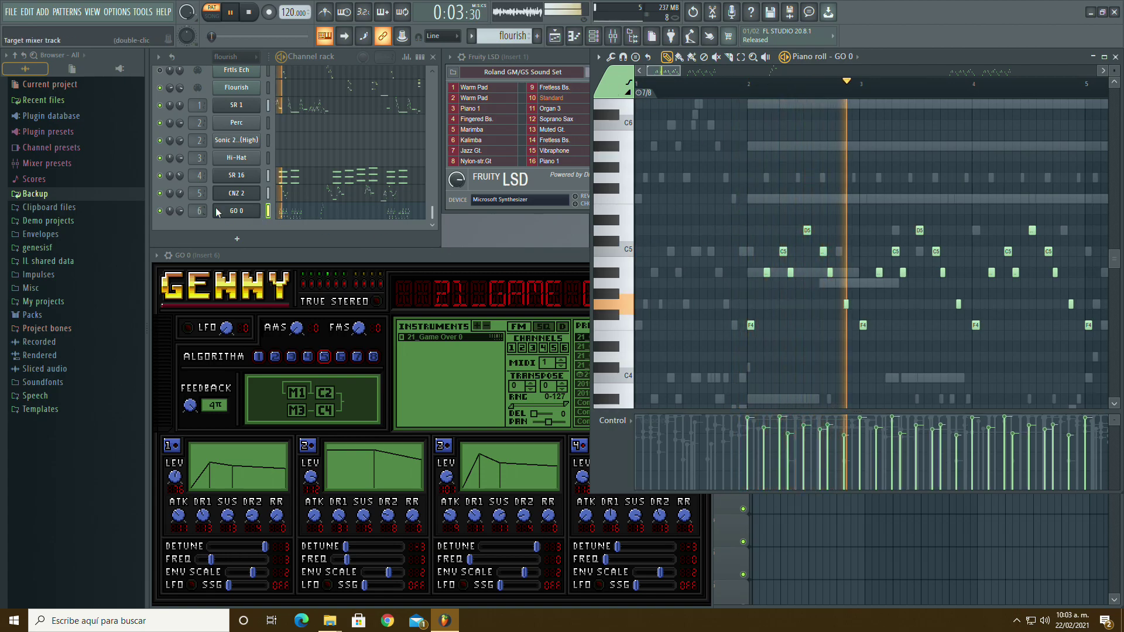
pyautogui.moveTo(184, 214); pyautogui.dragTo(184, 220)
# Step: Compare GO 0 with the original Marimba during playback, checking panning and alternating which one is muted, and stop the playback
pyautogui.scroll(5, 362, 128)
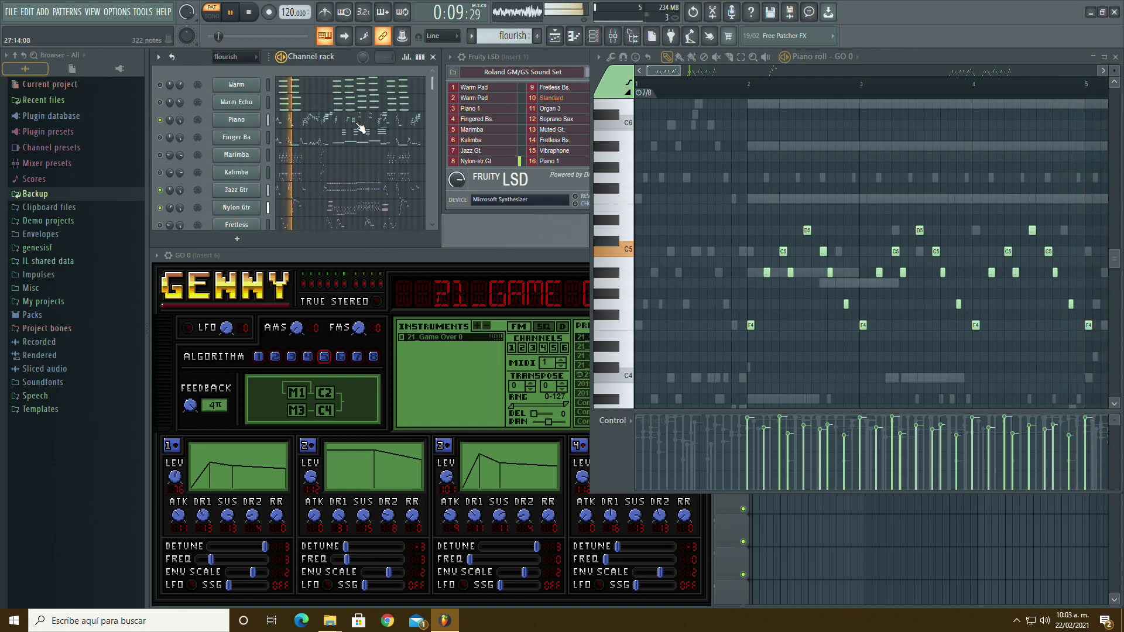
pyautogui.scroll(-5, 168, 155)
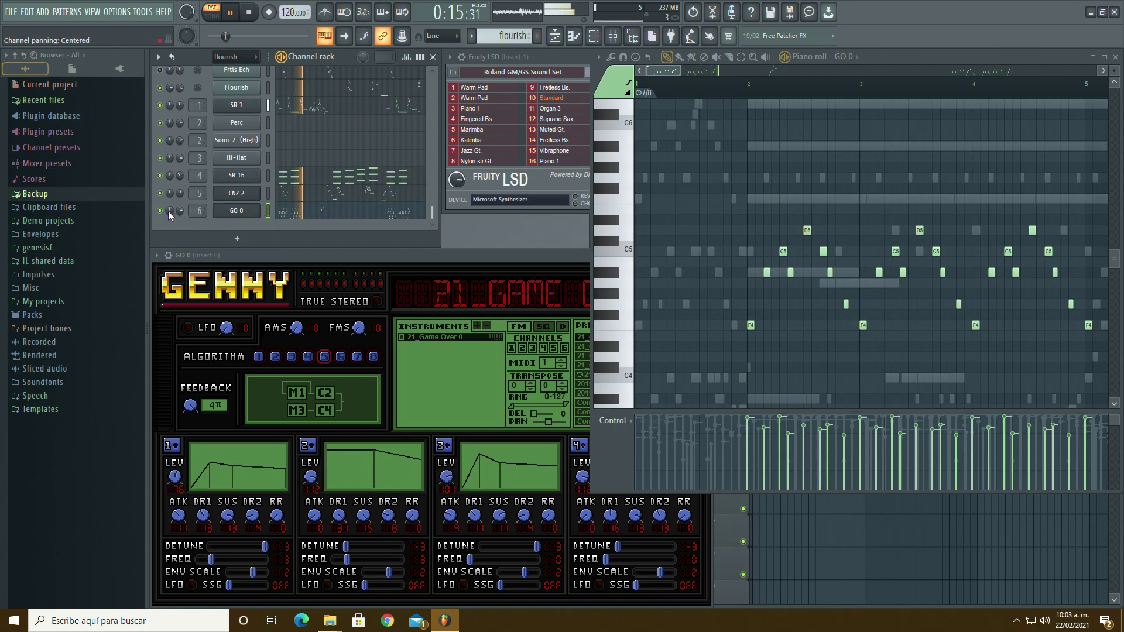
pyautogui.scroll(5, 180, 176)
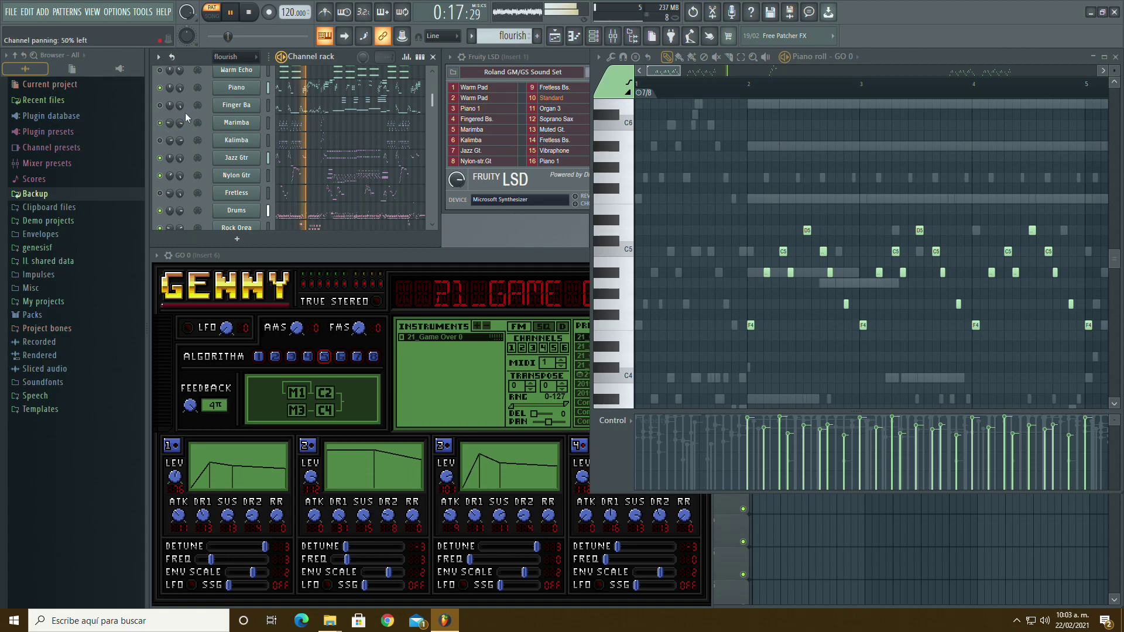
pyautogui.scroll(-5, 225, 211)
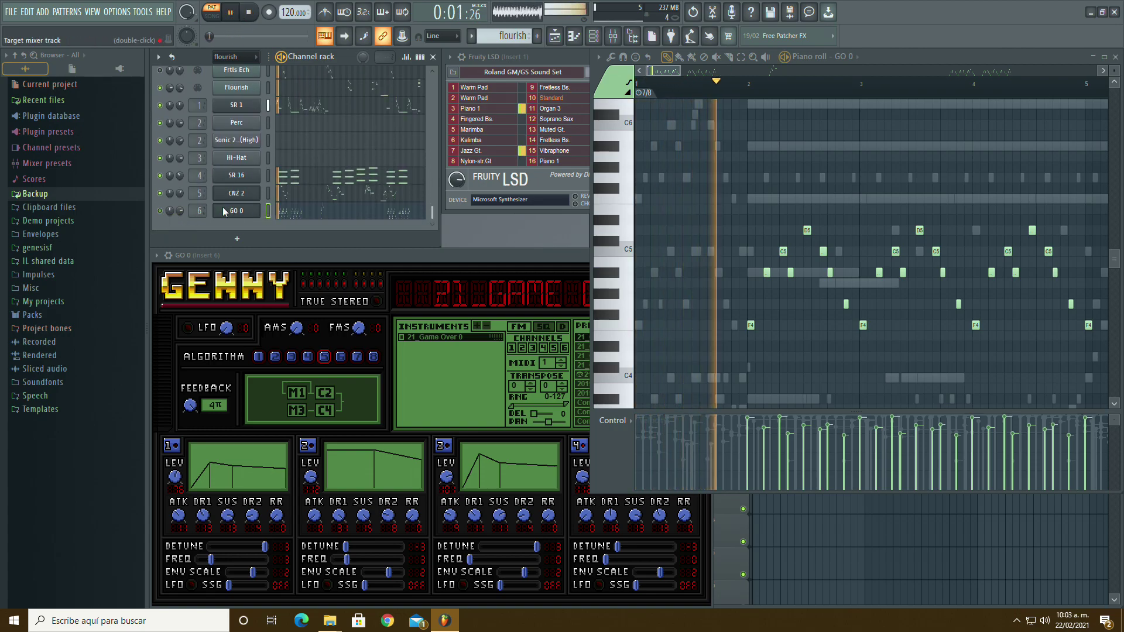
pyautogui.scroll(5, 224, 212)
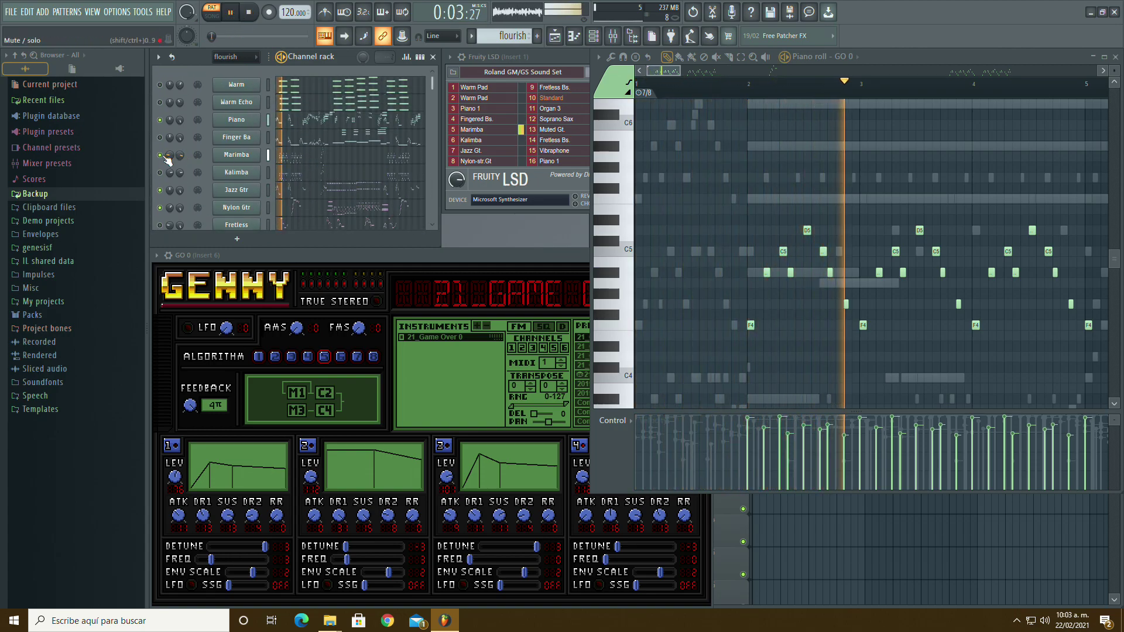
pyautogui.scroll(-5, 168, 159)
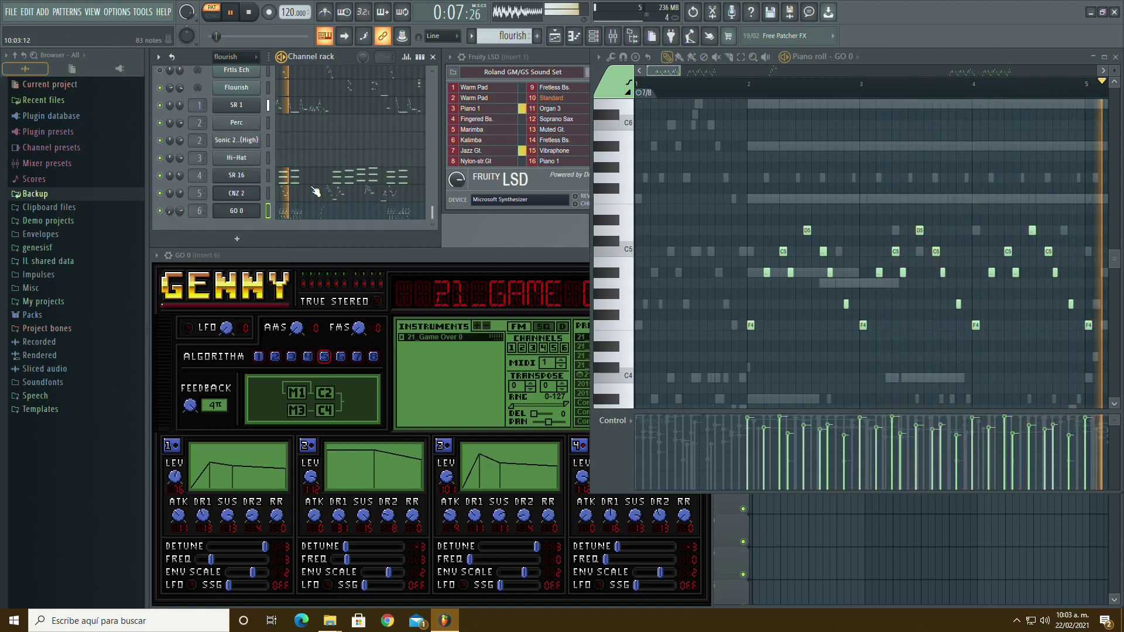
pyautogui.scroll(-4, 675, 71)
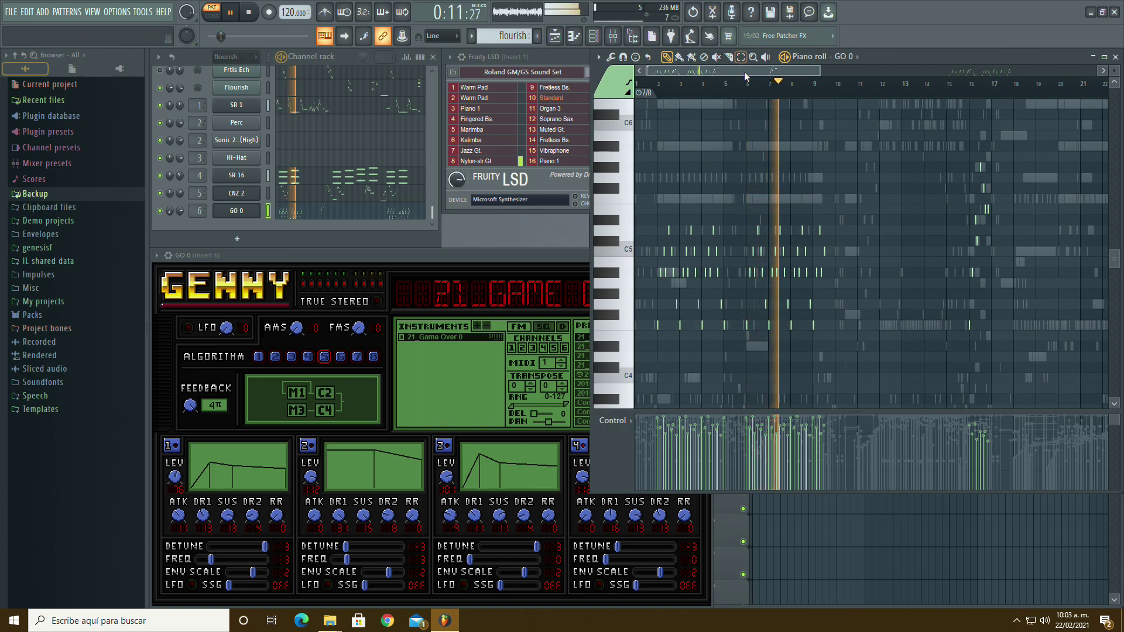
pyautogui.click(250, 13)
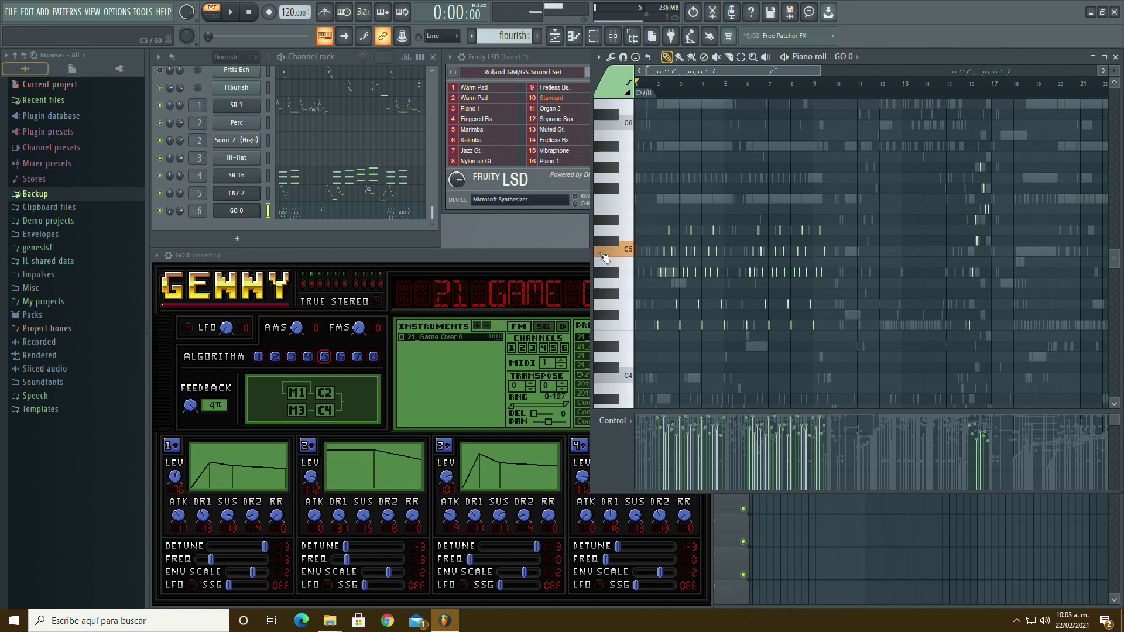
# Step: Play the pattern again and set the GO 0 channel's volume to 70%
pyautogui.press('space')
pyautogui.moveTo(817, 65); pyautogui.dragTo(677, 76)
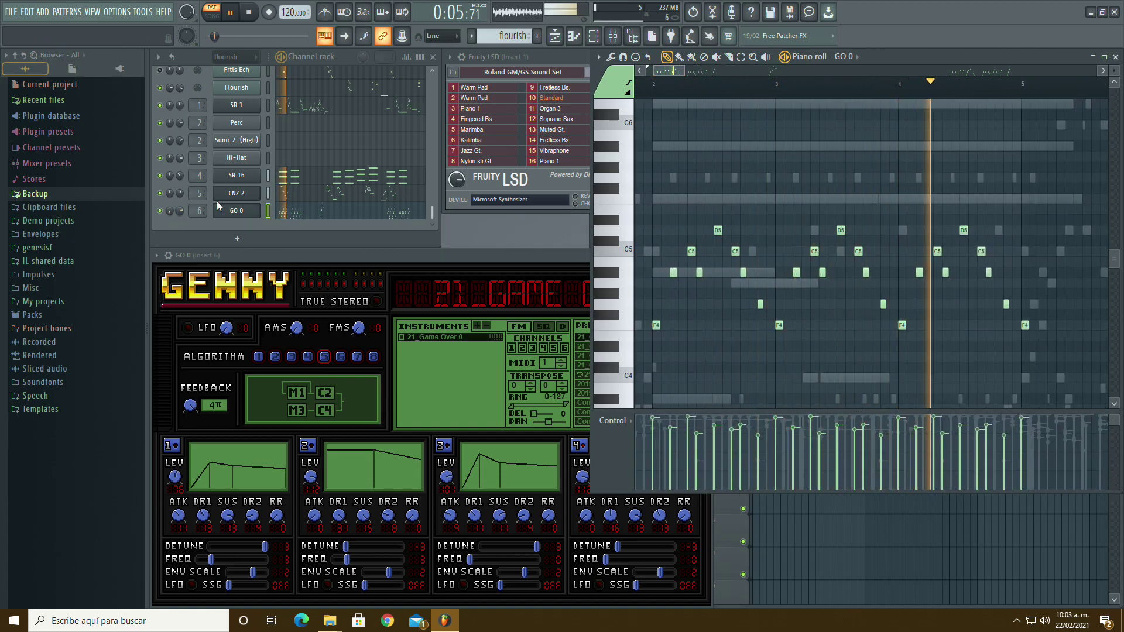
pyautogui.moveTo(180, 211); pyautogui.dragTo(180, 216)
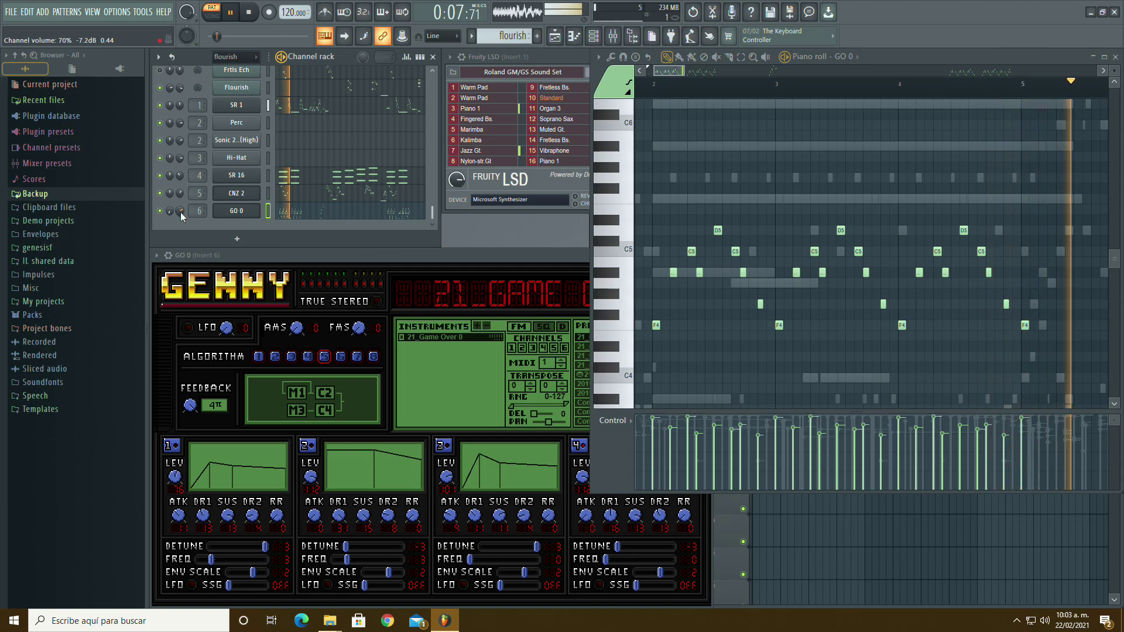
pyautogui.scroll(5, 311, 175)
pyautogui.scroll(-5, 310, 171)
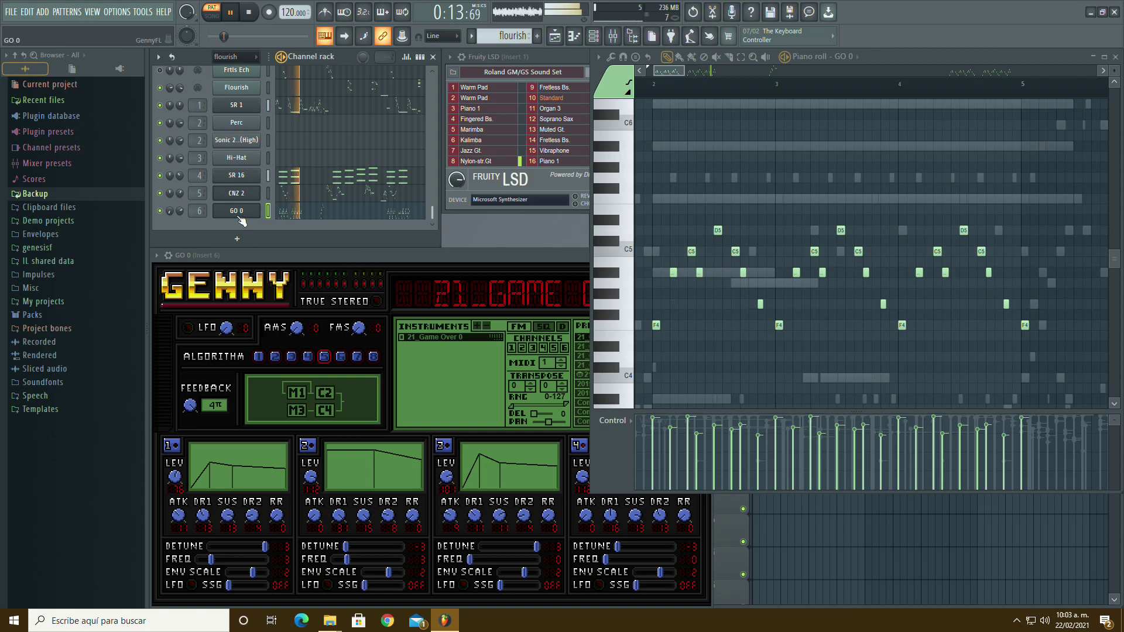
# Step: Clone the GO 0 channel and place the clone's Genny window over the original one
pyautogui.rightClick(237, 213)
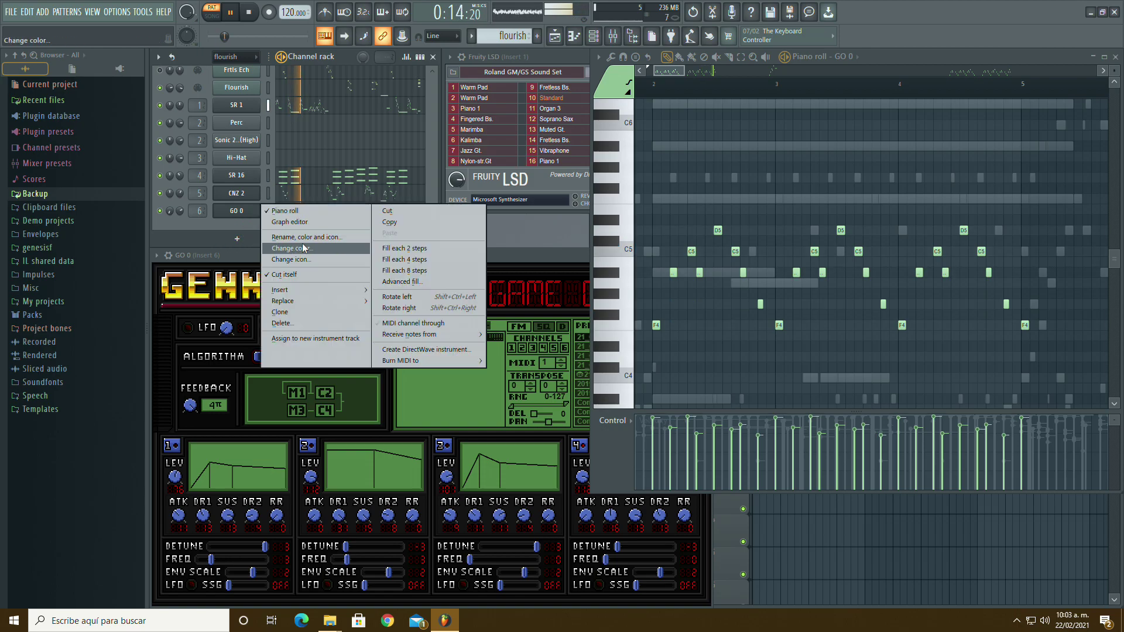
pyautogui.click(305, 312)
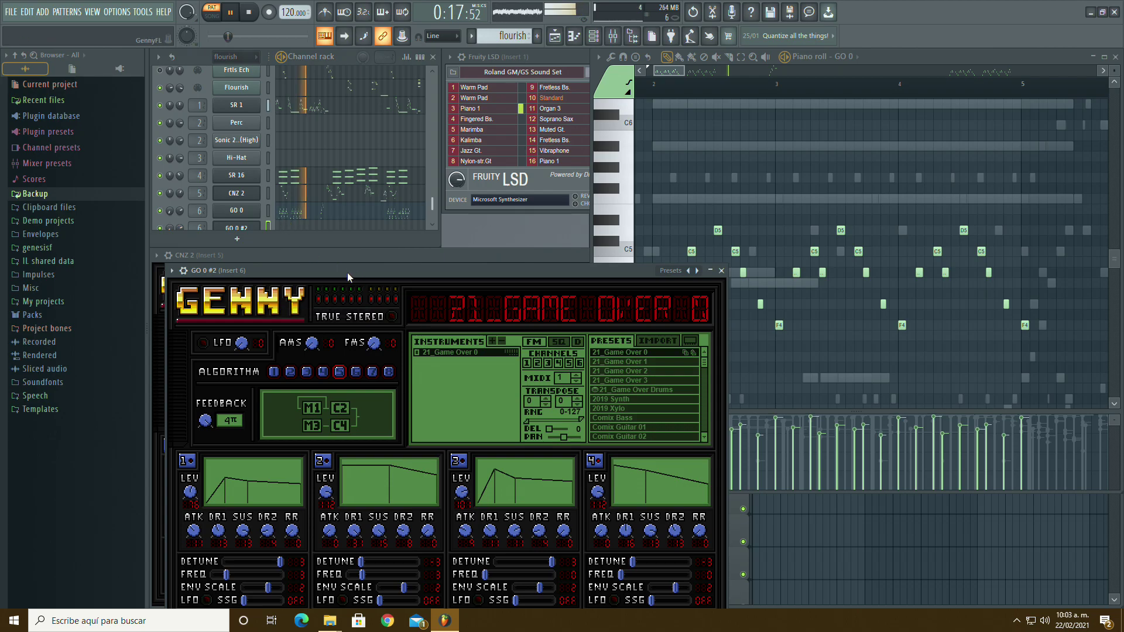
pyautogui.moveTo(347, 276); pyautogui.dragTo(326, 258)
pyautogui.scroll(-1, 237, 194)
# Step: Rename the cloned channel as GO 0 and set its panning to 25% right
pyautogui.rightClick(236, 211)
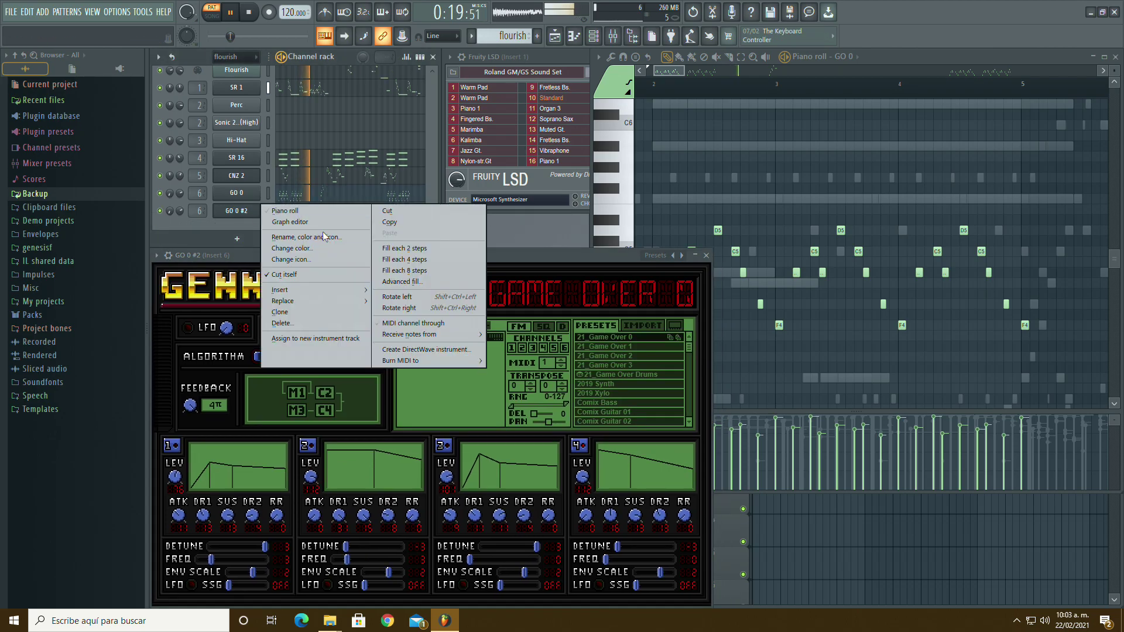
pyautogui.click(324, 237)
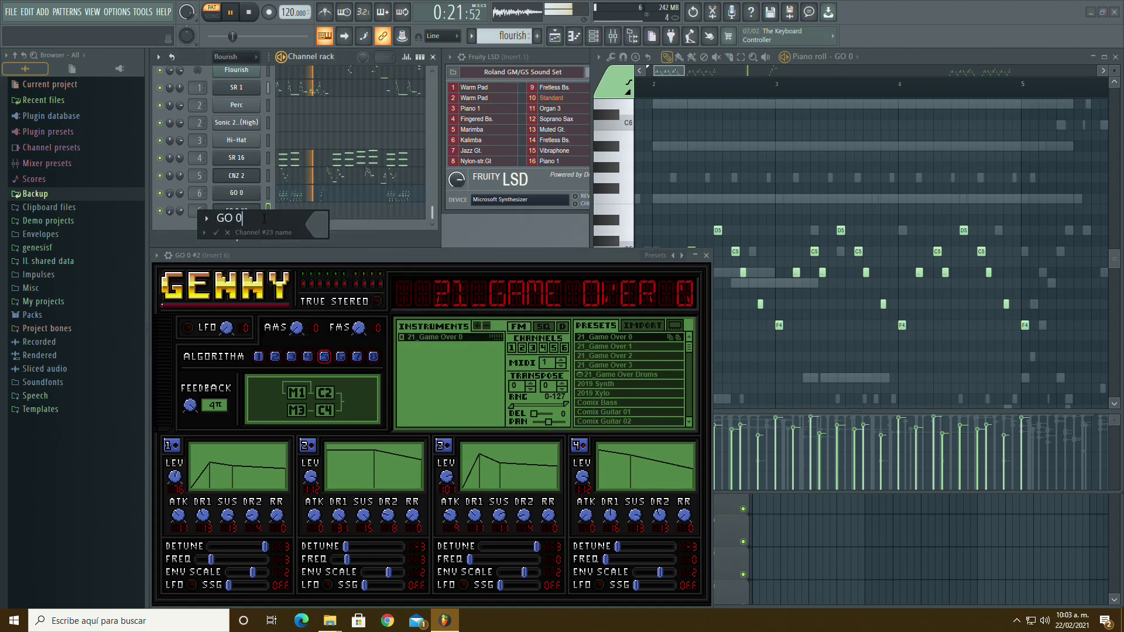
pyautogui.press('Return')
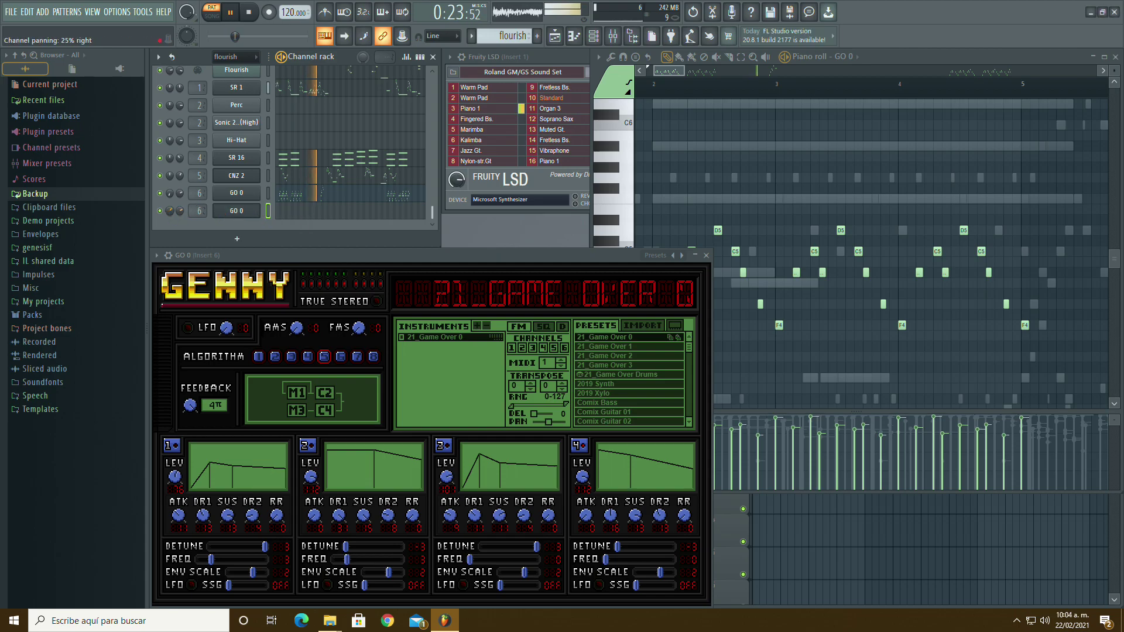
pyautogui.scroll(5, 300, 224)
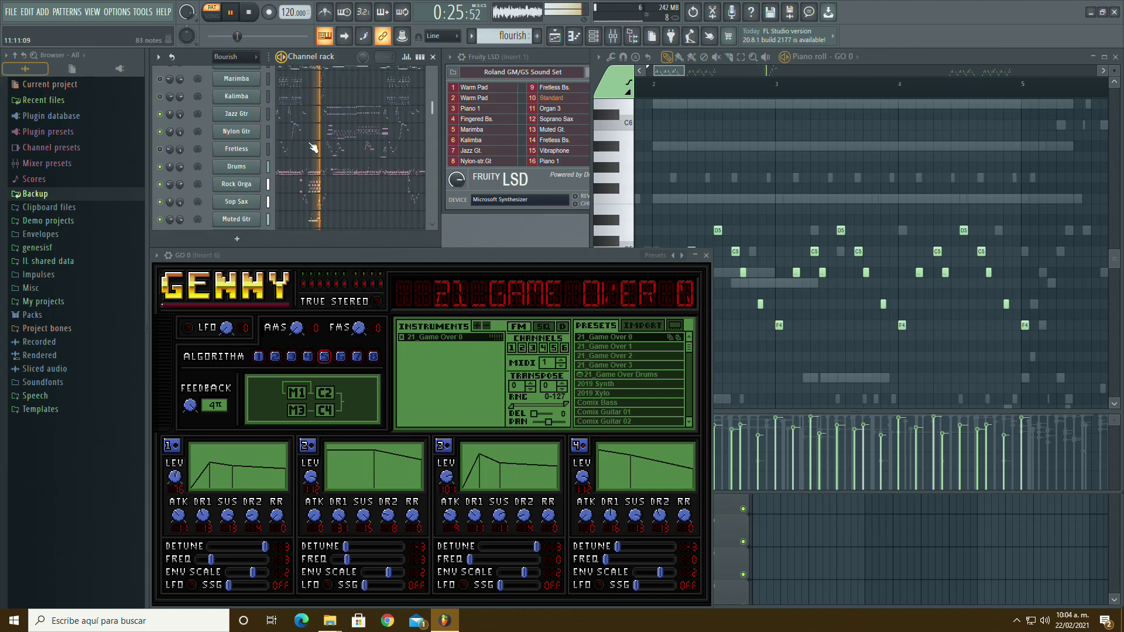
# Step: Stop the playback and copy all the notes of the Kalimba channel from its piano roll
pyautogui.click(250, 12)
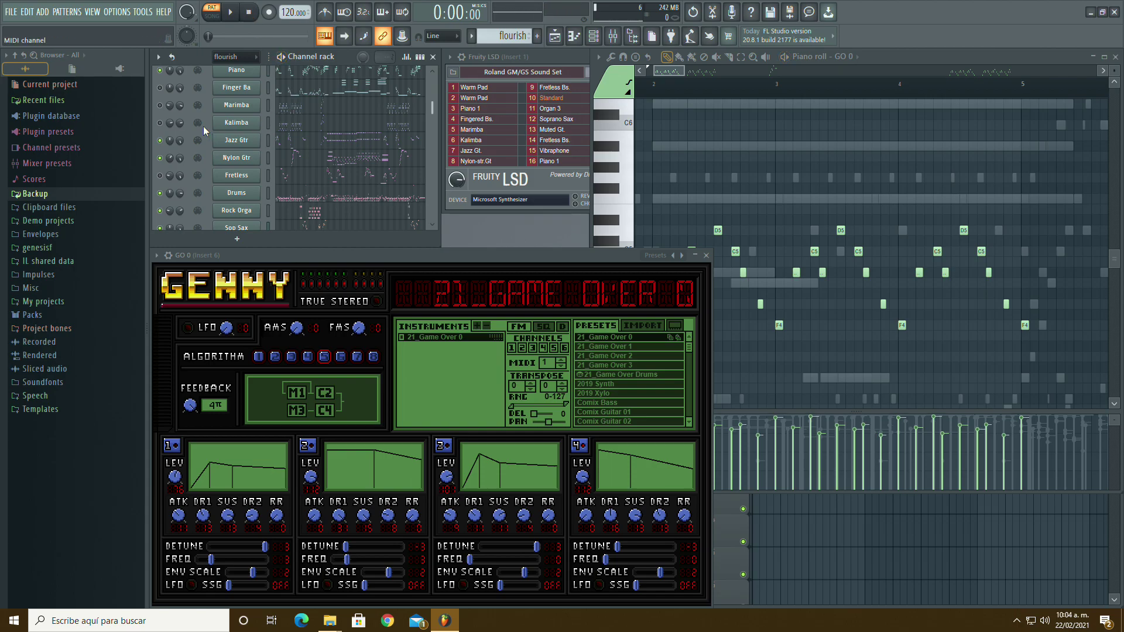
pyautogui.click(294, 121)
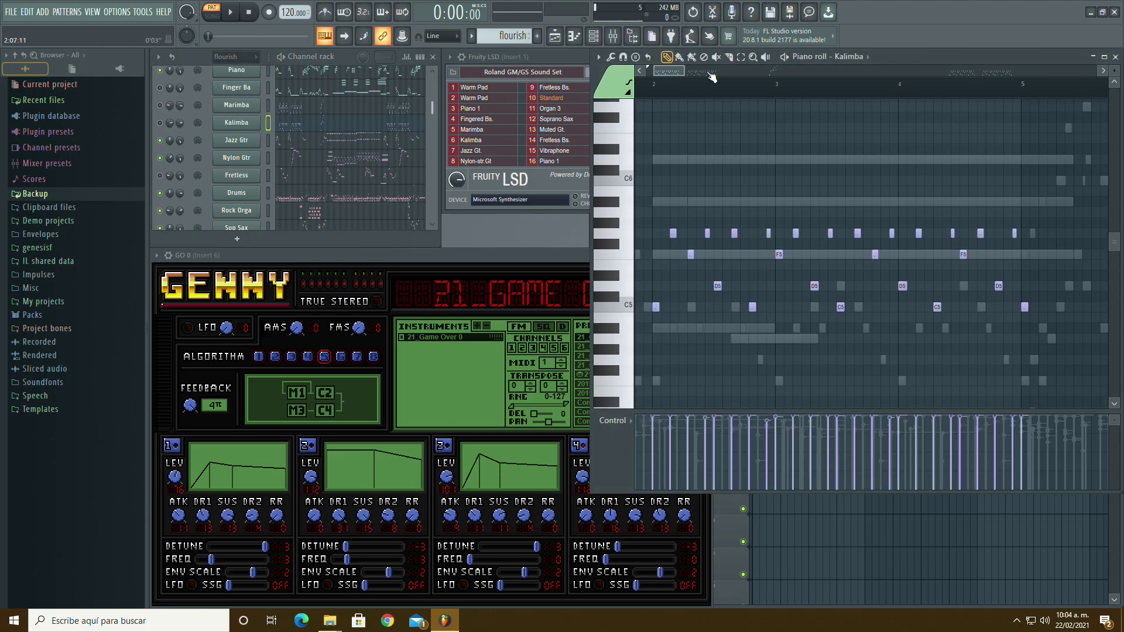
pyautogui.scroll(-4, 691, 117)
pyautogui.moveTo(683, 71)
pyautogui.mouseDown()
pyautogui.moveTo(789, 72)
pyautogui.moveTo(704, 70)
pyautogui.mouseUp()
pyautogui.scroll(4, 672, 142)
pyautogui.scroll(-9, 673, 142)
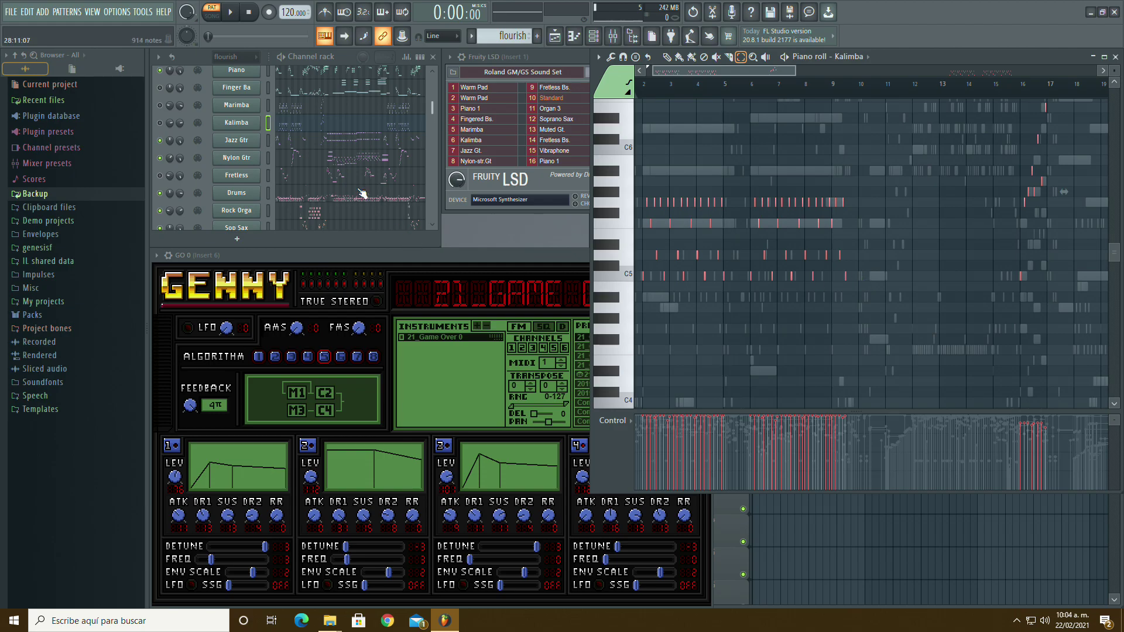
# Step: Paste the Kalimba notes into the cloned GO 0 channel and shift them earlier to line up with the original notes
pyautogui.scroll(-10, 351, 196)
pyautogui.click(314, 217)
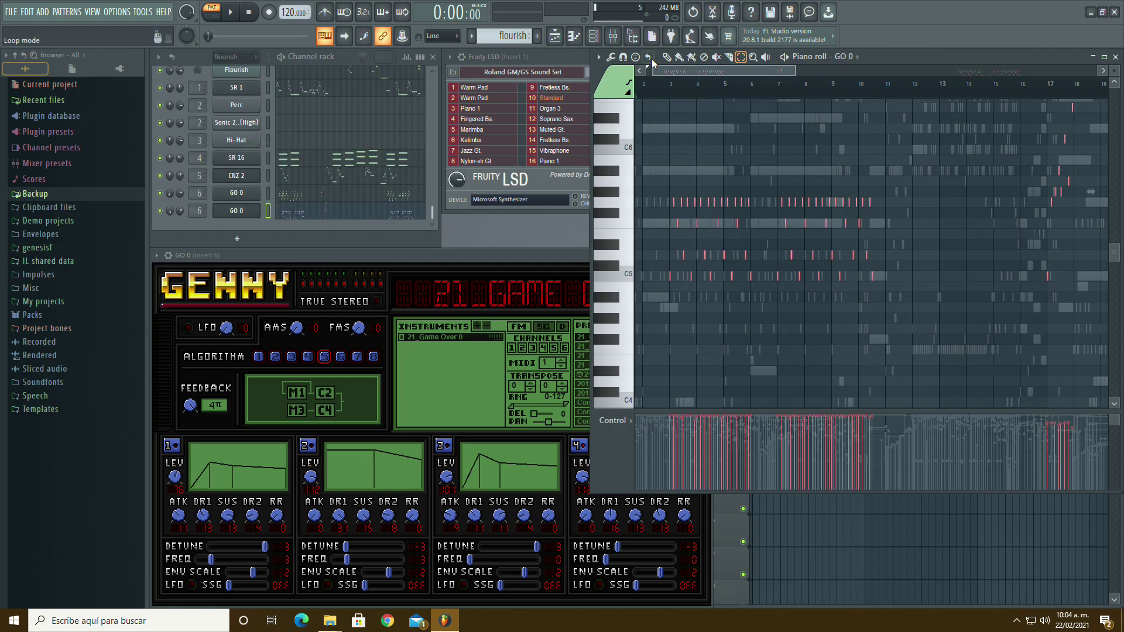
pyautogui.moveTo(791, 68); pyautogui.dragTo(684, 72)
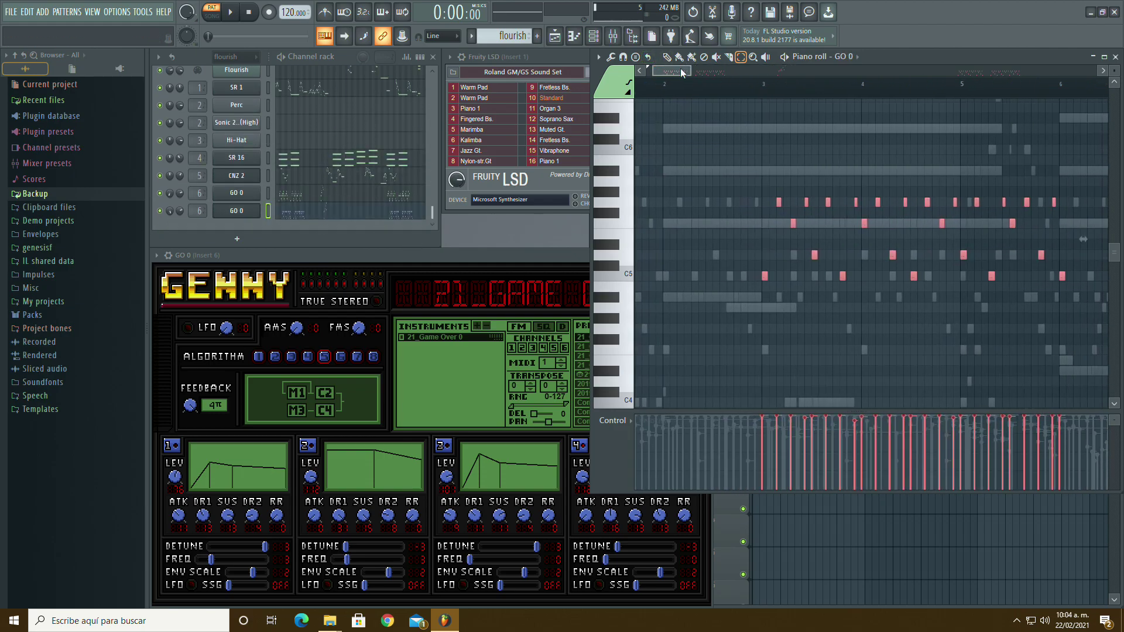
pyautogui.moveTo(764, 273); pyautogui.dragTo(666, 275)
# Step: Change the color of the pasted notes in the cloned GO 0 channel
pyautogui.click(598, 57)
pyautogui.moveTo(614, 86)
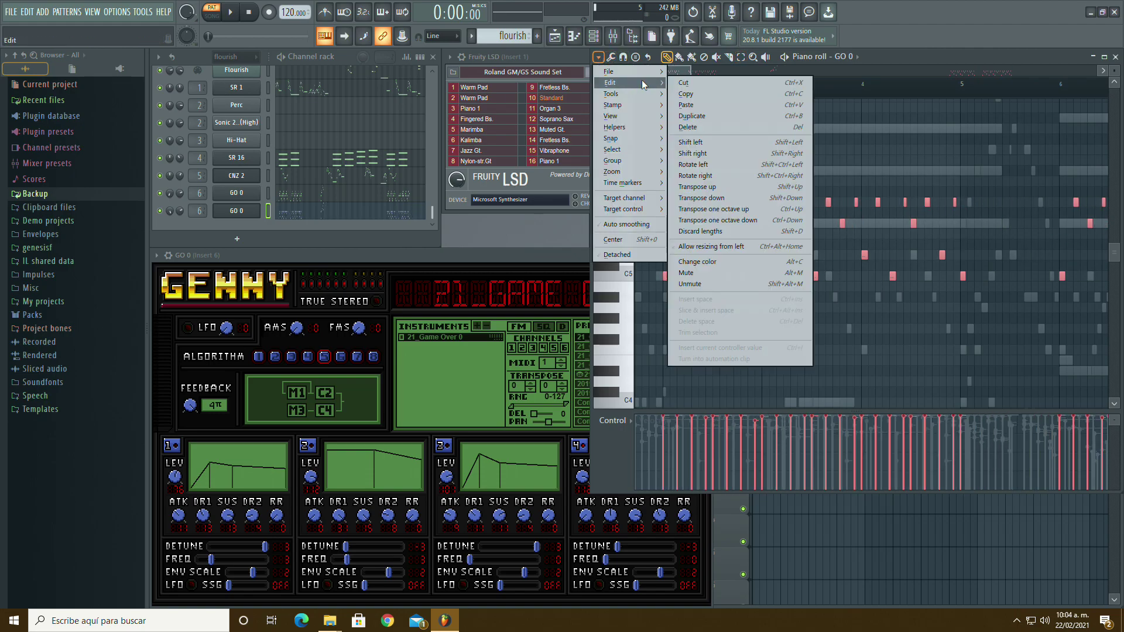
pyautogui.click(703, 262)
# Step: Play the pattern, compare the channel volumes of GO 0 and Kalimba, and stop
pyautogui.press('space')
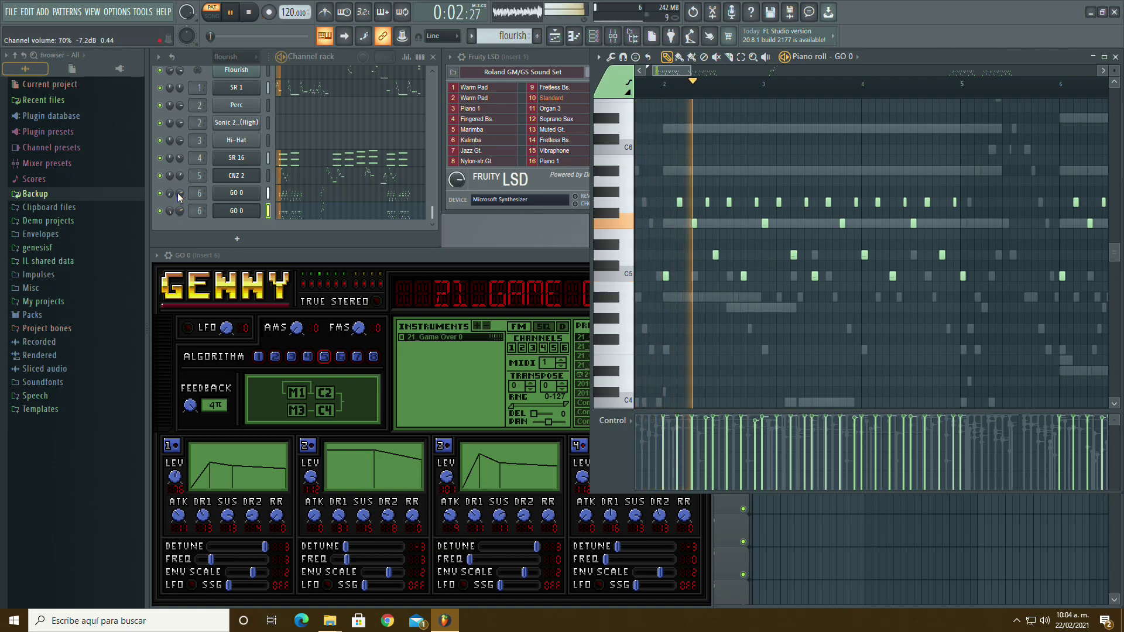
pyautogui.scroll(2, 355, 166)
pyautogui.scroll(4, 355, 165)
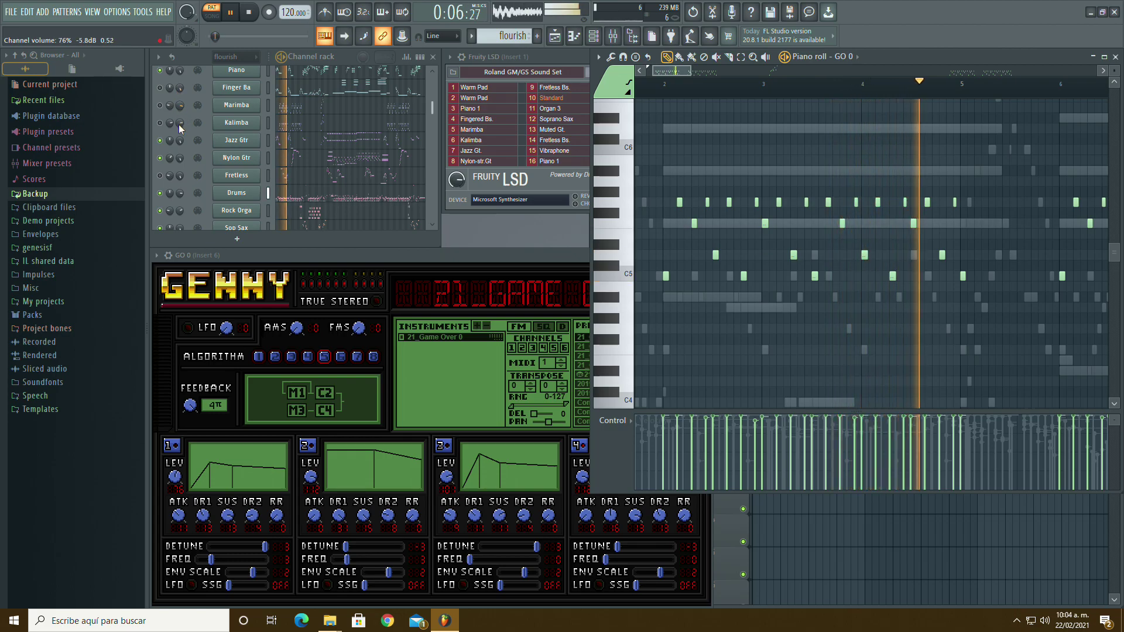
pyautogui.press('space')
# Step: Play the pattern with the Kalimba notes displayed, check the cloned GO 0 channel's Genny instrument, and stop the playback
pyautogui.click(310, 139)
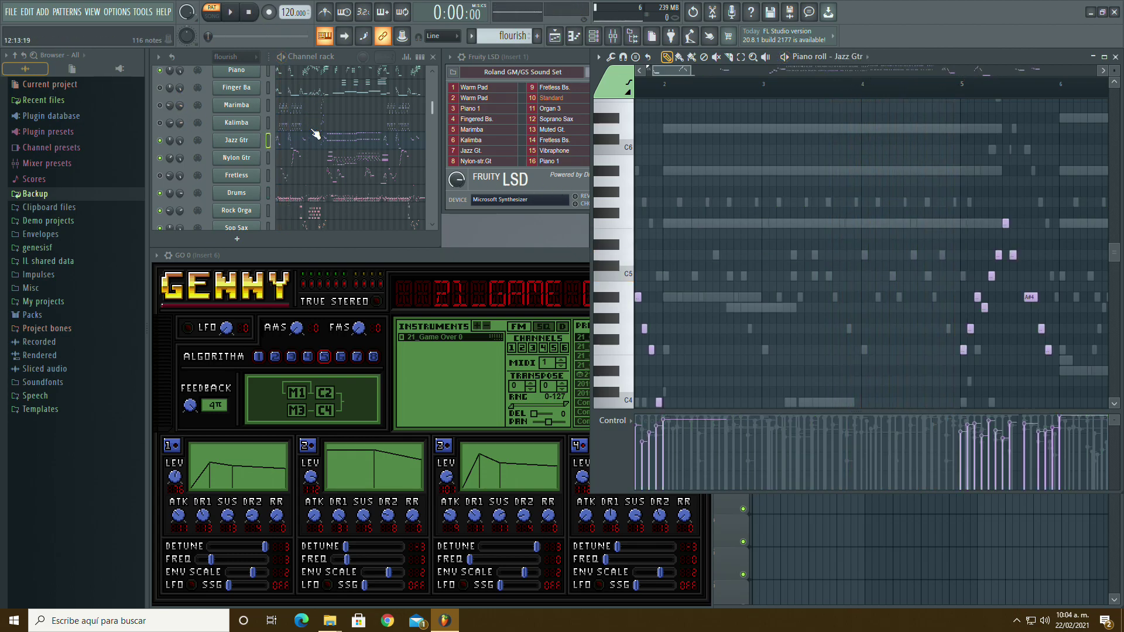
pyautogui.click(315, 124)
pyautogui.scroll(1, 625, 234)
pyautogui.press('space')
pyautogui.scroll(-5, 262, 224)
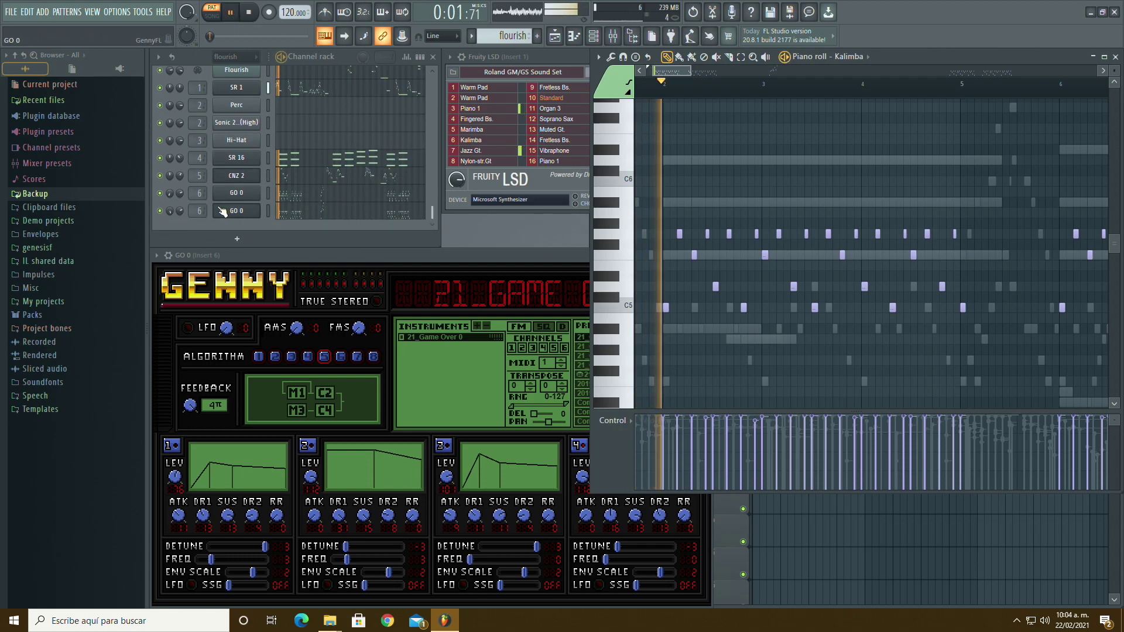
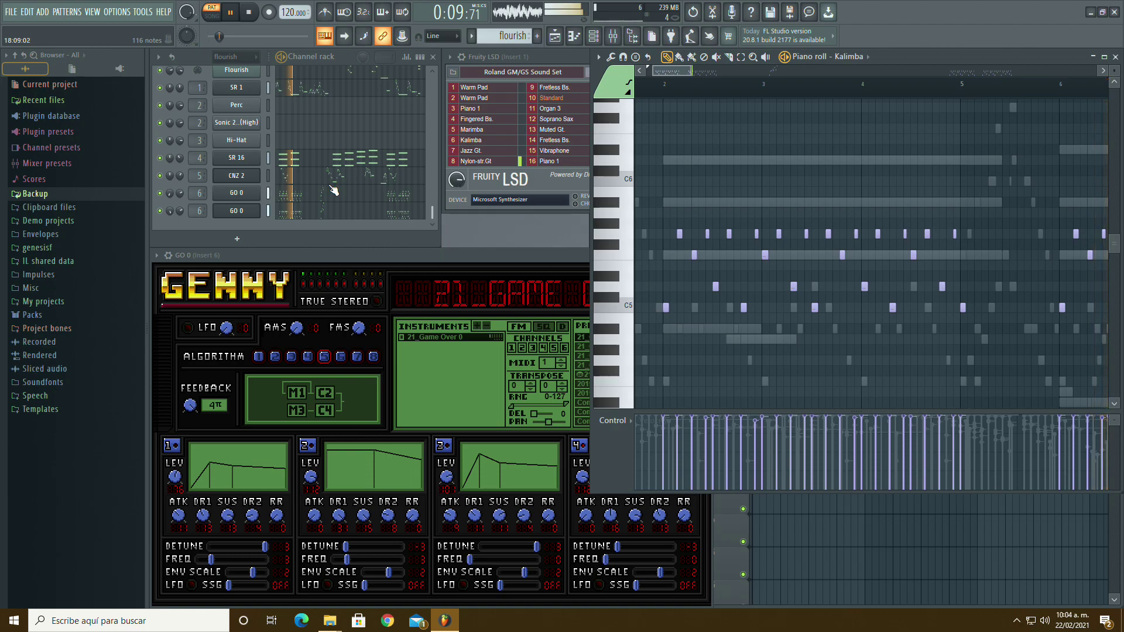
pyautogui.click(248, 209)
pyautogui.click(243, 212)
pyautogui.scroll(5, 338, 177)
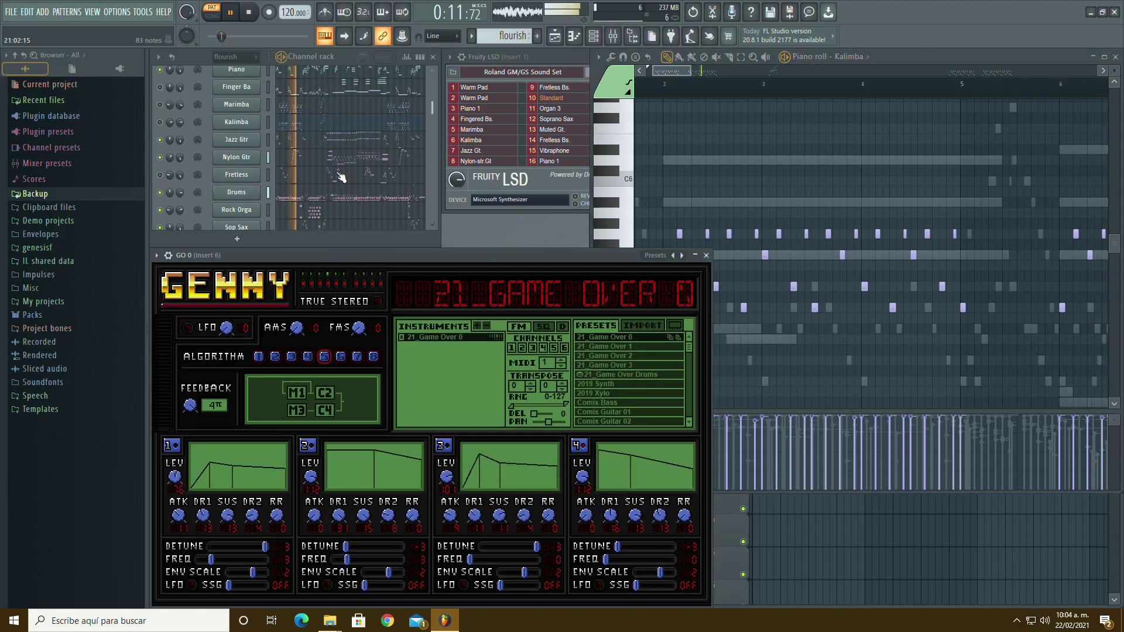
pyautogui.click(249, 17)
# Step: Add a new GennyFL channel below the second GO 0 channel and route it to mixer insert 7
pyautogui.scroll(-5, 239, 176)
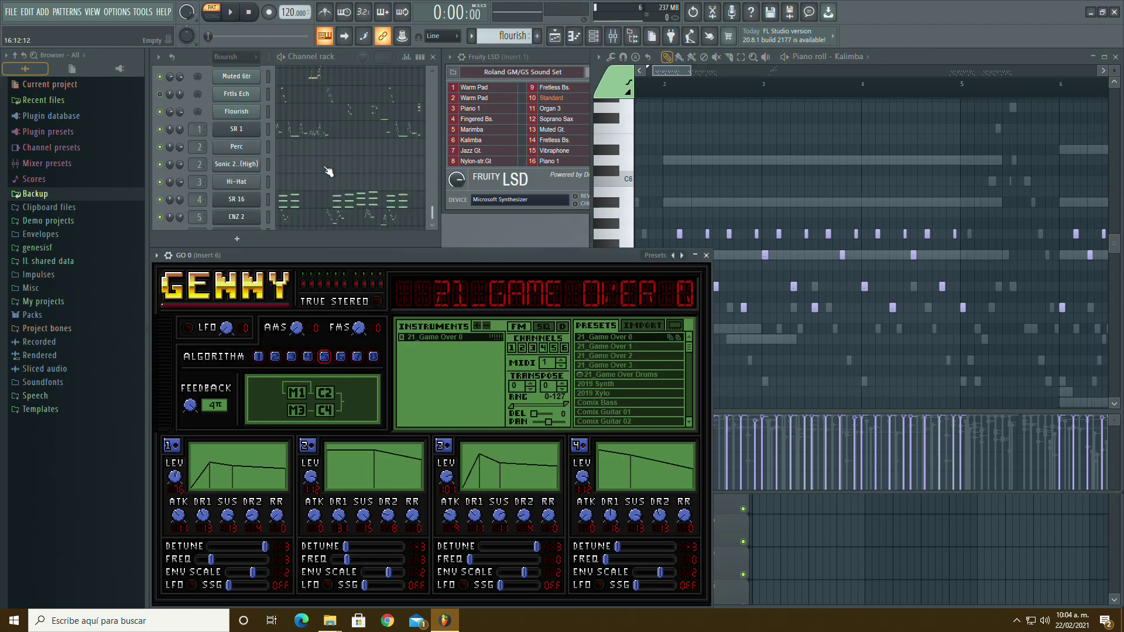
pyautogui.click(237, 239)
pyautogui.click(303, 134)
pyautogui.moveTo(329, 183); pyautogui.dragTo(245, 253)
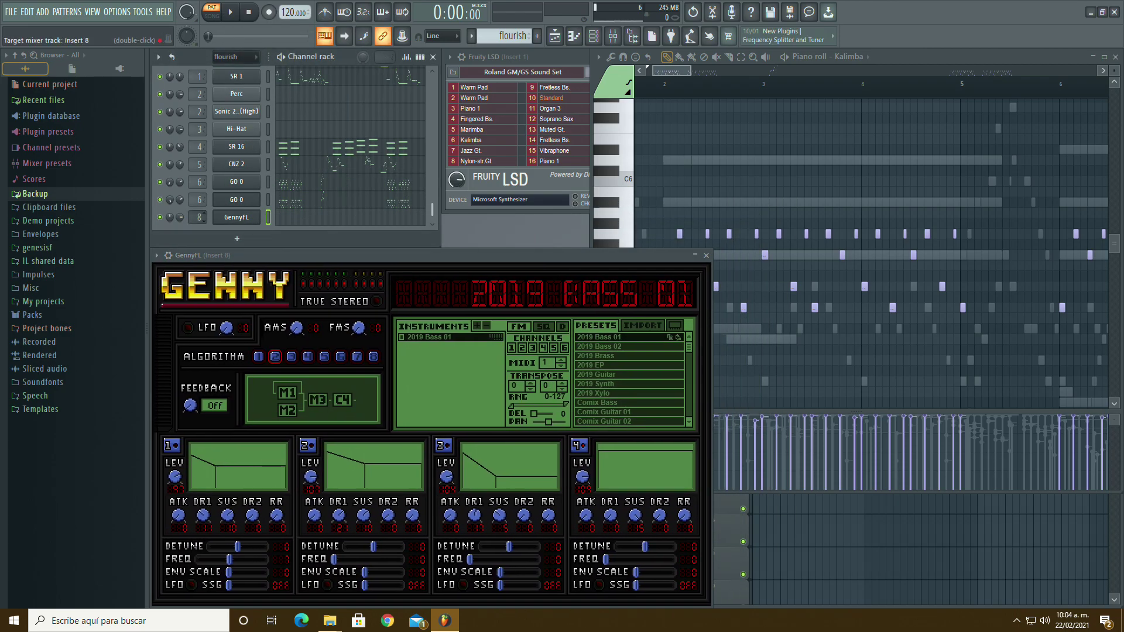
# Step: Import the Staff Roll bank into the new GennyFL and load the preset 20_Staff Roll 7
pyautogui.click(637, 325)
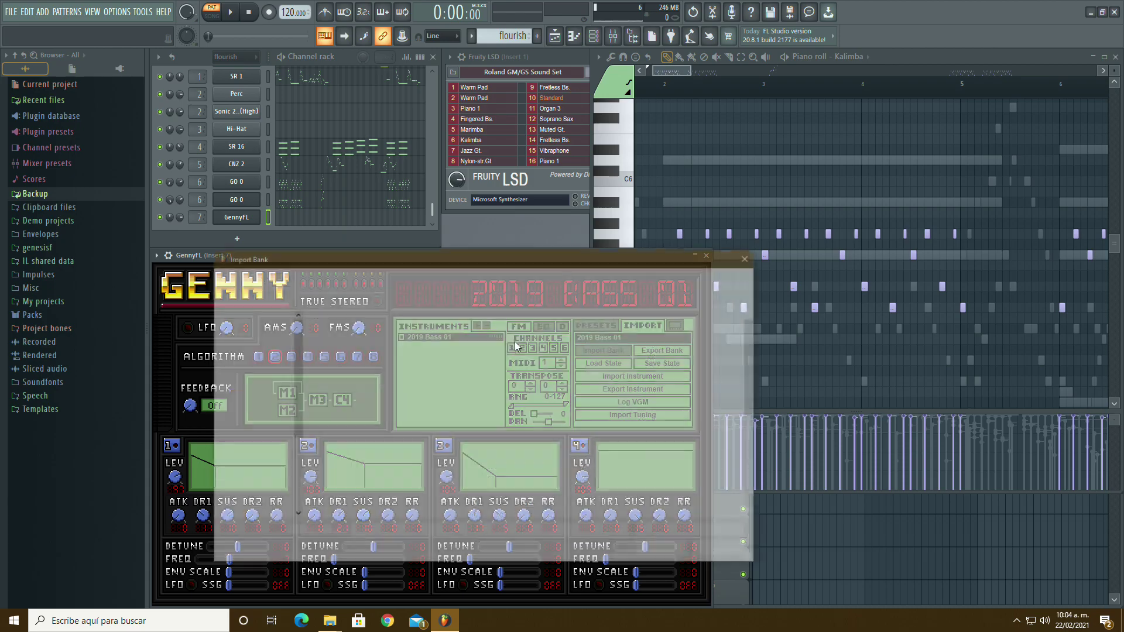
pyautogui.doubleClick(371, 380)
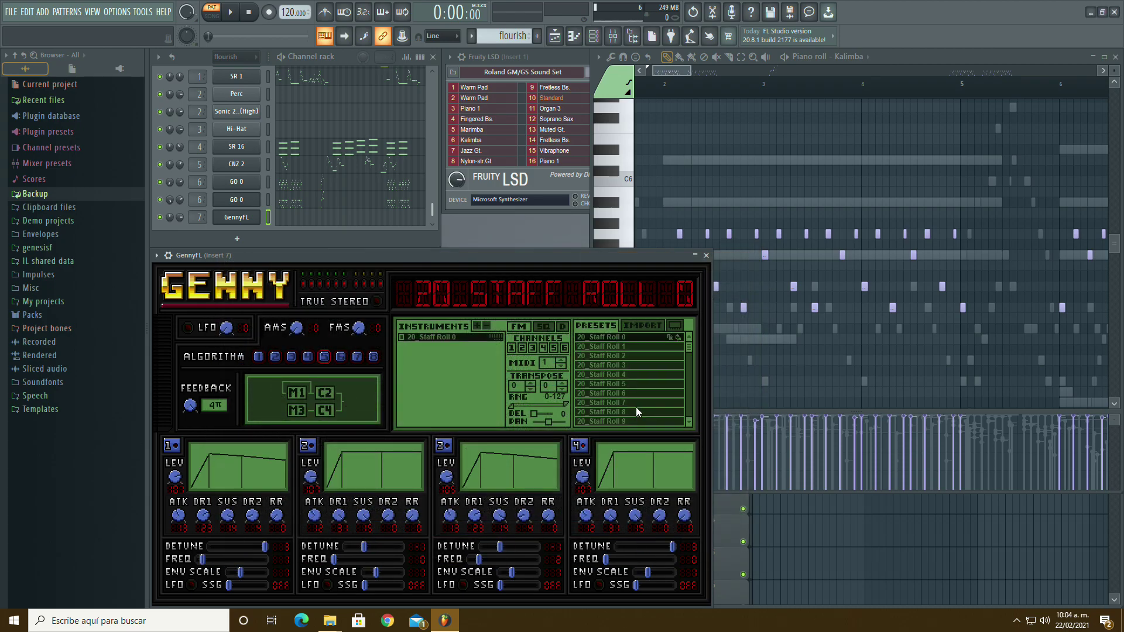
pyautogui.click(614, 403)
# Step: Open the Nylon Gtr channel's piano roll and copy all its notes across the whole song
pyautogui.scroll(5, 337, 178)
pyautogui.click(290, 153)
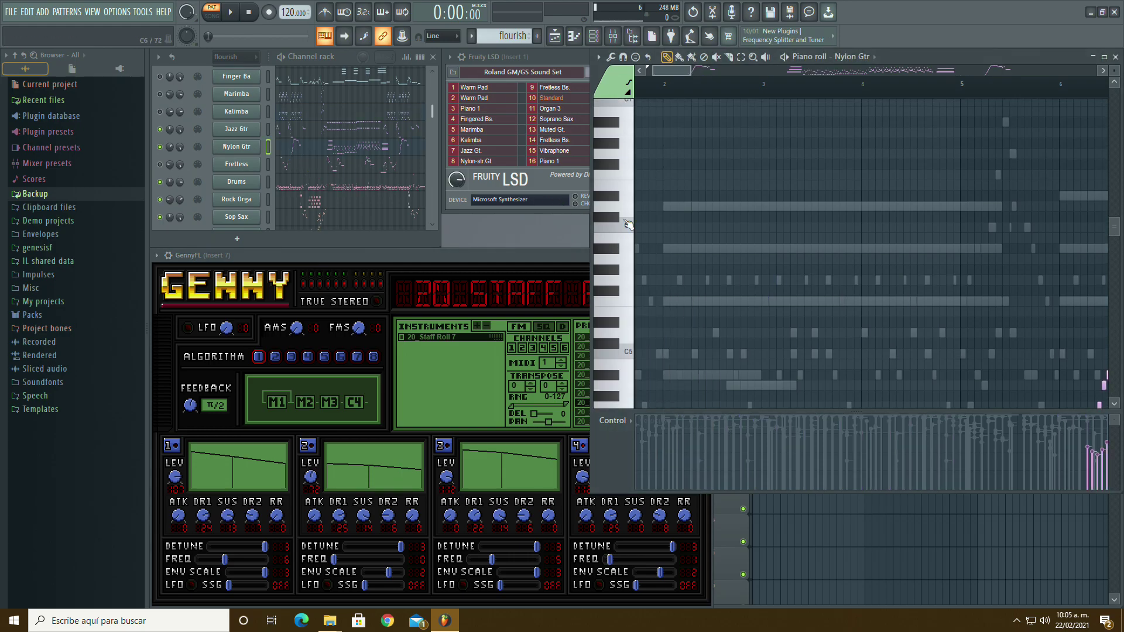
pyautogui.moveTo(686, 76); pyautogui.dragTo(776, 77)
pyautogui.scroll(-3, 715, 260)
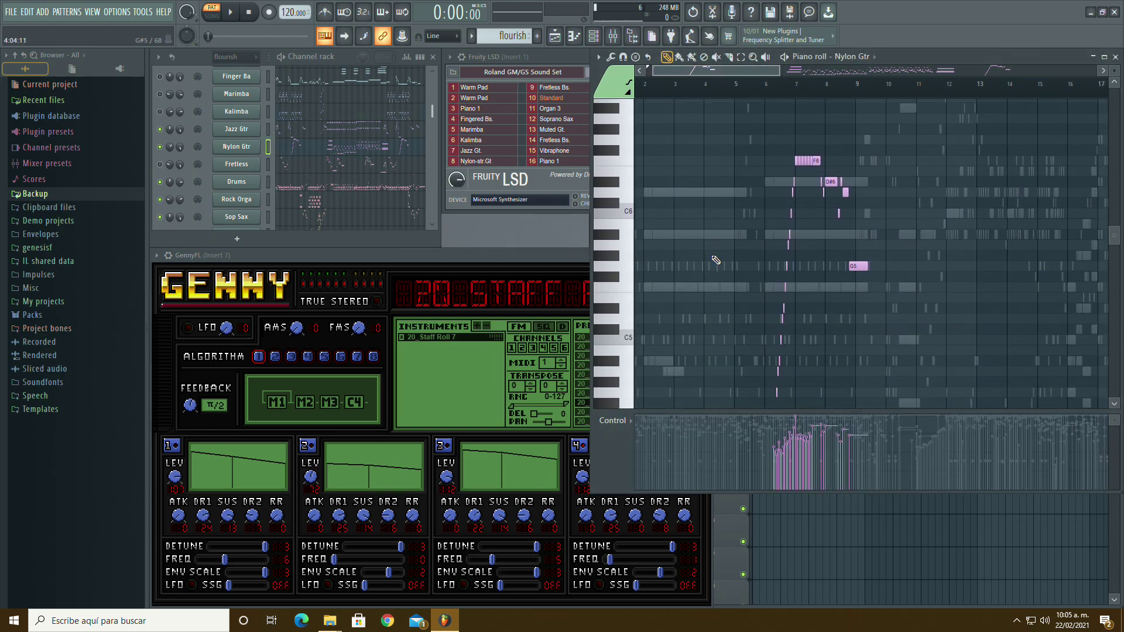
pyautogui.click(741, 59)
pyautogui.scroll(4, 808, 113)
pyautogui.moveTo(779, 71); pyautogui.dragTo(1057, 71)
pyautogui.scroll(3, 656, 236)
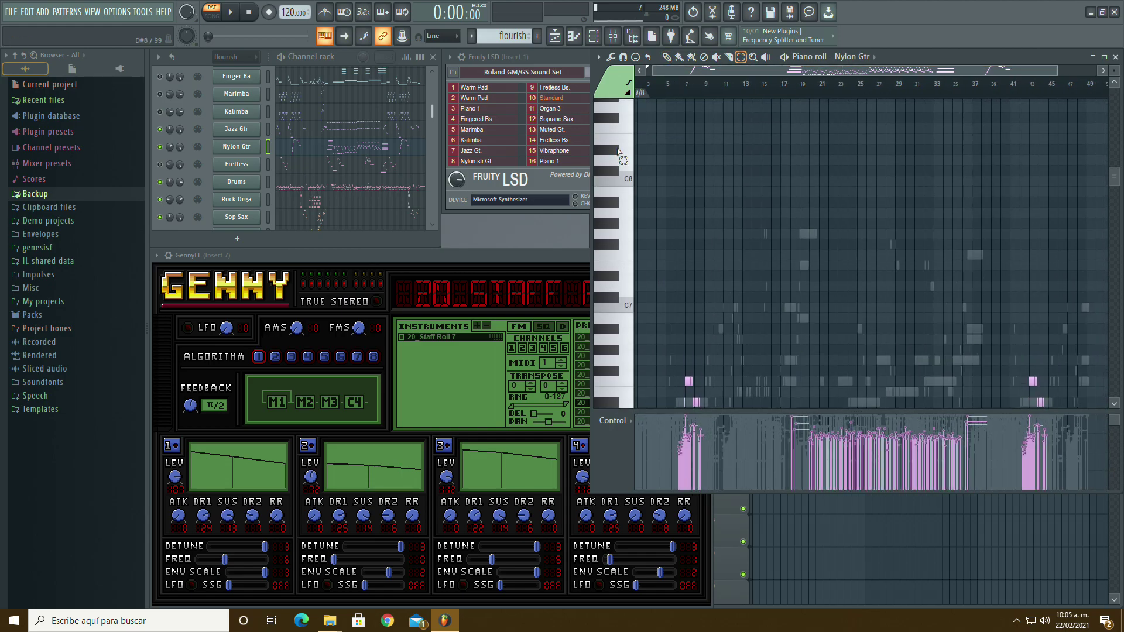
pyautogui.scroll(-6, 761, 234)
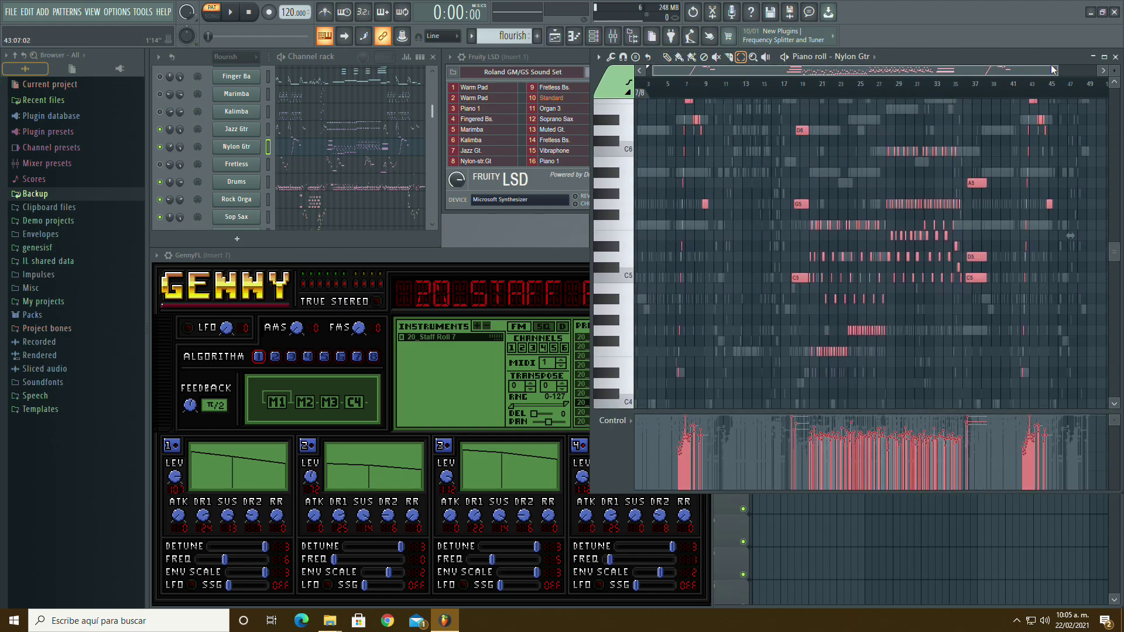
# Step: Paste the Nylon Gtr notes into the new GennyFL channel and move them earlier to line up with the original notes
pyautogui.moveTo(1053, 64); pyautogui.dragTo(704, 72)
pyautogui.scroll(3, 825, 210)
pyautogui.scroll(-1, 825, 208)
pyautogui.scroll(-3, 761, 176)
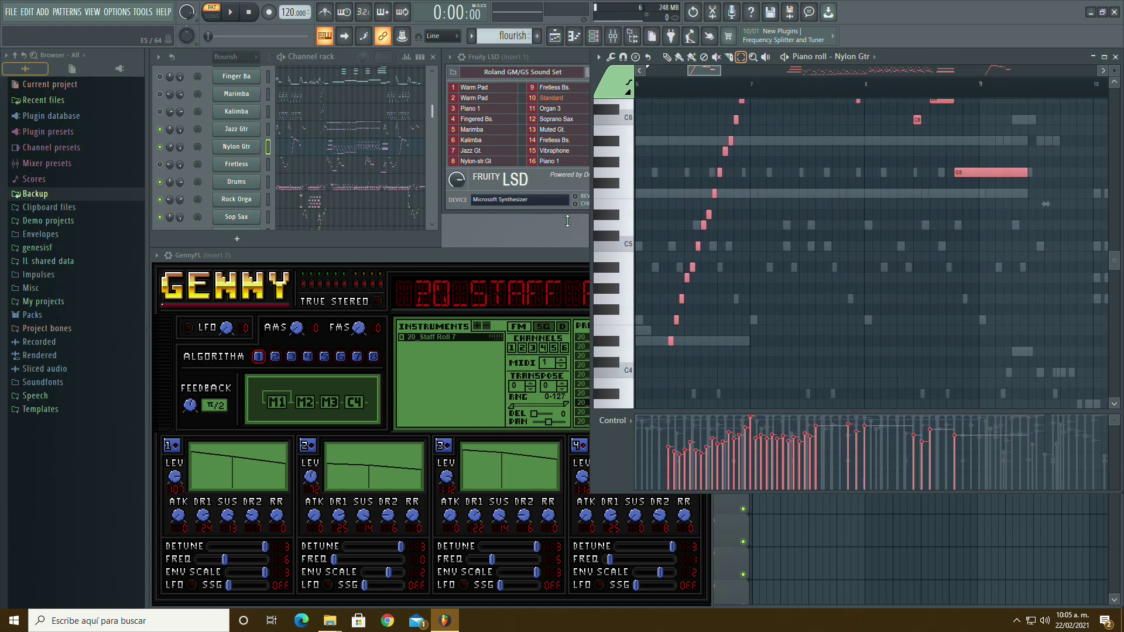
pyautogui.scroll(-8, 310, 179)
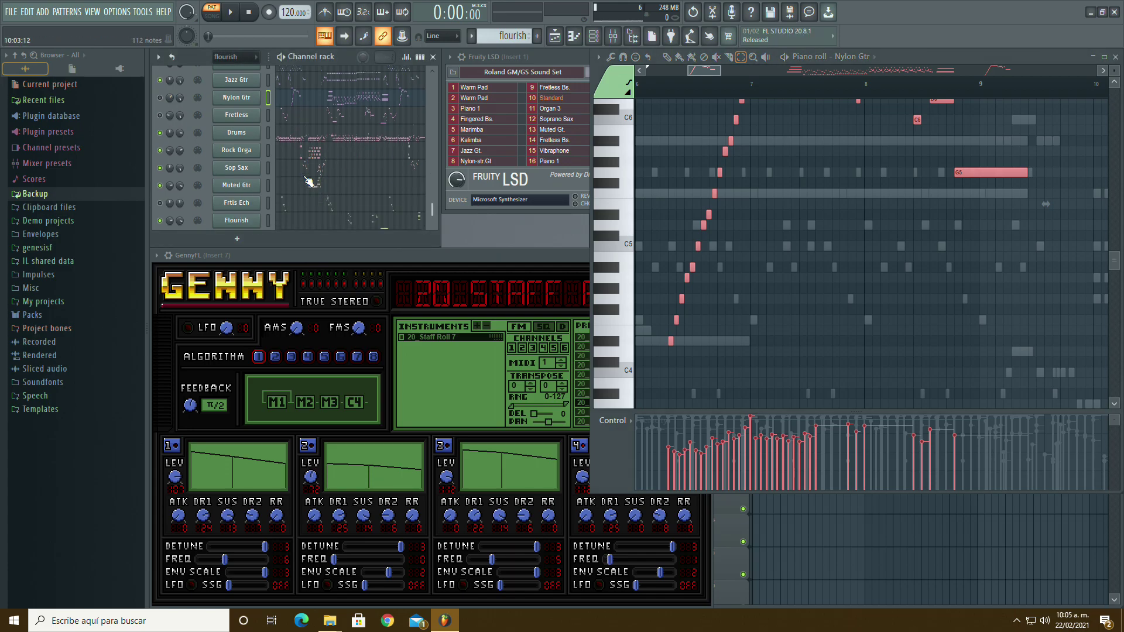
pyautogui.click(303, 211)
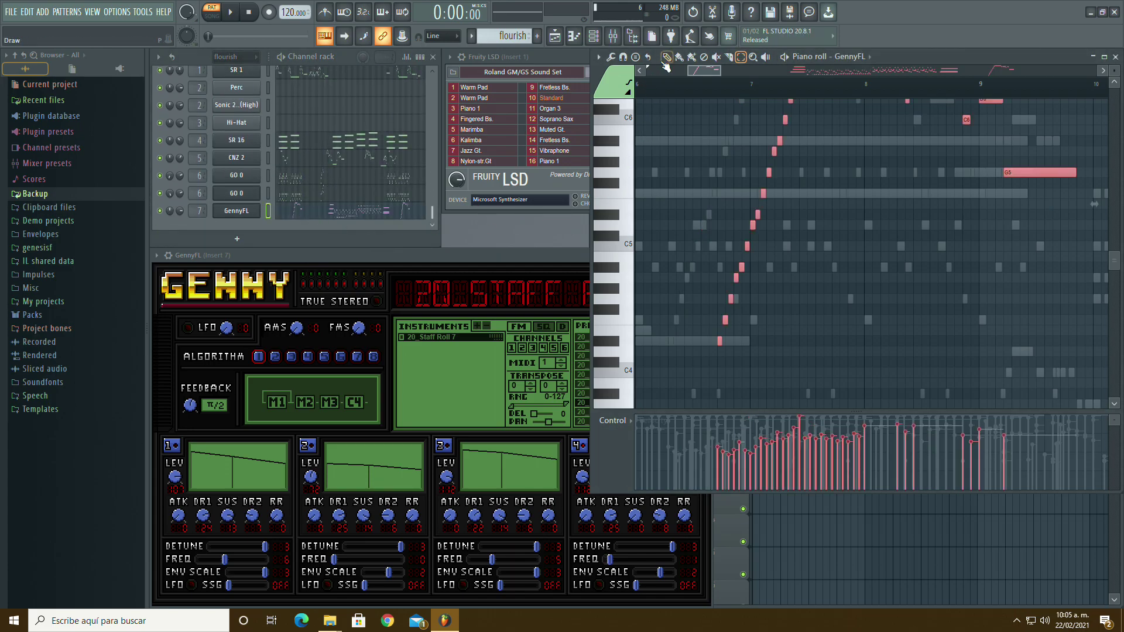
pyautogui.moveTo(718, 342); pyautogui.dragTo(673, 340)
# Step: Change the color of the notes pasted into the GennyFL channel
pyautogui.click(599, 57)
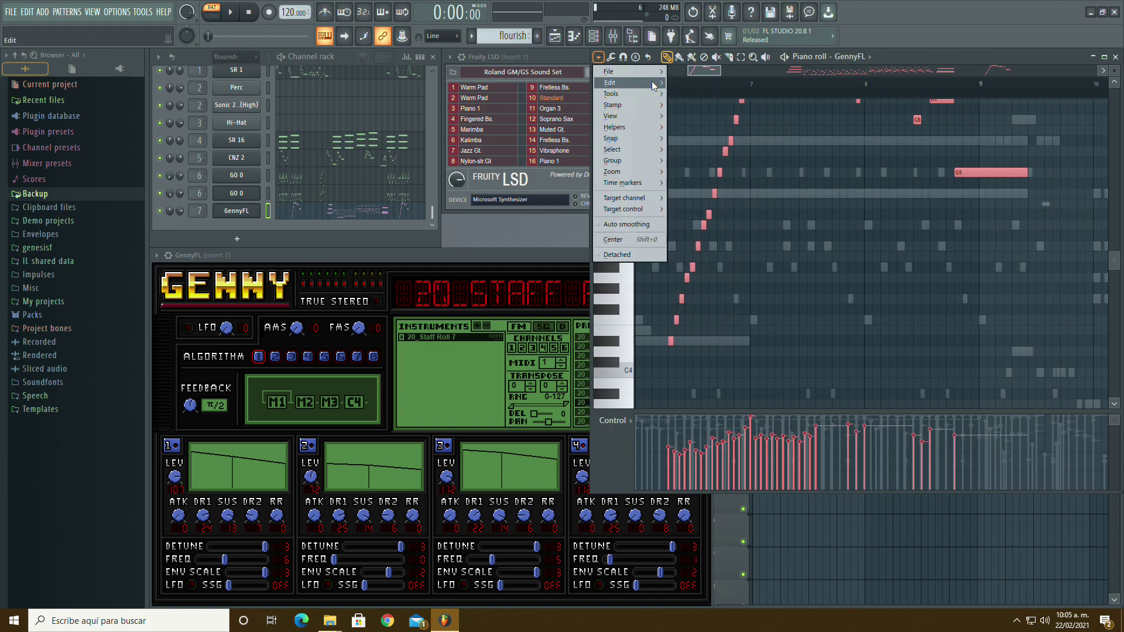
pyautogui.click(732, 266)
pyautogui.scroll(4, 687, 177)
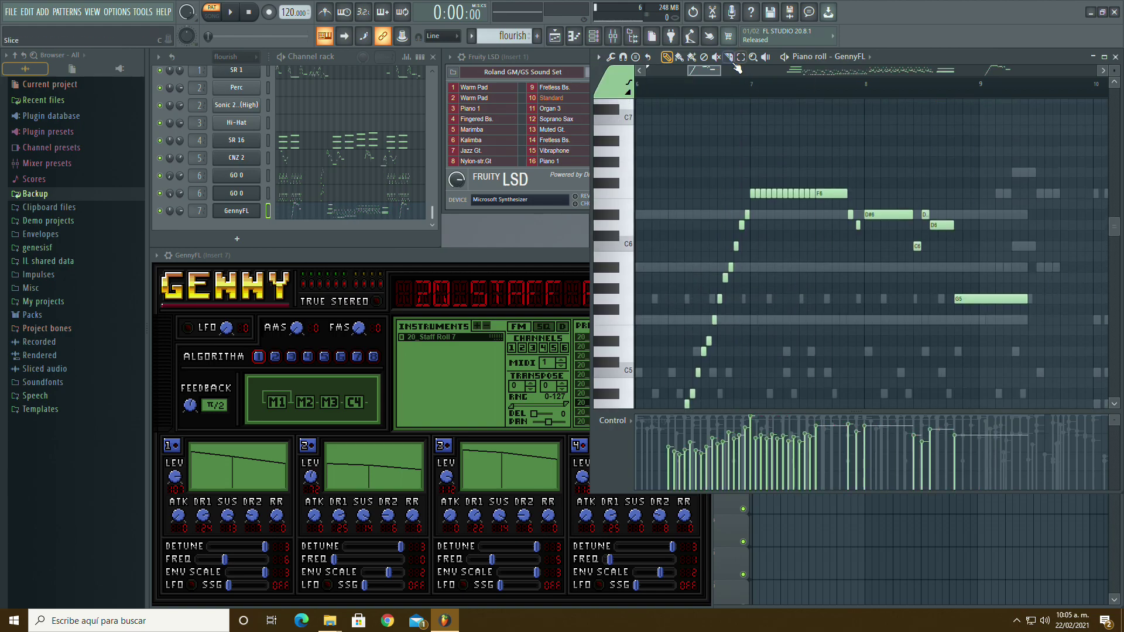
# Step: Select all notes in the GennyFL channel and raise their velocity to the maximum in the note properties
pyautogui.moveTo(721, 75); pyautogui.dragTo(779, 75)
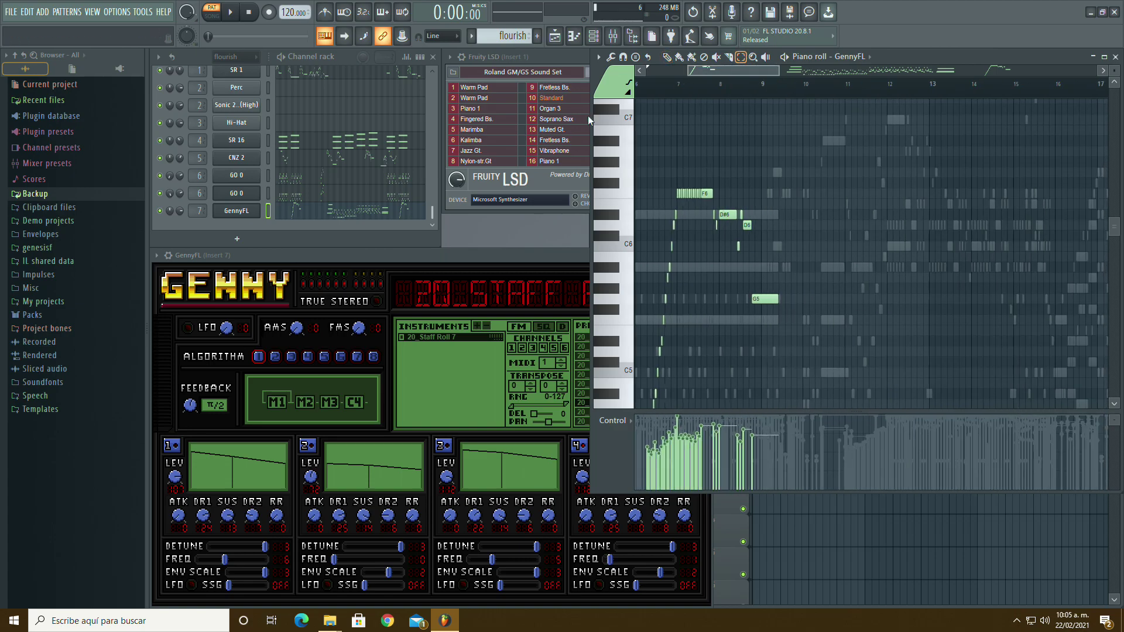
pyautogui.scroll(3, 743, 234)
pyautogui.hotkey('ctrl', 'a')
pyautogui.scroll(-12, 726, 292)
pyautogui.scroll(4, 749, 234)
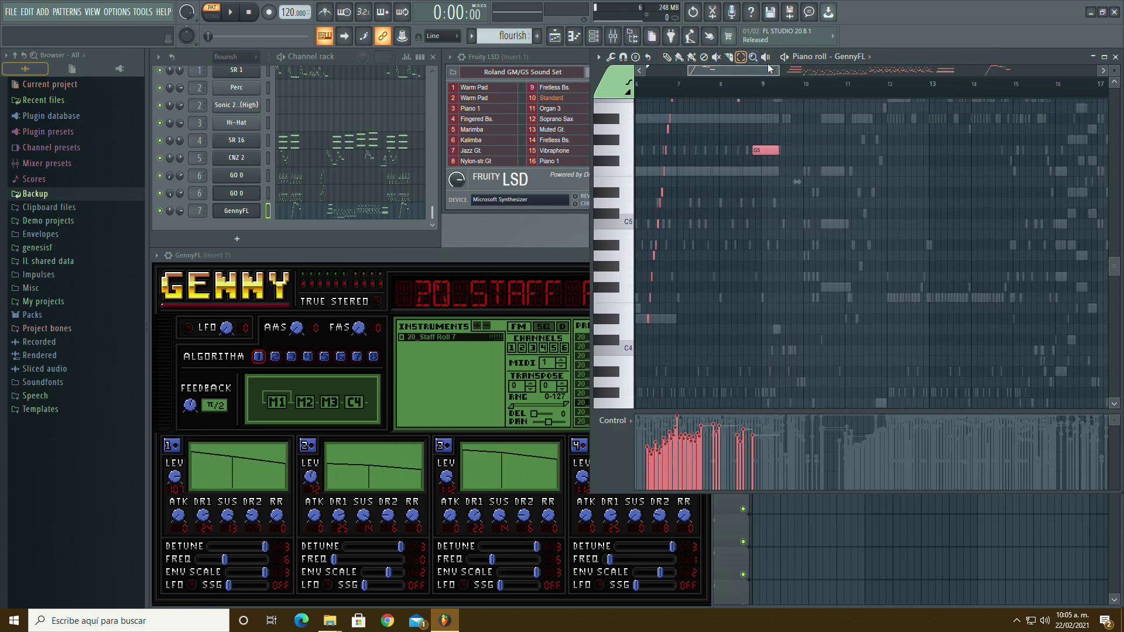
pyautogui.moveTo(774, 71); pyautogui.dragTo(675, 66)
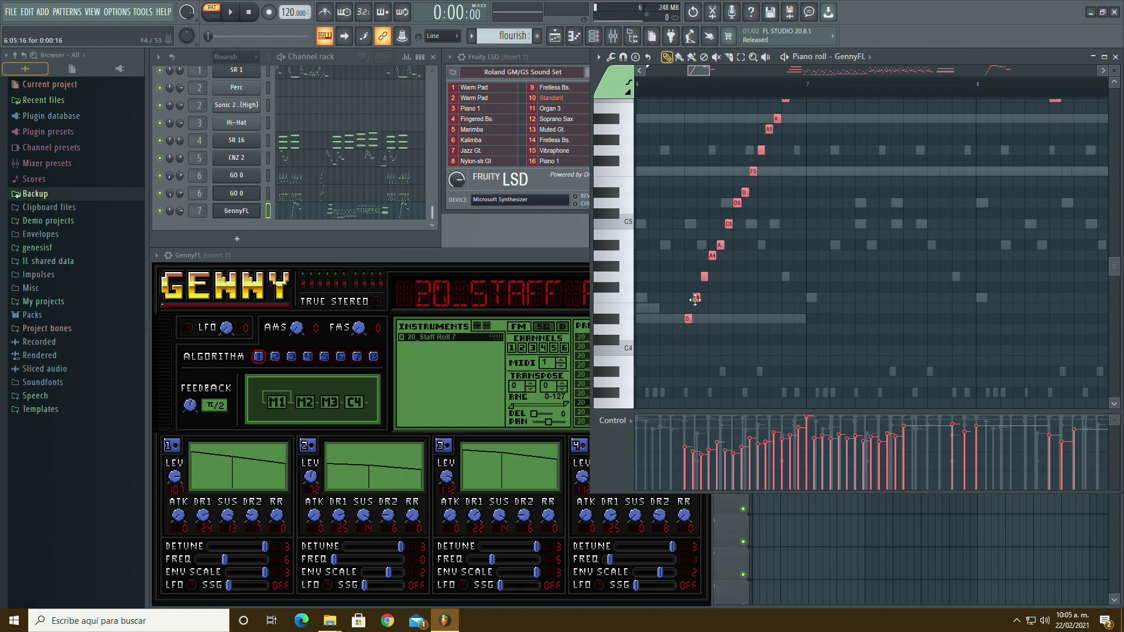
pyautogui.doubleClick(687, 317)
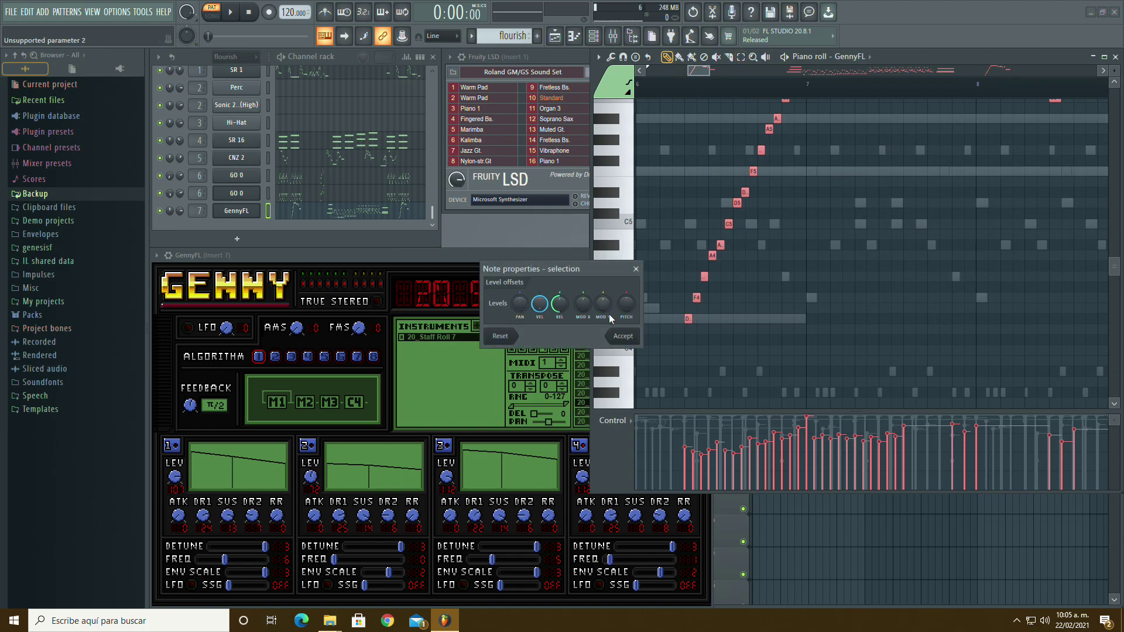
pyautogui.click(624, 335)
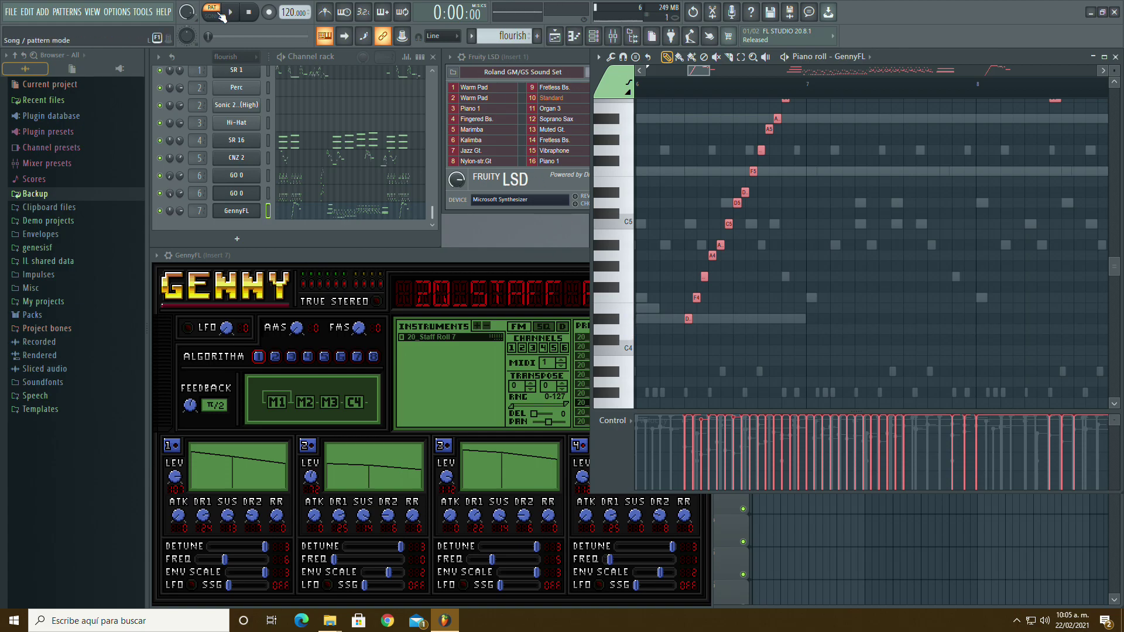
# Step: Play the pattern from just before the GennyFL notes near bar 6 and set the GennyFL channel's volume to 40%
pyautogui.moveTo(706, 75); pyautogui.dragTo(664, 80)
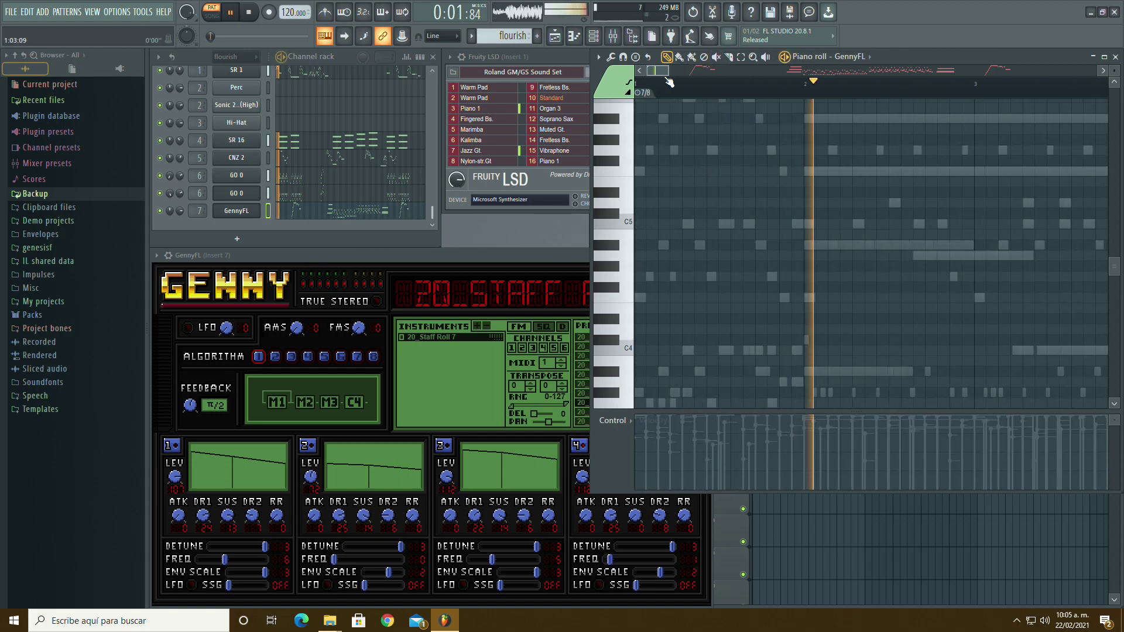
pyautogui.scroll(-5, 748, 124)
pyautogui.click(741, 84)
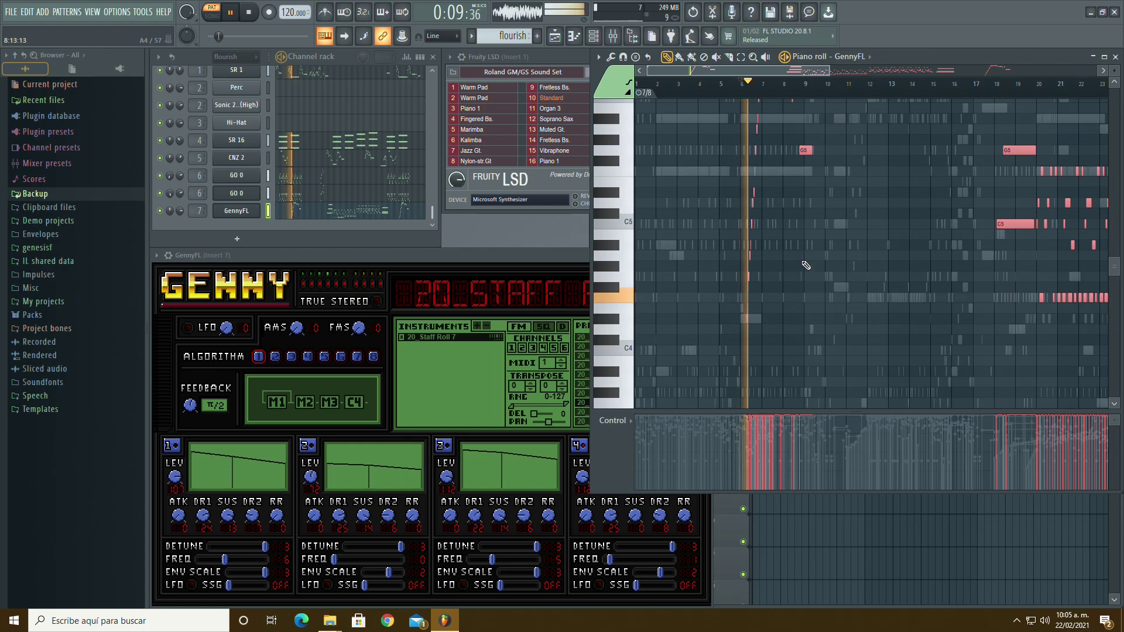
pyautogui.scroll(2, 804, 264)
pyautogui.moveTo(180, 211); pyautogui.dragTo(180, 244)
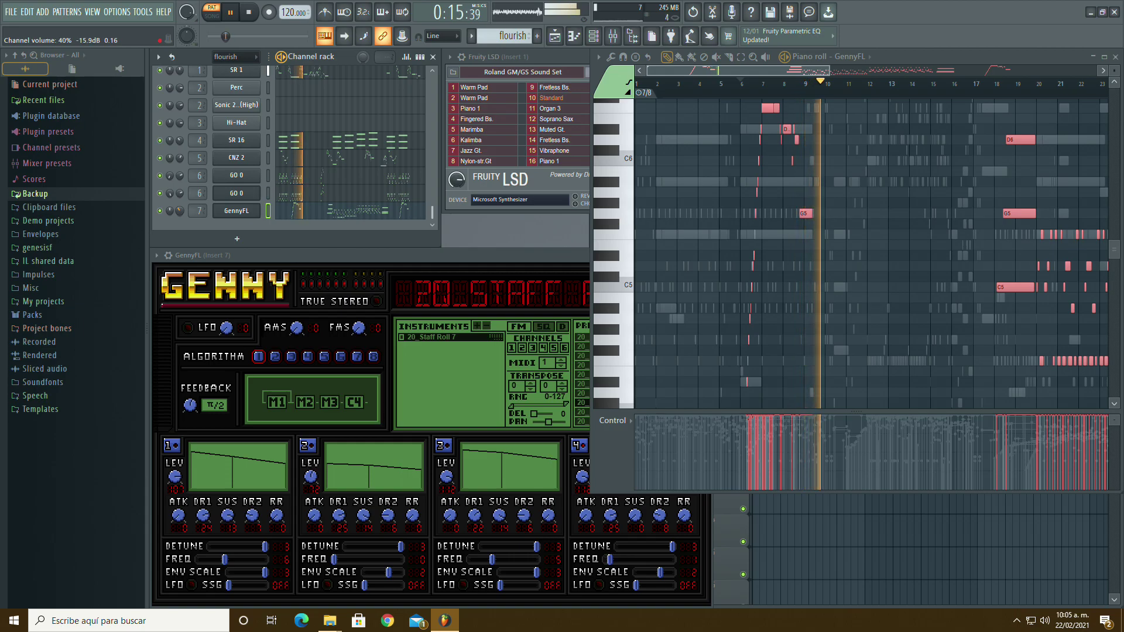
# Step: Replay the passage from about bar 5 to check the GennyFL part at its new volume
pyautogui.click(723, 83)
pyautogui.scroll(-1, 805, 201)
pyautogui.scroll(-3, 805, 201)
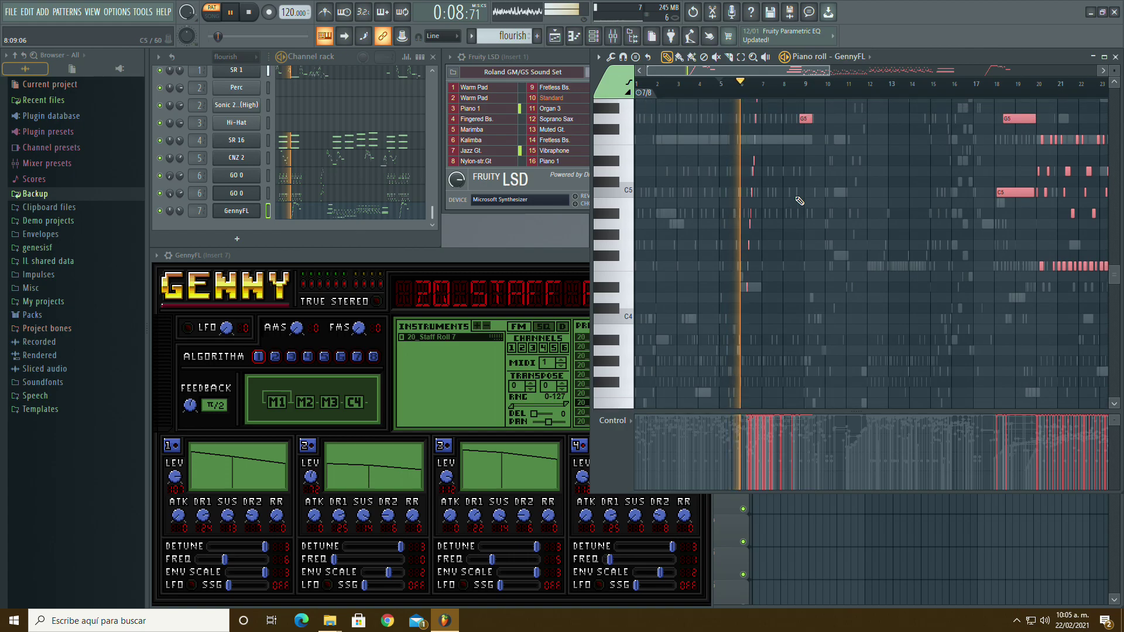
pyautogui.scroll(5, 799, 201)
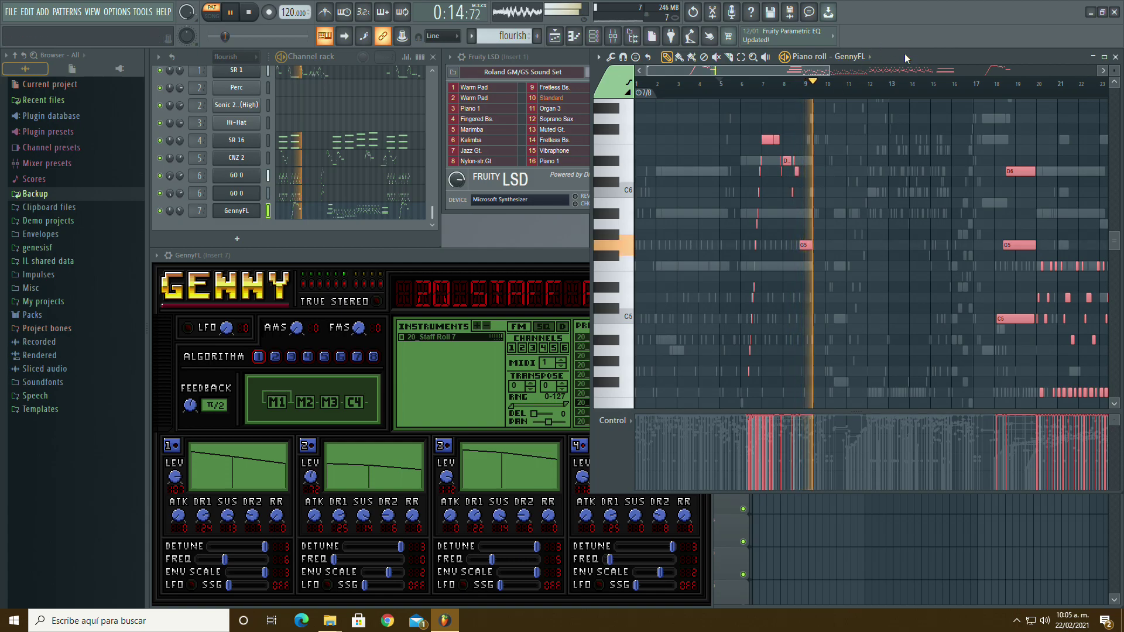
# Step: Play the GennyFL notes from about bar 18, open the Nylon Gtr channel's notes and resume playback
pyautogui.scroll(-2, 826, 99)
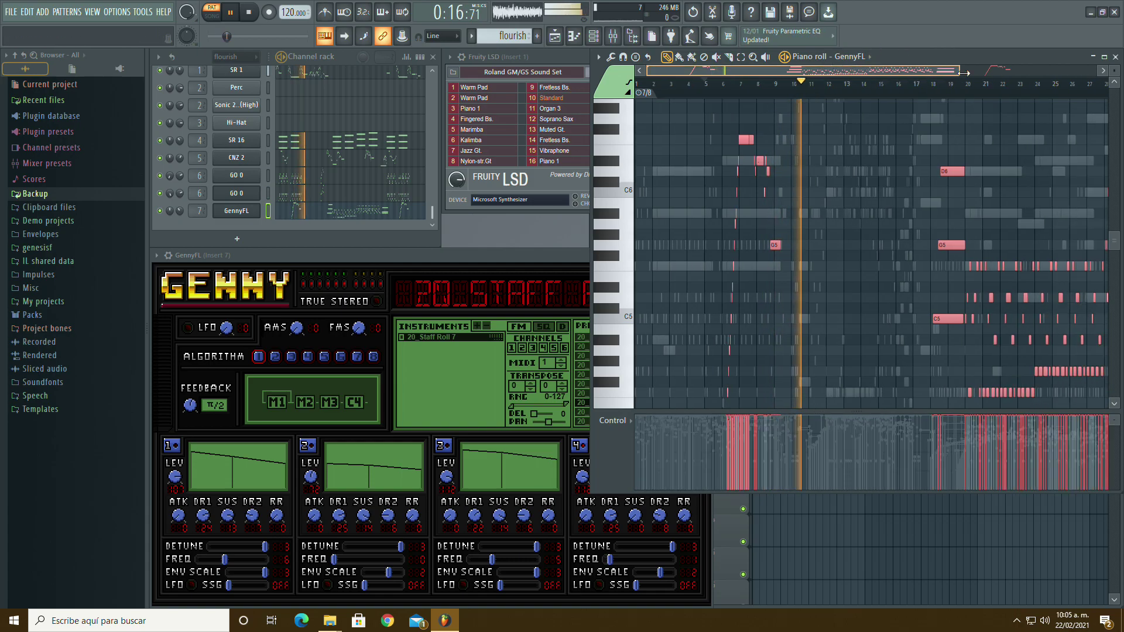
pyautogui.click(827, 96)
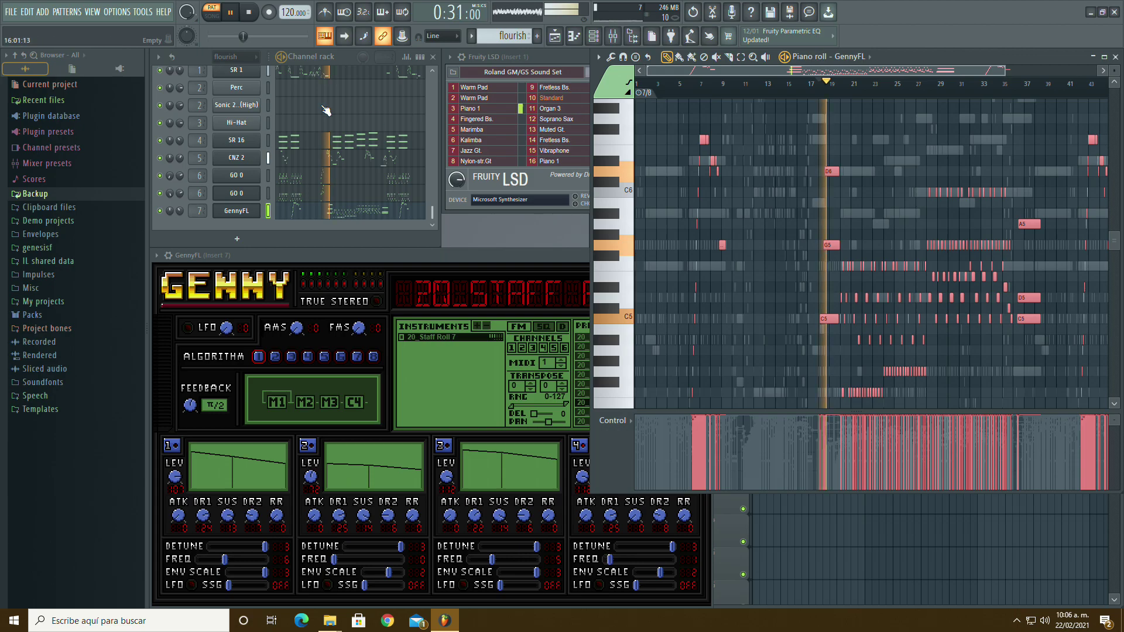
pyautogui.click(233, 14)
pyautogui.scroll(5, 329, 155)
pyautogui.click(344, 143)
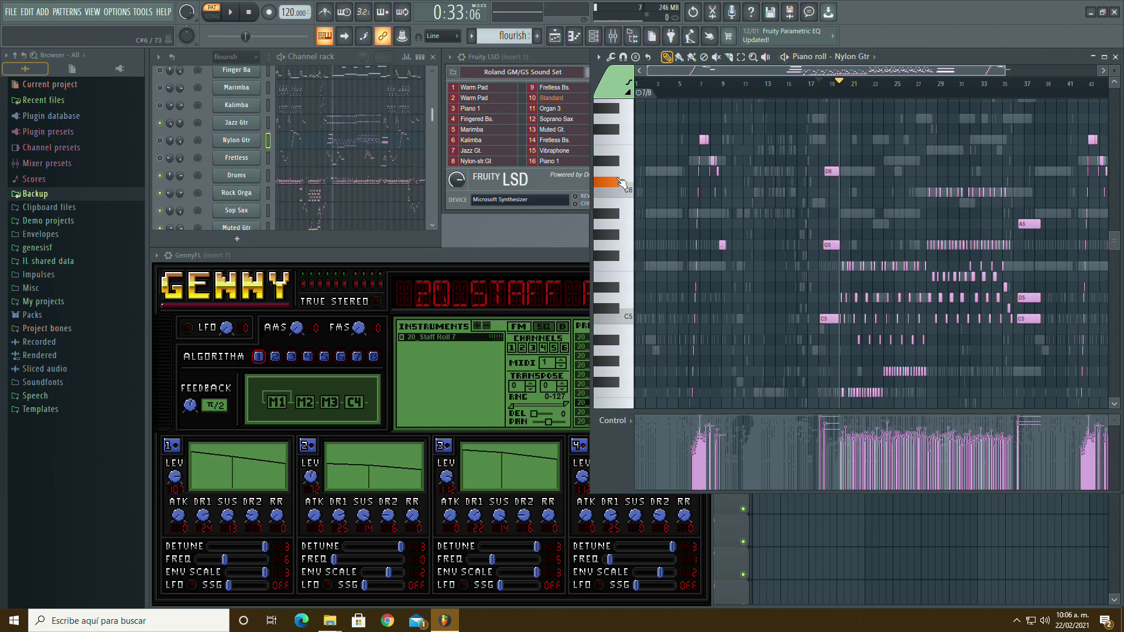
pyautogui.press('space')
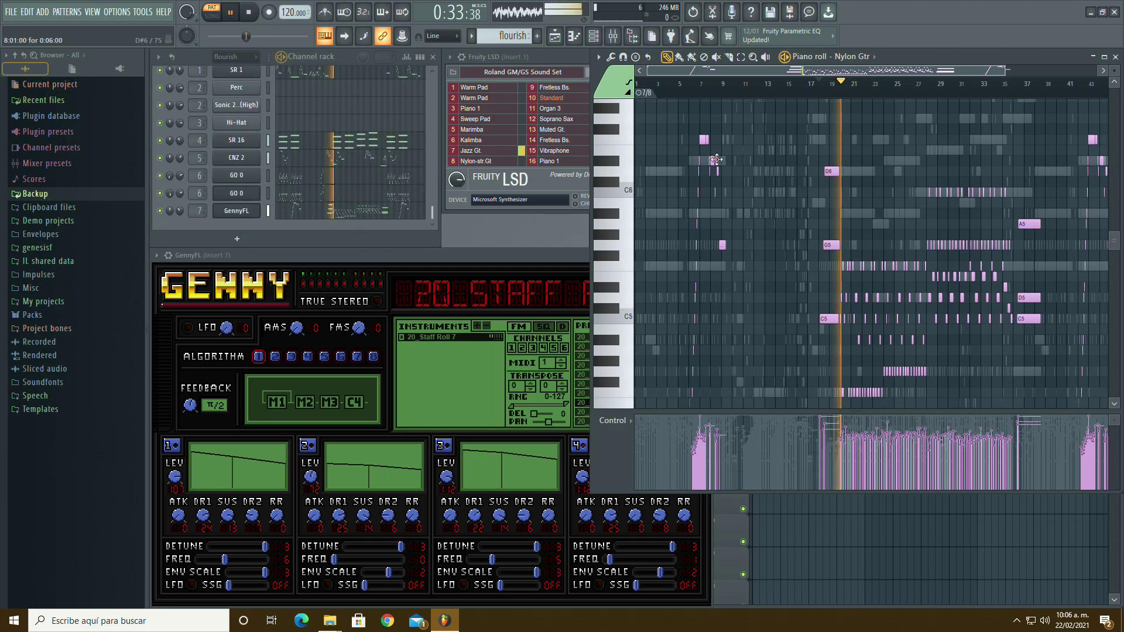
# Step: Compare the GennyFL channel's notes with the original Nylon Gtr notes during playback, ending on the GennyFL piano roll
pyautogui.click(385, 211)
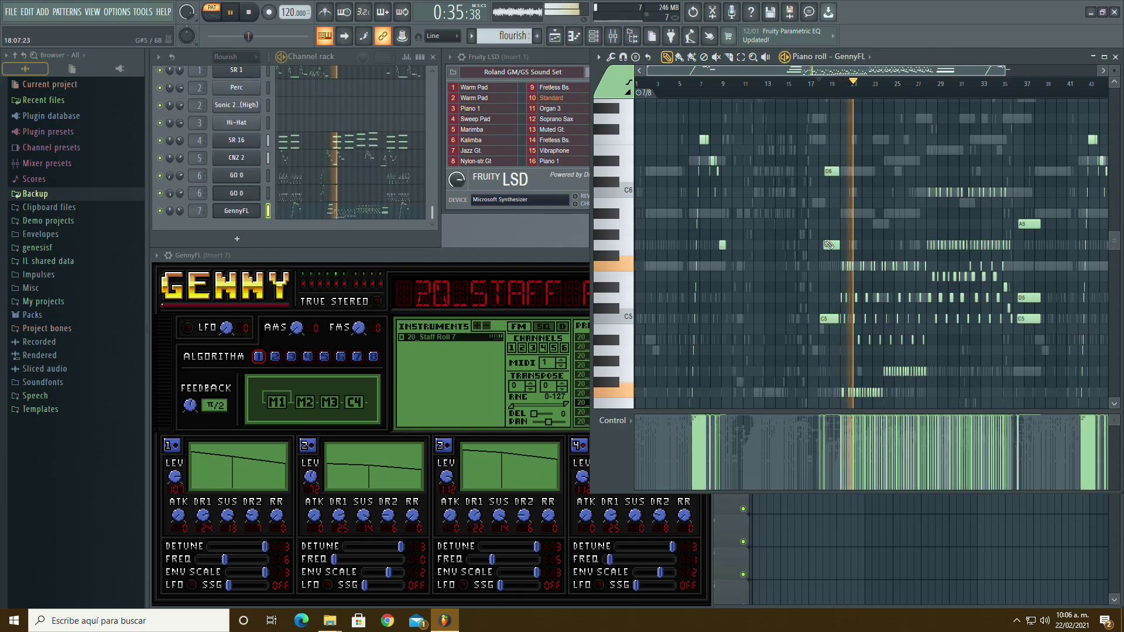
pyautogui.scroll(5, 375, 160)
pyautogui.click(356, 94)
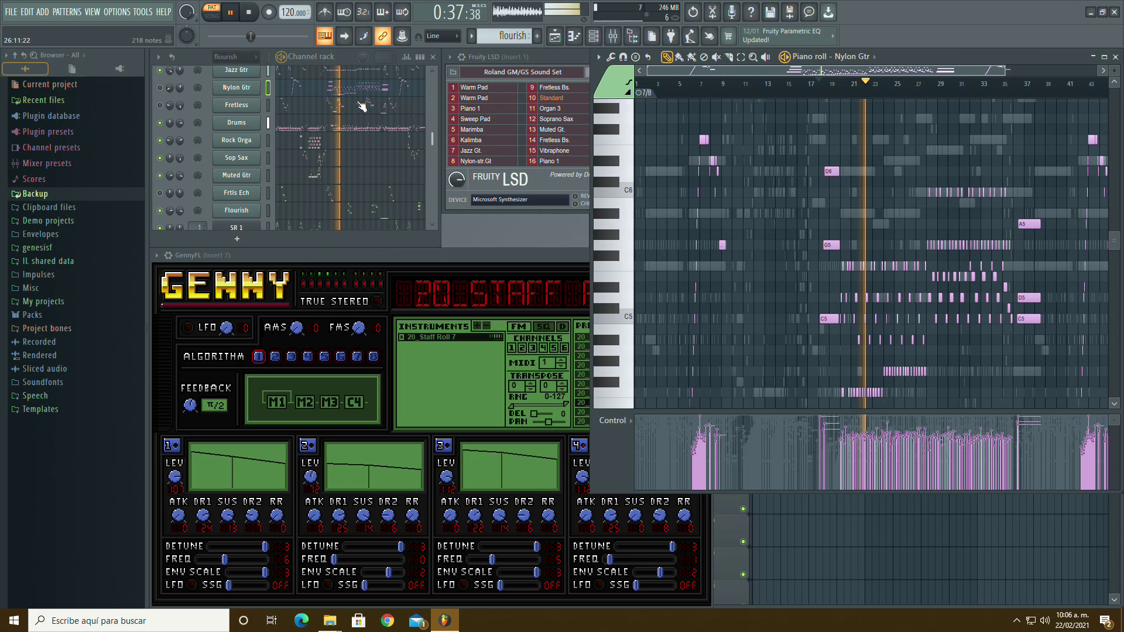
pyautogui.scroll(-5, 364, 175)
pyautogui.scroll(-1, 368, 185)
pyautogui.click(368, 210)
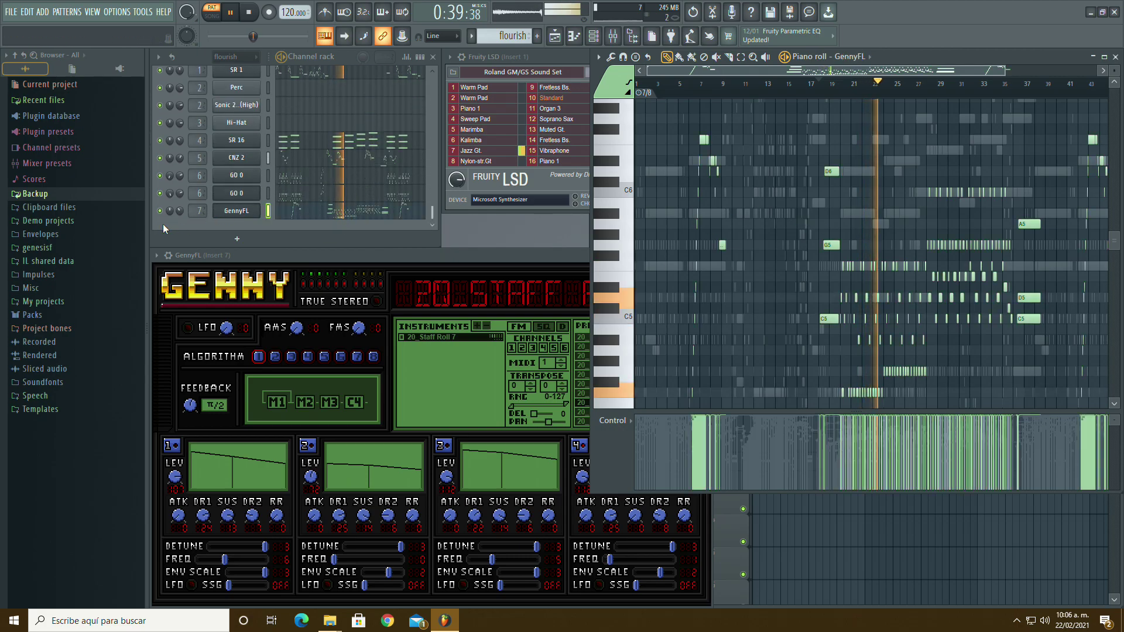
# Step: Audition the 20_Staff Roll 1 preset in GennyFL from about bar 5, and load 20_Staff Roll 7 again
pyautogui.click(531, 388)
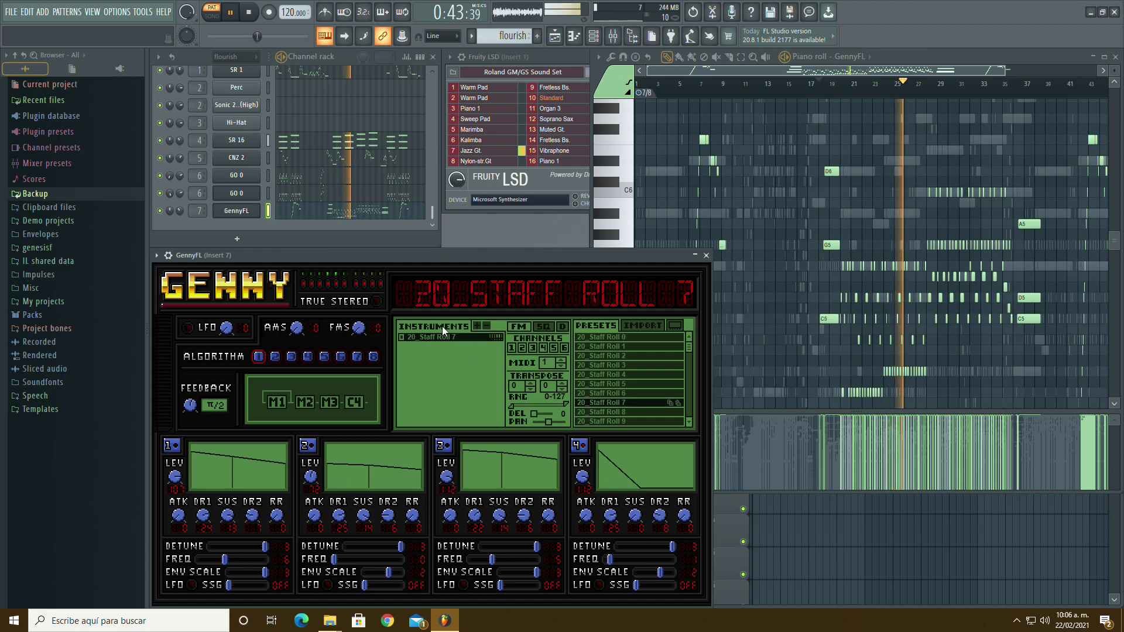
pyautogui.click(600, 346)
pyautogui.click(692, 95)
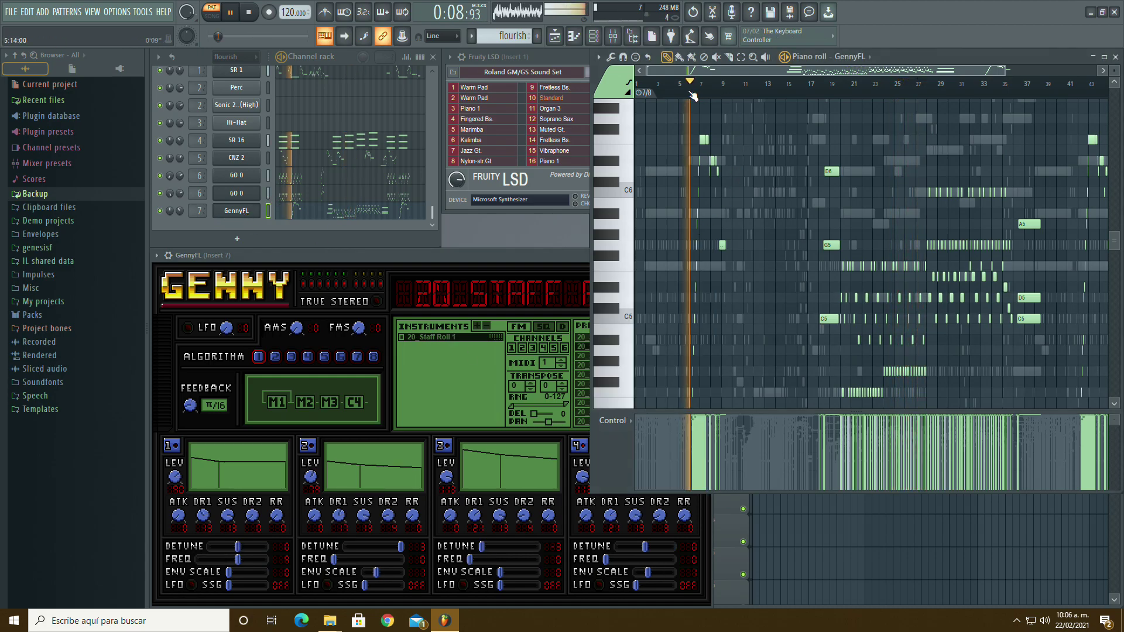
pyautogui.click(469, 399)
pyautogui.click(627, 403)
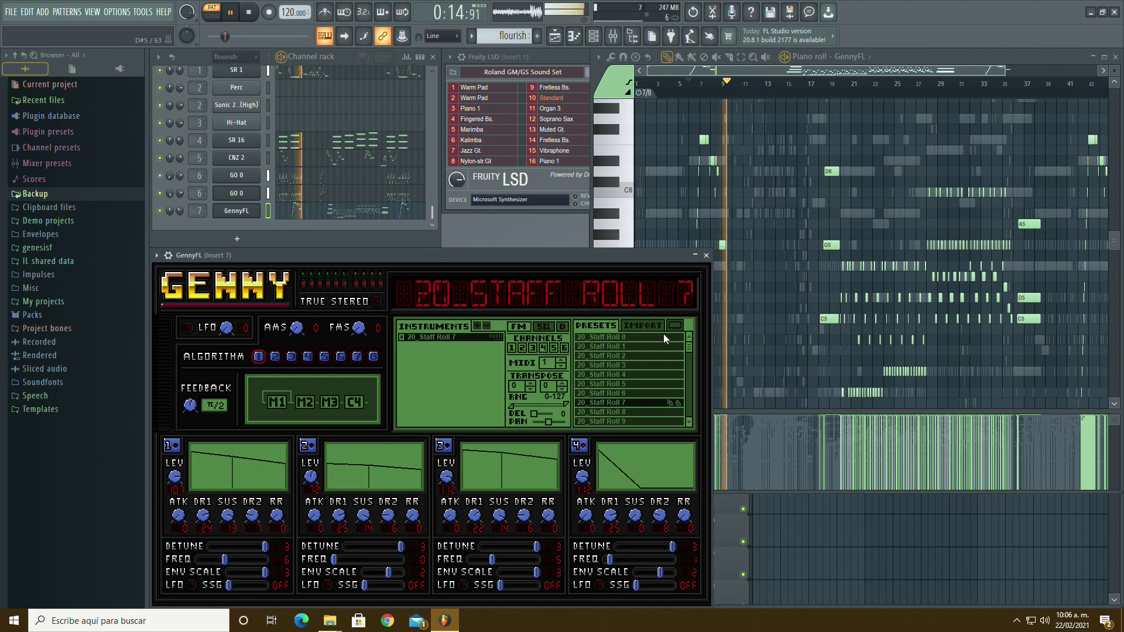
# Step: Audition the 20_Staff Roll 8 preset with a transpose of -1, and return to the 20_Staff Roll 7 preset
pyautogui.click(625, 413)
pyautogui.click(689, 84)
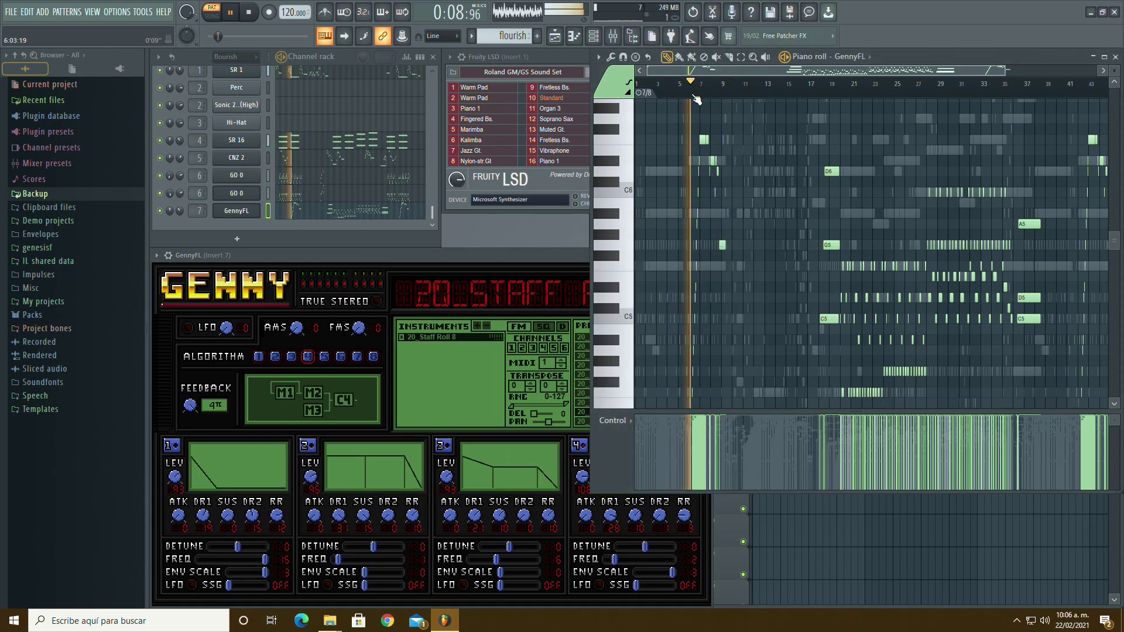
pyautogui.click(460, 395)
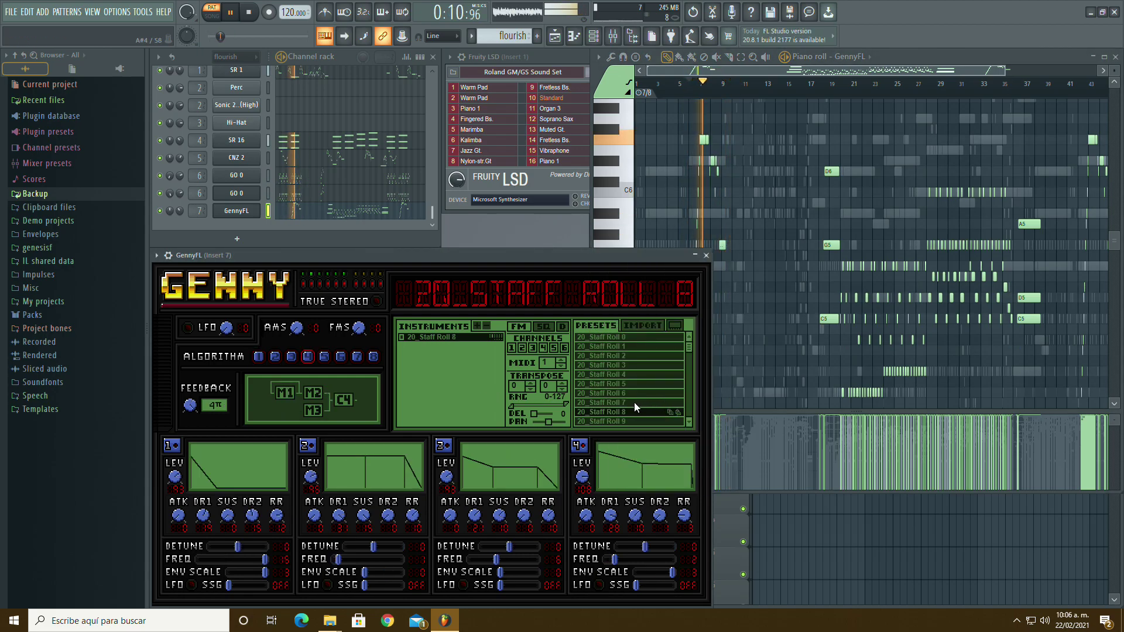
pyautogui.click(531, 389)
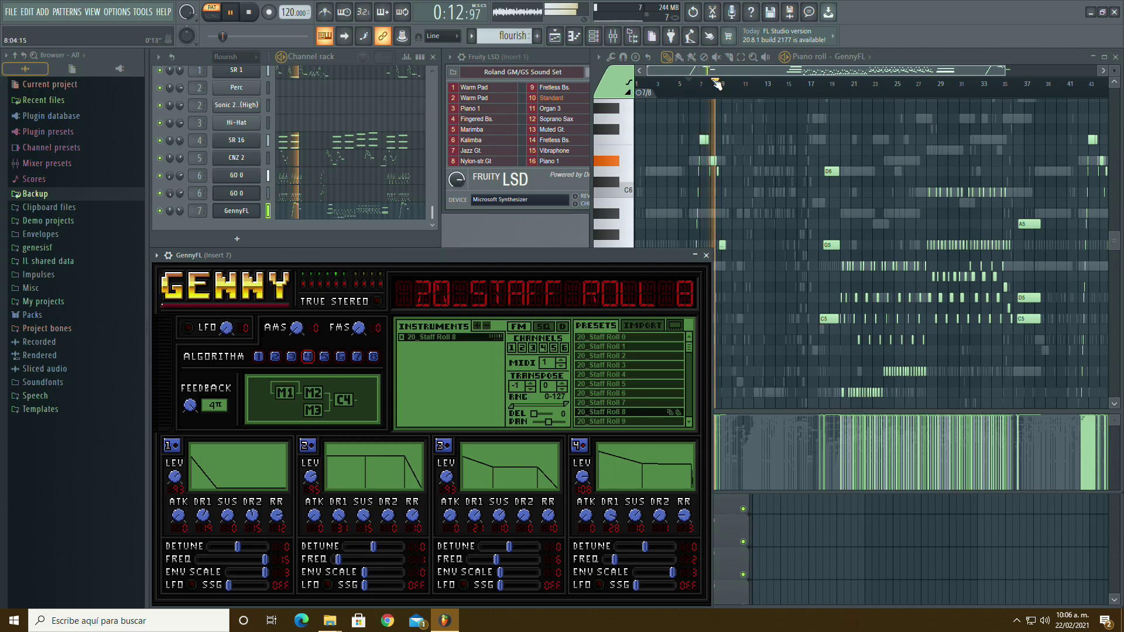
pyautogui.click(591, 403)
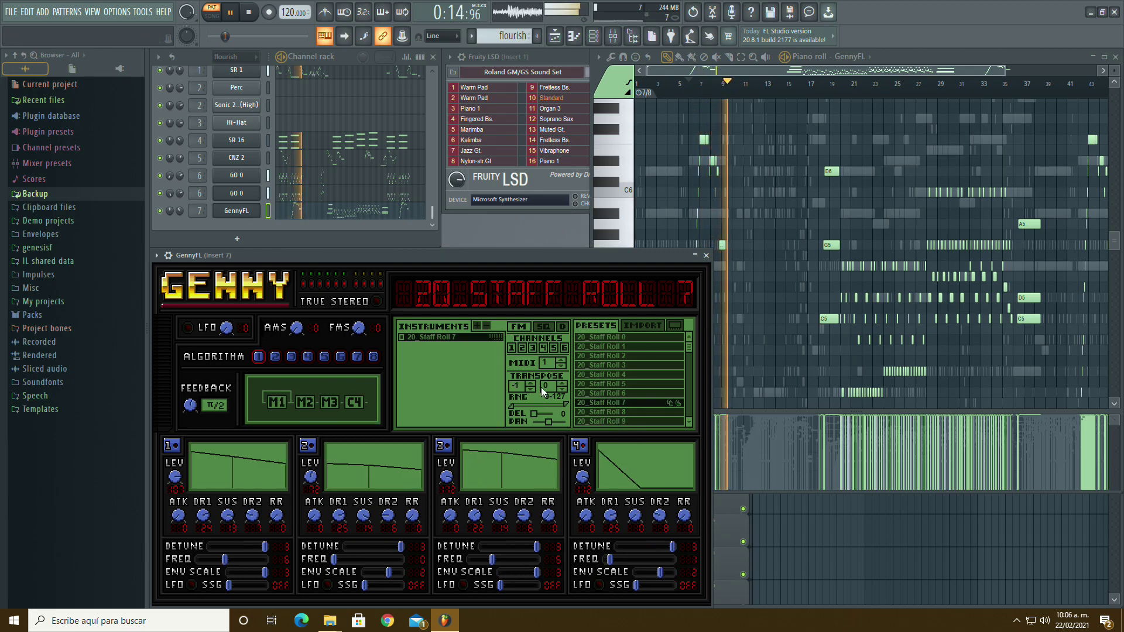
# Step: Replay the GennyFL part from about bar 6 and examine its notes alongside the original channels in the rack
pyautogui.click(691, 90)
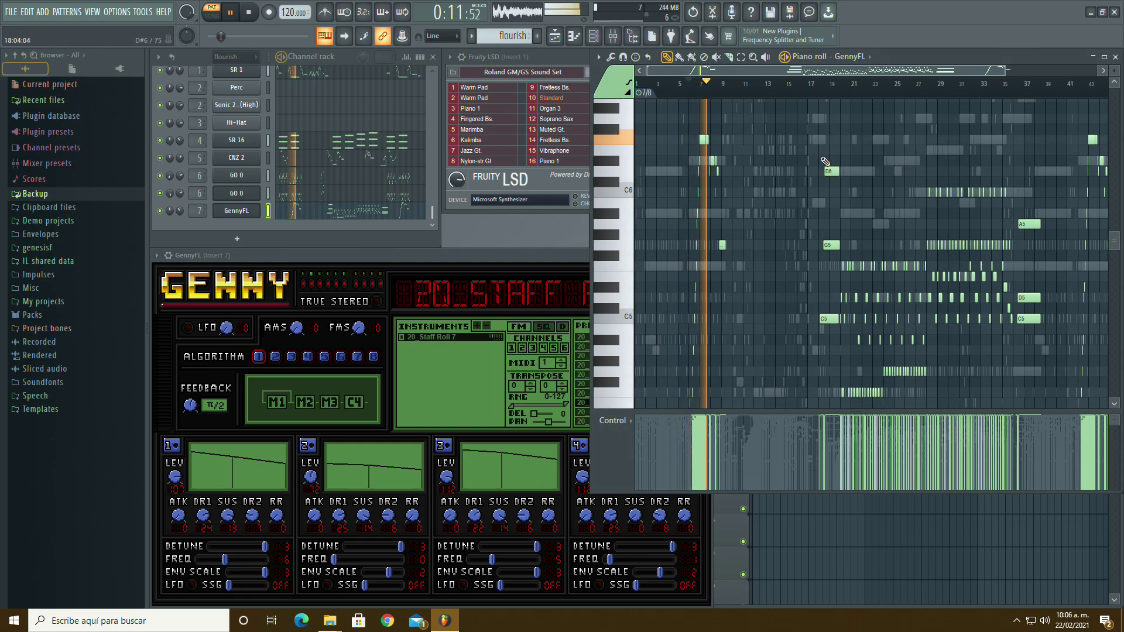
pyautogui.moveTo(1002, 68); pyautogui.dragTo(715, 72)
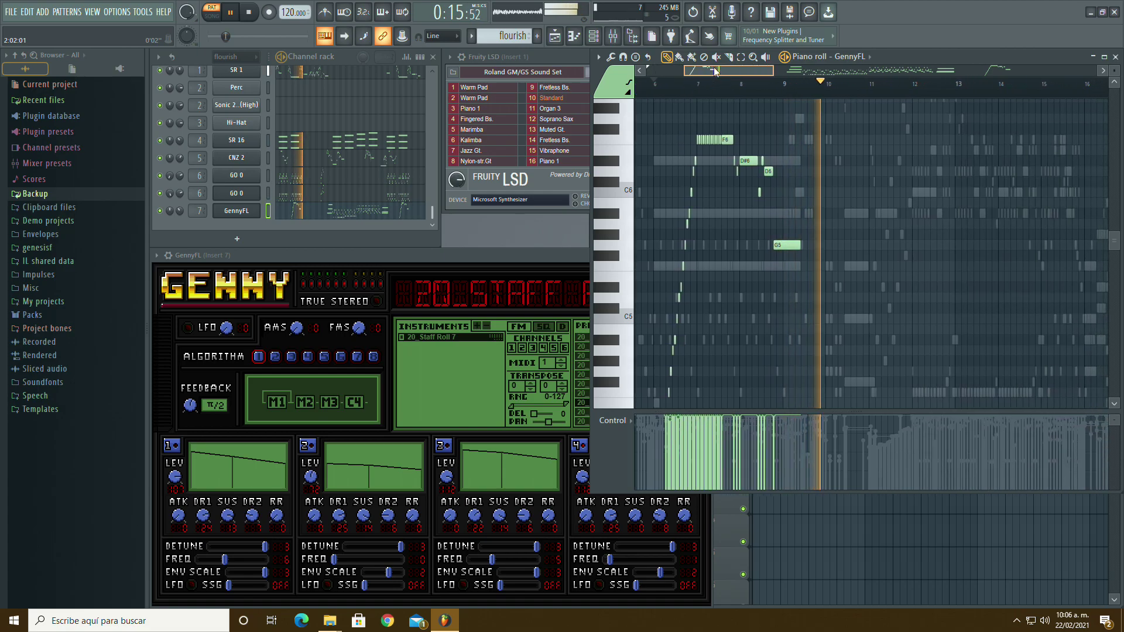
pyautogui.scroll(-4, 644, 135)
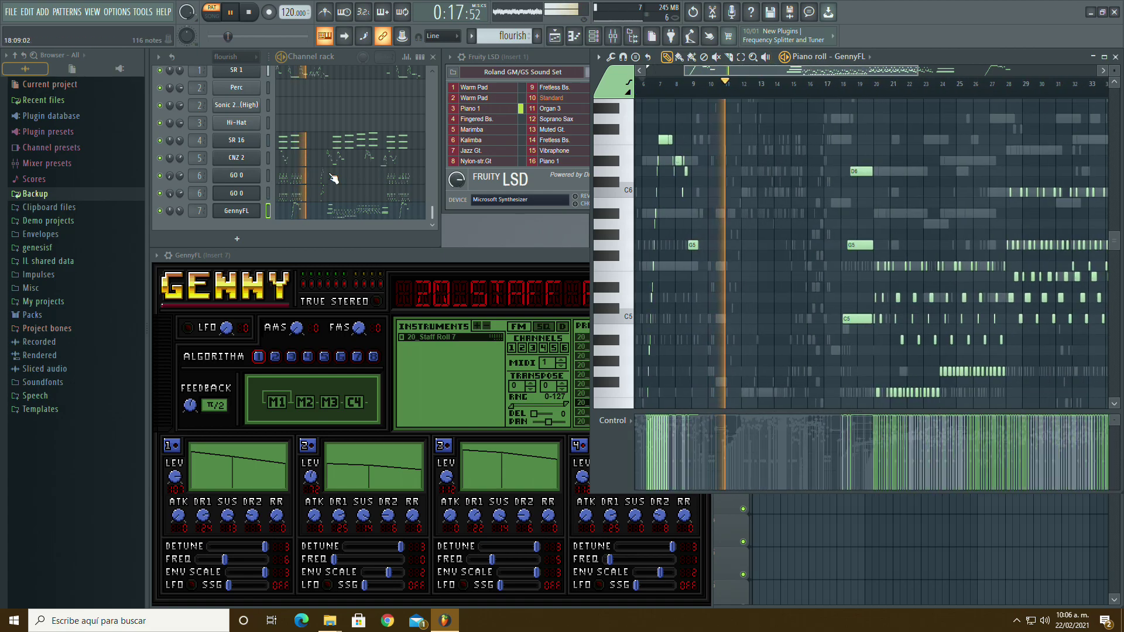
pyautogui.scroll(3, 338, 181)
pyautogui.scroll(4, 292, 157)
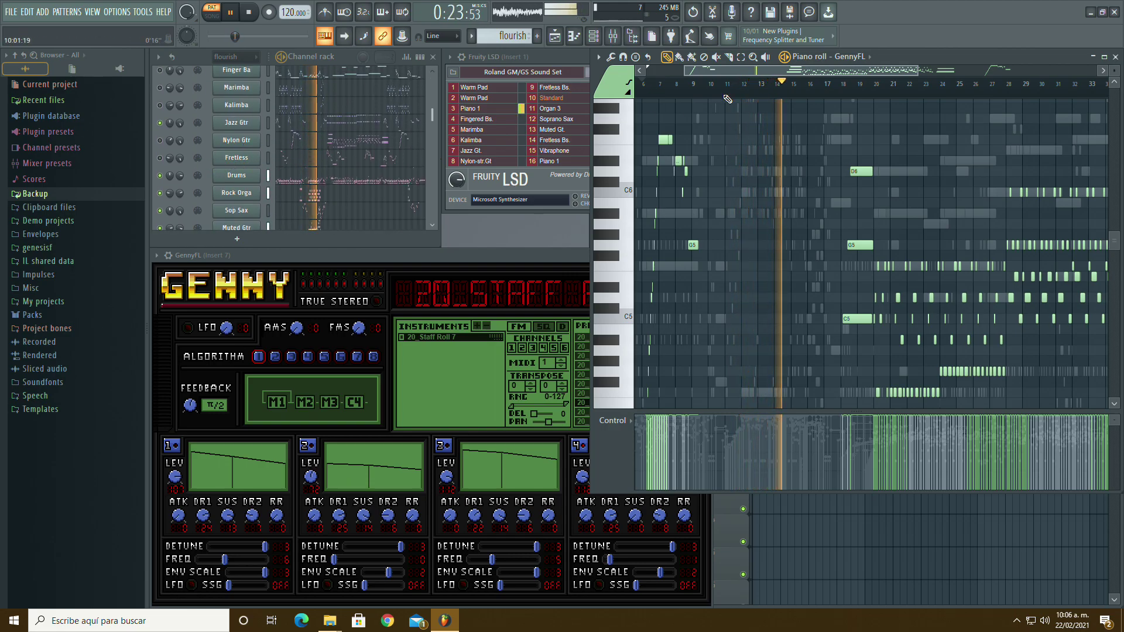
# Step: Spot-check the GennyFL part by playing it from about bars 18, 8 and 21, and examine its full note range
pyautogui.click(858, 93)
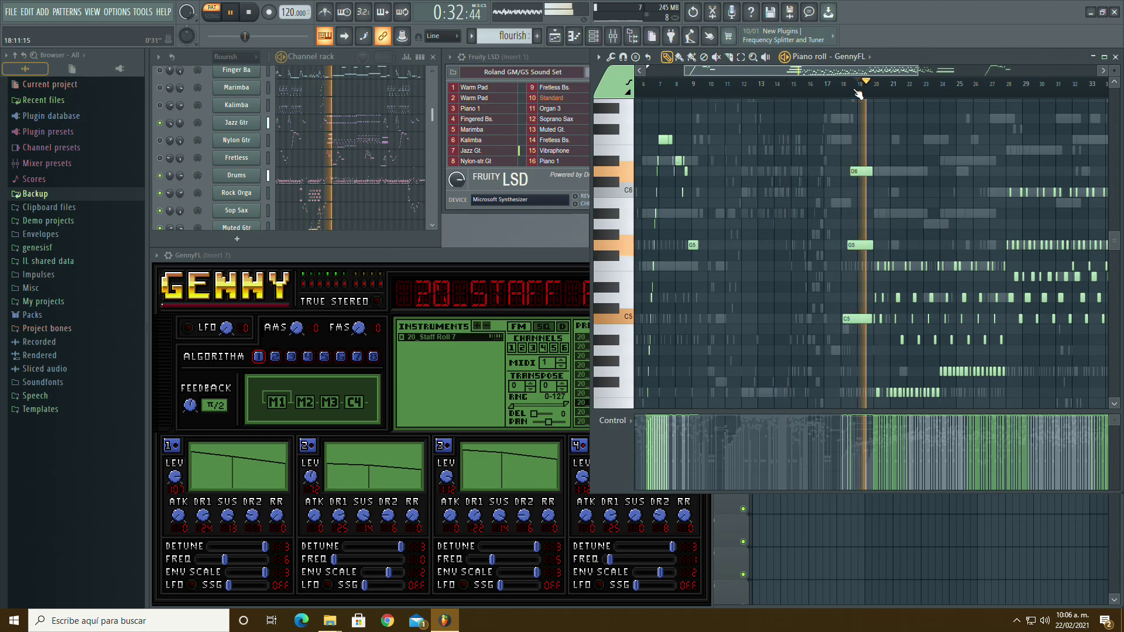
pyautogui.click(674, 90)
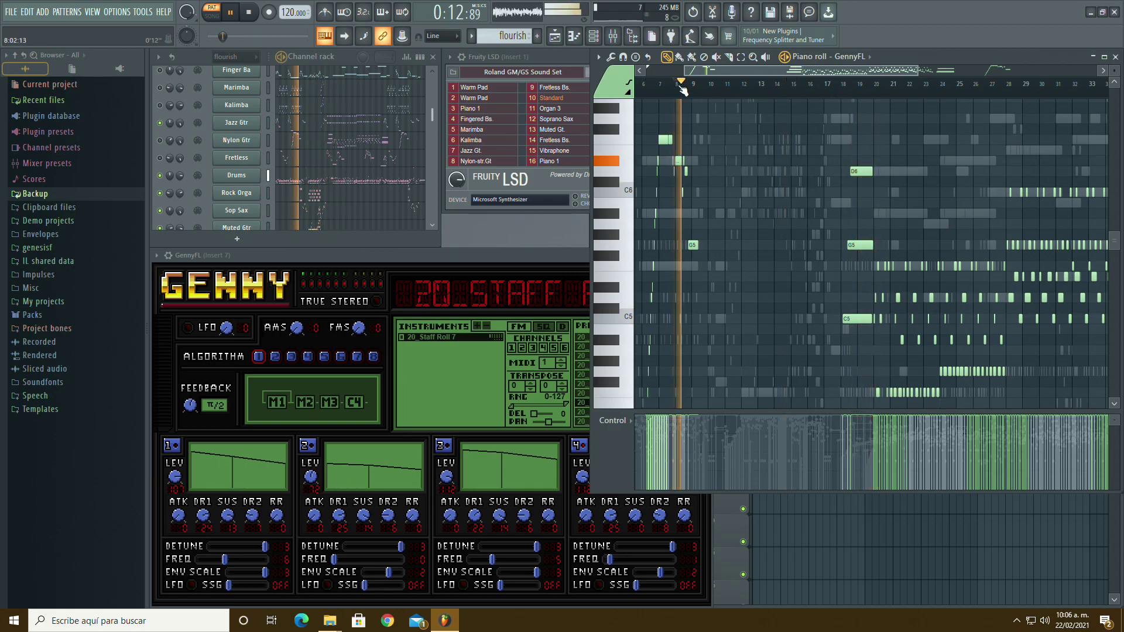
pyautogui.click(890, 94)
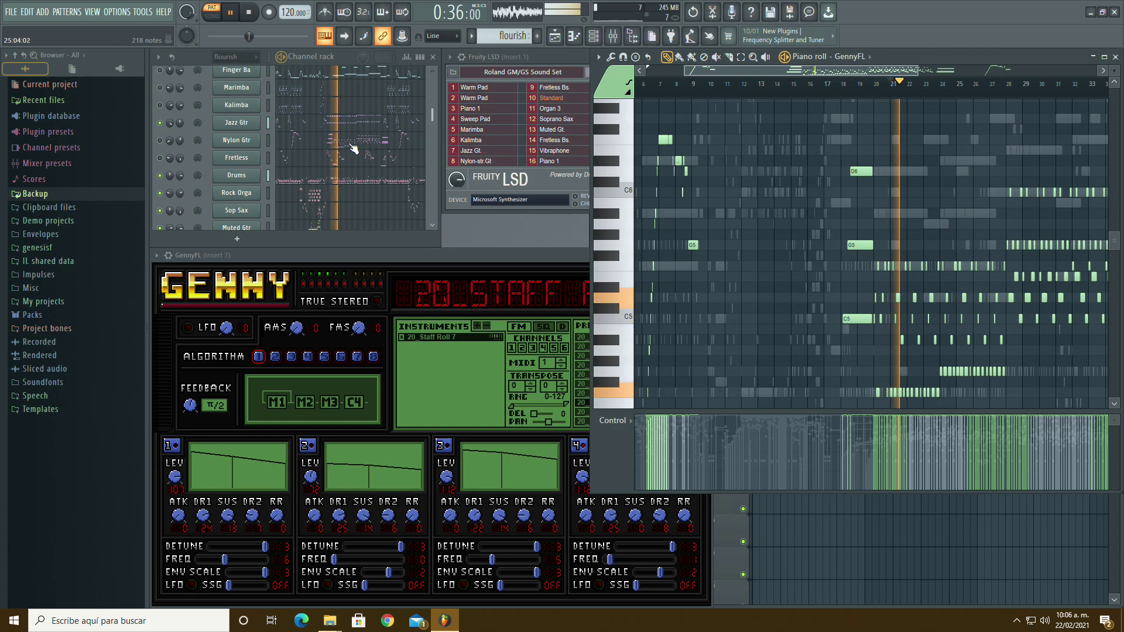
pyautogui.scroll(-5, 329, 200)
pyautogui.moveTo(917, 71); pyautogui.dragTo(1083, 75)
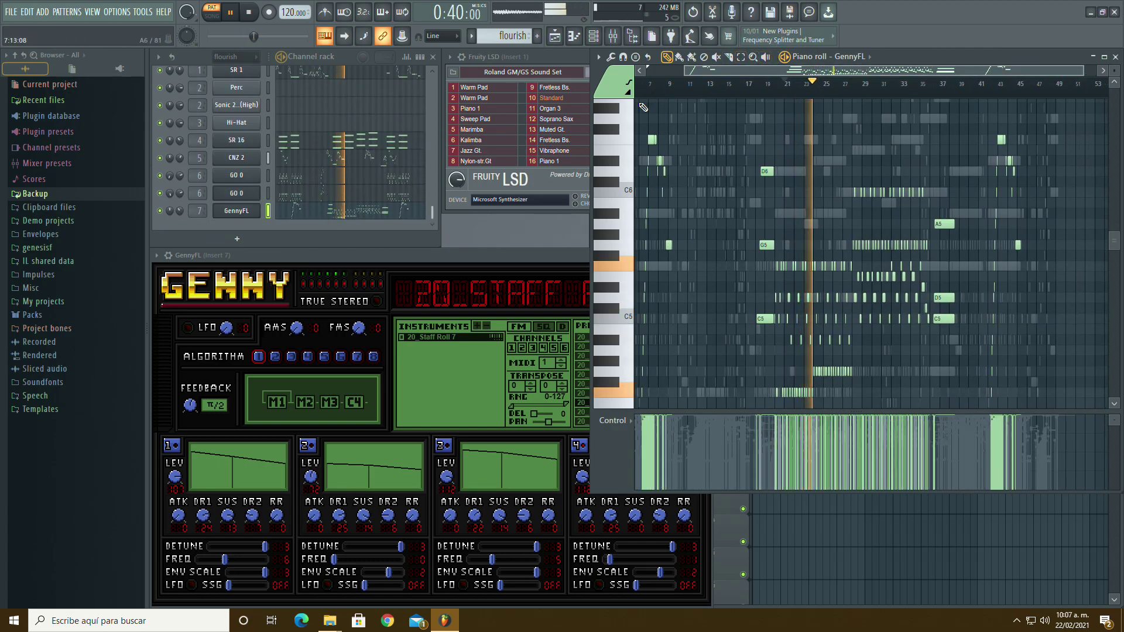
# Step: Select the GennyFL notes from about bar 18 to bar 37 in the piano roll and lower their velocity
pyautogui.scroll(5, 370, 113)
pyautogui.scroll(4, 370, 113)
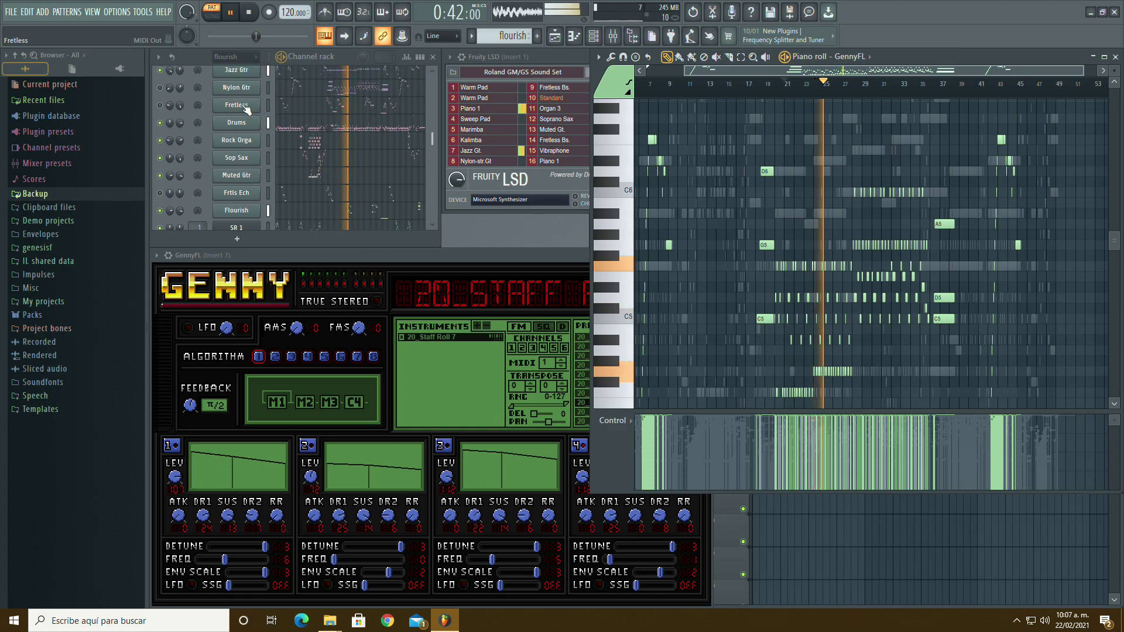
pyautogui.click(998, 89)
pyautogui.scroll(-3, 179, 89)
pyautogui.click(764, 88)
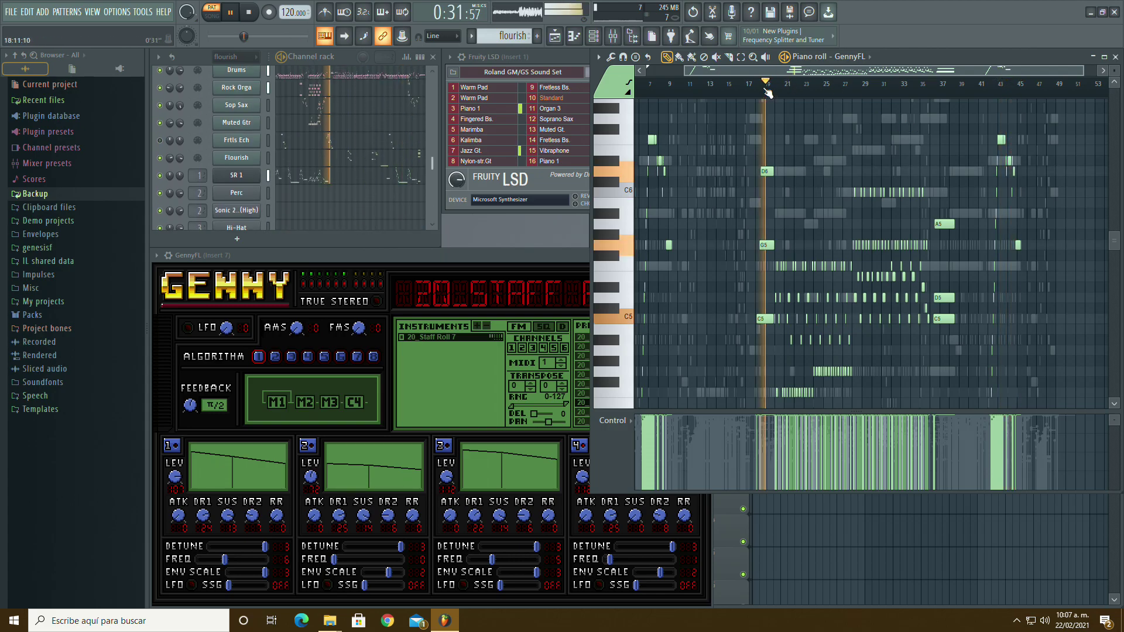
pyautogui.moveTo(971, 154); pyautogui.dragTo(693, 404)
pyautogui.click(668, 60)
pyautogui.scroll(-1, 755, 234)
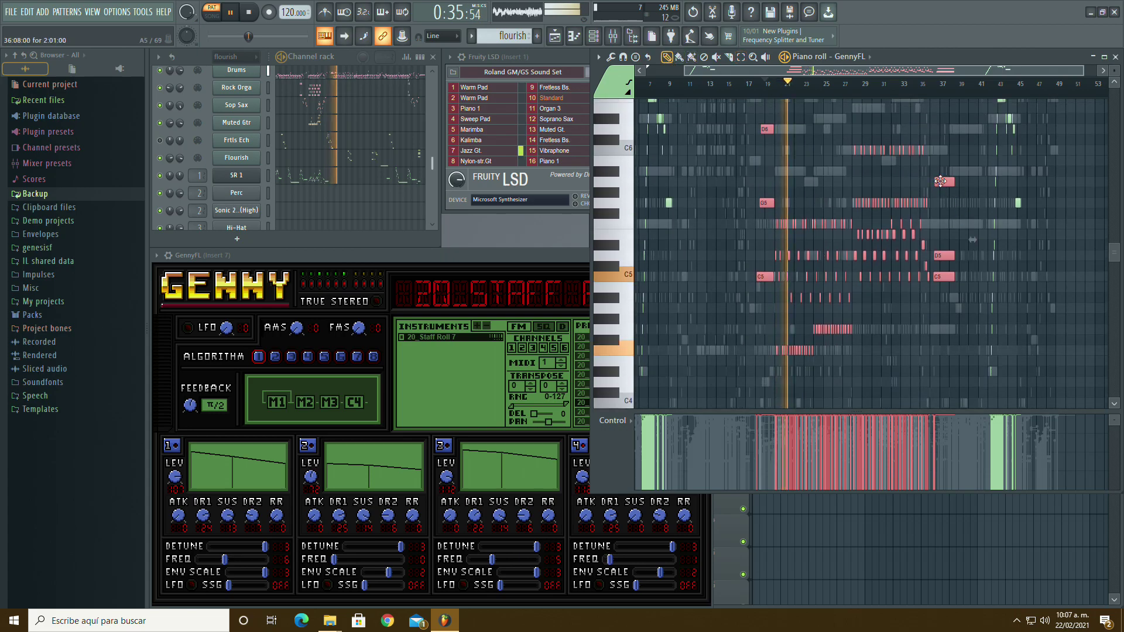
pyautogui.doubleClick(765, 277)
pyautogui.moveTo(545, 308); pyautogui.dragTo(544, 299)
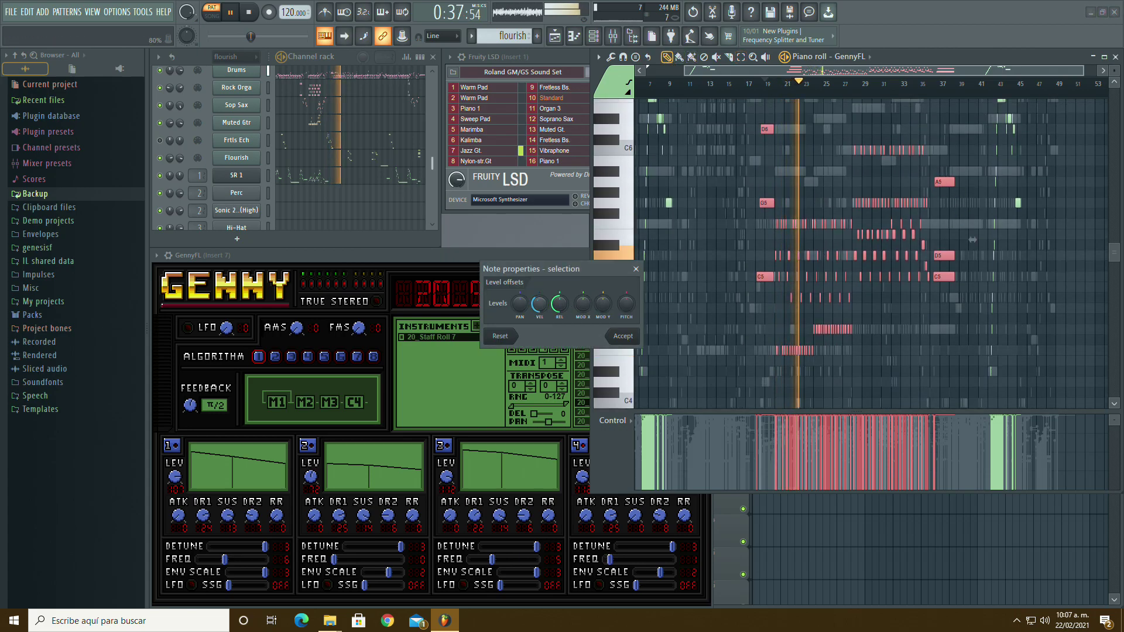
pyautogui.click(609, 338)
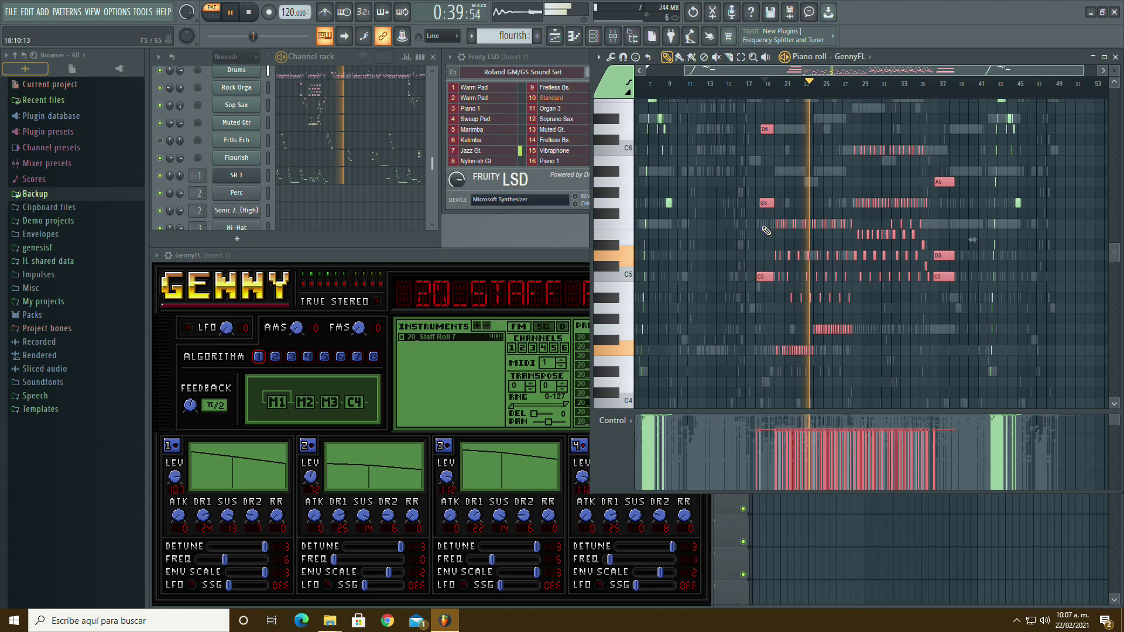
# Step: Mute and unmute the GennyFL channel during playback to compare its sound with the Nylon Gtr channel
pyautogui.scroll(-3, 351, 182)
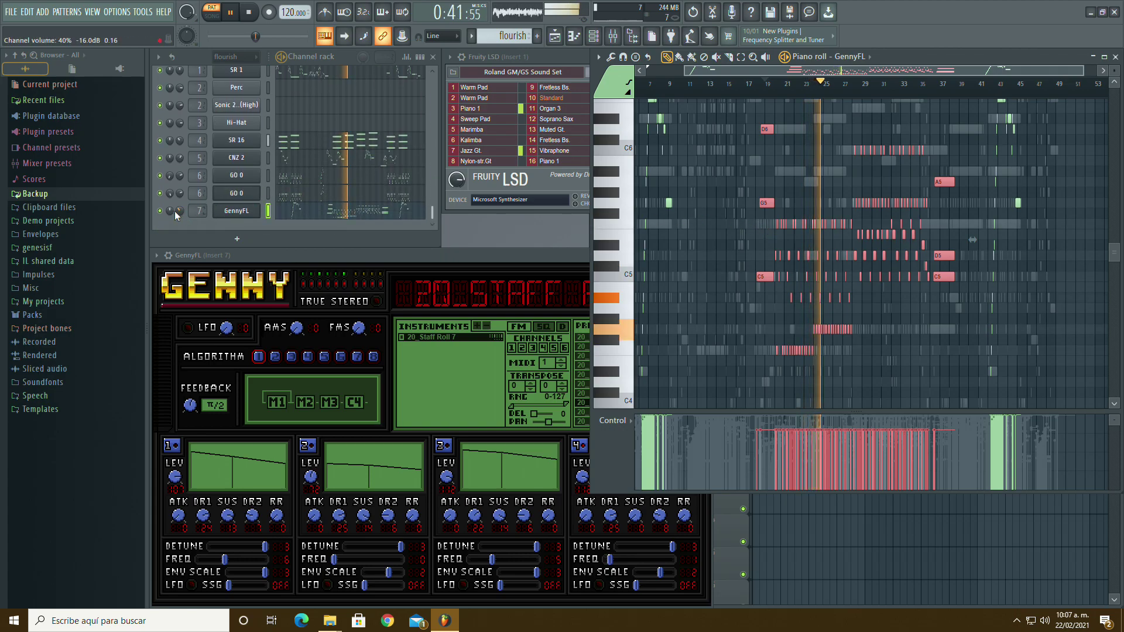
pyautogui.scroll(5, 199, 169)
pyautogui.click(160, 175)
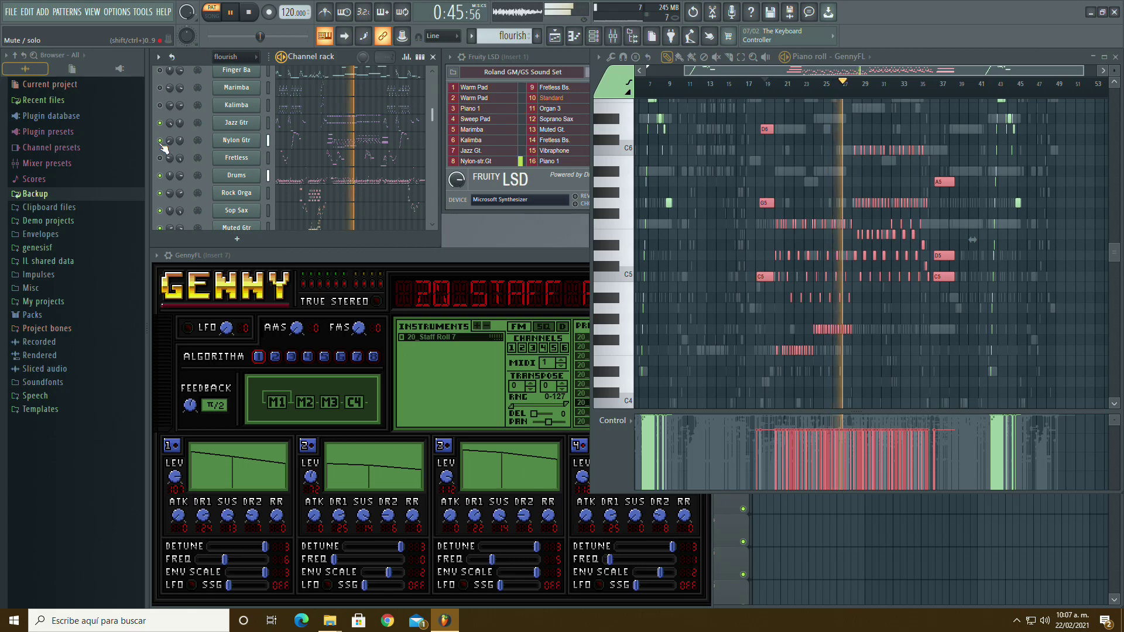
pyautogui.scroll(-5, 170, 148)
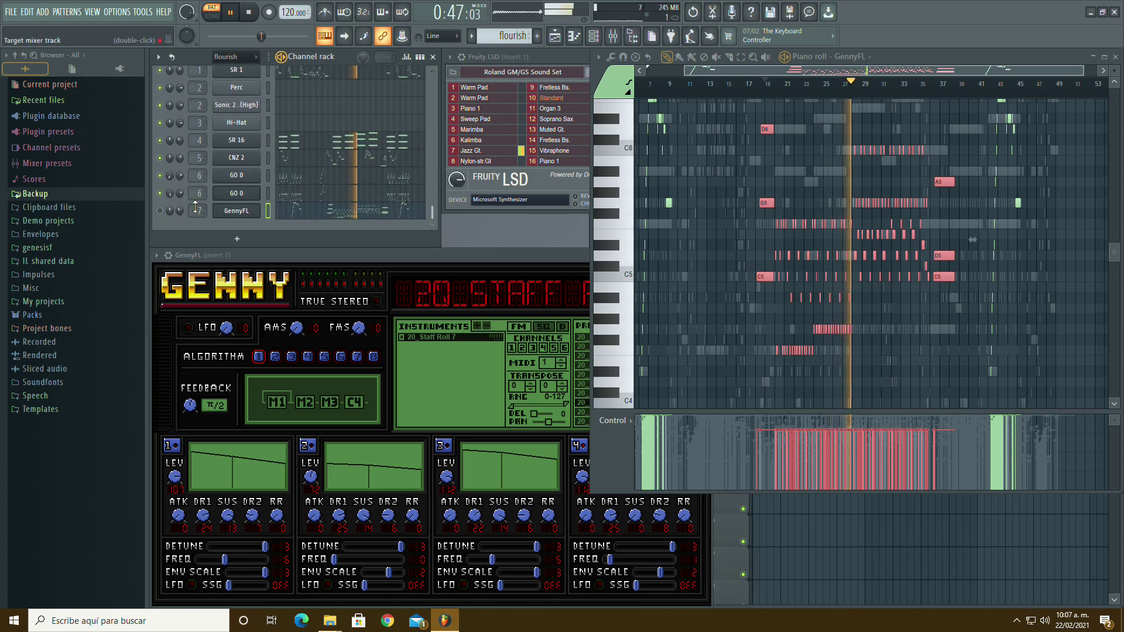
pyautogui.click(160, 211)
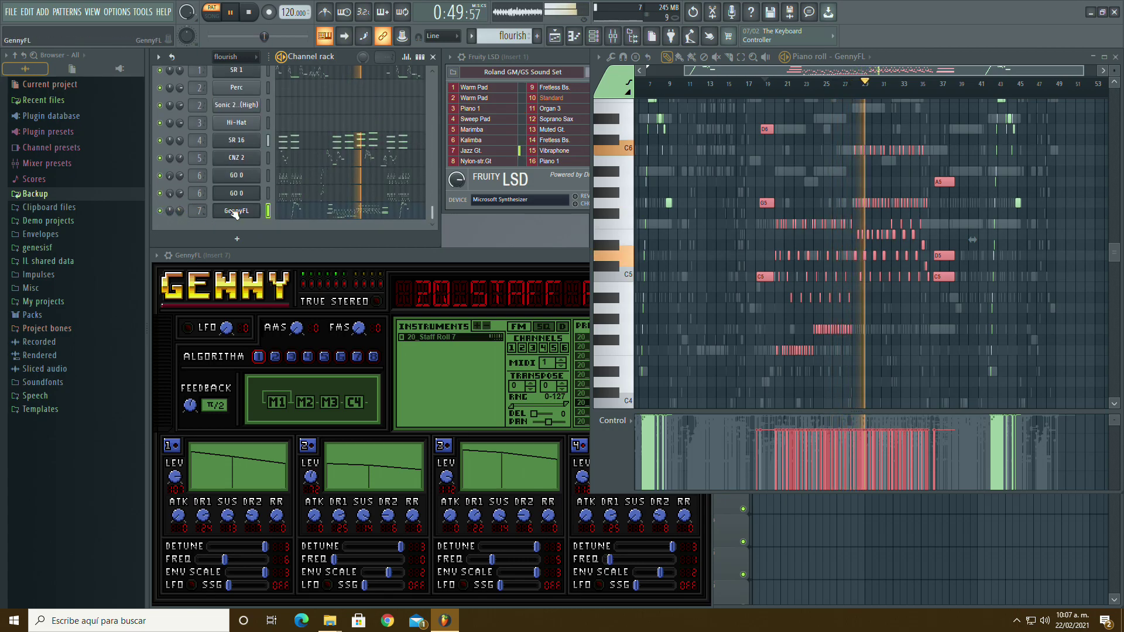
# Step: Try higher velocity levels for the selected GennyFL notes through their note properties
pyautogui.scroll(3, 757, 231)
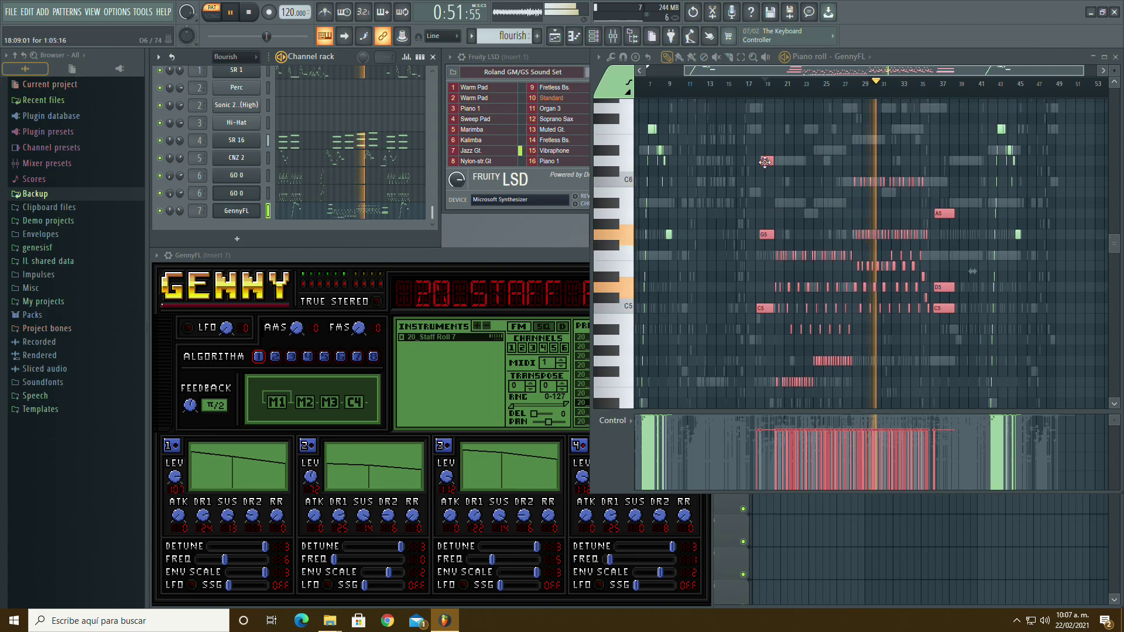
pyautogui.doubleClick(764, 162)
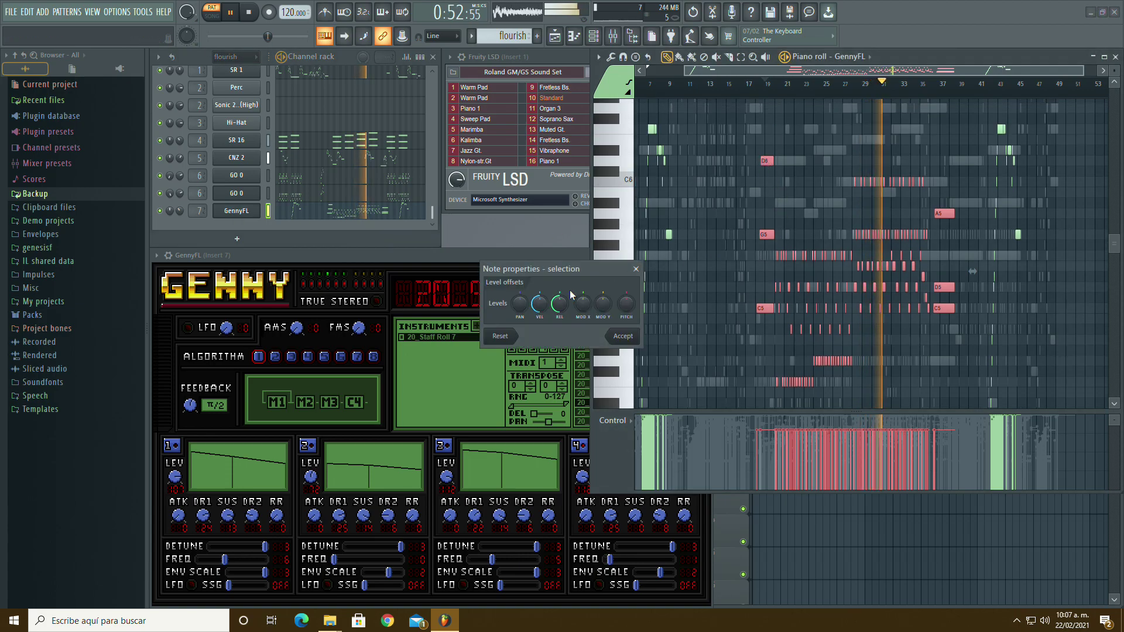
pyautogui.click(627, 333)
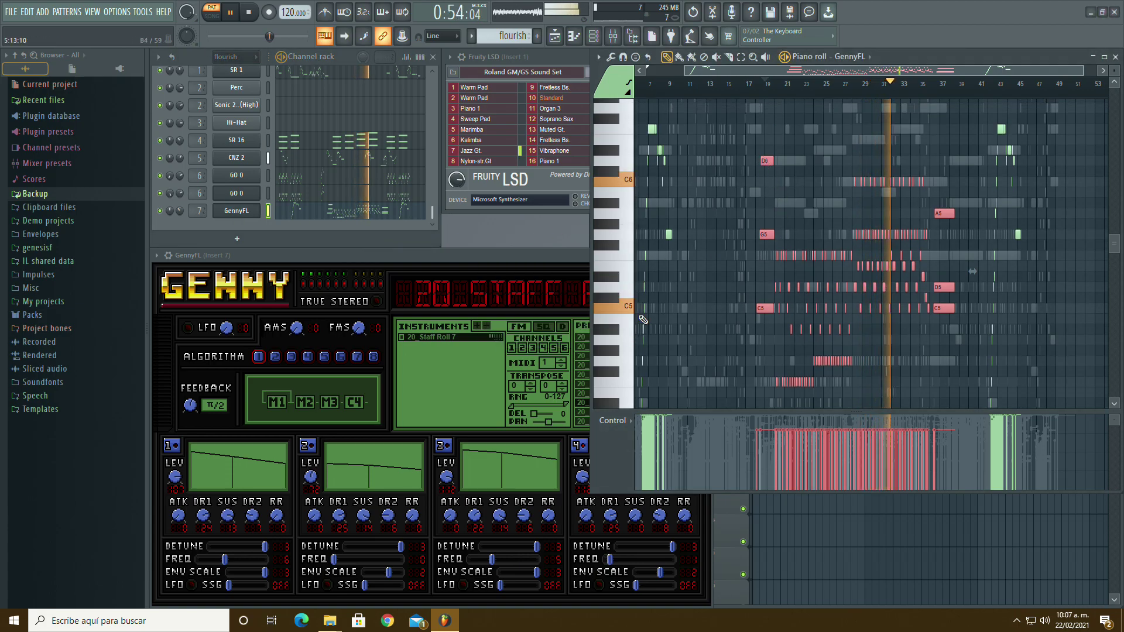
pyautogui.doubleClick(767, 233)
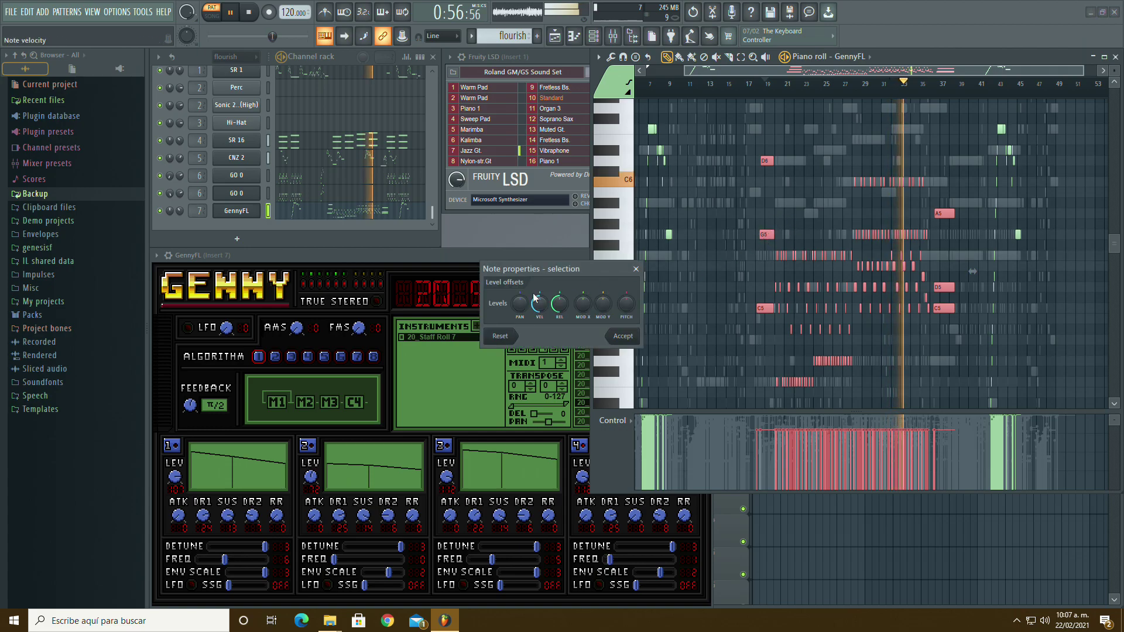
pyautogui.click(623, 343)
pyautogui.doubleClick(767, 308)
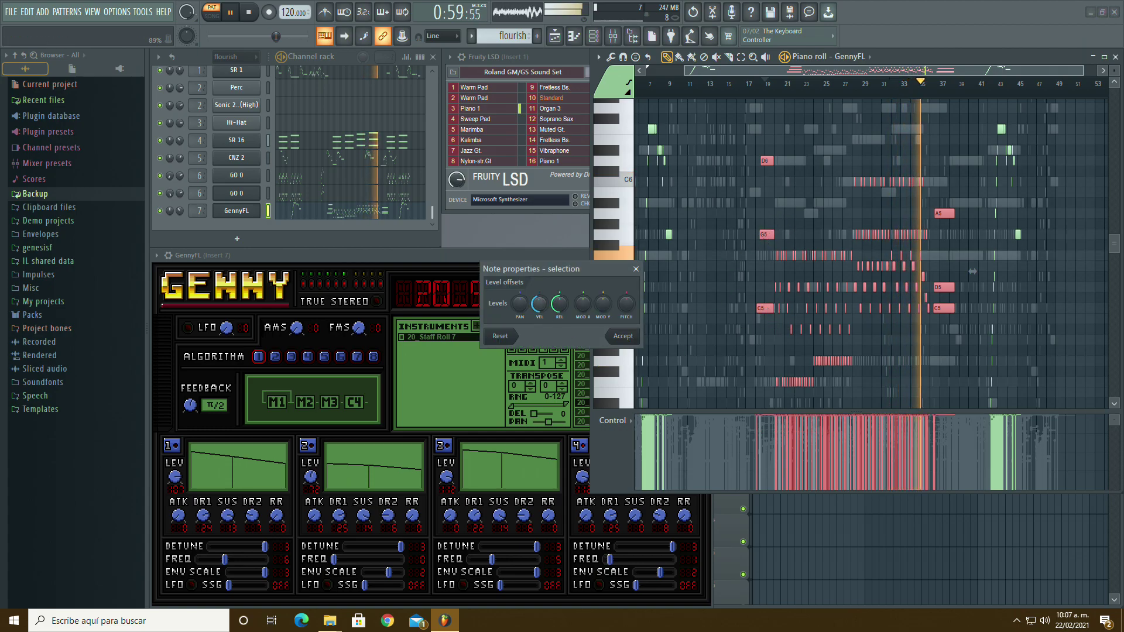
pyautogui.click(623, 336)
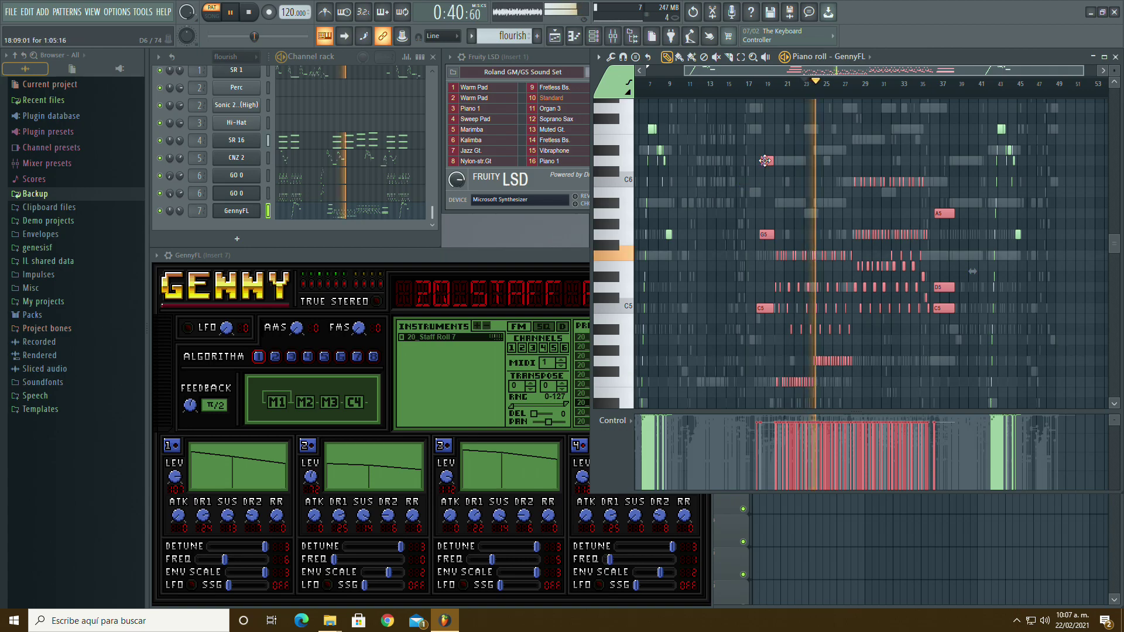
pyautogui.doubleClick(767, 308)
pyautogui.moveTo(556, 303); pyautogui.dragTo(576, 296)
pyautogui.click(622, 336)
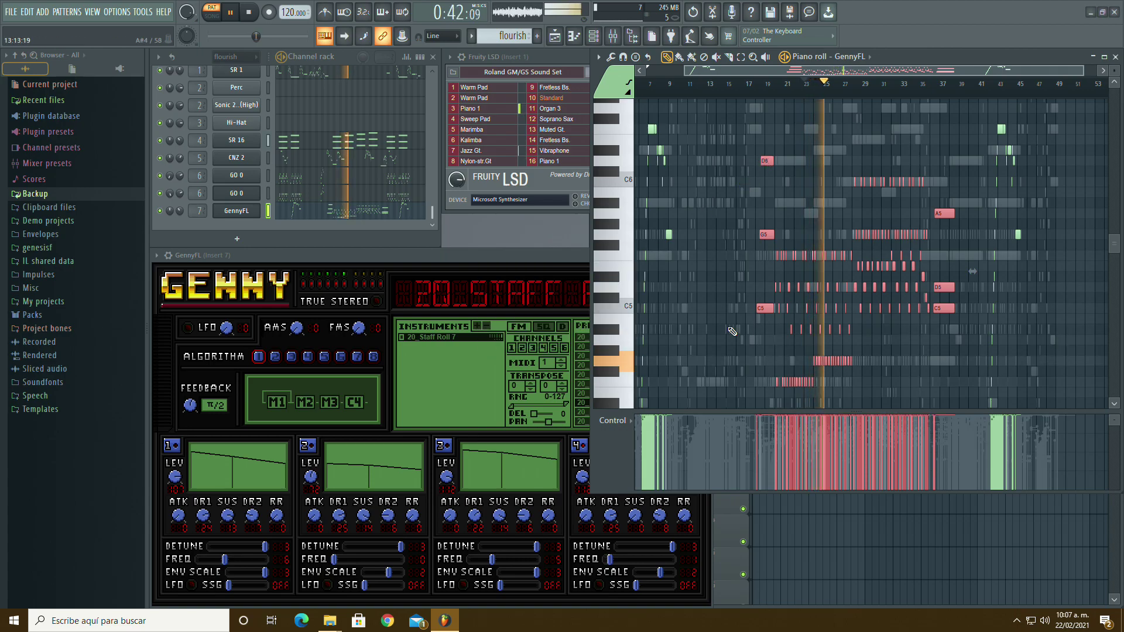
# Step: Reduce the selected notes' velocity offset in the note properties and replay the passage from about bar 20
pyautogui.doubleClick(765, 308)
pyautogui.moveTo(539, 304); pyautogui.dragTo(540, 307)
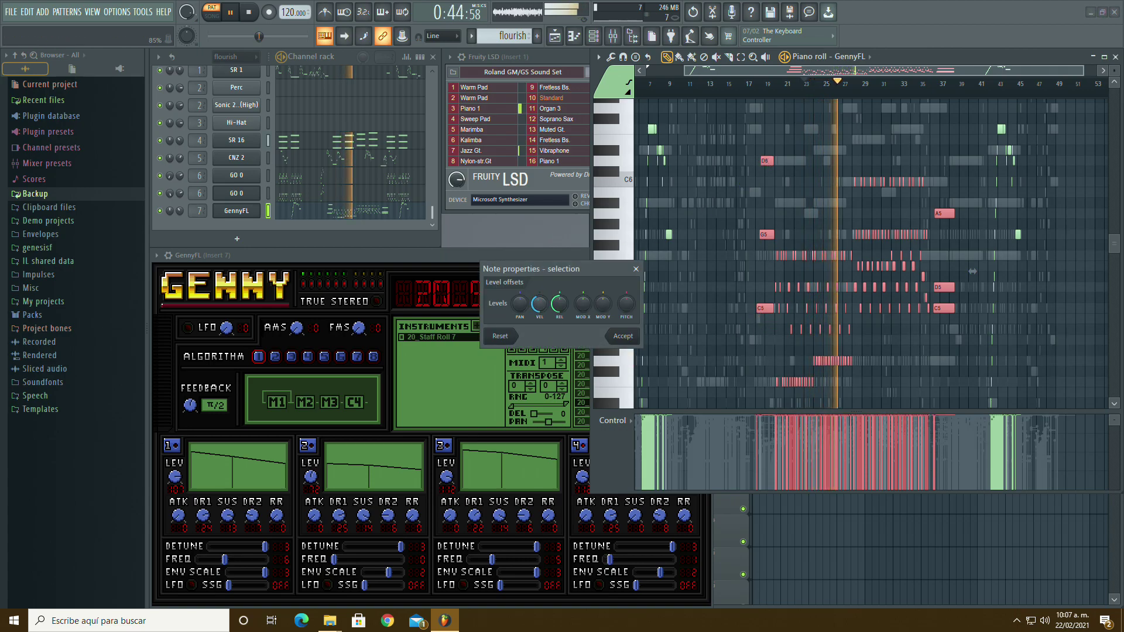
pyautogui.click(623, 336)
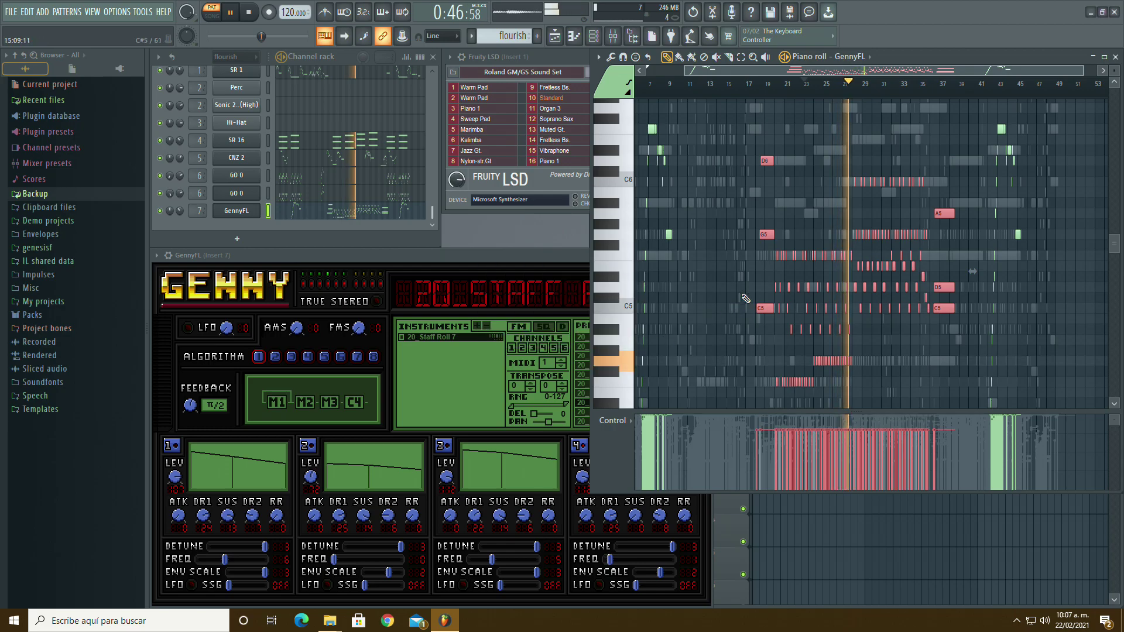
pyautogui.click(782, 94)
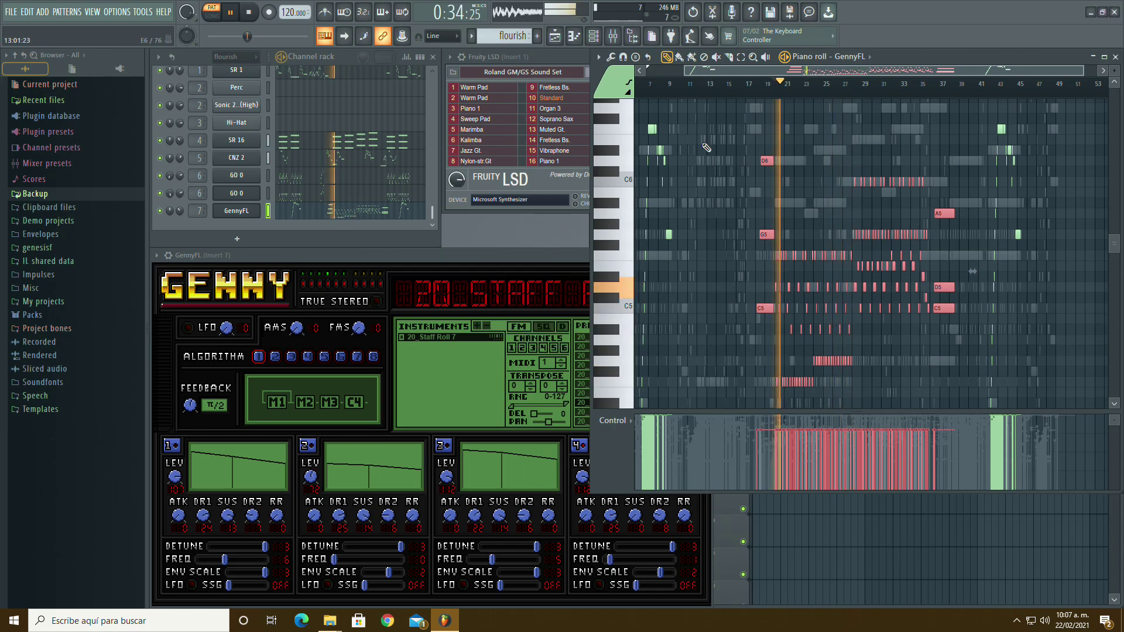
pyautogui.scroll(-1, 707, 202)
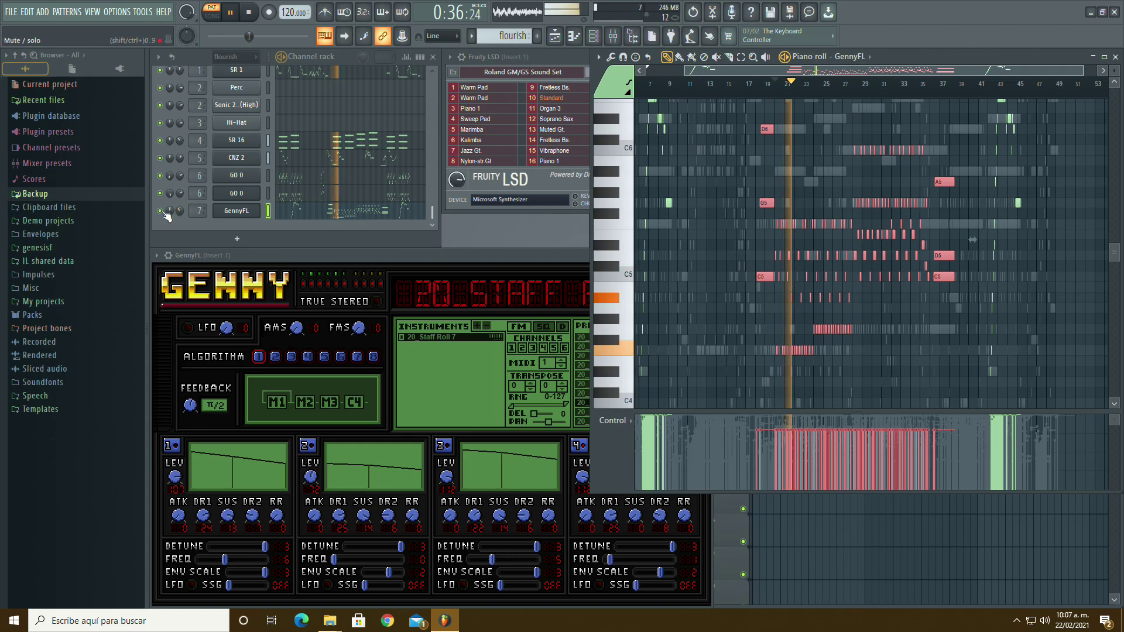
pyautogui.scroll(-5, 328, 155)
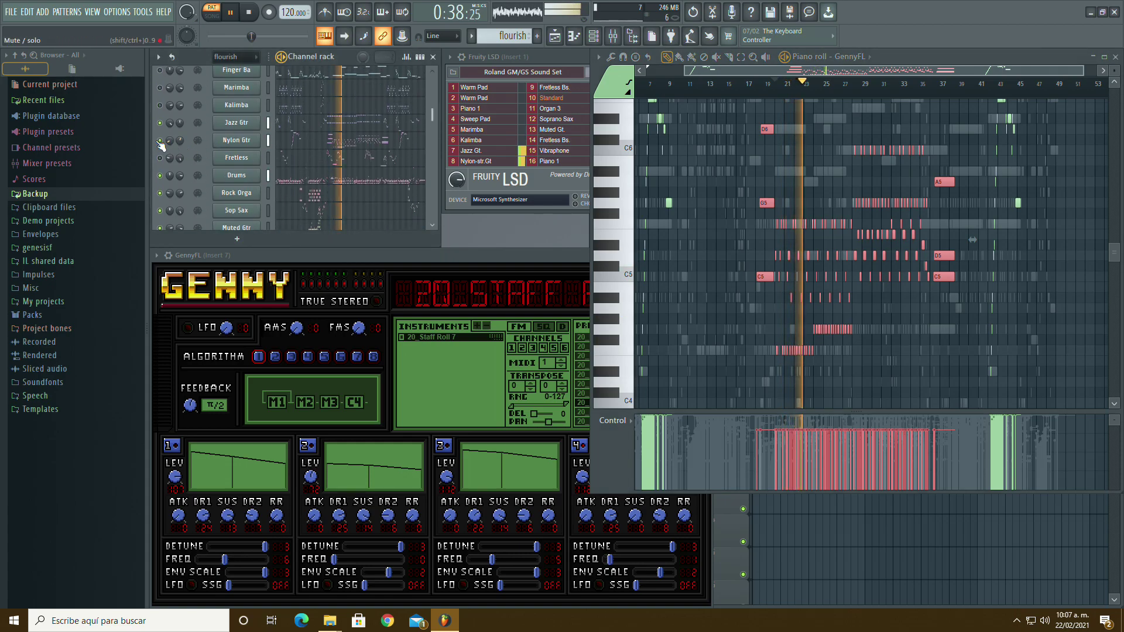
pyautogui.click(785, 88)
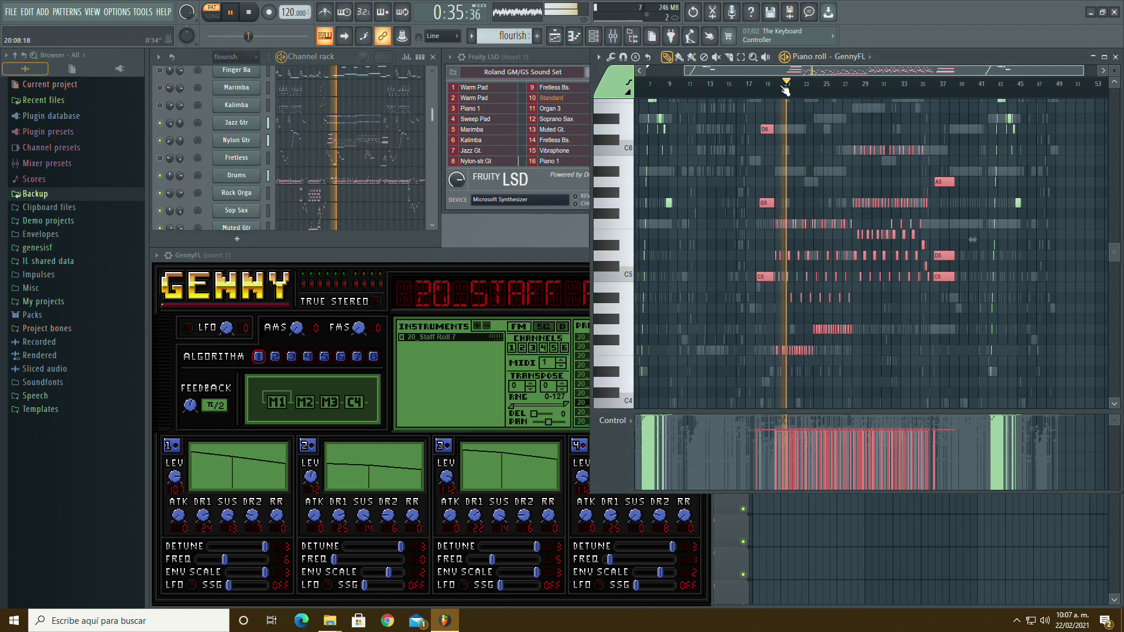
# Step: Rename the last GennyFL channel in the channel rack to "SR 7"
pyautogui.scroll(5, 167, 175)
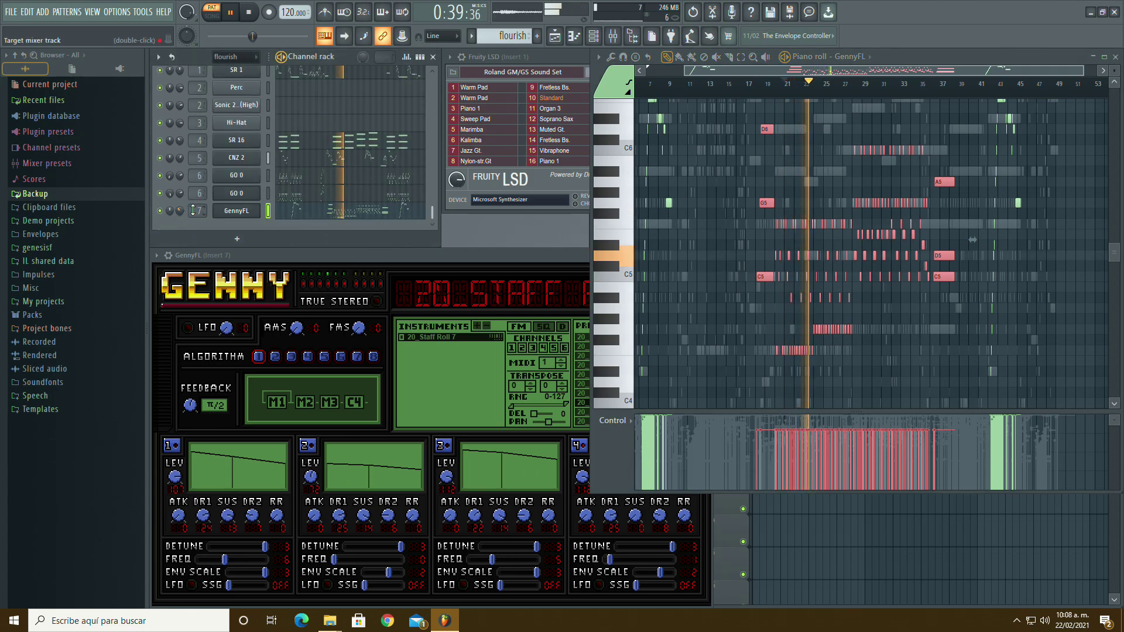
pyautogui.rightClick(253, 206)
pyautogui.click(322, 230)
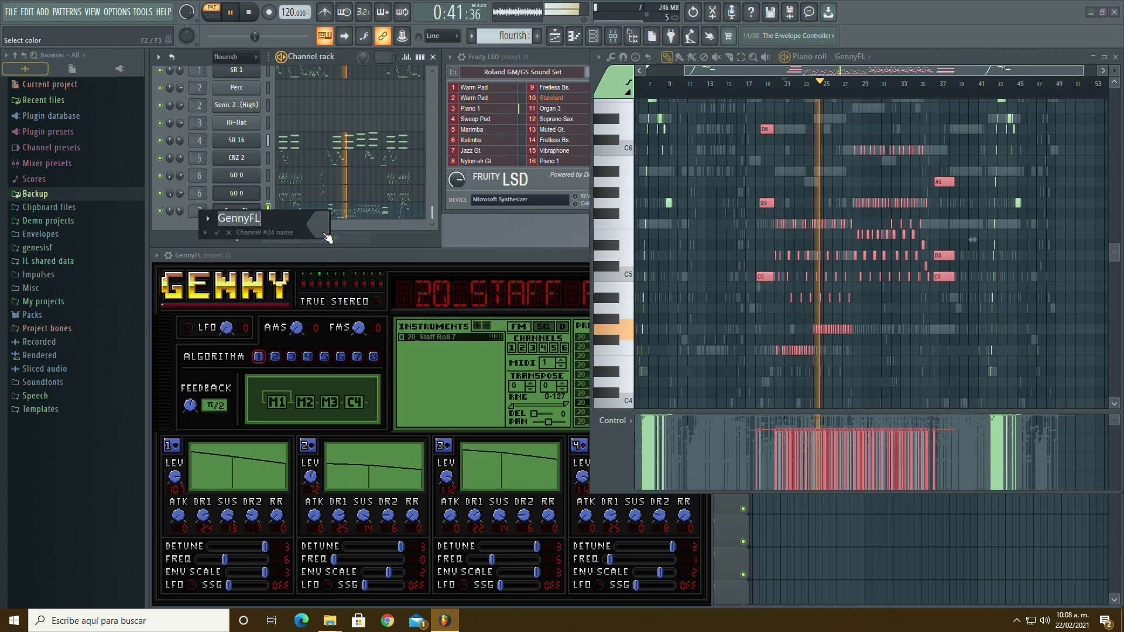
pyautogui.write('SR 7')
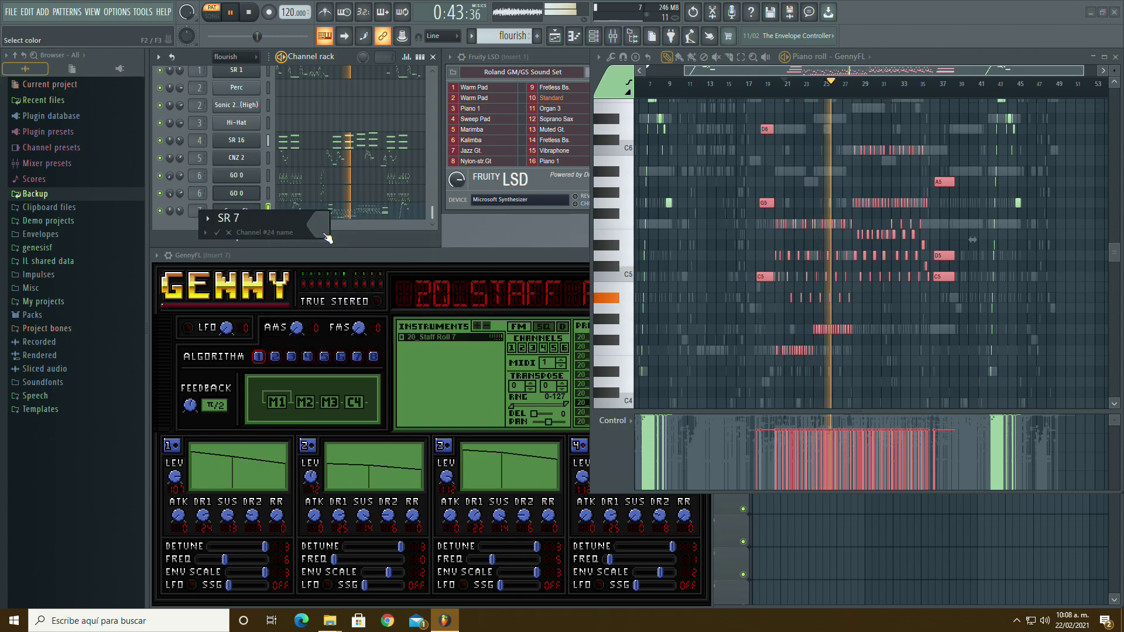
pyautogui.press('Return')
pyautogui.click(239, 209)
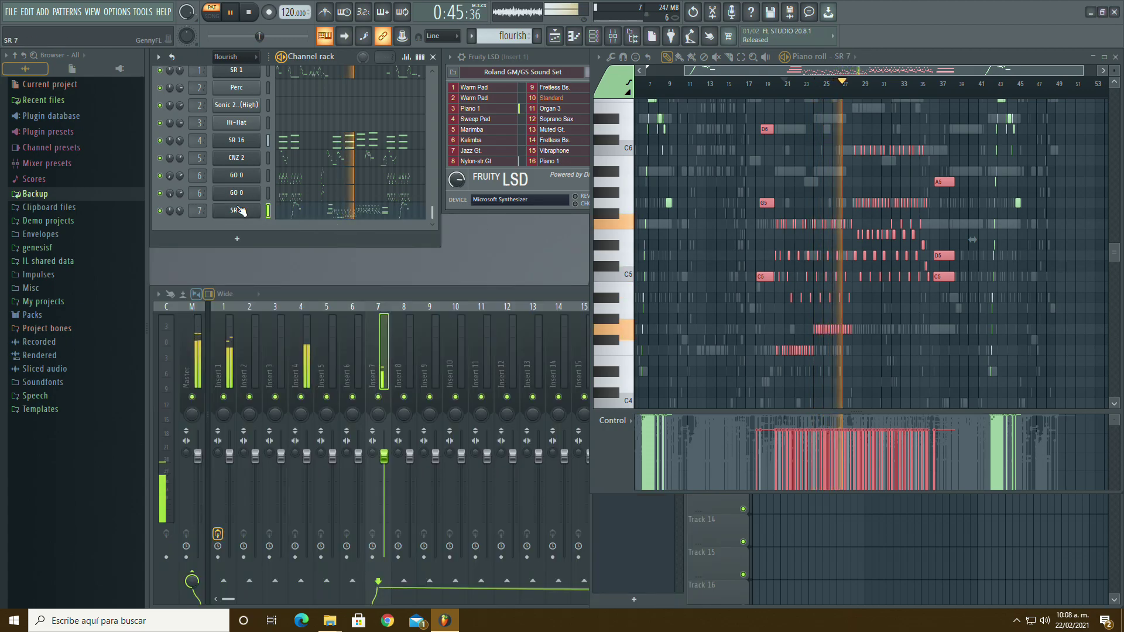
pyautogui.click(239, 208)
# Step: Replay the song from the beginning and examine the note patterns of the channels in the rack
pyautogui.moveTo(831, 72); pyautogui.dragTo(761, 73)
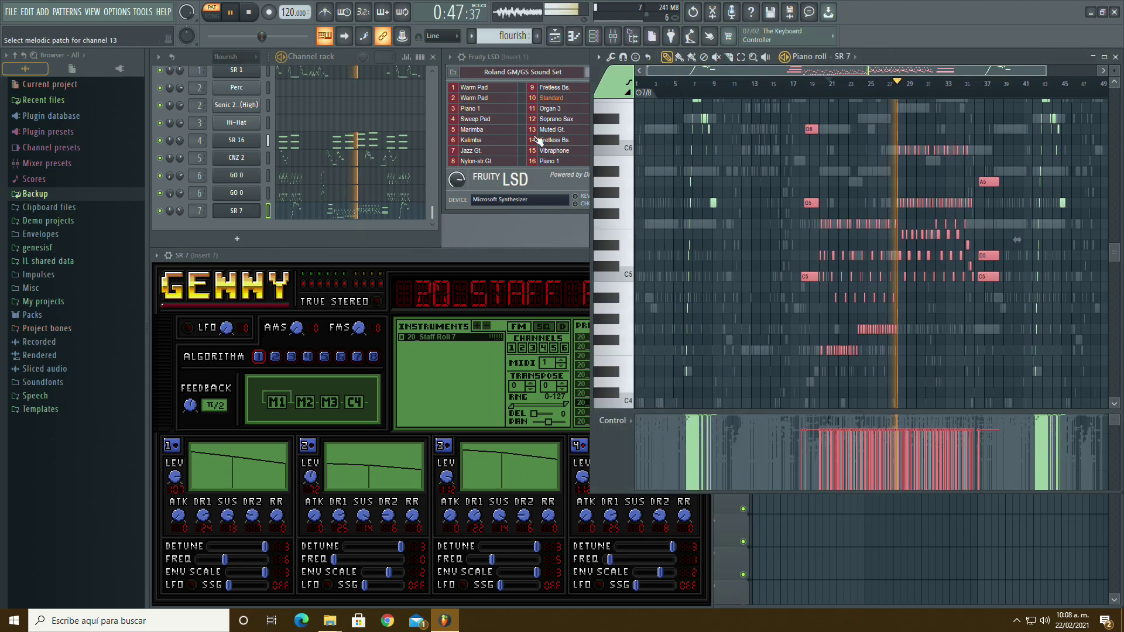
pyautogui.scroll(3, 350, 166)
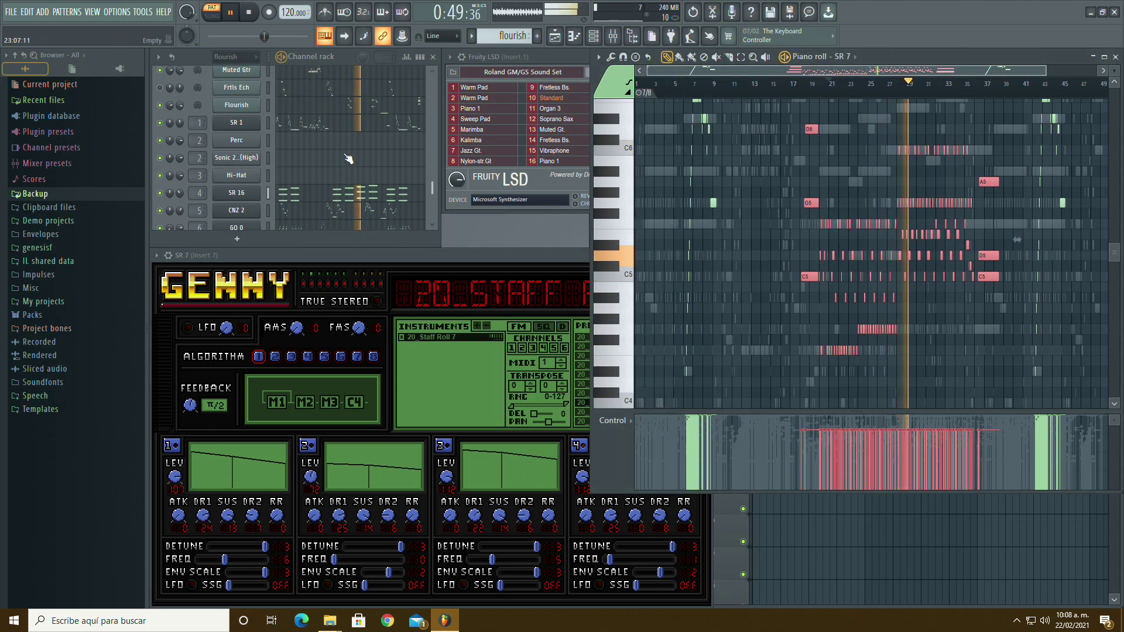
pyautogui.scroll(-3, 345, 169)
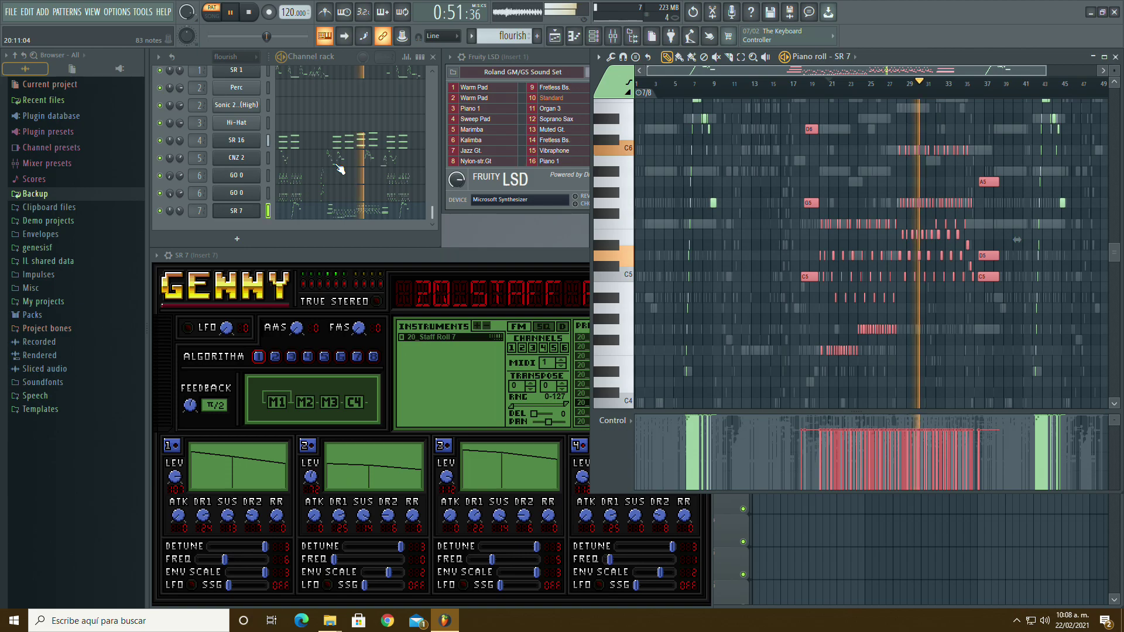
pyautogui.click(249, 12)
pyautogui.press('space')
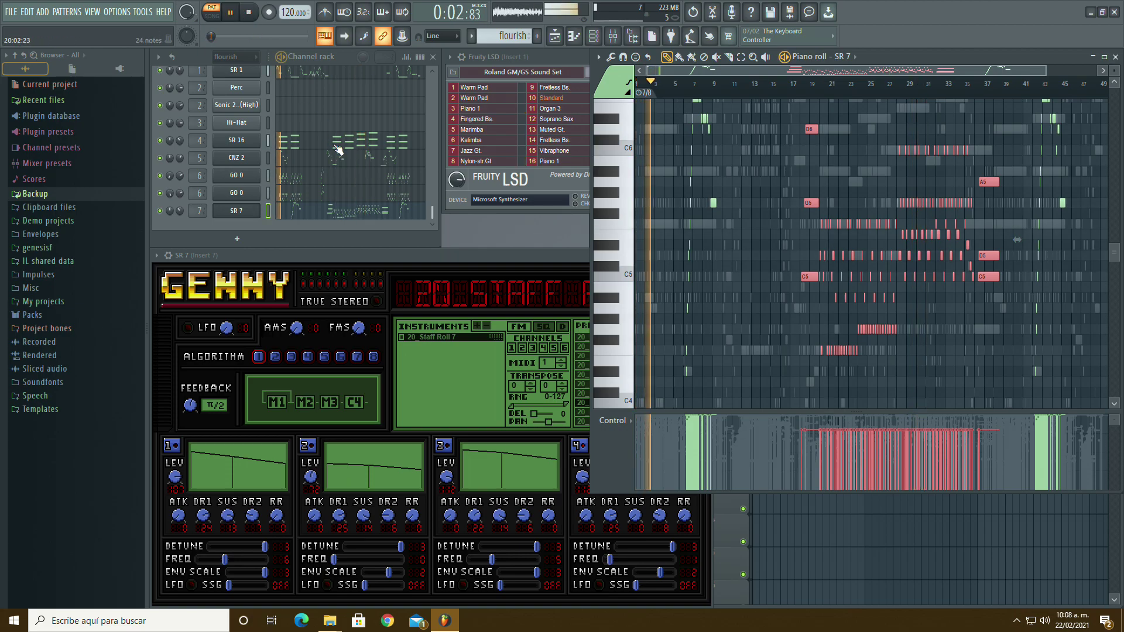
pyautogui.scroll(5, 316, 171)
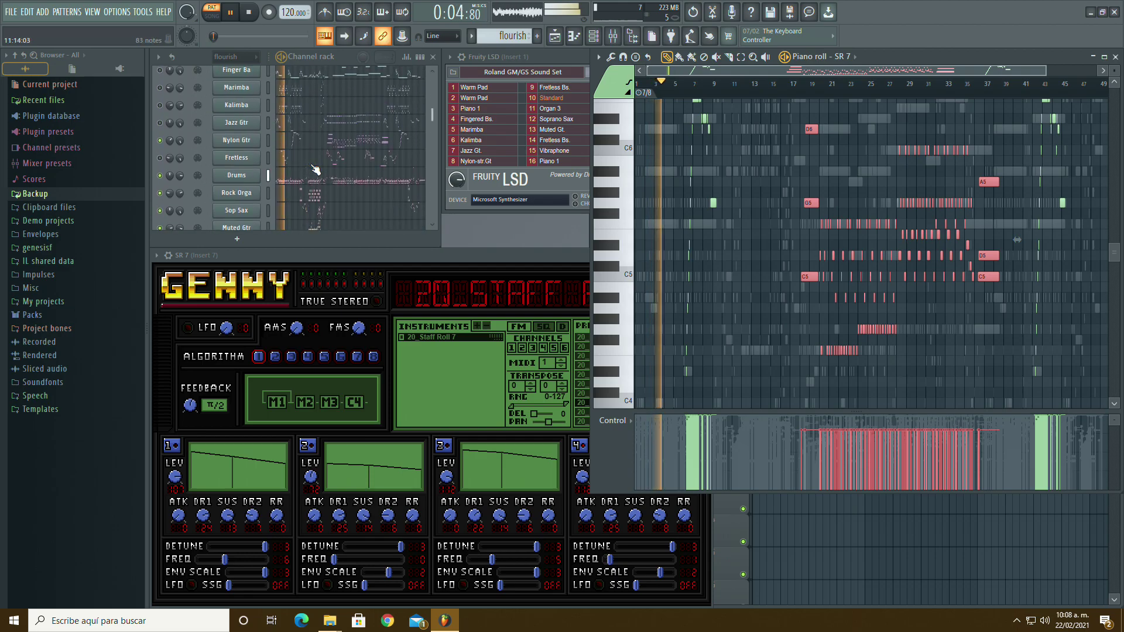
pyautogui.scroll(2, 316, 171)
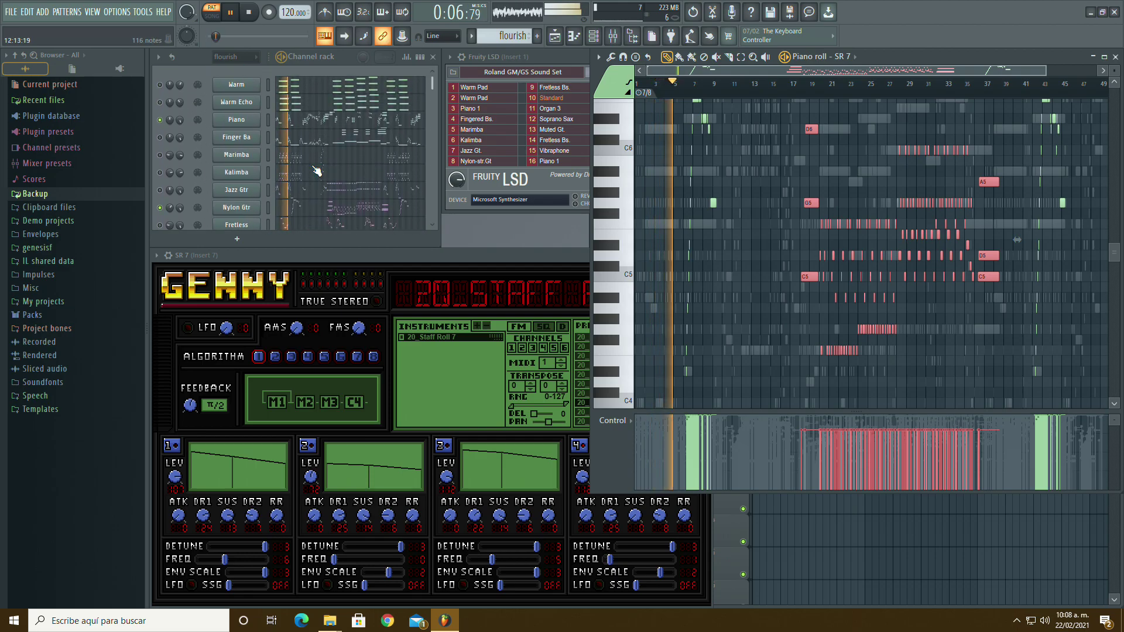
pyautogui.click(234, 13)
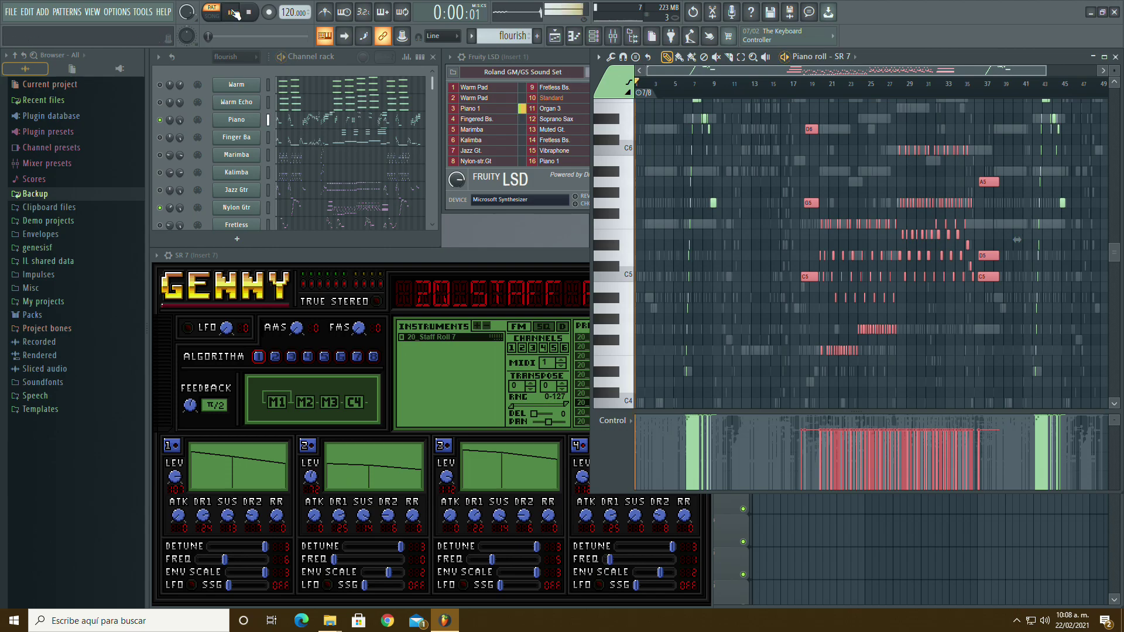
# Step: Add a new GennyFL instrument channel below SR 7 in the channel rack
pyautogui.scroll(-8, 292, 124)
pyautogui.click(247, 240)
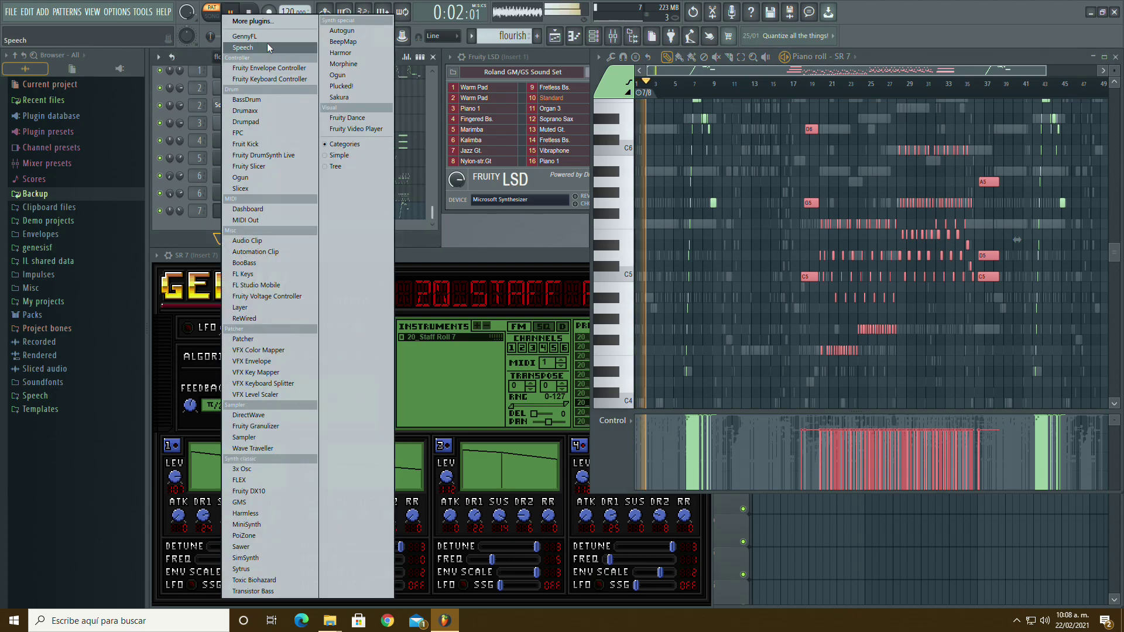
pyautogui.click(271, 47)
pyautogui.moveTo(356, 201); pyautogui.dragTo(269, 242)
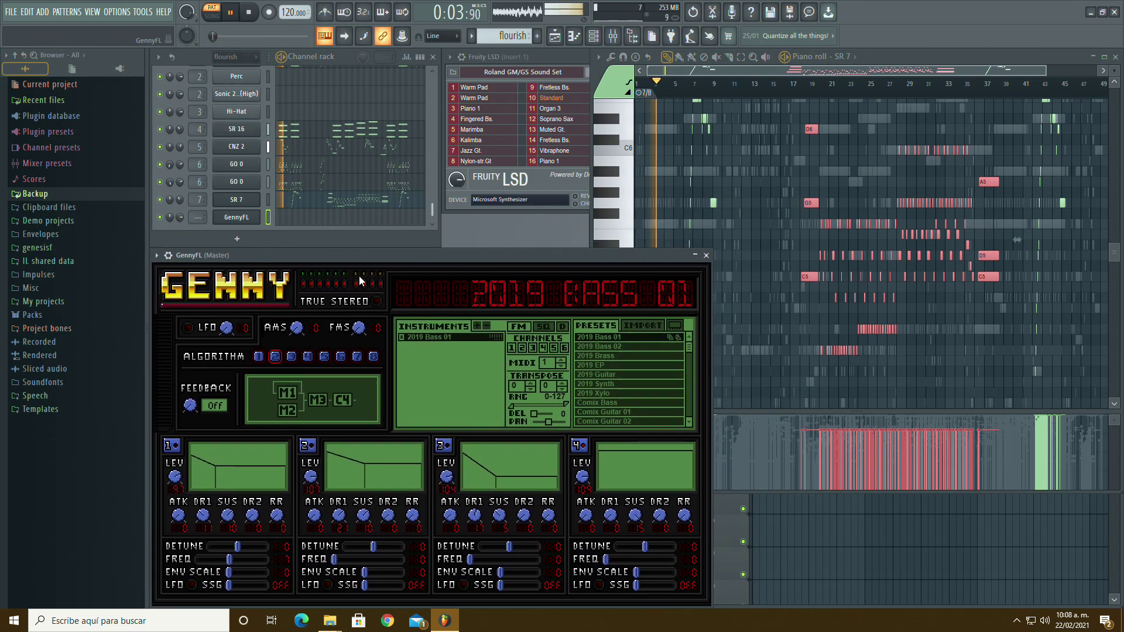
# Step: Import the "08 - Casino Night Zone.vgz" bank into the new GennyFL instrument and load the "08_Casino Night Zone 2" preset
pyautogui.click(641, 326)
pyautogui.click(620, 350)
pyautogui.scroll(-3, 398, 410)
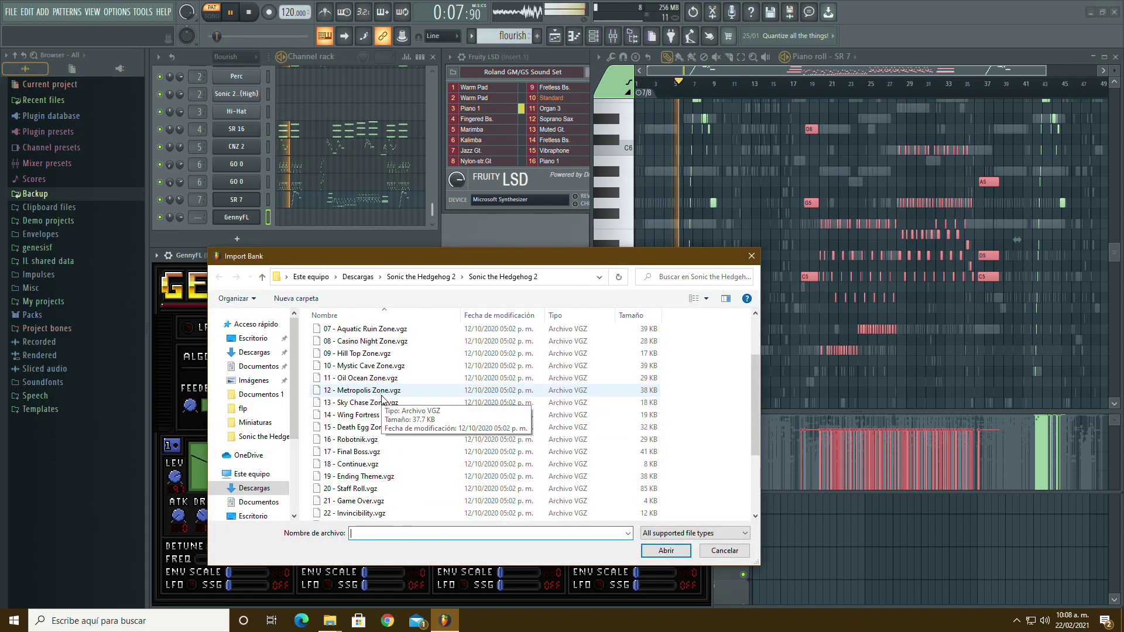
pyautogui.doubleClick(386, 341)
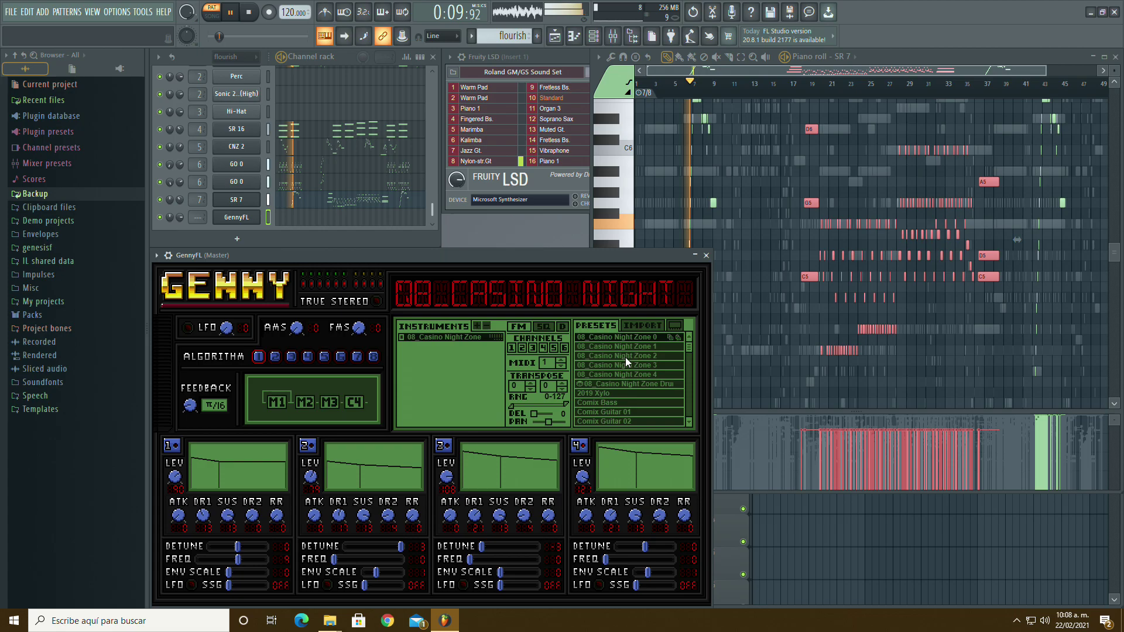
# Step: Route the new GennyFL channel to mixer track 8 and rename it "CNZ 2"
pyautogui.moveTo(198, 217); pyautogui.dragTo(198, 205)
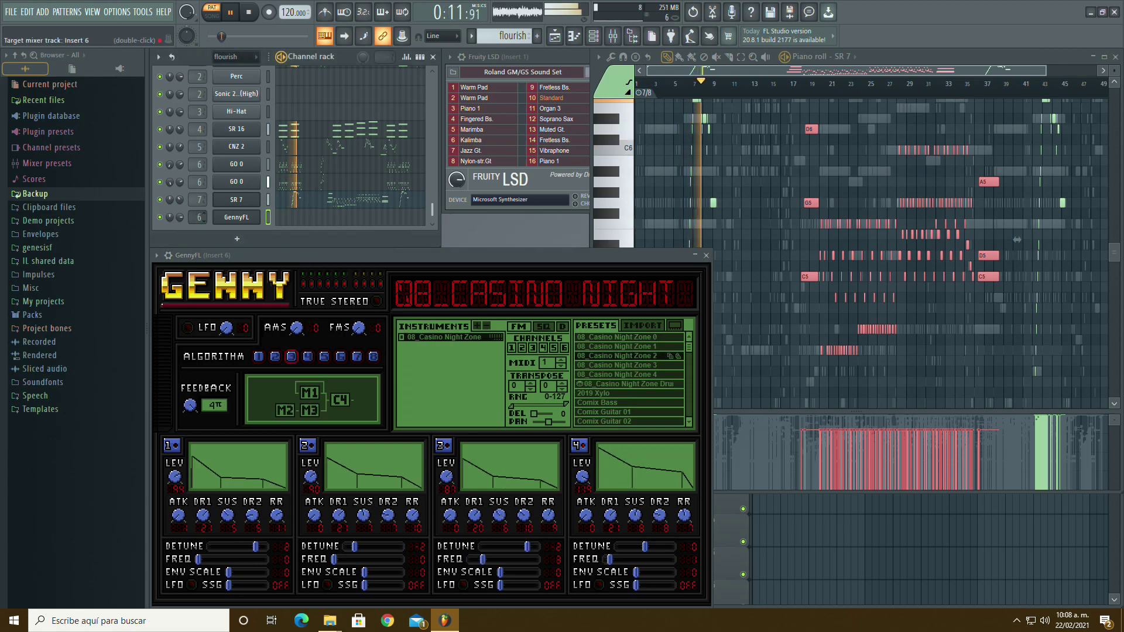
pyautogui.rightClick(257, 215)
pyautogui.click(328, 244)
pyautogui.write('CNZ 2')
pyautogui.press('Return')
# Step: Stop playback, copy all notes of the Piano channel into the new CNZ 2 channel, and recolor them green
pyautogui.scroll(3, 337, 186)
pyautogui.scroll(10, 334, 185)
pyautogui.click(248, 13)
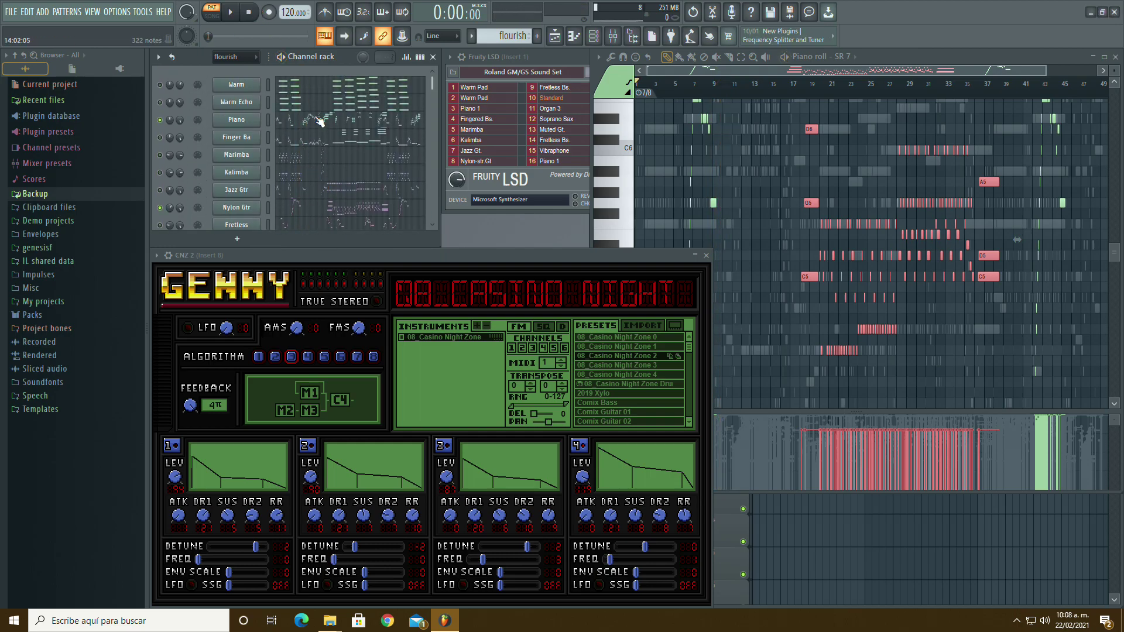
pyautogui.click(321, 119)
pyautogui.scroll(2, 692, 178)
pyautogui.scroll(7, 841, 144)
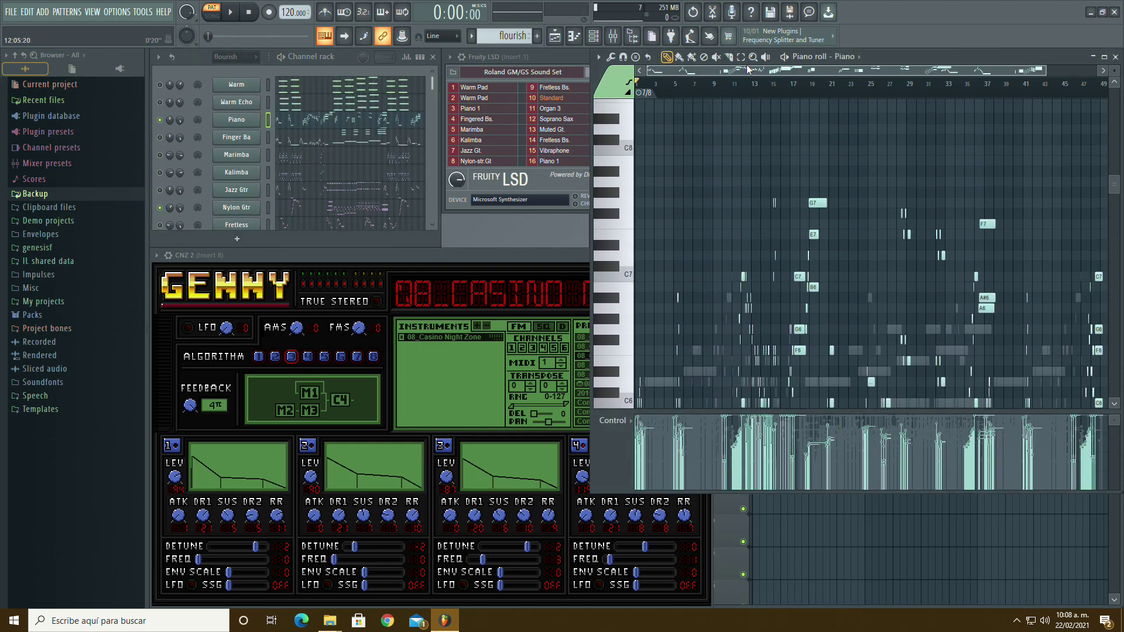
pyautogui.hotkey('ctrl', 'a')
pyautogui.scroll(-5, 878, 263)
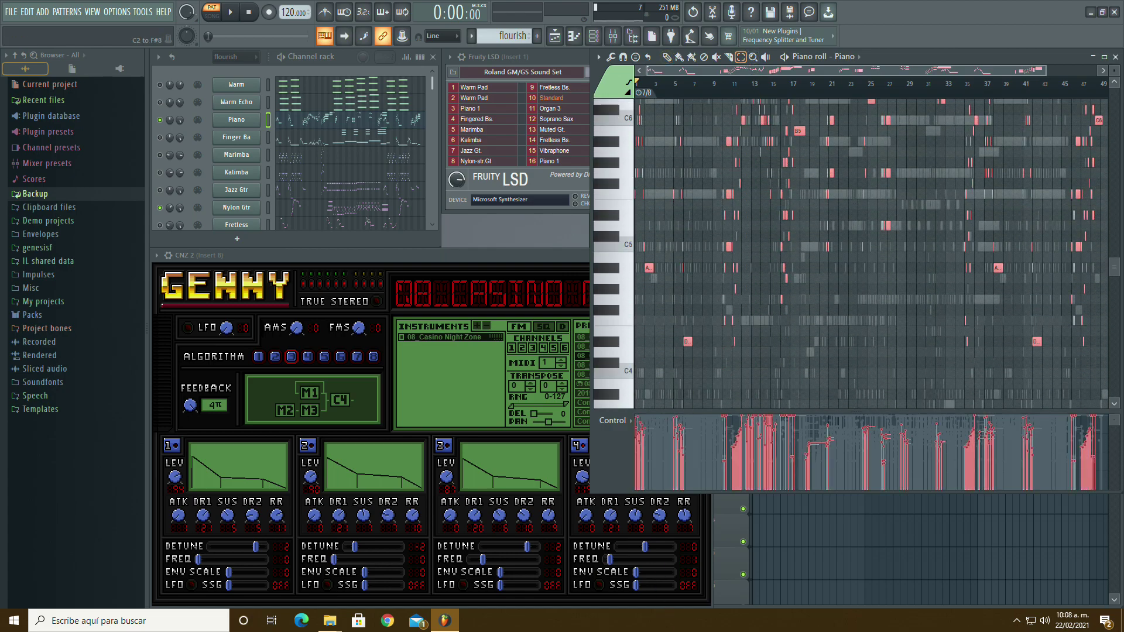
pyautogui.moveTo(1043, 69); pyautogui.dragTo(669, 93)
pyautogui.scroll(-5, 768, 216)
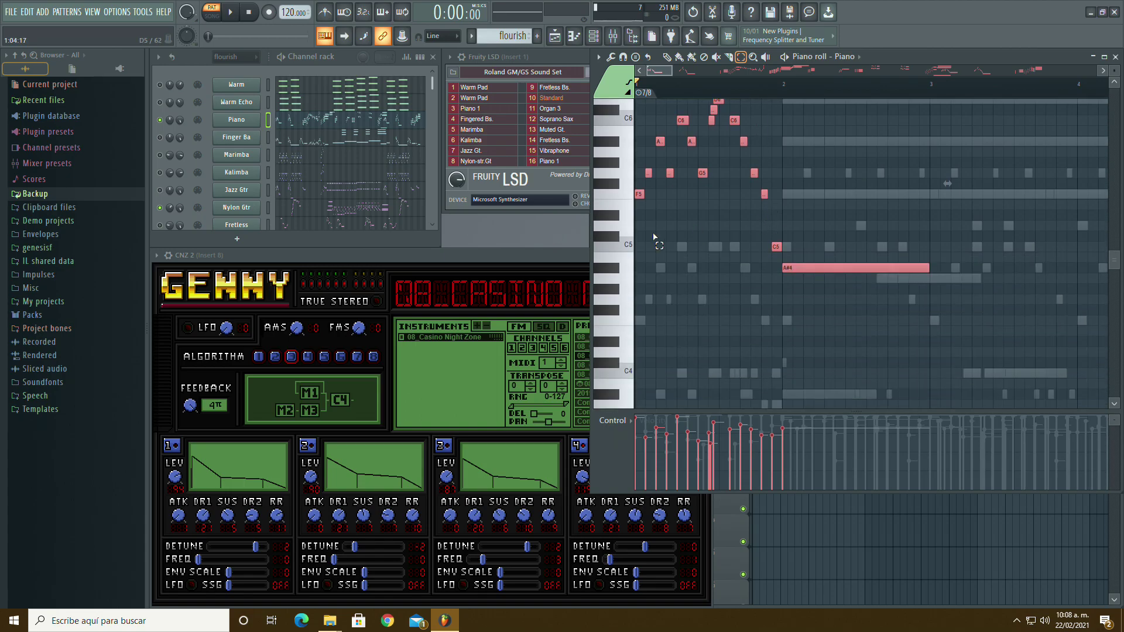
pyautogui.scroll(-3, 180, 133)
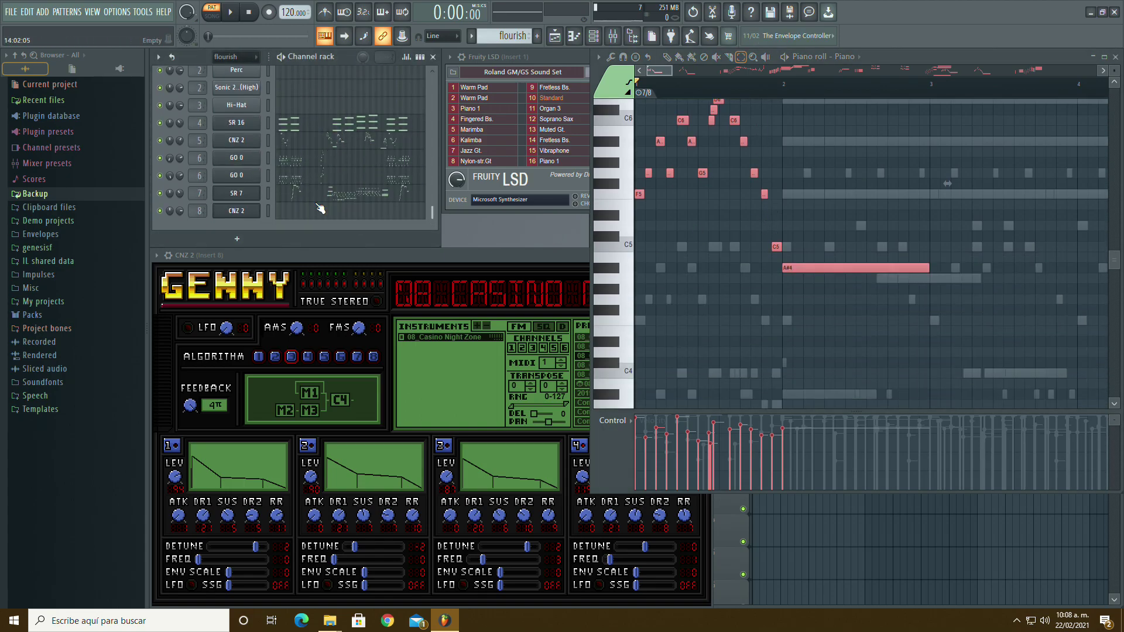
pyautogui.click(600, 57)
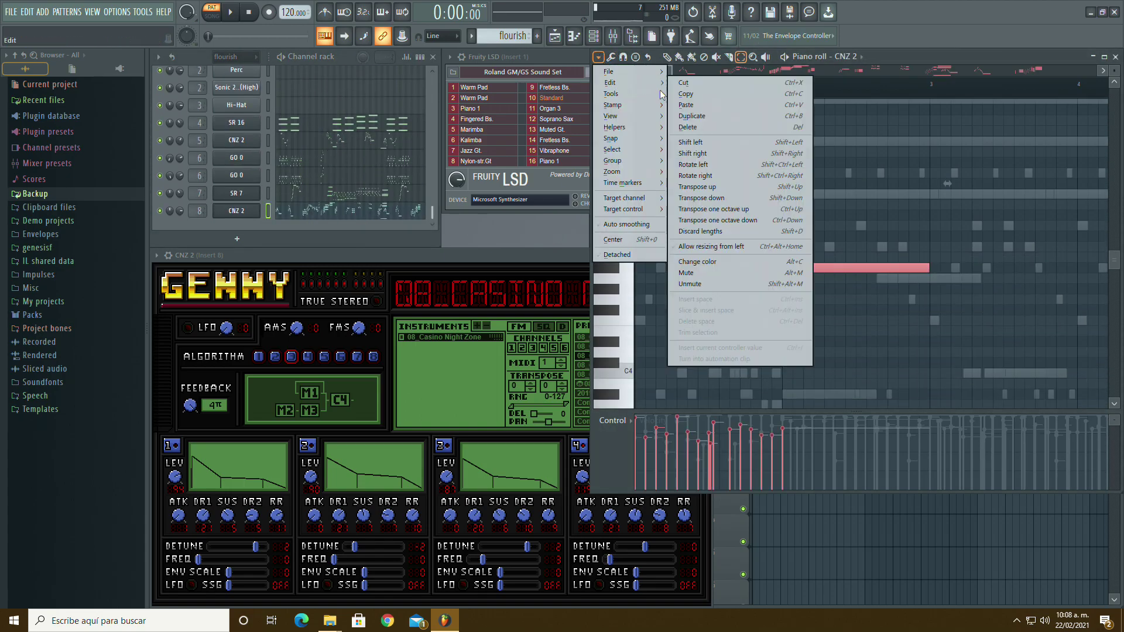
pyautogui.click(698, 261)
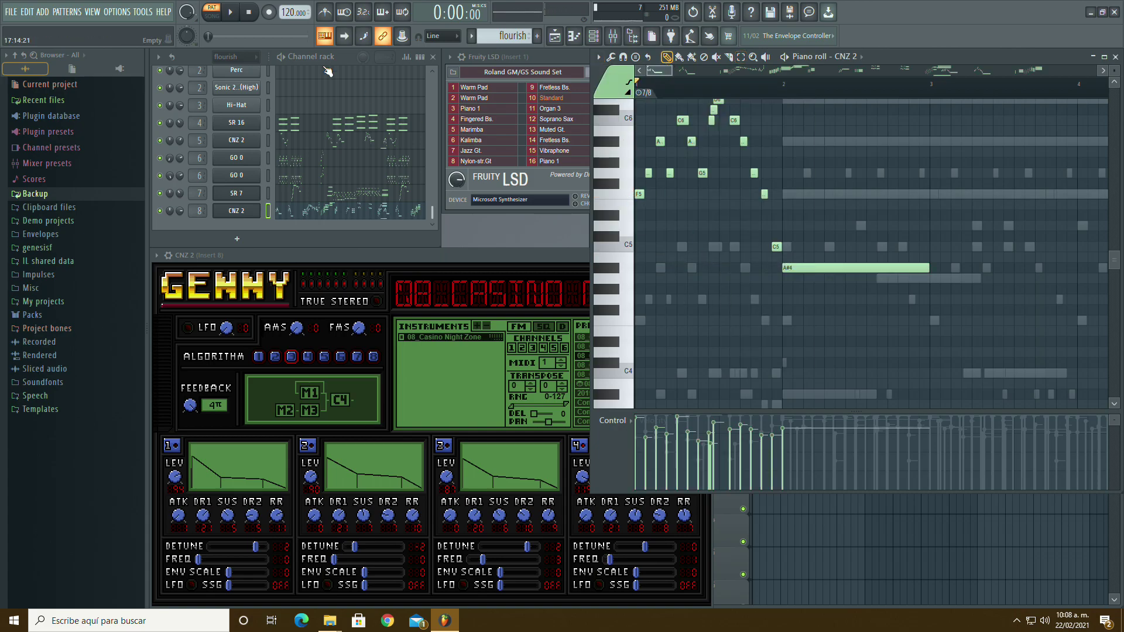
# Step: Set the new CNZ 2 channel's volume to 50% while playing the opening, and compare its pitch with the Piano channel
pyautogui.press('space')
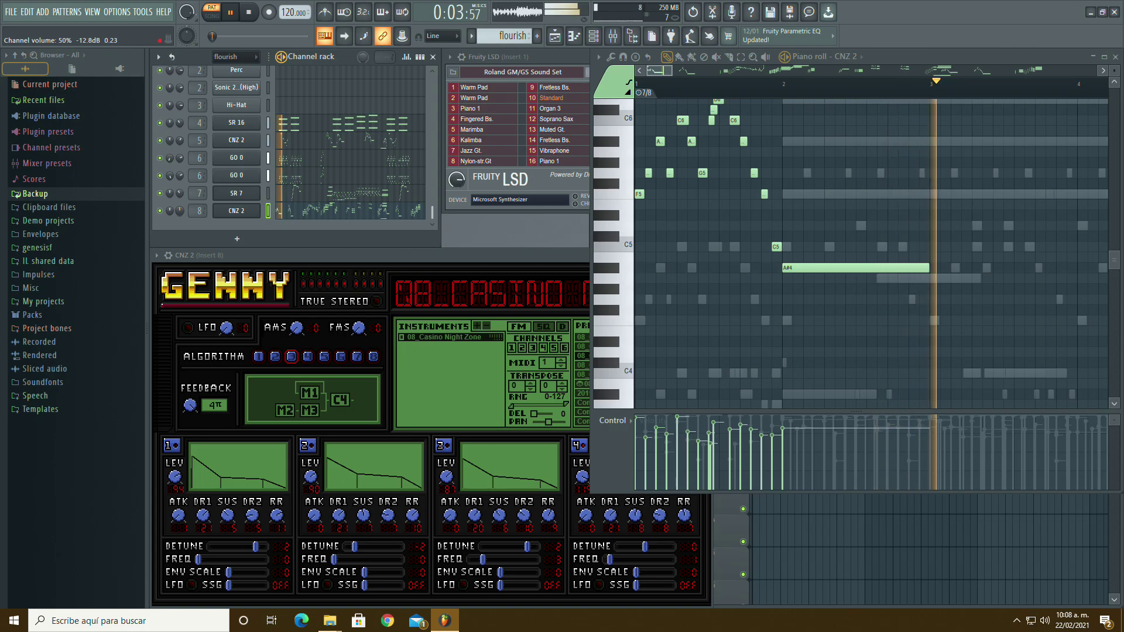
pyautogui.press('space')
pyautogui.press('space')
pyautogui.scroll(3, 657, 245)
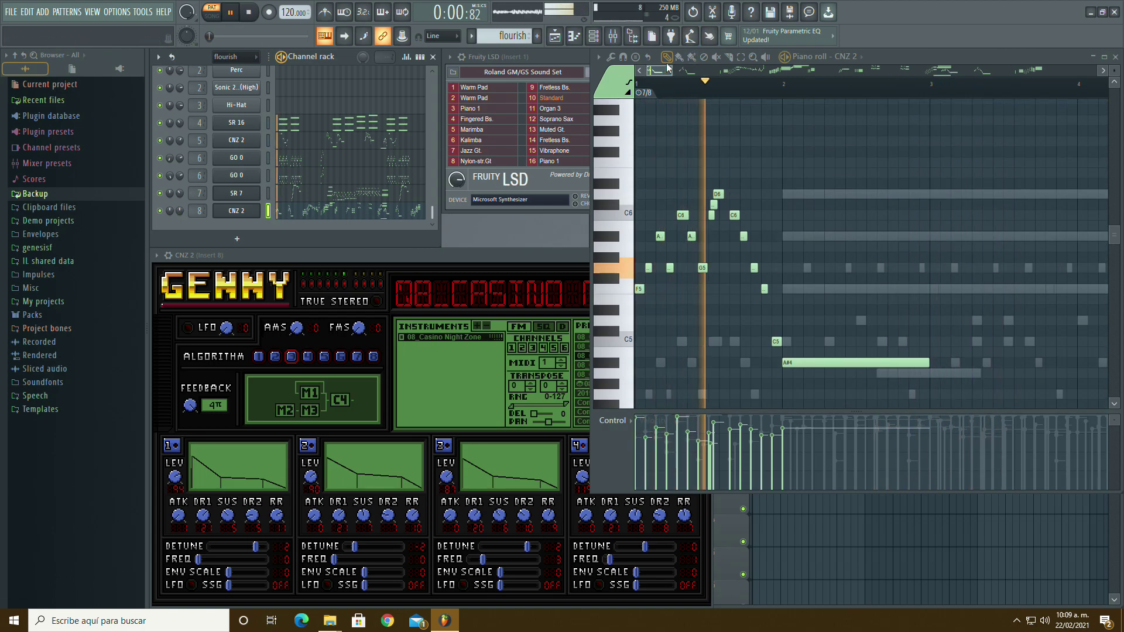
pyautogui.moveTo(675, 69); pyautogui.dragTo(755, 69)
pyautogui.click(255, 15)
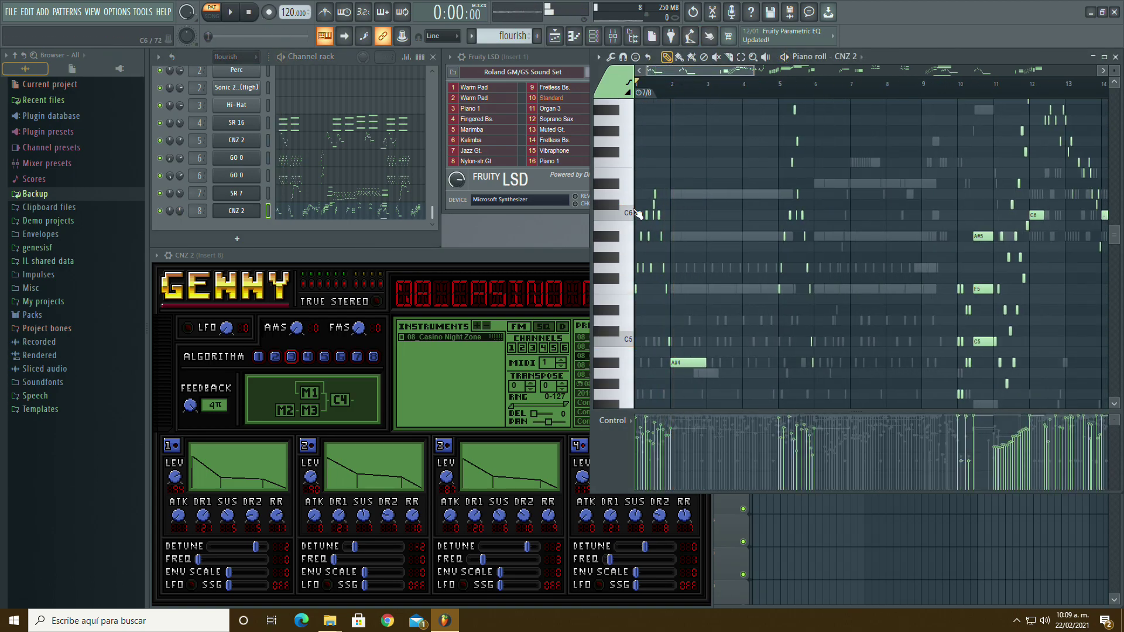
pyautogui.scroll(5, 308, 125)
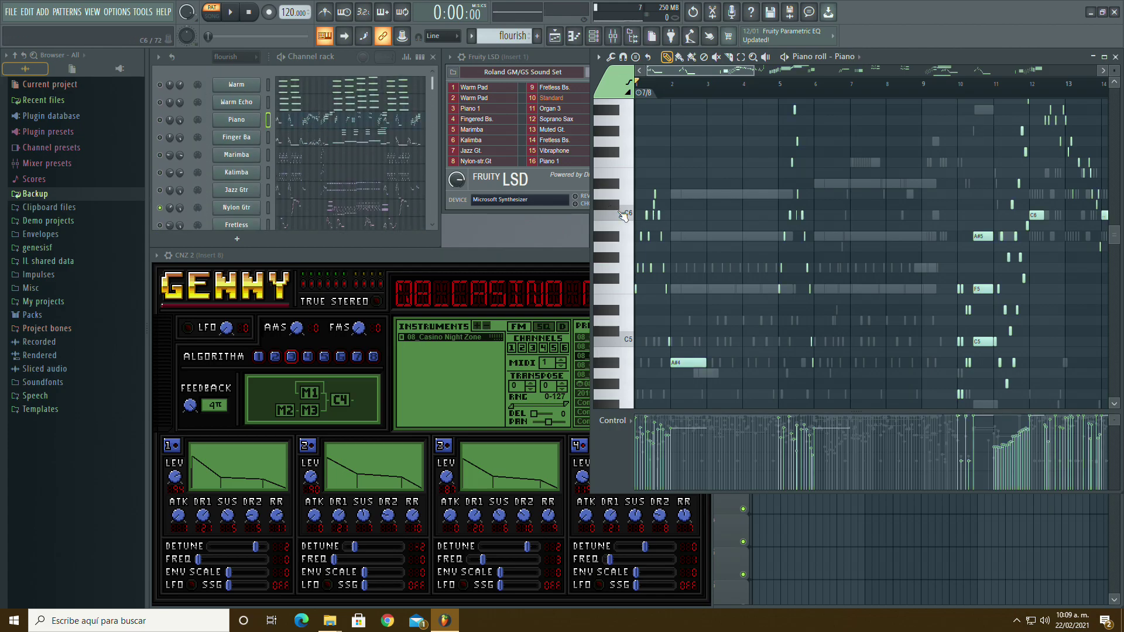
pyautogui.scroll(-5, 323, 218)
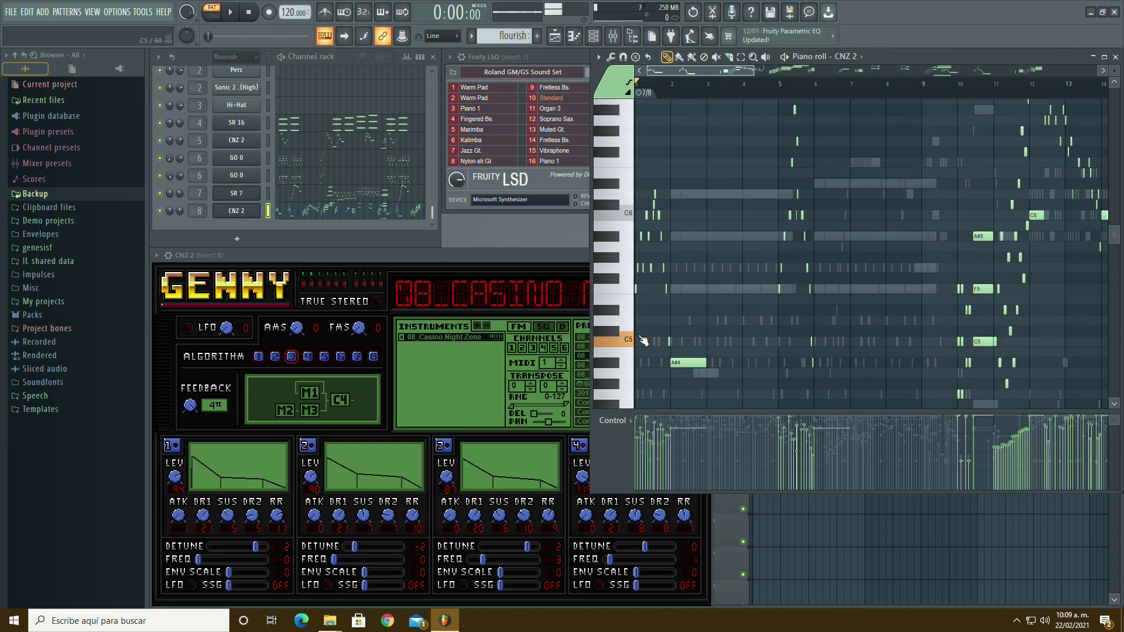
# Step: Select all notes of the new CNZ 2 channel and raise their velocity to maximum in the note properties during playback
pyautogui.press('space')
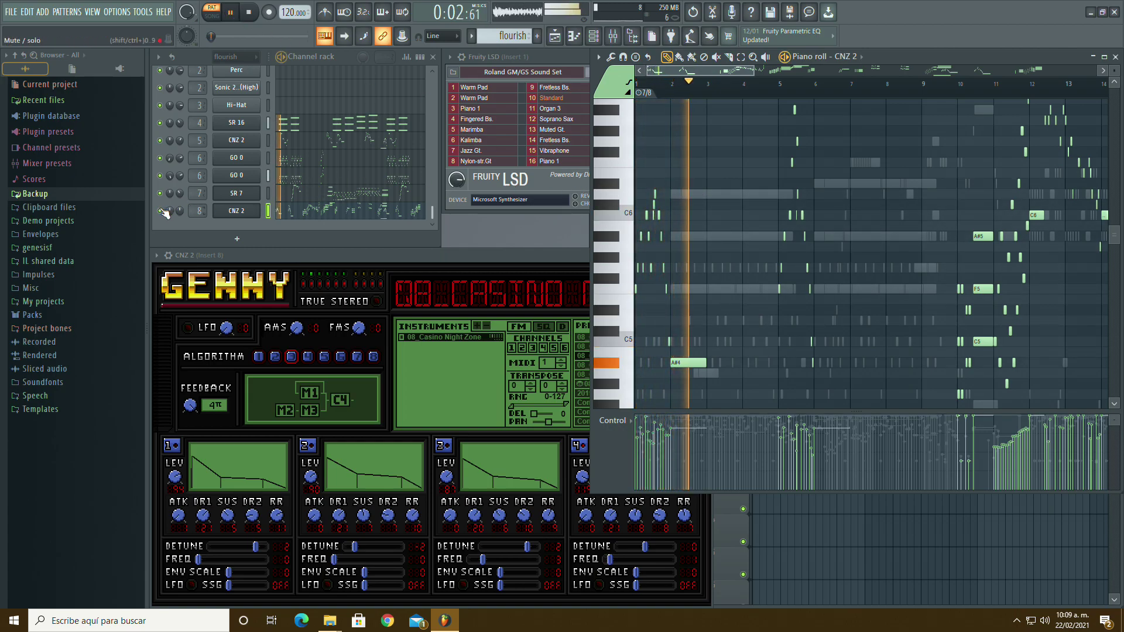
pyautogui.click(741, 58)
pyautogui.scroll(3, 609, 146)
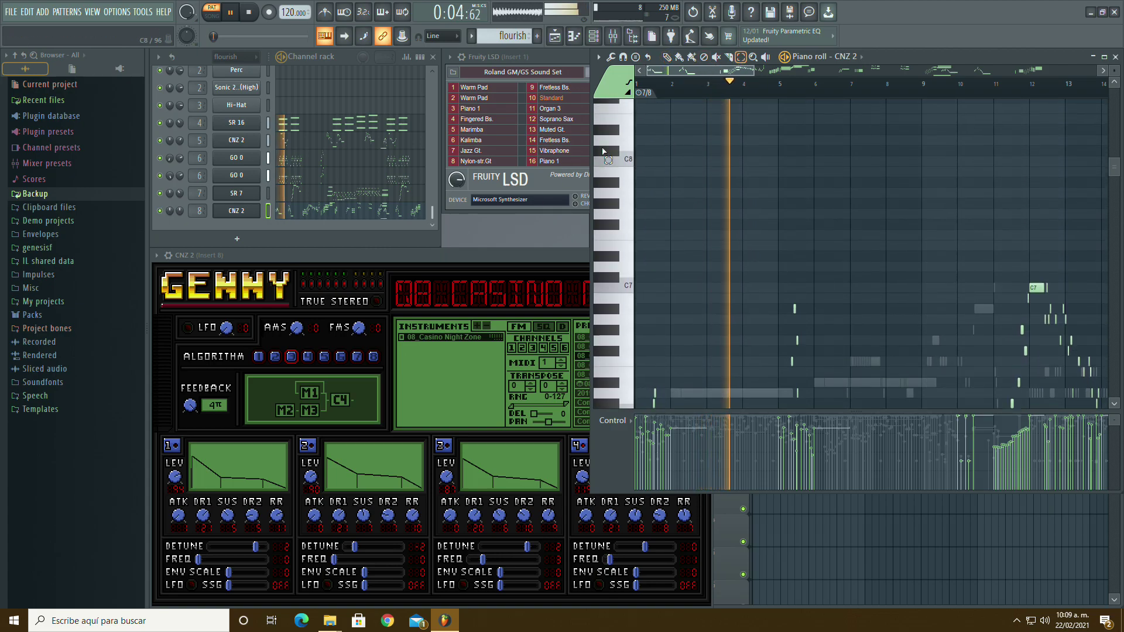
pyautogui.moveTo(625, 119); pyautogui.dragTo(652, 625)
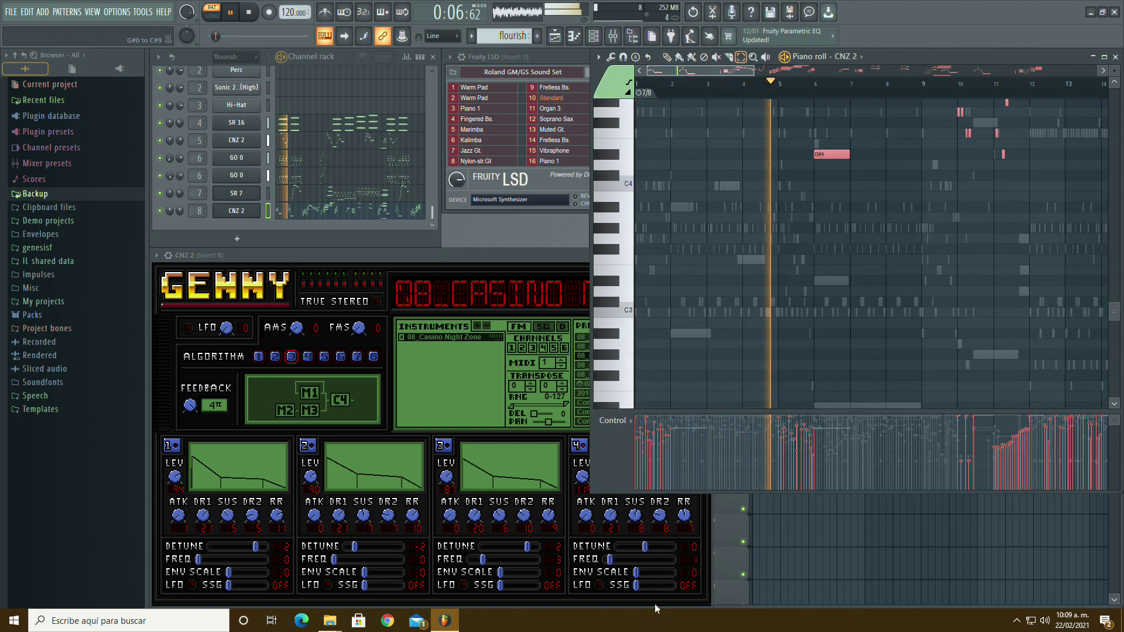
pyautogui.scroll(3, 661, 281)
pyautogui.click(666, 58)
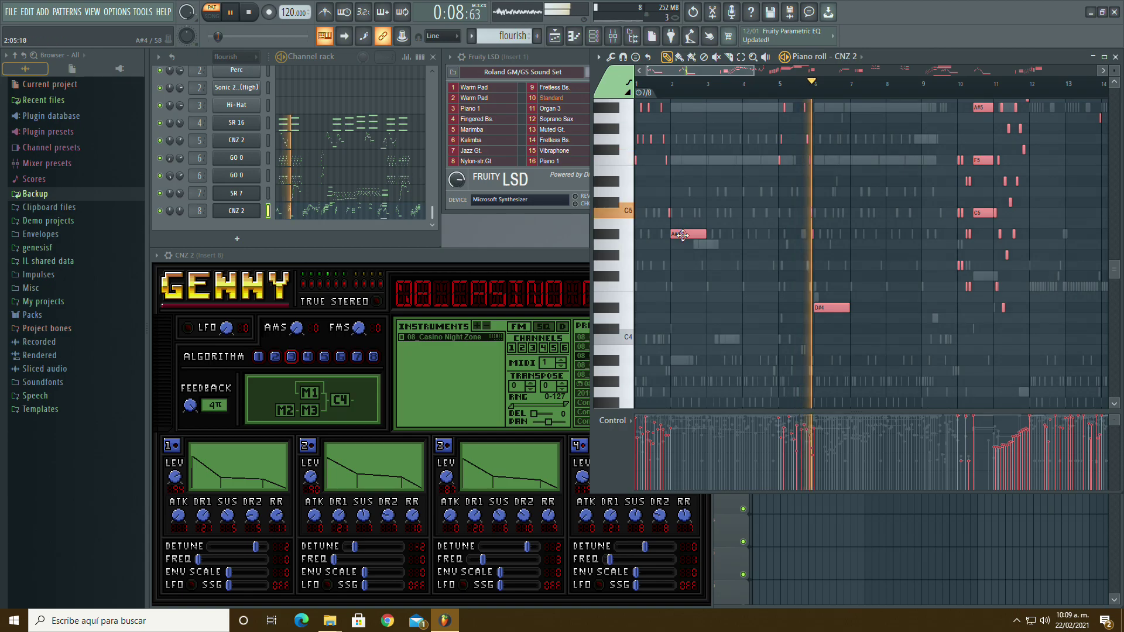
pyautogui.doubleClick(694, 234)
pyautogui.click(621, 335)
pyautogui.scroll(3, 761, 263)
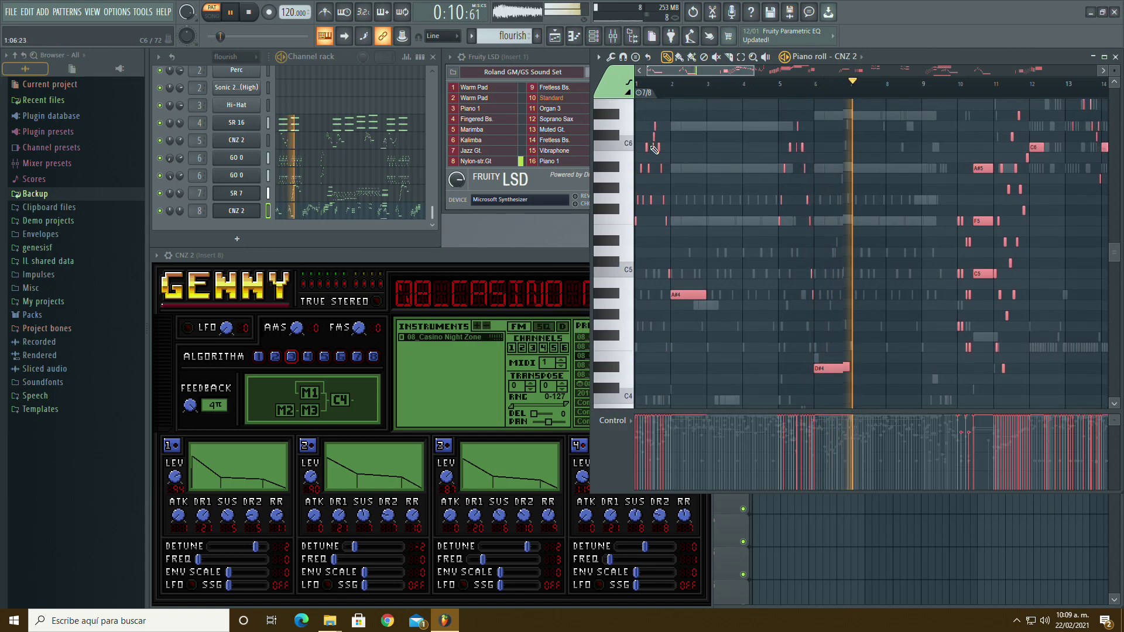
# Step: Replay the song from the beginning, then listen to the CNZ 2 part from about bar 31
pyautogui.click(256, 15)
pyautogui.press('space')
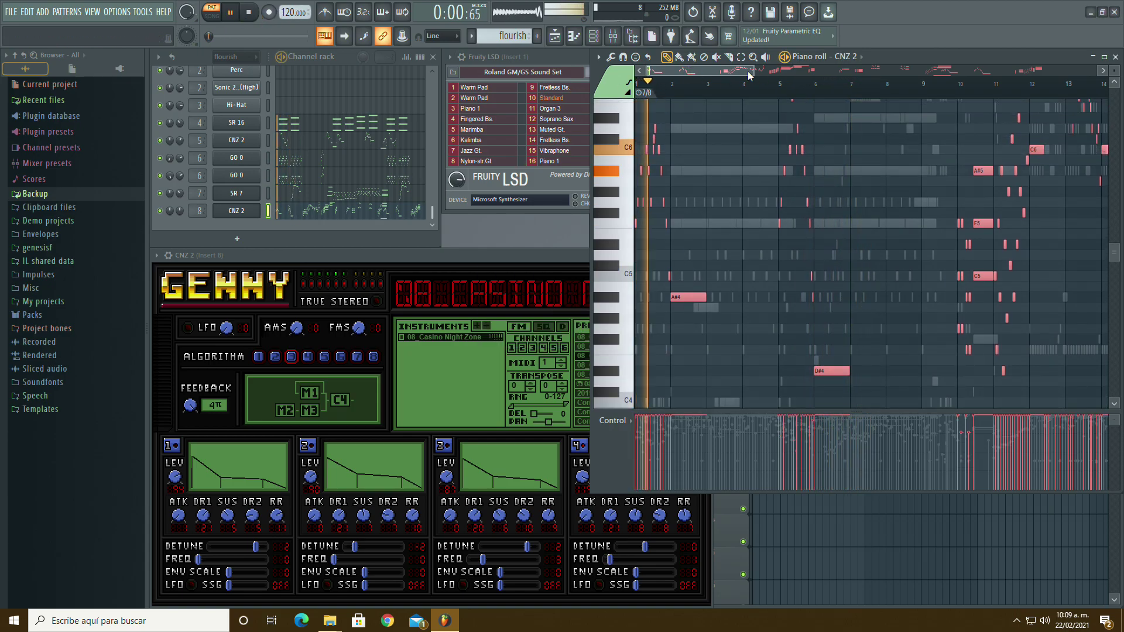
pyautogui.moveTo(753, 70); pyautogui.dragTo(1083, 202)
pyautogui.click(908, 83)
pyautogui.scroll(1, 848, 205)
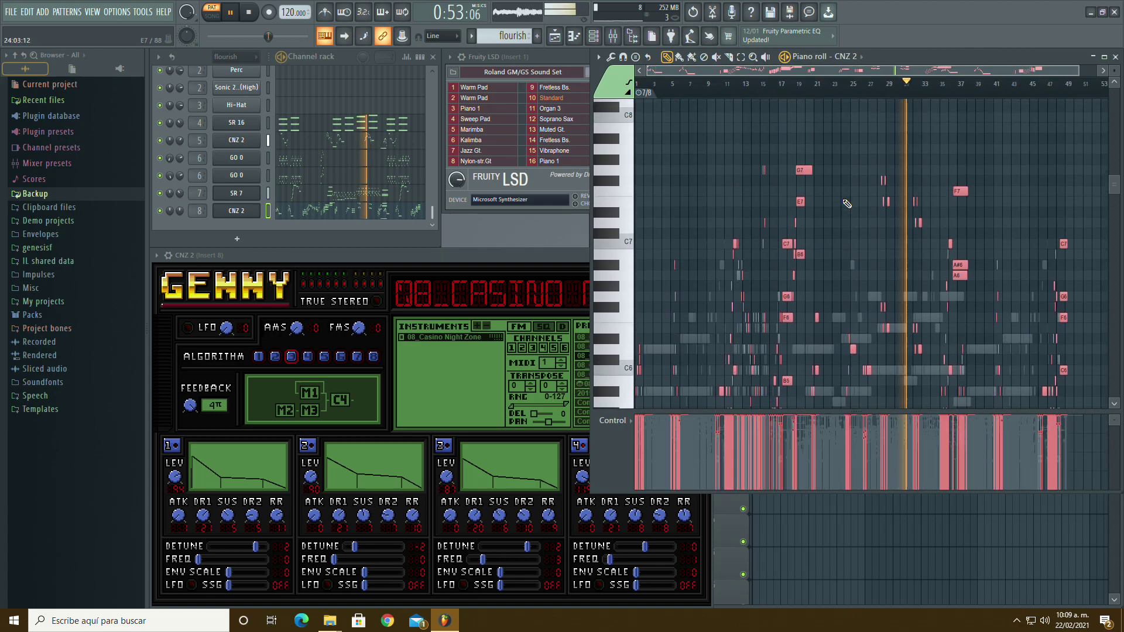
pyautogui.scroll(5, 846, 203)
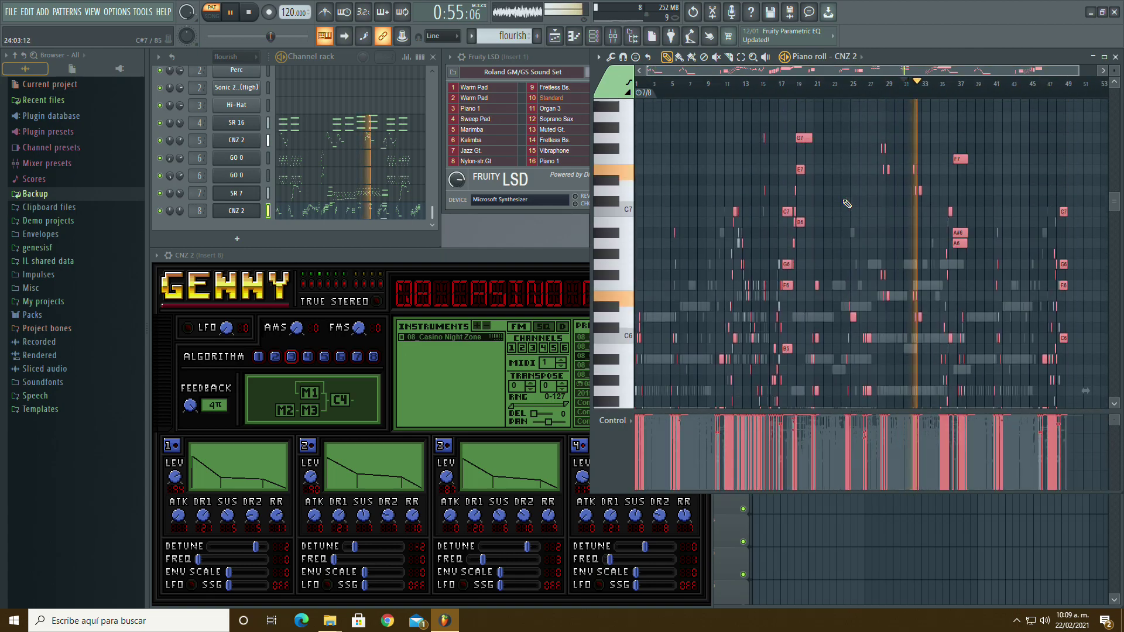
pyautogui.scroll(4, 262, 139)
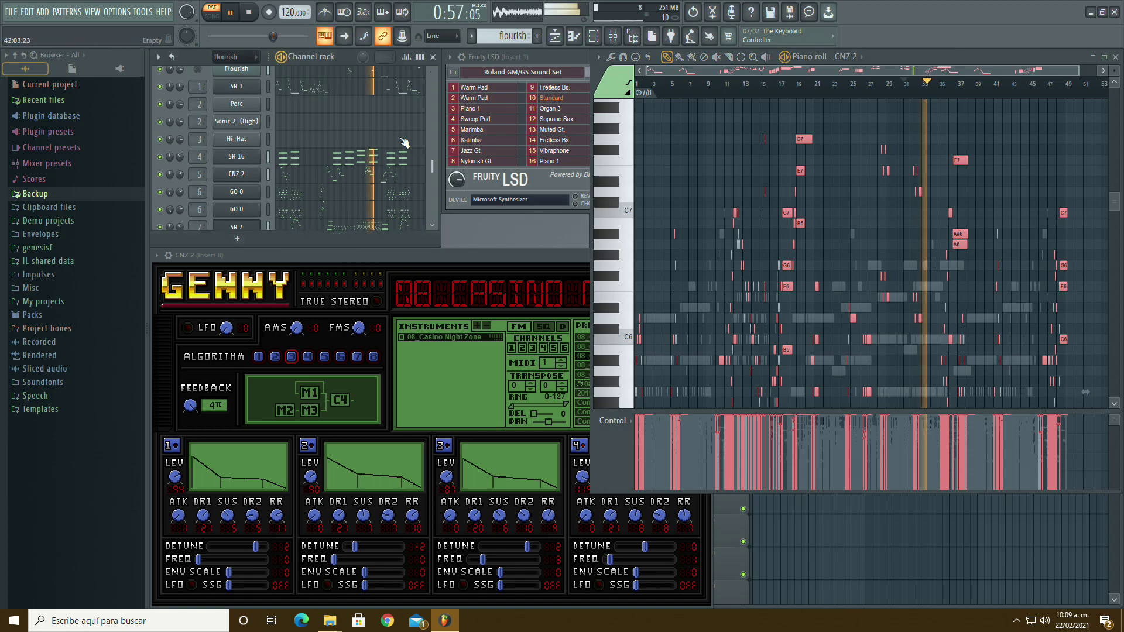
# Step: Listen to the original Piano channel for comparison, then return to the CNZ 2 channel and play from about bar 33
pyautogui.click(368, 119)
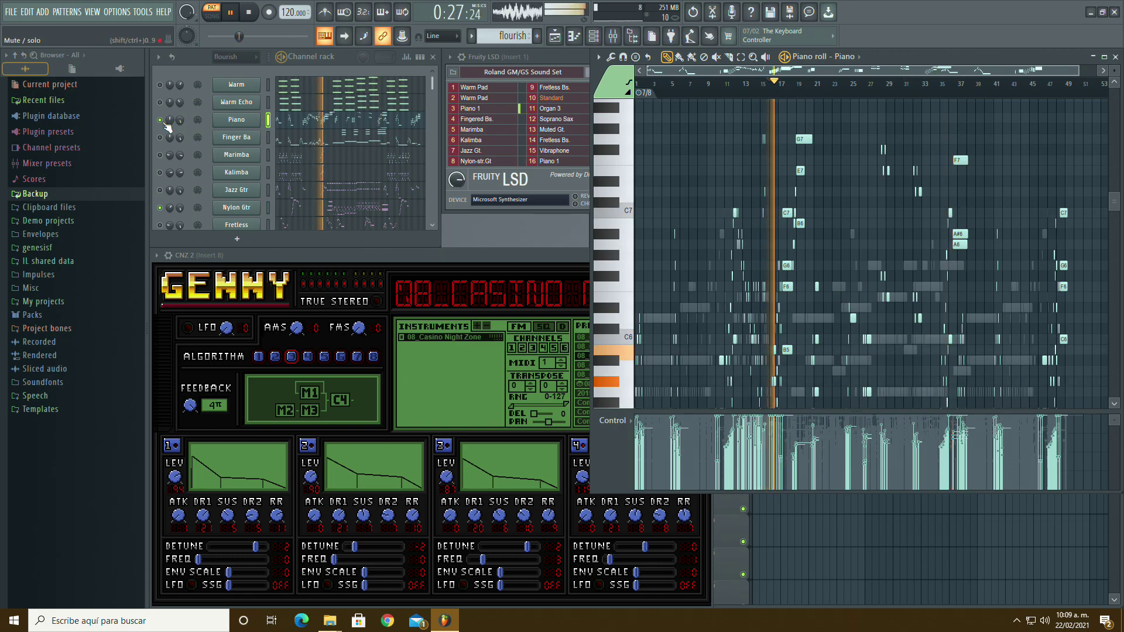
pyautogui.scroll(-4, 275, 202)
pyautogui.scroll(-1, 275, 202)
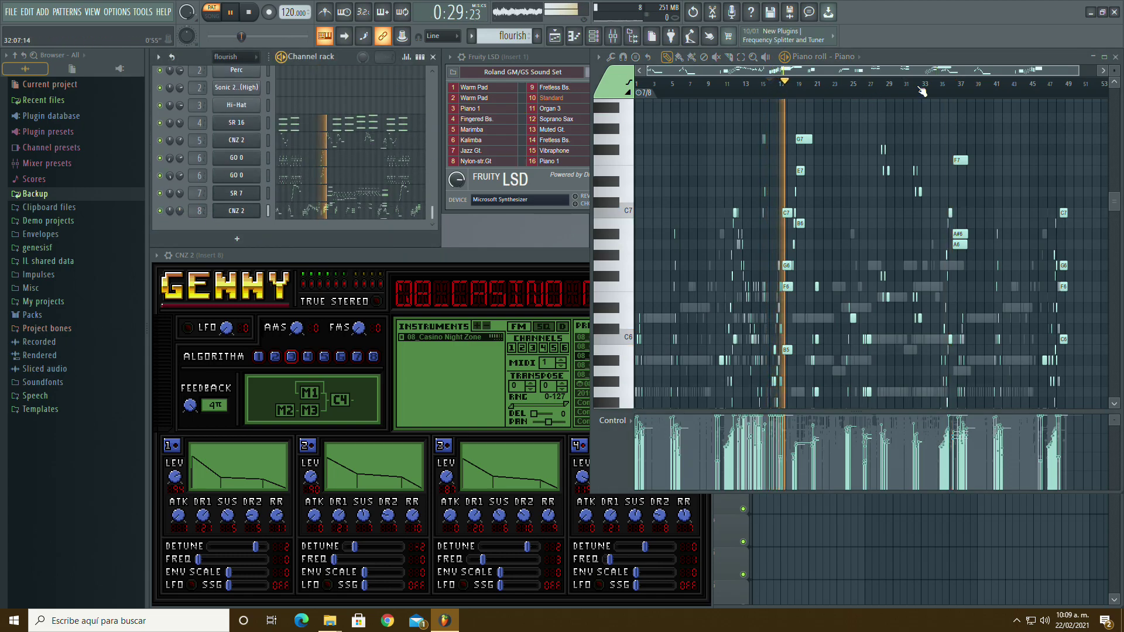
pyautogui.click(923, 88)
pyautogui.click(410, 212)
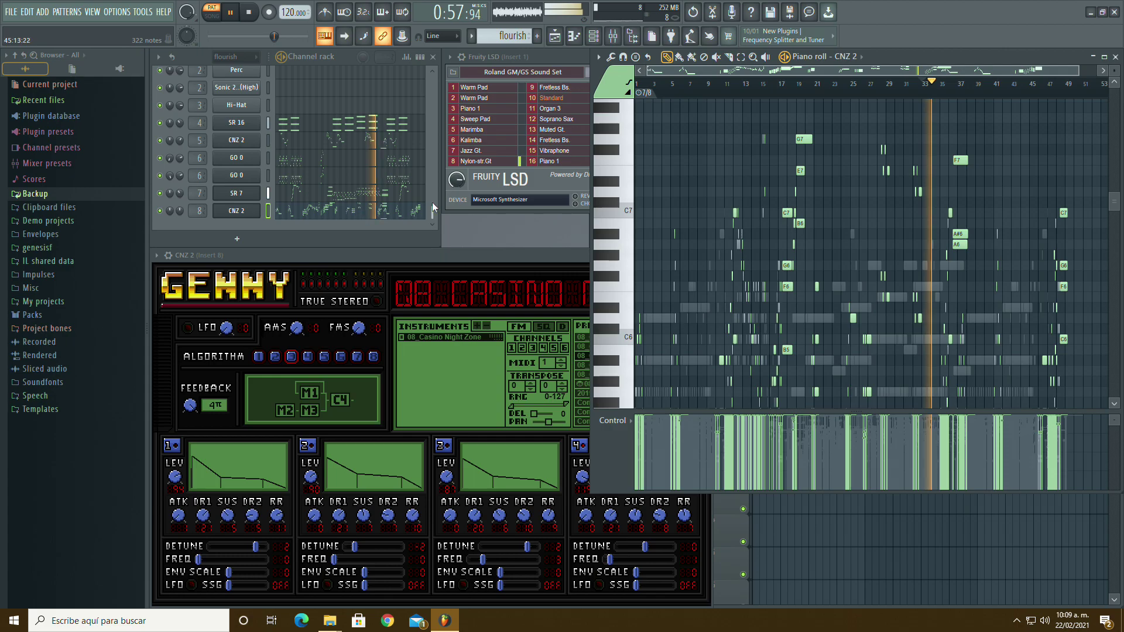
# Step: Lower the new CNZ 2 channel's volume to 40% while replaying the passage from about bars 33 to 37
pyautogui.scroll(-5, 902, 187)
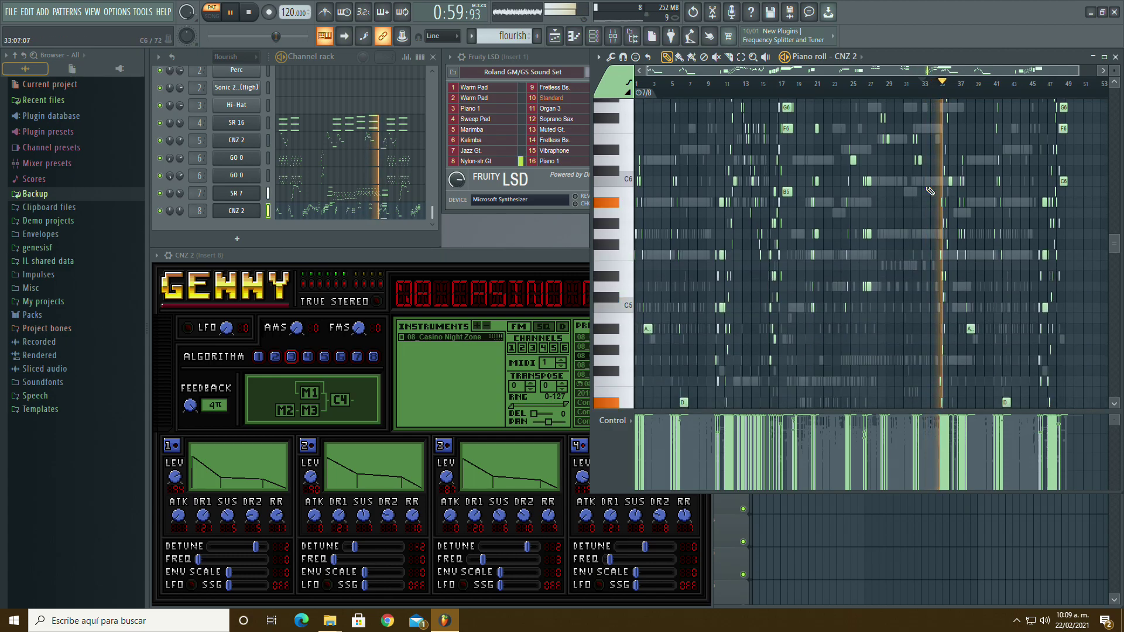
pyautogui.scroll(4, 961, 198)
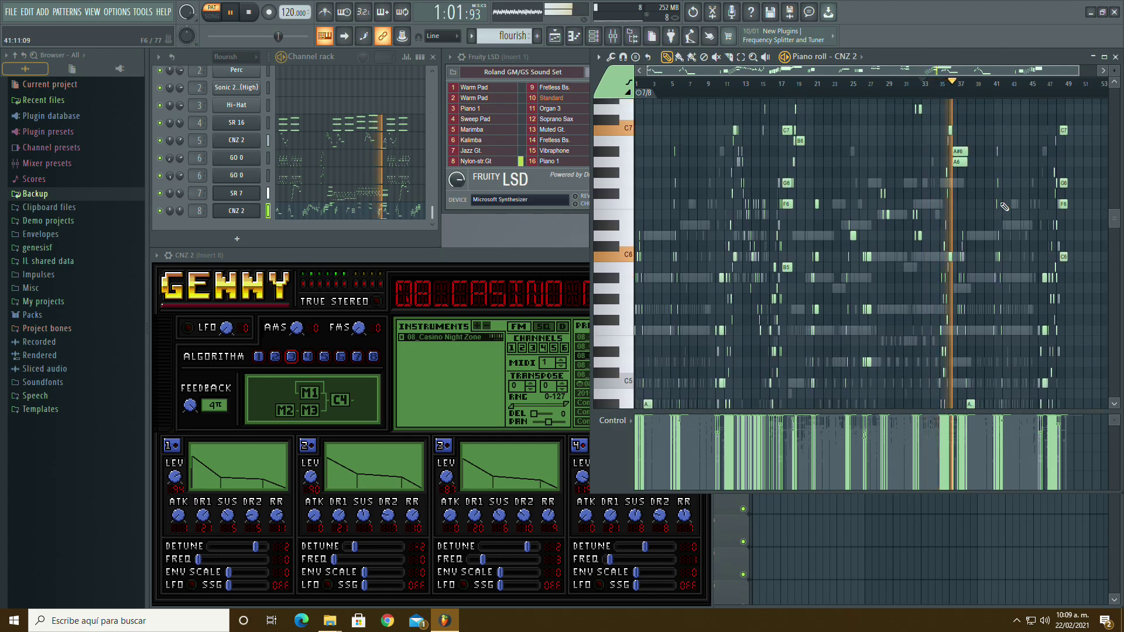
pyautogui.scroll(2, 1001, 205)
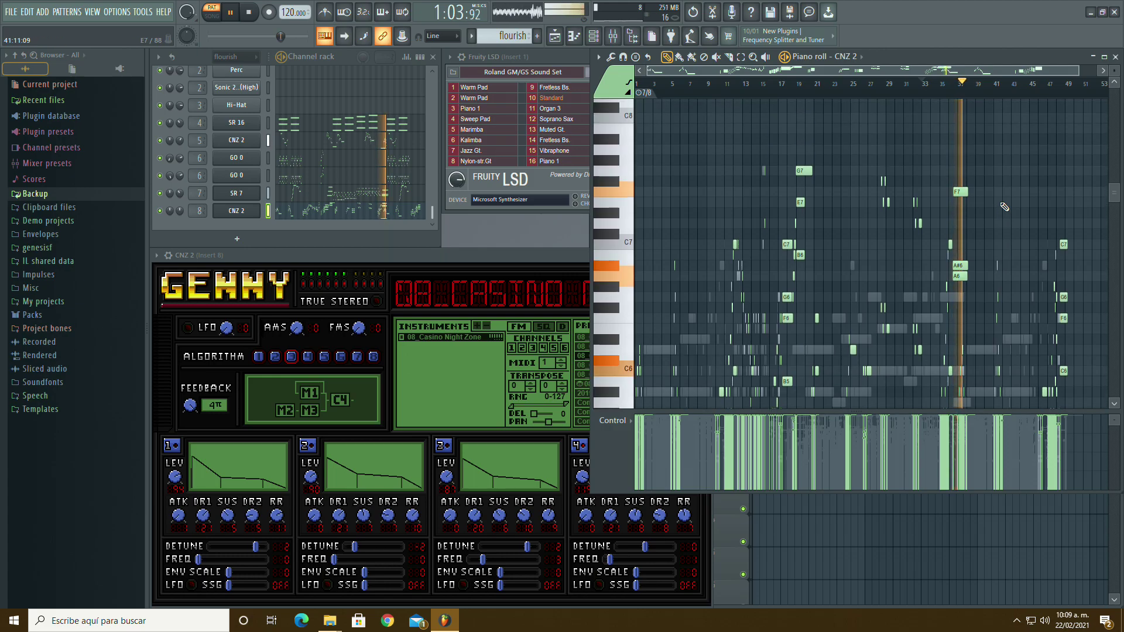
pyautogui.scroll(-3, 961, 211)
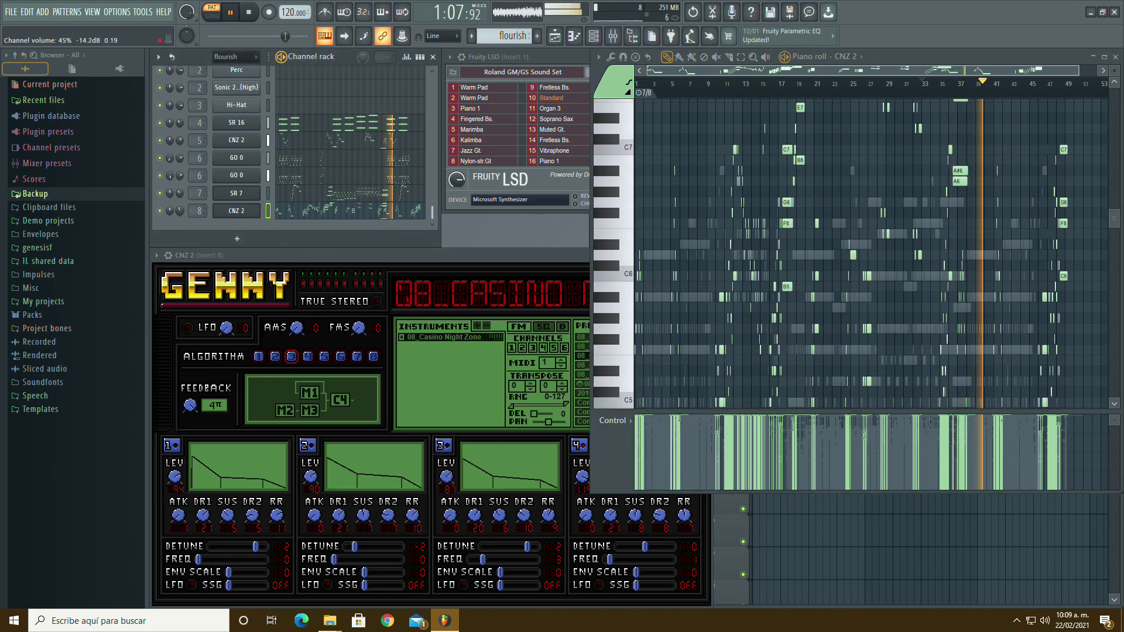
pyautogui.click(923, 84)
pyautogui.click(944, 85)
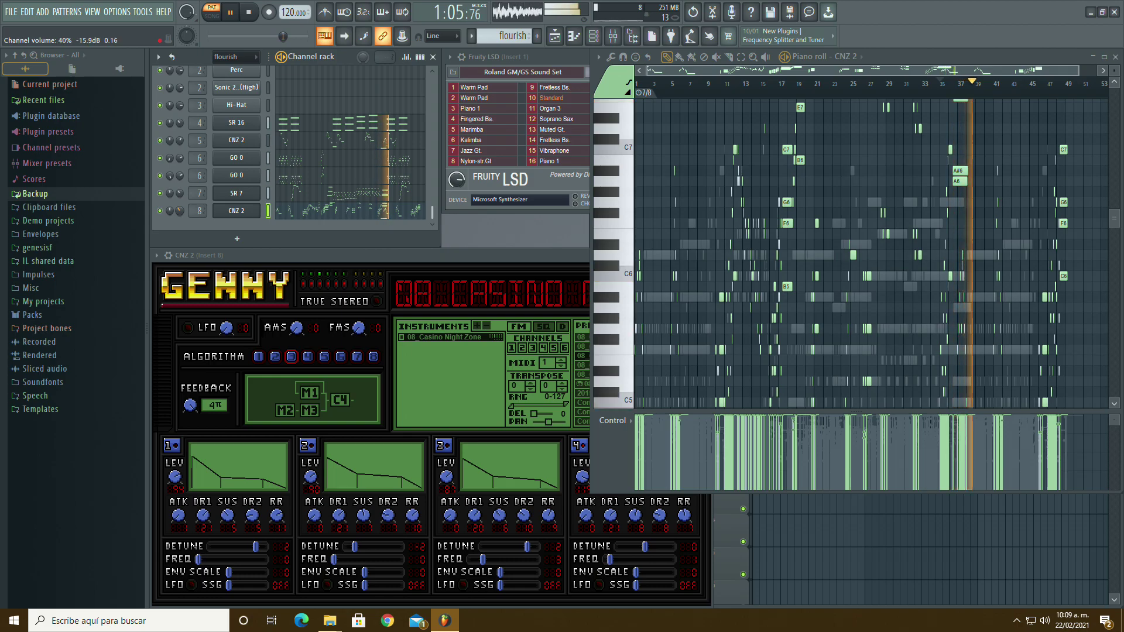
pyautogui.click(958, 84)
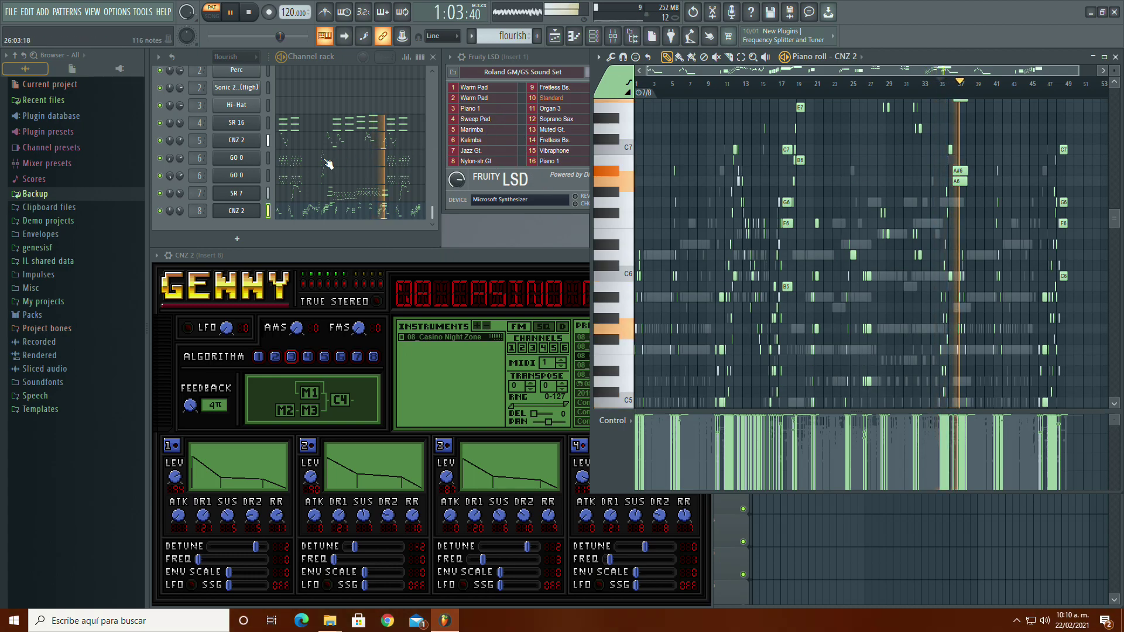
# Step: Browse the original MIDI channels and open the Nylon Gtr part to examine its notes during playback
pyautogui.scroll(5, 330, 159)
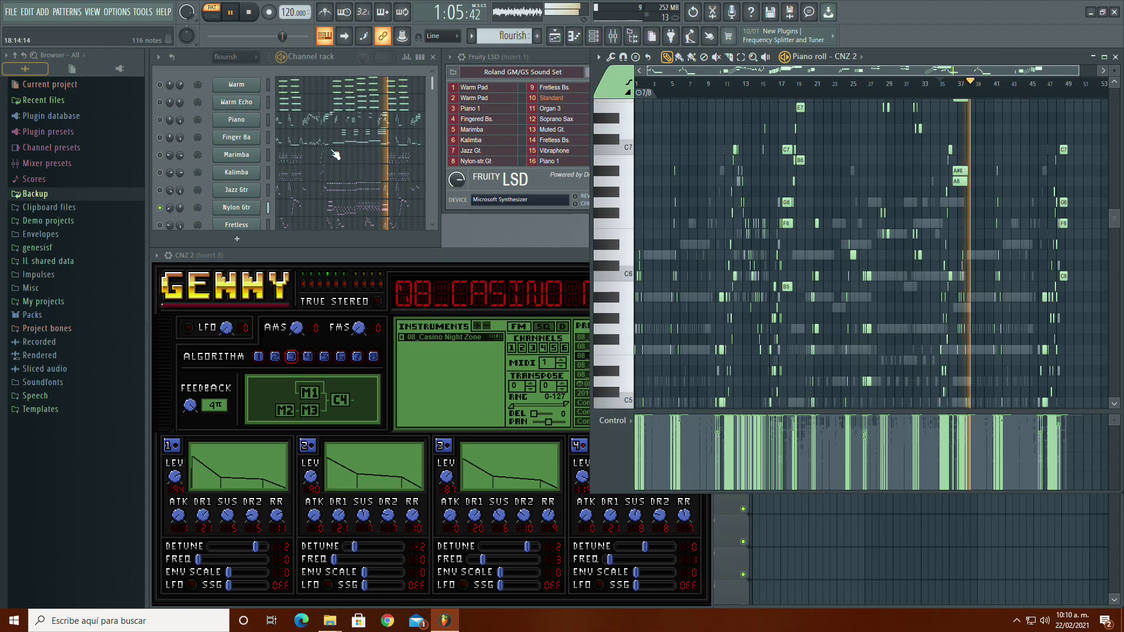
pyautogui.scroll(-5, 337, 155)
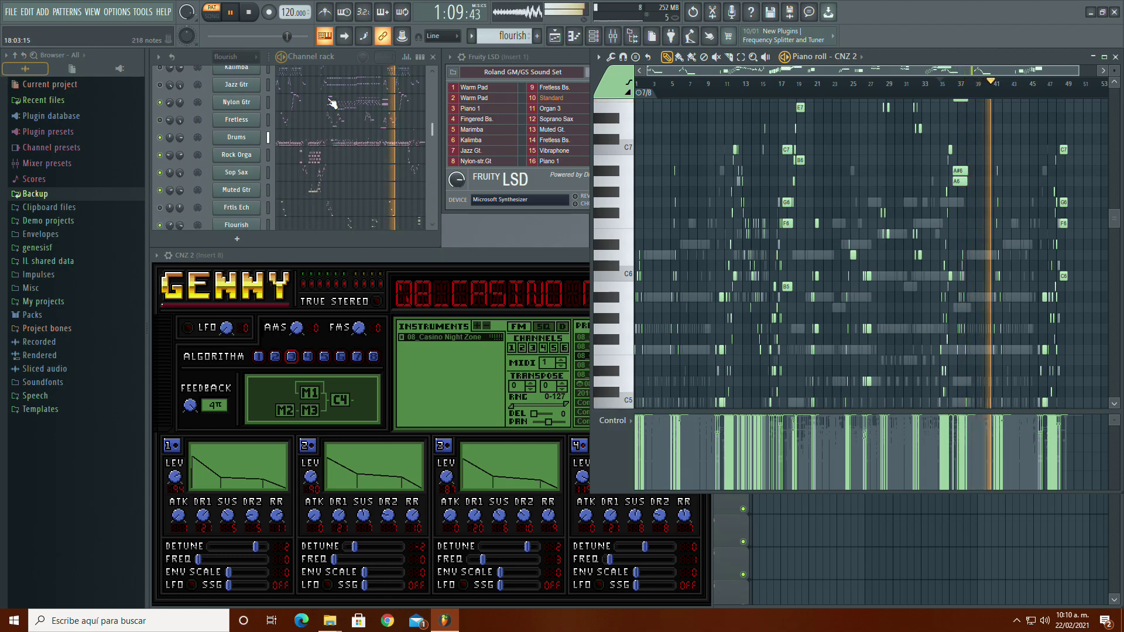
pyautogui.click(285, 104)
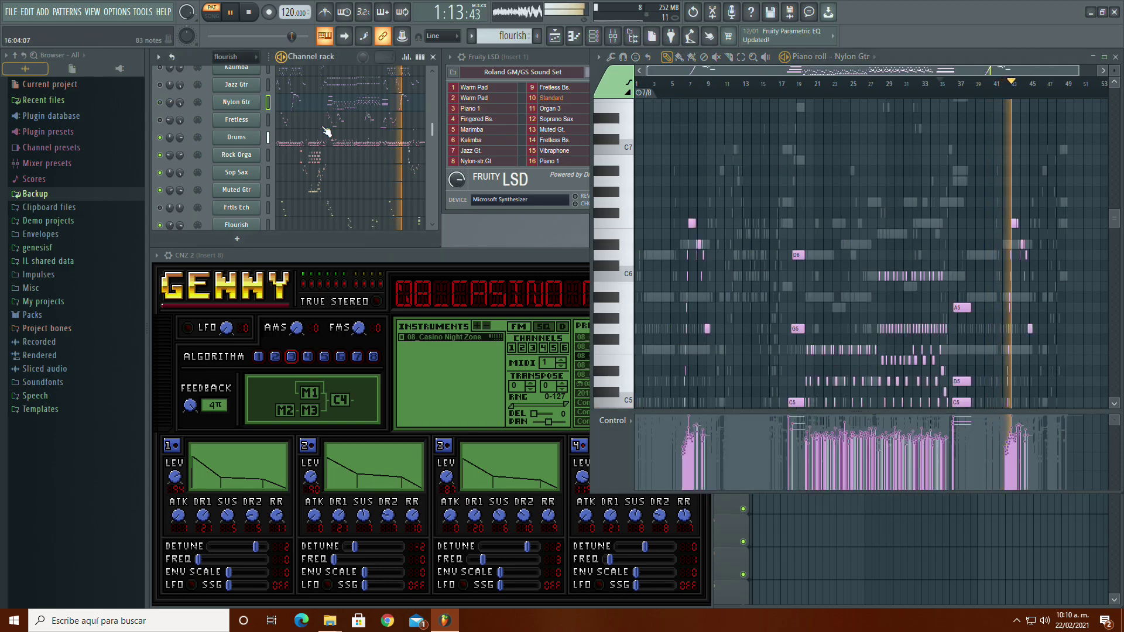
pyautogui.scroll(3, 310, 143)
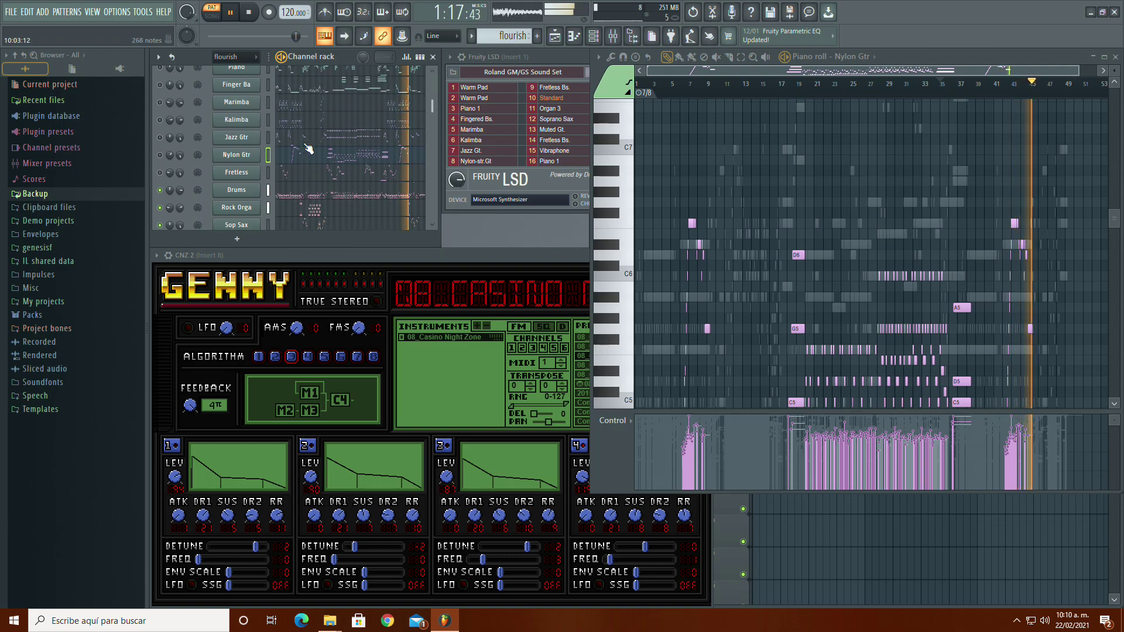
# Step: Enable the Jazz Gtr channel, open its notes and play the part from the beginning
pyautogui.click(160, 137)
pyautogui.click(313, 142)
pyautogui.scroll(-5, 712, 182)
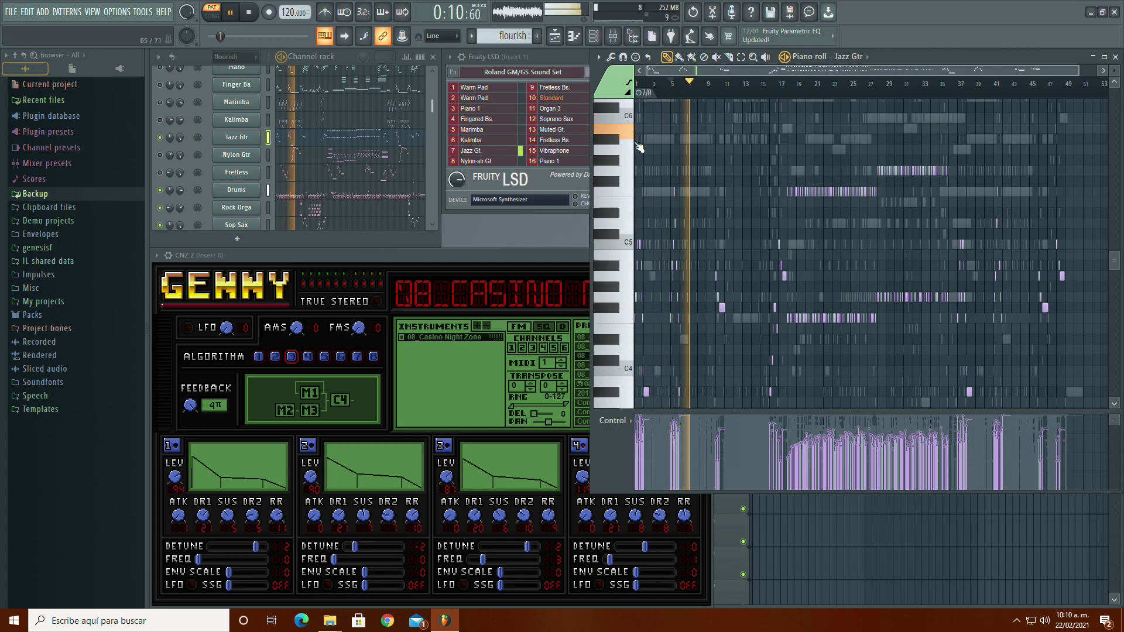
pyautogui.moveTo(1079, 70); pyautogui.dragTo(966, 73)
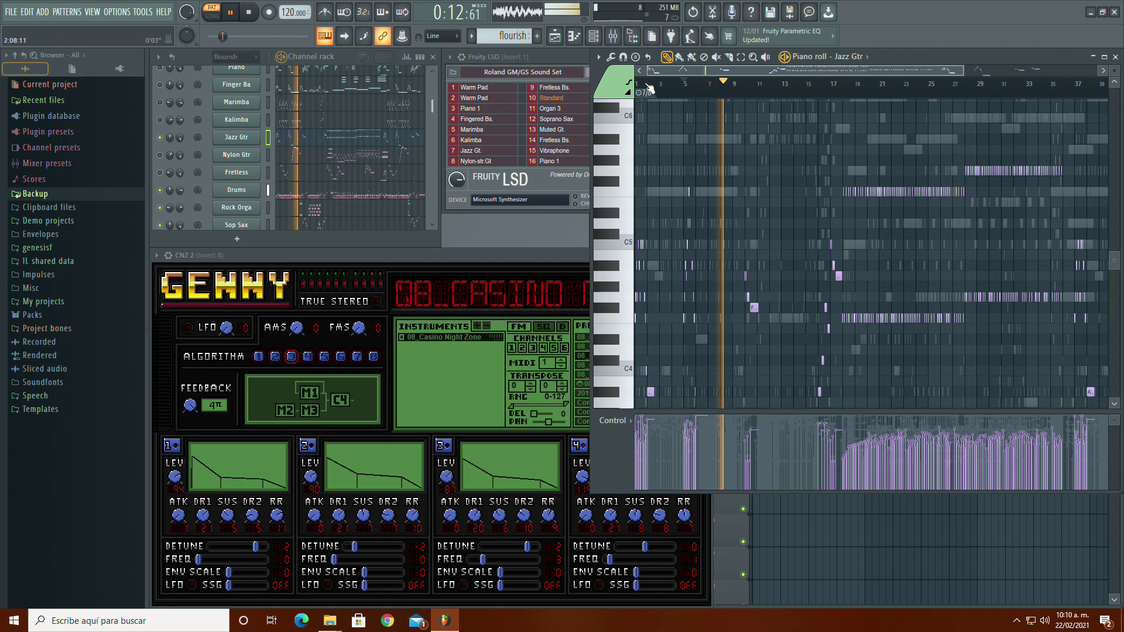
pyautogui.scroll(-4, 687, 168)
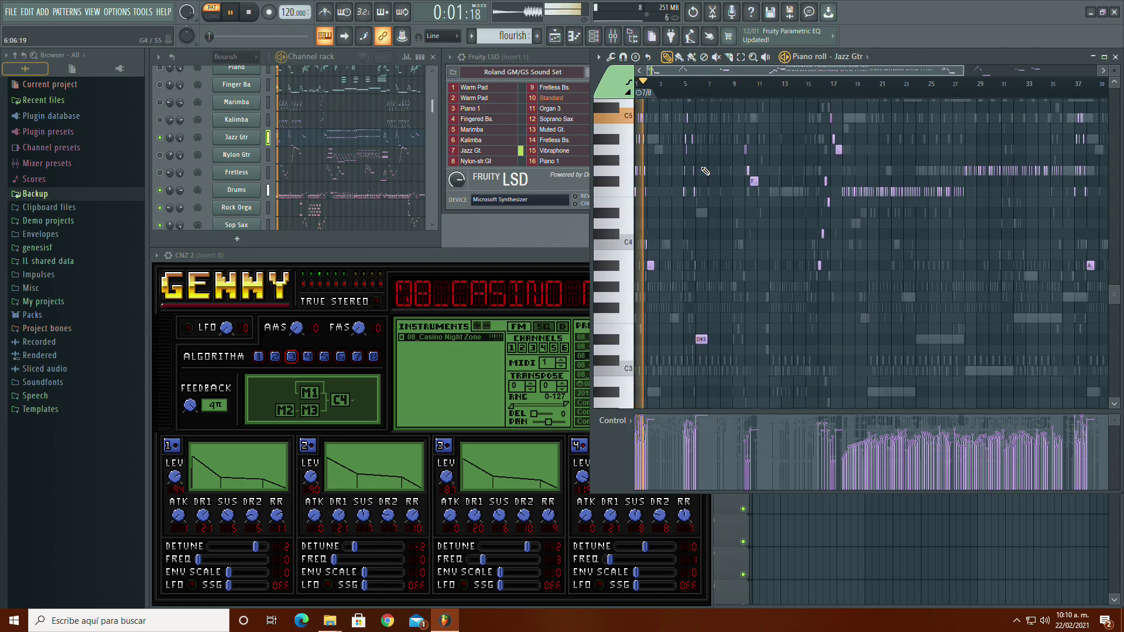
# Step: Listen to the Jazz Gtr part from about bar 19, then examine its opening bars
pyautogui.scroll(2, 688, 167)
pyautogui.click(855, 92)
pyautogui.scroll(1, 919, 219)
pyautogui.scroll(1, 919, 219)
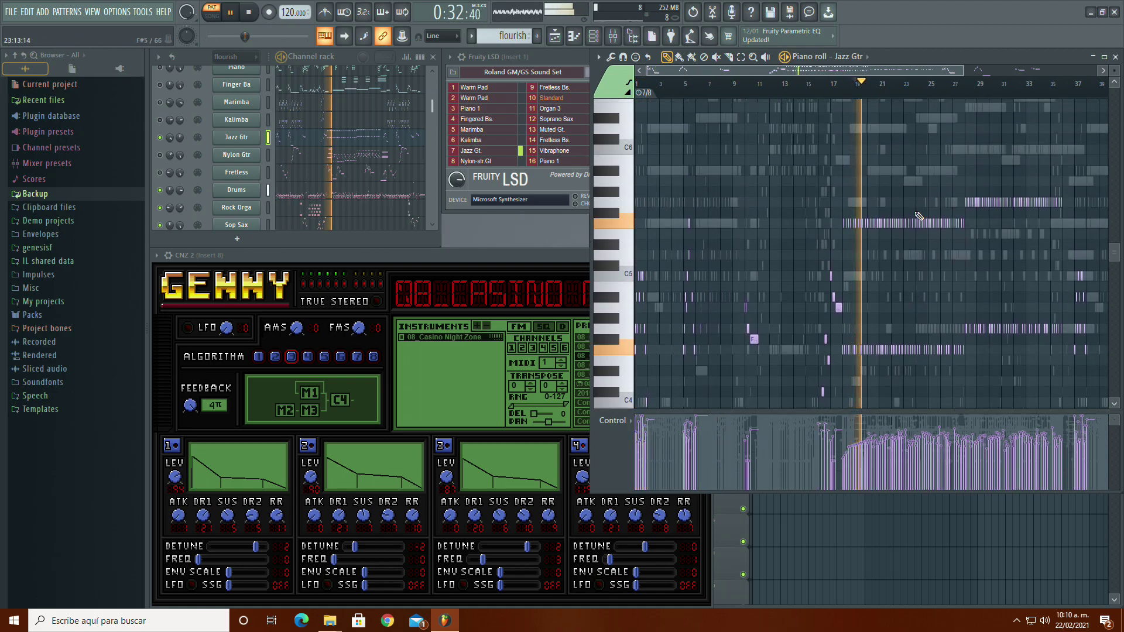
pyautogui.scroll(1, 916, 215)
pyautogui.scroll(-1, 916, 215)
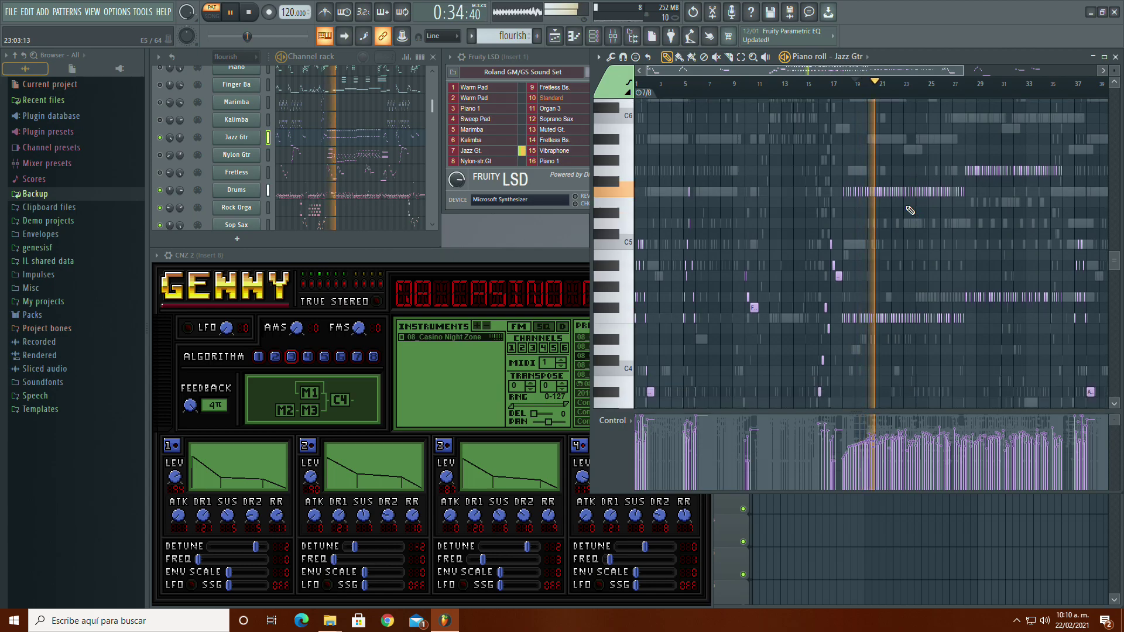
pyautogui.moveTo(961, 71); pyautogui.dragTo(582, 75)
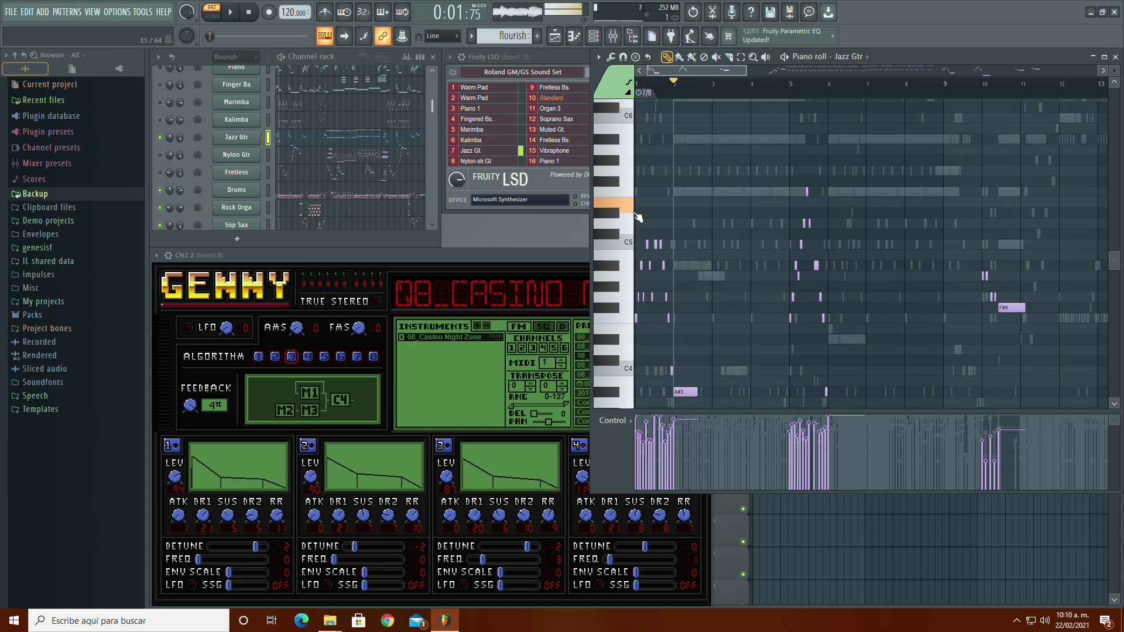
# Step: Add a new GennyFL instrument channel at the end of the channel list
pyautogui.scroll(-8, 374, 203)
pyautogui.click(237, 239)
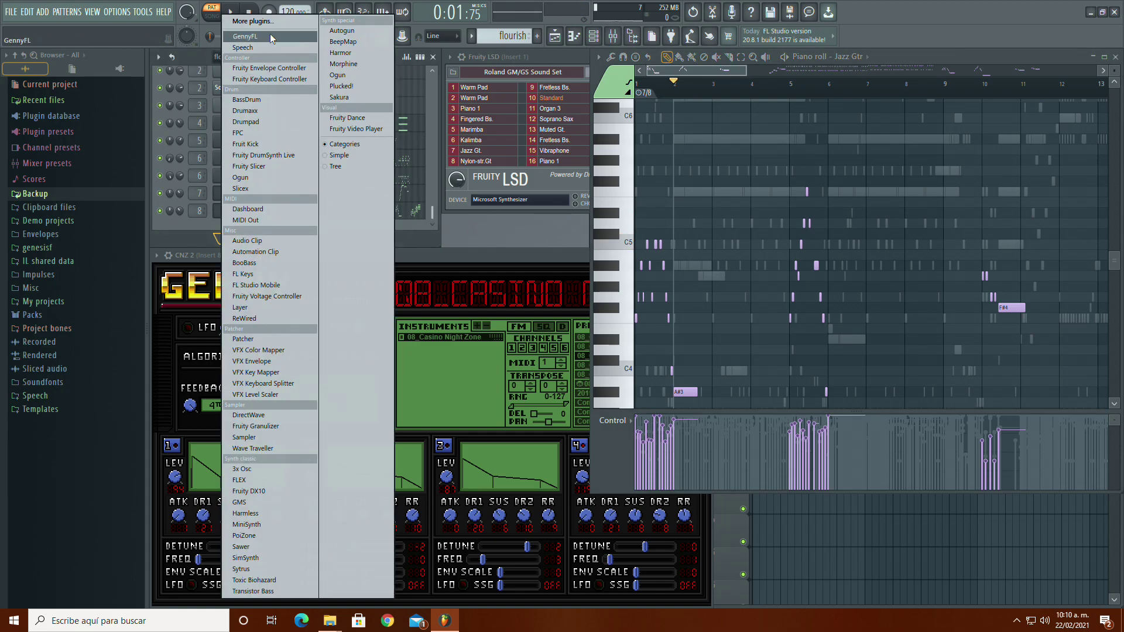
pyautogui.click(273, 37)
pyautogui.moveTo(343, 216); pyautogui.dragTo(255, 252)
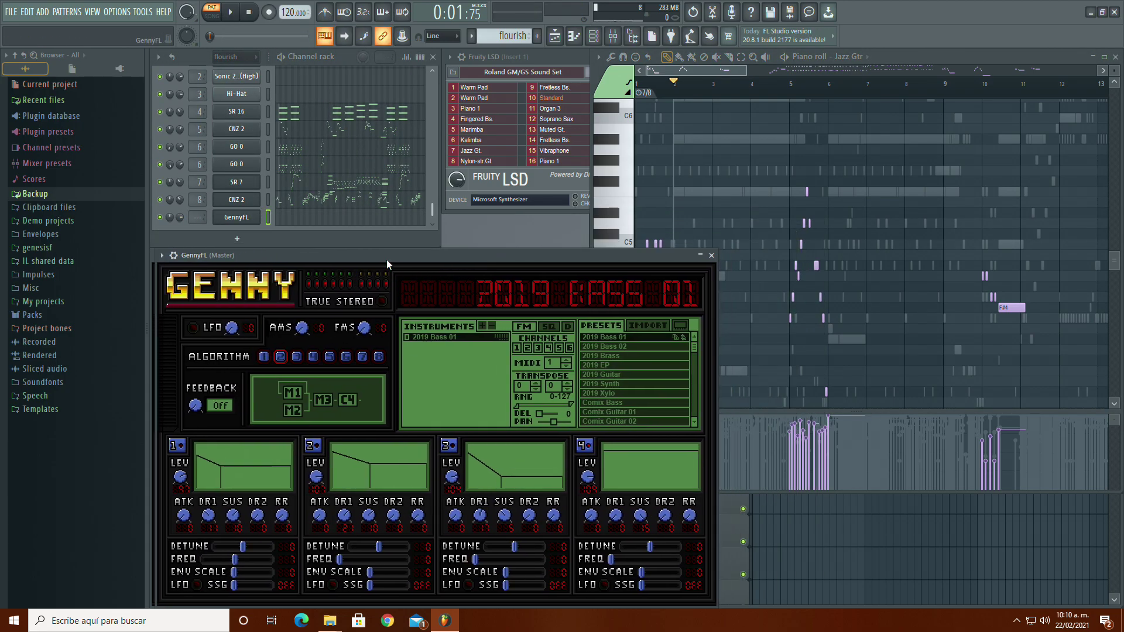
# Step: Import the Sonic the Hedgehog 2 Staff Roll bank into the new GennyFL channel and load preset 20_Staff Roll 1
pyautogui.click(639, 329)
pyautogui.click(603, 350)
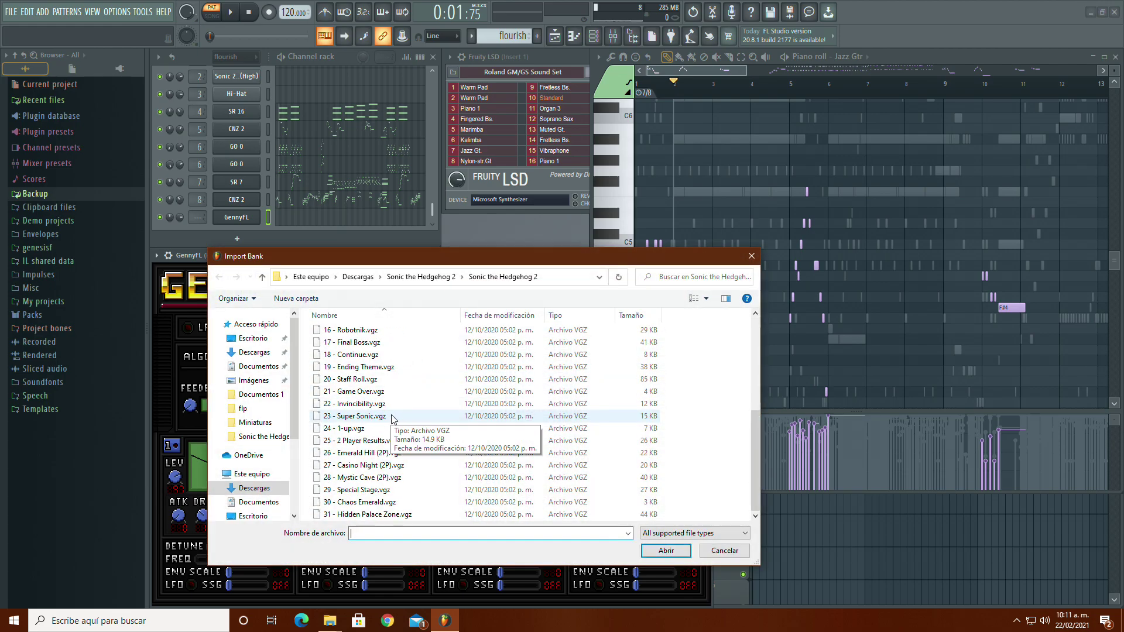
pyautogui.doubleClick(641, 349)
pyautogui.click(595, 326)
pyautogui.click(603, 346)
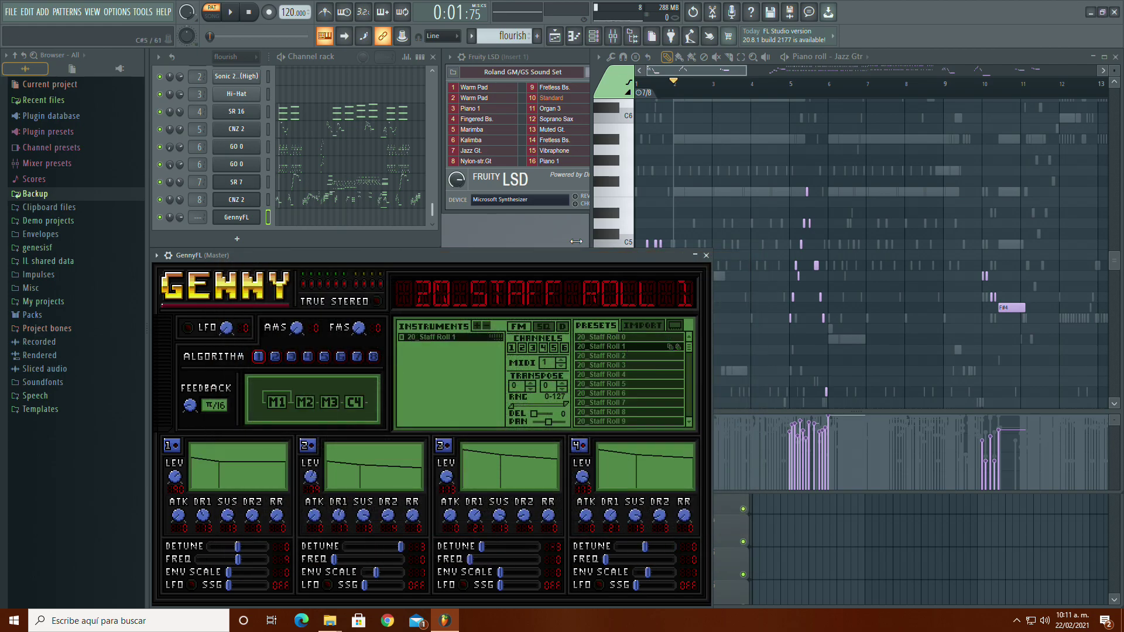
# Step: Try the Staff Roll 1 preset with its transpose at -1 against the Jazz Gtr part, then set it back to 0
pyautogui.click(354, 220)
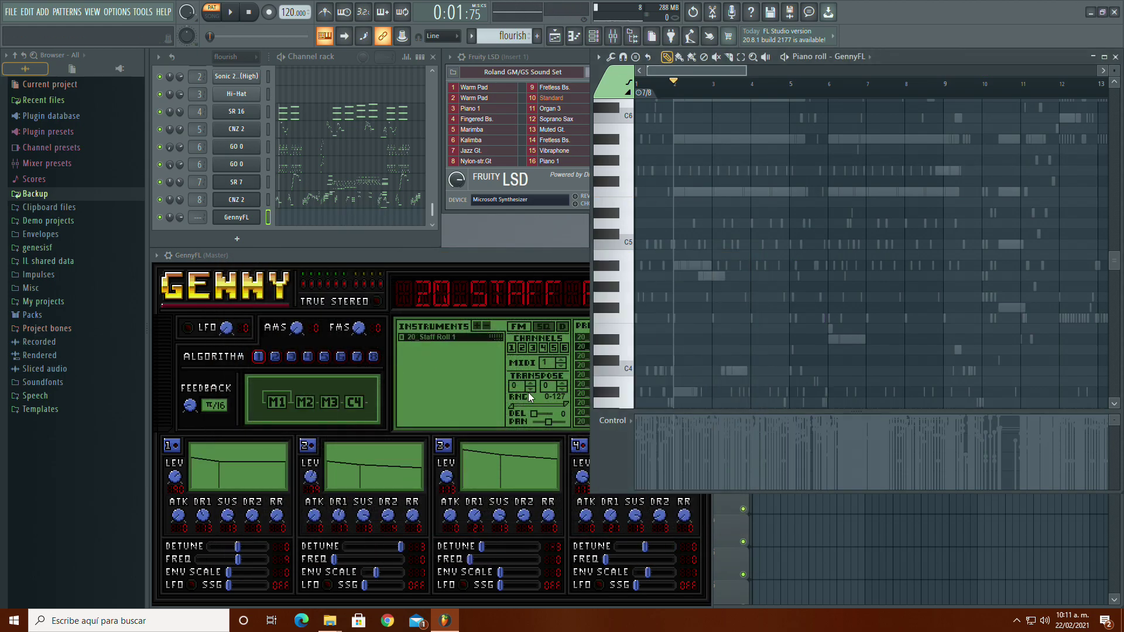
pyautogui.click(530, 389)
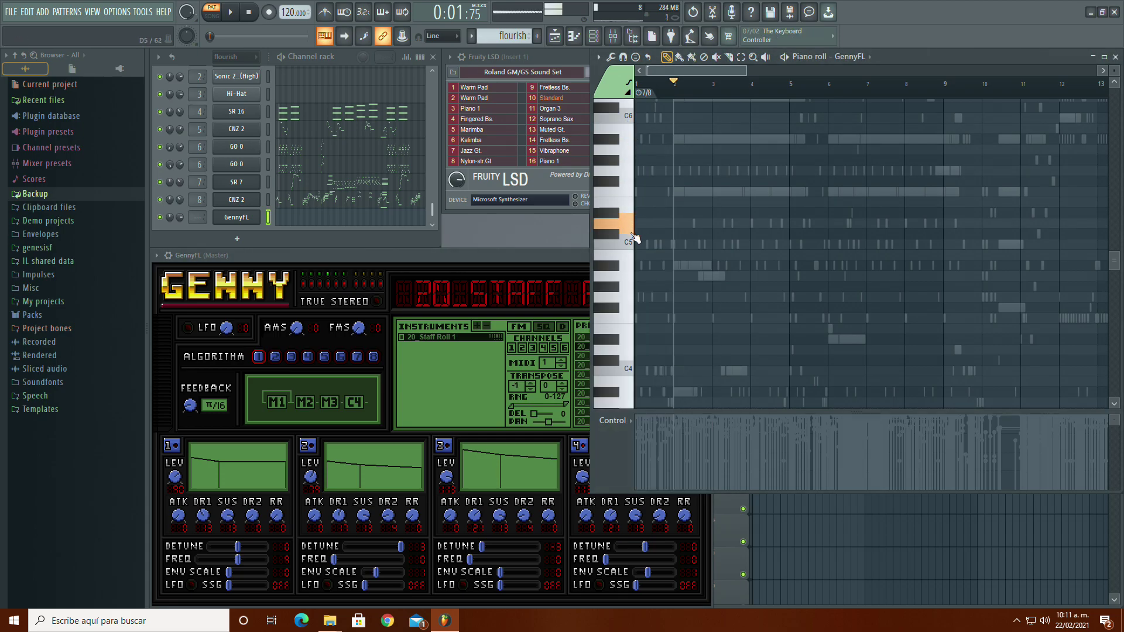
pyautogui.scroll(5, 351, 170)
pyautogui.click(333, 151)
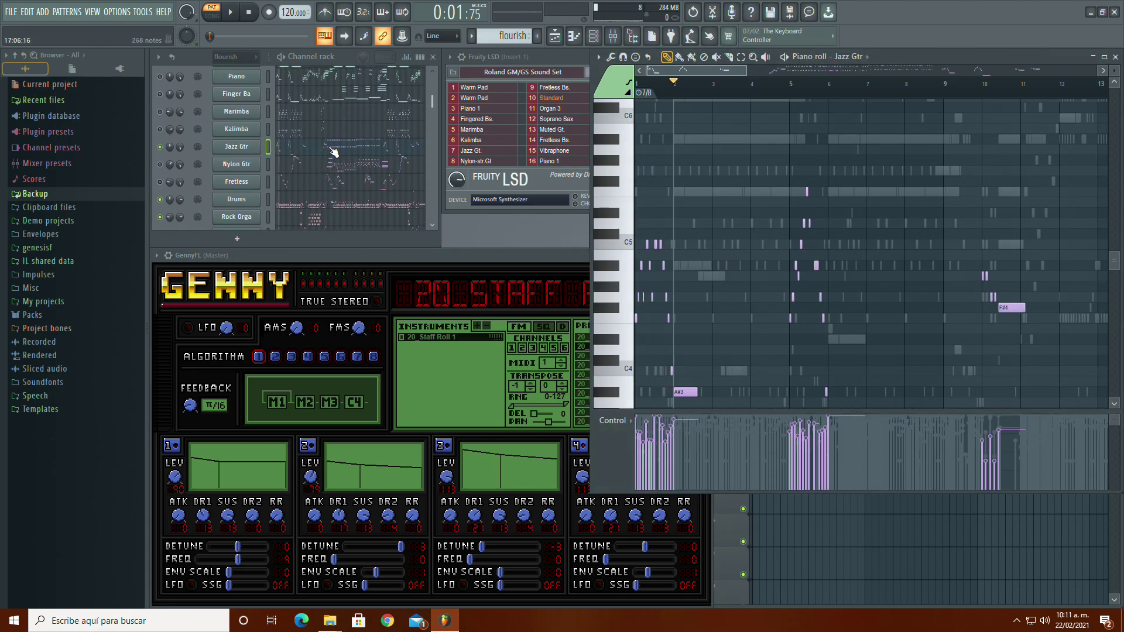
pyautogui.scroll(-5, 367, 188)
pyautogui.click(351, 211)
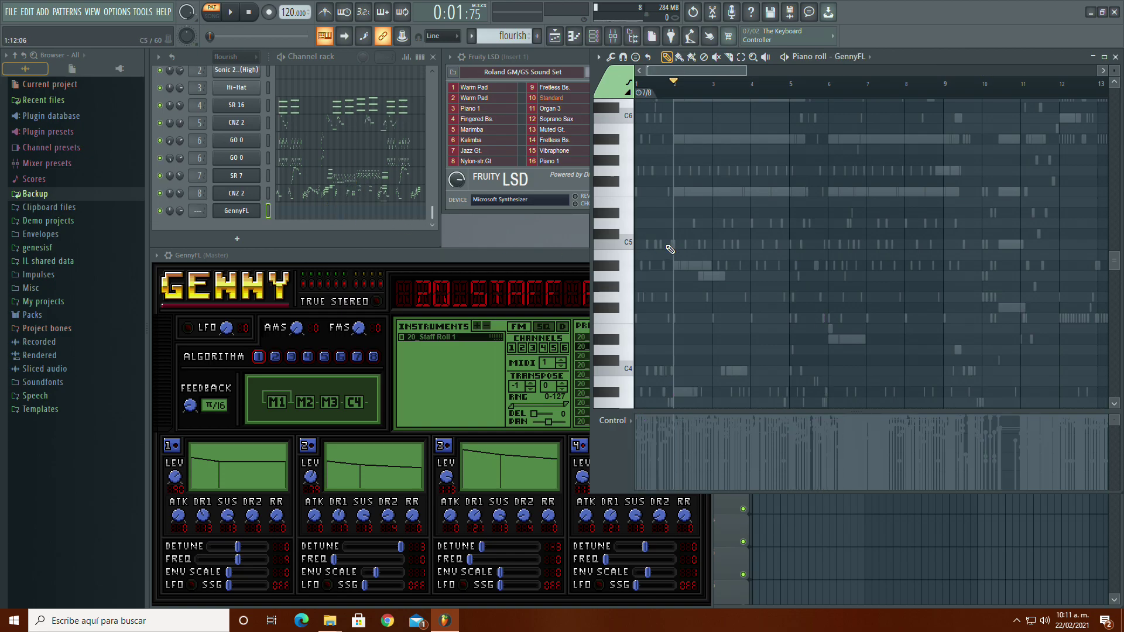
pyautogui.click(532, 384)
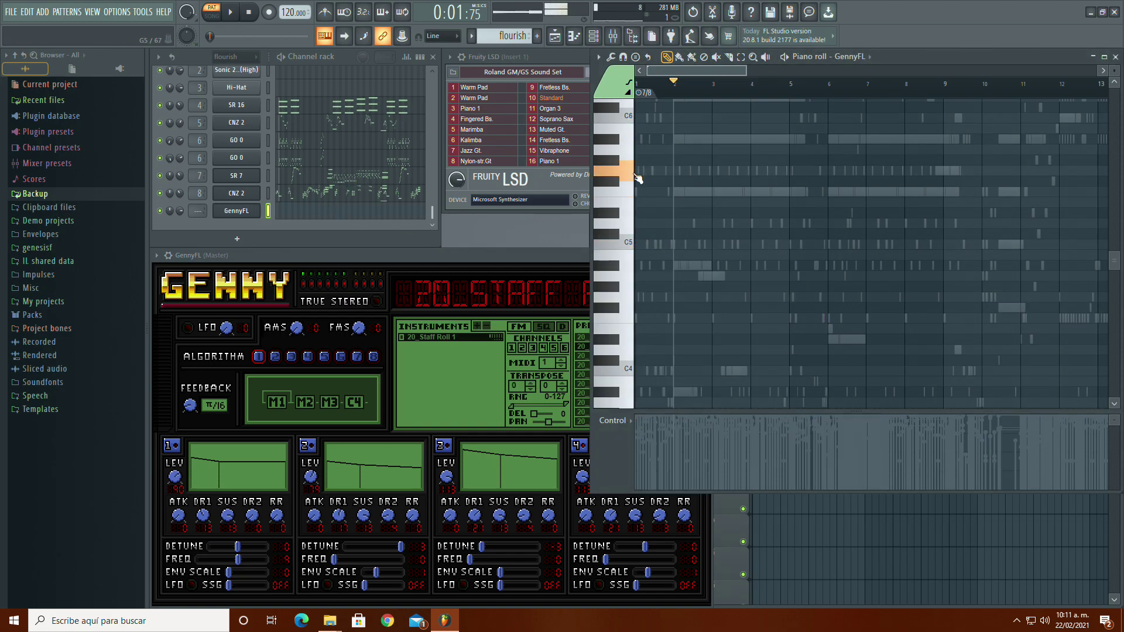
pyautogui.scroll(3, 631, 248)
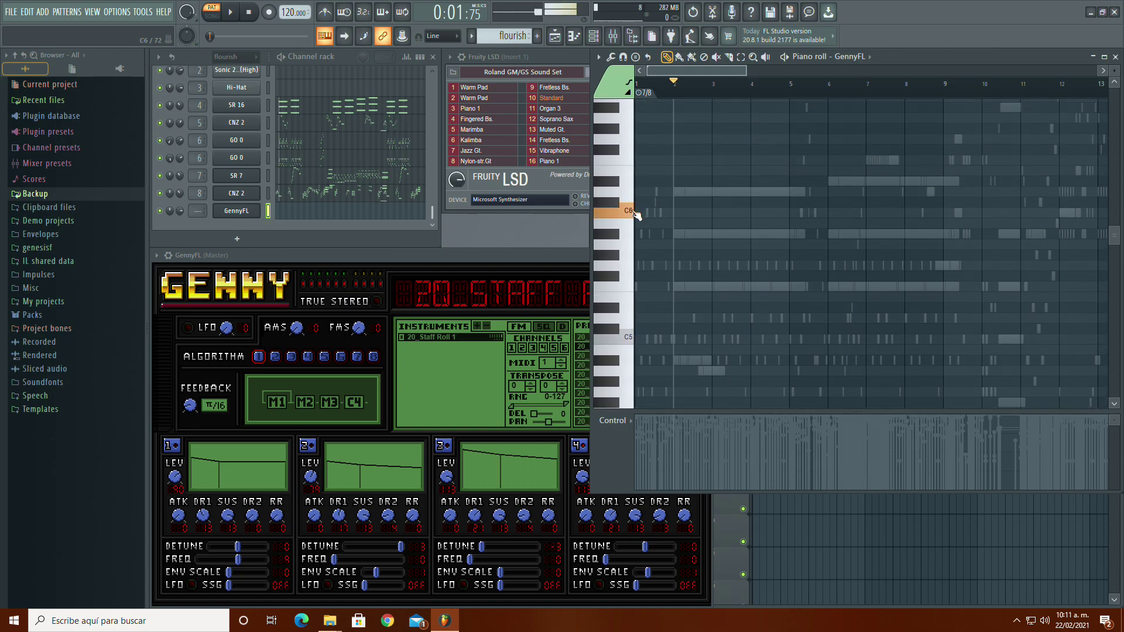
# Step: Route the new GennyFL channel to mixer track 9 and compare its sound with the Jazz Gtr channel
pyautogui.moveTo(198, 212); pyautogui.dragTo(198, 193)
pyautogui.scroll(-5, 351, 147)
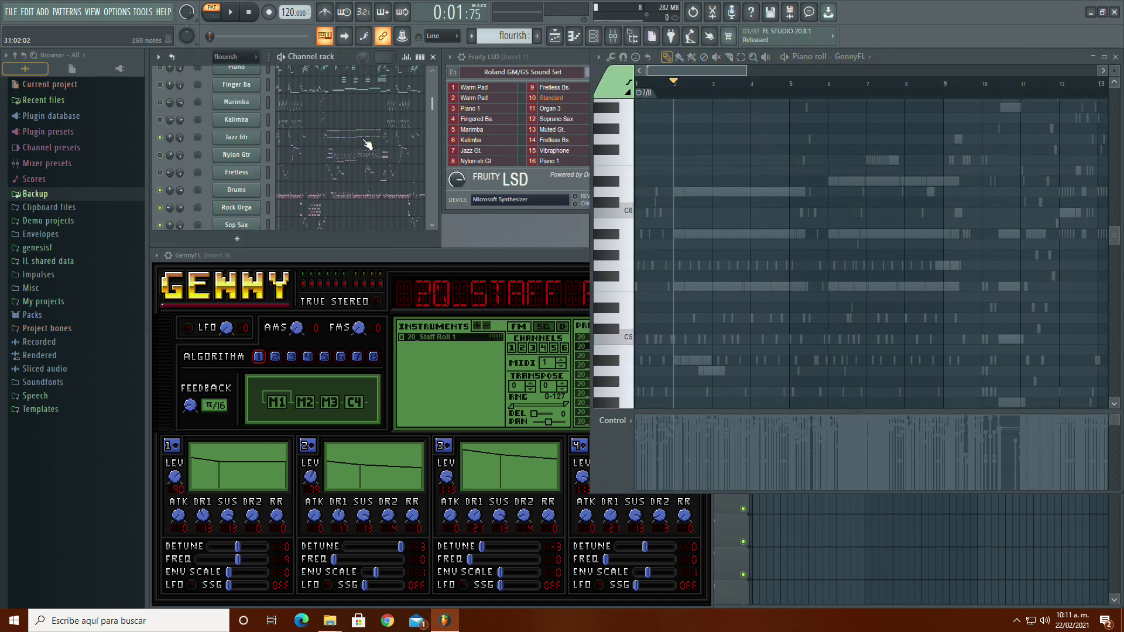
pyautogui.click(301, 195)
pyautogui.scroll(-2, 631, 275)
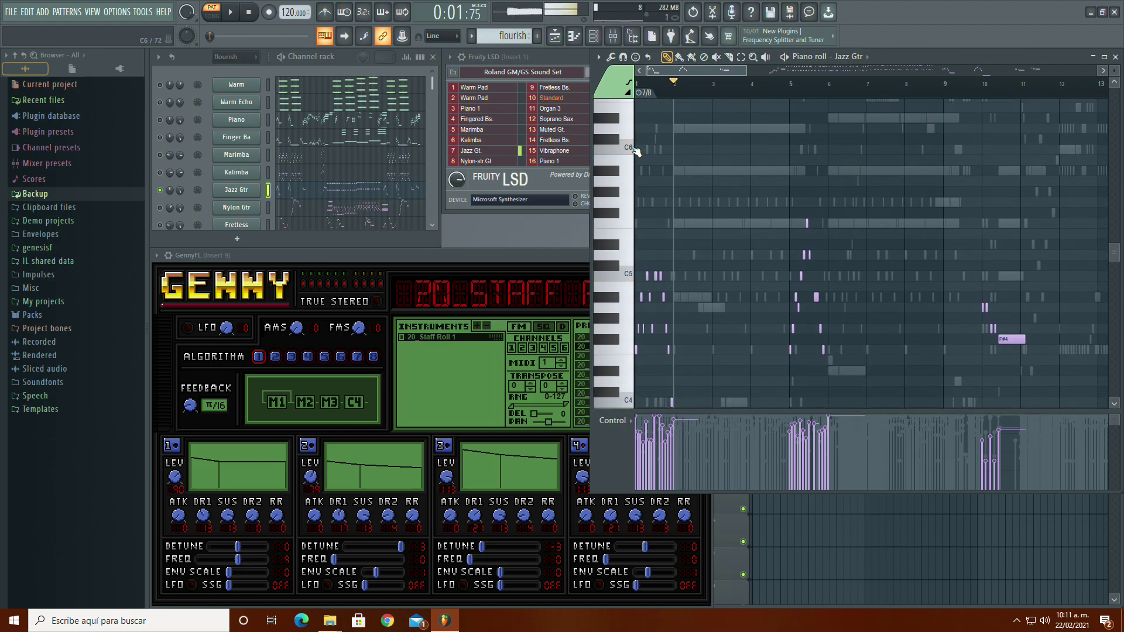
pyautogui.scroll(-6, 340, 190)
pyautogui.click(327, 215)
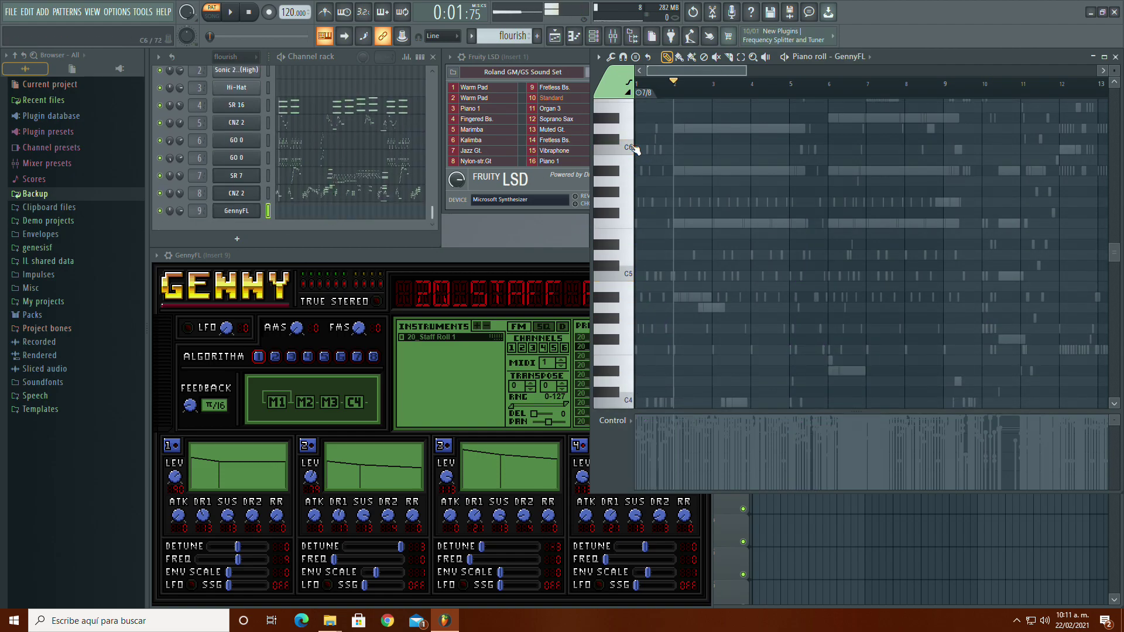
# Step: Copy all notes of the Jazz Gtr channel into the new GennyFL channel
pyautogui.scroll(5, 339, 162)
pyautogui.scroll(3, 319, 158)
pyautogui.scroll(-3, 655, 205)
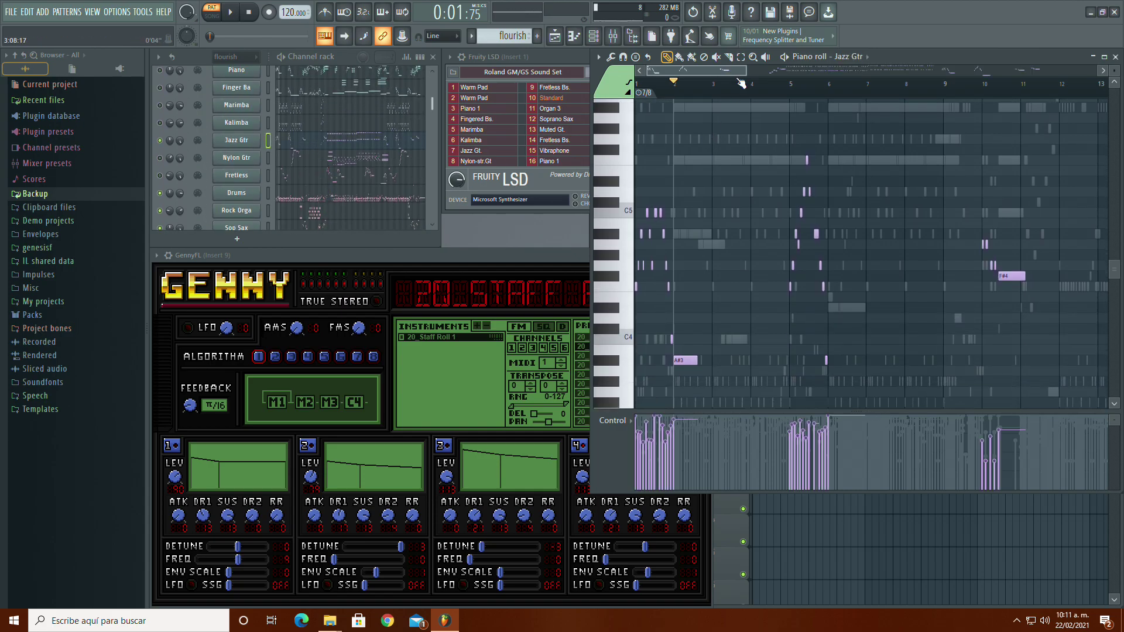
pyautogui.moveTo(743, 69); pyautogui.dragTo(874, 70)
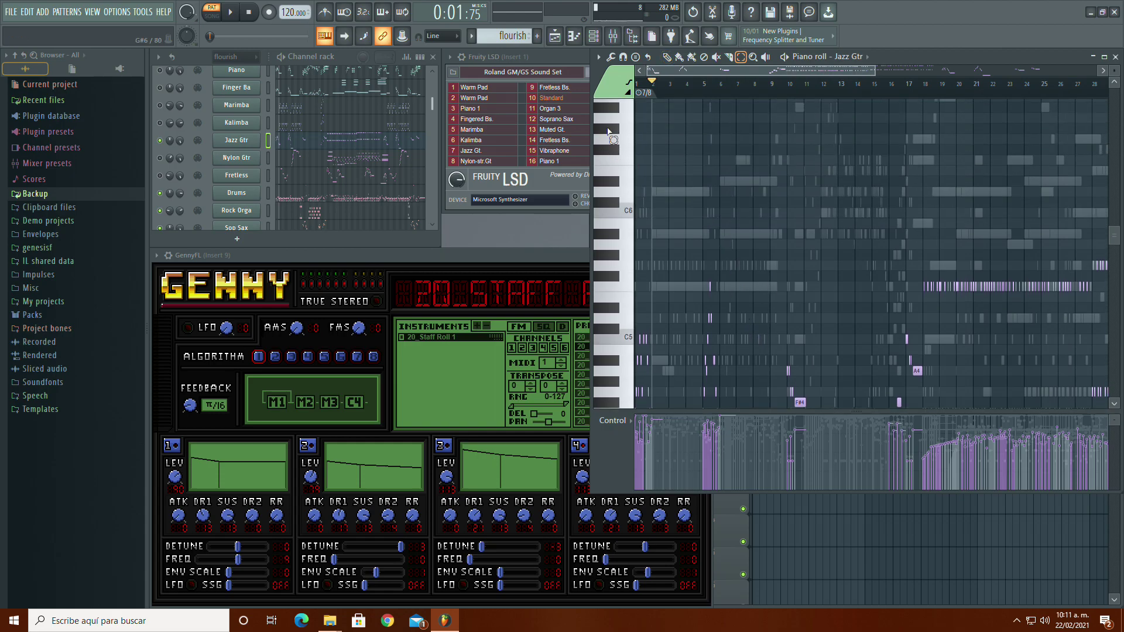
pyautogui.hotkey('ctrl', 'a')
pyautogui.scroll(-6, 785, 205)
pyautogui.scroll(6, 811, 290)
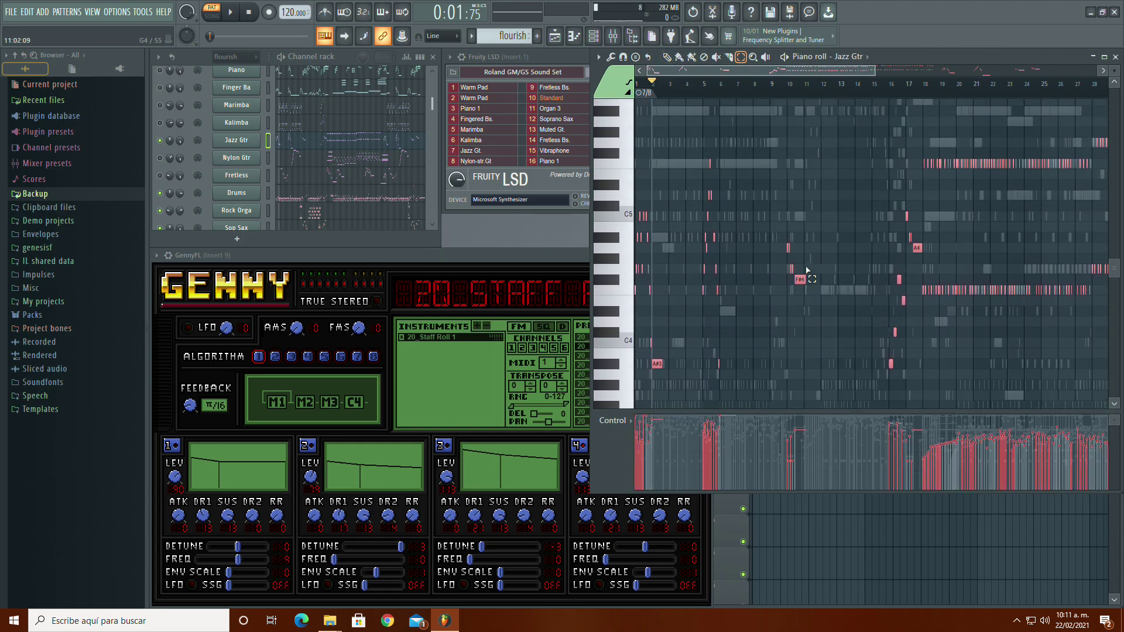
pyautogui.scroll(-8, 293, 175)
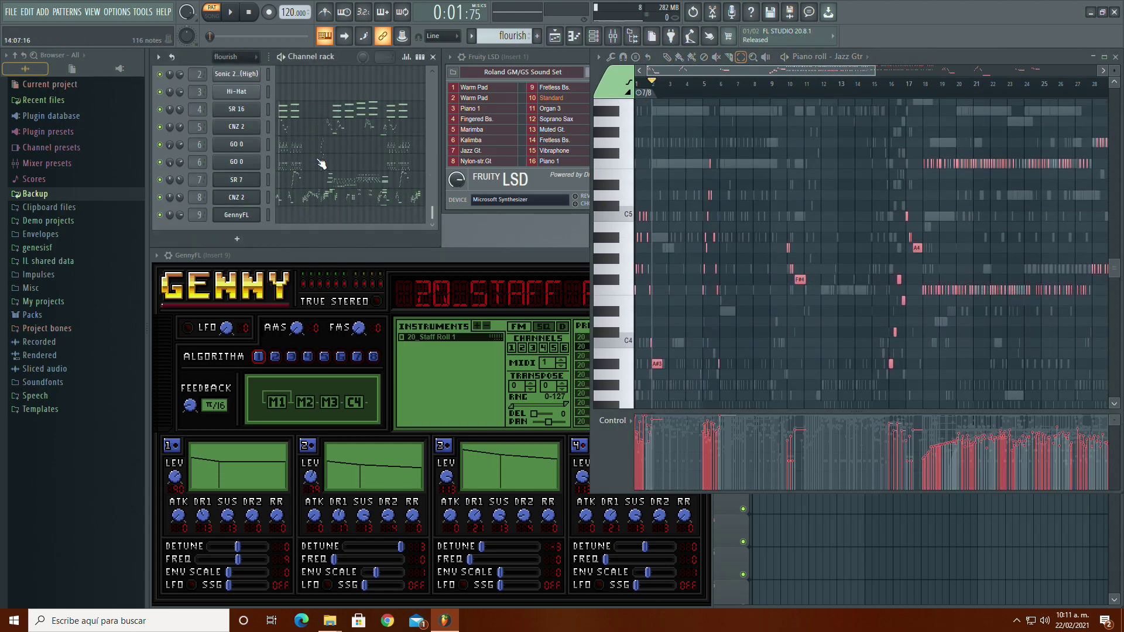
pyautogui.click(325, 214)
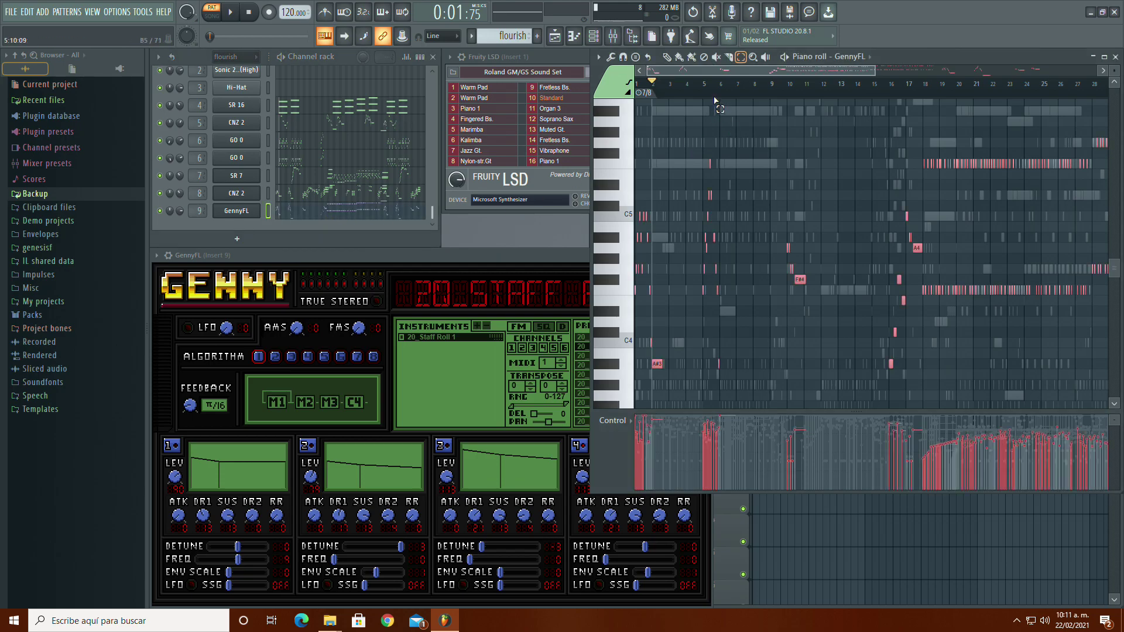
# Step: Change the color of the notes pasted into the new GennyFL channel
pyautogui.click(610, 59)
pyautogui.moveTo(641, 83)
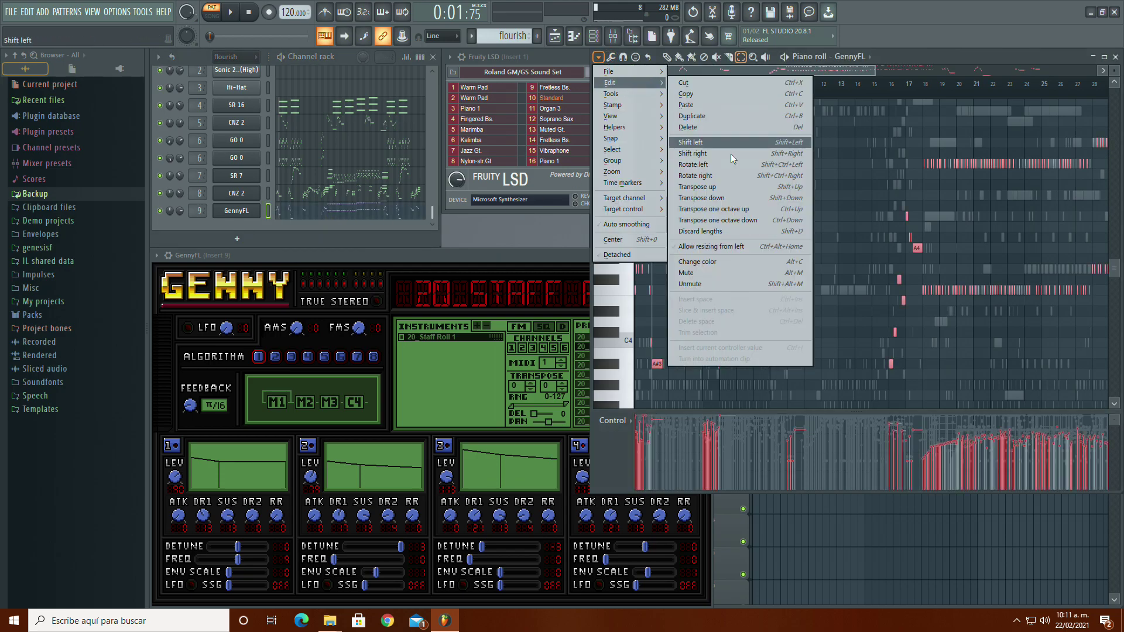
pyautogui.click(735, 261)
# Step: Select all notes of the new GennyFL channel and raise their velocity to maximum in the note properties
pyautogui.scroll(4, 652, 115)
pyautogui.scroll(2, 652, 116)
pyautogui.hotkey('ctrl', 'a')
pyautogui.scroll(-10, 652, 116)
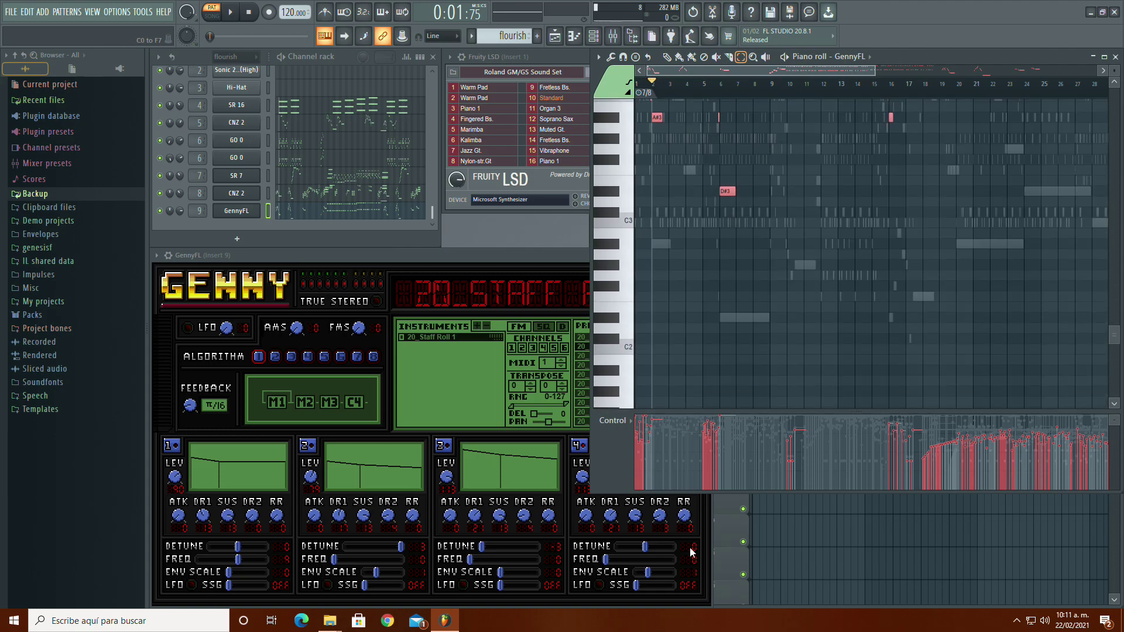
pyautogui.scroll(3, 696, 176)
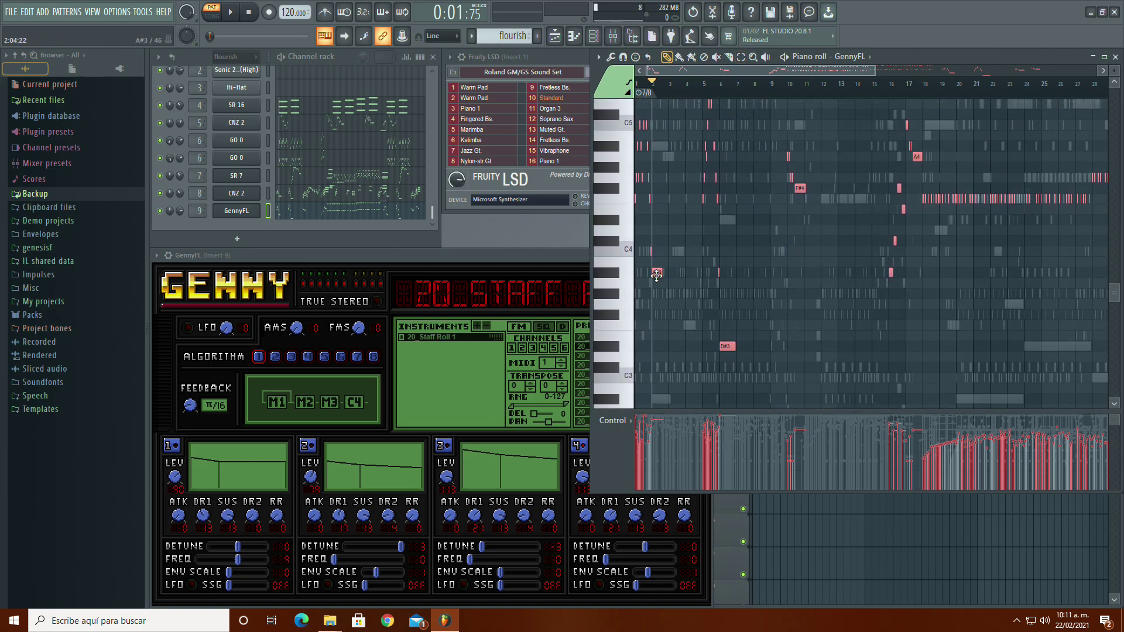
pyautogui.doubleClick(656, 275)
pyautogui.click(620, 338)
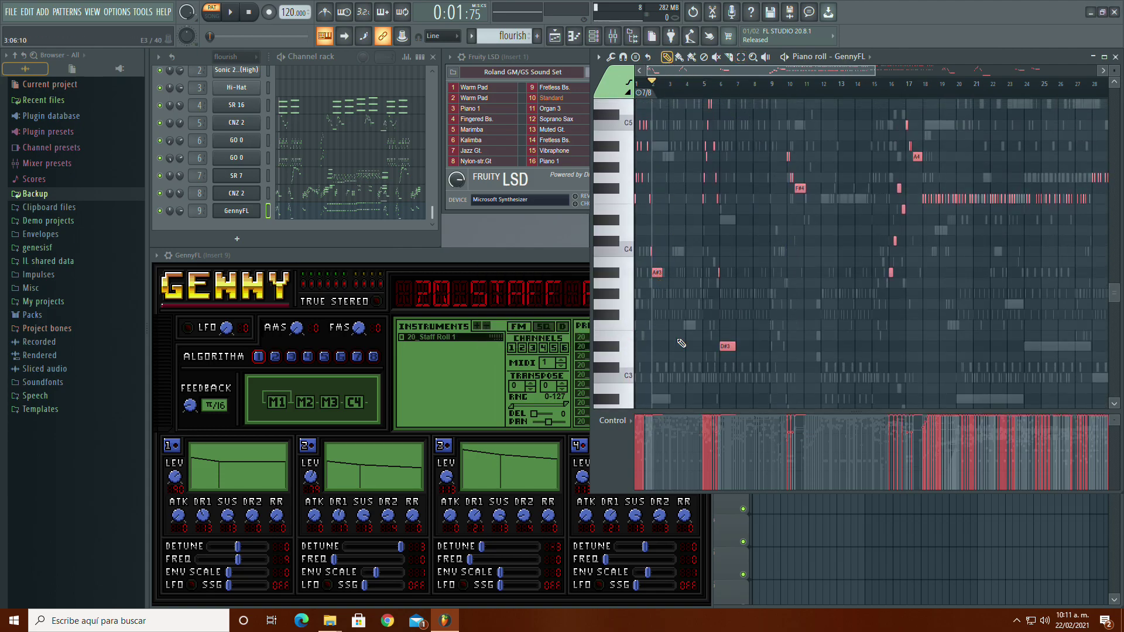
# Step: Audition the presets 20_Staff Roll 2, 3 and 4 on the new GennyFL channel
pyautogui.scroll(4, 672, 196)
pyautogui.click(476, 336)
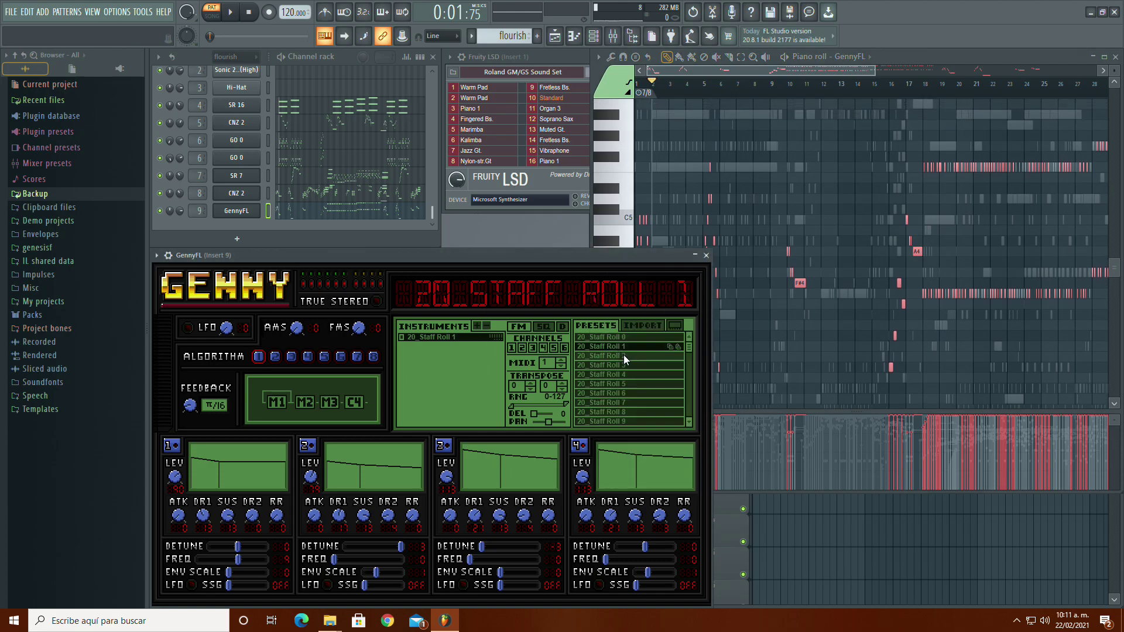
pyautogui.click(624, 356)
pyautogui.click(632, 212)
pyautogui.click(636, 367)
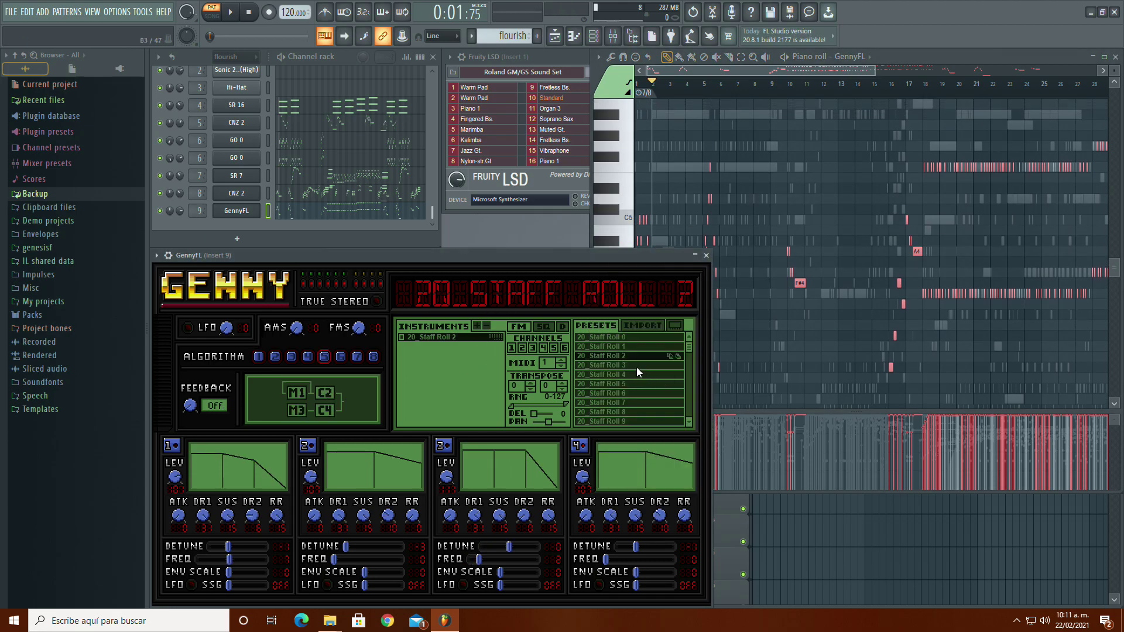
pyautogui.click(637, 184)
pyautogui.click(583, 316)
pyautogui.click(620, 374)
pyautogui.click(627, 219)
# Step: Audition the presets 20_Staff Roll 5 through 9 on the new GennyFL channel using the piano keys
pyautogui.click(583, 319)
pyautogui.click(613, 390)
pyautogui.click(613, 384)
pyautogui.click(615, 393)
pyautogui.click(616, 404)
pyautogui.scroll(-2, 631, 370)
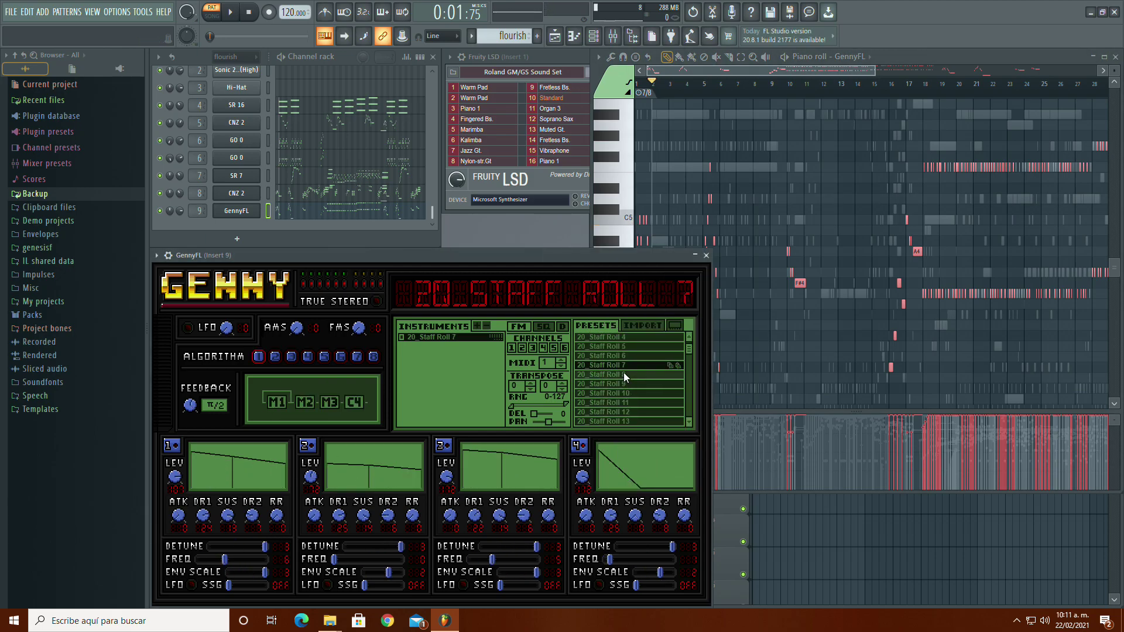
pyautogui.click(623, 374)
pyautogui.click(622, 383)
pyautogui.moveTo(626, 220); pyautogui.dragTo(621, 261)
# Step: Try to readjust the note range of the 20_Staff Roll 9 instrument in GennyFL
pyautogui.click(566, 404)
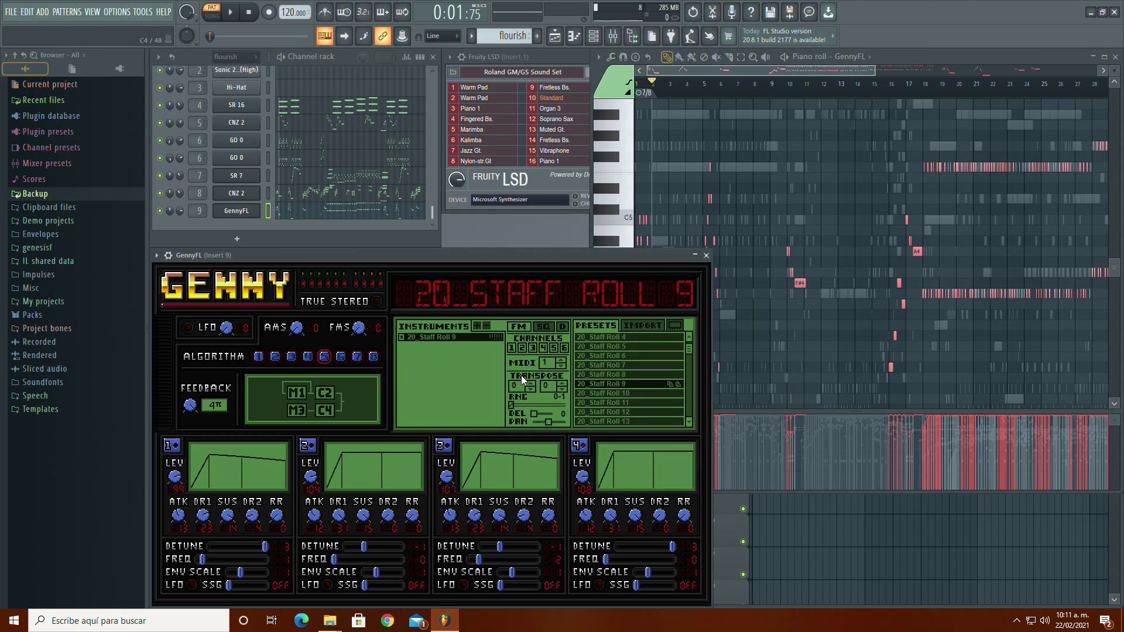
pyautogui.hotkey('ctrl', 'z')
pyautogui.hotkey('ctrl', 'z')
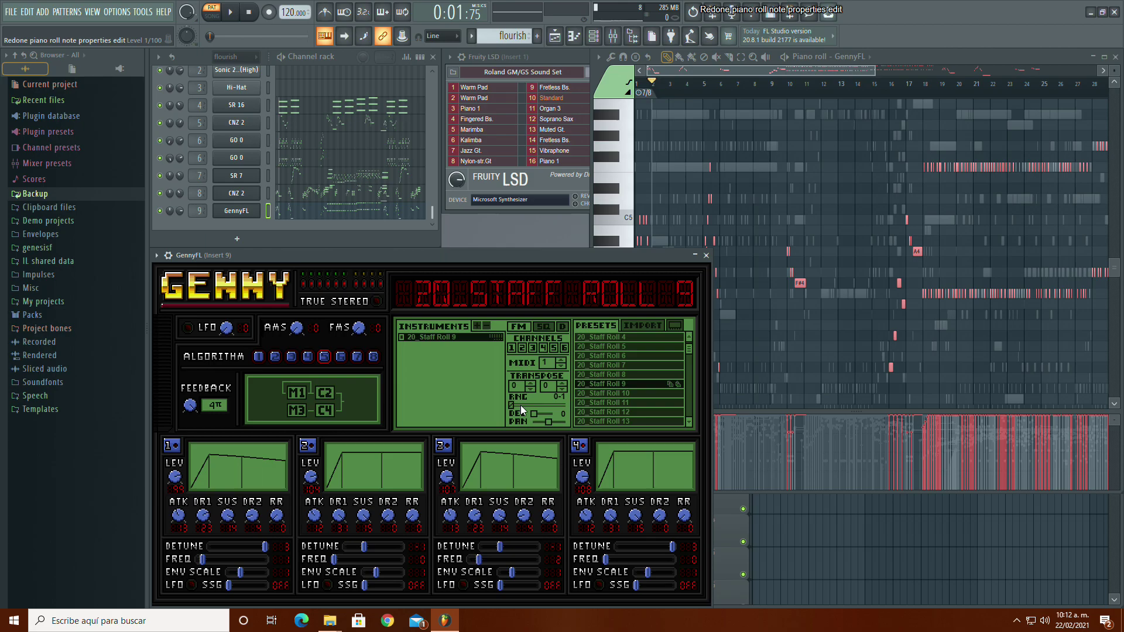
pyautogui.click(632, 222)
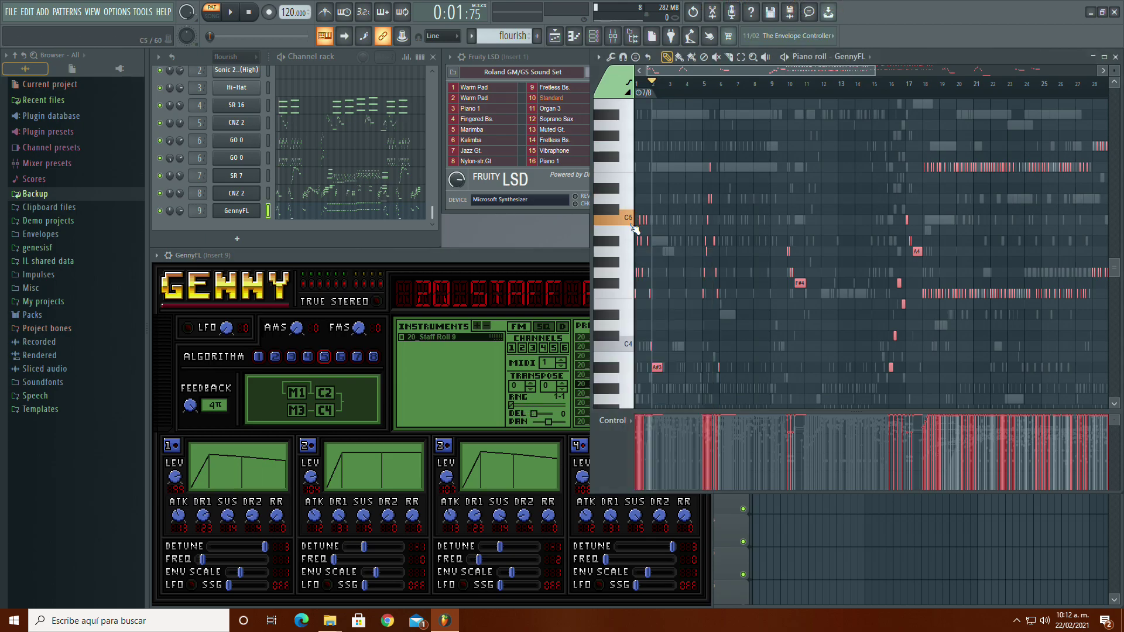
pyautogui.click(505, 403)
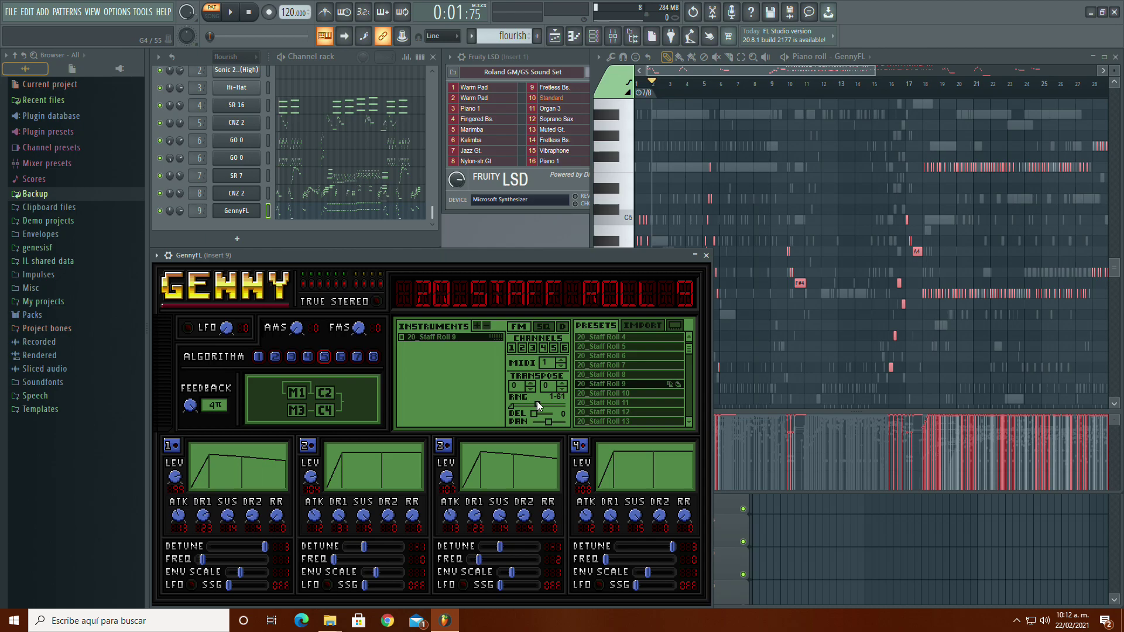
# Step: Replace the last GennyFL channel with MIDI Out and then with GennyFL again to reset the instrument
pyautogui.rightClick(248, 209)
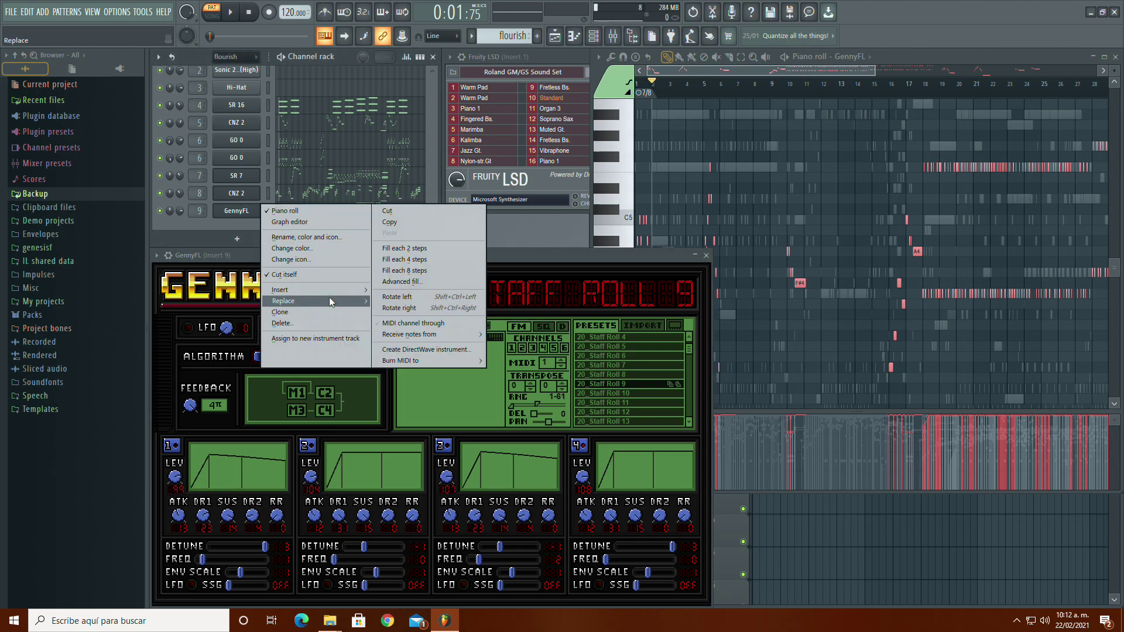
pyautogui.moveTo(329, 302)
pyautogui.click(410, 234)
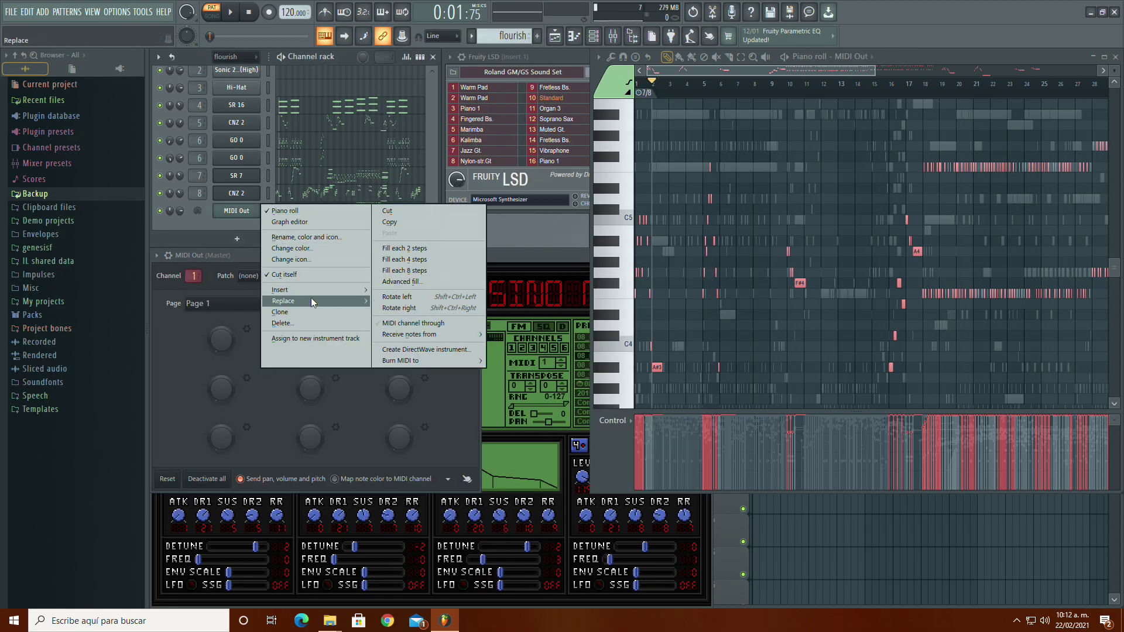
pyautogui.click(408, 49)
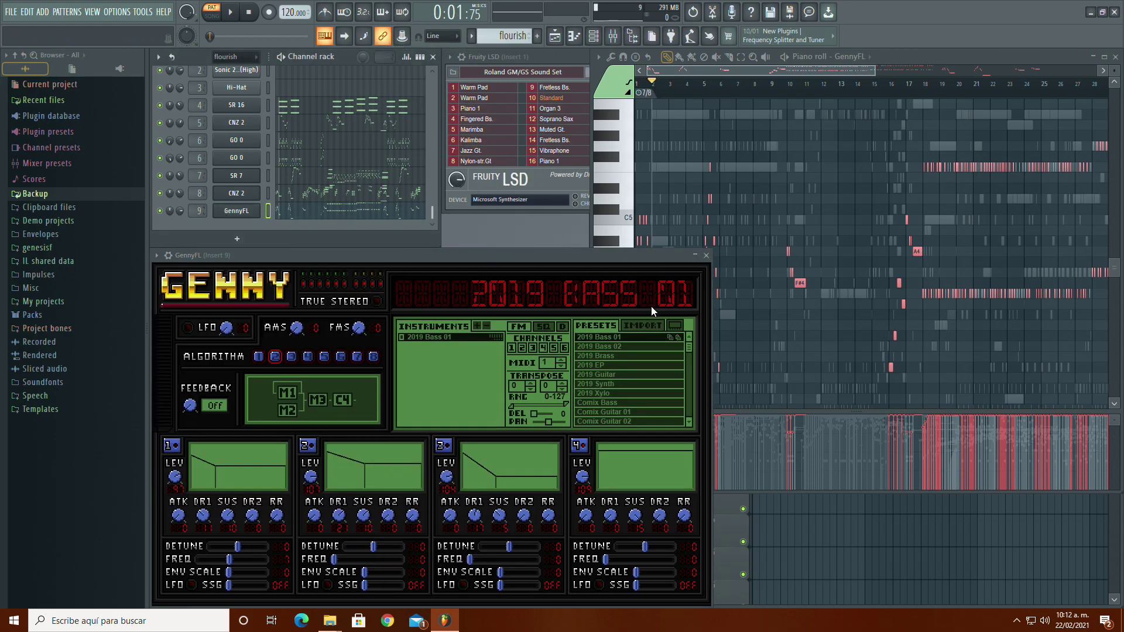
# Step: Import the instrument bank 20 - Staff Roll.vgz into the fresh GennyFL instance
pyautogui.click(641, 325)
pyautogui.click(601, 362)
pyautogui.press('Escape')
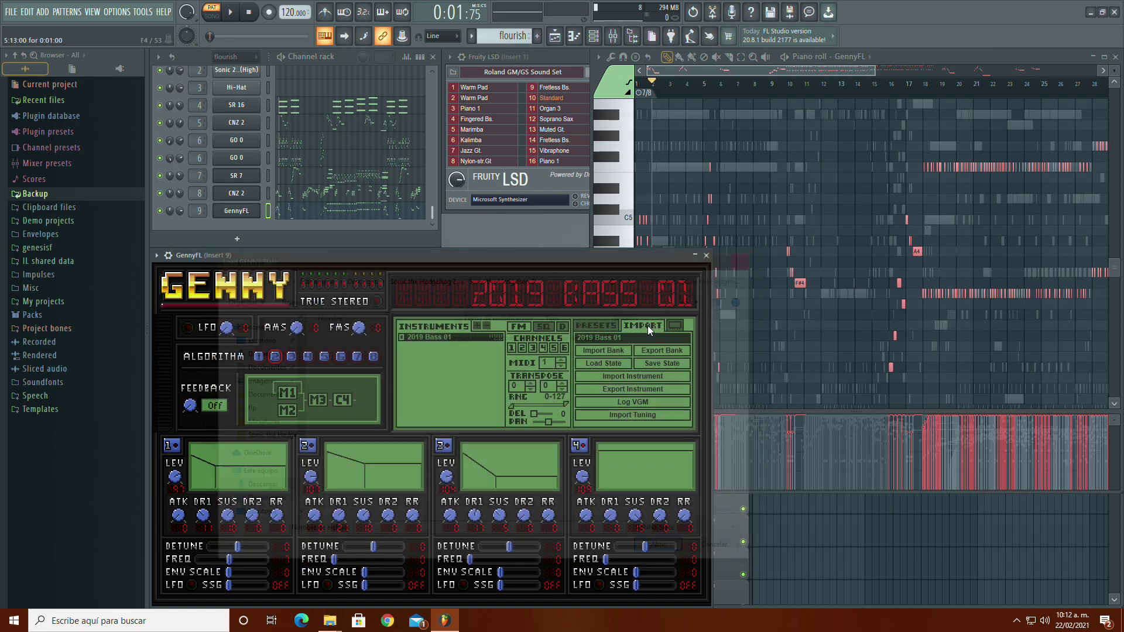
pyautogui.click(603, 350)
pyautogui.scroll(-5, 408, 391)
pyautogui.click(361, 380)
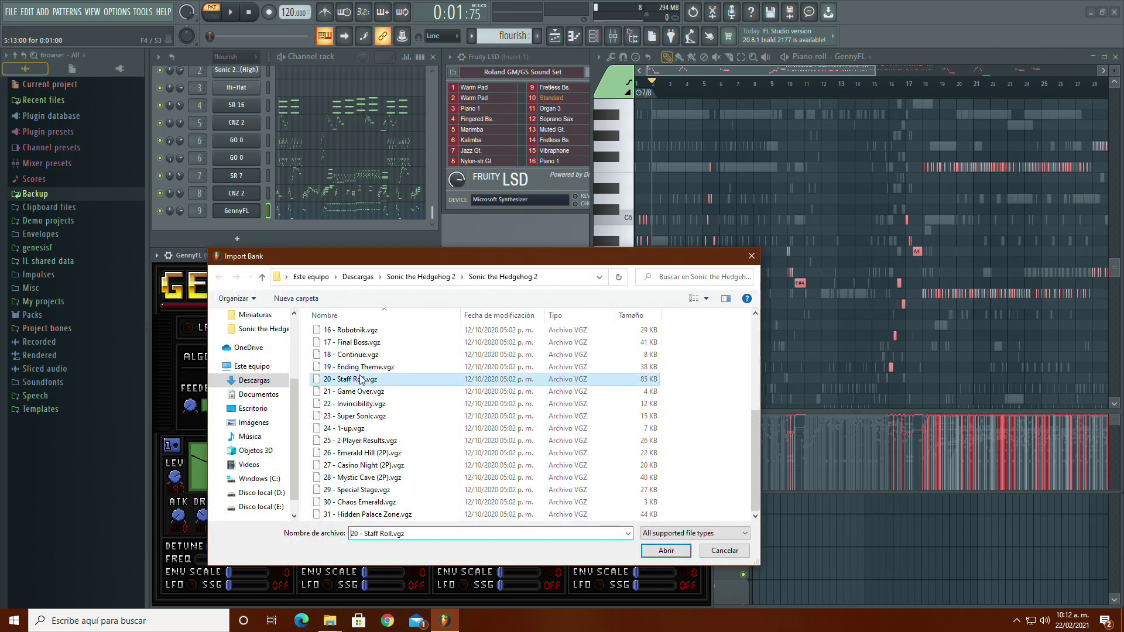
pyautogui.doubleClick(361, 379)
# Step: Audition the imported presets 20_Staff Roll 1, 2, 4 and 0 with test notes
pyautogui.click(590, 327)
pyautogui.click(636, 347)
pyautogui.click(635, 196)
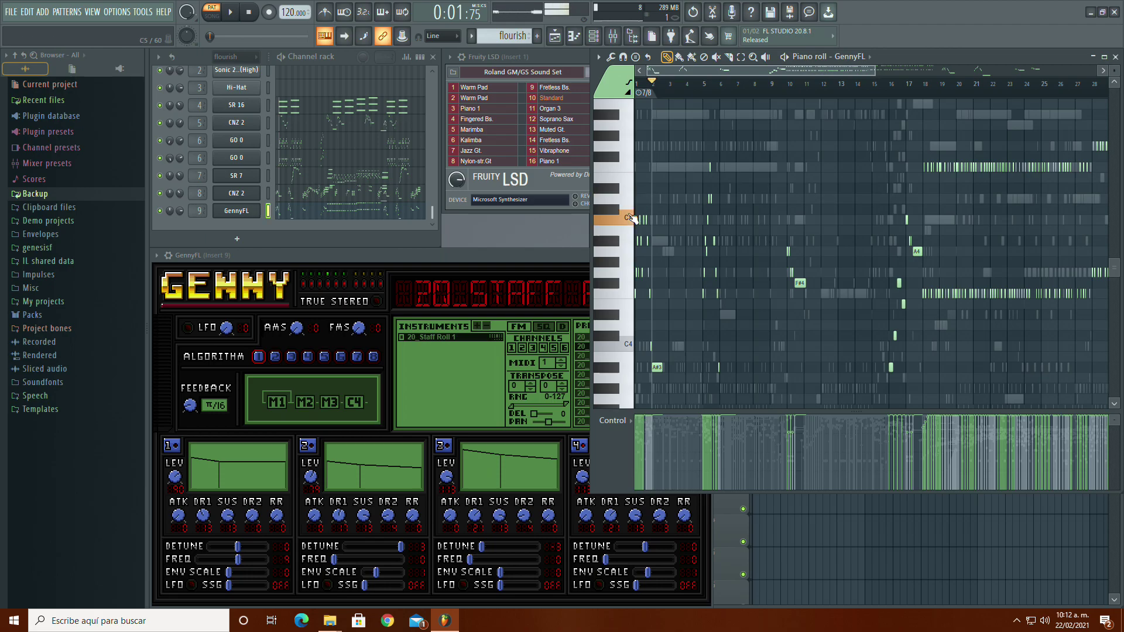
pyautogui.click(517, 323)
pyautogui.click(612, 357)
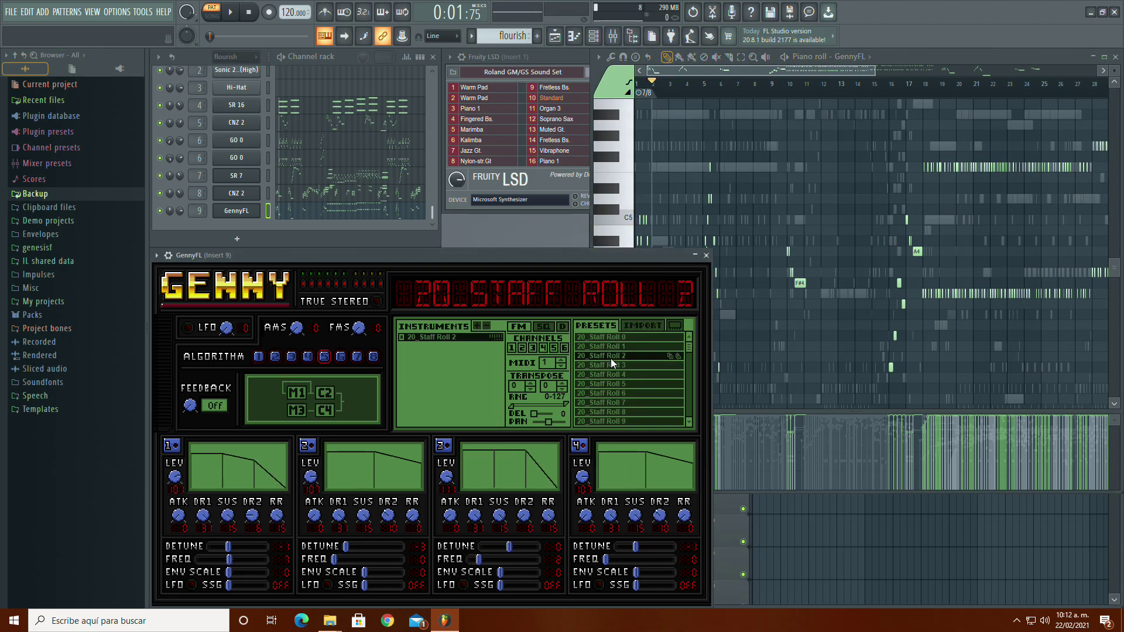
pyautogui.click(615, 374)
pyautogui.click(628, 338)
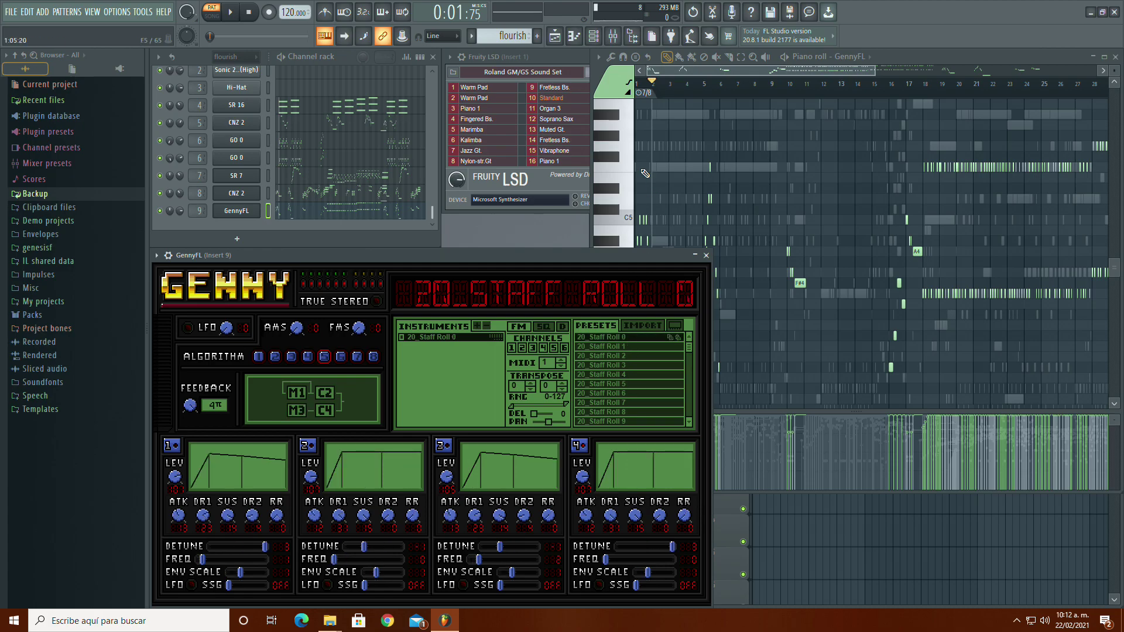
pyautogui.click(642, 222)
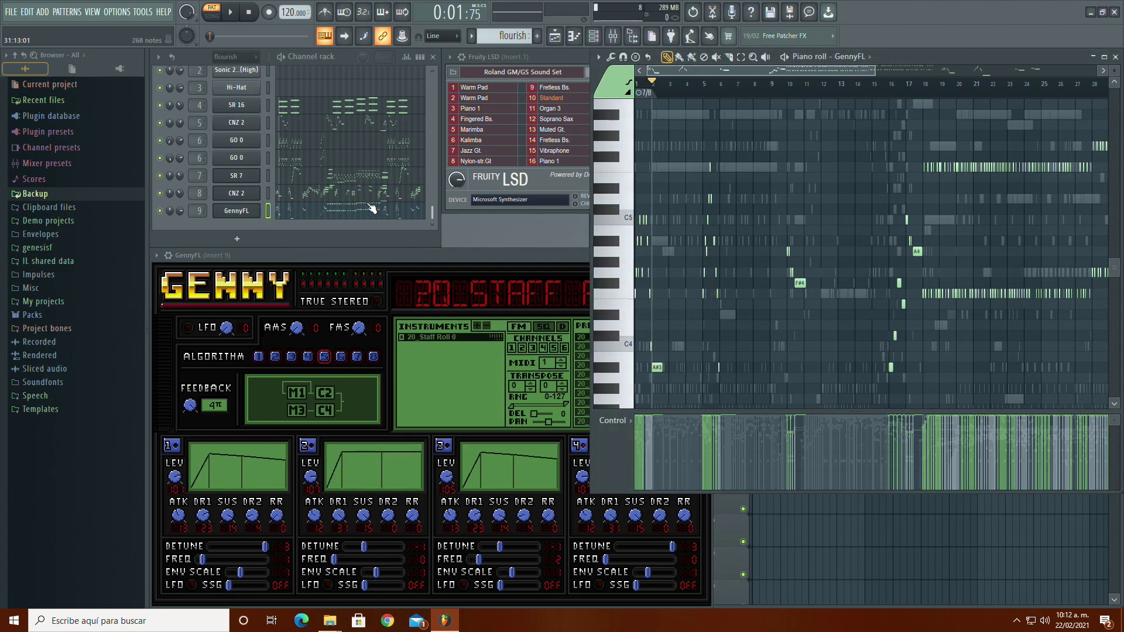
# Step: Play test notes on the Jazz Gtr channel to compare its sound, and return to the GennyFL channel
pyautogui.scroll(10, 351, 193)
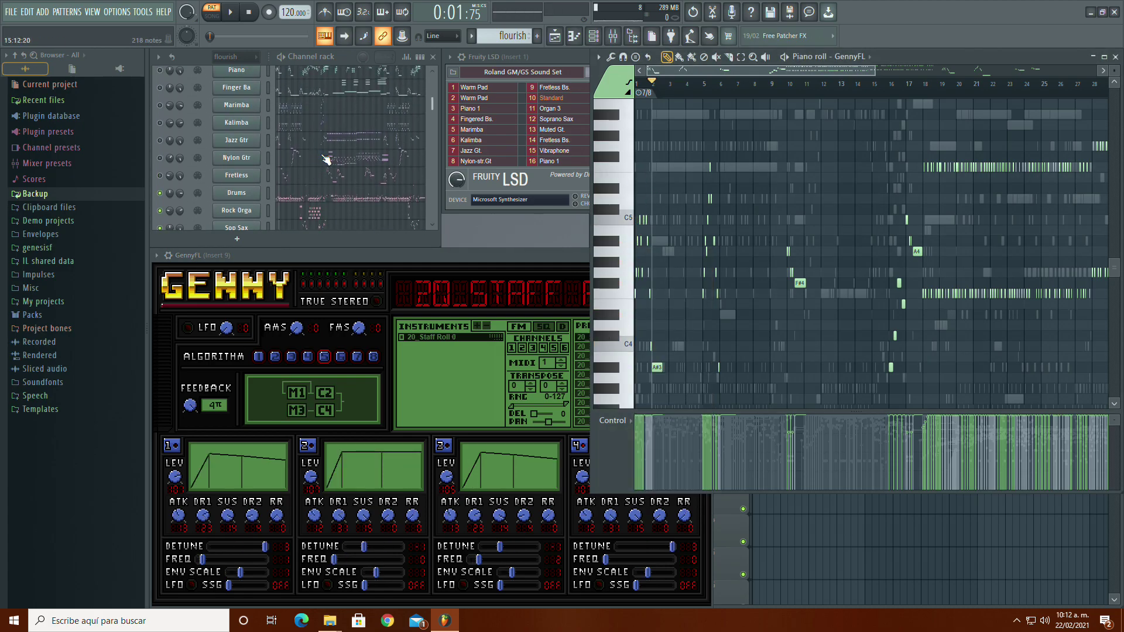
pyautogui.click(302, 147)
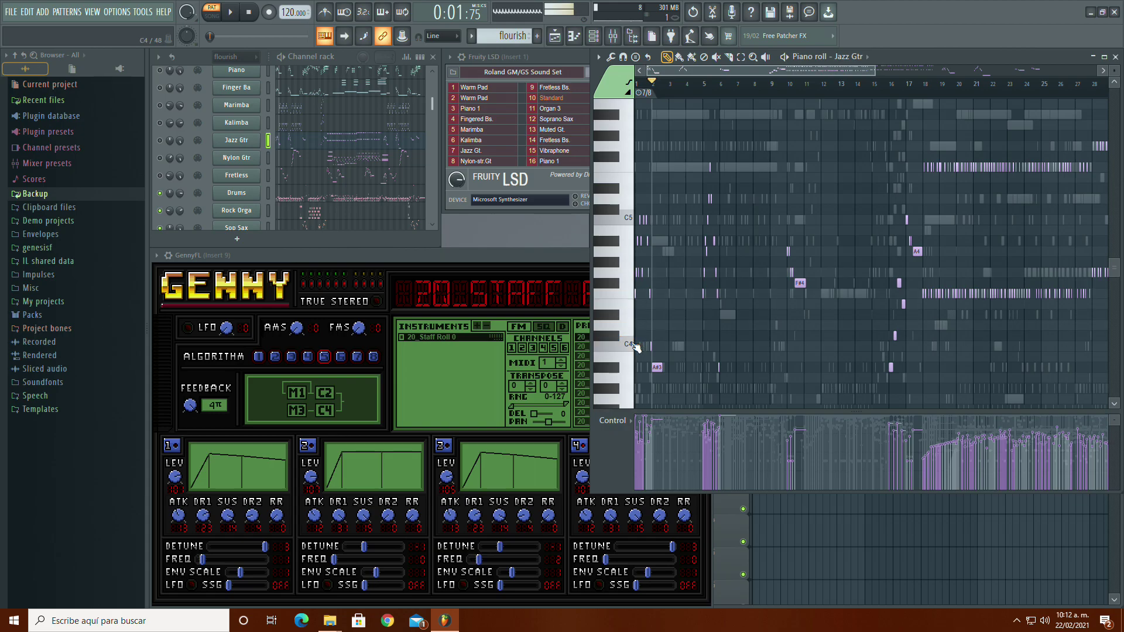
pyautogui.scroll(-10, 319, 219)
pyautogui.click(319, 218)
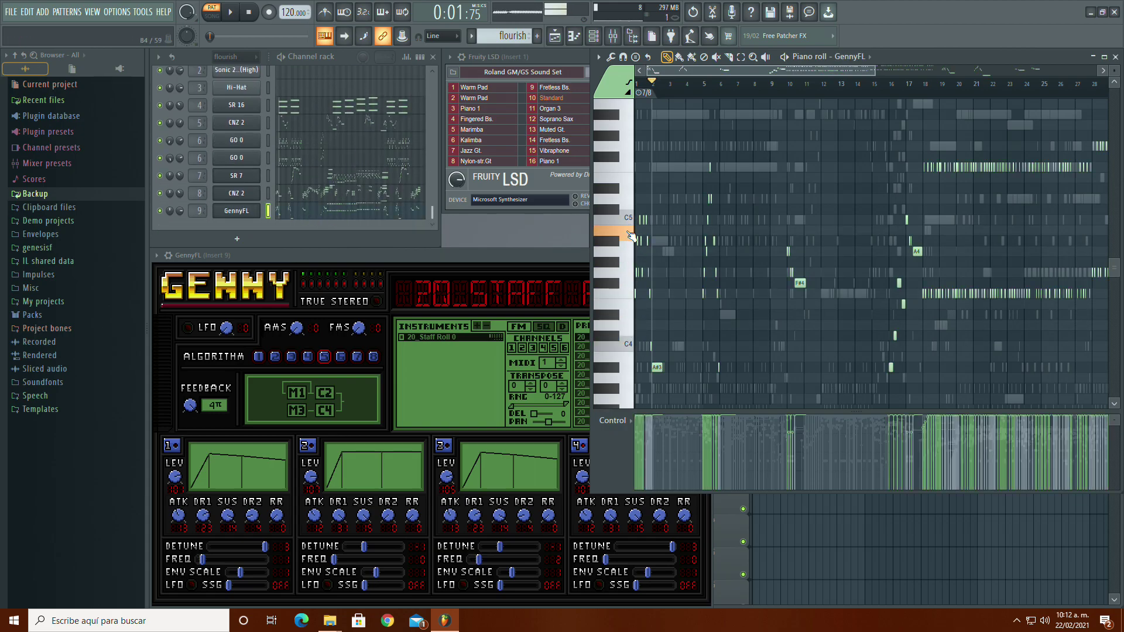
# Step: Compare the presets 20_Staff Roll 9 and 20_Staff Roll 0 with test notes and a short playback
pyautogui.click(584, 380)
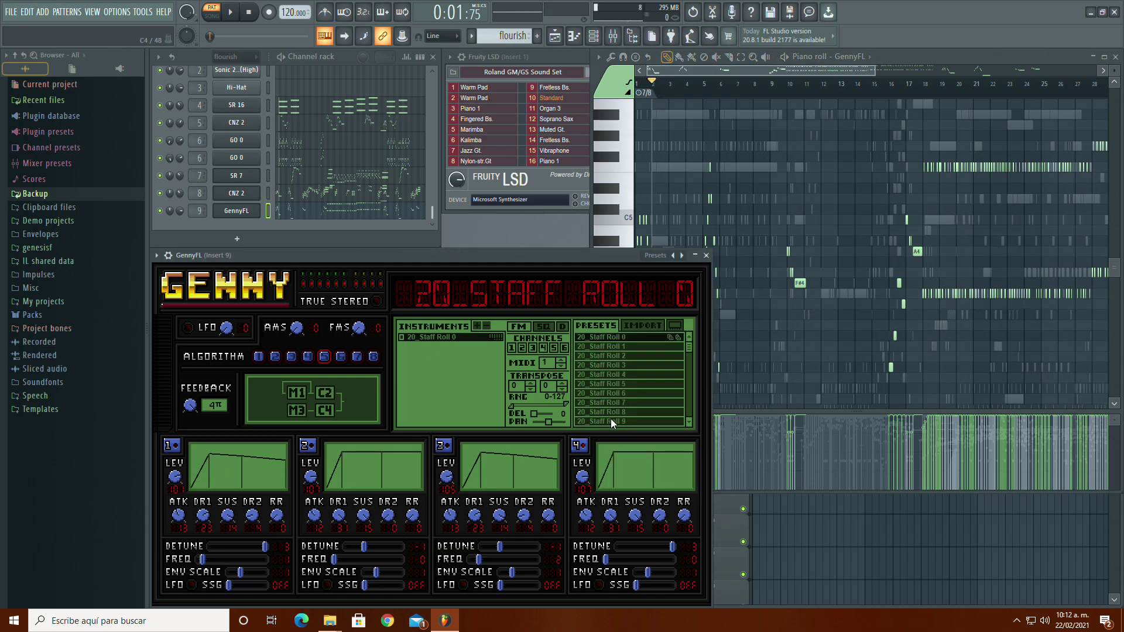
pyautogui.click(627, 404)
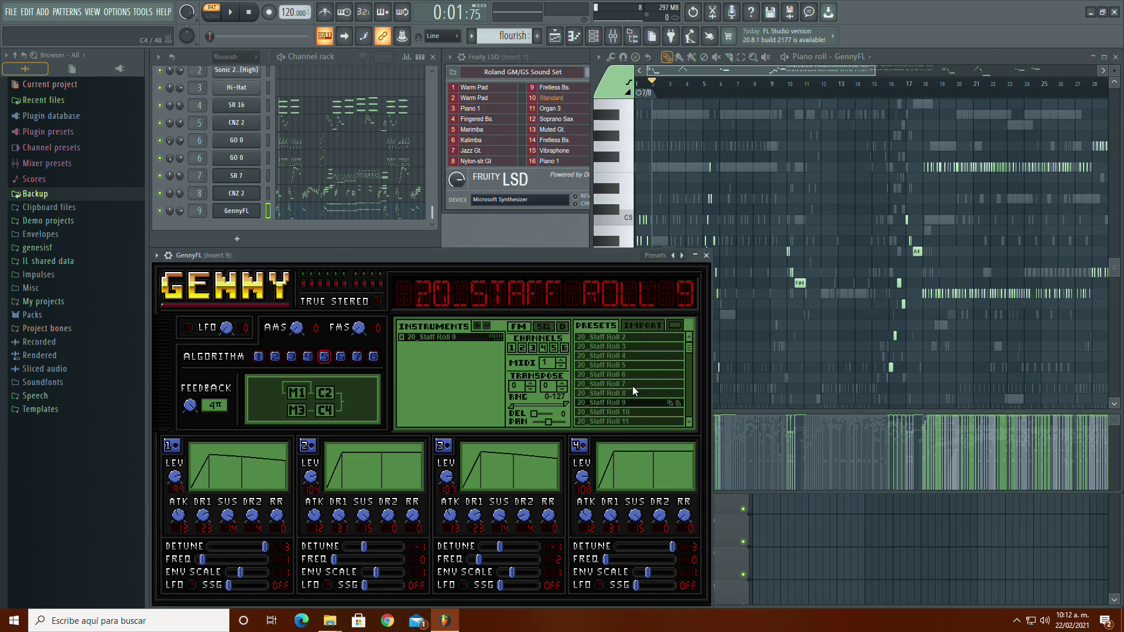
pyautogui.click(635, 202)
pyautogui.click(577, 355)
pyautogui.click(639, 209)
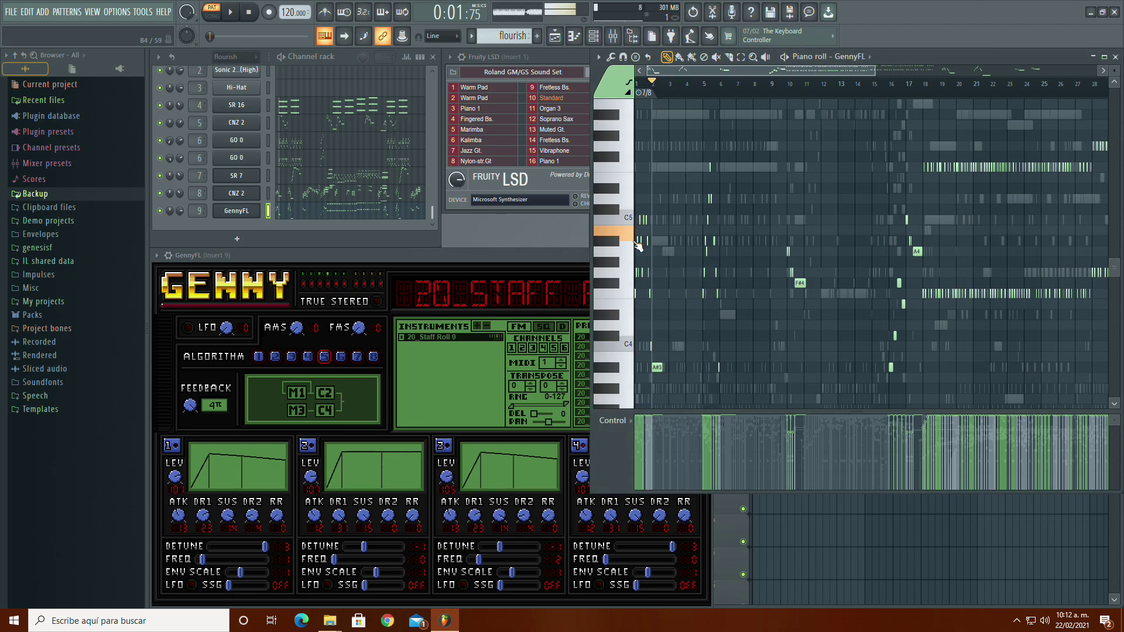
pyautogui.press('space')
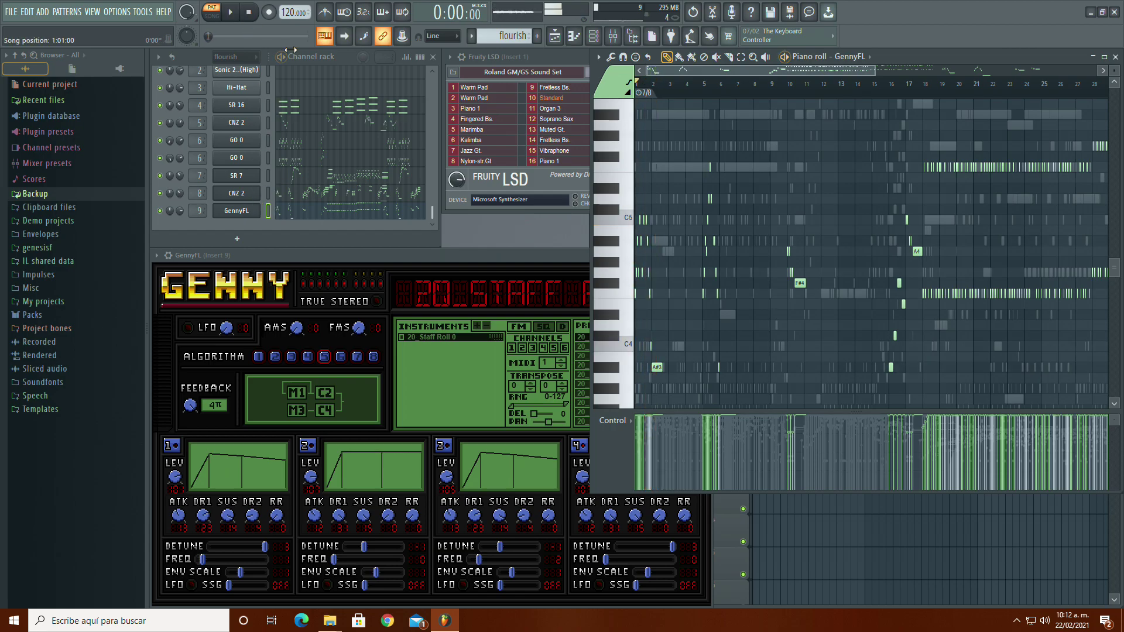
pyautogui.press('space')
# Step: Switch GennyFL to preset 20_Staff Roll 9 and then 20_Staff Roll 1, and test the sound
pyautogui.click(477, 359)
pyautogui.scroll(-2, 620, 365)
pyautogui.click(633, 405)
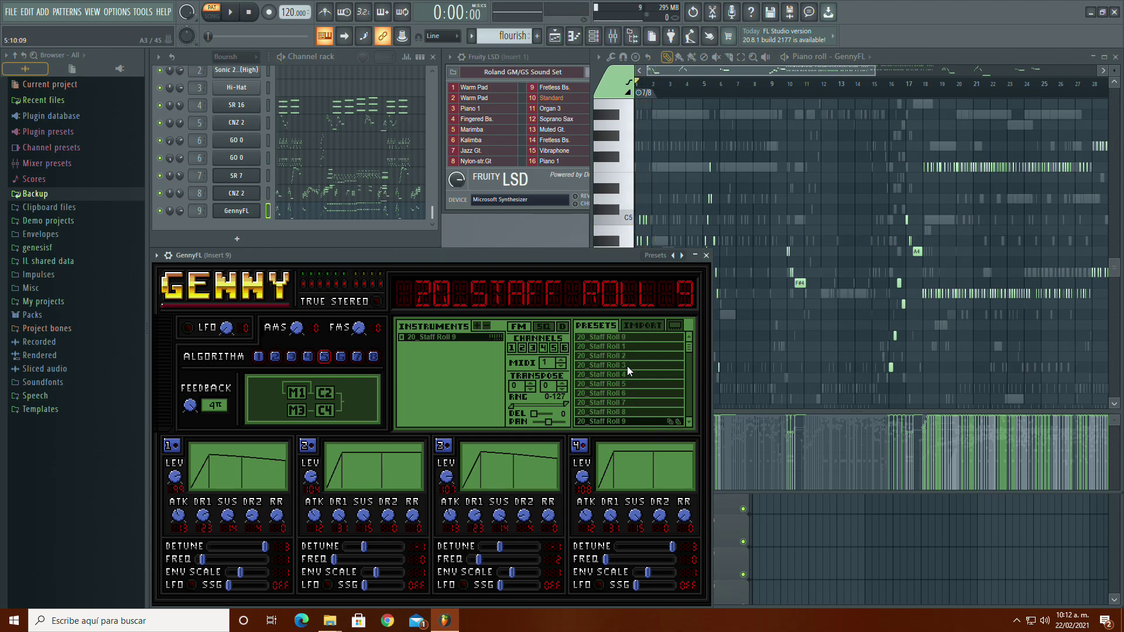
pyautogui.click(631, 346)
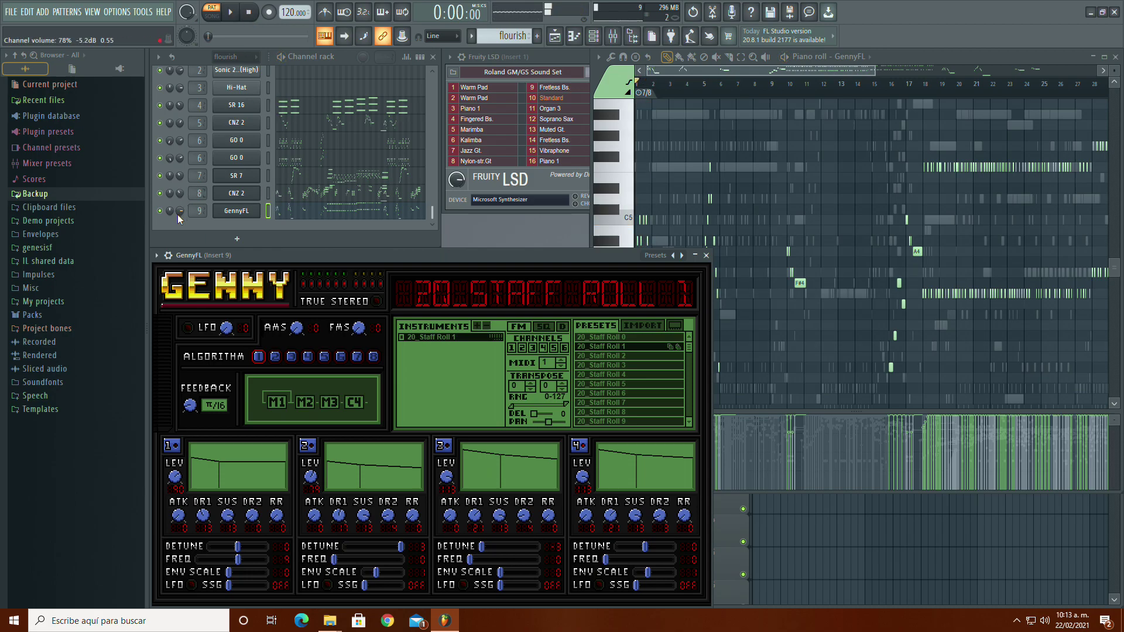
pyautogui.click(634, 217)
# Step: Listen to the Jazz Gtr channel again and reselect the GennyFL channel with preset 20_Staff Roll 1
pyautogui.scroll(15, 316, 145)
pyautogui.scroll(-3, 284, 153)
pyautogui.click(293, 137)
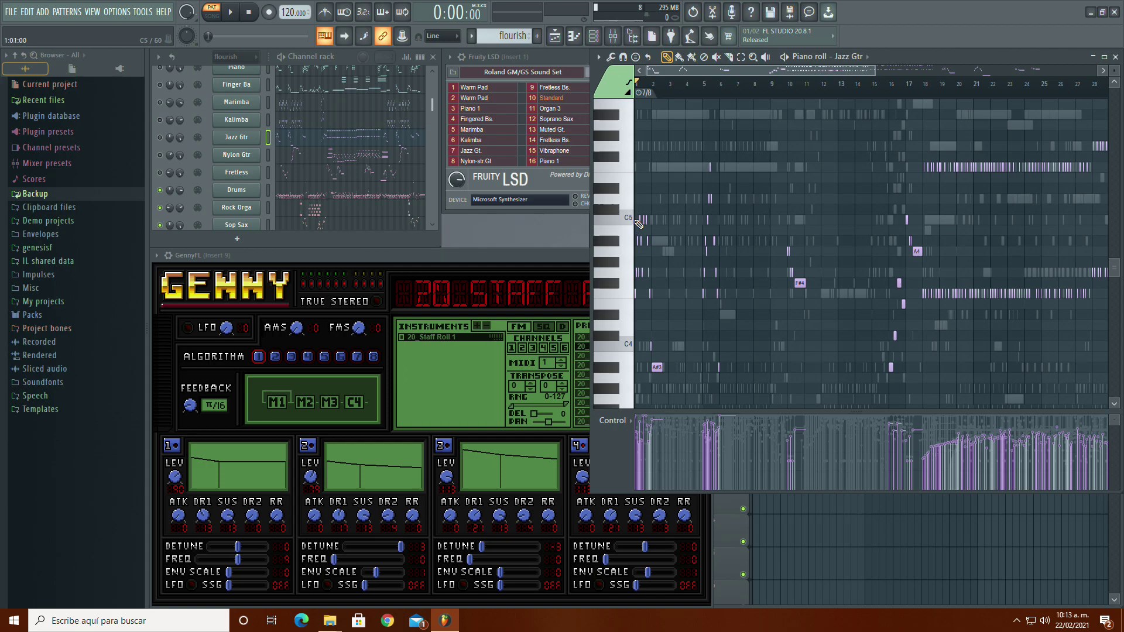
pyautogui.scroll(-5, 346, 199)
pyautogui.click(345, 214)
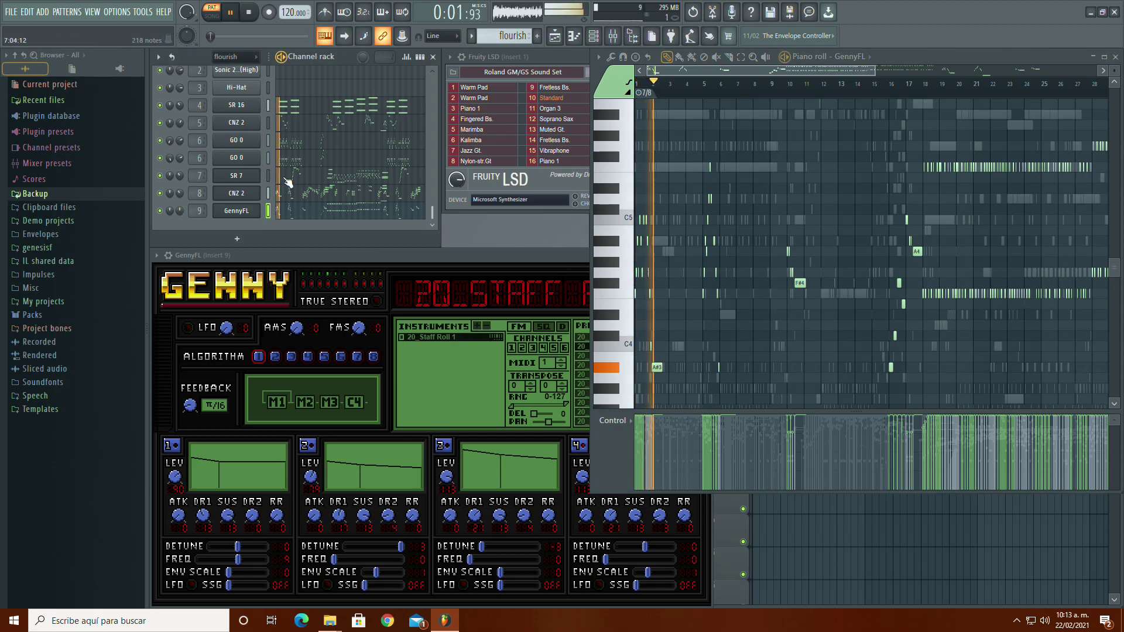
# Step: Play the pattern from bar 18, bar 3 and the beginning to hear preset 20_Staff Roll 1 in the mix
pyautogui.click(923, 85)
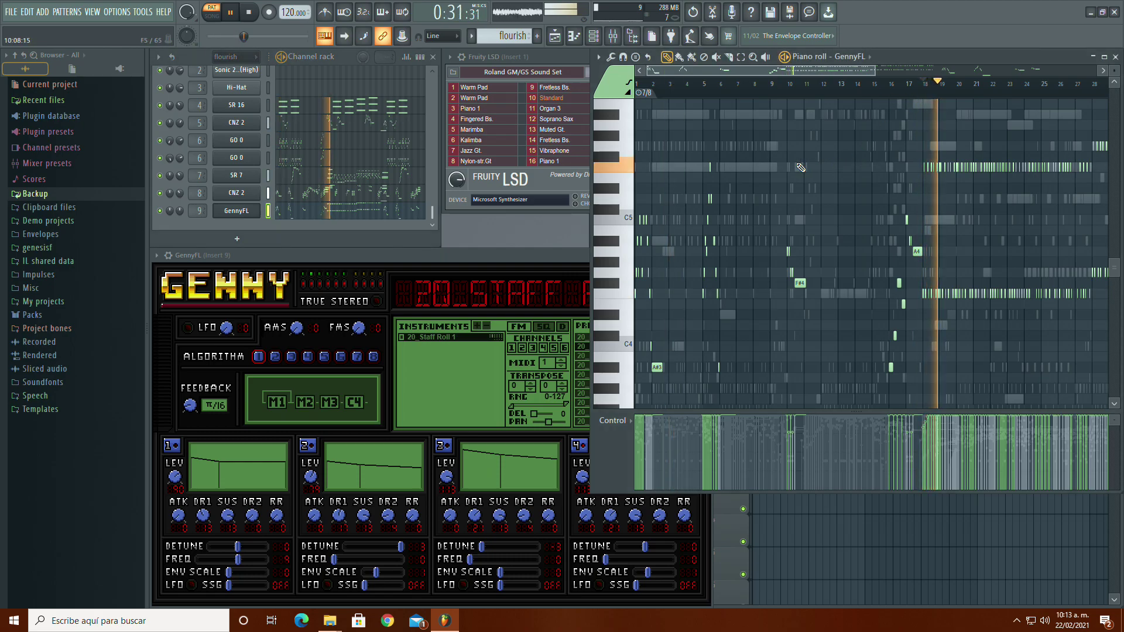
pyautogui.click(669, 85)
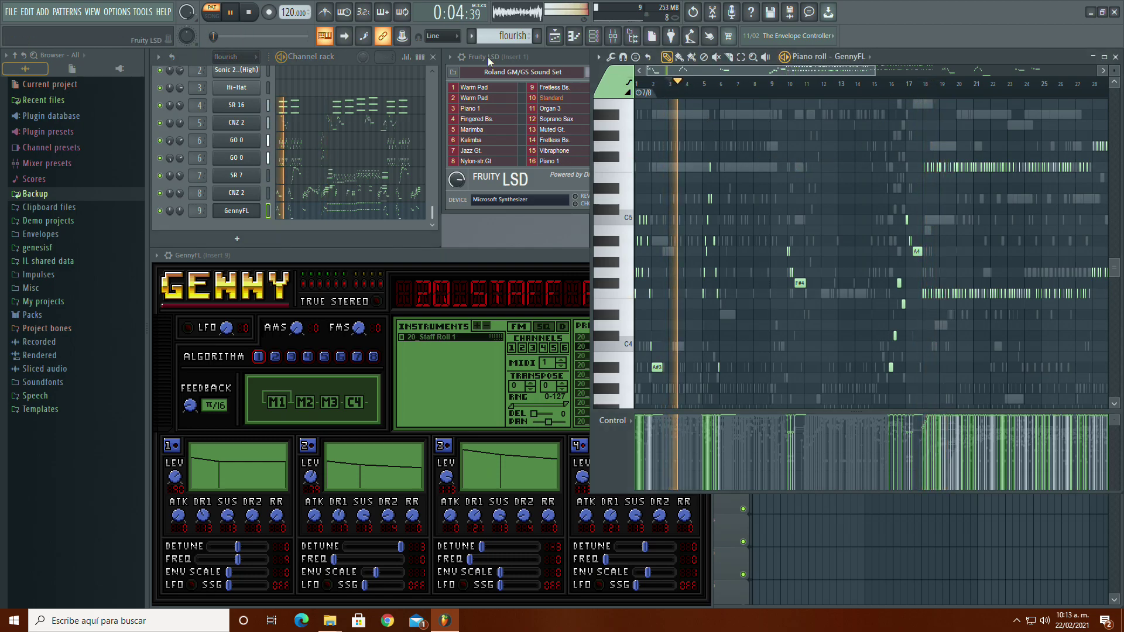
pyautogui.click(250, 14)
pyautogui.click(231, 13)
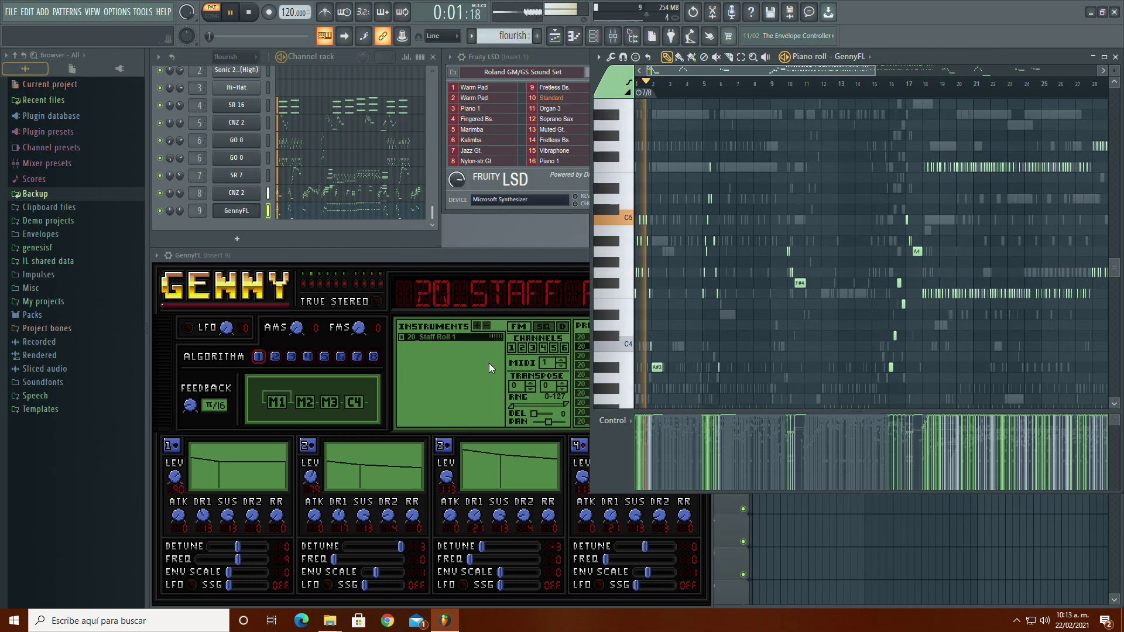
pyautogui.click(250, 13)
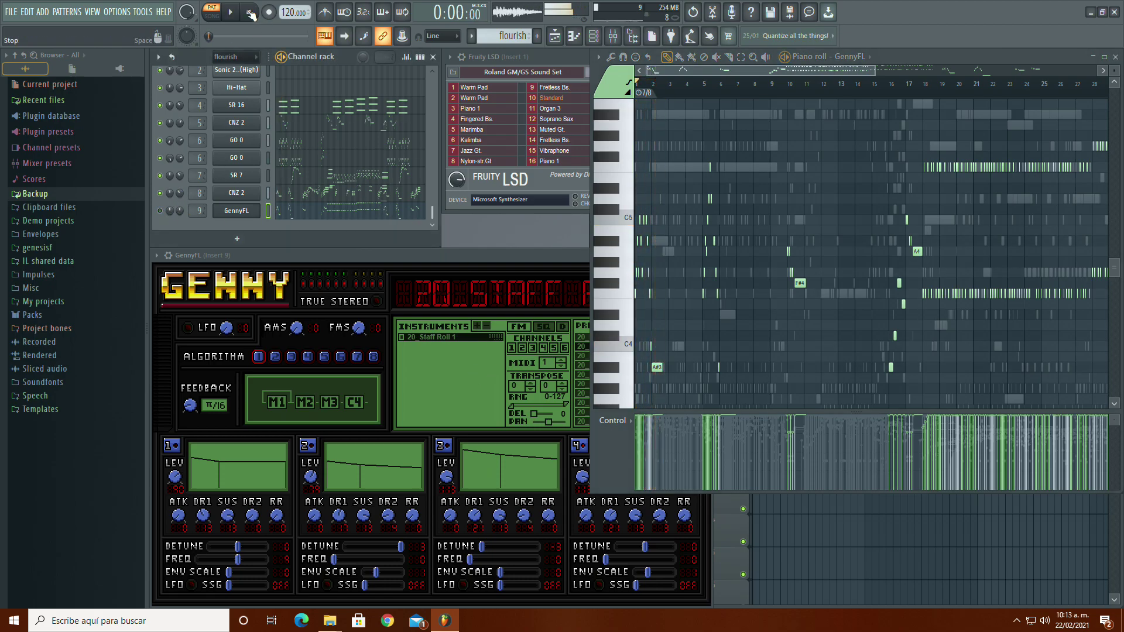
pyautogui.scroll(3, 329, 177)
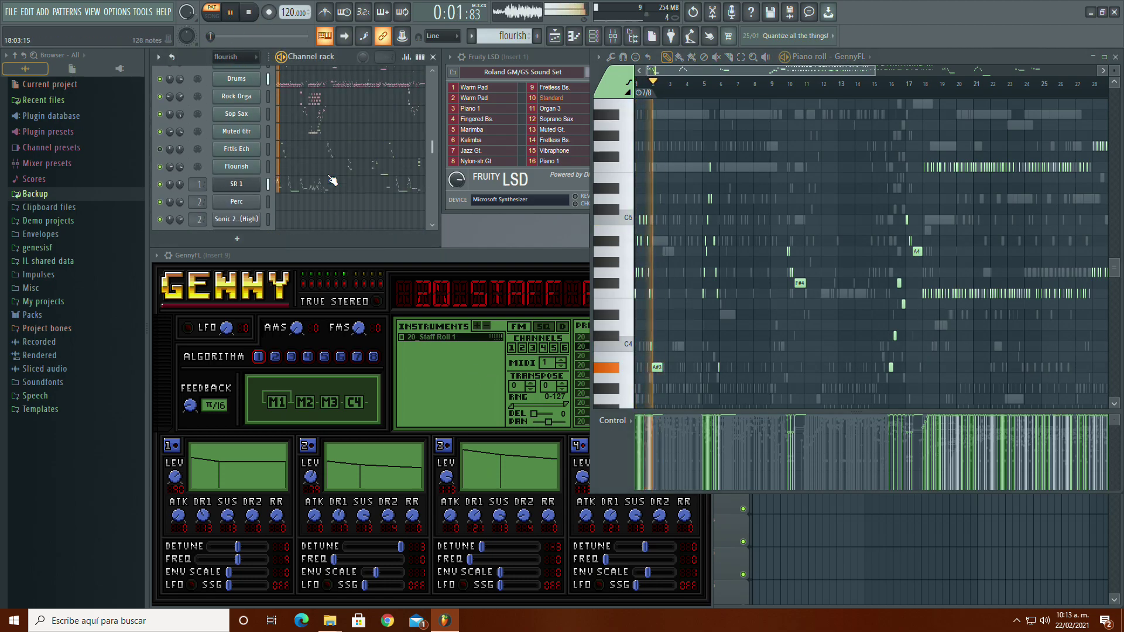
pyautogui.scroll(-4, 332, 181)
pyautogui.click(249, 13)
pyautogui.click(231, 13)
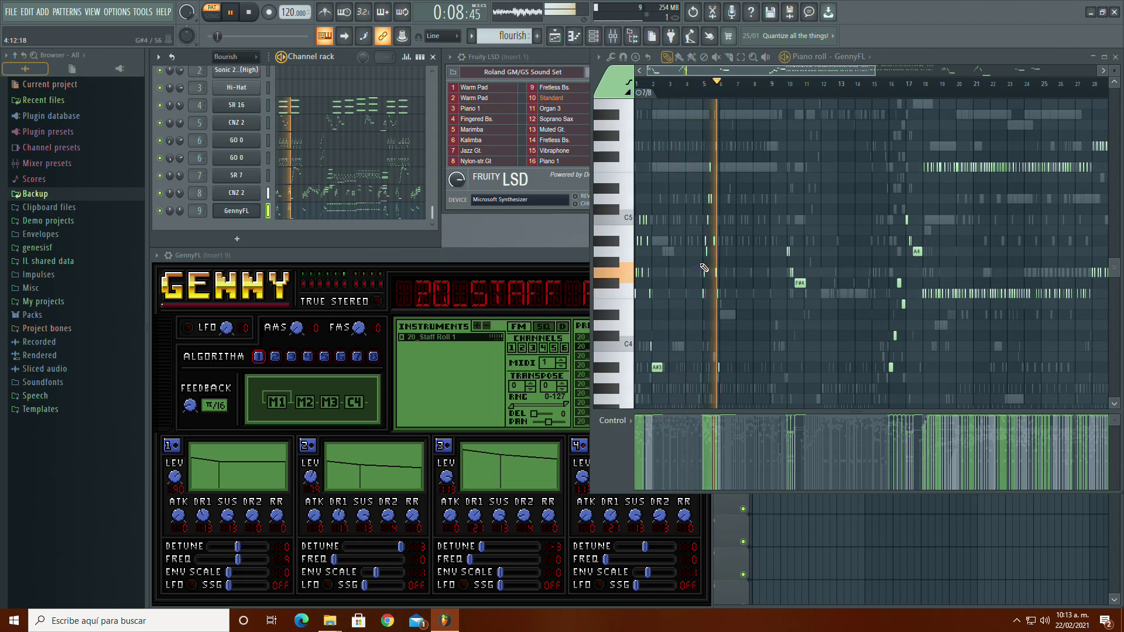
# Step: Inspect the channel's lower notes and audition the presets 20_Staff Roll 20 and 21 during playback
pyautogui.scroll(-4, 713, 267)
pyautogui.scroll(2, 713, 268)
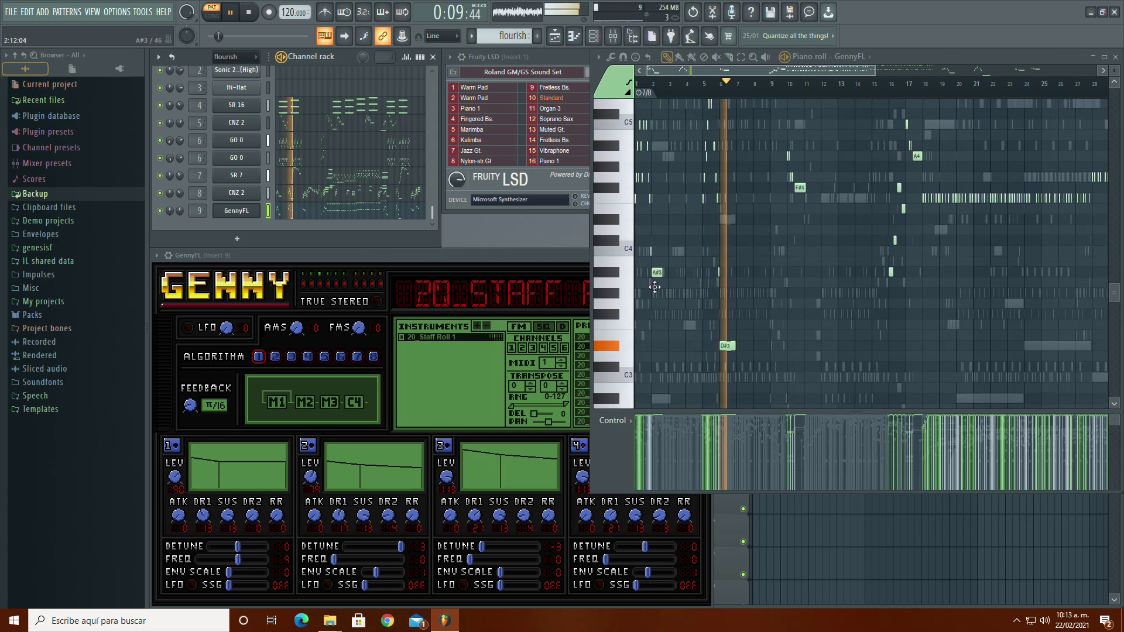
pyautogui.click(469, 360)
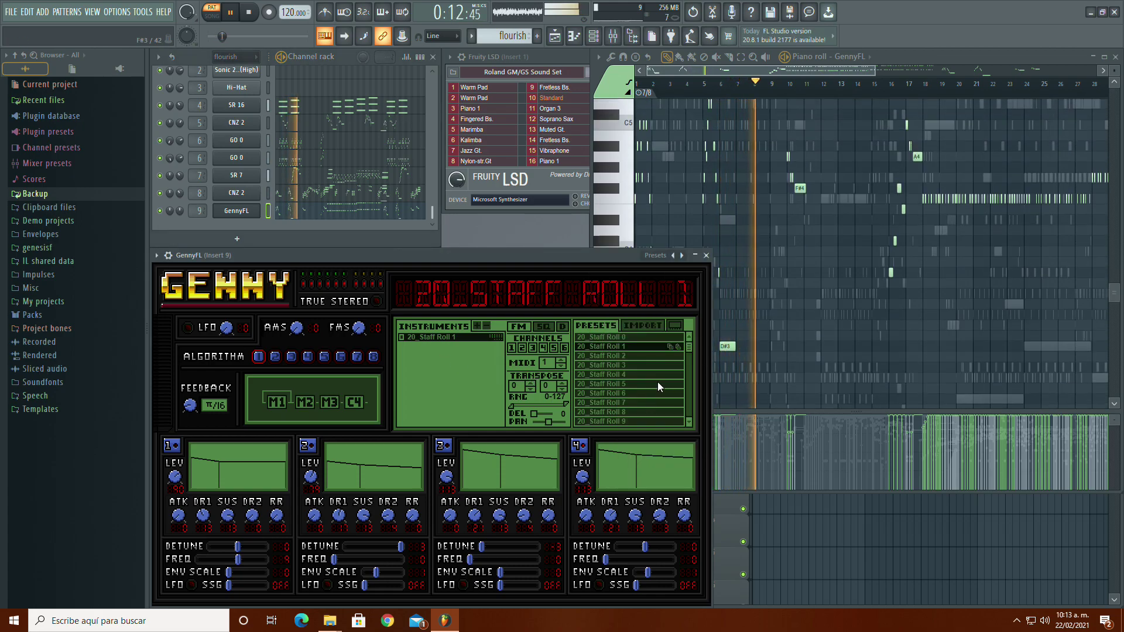
pyautogui.scroll(-3, 644, 389)
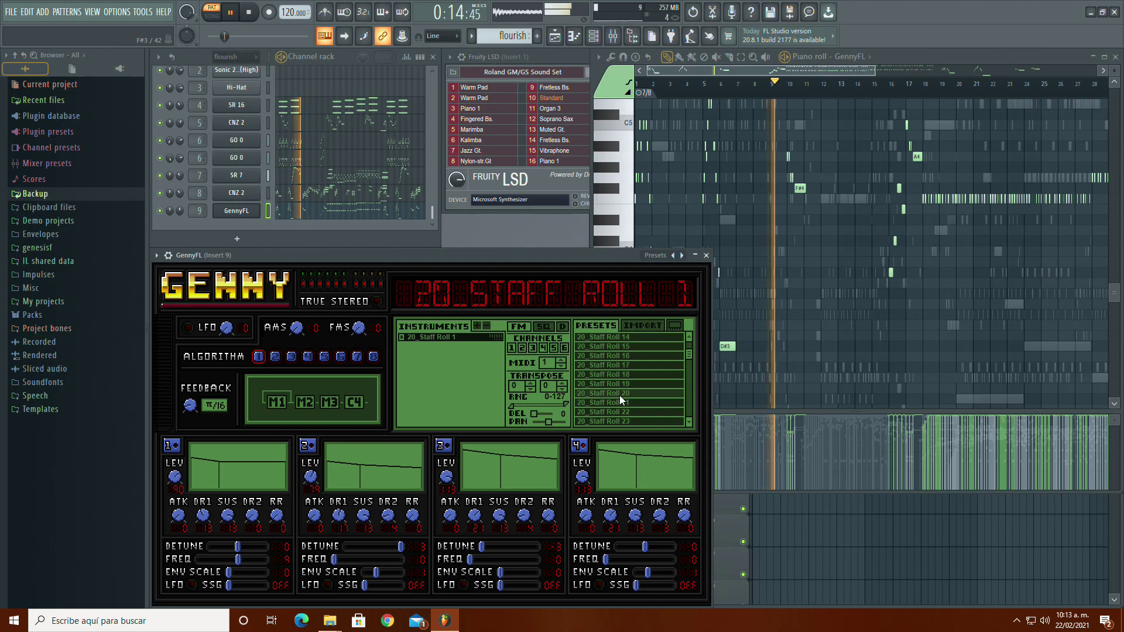
pyautogui.click(619, 396)
pyautogui.click(629, 402)
pyautogui.scroll(-1, 627, 403)
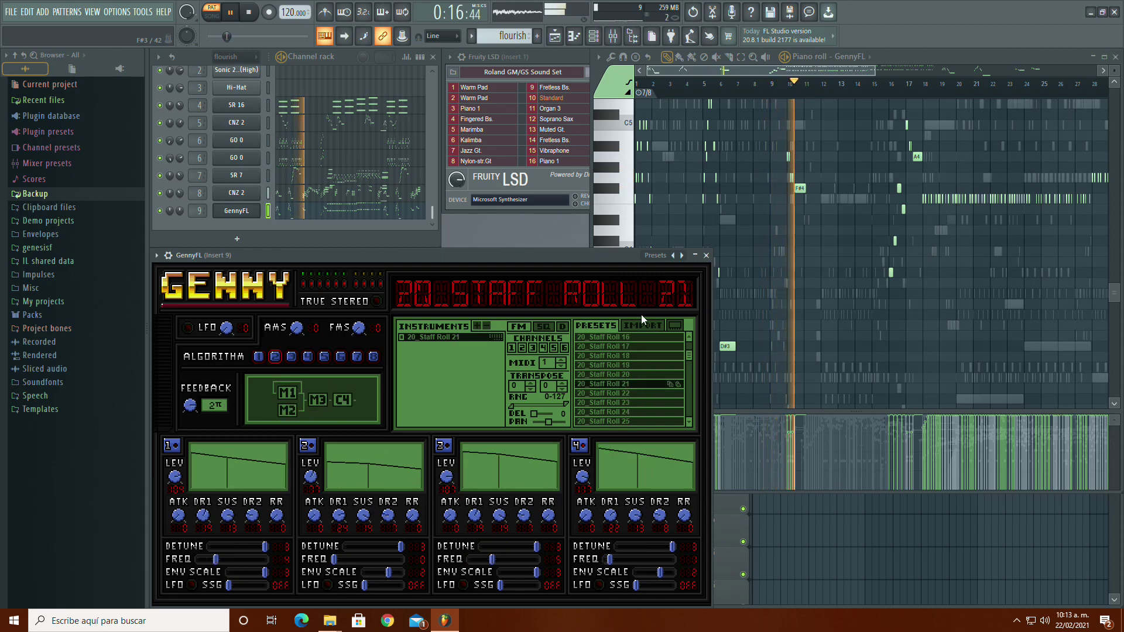
# Step: Audition preset 20_Staff Roll 21 with the C4 key and play the pattern from the beginning
pyautogui.click(248, 12)
pyautogui.click(630, 136)
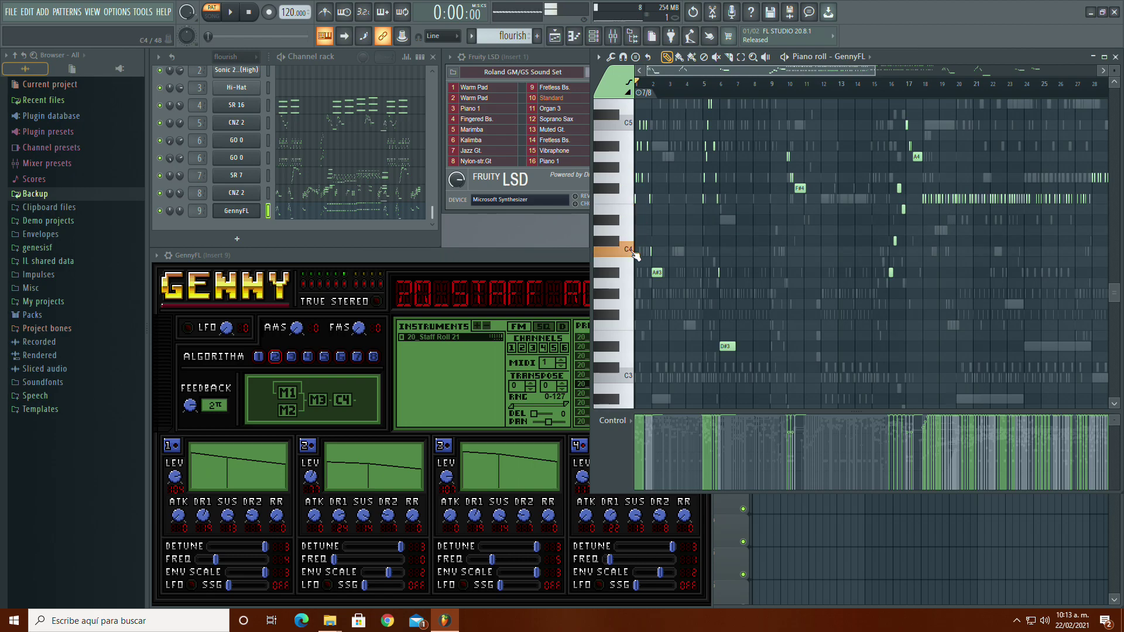
pyautogui.click(227, 13)
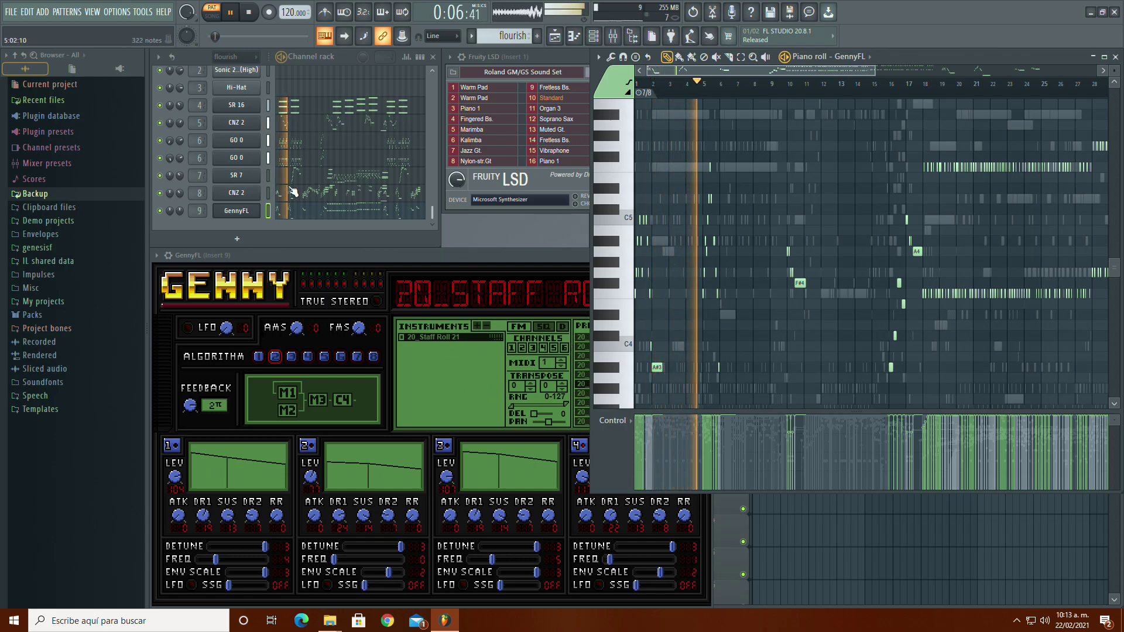
pyautogui.press('space')
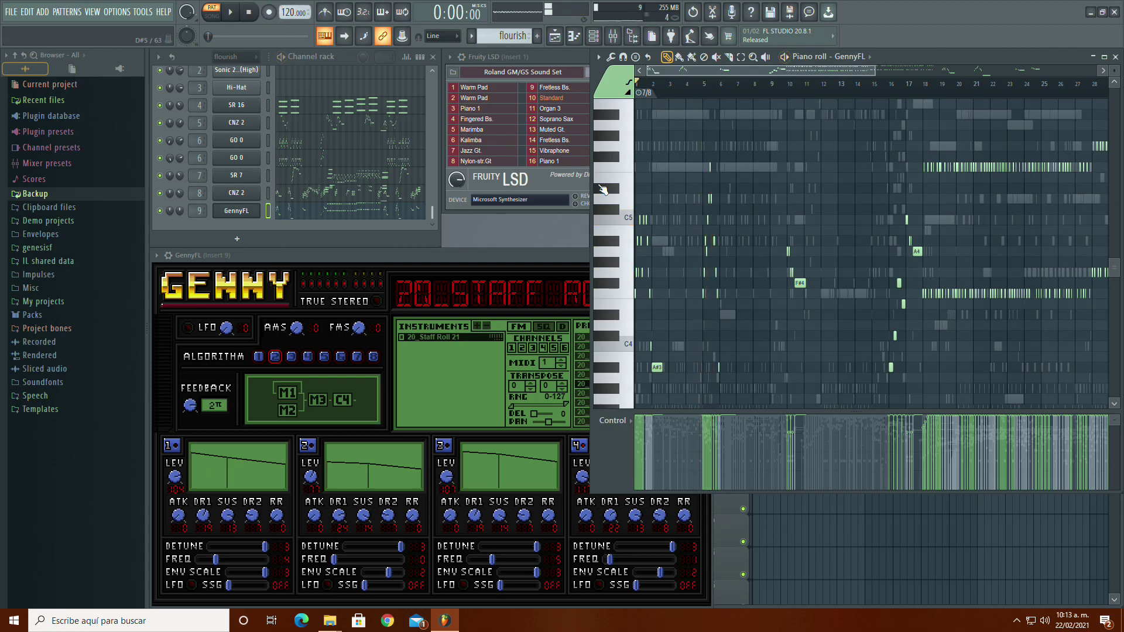
# Step: Lower operator 1's level to about 95 in the GennyFL instrument, testing the sound with the C5 key
pyautogui.moveTo(179, 480); pyautogui.dragTo(180, 478)
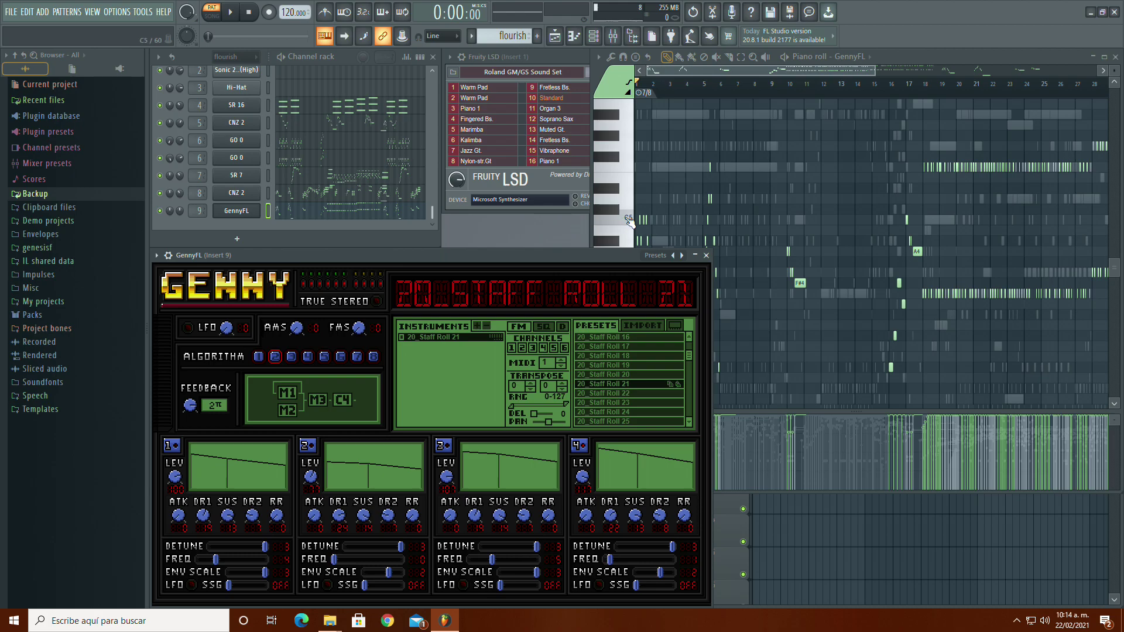
pyautogui.click(629, 221)
pyautogui.click(233, 16)
pyautogui.press('space')
pyautogui.click(189, 479)
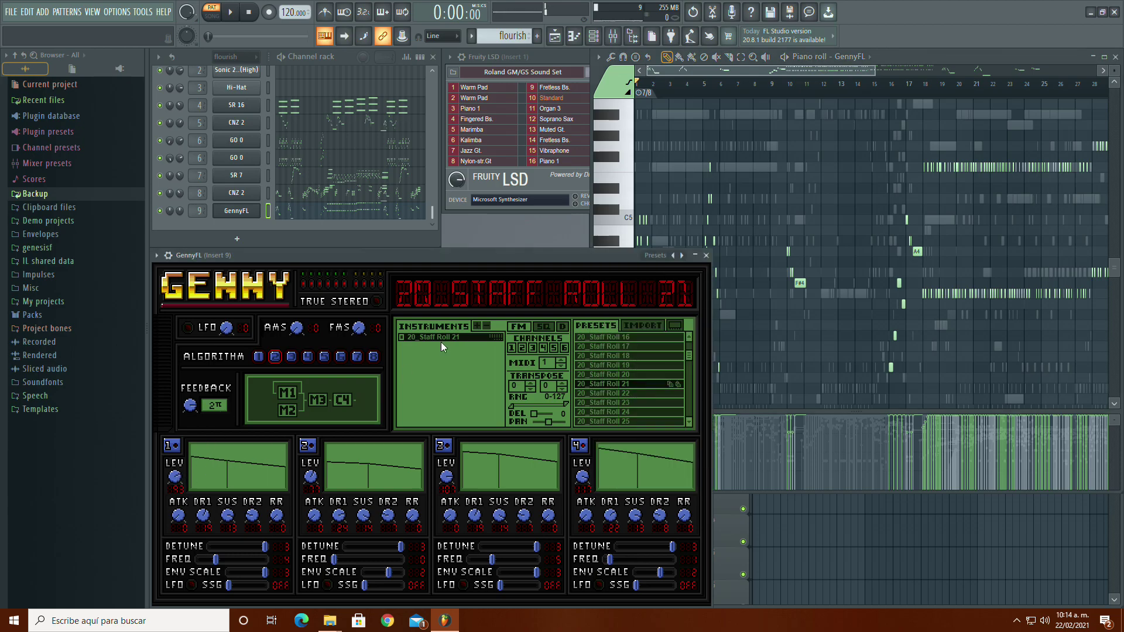
pyautogui.click(628, 220)
pyautogui.click(174, 478)
pyautogui.click(631, 218)
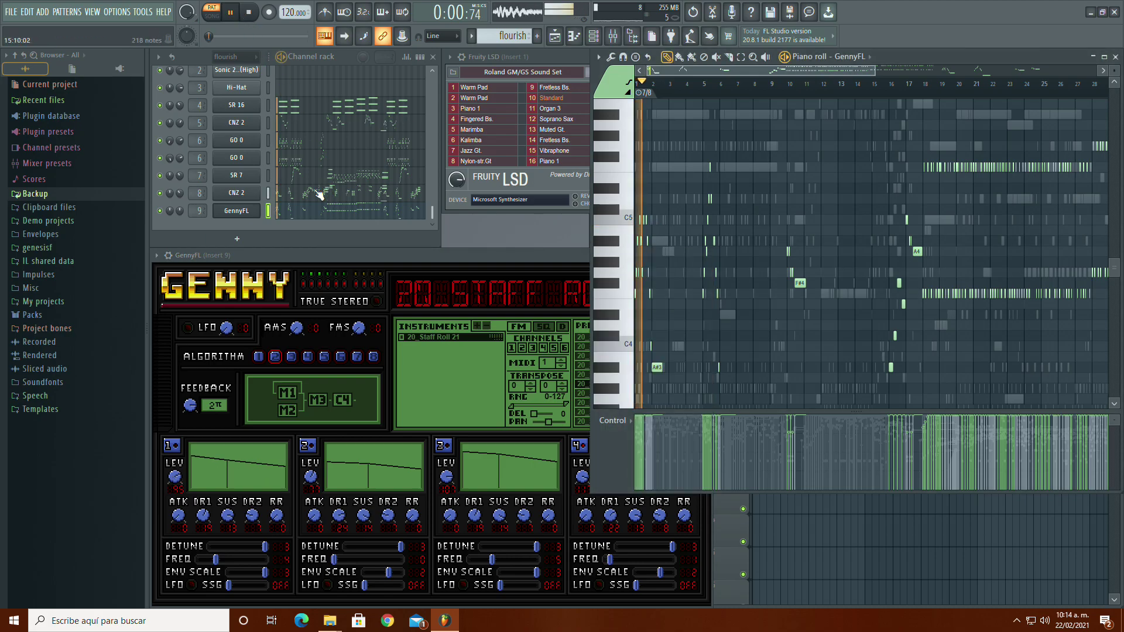
# Step: Rename the GennyFL channel as SR 21
pyautogui.rightClick(251, 211)
pyautogui.click(299, 237)
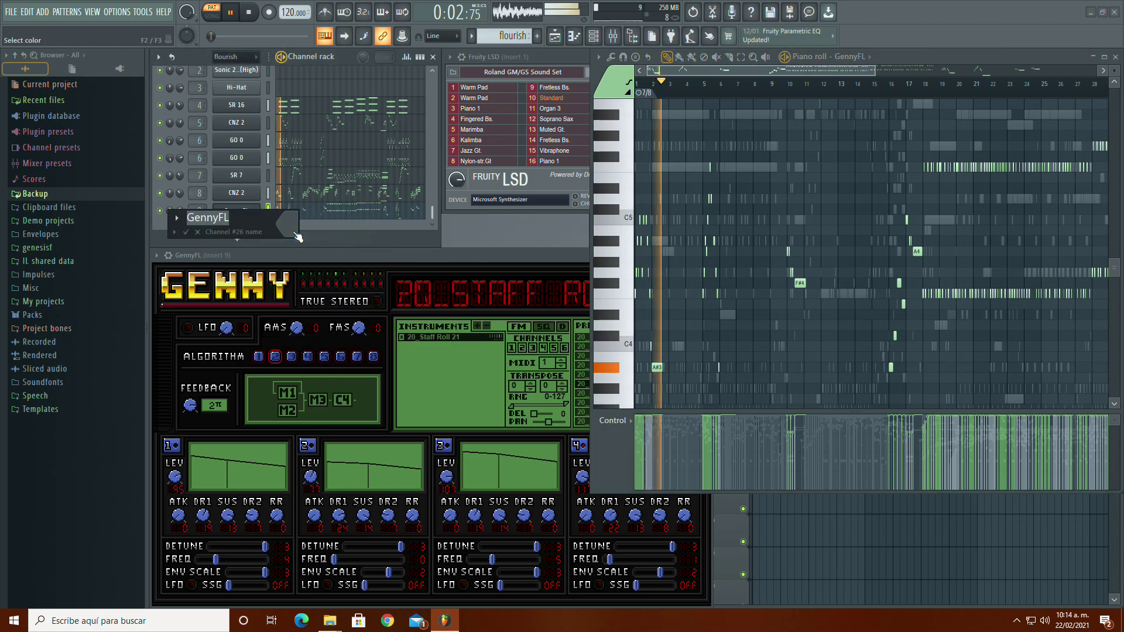
pyautogui.write('SR 21')
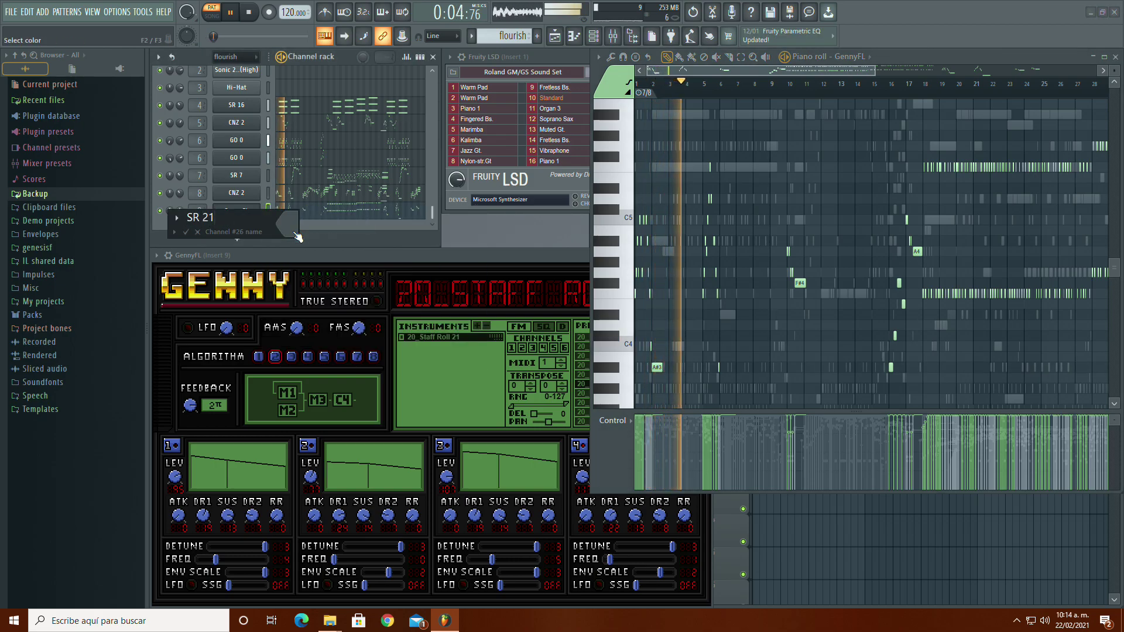
pyautogui.press('Return')
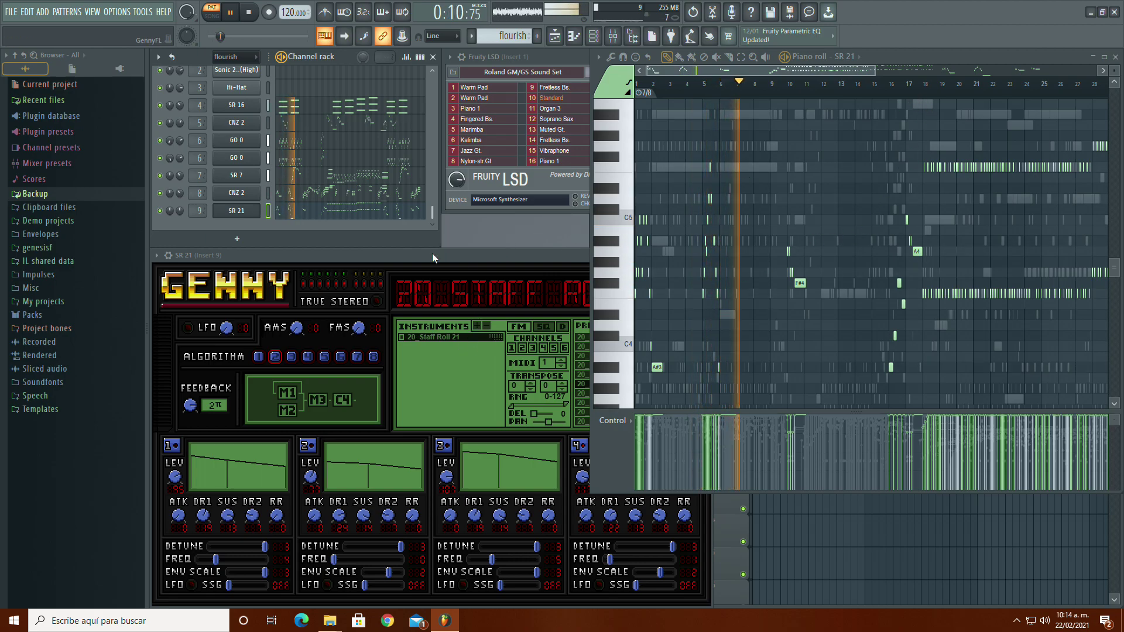
# Step: Listen to the SR 21 part from around bar 16, bar 5 and bar 18
pyautogui.scroll(5, 345, 185)
pyautogui.scroll(1, 348, 183)
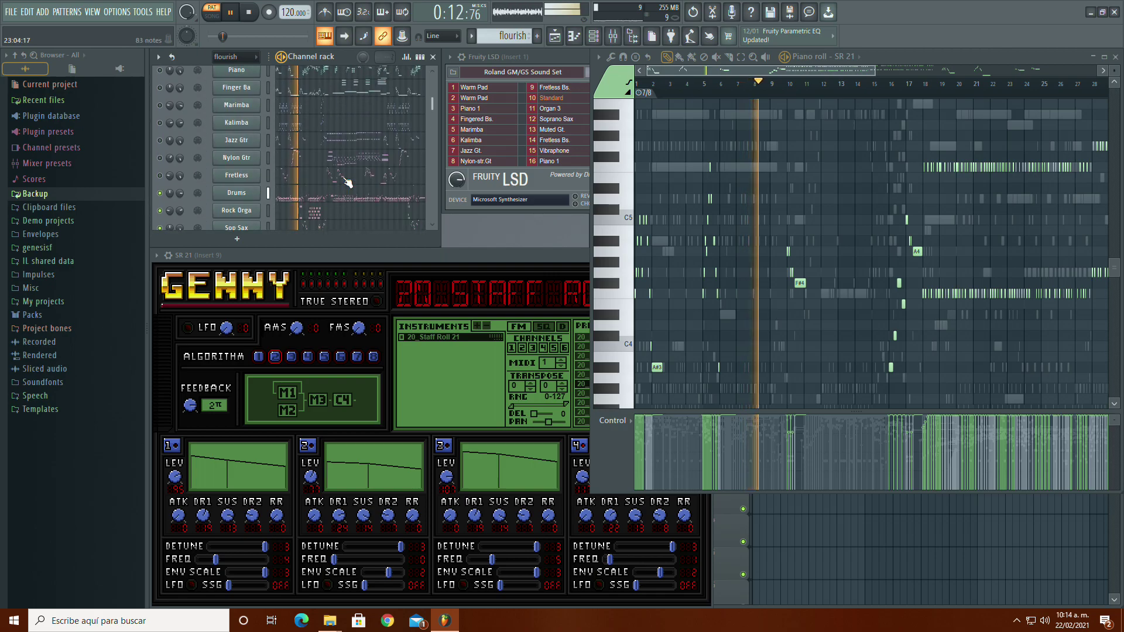
pyautogui.click(886, 89)
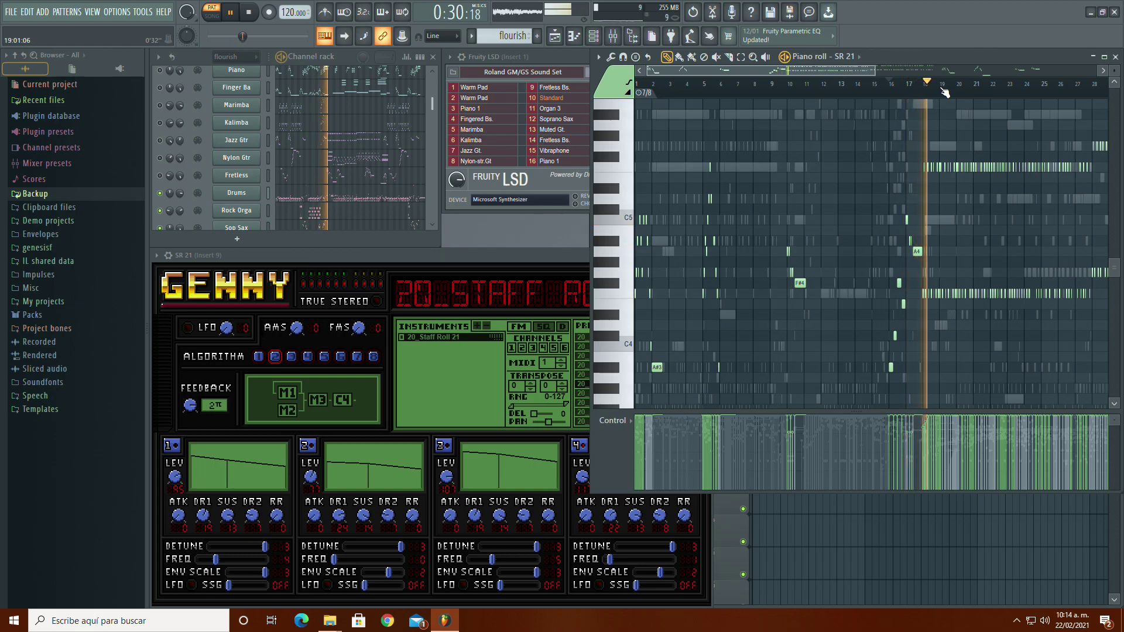
pyautogui.moveTo(839, 72); pyautogui.dragTo(803, 87)
pyautogui.click(705, 93)
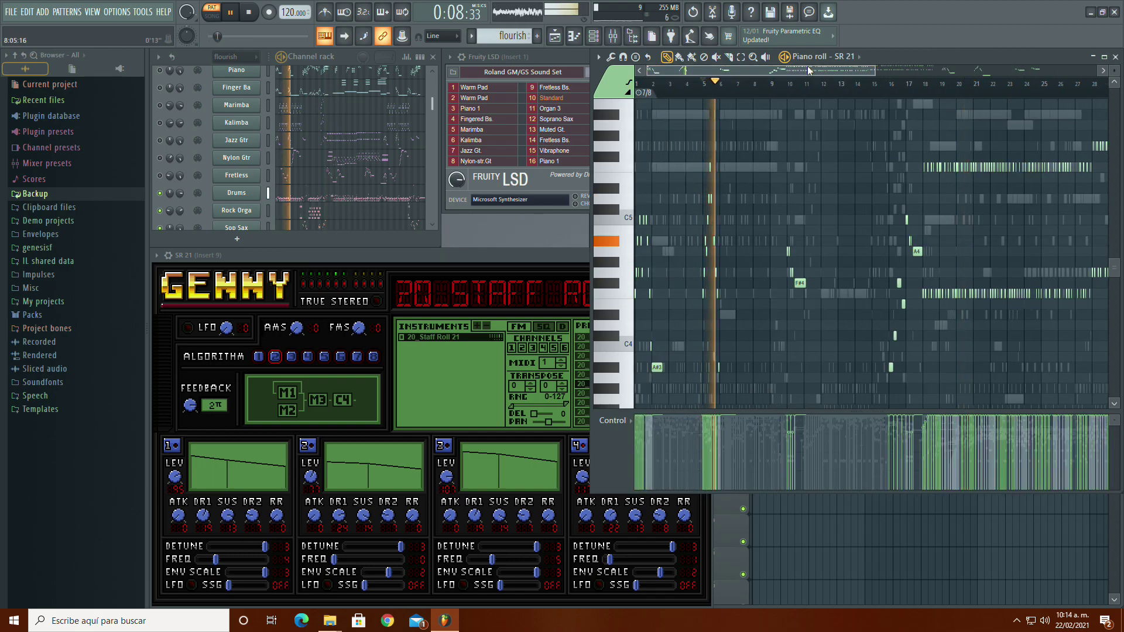
pyautogui.scroll(-2, 855, 99)
pyautogui.click(846, 93)
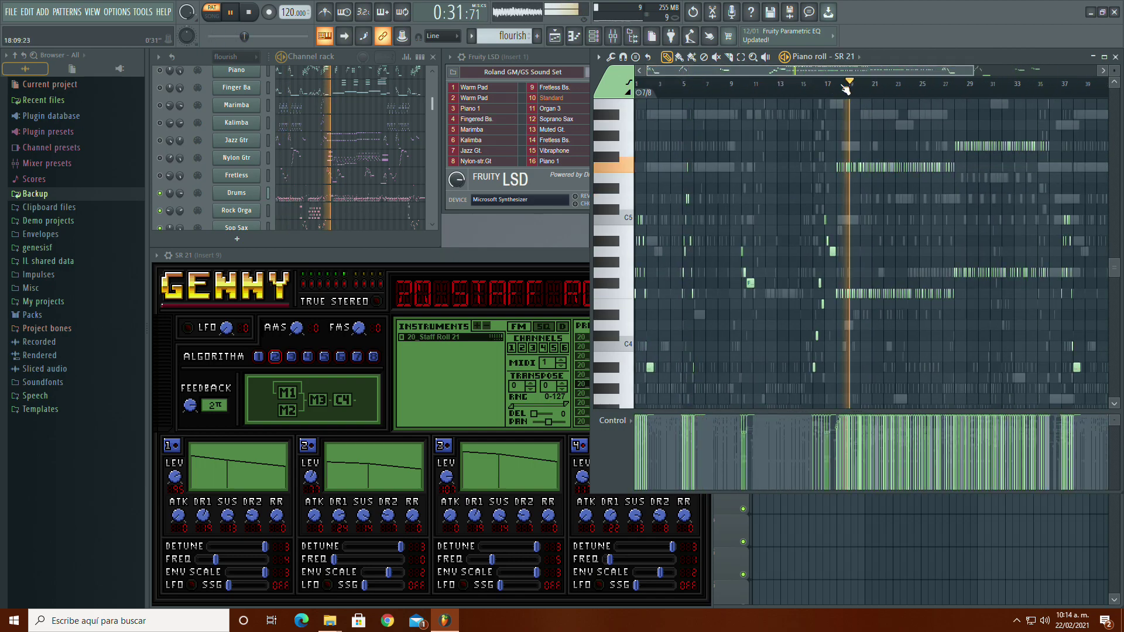
pyautogui.moveTo(718, 72); pyautogui.dragTo(797, 72)
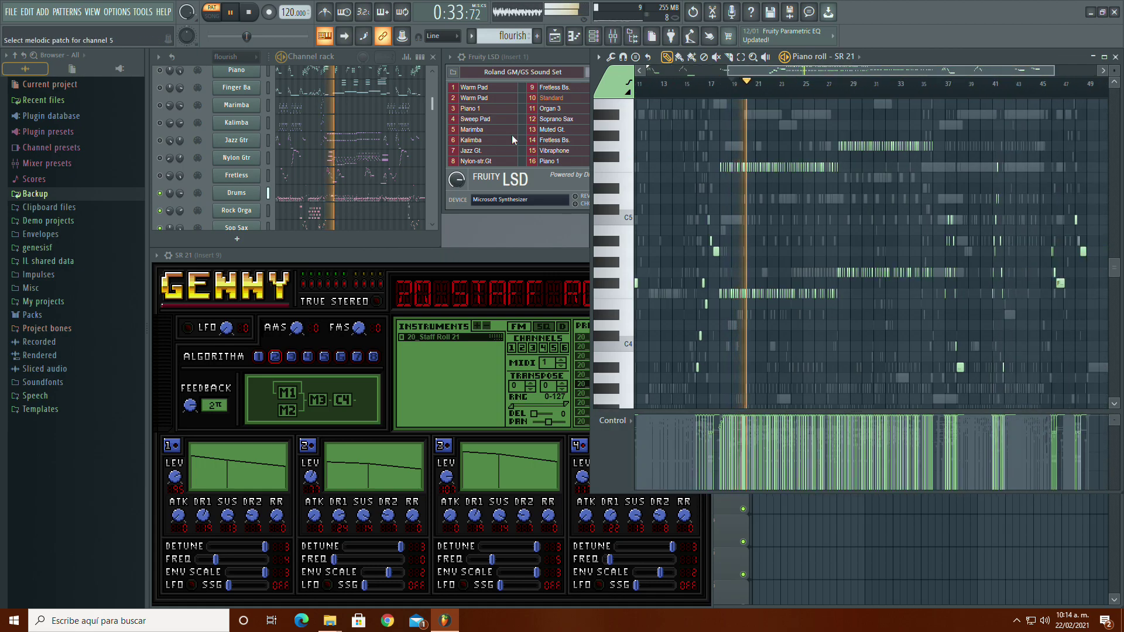
# Step: Play the pattern from several points between bars 23 and 37 to check the SR 21 part's repeated notes
pyautogui.click(937, 91)
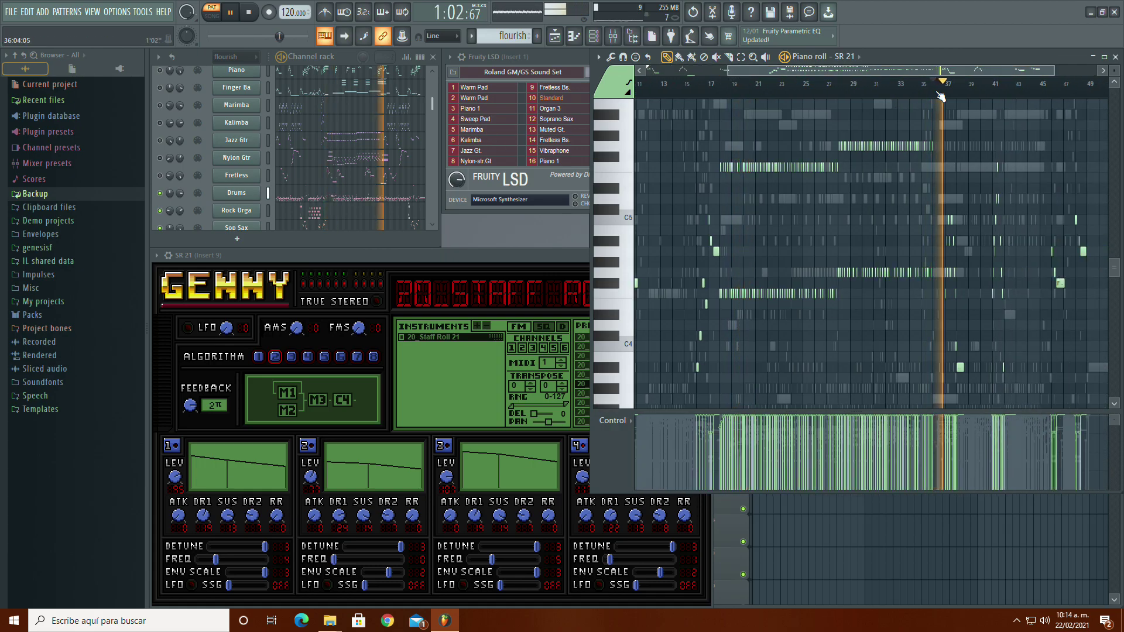
pyautogui.click(864, 89)
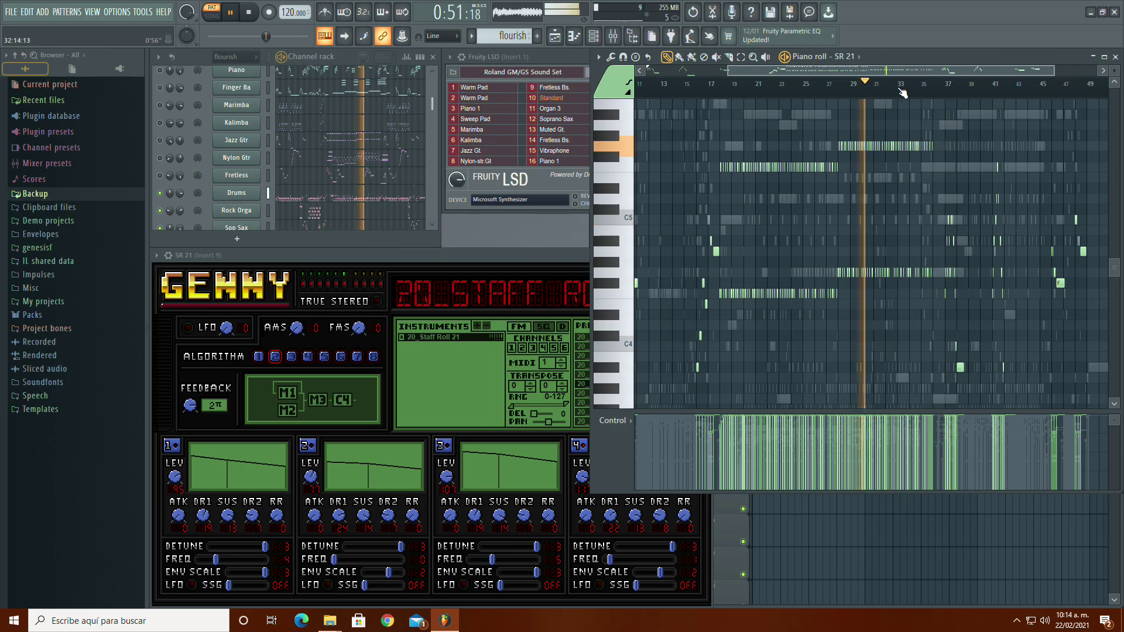
pyautogui.click(783, 86)
pyautogui.click(902, 87)
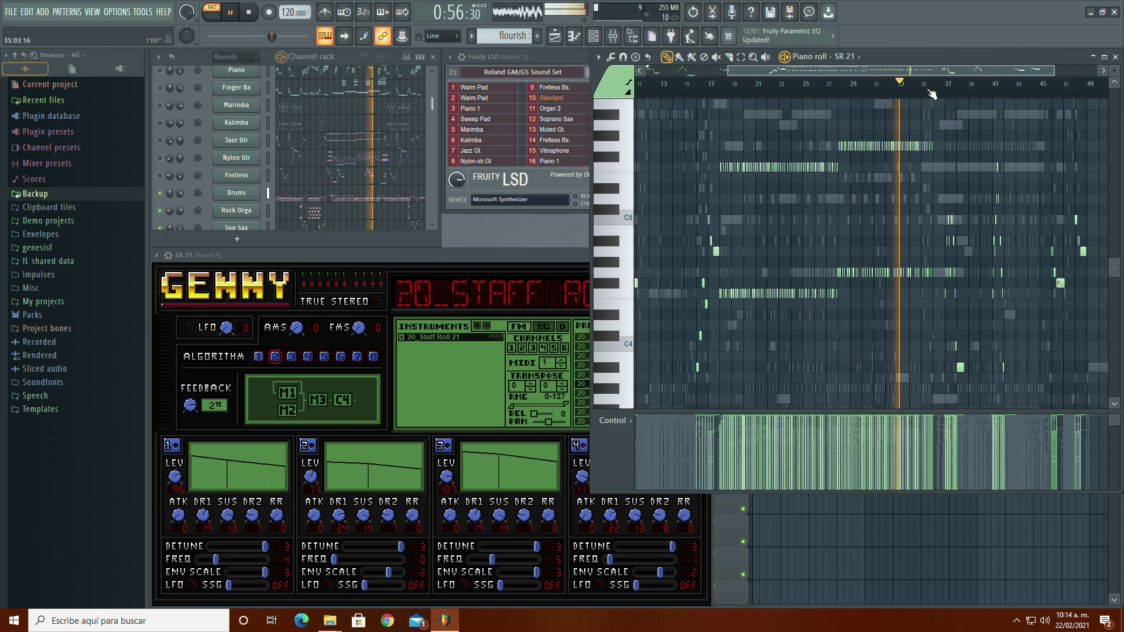
pyautogui.click(947, 85)
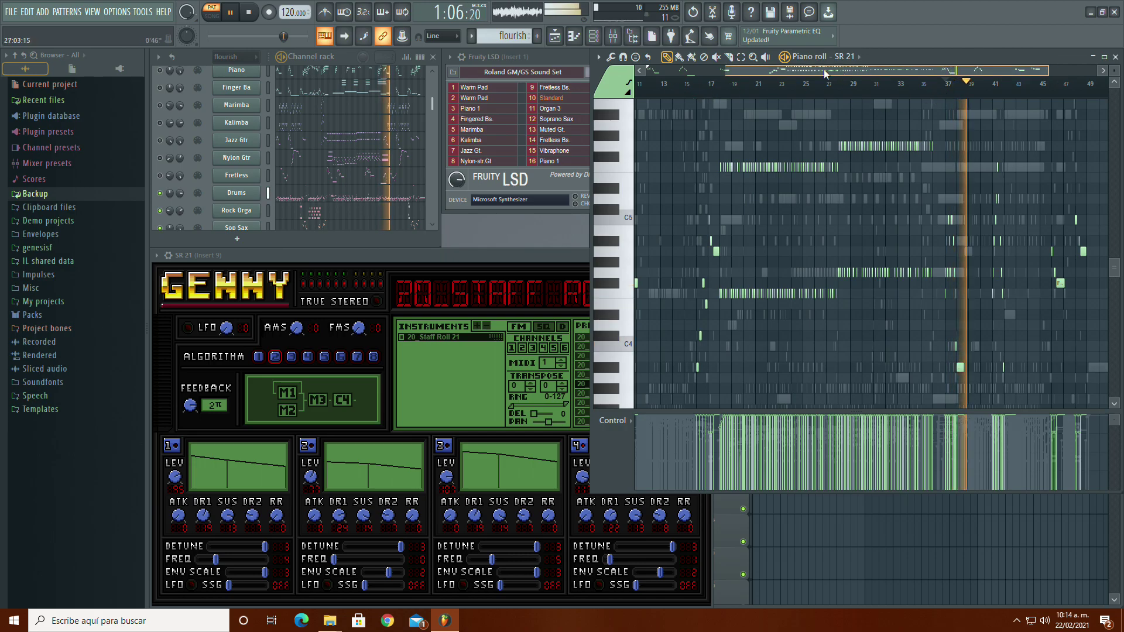
# Step: Replay the pattern from the start and around bars 27, 37 and 41 to find where the SR 21 section ends
pyautogui.click(250, 13)
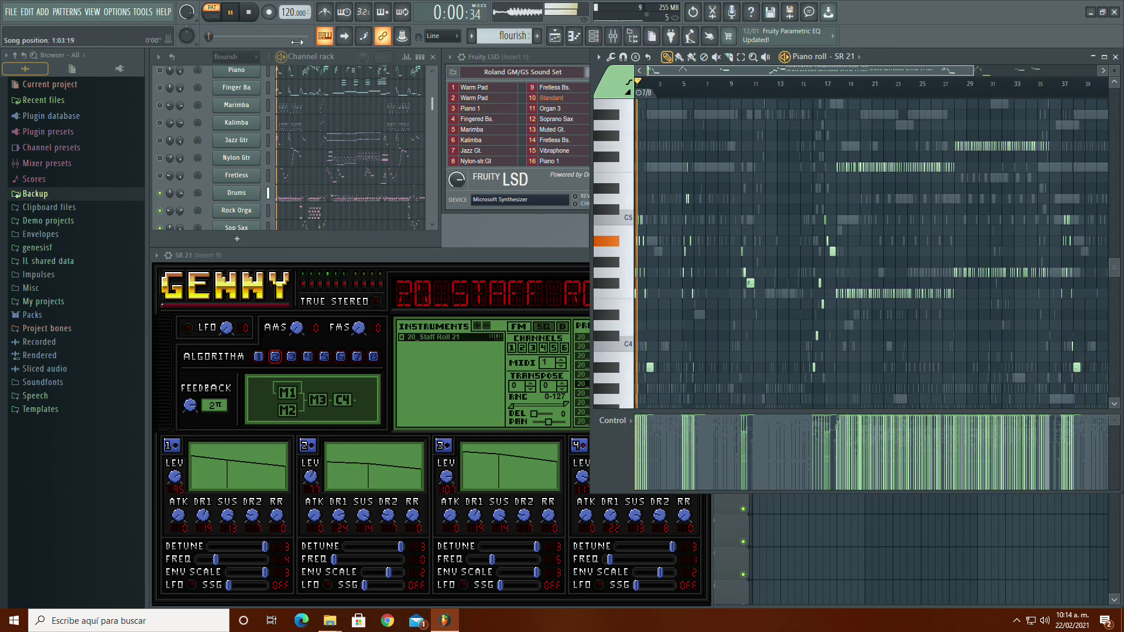
pyautogui.moveTo(706, 72); pyautogui.dragTo(809, 76)
pyautogui.click(916, 87)
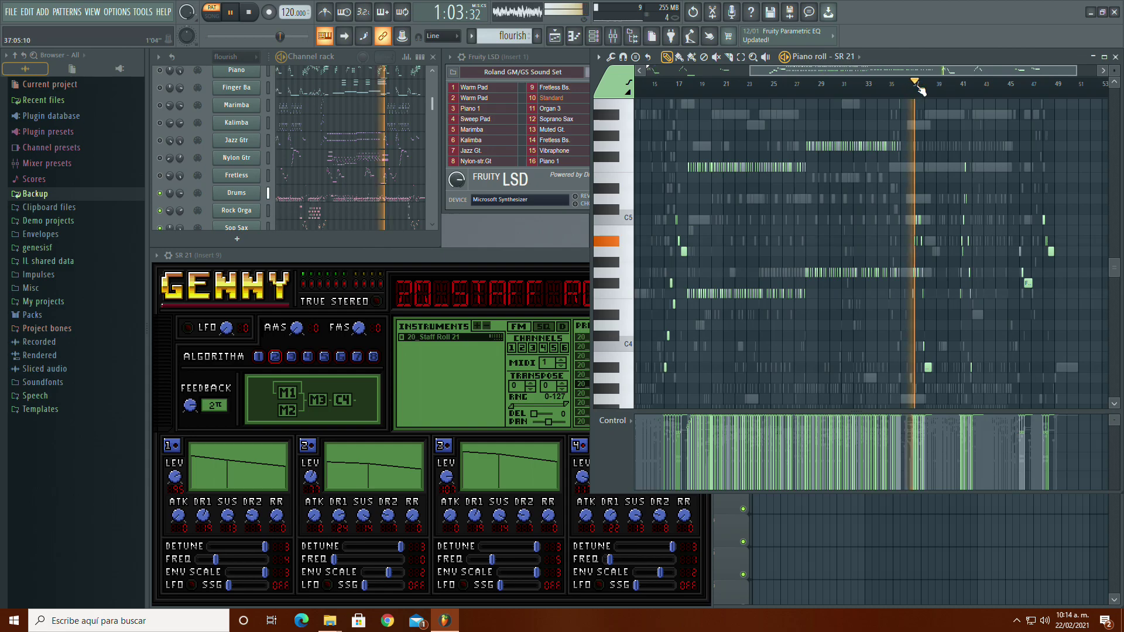
pyautogui.click(800, 84)
pyautogui.click(961, 83)
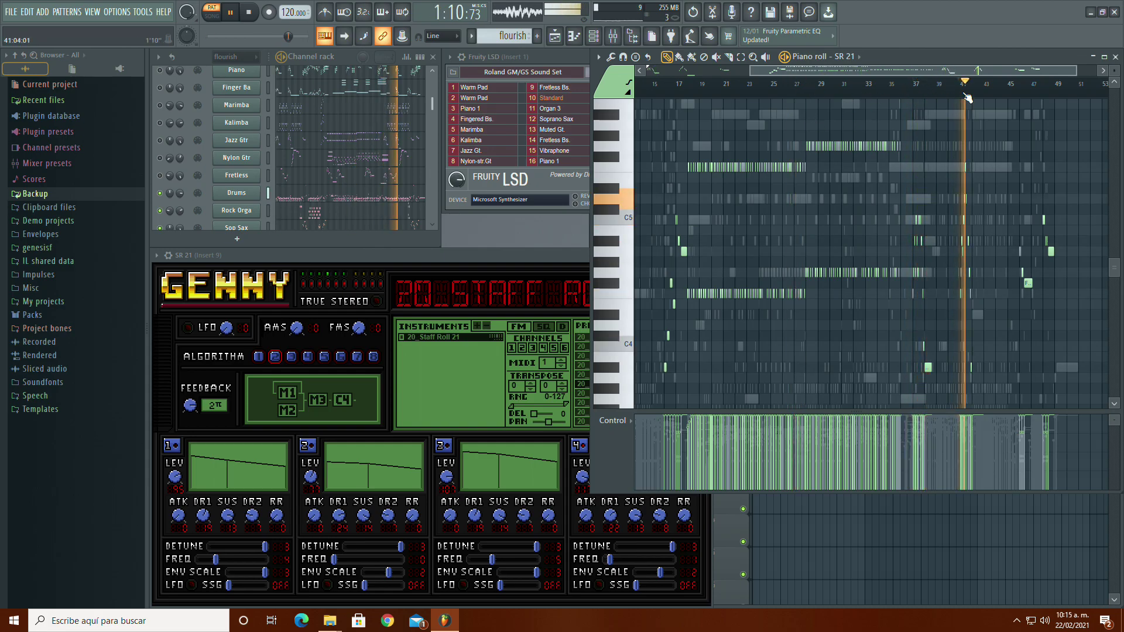
pyautogui.click(946, 94)
pyautogui.click(935, 93)
pyautogui.click(925, 94)
# Step: Try to select the SR 21 notes from bar 17 to bar 38, and play from bar 17
pyautogui.scroll(-2, 925, 186)
pyautogui.scroll(2, 931, 182)
pyautogui.click(741, 57)
pyautogui.scroll(-3, 916, 274)
pyautogui.scroll(-1, 917, 274)
pyautogui.moveTo(941, 263); pyautogui.dragTo(682, 164)
pyautogui.click(677, 85)
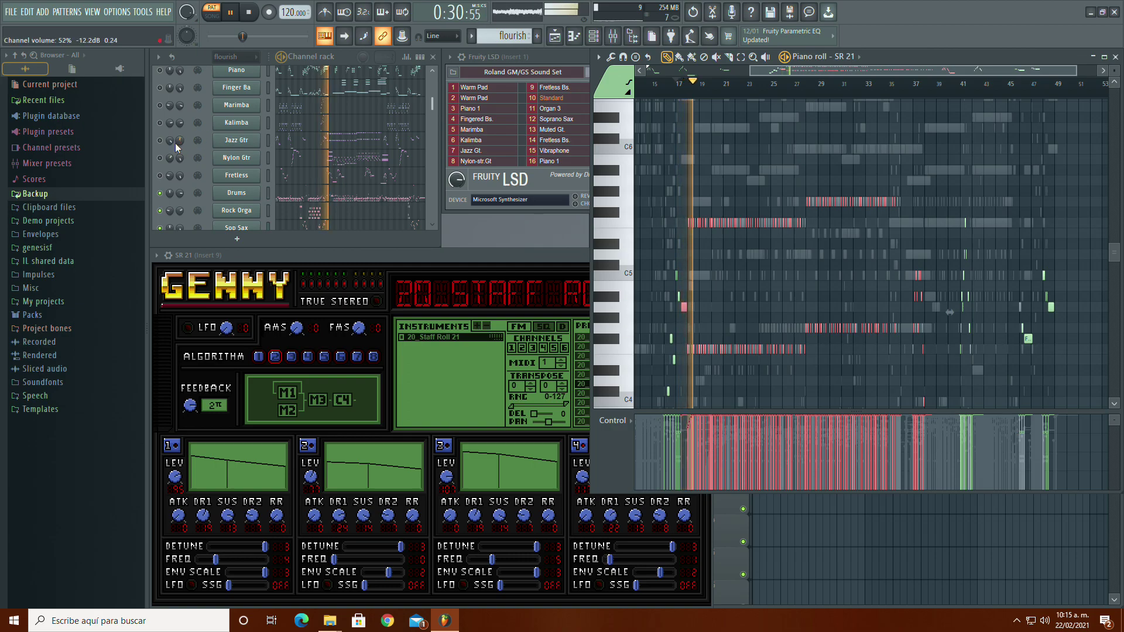
pyautogui.click(677, 85)
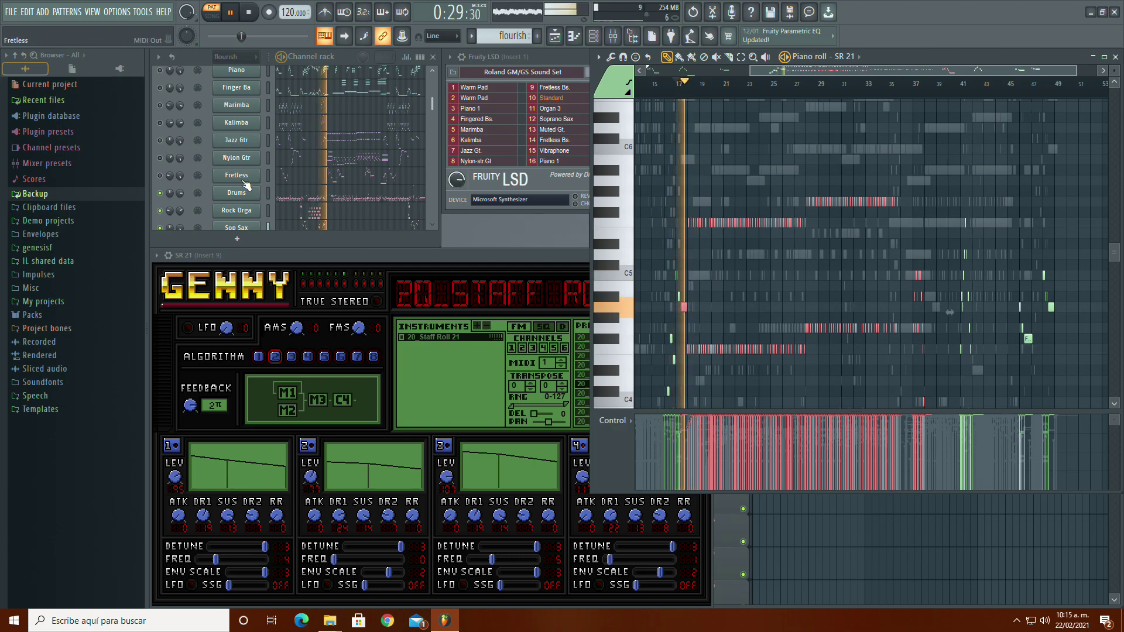
pyautogui.scroll(-2, 741, 193)
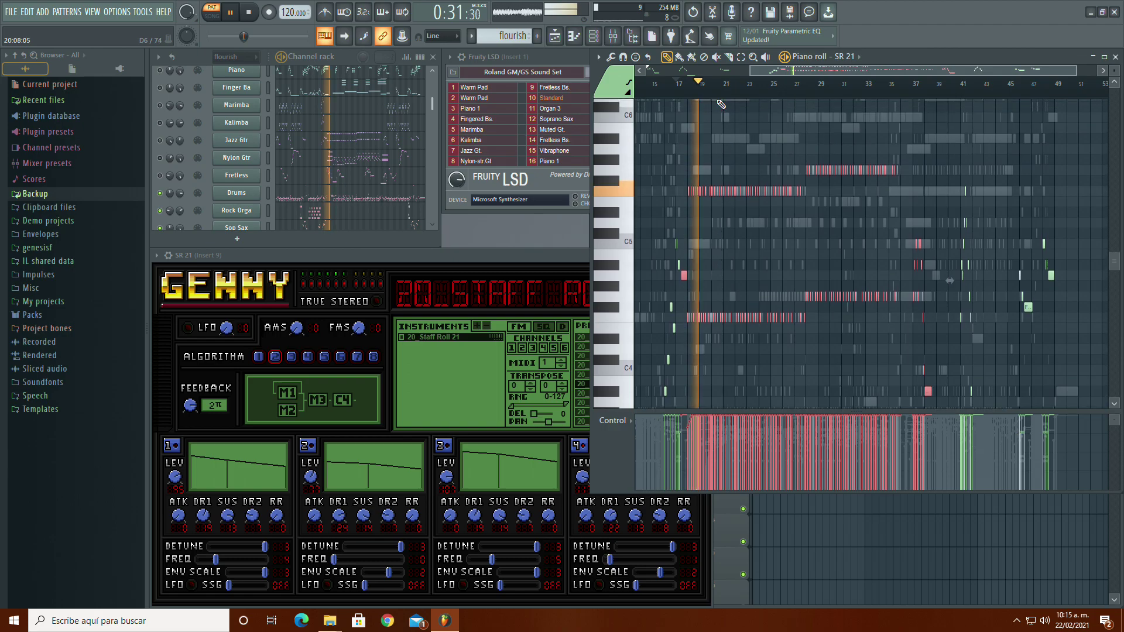
# Step: Try to reselect the repeated notes starting at bar 18 without the long A4 note before them
pyautogui.moveTo(688, 328); pyautogui.dragTo(693, 351)
pyautogui.moveTo(697, 305); pyautogui.dragTo(709, 289)
pyautogui.moveTo(849, 71); pyautogui.dragTo(855, 72)
pyautogui.moveTo(1080, 70); pyautogui.dragTo(954, 70)
pyautogui.moveTo(705, 329); pyautogui.dragTo(752, 187)
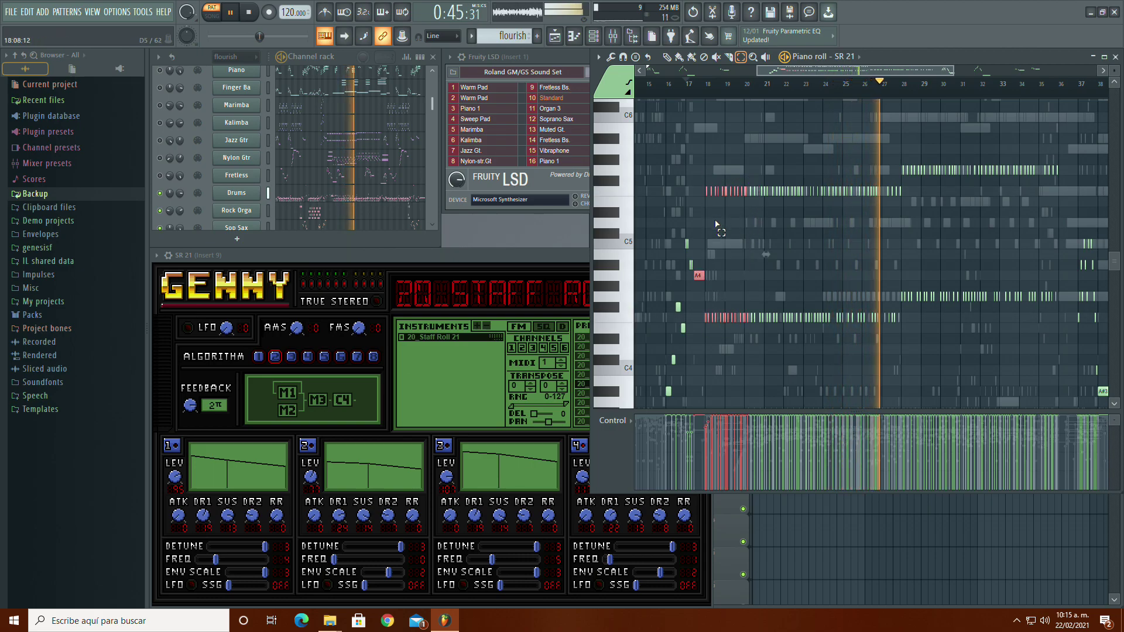
pyautogui.moveTo(943, 71); pyautogui.dragTo(806, 76)
pyautogui.click(709, 307)
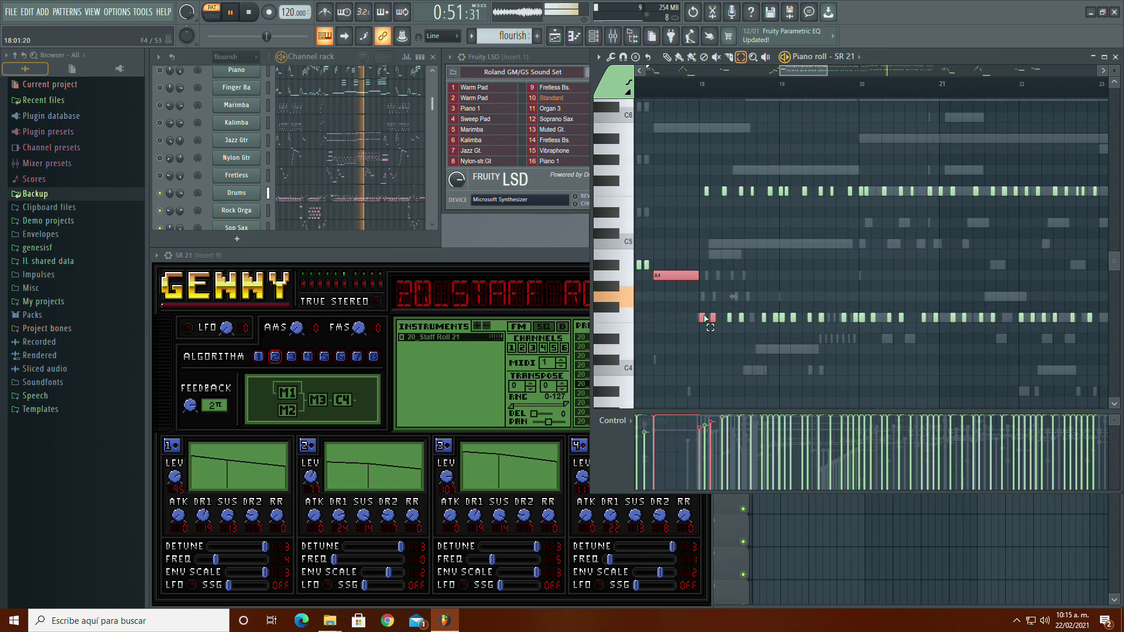
pyautogui.moveTo(703, 326); pyautogui.dragTo(797, 154)
# Step: Select the SR 21 notes from bar 18 through the A#3 note in bar 38 and offset their panning in the note properties
pyautogui.moveTo(878, 71); pyautogui.dragTo(941, 70)
pyautogui.scroll(-3, 1001, 234)
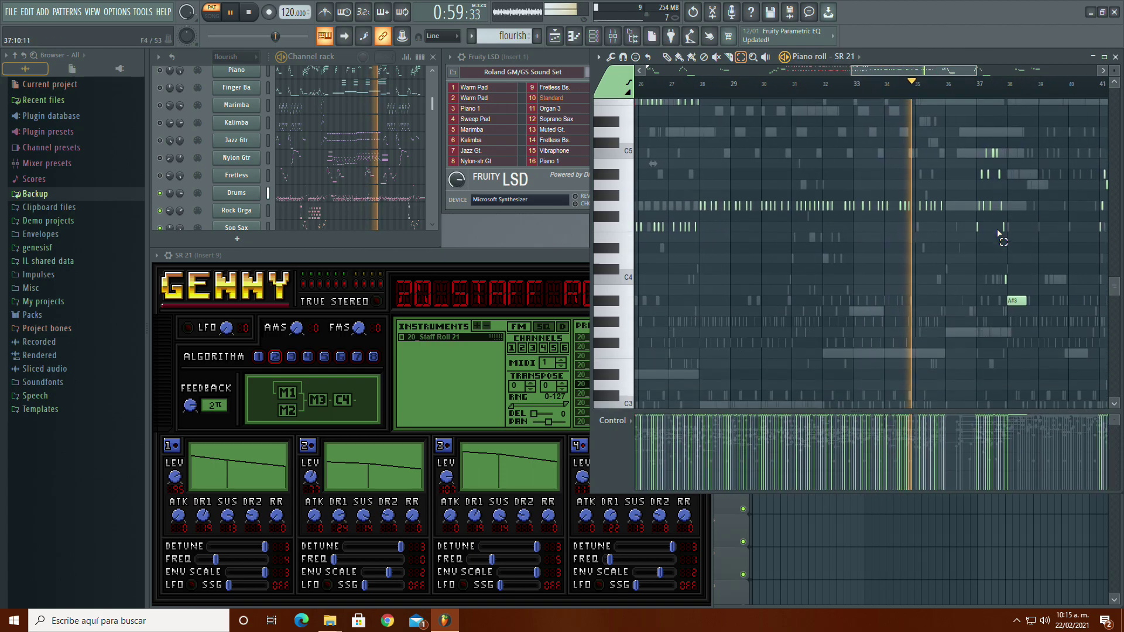
pyautogui.moveTo(1028, 313); pyautogui.dragTo(794, 203)
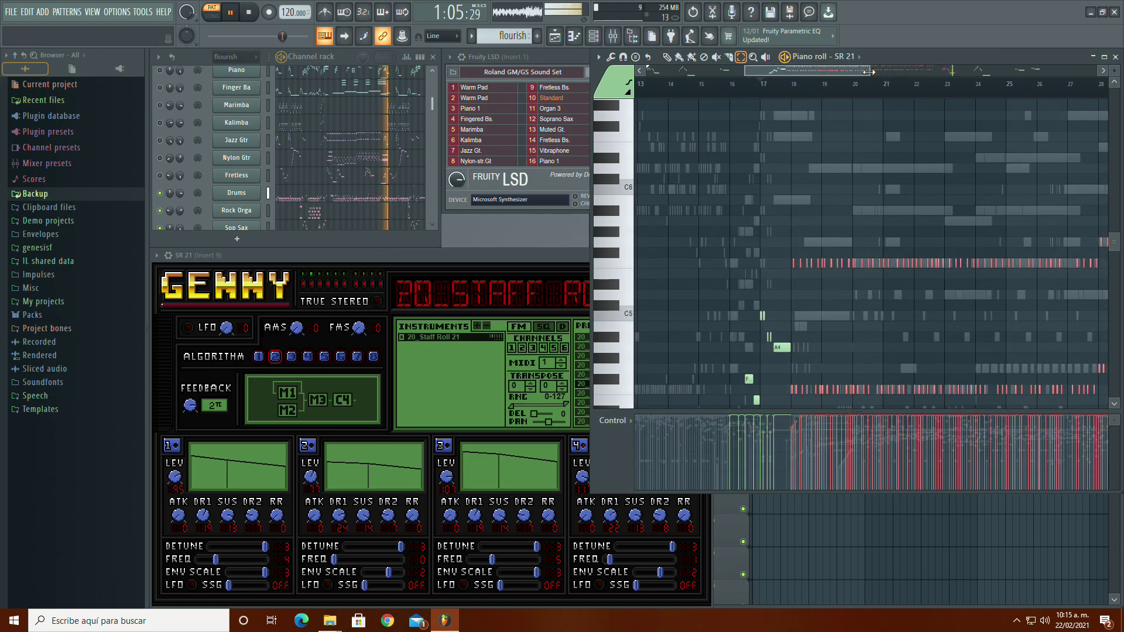
pyautogui.moveTo(868, 71); pyautogui.dragTo(1095, 72)
pyautogui.scroll(-4, 931, 217)
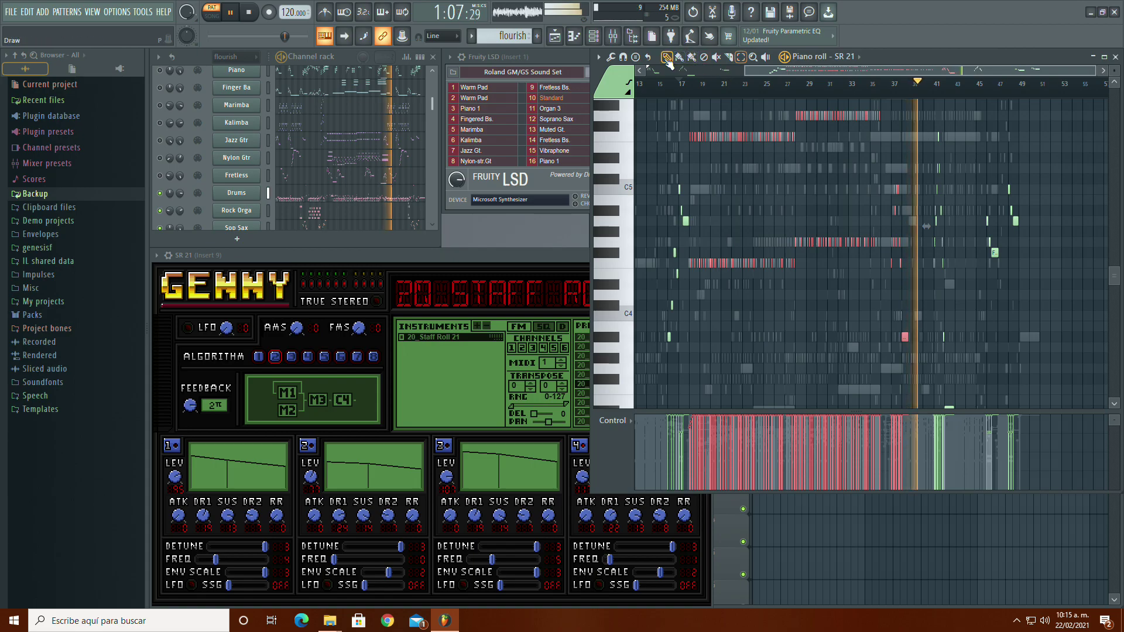
pyautogui.doubleClick(903, 339)
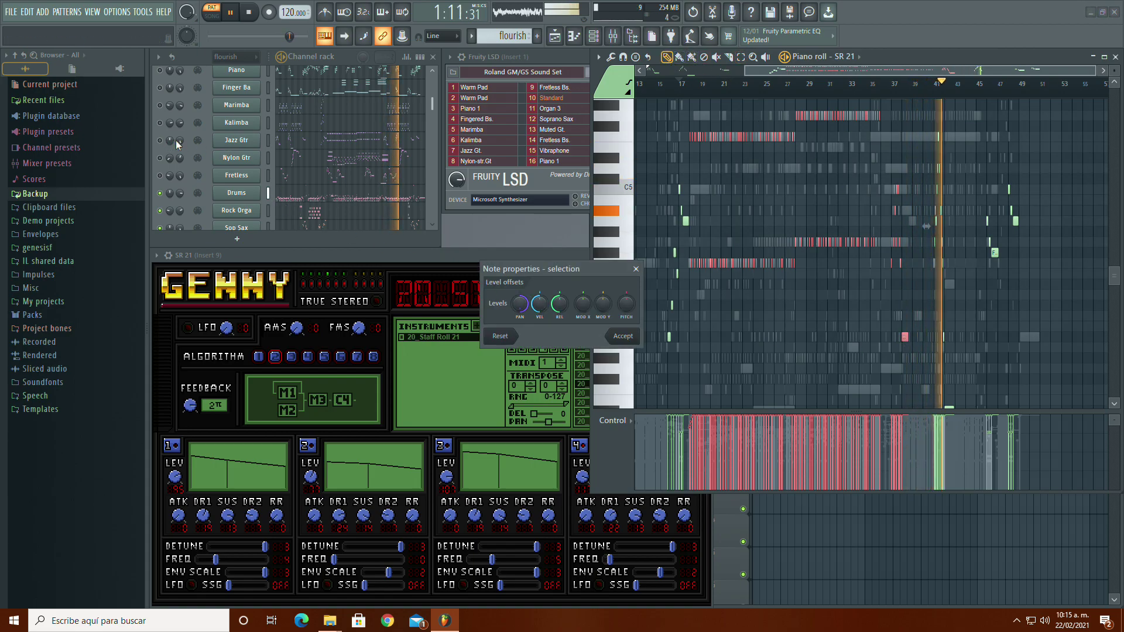
pyautogui.click(624, 338)
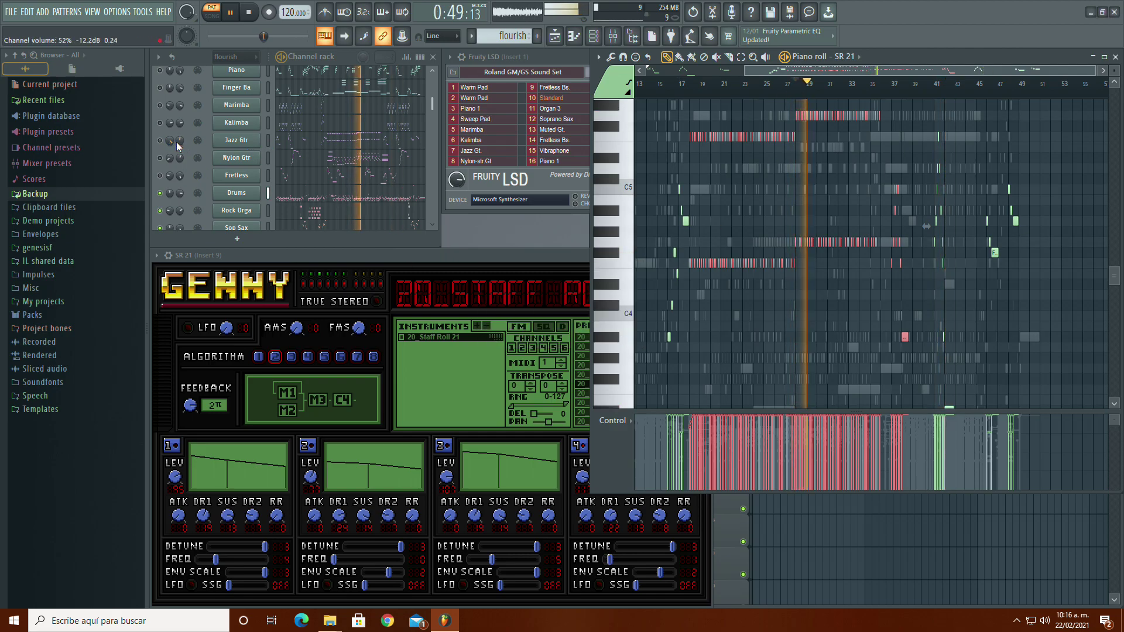
# Step: Select the repeated notes from bar 18 to bar 36 and lower their velocity to about 79% in the note properties
pyautogui.scroll(3, 828, 120)
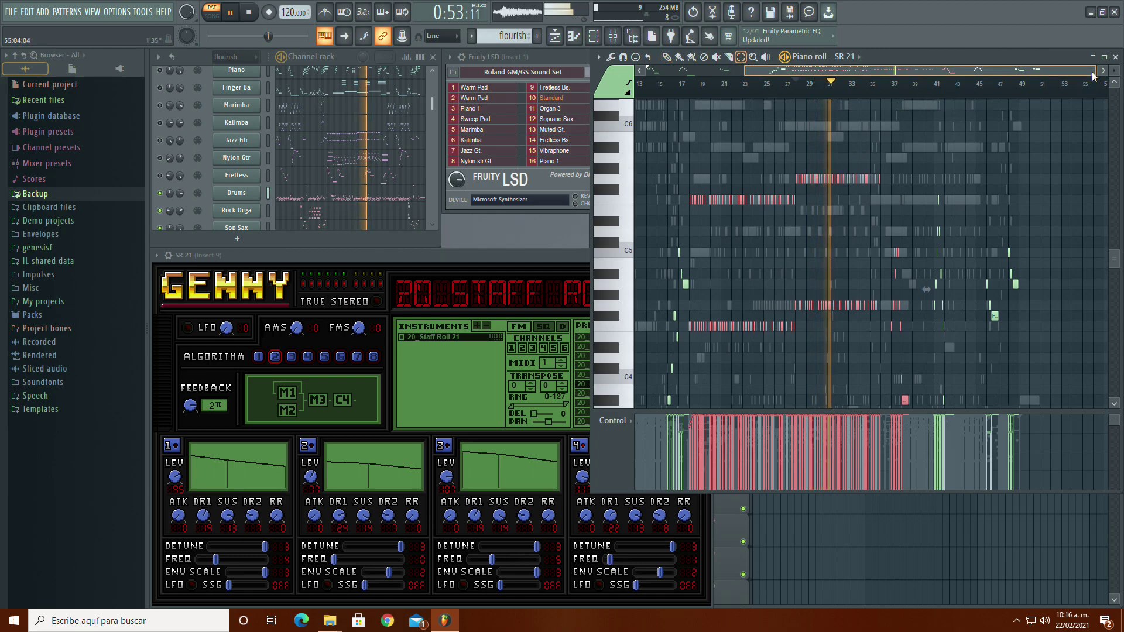
pyautogui.moveTo(1094, 71); pyautogui.dragTo(817, 73)
pyautogui.moveTo(696, 334)
pyautogui.mouseDown()
pyautogui.moveTo(820, 216)
pyautogui.moveTo(1107, 154)
pyautogui.mouseUp()
pyautogui.click(666, 59)
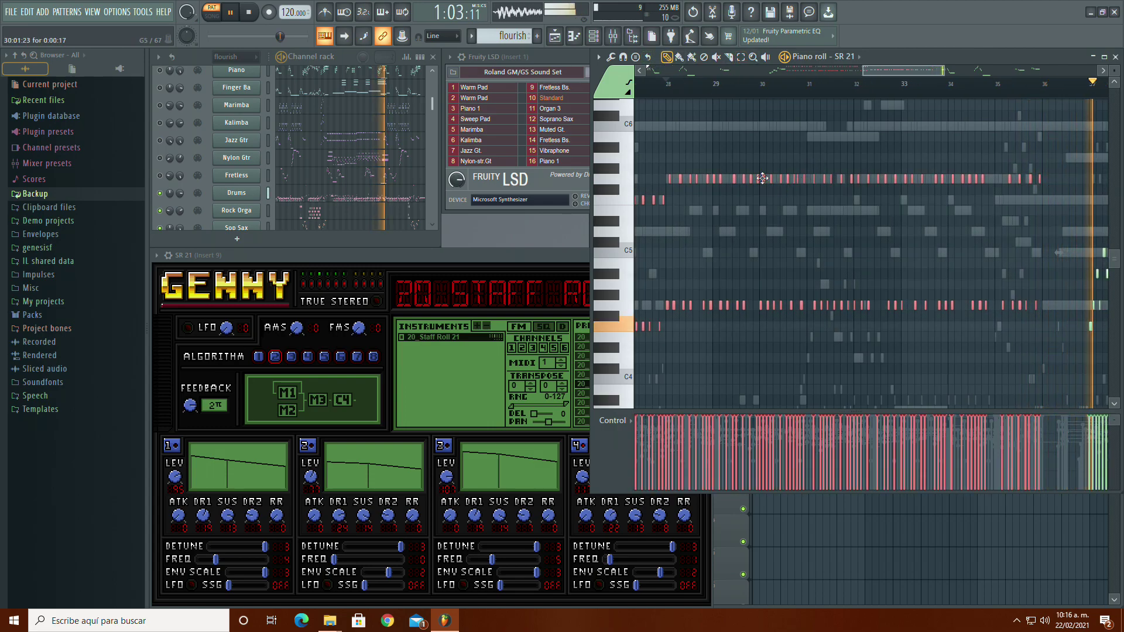
pyautogui.doubleClick(733, 181)
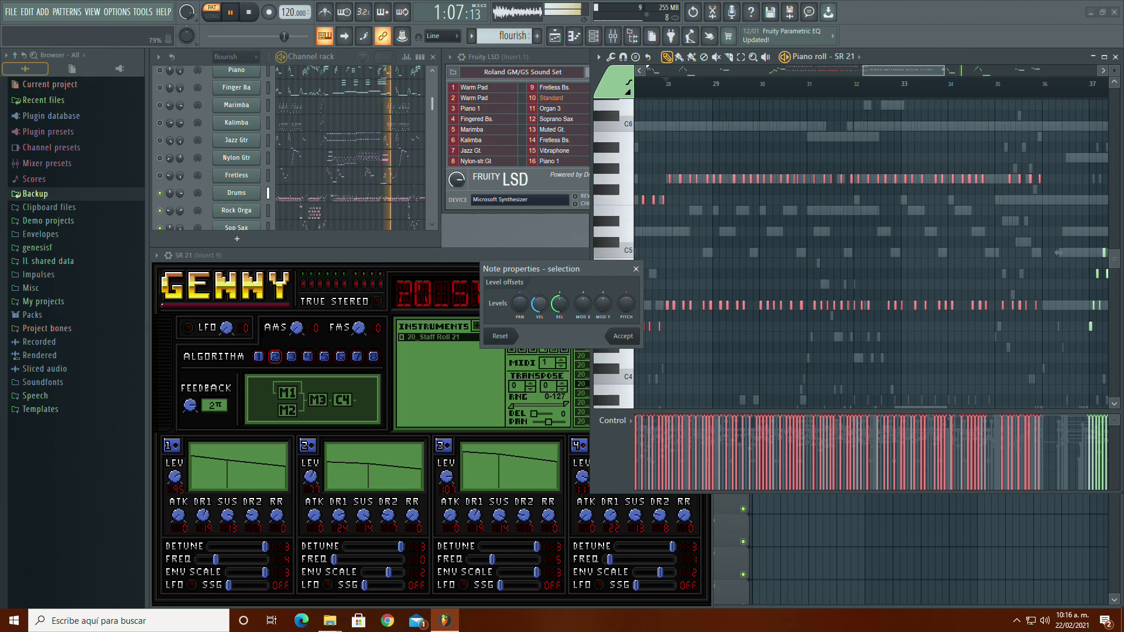
pyautogui.click(622, 336)
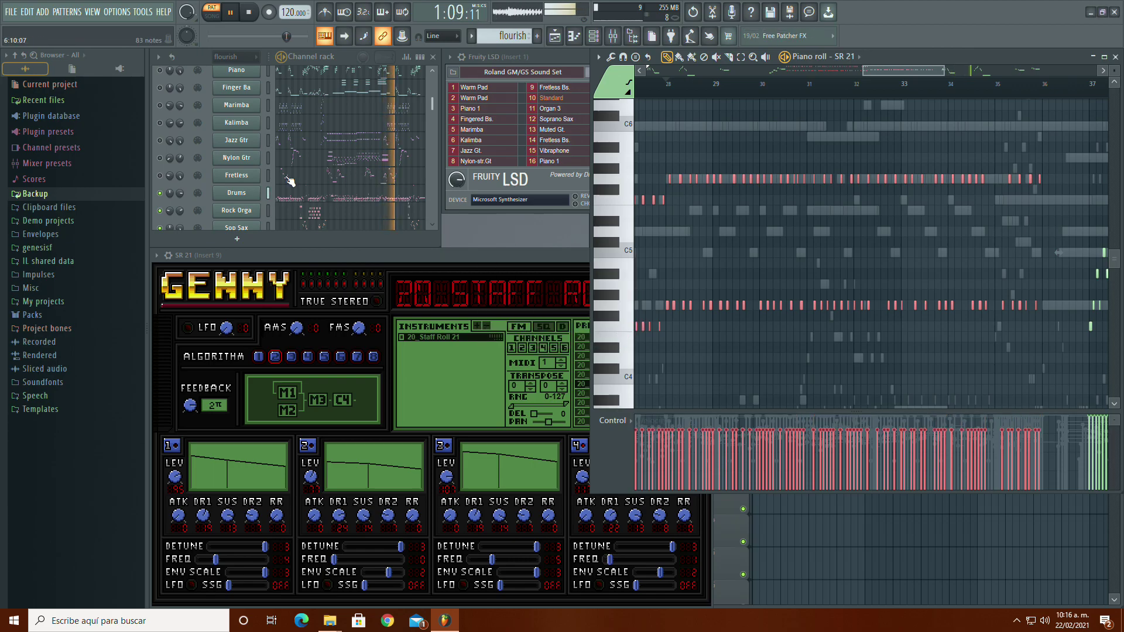
# Step: Play back the SR 21 part from about bar 30 and again from about bar 37
pyautogui.click(760, 83)
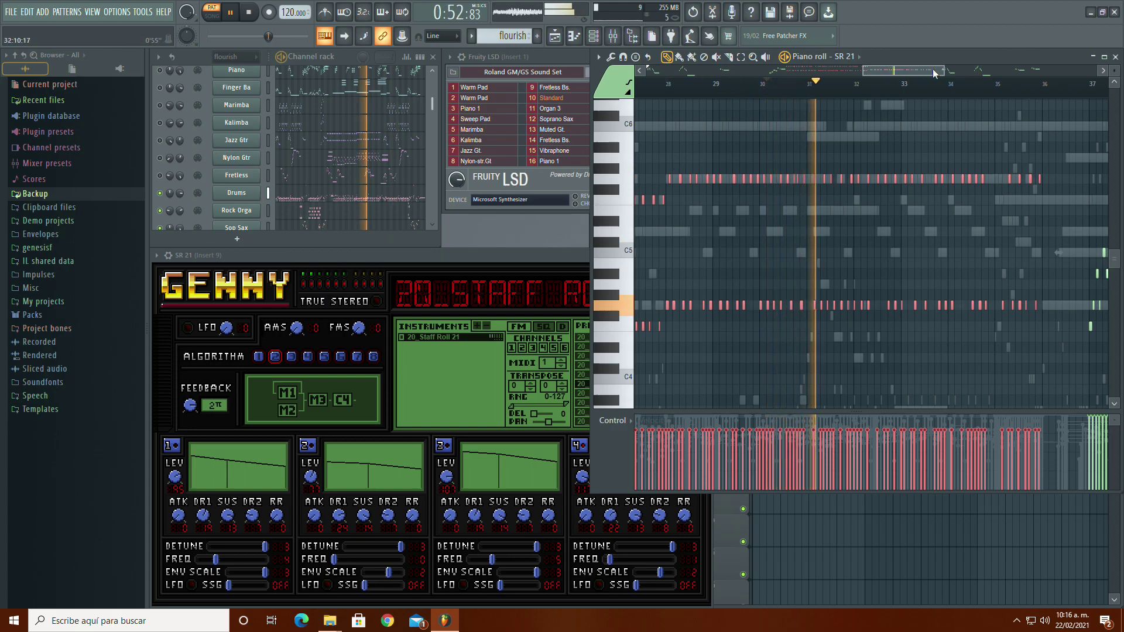
pyautogui.moveTo(921, 72); pyautogui.dragTo(969, 71)
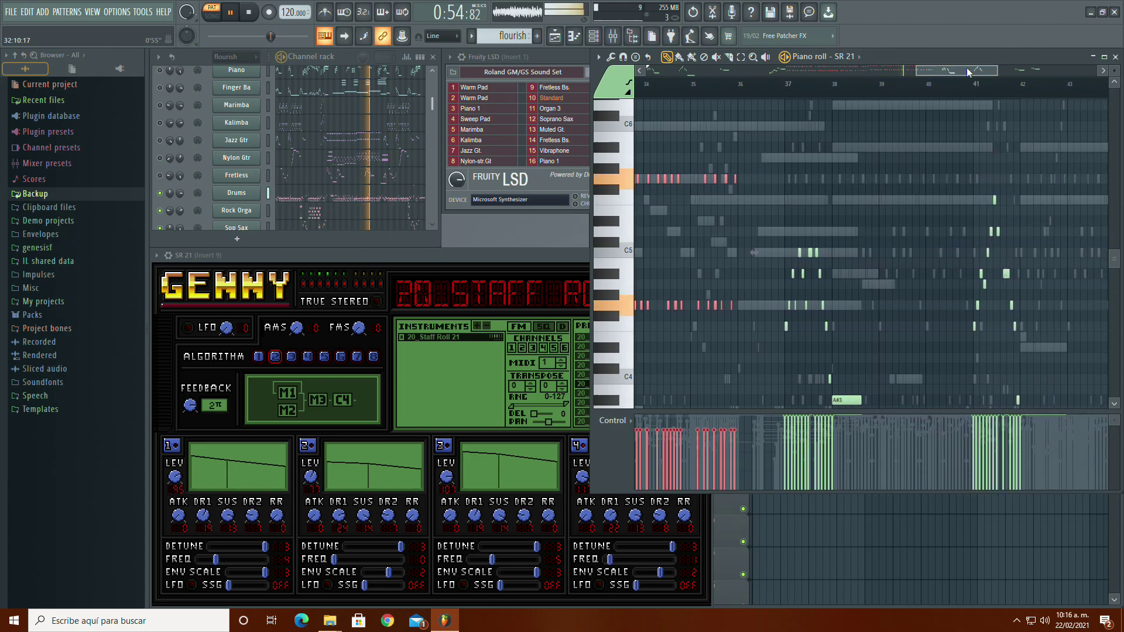
pyautogui.scroll(-2, 791, 186)
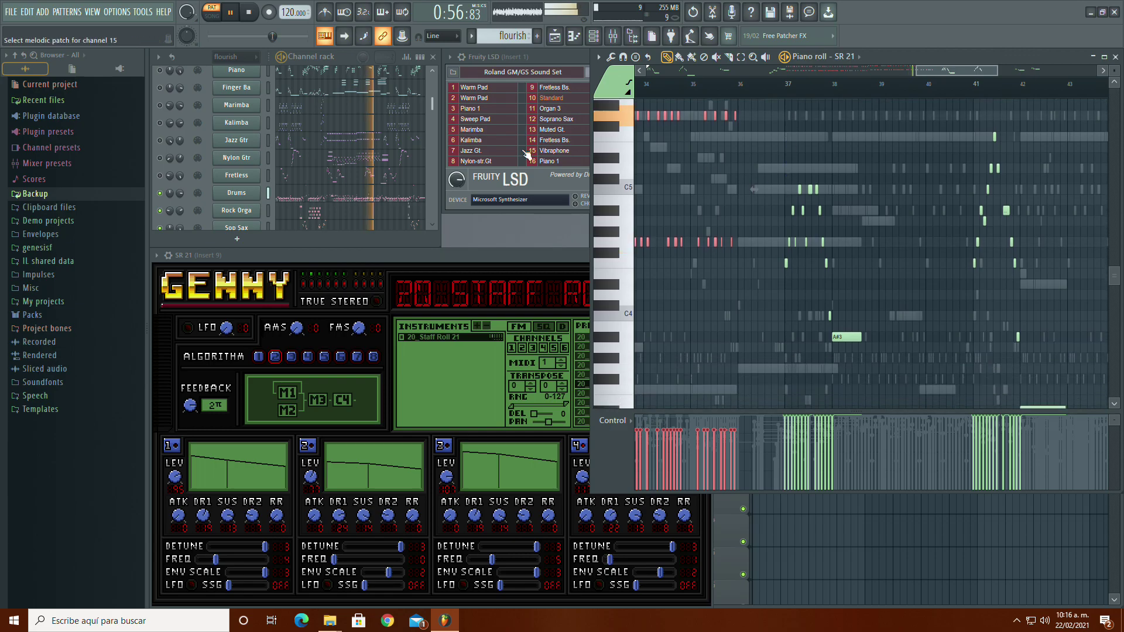
pyautogui.click(798, 86)
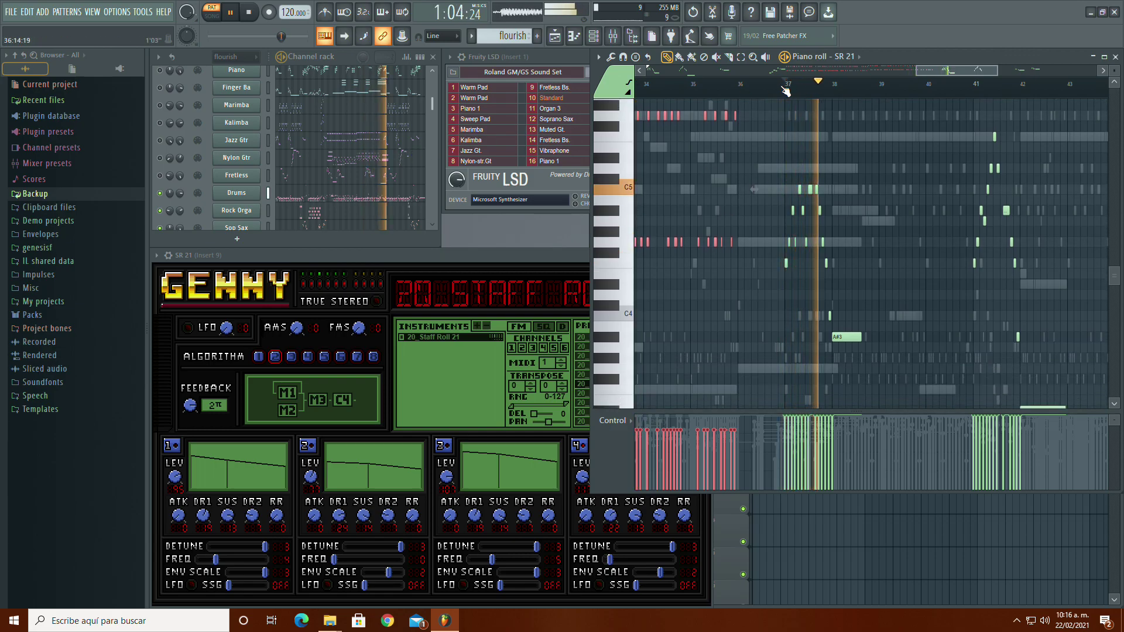
pyautogui.click(662, 85)
pyautogui.click(798, 85)
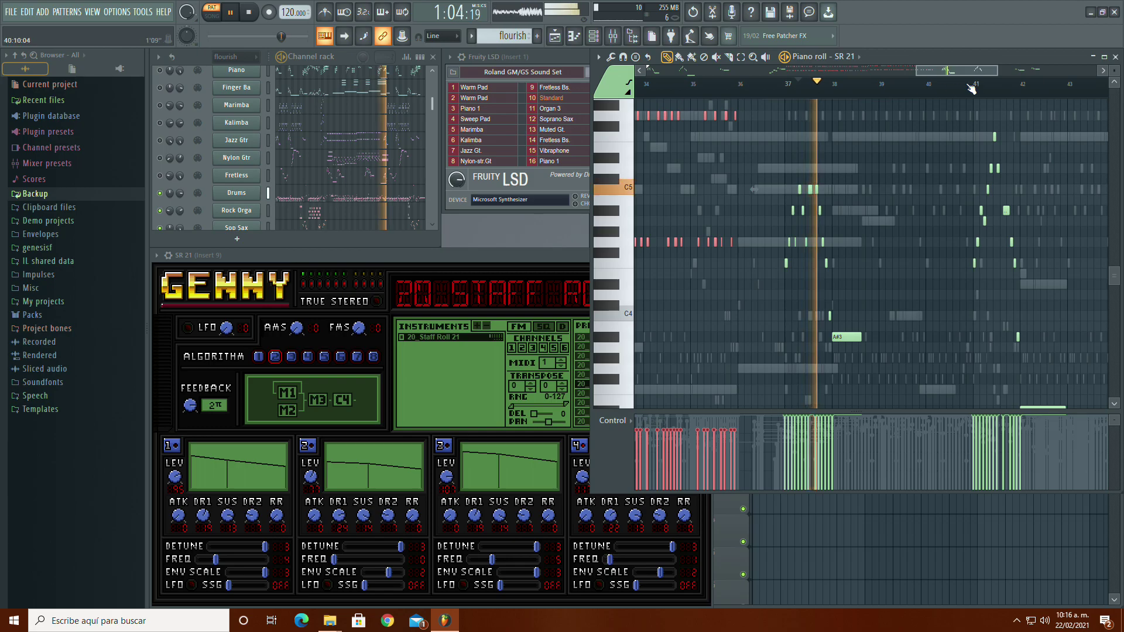
# Step: Deselect the SR 21 repeated notes and play the part again from about bar 23
pyautogui.moveTo(915, 70); pyautogui.dragTo(699, 70)
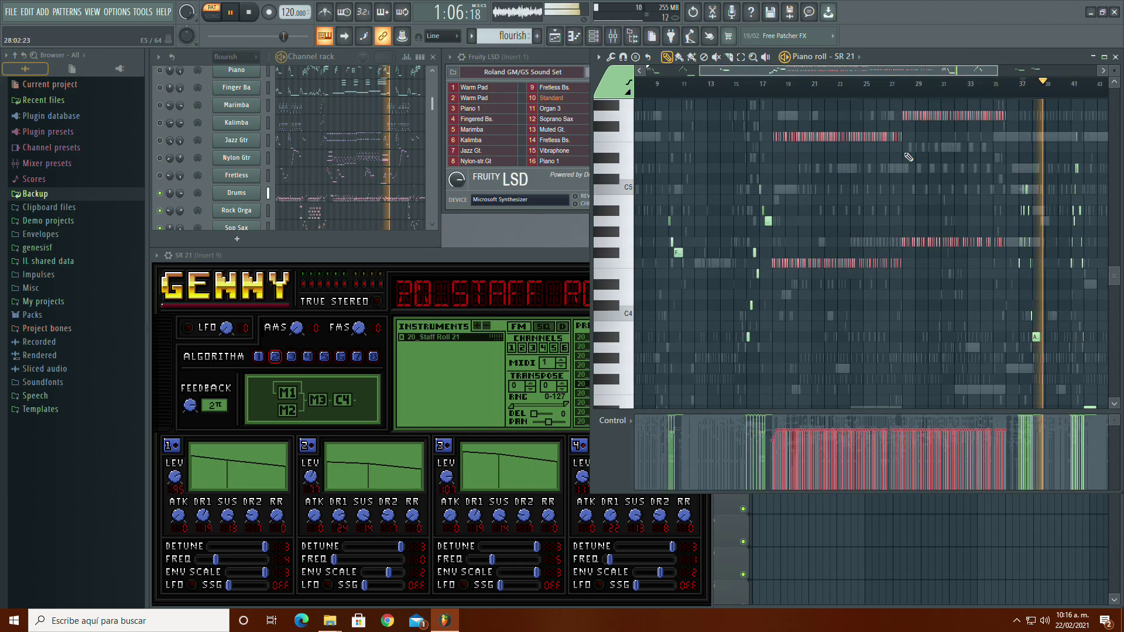
pyautogui.scroll(-1, 907, 156)
pyautogui.keyDown('ctrl'); pyautogui.click(898, 158); pyautogui.keyUp('ctrl')
pyautogui.scroll(3, 911, 159)
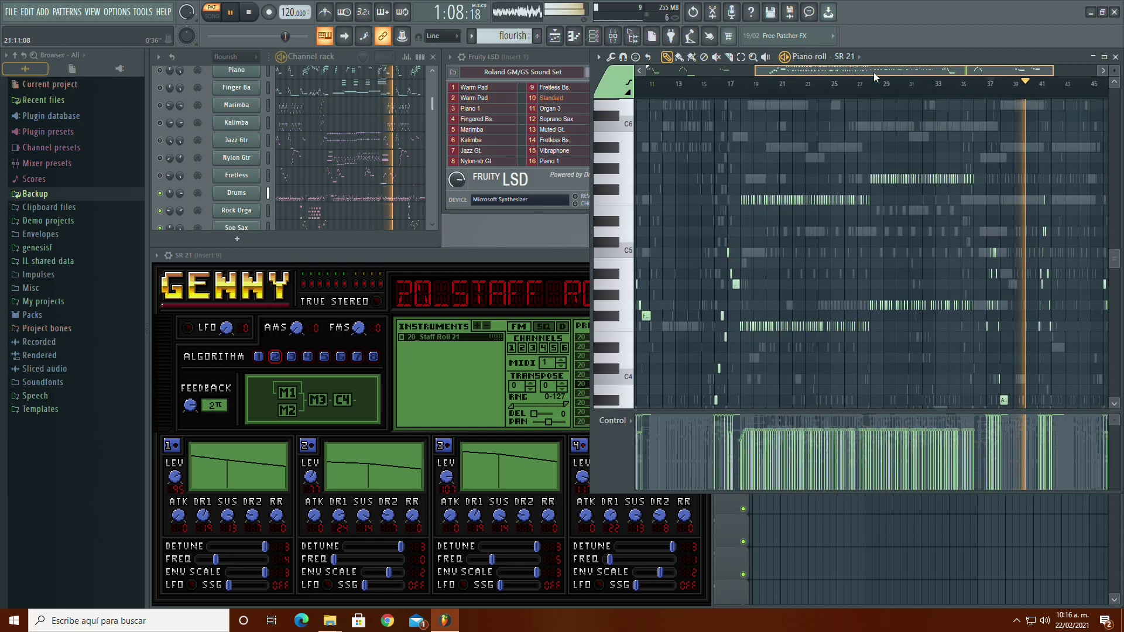
pyautogui.scroll(-1, 854, 216)
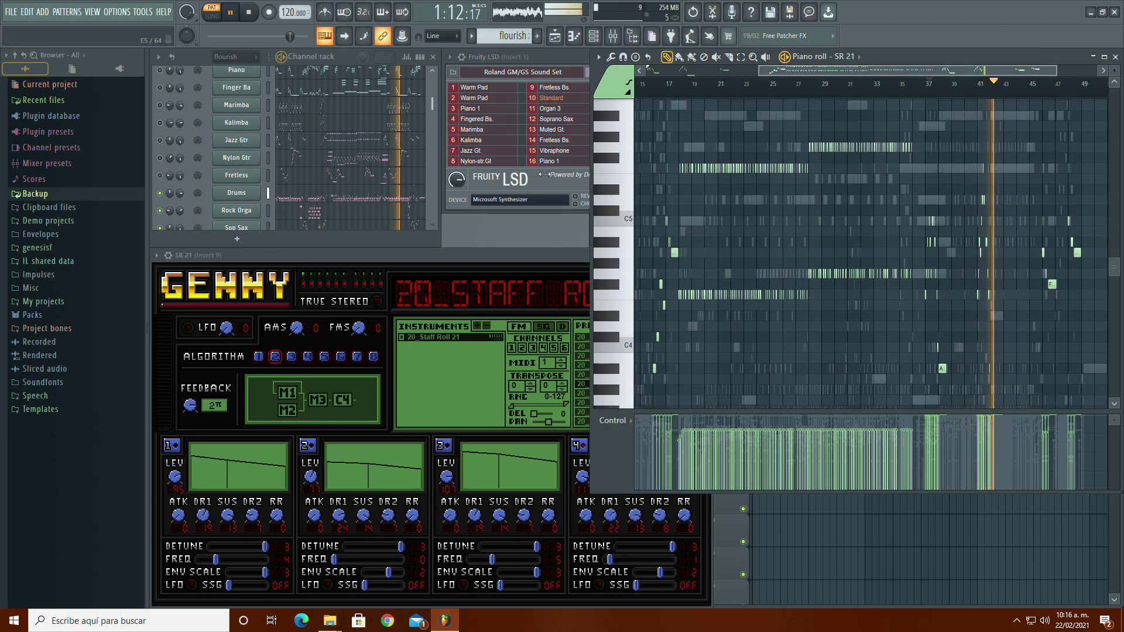
pyautogui.click(1073, 87)
pyautogui.click(742, 86)
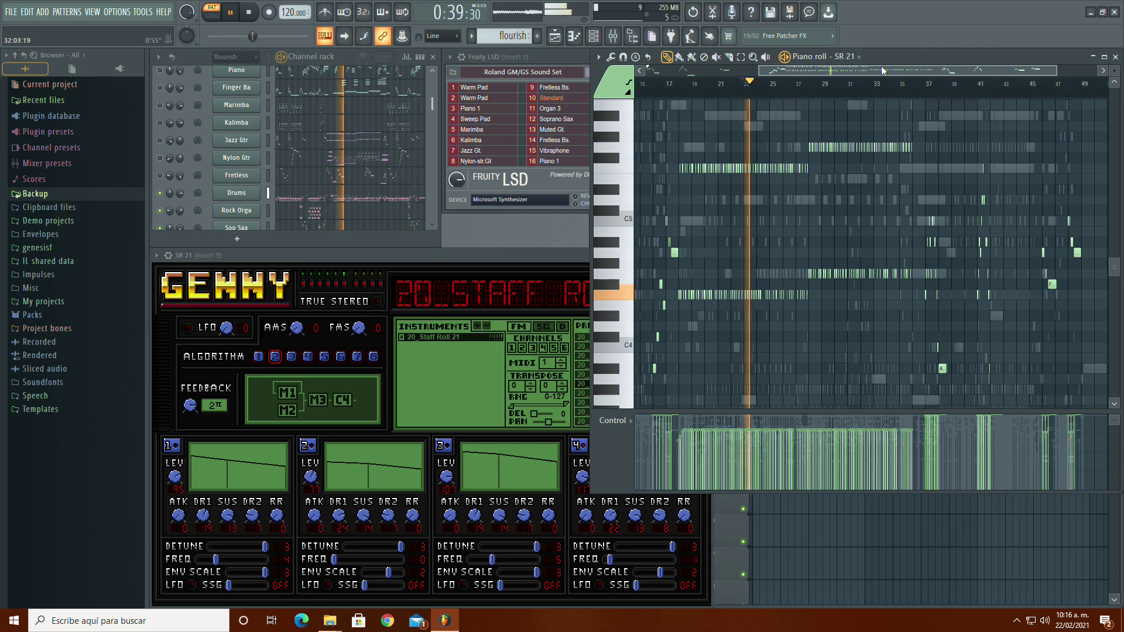
# Step: Show the Rock Orga channel's notes in the piano roll, play them from bar 9, and stop playback
pyautogui.moveTo(876, 69); pyautogui.dragTo(633, 87)
pyautogui.scroll(-3, 357, 177)
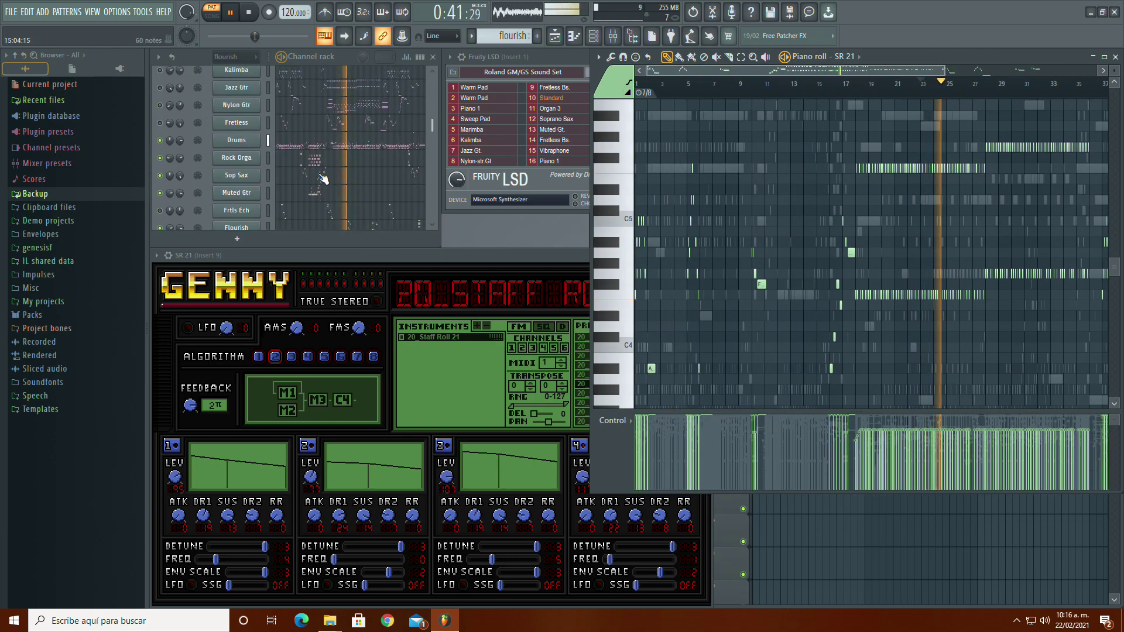
pyautogui.click(388, 162)
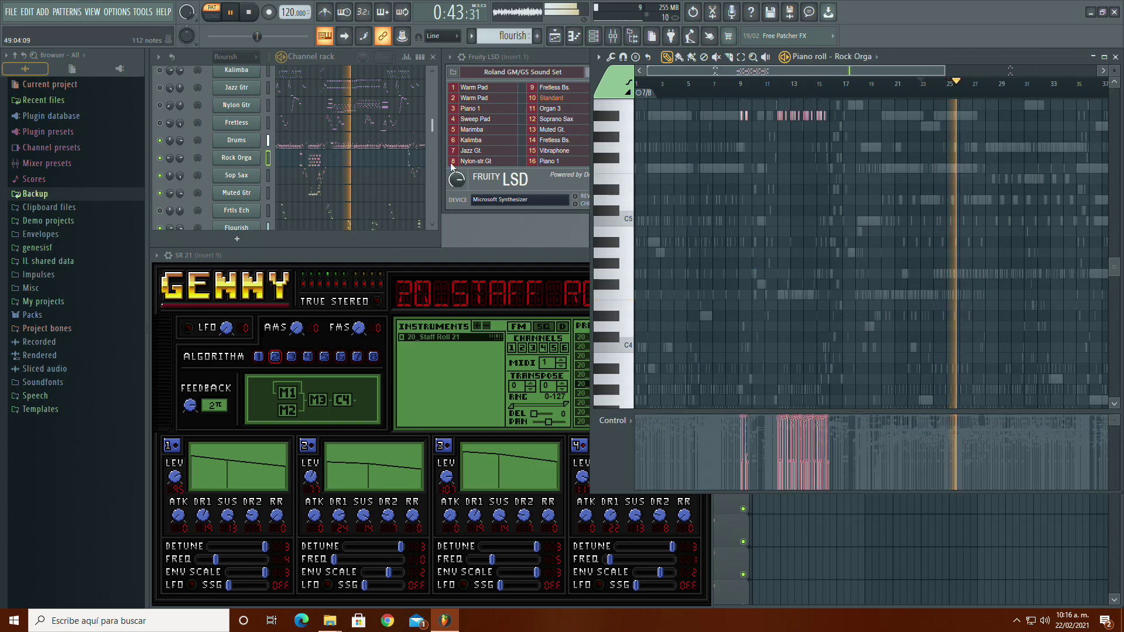
pyautogui.scroll(4, 632, 187)
pyautogui.click(739, 85)
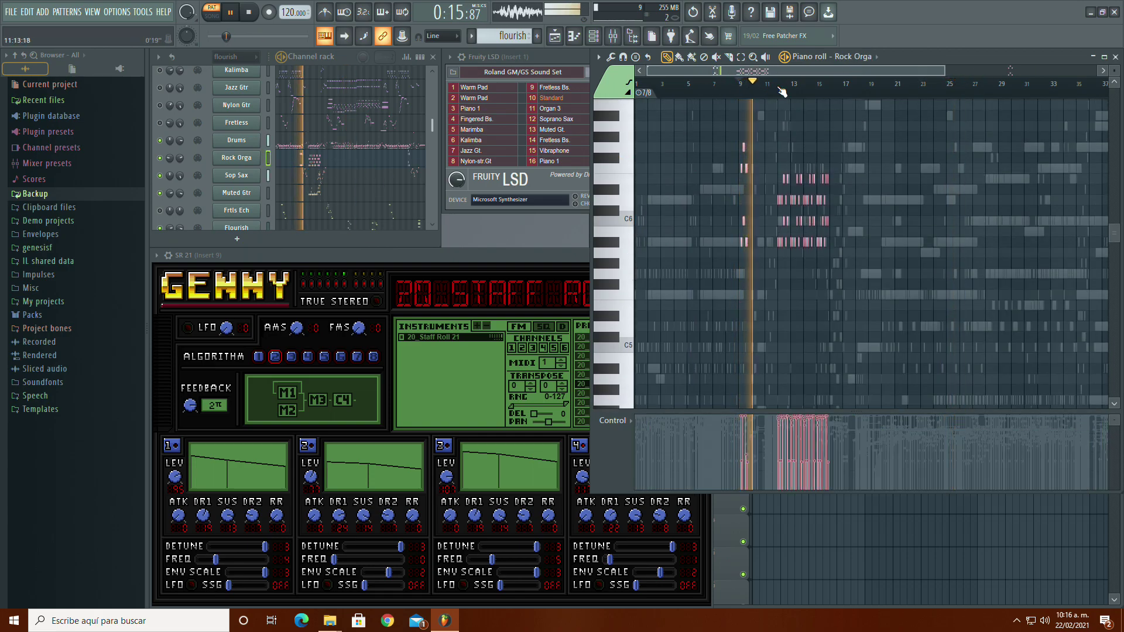
pyautogui.click(741, 85)
pyautogui.press('space')
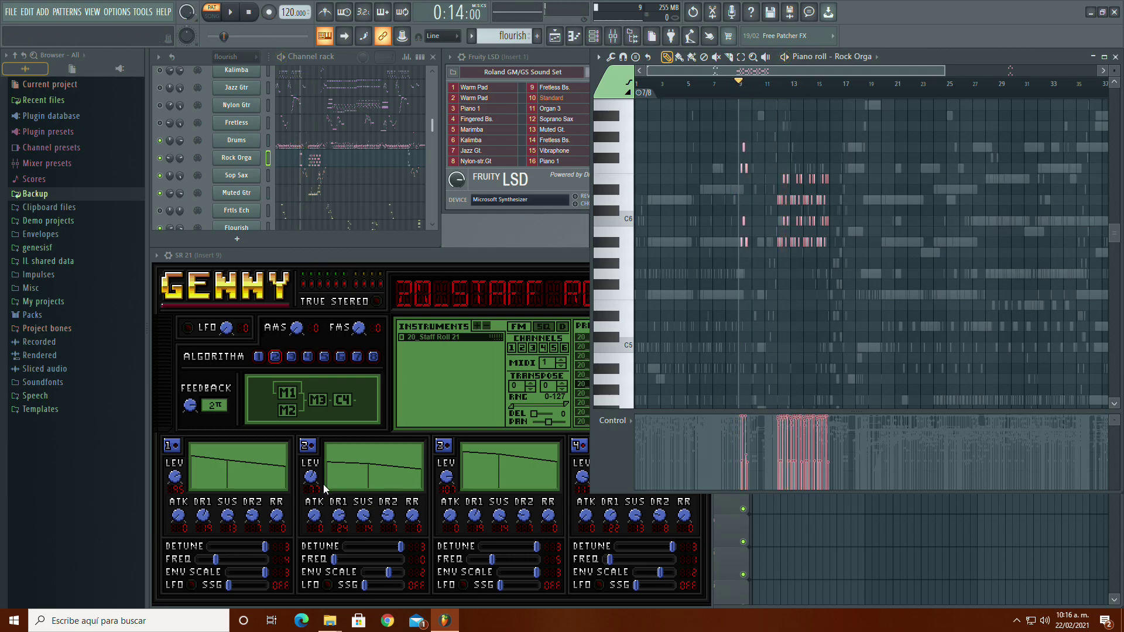
# Step: Switch to File Explorer and open the Ice Paradise Zone S2 config folder within FL Studio remixes
pyautogui.click(333, 623)
pyautogui.click(466, 571)
pyautogui.click(487, 182)
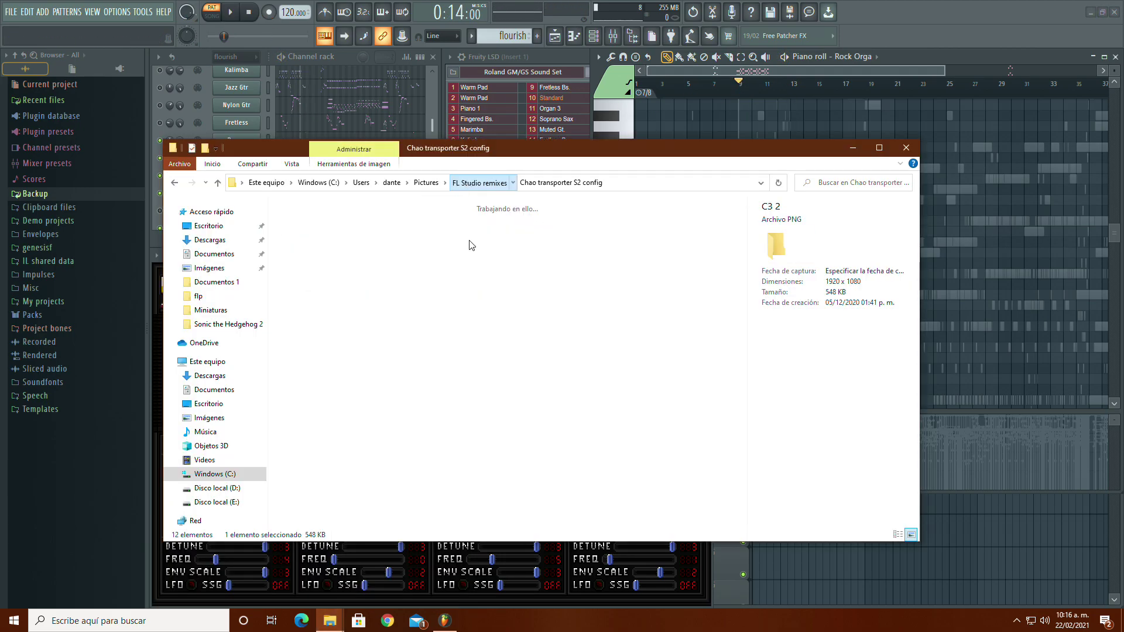
pyautogui.press('i')
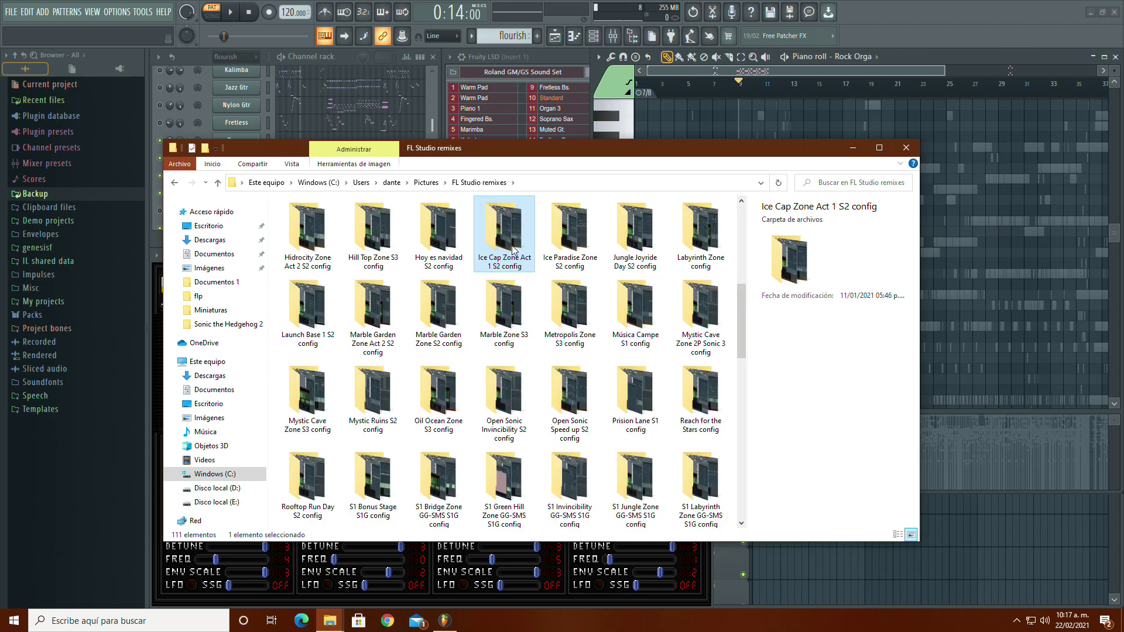
pyautogui.doubleClick(586, 251)
# Step: Examine the GennyFL presets in the folder's screenshots from C9 back to C5, then return to FL Studio
pyautogui.doubleClick(505, 303)
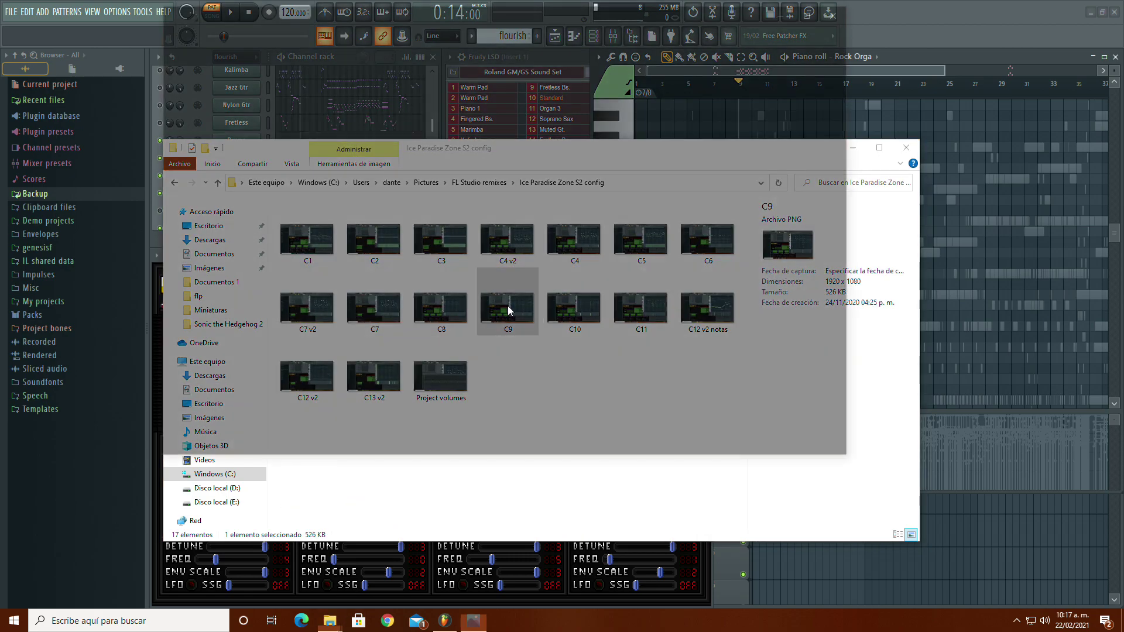
pyautogui.click(186, 242)
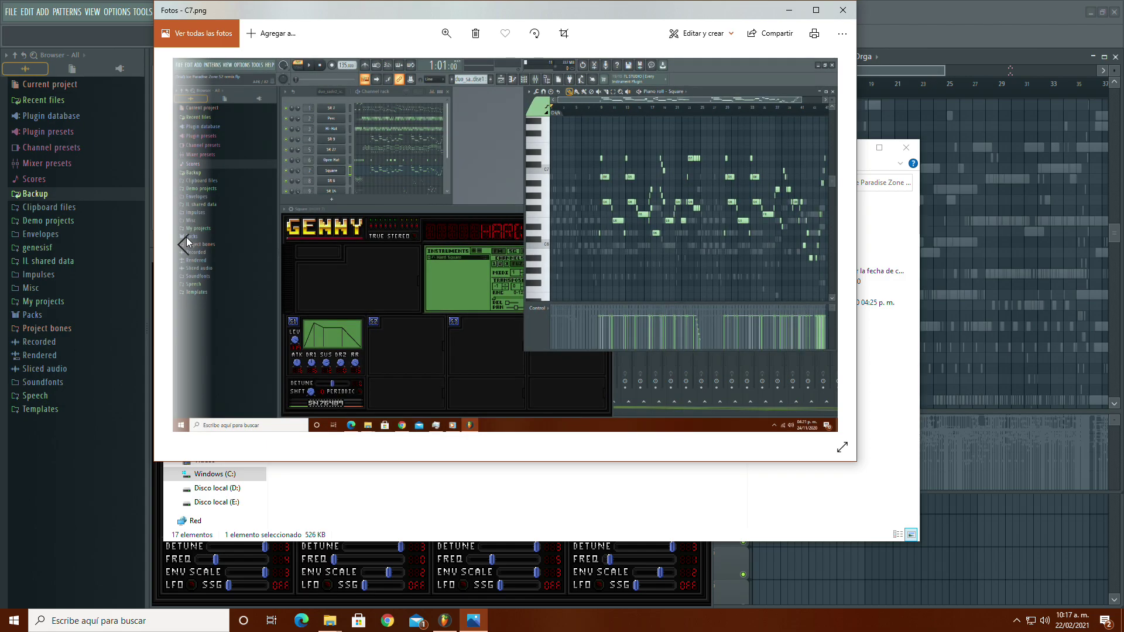
pyautogui.click(186, 242)
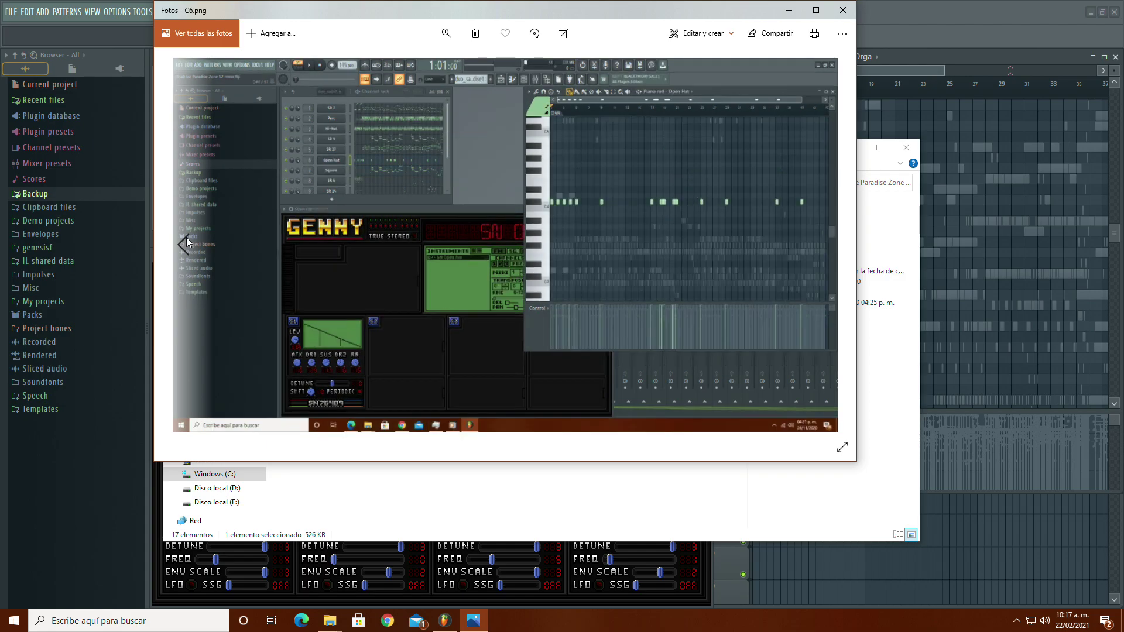
pyautogui.click(186, 241)
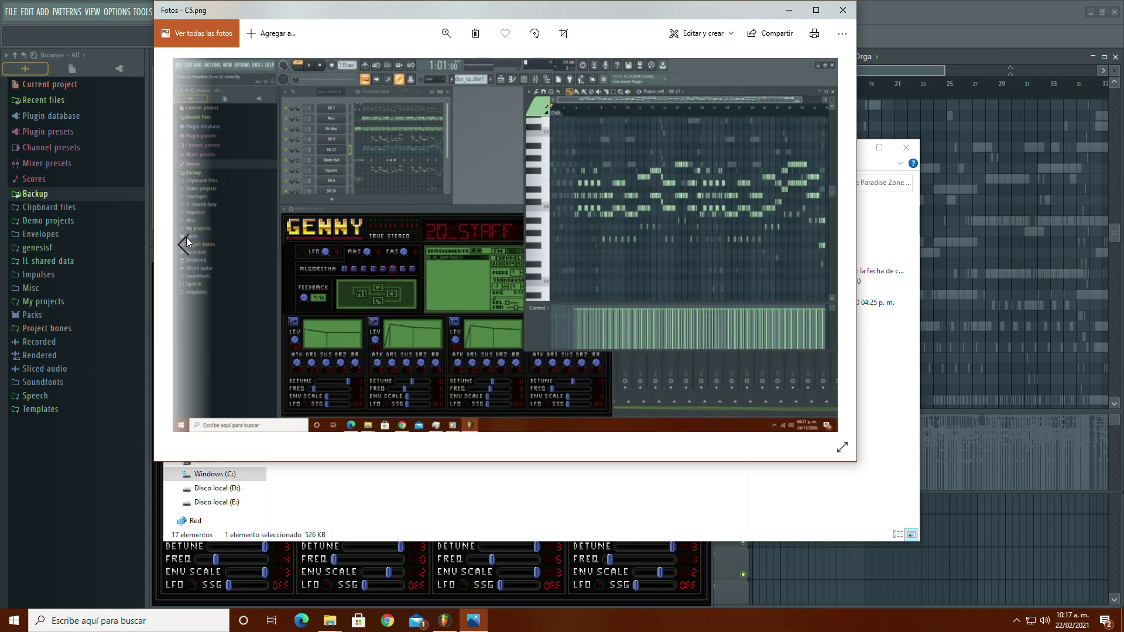
pyautogui.click(789, 17)
pyautogui.click(853, 149)
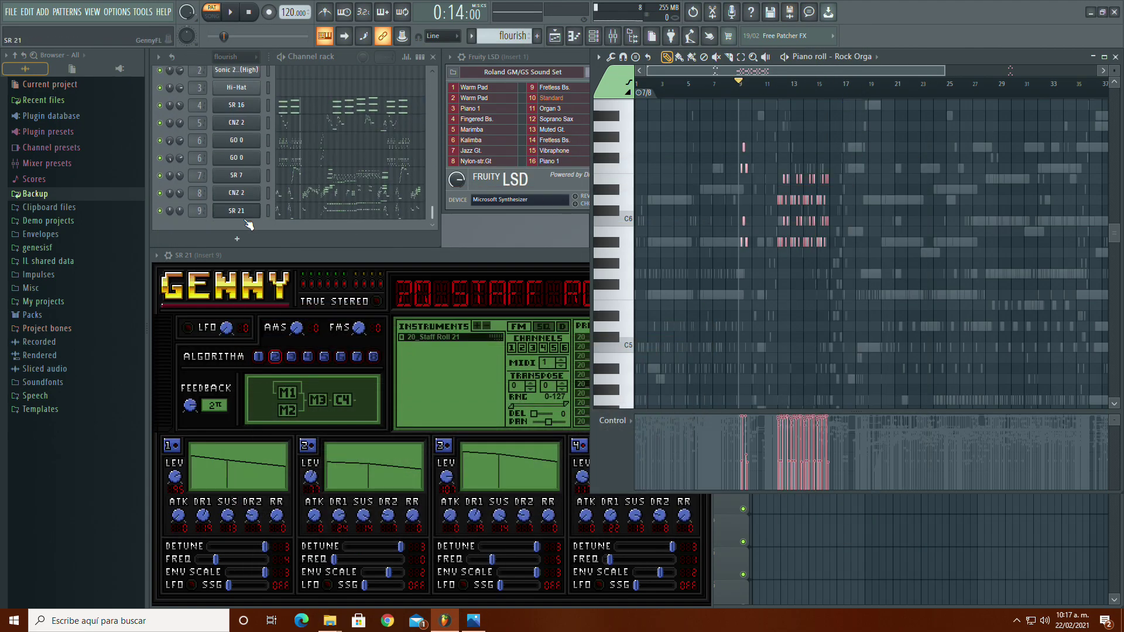
# Step: Add a GennyFL channel to the channel rack and import a preset bank into it
pyautogui.click(236, 238)
pyautogui.click(282, 50)
pyautogui.moveTo(339, 114); pyautogui.dragTo(332, 260)
pyautogui.click(640, 326)
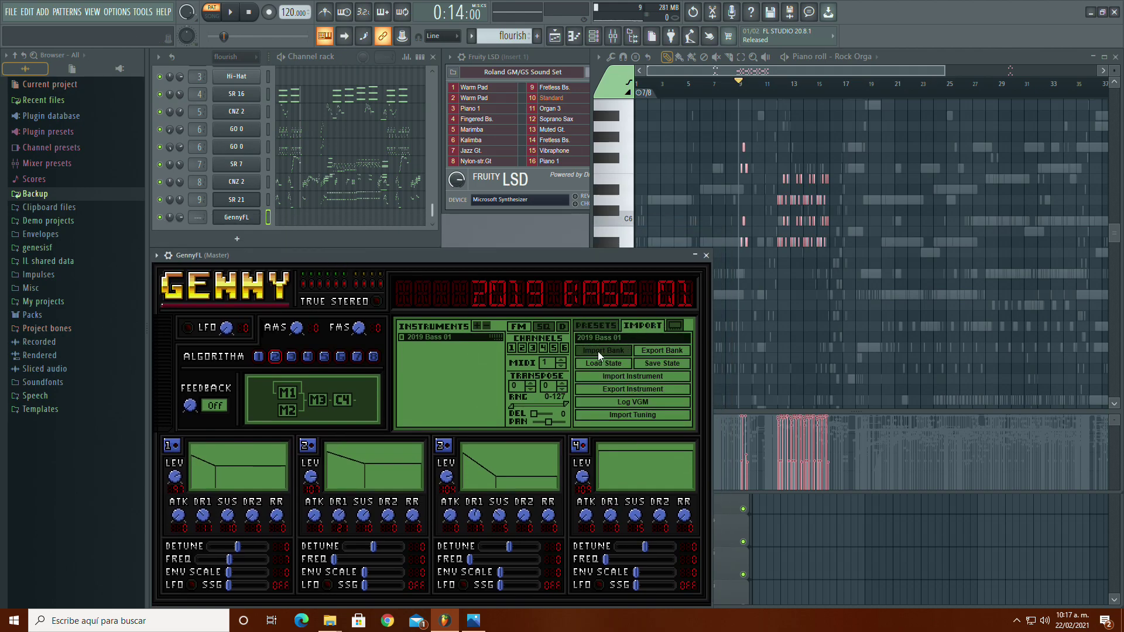
pyautogui.doubleClick(378, 382)
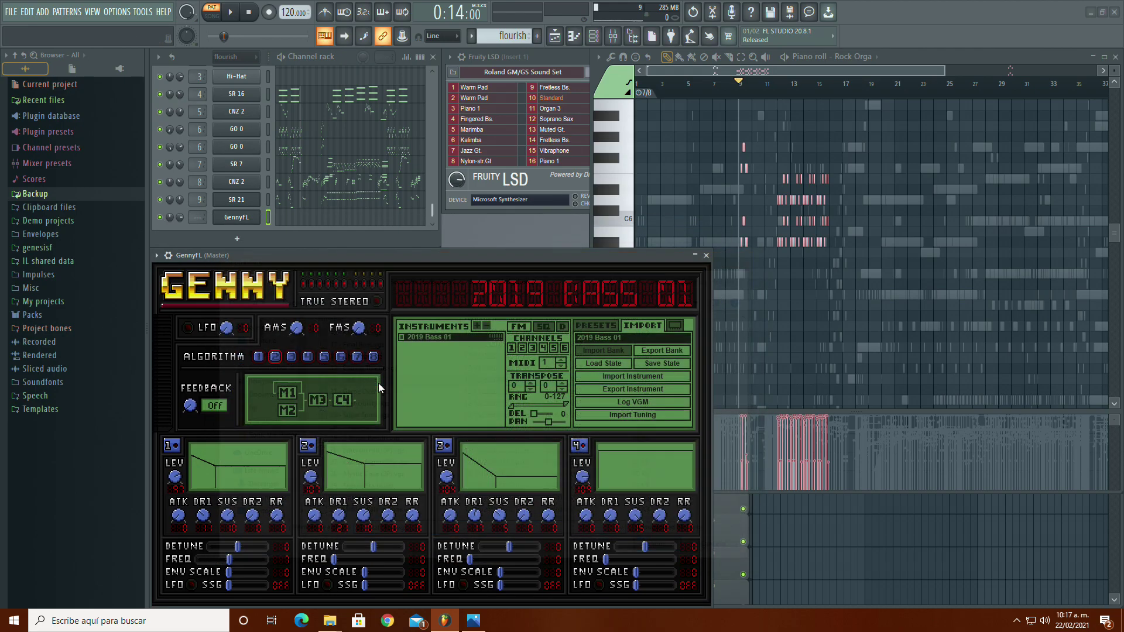
# Step: Load the 20_Staff Roll 27 preset on the new GennyFL channel and audition it on the piano roll keys
pyautogui.scroll(-2, 633, 394)
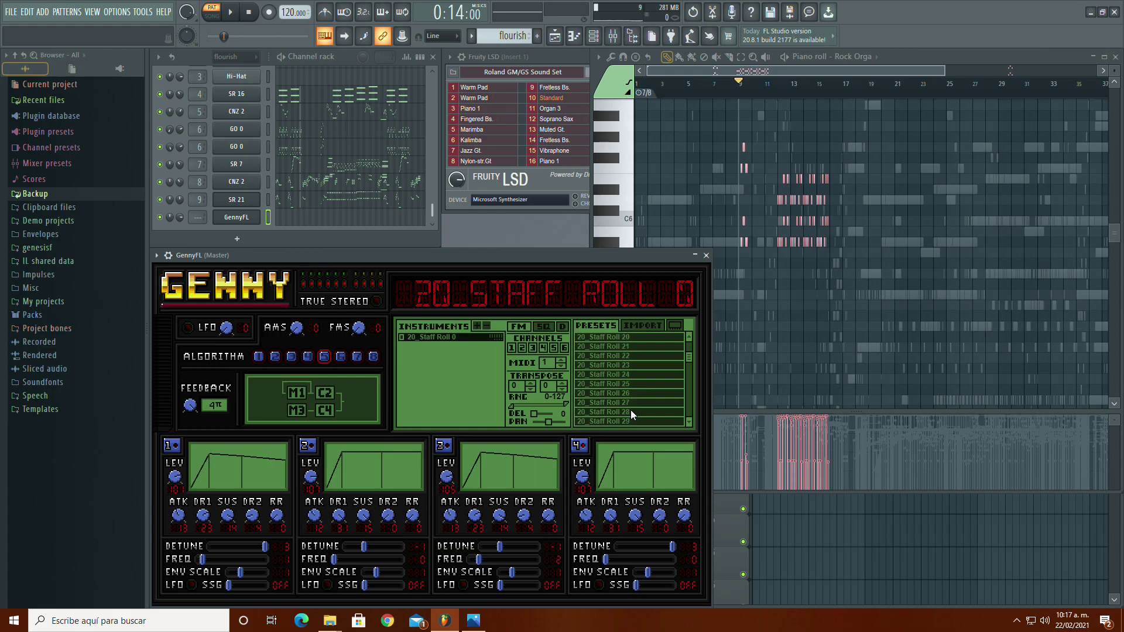
pyautogui.click(627, 404)
pyautogui.click(633, 199)
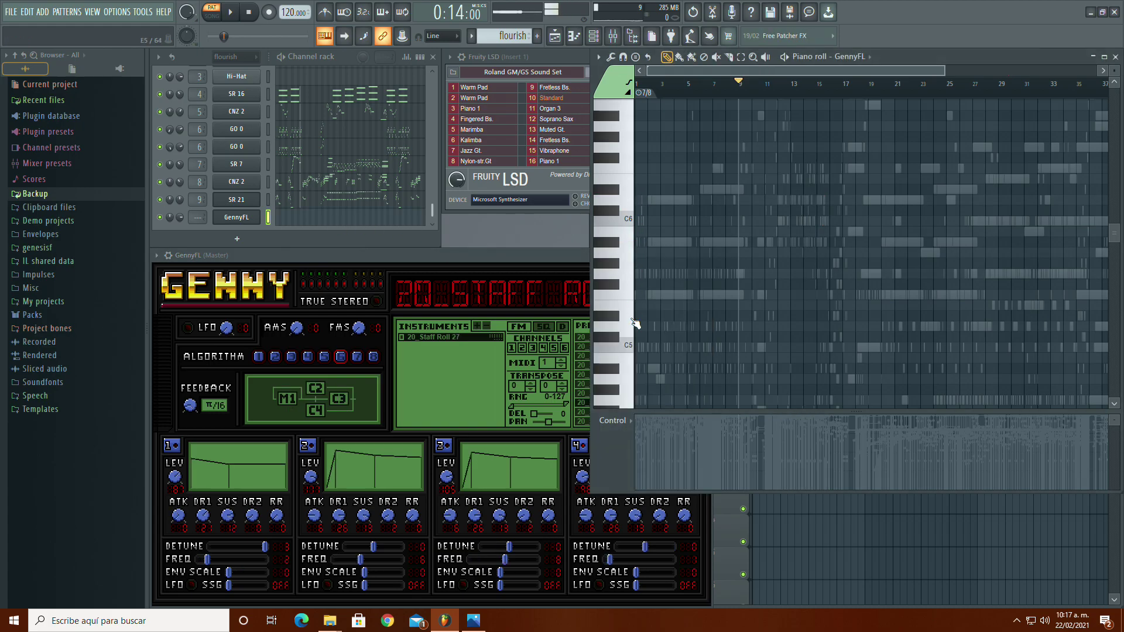
pyautogui.scroll(-5, 635, 307)
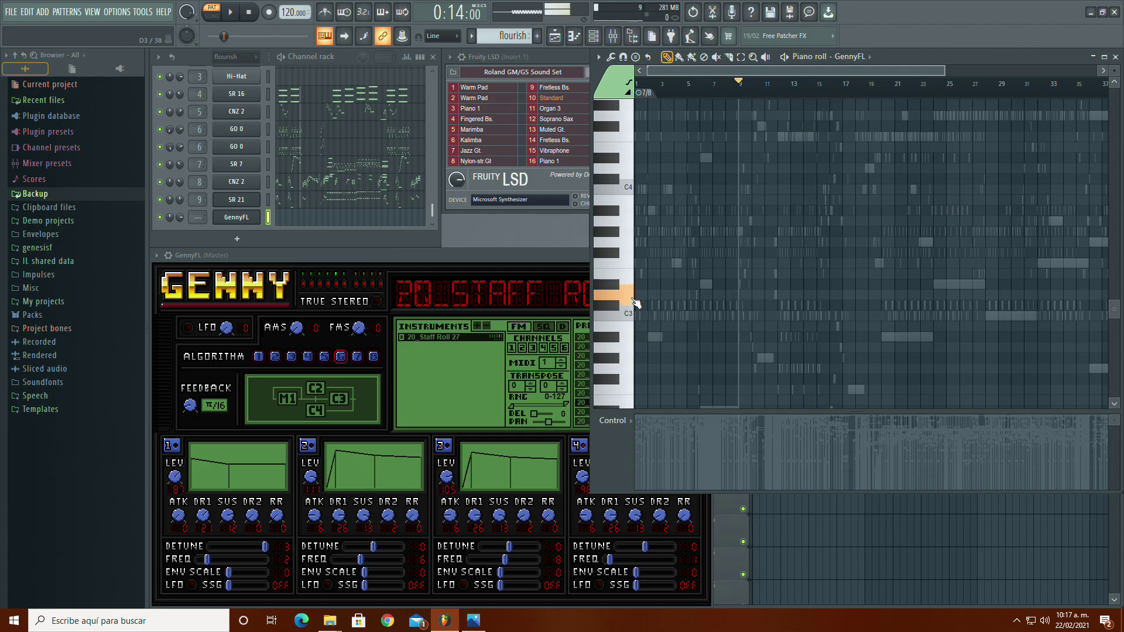
# Step: Open the Rock Orga channel's notes in the piano roll and select them between bars 9 and 16
pyautogui.scroll(3, 351, 175)
pyautogui.click(327, 149)
pyautogui.scroll(8, 635, 227)
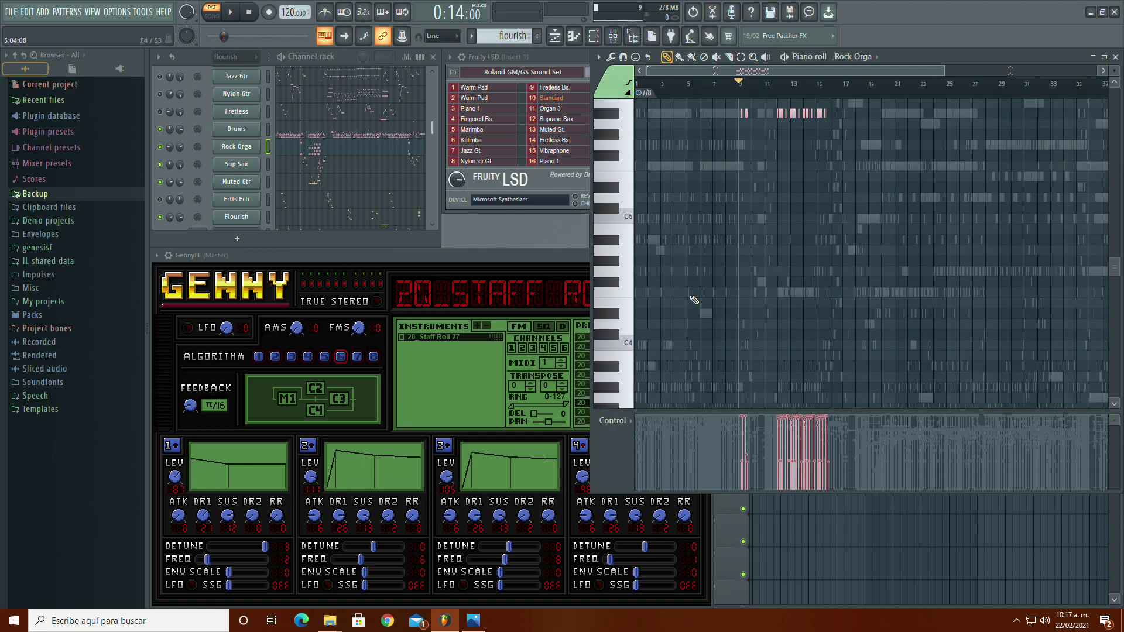
pyautogui.click(741, 57)
pyautogui.scroll(2, 844, 248)
pyautogui.scroll(4, 844, 246)
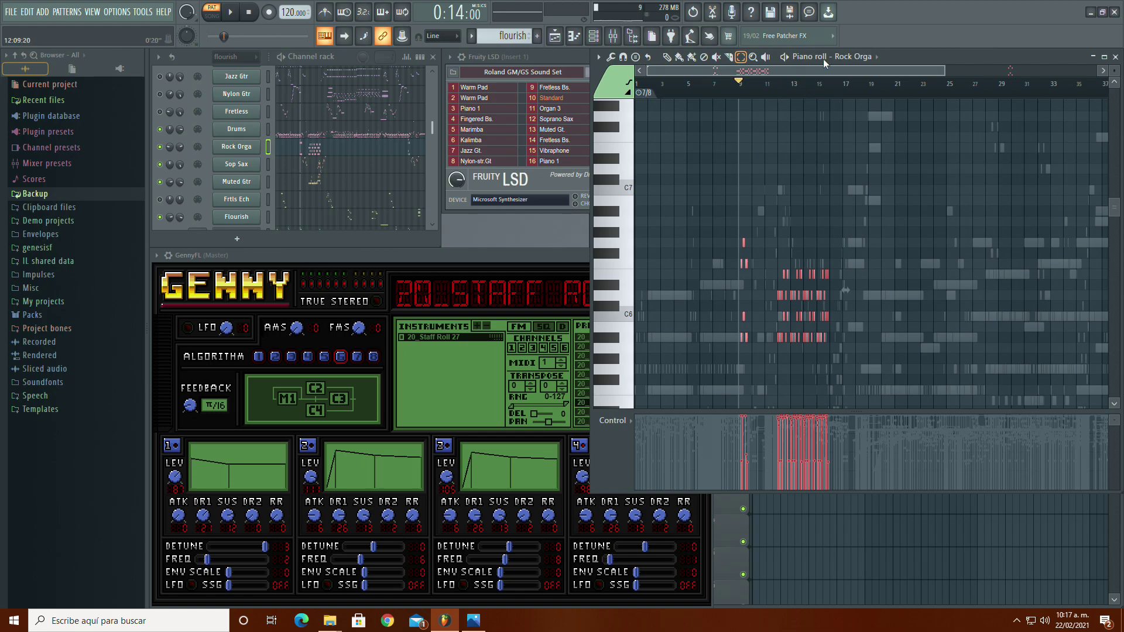
pyautogui.moveTo(940, 67); pyautogui.dragTo(757, 72)
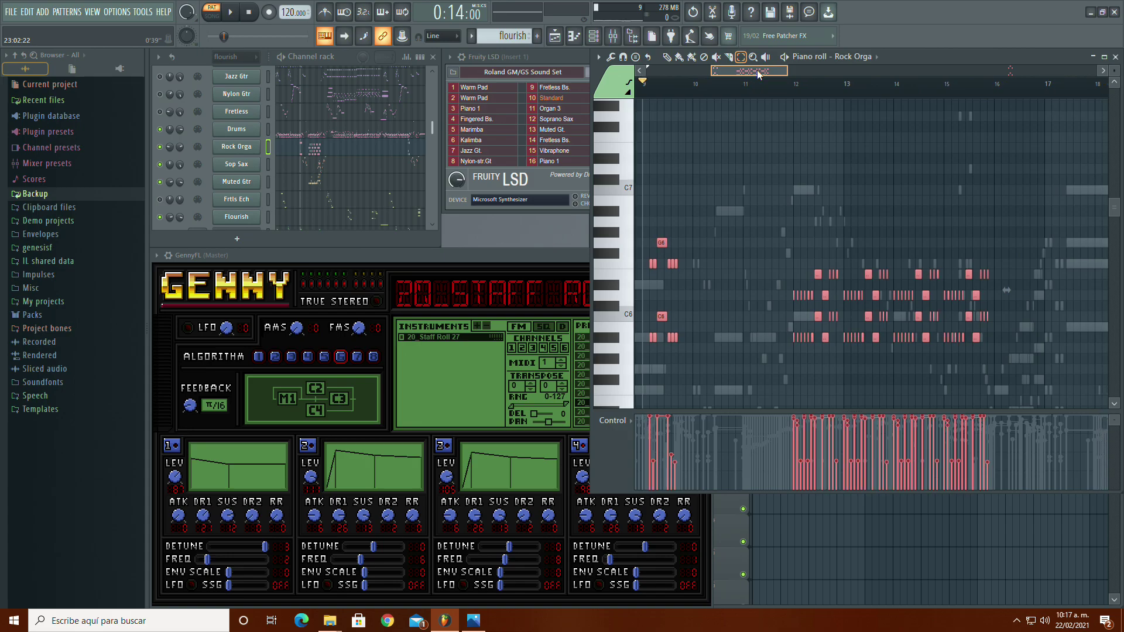
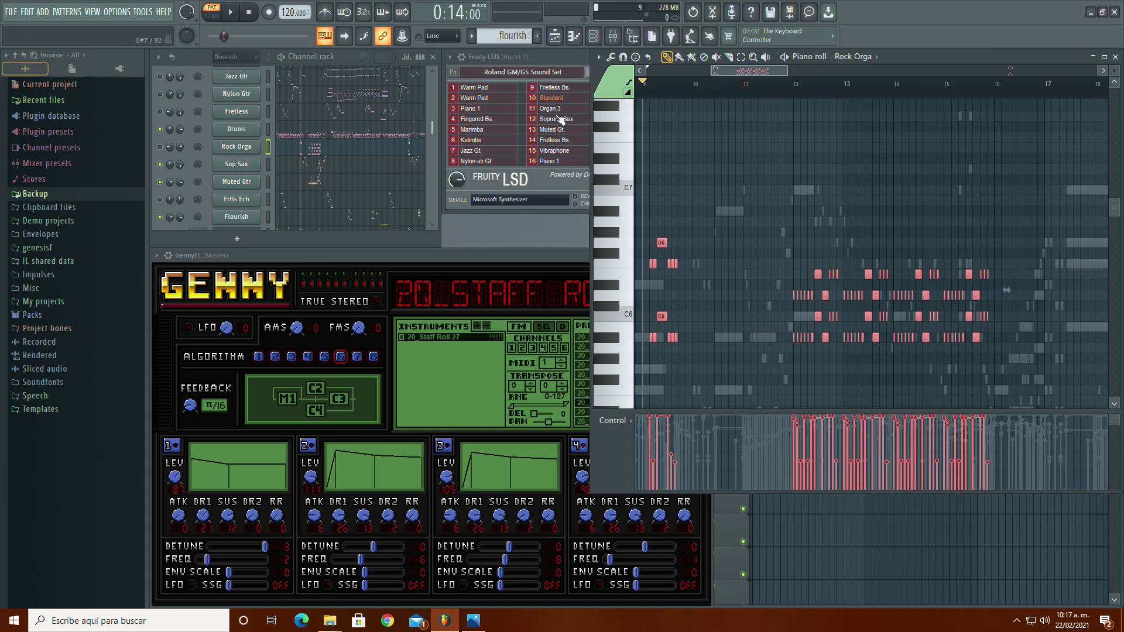
# Step: Paste the Rock Orga notes into the new GennyFL channel and change their color
pyautogui.scroll(-10, 349, 185)
pyautogui.click(323, 213)
pyautogui.hotkey('ctrl', 'v')
pyautogui.click(598, 57)
pyautogui.moveTo(639, 87)
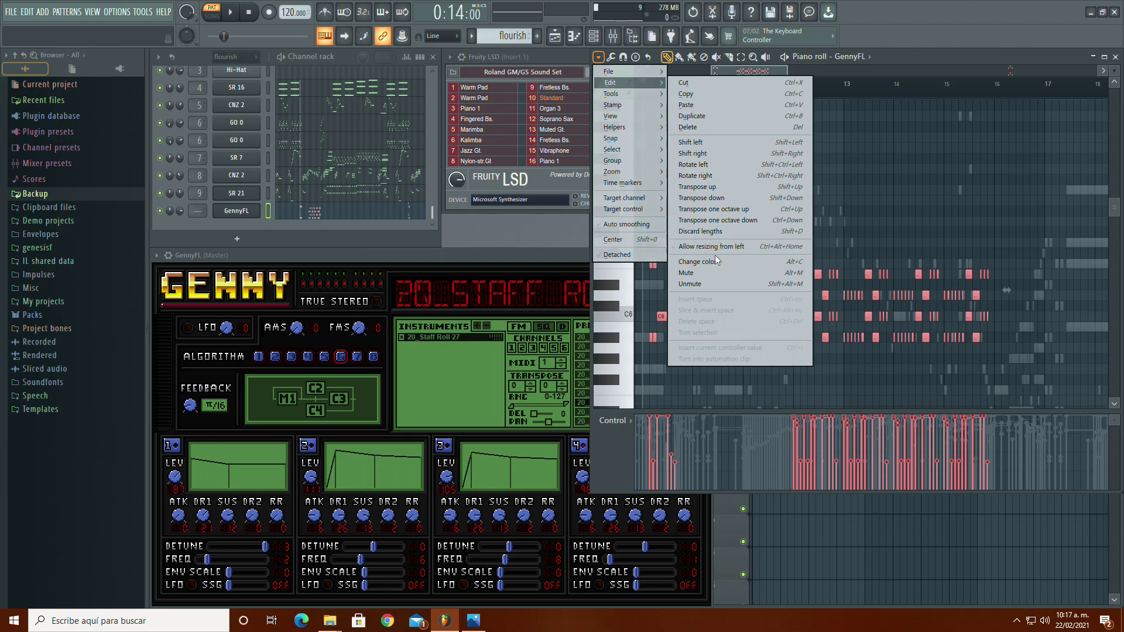
pyautogui.click(715, 256)
# Step: Set GennyFL's first transpose value to -3 while checking the pasted notes in playback from bar 9
pyautogui.click(230, 13)
pyautogui.click(533, 389)
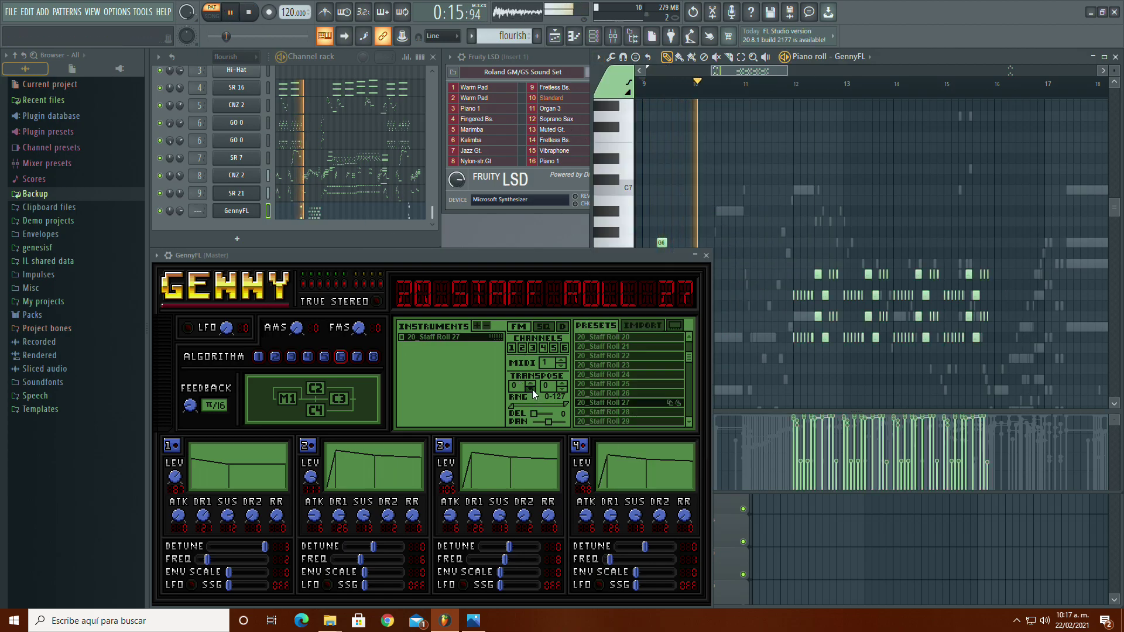
pyautogui.click(530, 389)
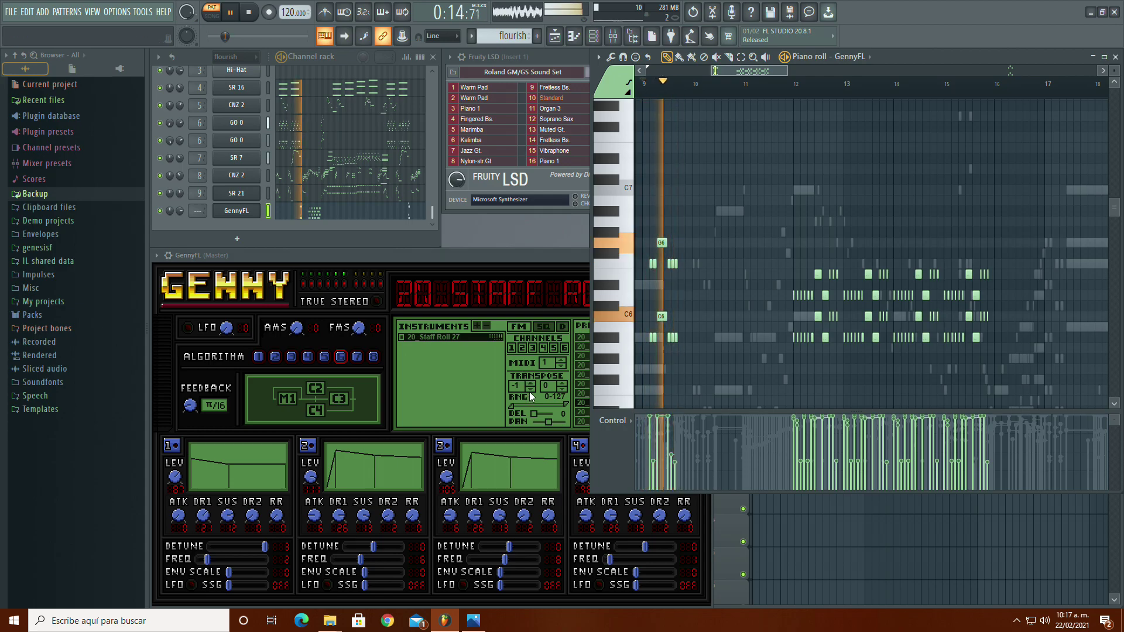
pyautogui.click(530, 389)
pyautogui.click(647, 92)
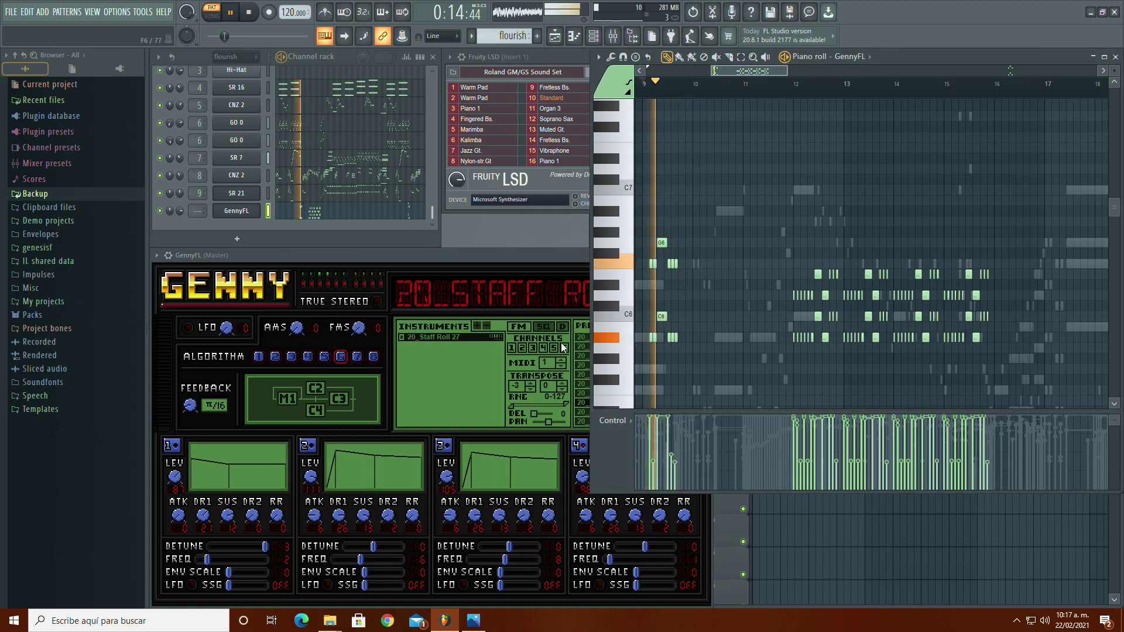
pyautogui.press('space')
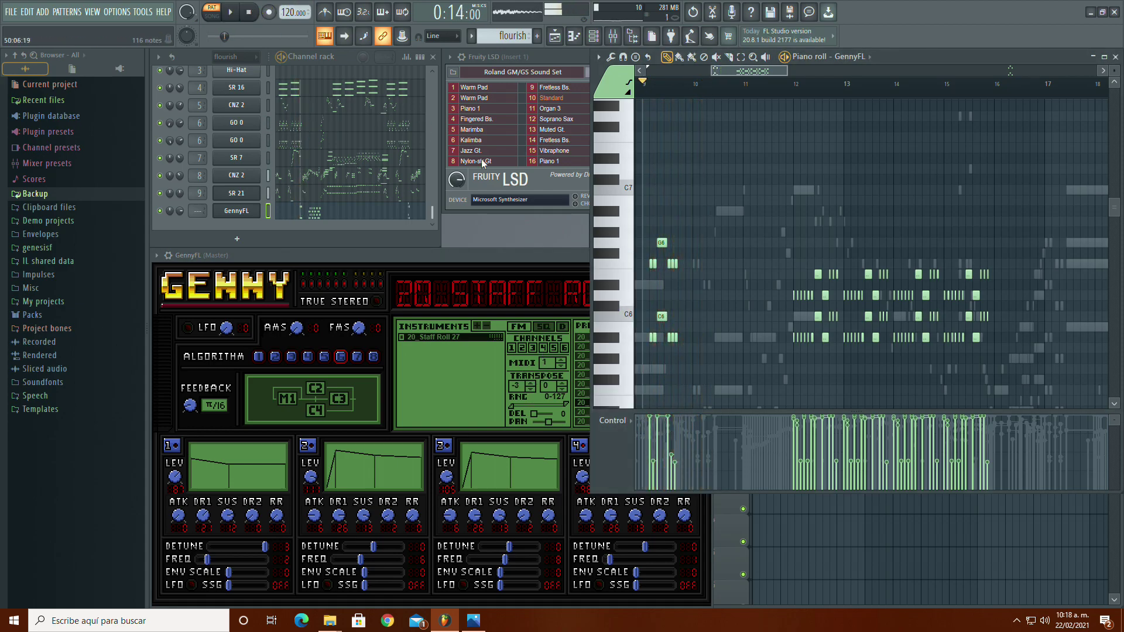
pyautogui.scroll(4, 325, 153)
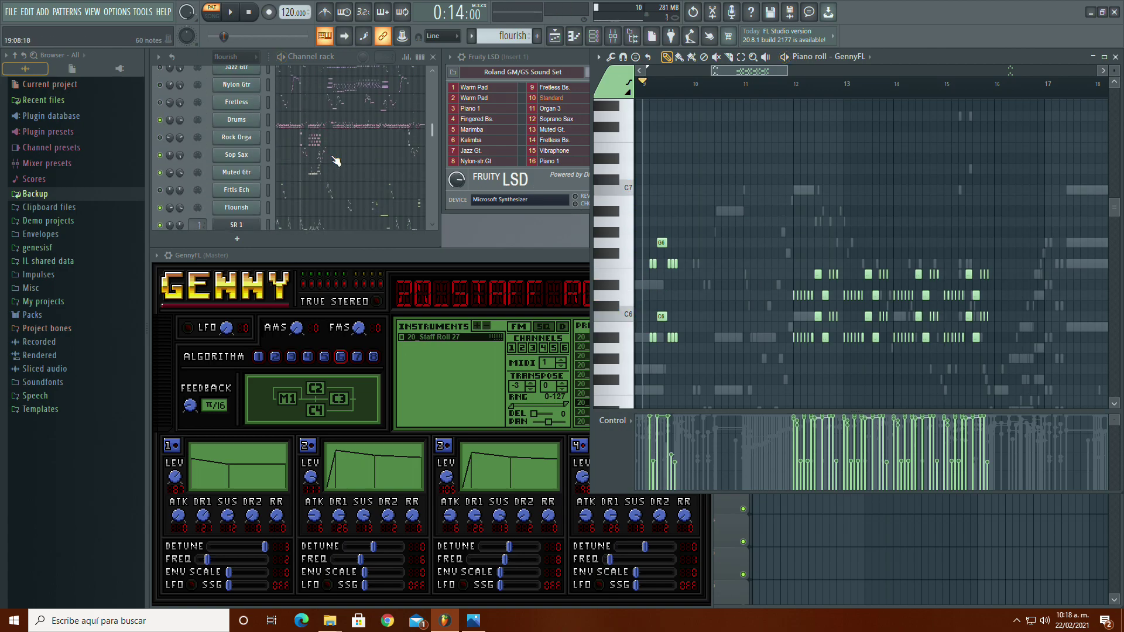
# Step: Compare Rock Orga's C7 pitch with GennyFL's, setting GennyFL's first transpose value to -2
pyautogui.click(321, 144)
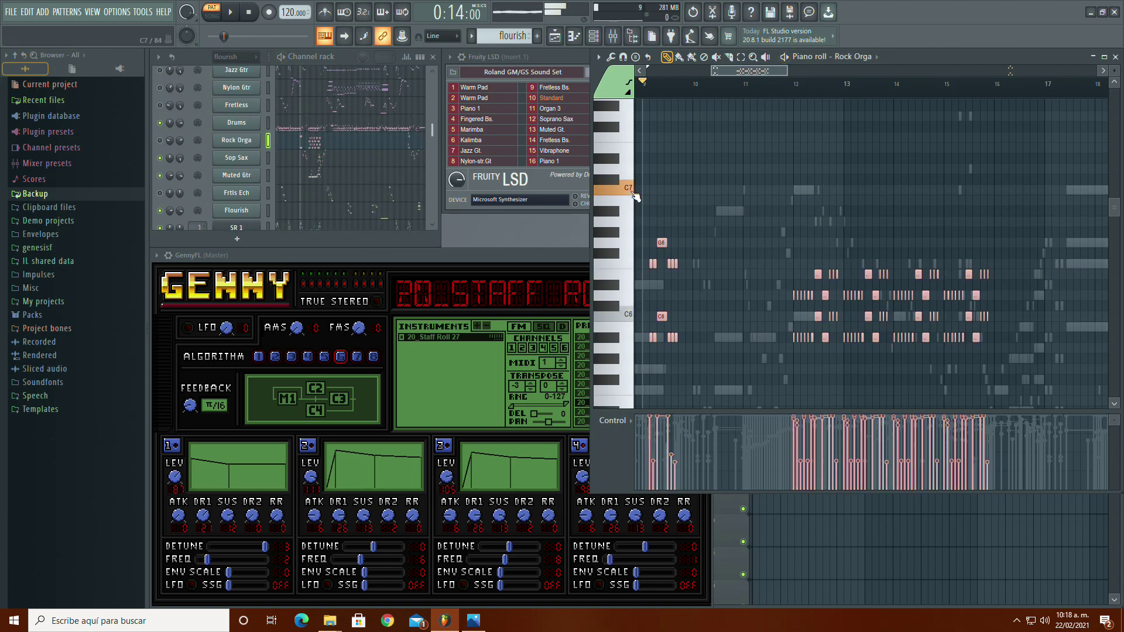
pyautogui.scroll(-4, 386, 209)
pyautogui.click(386, 210)
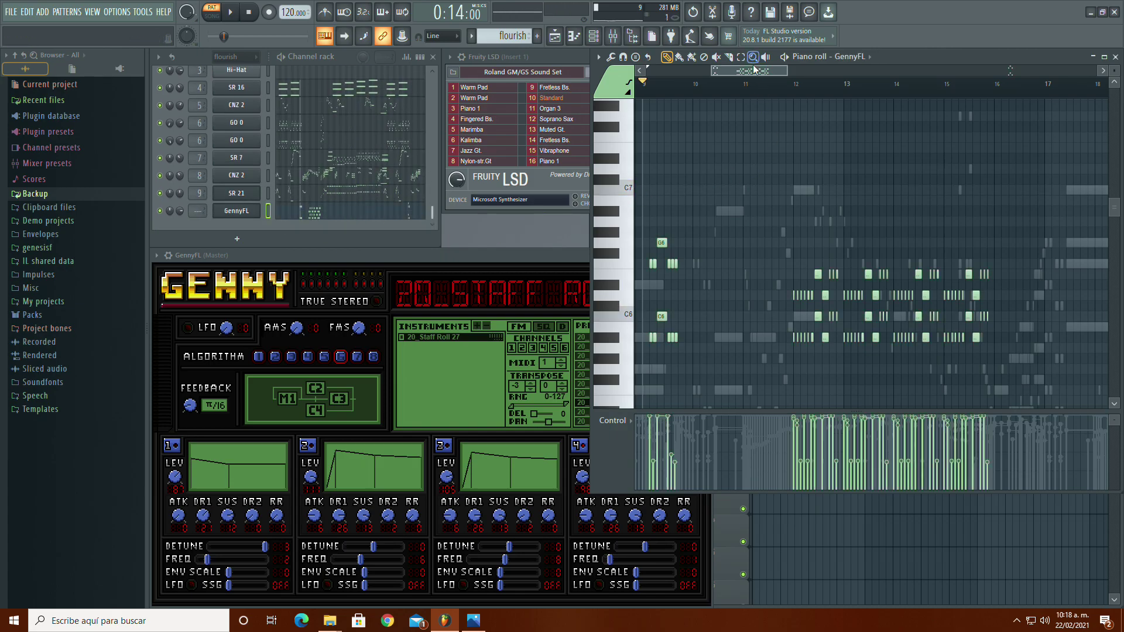
pyautogui.click(526, 382)
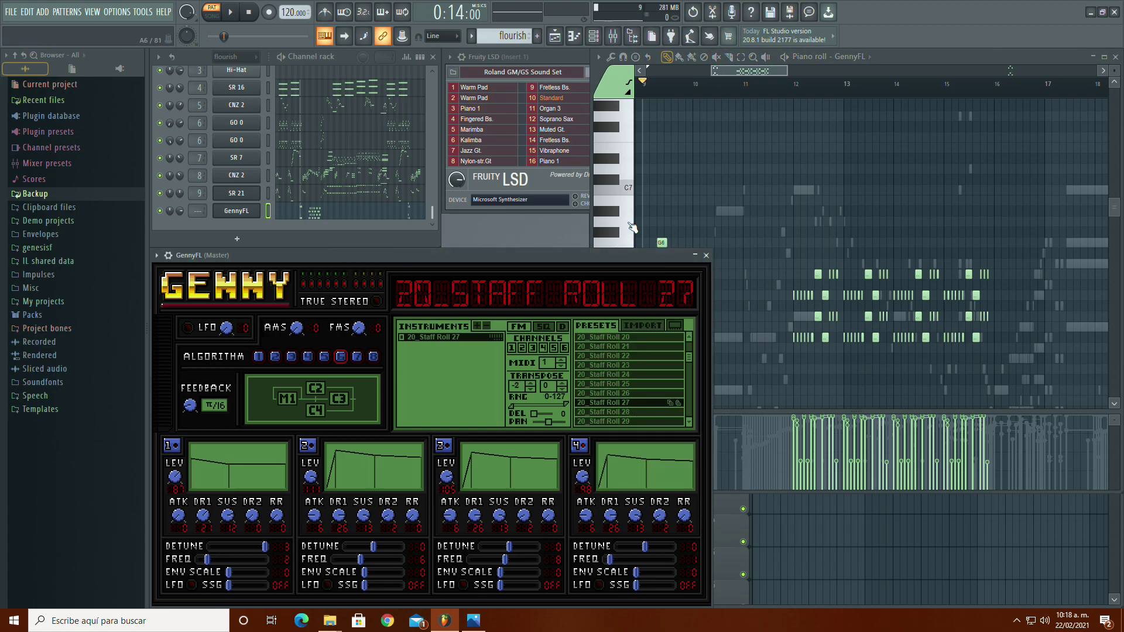
pyautogui.click(633, 200)
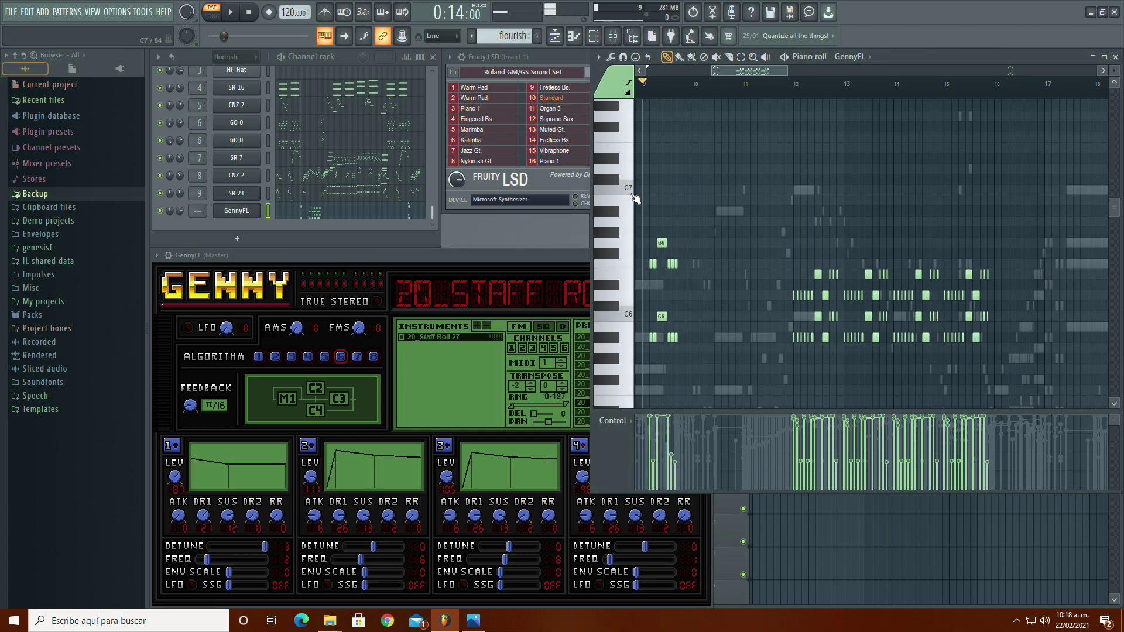
# Step: Return GennyFL's first transpose value to -3 and play the pasted notes from bar 9
pyautogui.click(233, 12)
pyautogui.click(529, 390)
pyautogui.click(665, 88)
pyautogui.click(806, 83)
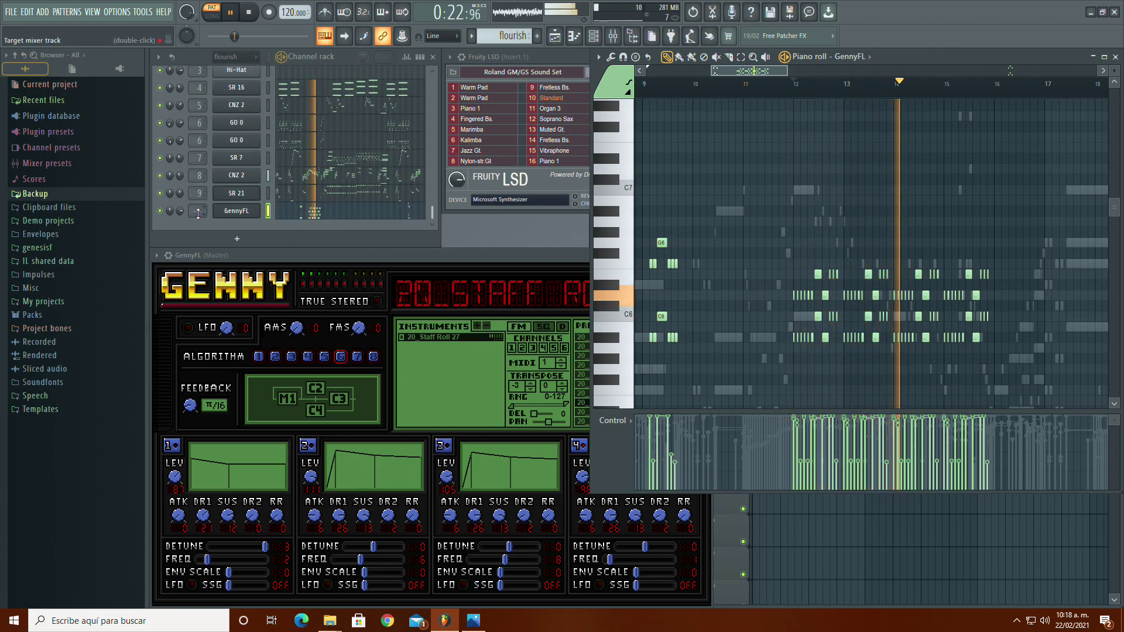
# Step: Route the GennyFL channel to mixer track 10 and keep its first transpose value at -3
pyautogui.moveTo(198, 214); pyautogui.dragTo(197, 191)
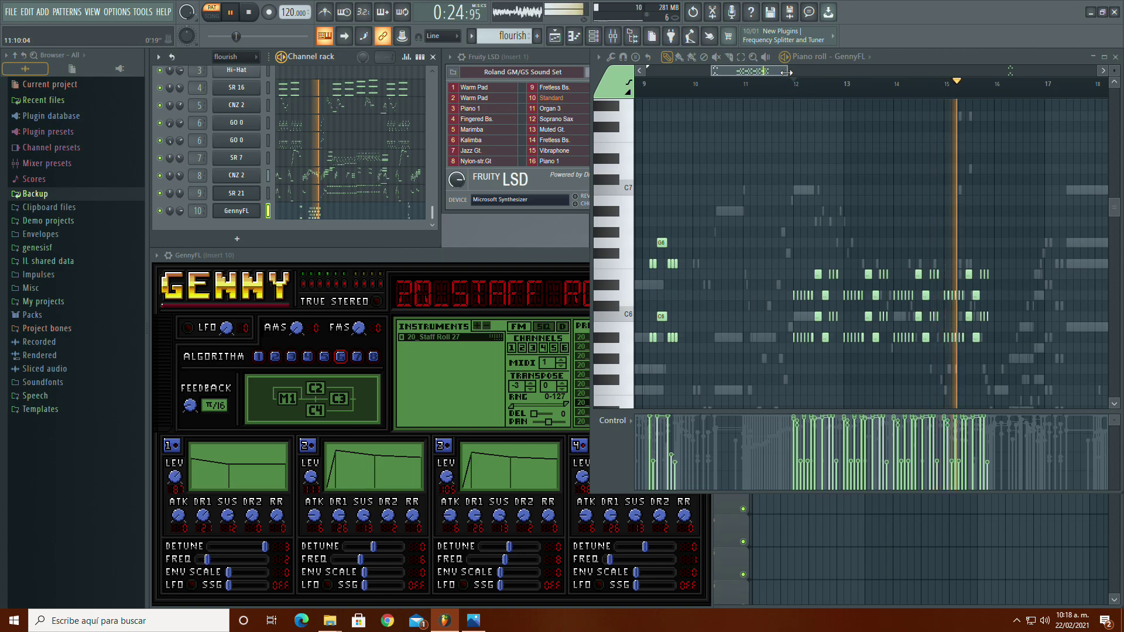
pyautogui.moveTo(786, 72); pyautogui.dragTo(928, 71)
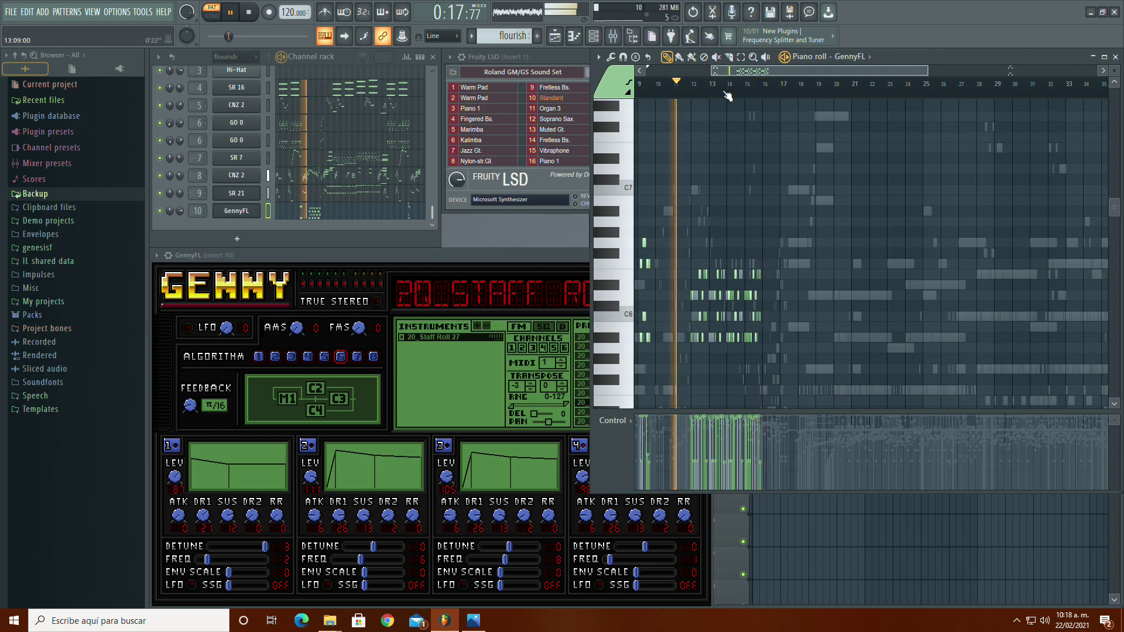
pyautogui.click(531, 383)
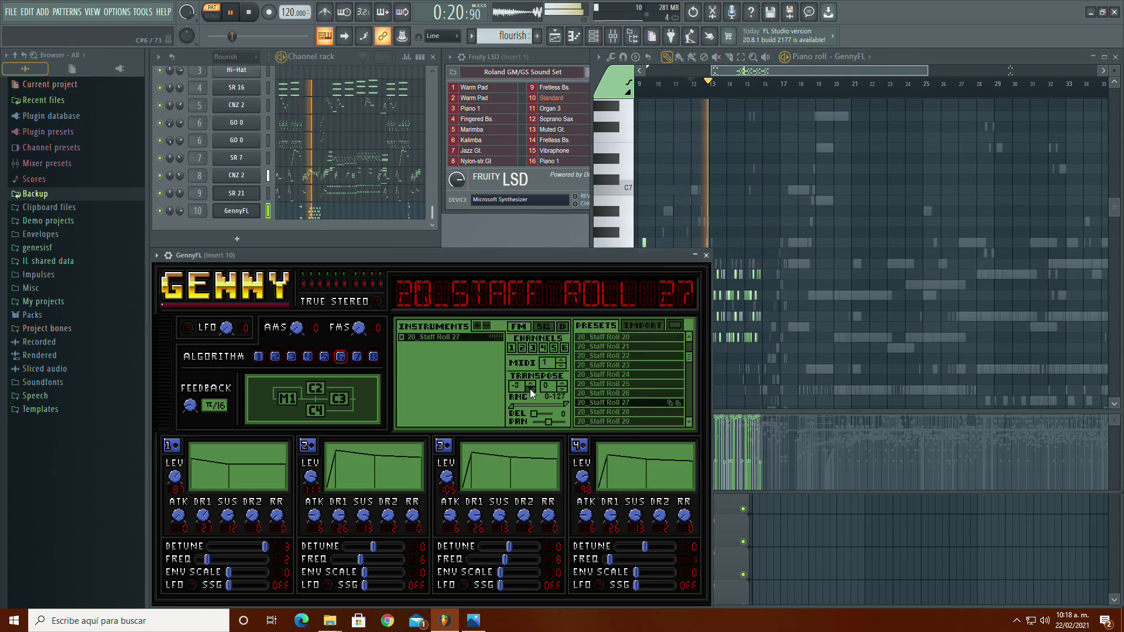
pyautogui.moveTo(755, 71); pyautogui.dragTo(740, 68)
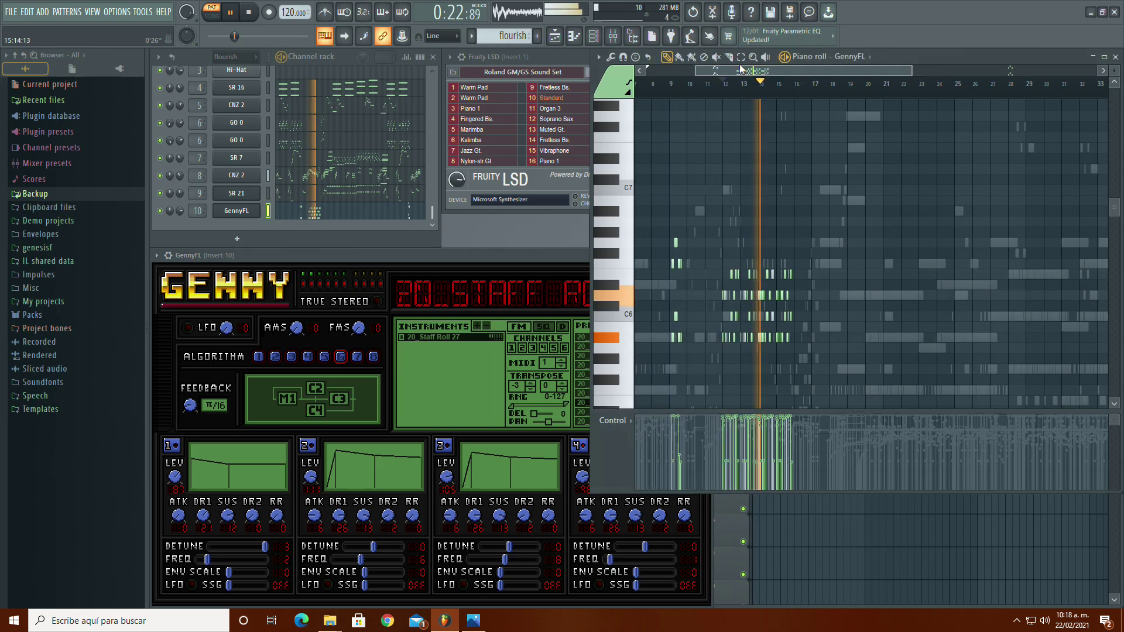
# Step: Select all GennyFL notes in the piano roll and lower their velocity slightly
pyautogui.moveTo(627, 180); pyautogui.dragTo(649, 382)
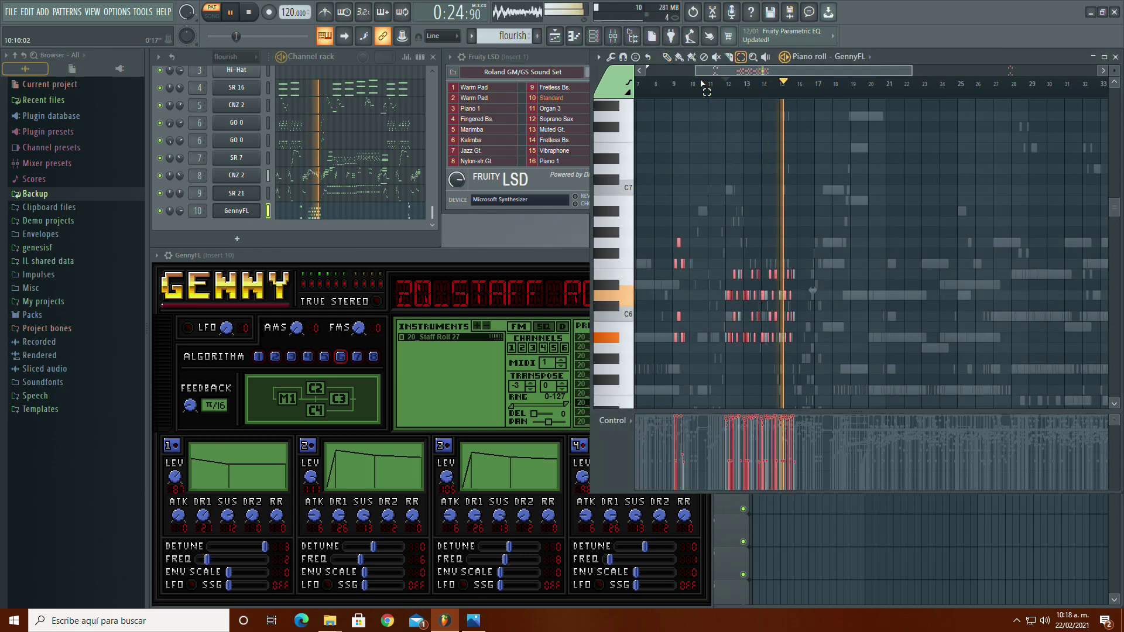
pyautogui.doubleClick(769, 276)
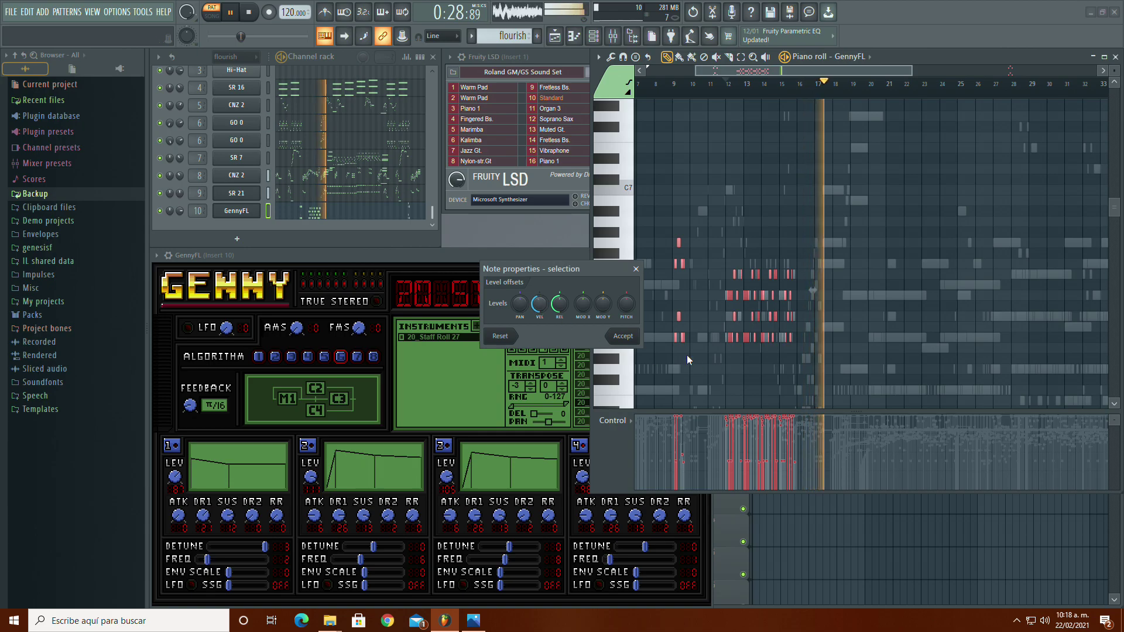
pyautogui.press('Escape')
pyautogui.click(744, 85)
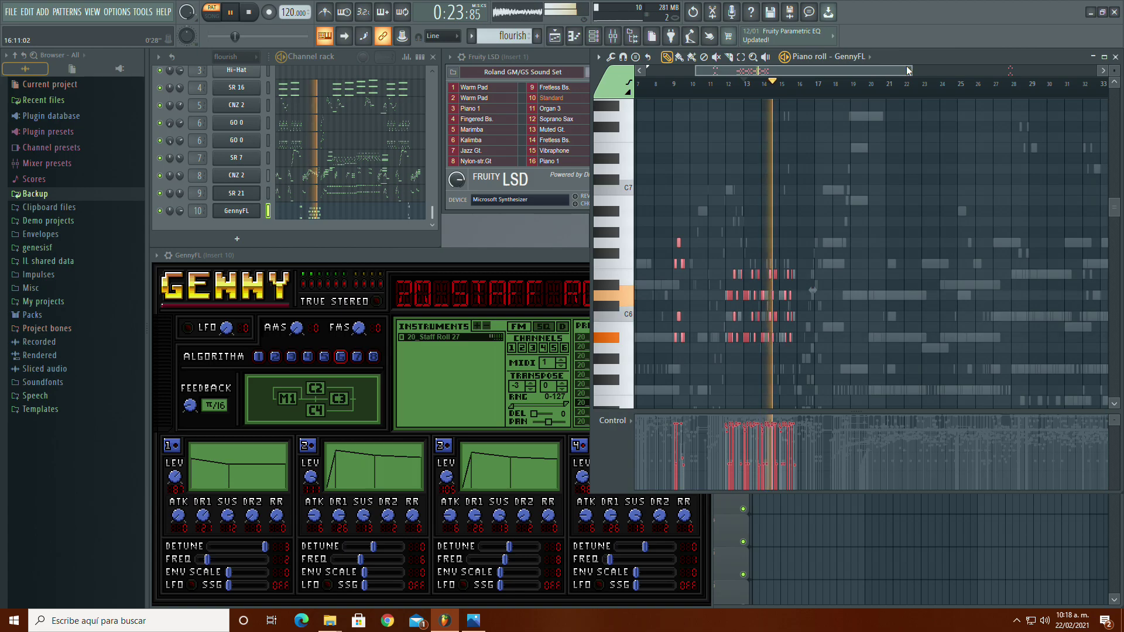
# Step: Replay the GennyFL part from bars 9 and 12 to judge the lowered note velocities
pyautogui.moveTo(910, 70); pyautogui.dragTo(953, 70)
pyautogui.click(673, 85)
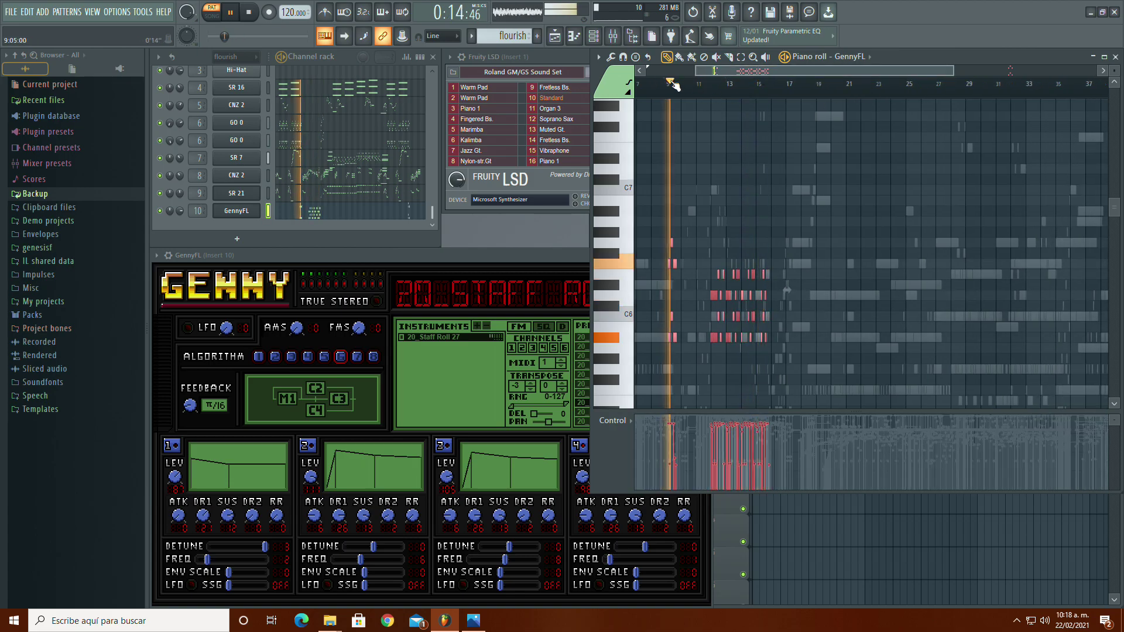
pyautogui.click(713, 85)
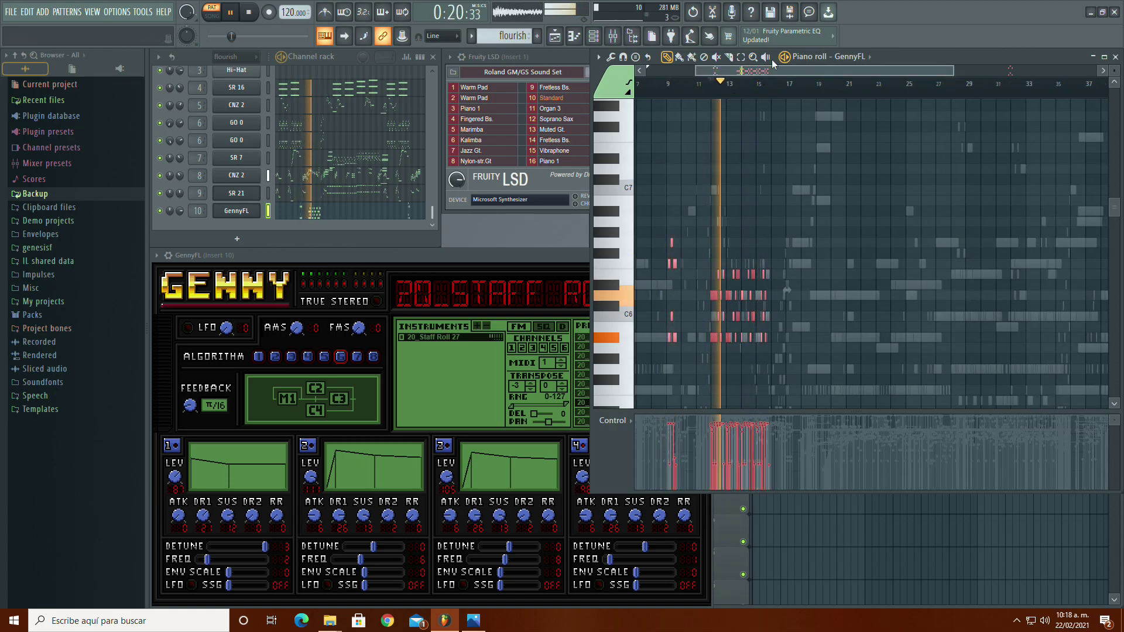
pyautogui.moveTo(749, 71); pyautogui.dragTo(800, 90)
pyautogui.click(772, 89)
pyautogui.click(772, 89)
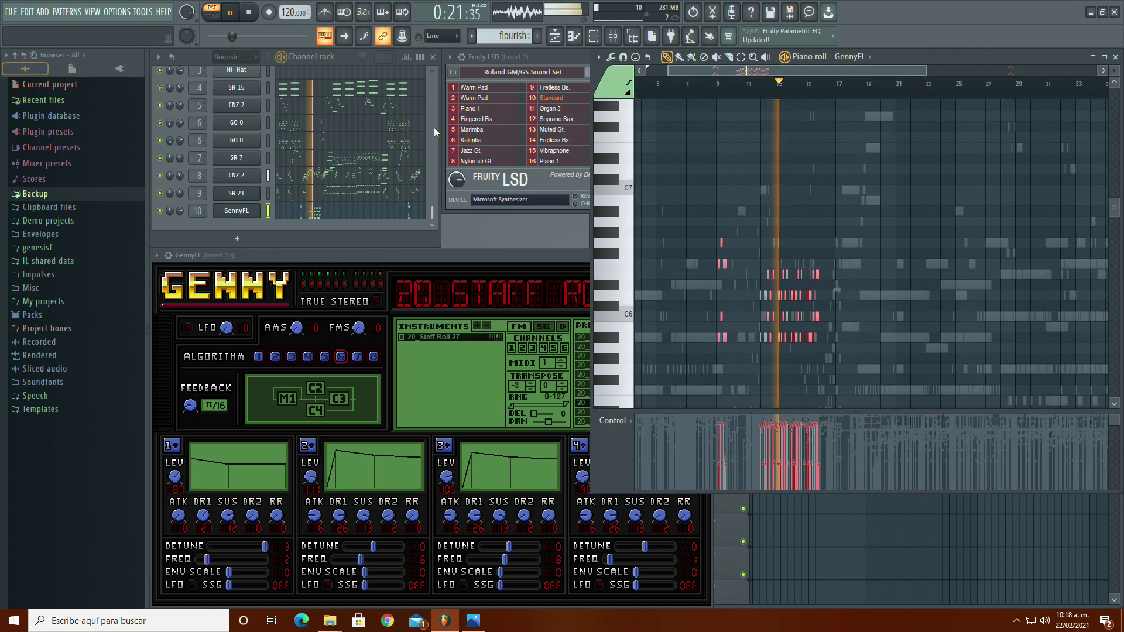
# Step: Review the original channels in the channel rack while playing the arrangement from bar 9
pyautogui.press('KP_Add')
pyautogui.scroll(3, 383, 133)
pyautogui.press('KP_Subtract')
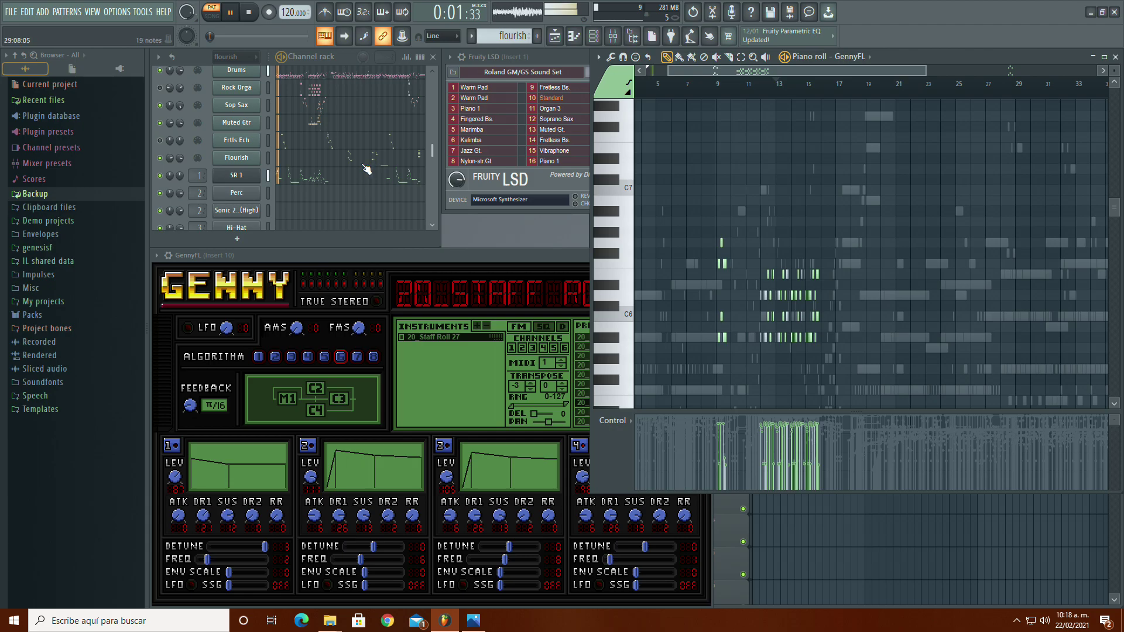
pyautogui.scroll(3, 375, 177)
pyautogui.click(716, 82)
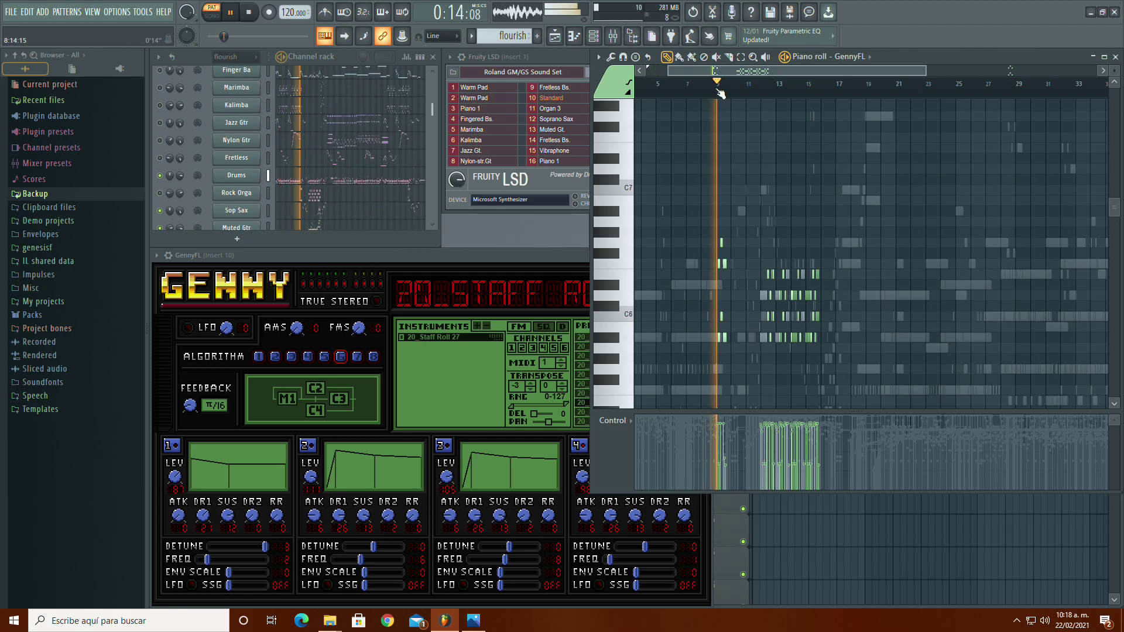
pyautogui.scroll(-3, 319, 187)
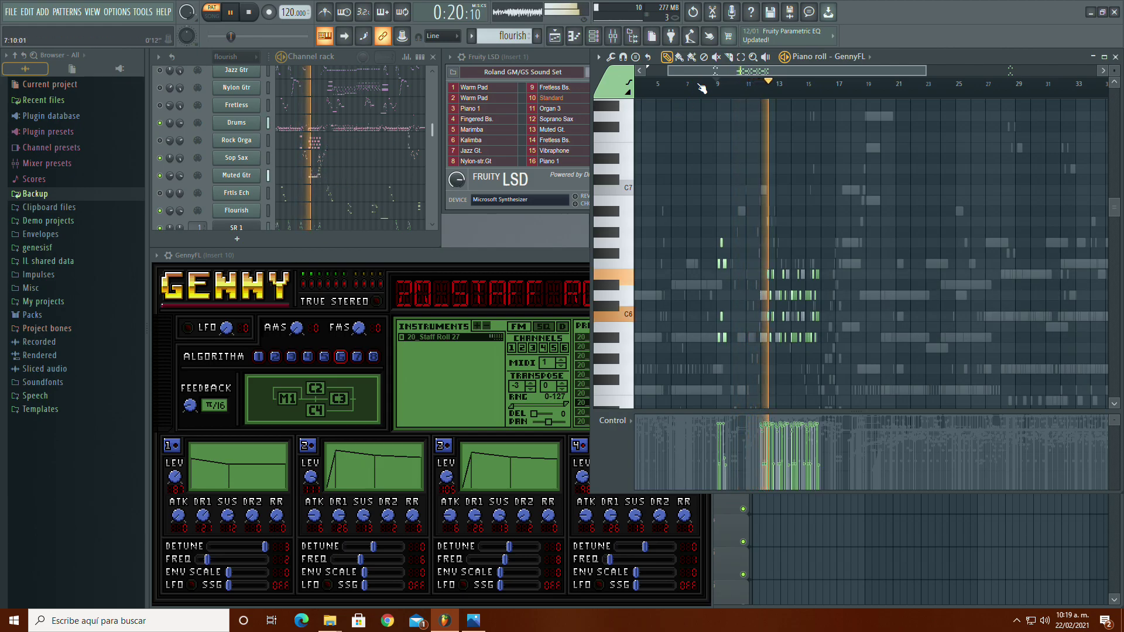
# Step: Compare the Rock Orga channel with GennyFL in playback and set GennyFL's channel volume to 70%
pyautogui.scroll(6, 175, 146)
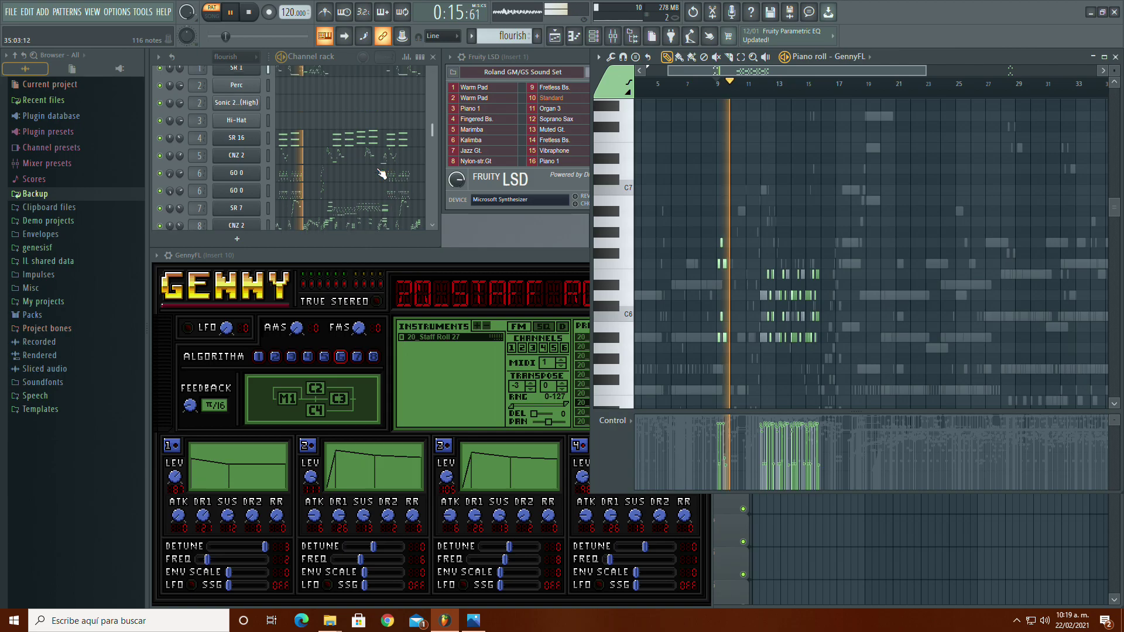
pyautogui.scroll(-10, 168, 177)
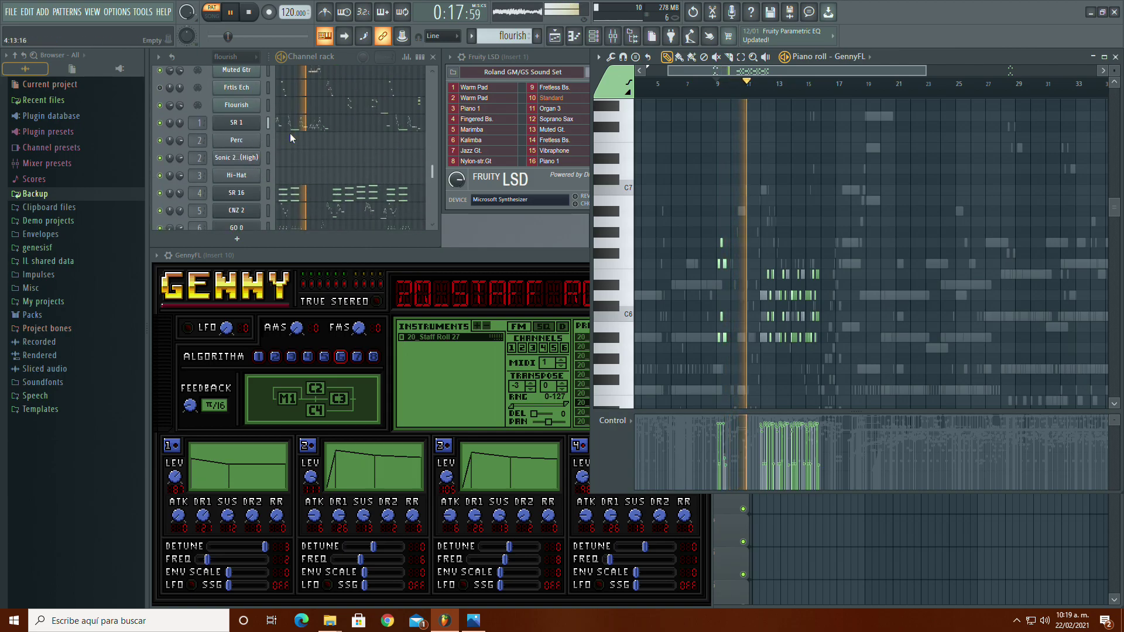
pyautogui.scroll(9, 167, 216)
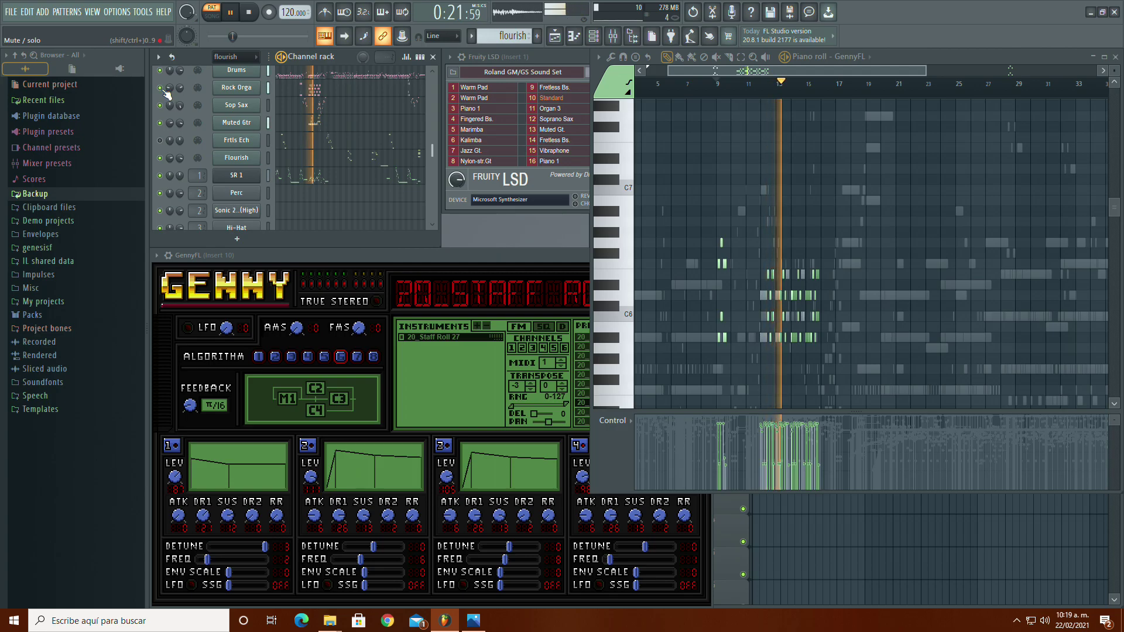
pyautogui.scroll(-9, 170, 152)
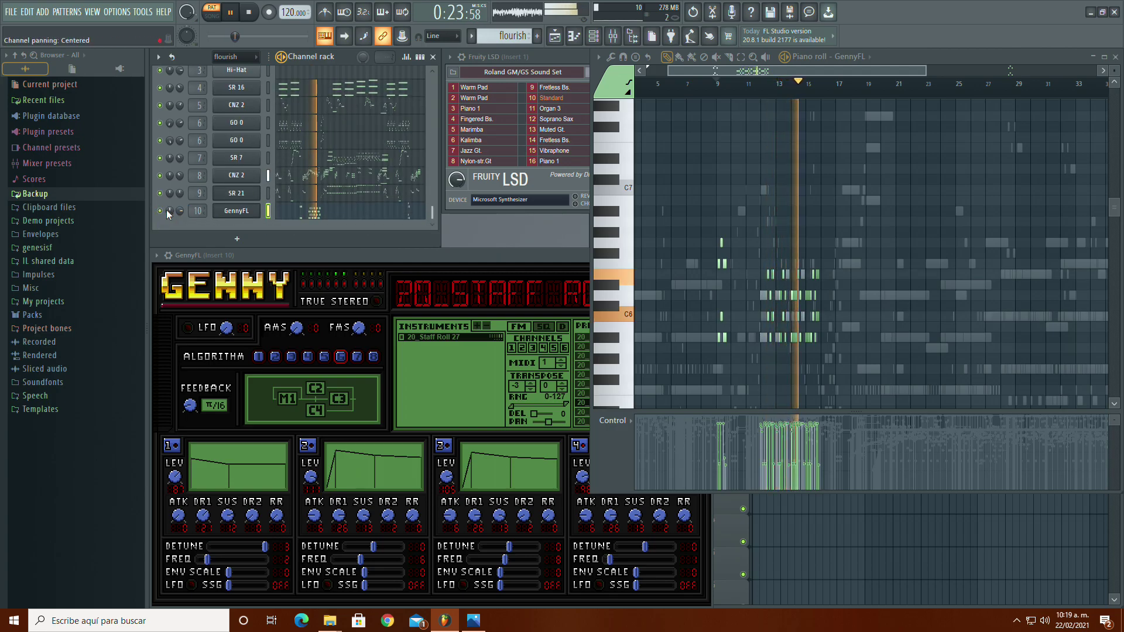
pyautogui.moveTo(179, 211)
pyautogui.mouseDown()
pyautogui.moveTo(179, 225)
pyautogui.moveTo(179, 208)
pyautogui.mouseUp()
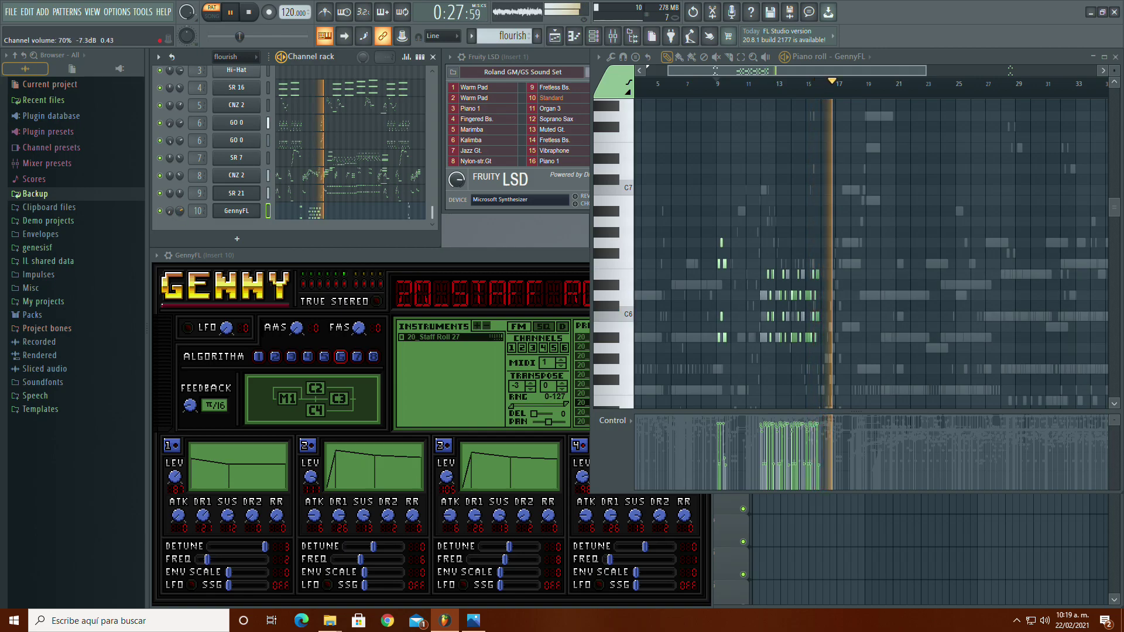
# Step: Compare the panning and loudness of Rock Orga and GennyFL while replaying bars 9 to 15
pyautogui.click(775, 83)
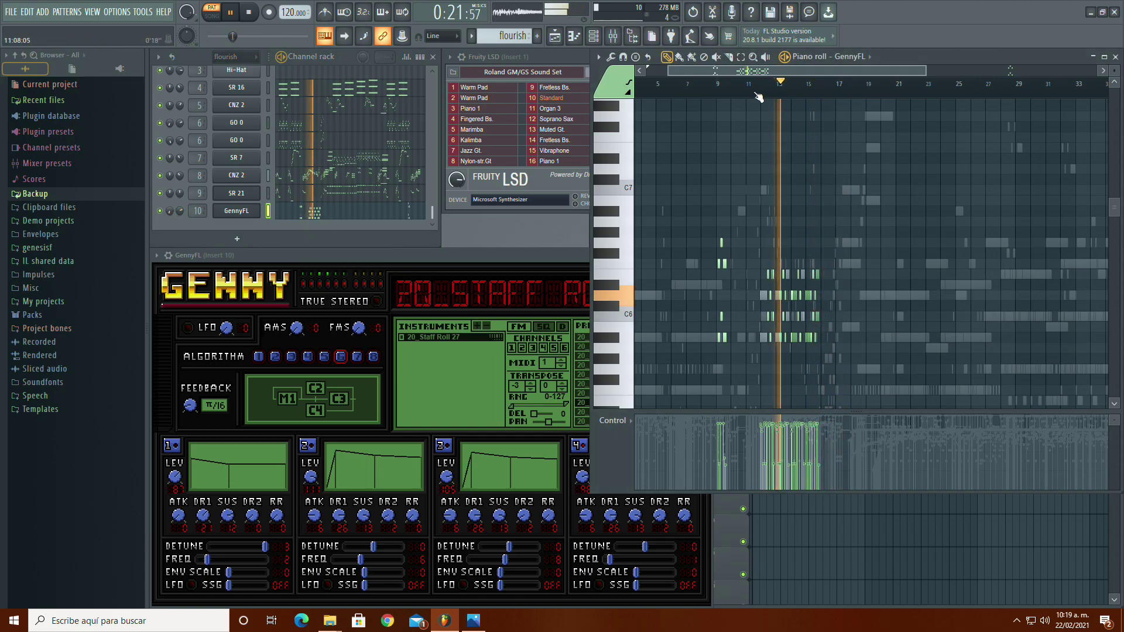
pyautogui.click(711, 83)
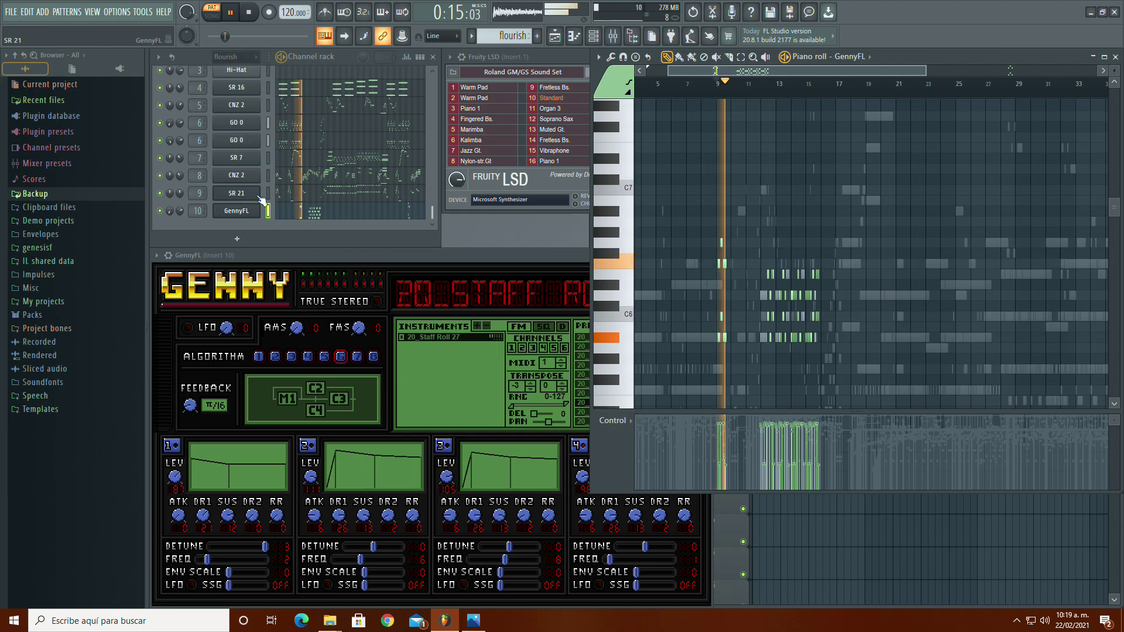
pyautogui.scroll(5, 351, 176)
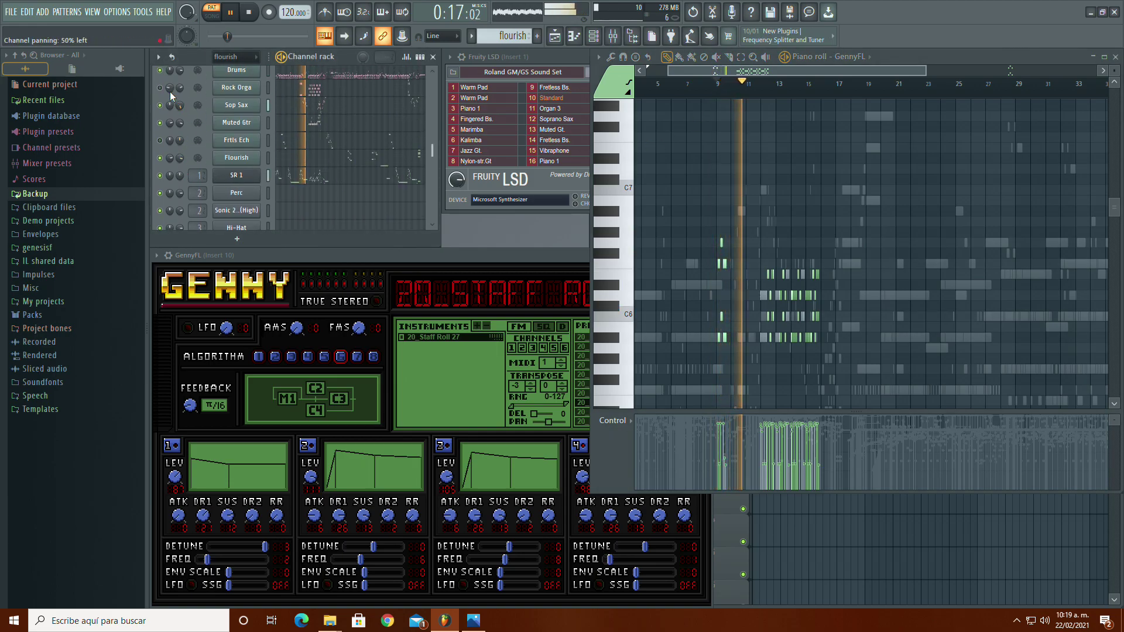
pyautogui.click(712, 85)
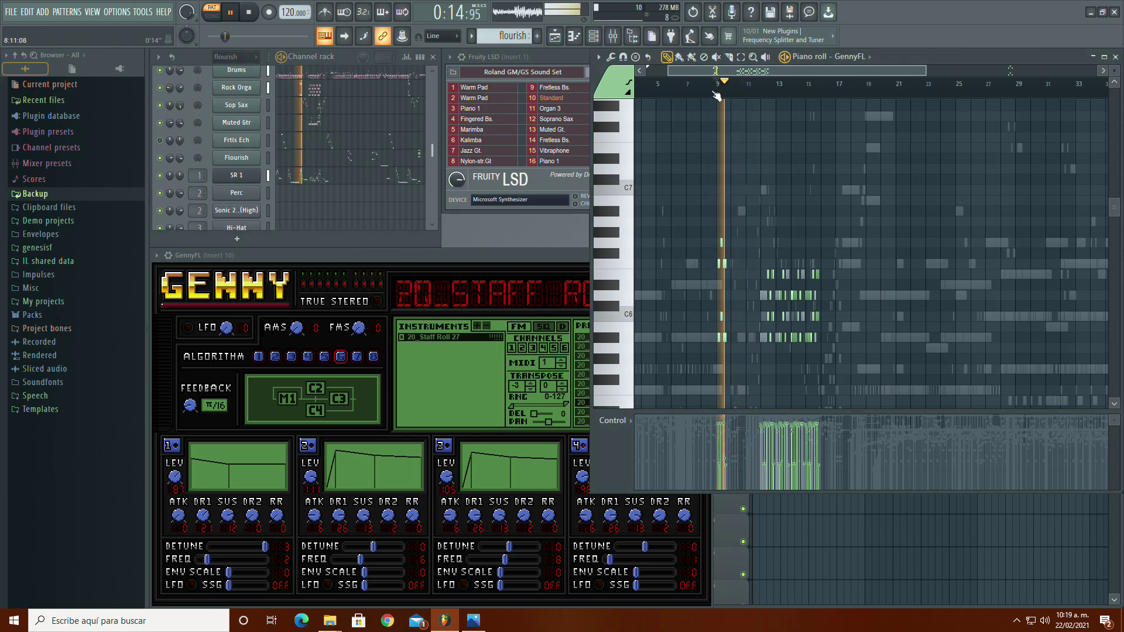
pyautogui.scroll(3, 340, 146)
pyautogui.click(796, 93)
pyautogui.scroll(-3, 322, 175)
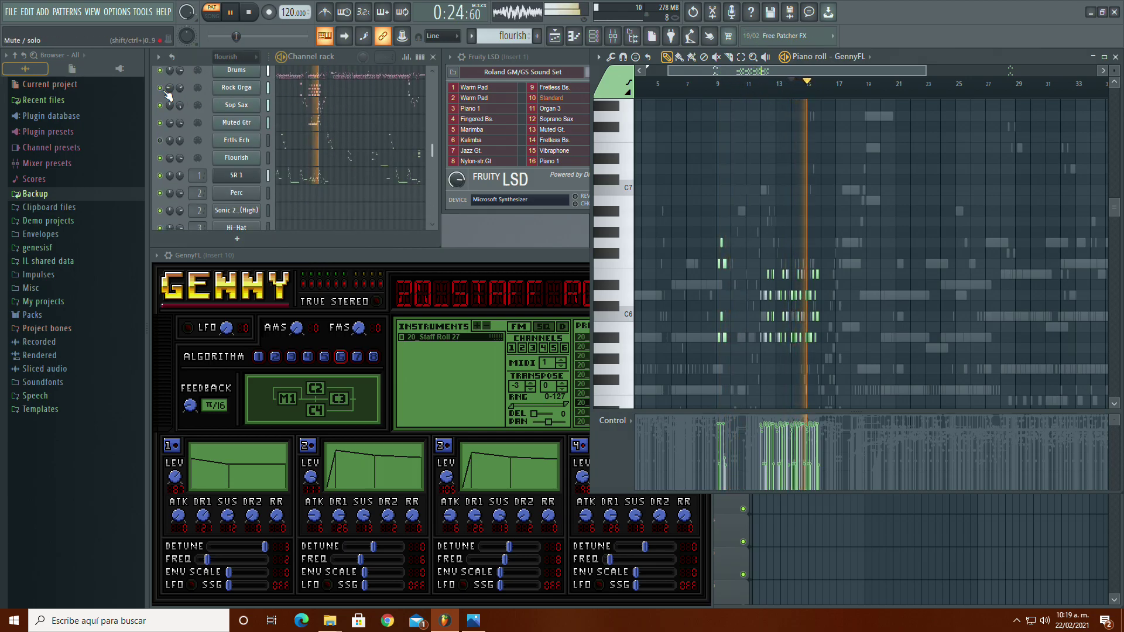
pyautogui.scroll(-3, 168, 94)
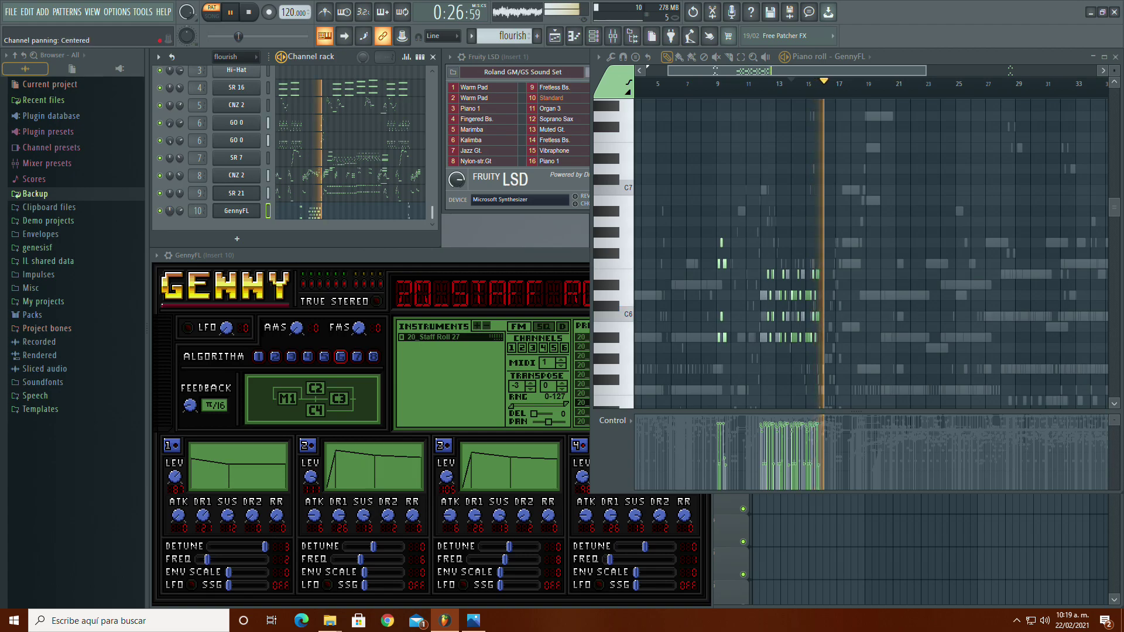
pyautogui.click(772, 83)
pyautogui.click(718, 84)
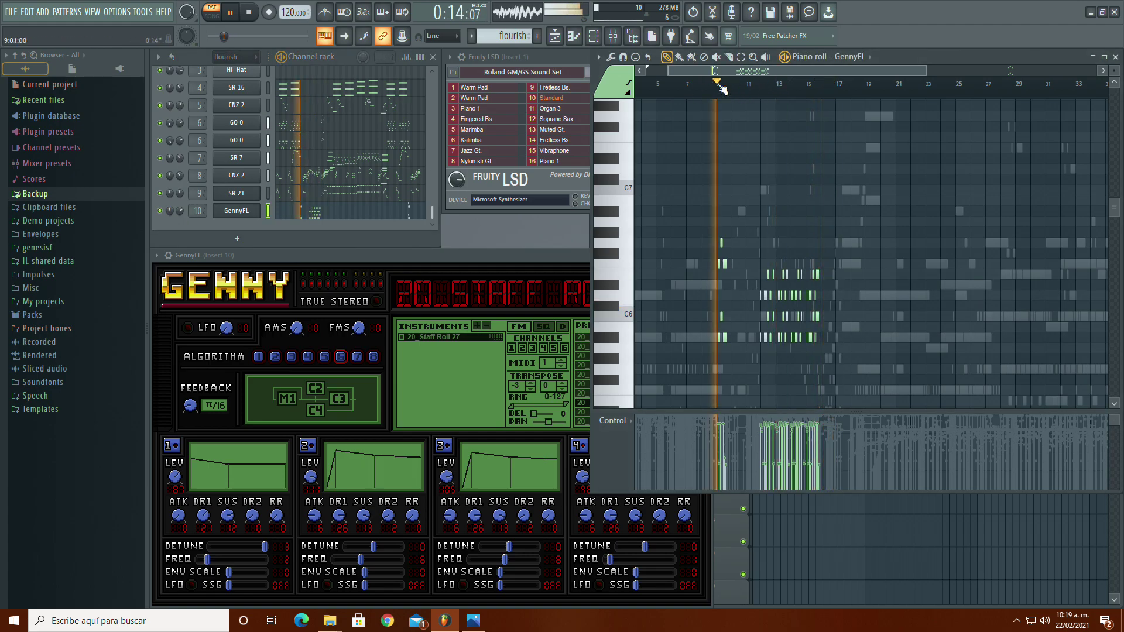
# Step: Rename the GennyFL channel on mixer track 10 as SR 27
pyautogui.rightClick(251, 210)
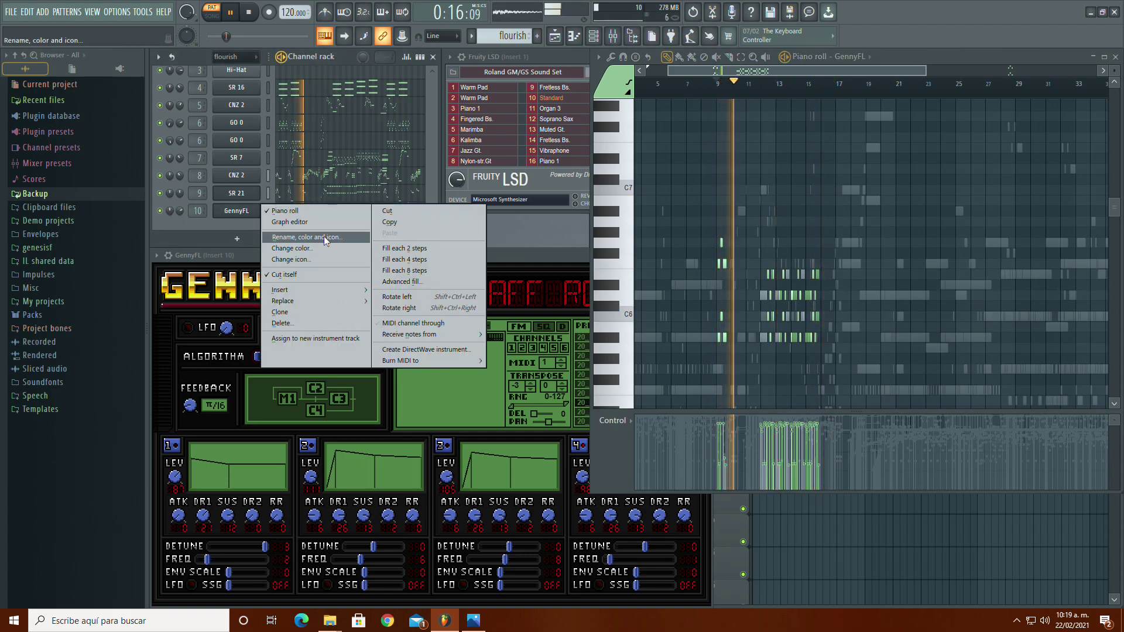
pyautogui.click(329, 238)
pyautogui.write('SR ')
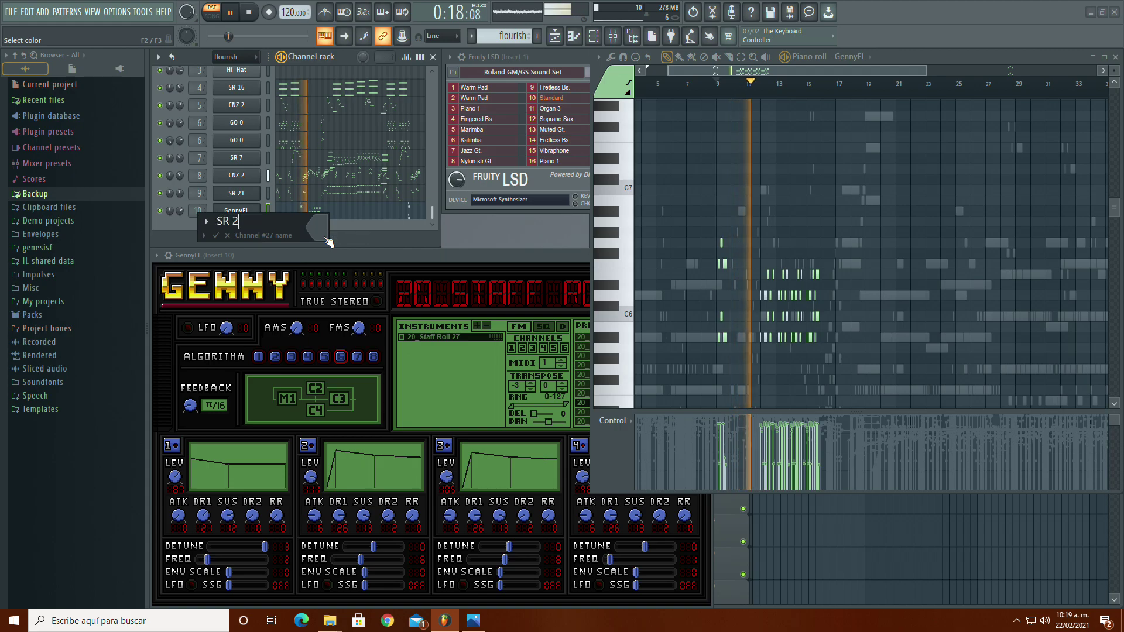
pyautogui.write('27')
pyautogui.press('Return')
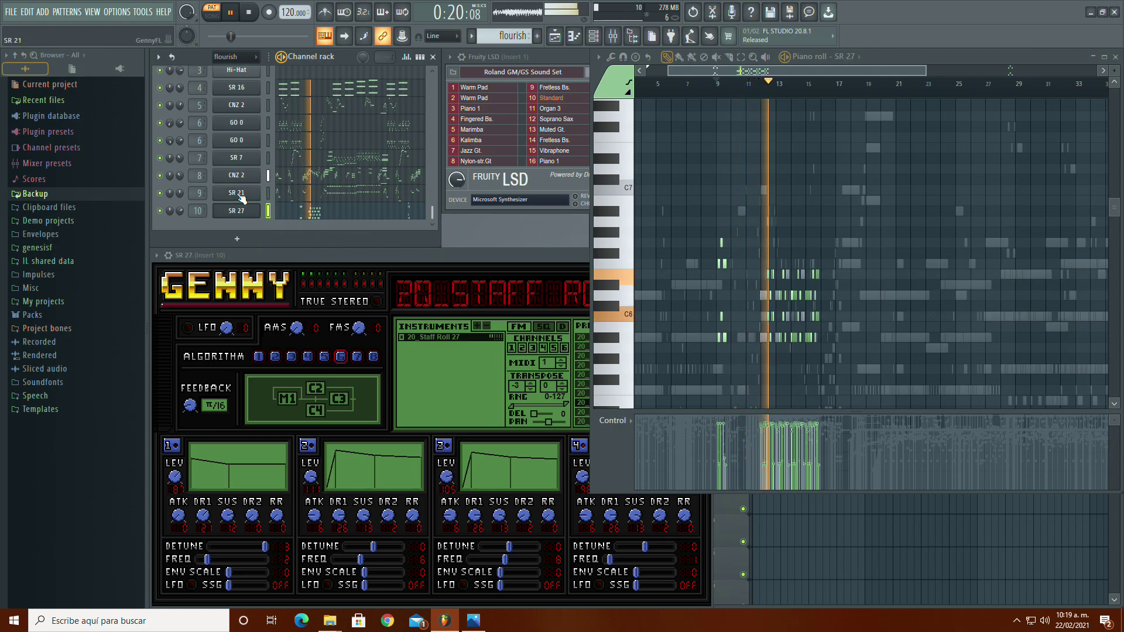
# Step: Examine the SR 27 notes up to about bar 47 in the piano roll during playback
pyautogui.click(890, 57)
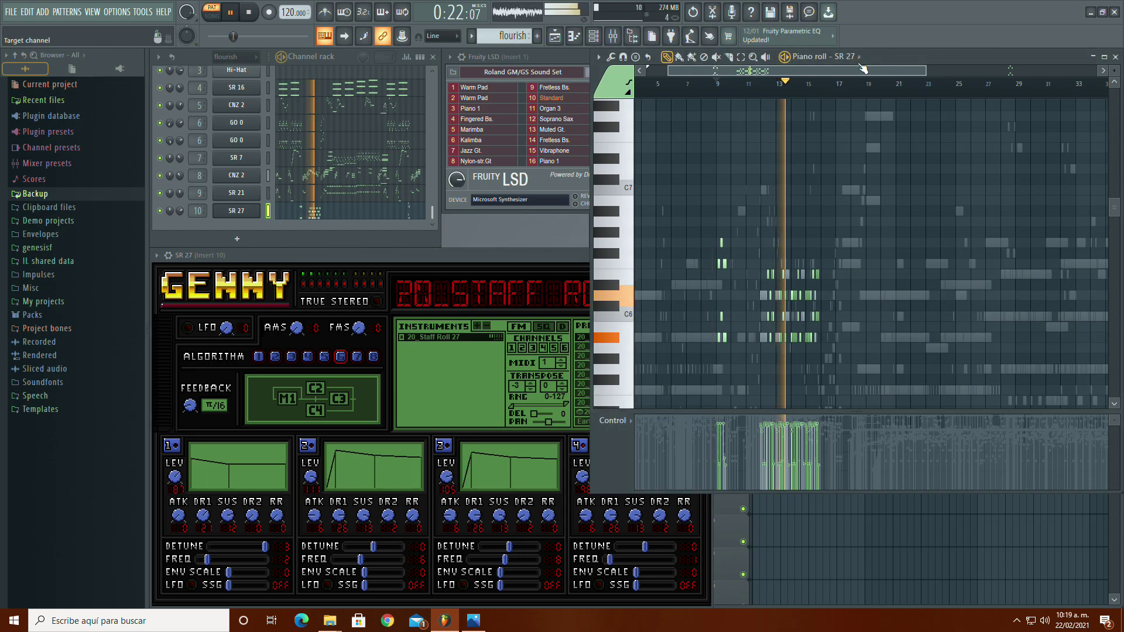
pyautogui.moveTo(926, 70); pyautogui.dragTo(1034, 69)
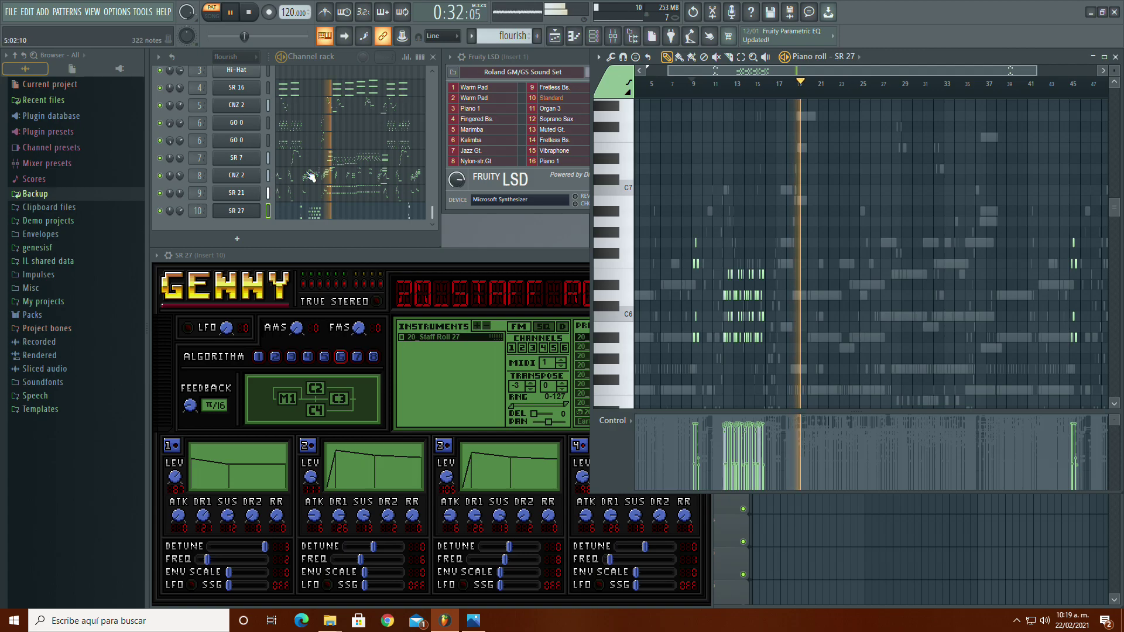
# Step: Examine the Muted Gtr notes around bars 12 to 16 in the piano roll and listen to them from bar 12
pyautogui.scroll(5, 301, 176)
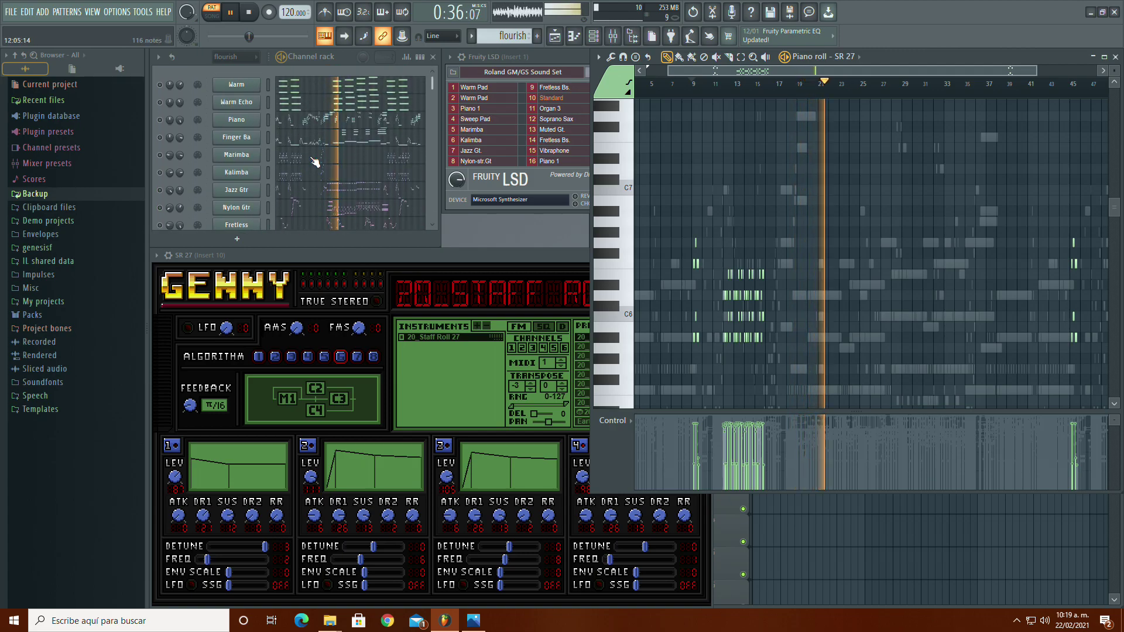
pyautogui.scroll(-5, 309, 162)
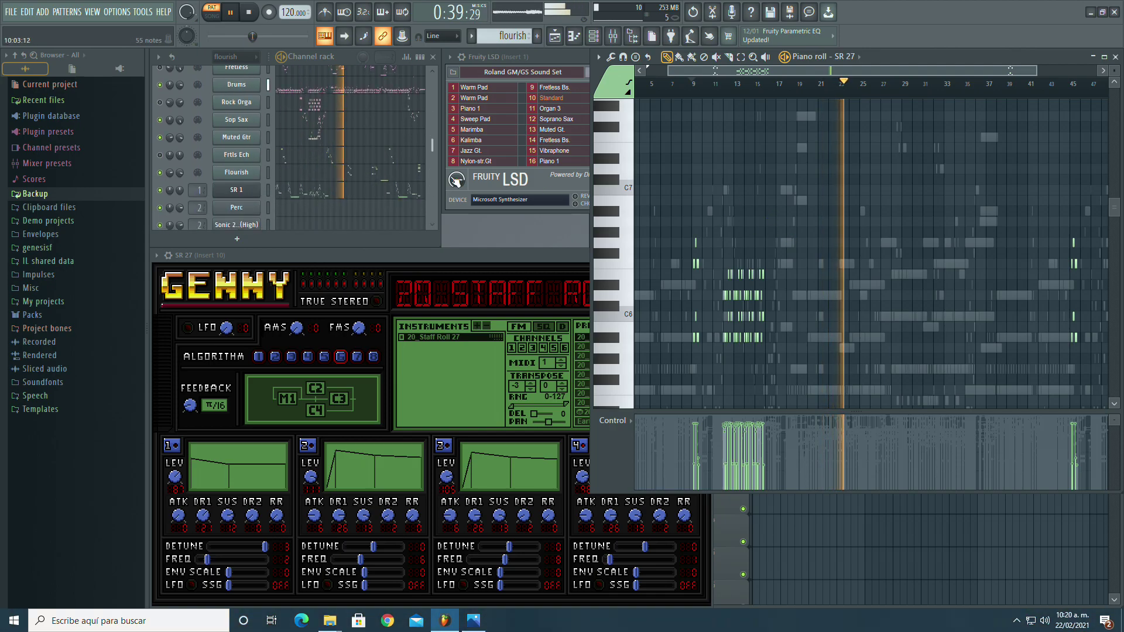
pyautogui.click(321, 138)
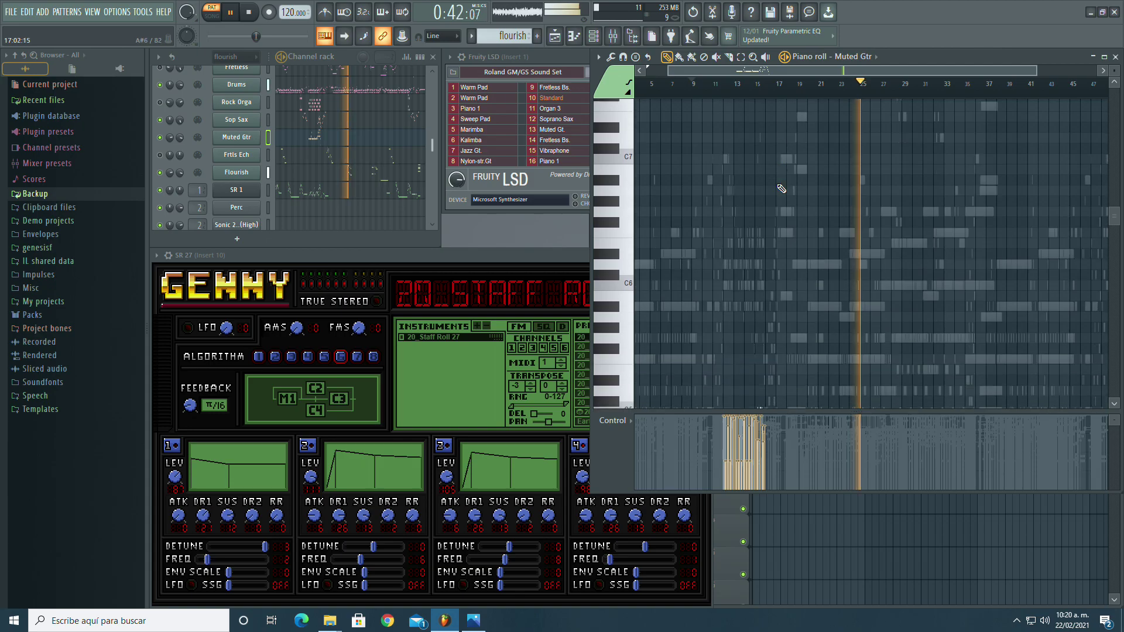
pyautogui.scroll(-5, 781, 188)
pyautogui.click(725, 84)
pyautogui.scroll(2, 755, 175)
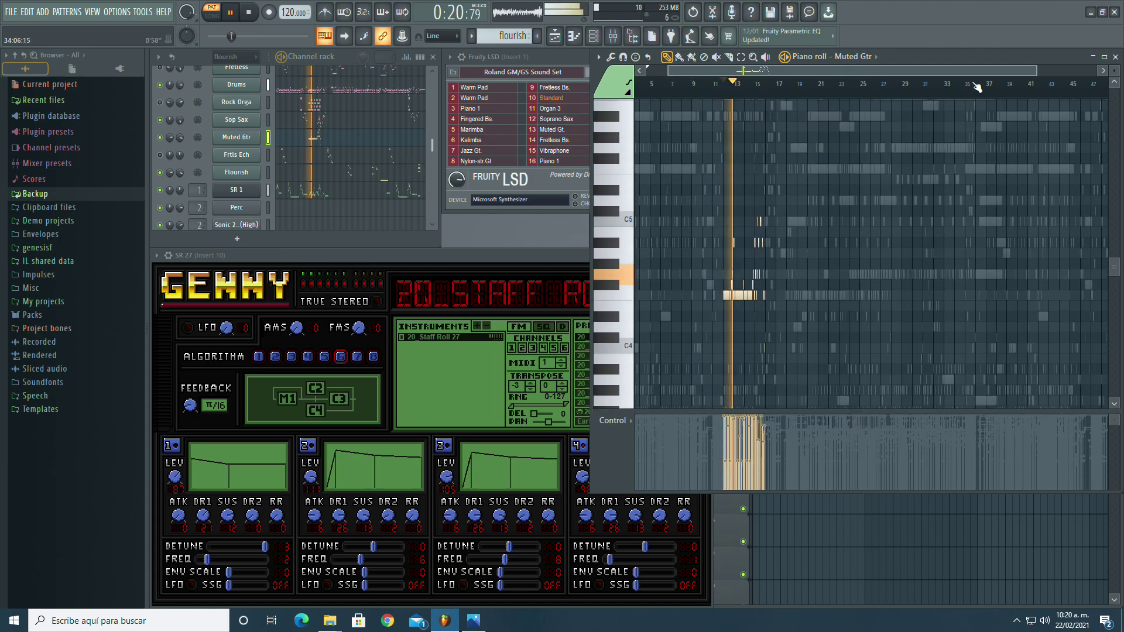
pyautogui.moveTo(1034, 69); pyautogui.dragTo(807, 71)
pyautogui.click(707, 89)
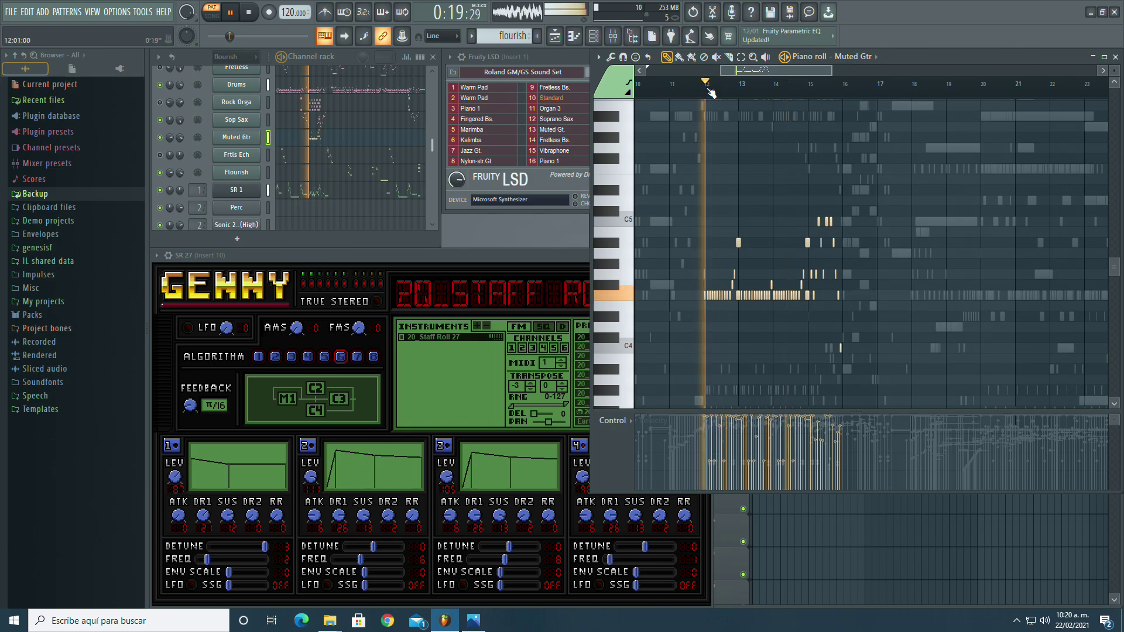
pyautogui.moveTo(768, 71); pyautogui.dragTo(779, 68)
pyautogui.click(250, 16)
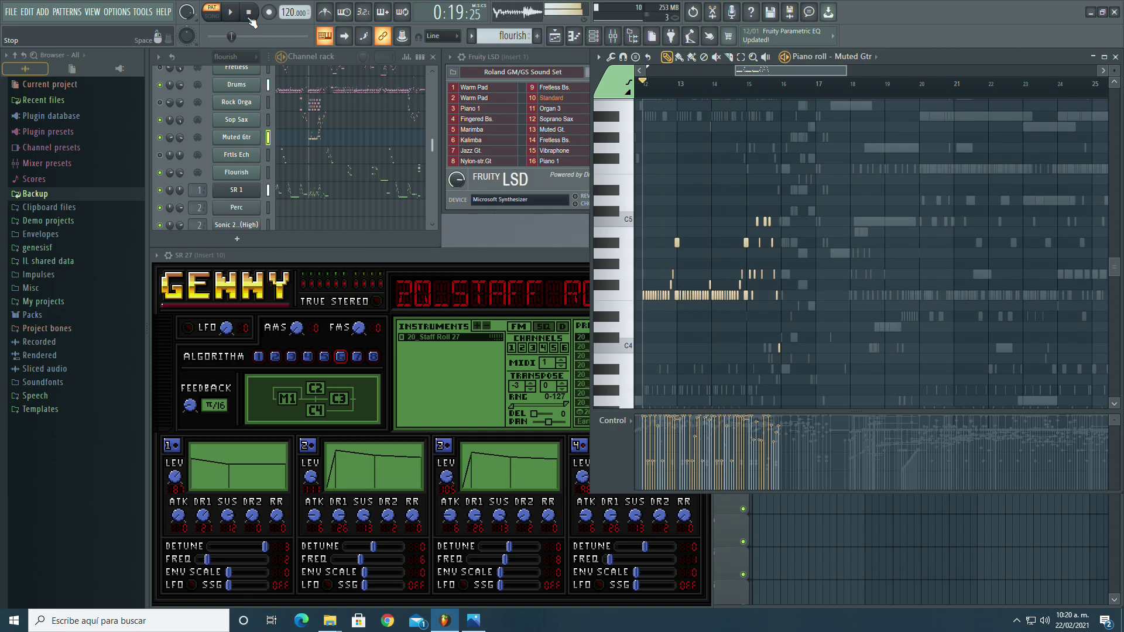
# Step: Add another GennyFL channel after SR 27 in the channel rack
pyautogui.scroll(-10, 349, 160)
pyautogui.click(236, 239)
pyautogui.click(257, 461)
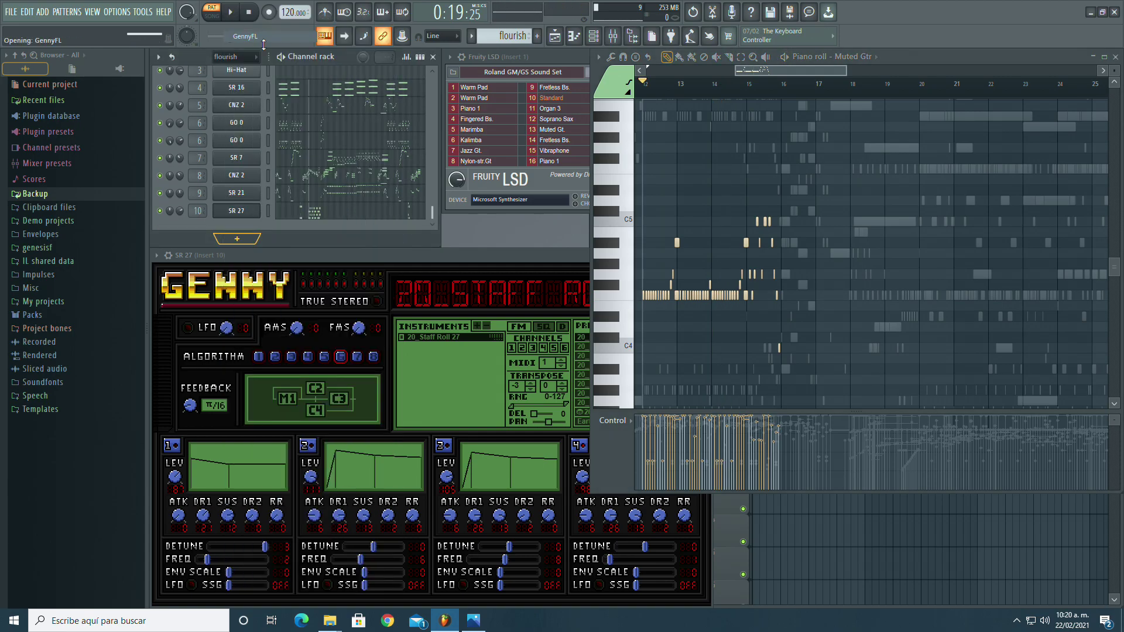
pyautogui.moveTo(355, 128); pyautogui.dragTo(338, 254)
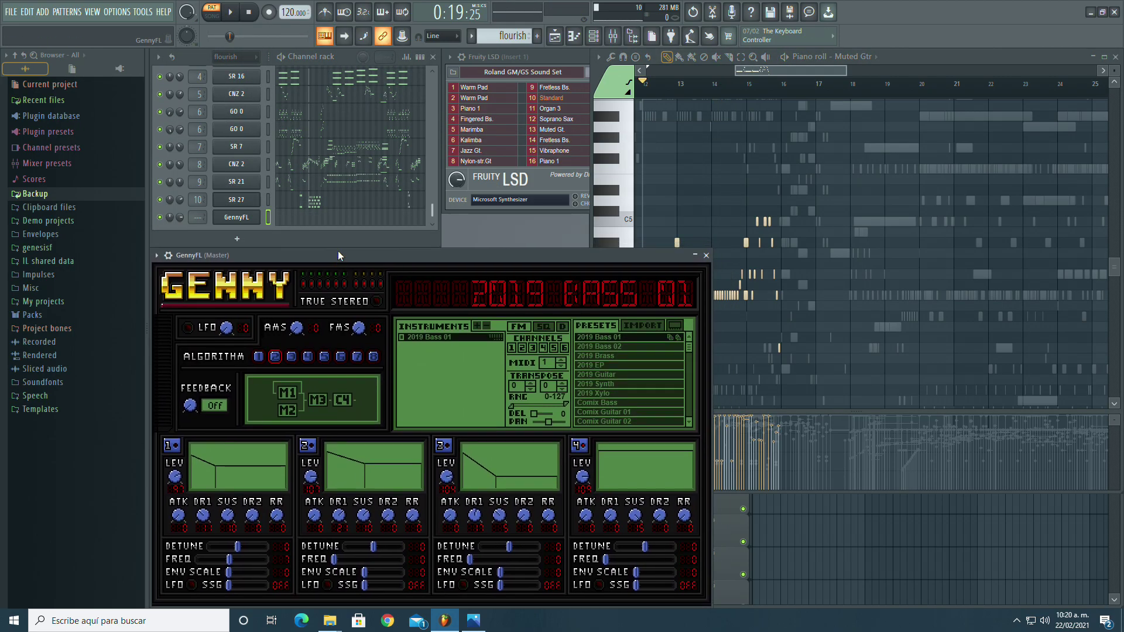
pyautogui.click(650, 325)
pyautogui.click(592, 349)
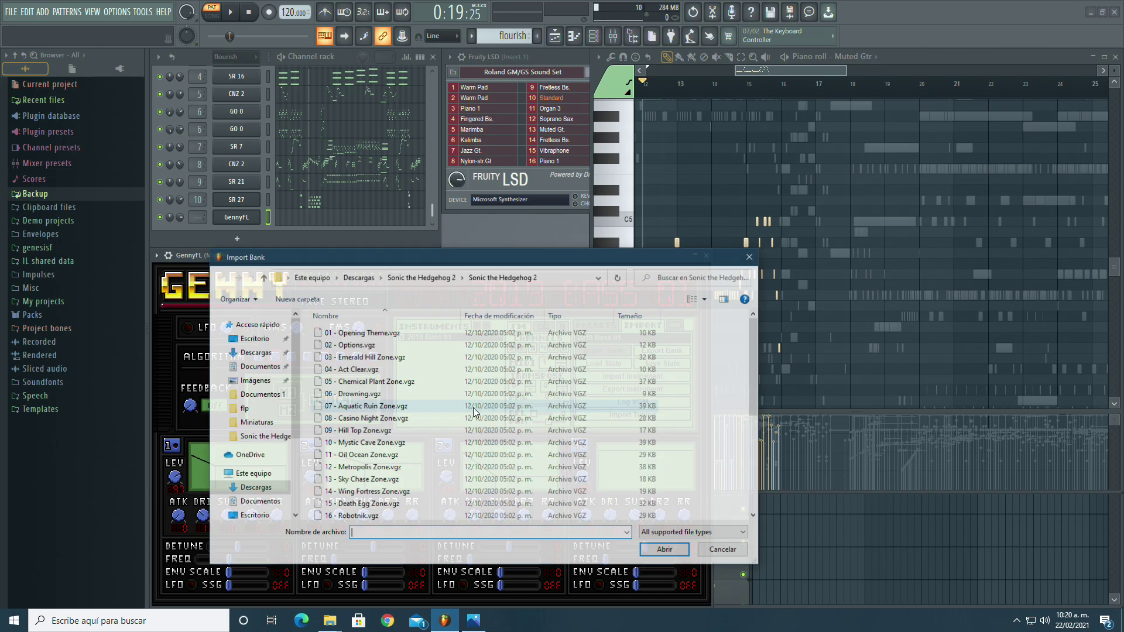
pyautogui.click(751, 256)
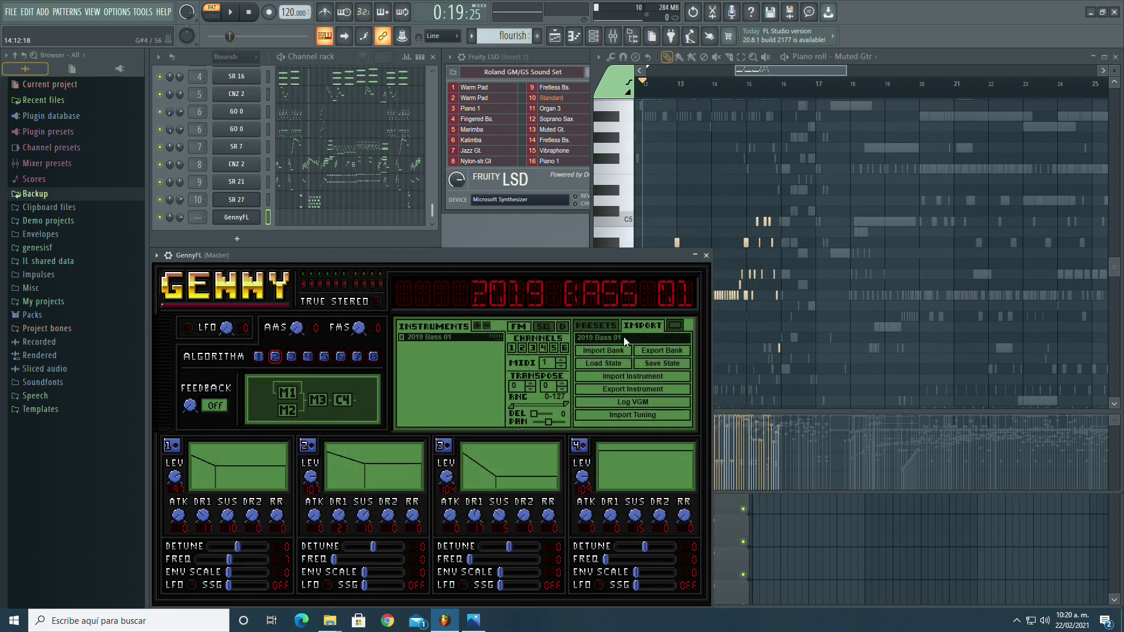
# Step: Load the Hard Square preset in the new GennyFL channel
pyautogui.moveTo(690, 363); pyautogui.dragTo(686, 404)
pyautogui.click(603, 402)
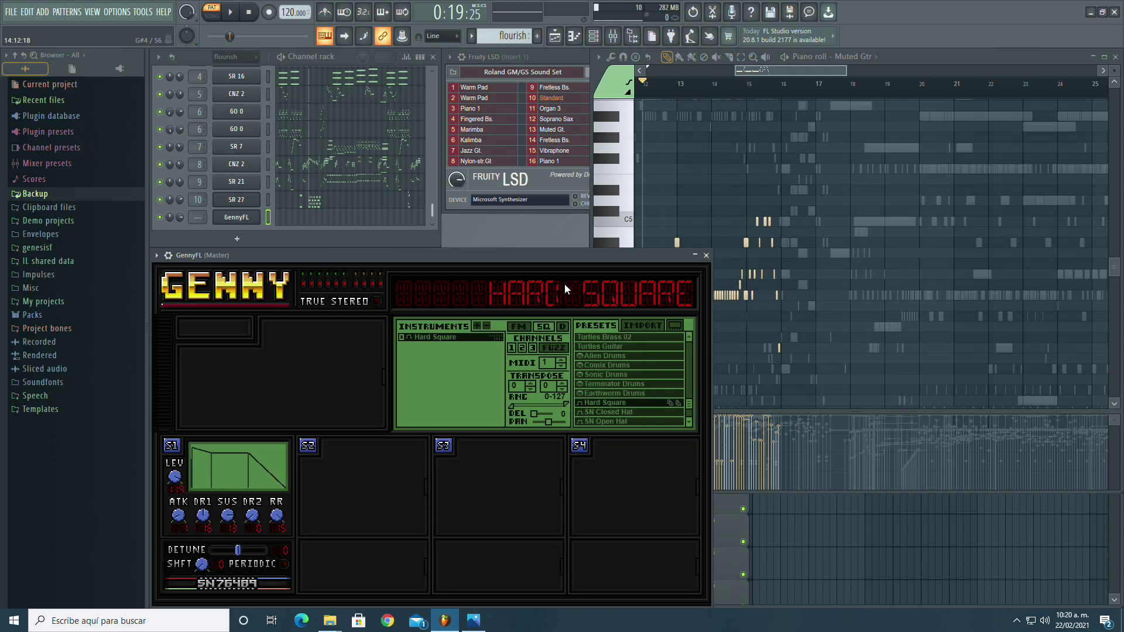
pyautogui.click(631, 222)
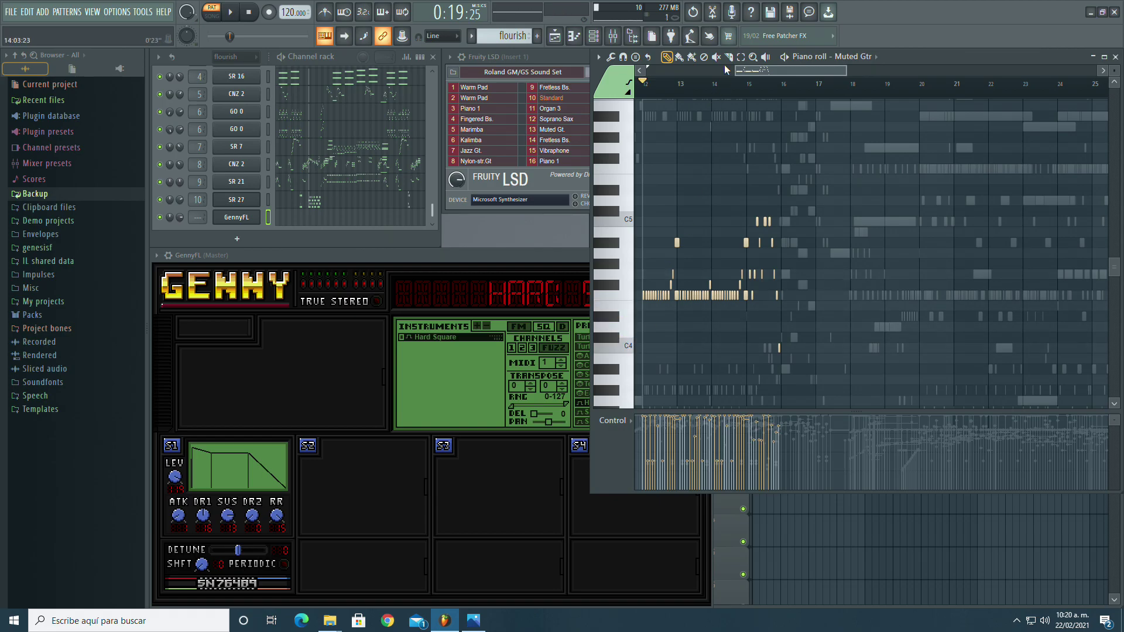
# Step: Copy the channel pitch events of Muted Gtr from the start up to about bar 49
pyautogui.scroll(5, 256, 203)
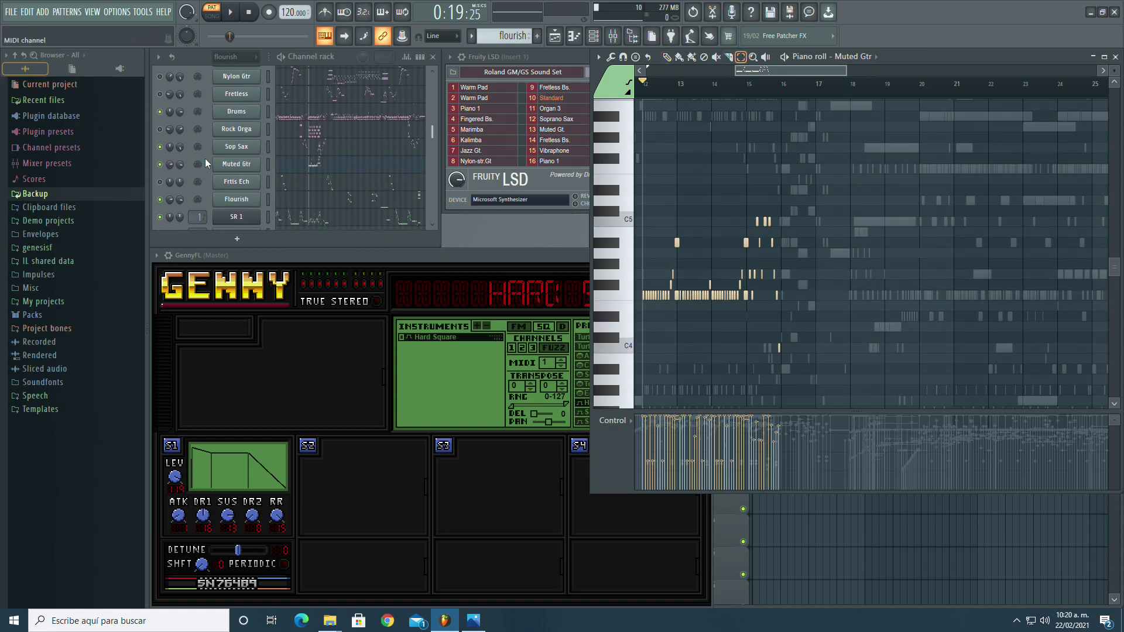
pyautogui.click(228, 166)
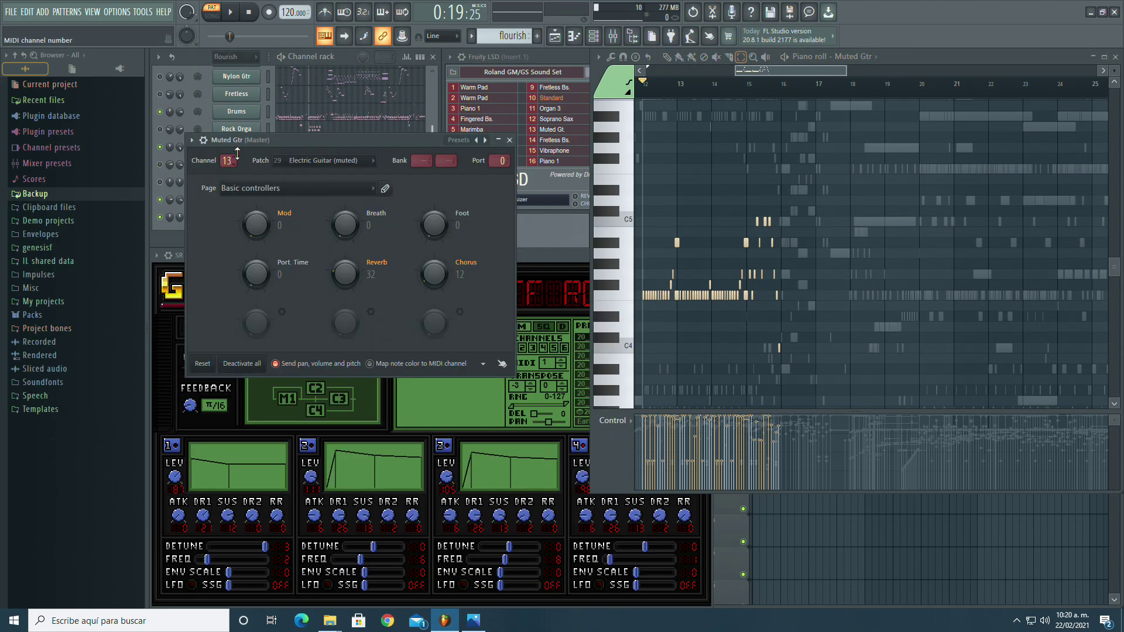
pyautogui.rightClick(449, 160)
pyautogui.click(480, 181)
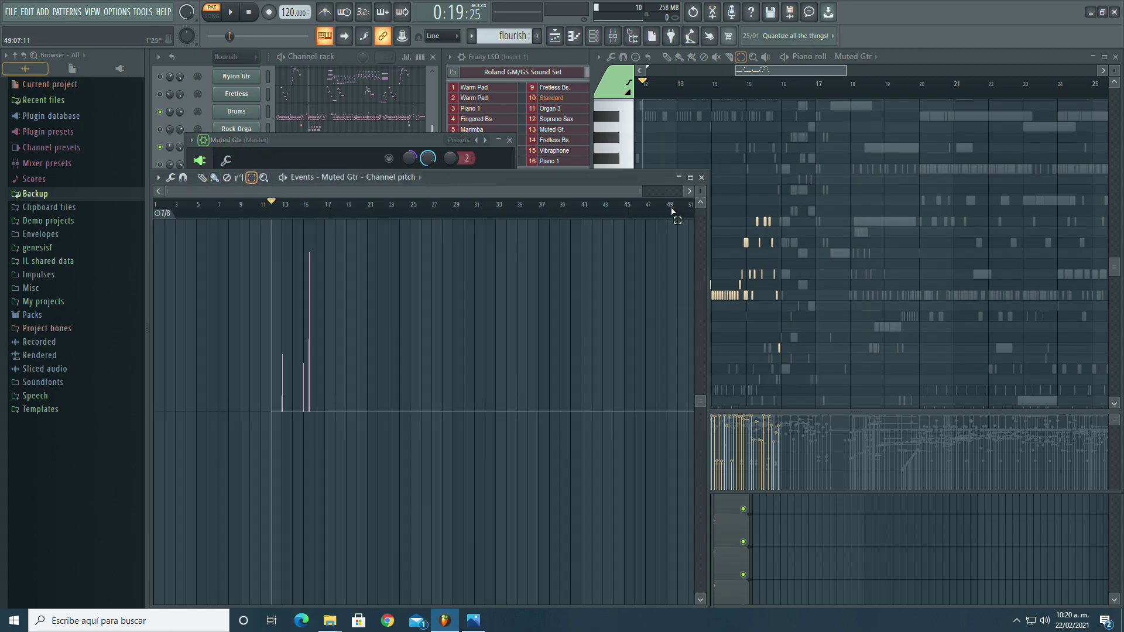
pyautogui.moveTo(669, 211); pyautogui.dragTo(2, 262)
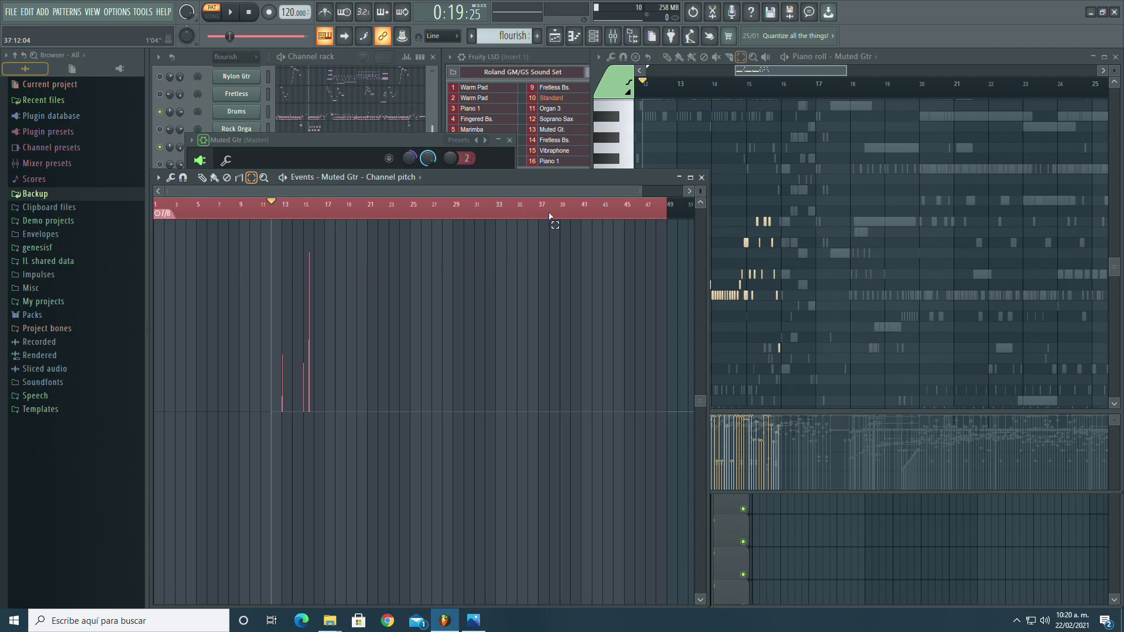
pyautogui.click(703, 178)
pyautogui.click(206, 142)
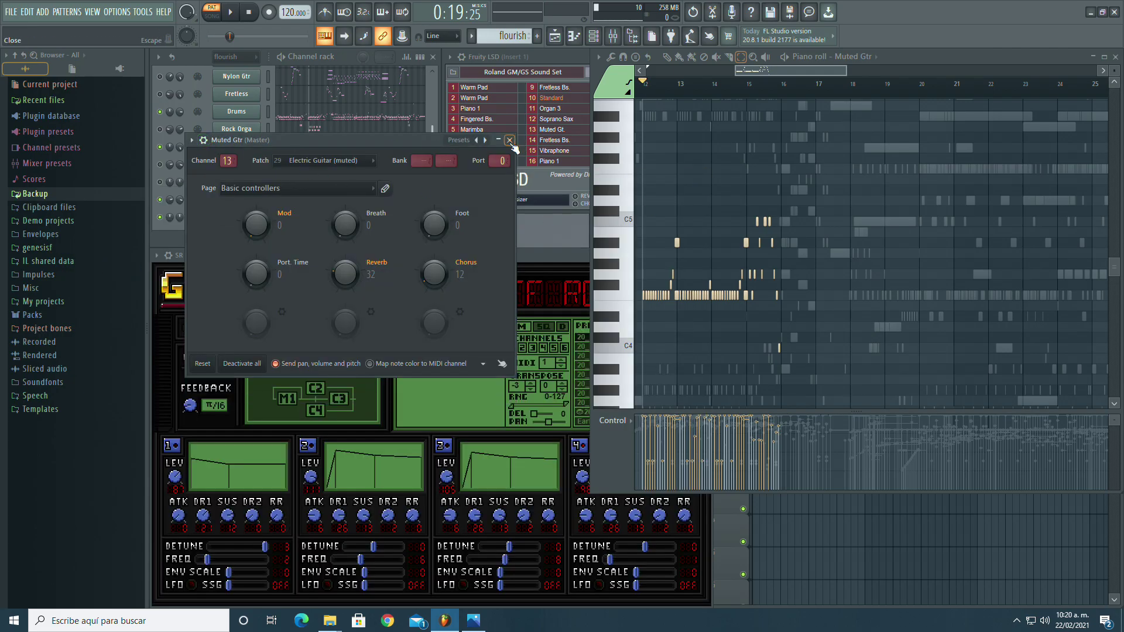
pyautogui.click(510, 141)
# Step: Paste the copied pitch events into the new GennyFL channel's channel pitch events
pyautogui.scroll(-5, 273, 175)
pyautogui.click(237, 214)
pyautogui.click(158, 256)
pyautogui.click(164, 256)
pyautogui.click(169, 256)
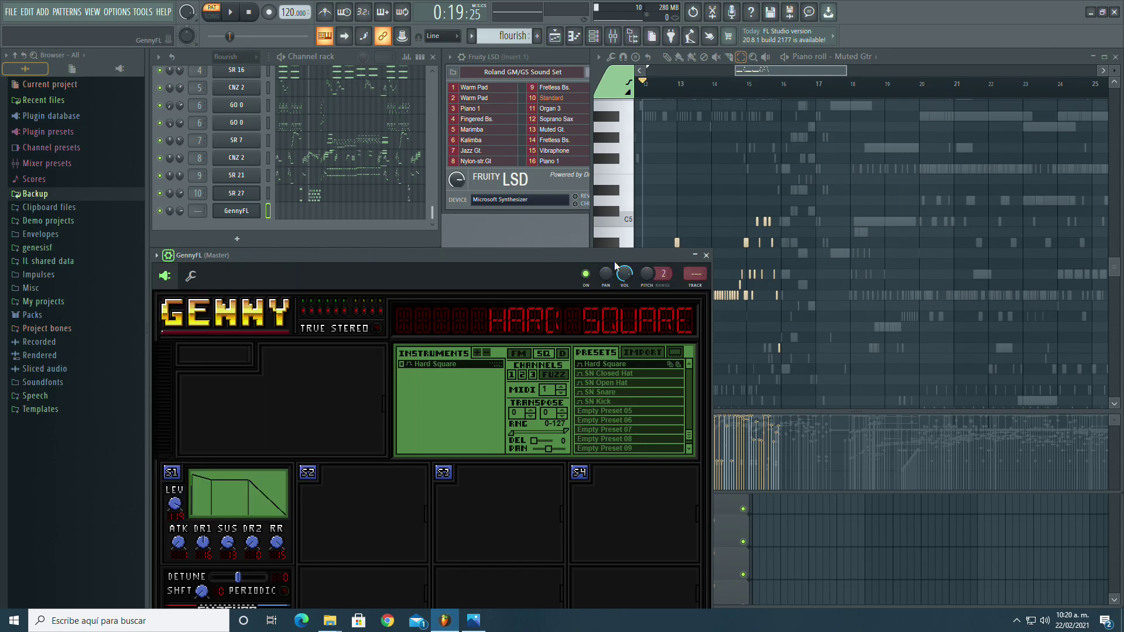
pyautogui.rightClick(643, 273)
pyautogui.click(650, 296)
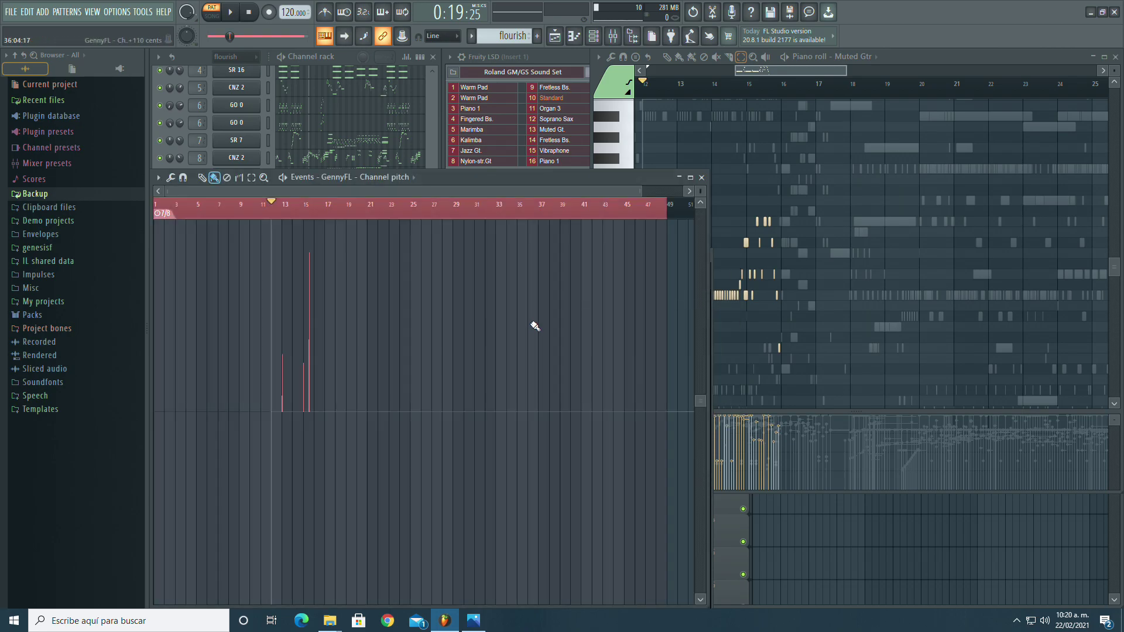
pyautogui.click(703, 176)
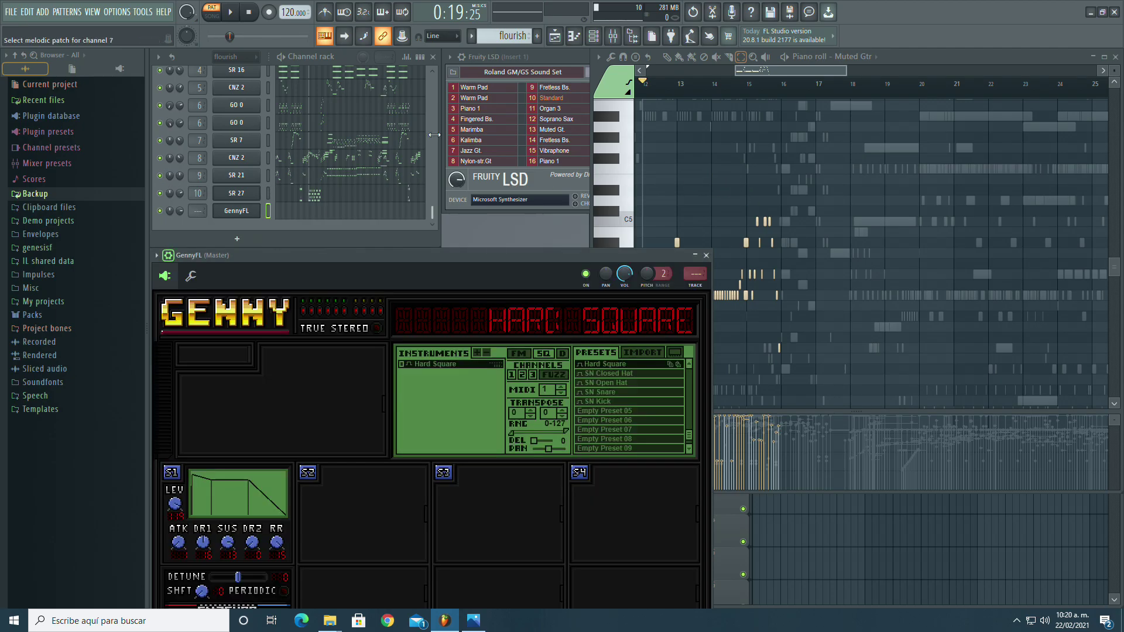
# Step: Copy all Muted Gtr notes into the GennyFL channel and shift them to start at bar 12
pyautogui.scroll(3, 732, 68)
pyautogui.click(740, 57)
pyautogui.hotkey('ctrl', 'a')
pyautogui.scroll(-8, 673, 466)
pyautogui.scroll(1, 713, 287)
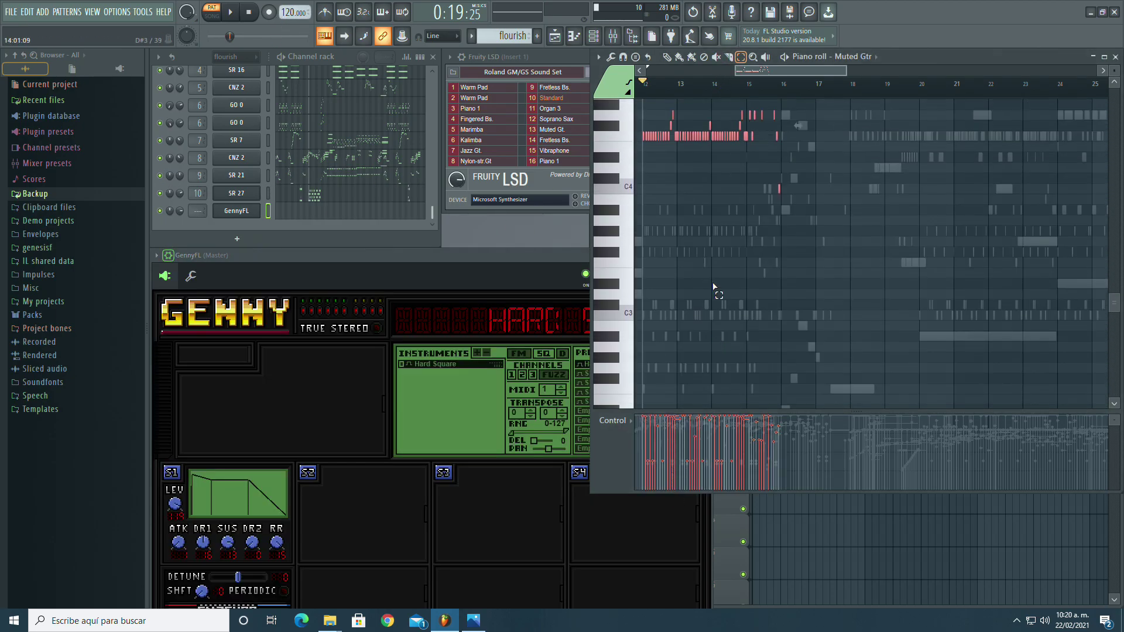
pyautogui.scroll(5, 713, 287)
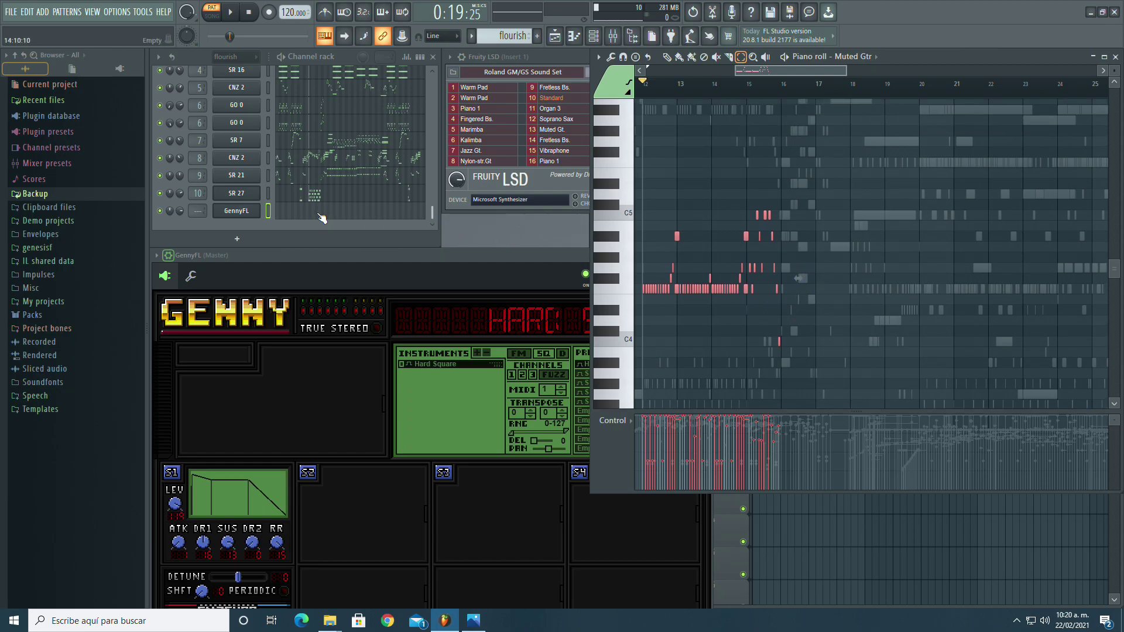
pyautogui.click(321, 212)
pyautogui.hotkey('ctrl', 'v')
pyautogui.moveTo(1092, 69); pyautogui.dragTo(688, 73)
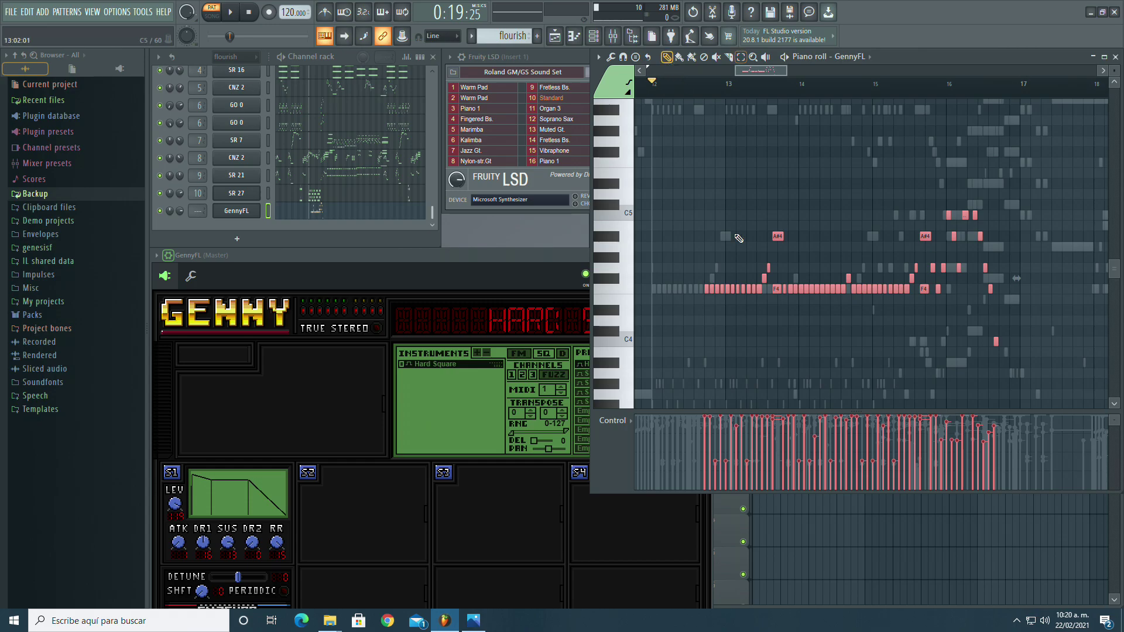
pyautogui.moveTo(778, 236); pyautogui.dragTo(727, 236)
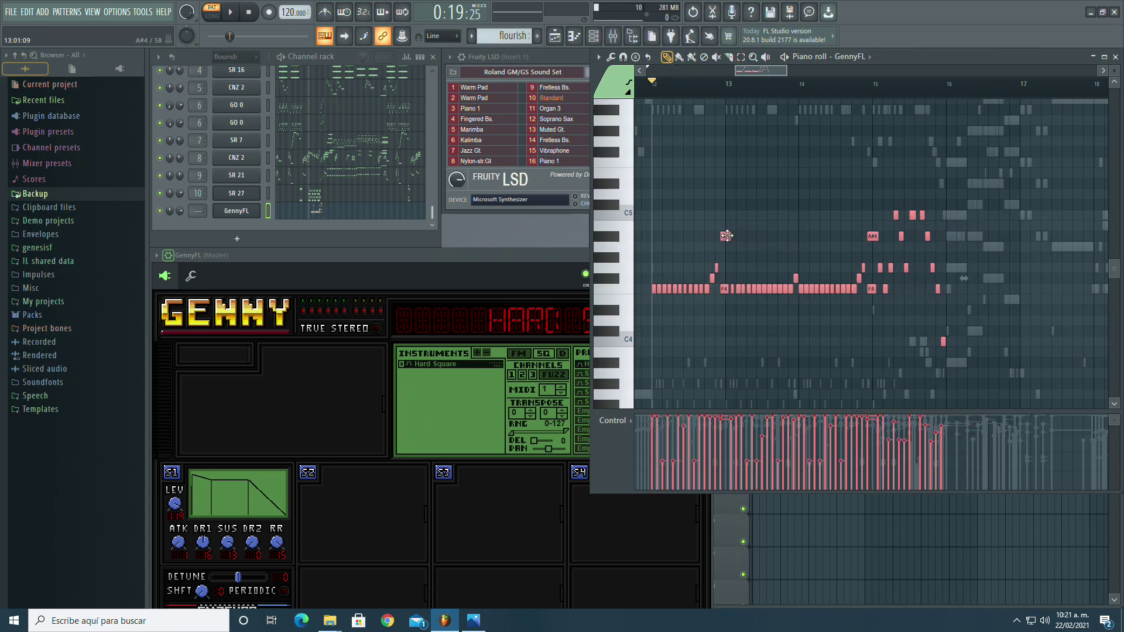
# Step: Recolor the pasted GennyFL notes green
pyautogui.click(599, 57)
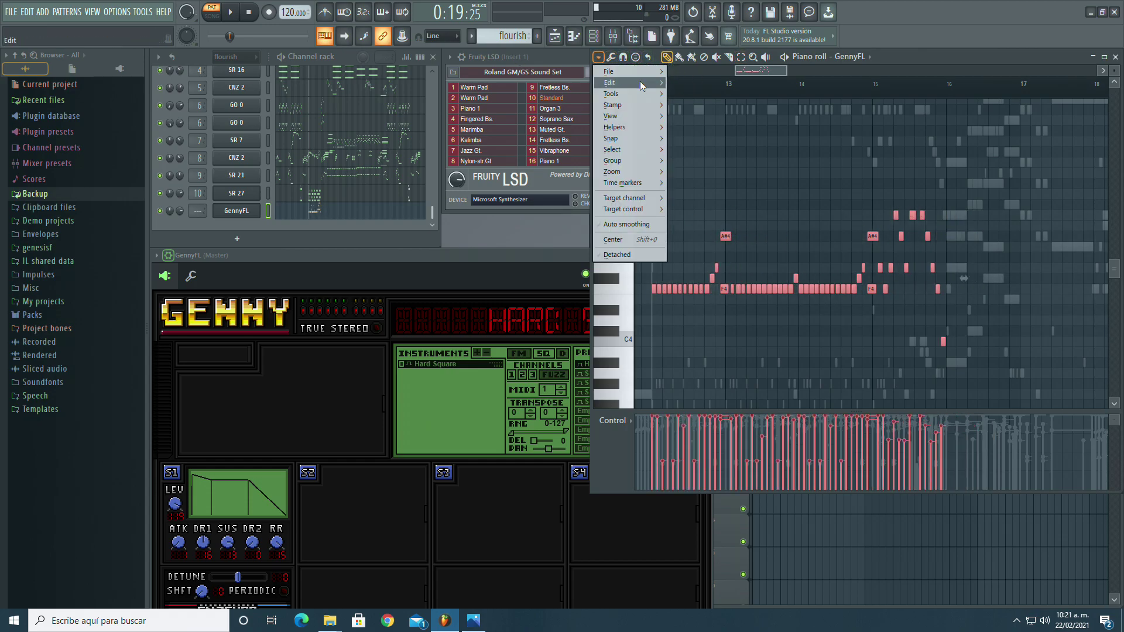
pyautogui.moveTo(621, 82)
pyautogui.click(697, 262)
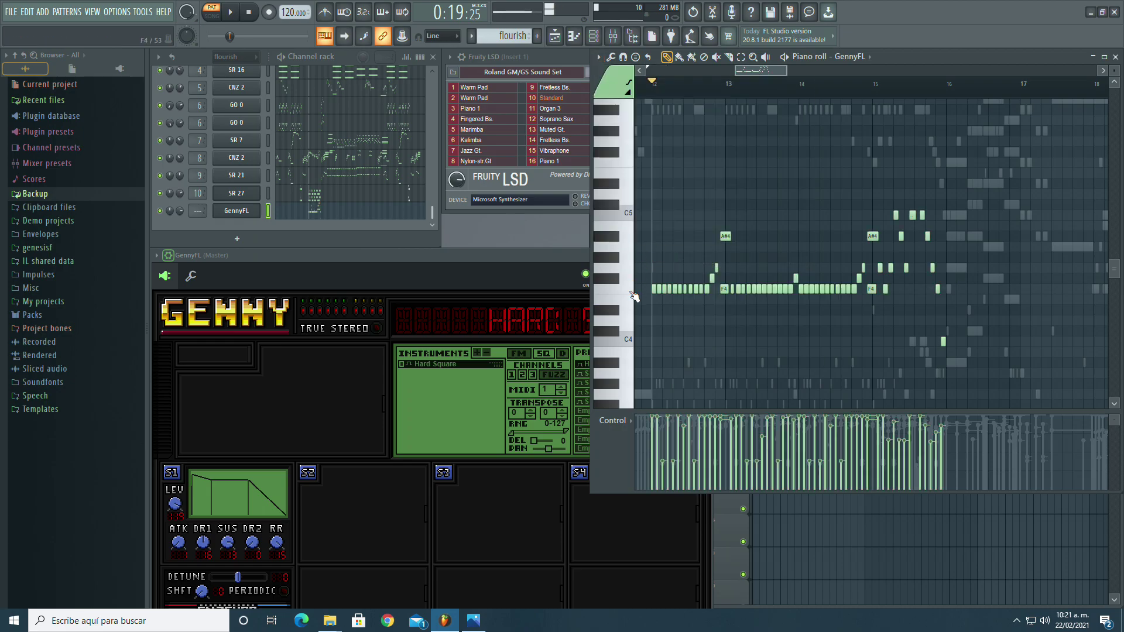
# Step: Set GennyFL's first transpose value to -1 and route the channel to mixer track 11
pyautogui.click(536, 413)
pyautogui.click(631, 256)
pyautogui.click(176, 263)
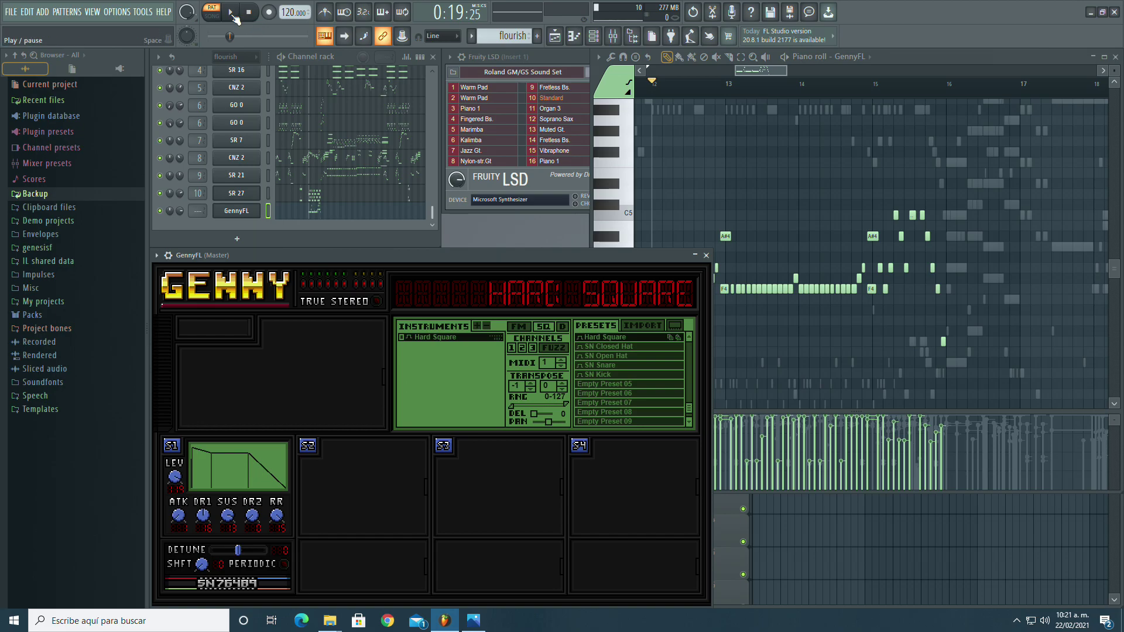
pyautogui.moveTo(180, 209); pyautogui.dragTo(197, 190)
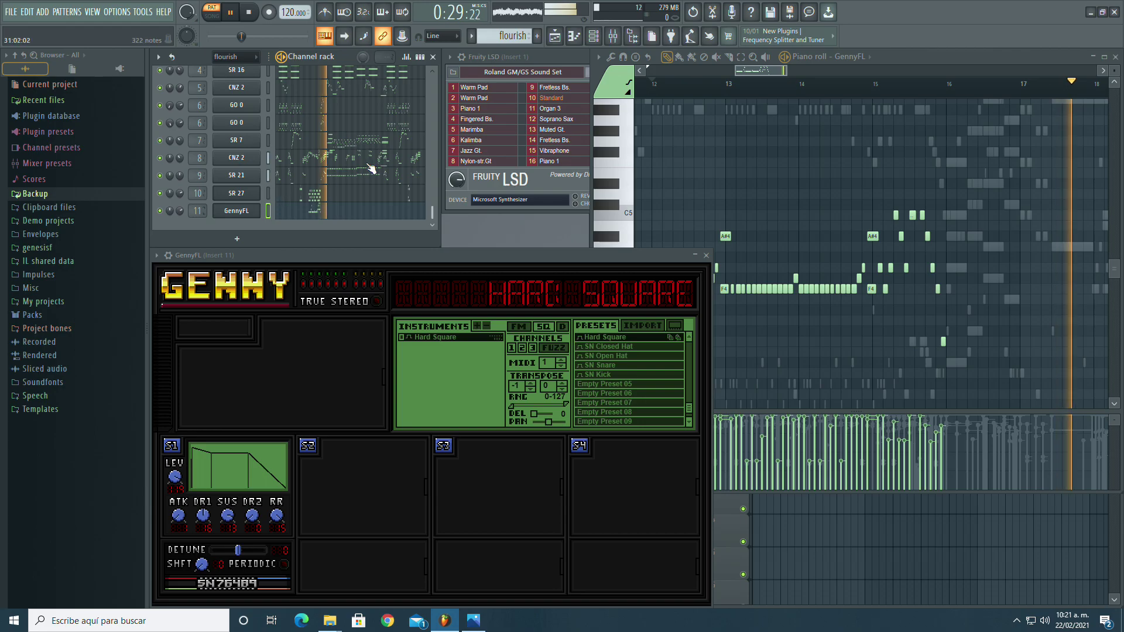
# Step: Compare Muted Gtr with the new GennyFL channel by replaying both parts from bar 12, and stop playback
pyautogui.scroll(5, 351, 176)
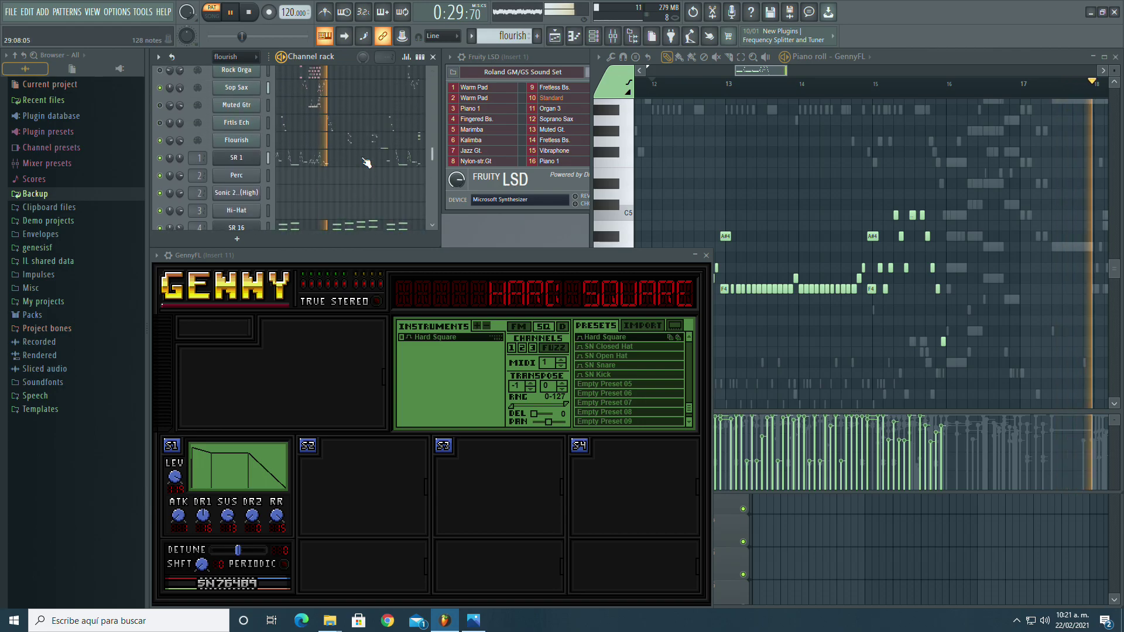
pyautogui.click(349, 203)
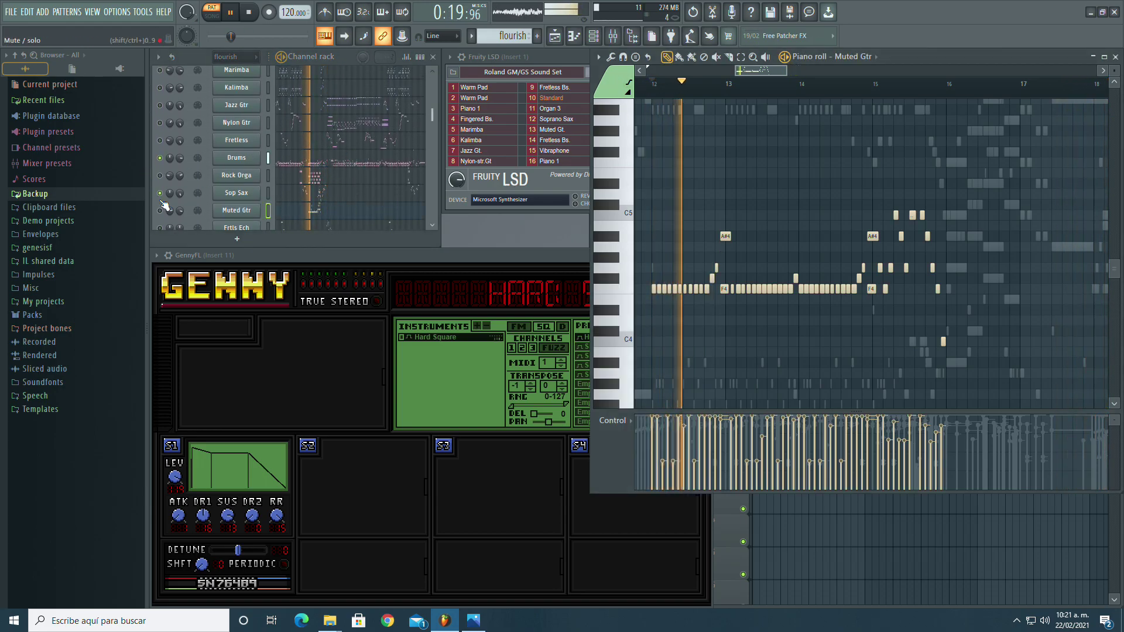
pyautogui.scroll(-5, 356, 175)
pyautogui.scroll(5, 355, 174)
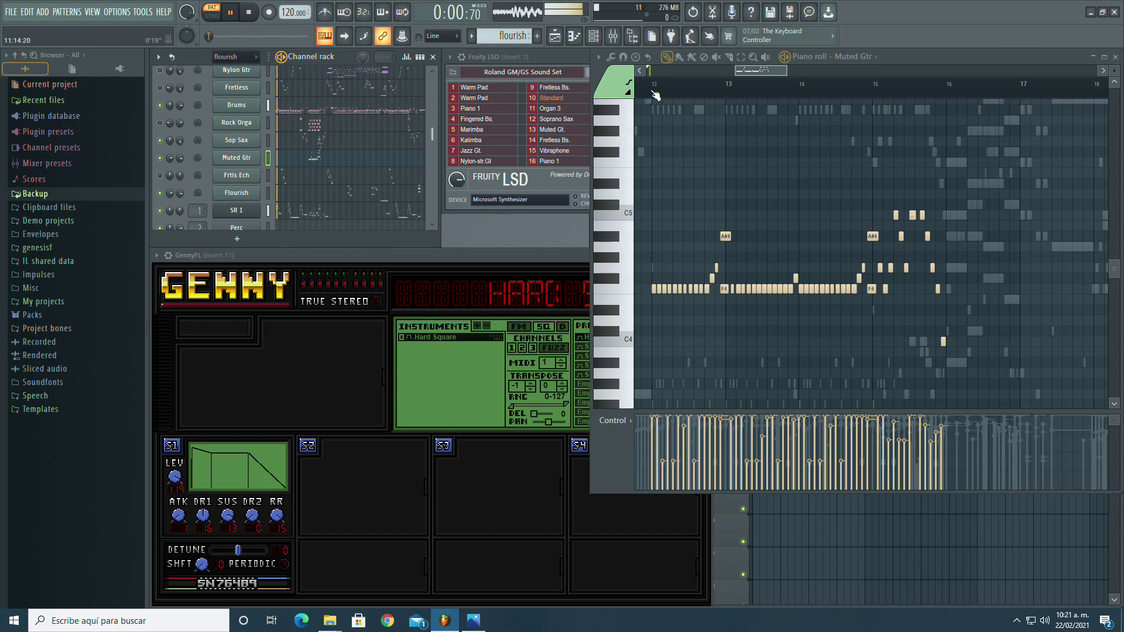
pyautogui.click(654, 94)
pyautogui.scroll(-5, 349, 161)
pyautogui.scroll(2, 349, 160)
pyautogui.click(658, 94)
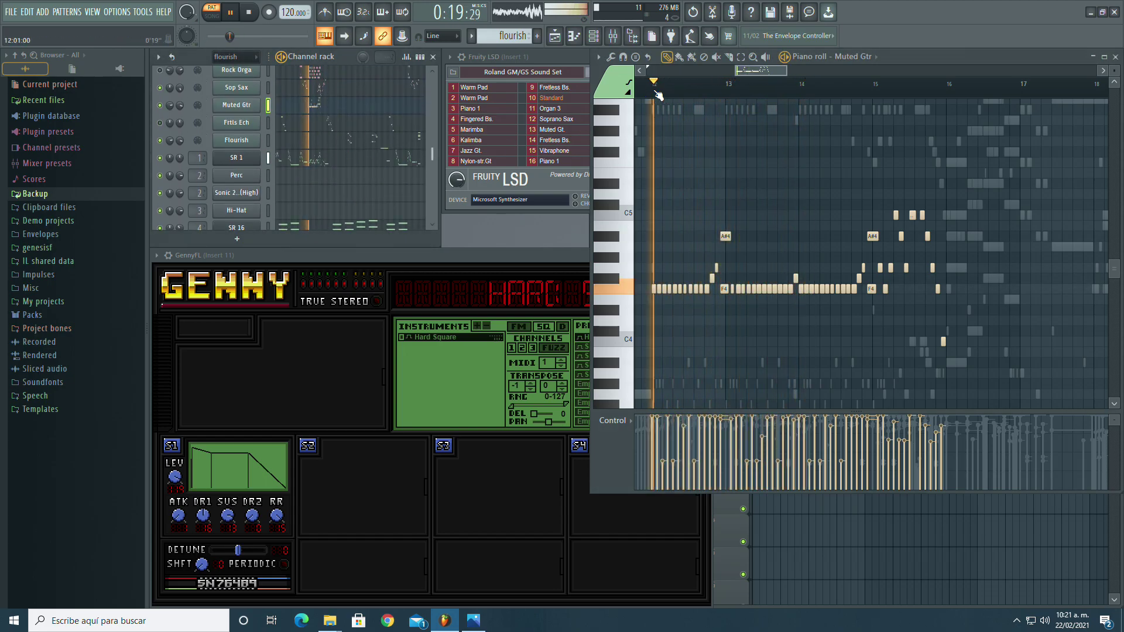
pyautogui.scroll(-9, 234, 164)
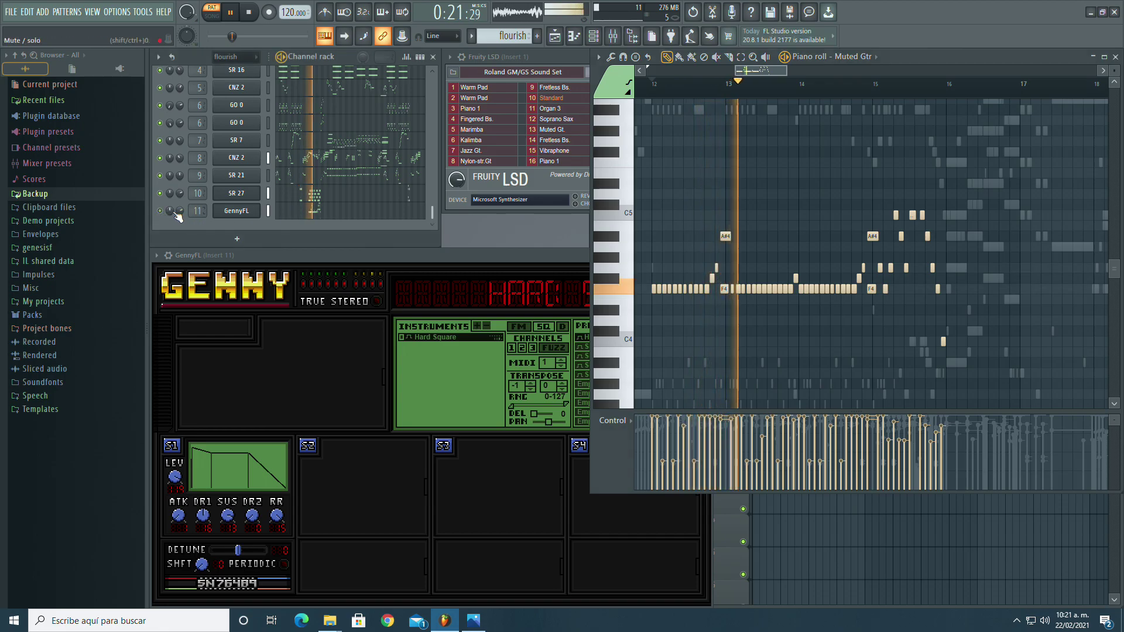
pyautogui.scroll(3, 168, 217)
pyautogui.click(658, 86)
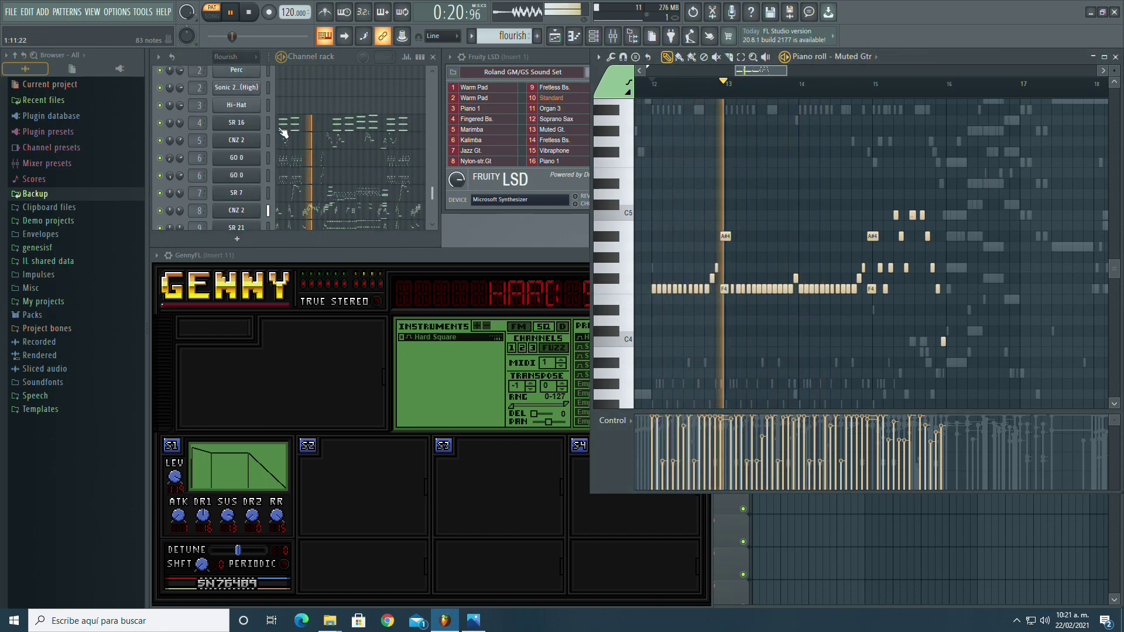
pyautogui.scroll(-3, 284, 140)
pyautogui.click(248, 13)
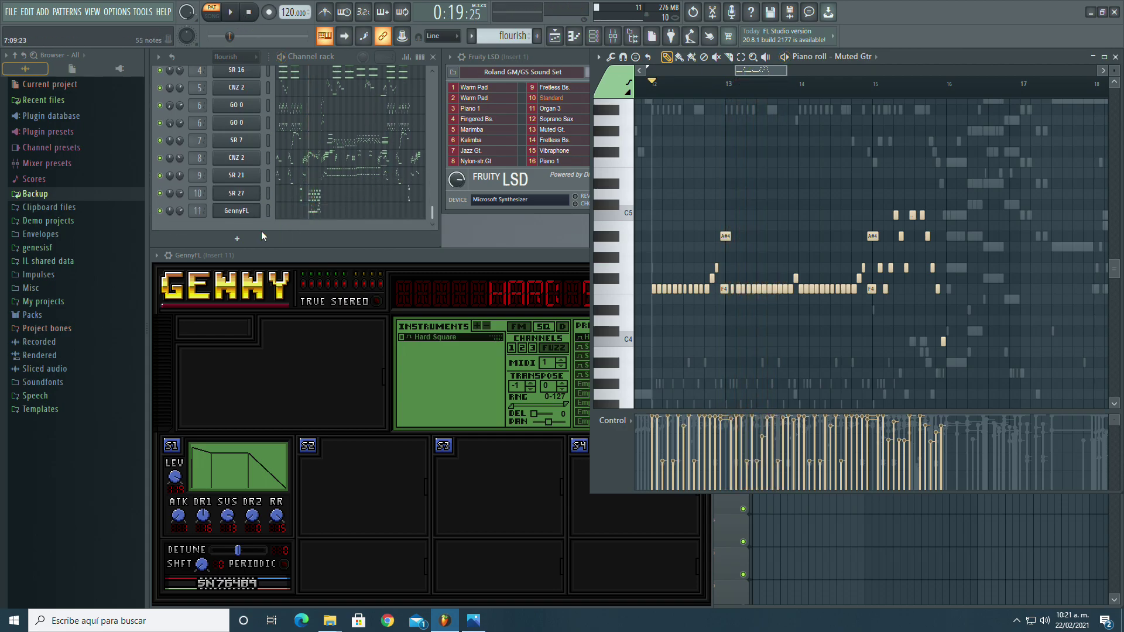
# Step: Try the 20_Staff Roll 8 preset on the GennyFL channel of mixer track 11
pyautogui.click(426, 295)
pyautogui.scroll(2, 637, 363)
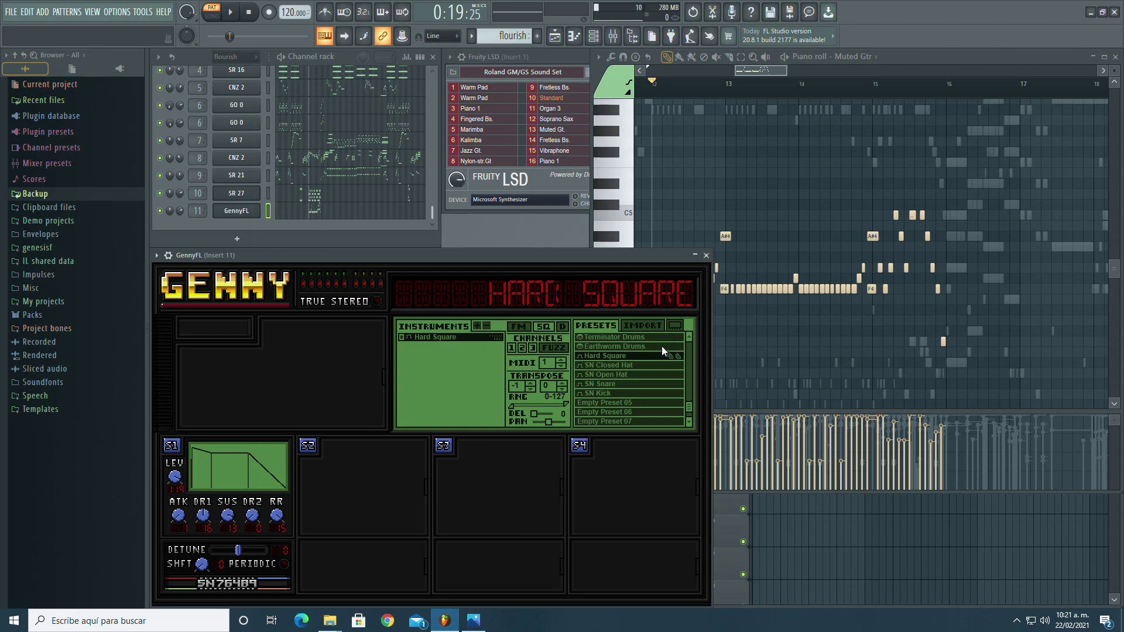
pyautogui.click(643, 326)
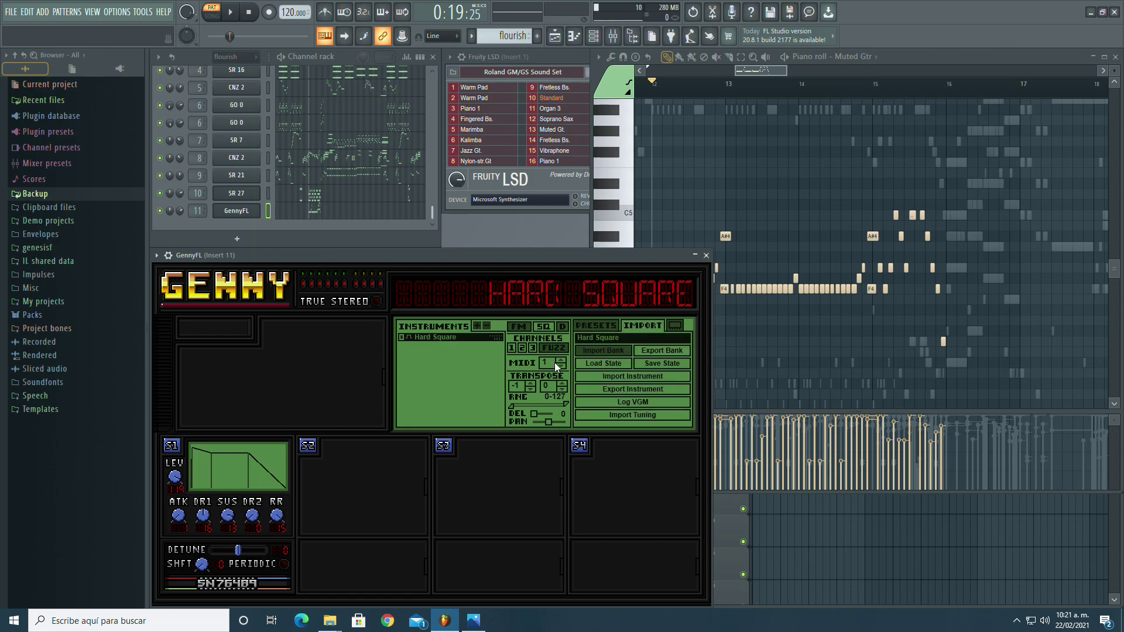
pyautogui.scroll(-5, 398, 386)
pyautogui.click(748, 257)
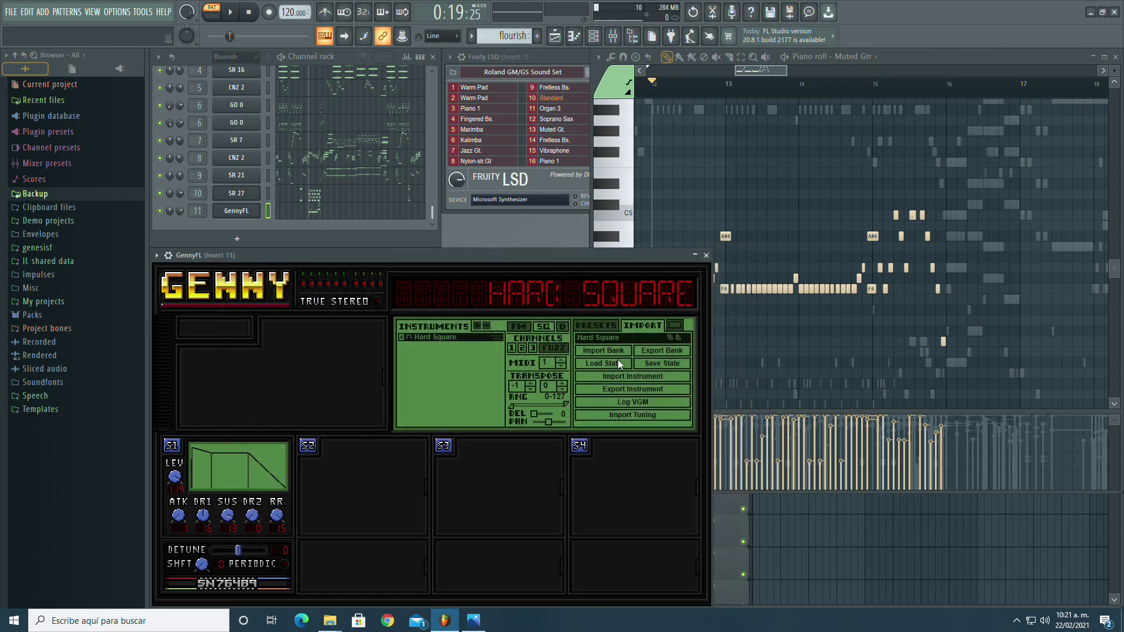
pyautogui.click(589, 324)
pyautogui.moveTo(686, 411); pyautogui.dragTo(685, 348)
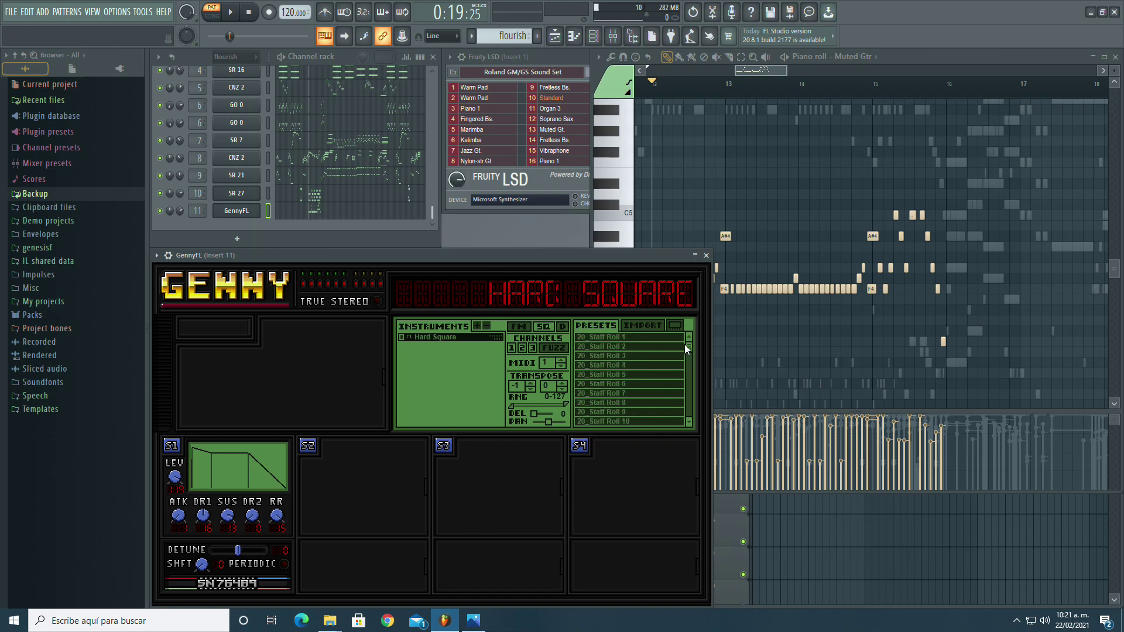
pyautogui.click(624, 410)
pyautogui.click(633, 280)
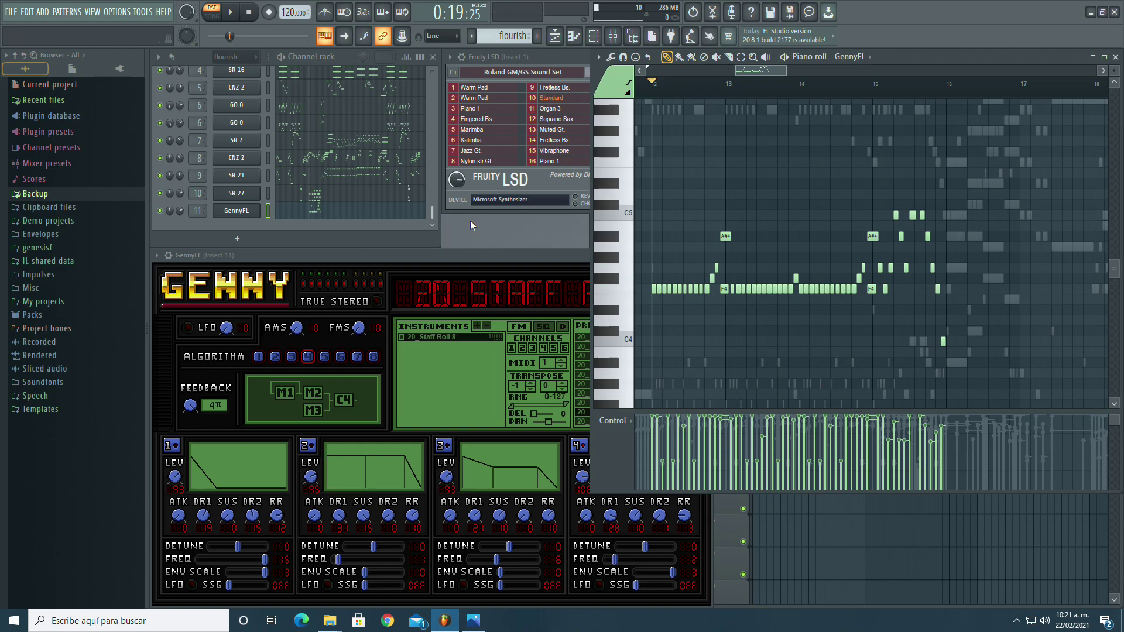
# Step: Play the part from bar 12 while trying a first transpose value of -2, and return it to -1
pyautogui.click(234, 12)
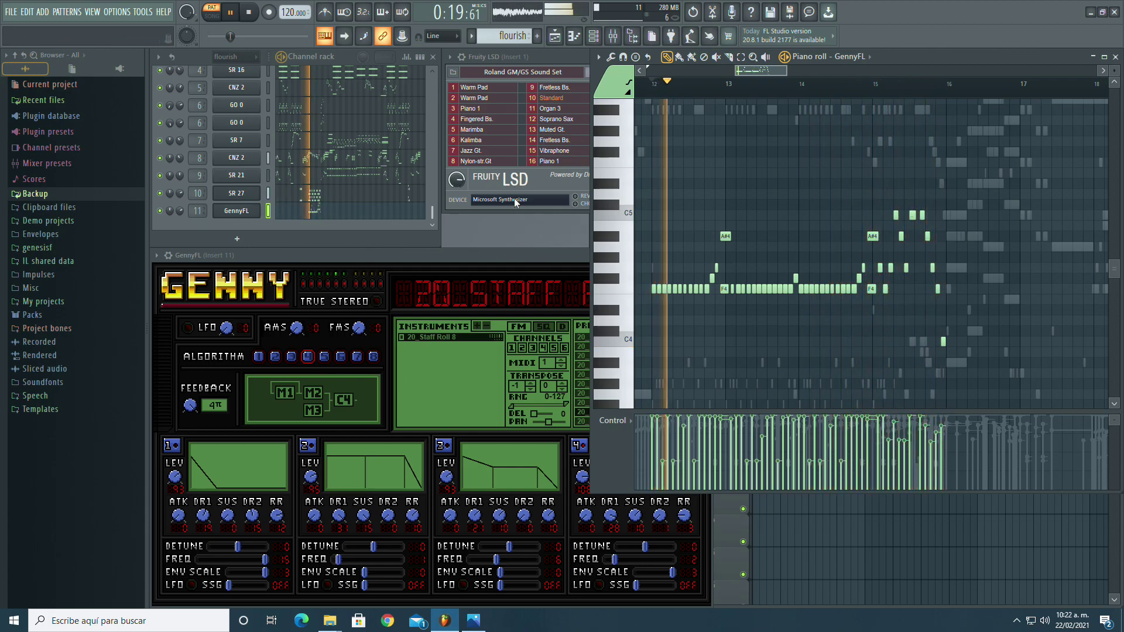
pyautogui.click(529, 388)
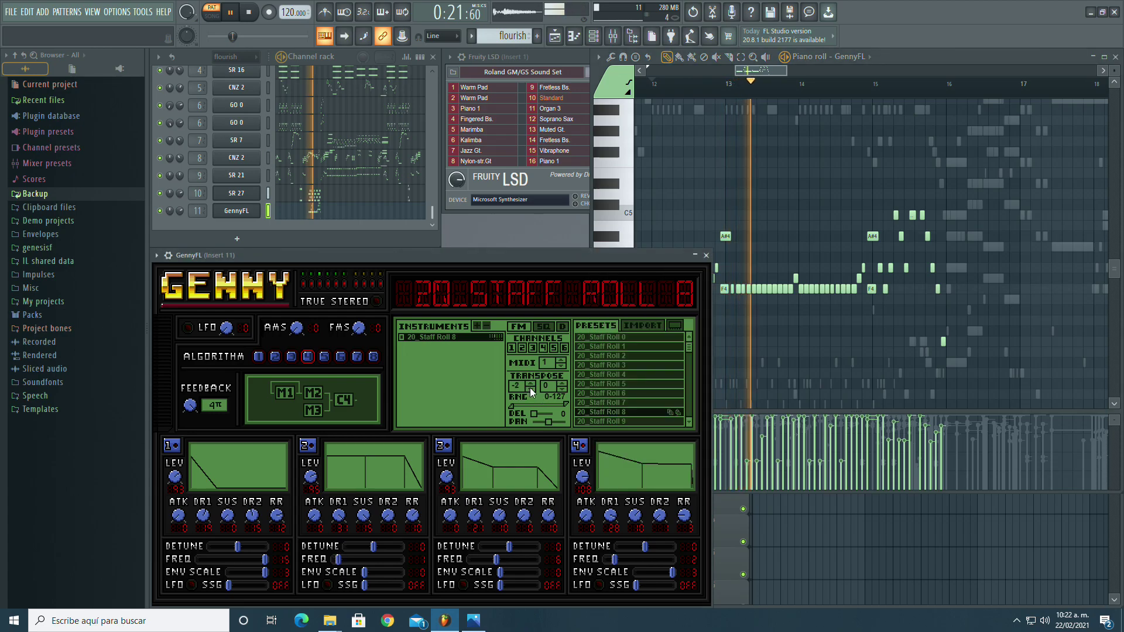
pyautogui.click(531, 383)
# Step: Reload the Hard Square preset on the GennyFL channel
pyautogui.scroll(-5, 637, 369)
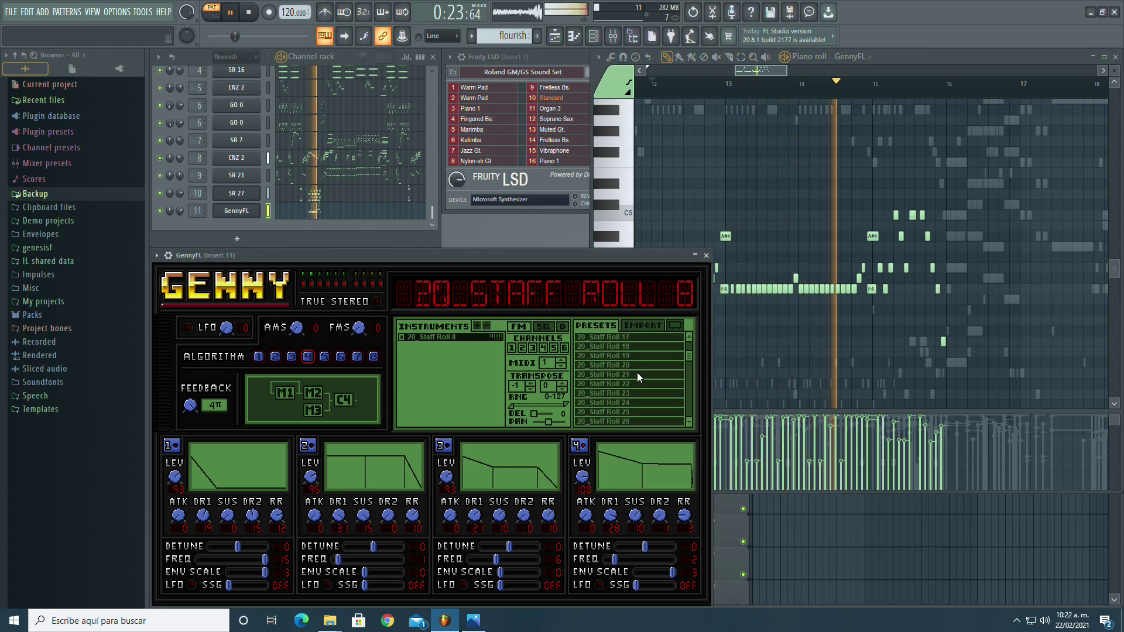
pyautogui.scroll(-5, 632, 375)
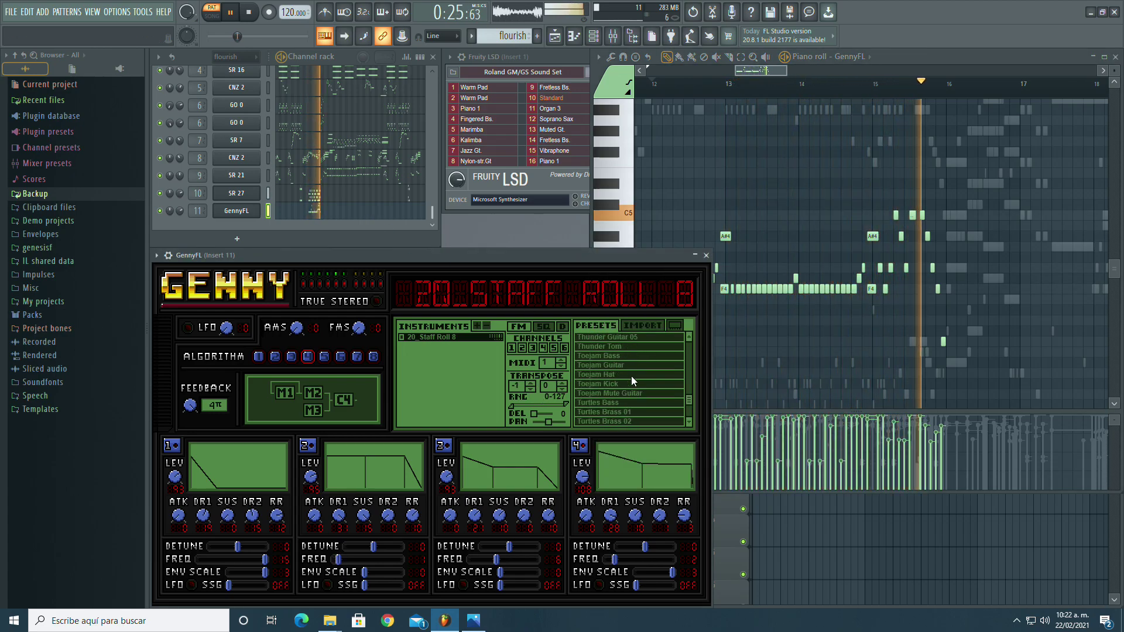
pyautogui.scroll(-1, 631, 376)
pyautogui.click(607, 393)
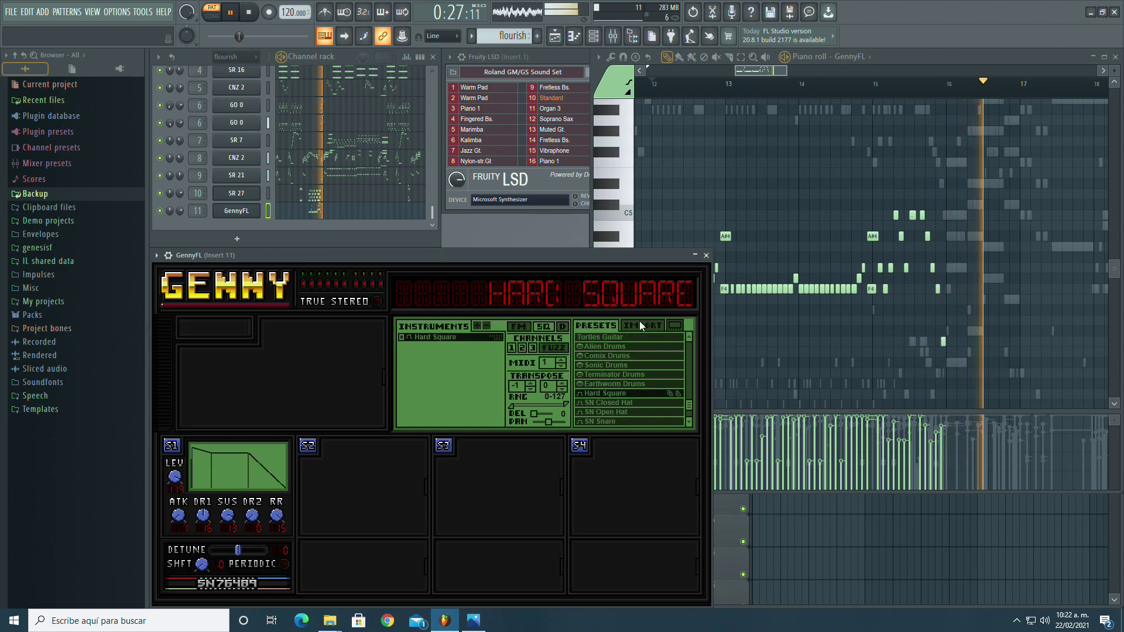
# Step: Replay the part from bar 12 and rename the GennyFL channel as Square
pyautogui.click(652, 84)
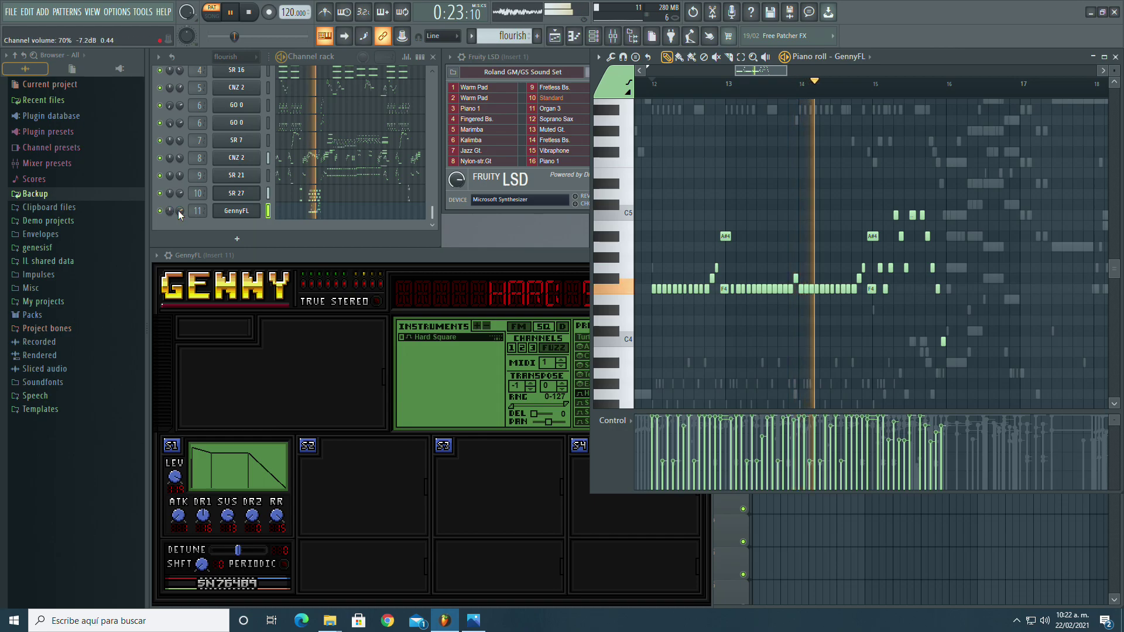
pyautogui.rightClick(257, 210)
pyautogui.click(303, 236)
pyautogui.write('Square')
pyautogui.press('Return')
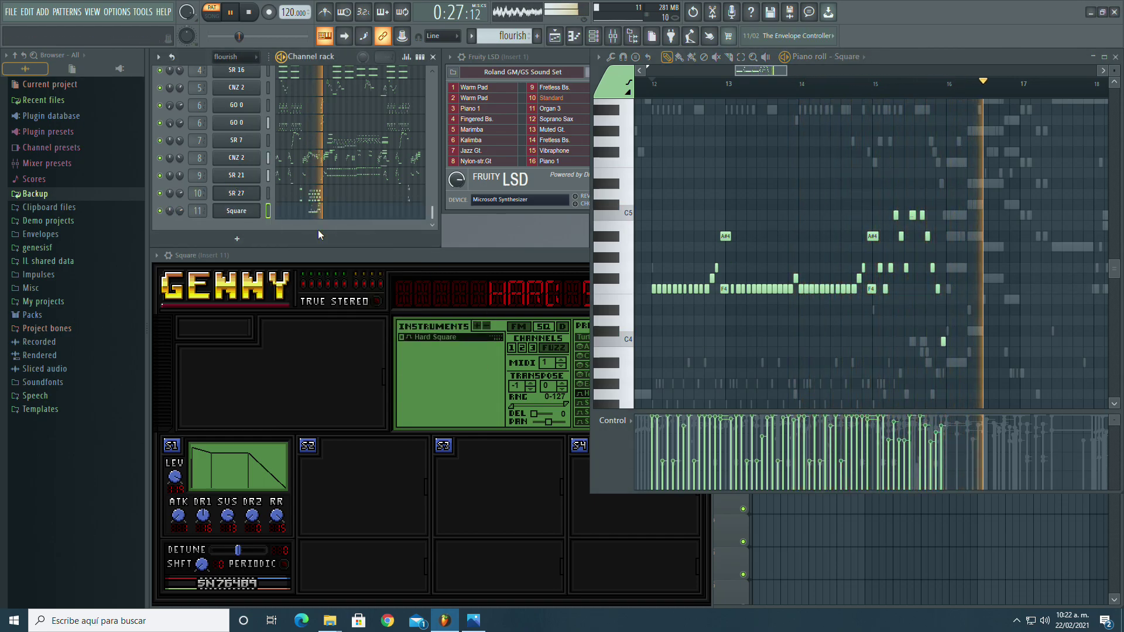
# Step: Replay the Square part repeatedly from bar 12 to judge how it sits among the other channels
pyautogui.moveTo(238, 447); pyautogui.dragTo(237, 452)
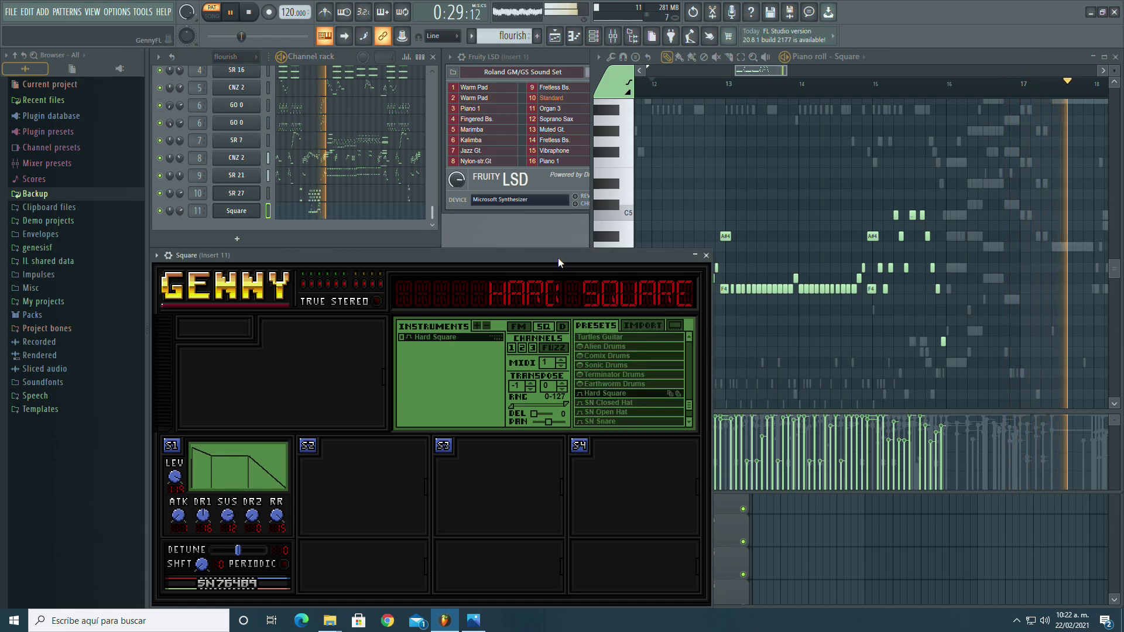
pyautogui.click(653, 86)
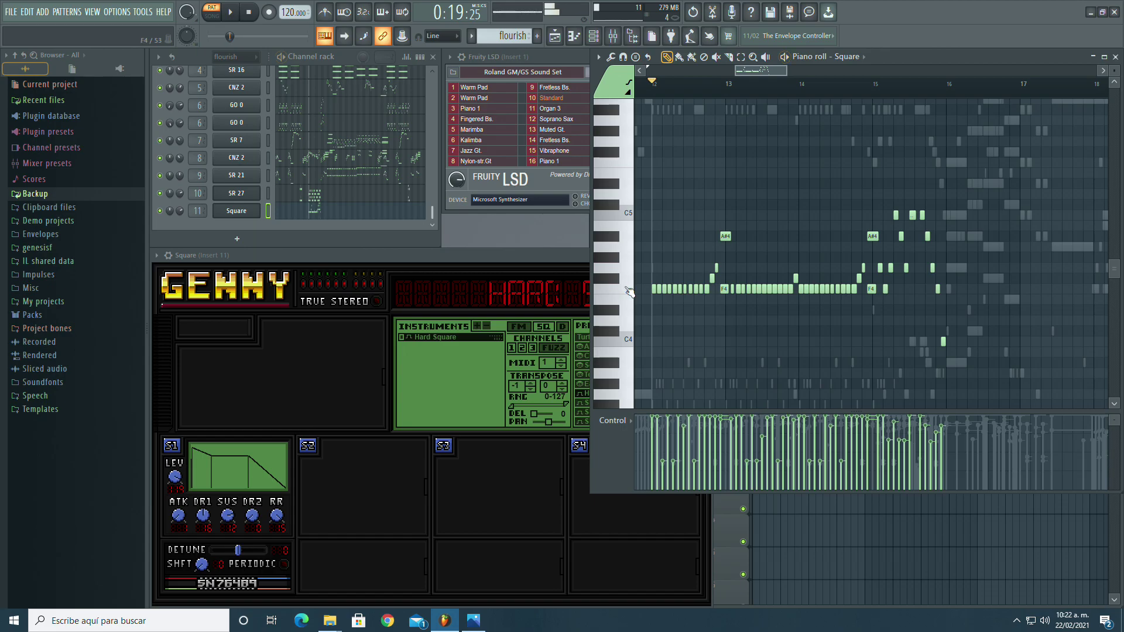
pyautogui.click(240, 12)
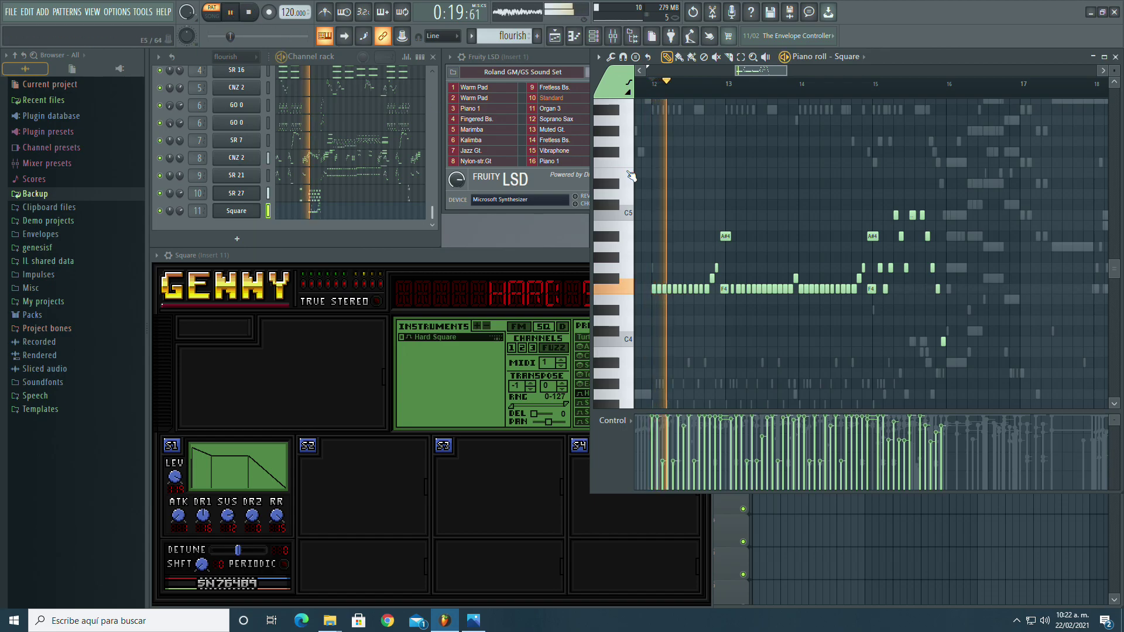
pyautogui.click(199, 507)
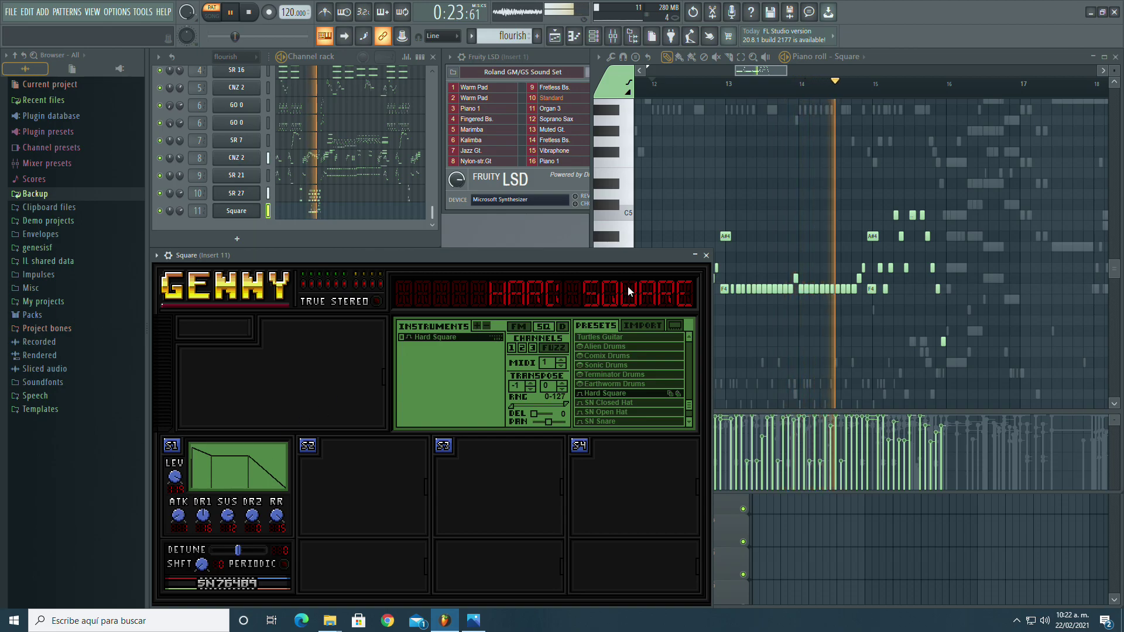
pyautogui.moveTo(786, 70); pyautogui.dragTo(849, 68)
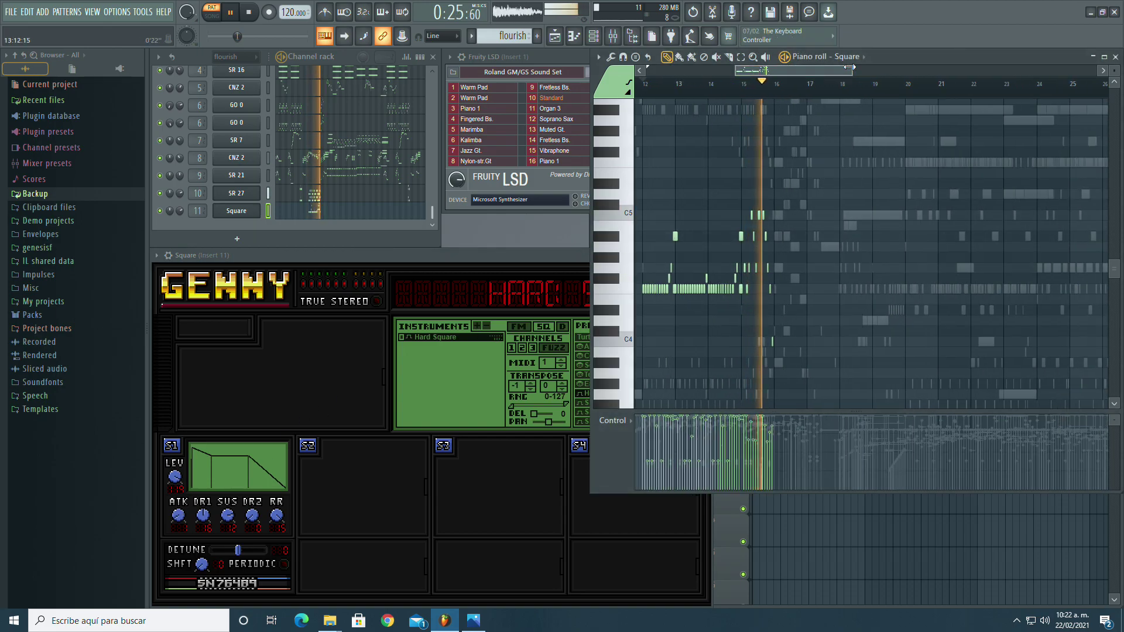
pyautogui.click(648, 84)
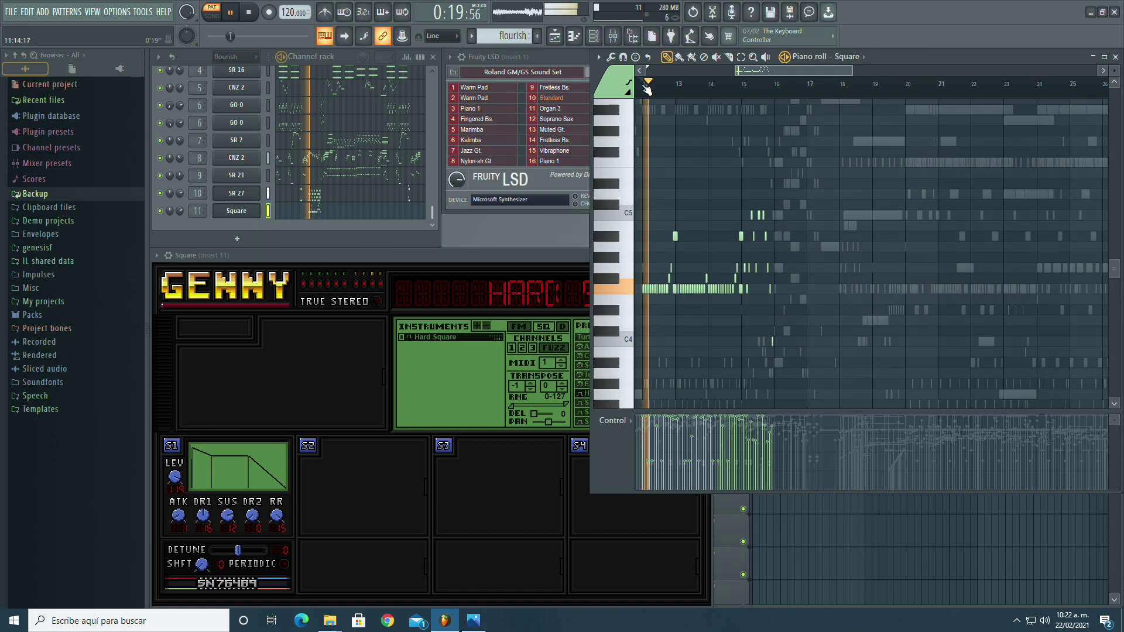
pyautogui.click(649, 89)
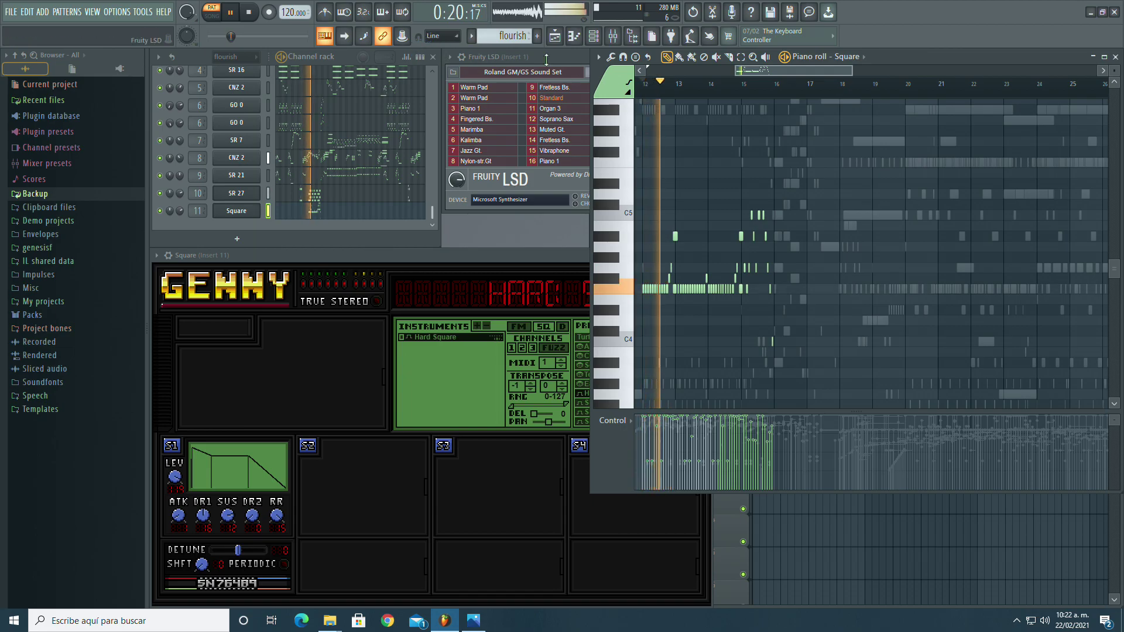
pyautogui.click(643, 90)
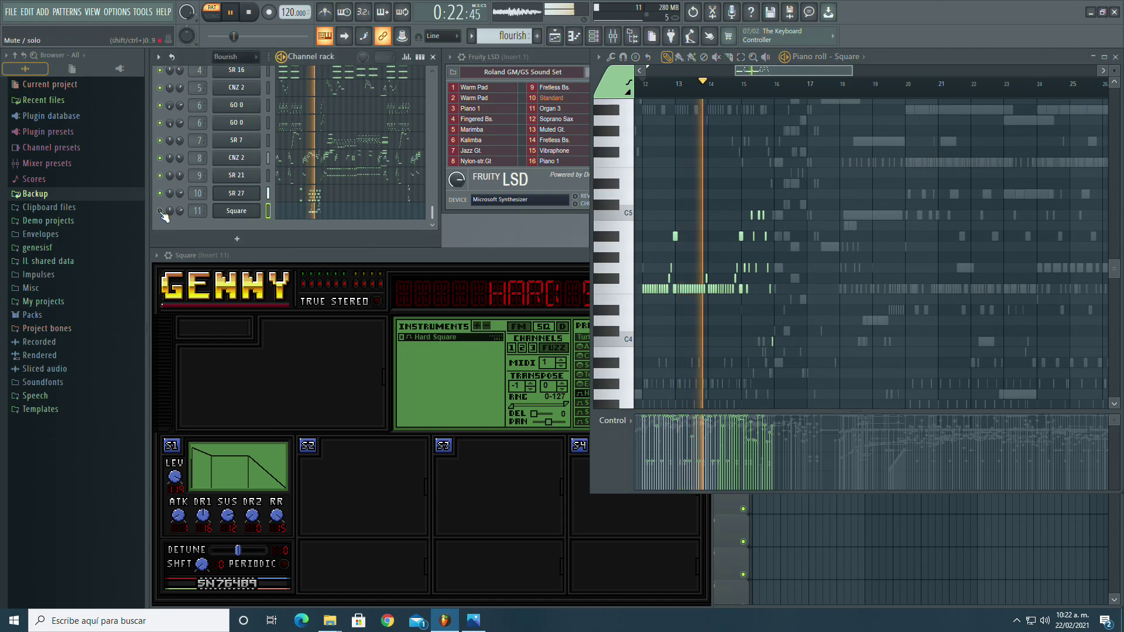
pyautogui.click(240, 213)
pyautogui.click(239, 213)
pyautogui.scroll(5, 352, 161)
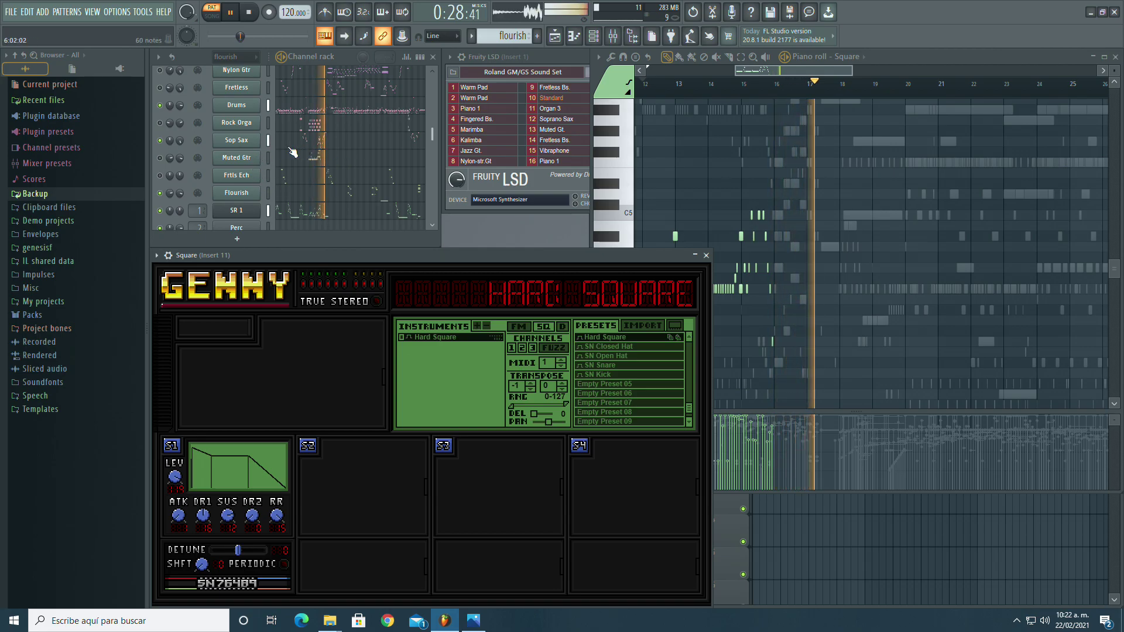
# Step: Add another GennyFL channel below Square and route it to mixer track 12
pyautogui.scroll(-6, 304, 178)
pyautogui.click(247, 239)
pyautogui.click(268, 36)
pyautogui.moveTo(338, 139); pyautogui.dragTo(303, 253)
pyautogui.moveTo(198, 217)
pyautogui.mouseDown()
pyautogui.moveTo(198, 196)
pyautogui.moveTo(198, 214)
pyautogui.mouseUp()
# Step: Open the bank import of the new GennyFL channel on the Sonic the Hedgehog 2 VGZ files
pyautogui.click(645, 325)
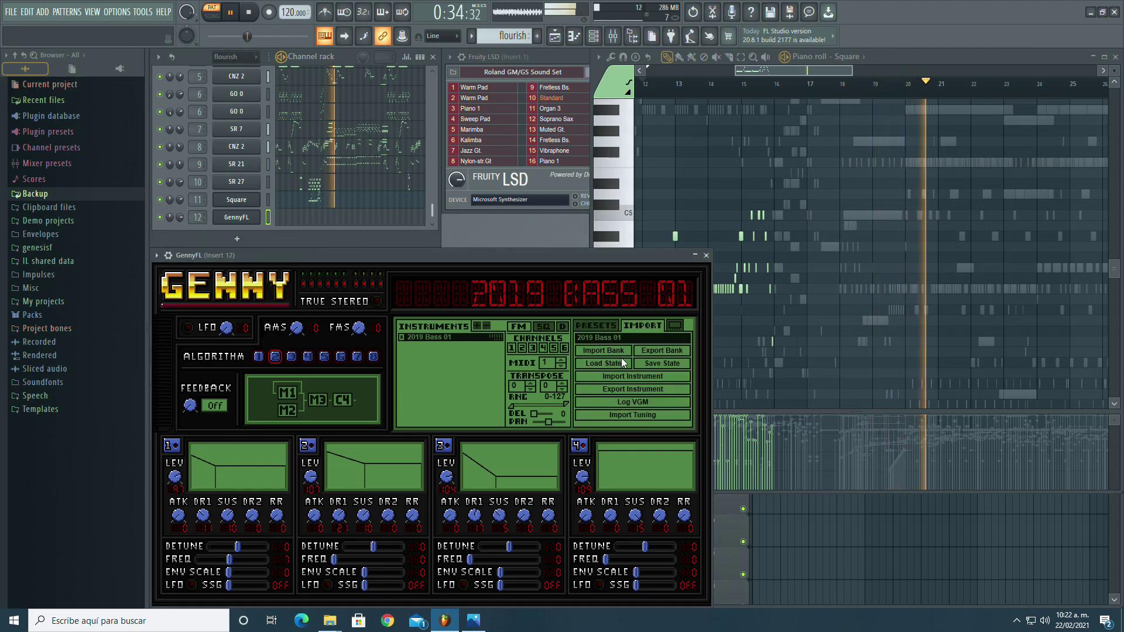
pyautogui.click(609, 351)
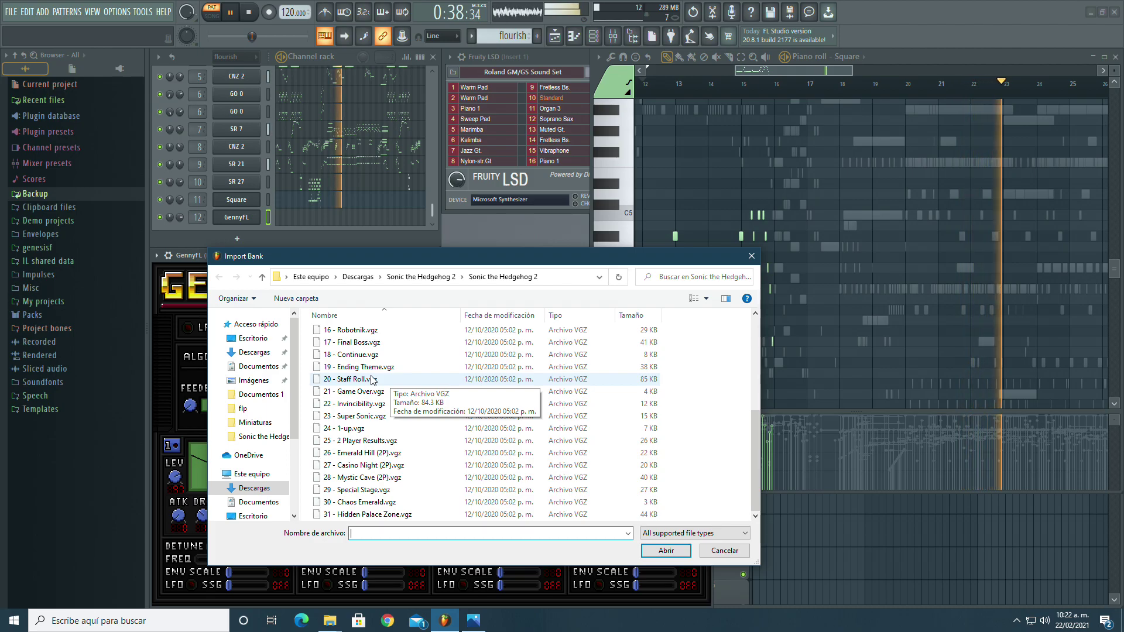
# Step: Import the bank 21 - Game Over.vgz into Genny and load its preset 21_Game Over 2
pyautogui.scroll(5, 397, 389)
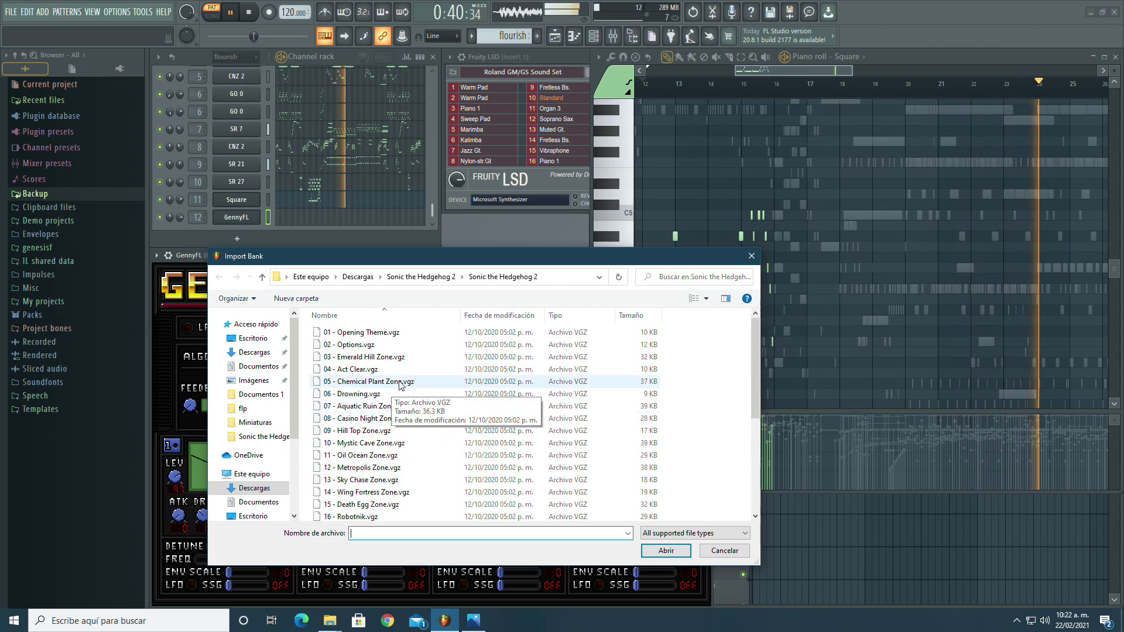
pyautogui.scroll(-5, 375, 391)
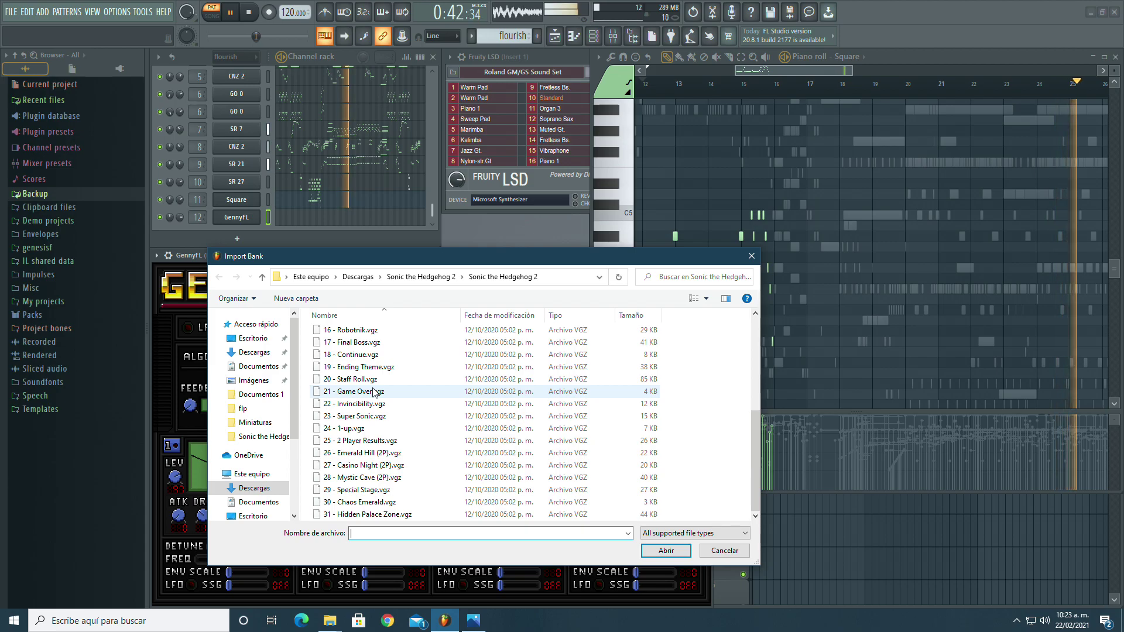
pyautogui.doubleClick(373, 392)
pyautogui.click(620, 346)
pyautogui.click(620, 355)
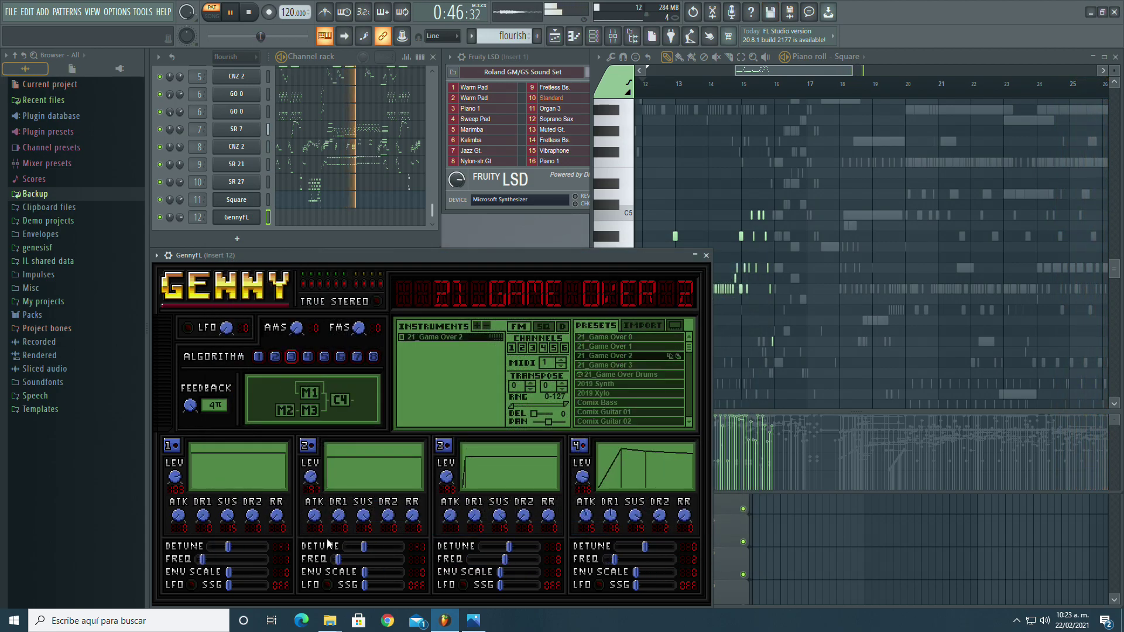
# Step: Open the Sop Sax notes in the piano roll, listen to the part, and stop playback at bar 10
pyautogui.scroll(5, 352, 176)
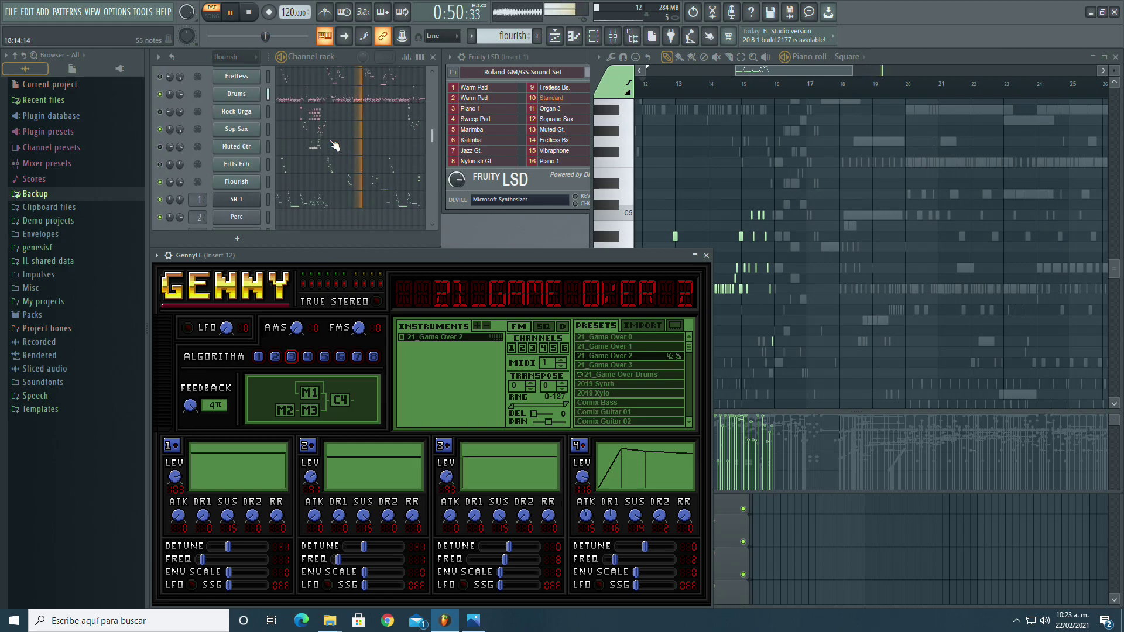
pyautogui.click(322, 131)
pyautogui.scroll(4, 773, 158)
pyautogui.click(744, 85)
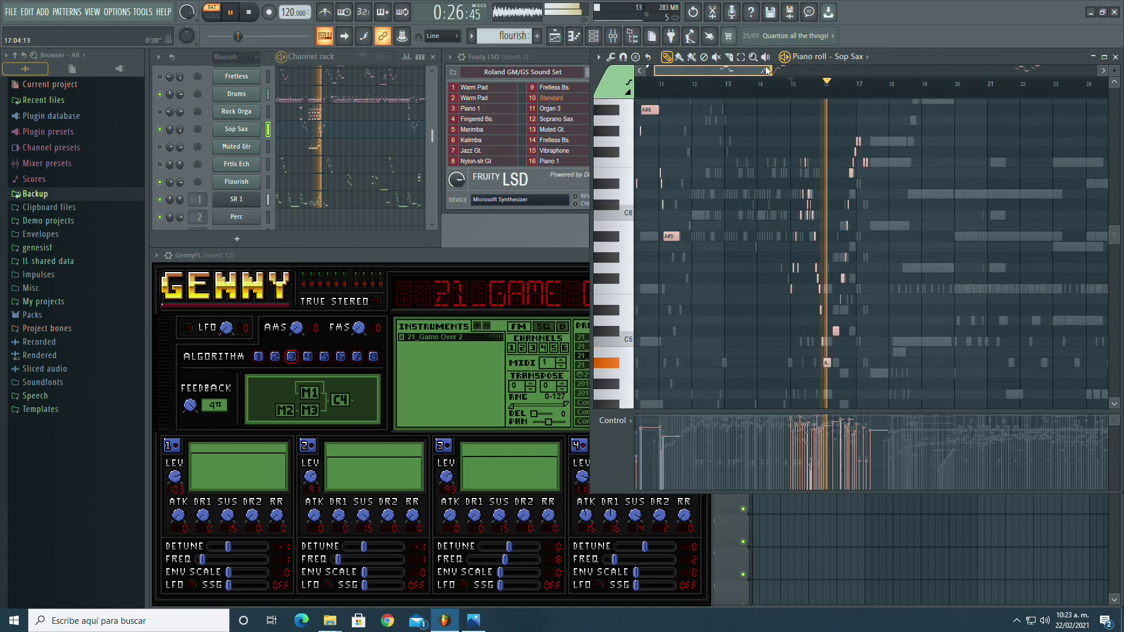
pyautogui.moveTo(846, 70); pyautogui.dragTo(817, 71)
pyautogui.click(706, 85)
pyautogui.press('space')
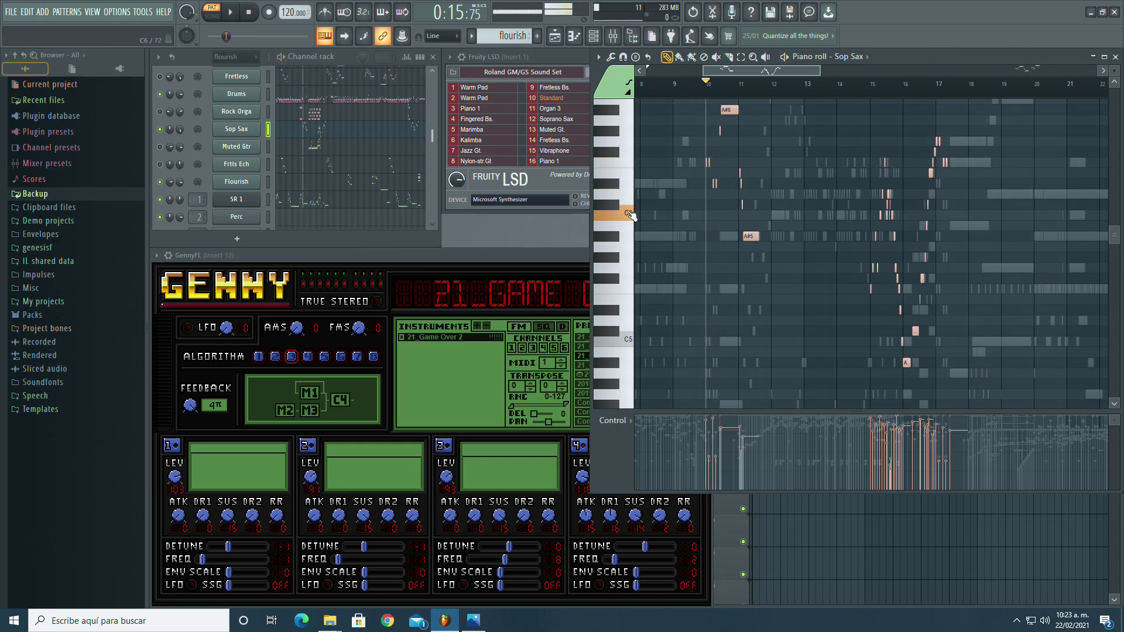
# Step: Open the Sop Sax channel pitch events, select and copy the whole range, and close the event editor and channel settings
pyautogui.click(230, 132)
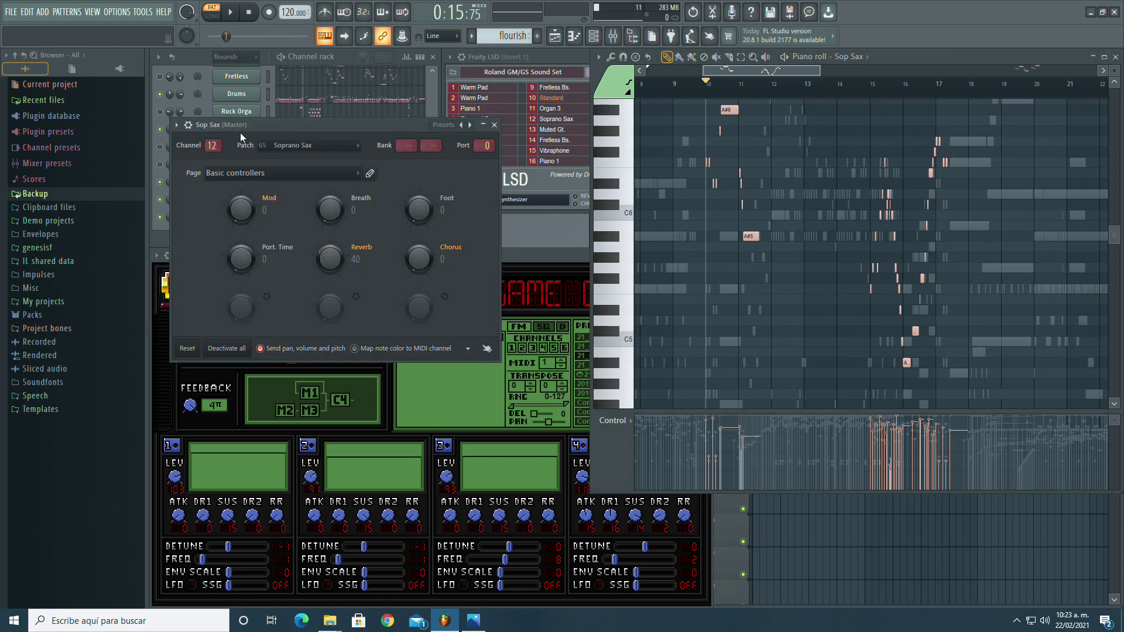
pyautogui.click(189, 125)
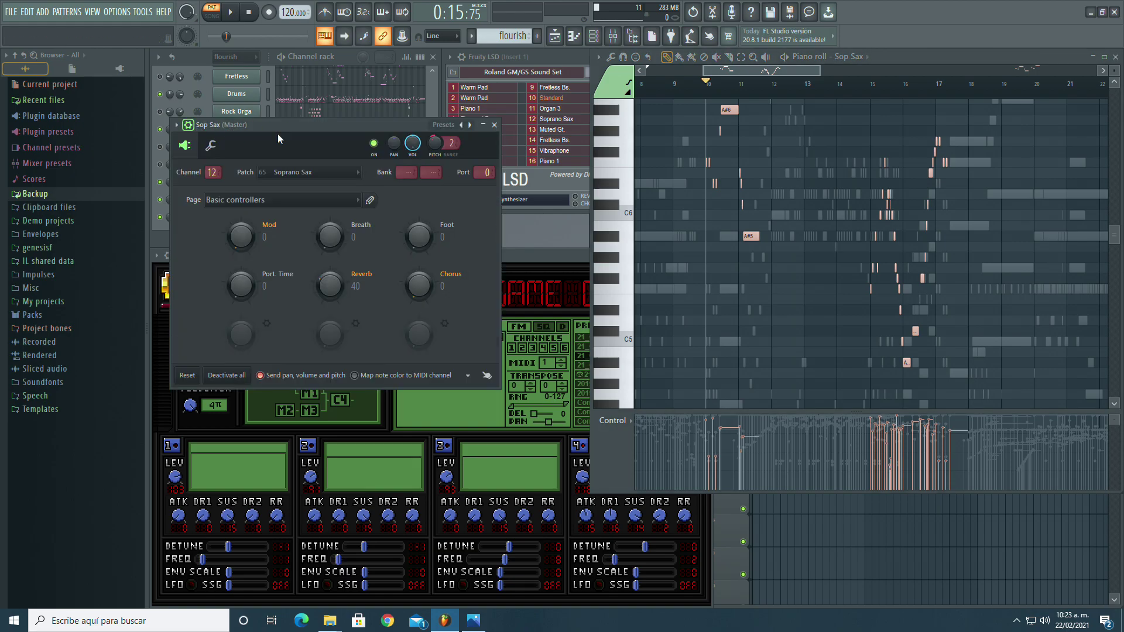
pyautogui.rightClick(436, 145)
pyautogui.click(468, 168)
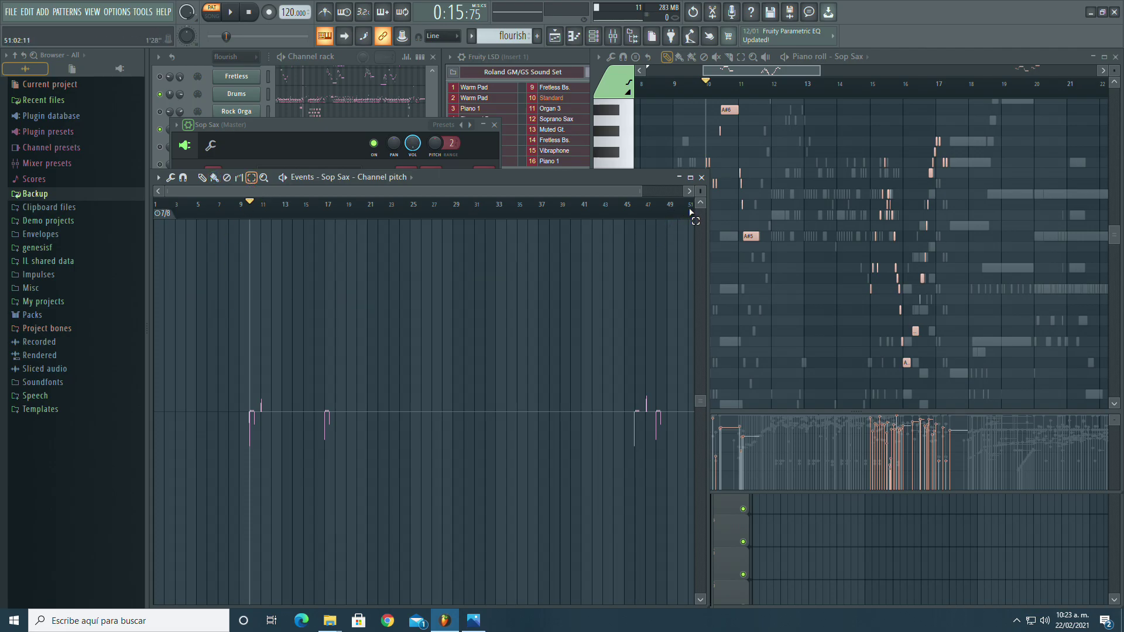
pyautogui.moveTo(691, 213); pyautogui.dragTo(3, 261)
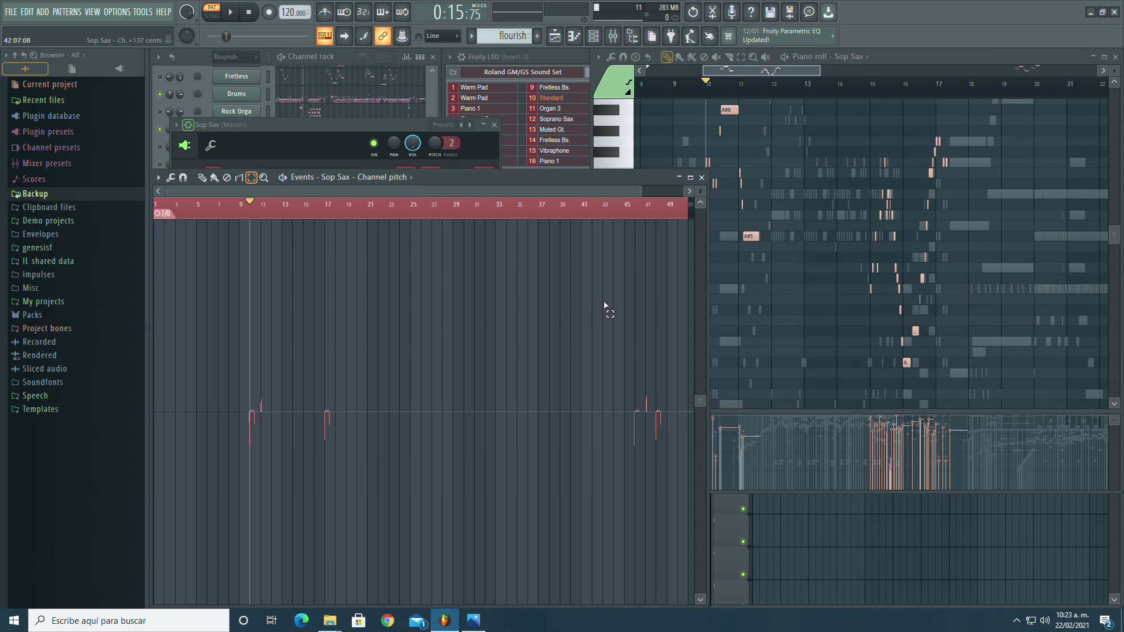
pyautogui.click(702, 177)
pyautogui.click(195, 127)
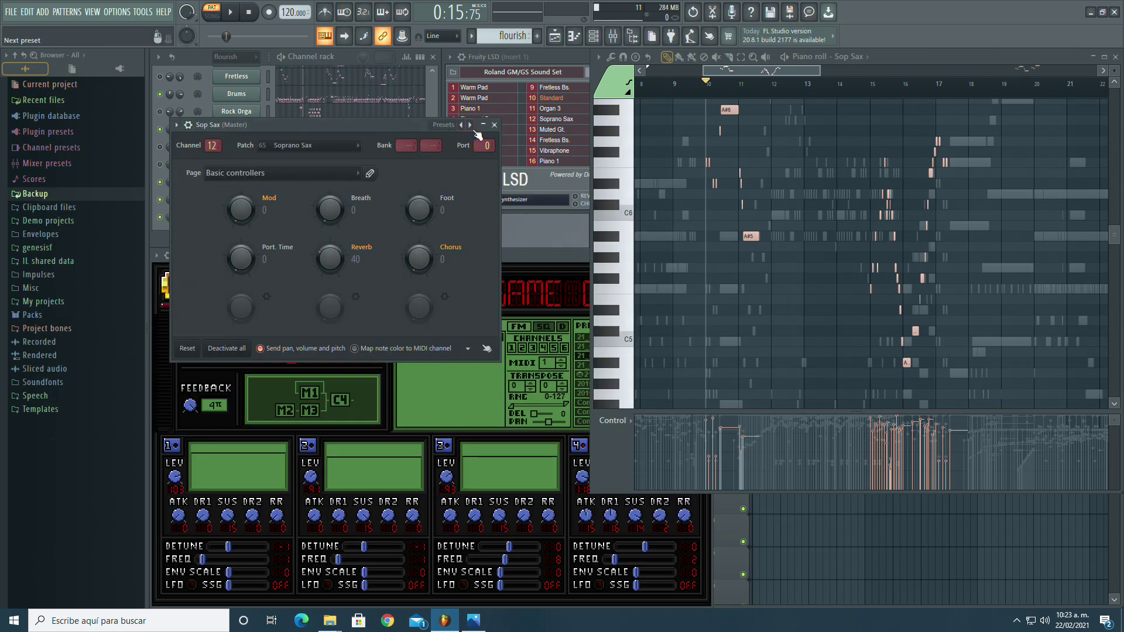
pyautogui.click(494, 127)
# Step: Paste the copied pitch events into the GennyFL channel pitch events, and close the event editor
pyautogui.scroll(-4, 258, 222)
pyautogui.click(236, 211)
pyautogui.click(237, 211)
pyautogui.click(169, 256)
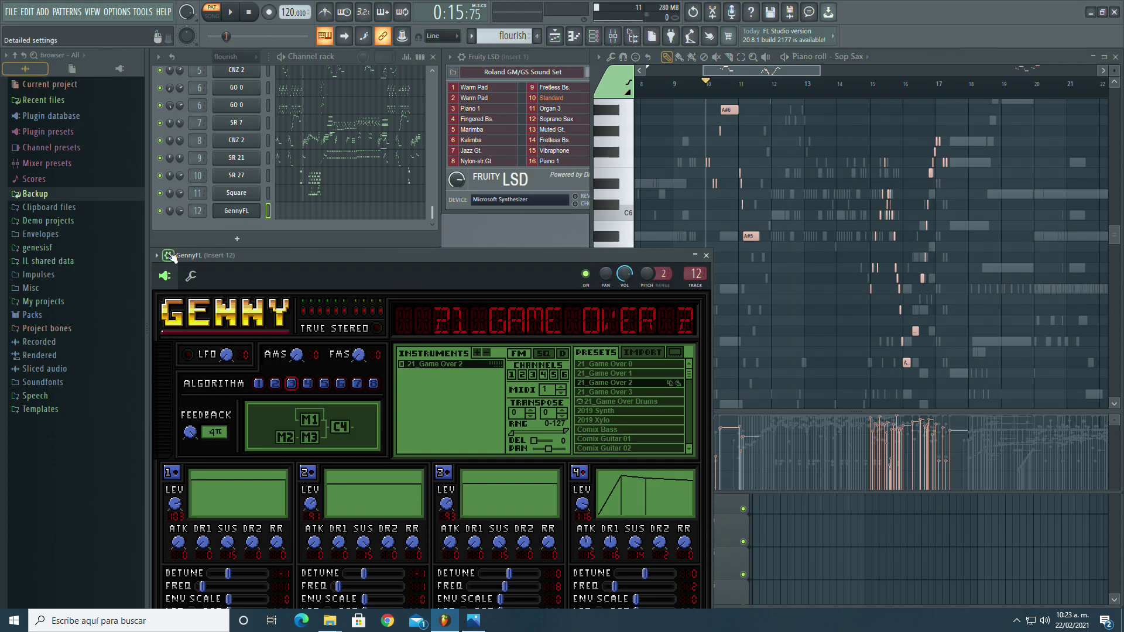
pyautogui.rightClick(650, 274)
pyautogui.click(676, 301)
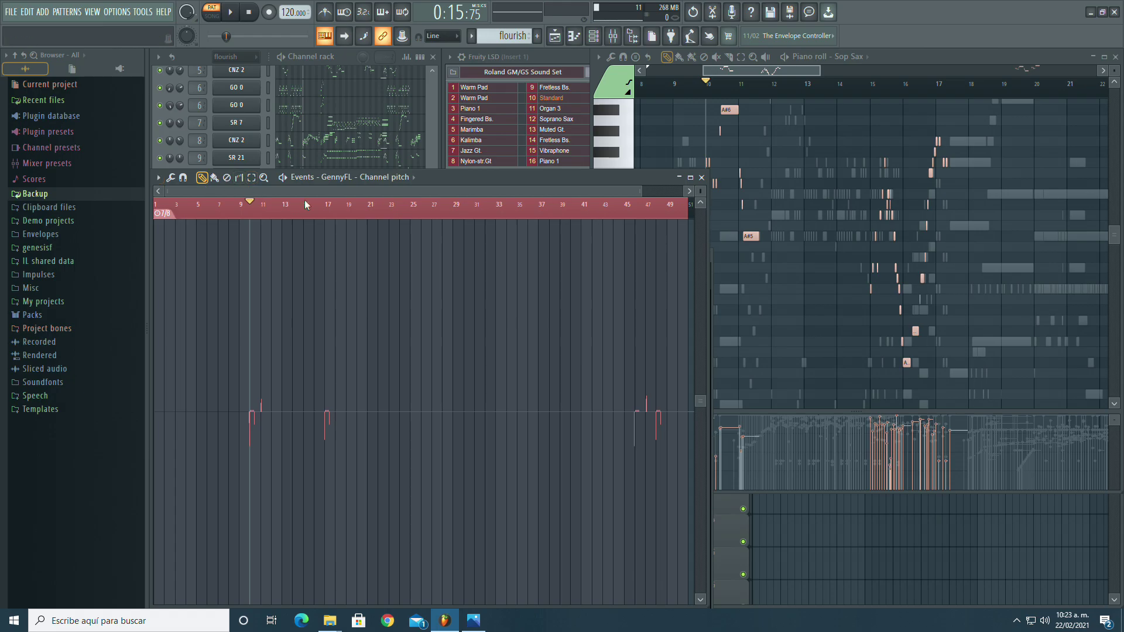
pyautogui.click(701, 178)
pyautogui.click(168, 256)
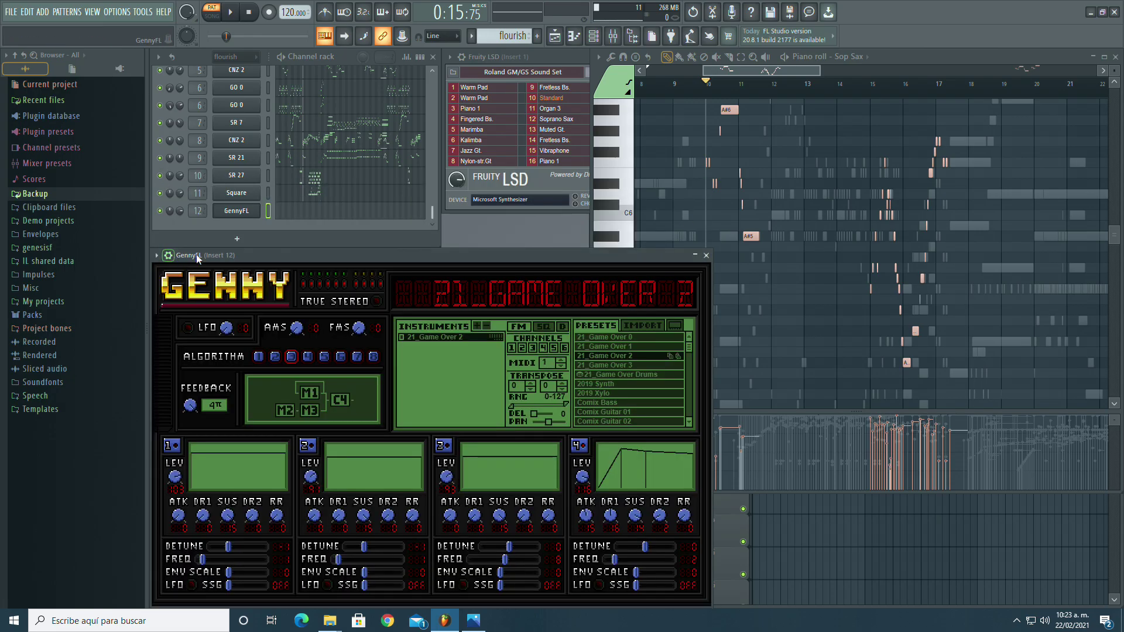
pyautogui.rightClick(240, 211)
pyautogui.moveTo(341, 300)
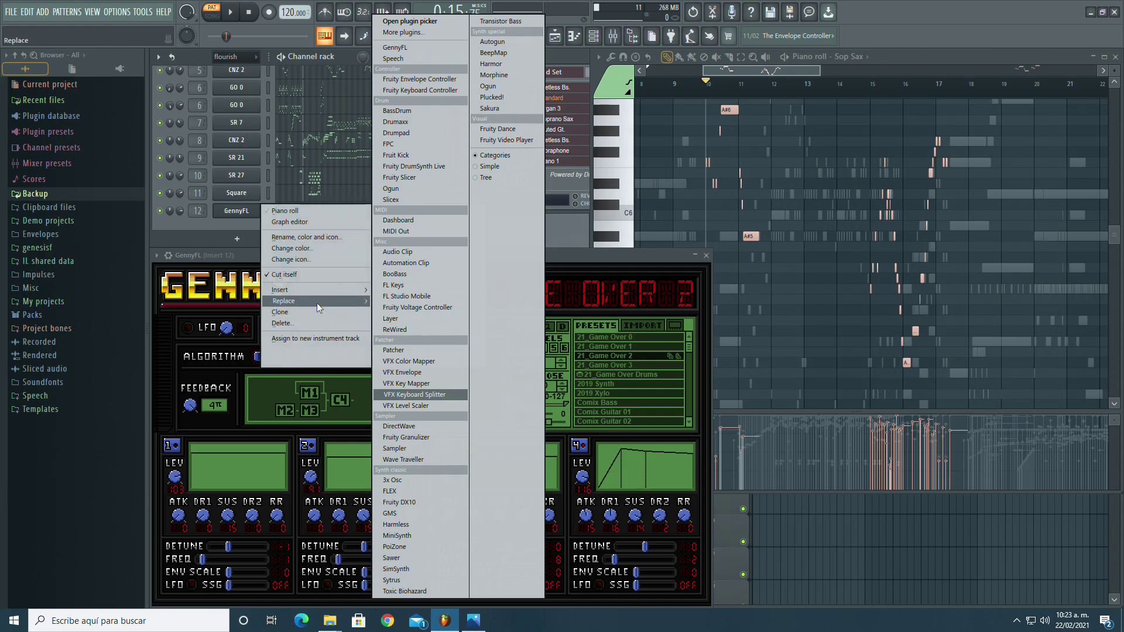
pyautogui.click(224, 215)
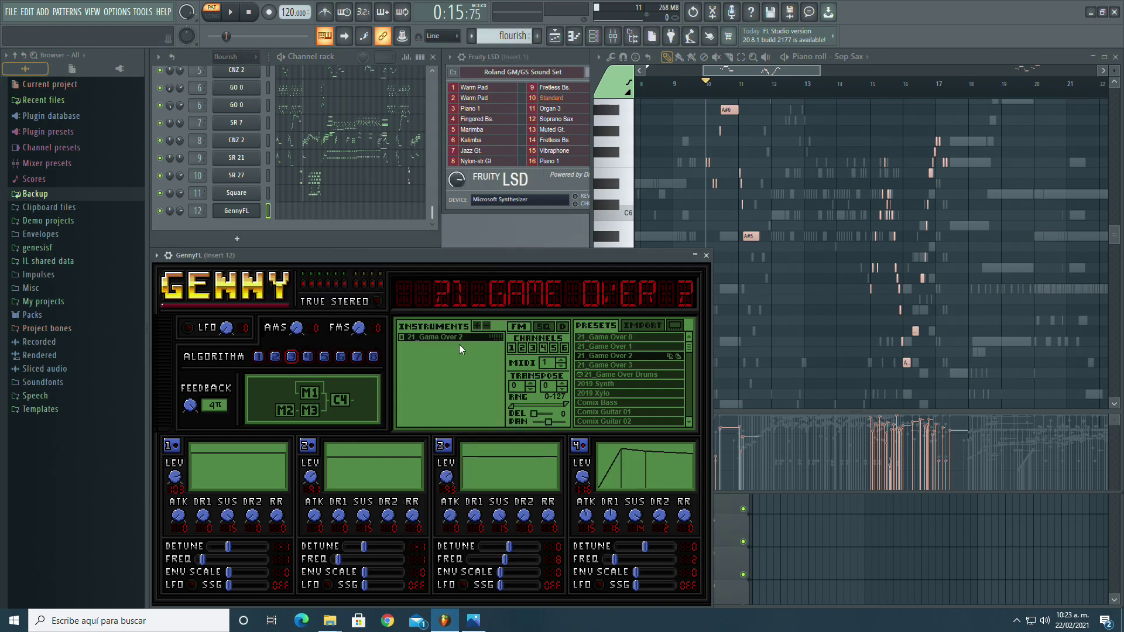
# Step: Copy all Sop Sax notes into the GennyFL piano roll and move them so the phrase starts at bar 10
pyautogui.scroll(8, 719, 166)
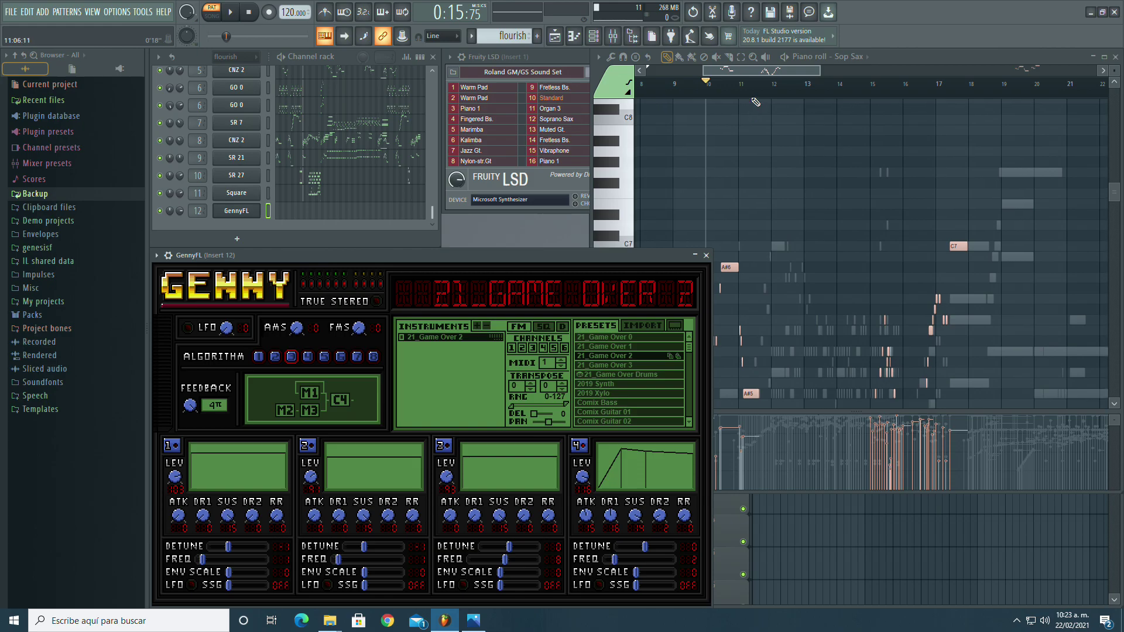
pyautogui.moveTo(651, 483); pyautogui.dragTo(660, 563)
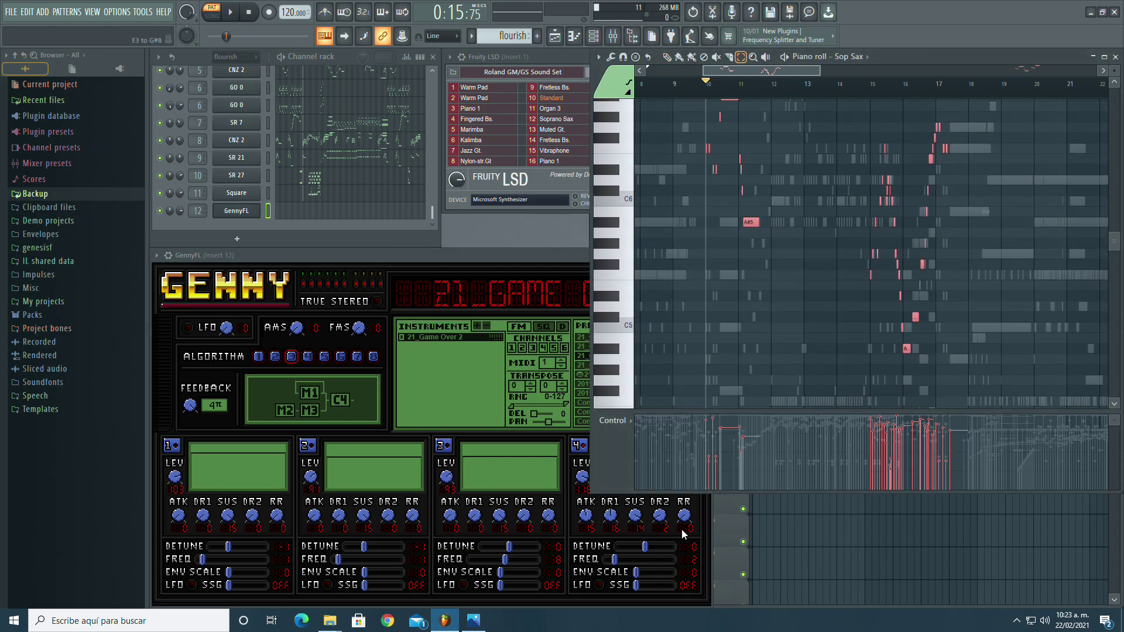
pyautogui.scroll(4, 761, 293)
pyautogui.moveTo(820, 71); pyautogui.dragTo(761, 73)
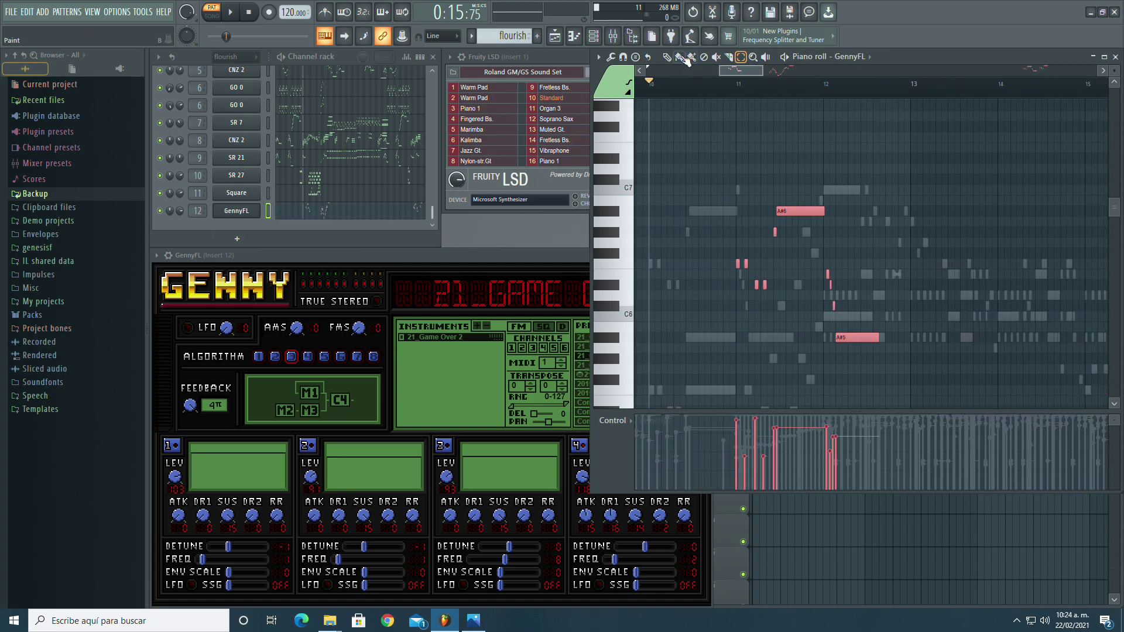
pyautogui.moveTo(801, 209); pyautogui.dragTo(711, 205)
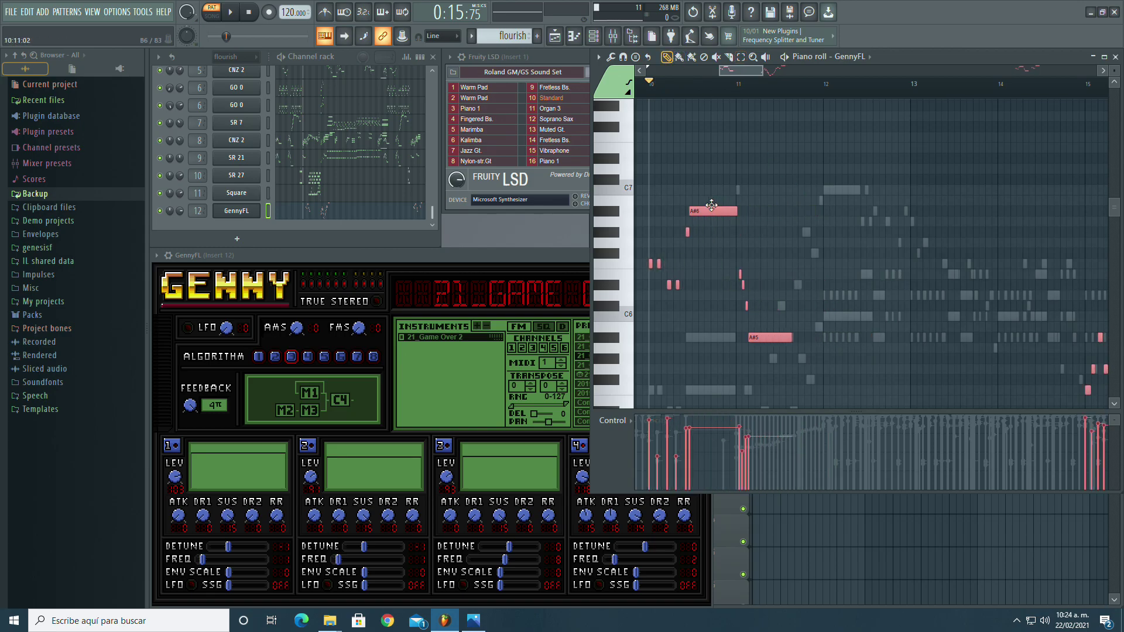
# Step: Change the color of the pasted GennyFL notes to green
pyautogui.click(598, 57)
pyautogui.moveTo(629, 87)
pyautogui.click(753, 260)
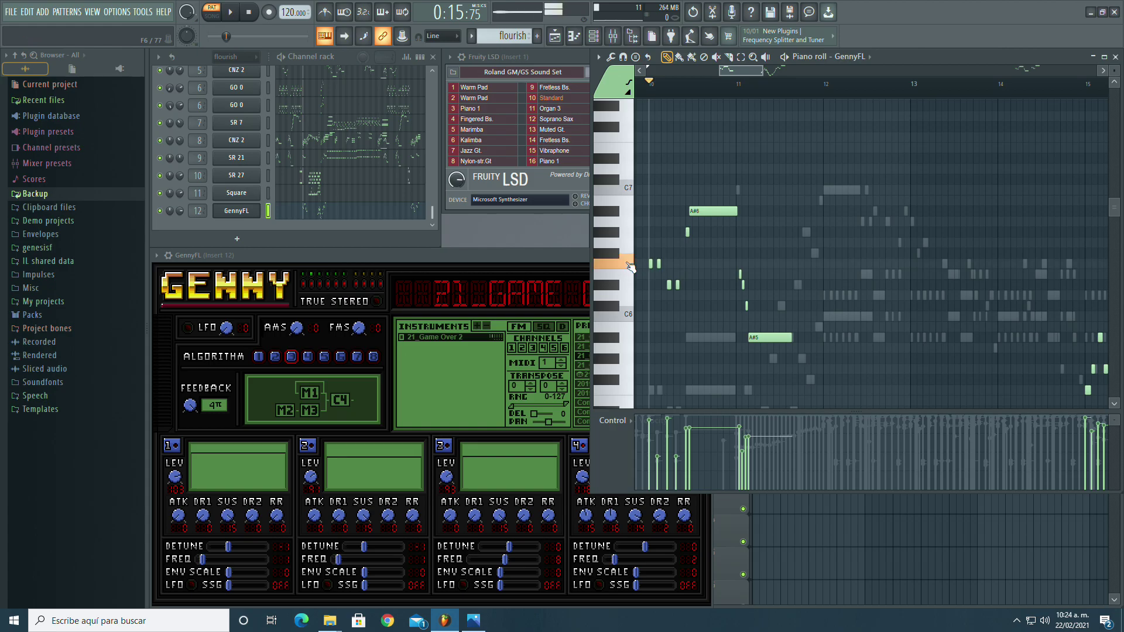
# Step: Set the Genny instrument's octave transpose to -1 and compare its pitch with the Sop Sax channel
pyautogui.click(531, 389)
pyautogui.click(630, 248)
pyautogui.scroll(5, 363, 176)
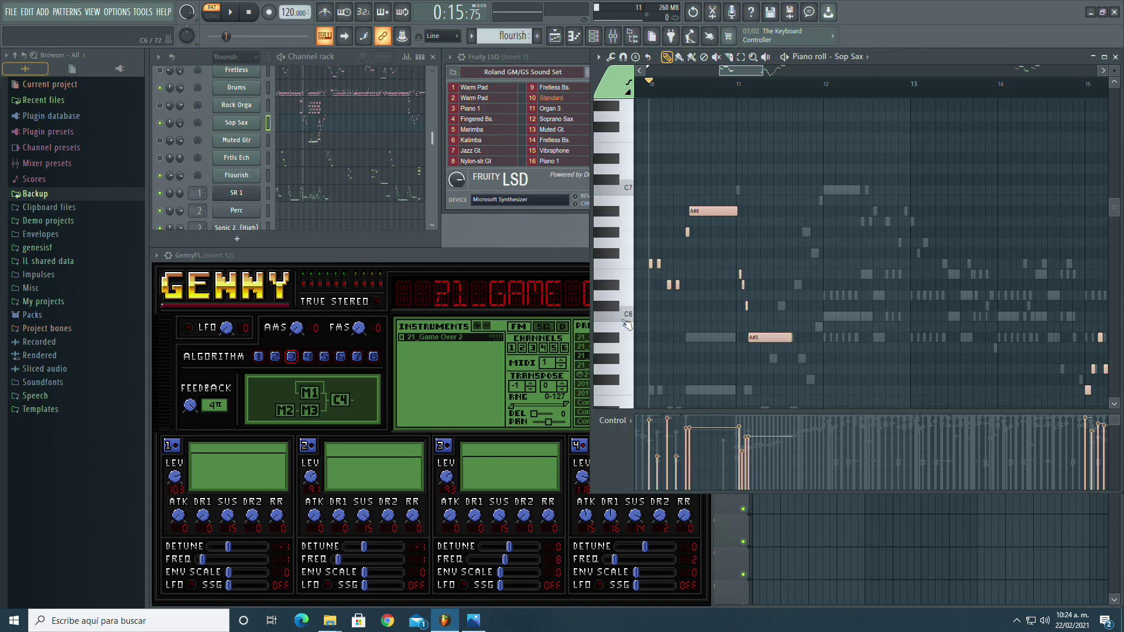
pyautogui.scroll(-5, 331, 218)
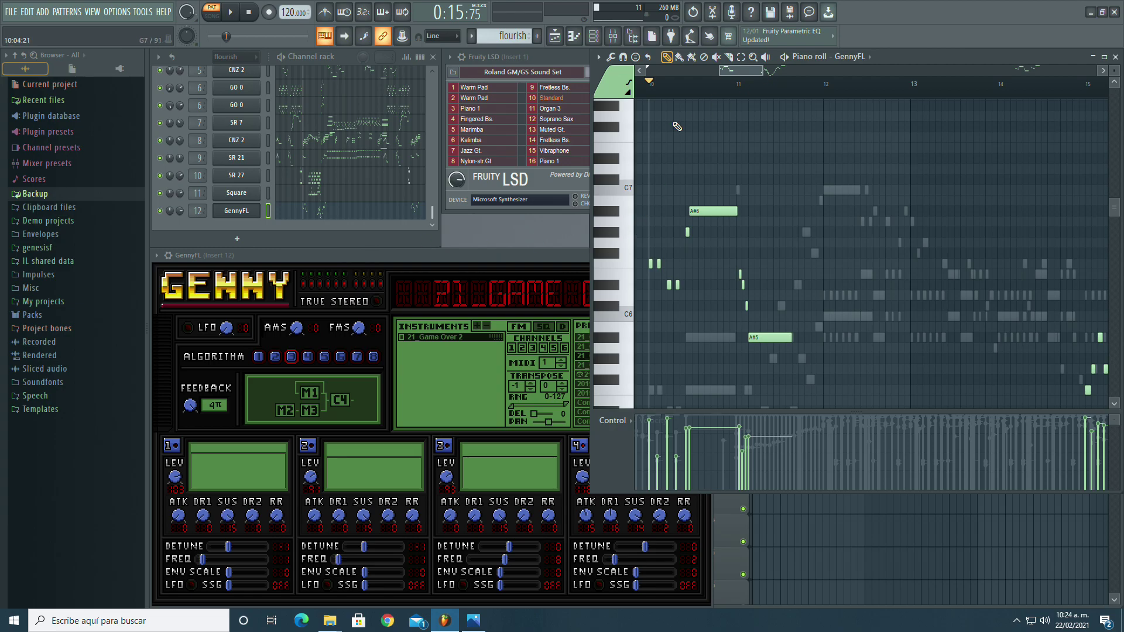
# Step: Select all GennyFL notes in the piano roll
pyautogui.scroll(1, 678, 126)
pyautogui.click(742, 57)
pyautogui.scroll(5, 614, 133)
pyautogui.moveTo(615, 134); pyautogui.dragTo(615, 630)
pyautogui.scroll(-1, 700, 102)
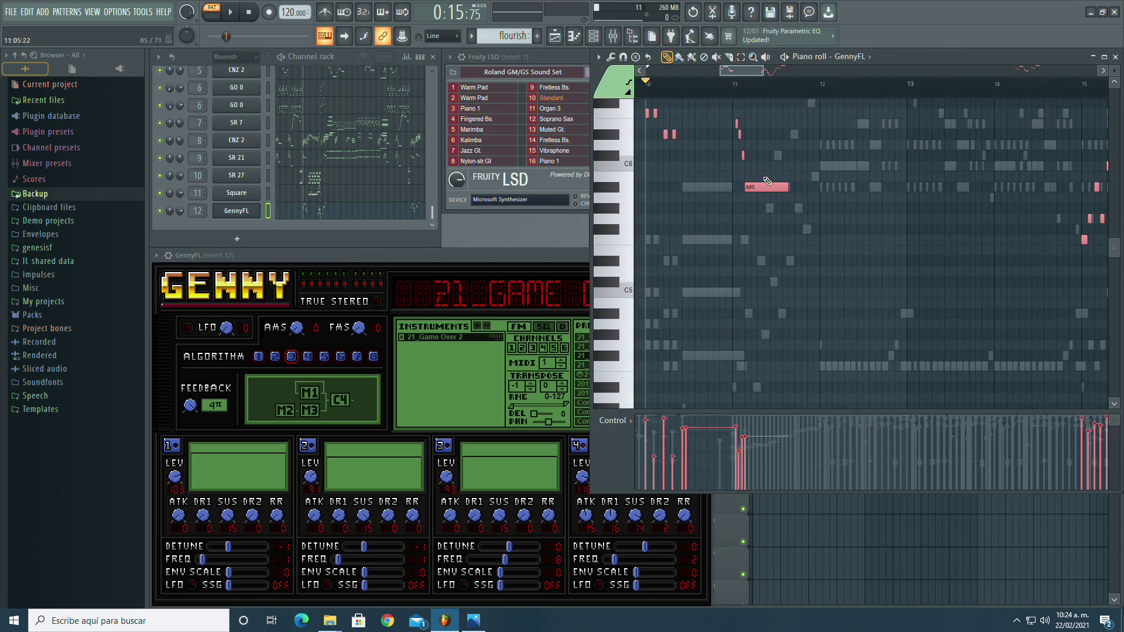
# Step: Try a higher velocity level on the selected GennyFL notes, play them from bar 10, and undo the change
pyautogui.doubleClick(764, 186)
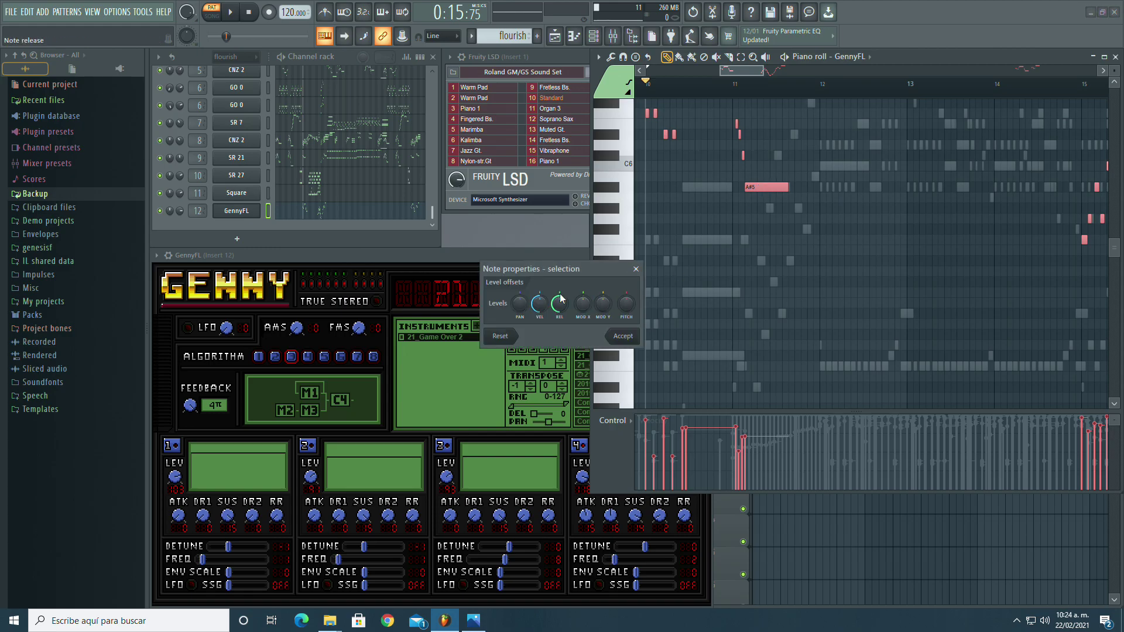
pyautogui.click(631, 341)
pyautogui.moveTo(763, 71); pyautogui.dragTo(566, 83)
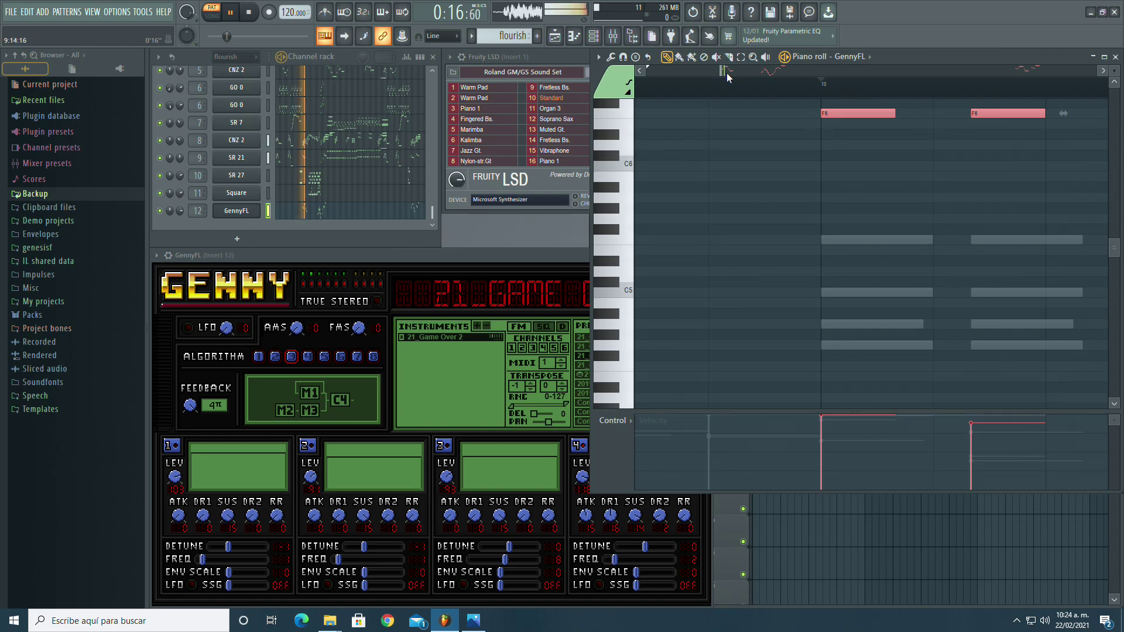
pyautogui.moveTo(724, 71); pyautogui.dragTo(810, 83)
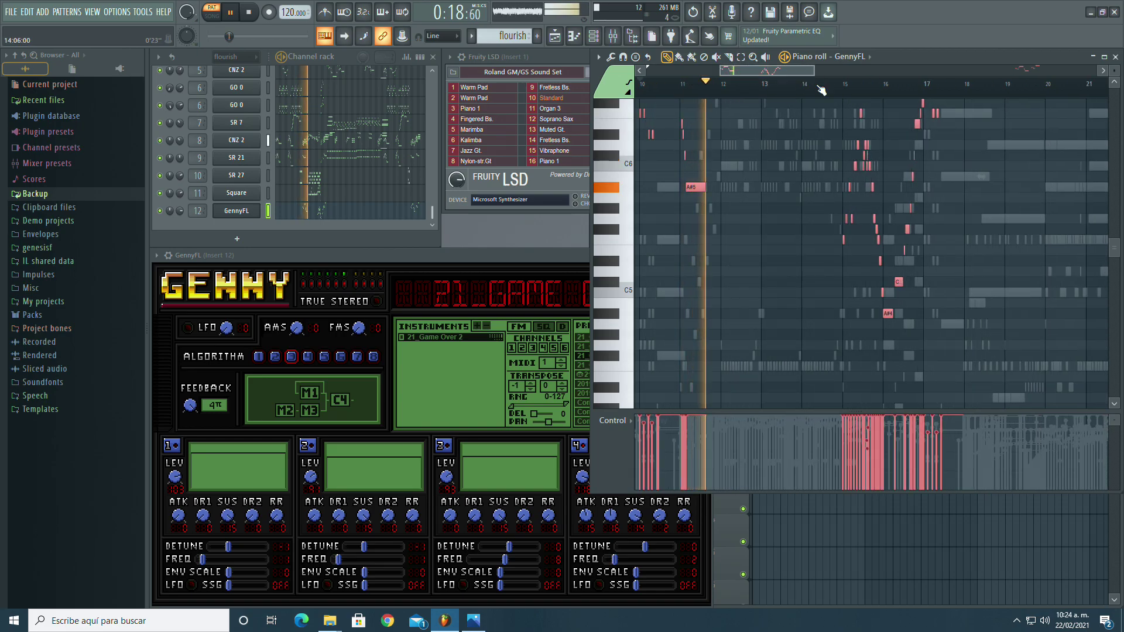
pyautogui.scroll(2, 743, 111)
pyautogui.click(641, 93)
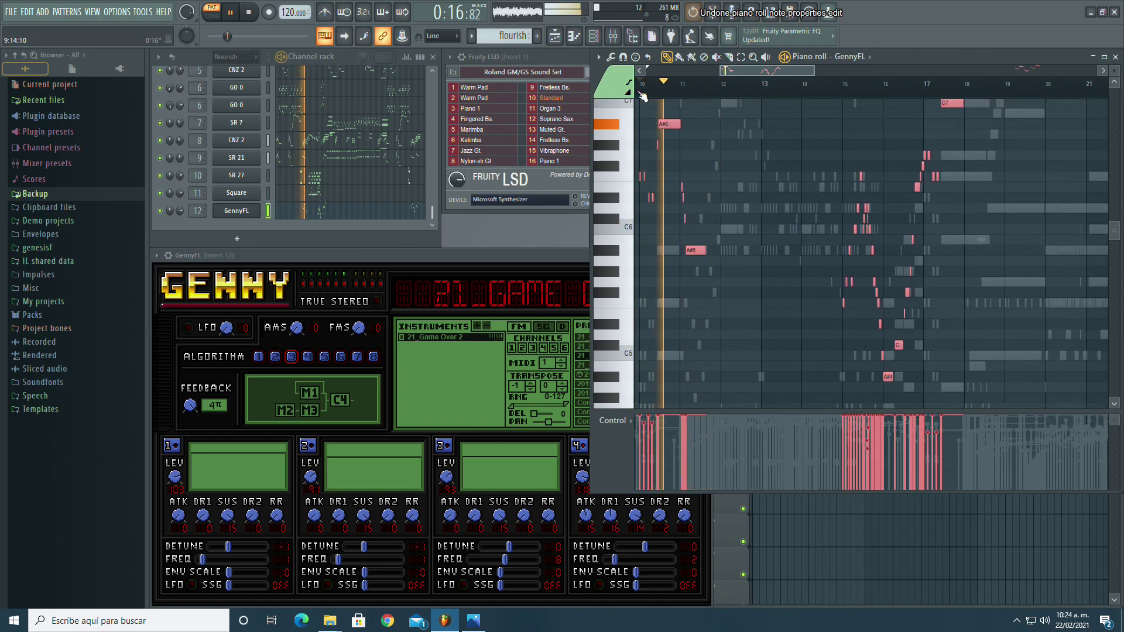
pyautogui.hotkey('ctrl', 'z')
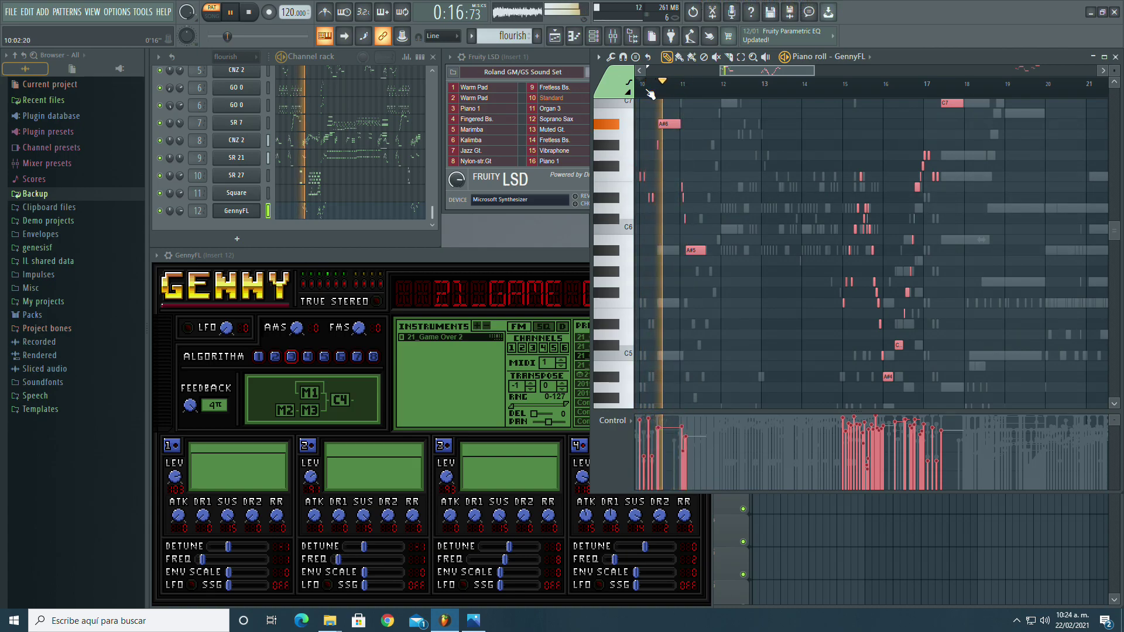
# Step: Try a velocity level of 110% on the selected GennyFL notes, play them from bar 10, and undo it
pyautogui.doubleClick(668, 123)
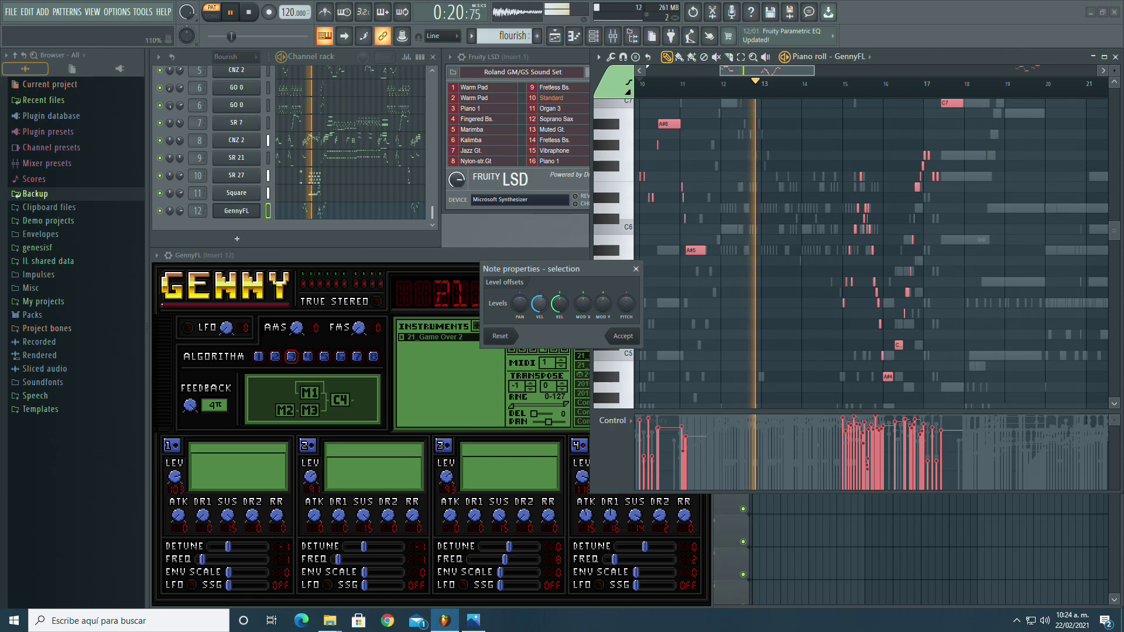
pyautogui.click(622, 336)
pyautogui.click(643, 85)
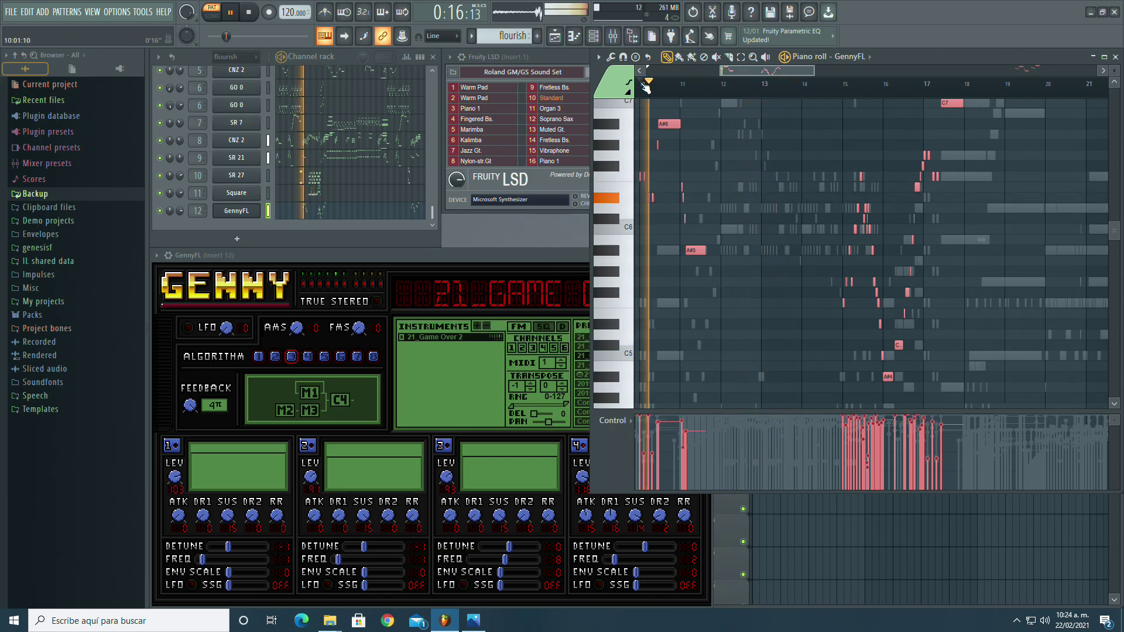
pyautogui.hotkey('ctrl', 'z')
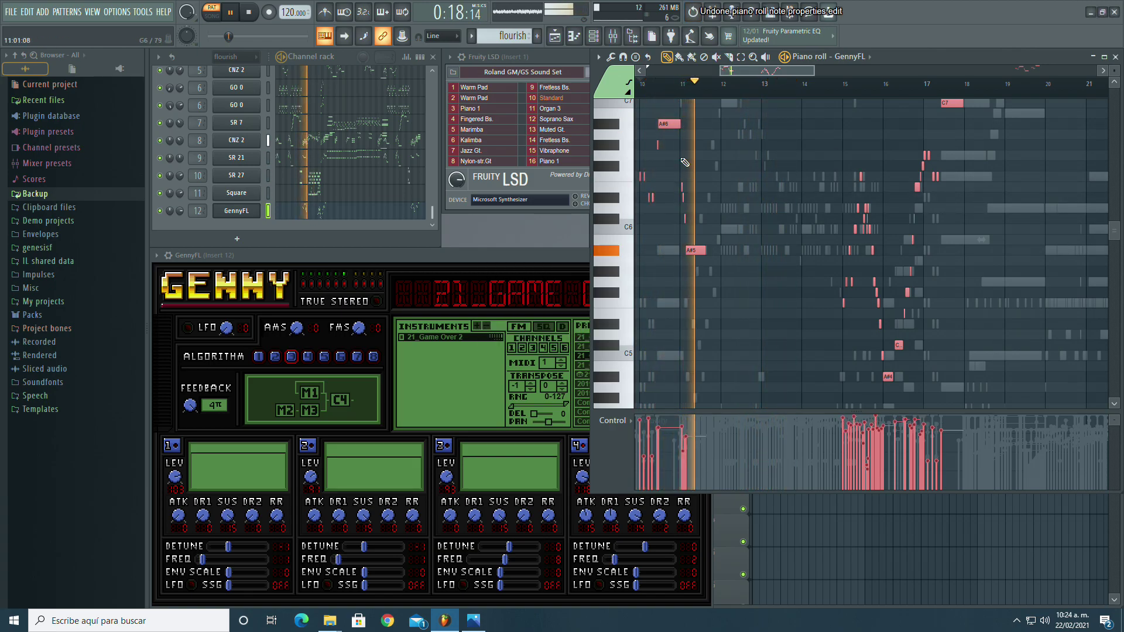
# Step: Try a velocity level of 123% on the selected GennyFL notes, listen from bar 10, and undo it
pyautogui.doubleClick(669, 124)
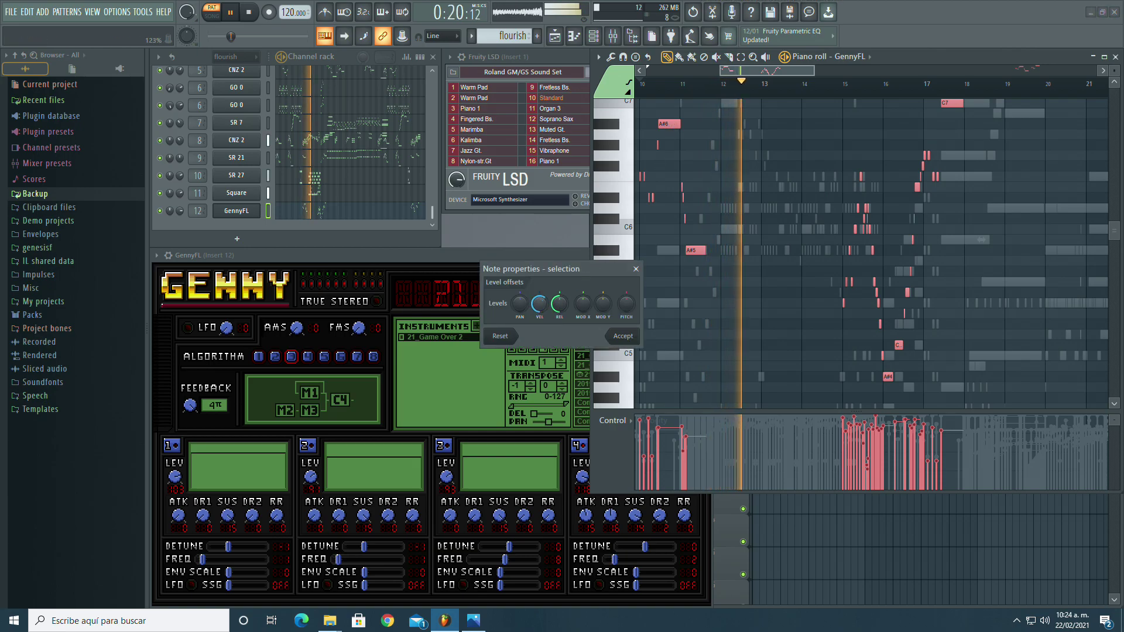
pyautogui.click(622, 336)
pyautogui.click(644, 85)
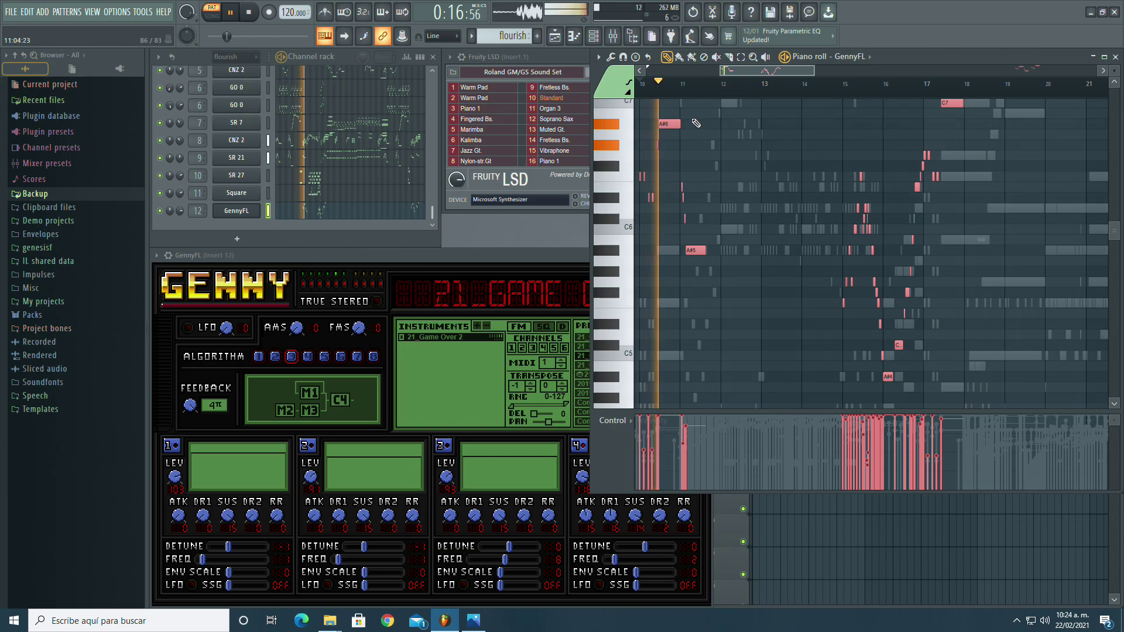
pyautogui.hotkey('ctrl', 'z')
# Step: Try another velocity increase on the selected GennyFL notes, listen from bar 10, and undo it
pyautogui.moveTo(537, 302); pyautogui.dragTo(538, 284)
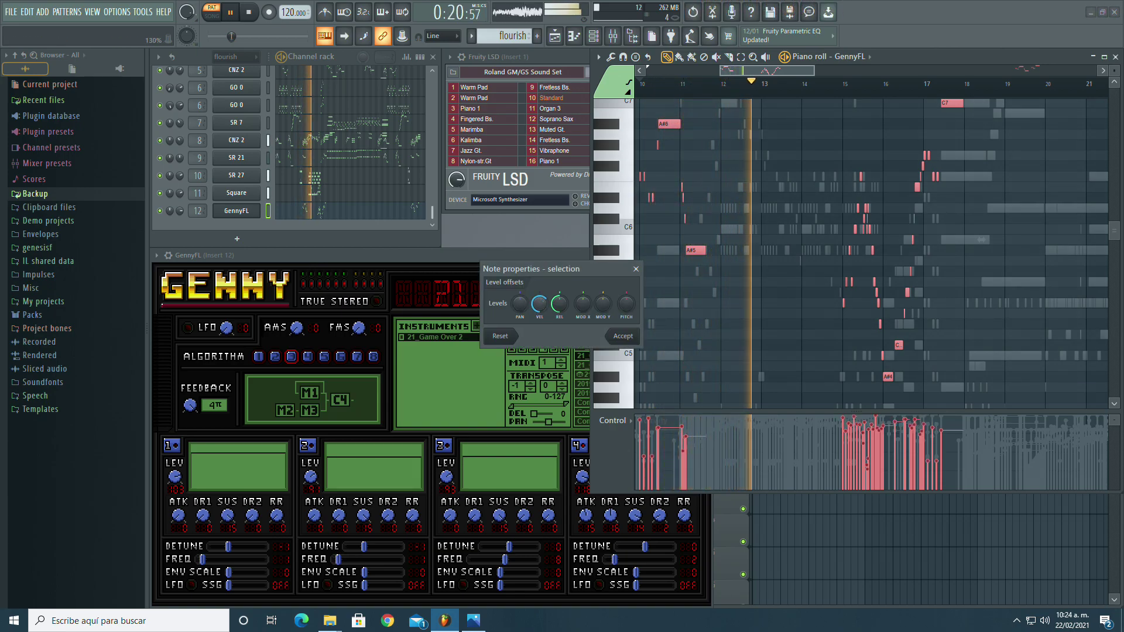
pyautogui.click(622, 336)
pyautogui.click(646, 89)
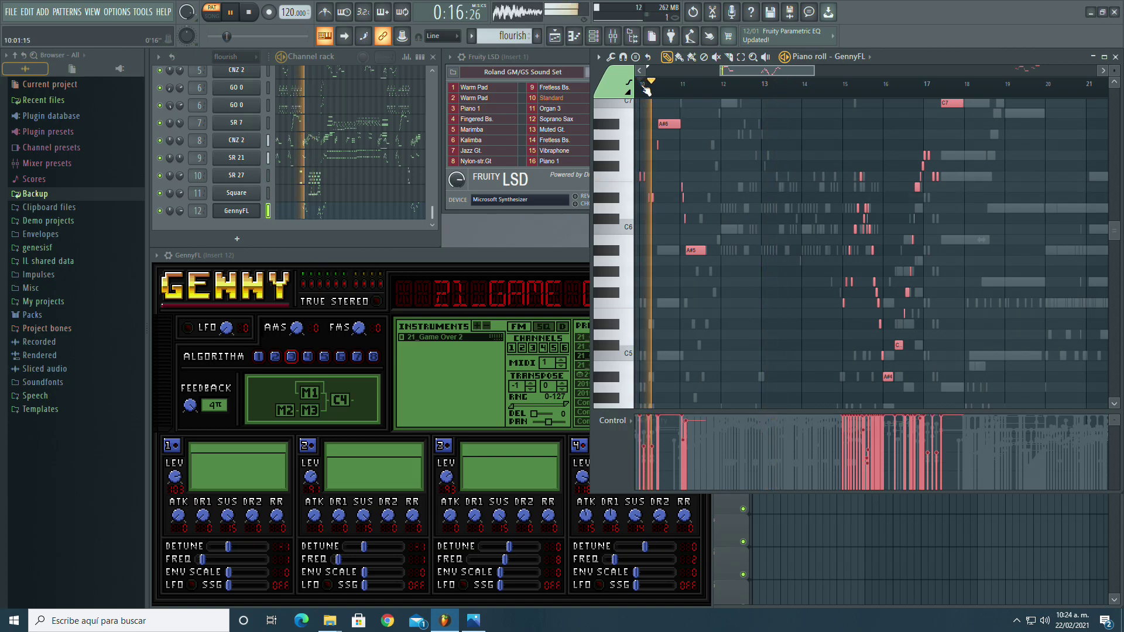
pyautogui.hotkey('ctrl', 'z')
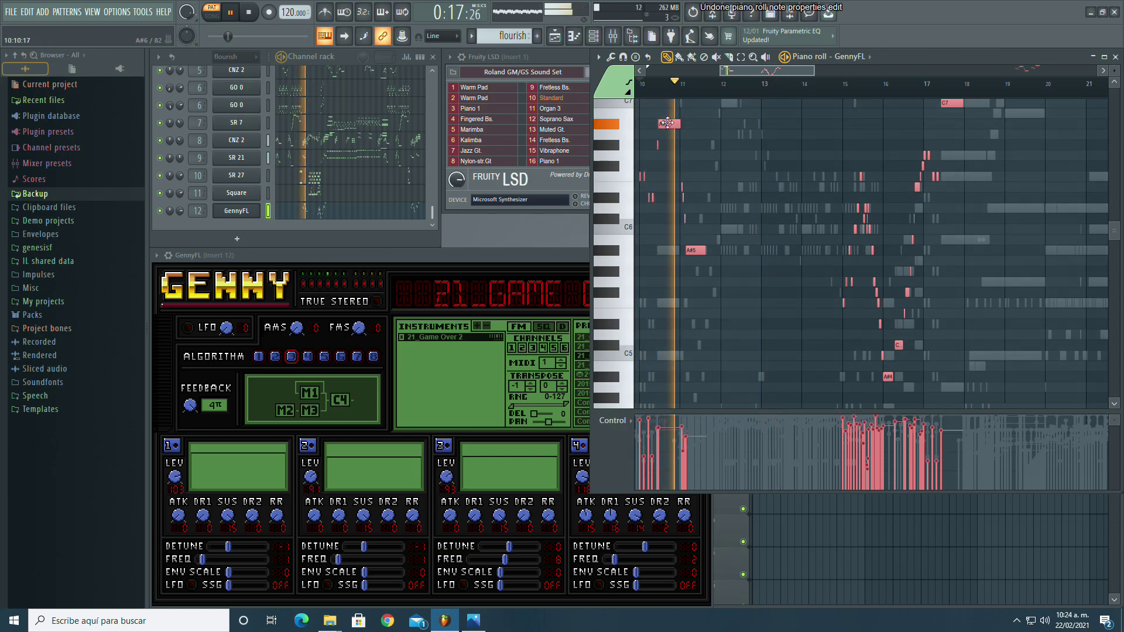
# Step: Raise the velocity level of all selected GennyFL notes through their note properties and play them from bar 10
pyautogui.doubleClick(696, 250)
pyautogui.moveTo(541, 306); pyautogui.dragTo(541, 279)
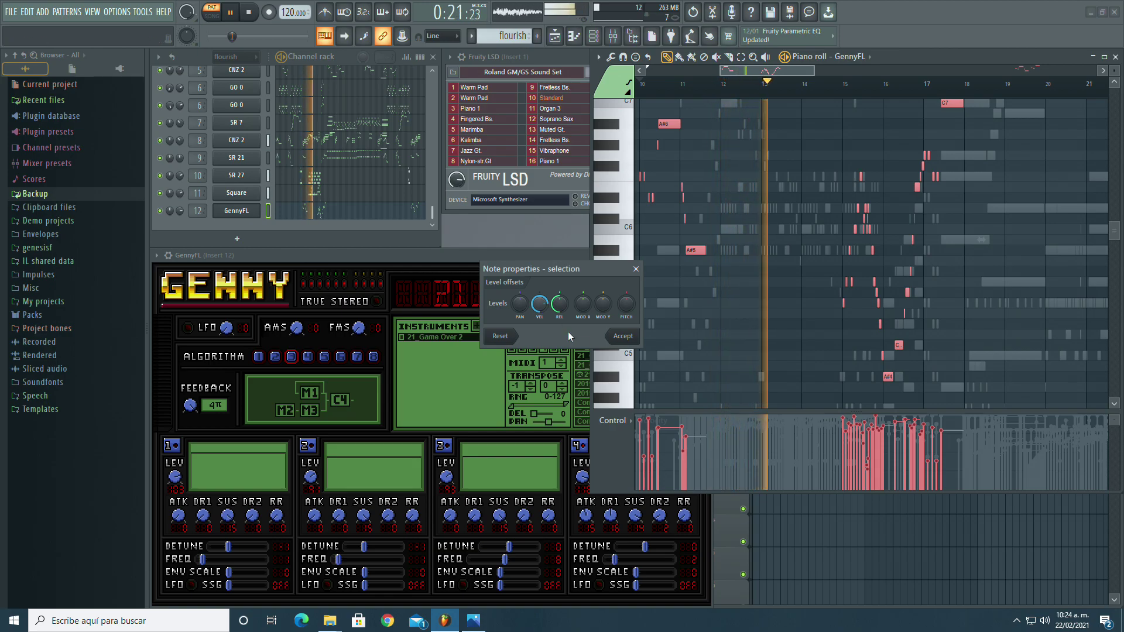
pyautogui.click(622, 336)
pyautogui.click(645, 89)
pyautogui.click(647, 91)
pyautogui.click(647, 91)
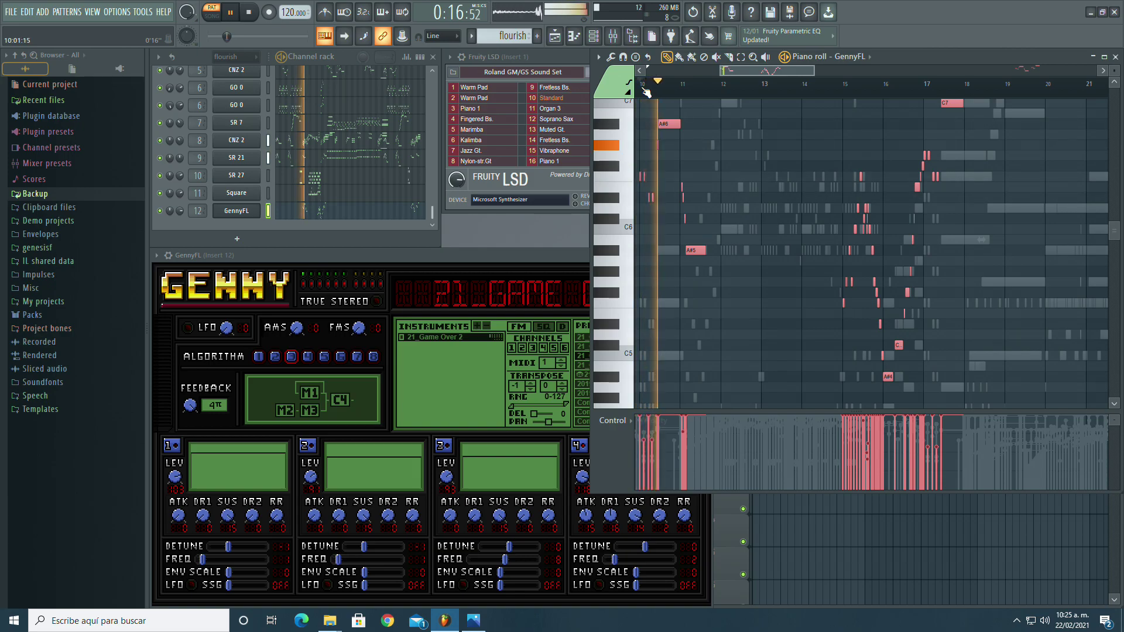
pyautogui.click(647, 91)
# Step: Listen to the GennyFL part from bars 15 and 10, trying a channel volume of 60%
pyautogui.click(843, 90)
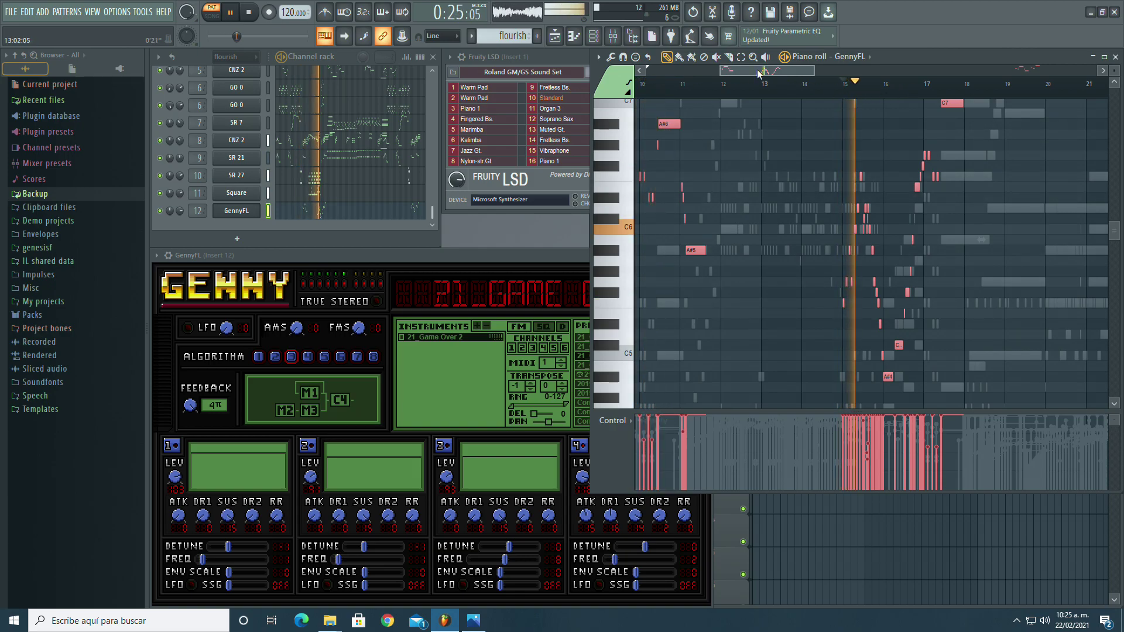
pyautogui.moveTo(814, 71); pyautogui.dragTo(864, 71)
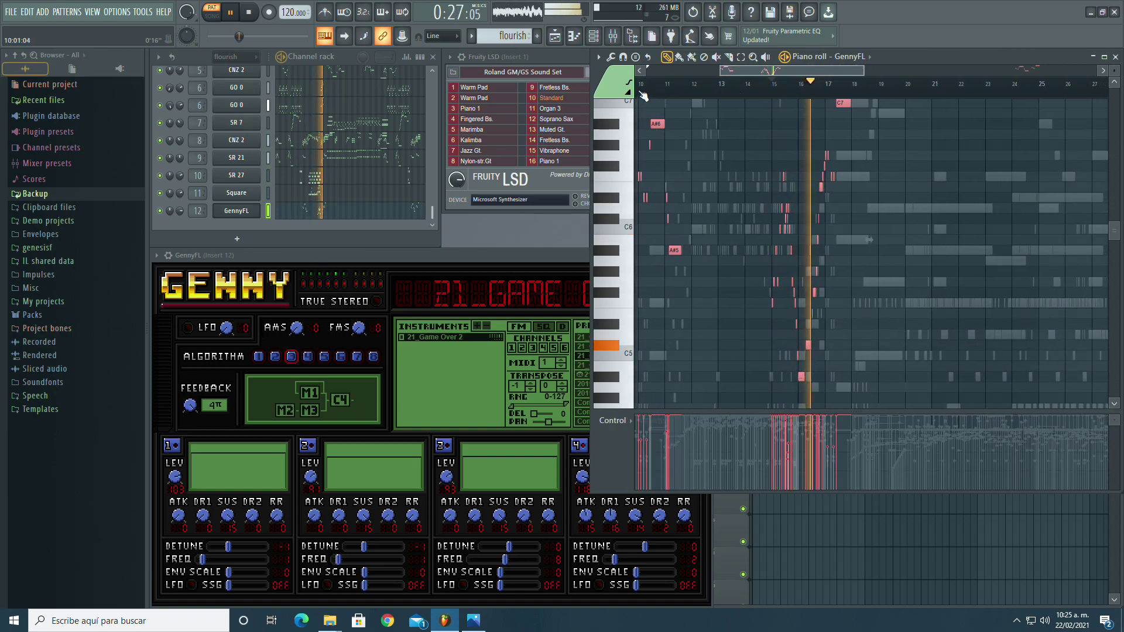
pyautogui.click(641, 93)
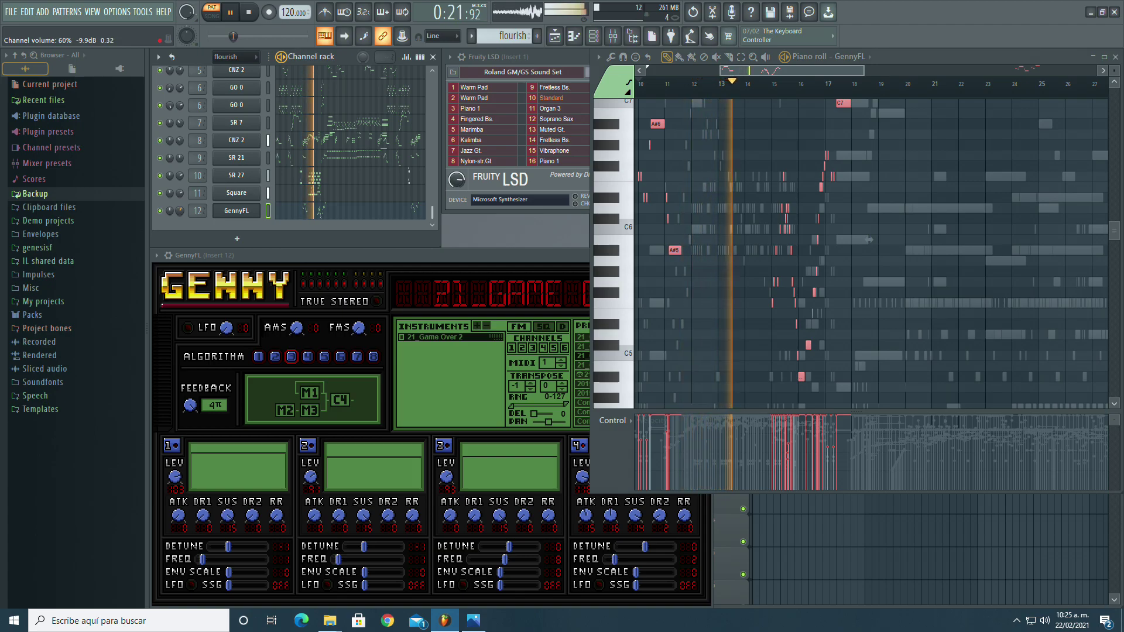
pyautogui.click(717, 69)
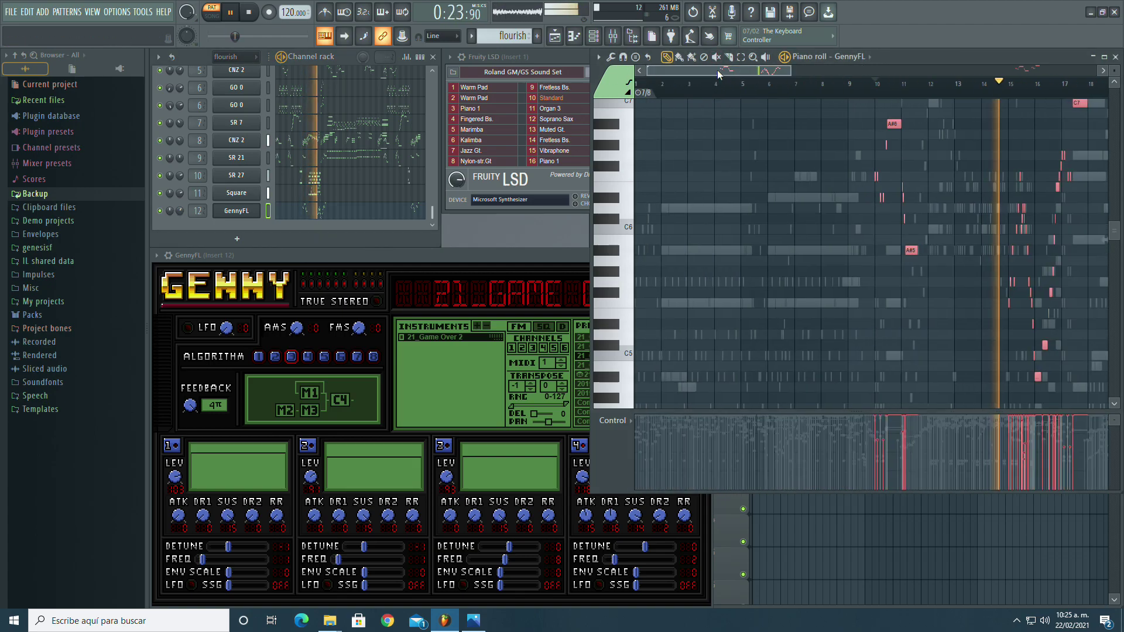
pyautogui.click(867, 74)
pyautogui.moveTo(786, 71); pyautogui.dragTo(858, 71)
# Step: Compare the GennyFL part with the original Sop Sax channel by playing the passage from bar 10
pyautogui.scroll(2, 349, 187)
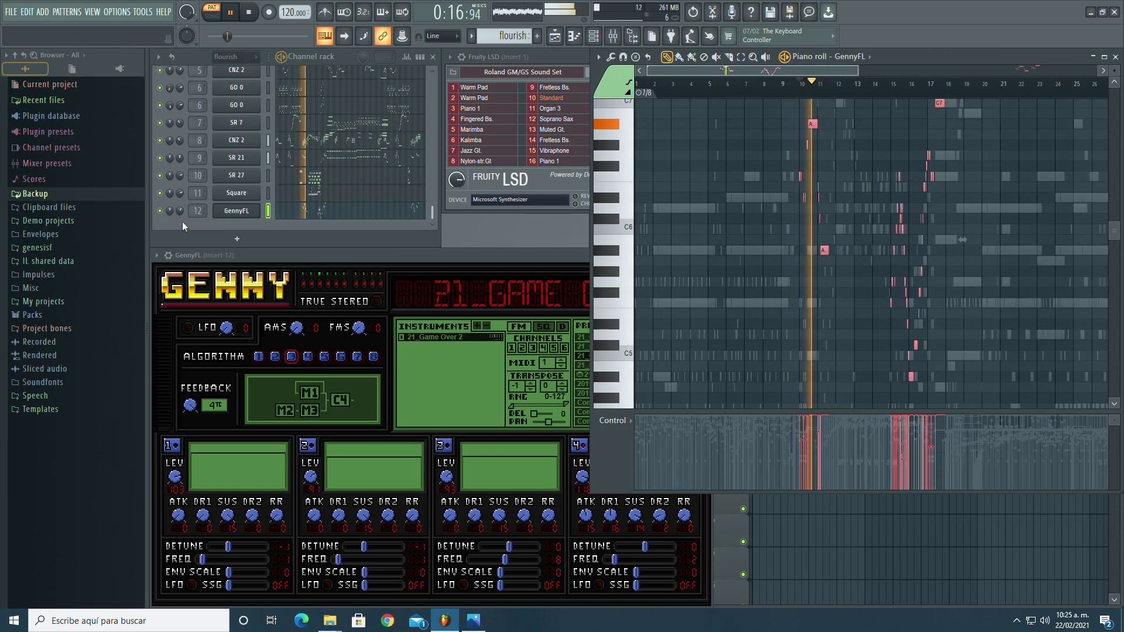
pyautogui.scroll(10, 263, 142)
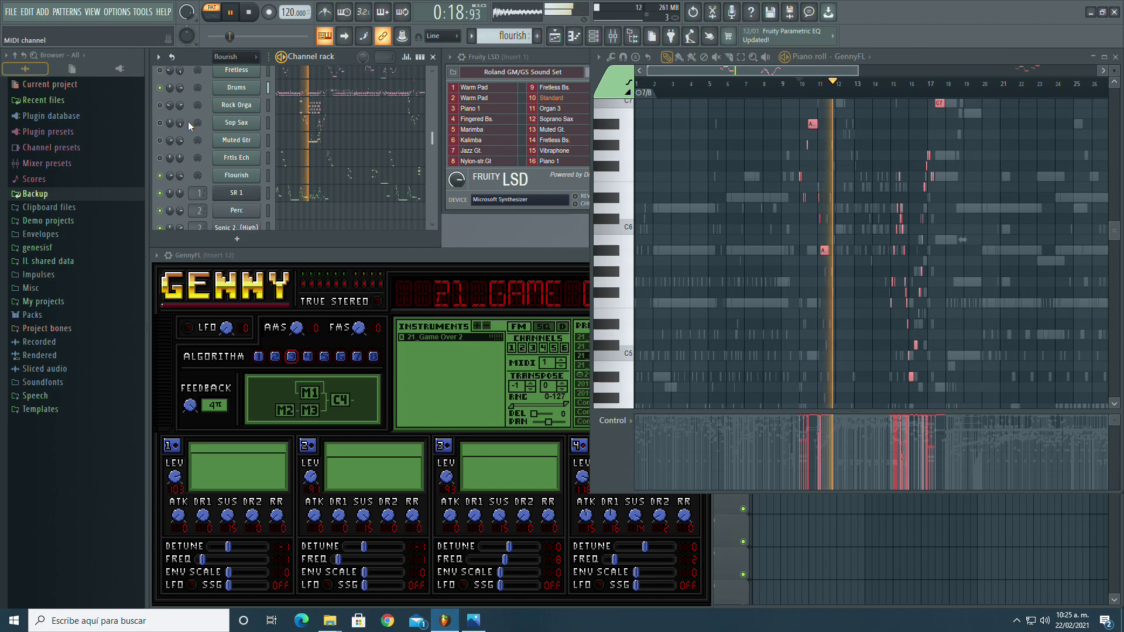
pyautogui.click(803, 93)
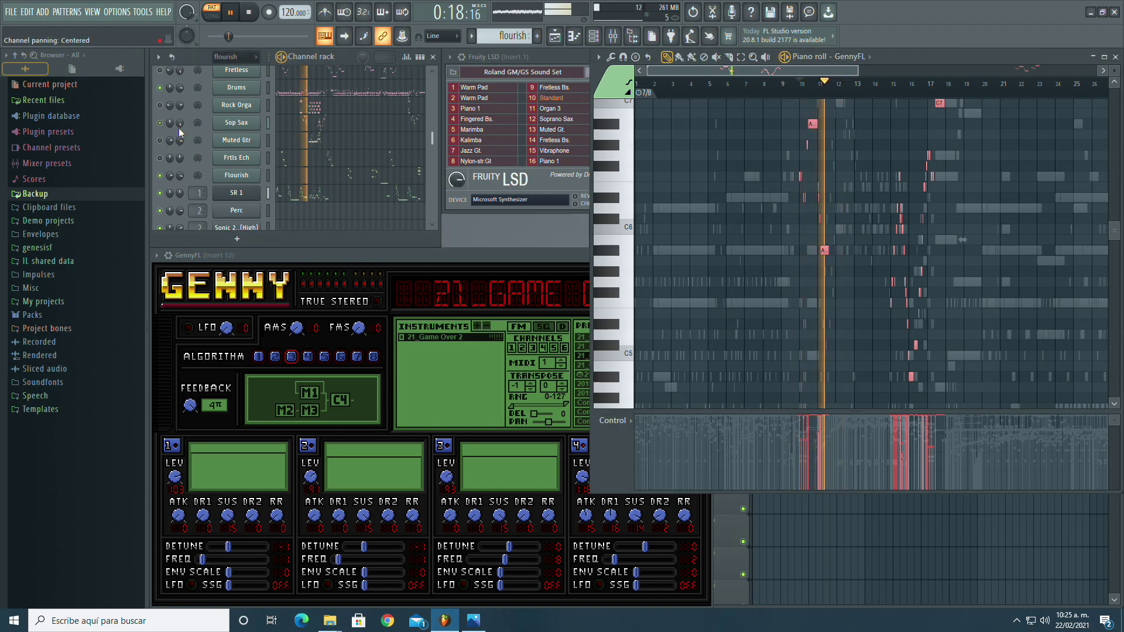
pyautogui.scroll(-8, 176, 176)
pyautogui.click(802, 88)
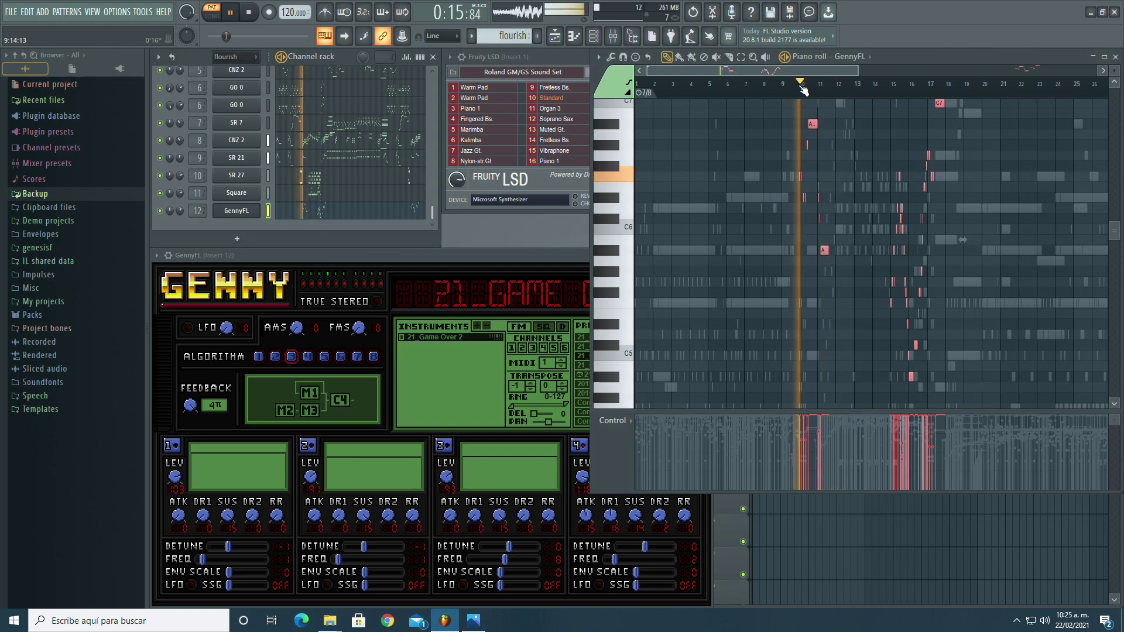
# Step: Rename the GennyFL channel as GO 2
pyautogui.rightClick(237, 209)
pyautogui.click(318, 245)
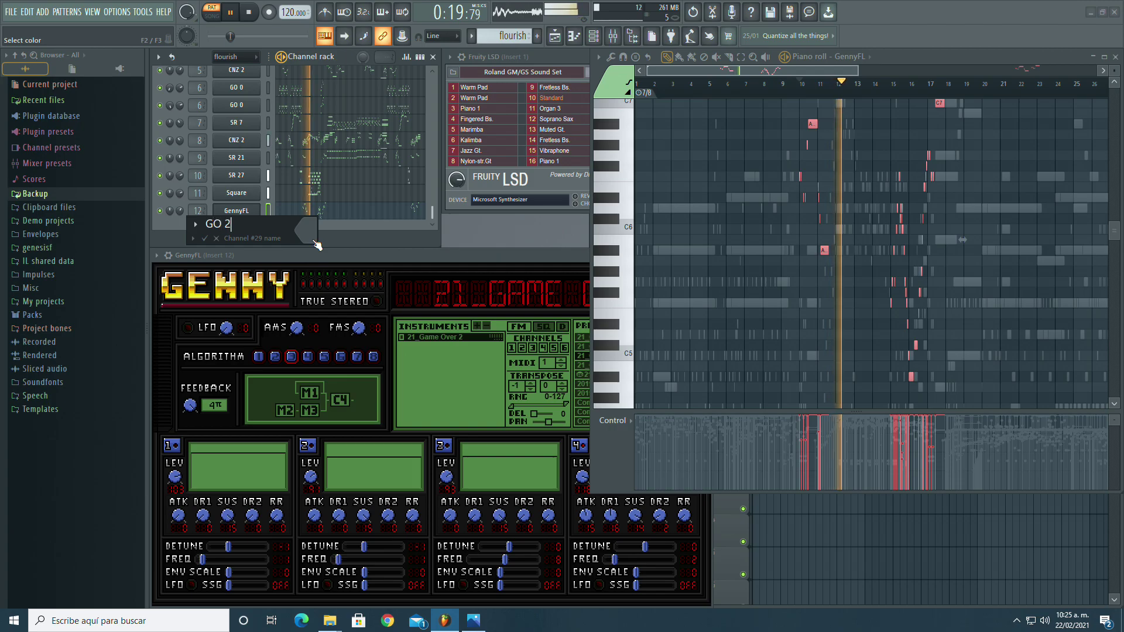
pyautogui.press('Return')
# Step: Try a channel volume of 50% for GO 2 and compare it with Sop Sax from bar 10
pyautogui.click(805, 93)
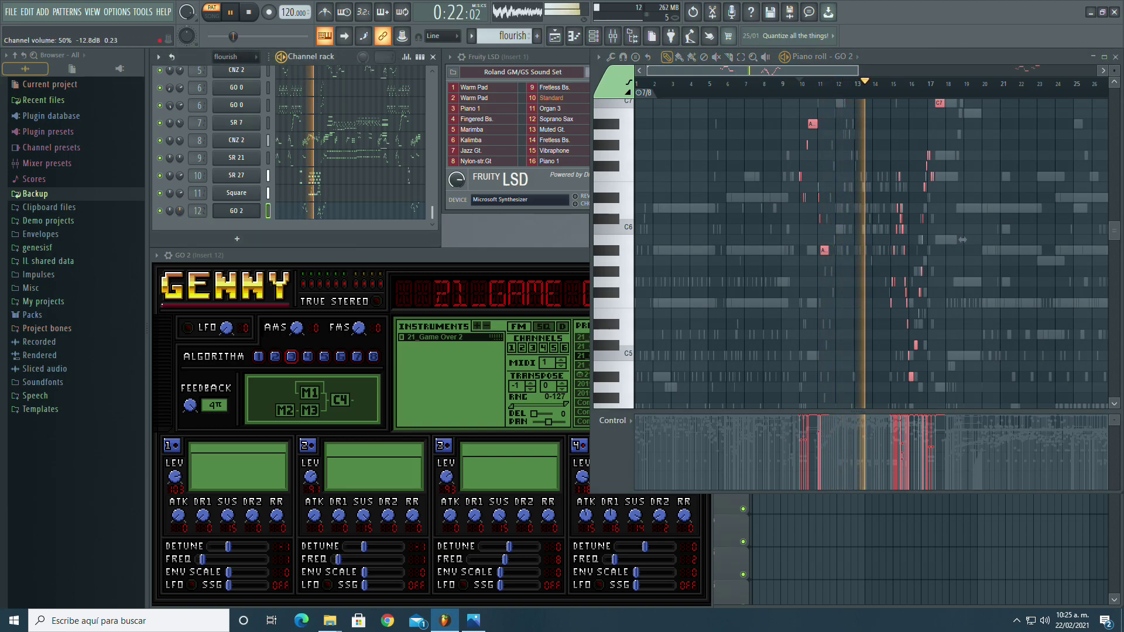
pyautogui.click(801, 92)
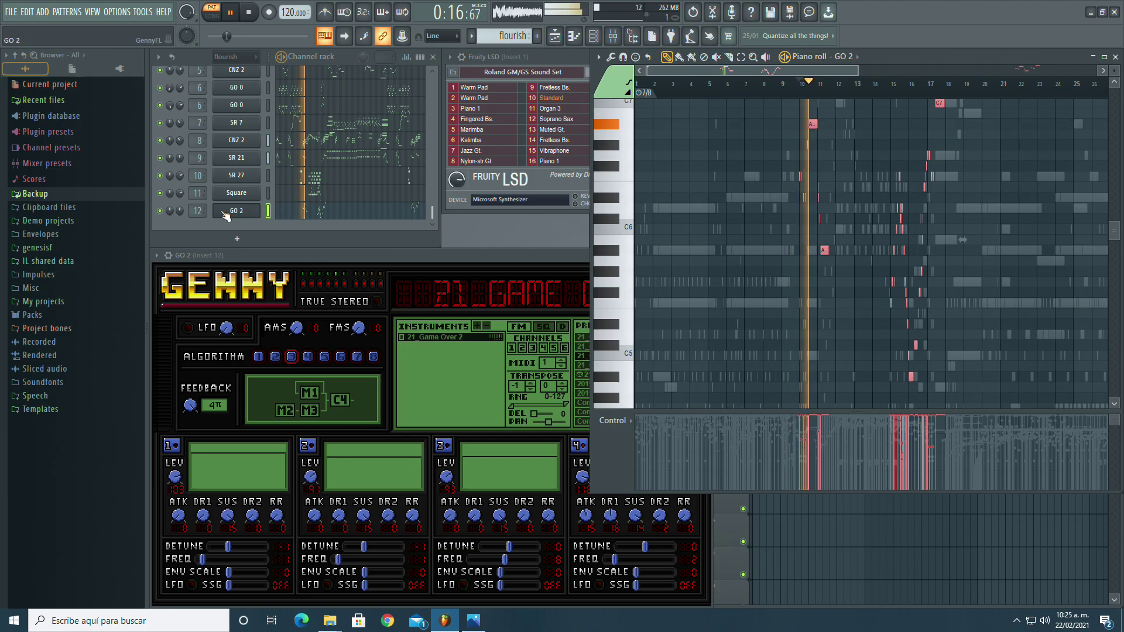
pyautogui.scroll(5, 246, 175)
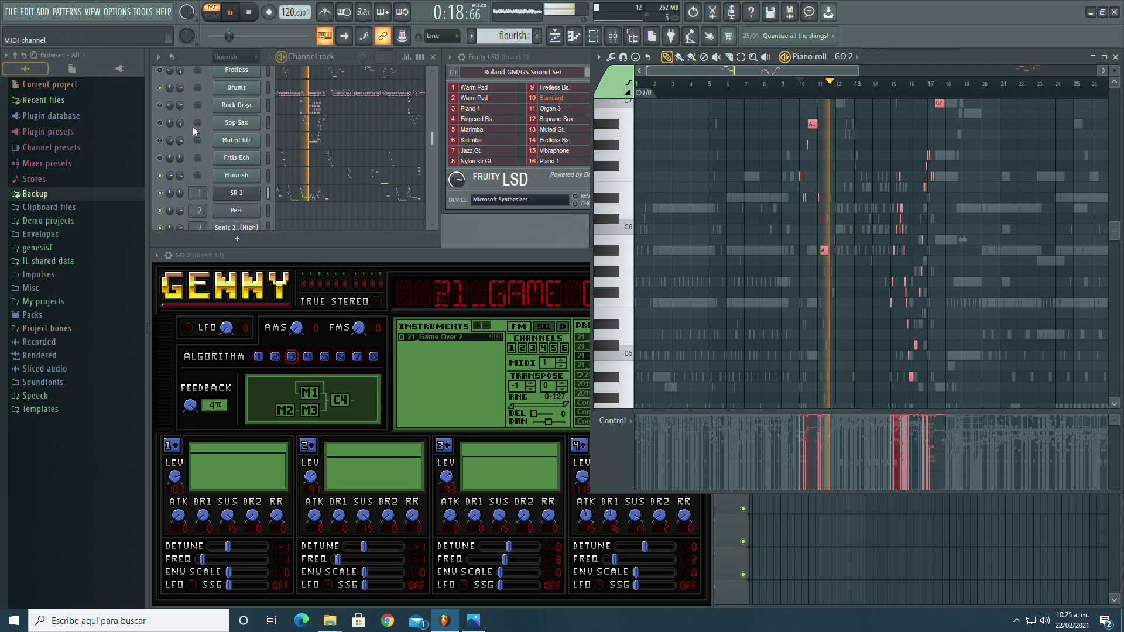
pyautogui.scroll(-5, 163, 123)
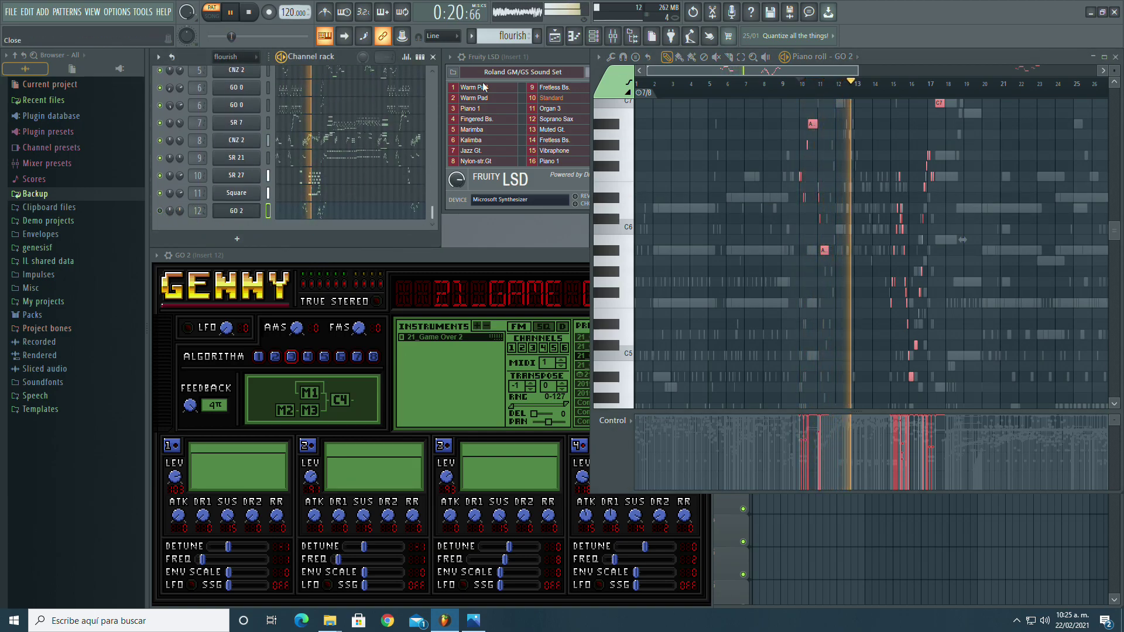
pyautogui.scroll(5, 360, 127)
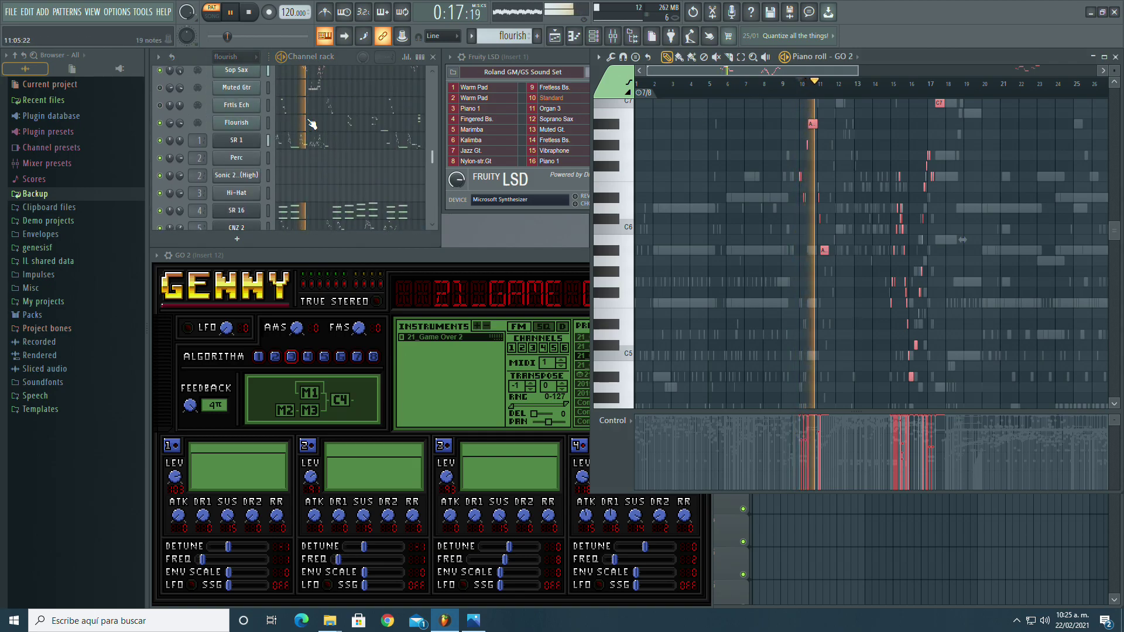
pyautogui.scroll(-5, 177, 125)
# Step: Set the GO 2 channel volume to 54% and play the part again from bar 10
pyautogui.click(249, 14)
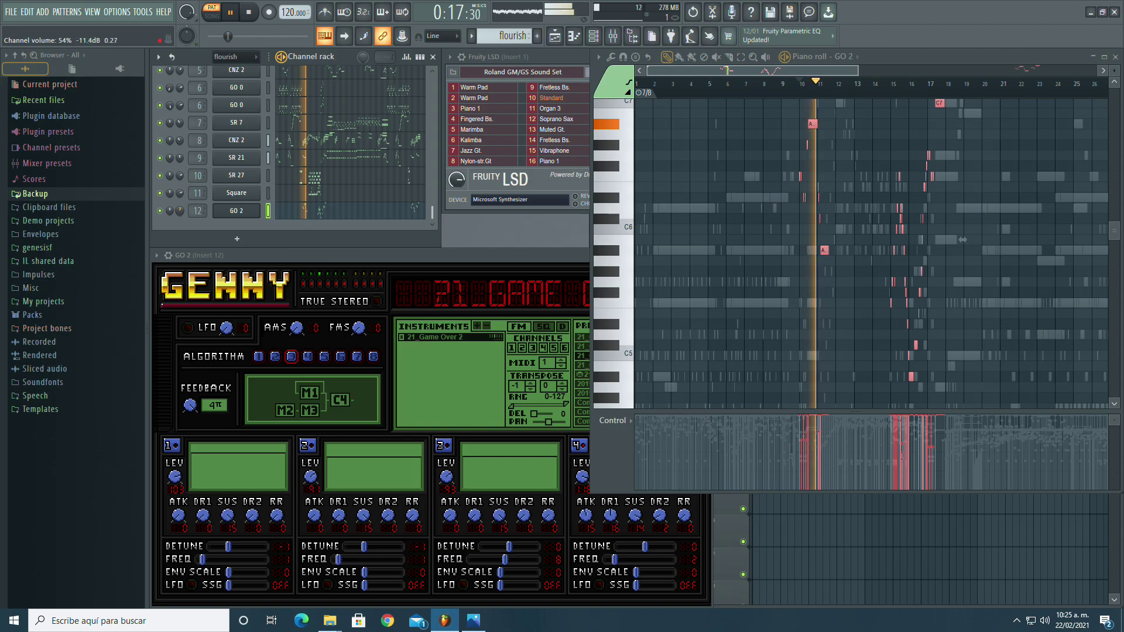
pyautogui.click(801, 85)
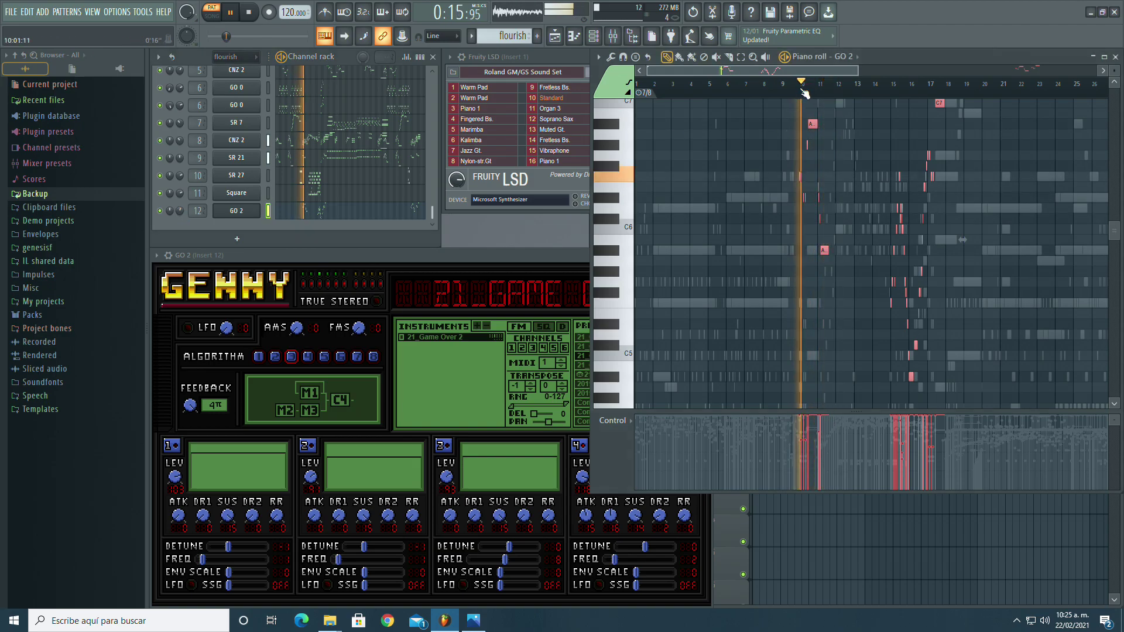
pyautogui.press('space')
pyautogui.press('space')
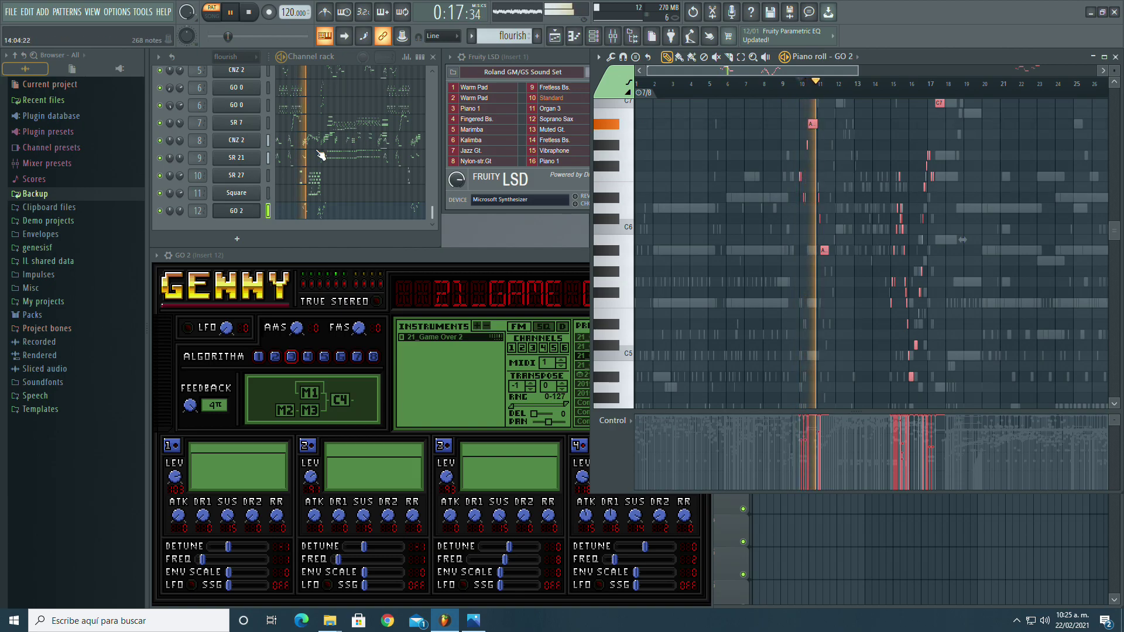
# Step: Open the Flourish channel's notes in the piano roll, stop playback, and uncover the whole Fruity LSD window
pyautogui.scroll(-5, 320, 151)
pyautogui.scroll(-3, 316, 156)
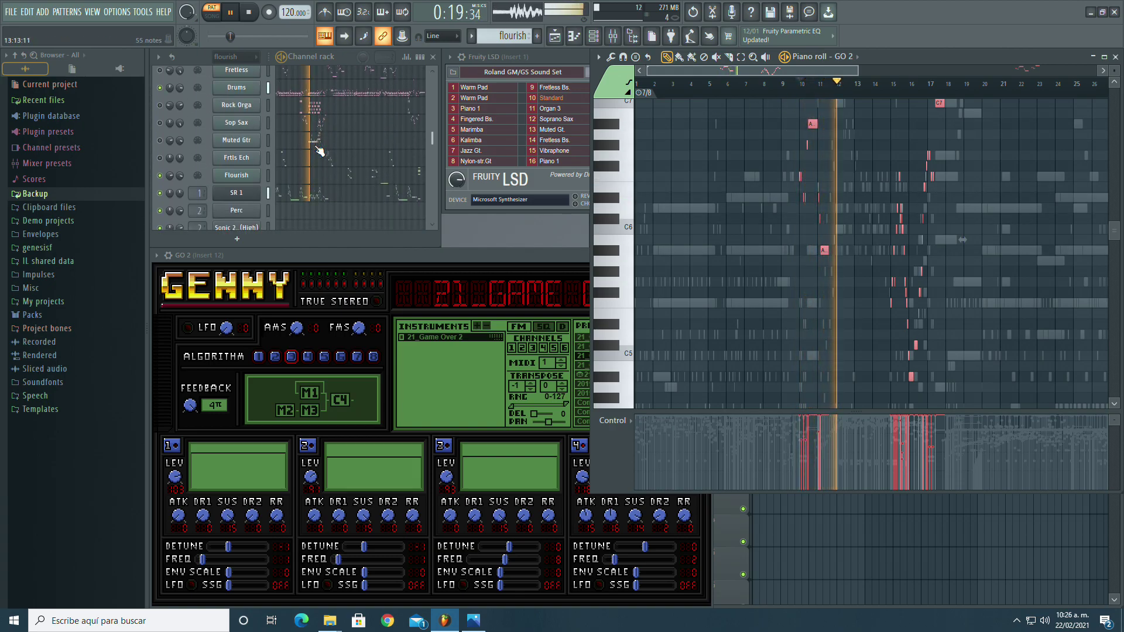
pyautogui.click(303, 173)
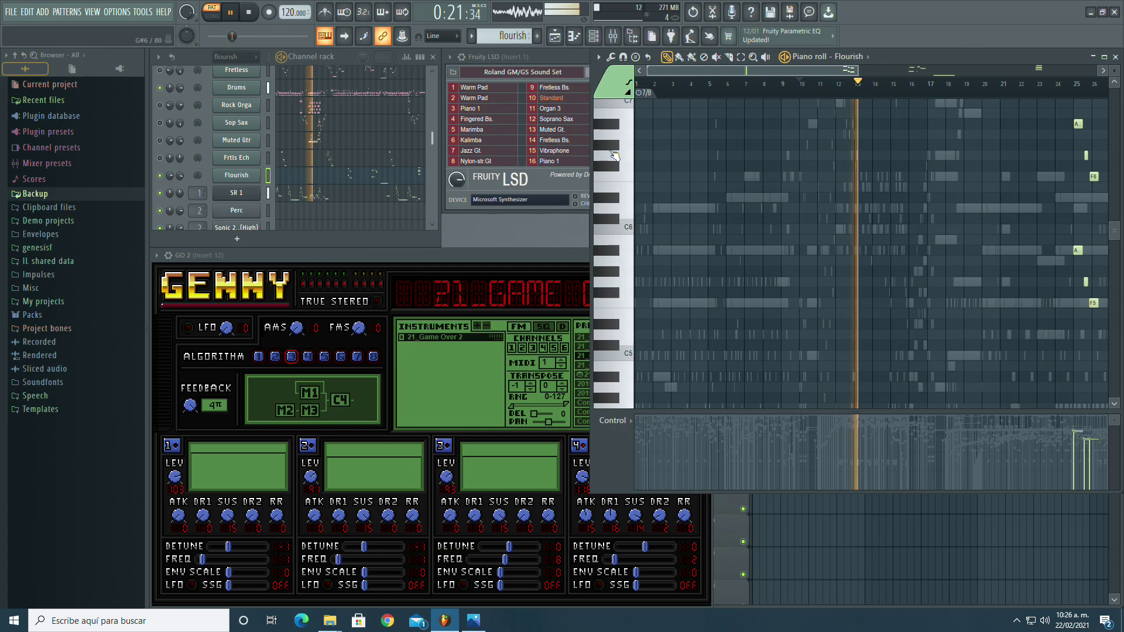
pyautogui.press('space')
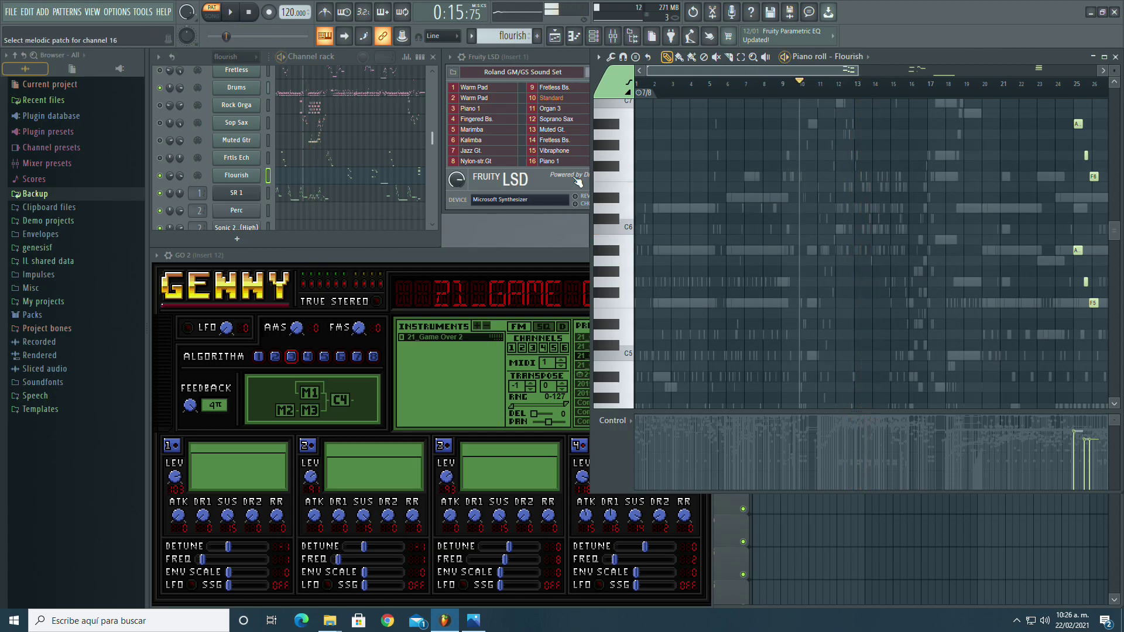
pyautogui.moveTo(555, 54); pyautogui.dragTo(532, 54)
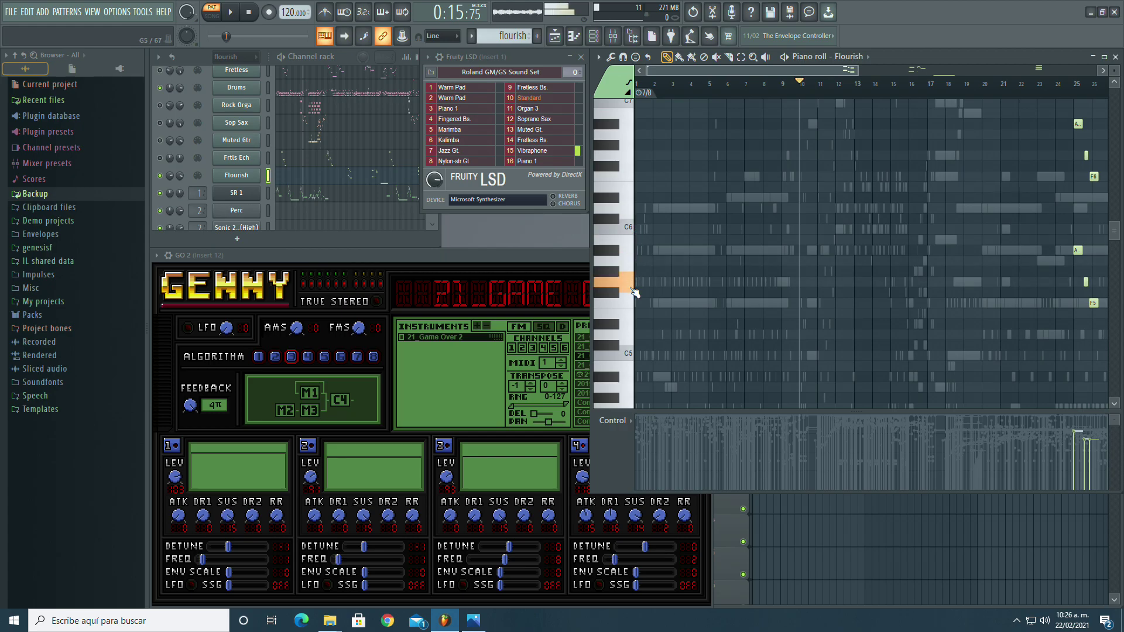
pyautogui.moveTo(858, 72); pyautogui.dragTo(876, 91)
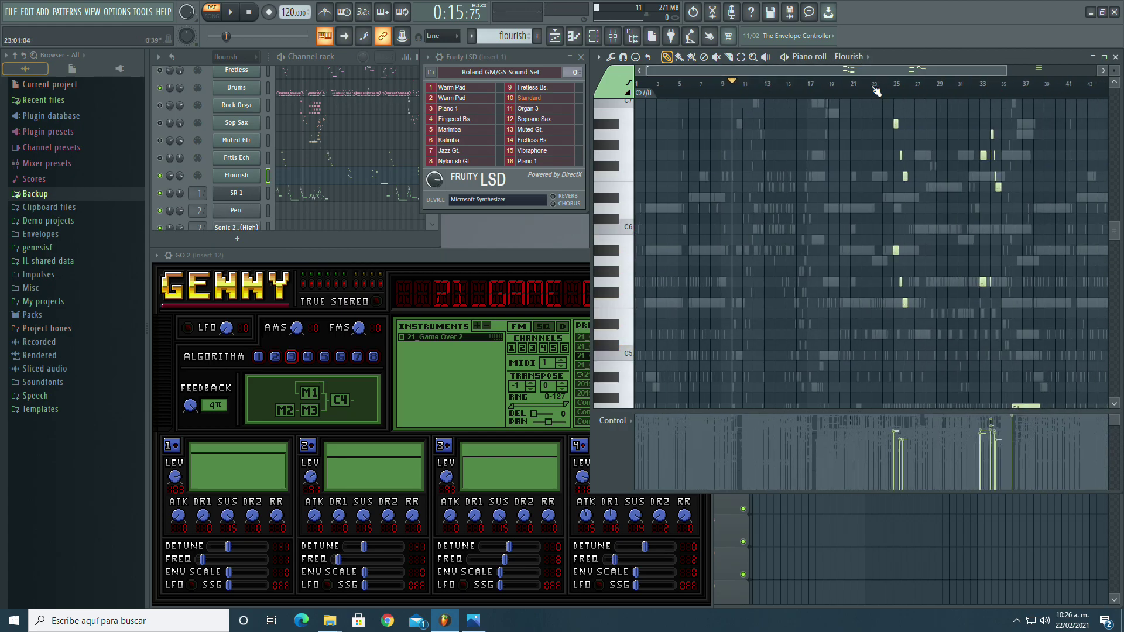
# Step: Listen to the Flourish part from around bar 25 and stop playback
pyautogui.click(231, 17)
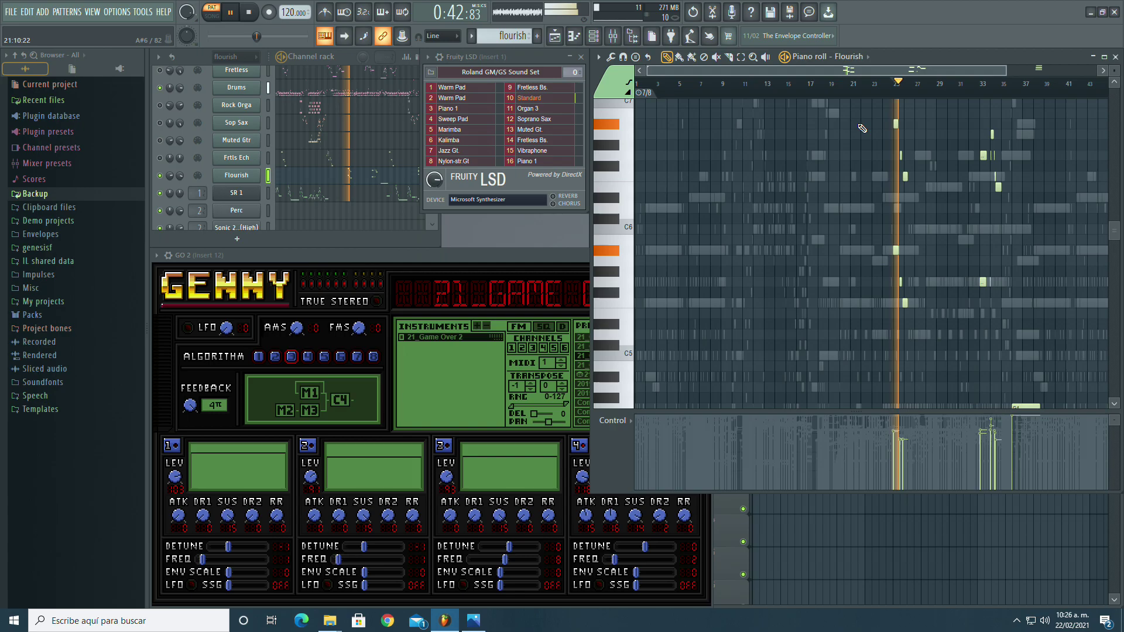
pyautogui.click(891, 86)
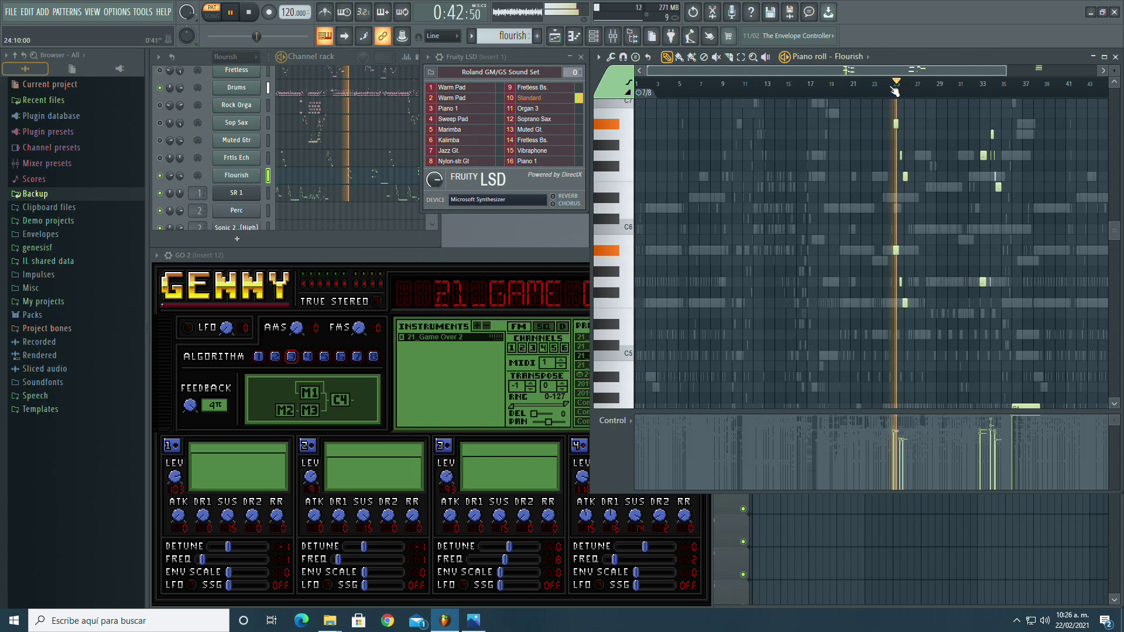
pyautogui.moveTo(647, 74); pyautogui.dragTo(836, 58)
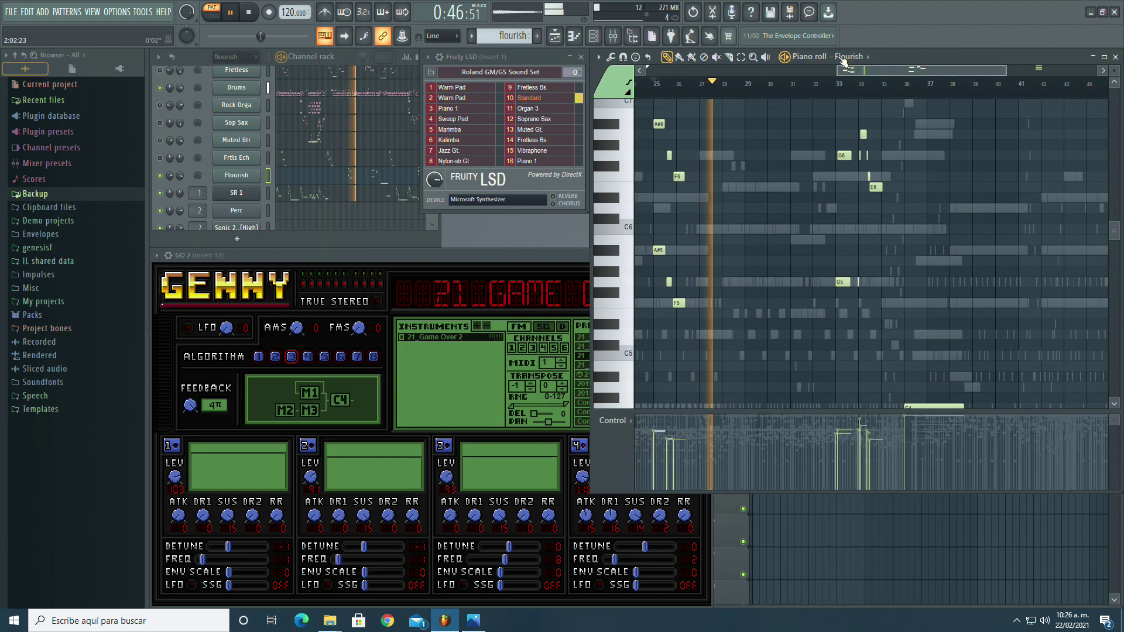
pyautogui.moveTo(1006, 70); pyautogui.dragTo(1096, 71)
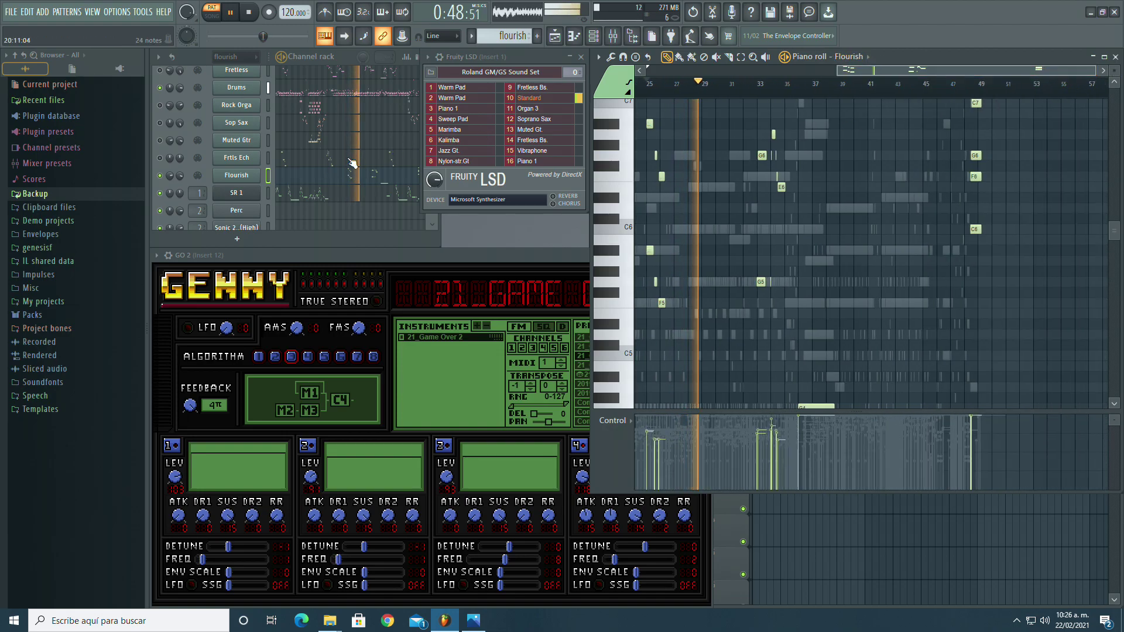
pyautogui.click(763, 92)
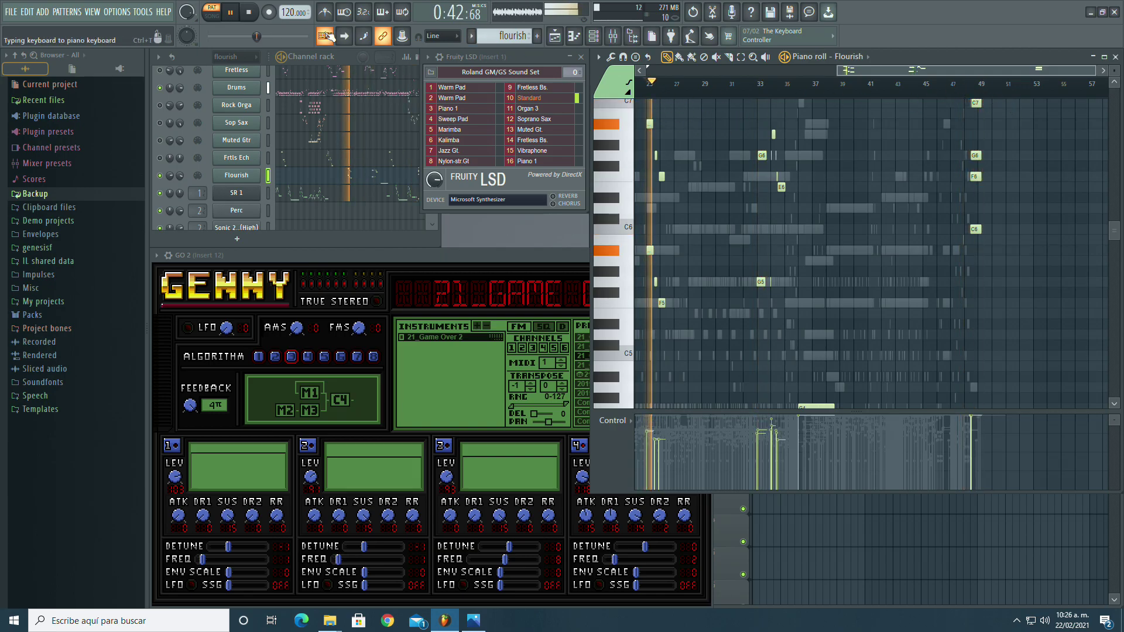
pyautogui.press('space')
# Step: Select all Flourish notes in the piano roll
pyautogui.scroll(6, 795, 196)
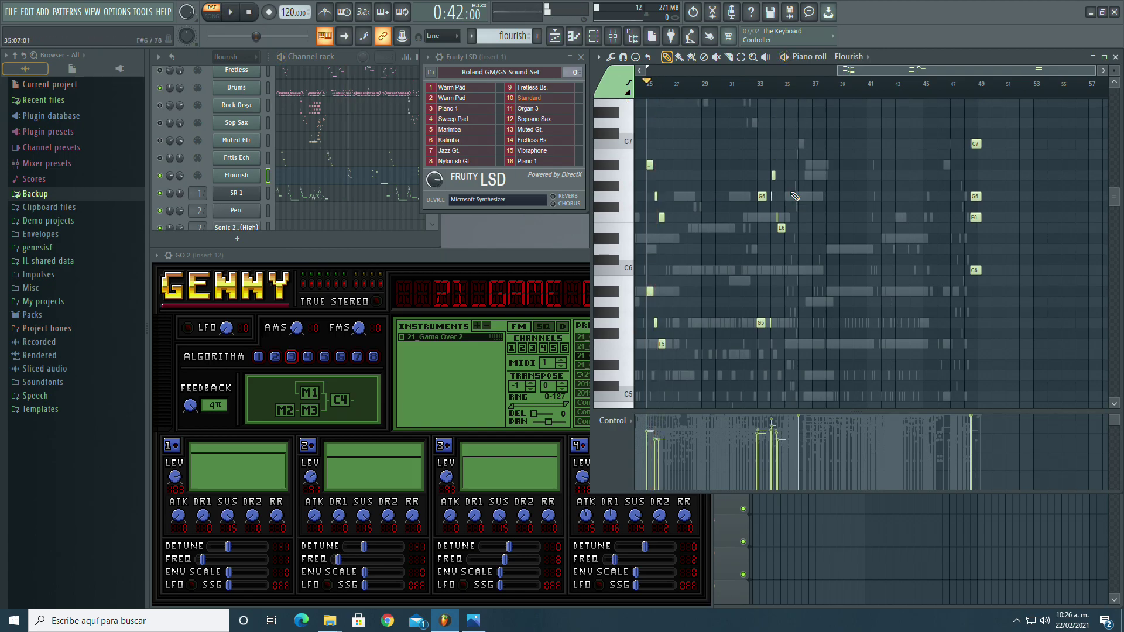
pyautogui.scroll(-10, 772, 305)
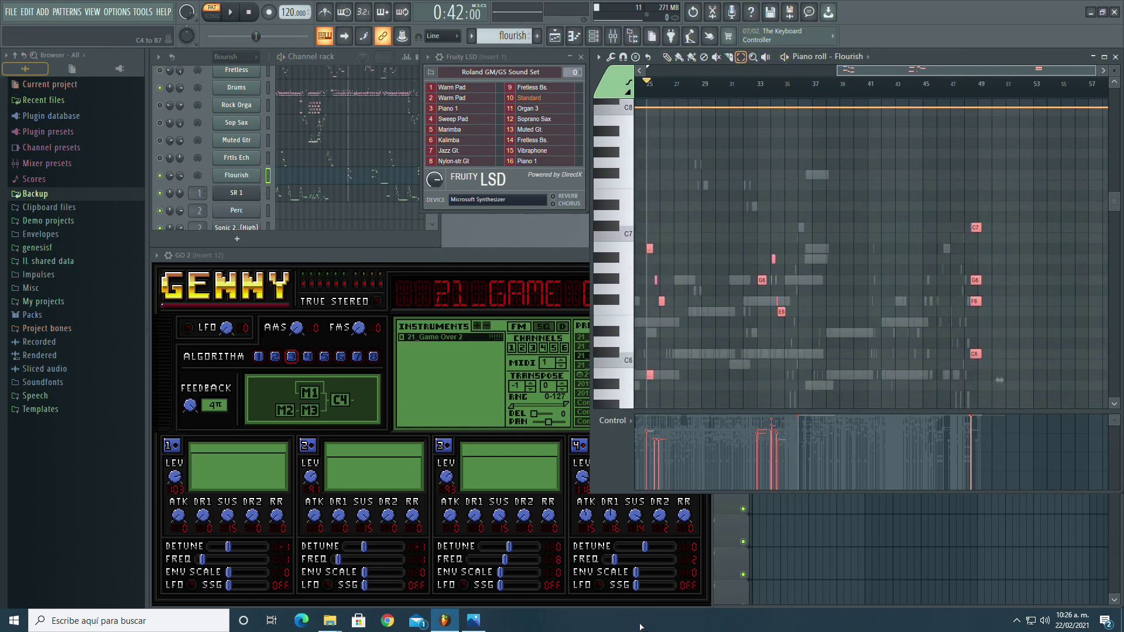
pyautogui.scroll(4, 771, 306)
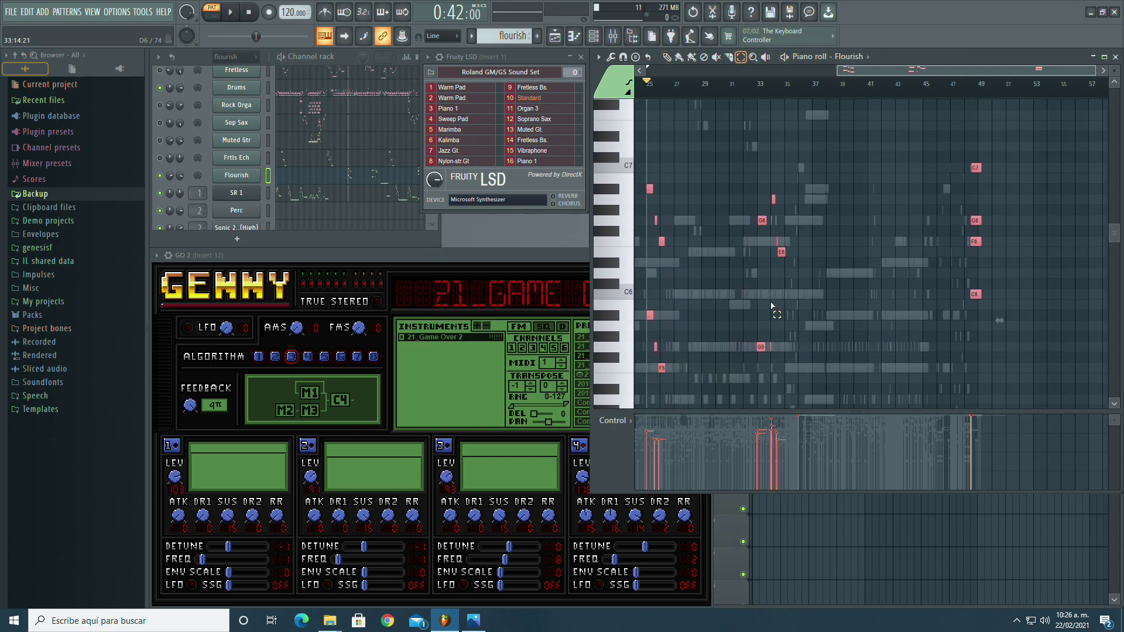
# Step: Add a new GennyFL instrument at the end of the channel rack and move its window below the rack
pyautogui.moveTo(1092, 69); pyautogui.dragTo(868, 69)
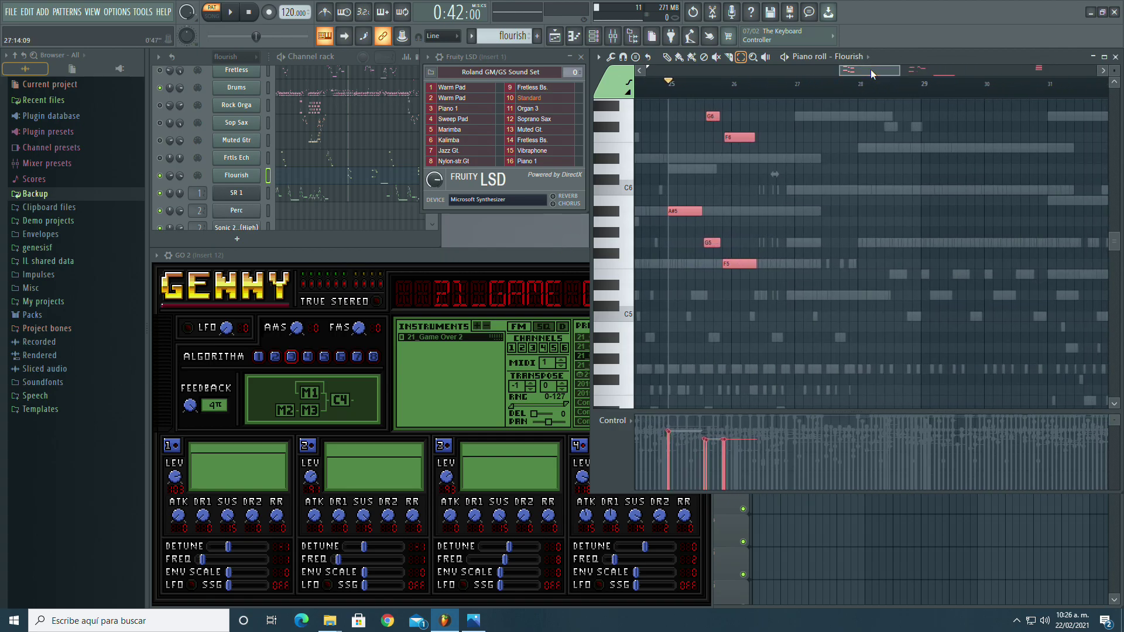
pyautogui.scroll(-5, 246, 164)
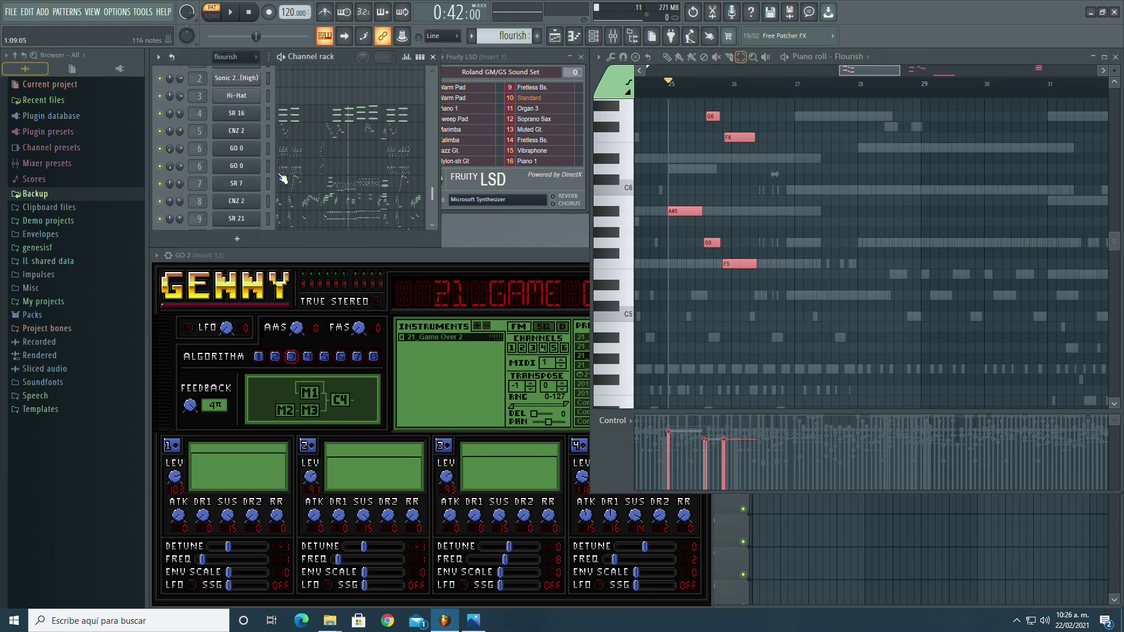
pyautogui.scroll(-2, 319, 195)
pyautogui.click(236, 238)
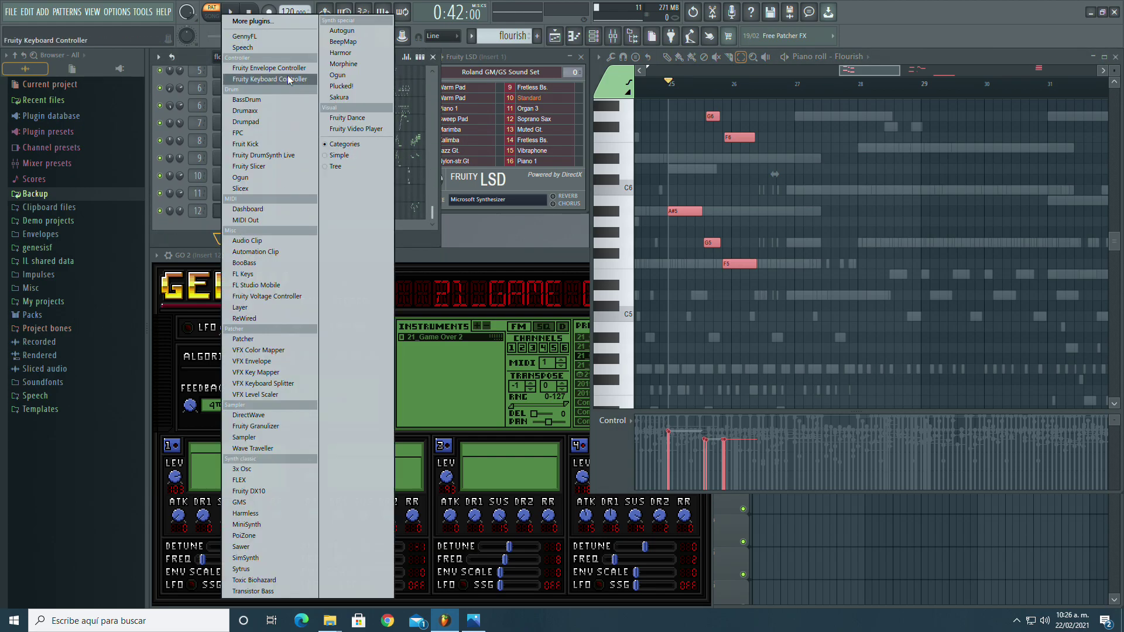
pyautogui.click(256, 37)
pyautogui.moveTo(330, 154); pyautogui.dragTo(281, 253)
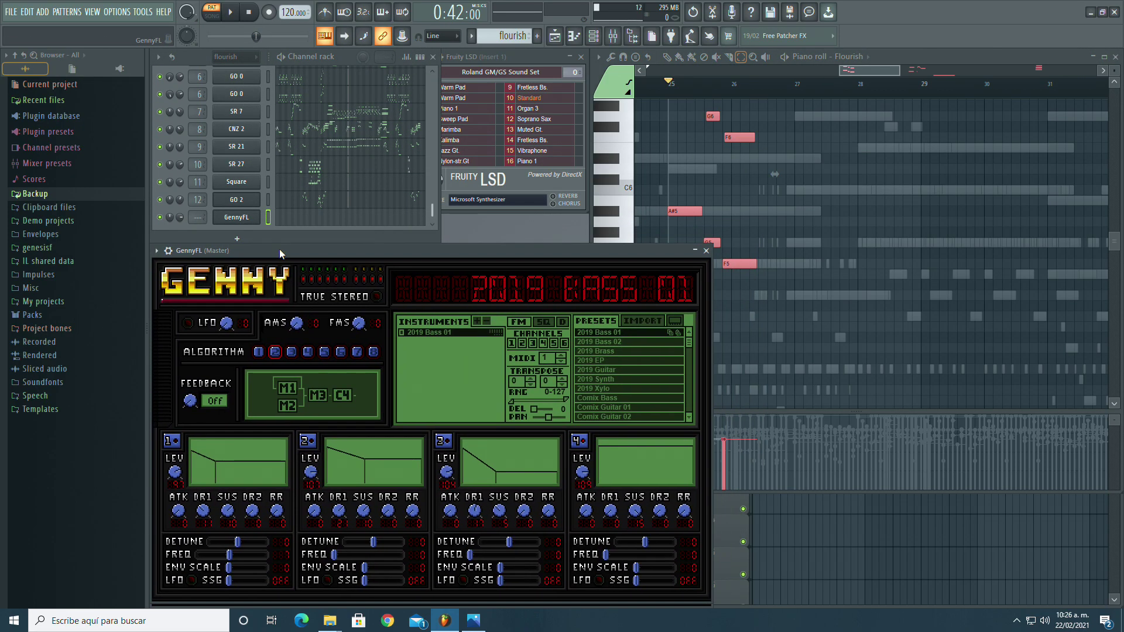
pyautogui.moveTo(506, 248); pyautogui.dragTo(506, 253)
# Step: Import the 21_Game Over bank into the new GennyFL using the 21_Game Over 0 instrument, and check the existing GO 0 channel
pyautogui.click(673, 327)
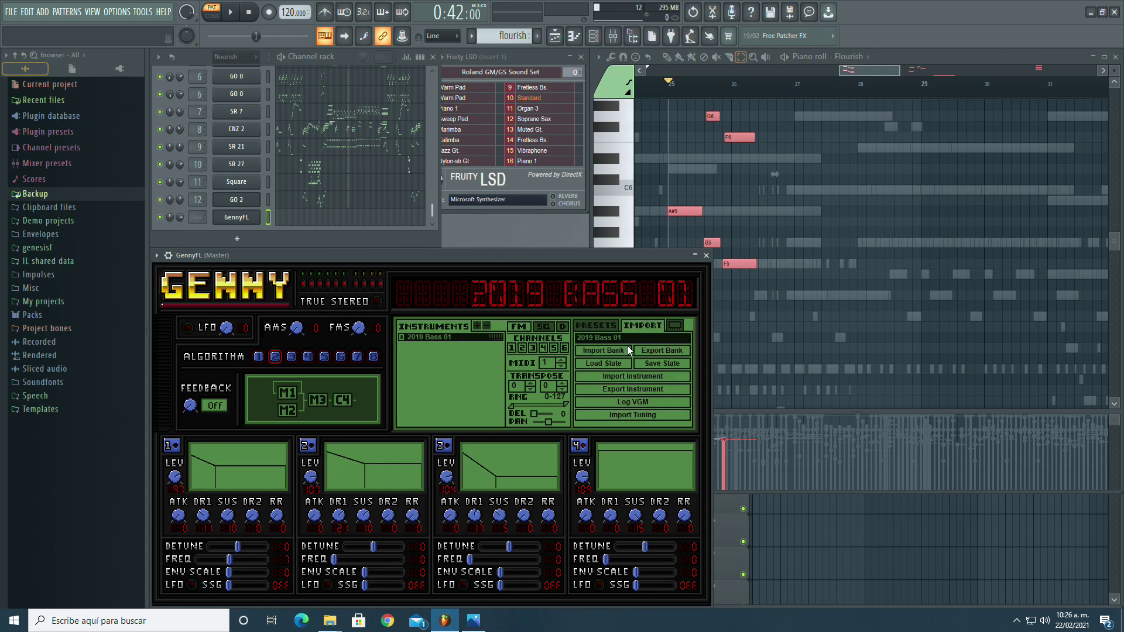
pyautogui.doubleClick(372, 391)
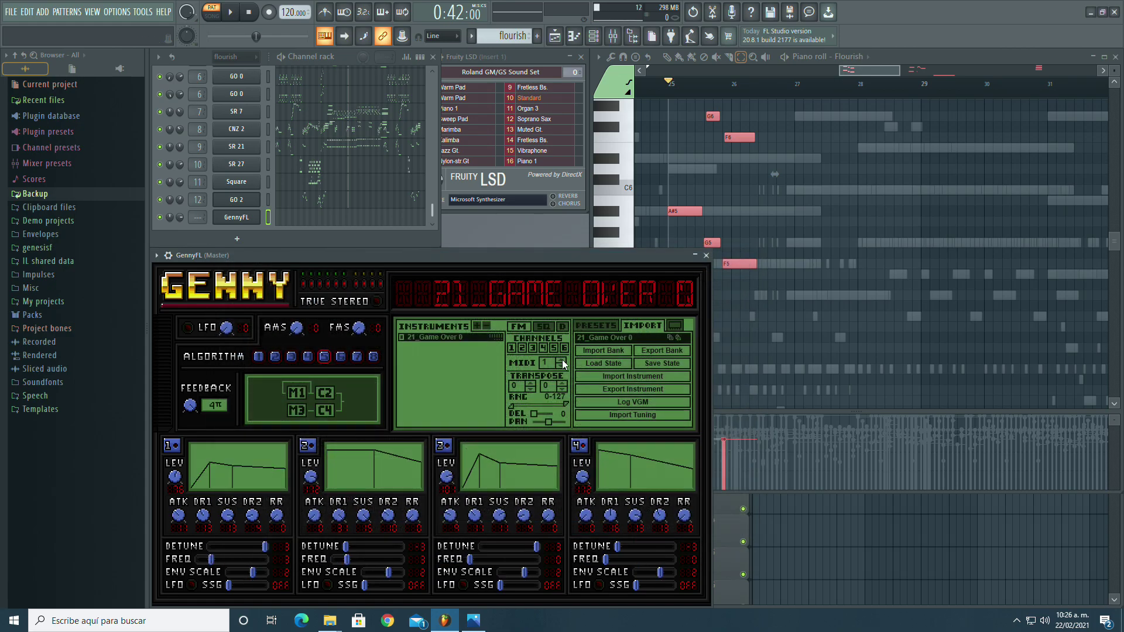
pyautogui.scroll(3, 350, 183)
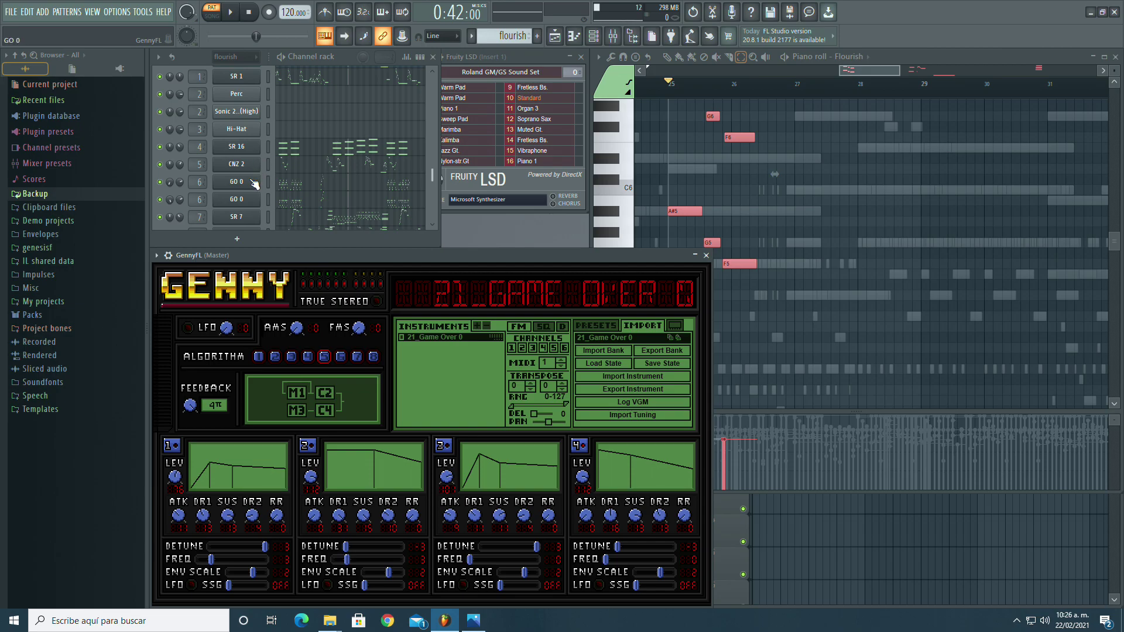
pyautogui.click(254, 183)
pyautogui.scroll(-3, 326, 202)
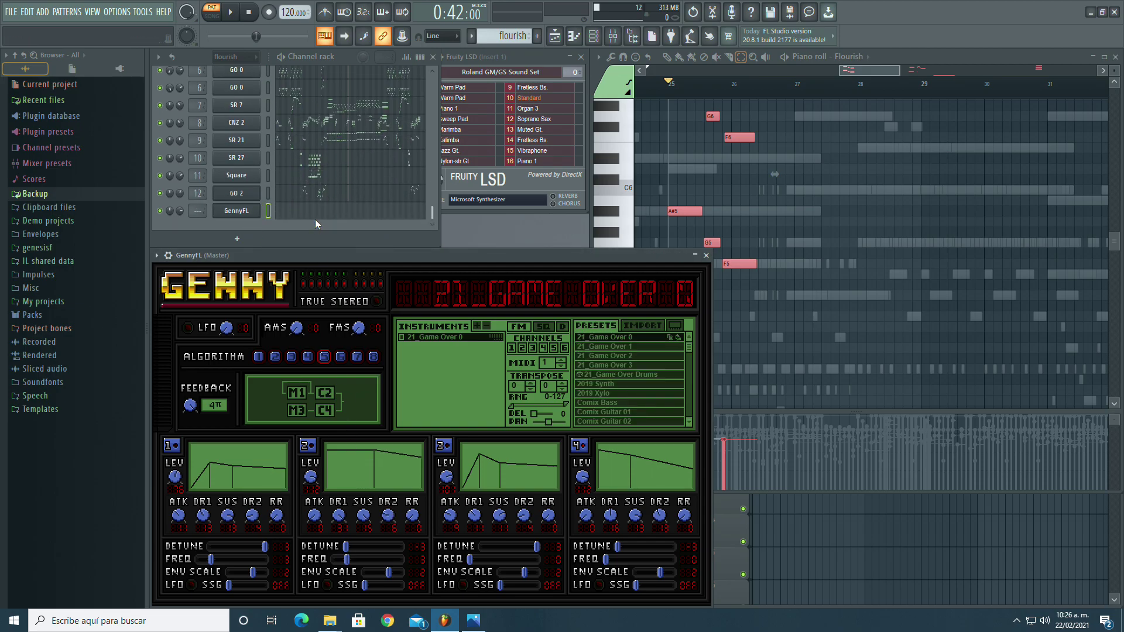
# Step: Paste the Flourish notes into the GennyFL piano roll, align them to start at bar 25, and change their colour to green
pyautogui.press('F7')
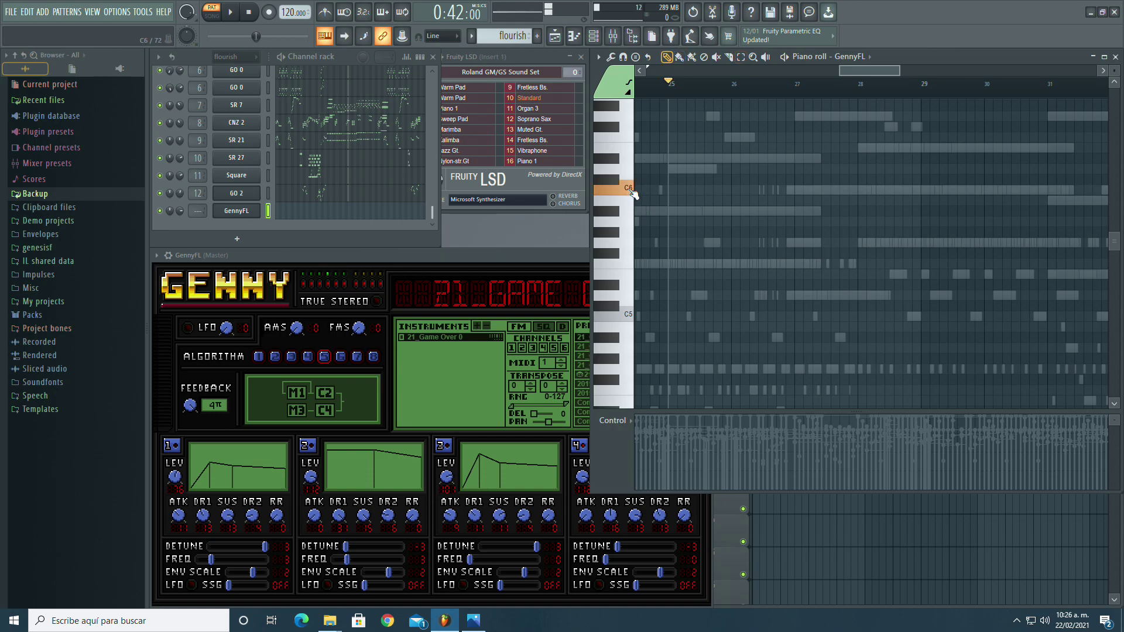
pyautogui.scroll(1, 704, 102)
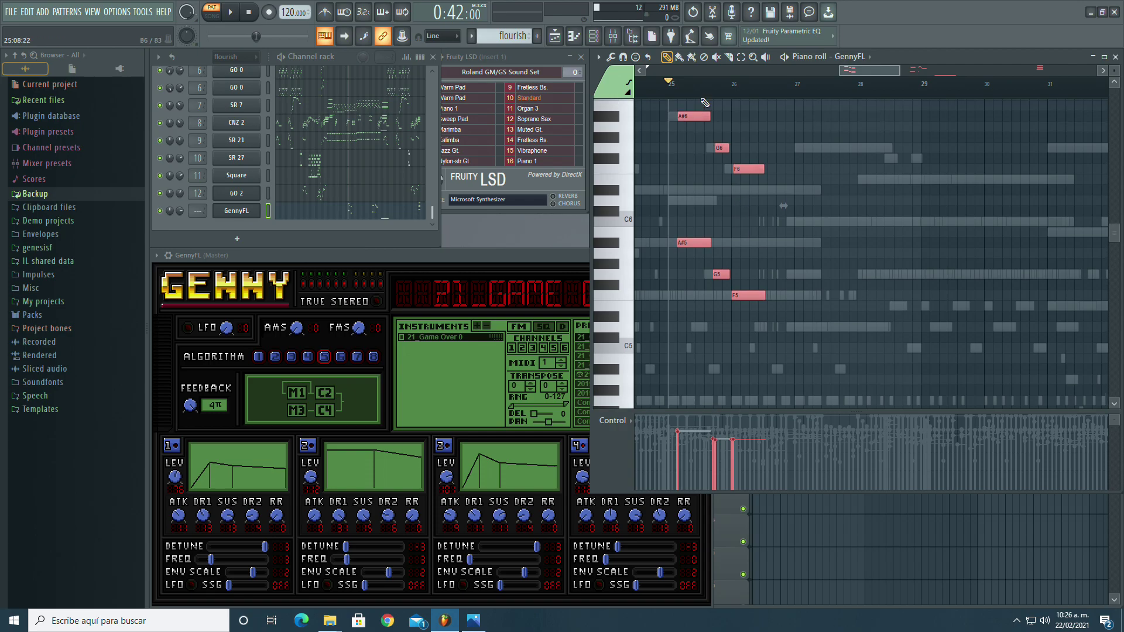
pyautogui.moveTo(694, 240); pyautogui.dragTo(681, 236)
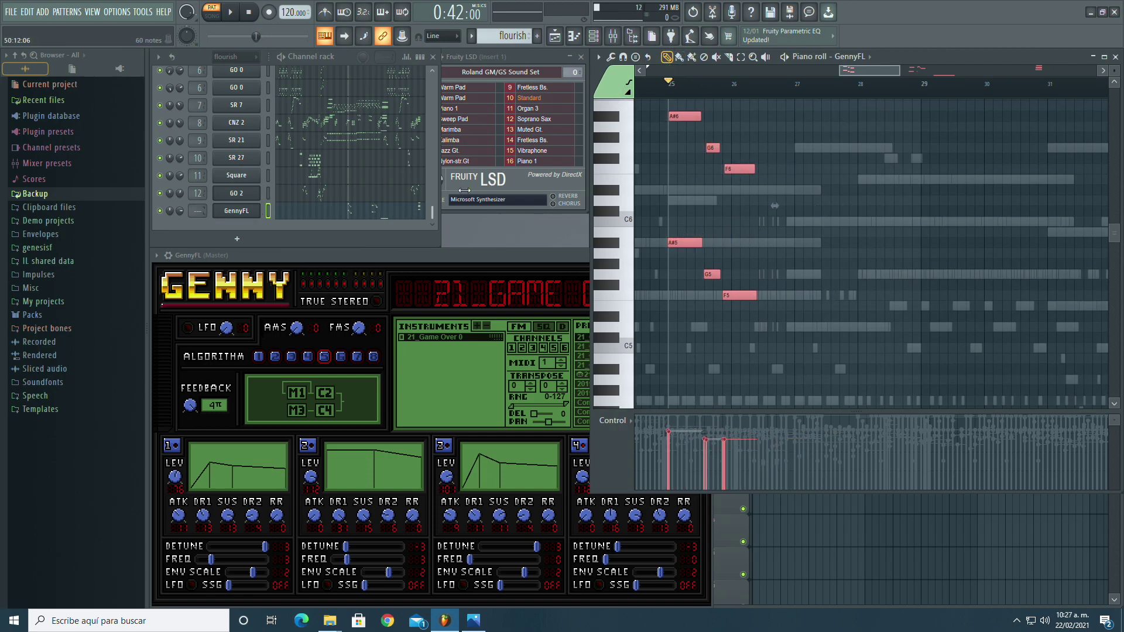
pyautogui.click(599, 57)
pyautogui.moveTo(635, 85)
pyautogui.click(698, 262)
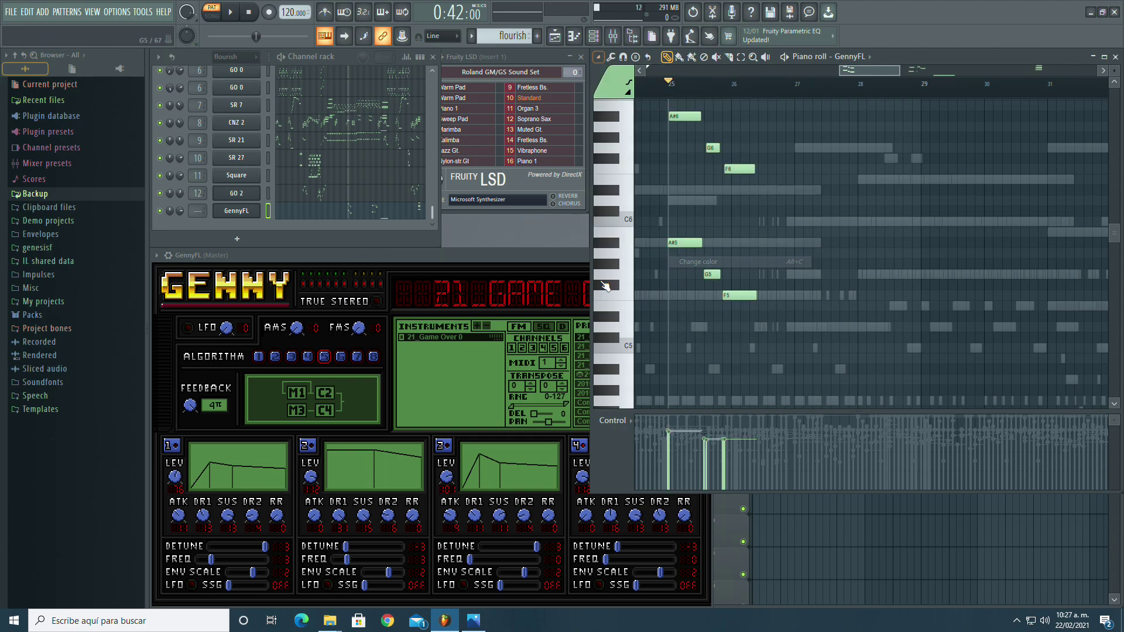
# Step: Select all the pasted notes and raise their velocity to 100%, with the GennyFL channel routed to mixer track 13
pyautogui.moveTo(898, 70); pyautogui.dragTo(1094, 71)
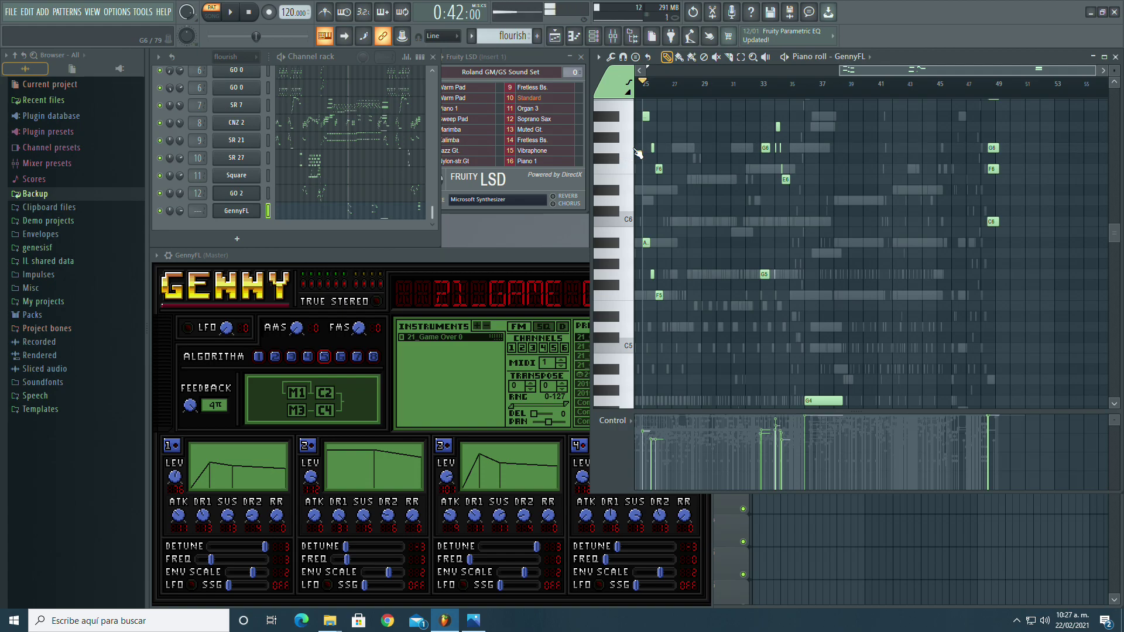
pyautogui.scroll(2, 755, 104)
pyautogui.click(741, 57)
pyautogui.moveTo(638, 146); pyautogui.dragTo(1120, 621)
pyautogui.doubleClick(834, 221)
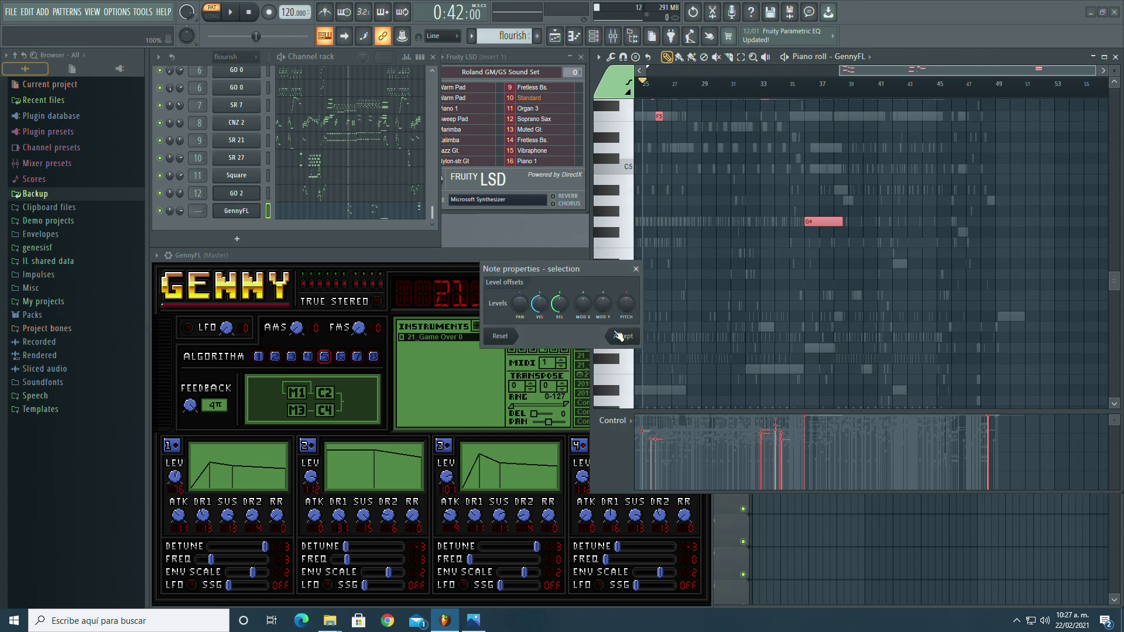
pyautogui.click(630, 335)
pyautogui.scroll(8, 820, 252)
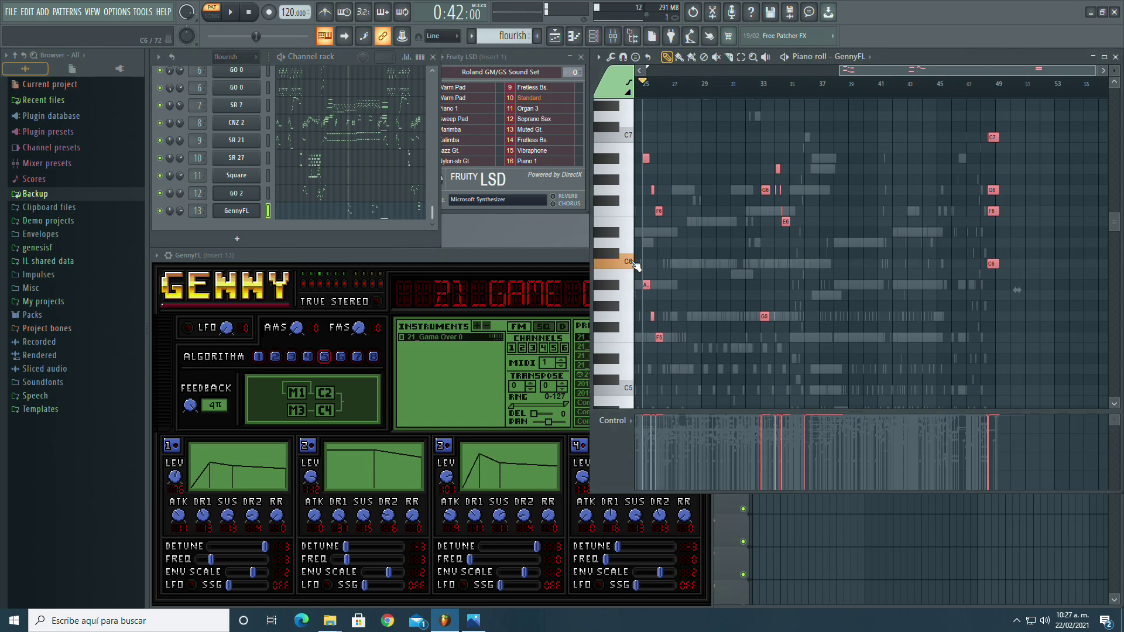
# Step: Audition the C6 key on the GO 0, GennyFL and Flourish channels to compare their pitch and sound
pyautogui.click(489, 173)
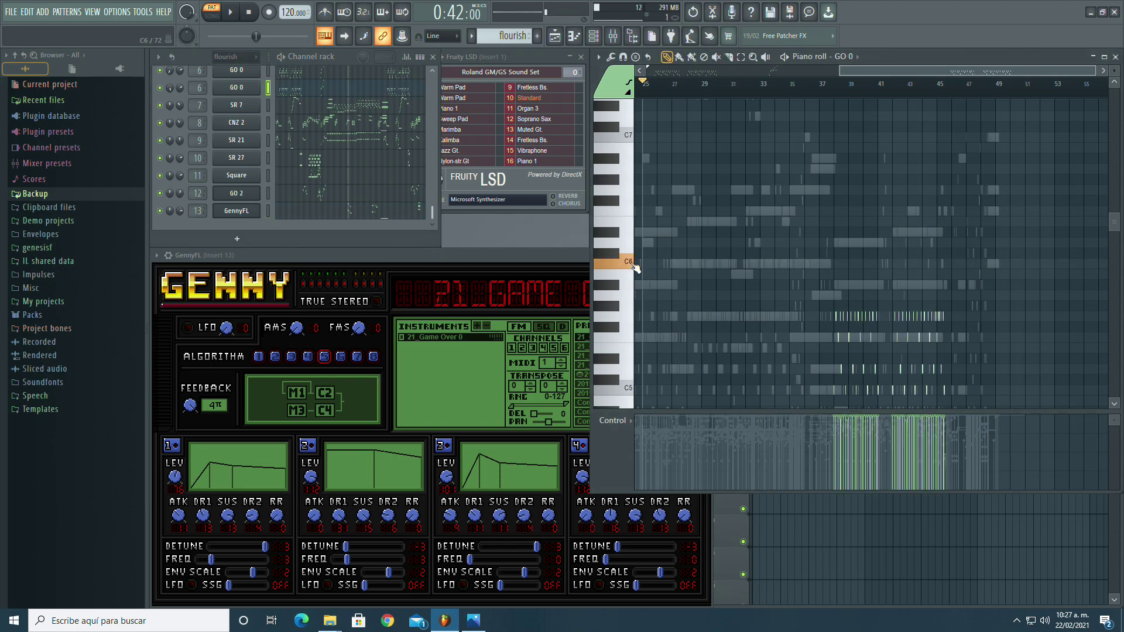
pyautogui.click(567, 265)
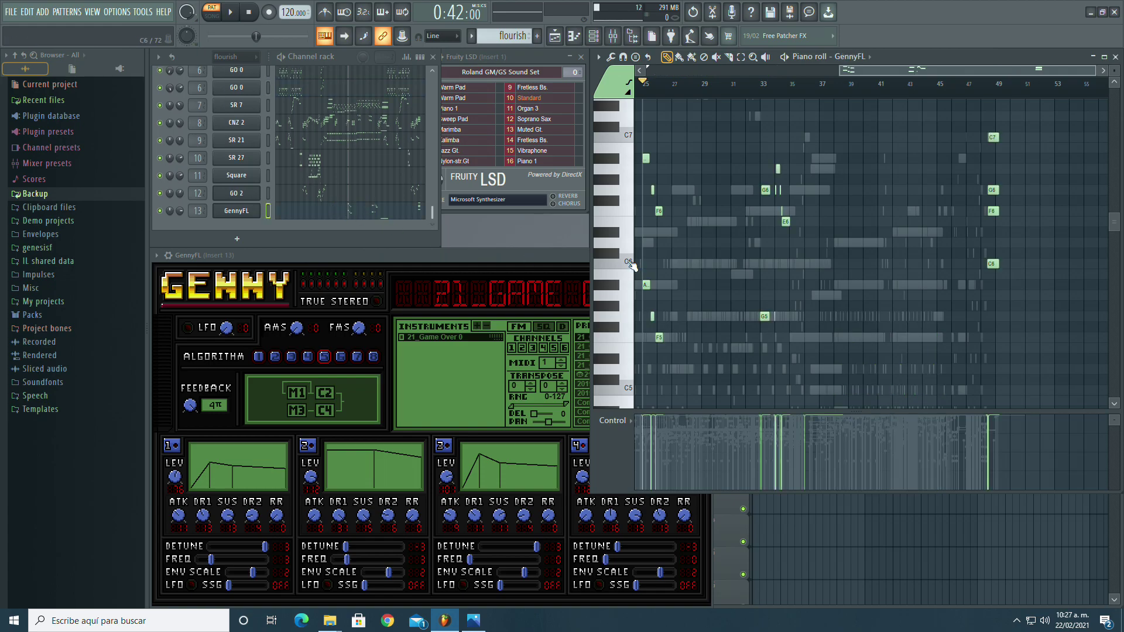
pyautogui.scroll(6, 324, 159)
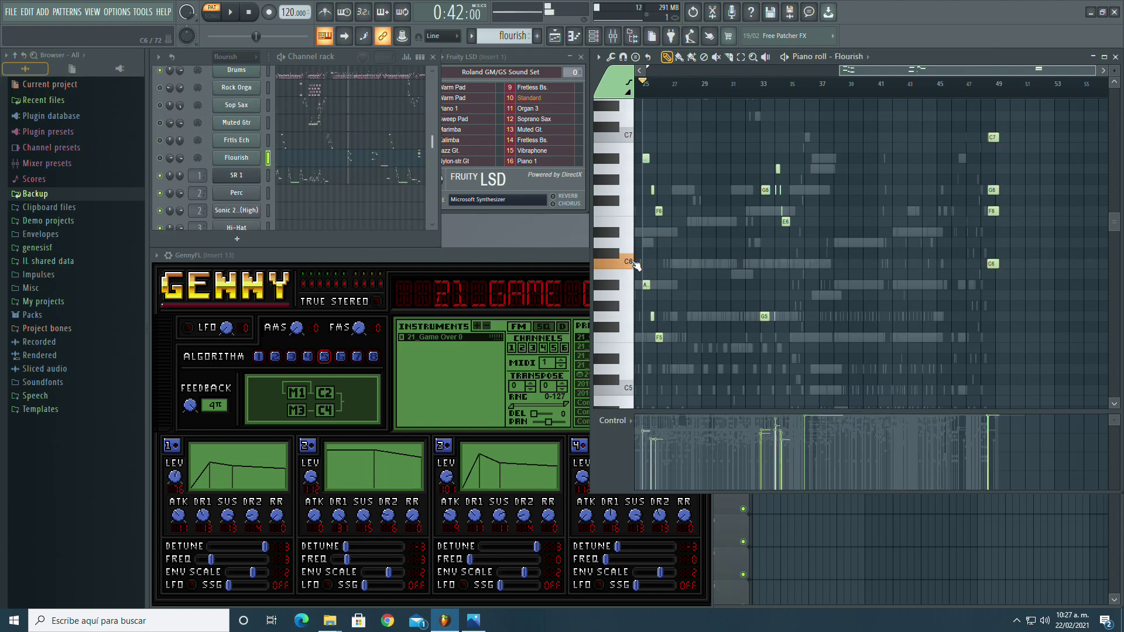
pyautogui.click(574, 258)
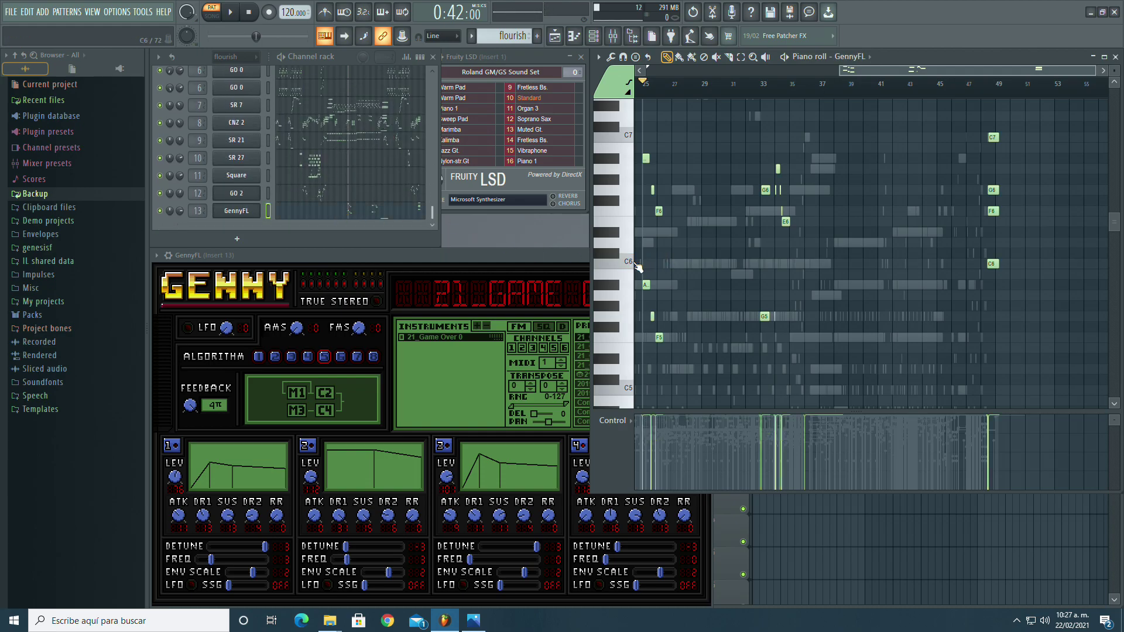
pyautogui.click(388, 520)
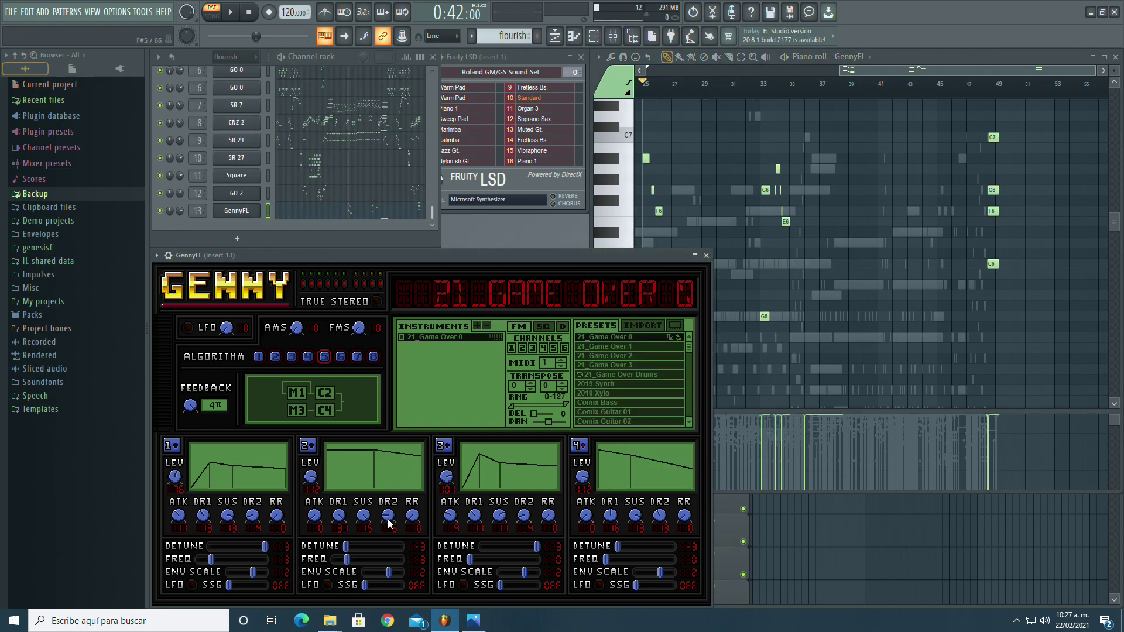
pyautogui.click(633, 225)
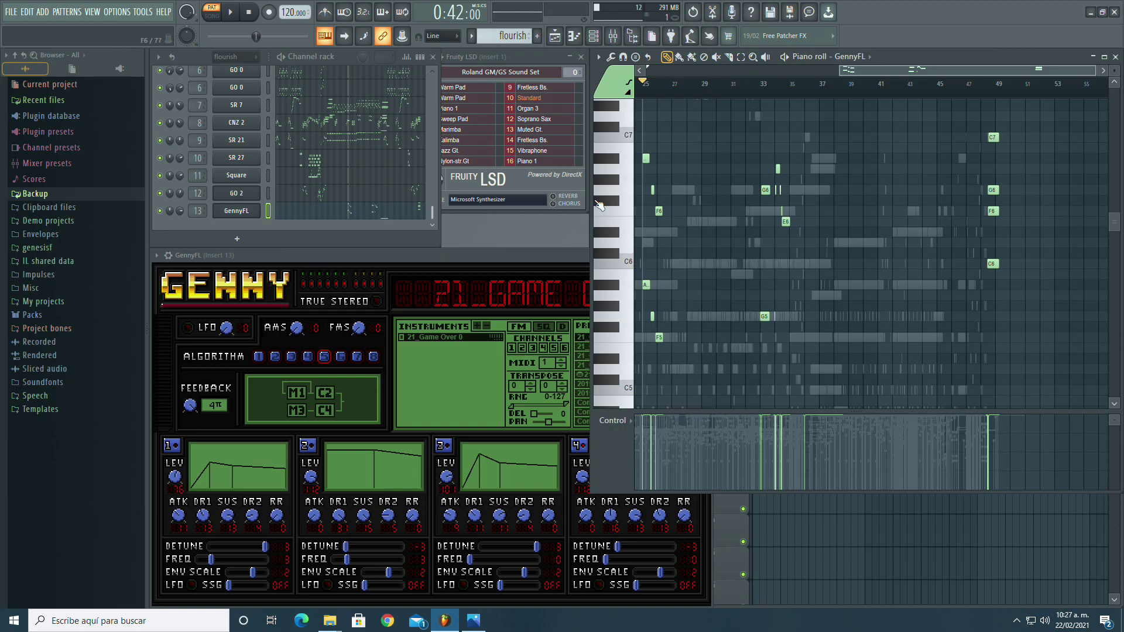
# Step: Set the GennyFL channel volume to 66% during playback and listen to its notes around bars 33, 49 and 25
pyautogui.click(232, 15)
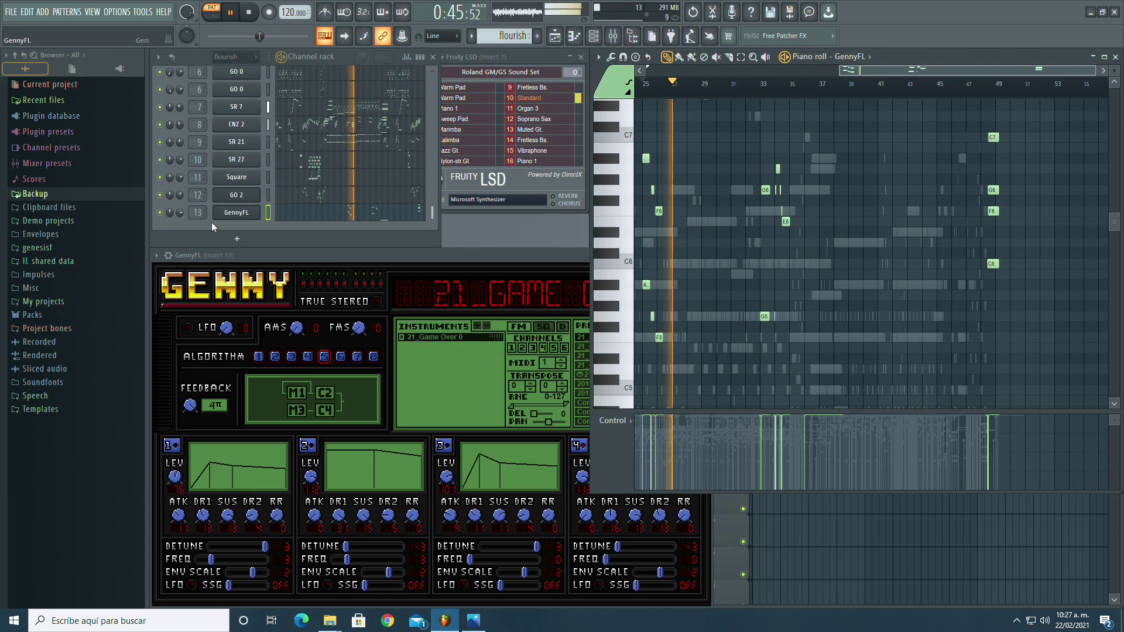
pyautogui.moveTo(178, 213); pyautogui.dragTo(179, 227)
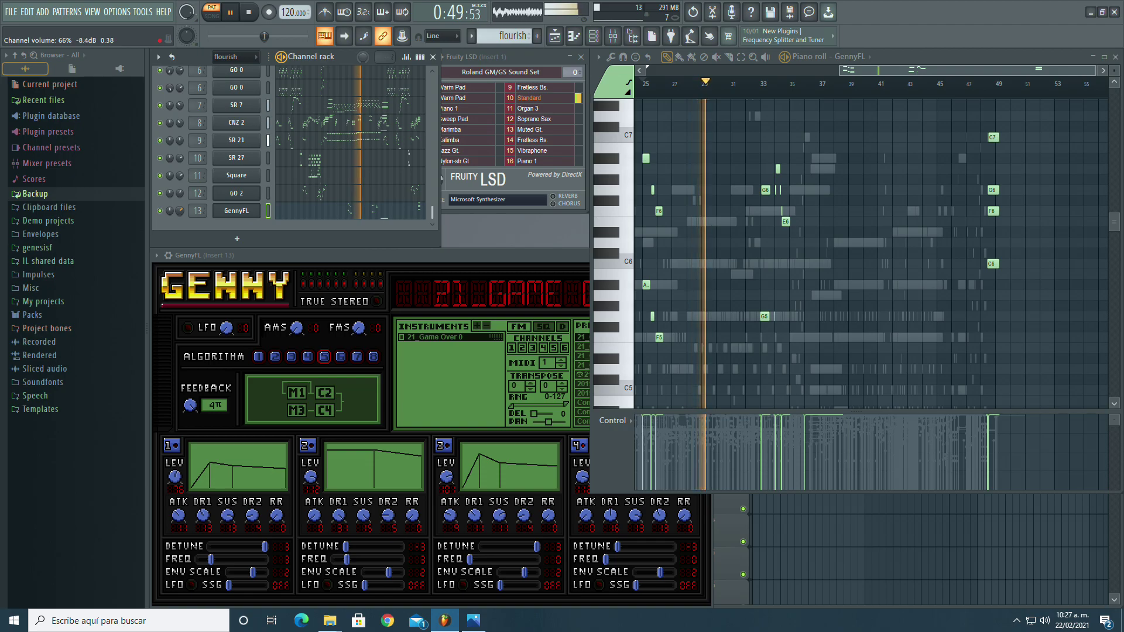
pyautogui.click(764, 85)
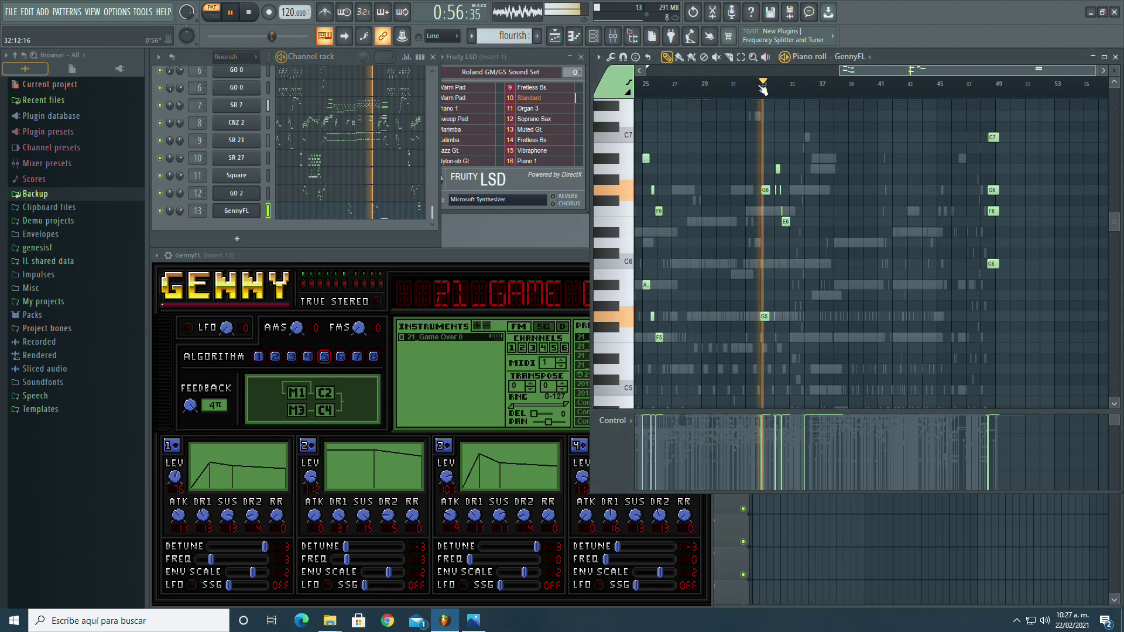
pyautogui.click(995, 88)
pyautogui.click(980, 88)
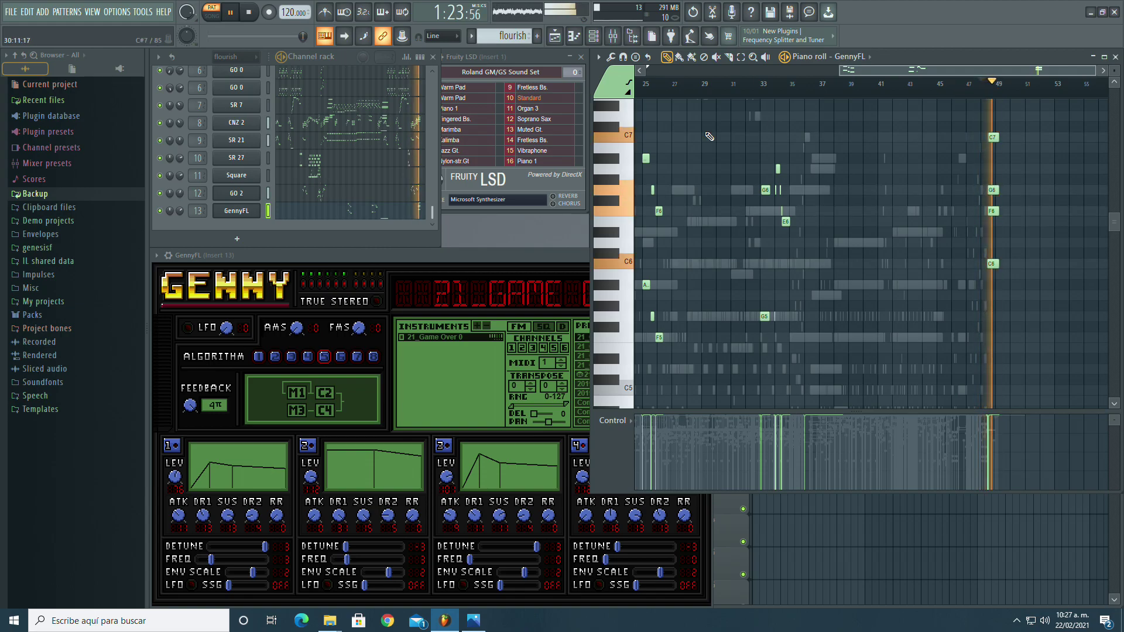
pyautogui.click(642, 92)
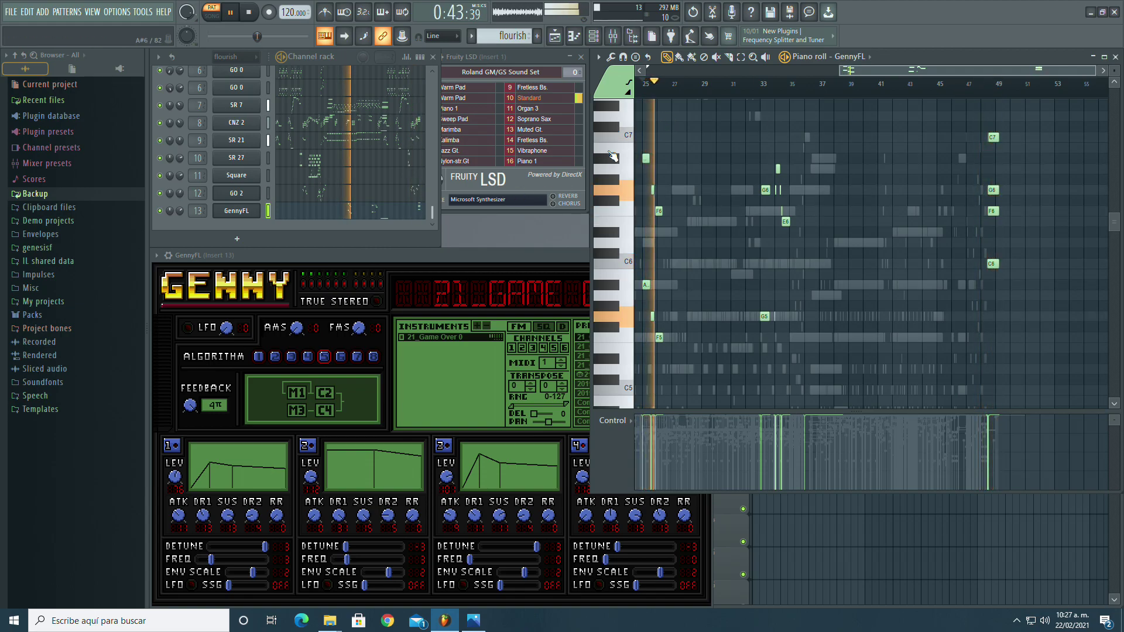
pyautogui.click(647, 92)
# Step: Rename the GennyFL channel as GO 0
pyautogui.rightClick(258, 208)
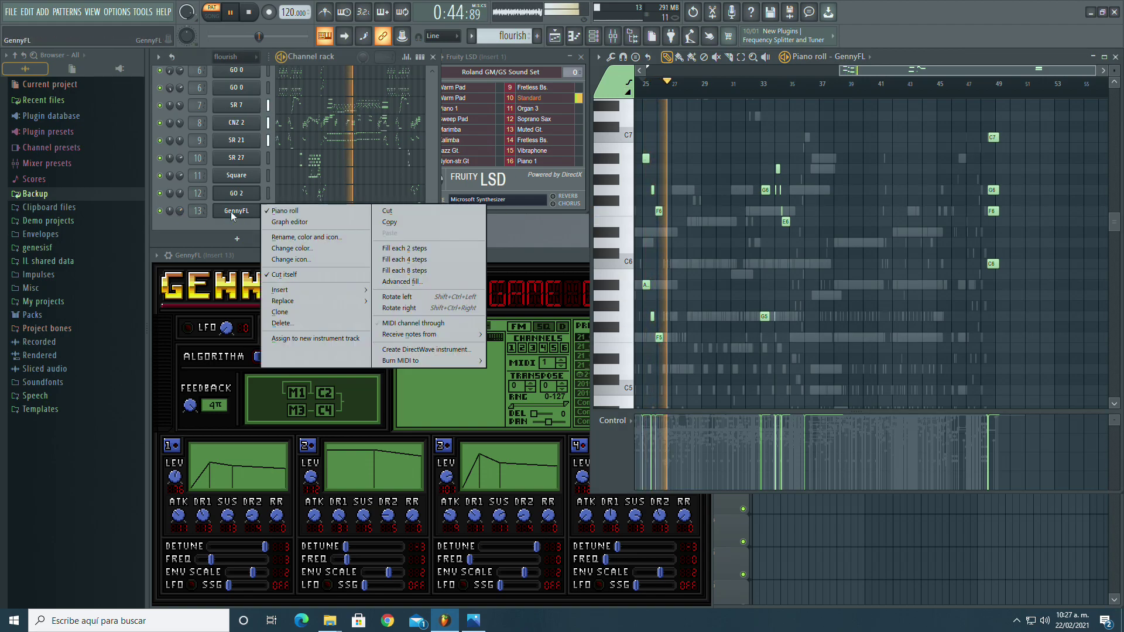
pyautogui.click(303, 237)
pyautogui.write('GO 0')
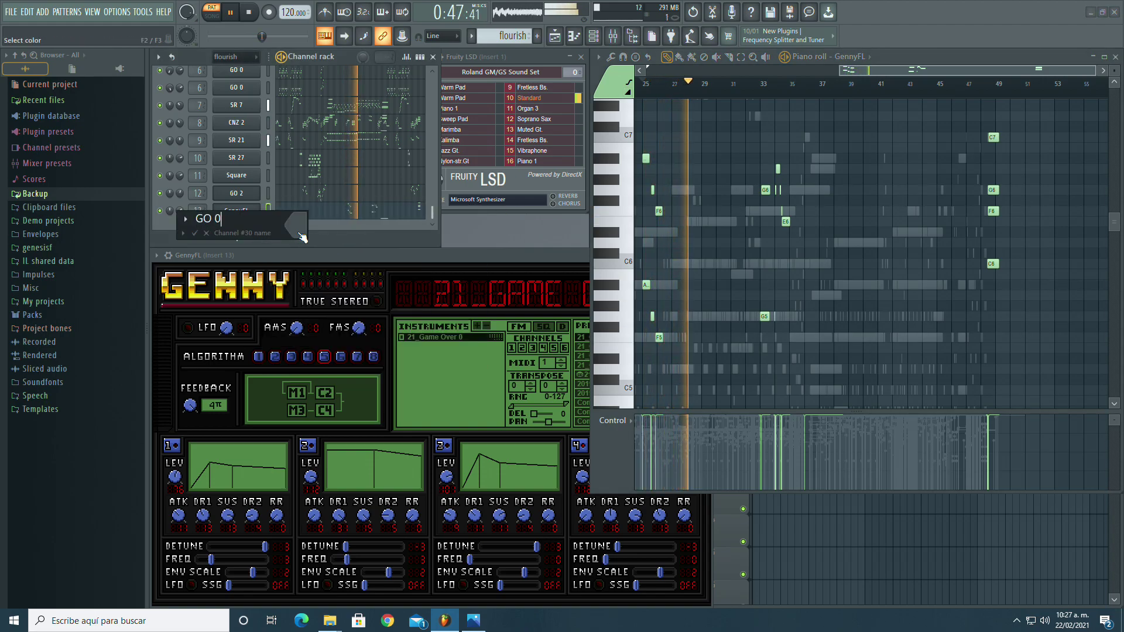
pyautogui.press('Return')
# Step: Listen to the renamed GO 0 channel's notes from around bars 33, 49 and 25
pyautogui.click(758, 94)
pyautogui.scroll(-2, 804, 211)
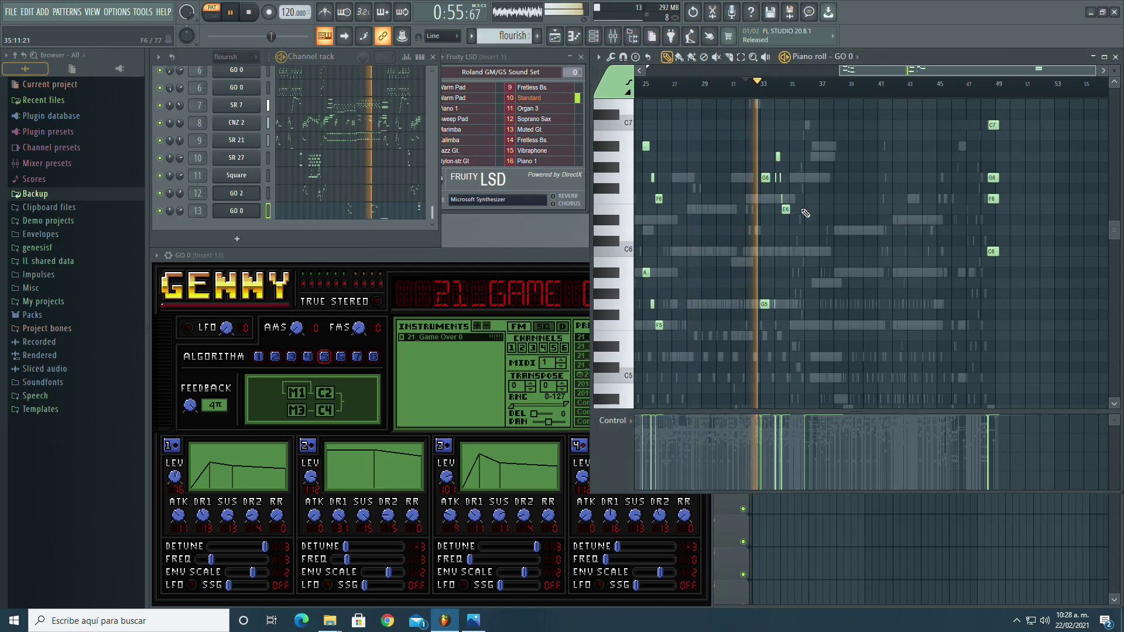
pyautogui.scroll(-1, 805, 211)
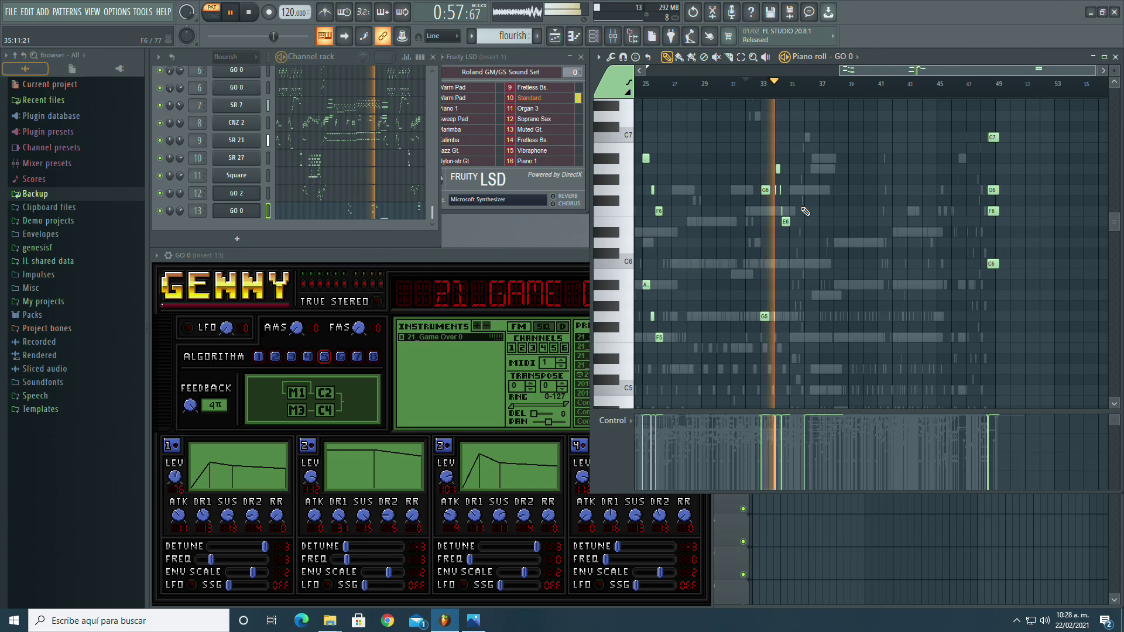
pyautogui.scroll(-1, 805, 211)
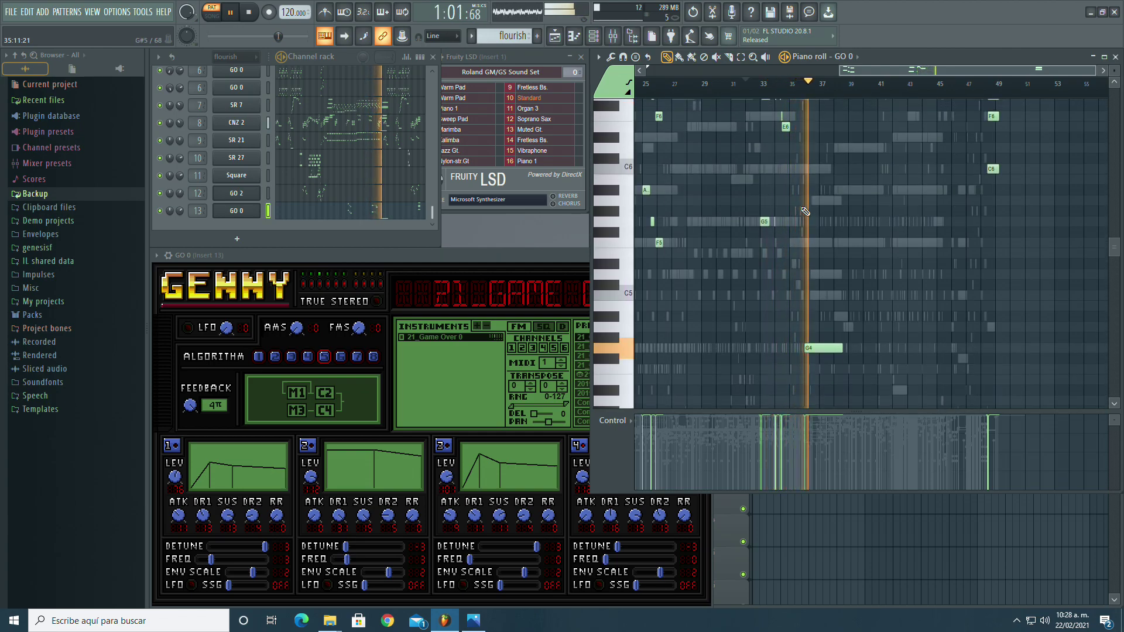
pyautogui.scroll(3, 931, 87)
pyautogui.click(984, 85)
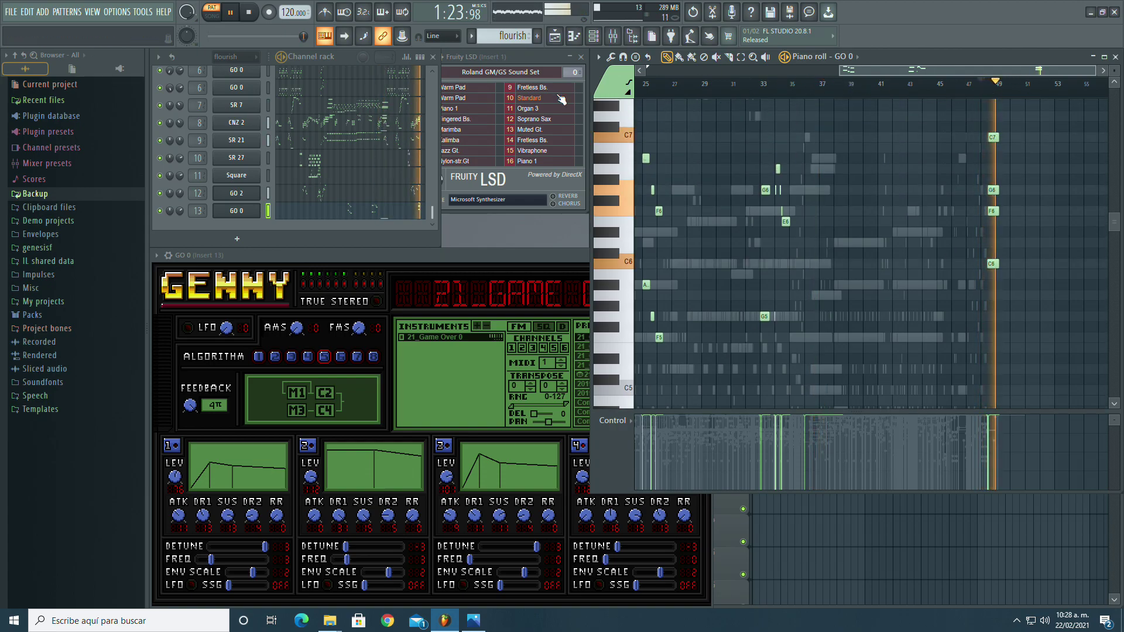
pyautogui.click(646, 90)
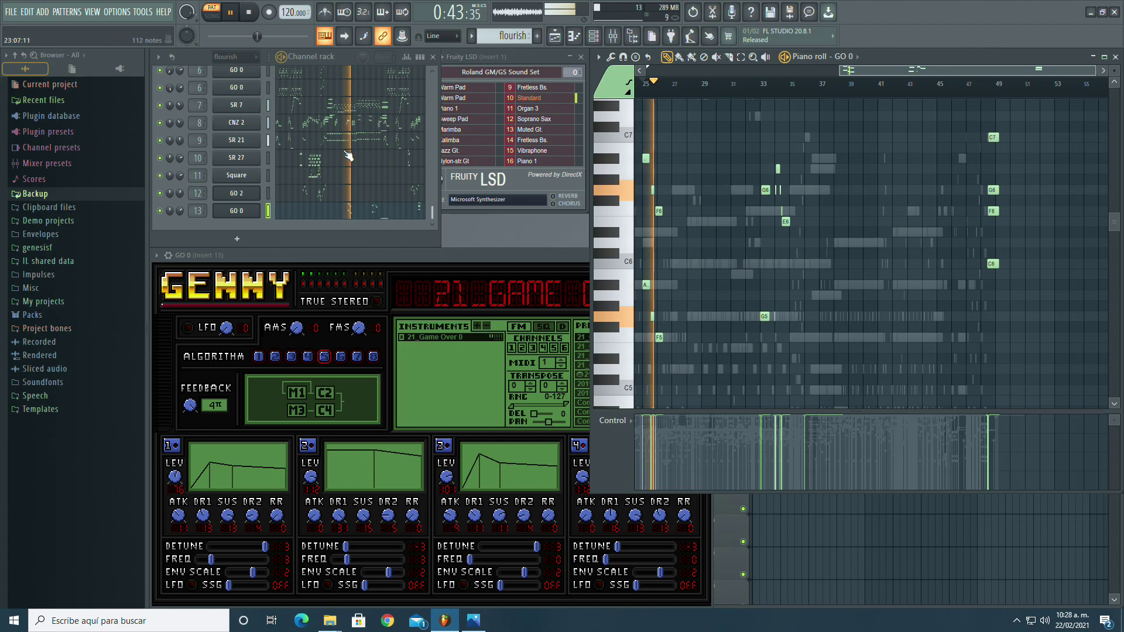
# Step: Play the song from around bar 14 with the GO 0 instrument window open
pyautogui.click(236, 211)
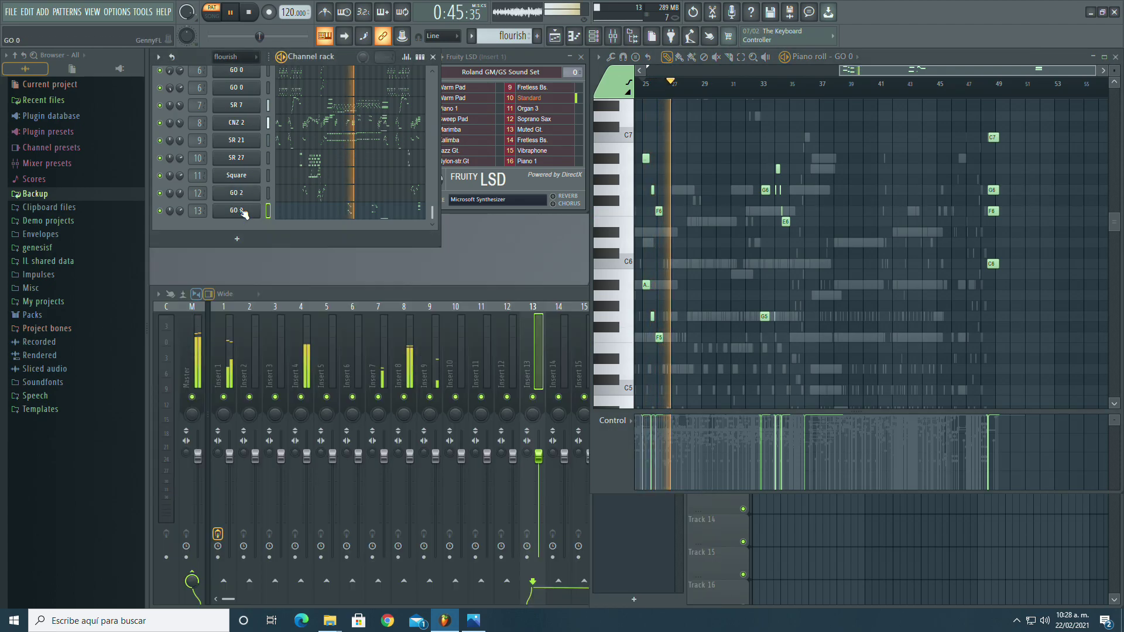
pyautogui.click(236, 211)
pyautogui.moveTo(935, 73); pyautogui.dragTo(809, 74)
pyautogui.click(709, 84)
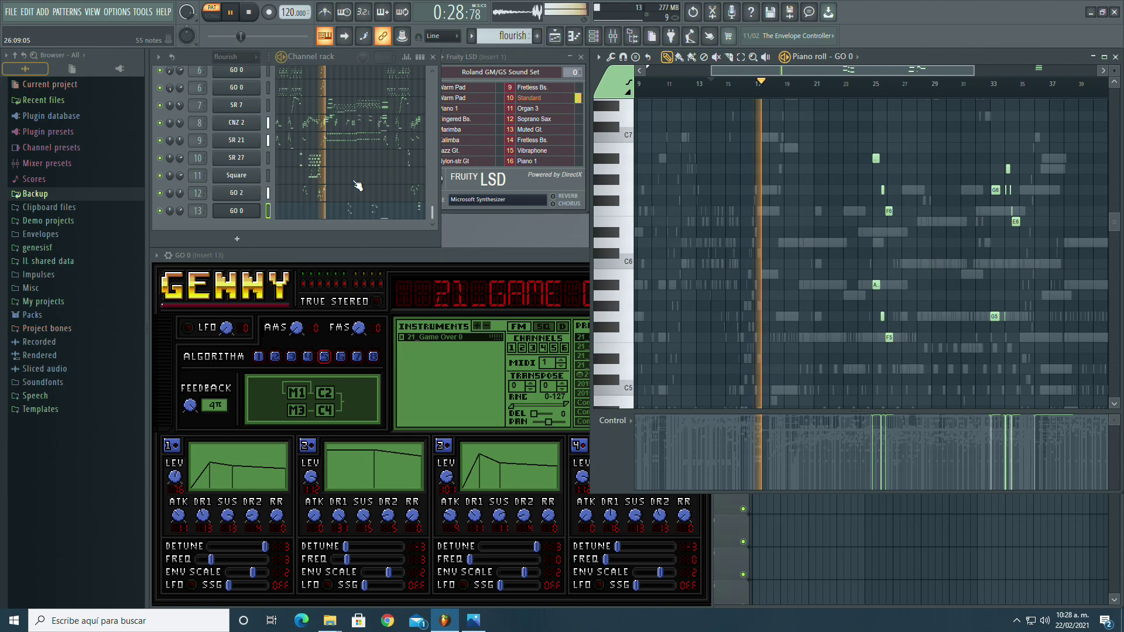
# Step: Examine the Finger Ba channel's low bass notes and high chords while the song plays through about bars 19 to 28
pyautogui.scroll(6, 357, 193)
pyautogui.scroll(6, 316, 152)
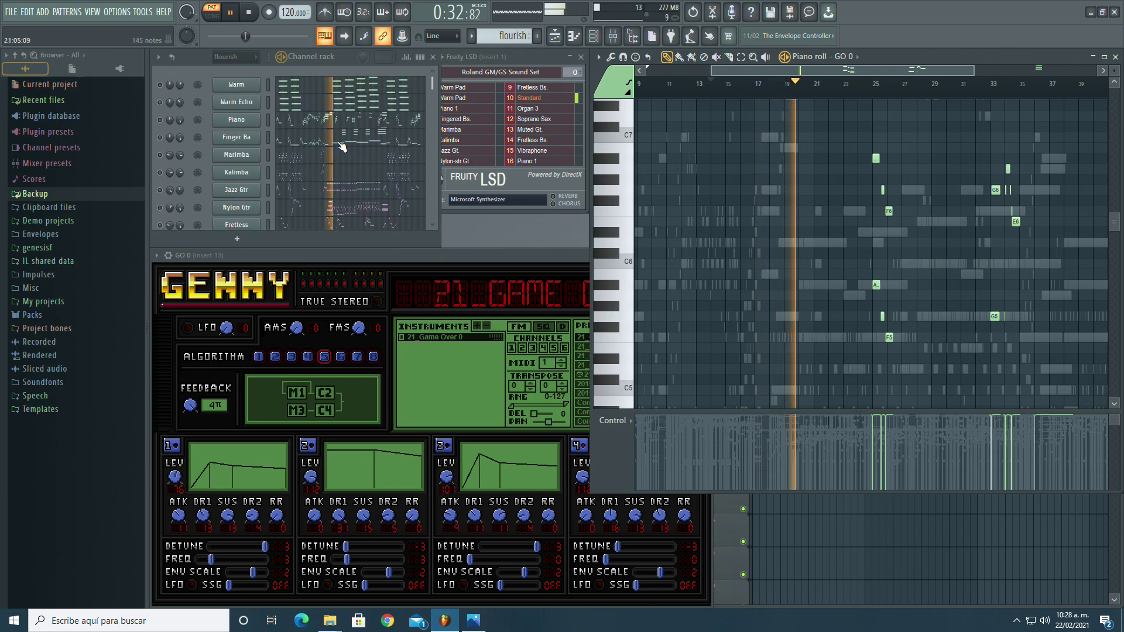
pyautogui.click(342, 145)
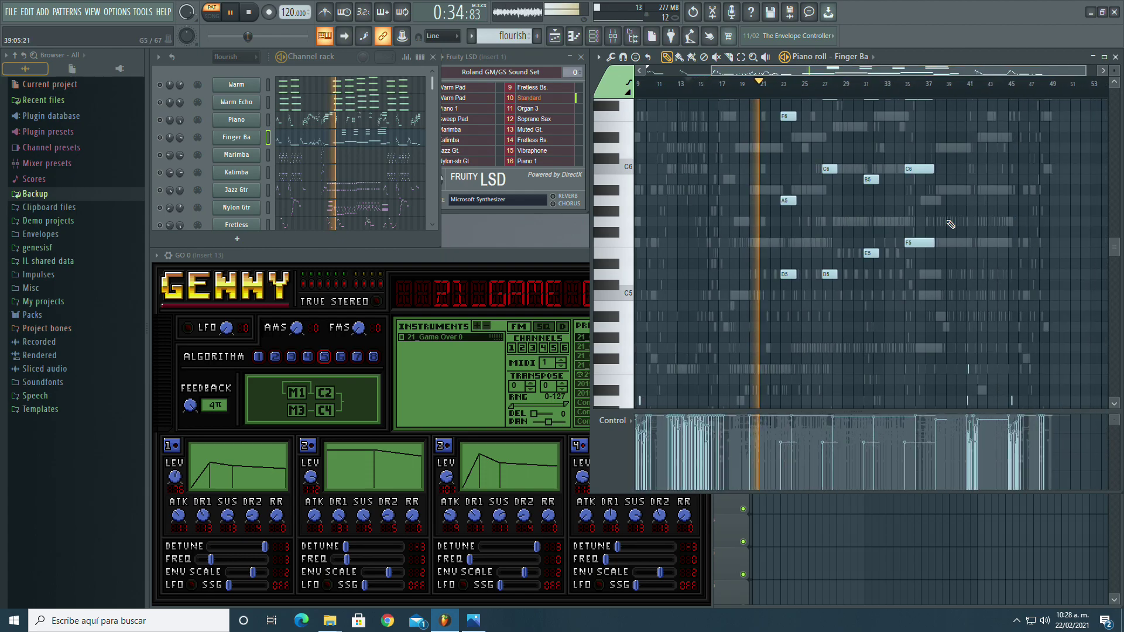
pyautogui.scroll(3, 966, 208)
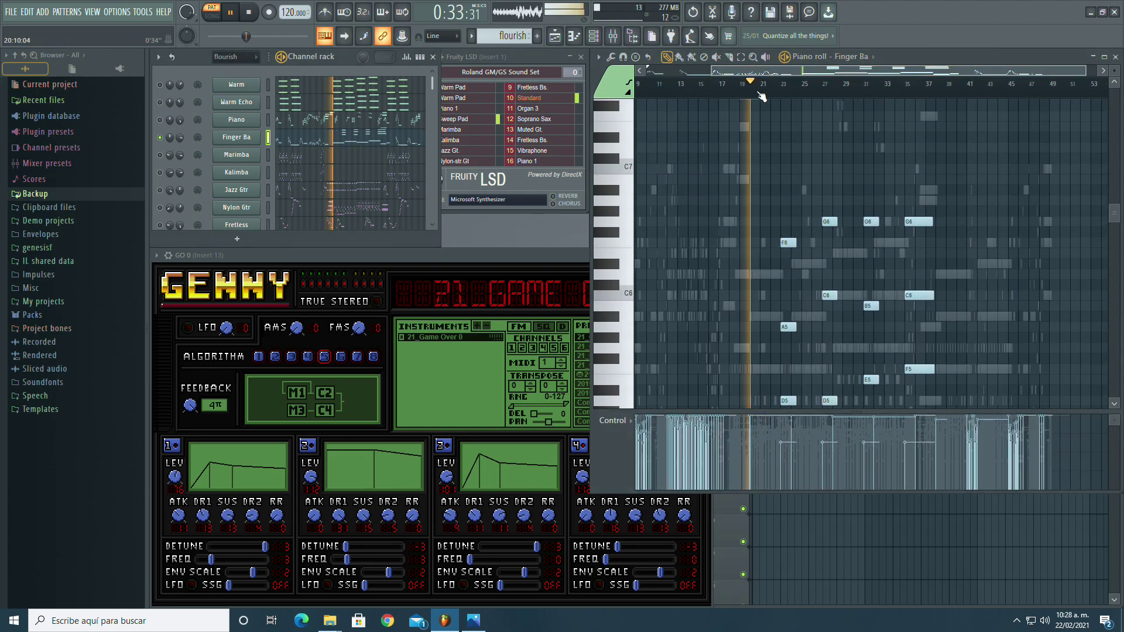
pyautogui.scroll(-9, 883, 183)
pyautogui.scroll(1, 879, 181)
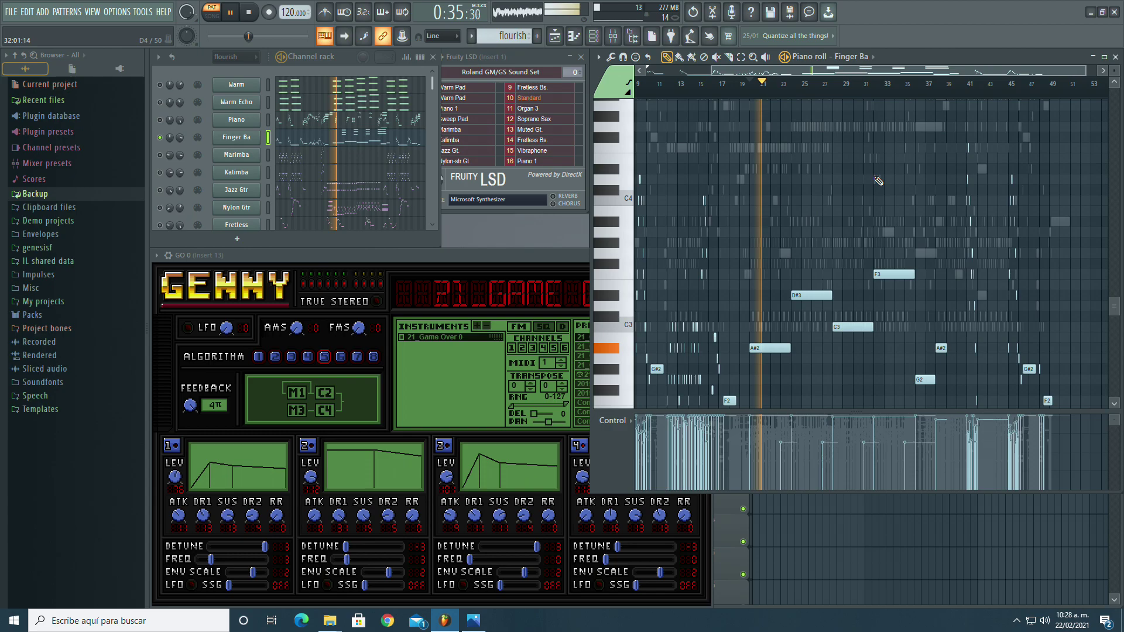
pyautogui.scroll(6, 857, 210)
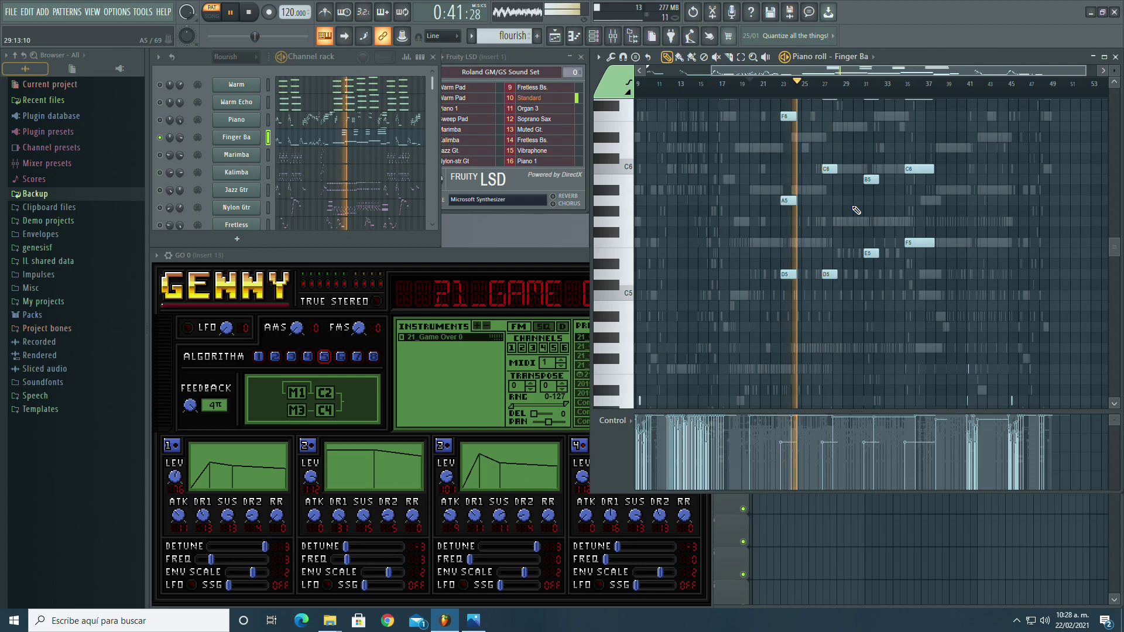
pyautogui.scroll(-5, 856, 209)
pyautogui.scroll(1, 856, 210)
pyautogui.scroll(7, 856, 210)
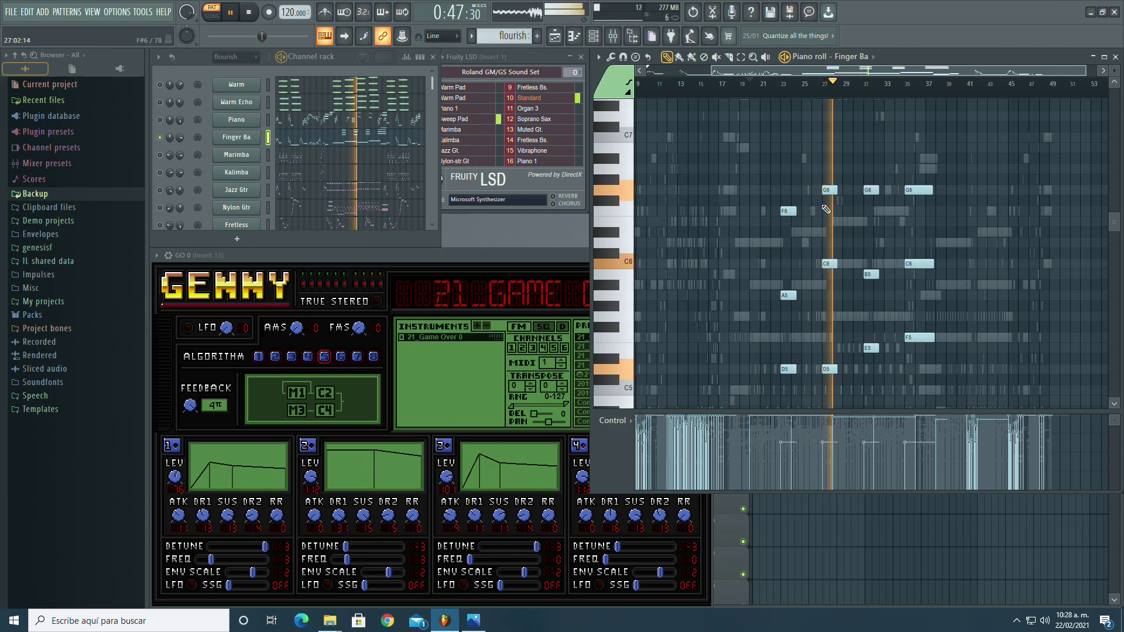
pyautogui.click(245, 14)
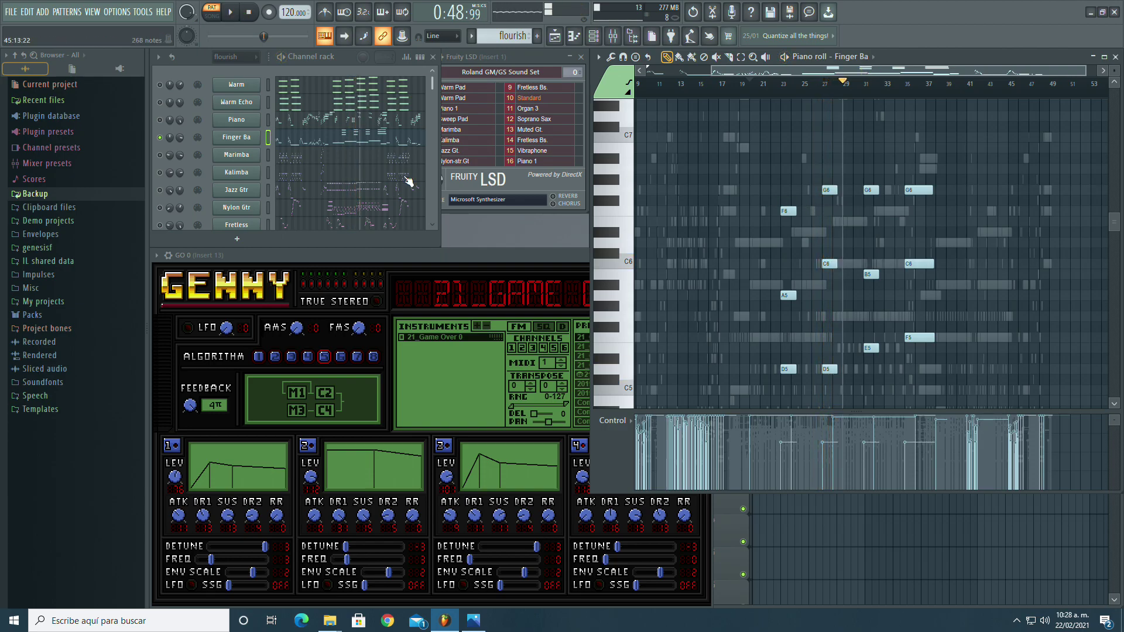
# Step: Add a new GennyFL instrument channel and place its window over the previous GO 0 instrument window
pyautogui.scroll(-3, 237, 152)
pyautogui.click(237, 238)
pyautogui.click(244, 36)
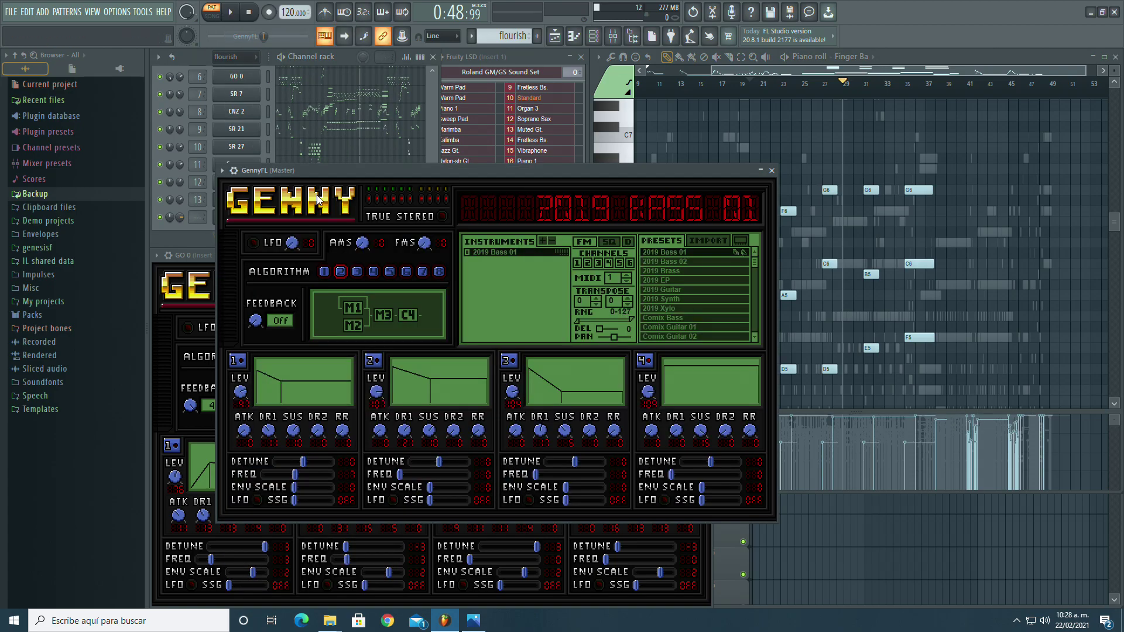
pyautogui.moveTo(309, 170); pyautogui.dragTo(250, 252)
# Step: Import the 20_Staff Roll bank into GennyFL, choose 20_Staff Roll 9, and route the channel to mixer insert 14
pyautogui.click(634, 326)
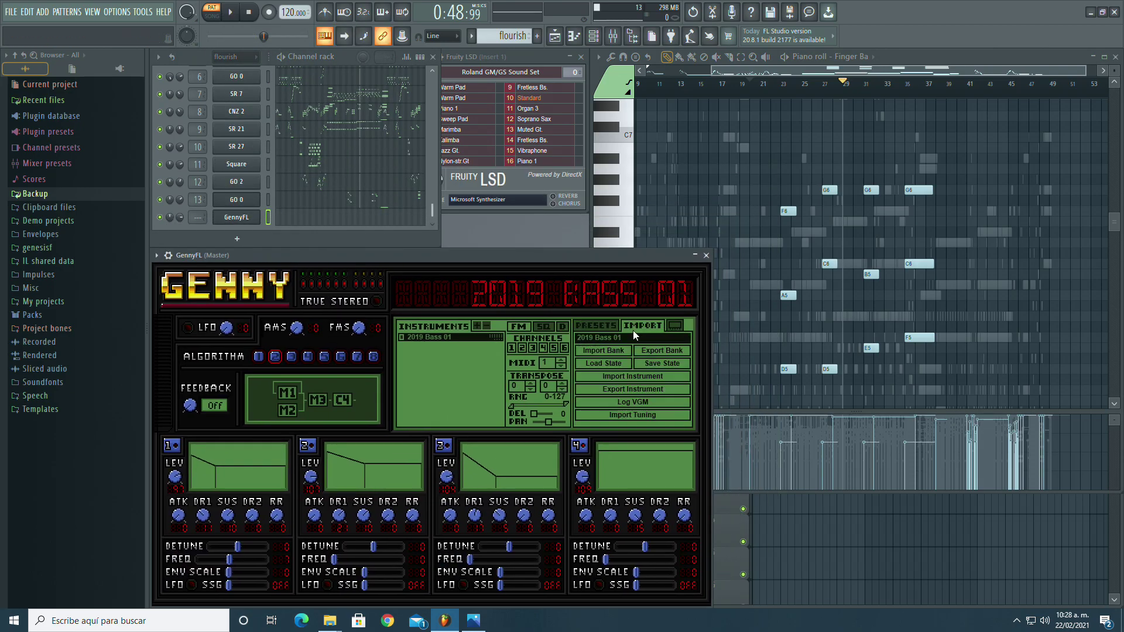
pyautogui.click(606, 353)
pyautogui.scroll(-3, 582, 353)
pyautogui.doubleClick(581, 354)
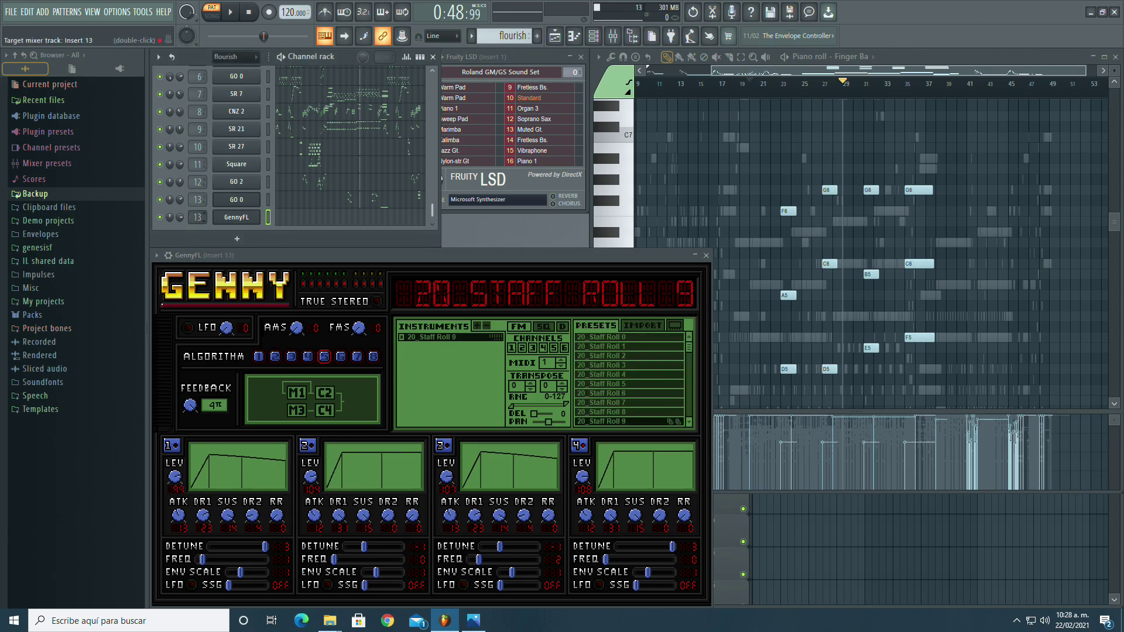
pyautogui.scroll(-3, 614, 220)
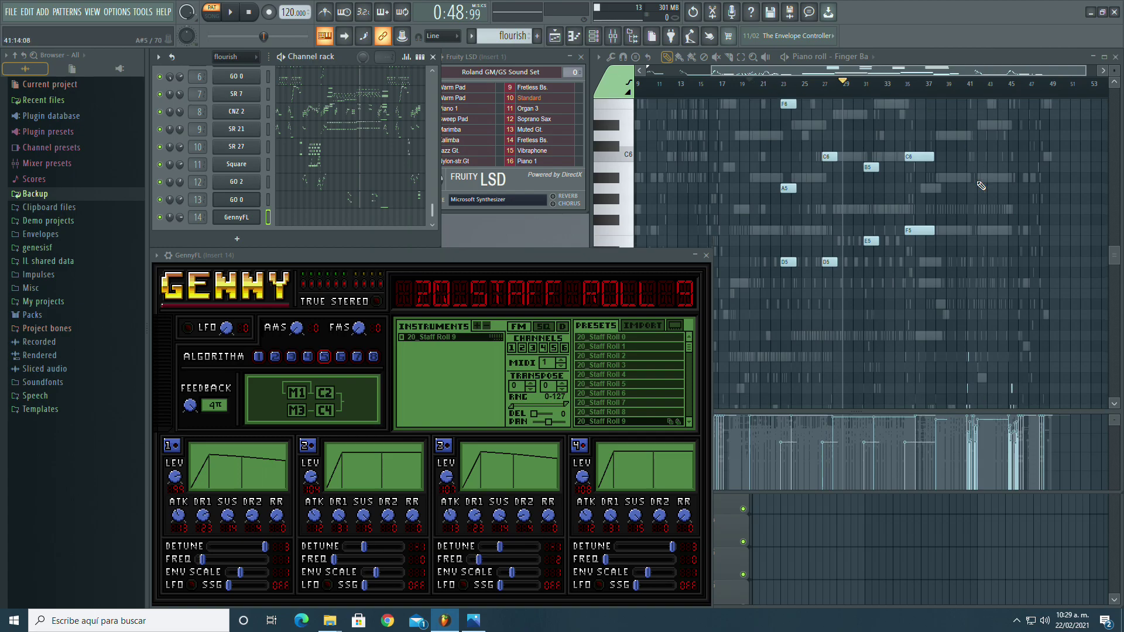
# Step: Select the Finger Ba chords and bass notes from about bar 18 to bar 38
pyautogui.moveTo(1114, 70); pyautogui.dragTo(1114, 96)
pyautogui.scroll(-5, 1003, 174)
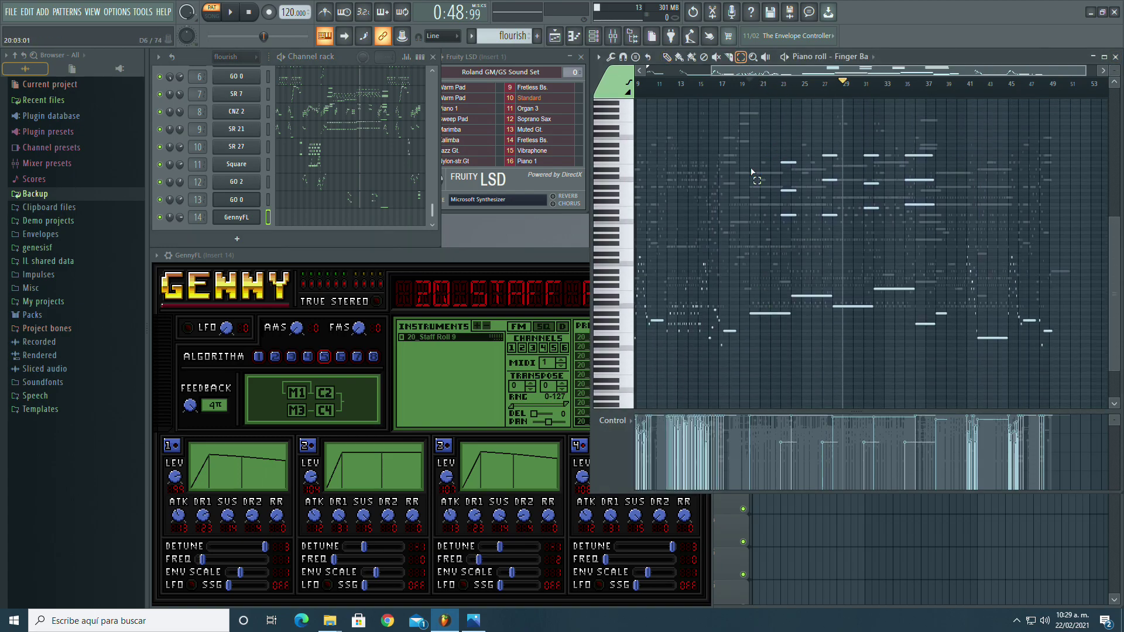
pyautogui.click(732, 85)
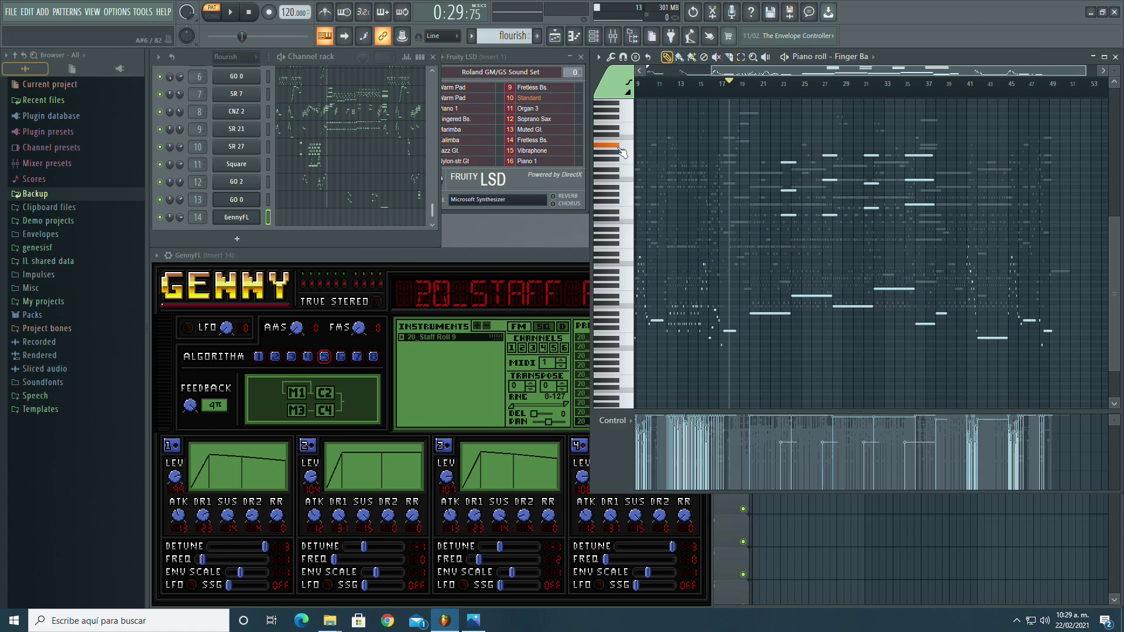
pyautogui.click(771, 86)
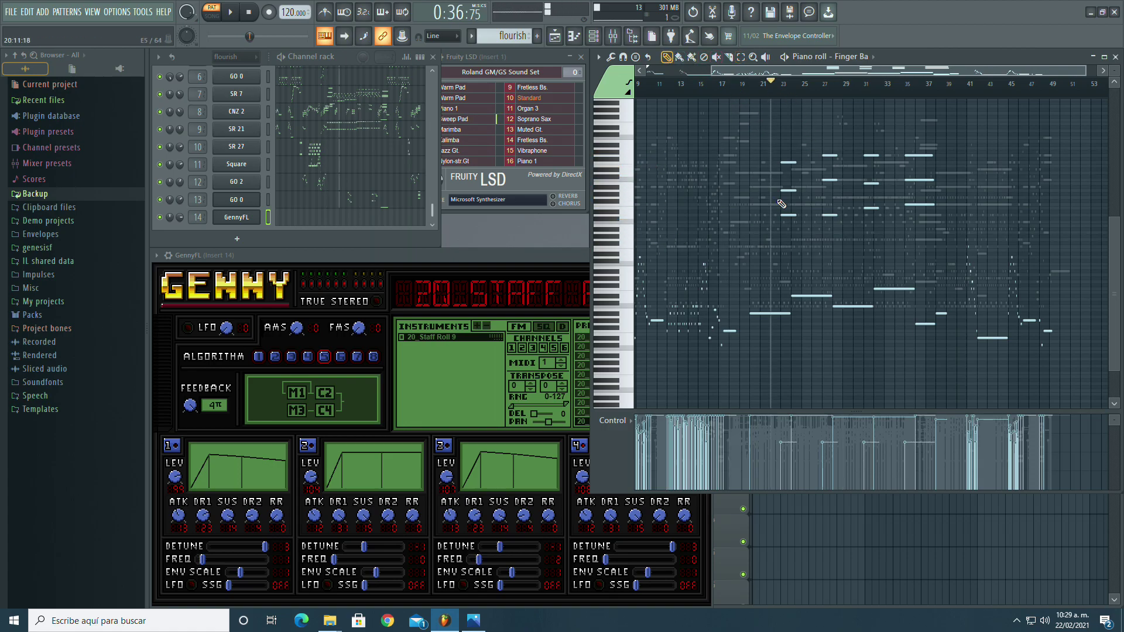
pyautogui.scroll(1, 781, 203)
pyautogui.click(751, 87)
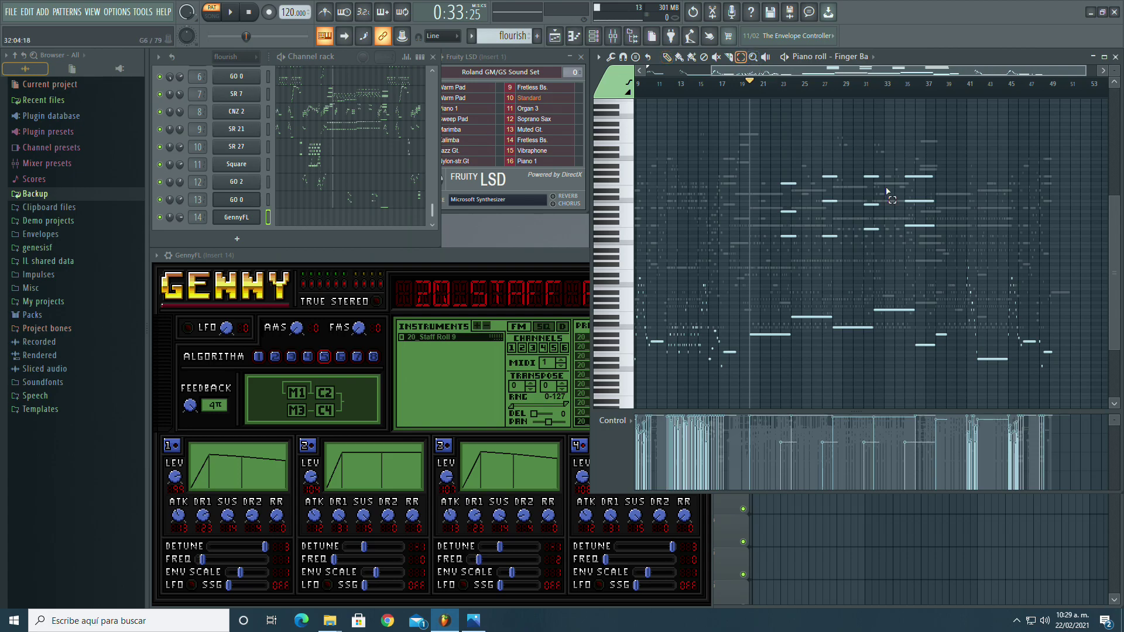
pyautogui.scroll(1, 886, 192)
pyautogui.moveTo(955, 148); pyautogui.dragTo(717, 395)
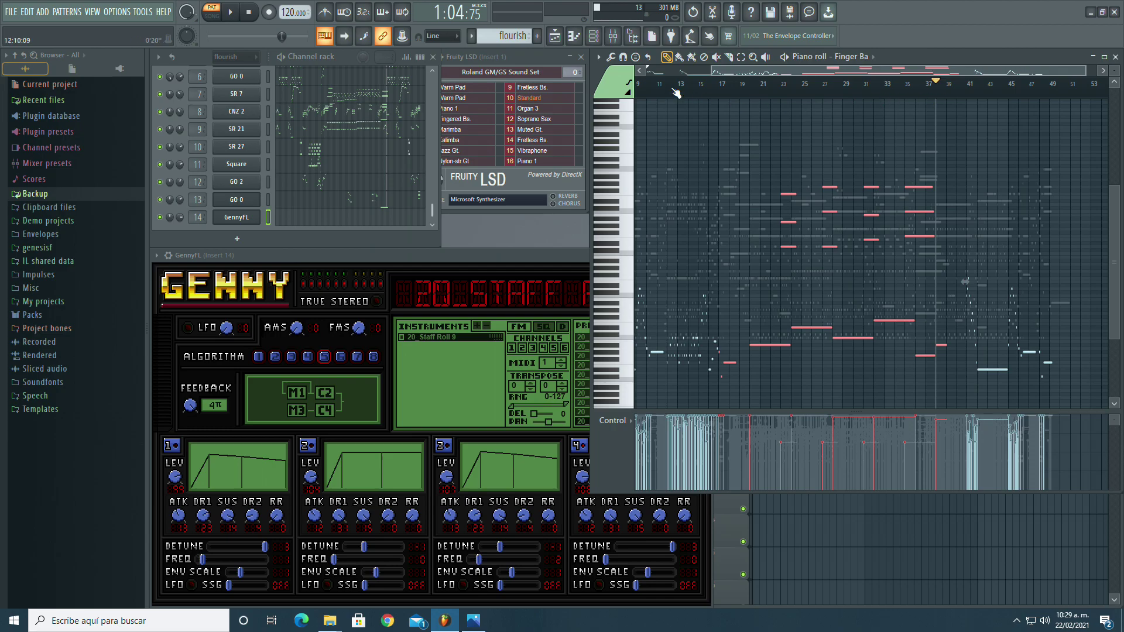
# Step: Check the Finger Ba part's ending and reselect its notes from about bar 18, leaving out the short bass note near bar 38
pyautogui.moveTo(711, 71); pyautogui.dragTo(887, 70)
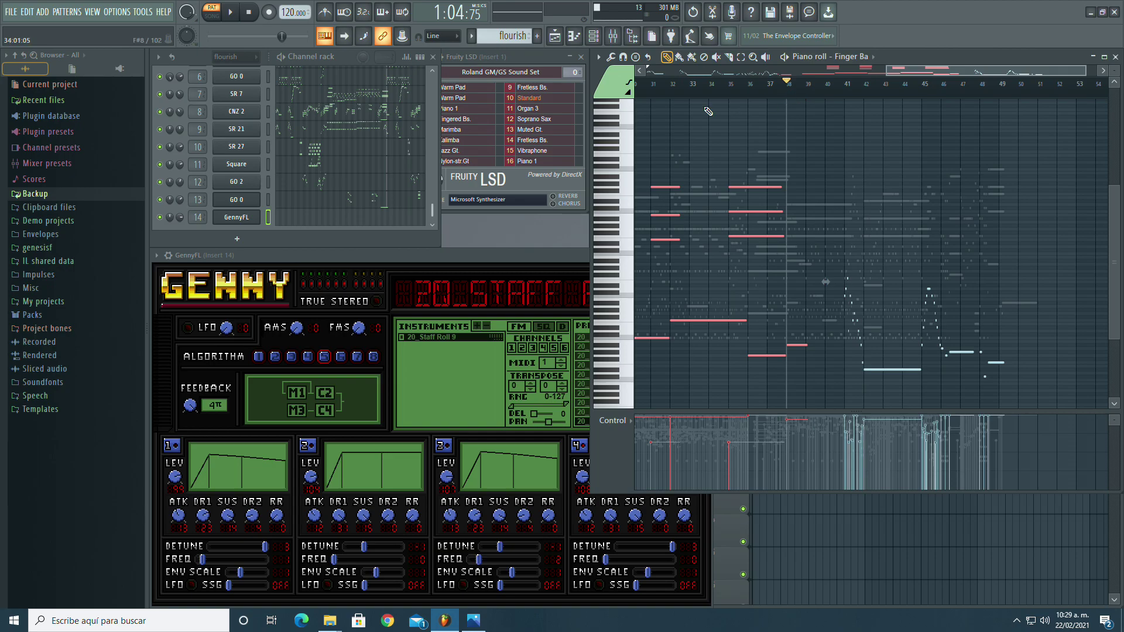
pyautogui.click(767, 84)
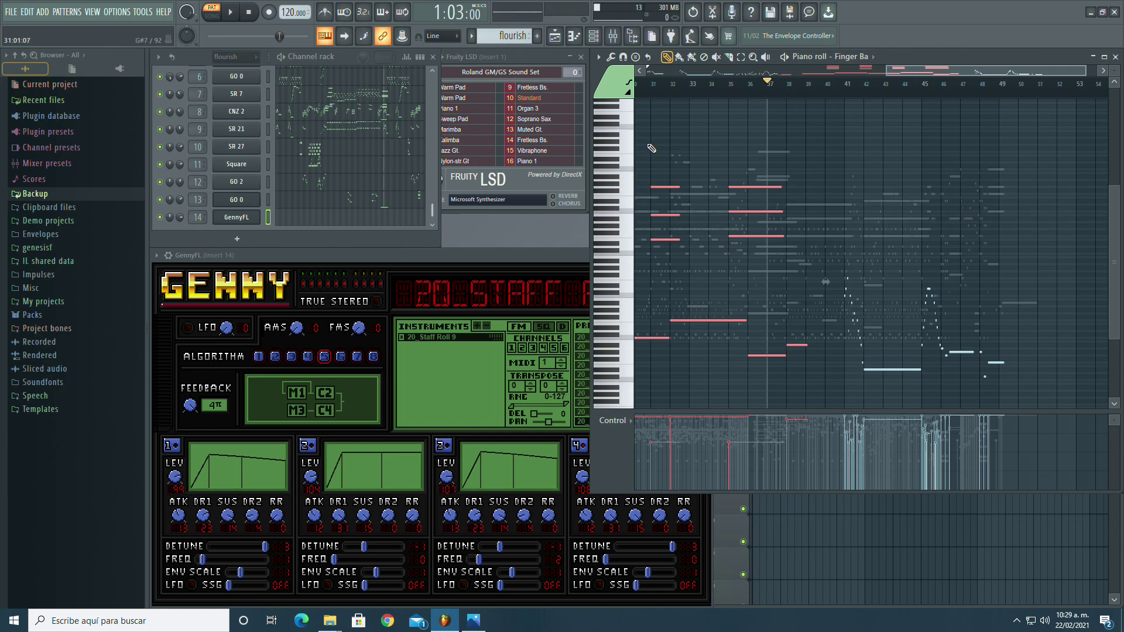
pyautogui.moveTo(886, 71); pyautogui.dragTo(761, 103)
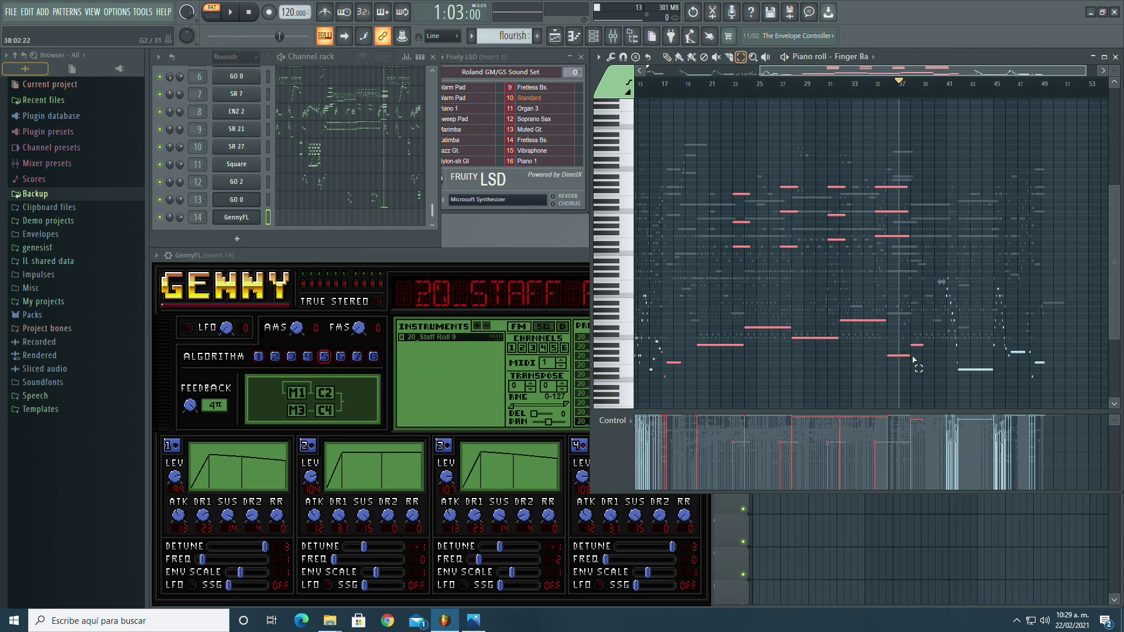
pyautogui.moveTo(769, 75)
pyautogui.mouseDown()
pyautogui.moveTo(898, 78)
pyautogui.moveTo(770, 90)
pyautogui.mouseUp()
pyautogui.moveTo(899, 375); pyautogui.dragTo(673, 141)
pyautogui.scroll(-2, 690, 205)
pyautogui.scroll(1, 692, 213)
pyautogui.moveTo(794, 72); pyautogui.dragTo(773, 75)
pyautogui.click(699, 91)
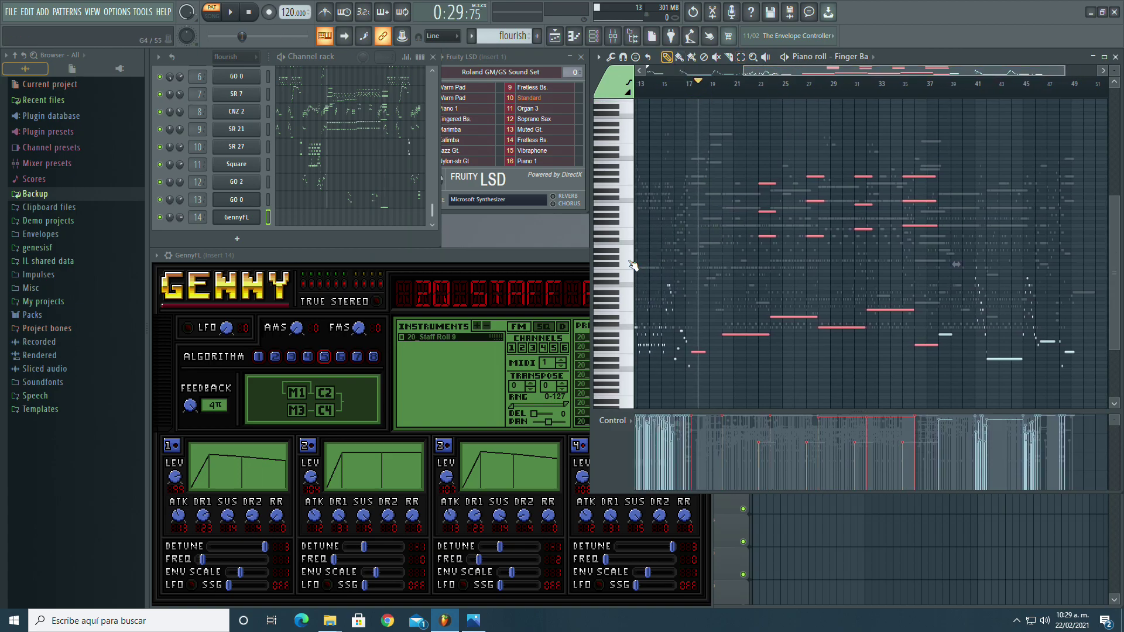
# Step: Narrow the Finger Ba selection to the bass notes and all chords from bar 20 to about bar 37
pyautogui.moveTo(852, 72); pyautogui.dragTo(856, 73)
pyautogui.moveTo(916, 355); pyautogui.dragTo(918, 323)
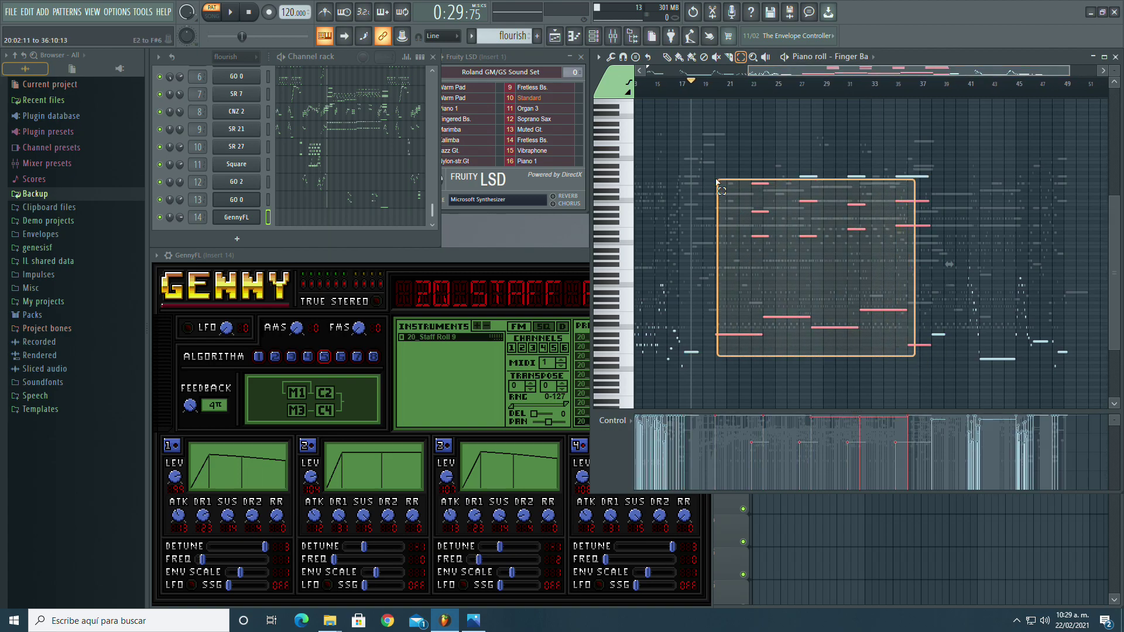
pyautogui.scroll(2, 830, 134)
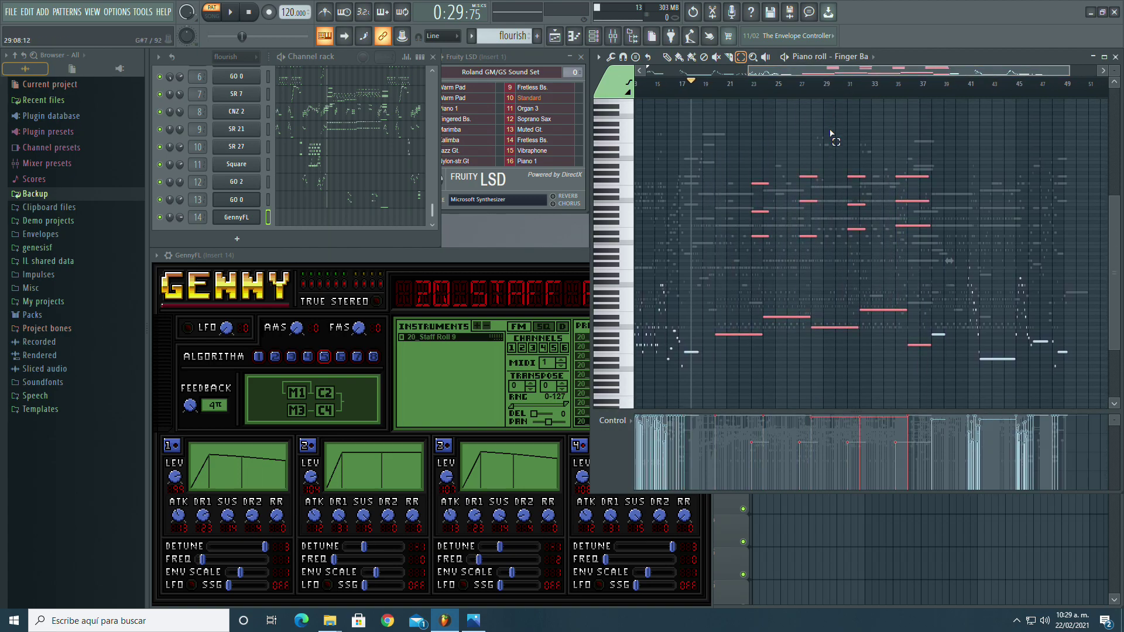
pyautogui.scroll(-3, 830, 133)
pyautogui.scroll(2, 830, 133)
# Step: Copy the selected Finger Ba notes into the new GennyFL channel and shift them to start at bar 20
pyautogui.moveTo(790, 69); pyautogui.dragTo(975, 59)
pyautogui.moveTo(1114, 71); pyautogui.dragTo(1114, 50)
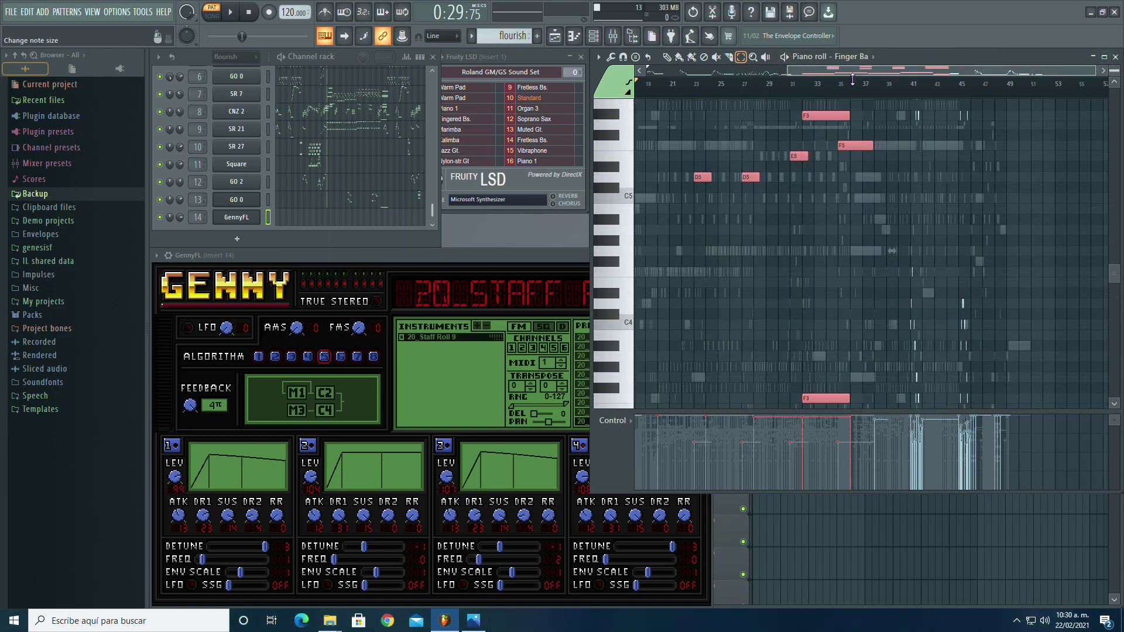
pyautogui.scroll(-4, 892, 245)
pyautogui.moveTo(848, 71); pyautogui.dragTo(781, 77)
pyautogui.scroll(-3, 818, 174)
pyautogui.scroll(4, 819, 175)
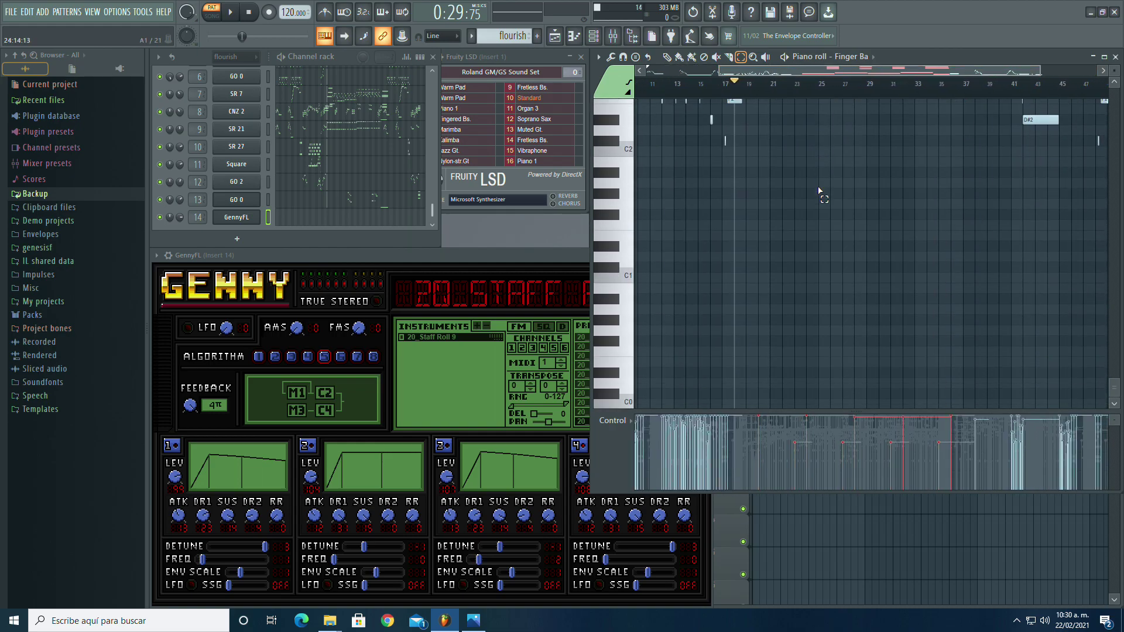
pyautogui.moveTo(992, 72); pyautogui.dragTo(861, 72)
pyautogui.moveTo(832, 72); pyautogui.dragTo(857, 72)
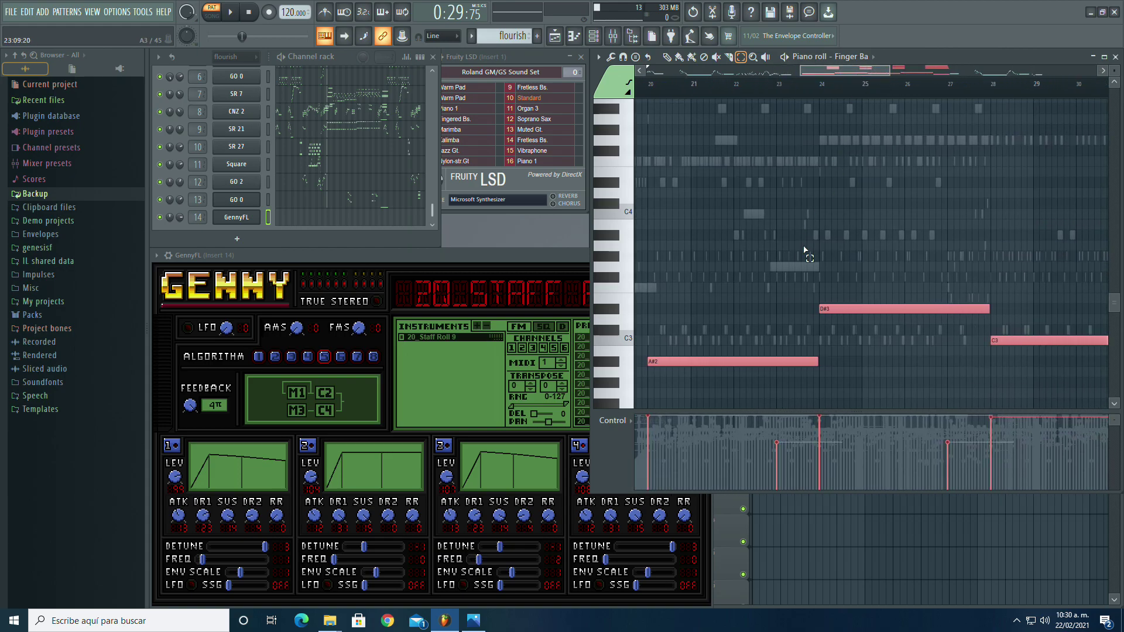
pyautogui.click(358, 223)
pyautogui.hotkey('ctrl', 'v')
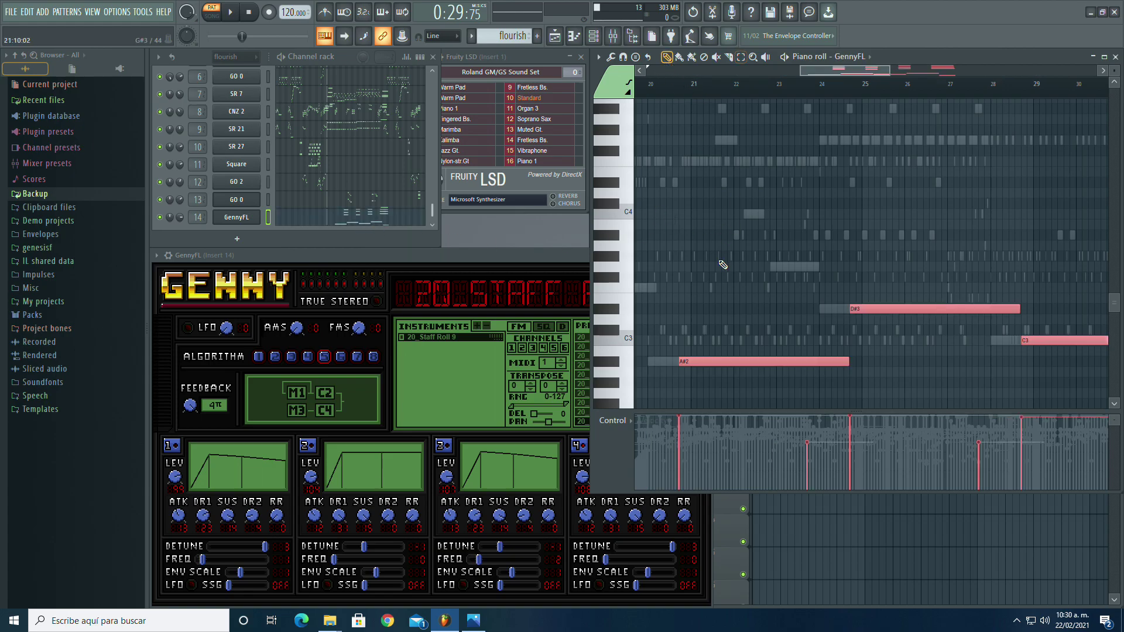
pyautogui.moveTo(714, 360); pyautogui.dragTo(683, 360)
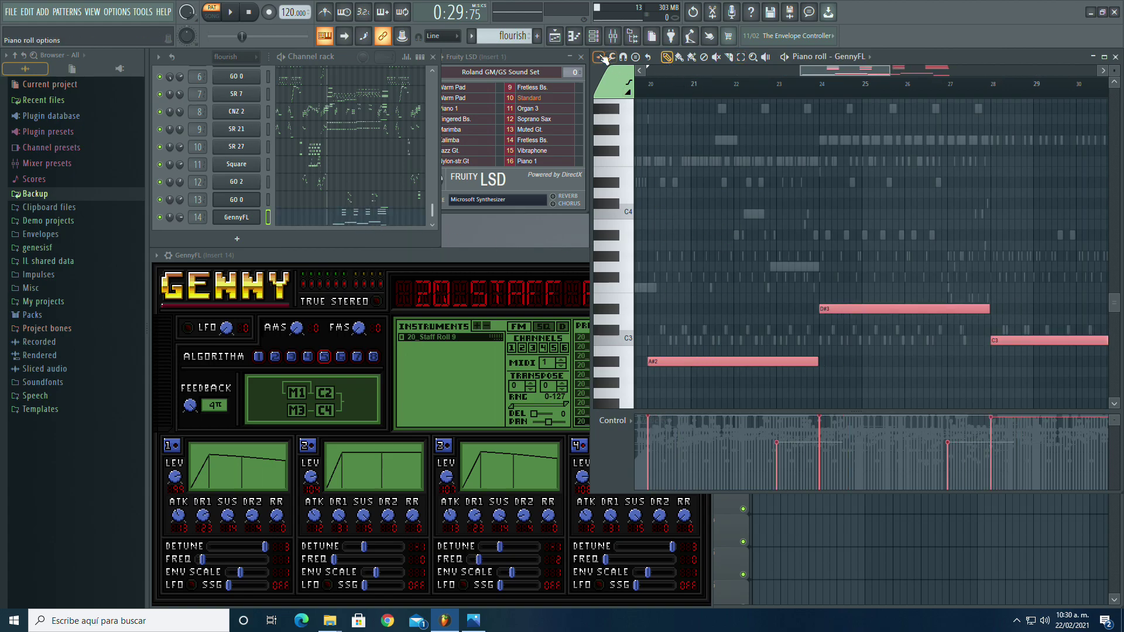
# Step: Recolour the pasted GennyFL notes green and deselect them
pyautogui.click(599, 57)
pyautogui.moveTo(631, 85)
pyautogui.click(710, 261)
pyautogui.scroll(2, 761, 199)
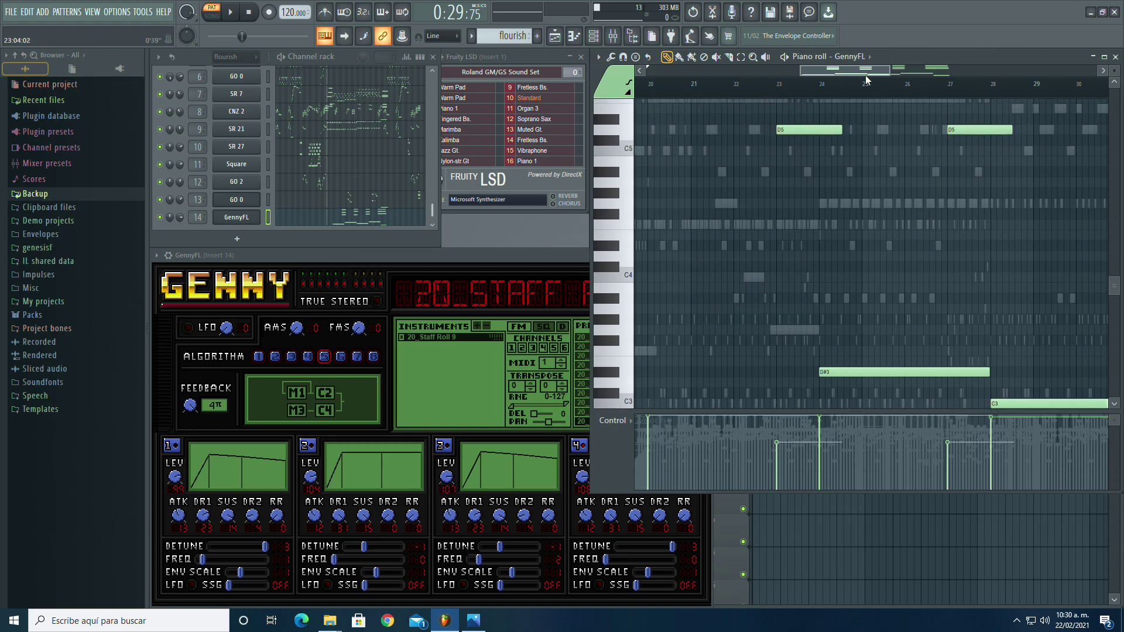
# Step: Select all the pasted GennyFL notes and raise their velocity through the note properties, toggling undo to compare
pyautogui.moveTo(887, 72); pyautogui.dragTo(1093, 72)
pyautogui.scroll(2, 783, 196)
pyautogui.click(739, 57)
pyautogui.scroll(2, 691, 196)
pyautogui.moveTo(623, 120); pyautogui.dragTo(625, 404)
pyautogui.scroll(3, 752, 254)
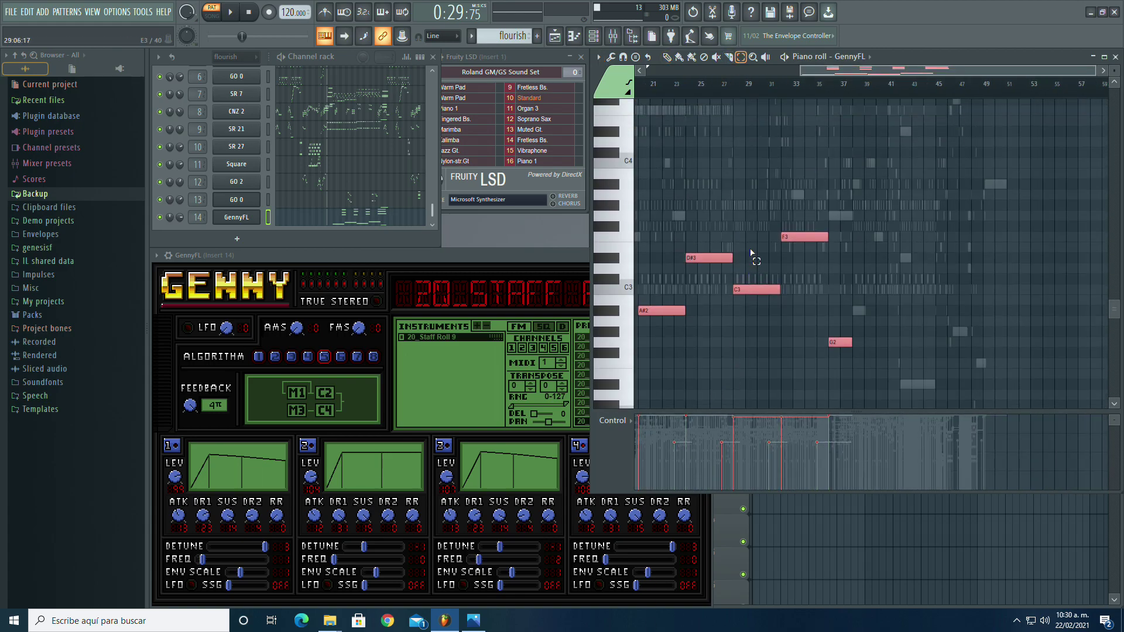
pyautogui.doubleClick(666, 402)
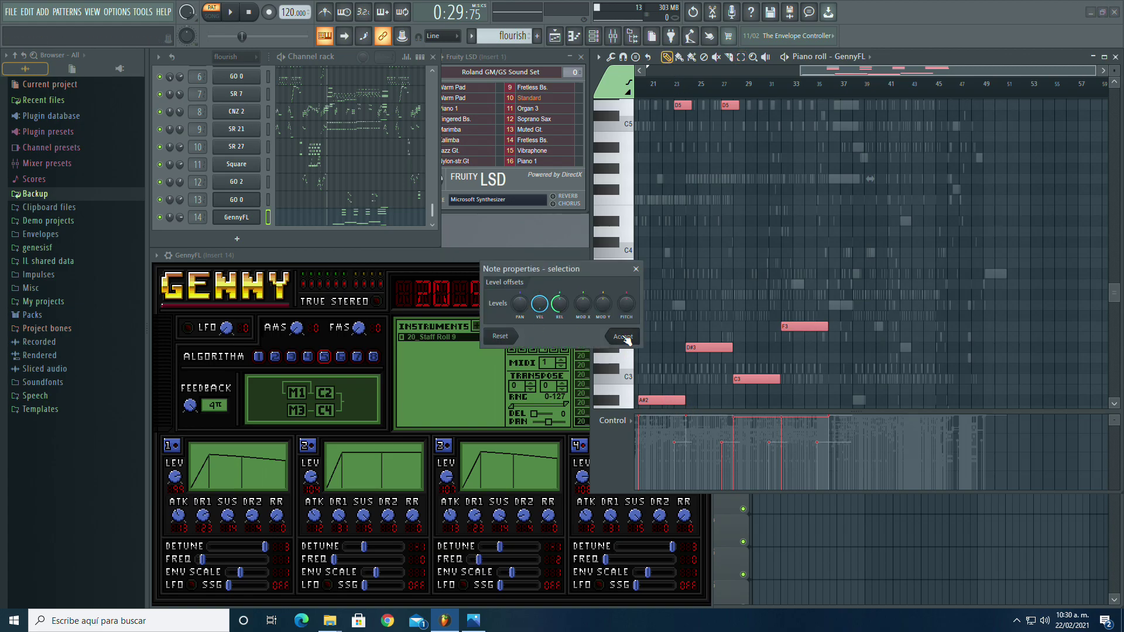
pyautogui.click(623, 337)
pyautogui.moveTo(812, 79); pyautogui.dragTo(744, 86)
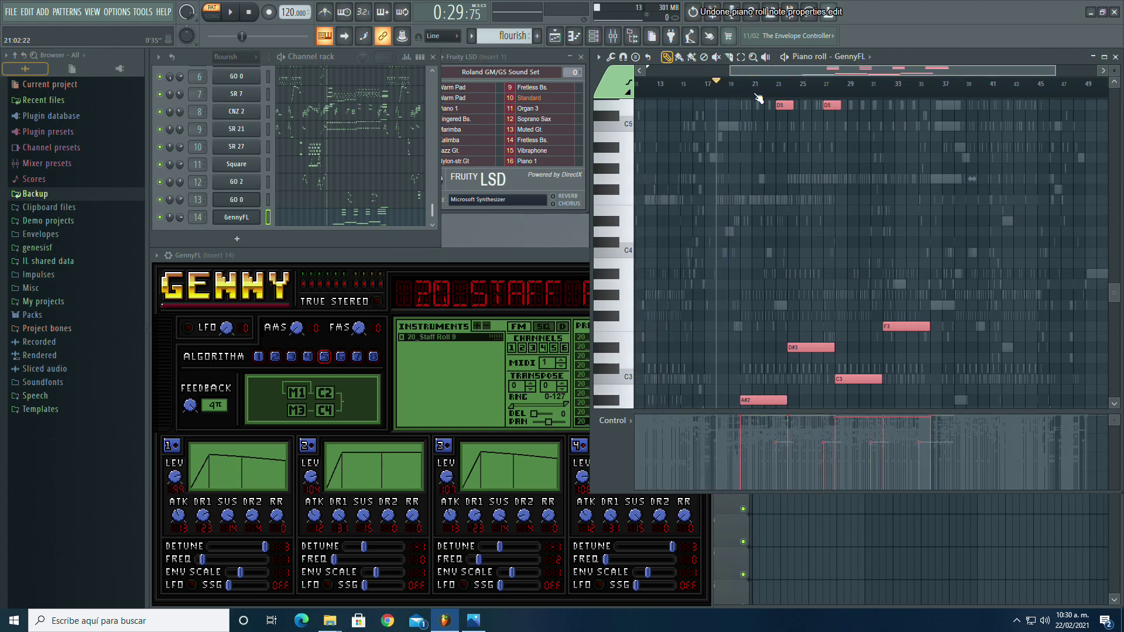
pyautogui.hotkey('ctrl', 'z')
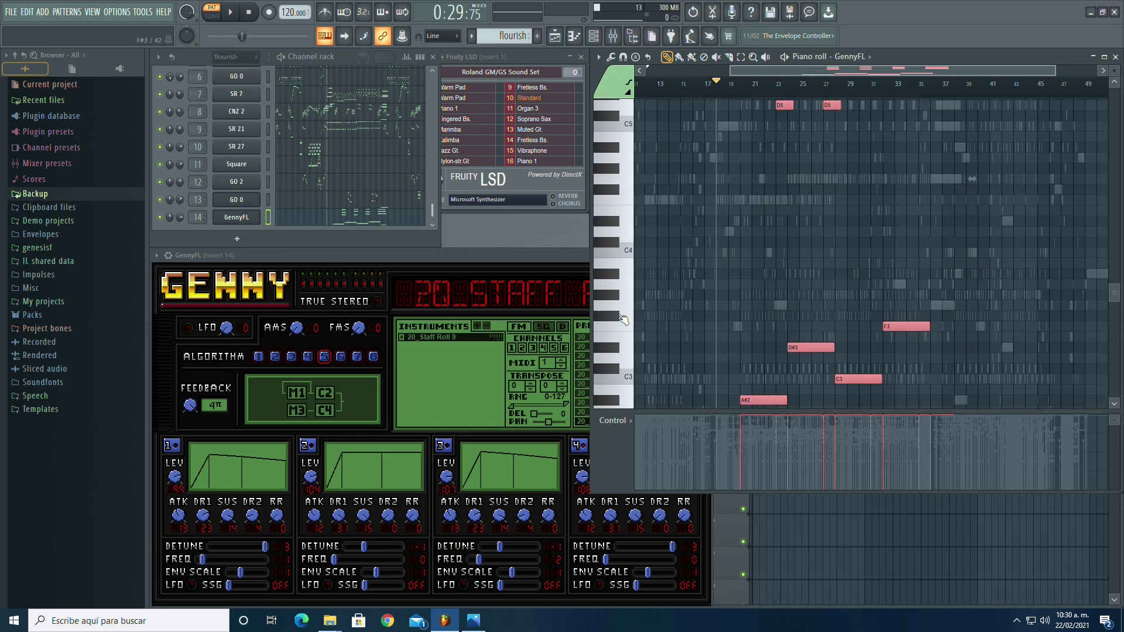
# Step: Audition low and high piano roll keys on GennyFL, compare them with the Finger Ba channel's sound, and return to the GennyFL notes
pyautogui.scroll(-3, 623, 319)
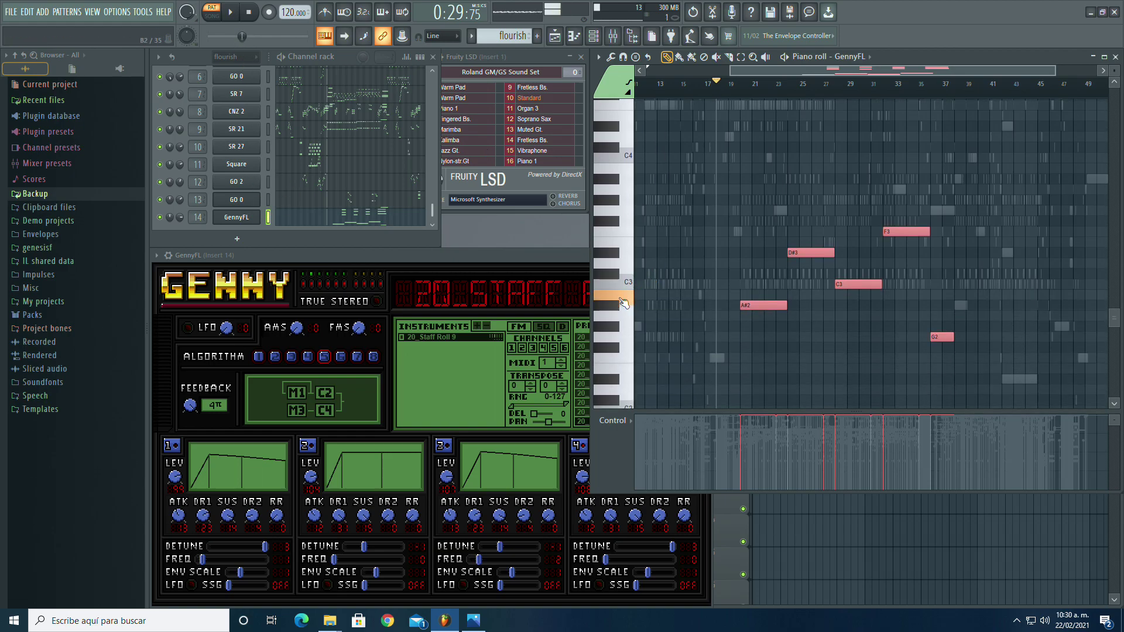
pyautogui.scroll(11, 630, 283)
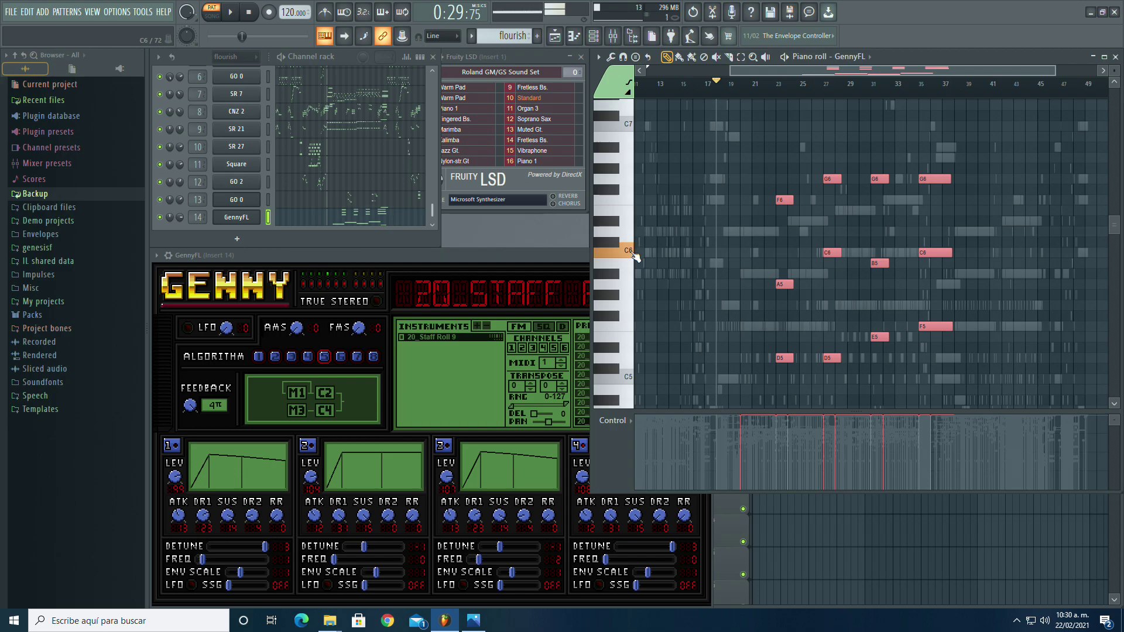
pyautogui.scroll(5, 357, 114)
pyautogui.click(356, 143)
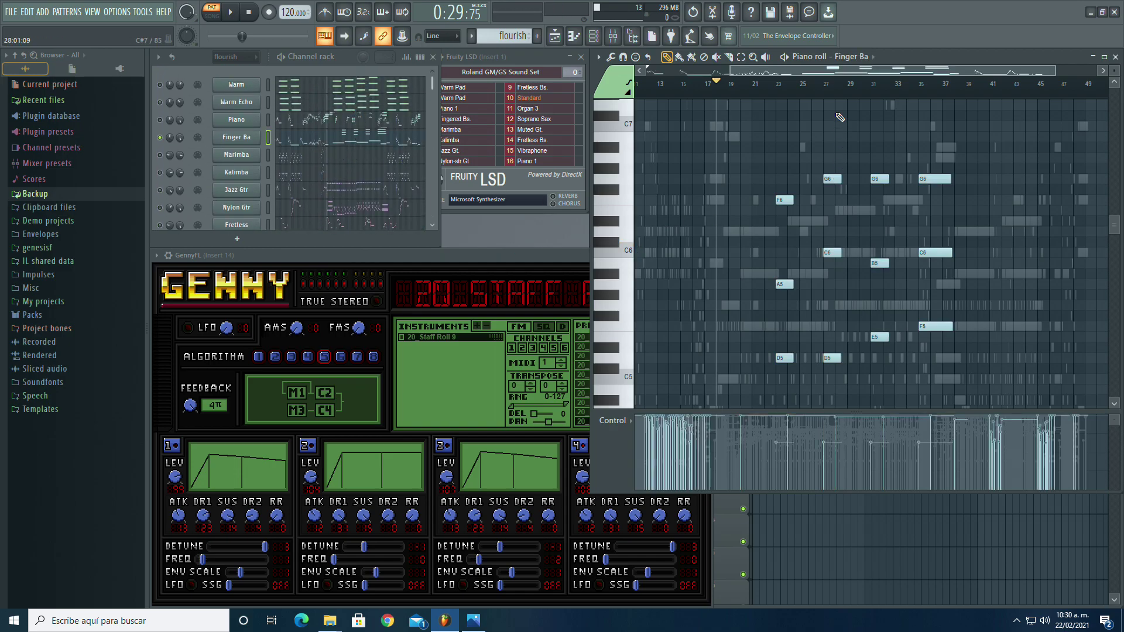
pyautogui.moveTo(640, 233); pyautogui.dragTo(686, 238)
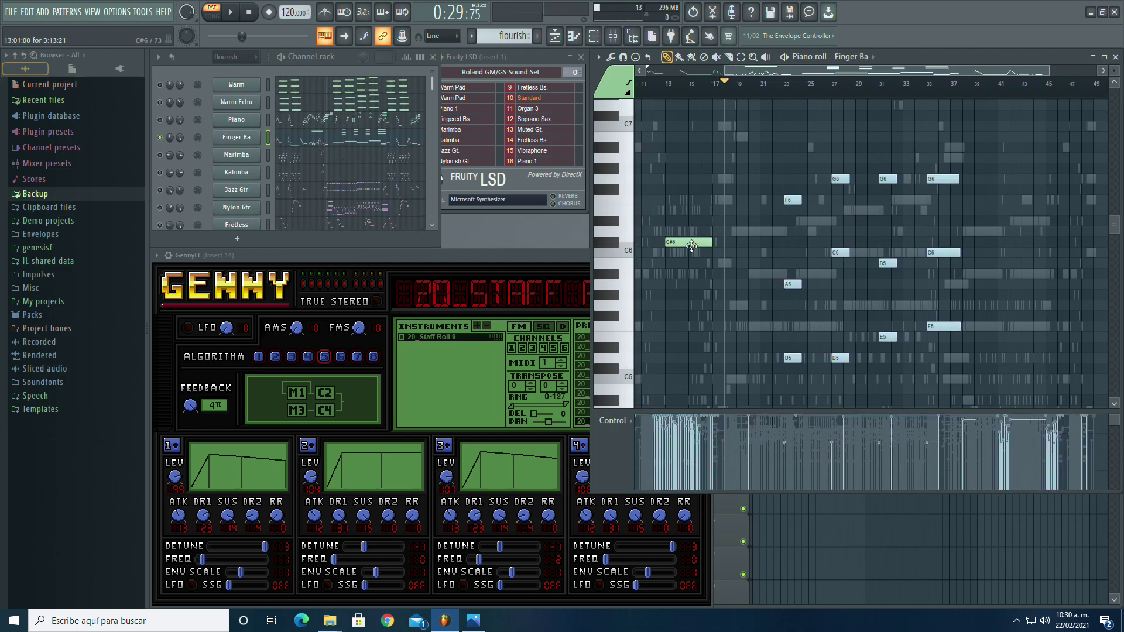
pyautogui.click(833, 87)
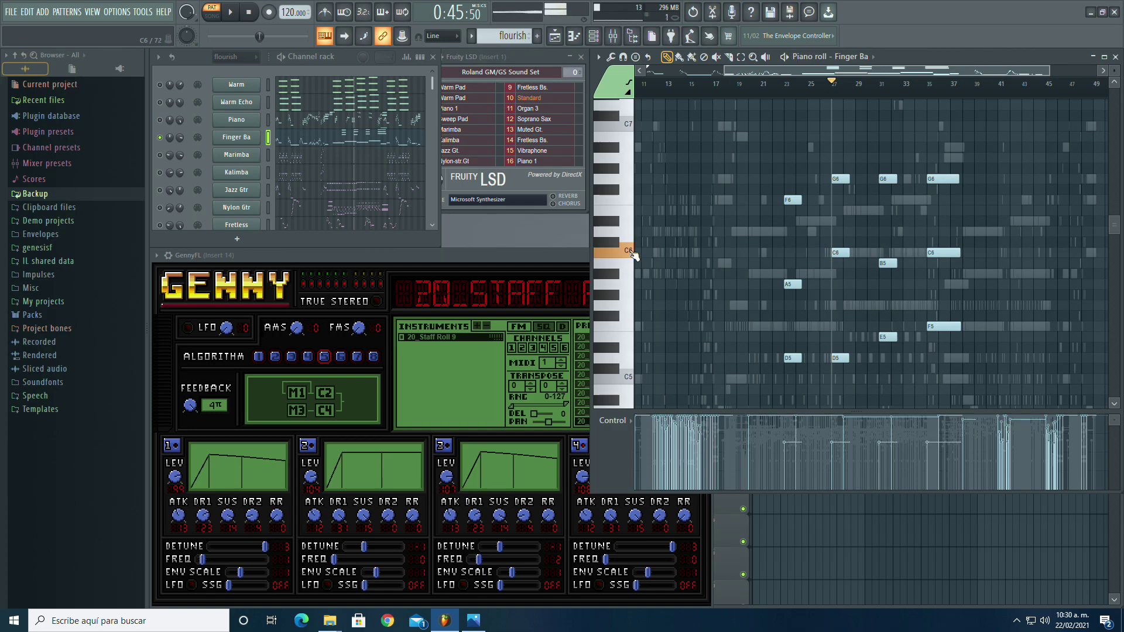
pyautogui.scroll(-8, 427, 207)
pyautogui.click(349, 216)
pyautogui.click(640, 252)
pyautogui.rightClick(649, 250)
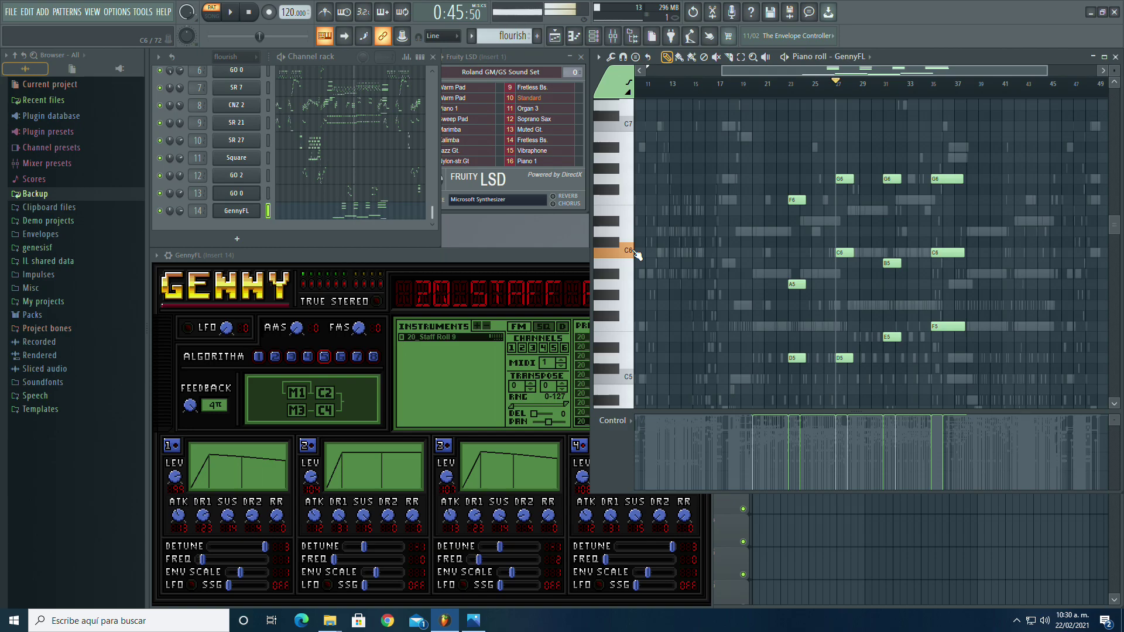
# Step: Play the song from around bar 20 to hear the GennyFL bass notes within the mix
pyautogui.click(230, 12)
pyautogui.scroll(-7, 936, 216)
pyautogui.click(752, 84)
pyautogui.scroll(-6, 834, 224)
pyautogui.click(744, 97)
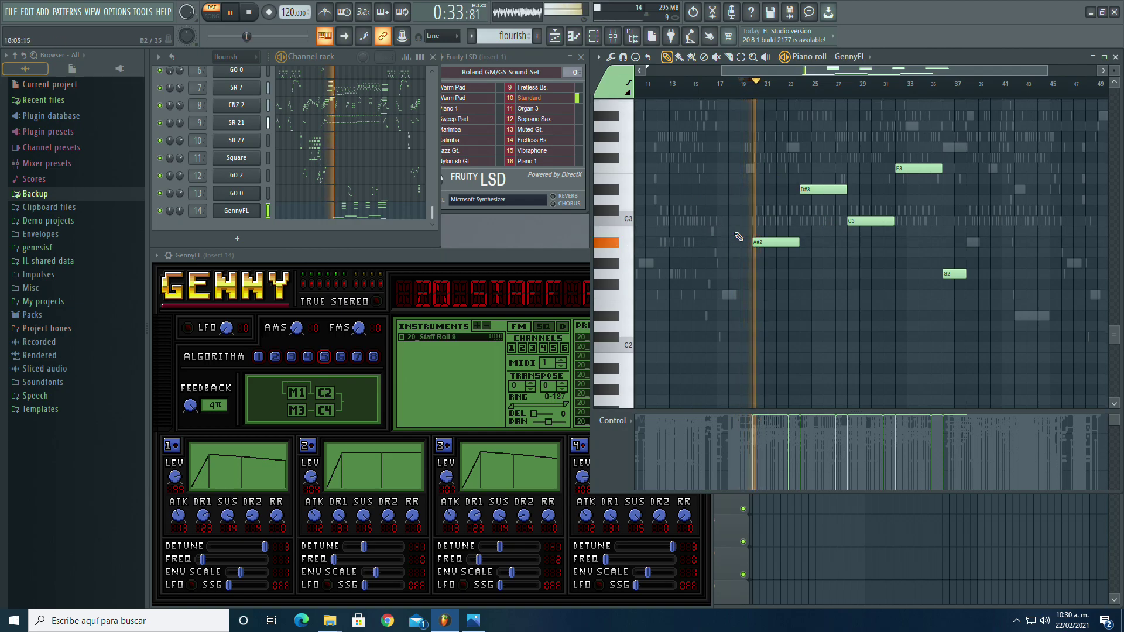
pyautogui.press('space')
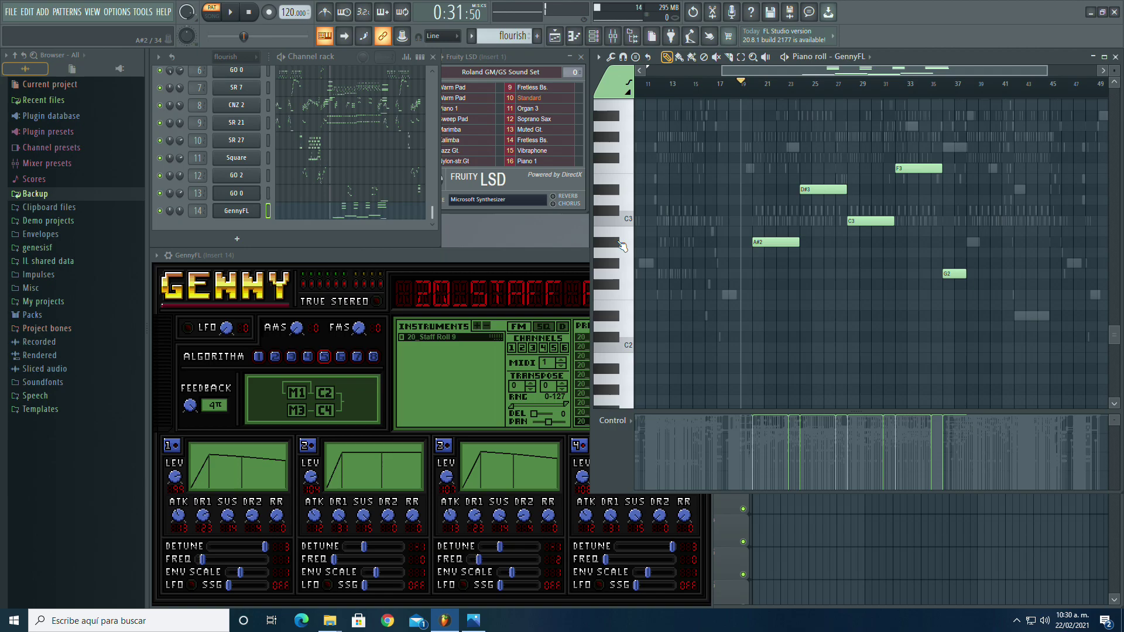
pyautogui.click(236, 17)
pyautogui.scroll(3, 878, 252)
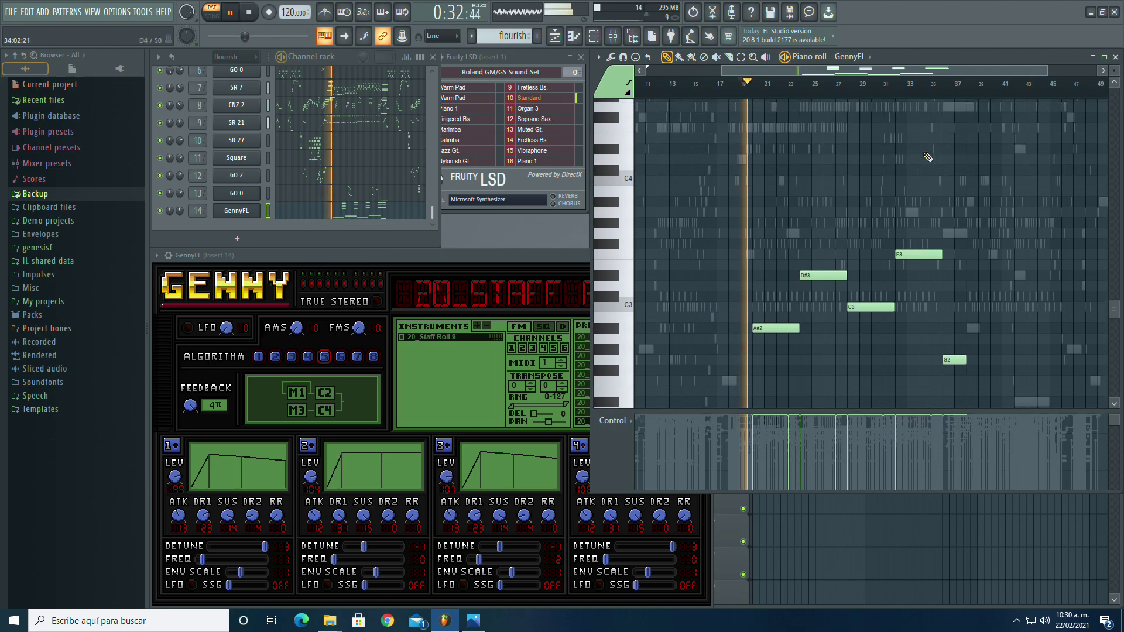
pyautogui.moveTo(1045, 69); pyautogui.dragTo(1094, 69)
pyautogui.scroll(8, 941, 273)
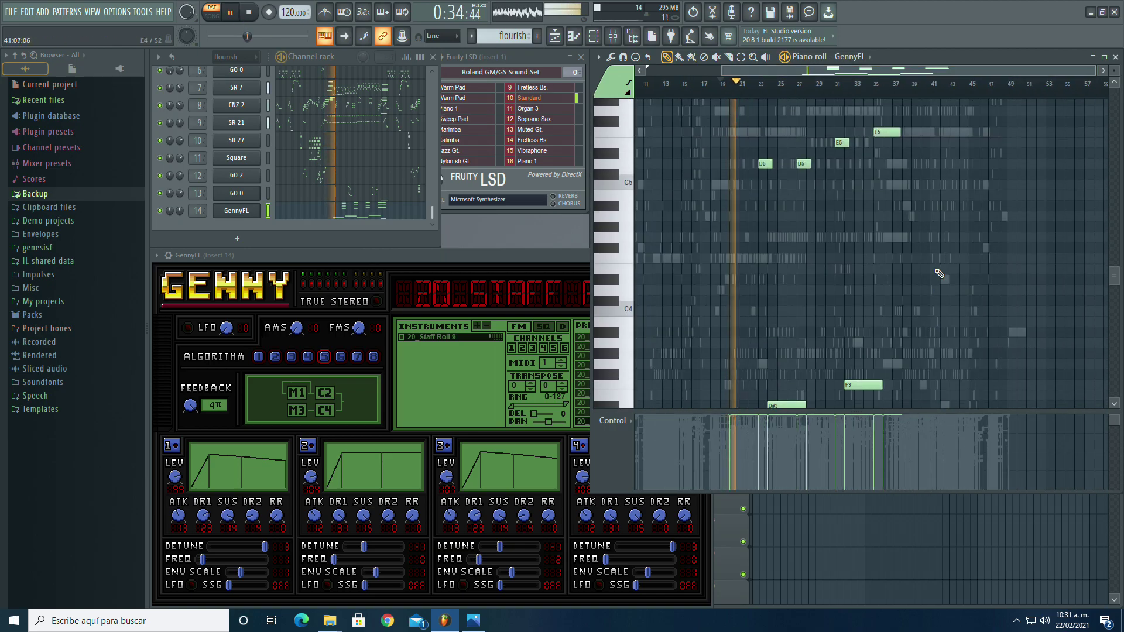
pyautogui.scroll(-6, 941, 274)
# Step: Mute the original Finger Ba channel and set the GennyFL channel's volume to 42%
pyautogui.moveTo(179, 212); pyautogui.dragTo(179, 208)
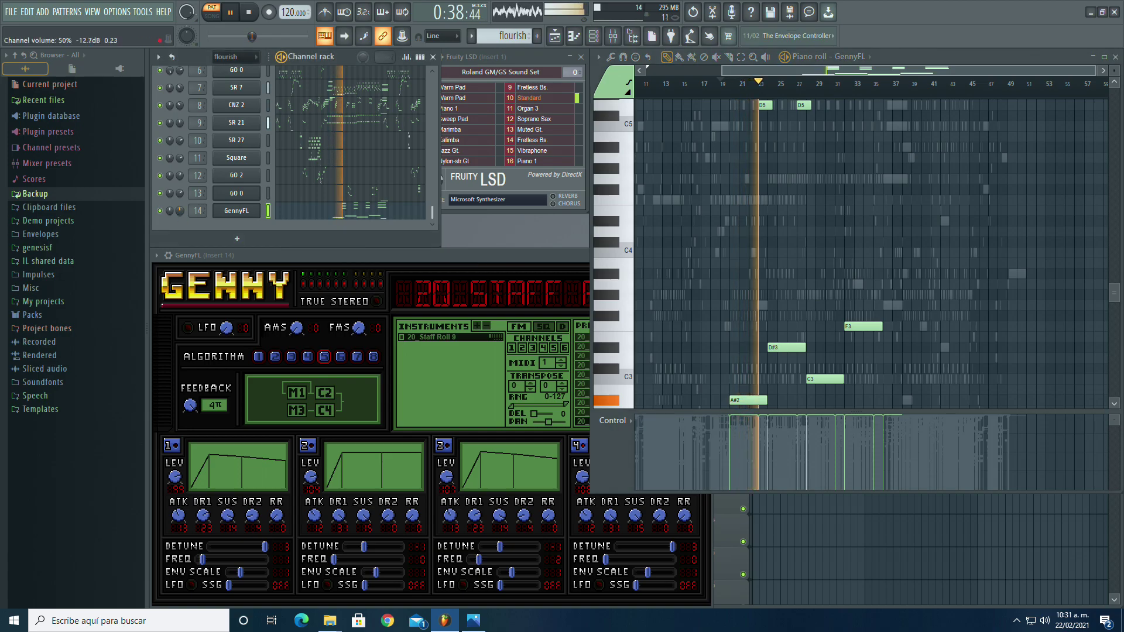
pyautogui.scroll(8, 840, 231)
pyautogui.scroll(10, 328, 158)
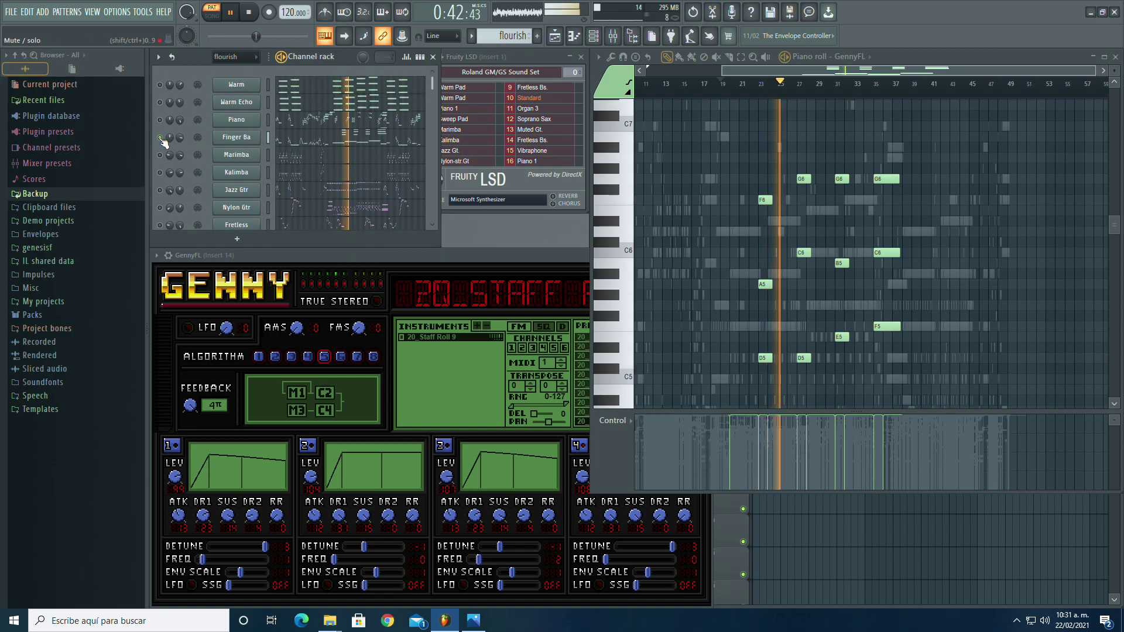
pyautogui.scroll(-3, 363, 176)
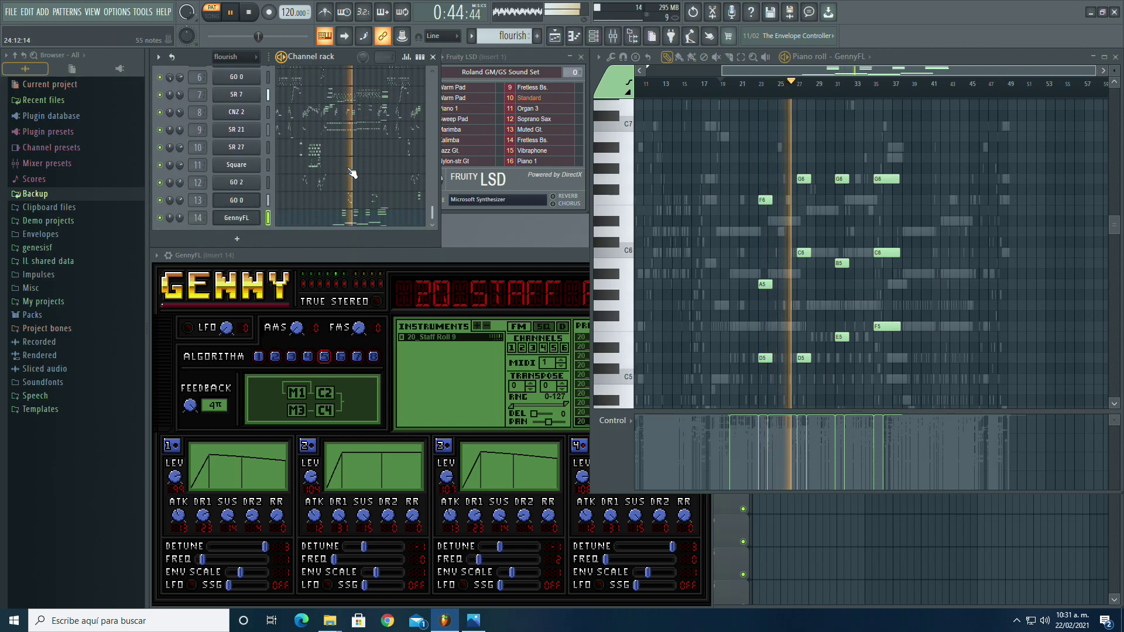
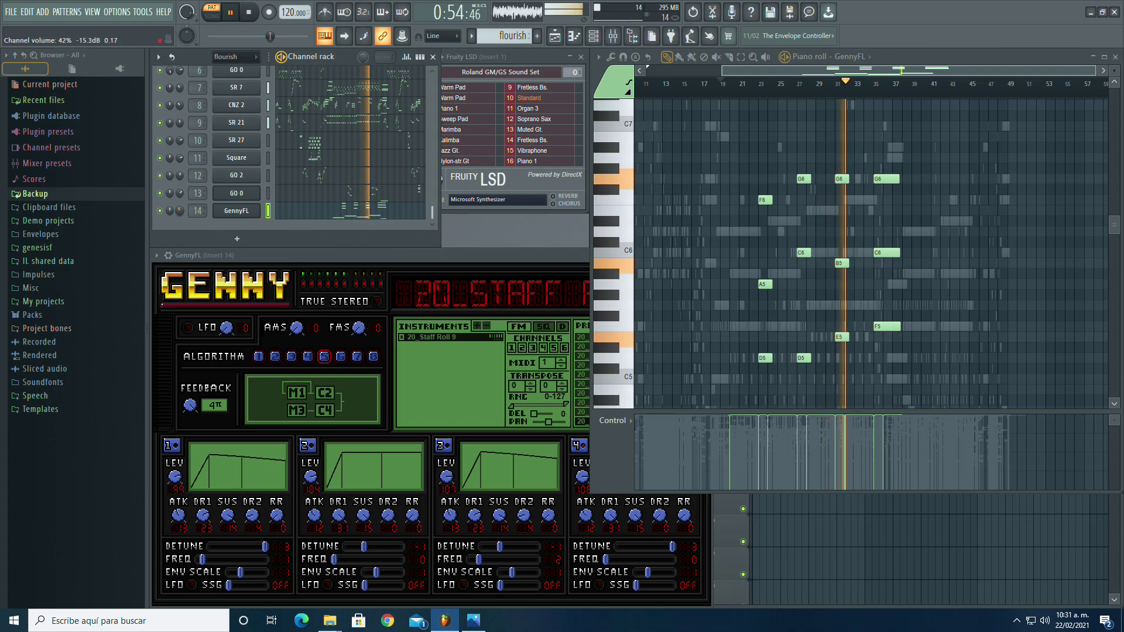
# Step: Replay the GennyFL chords from about bar 27 and check the Finger Ba channel's volume for comparison
pyautogui.click(797, 85)
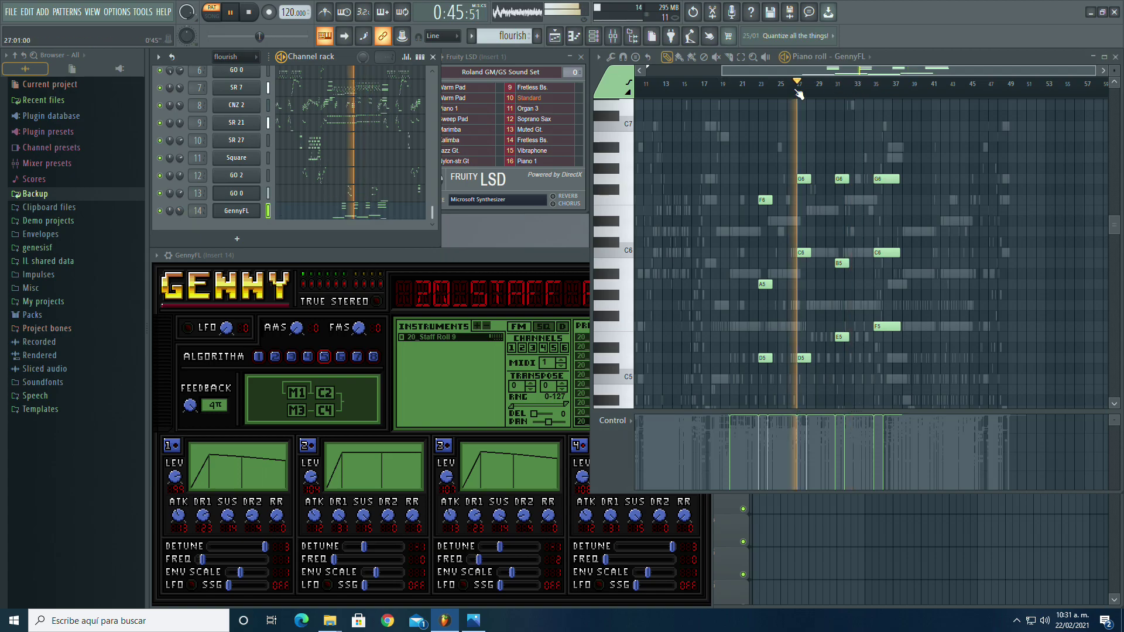
pyautogui.click(793, 86)
pyautogui.scroll(5, 285, 155)
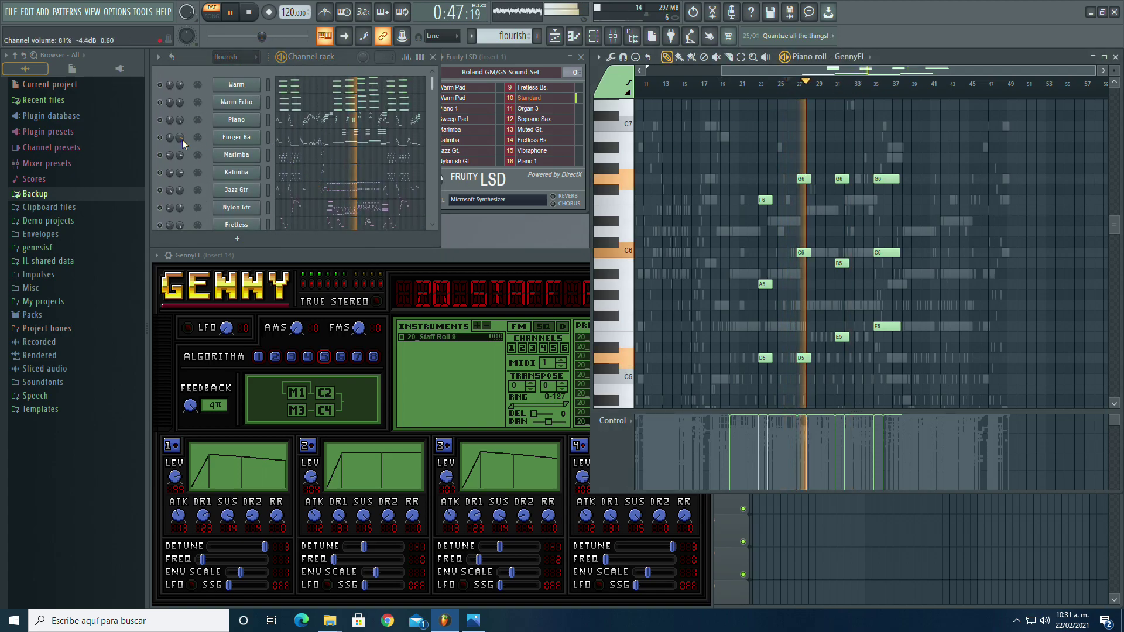
pyautogui.scroll(-10, 361, 161)
pyautogui.scroll(-1, 361, 162)
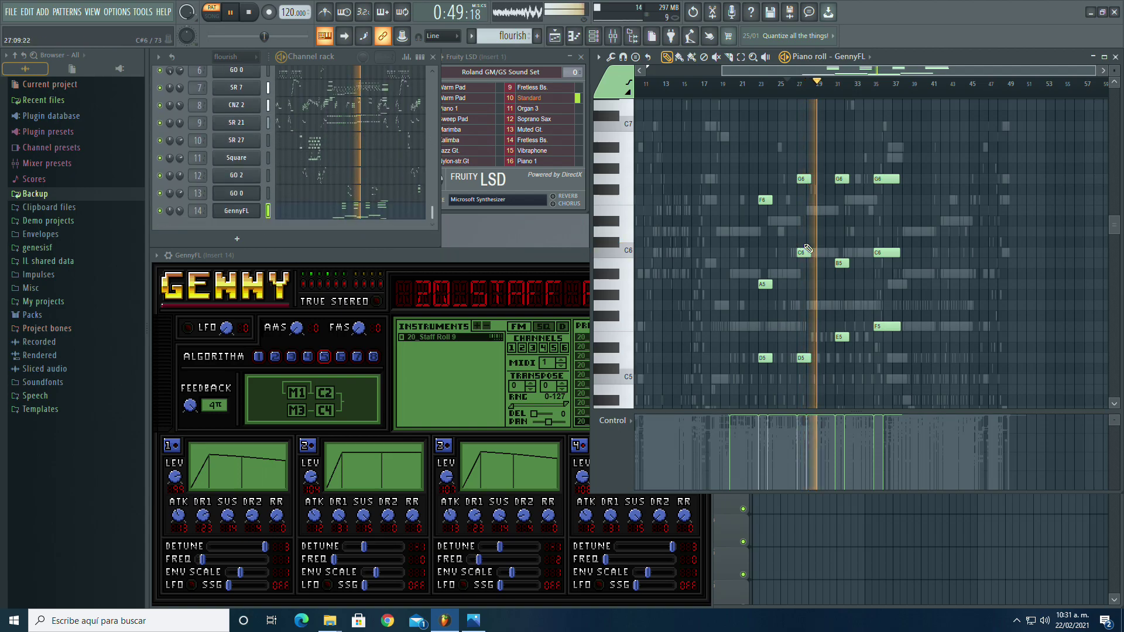
# Step: Audition the GennyFL part from about bar 34, and again from just before its first bass note at bar 20
pyautogui.click(865, 84)
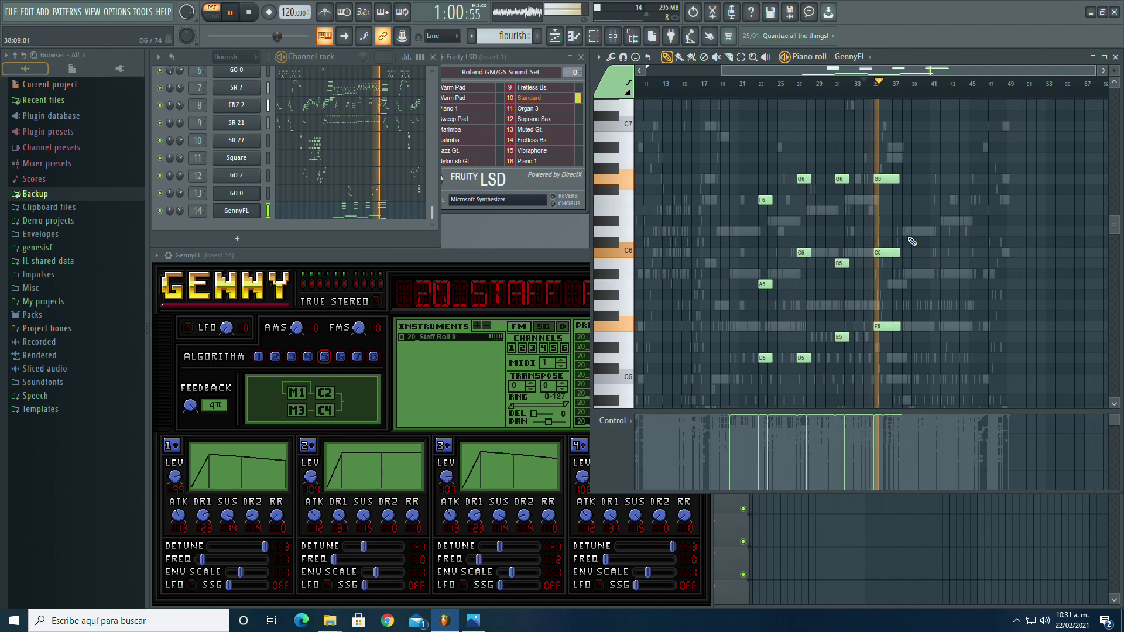
pyautogui.scroll(-8, 904, 234)
pyautogui.scroll(8, 734, 120)
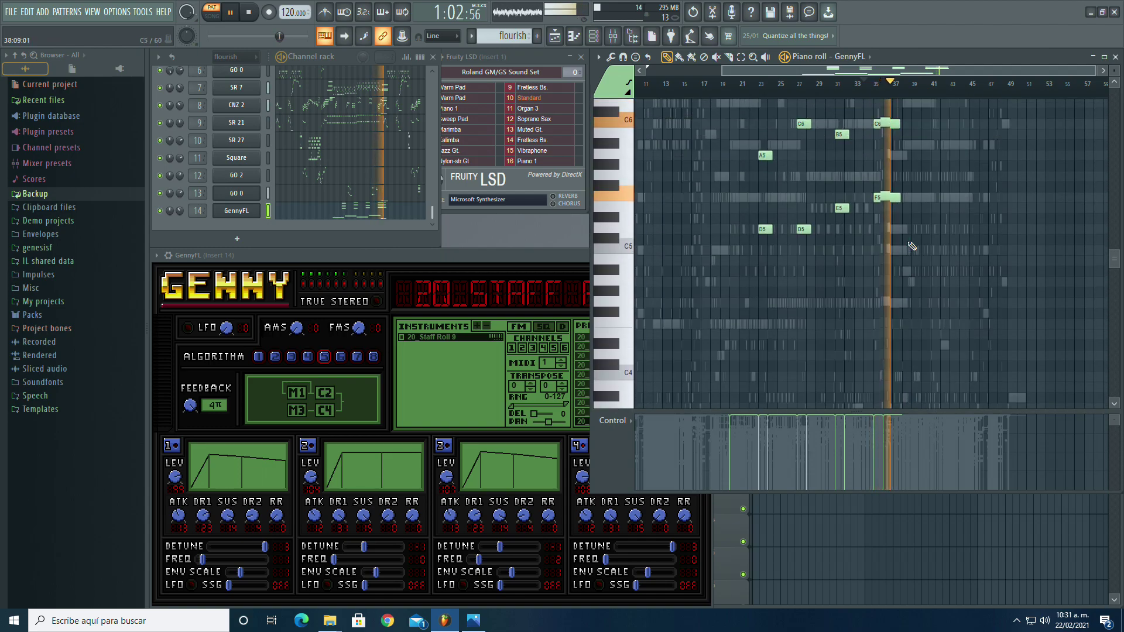
pyautogui.click(737, 83)
pyautogui.scroll(-8, 853, 226)
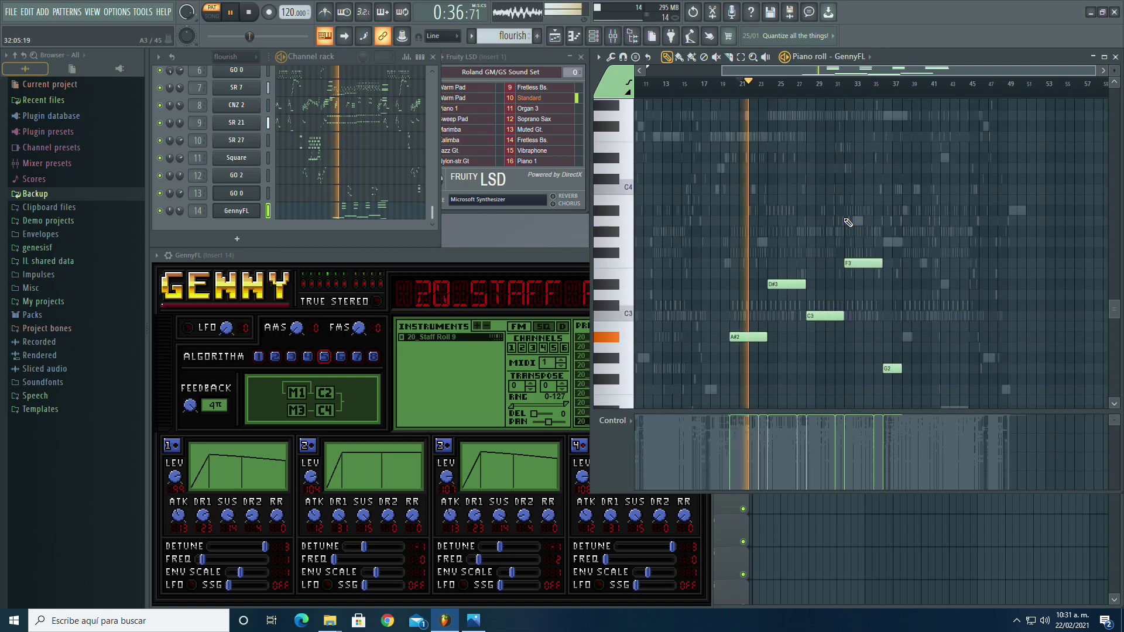
pyautogui.click(720, 85)
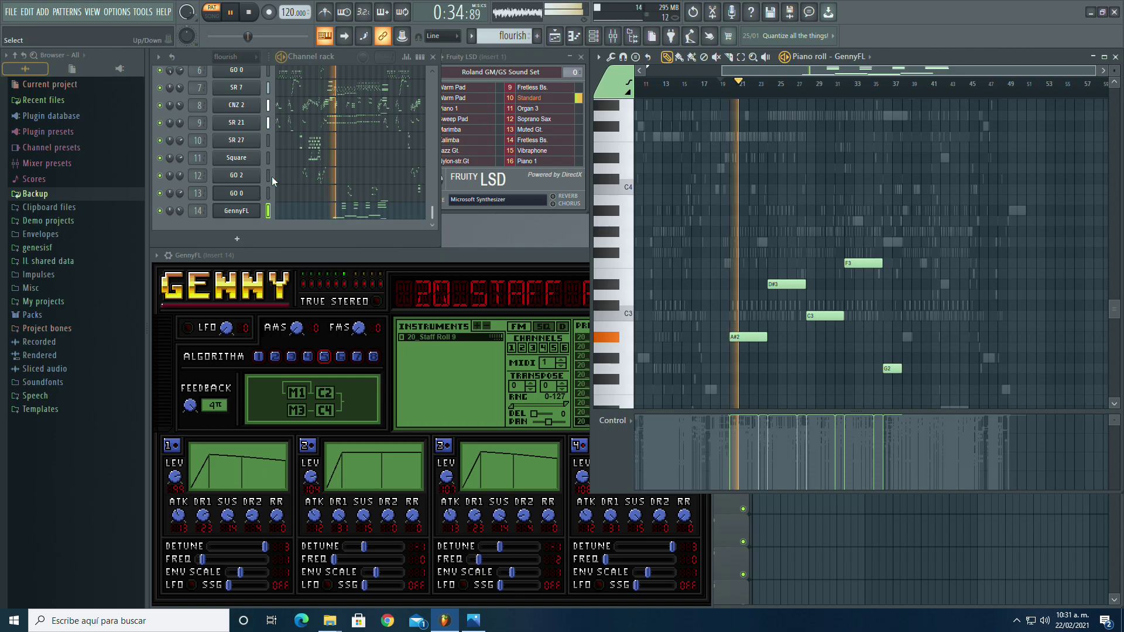
# Step: Rename the GennyFL channel to SR 9 and bring its Genny plugin window to the front
pyautogui.rightClick(259, 209)
pyautogui.click(302, 238)
pyautogui.write('SR 9')
pyautogui.press('Return')
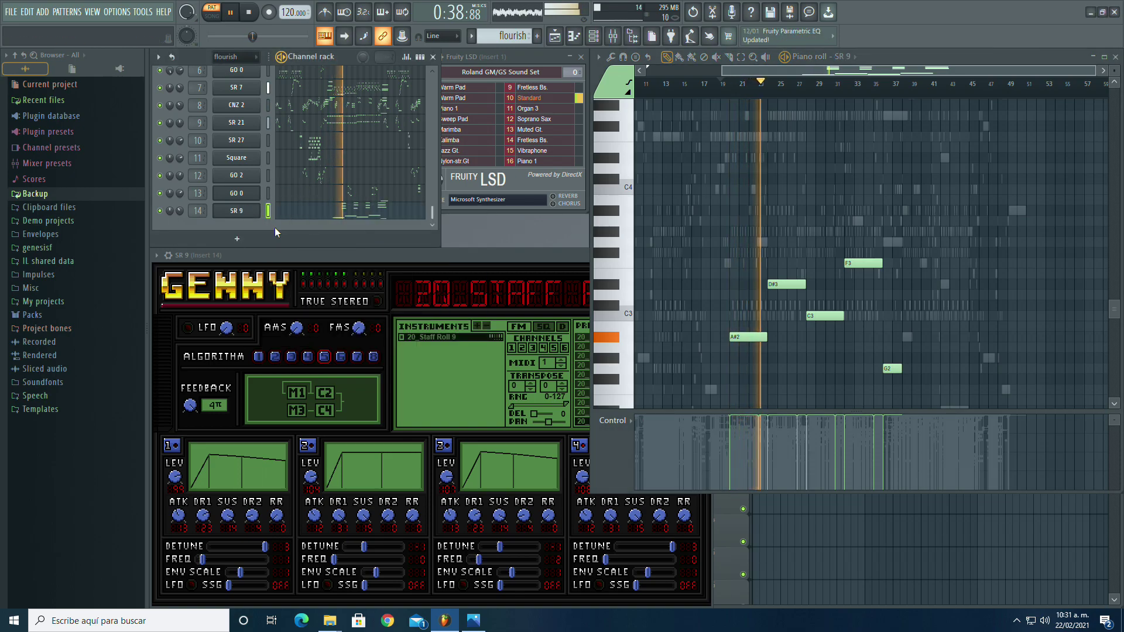
pyautogui.click(251, 216)
pyautogui.click(251, 215)
# Step: Review the original and Genny channels and the SR 9 notes while the song plays, and stop playback
pyautogui.scroll(10, 310, 188)
pyautogui.scroll(-10, 328, 186)
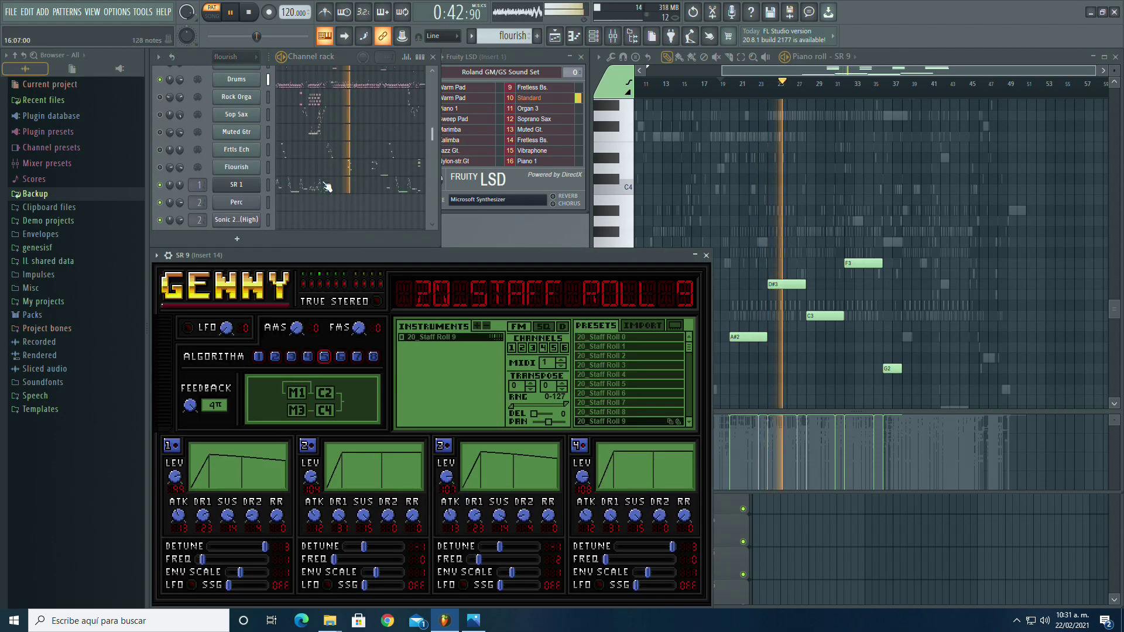
pyautogui.scroll(-10, 364, 178)
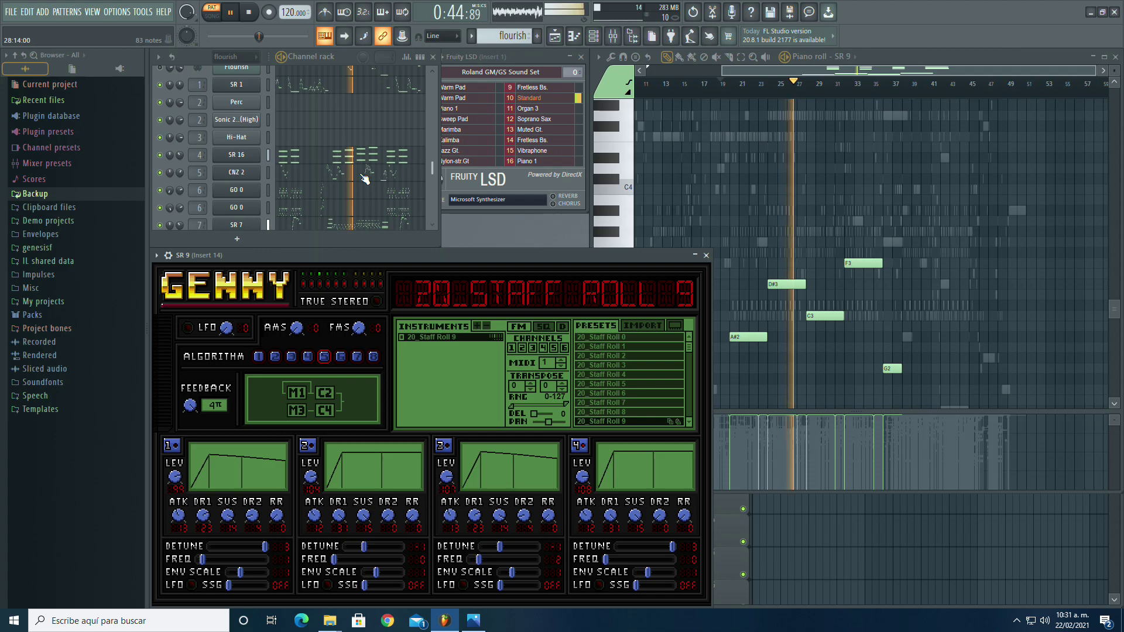
pyautogui.scroll(10, 364, 178)
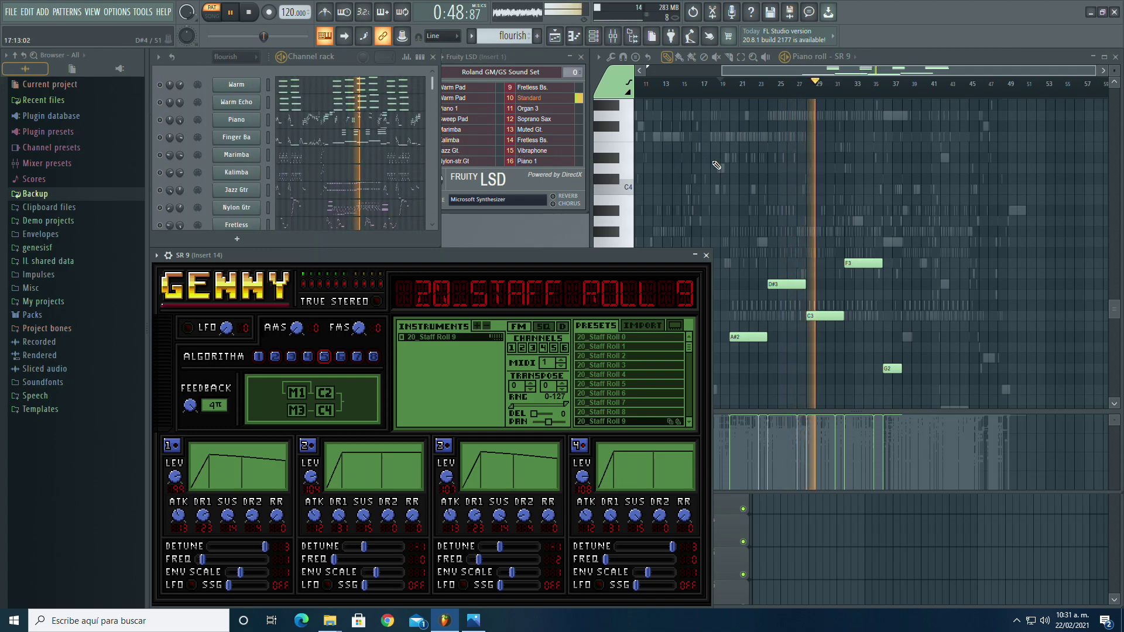
pyautogui.scroll(9, 742, 171)
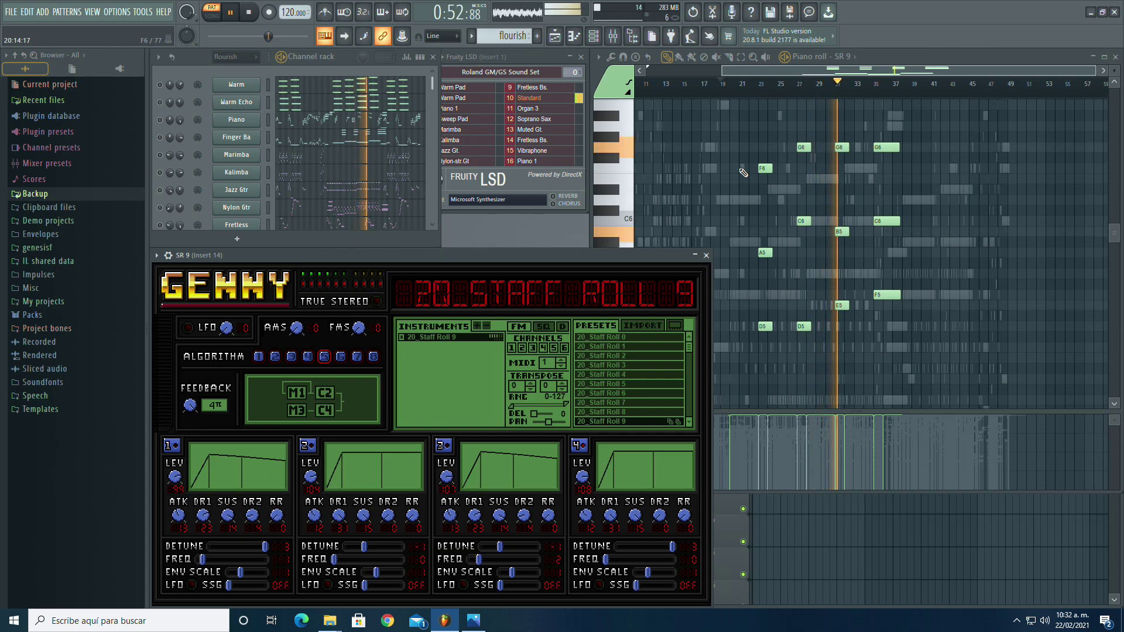
pyautogui.scroll(-6, 742, 172)
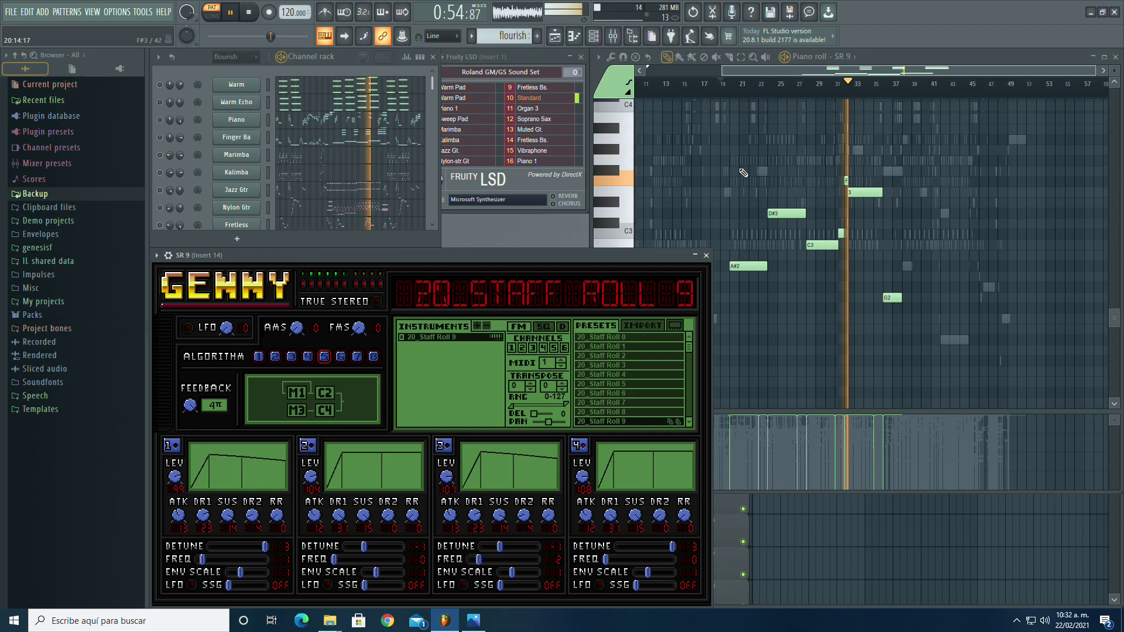
pyautogui.scroll(-5, 352, 152)
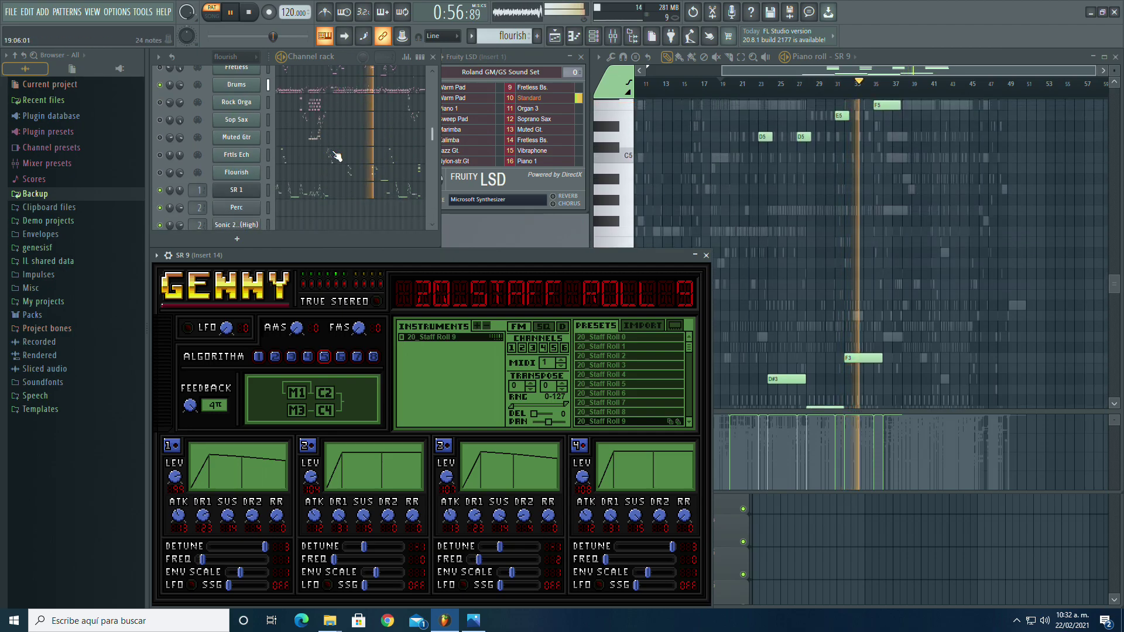
pyautogui.scroll(3, 343, 158)
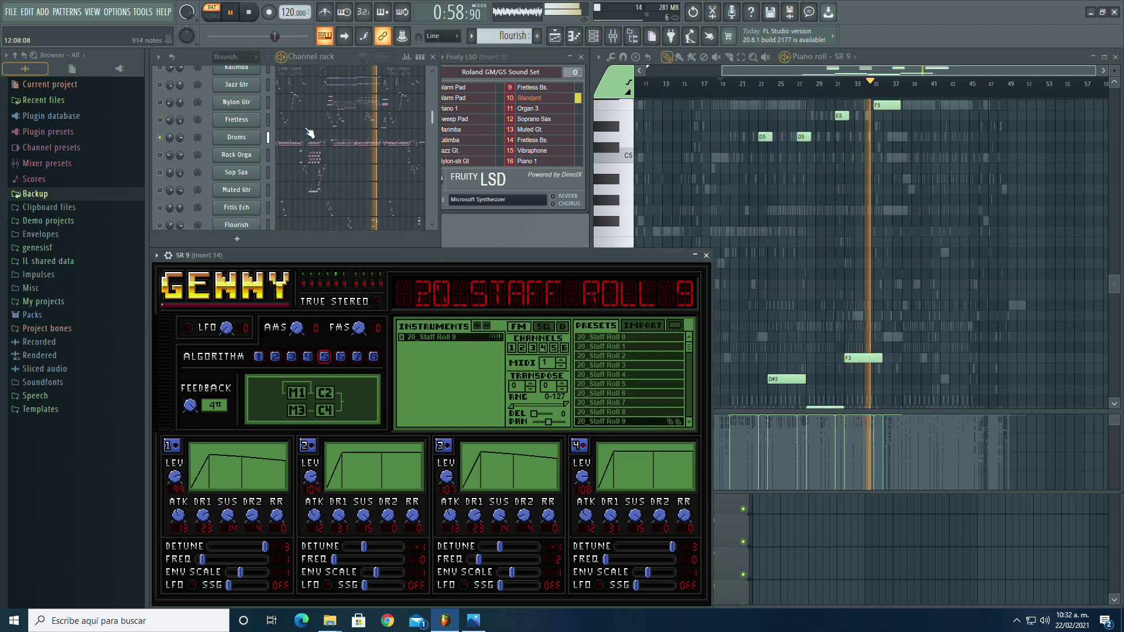
pyautogui.click(249, 13)
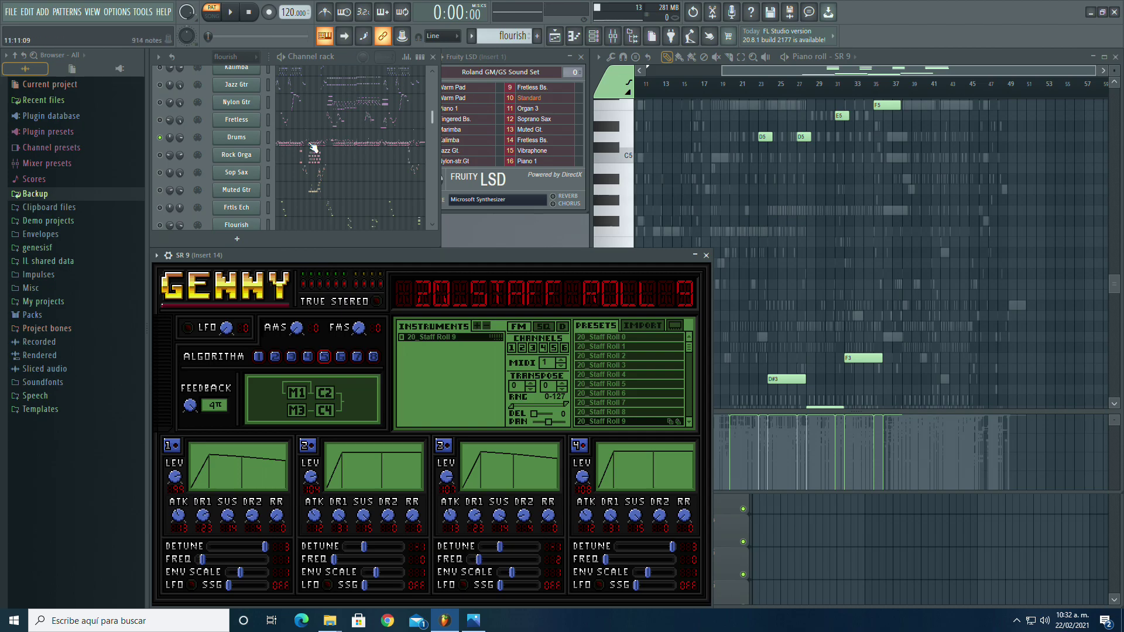
# Step: Save the project as "Windows Flourish S2 remix" in the flp folder
pyautogui.scroll(-5, 314, 148)
pyautogui.click(11, 12)
pyautogui.click(55, 68)
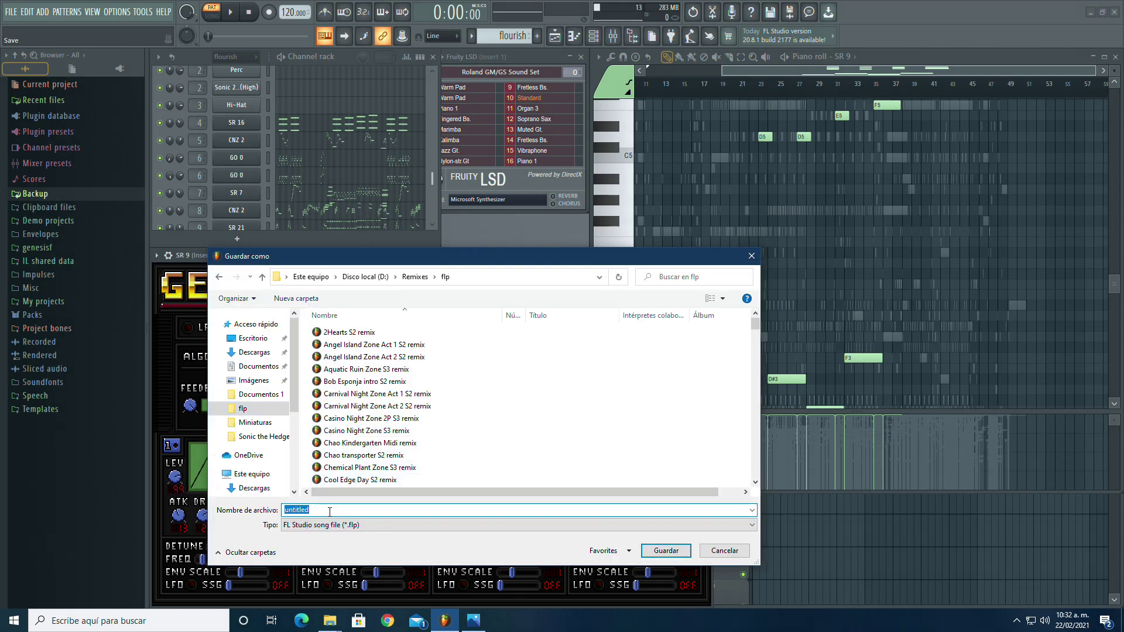
pyautogui.write('Windows F')
pyautogui.press('Return')
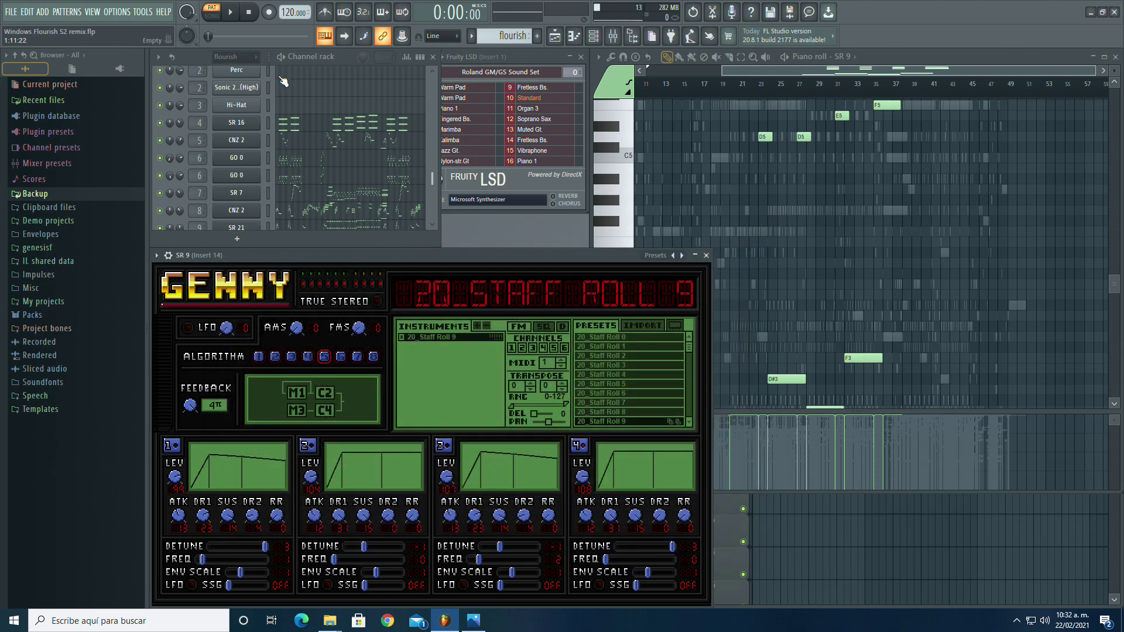
# Step: Open the Drums channel's notes in the piano roll and show the first six bars in detail
pyautogui.scroll(5, 305, 117)
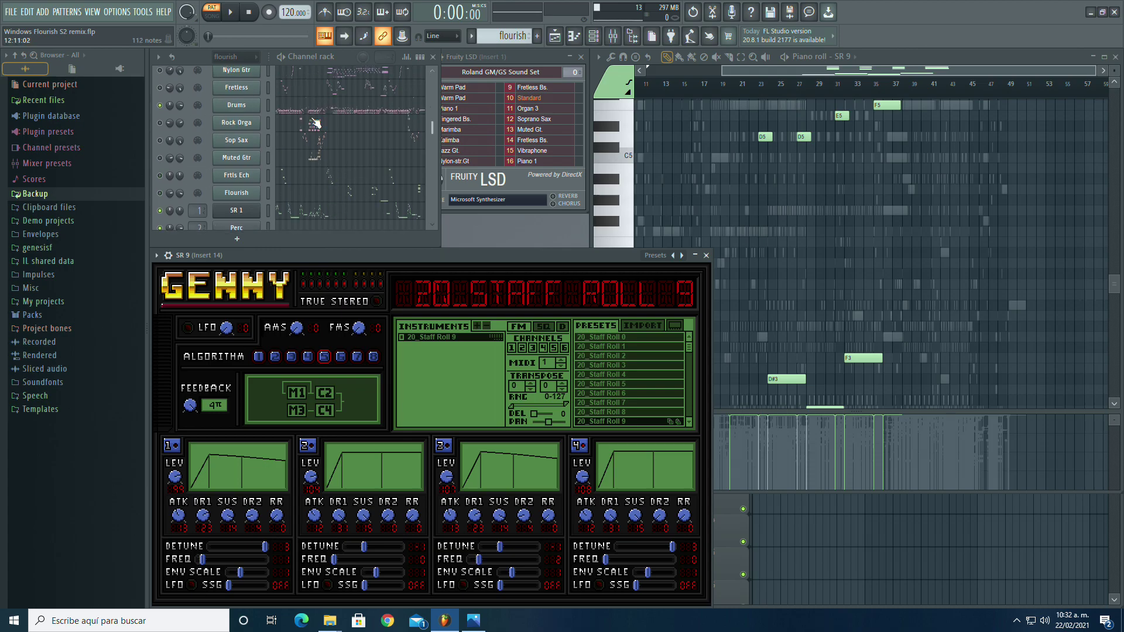
pyautogui.click(314, 112)
pyautogui.scroll(-3, 626, 212)
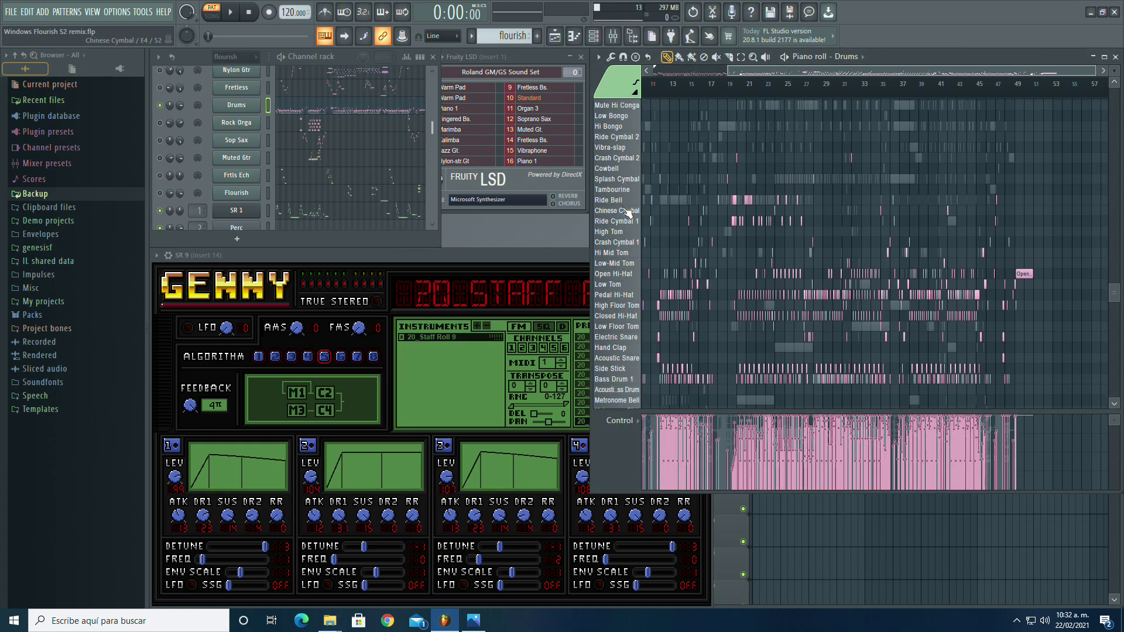
pyautogui.scroll(1, 673, 181)
pyautogui.moveTo(1041, 76); pyautogui.dragTo(699, 71)
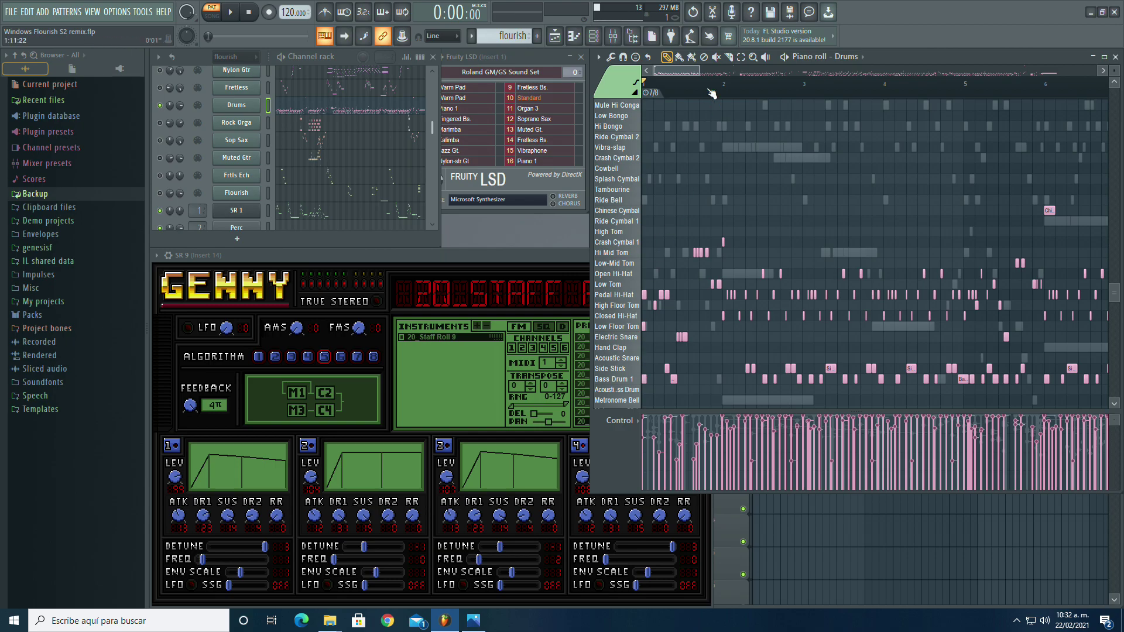
# Step: Copy all Bass Drum 1 notes from the Drums channel and paste them into the Perc channel's piano roll
pyautogui.click(740, 56)
pyautogui.scroll(3, 690, 237)
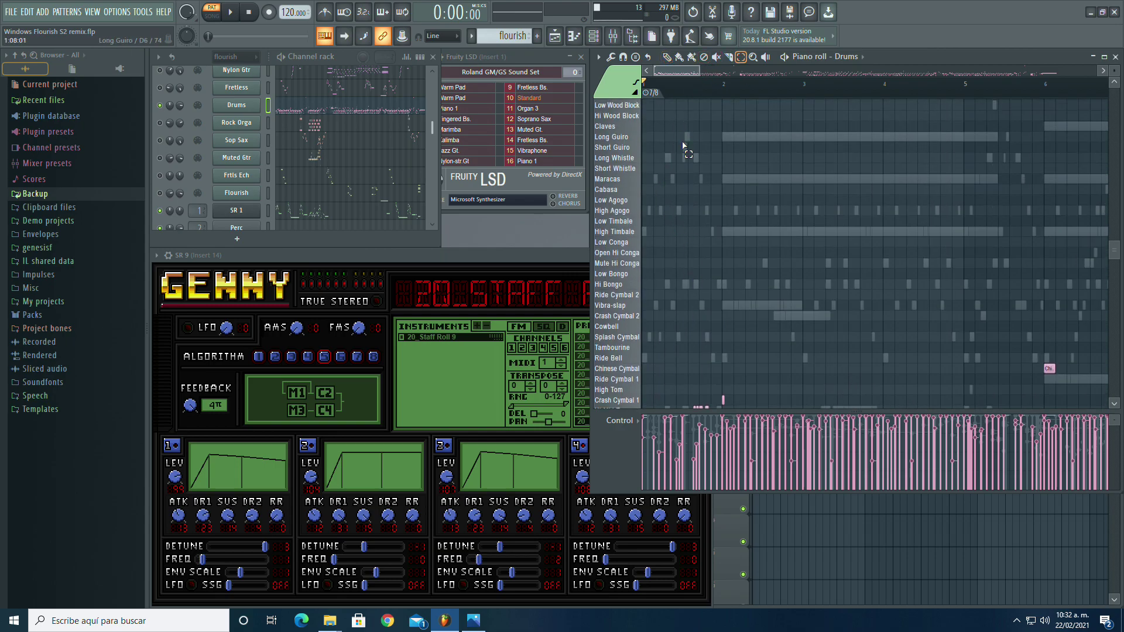
pyautogui.scroll(-7, 683, 146)
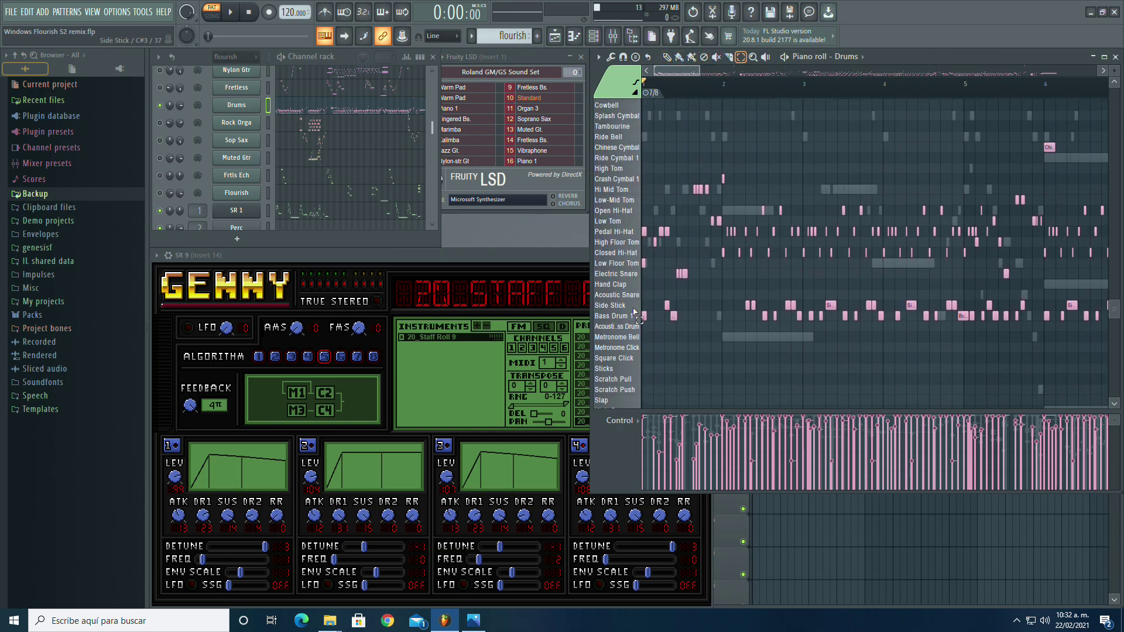
pyautogui.doubleClick(625, 317)
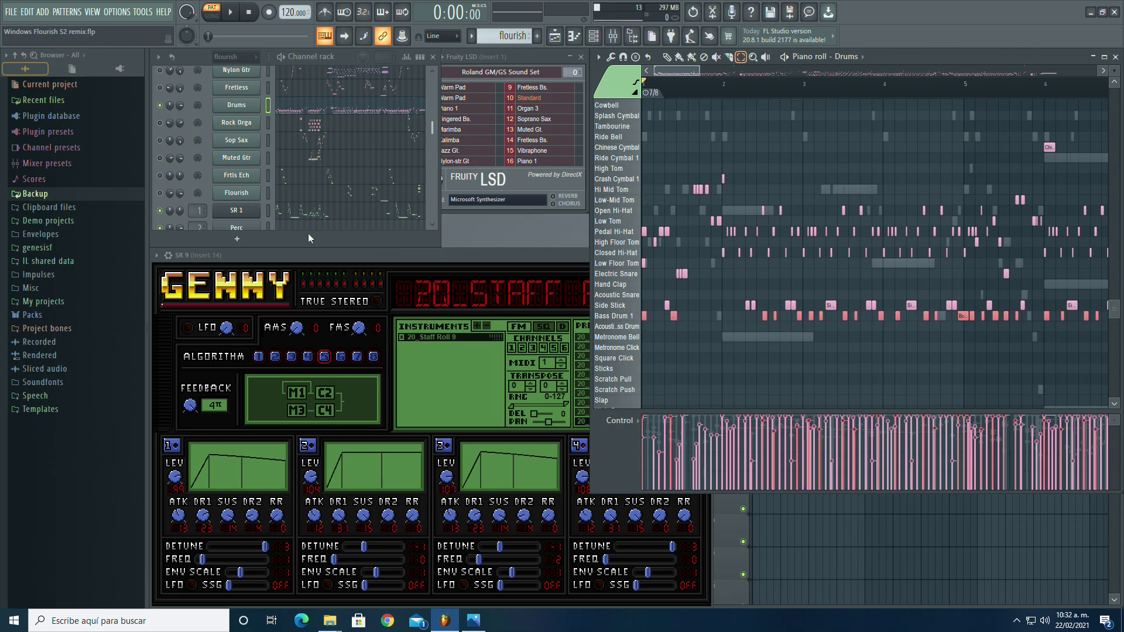
pyautogui.scroll(-3, 315, 179)
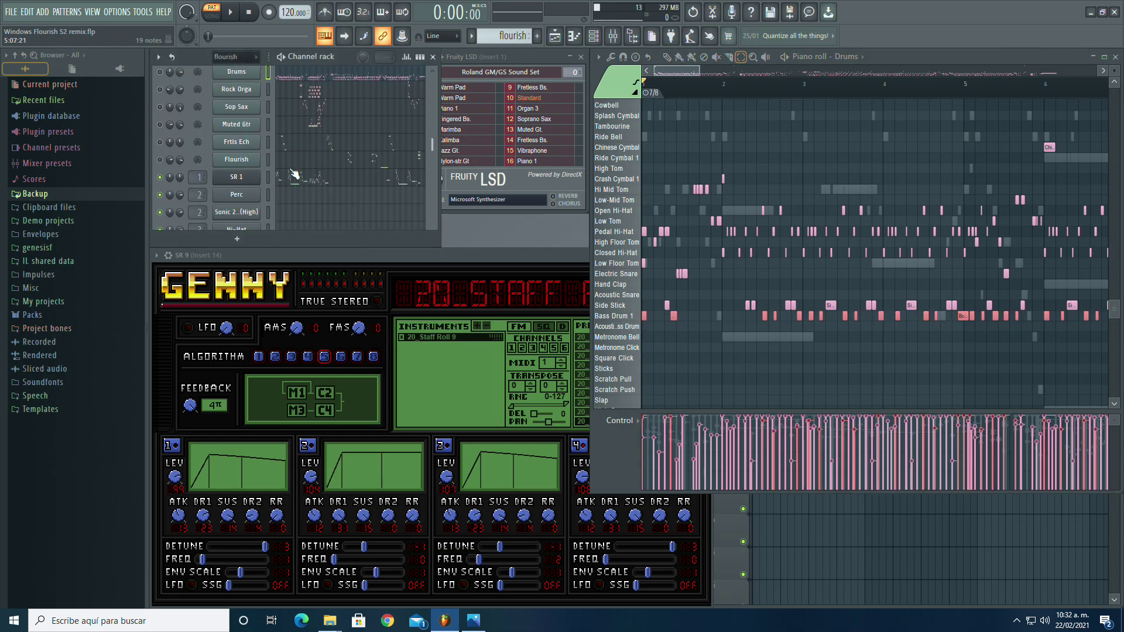
pyautogui.click(302, 178)
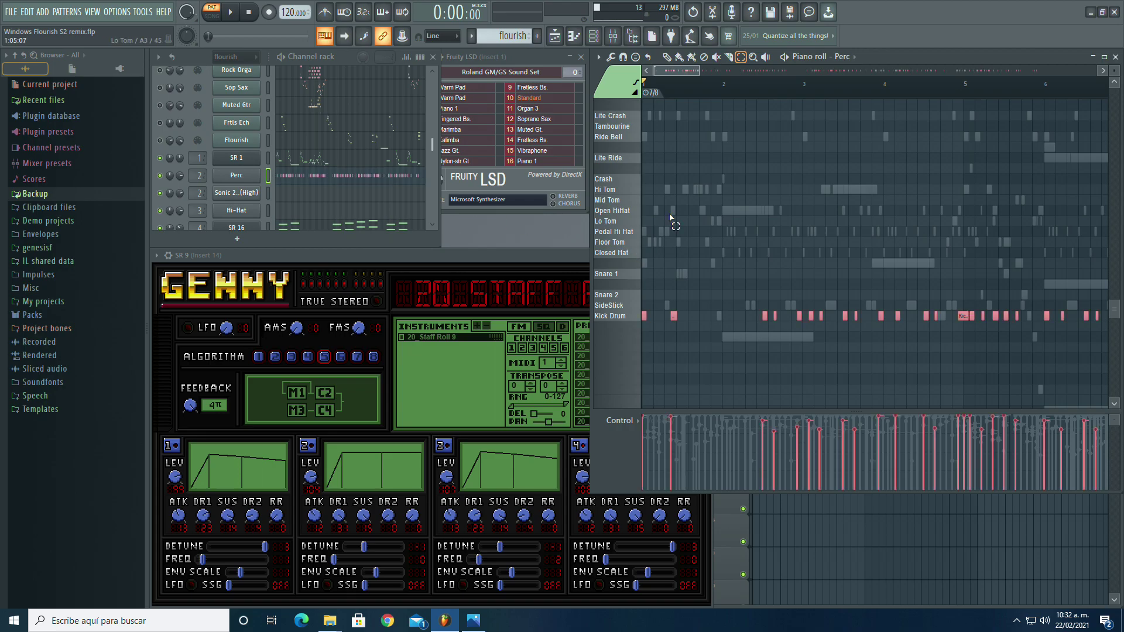
# Step: Move the pasted kick notes in Perc up to the Sonic 2 Kick row and change their color to green
pyautogui.scroll(5, 650, 199)
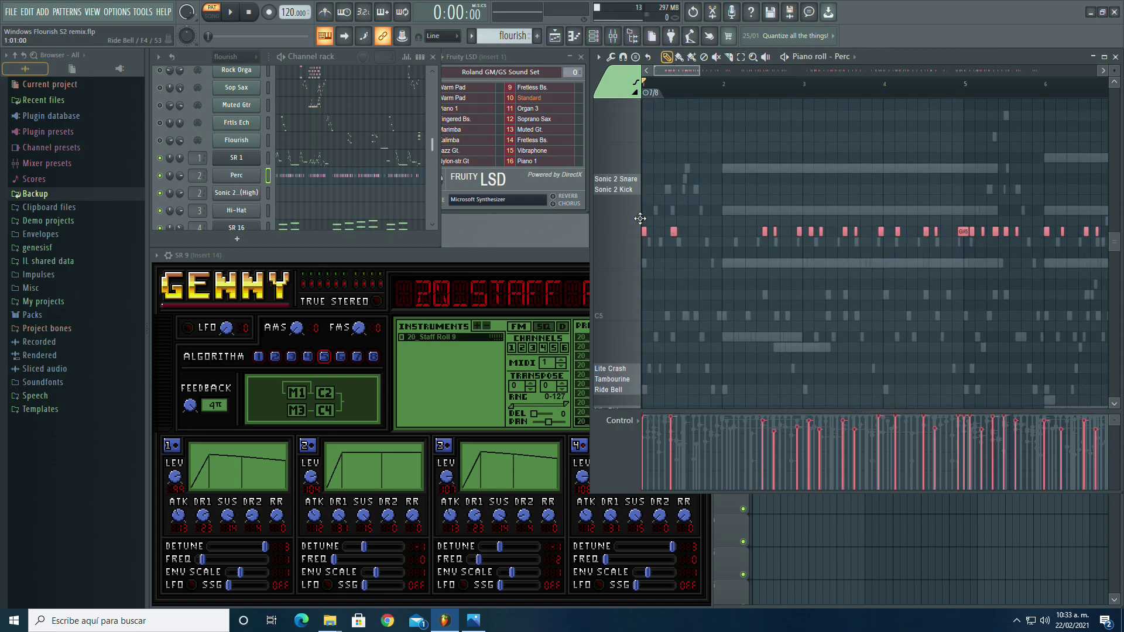
pyautogui.moveTo(640, 218); pyautogui.dragTo(633, 183)
pyautogui.click(598, 56)
pyautogui.moveTo(638, 79)
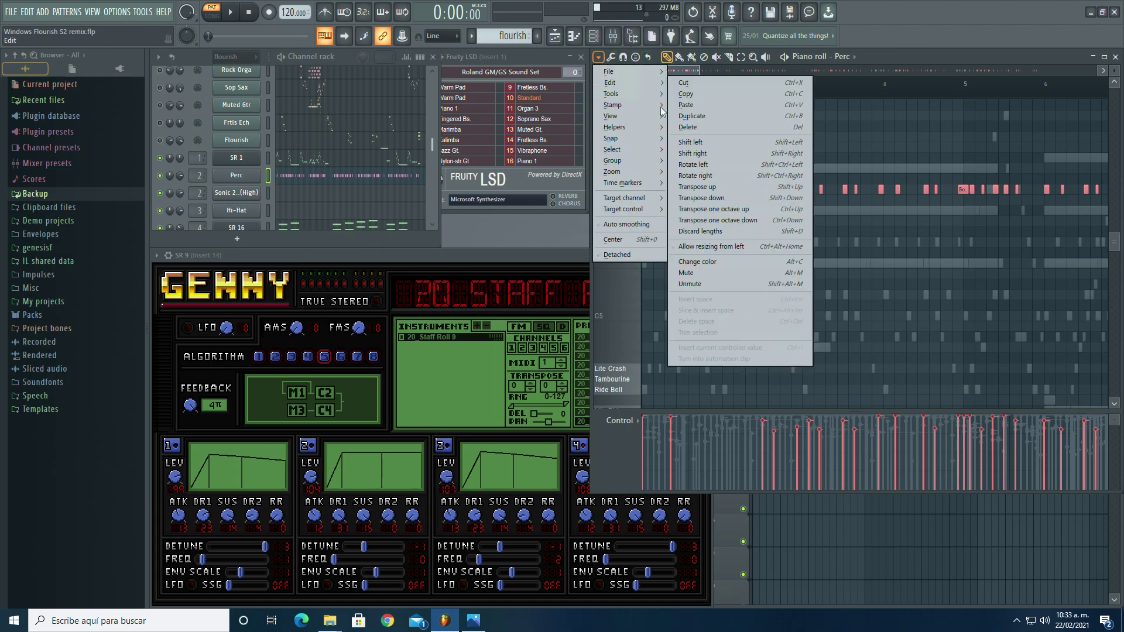
pyautogui.click(699, 262)
# Step: Play the pattern, slightly adjust the Perc channel's volume, and toggle the Drums and Perc channels to compare their kicks
pyautogui.click(242, 12)
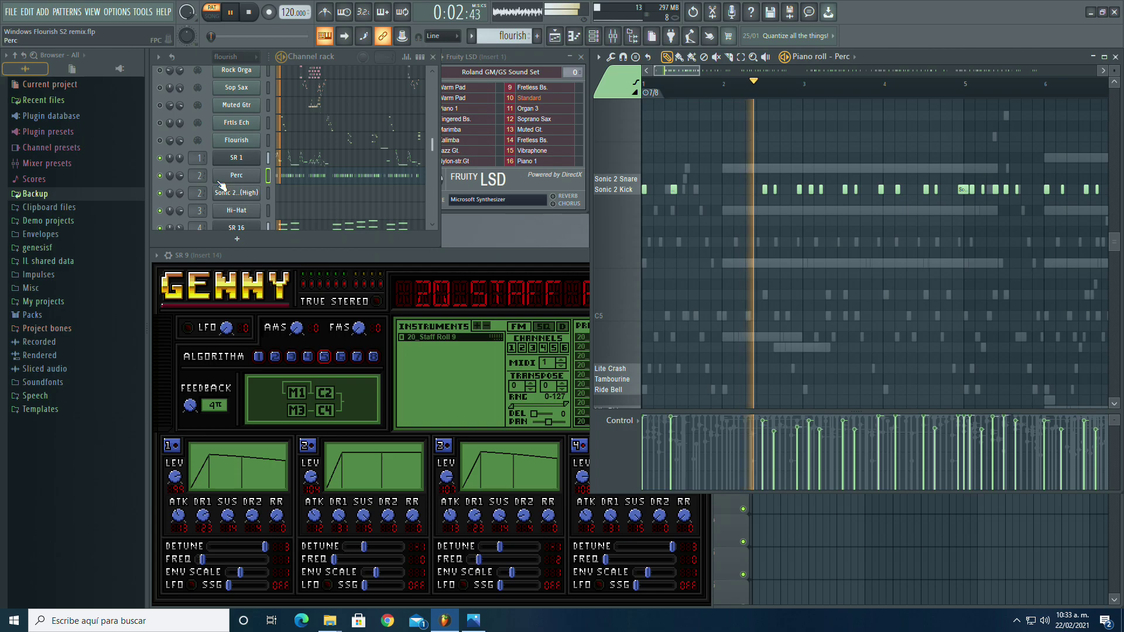
pyautogui.moveTo(178, 176); pyautogui.dragTo(178, 173)
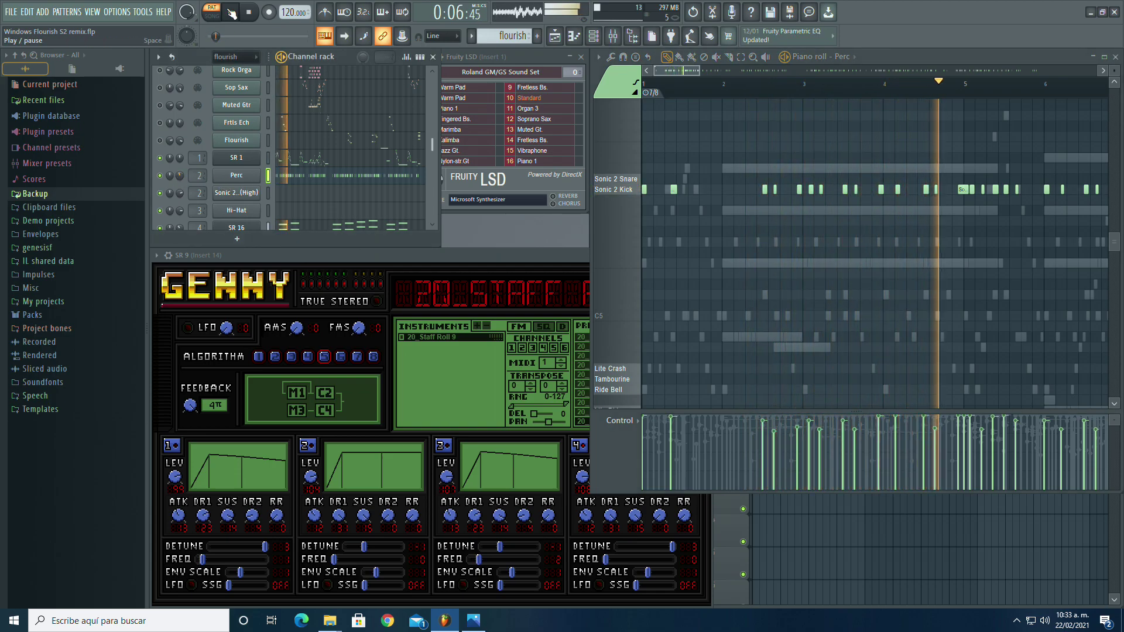
pyautogui.scroll(3, 306, 122)
pyautogui.click(161, 105)
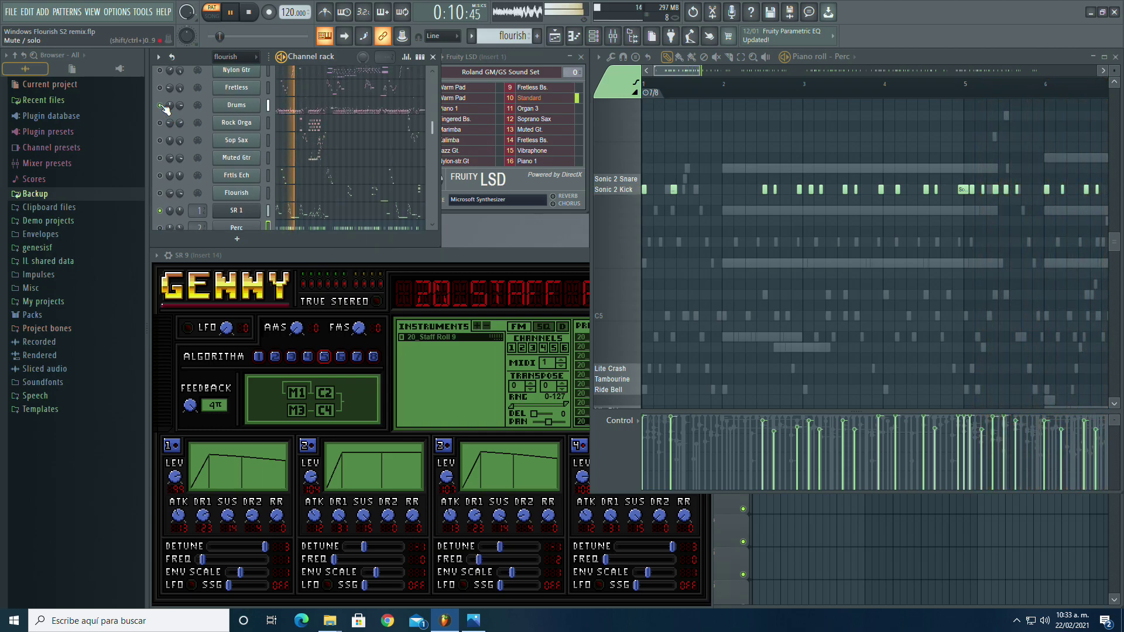
pyautogui.scroll(-6, 235, 134)
pyautogui.click(162, 123)
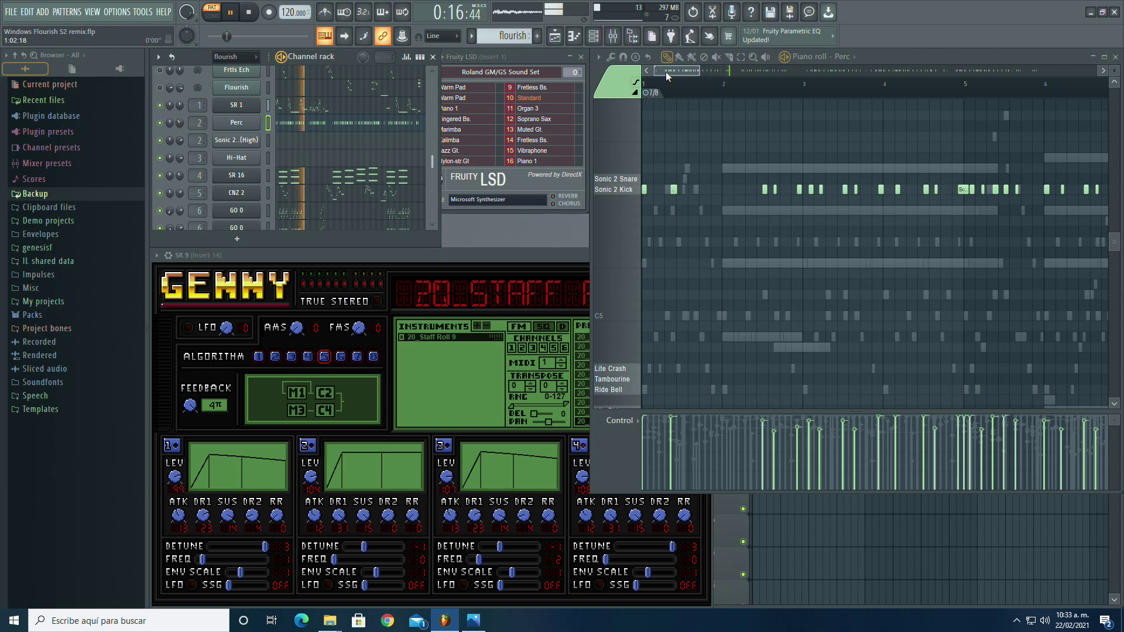
# Step: Copy all Electric Snare notes from the Drums channel and paste them into the Perc channel
pyautogui.scroll(9, 370, 152)
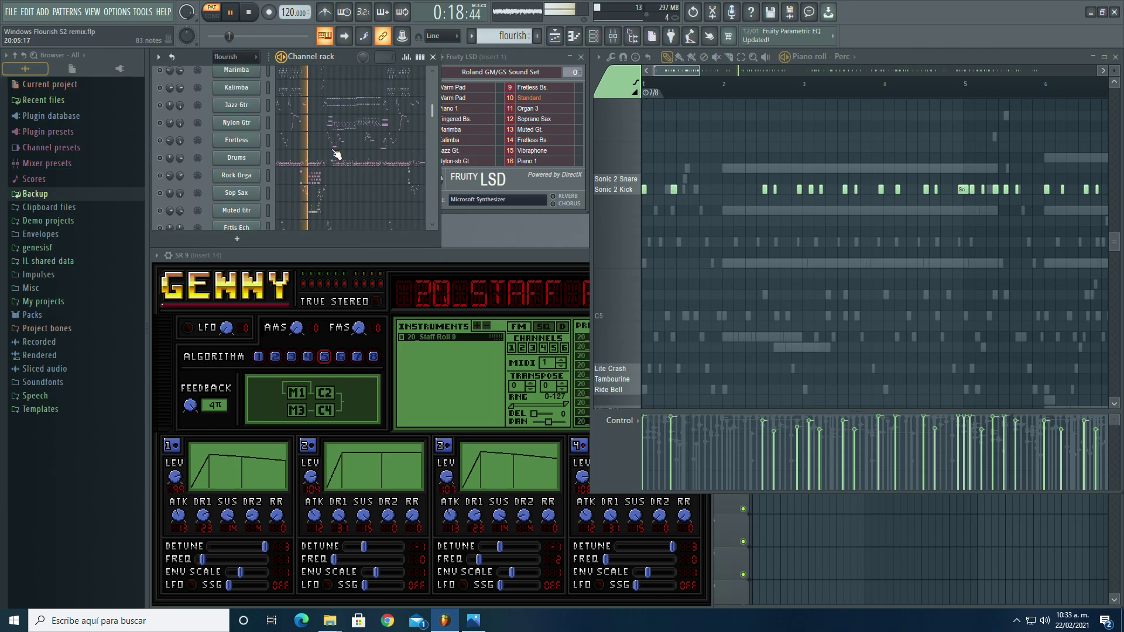
pyautogui.click(351, 158)
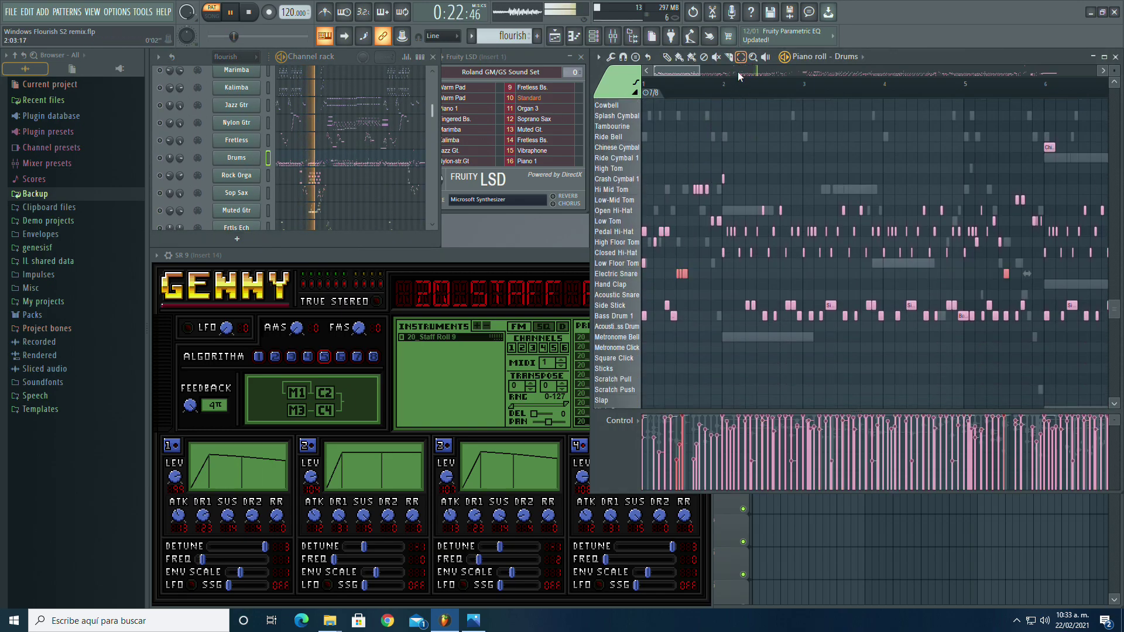
pyautogui.moveTo(700, 70); pyautogui.dragTo(674, 95)
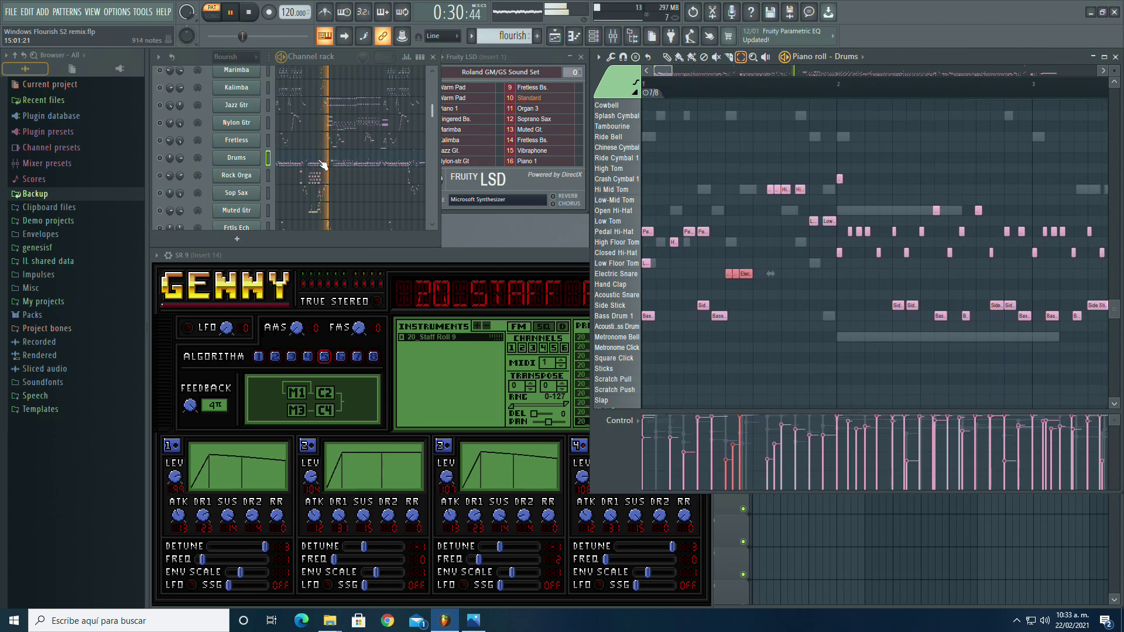
pyautogui.scroll(-3, 324, 164)
pyautogui.click(326, 124)
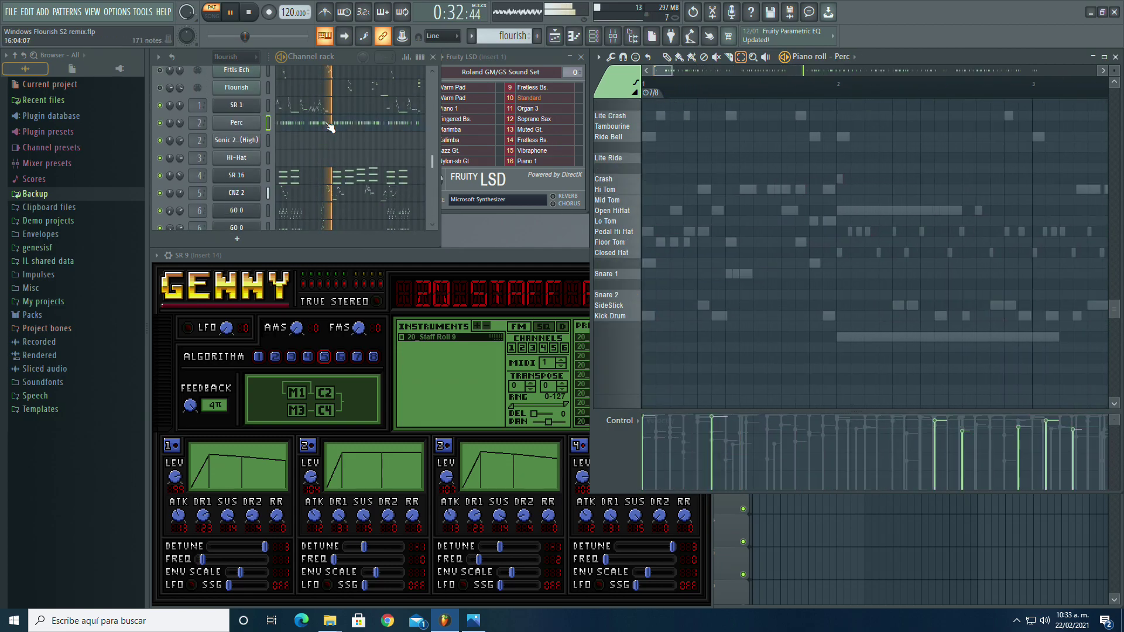
# Step: Move the pasted snare notes in Perc up to the Sonic 2 Snare row and change their color to green
pyautogui.scroll(3, 703, 118)
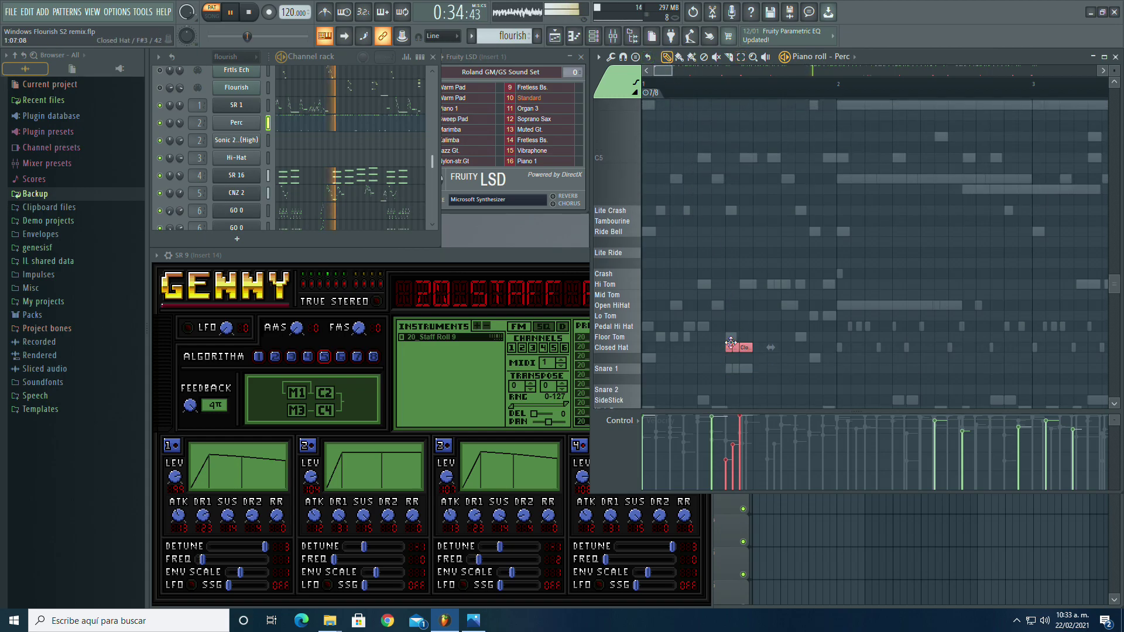
pyautogui.scroll(6, 740, 182)
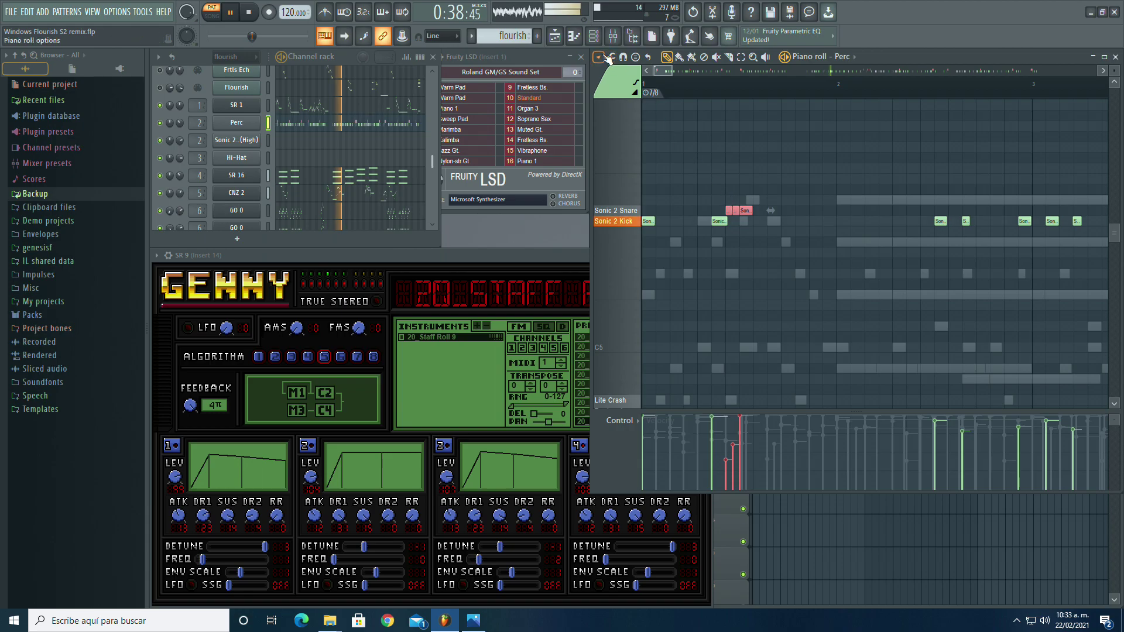
pyautogui.click(603, 56)
pyautogui.moveTo(634, 79)
pyautogui.click(720, 261)
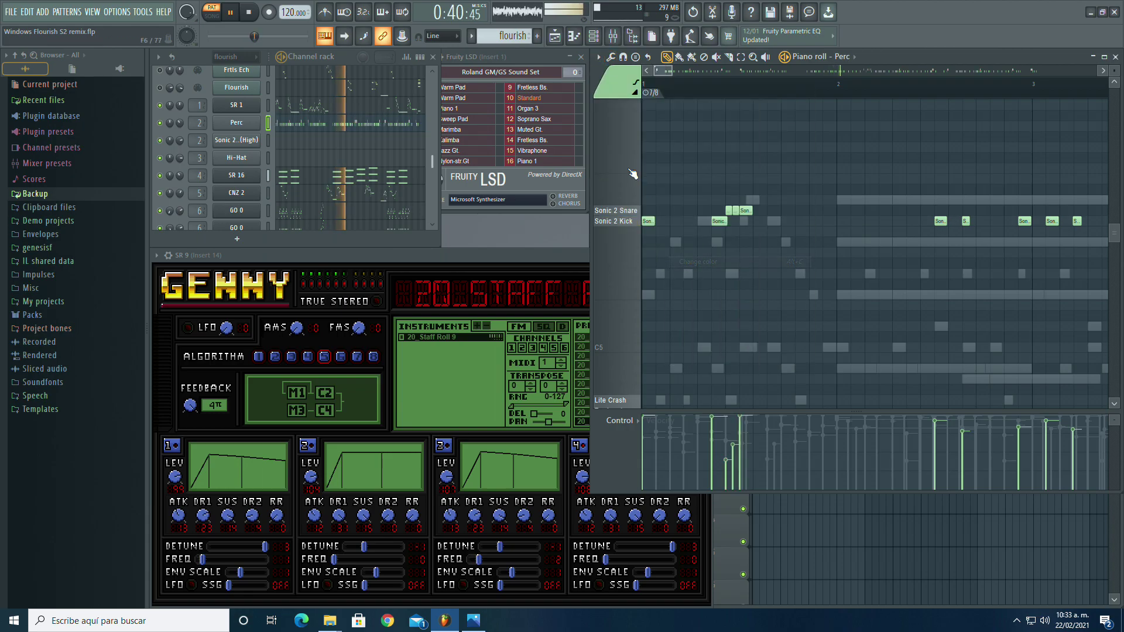
# Step: Review the Perc kick and snare notes along the whole song during playback, and restart the pattern from the beginning
pyautogui.moveTo(662, 73); pyautogui.dragTo(694, 71)
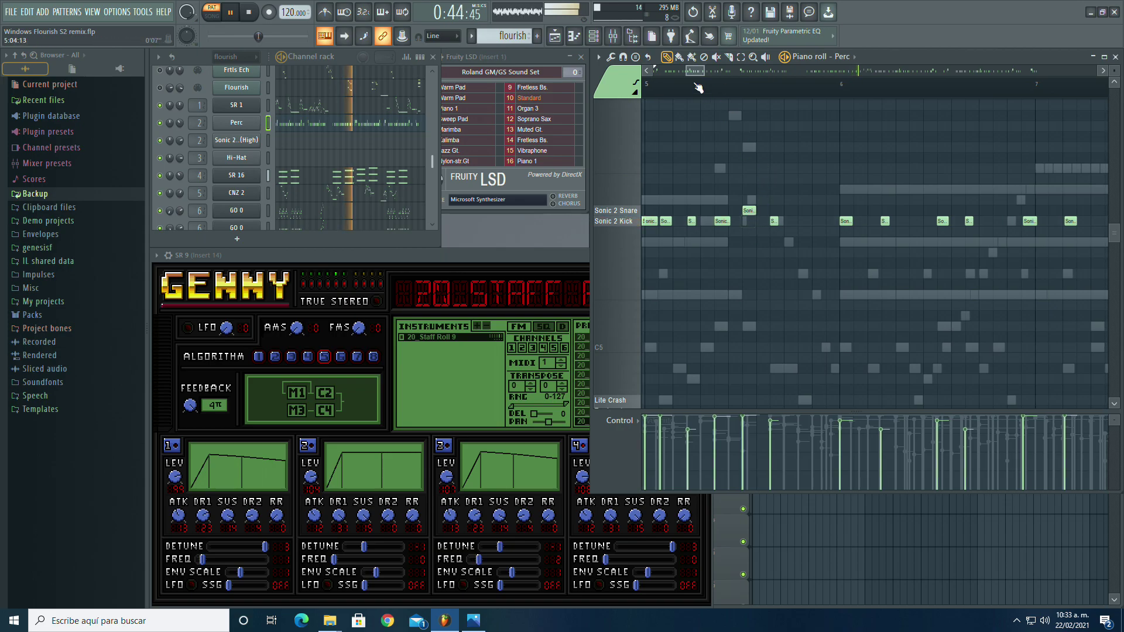
pyautogui.moveTo(693, 73); pyautogui.dragTo(970, 71)
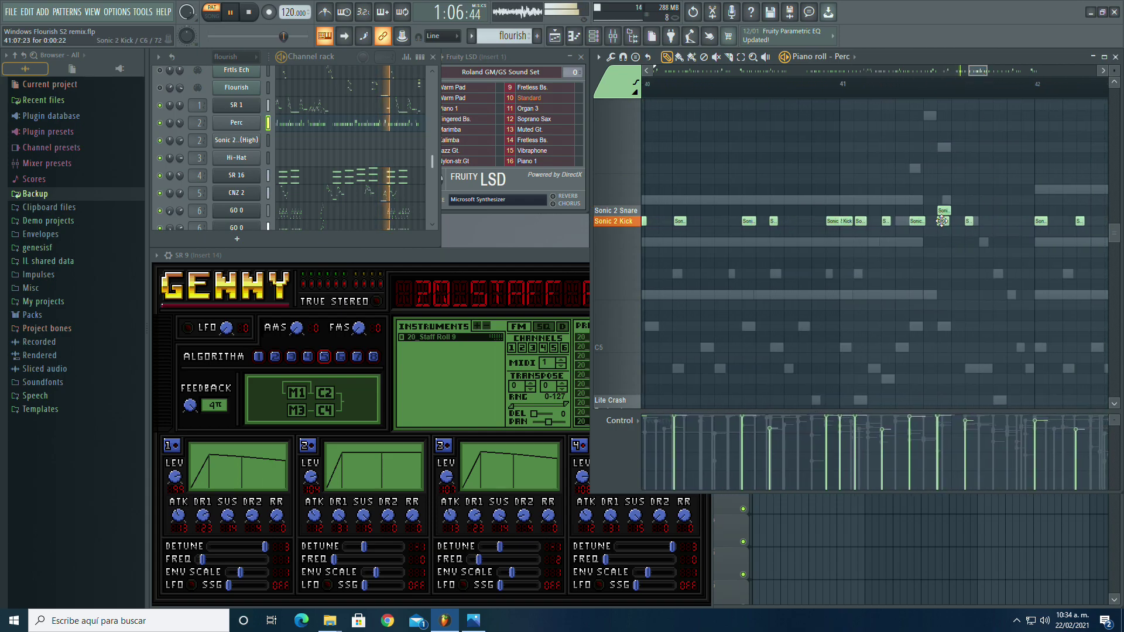
pyautogui.moveTo(978, 72); pyautogui.dragTo(659, 78)
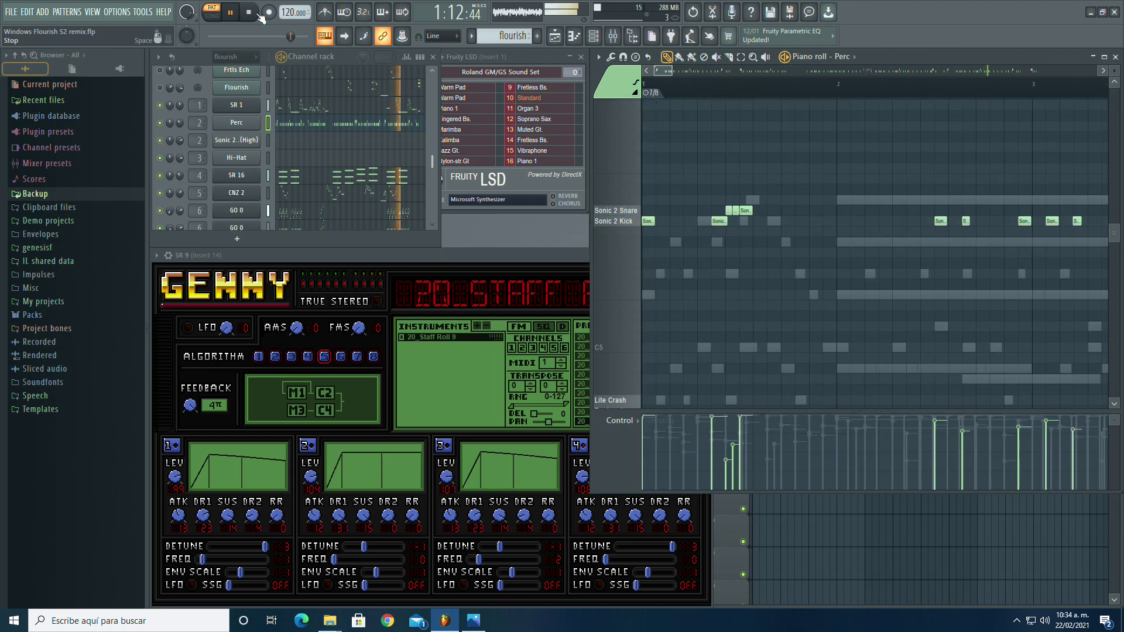
pyautogui.press('space')
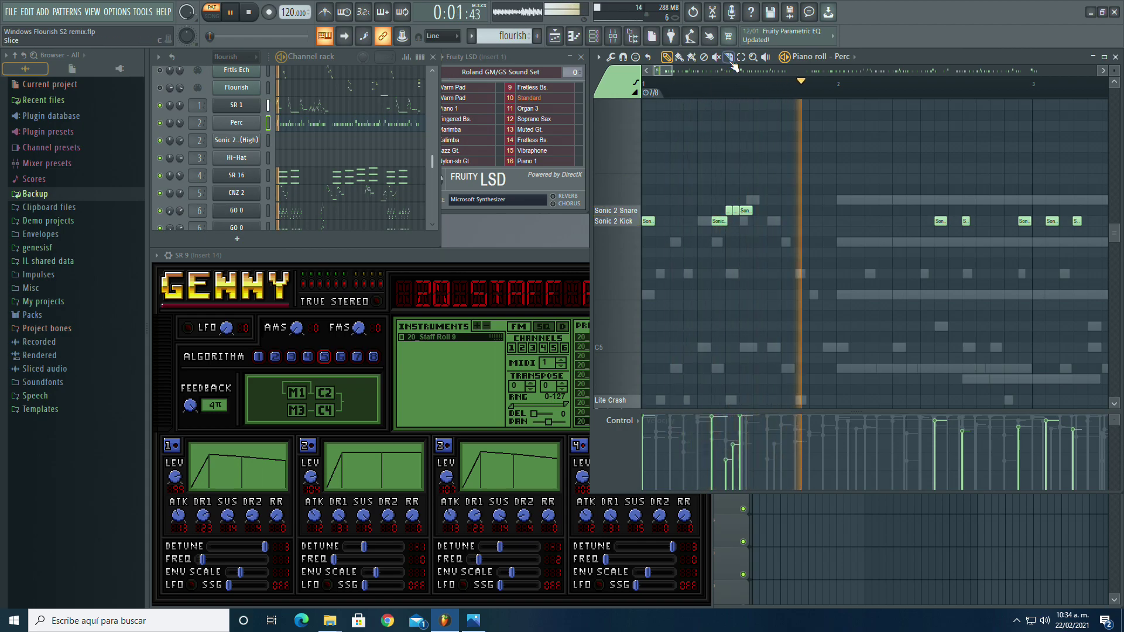
# Step: Try to raise the levels of all Perc notes through their note properties, and undo the change
pyautogui.hotkey('ctrl', 'a')
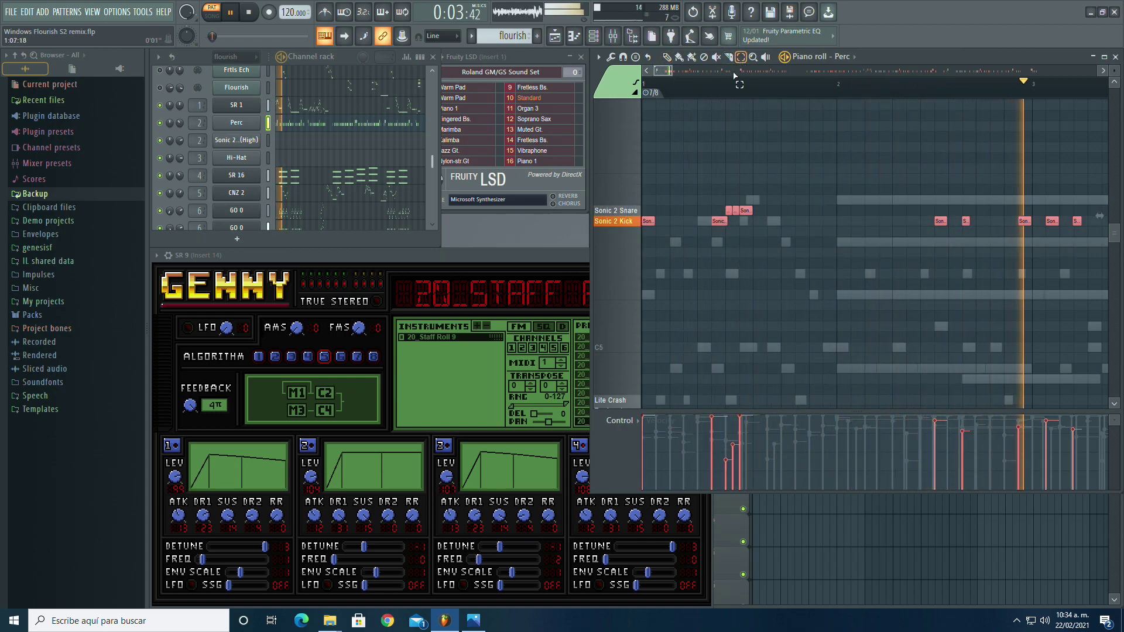
pyautogui.click(666, 57)
pyautogui.doubleClick(745, 212)
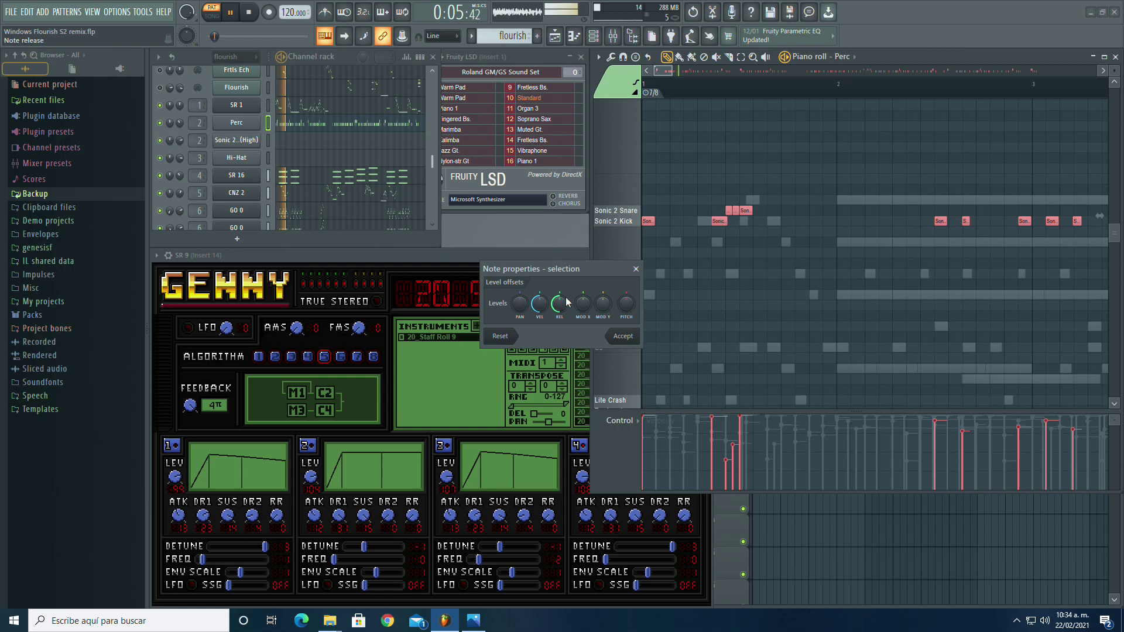
pyautogui.click(636, 340)
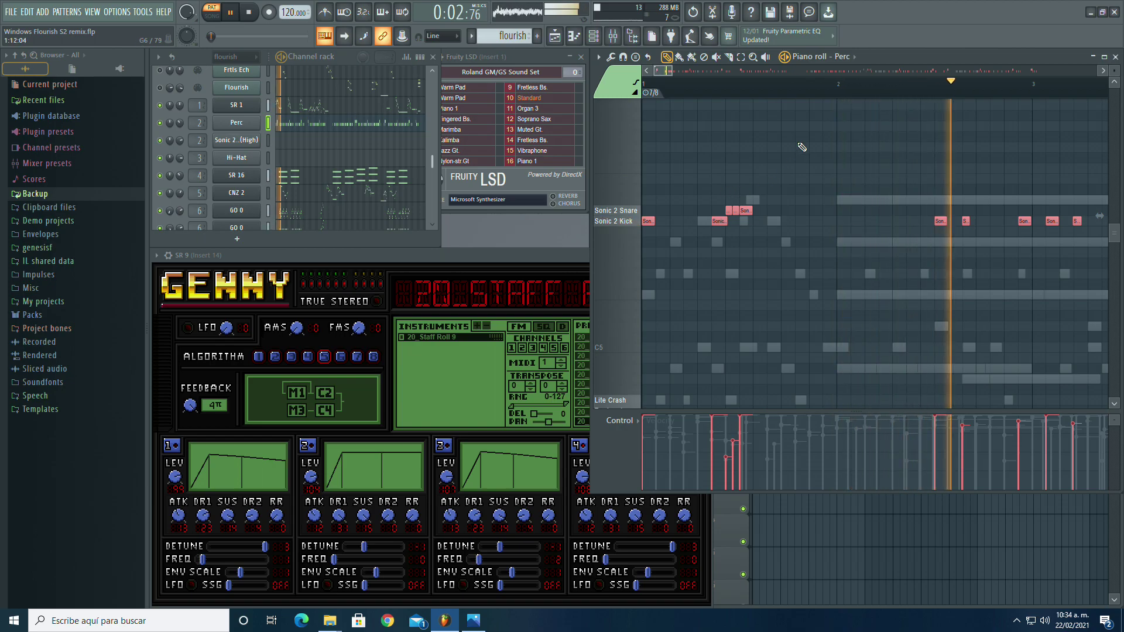
pyautogui.hotkey('ctrl', 'z')
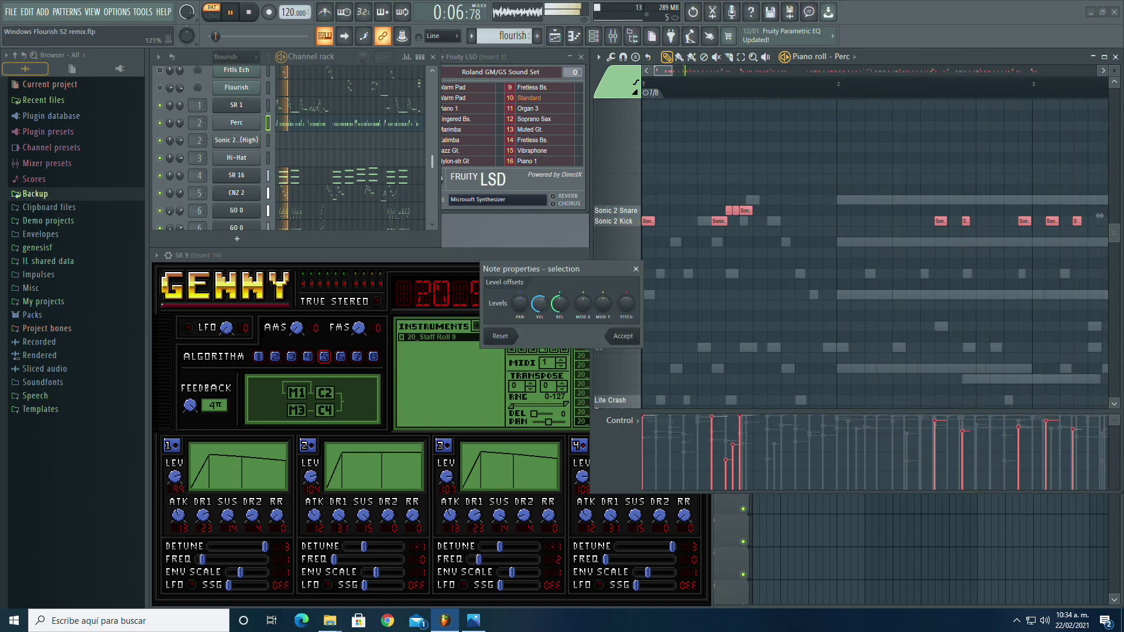
pyautogui.click(636, 271)
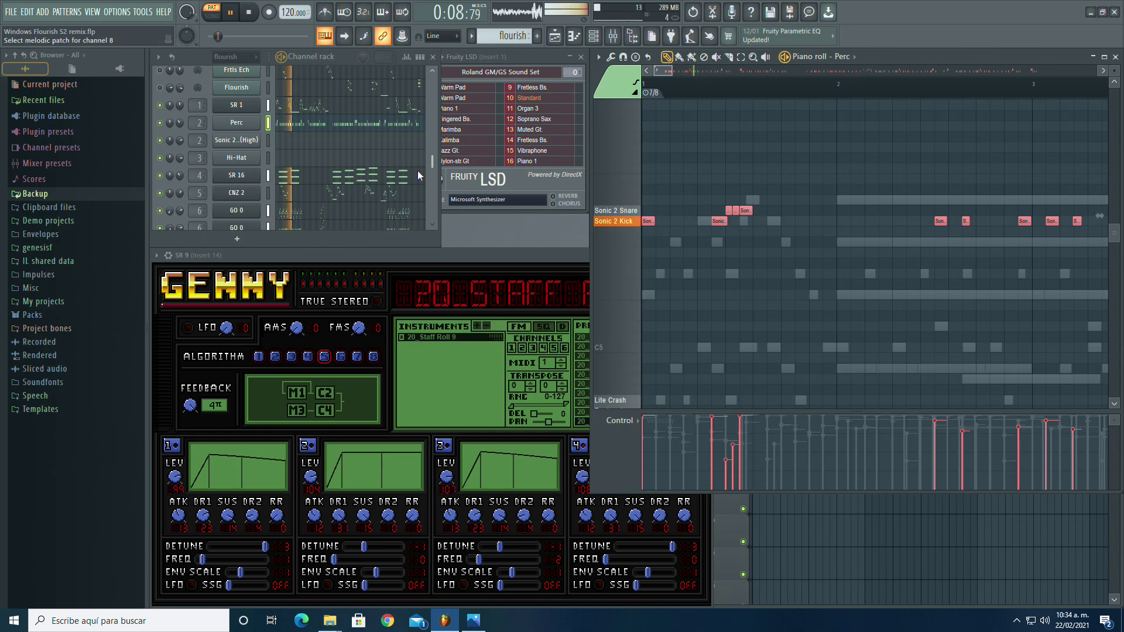
pyautogui.hotkey('ctrl', 'z')
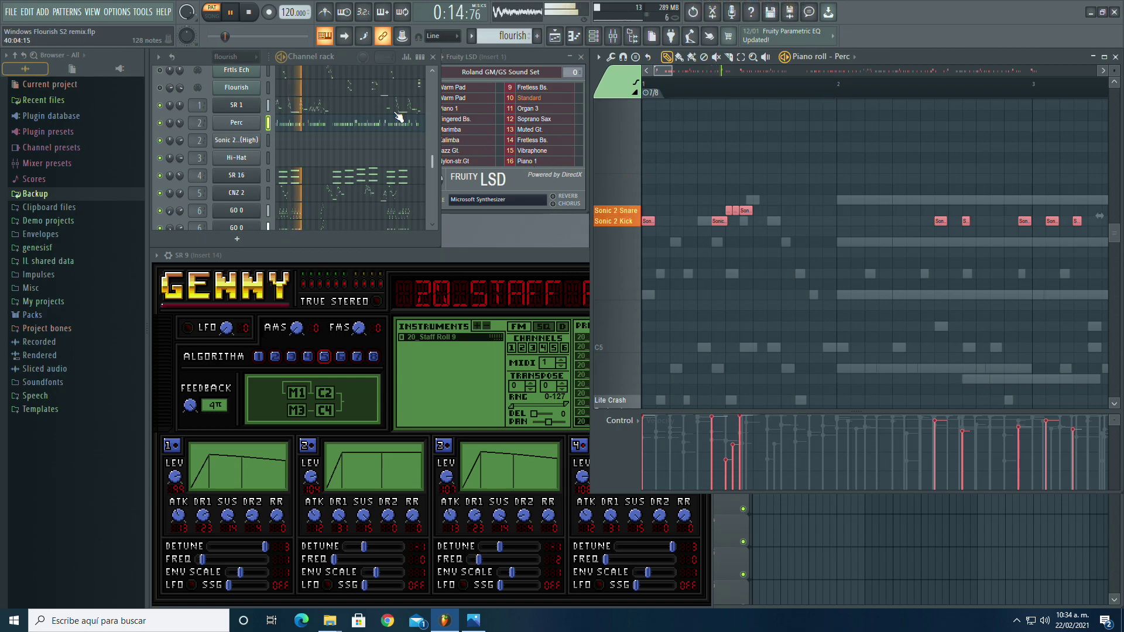
# Step: Replay the pattern from the start, deselect the Perc notes, and check the kick and snare parts over the first bars
pyautogui.moveTo(674, 71)
pyautogui.mouseDown()
pyautogui.moveTo(1057, 86)
pyautogui.moveTo(685, 79)
pyautogui.mouseUp()
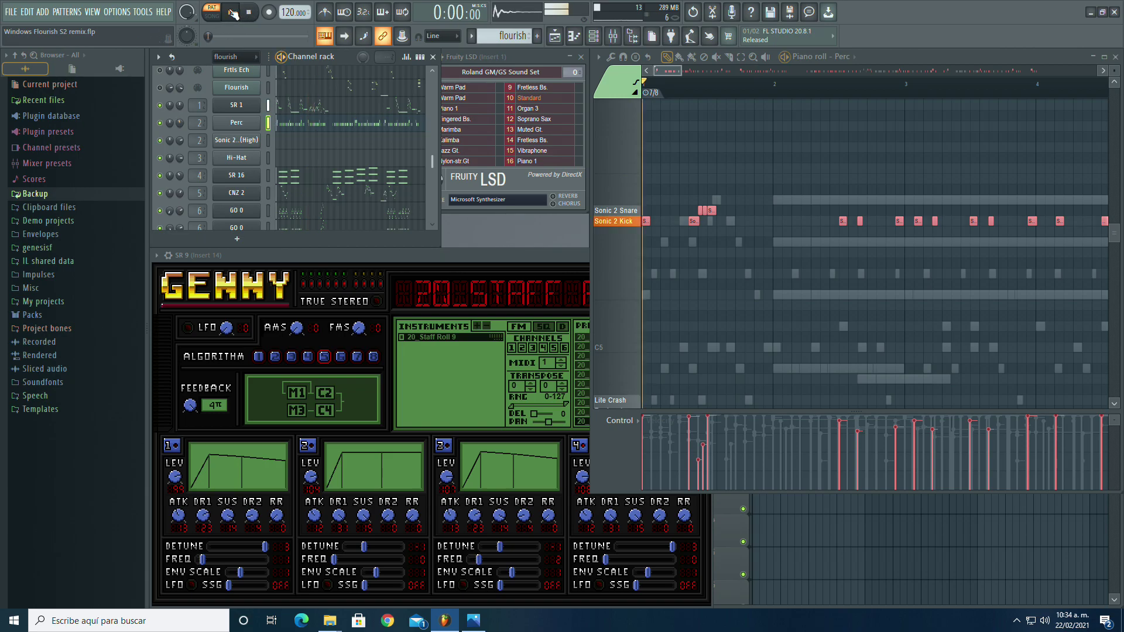
pyautogui.click(249, 14)
pyautogui.click(233, 14)
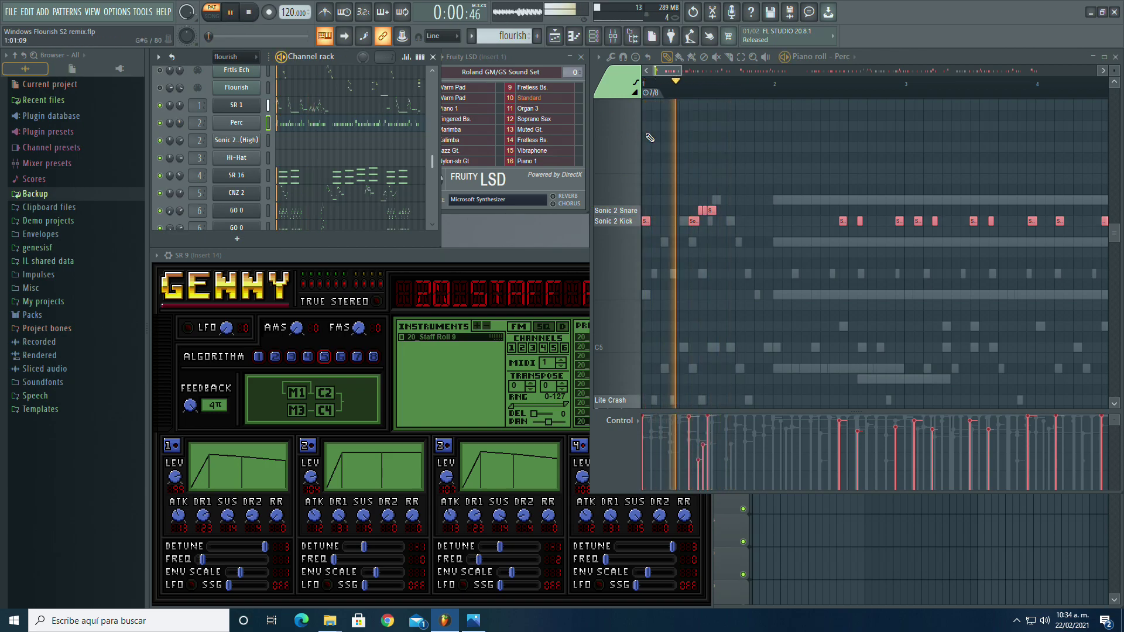
pyautogui.click(676, 150)
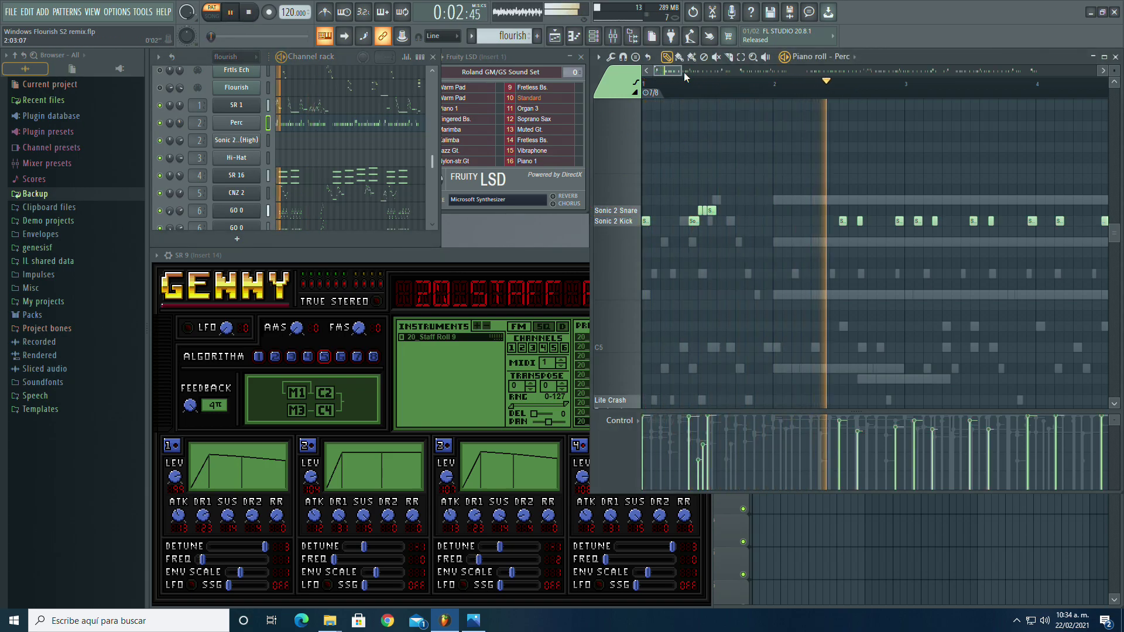
pyautogui.moveTo(681, 71); pyautogui.dragTo(793, 72)
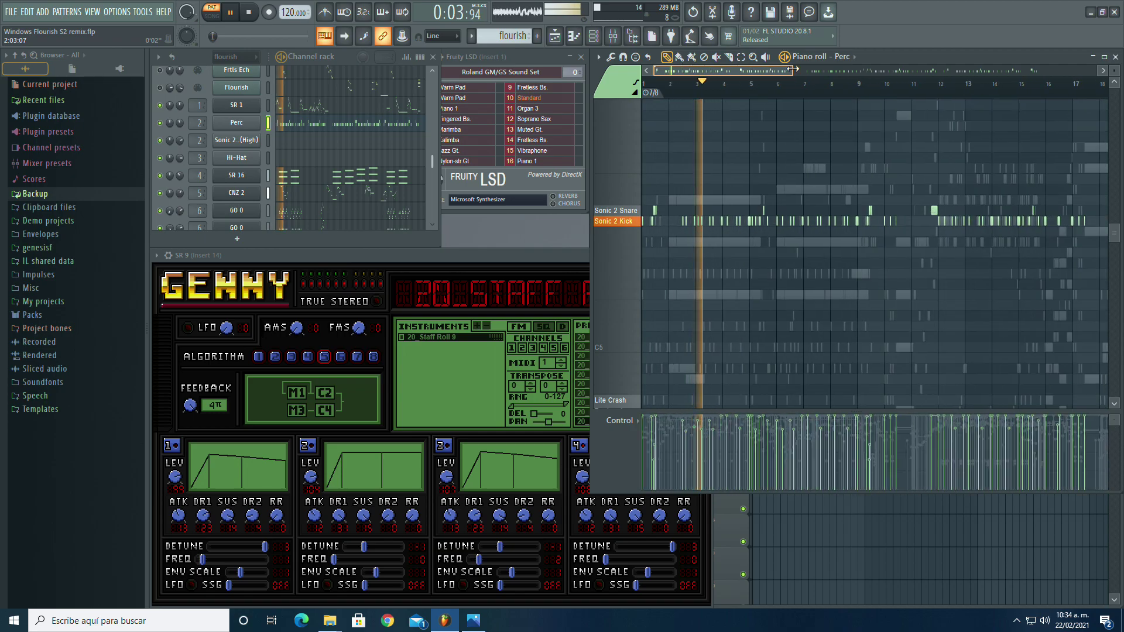
pyautogui.click(750, 91)
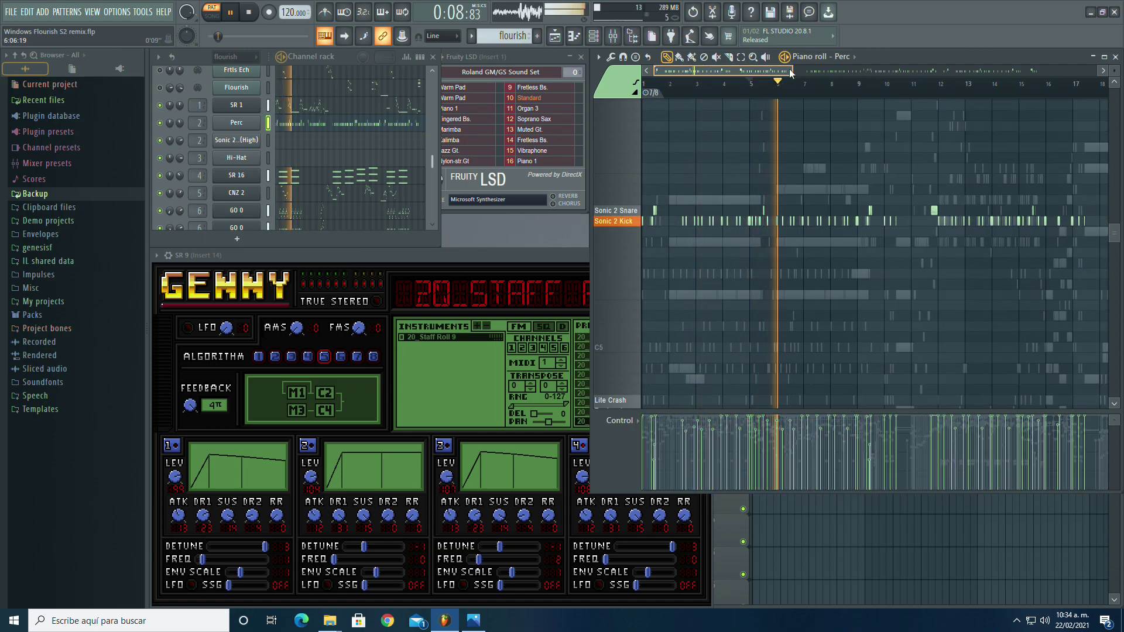
pyautogui.moveTo(789, 74); pyautogui.dragTo(708, 74)
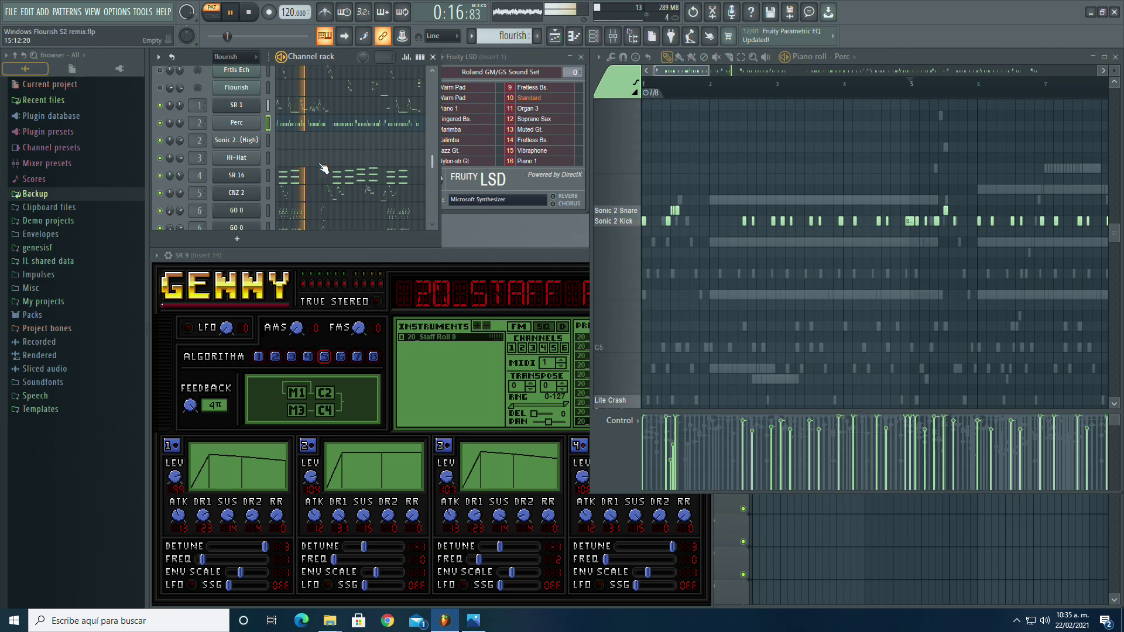
# Step: Copy all Low Floor Tom notes from the Drums channel into the Sonic 2 Tom (High) channel
pyautogui.scroll(3, 326, 181)
pyautogui.click(326, 111)
pyautogui.scroll(-5, 732, 247)
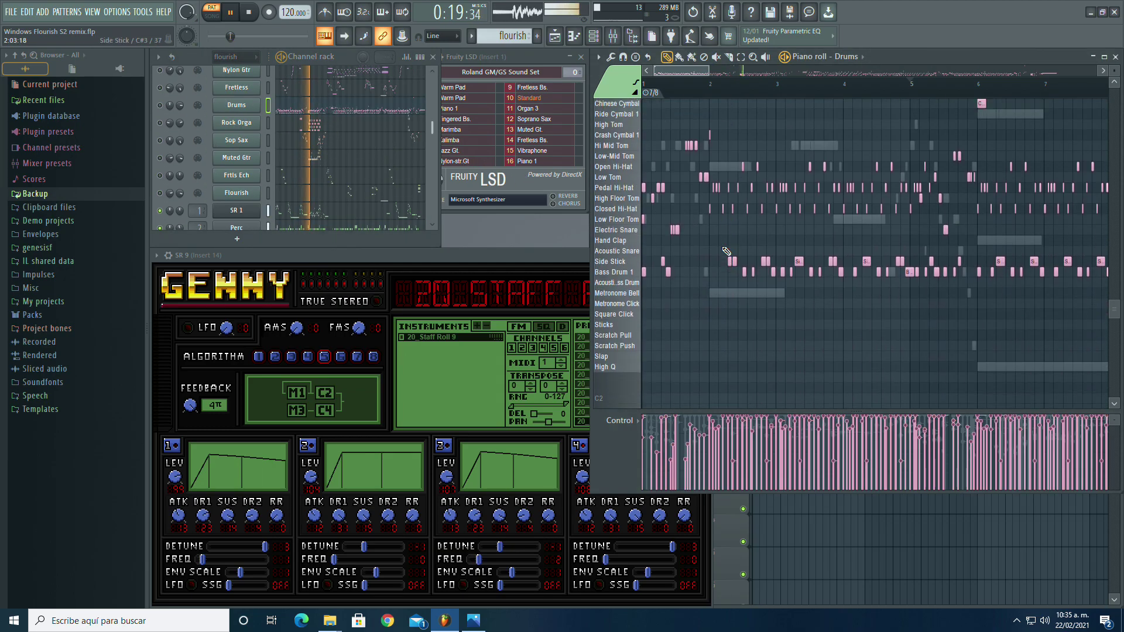
pyautogui.click(250, 13)
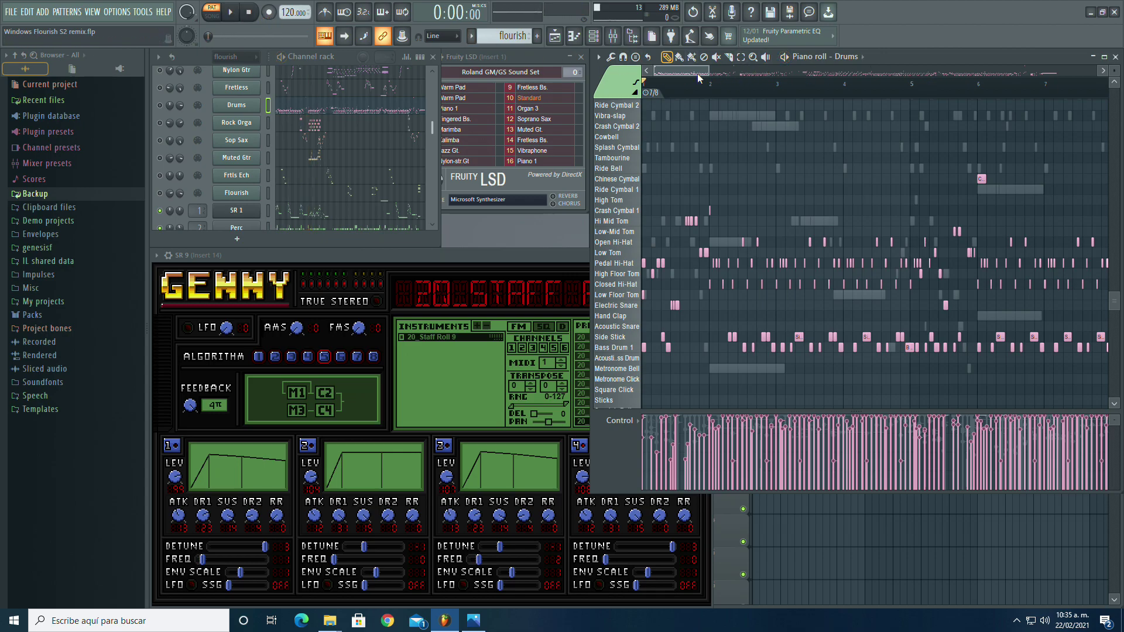
pyautogui.moveTo(708, 71); pyautogui.dragTo(676, 70)
pyautogui.click(633, 295)
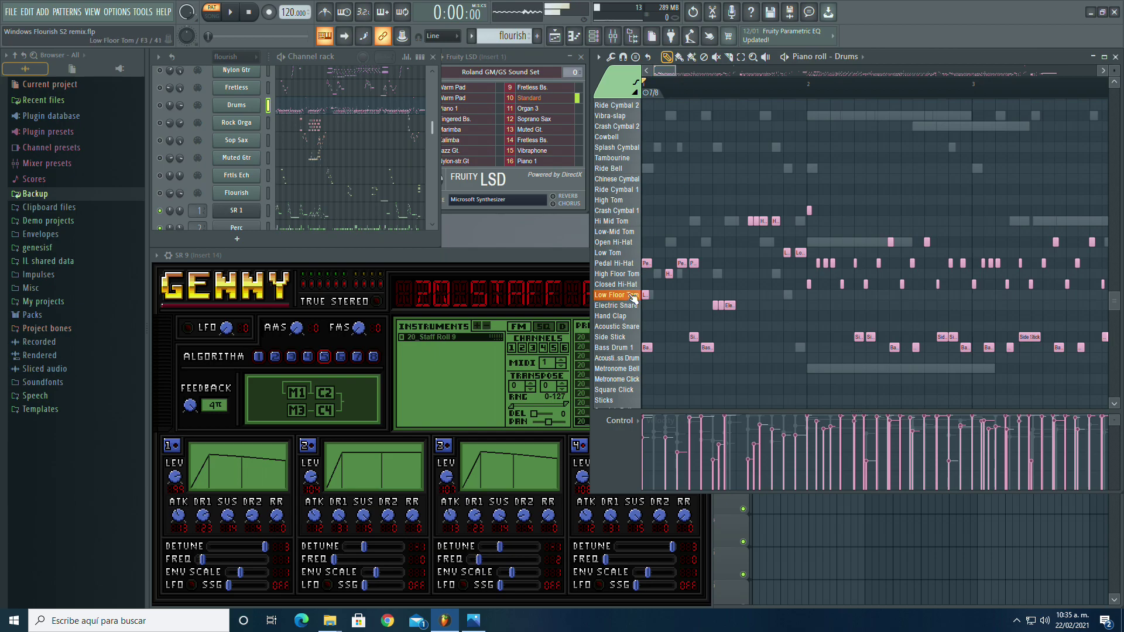
pyautogui.scroll(-3, 633, 296)
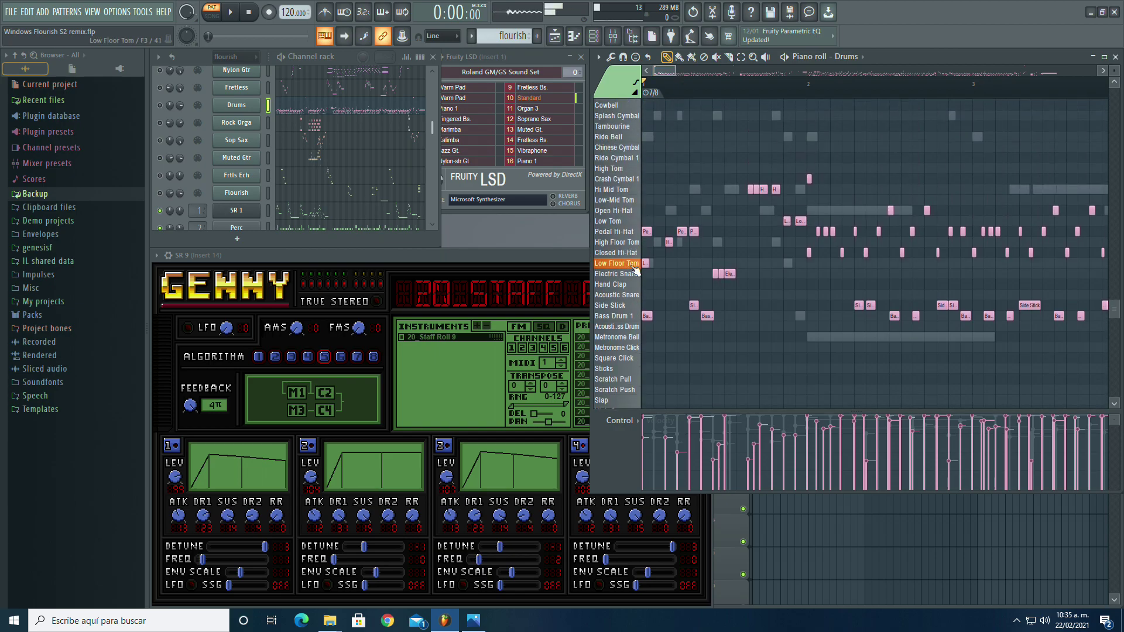
pyautogui.moveTo(632, 236); pyautogui.dragTo(632, 265)
pyautogui.click(633, 267)
pyautogui.press('e')
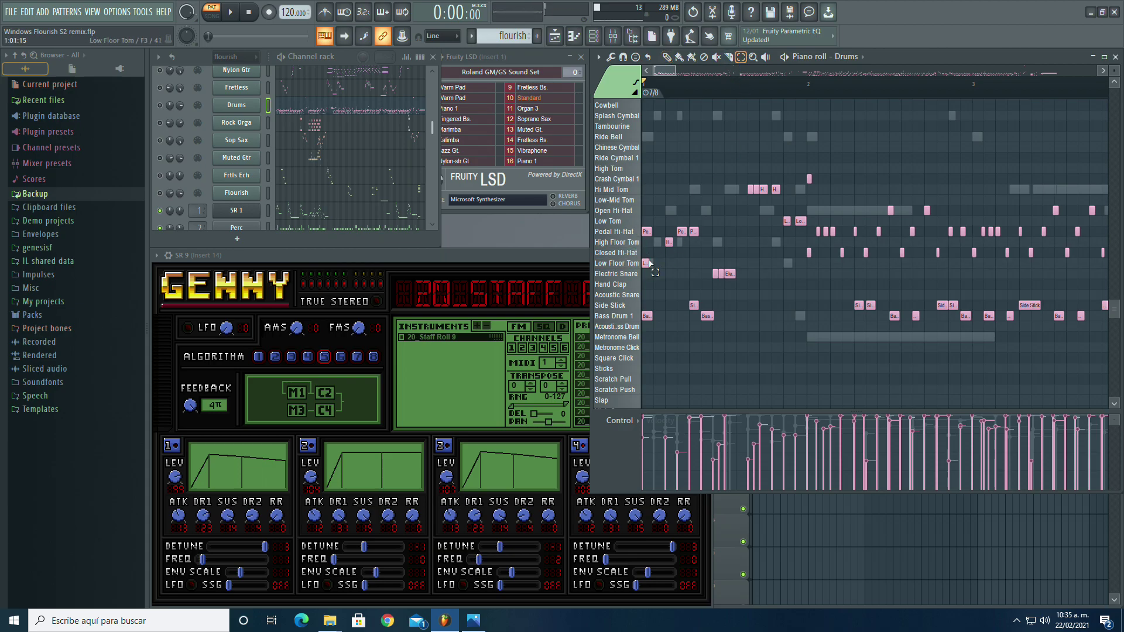
pyautogui.scroll(-3, 342, 192)
pyautogui.click(312, 144)
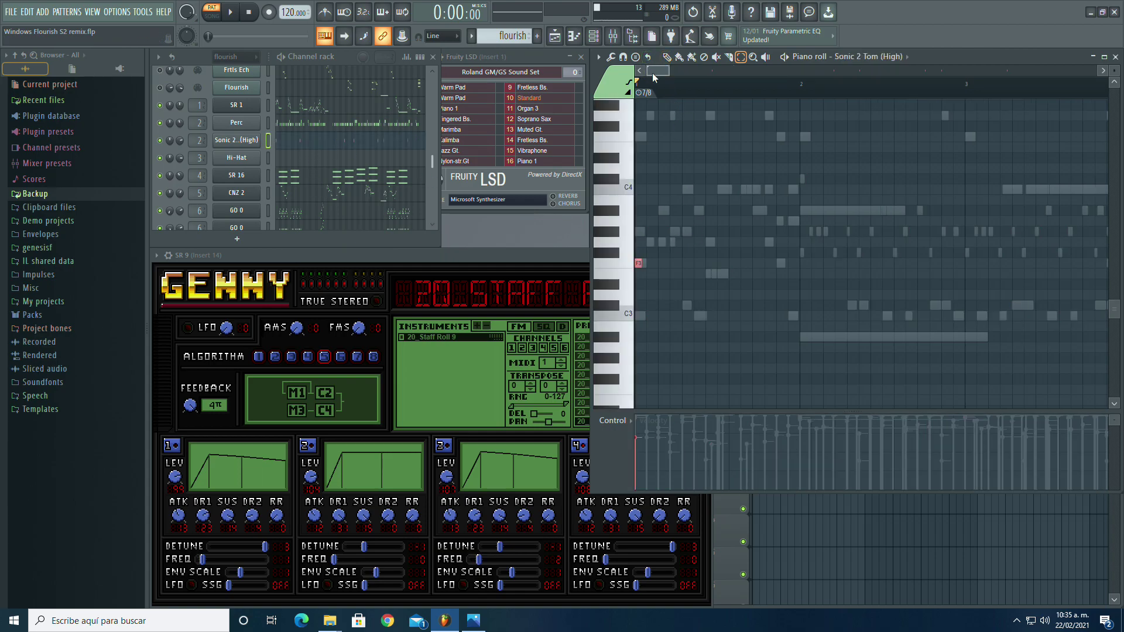
# Step: Move the pasted F3 notes in Sonic 2 Tom (High) up to A4 and change their color to green
pyautogui.moveTo(668, 69)
pyautogui.mouseDown()
pyautogui.moveTo(654, 70)
pyautogui.moveTo(668, 70)
pyautogui.mouseUp()
pyautogui.scroll(3, 629, 272)
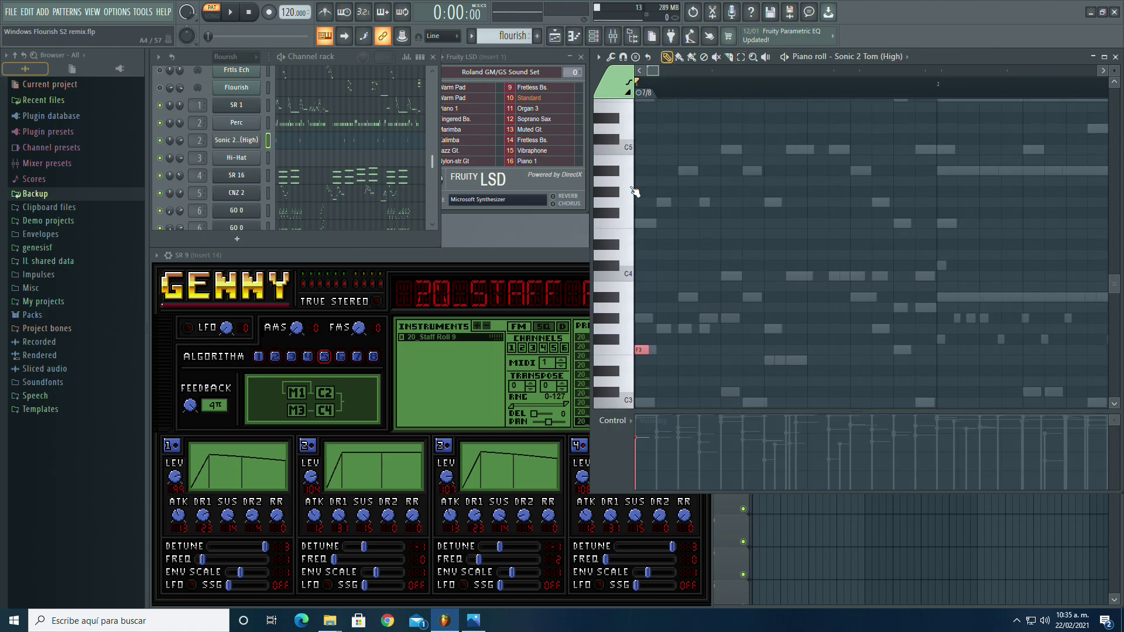
pyautogui.click(631, 193)
pyautogui.moveTo(644, 356); pyautogui.dragTo(635, 234)
pyautogui.click(632, 189)
pyautogui.click(631, 189)
pyautogui.click(631, 189)
pyautogui.click(618, 180)
pyautogui.click(622, 182)
pyautogui.click(621, 182)
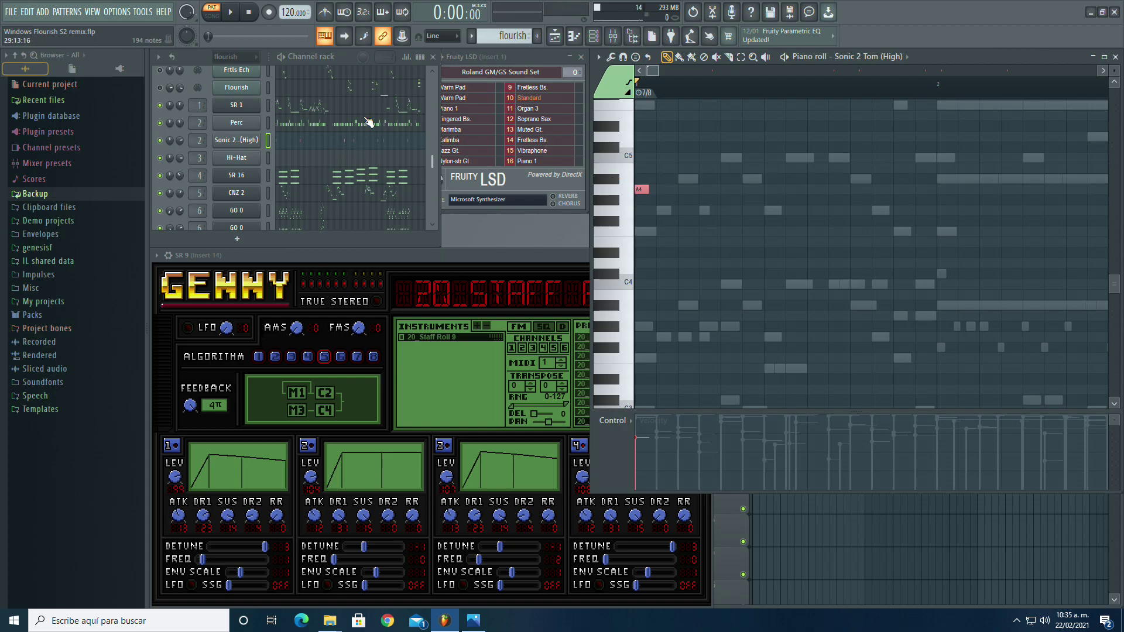
pyautogui.click(598, 56)
pyautogui.moveTo(627, 82)
pyautogui.click(728, 261)
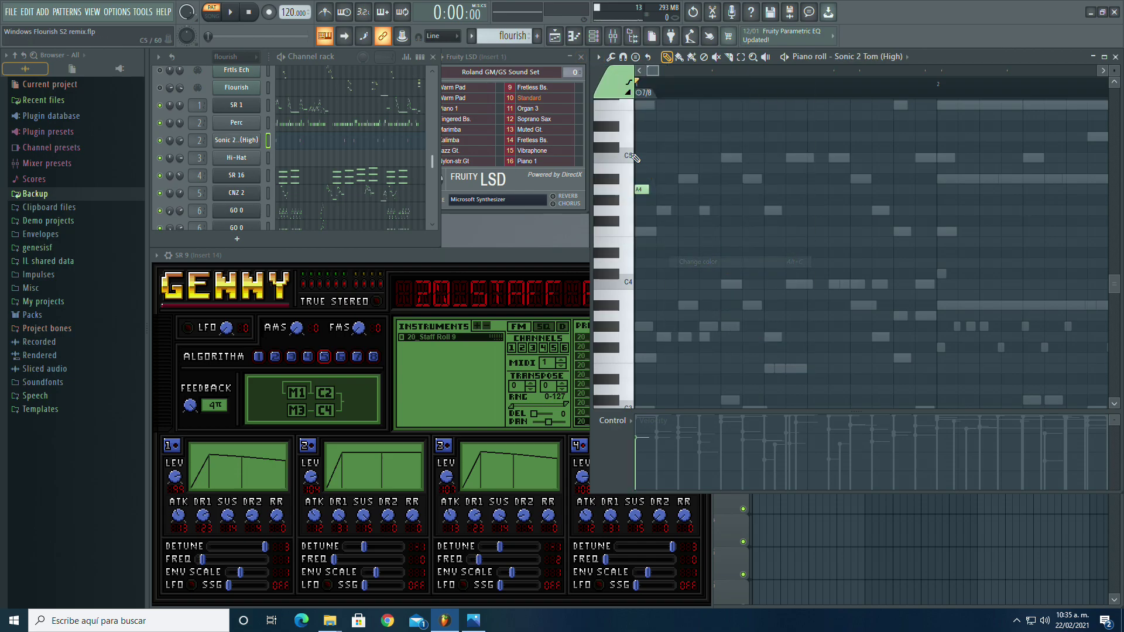
# Step: Audition the Sonic 2 tom sample at A4 and neighbouring pitches, and check the start of the pattern
pyautogui.click(620, 185)
pyautogui.click(631, 188)
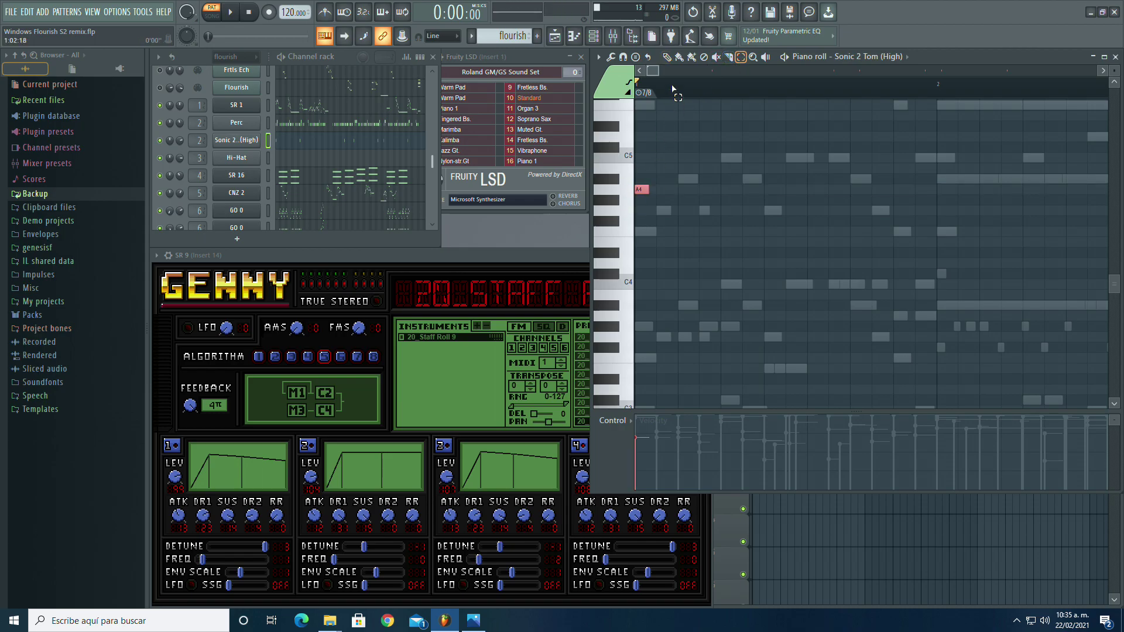
pyautogui.click(631, 190)
pyautogui.click(629, 249)
pyautogui.click(631, 233)
pyautogui.click(620, 225)
pyautogui.click(634, 192)
pyautogui.click(631, 171)
pyautogui.click(631, 161)
pyautogui.click(622, 149)
pyautogui.click(230, 12)
pyautogui.click(247, 12)
pyautogui.click(632, 189)
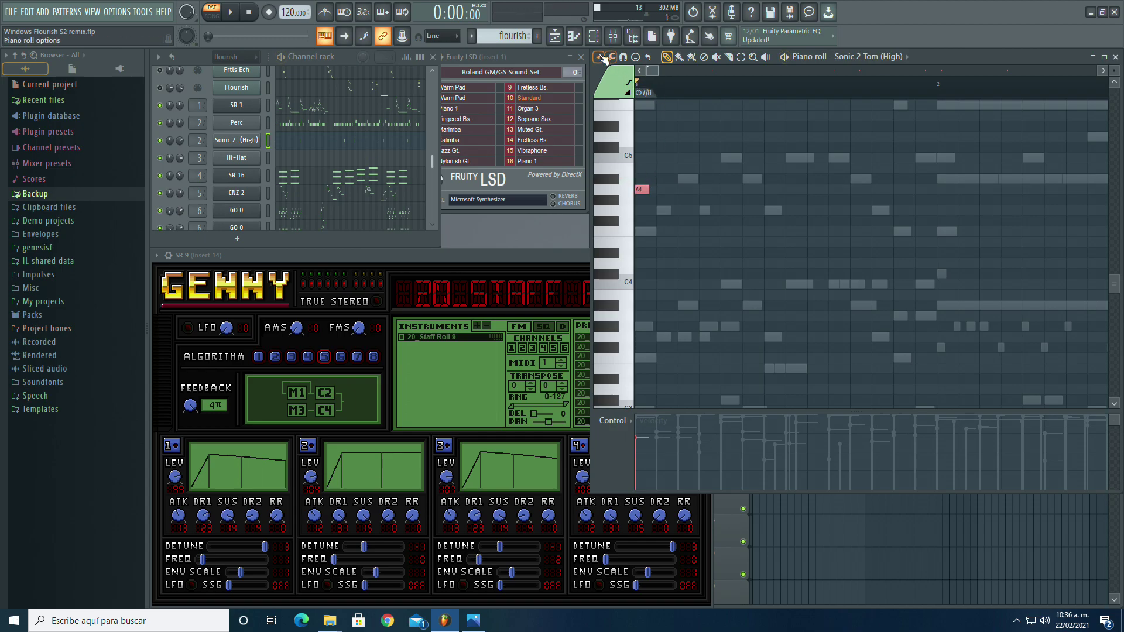
# Step: Apply the green note color to the selected A4 tom notes again
pyautogui.click(604, 58)
pyautogui.moveTo(632, 77)
pyautogui.click(703, 262)
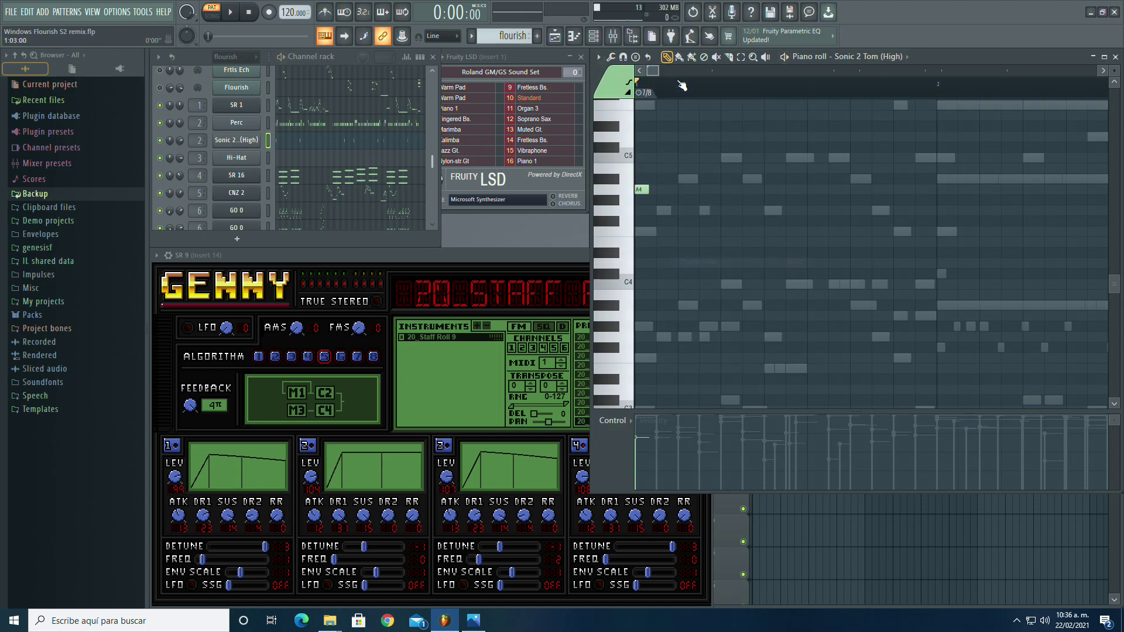
# Step: Show the whole song in the Sonic 2 Tom (High) piano roll and listen to the tom hits from several positions
pyautogui.moveTo(660, 73); pyautogui.dragTo(1081, 72)
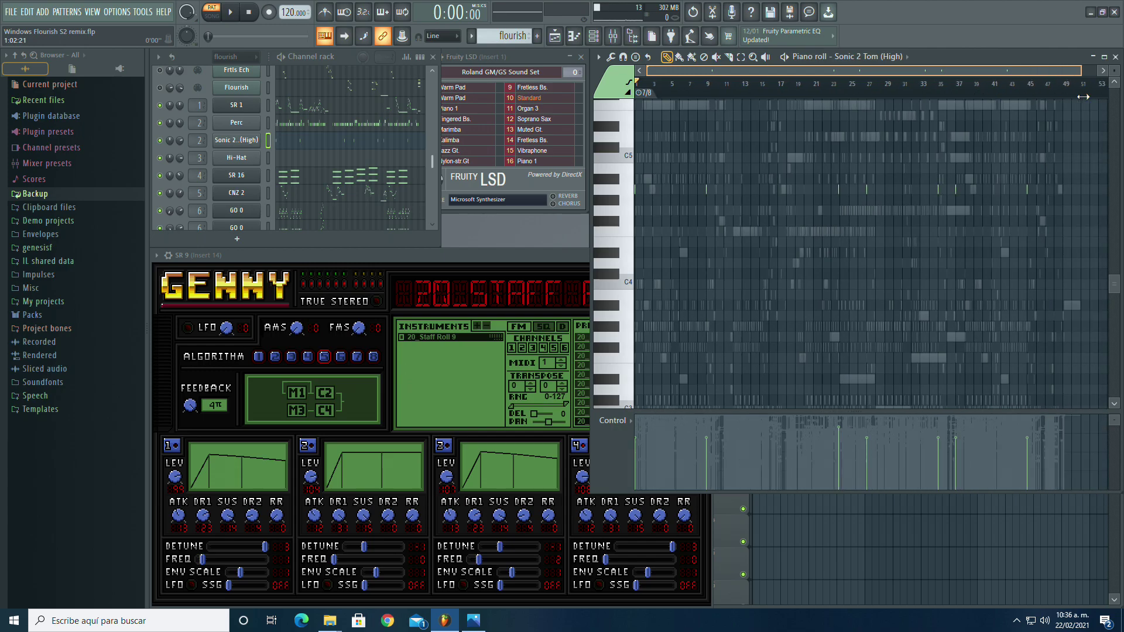
pyautogui.moveTo(179, 141); pyautogui.dragTo(179, 139)
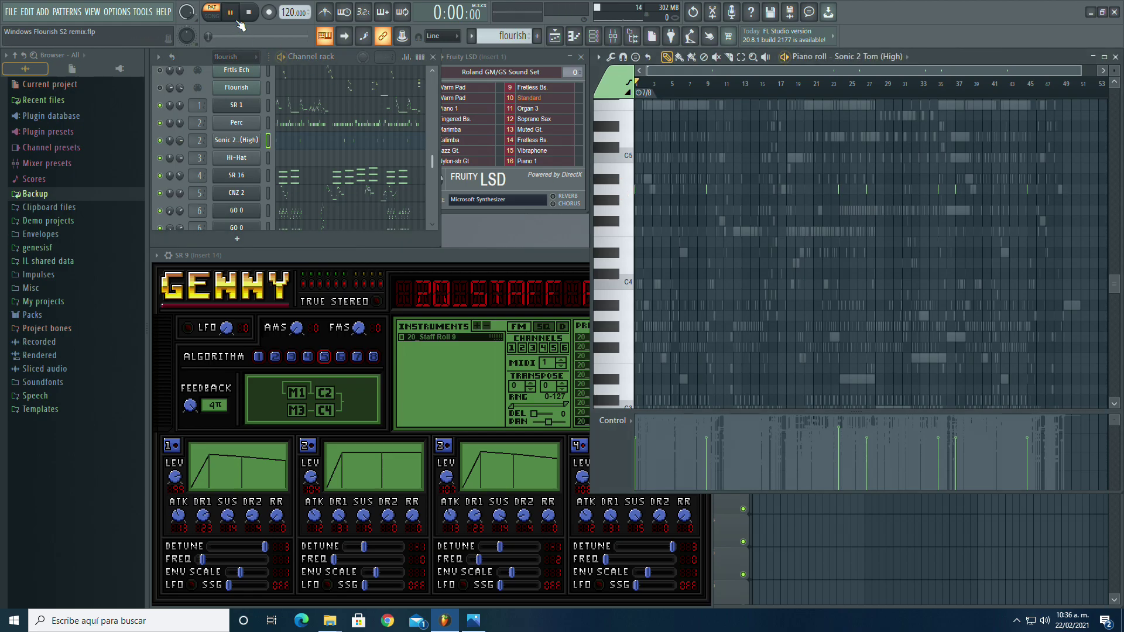
pyautogui.click(696, 86)
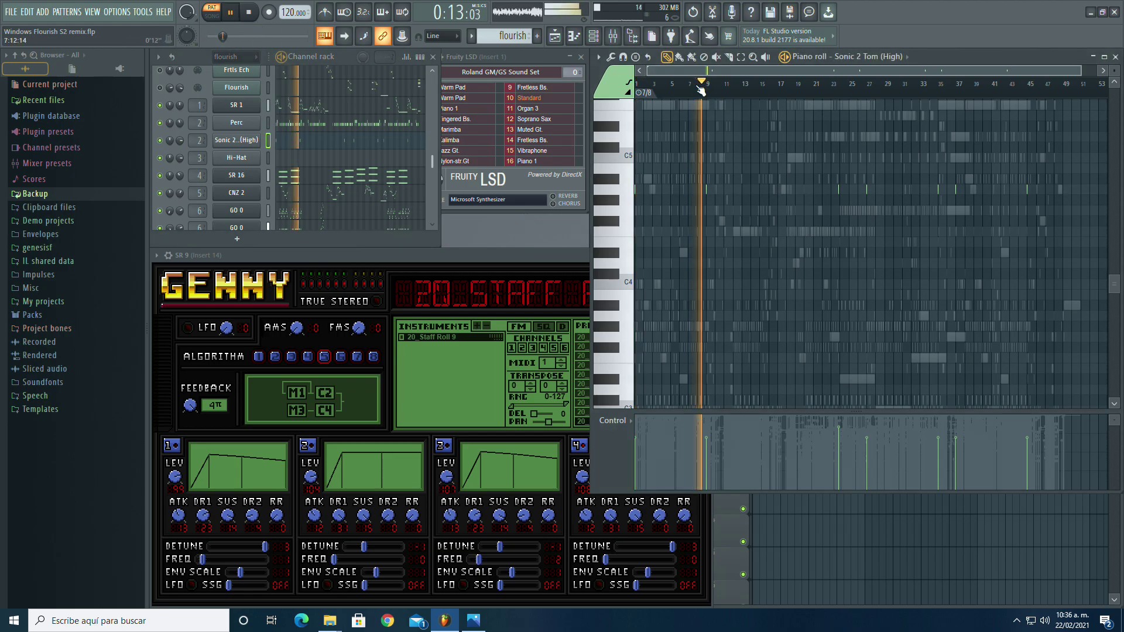
pyautogui.click(826, 85)
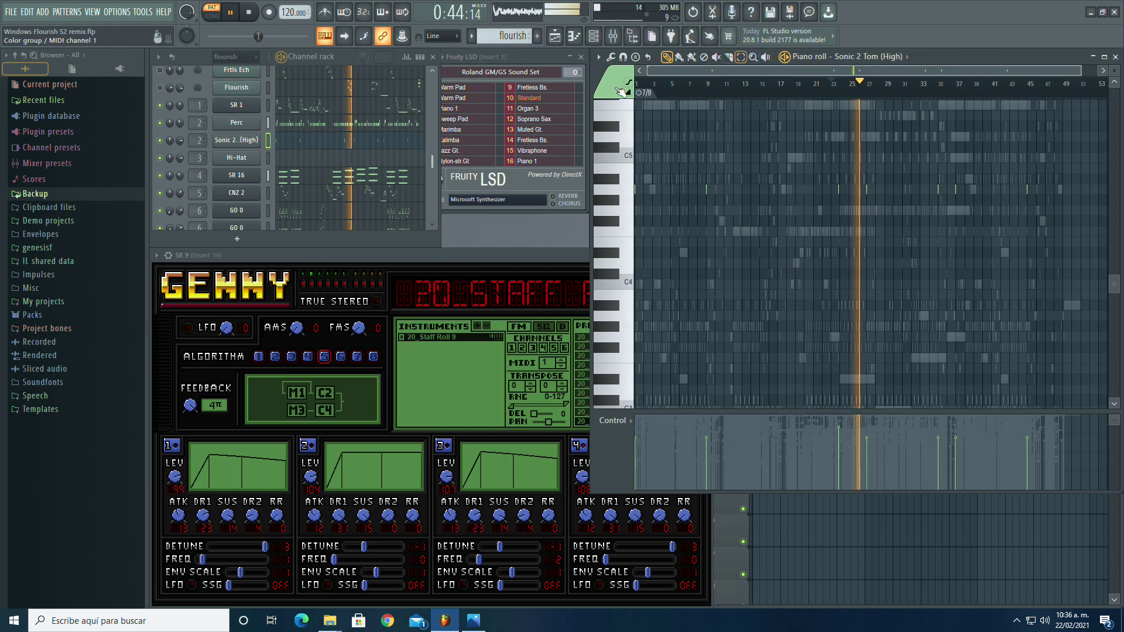
# Step: Stop playback and copy all High Floor Tom notes from the Drums channel into the Sonic 2 Tom (High) channel
pyautogui.scroll(5, 314, 158)
pyautogui.click(319, 110)
pyautogui.scroll(-4, 703, 214)
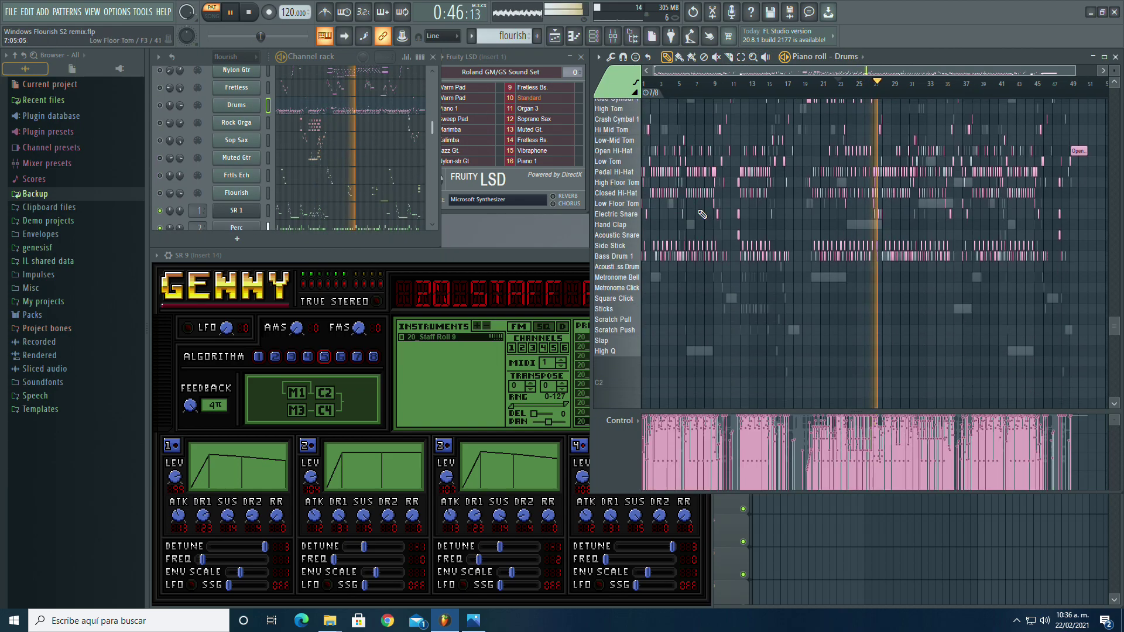
pyautogui.scroll(3, 702, 214)
pyautogui.moveTo(1075, 70); pyautogui.dragTo(648, 70)
pyautogui.click(248, 15)
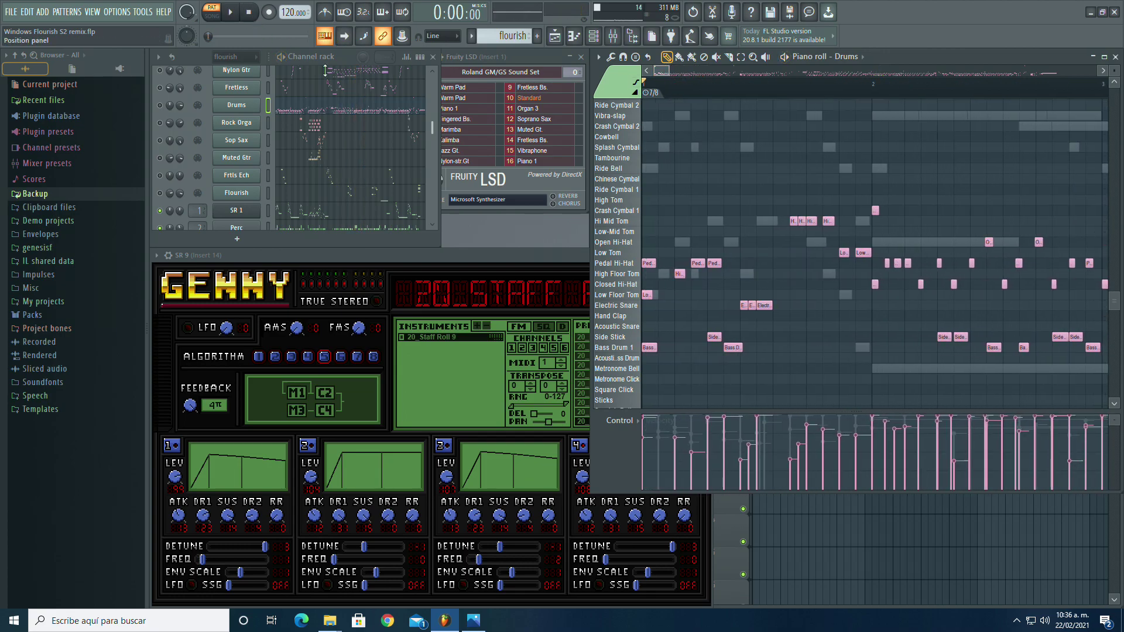
pyautogui.click(636, 278)
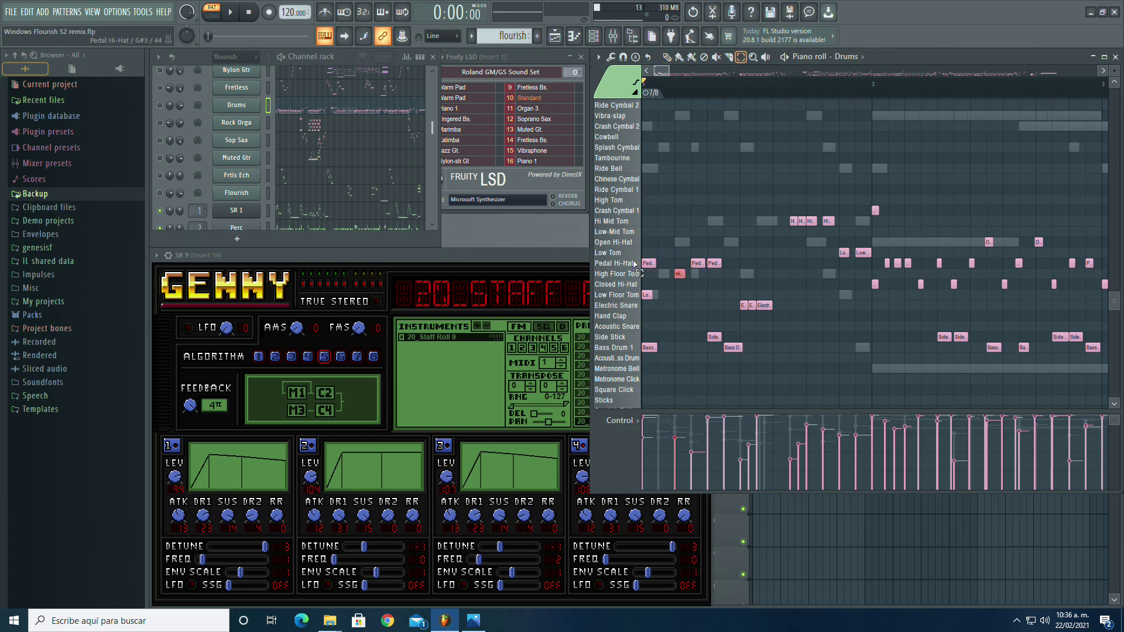
pyautogui.scroll(-3, 410, 175)
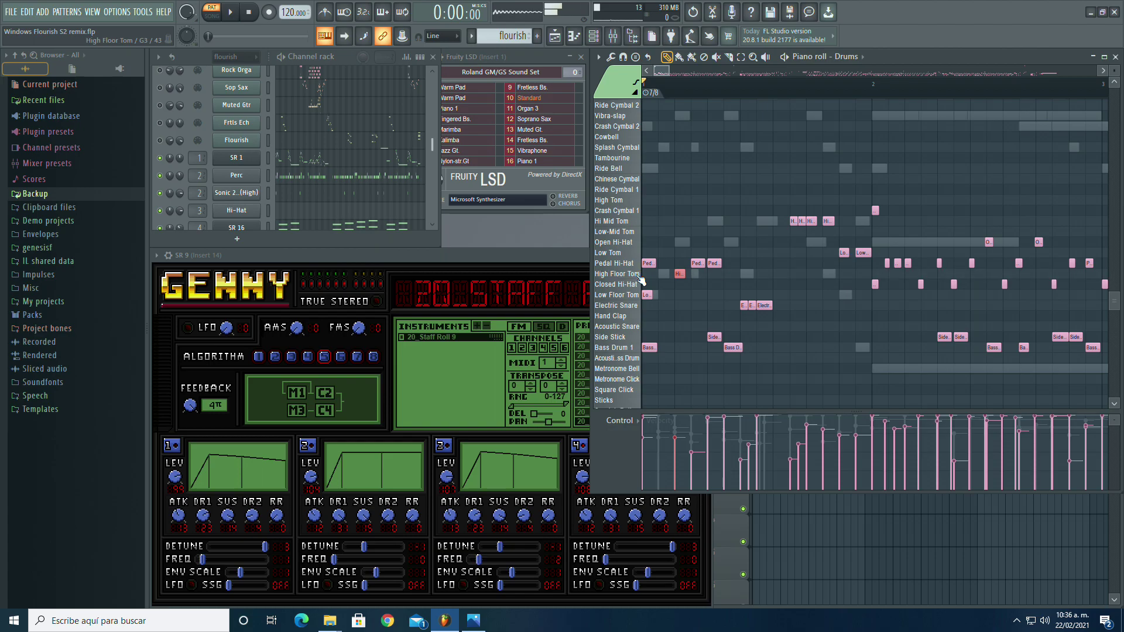
pyautogui.scroll(-3, 335, 165)
pyautogui.click(355, 143)
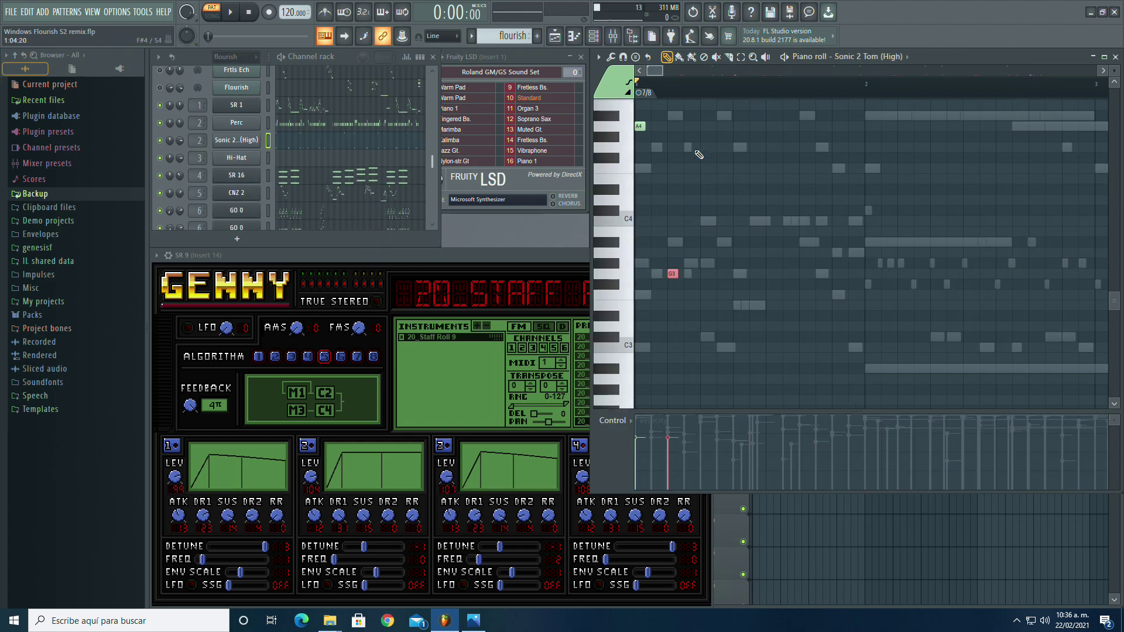
# Step: Move the pasted G3 notes in Sonic 2 Tom (High) up to C5 and change their color to green
pyautogui.scroll(2, 700, 169)
pyautogui.click(627, 157)
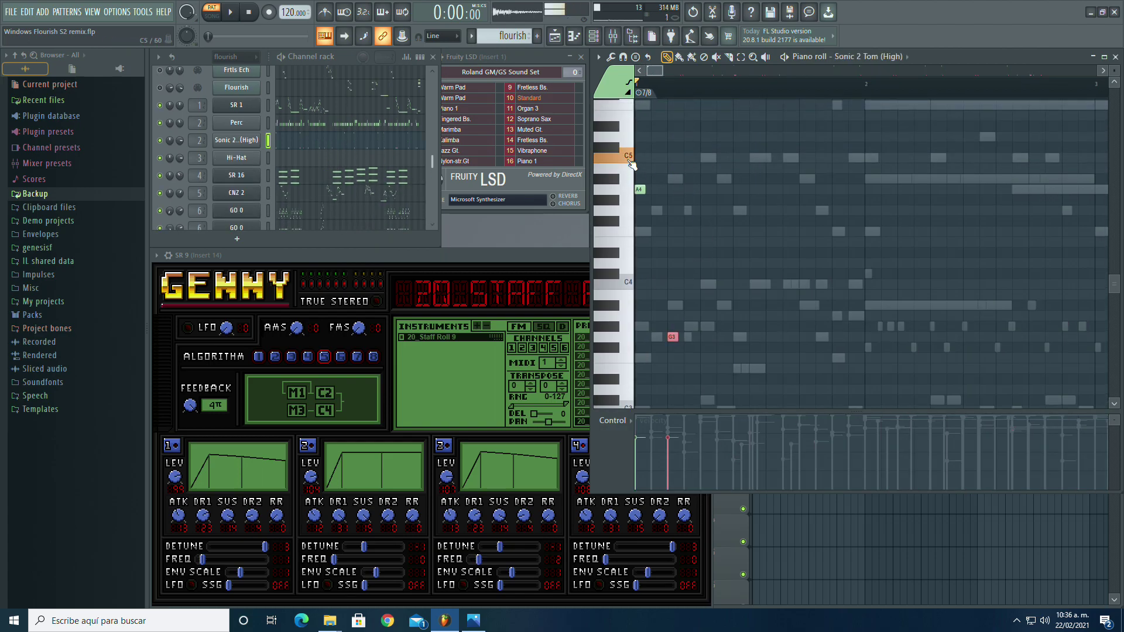
pyautogui.click(627, 158)
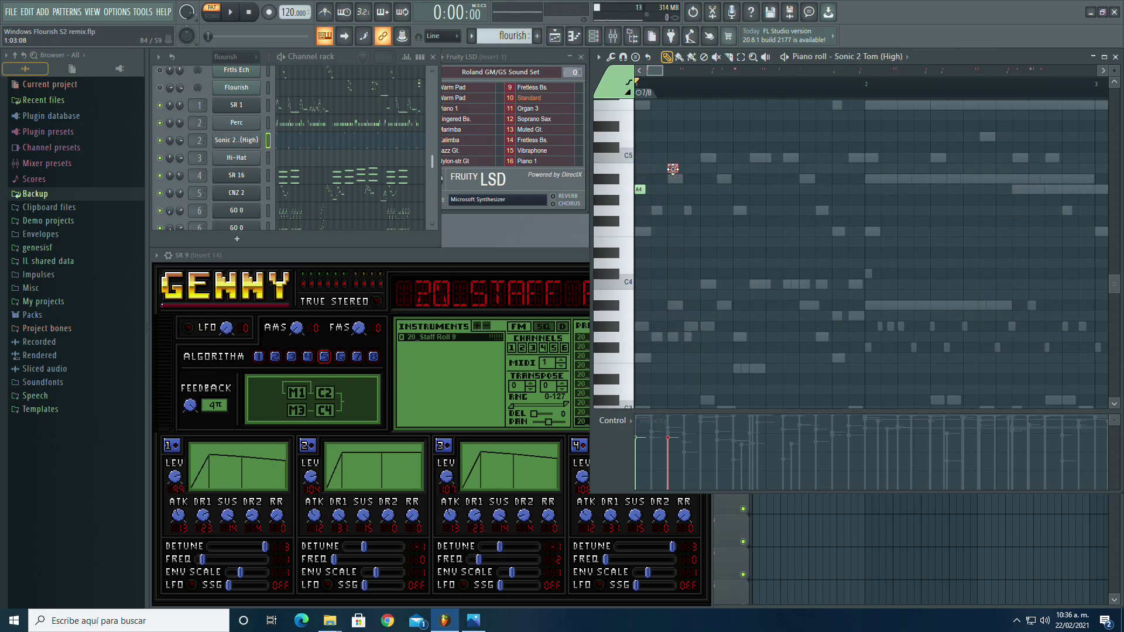
pyautogui.click(610, 56)
pyautogui.moveTo(636, 86)
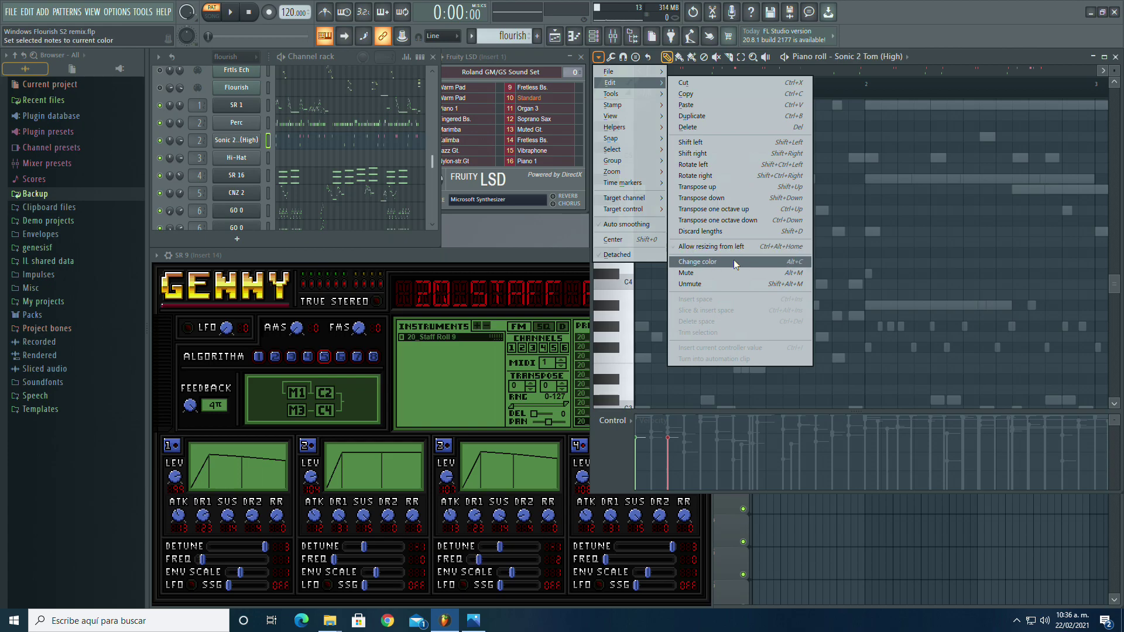
pyautogui.click(732, 259)
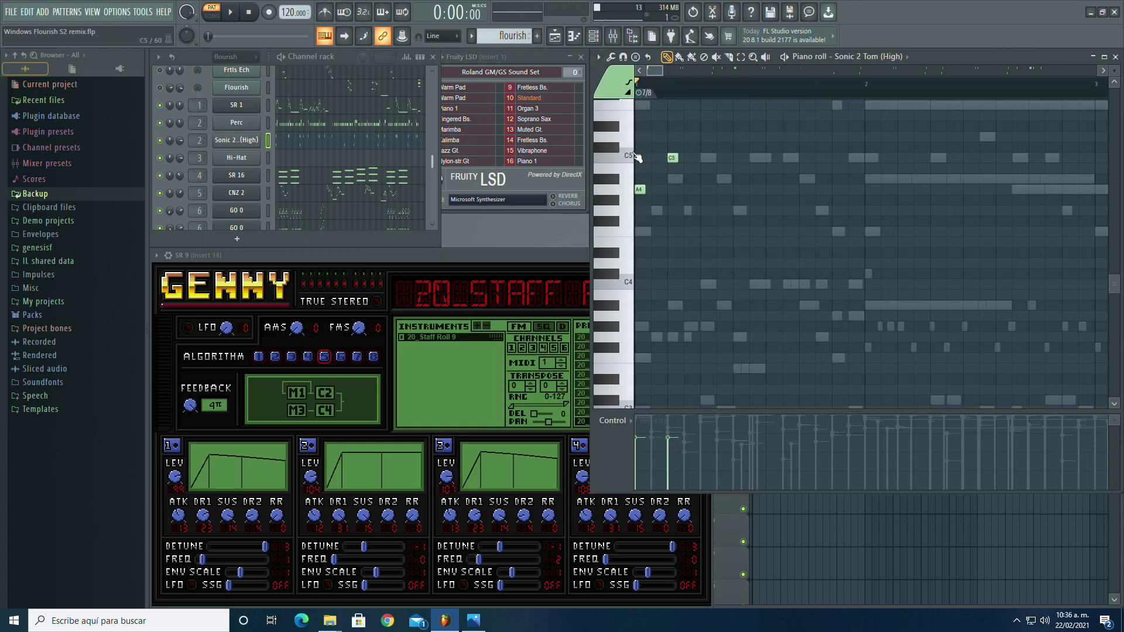
pyautogui.scroll(3, 624, 130)
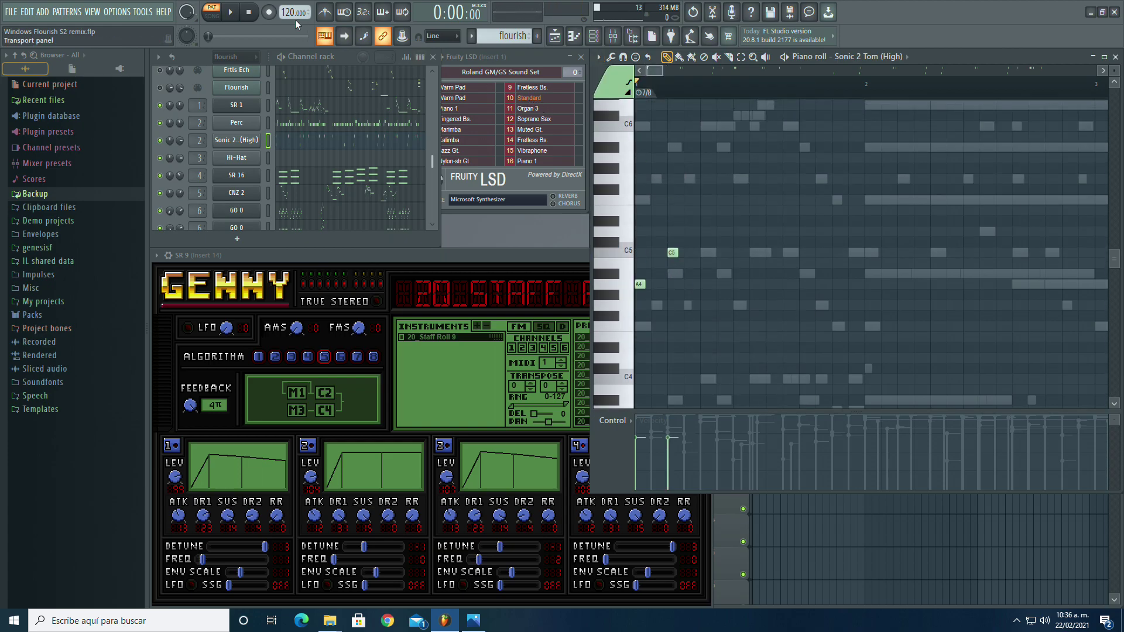
pyautogui.click(235, 11)
pyautogui.click(236, 12)
# Step: Copy all Low Tom notes from the Drums channel into the Sonic 2 Tom (High) channel
pyautogui.scroll(5, 324, 142)
pyautogui.click(319, 158)
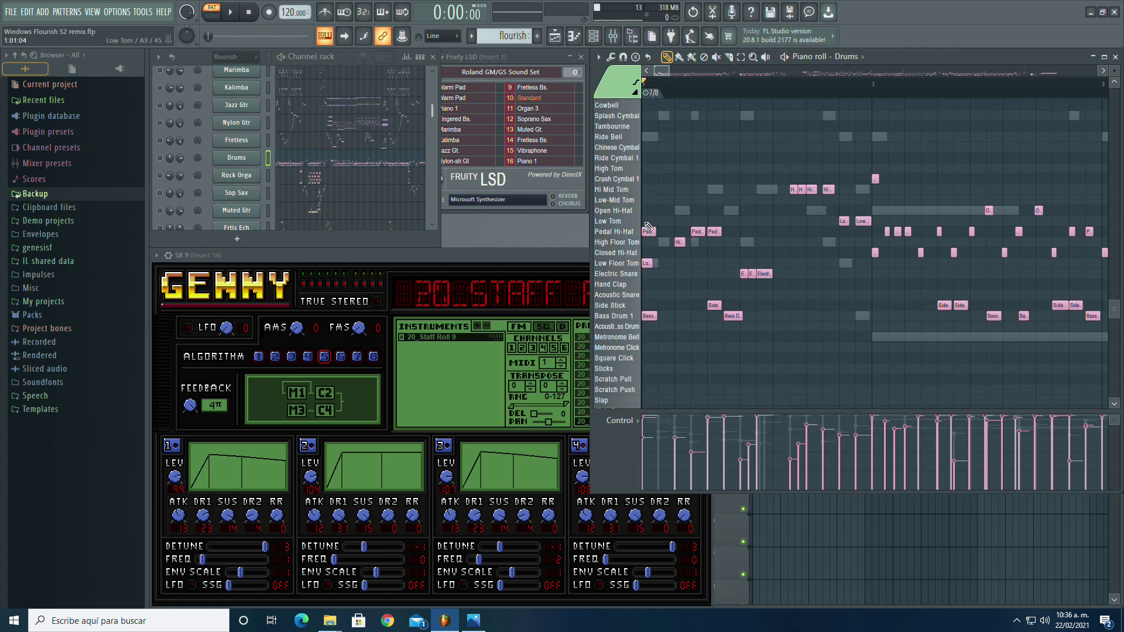
pyautogui.scroll(1, 698, 245)
pyautogui.click(740, 57)
pyautogui.click(626, 256)
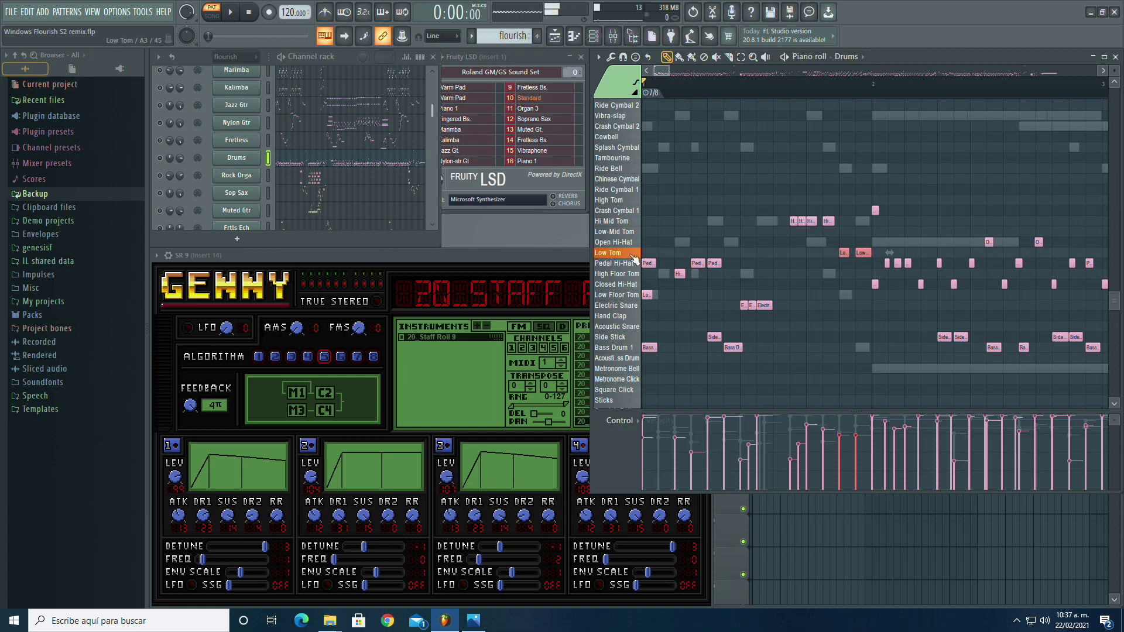
pyautogui.scroll(-10, 342, 187)
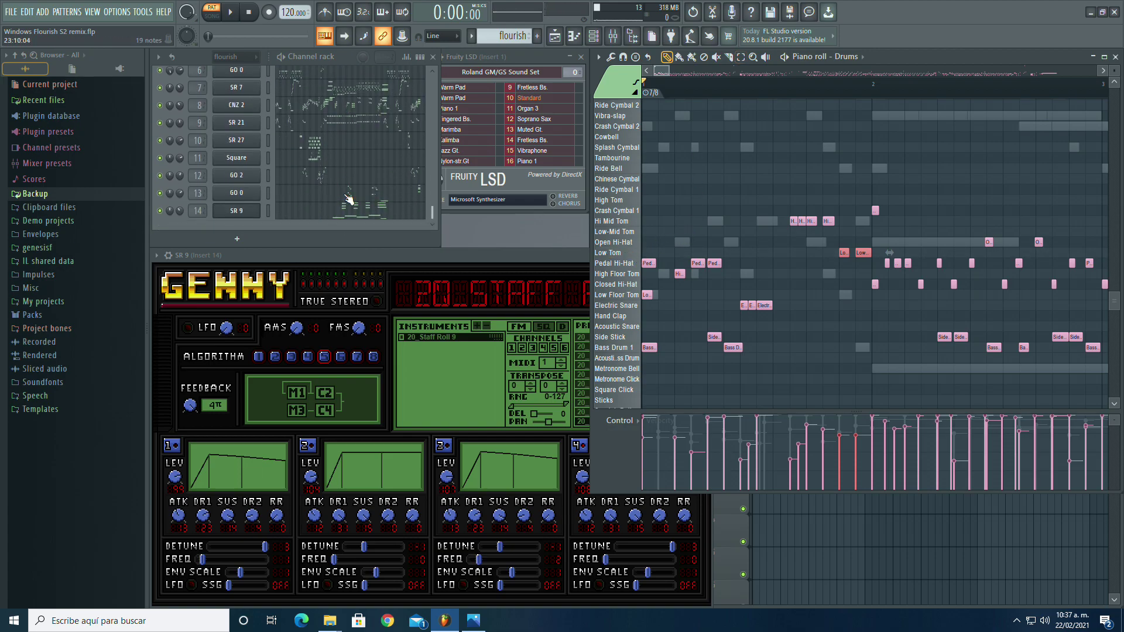
pyautogui.scroll(10, 349, 201)
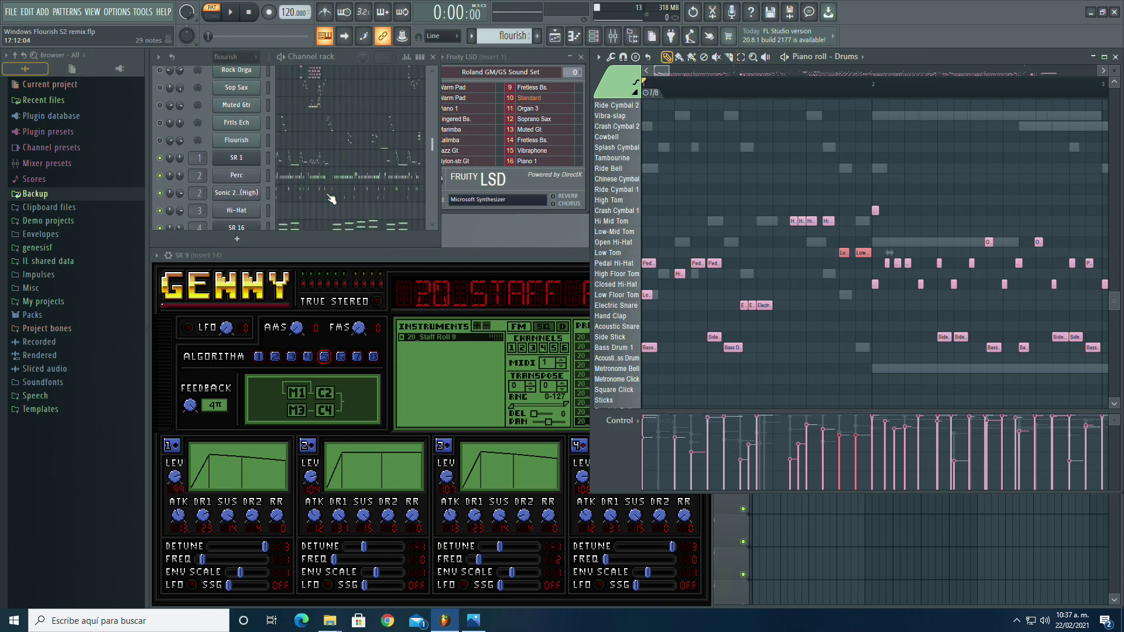
pyautogui.click(329, 196)
# Step: Move the pasted A3 notes in Sonic 2 Tom (High) up to E5, auditioning candidate pitches
pyautogui.scroll(5, 719, 171)
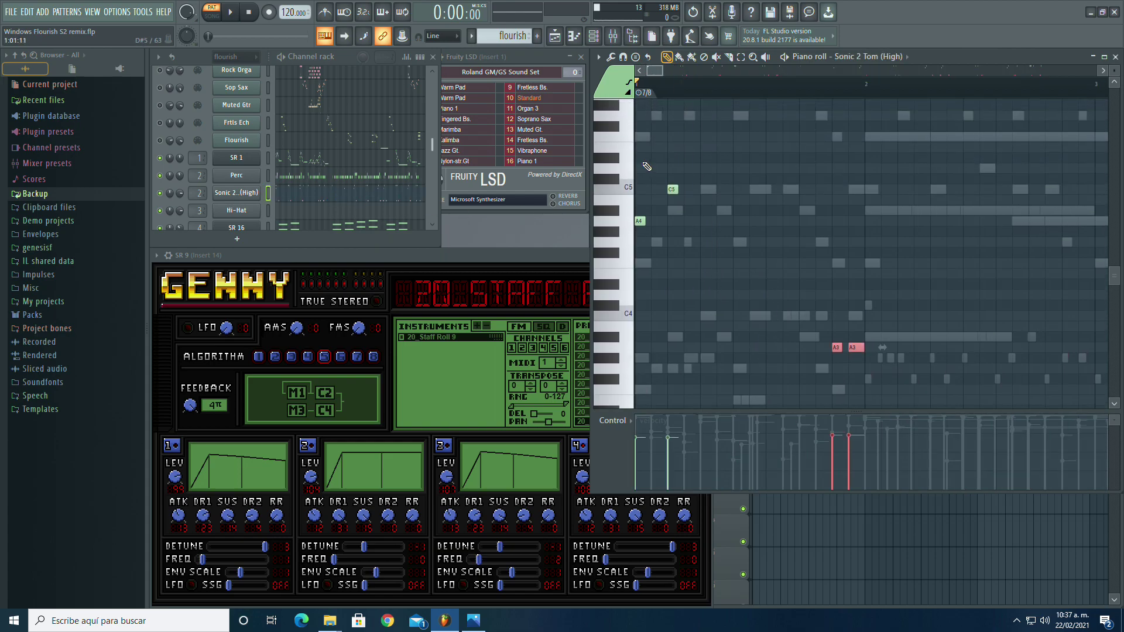
pyautogui.click(632, 243)
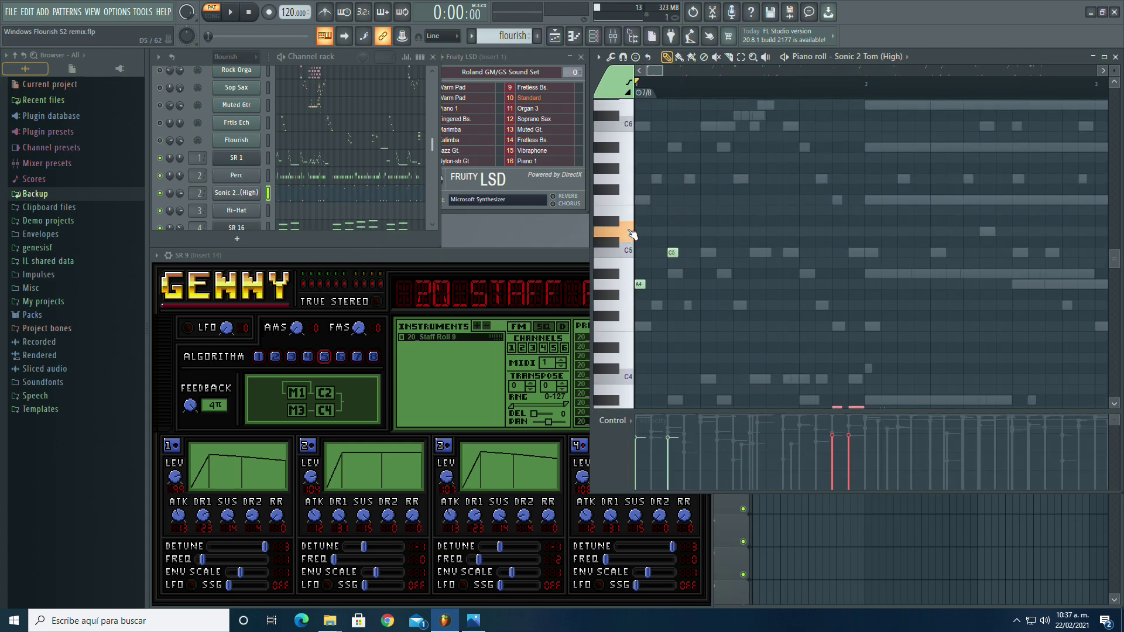
pyautogui.click(629, 223)
pyautogui.moveTo(835, 406); pyautogui.dragTo(834, 218)
pyautogui.moveTo(836, 233); pyautogui.dragTo(837, 211)
pyautogui.click(628, 217)
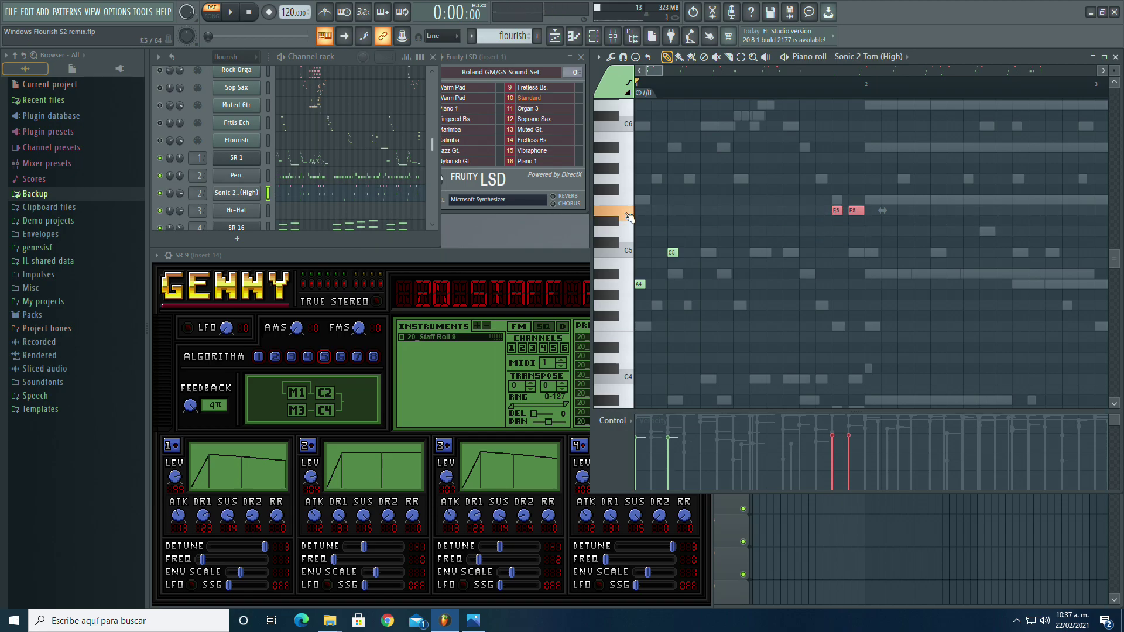
# Step: Audition neighbouring pitches and lower the selected Low Tom notes in Sonic 2 Tom (High) to D#5
pyautogui.click(630, 199)
pyautogui.click(630, 200)
pyautogui.click(631, 212)
pyautogui.click(630, 234)
pyautogui.click(621, 223)
pyautogui.moveTo(834, 210); pyautogui.dragTo(837, 222)
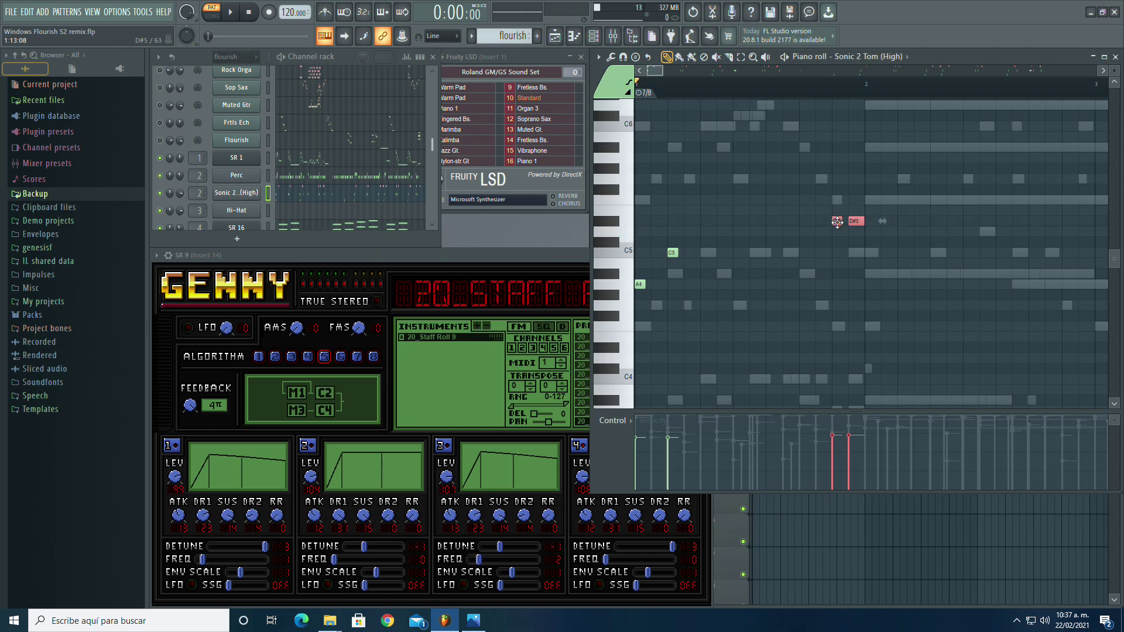
# Step: Compare more pitches by ear, try the Low Tom notes at D5, and move them back to D#5
pyautogui.click(630, 215)
pyautogui.click(627, 213)
pyautogui.click(627, 202)
pyautogui.click(626, 213)
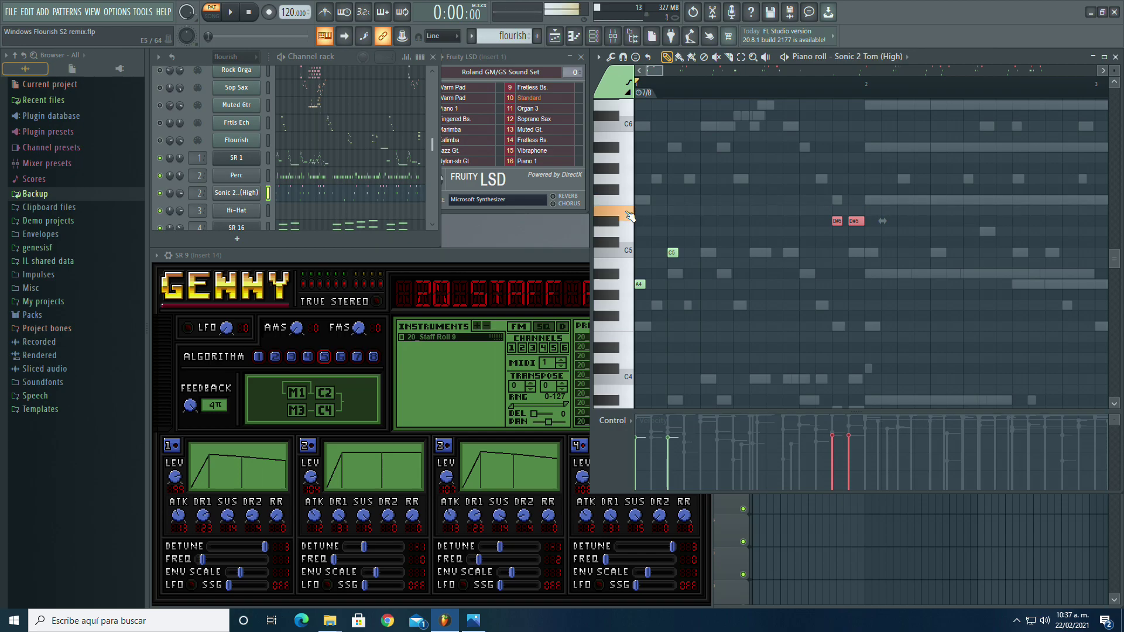
pyautogui.click(630, 215)
pyautogui.click(628, 232)
pyautogui.moveTo(837, 231); pyautogui.dragTo(837, 232)
pyautogui.click(626, 284)
pyautogui.click(628, 253)
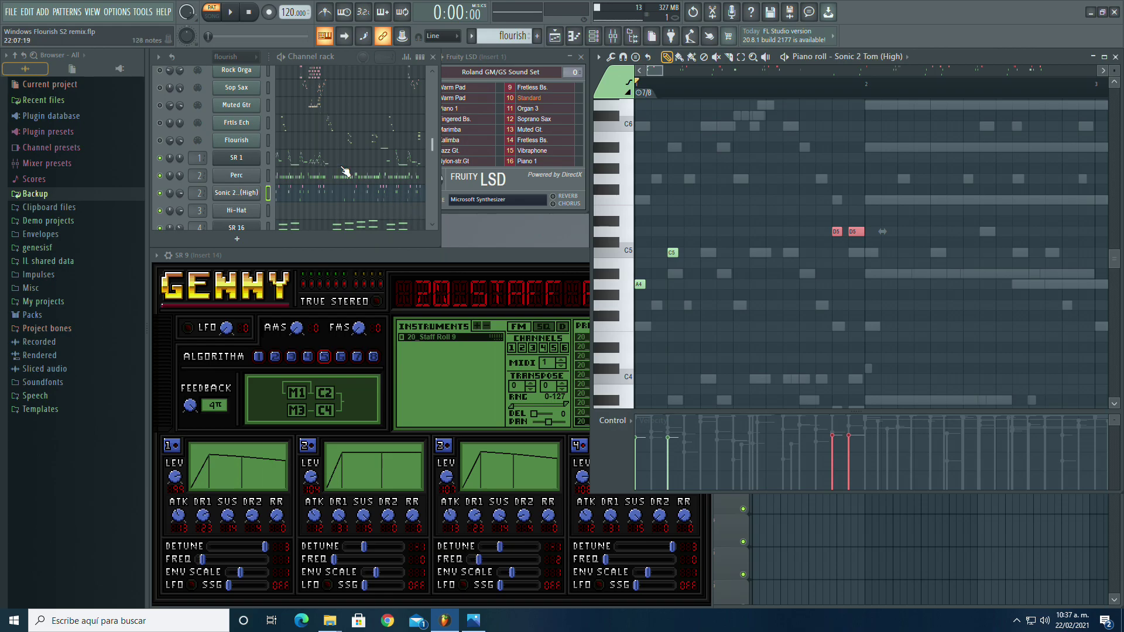
pyautogui.click(617, 223)
pyautogui.moveTo(836, 228); pyautogui.dragTo(836, 218)
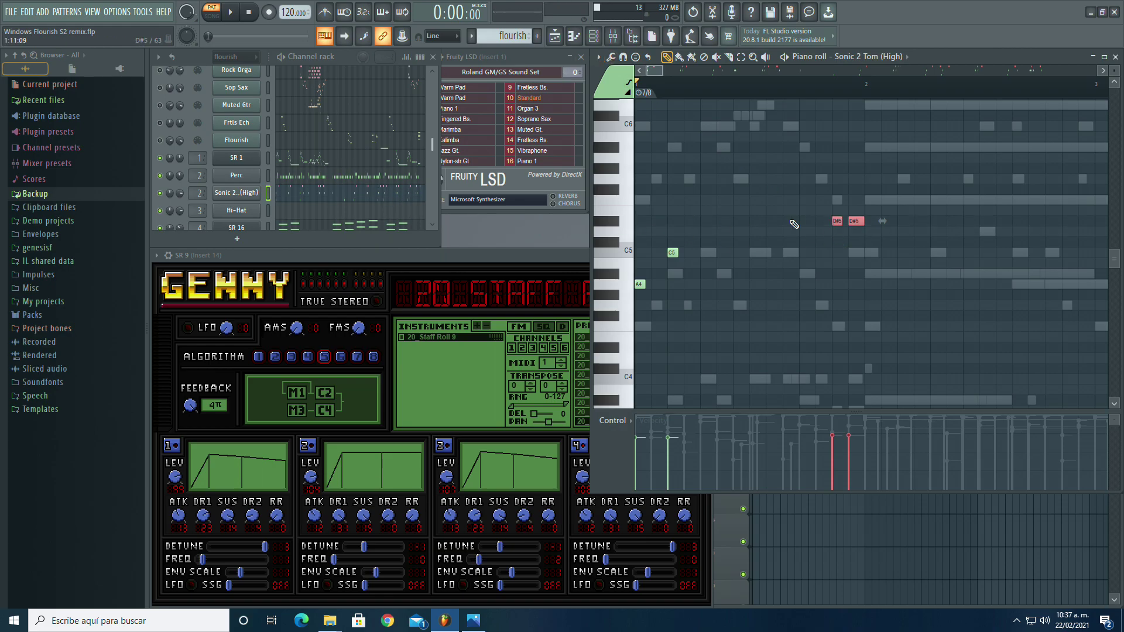
# Step: Change the color of the selected D#5 notes to green
pyautogui.click(600, 59)
pyautogui.moveTo(624, 86)
pyautogui.click(731, 262)
# Step: Copy all Hi Mid Tom notes from the Drums channel into the Sonic 2 Tom (High) channel
pyautogui.scroll(6, 351, 168)
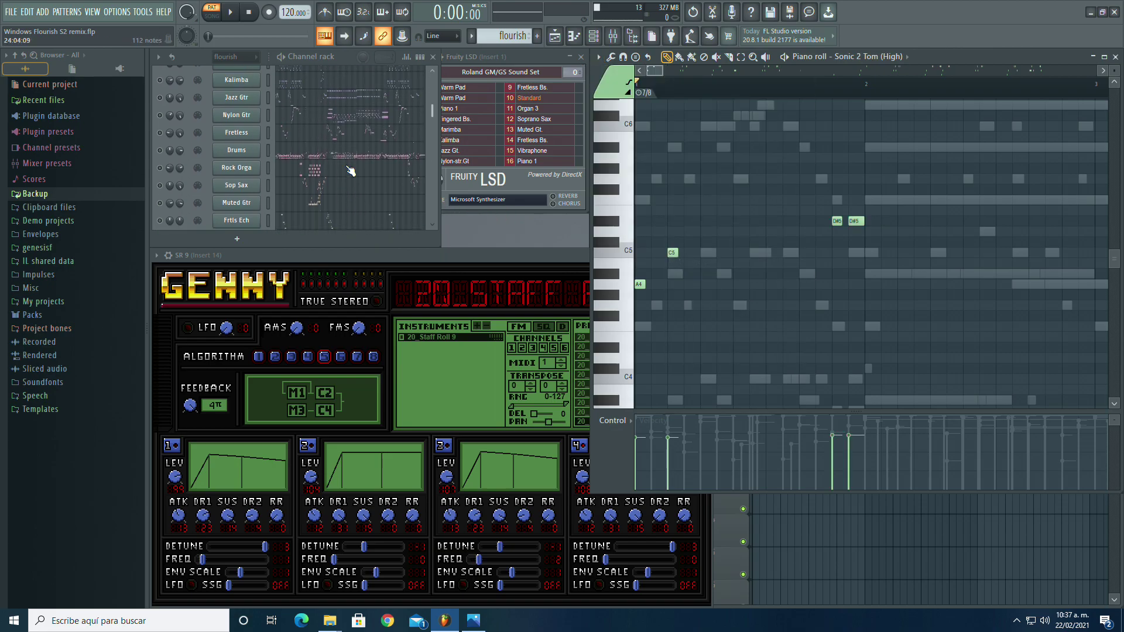
pyautogui.click(327, 163)
pyautogui.scroll(-3, 701, 260)
pyautogui.click(625, 286)
pyautogui.click(626, 286)
pyautogui.click(631, 285)
pyautogui.click(741, 57)
pyautogui.keyDown('ctrl'); pyautogui.click(615, 287); pyautogui.keyUp('ctrl')
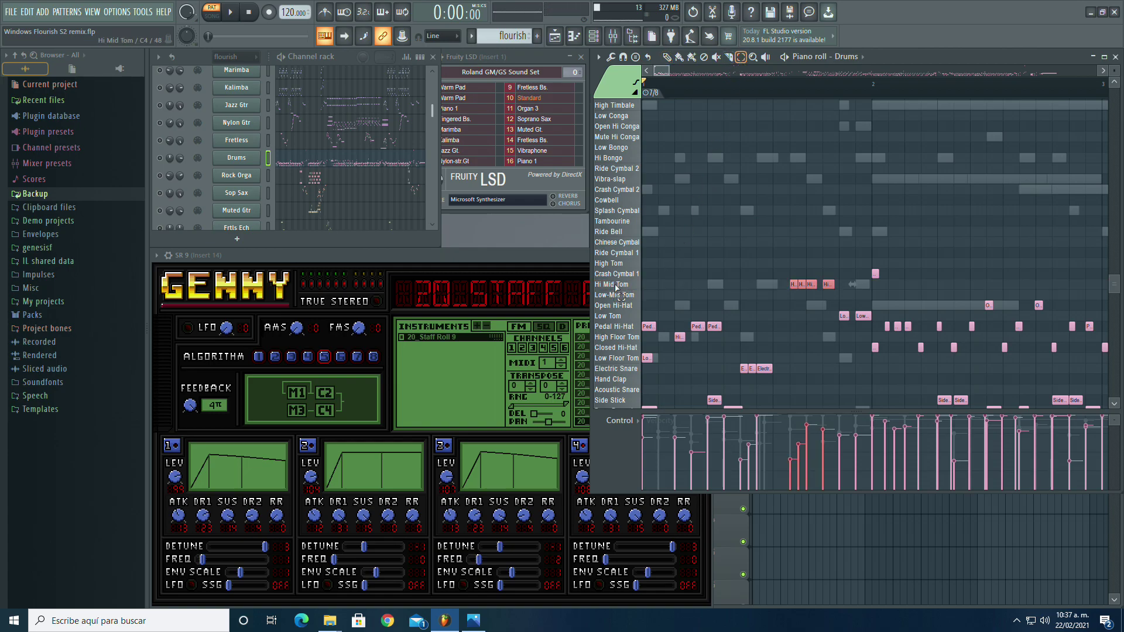
pyautogui.scroll(-9, 332, 208)
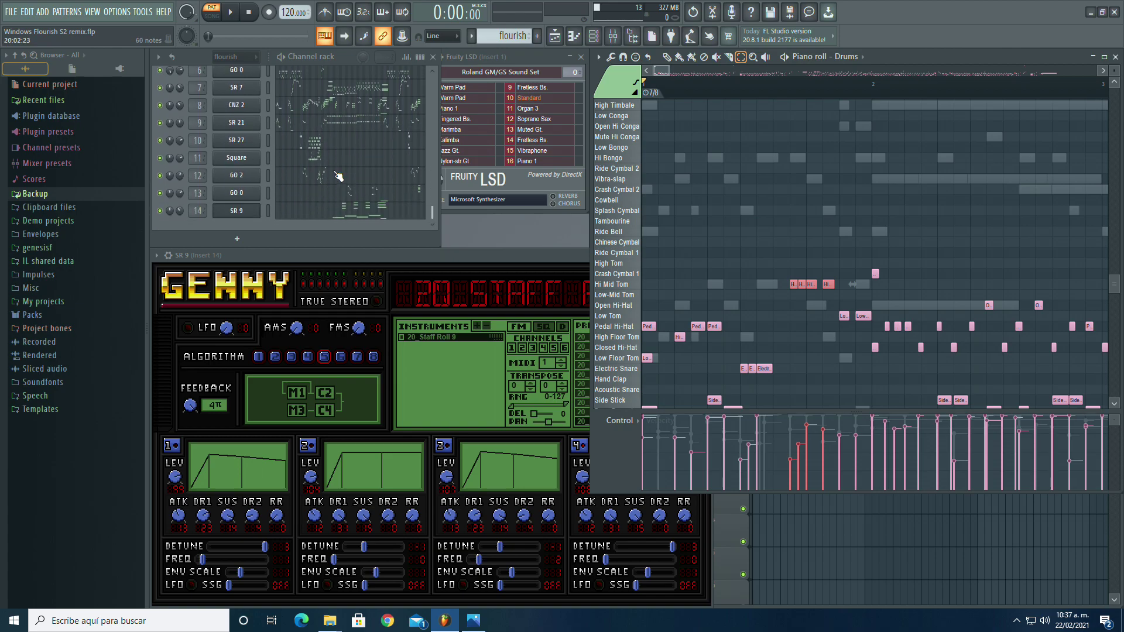
pyautogui.click(320, 143)
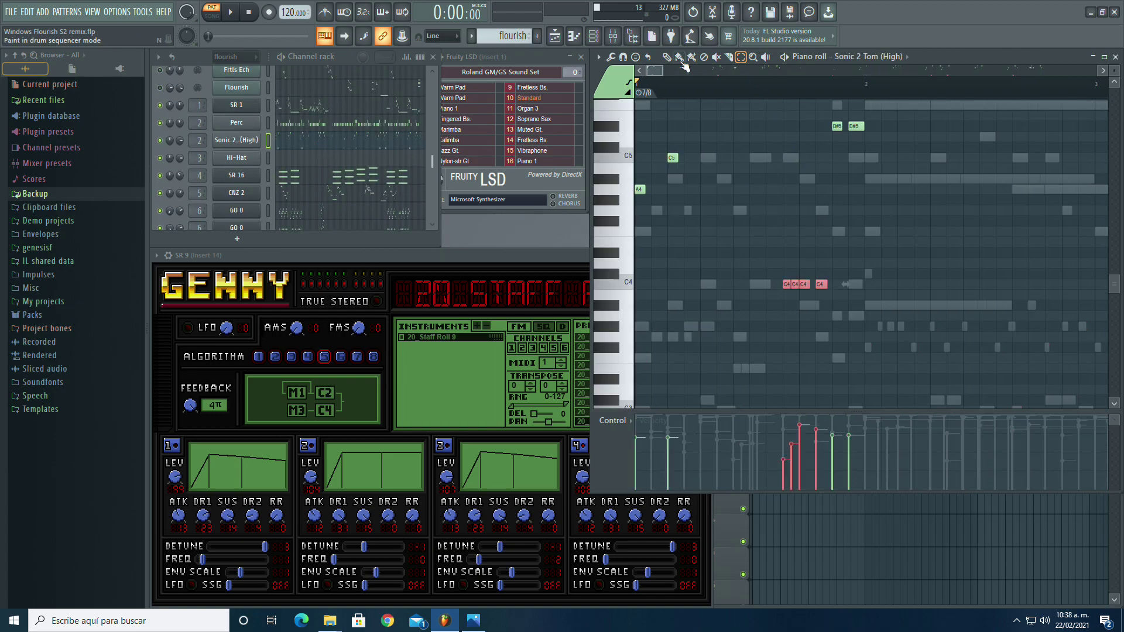
# Step: Move the pasted C4 notes in Sonic 2 Tom (High) up to E5 and audition that pitch
pyautogui.scroll(3, 754, 264)
pyautogui.moveTo(822, 369); pyautogui.dragTo(817, 208)
pyautogui.click(628, 213)
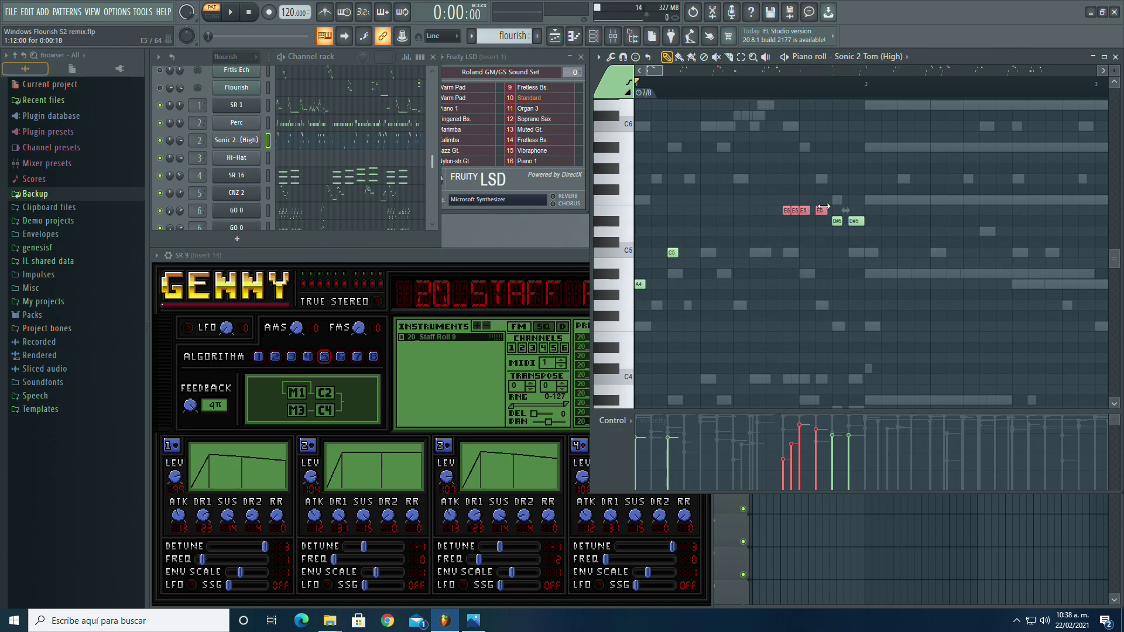
pyautogui.scroll(-3, 817, 237)
pyautogui.scroll(3, 638, 236)
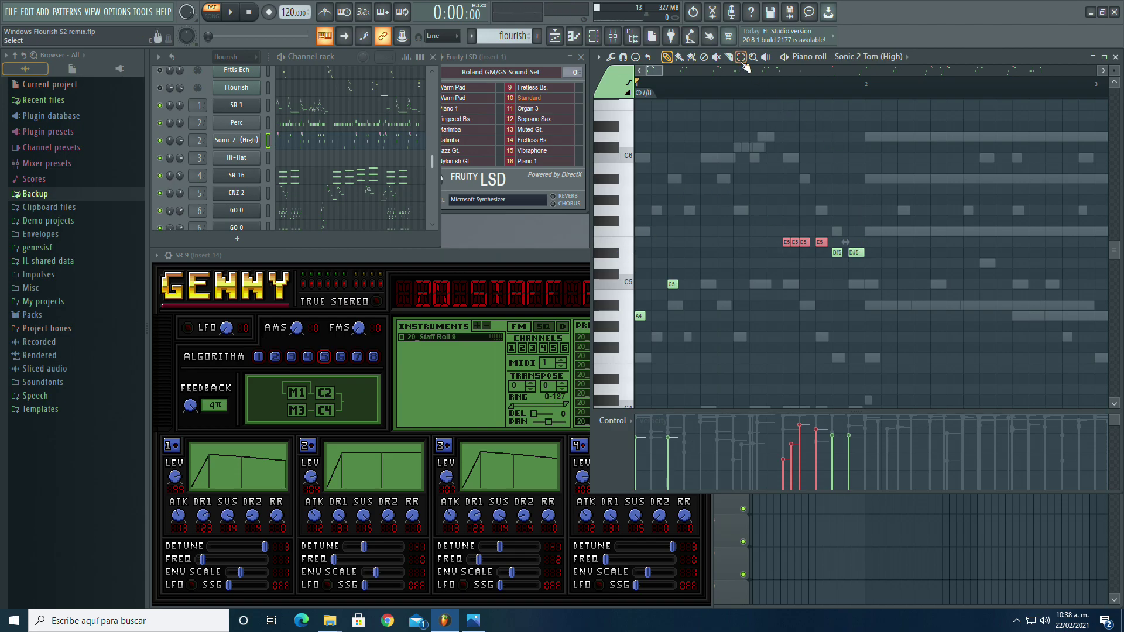
# Step: Change the color of the E5 notes to green and lower the D#5 notes to D5
pyautogui.click(598, 57)
pyautogui.moveTo(610, 82)
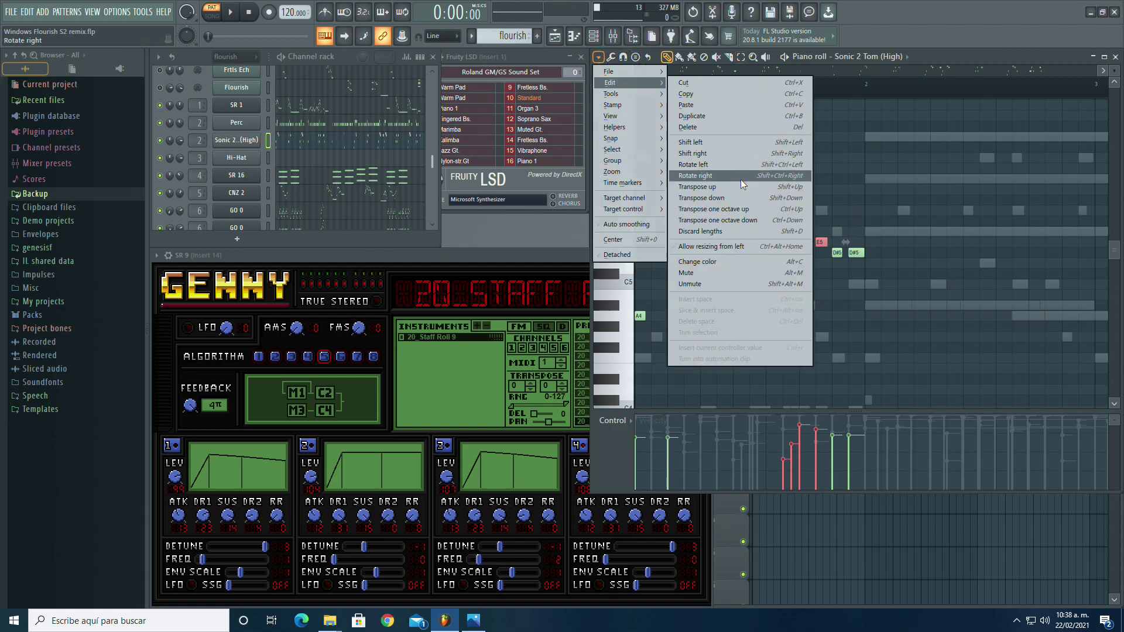
pyautogui.click(717, 261)
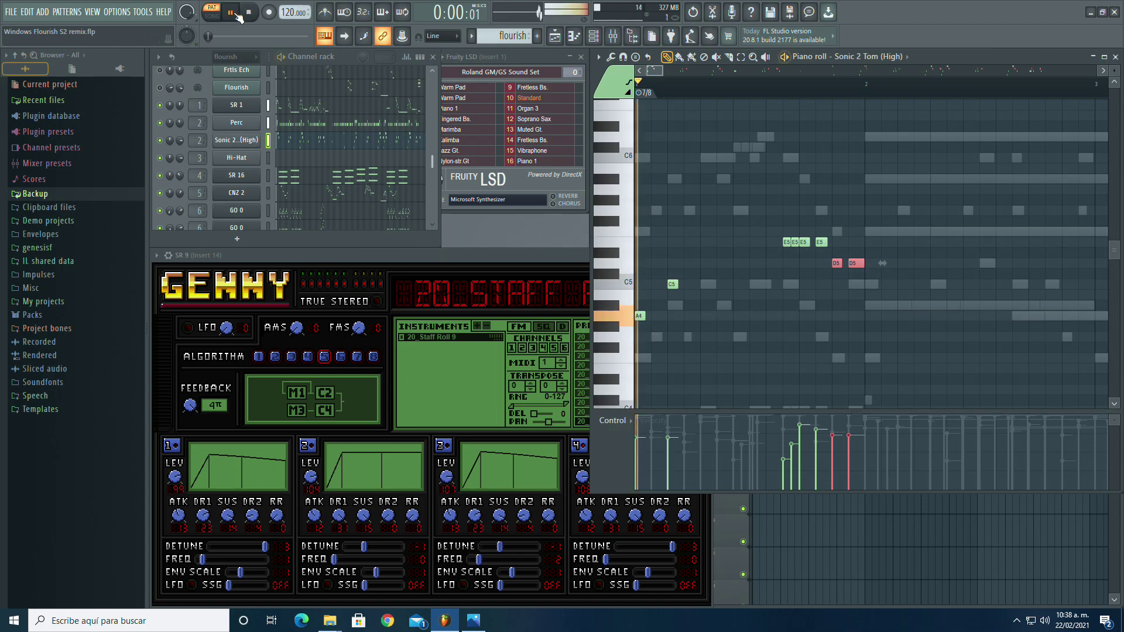
# Step: Play the pattern from the start and compare the opening bars of the Sonic 2 Tom (High), Drums and Perc channels
pyautogui.moveTo(663, 70); pyautogui.dragTo(682, 106)
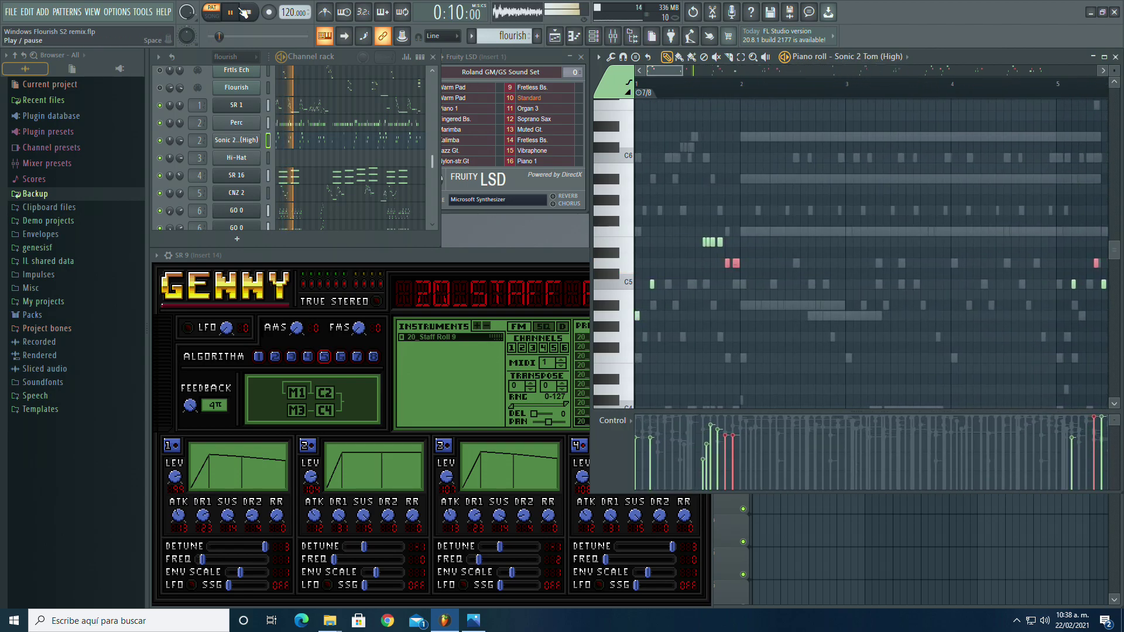
pyautogui.press('space')
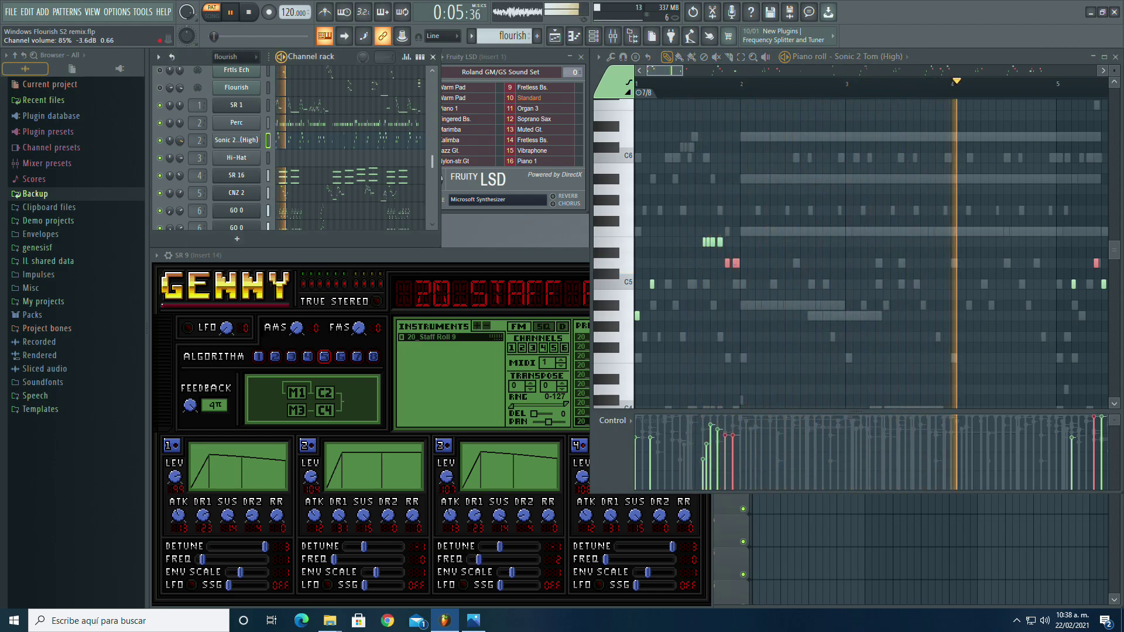
pyautogui.click(249, 13)
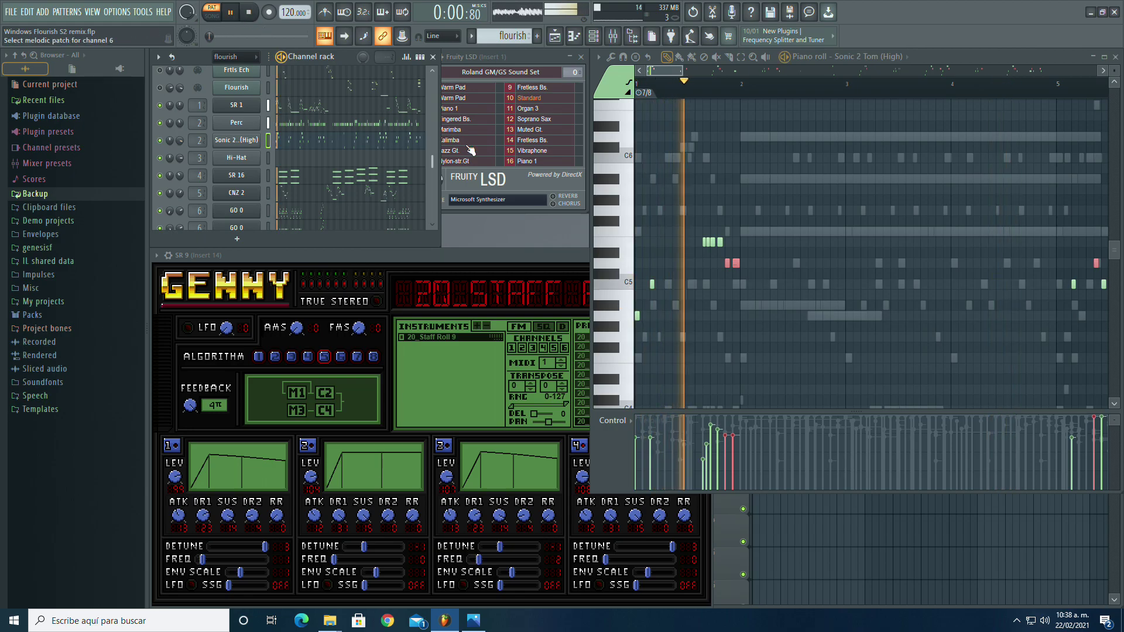
pyautogui.scroll(6, 326, 146)
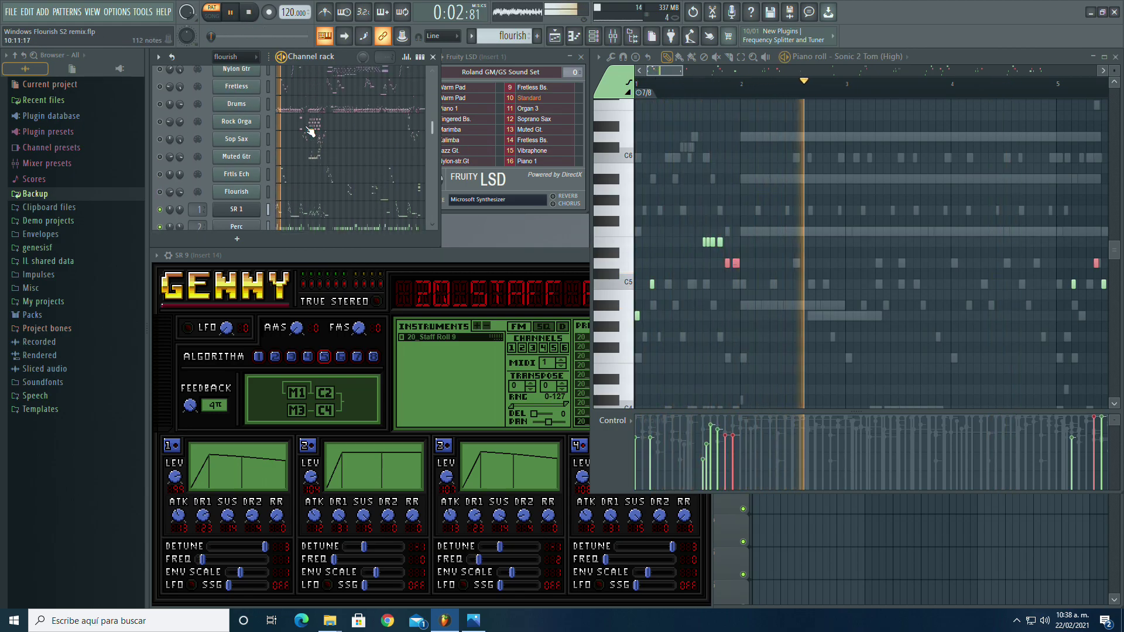
pyautogui.click(317, 110)
pyautogui.scroll(-5, 680, 247)
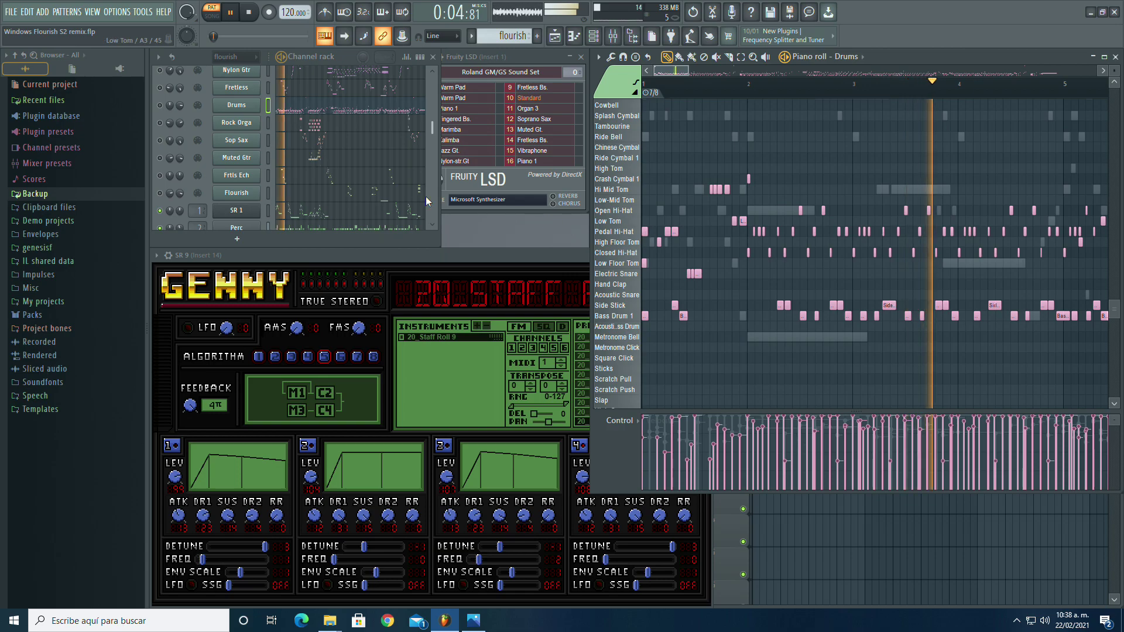
pyautogui.scroll(-3, 316, 140)
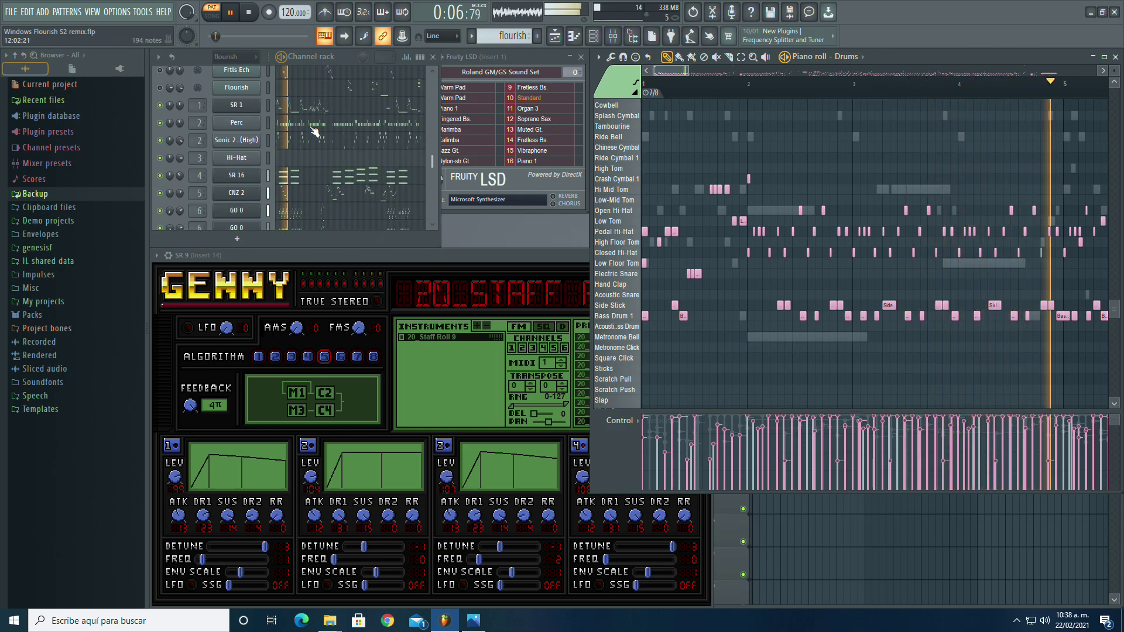
pyautogui.click(298, 124)
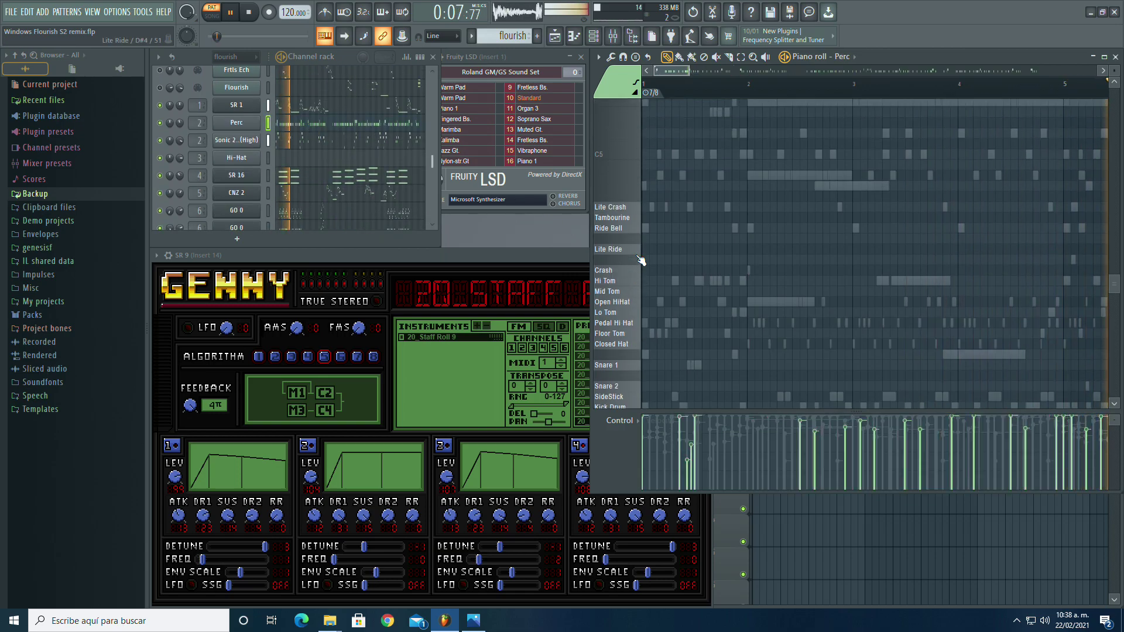
# Step: Delete the opening A4 note from Sonic 2 Tom (High), checking it against the kick in the Perc channel
pyautogui.click(300, 143)
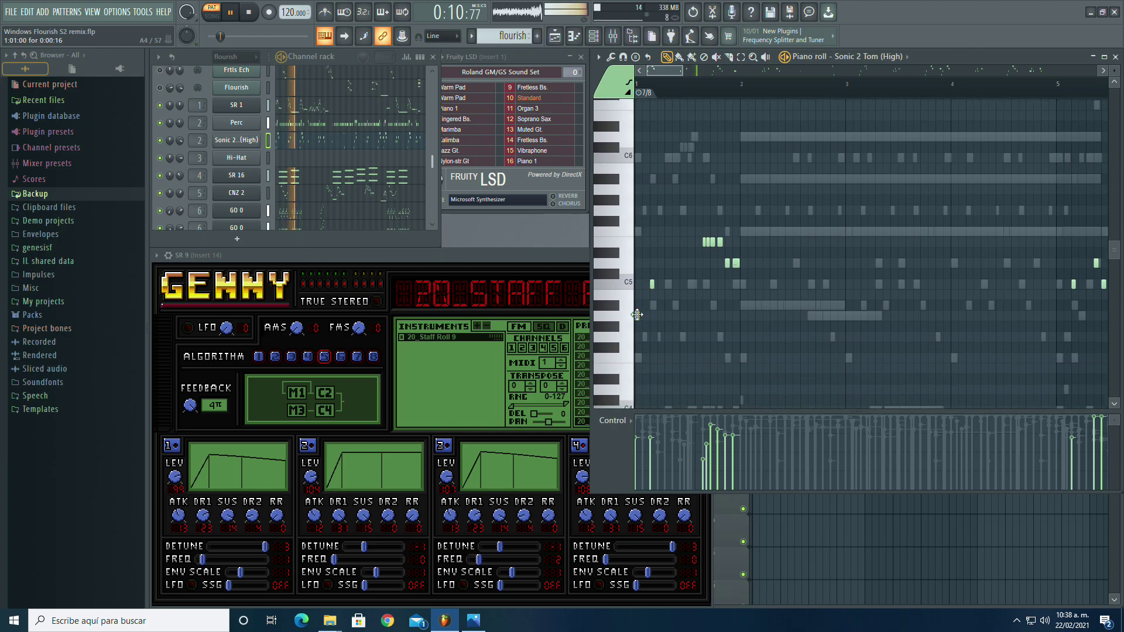
pyautogui.click(357, 125)
pyautogui.scroll(1, 717, 212)
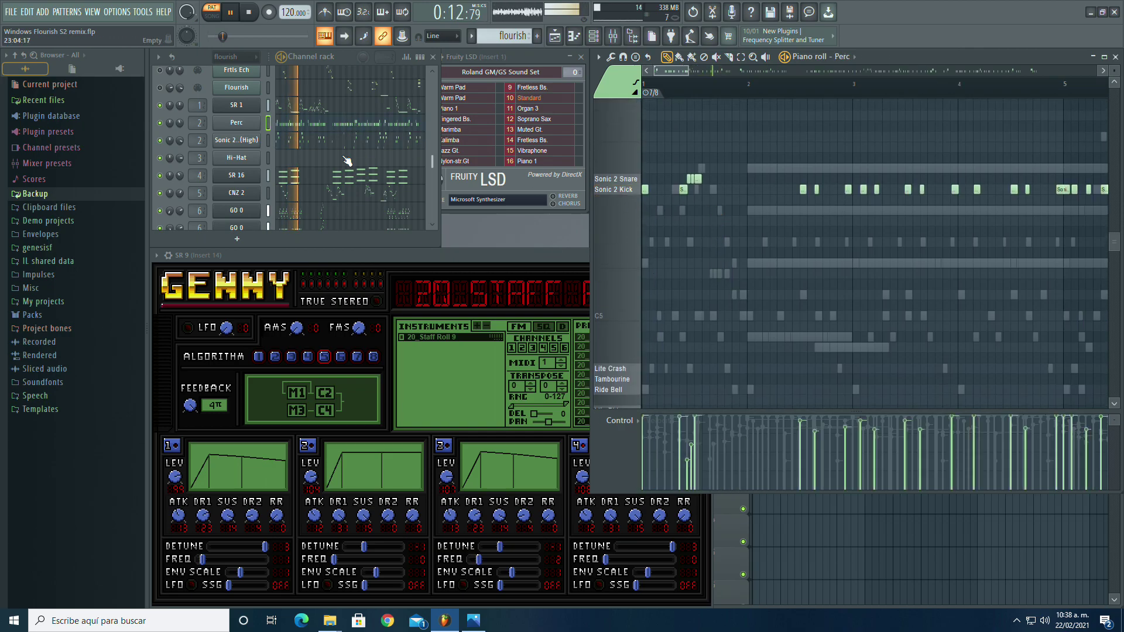
pyautogui.click(326, 144)
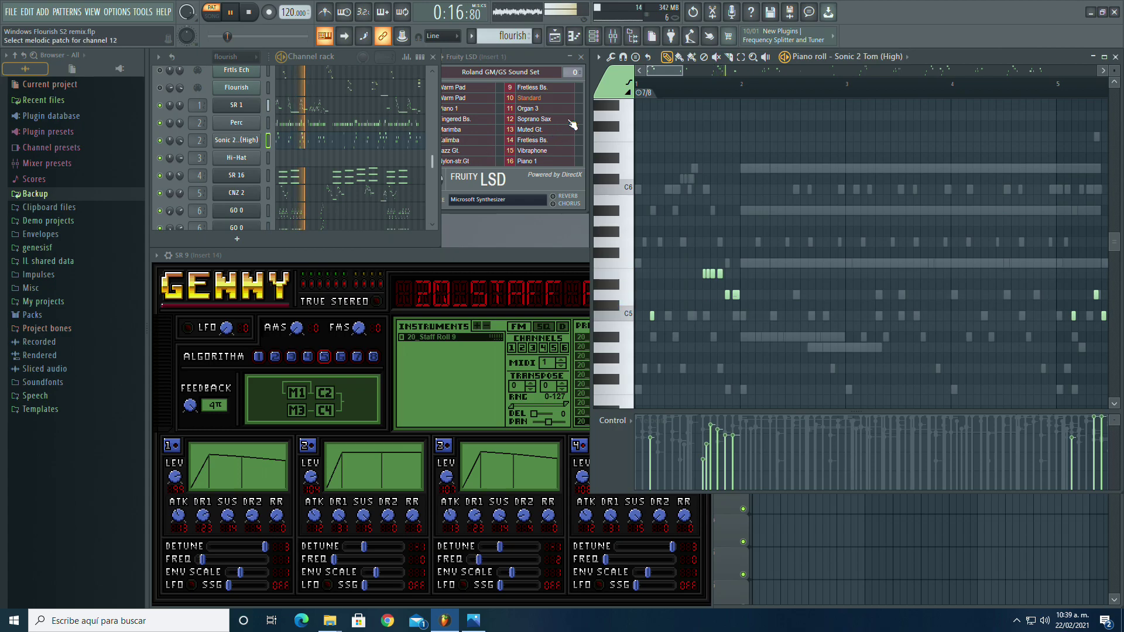
# Step: Delete the two Sonic 2 Kick notes at and just after bar 10 in the Perc channel
pyautogui.moveTo(660, 77); pyautogui.dragTo(716, 78)
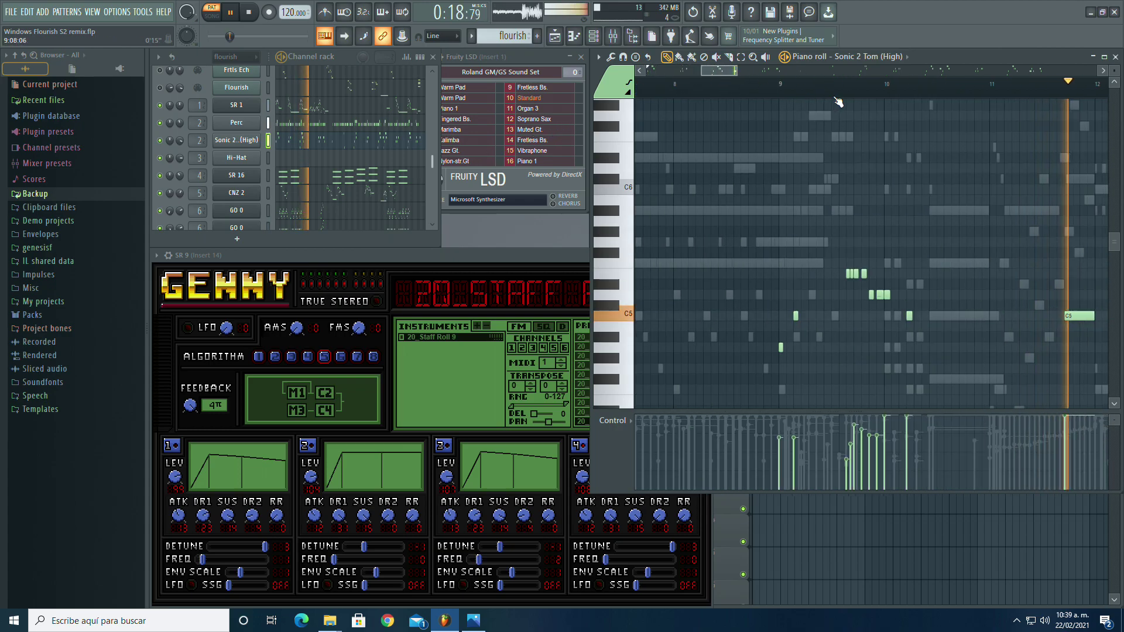
pyautogui.moveTo(726, 73)
pyautogui.mouseDown()
pyautogui.moveTo(743, 73)
pyautogui.moveTo(722, 74)
pyautogui.mouseUp()
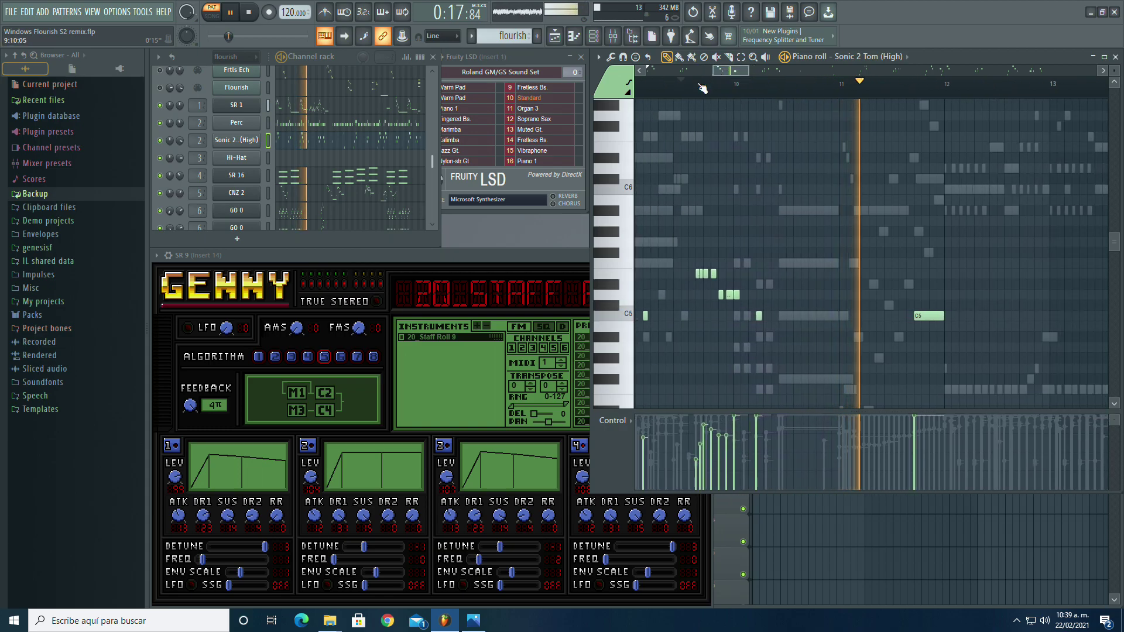
pyautogui.click(366, 125)
pyautogui.rightClick(743, 191)
pyautogui.rightClick(765, 190)
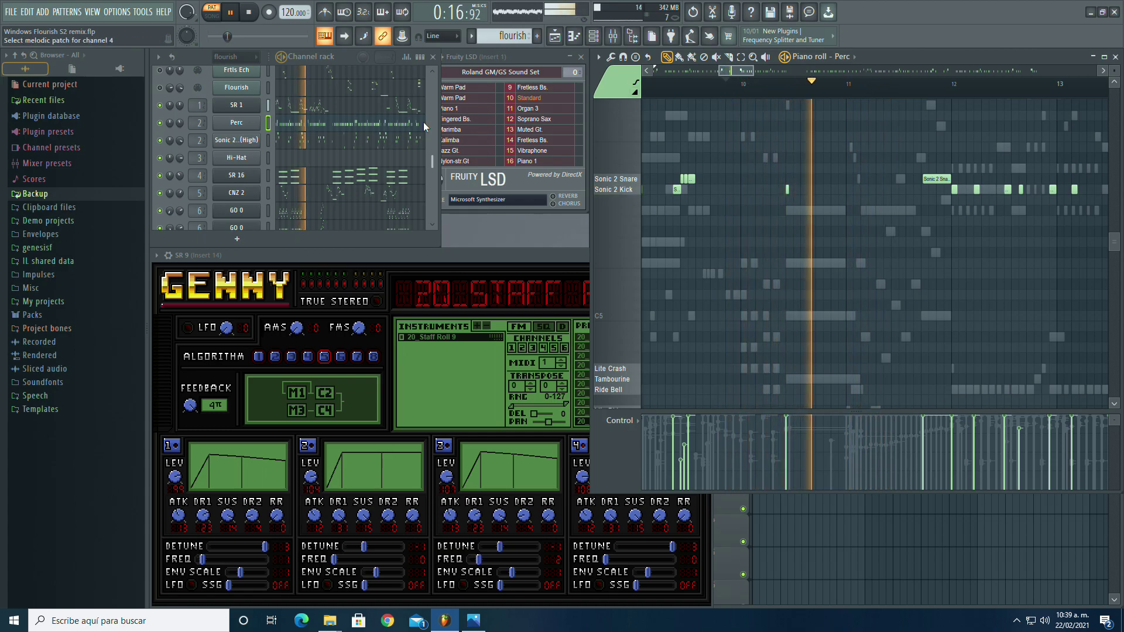
# Step: Compare Sonic 2 Tom (High) with Perc and delete the long C5 tom note just before bar 12
pyautogui.doubleClick(746, 161)
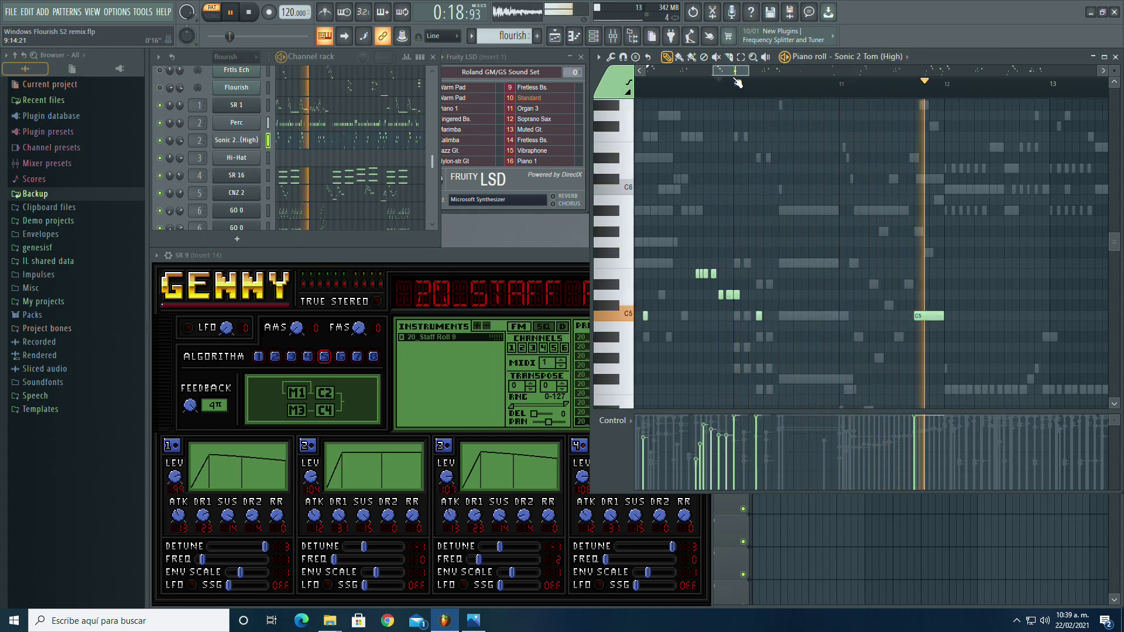
pyautogui.click(369, 124)
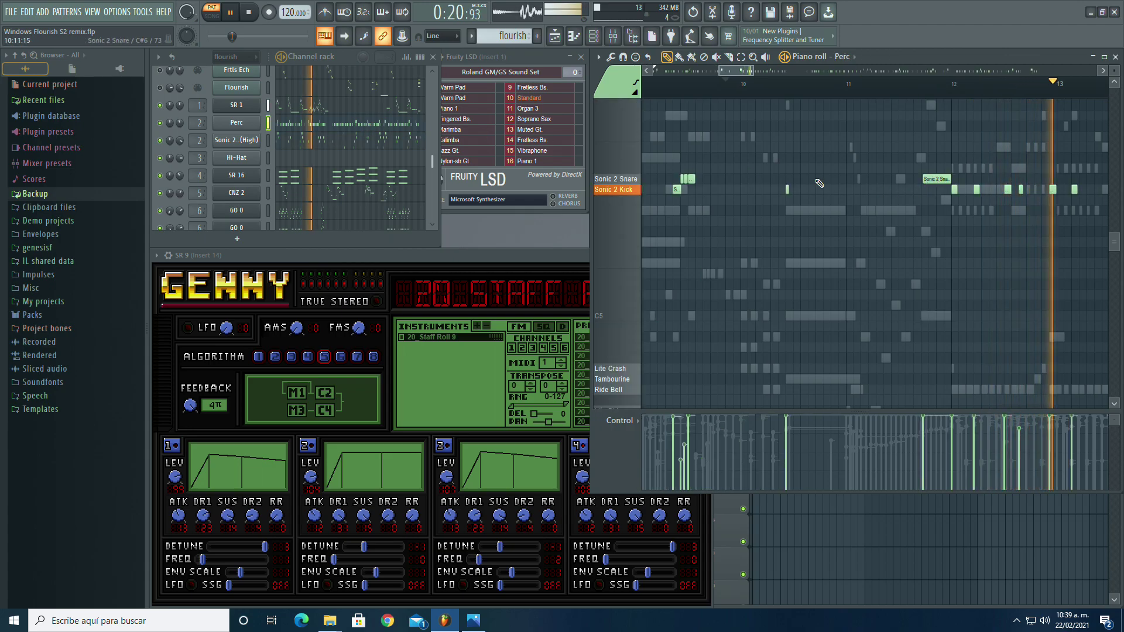
pyautogui.click(336, 142)
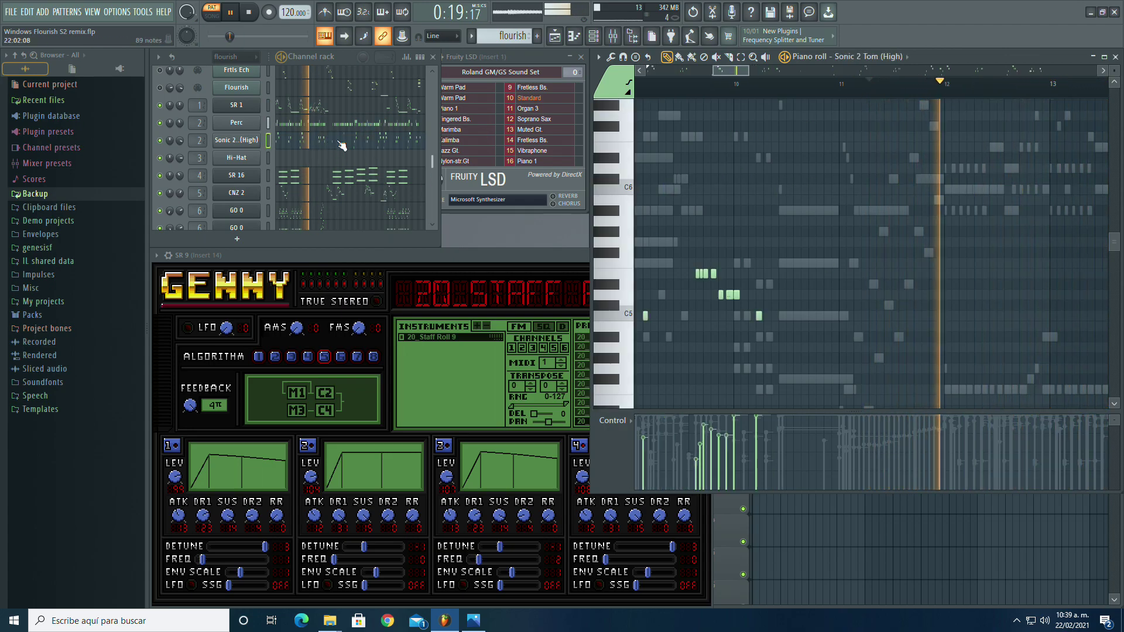
# Step: Delete the Perc channel's Sonic 2 Kick note that coincides with the tom hits after bar 15, and replay from bar 15
pyautogui.click(351, 124)
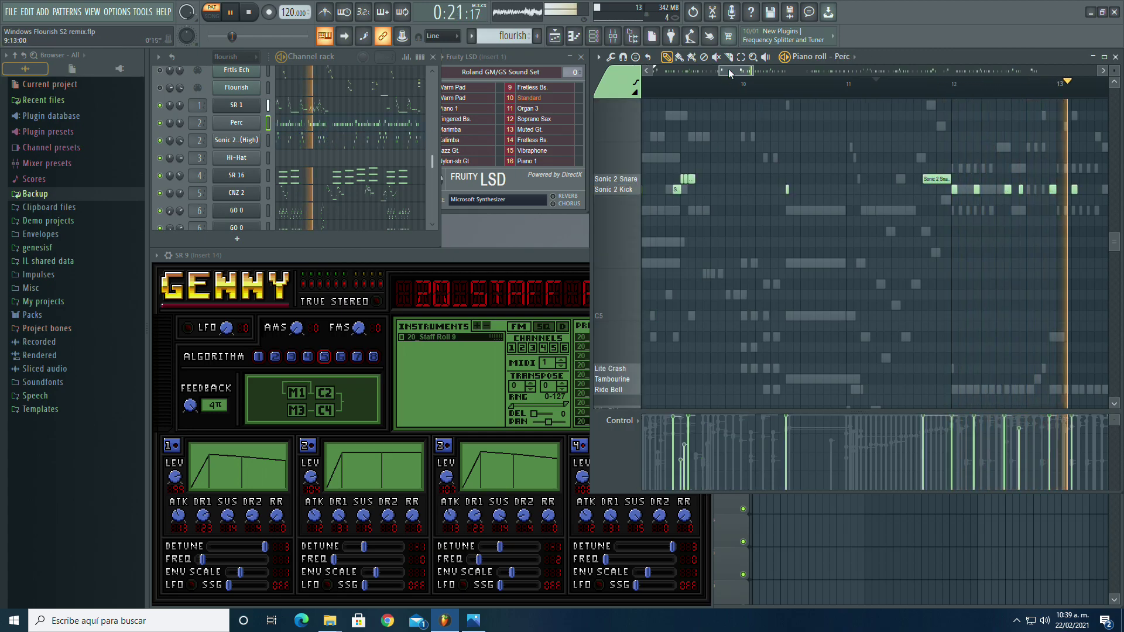
pyautogui.moveTo(755, 70); pyautogui.dragTo(775, 65)
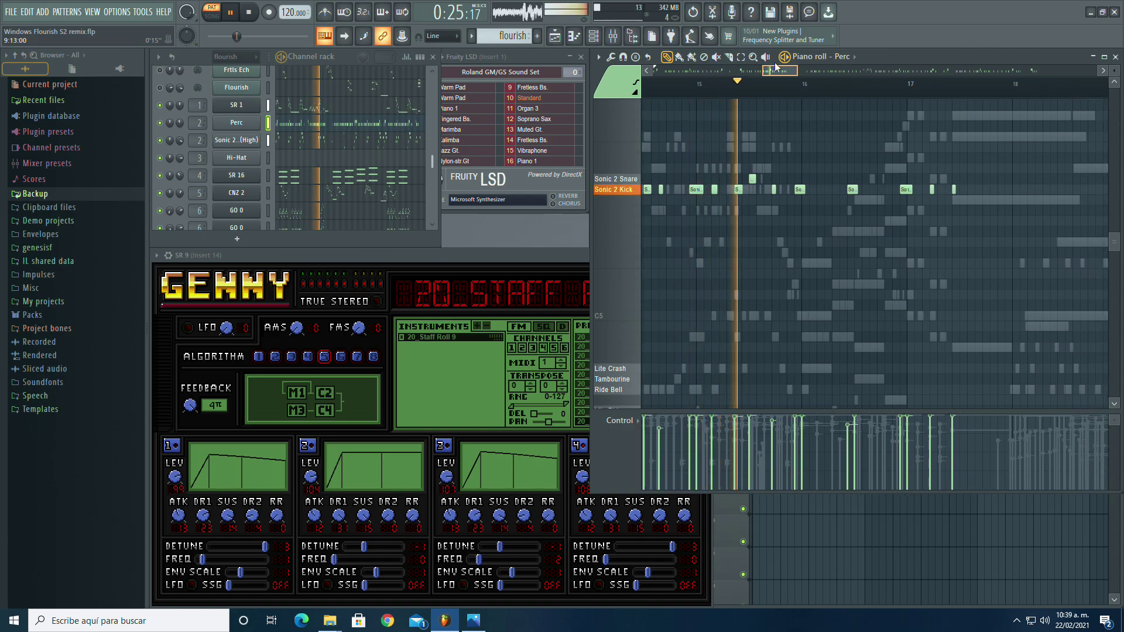
pyautogui.click(354, 143)
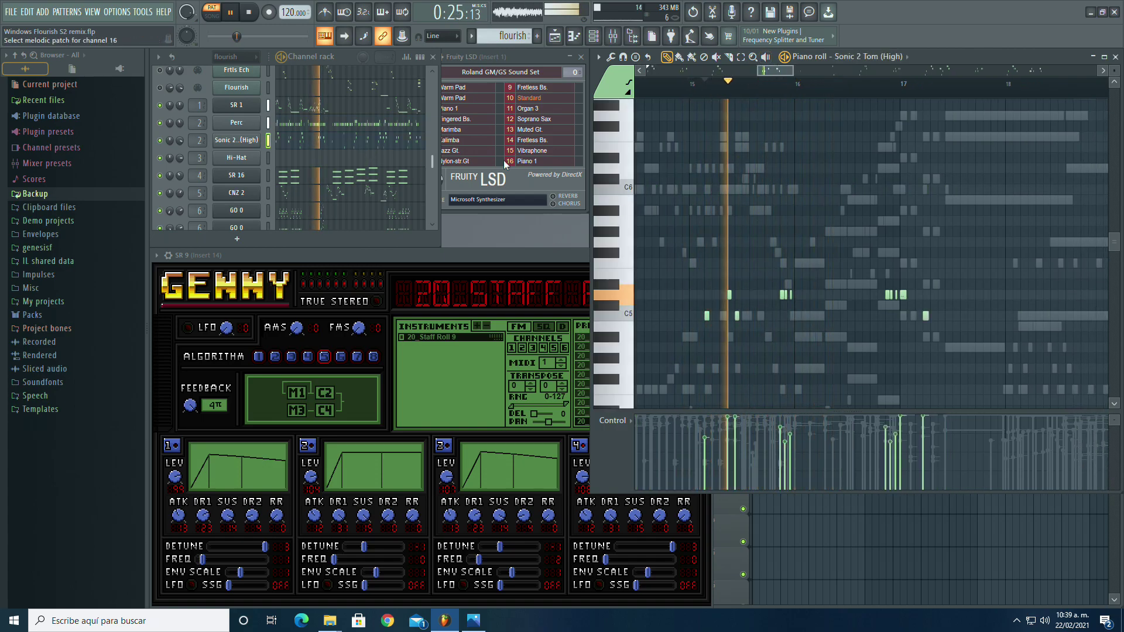
pyautogui.click(318, 125)
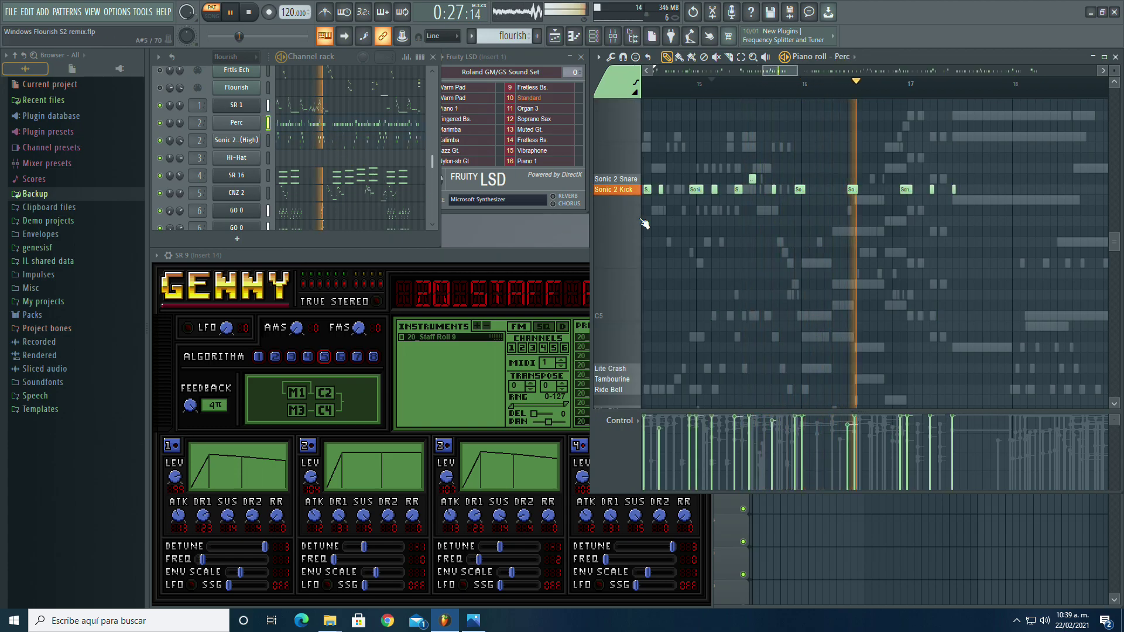
pyautogui.rightClick(738, 189)
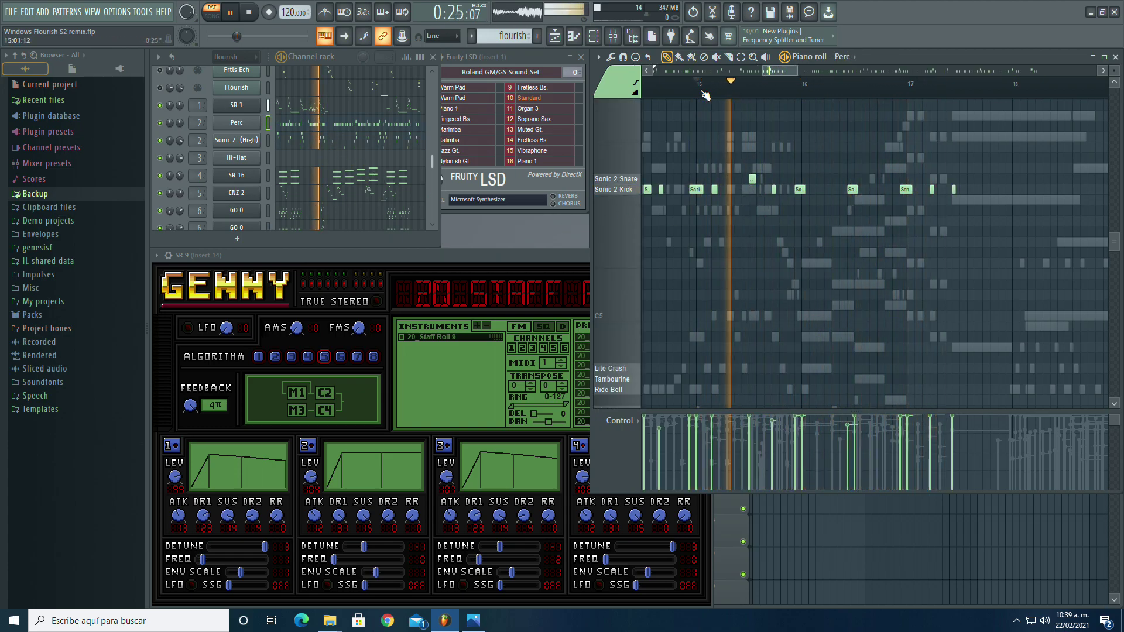
pyautogui.click(702, 94)
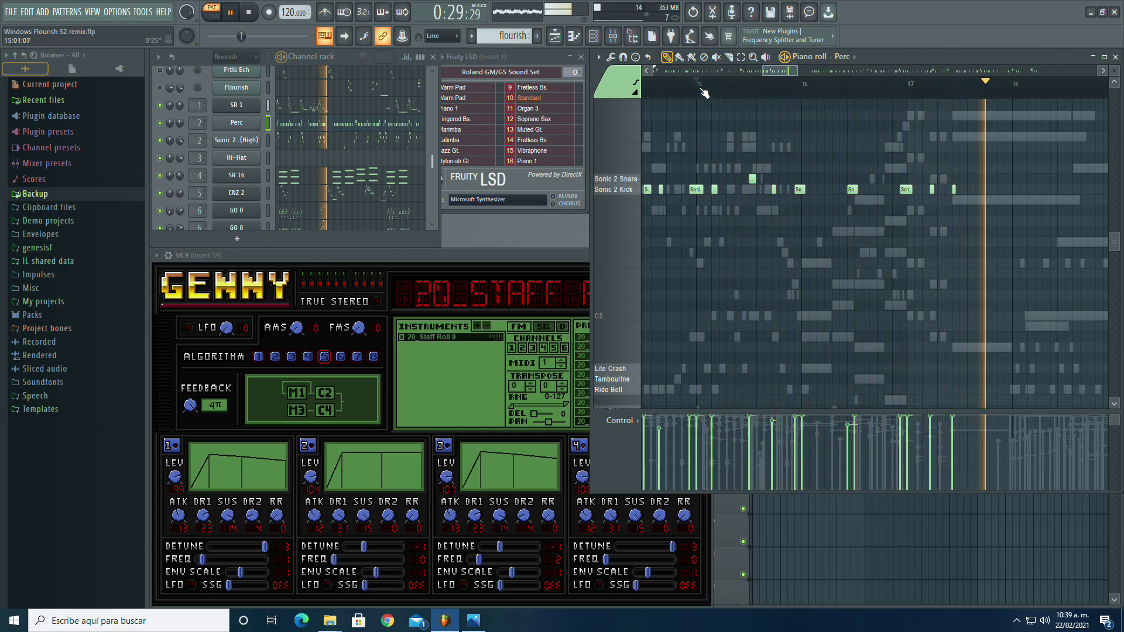
pyautogui.click(347, 147)
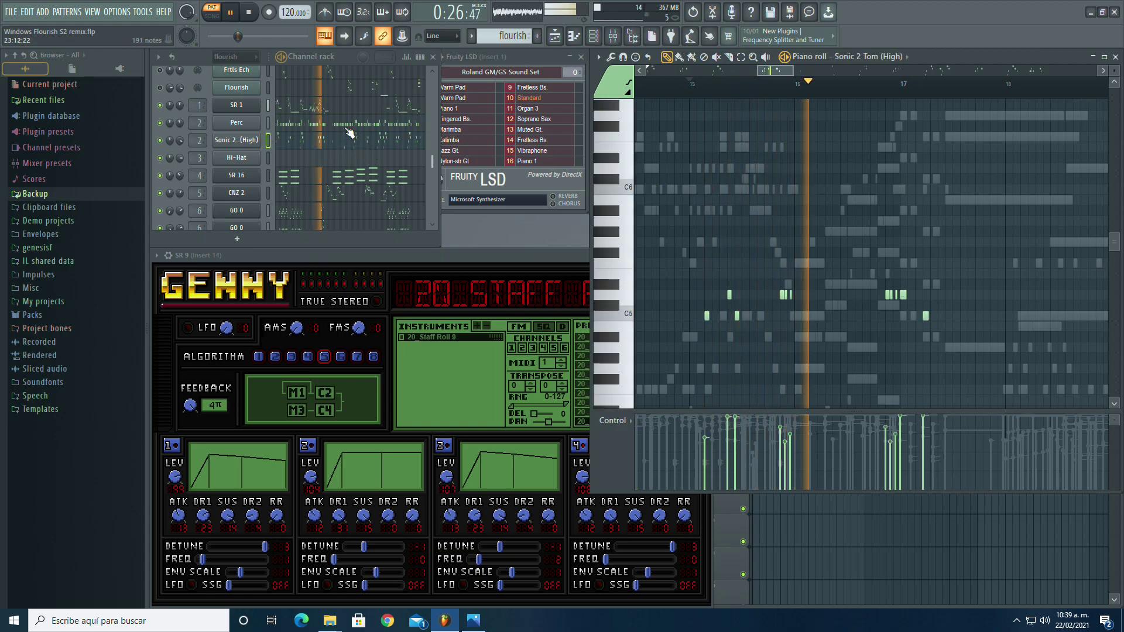
# Step: Delete the Perc channel's Sonic 2 Kick notes just after bar 15 and just before bar 16 that overlap the tom hits
pyautogui.click(346, 125)
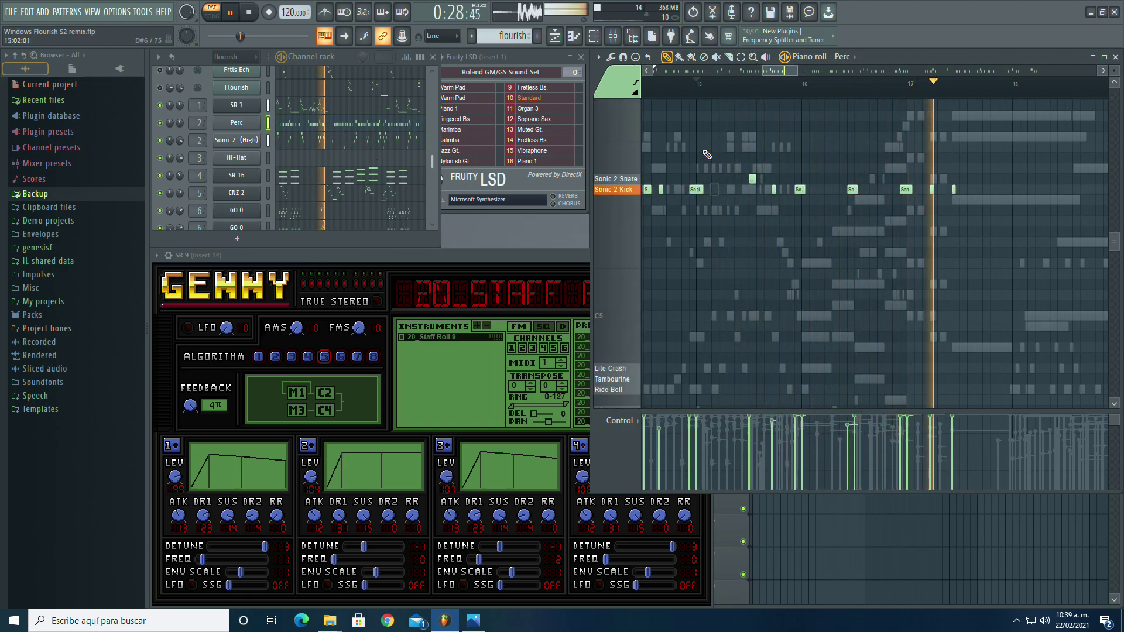
pyautogui.click(693, 83)
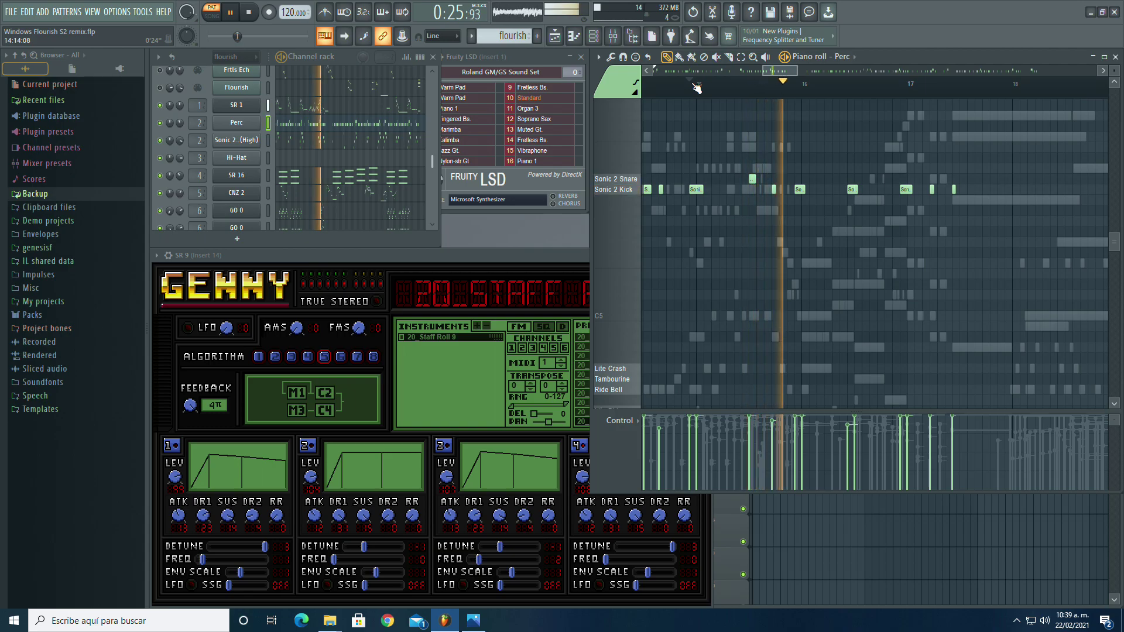
pyautogui.click(358, 142)
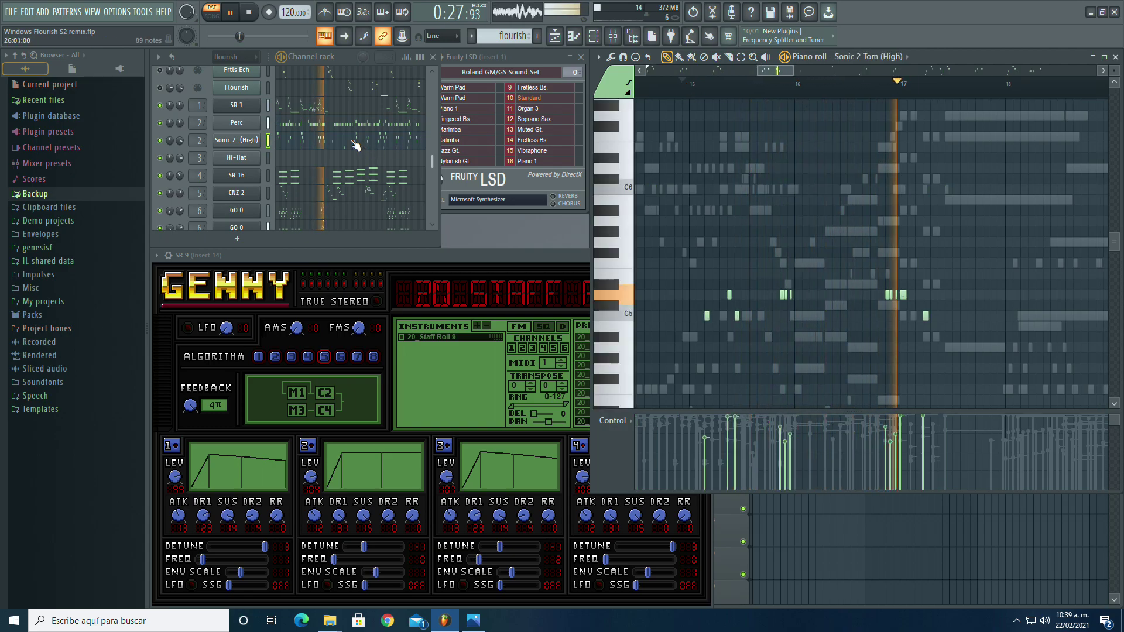
pyautogui.click(373, 124)
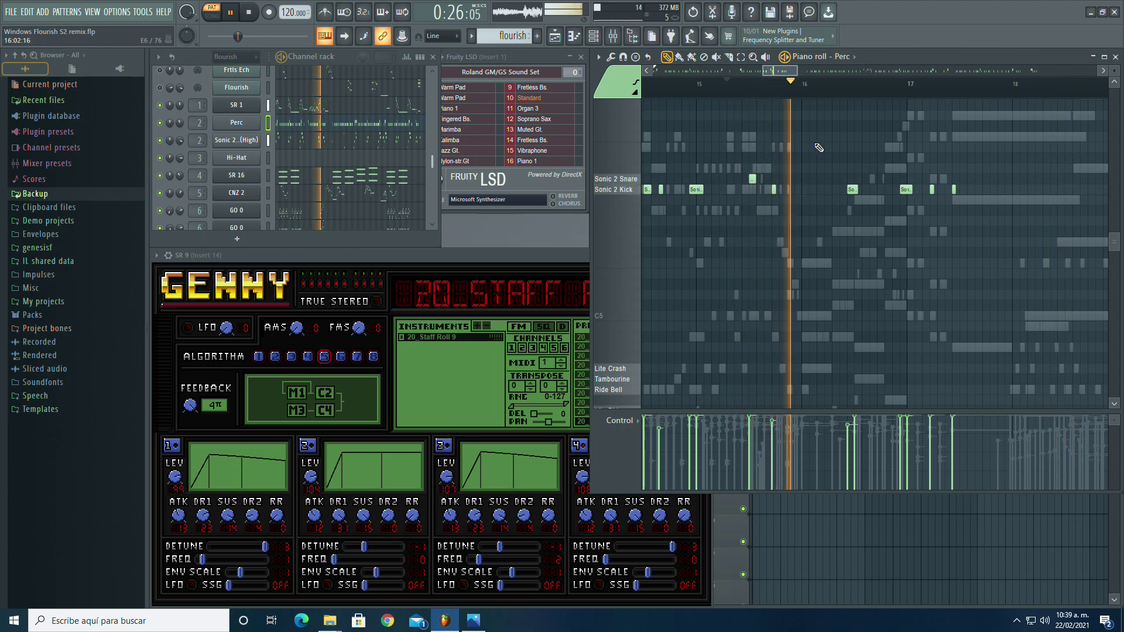
# Step: Compare the toms with Perc and delete the two adjoining Sonic 2 Kick notes at the end of bar 16
pyautogui.click(378, 146)
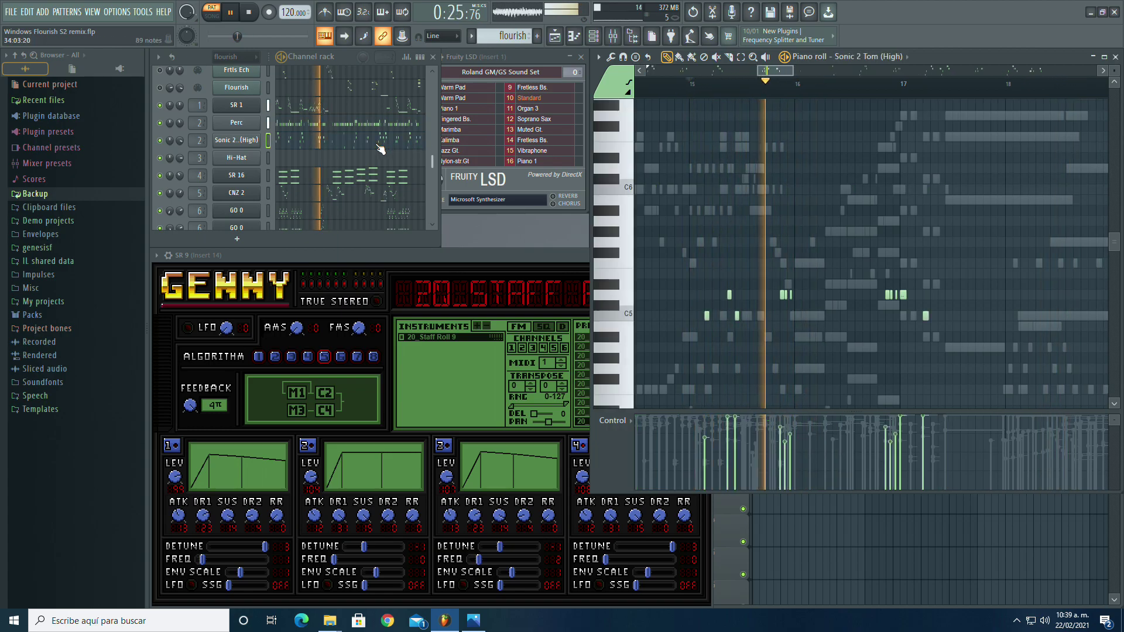
pyautogui.click(378, 129)
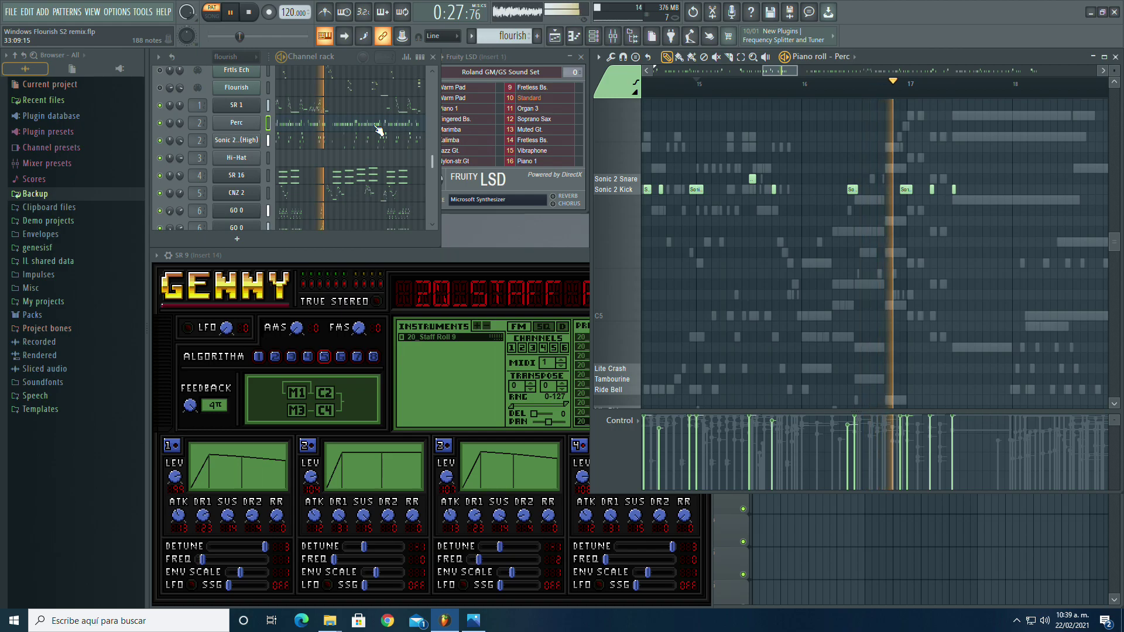
pyautogui.click(379, 141)
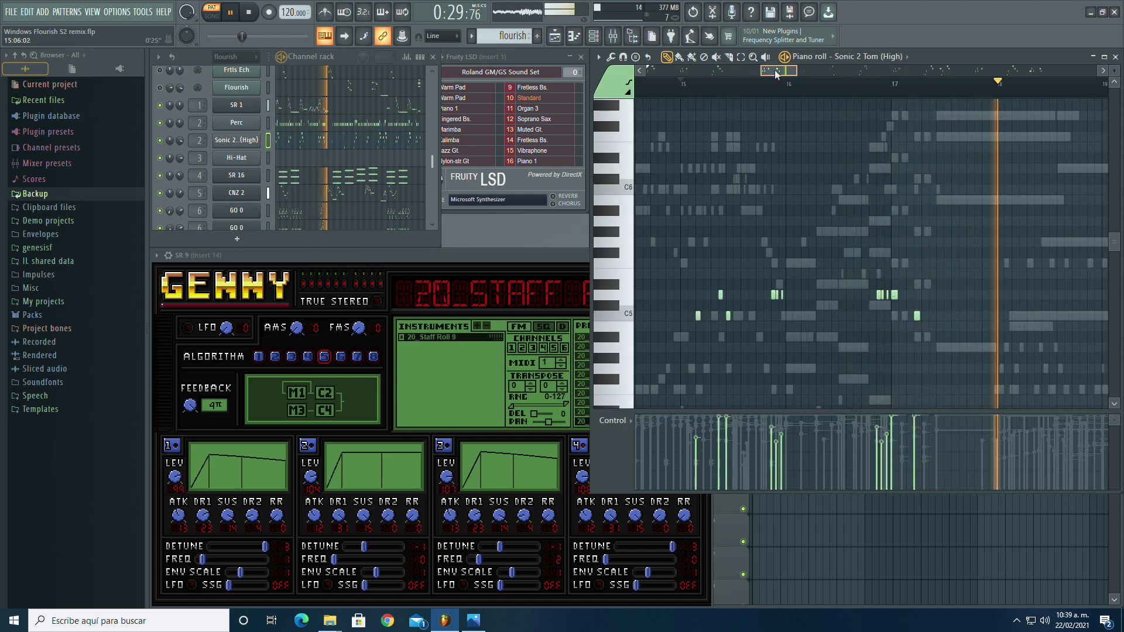
pyautogui.moveTo(772, 70); pyautogui.dragTo(783, 72)
pyautogui.click(384, 124)
pyautogui.rightClick(763, 189)
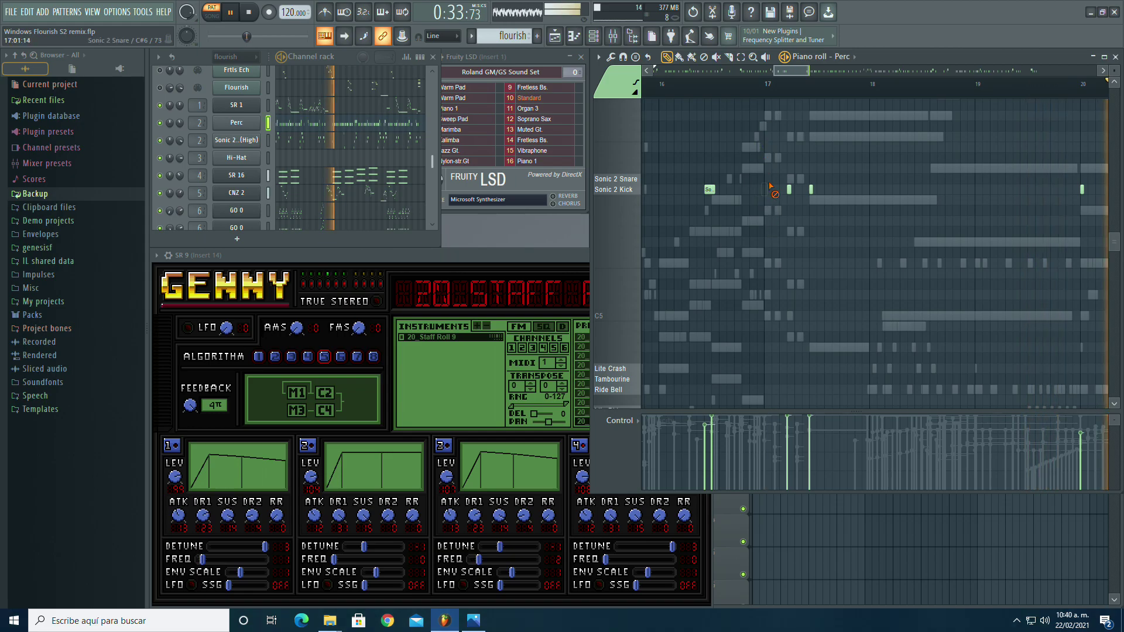
# Step: Delete the Perc channel's Sonic 2 Kick note just after bar 17 that coincides with the C5 tom hit
pyautogui.click(379, 144)
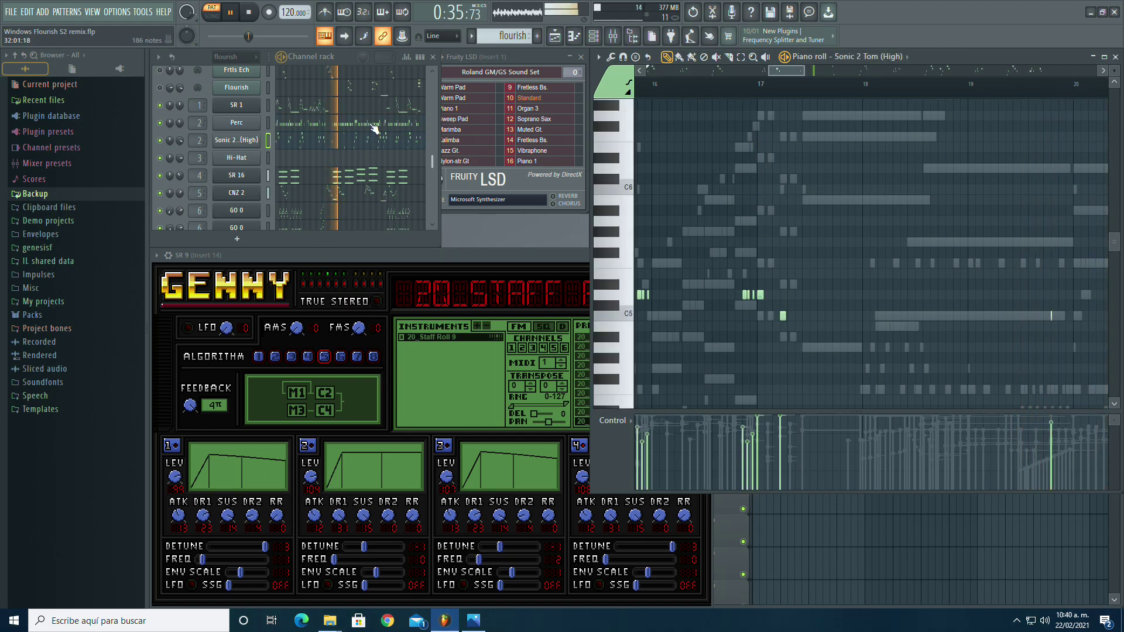
pyautogui.click(374, 125)
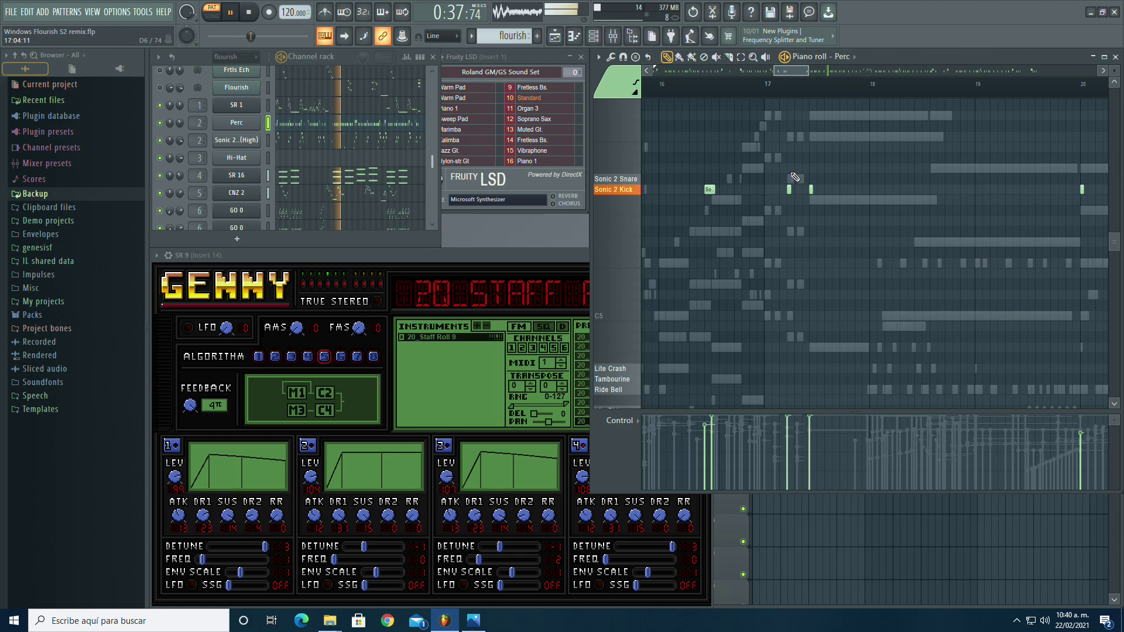
pyautogui.click(381, 145)
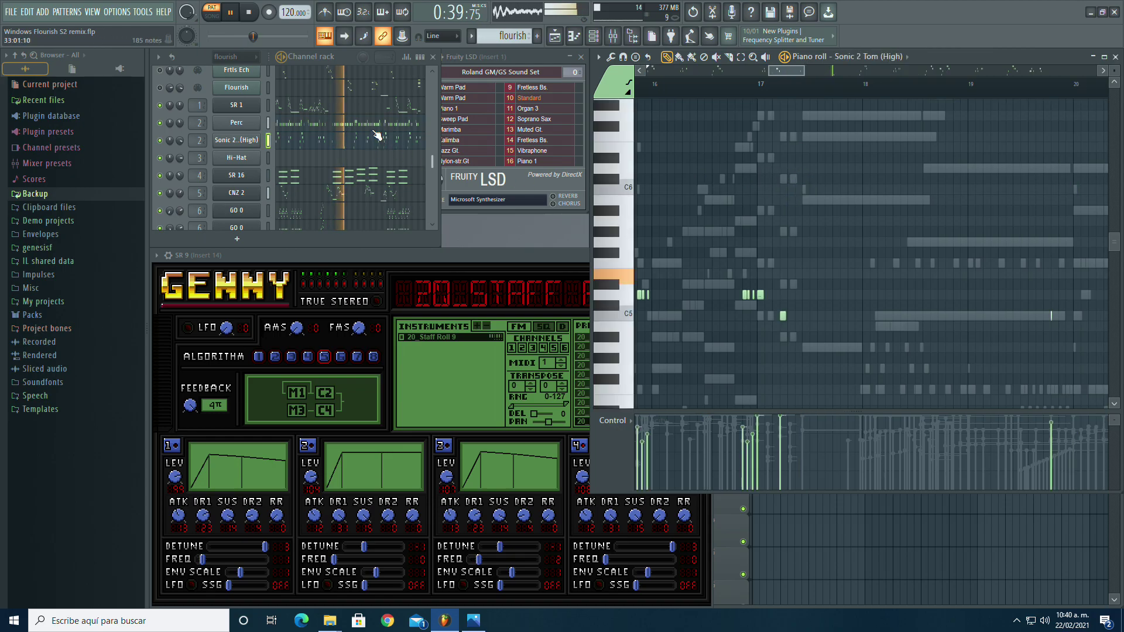
pyautogui.click(375, 126)
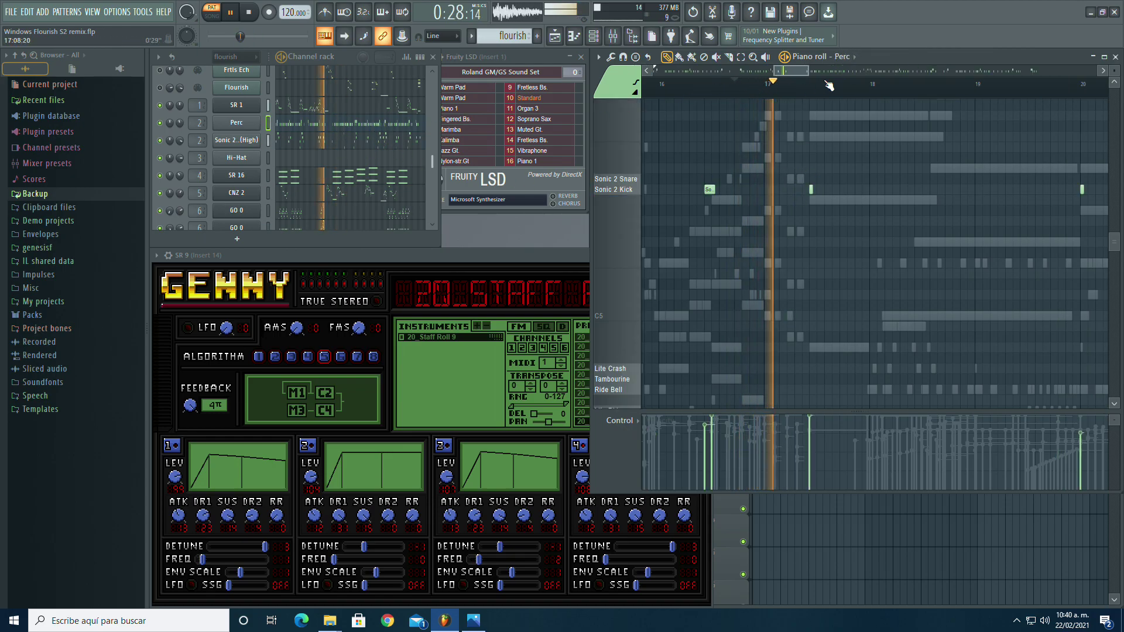
# Step: Lengthen the very short C5 note just before bar 20 in Sonic 2 Tom (High) and replay that passage
pyautogui.moveTo(793, 73); pyautogui.dragTo(825, 74)
pyautogui.click(391, 139)
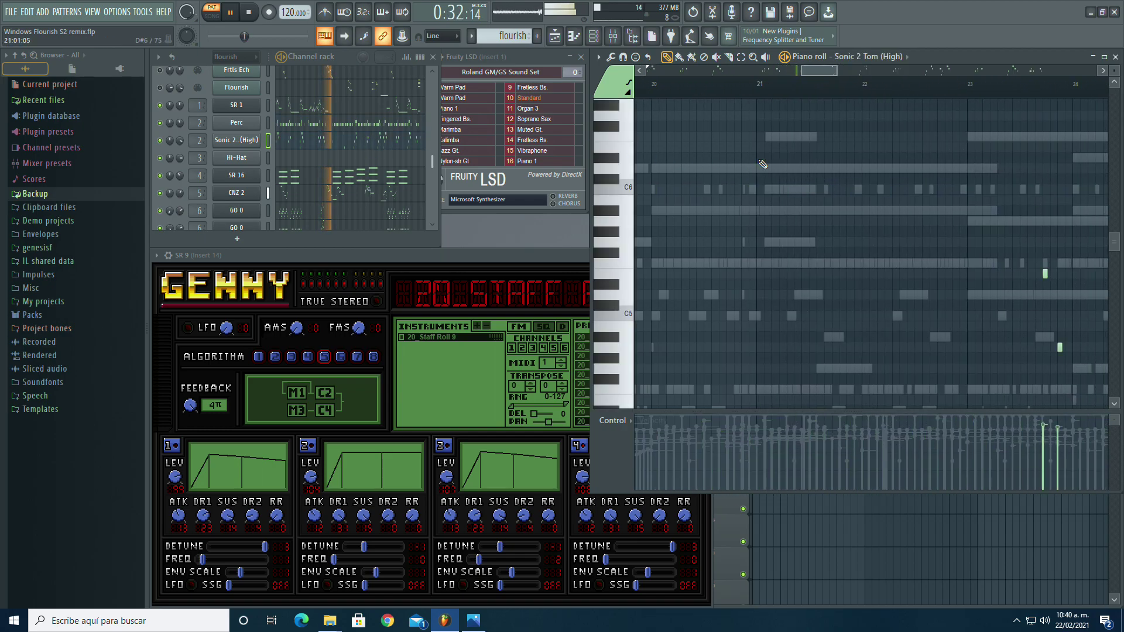
pyautogui.scroll(-1, 760, 161)
pyautogui.scroll(1, 760, 162)
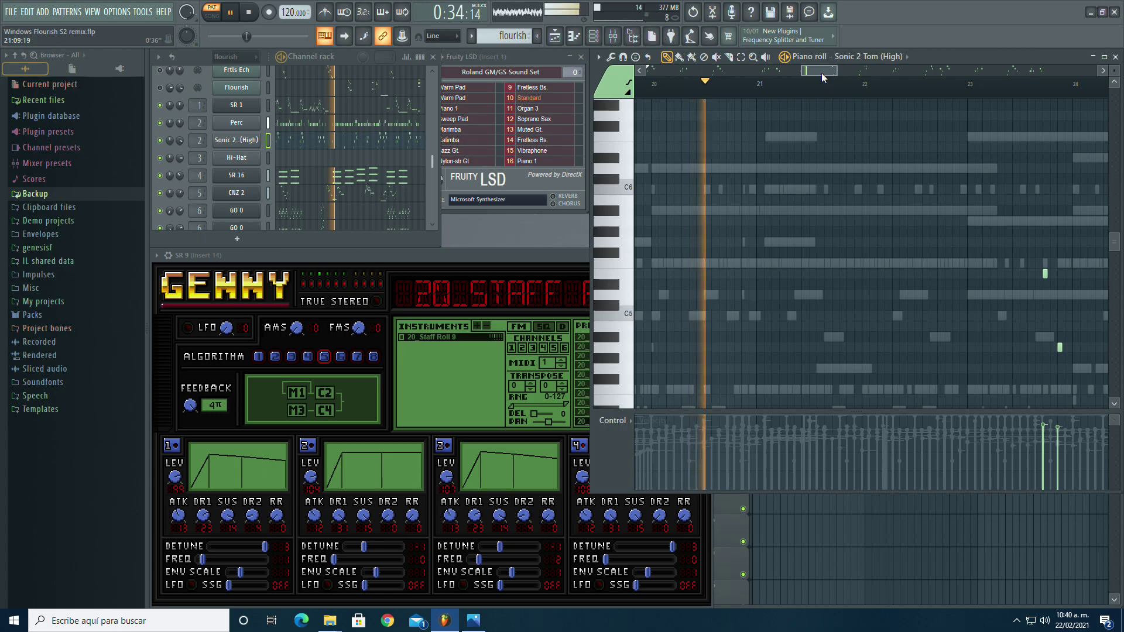
pyautogui.moveTo(822, 73); pyautogui.dragTo(816, 74)
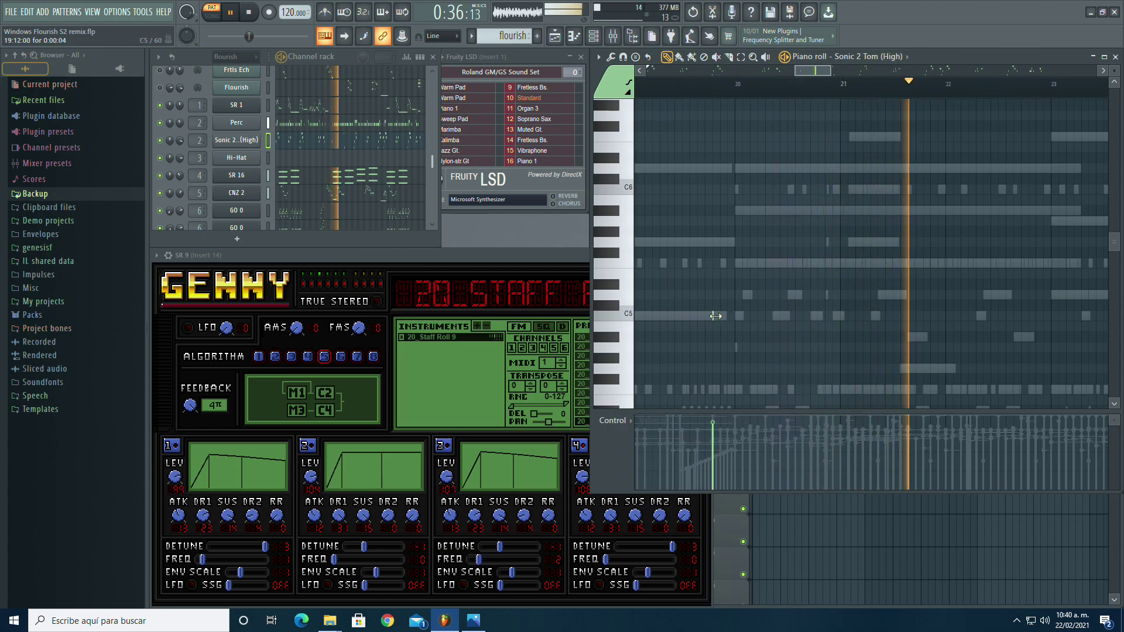
pyautogui.click(702, 83)
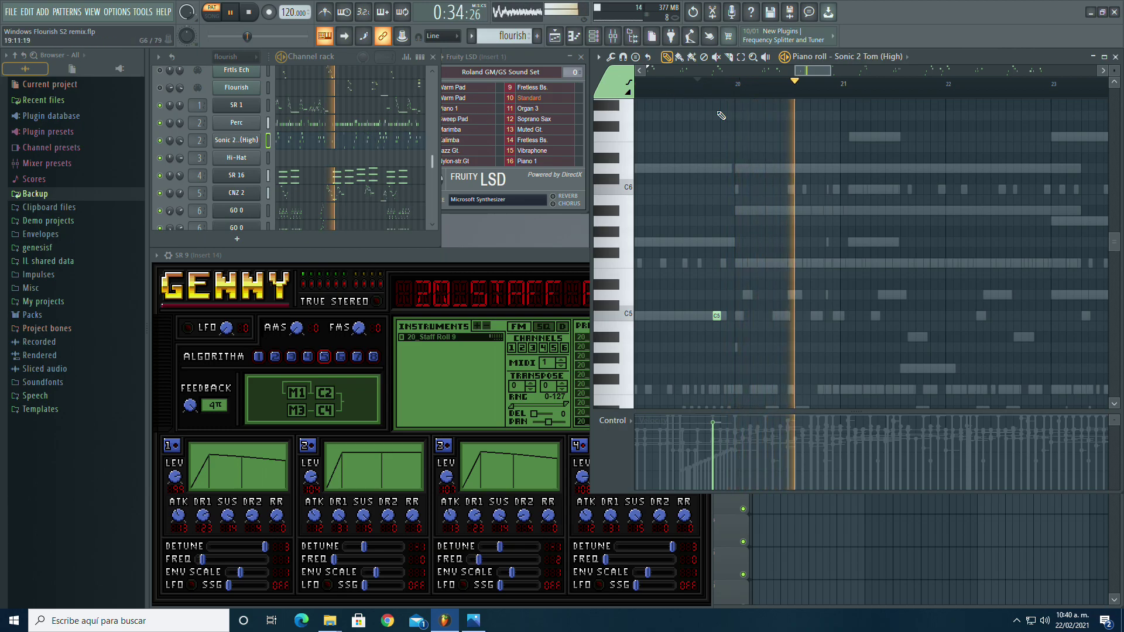
# Step: Compare the Sonic 2 Tom (High) hits with the Perc kicks and snares from bar 23 onward for overlapping notes
pyautogui.moveTo(809, 72); pyautogui.dragTo(834, 72)
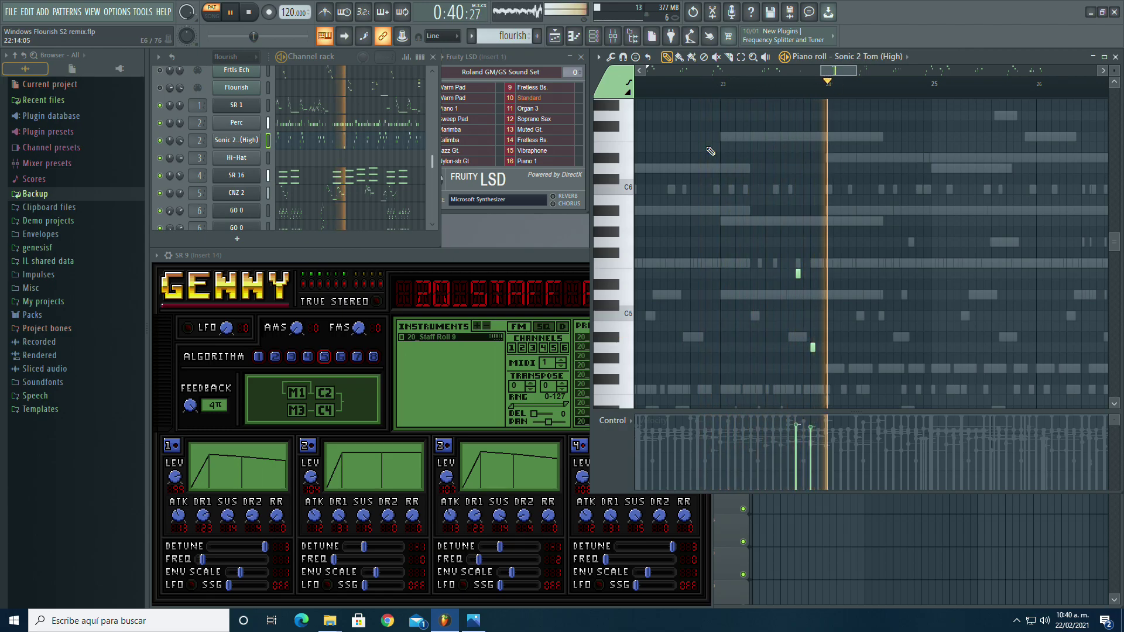
pyautogui.click(358, 125)
pyautogui.click(774, 82)
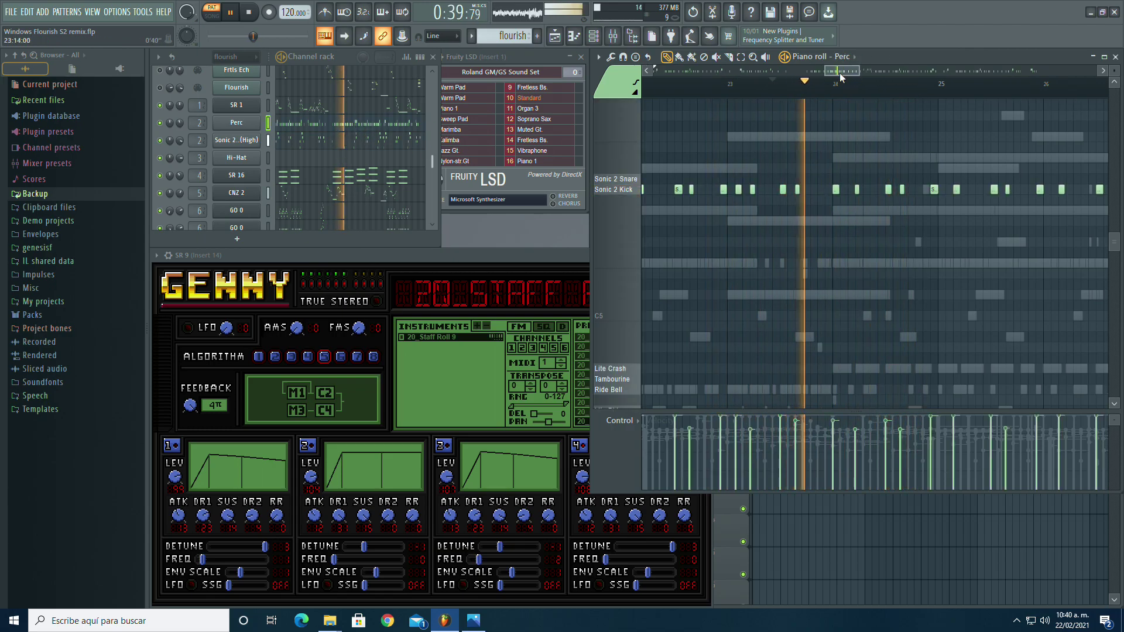
pyautogui.moveTo(841, 76); pyautogui.dragTo(855, 74)
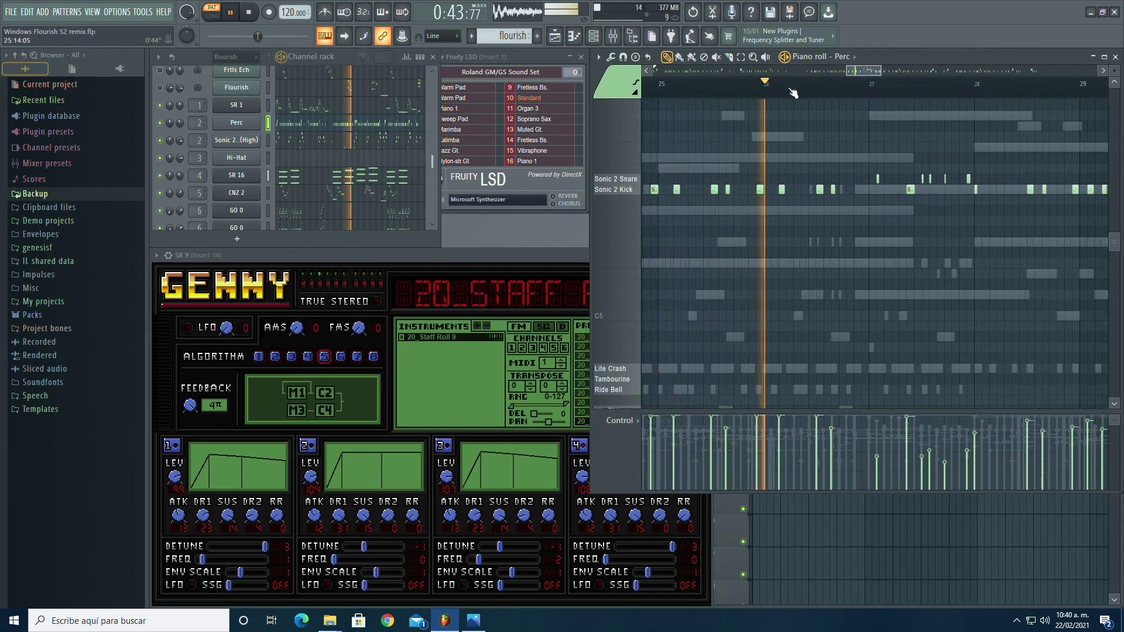
pyautogui.moveTo(864, 70); pyautogui.dragTo(876, 71)
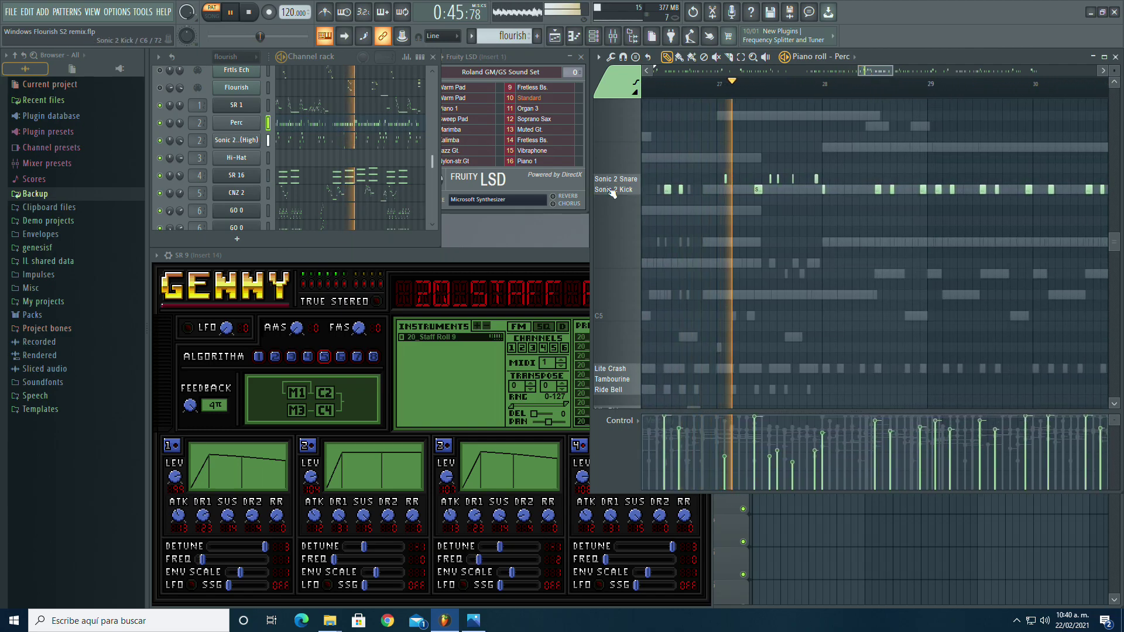
pyautogui.click(376, 142)
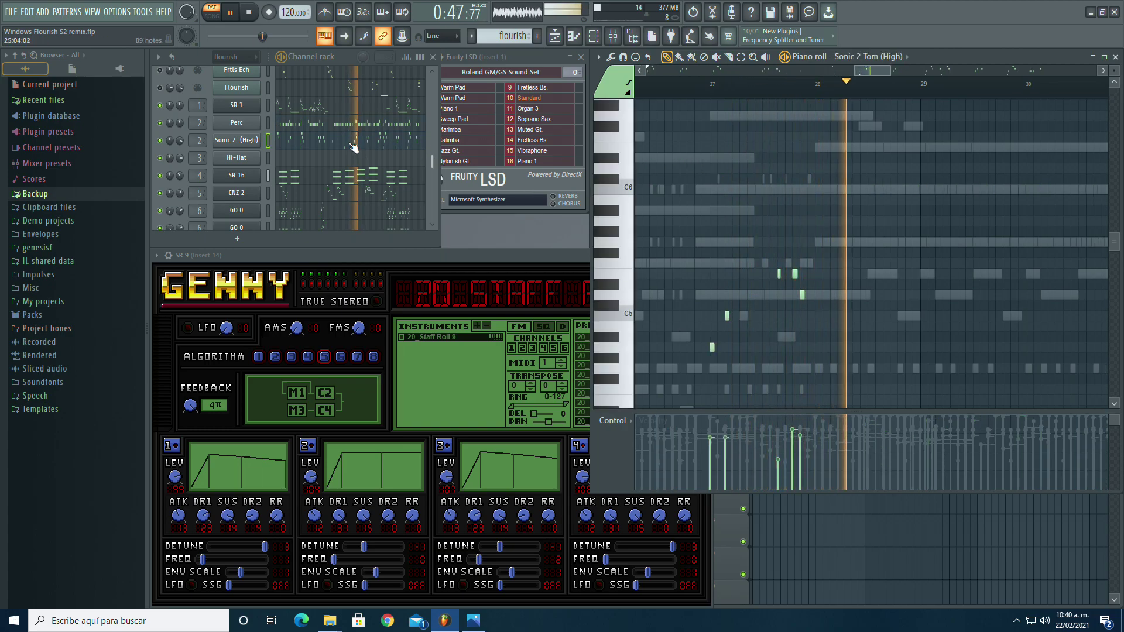
pyautogui.click(351, 123)
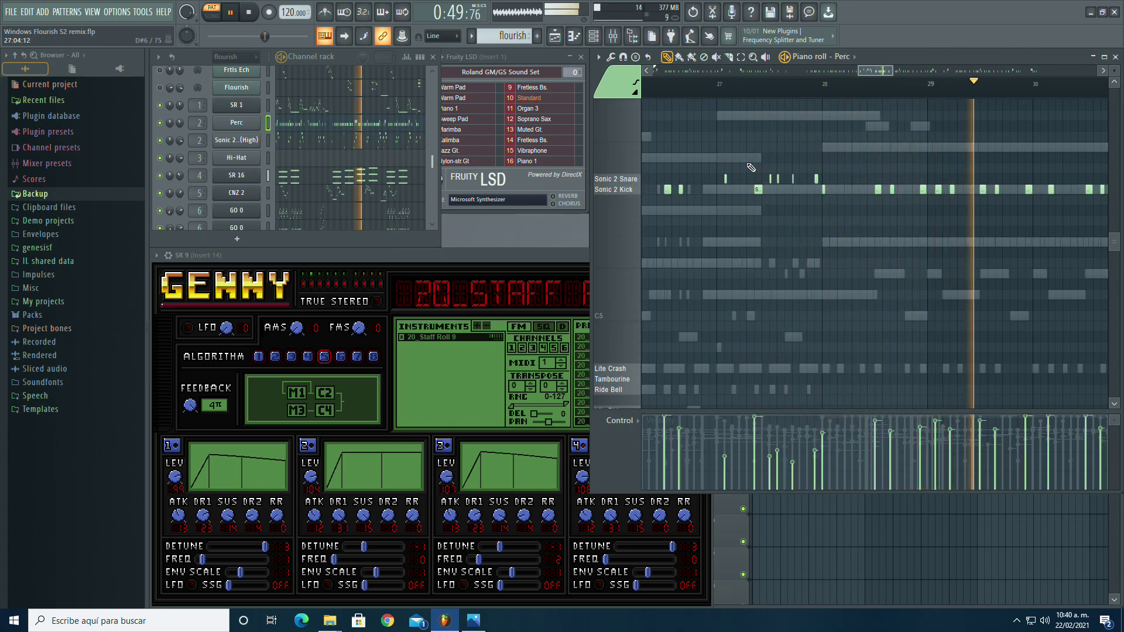
pyautogui.click(397, 144)
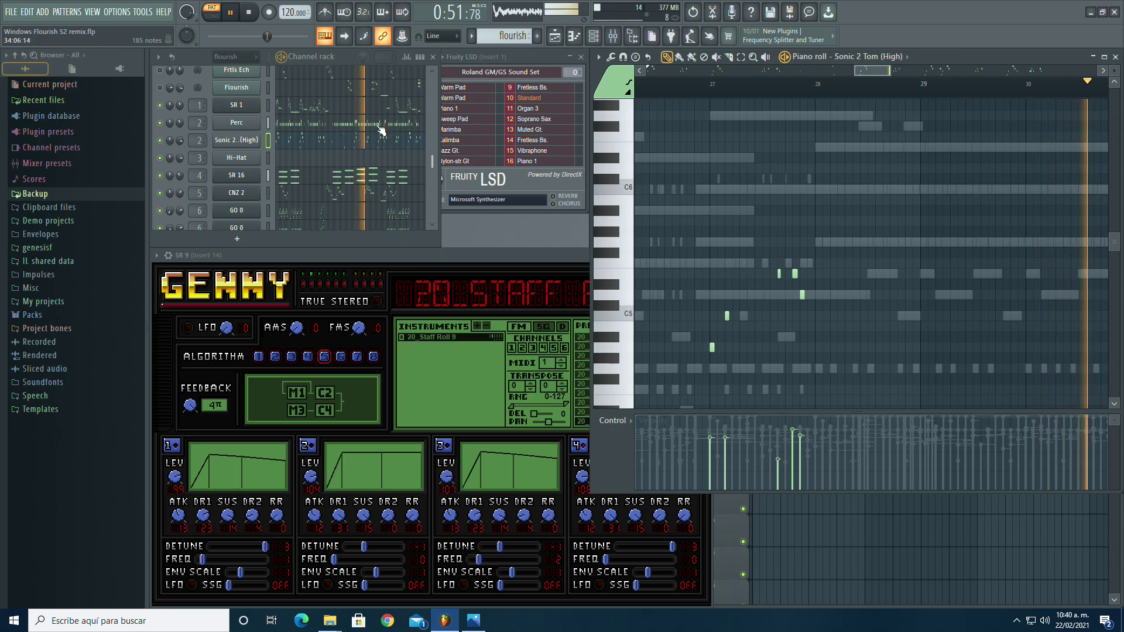
pyautogui.click(379, 127)
pyautogui.click(381, 145)
pyautogui.click(382, 127)
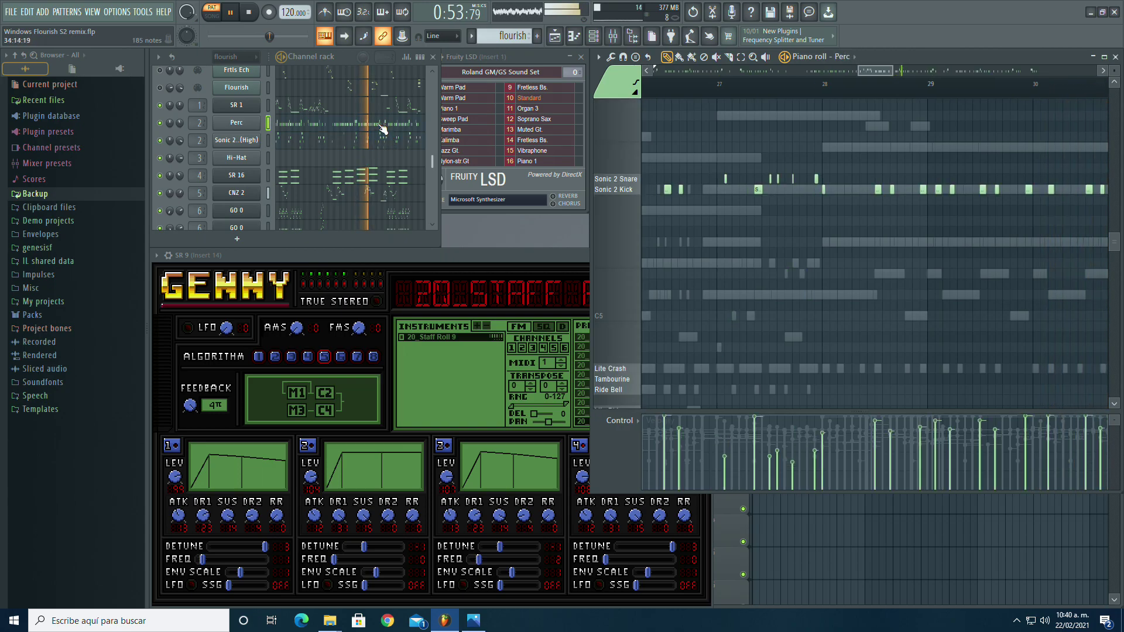
pyautogui.click(387, 138)
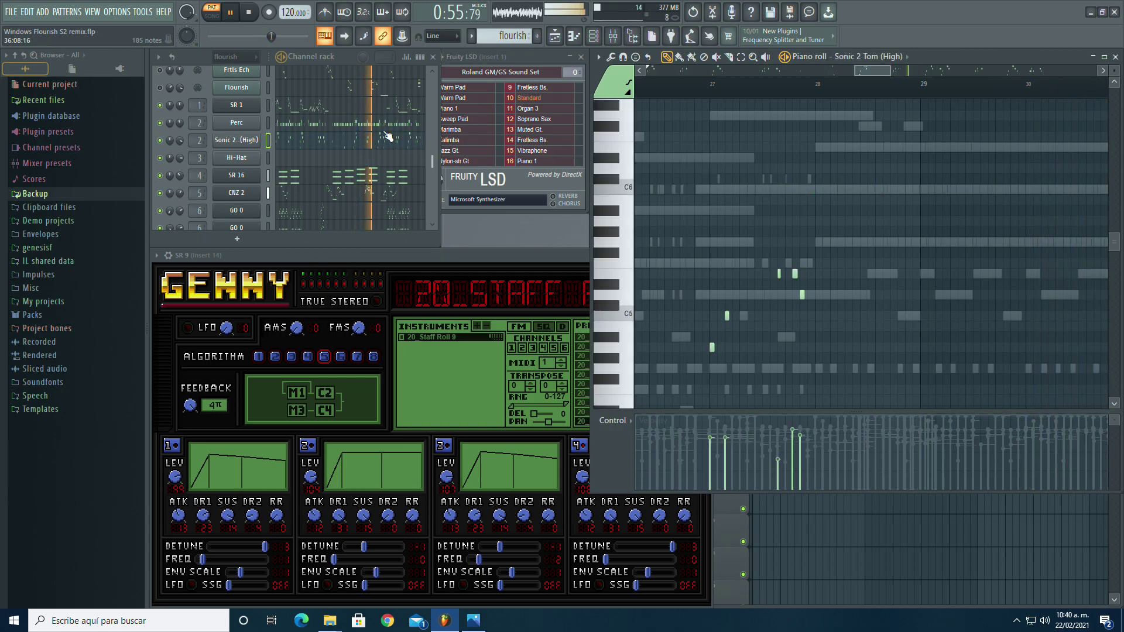
pyautogui.click(388, 128)
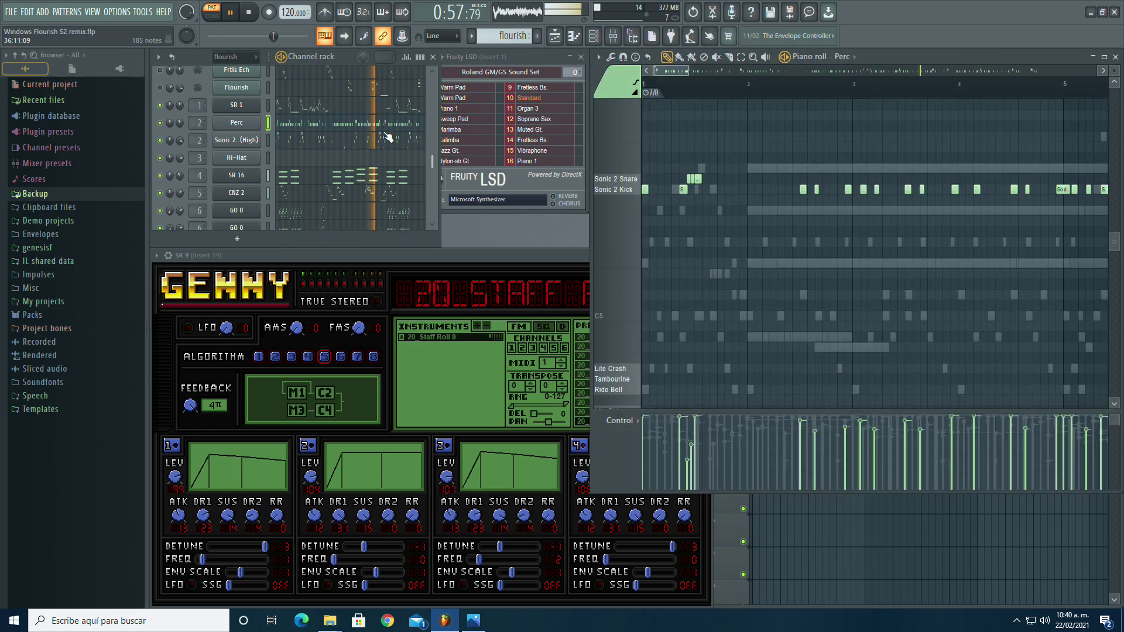
# Step: Play the song from the start and compare the Perc and Sonic 2 Tom (High) notes through bar 18
pyautogui.click(387, 146)
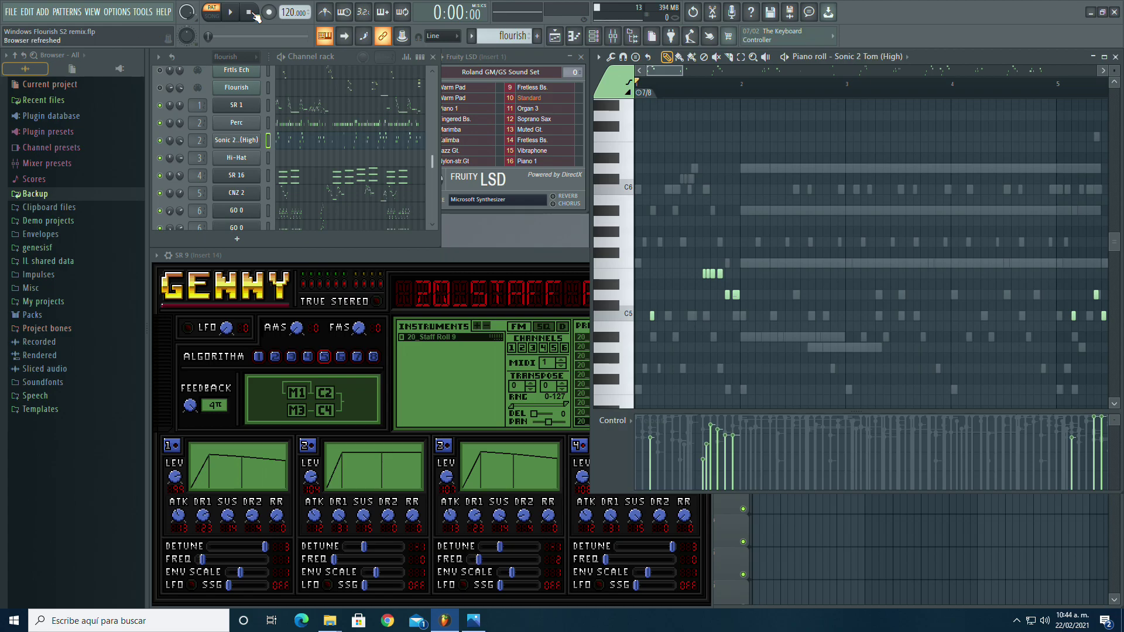
pyautogui.click(231, 13)
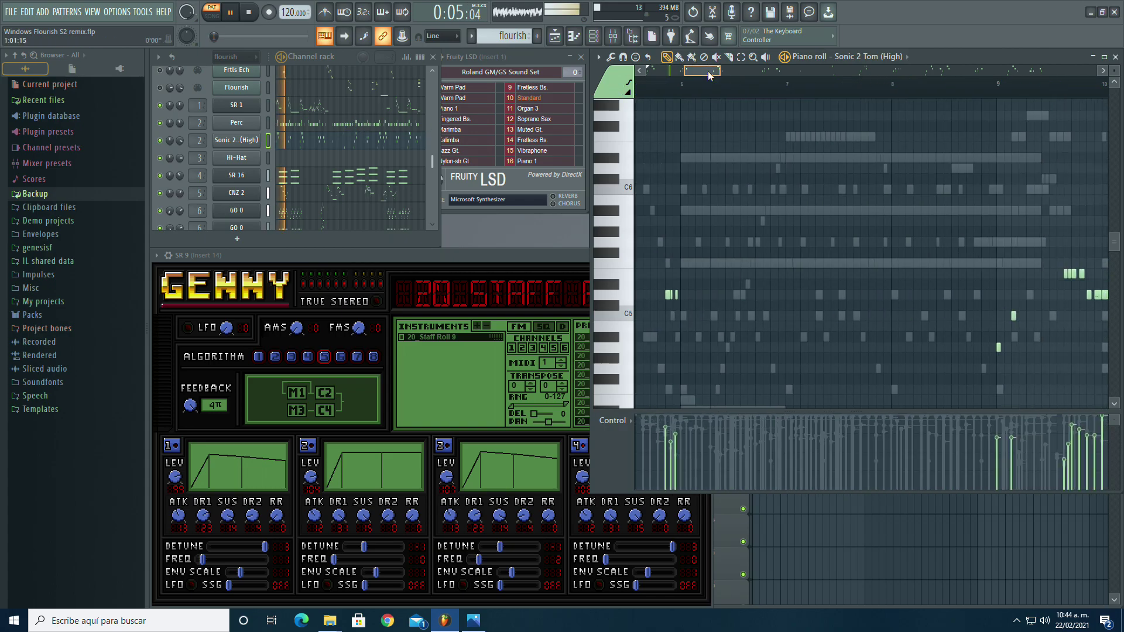
pyautogui.click(346, 126)
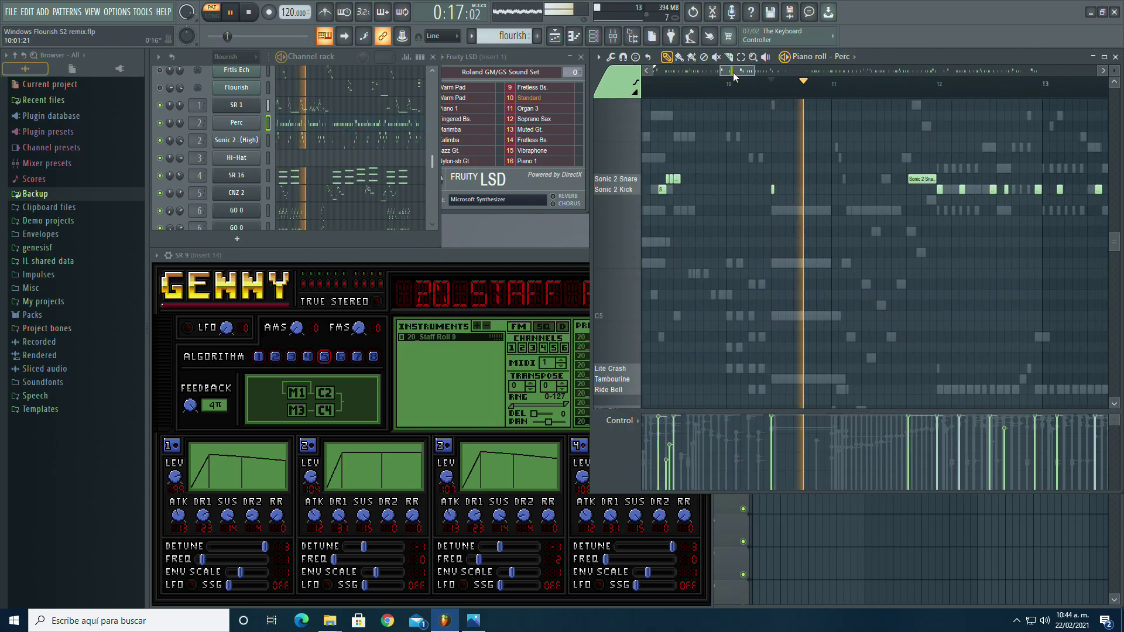
pyautogui.click(383, 142)
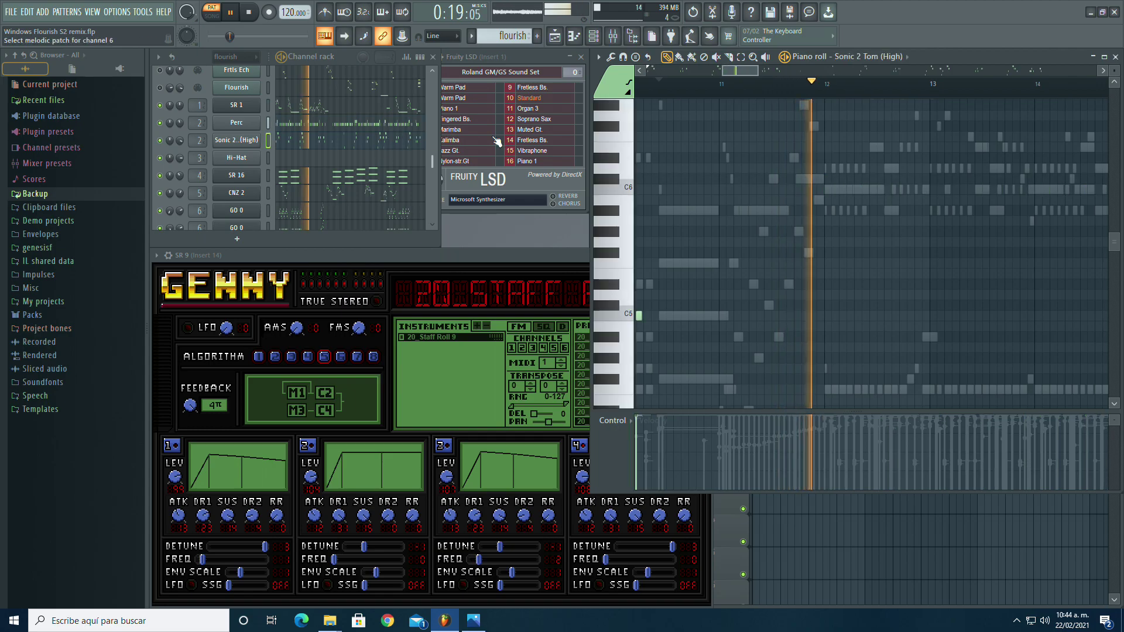
pyautogui.click(729, 83)
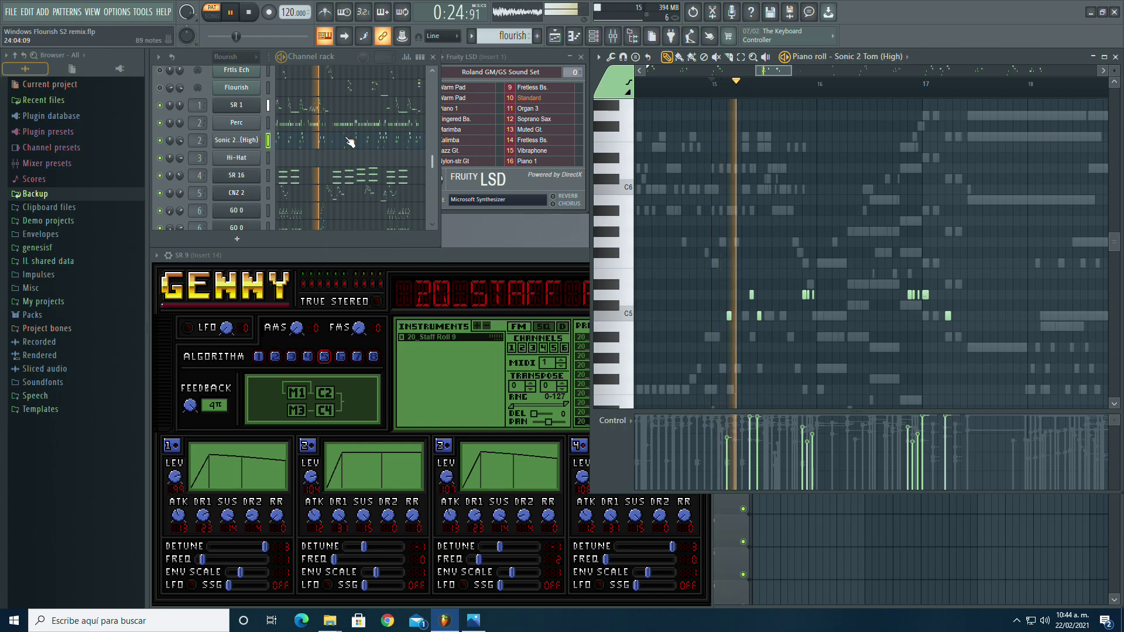
pyautogui.press('Up')
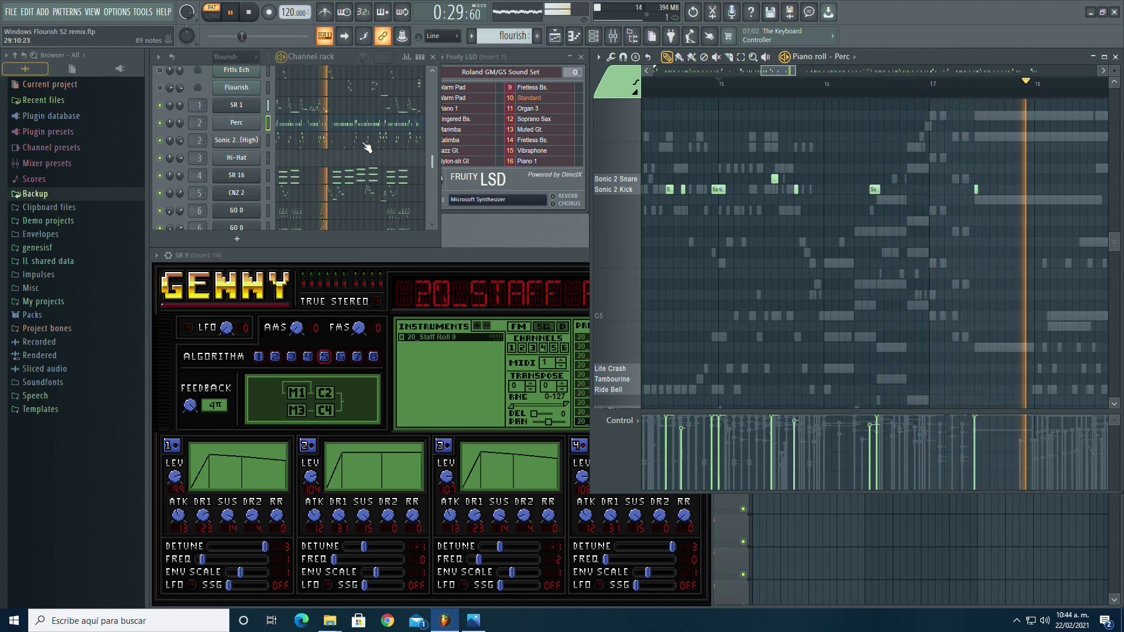
pyautogui.click(346, 137)
# Step: Compare the Sonic 2 Tom (High) notes with the Perc kick and snare notes across bars 20 to 29 during playback
pyautogui.moveTo(800, 77); pyautogui.dragTo(823, 72)
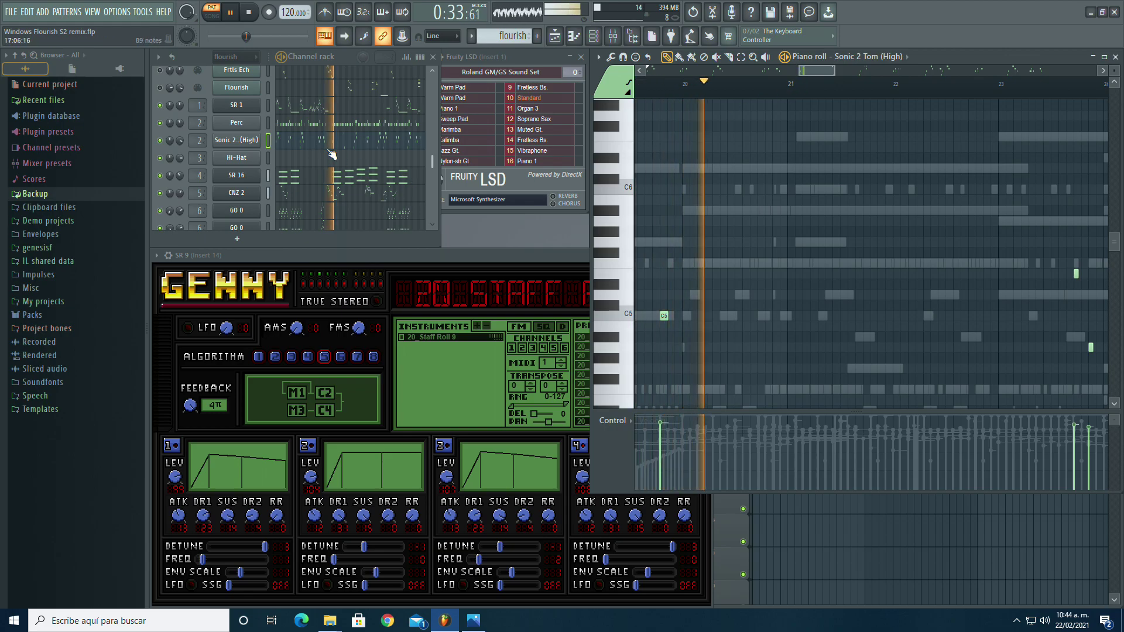
pyautogui.click(358, 140)
pyautogui.press('F7')
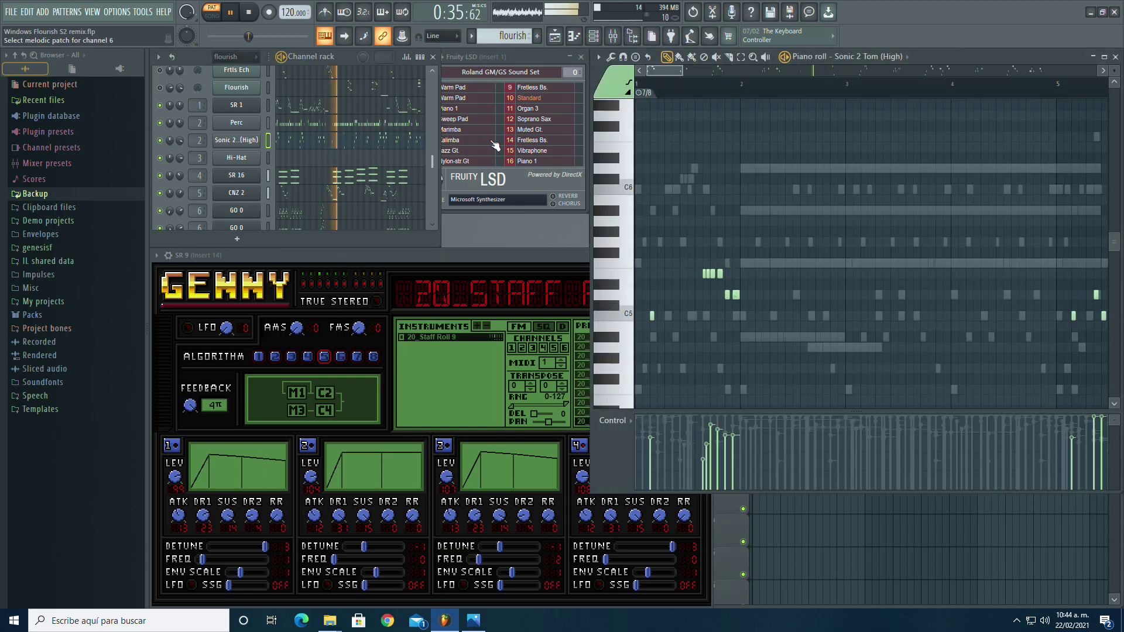
pyautogui.moveTo(664, 76); pyautogui.dragTo(836, 73)
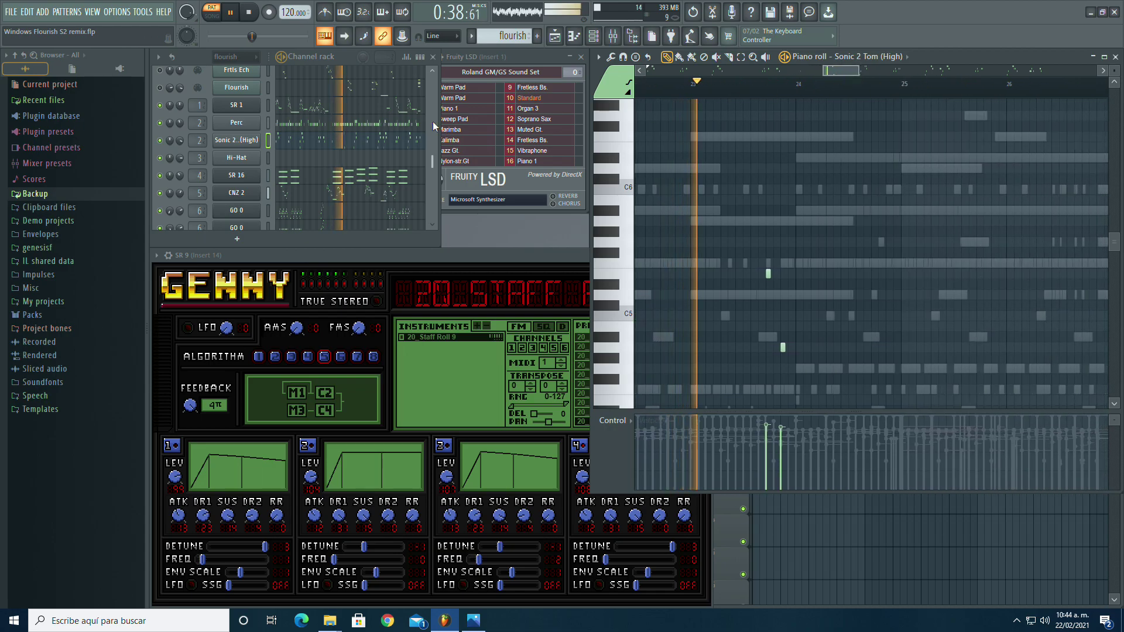
pyautogui.click(377, 124)
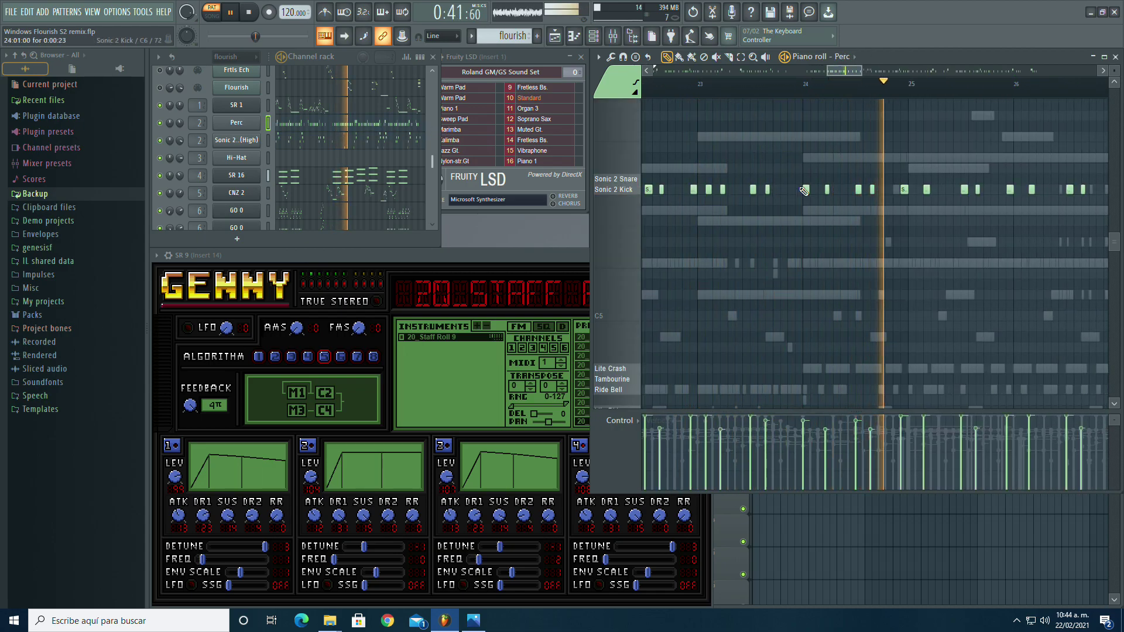
pyautogui.click(366, 141)
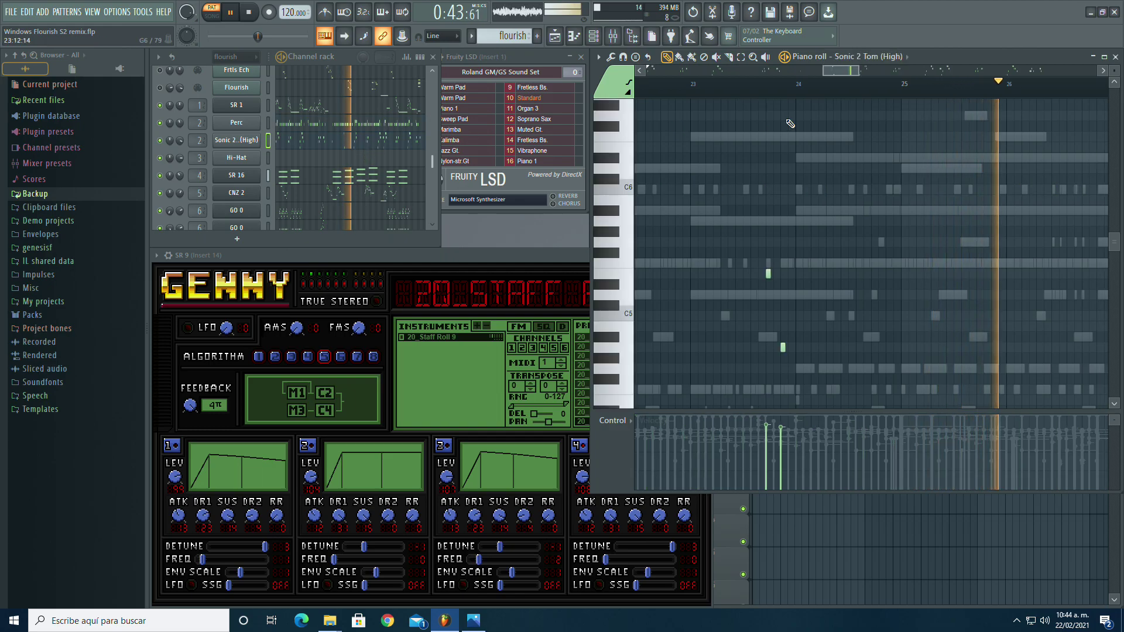
pyautogui.moveTo(847, 78); pyautogui.dragTo(856, 75)
pyautogui.moveTo(869, 73); pyautogui.dragTo(862, 72)
pyautogui.click(797, 85)
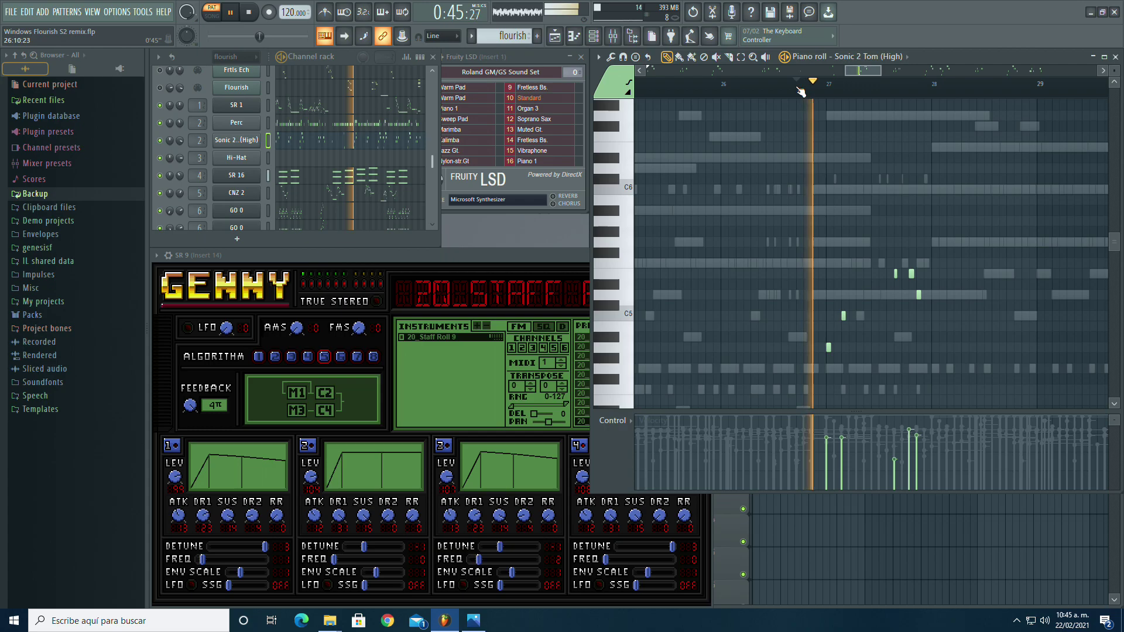
pyautogui.click(378, 124)
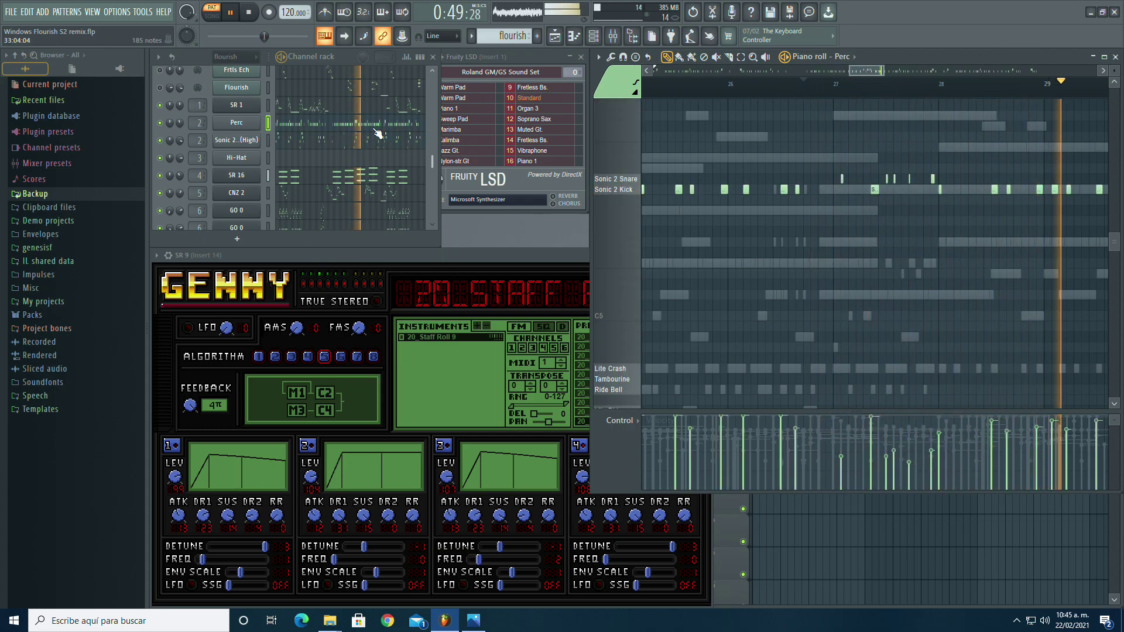
pyautogui.click(373, 141)
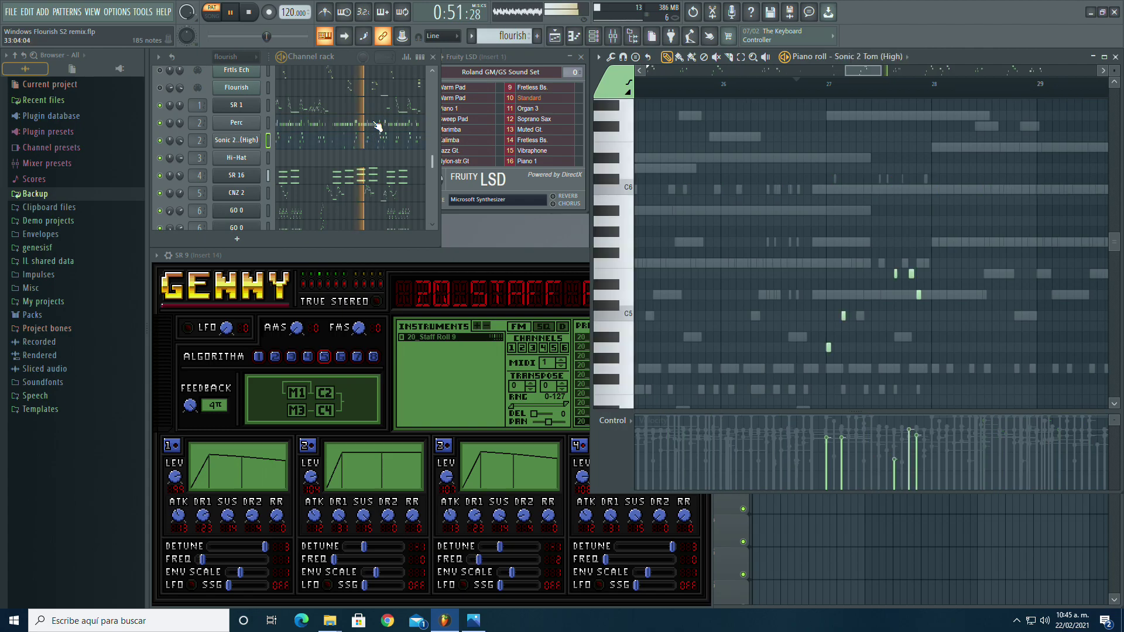
# Step: Replay the passage from around bar 31 several times, comparing the Perc and Sonic 2 Tom (High) notes up to bar 34
pyautogui.click(377, 124)
pyautogui.click(378, 138)
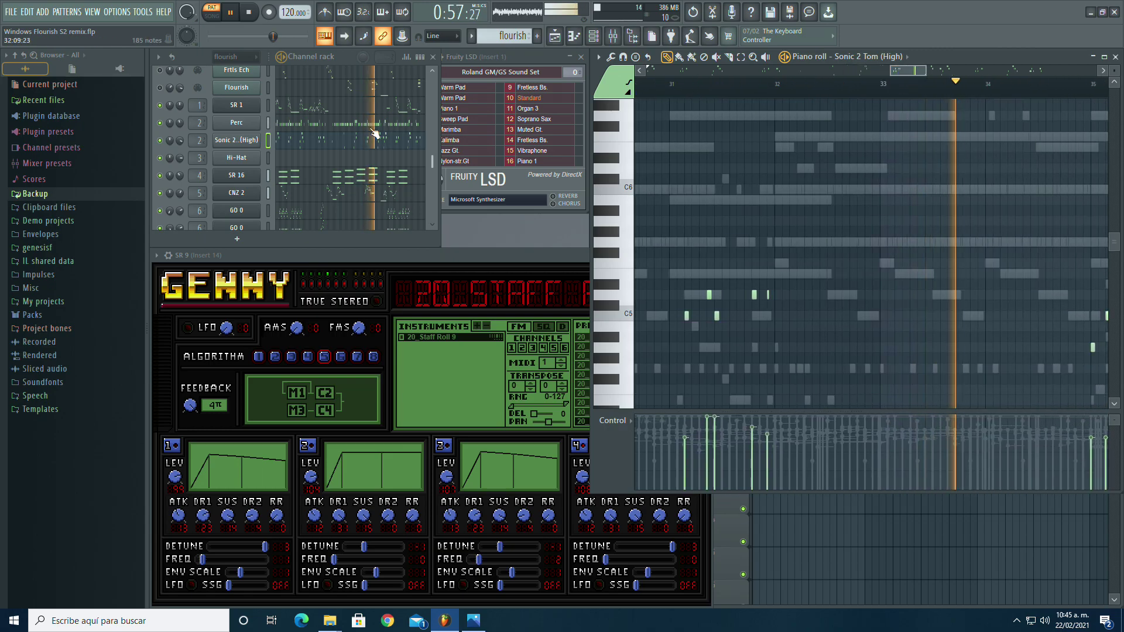
pyautogui.click(372, 125)
pyautogui.click(677, 85)
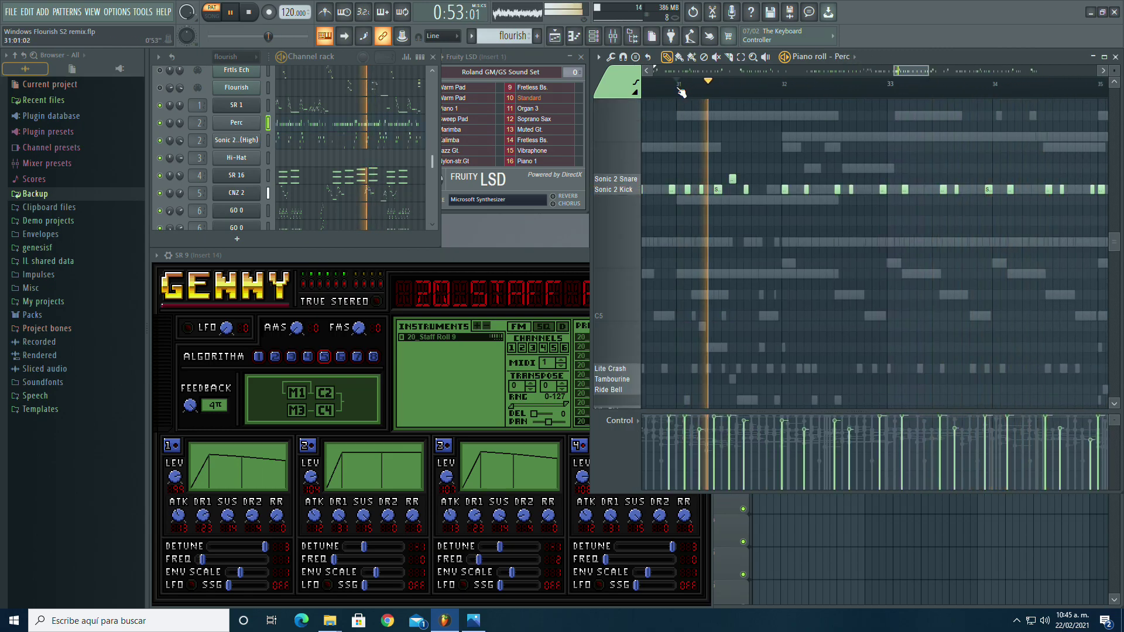
pyautogui.click(677, 85)
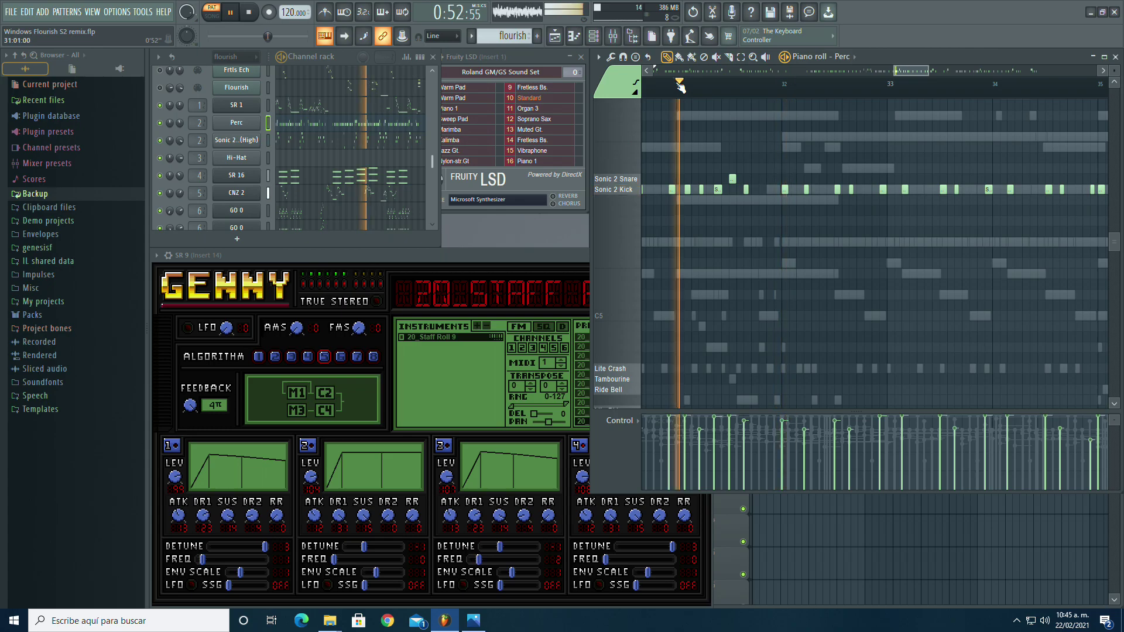
pyautogui.click(377, 141)
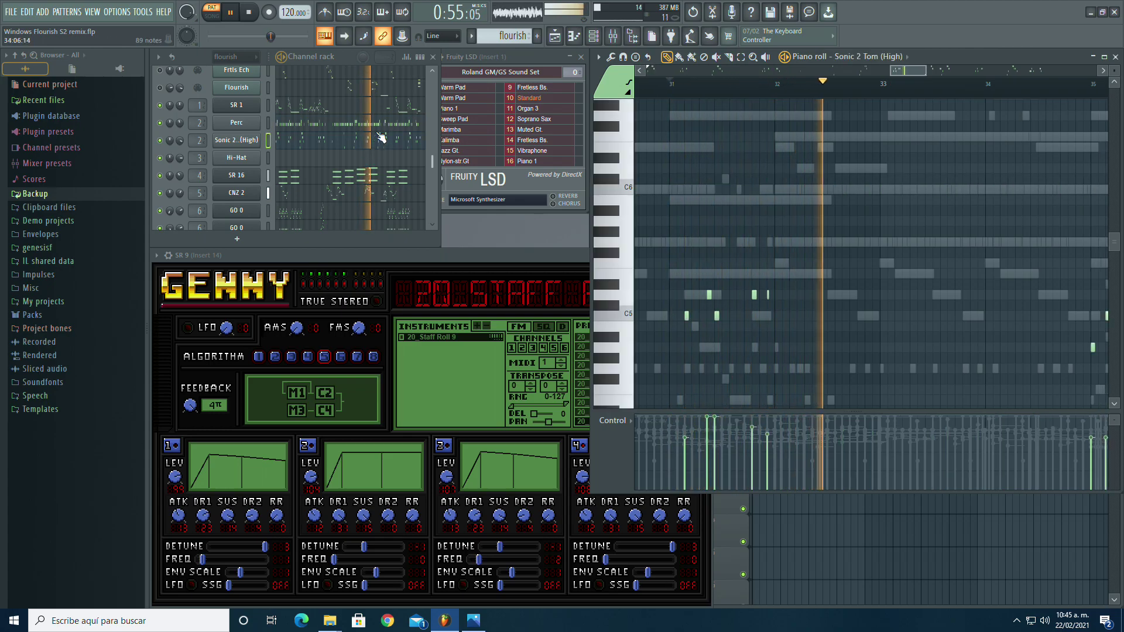
pyautogui.click(379, 124)
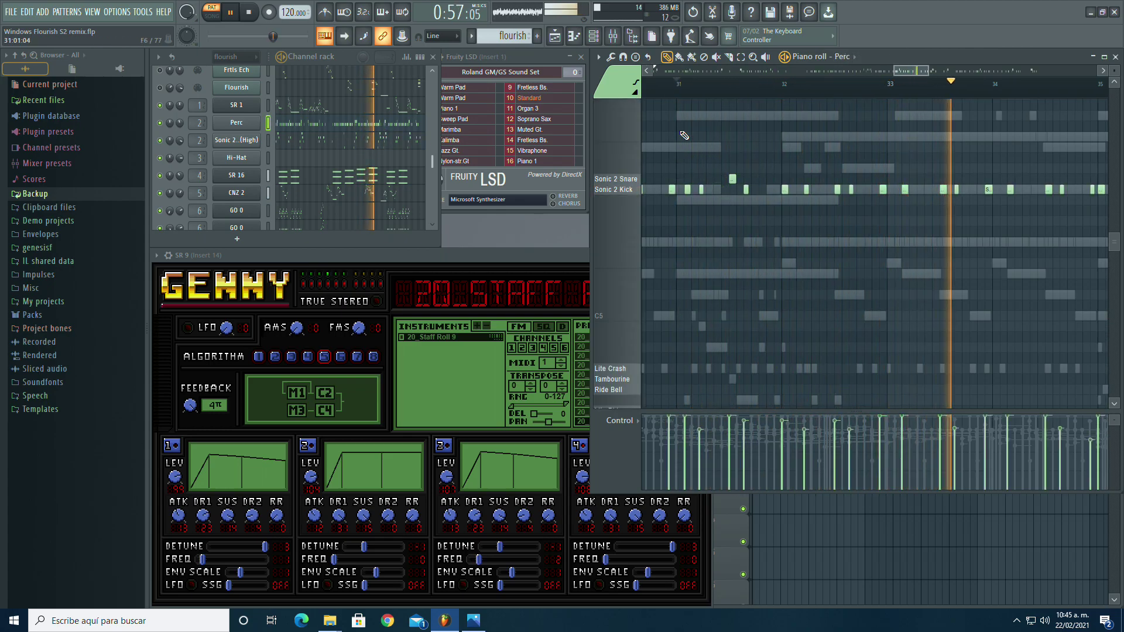
pyautogui.click(678, 85)
pyautogui.click(672, 86)
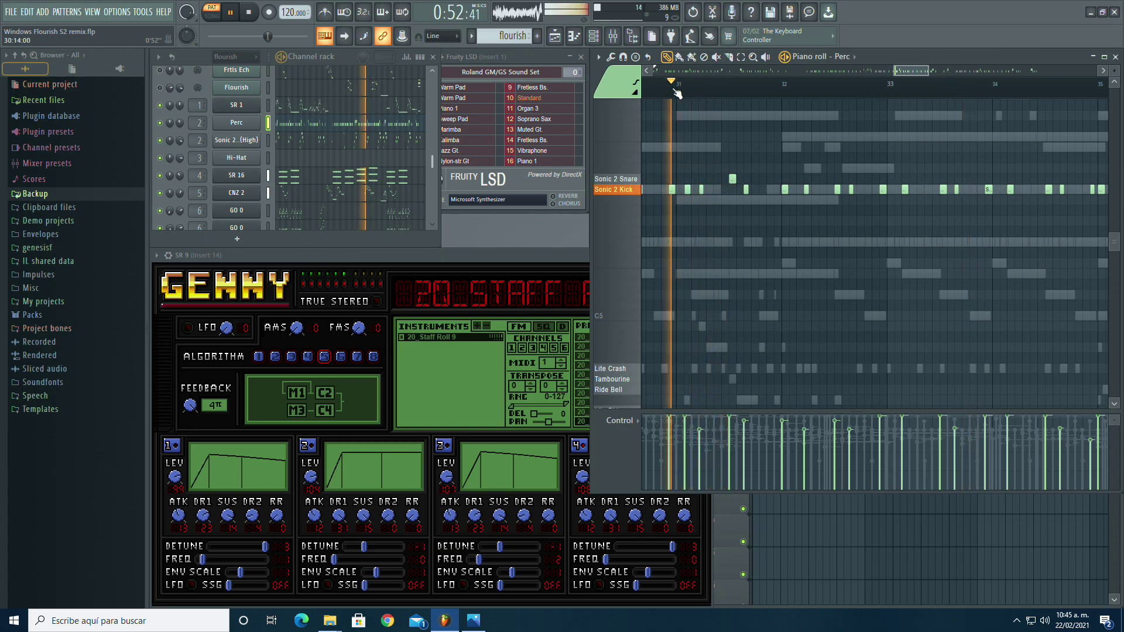
pyautogui.click(352, 144)
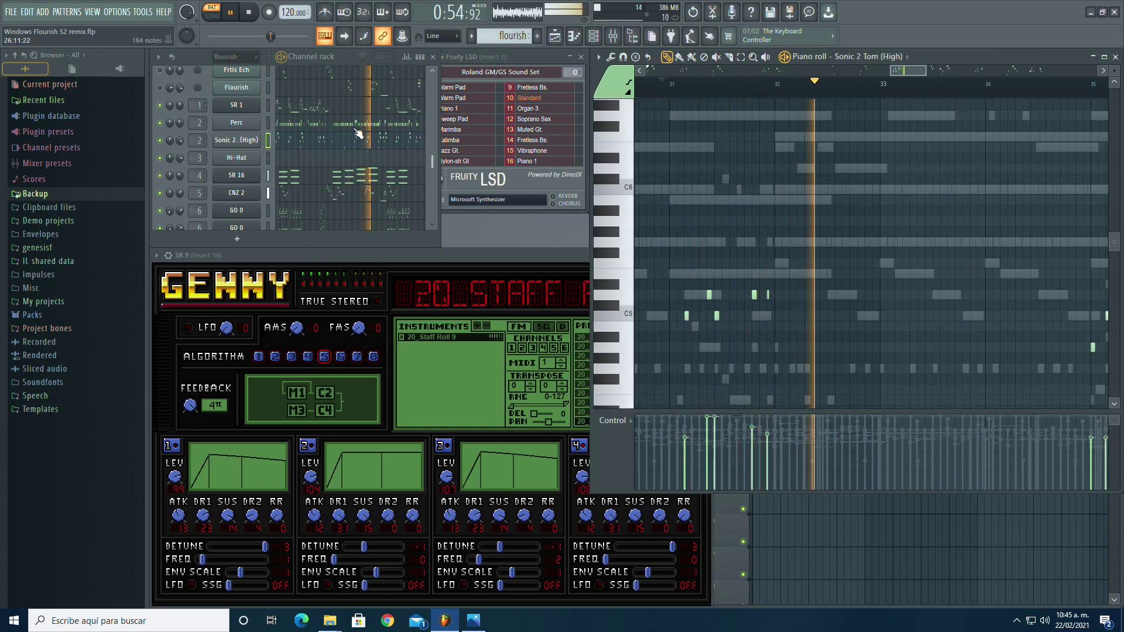
pyautogui.click(357, 127)
pyautogui.click(359, 143)
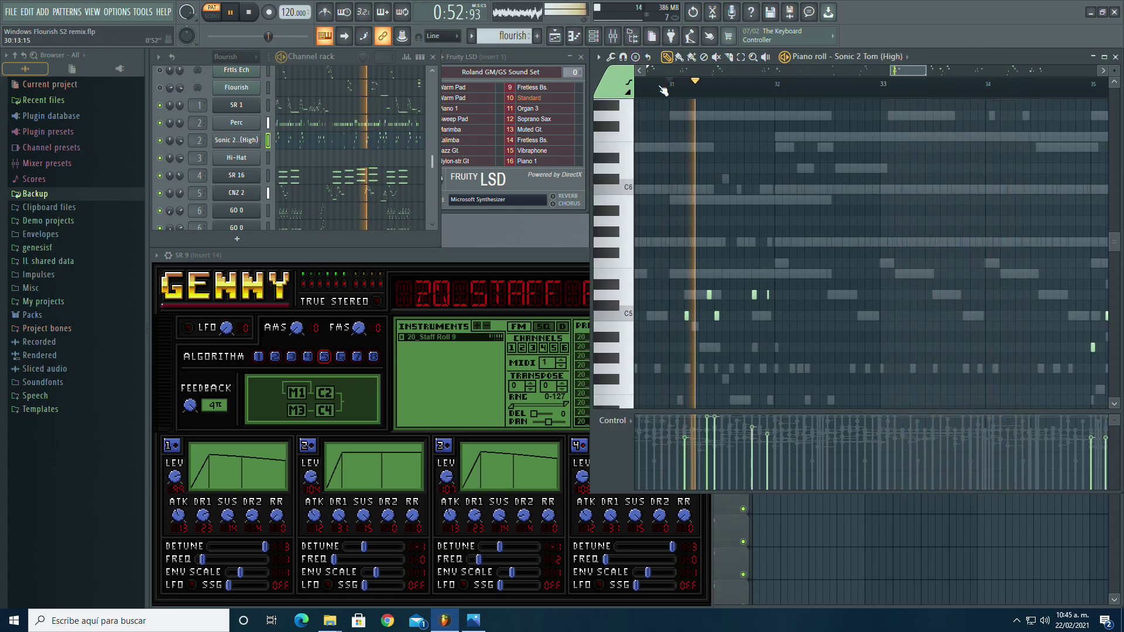
pyautogui.click(679, 88)
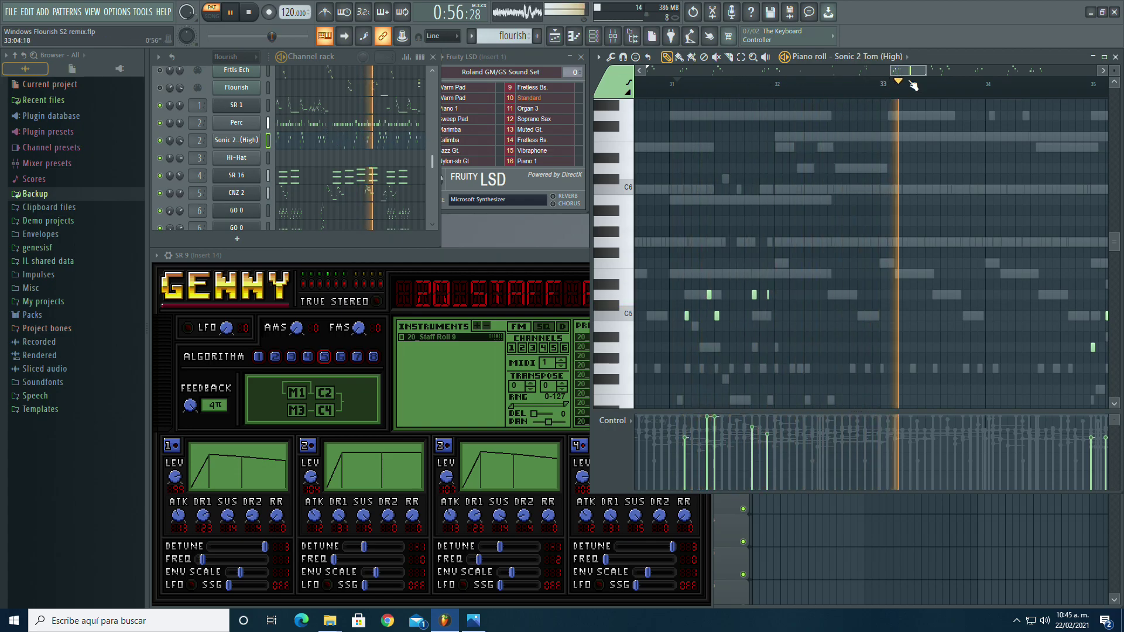
# Step: Examine the tom fills in bars 35 to 38 against the Perc part, replaying from bar 35 and inspecting the notes up close
pyautogui.moveTo(913, 74); pyautogui.dragTo(942, 76)
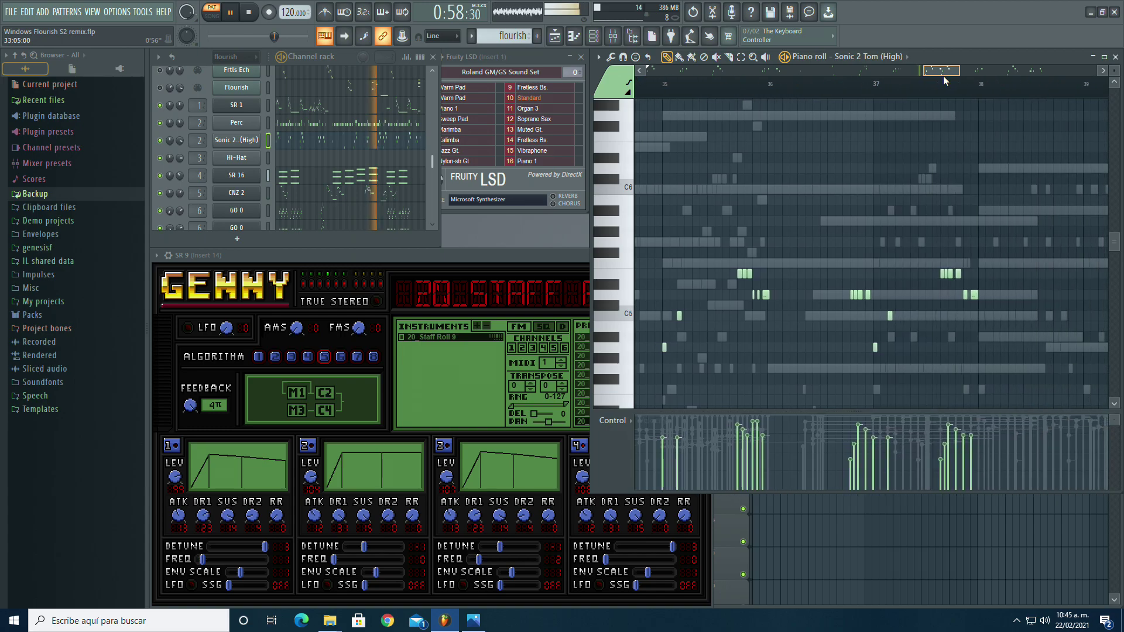
pyautogui.scroll(-1, 944, 195)
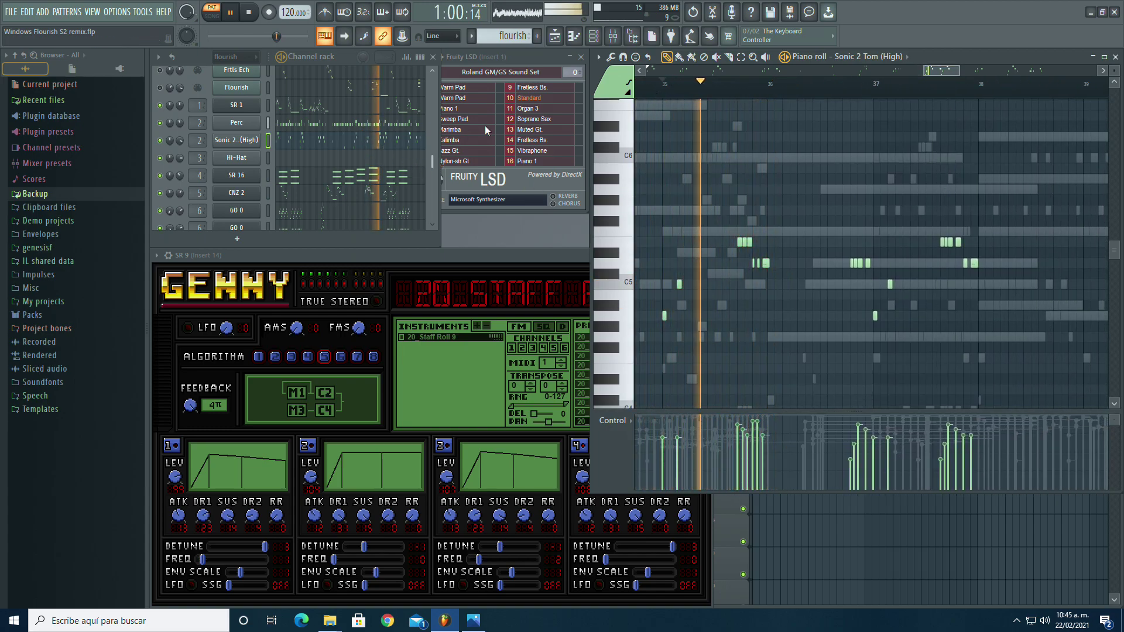
pyautogui.click(315, 130)
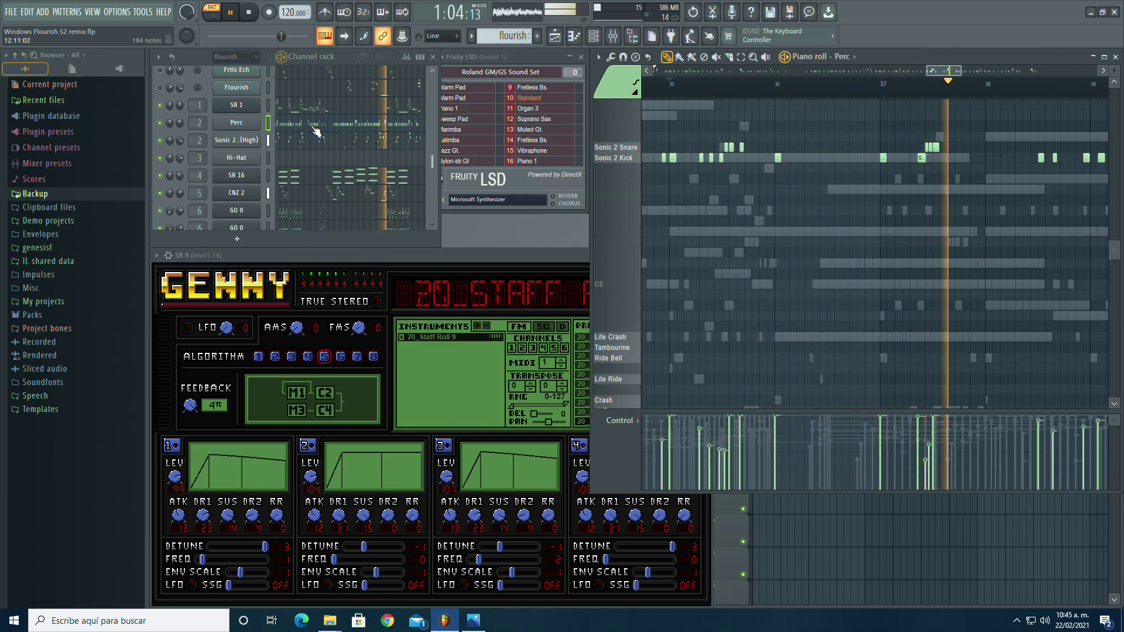
pyautogui.click(671, 92)
pyautogui.click(670, 92)
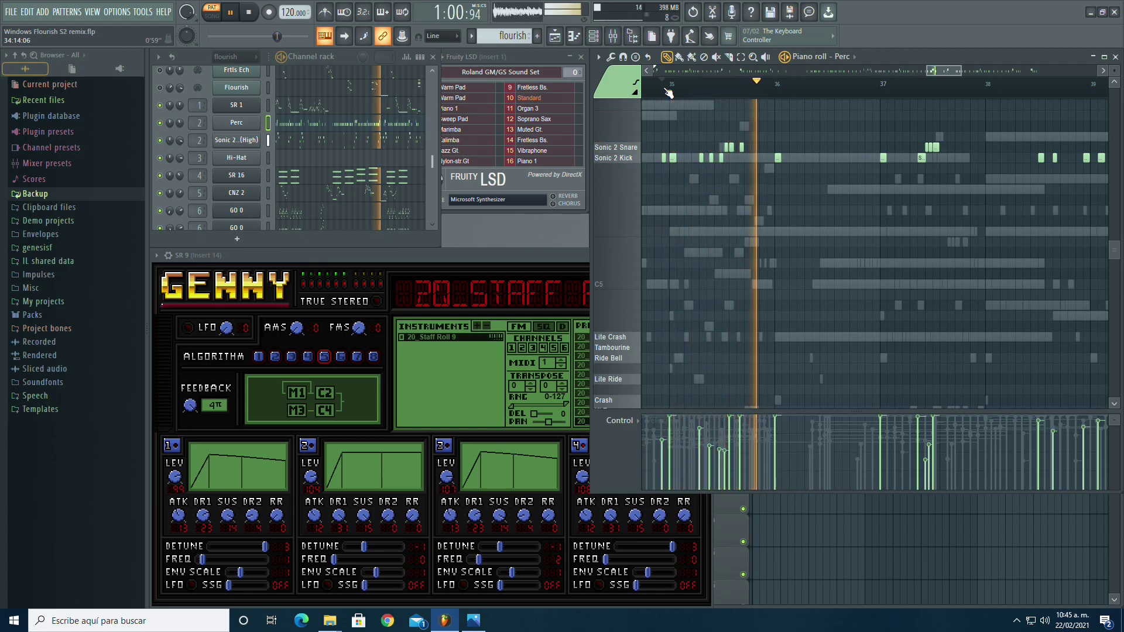
pyautogui.click(396, 143)
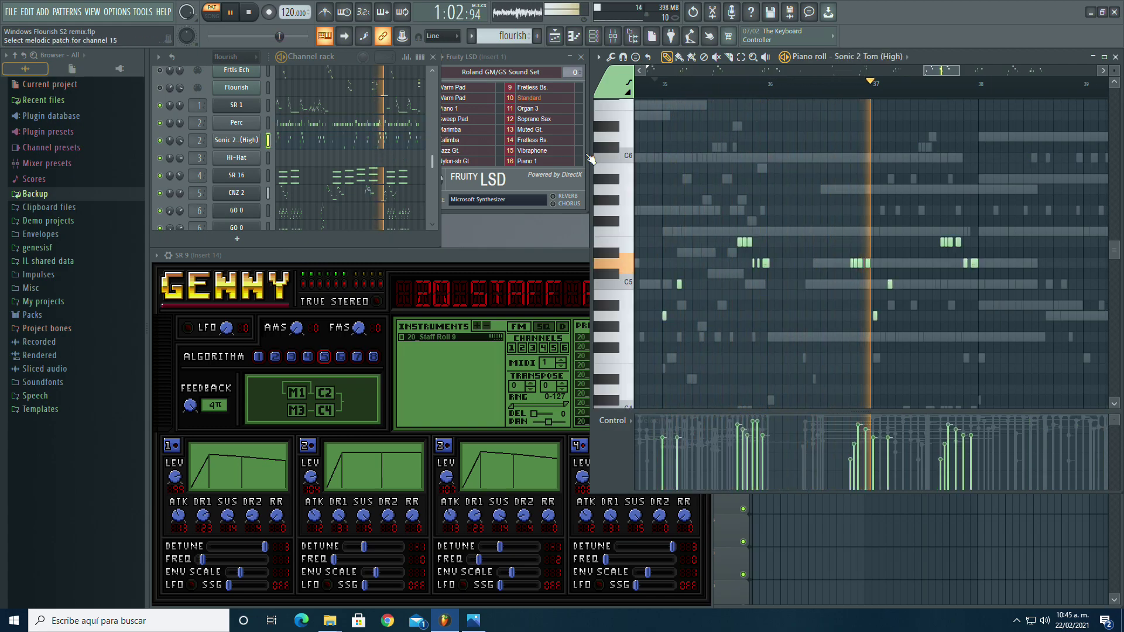
pyautogui.moveTo(939, 75); pyautogui.dragTo(935, 71)
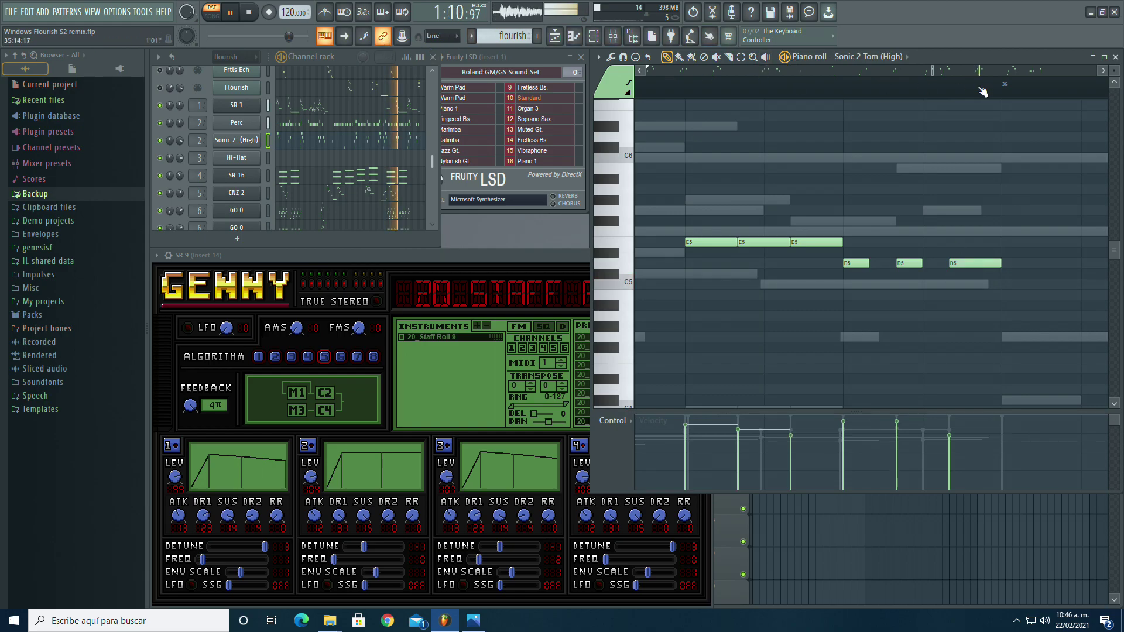
pyautogui.scroll(-3, 936, 70)
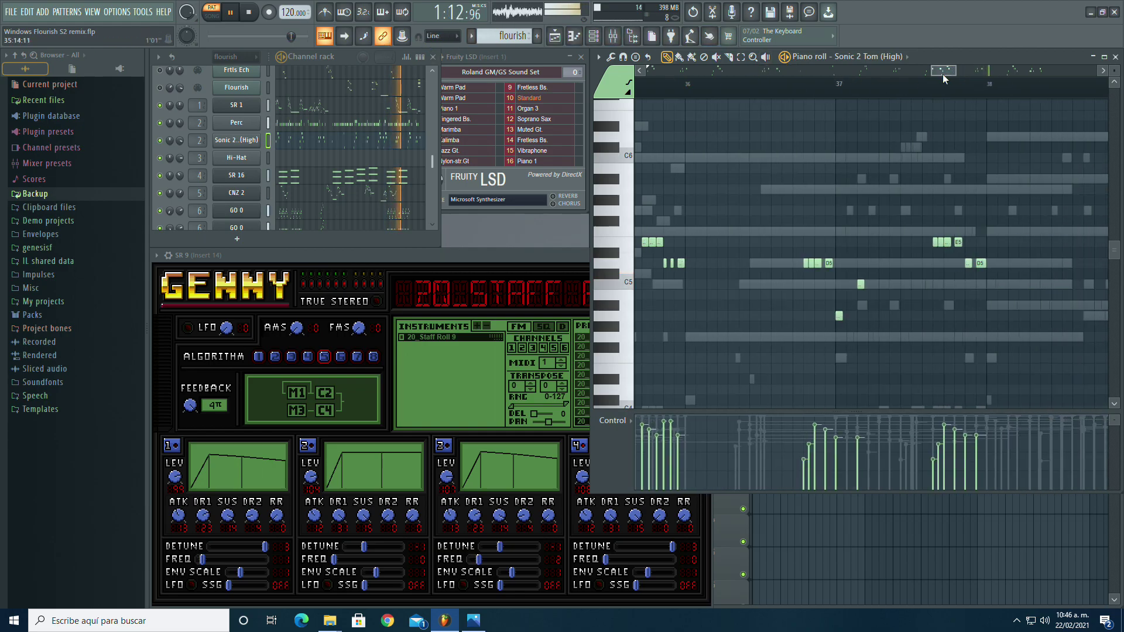
pyautogui.click(337, 124)
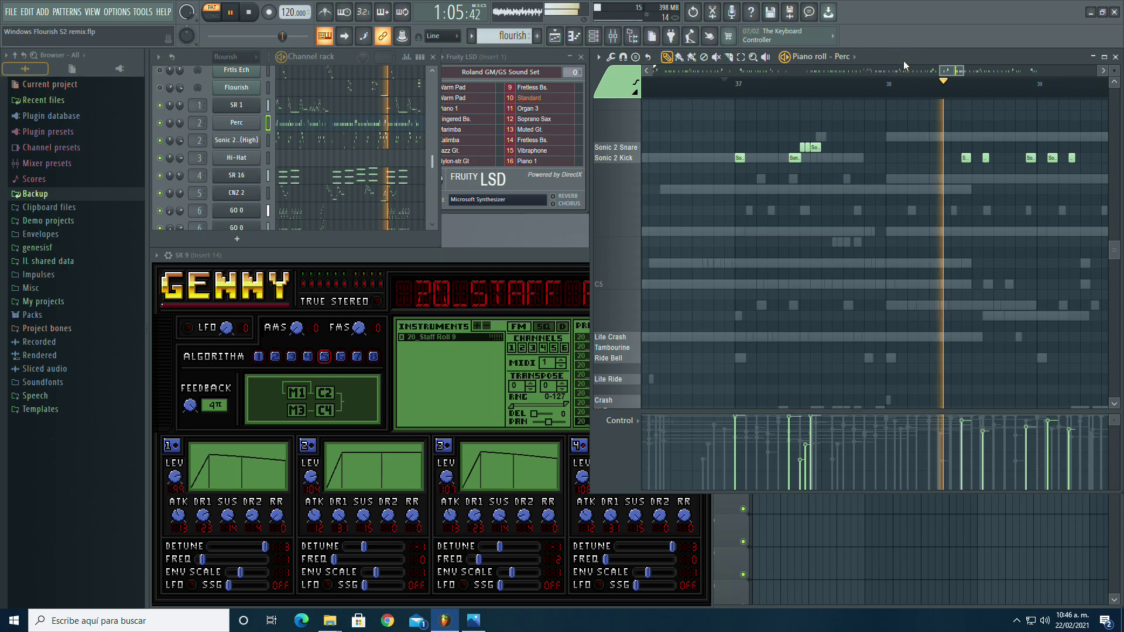
# Step: Check the Perc and Sonic 2 Tom (High) notes in bars 39 to 44, replaying the passage from the start of bar 41
pyautogui.moveTo(953, 71); pyautogui.dragTo(966, 72)
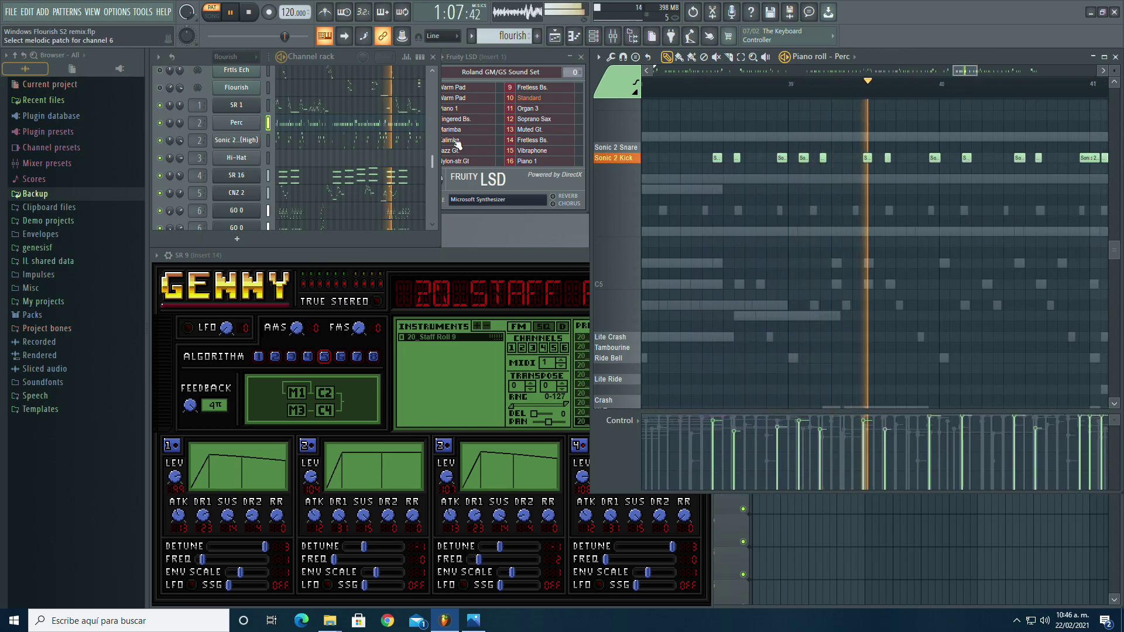
pyautogui.click(394, 141)
pyautogui.moveTo(975, 71); pyautogui.dragTo(986, 75)
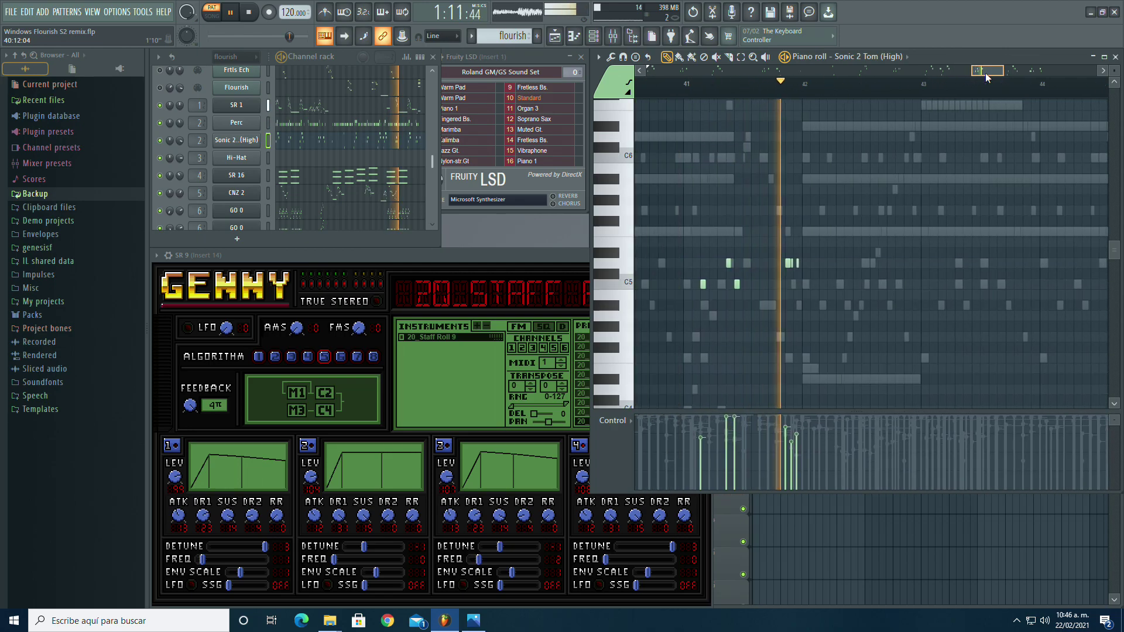
pyautogui.click(686, 91)
pyautogui.click(690, 94)
pyautogui.click(691, 95)
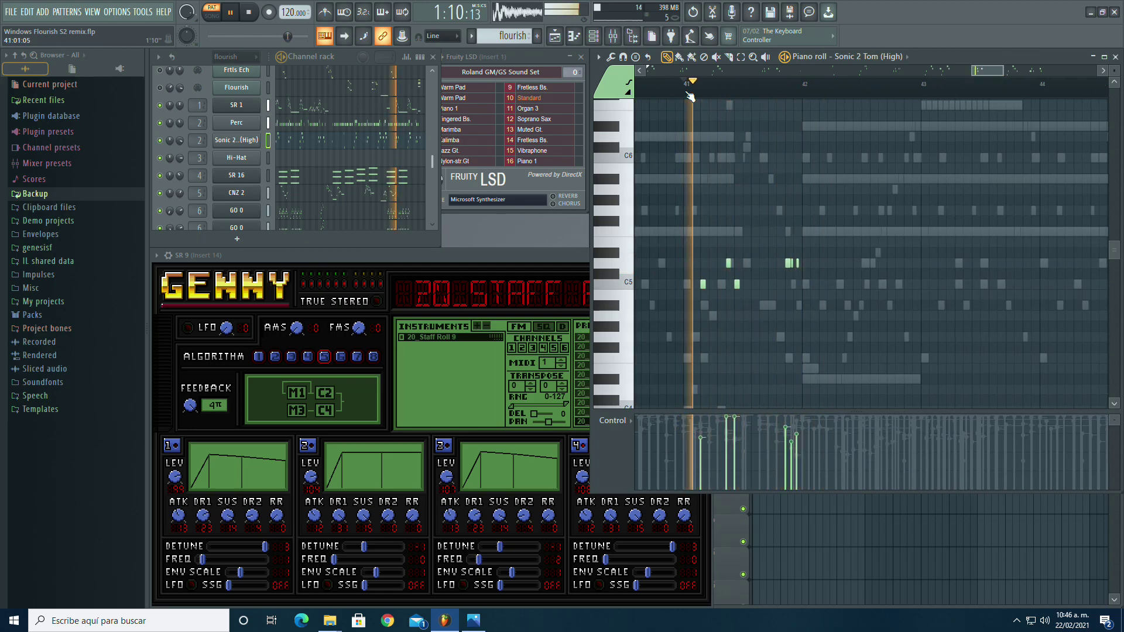
pyautogui.click(351, 126)
pyautogui.click(719, 97)
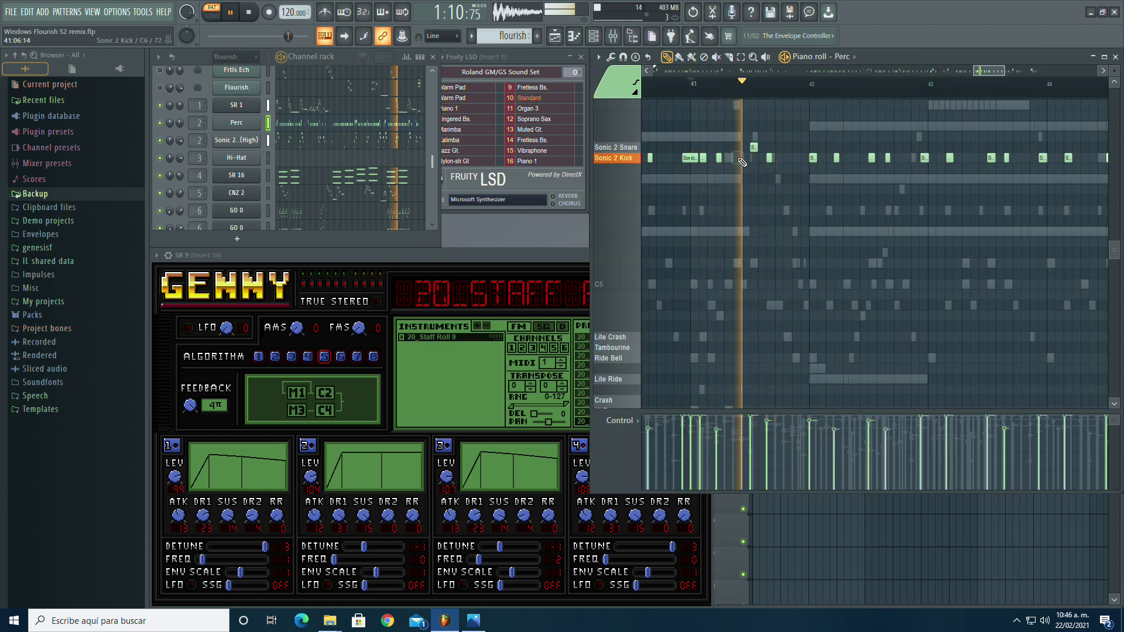
# Step: Replay from the start of bar 41 and compare the Sonic 2 Tom (High) notes with the Perc part up to bar 45
pyautogui.click(695, 94)
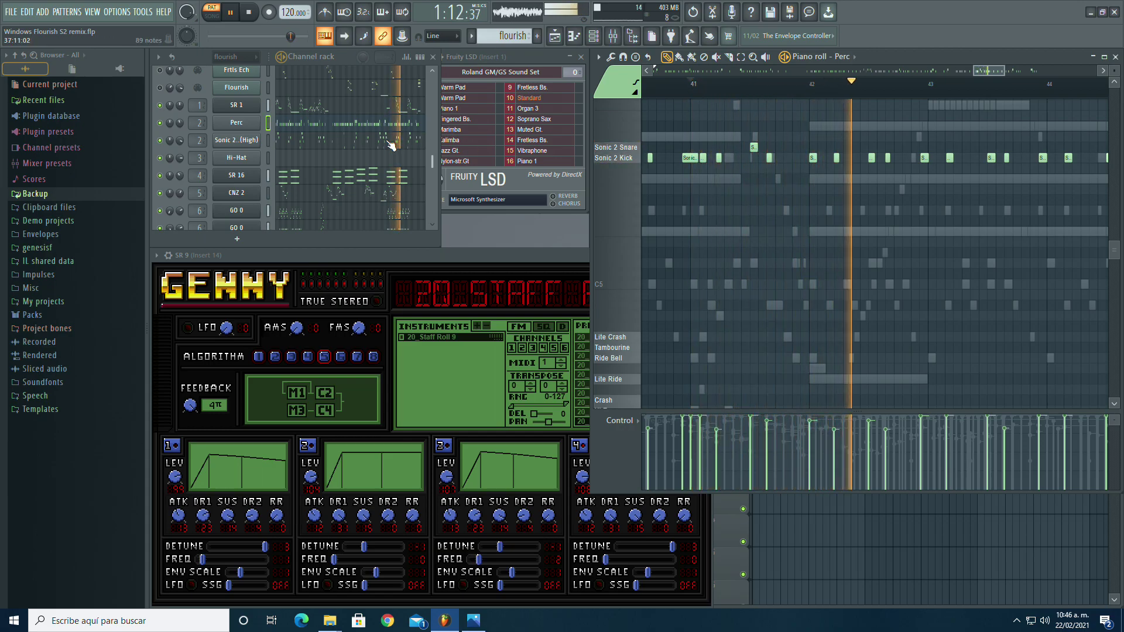
pyautogui.click(422, 140)
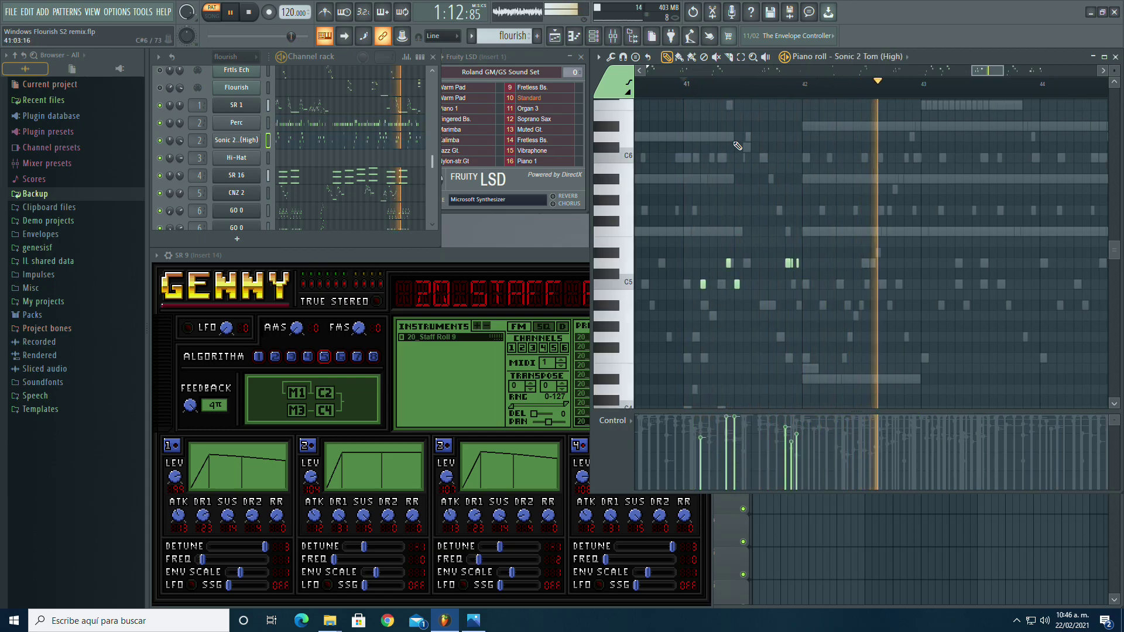
pyautogui.click(403, 123)
pyautogui.click(401, 145)
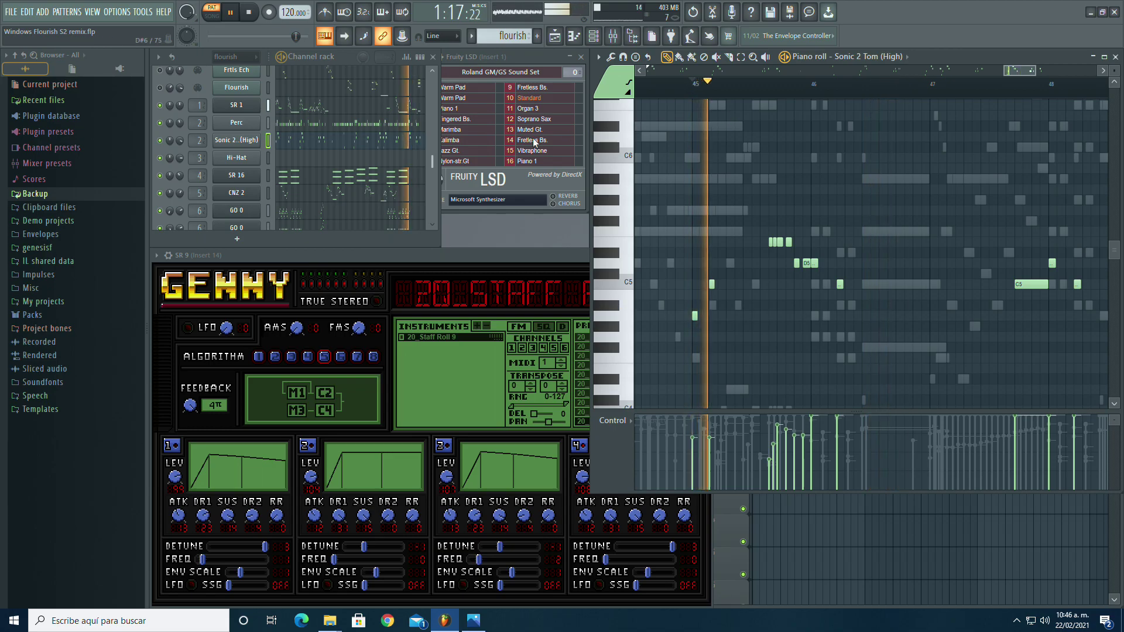
# Step: Delete the first two Sonic 2 Kick notes of bar 46 in the Perc part
pyautogui.click(355, 127)
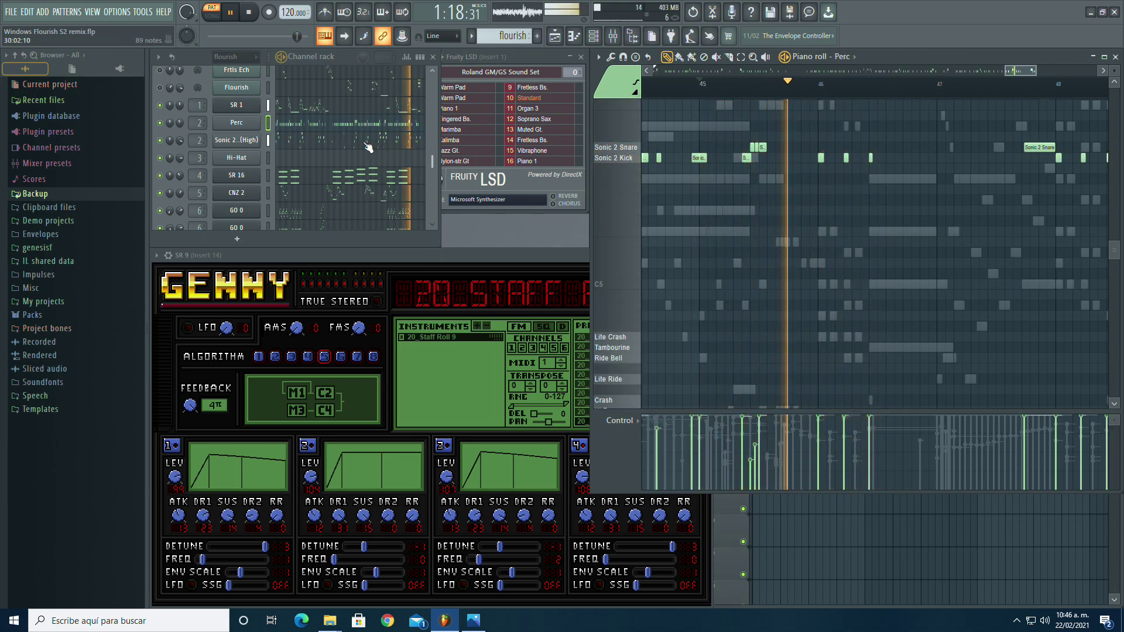
pyautogui.rightClick(820, 158)
pyautogui.rightClick(845, 158)
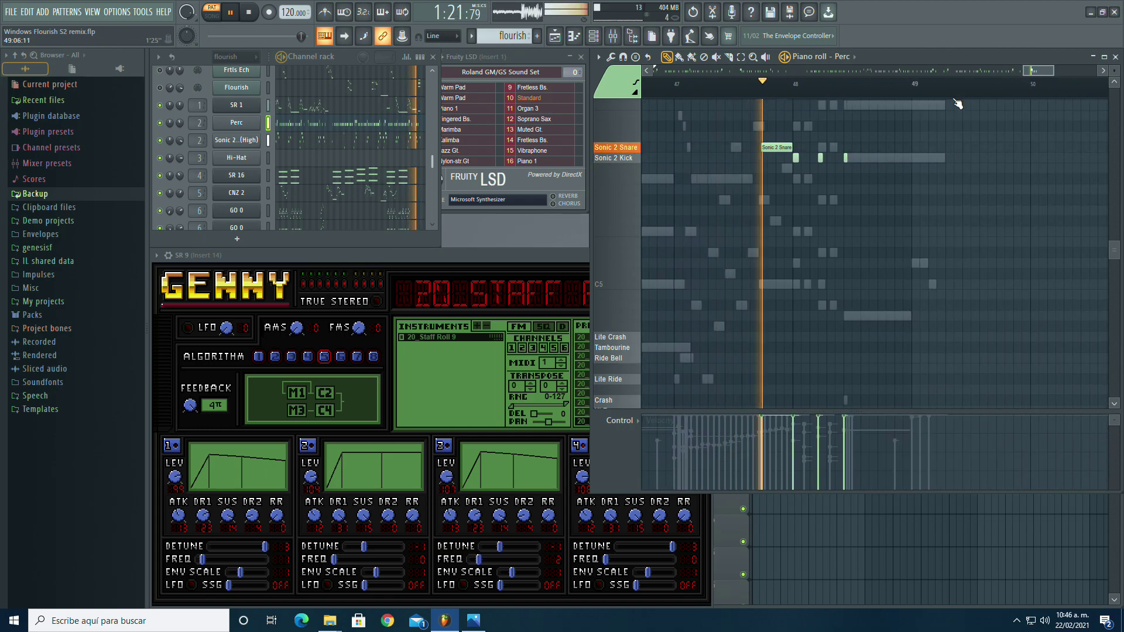
# Step: Delete the long C5 note just before bar 48 in Sonic 2 Tom (High) and replay from the second half of bar 47
pyautogui.click(395, 142)
pyautogui.rightClick(768, 284)
pyautogui.click(744, 85)
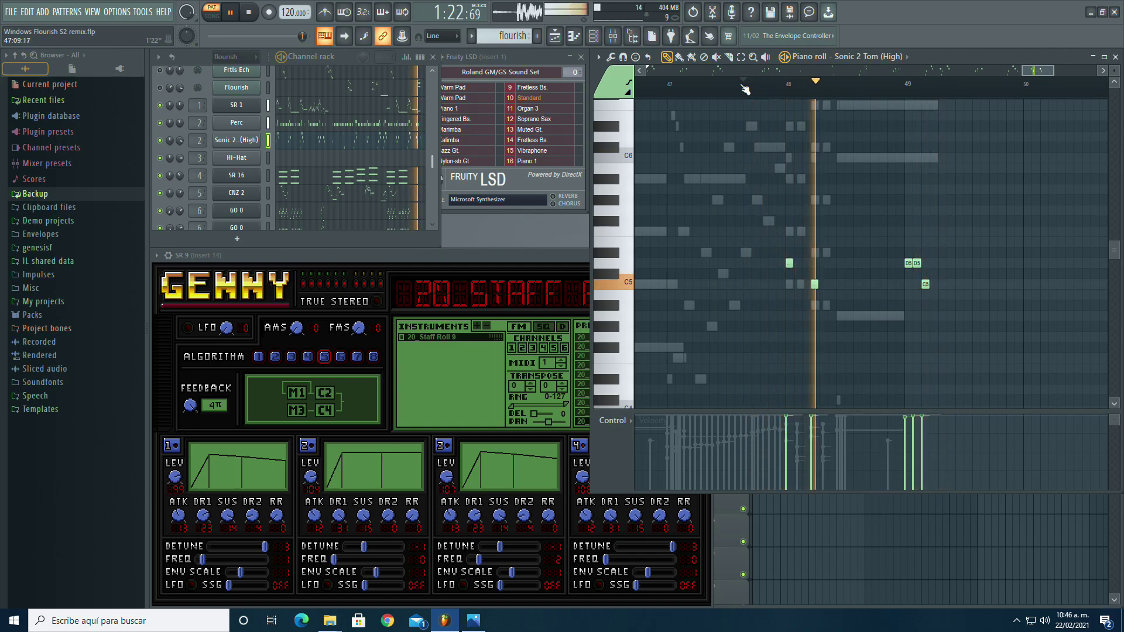
# Step: Delete the first two Sonic 2 Kick notes of bar 48 in the Perc part
pyautogui.doubleClick(757, 148)
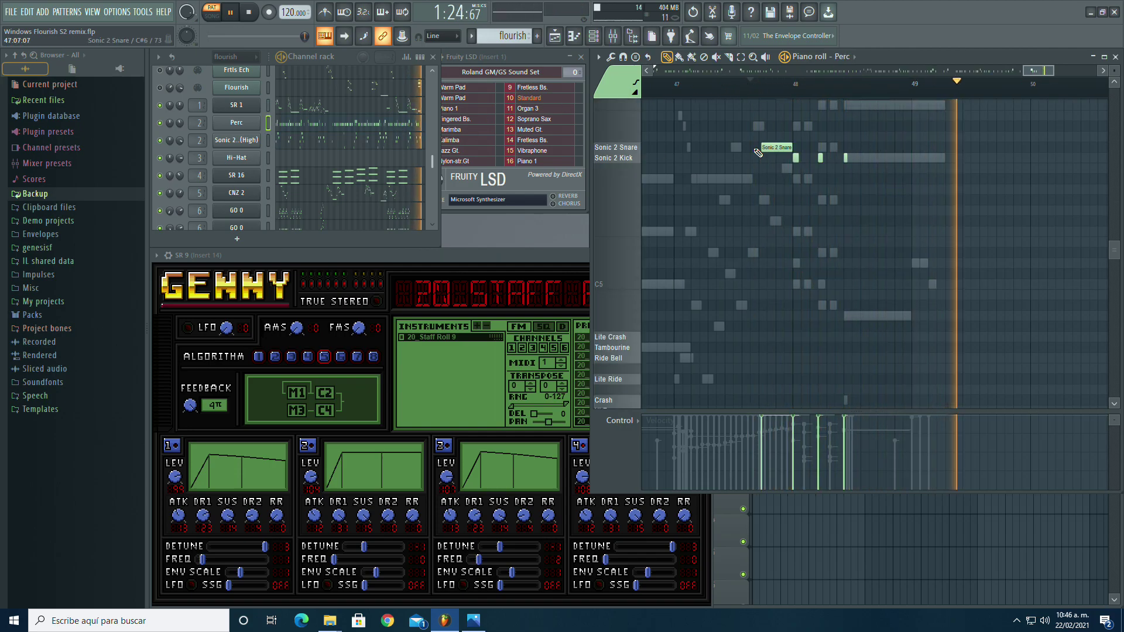
pyautogui.rightClick(796, 159)
pyautogui.rightClick(820, 158)
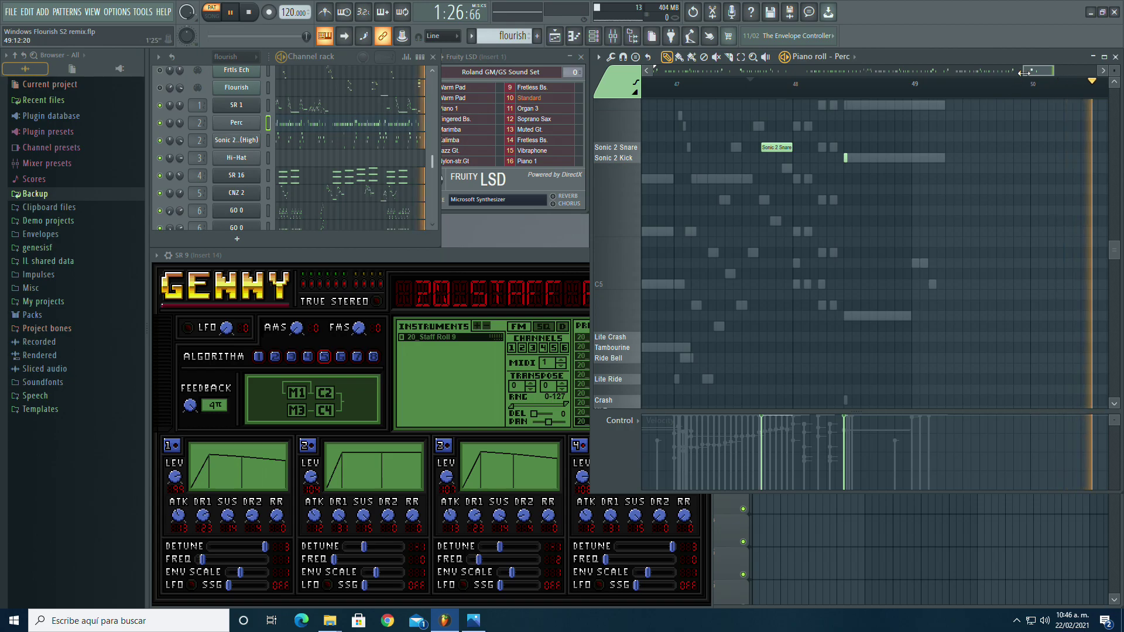
# Step: Open the original Drums part and examine its percussion rows, focusing on the first bars
pyautogui.moveTo(1023, 72); pyautogui.dragTo(654, 72)
pyautogui.scroll(6, 316, 150)
pyautogui.click(314, 113)
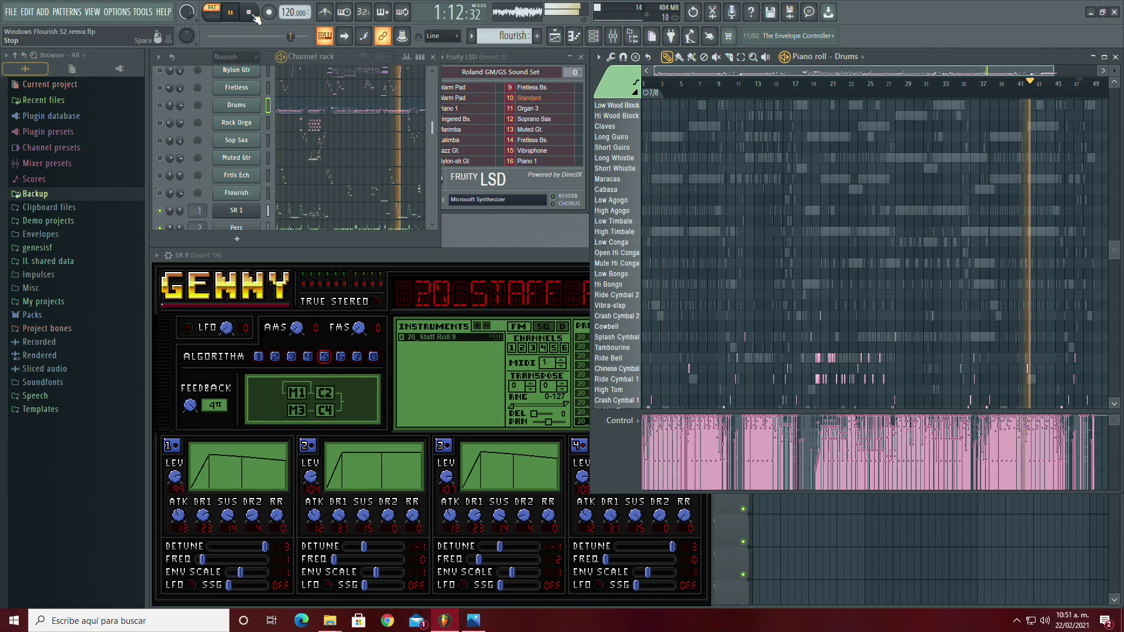
pyautogui.scroll(-6, 752, 231)
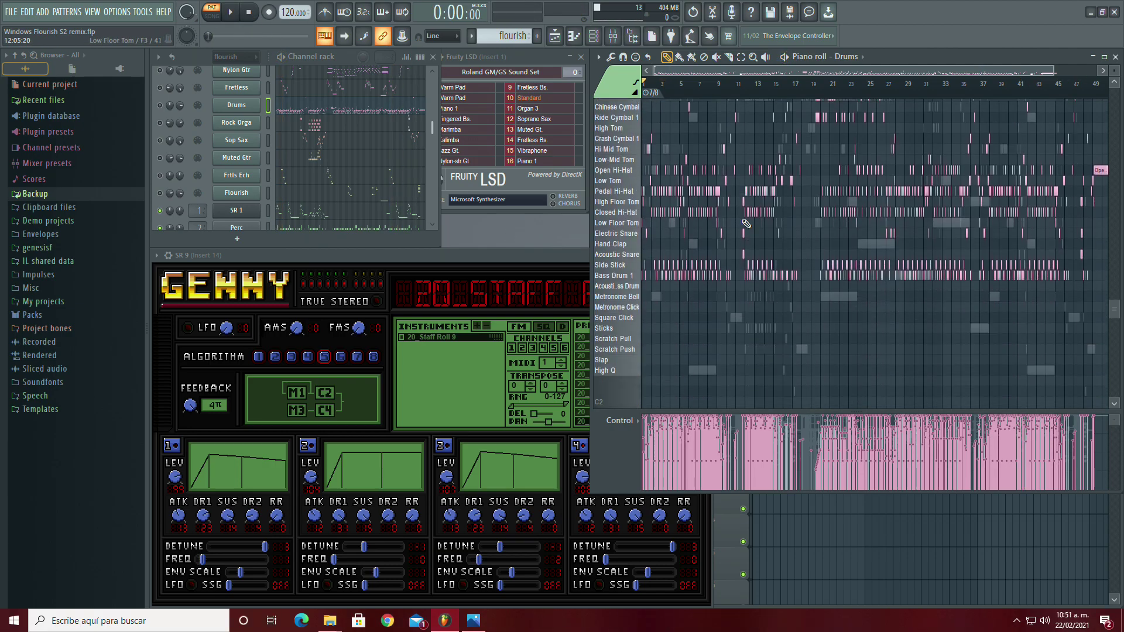
pyautogui.moveTo(1052, 73); pyautogui.dragTo(733, 86)
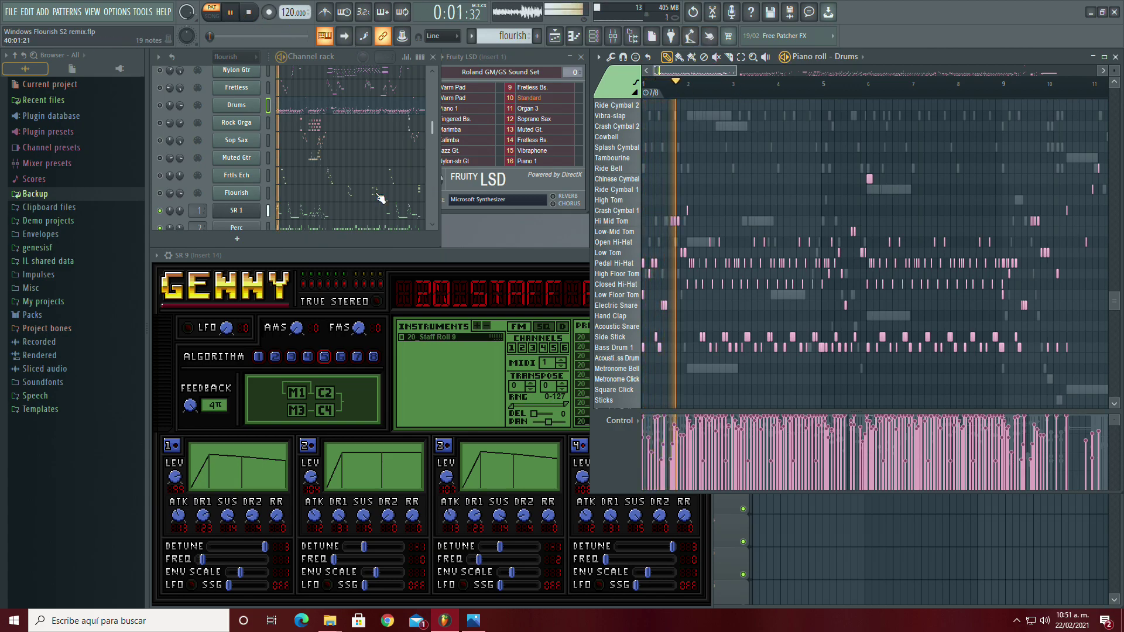
# Step: Review the Sonic 2 Tom (High) notes in the opening bars and the closing bars during playback
pyautogui.scroll(-6, 340, 156)
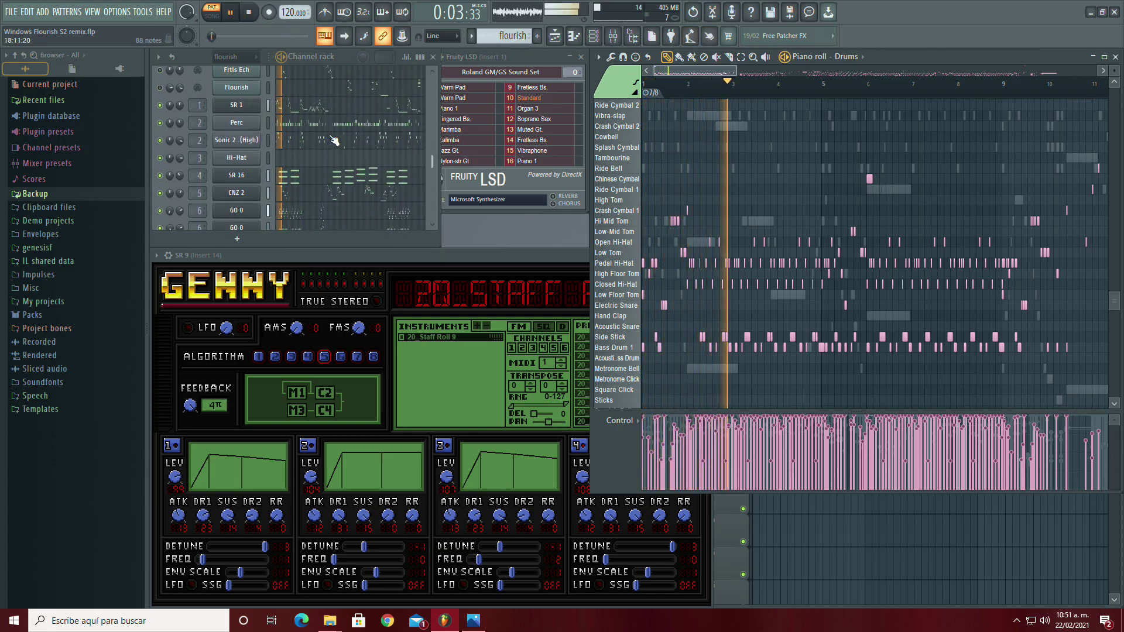
pyautogui.click(332, 145)
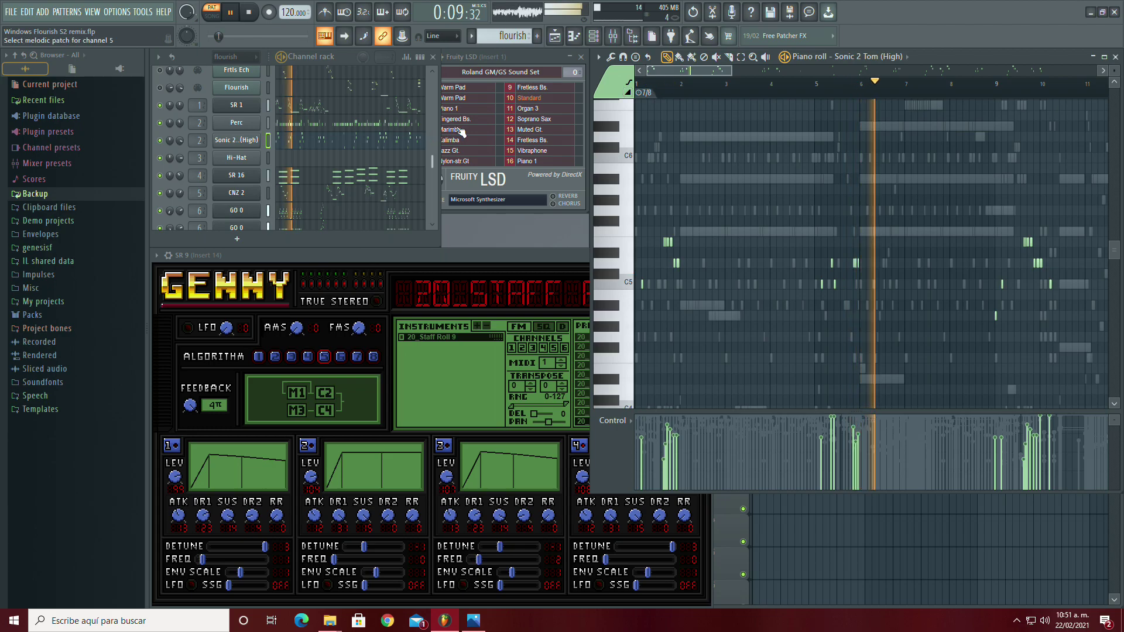
pyautogui.moveTo(676, 72); pyautogui.dragTo(1007, 71)
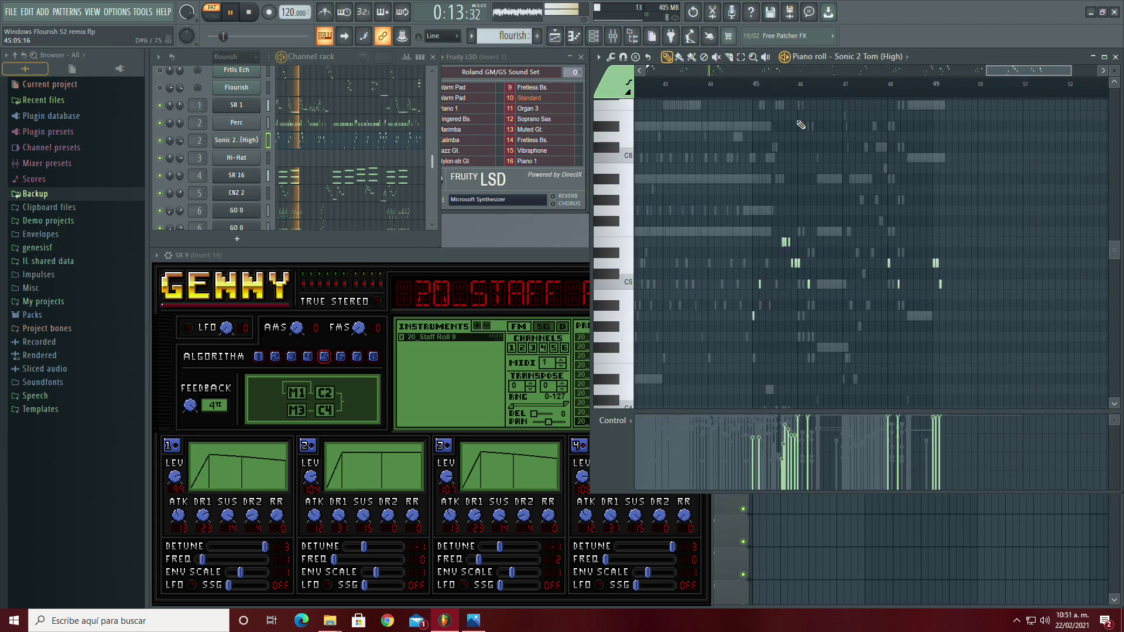
pyautogui.moveTo(1002, 73); pyautogui.dragTo(662, 75)
pyautogui.scroll(9, 332, 143)
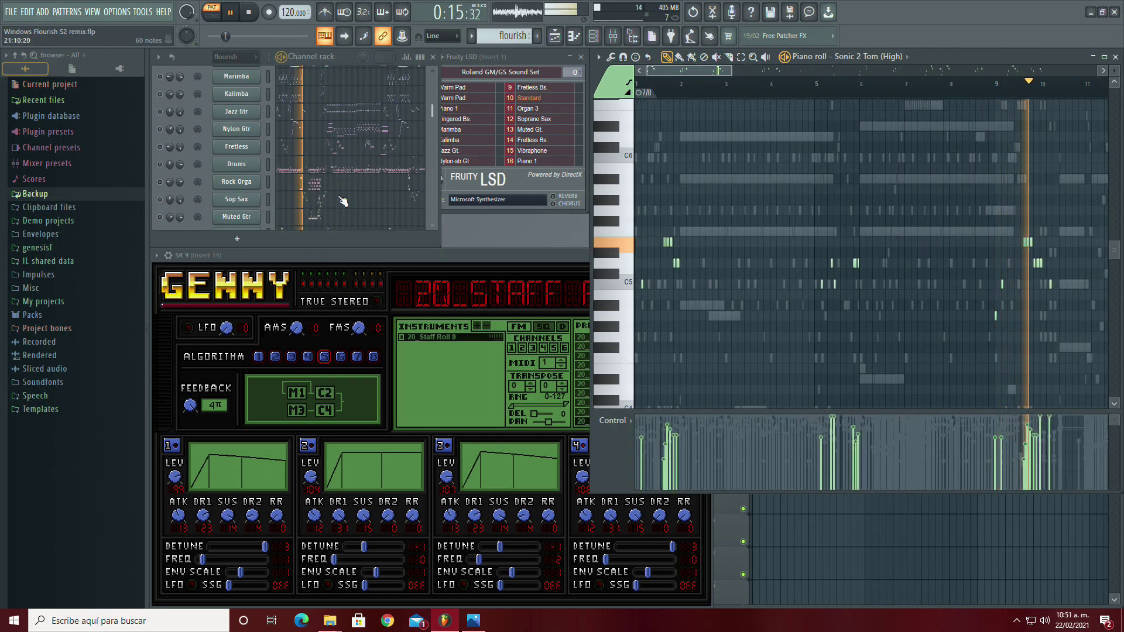
# Step: Stop playback and copy all Pedal Hi-Hat notes from the Drums part into the Hi-Hat channel
pyautogui.click(350, 163)
pyautogui.scroll(-5, 819, 252)
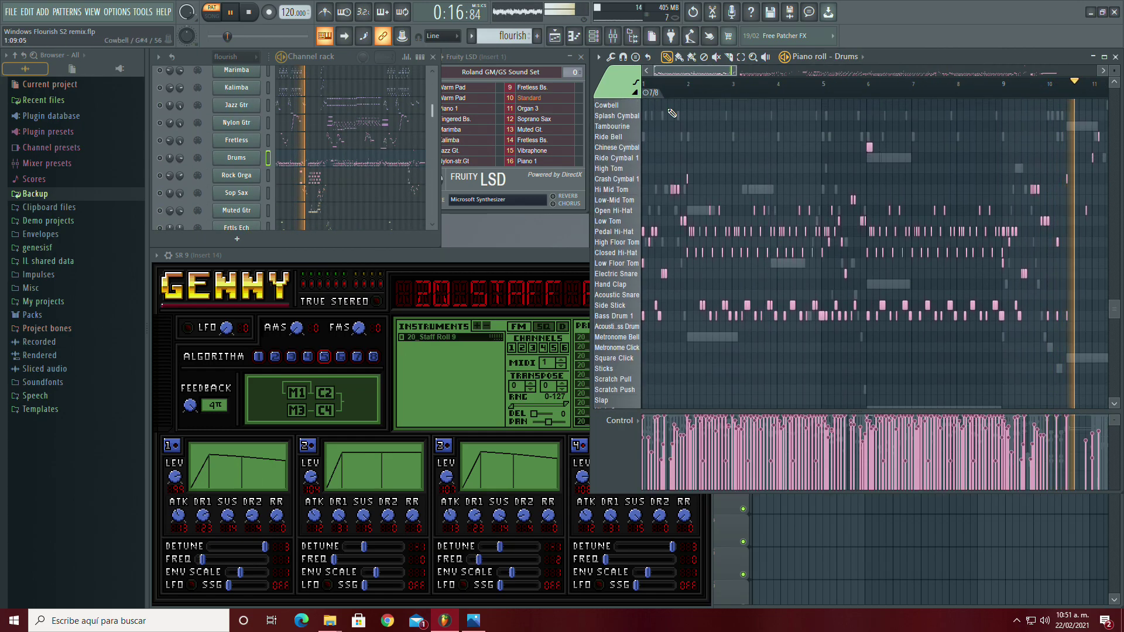
pyautogui.click(250, 14)
pyautogui.doubleClick(628, 232)
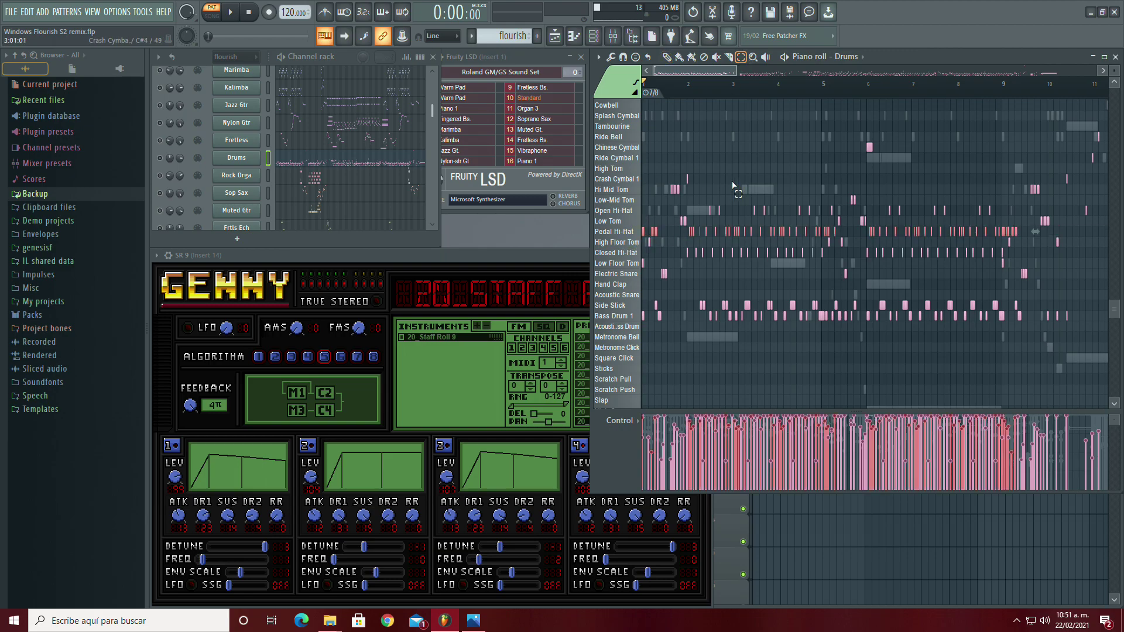
pyautogui.moveTo(731, 73); pyautogui.dragTo(659, 71)
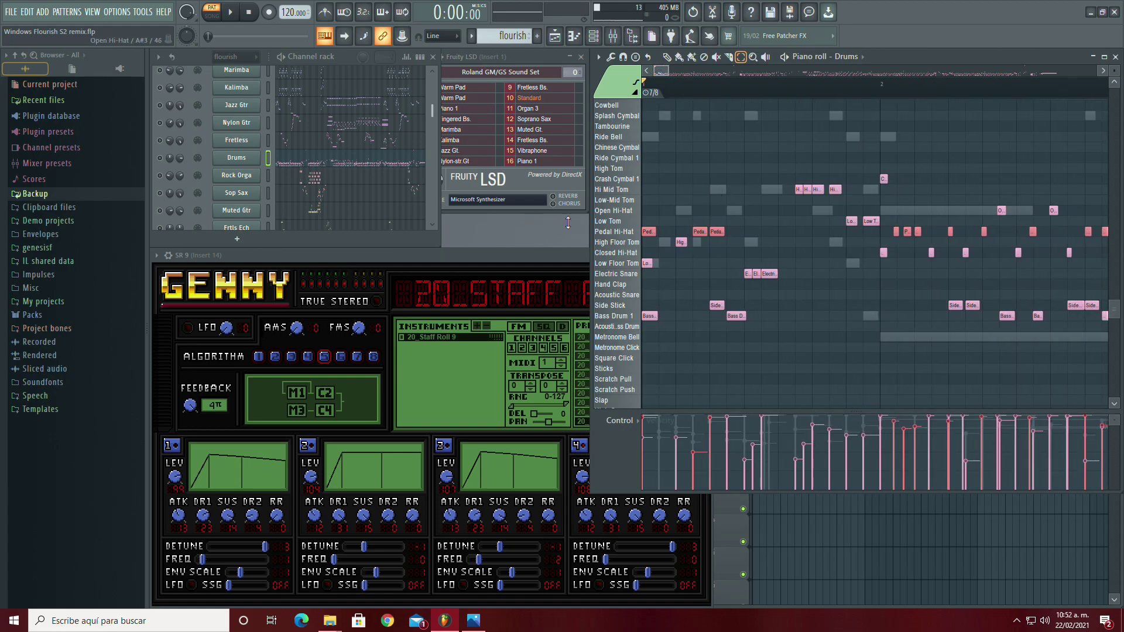
pyautogui.scroll(-7, 332, 194)
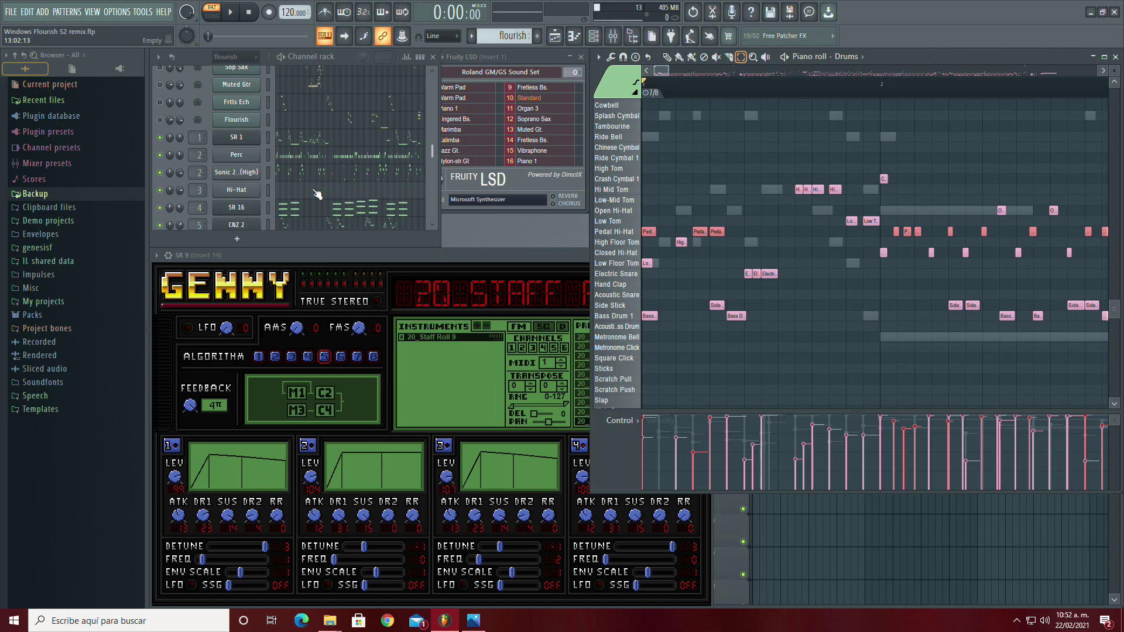
pyautogui.click(316, 194)
# Step: Move the copied Pedal Hi-Hat notes up to the Sonic 2 (Closed) row and change their color to green
pyautogui.scroll(4, 647, 369)
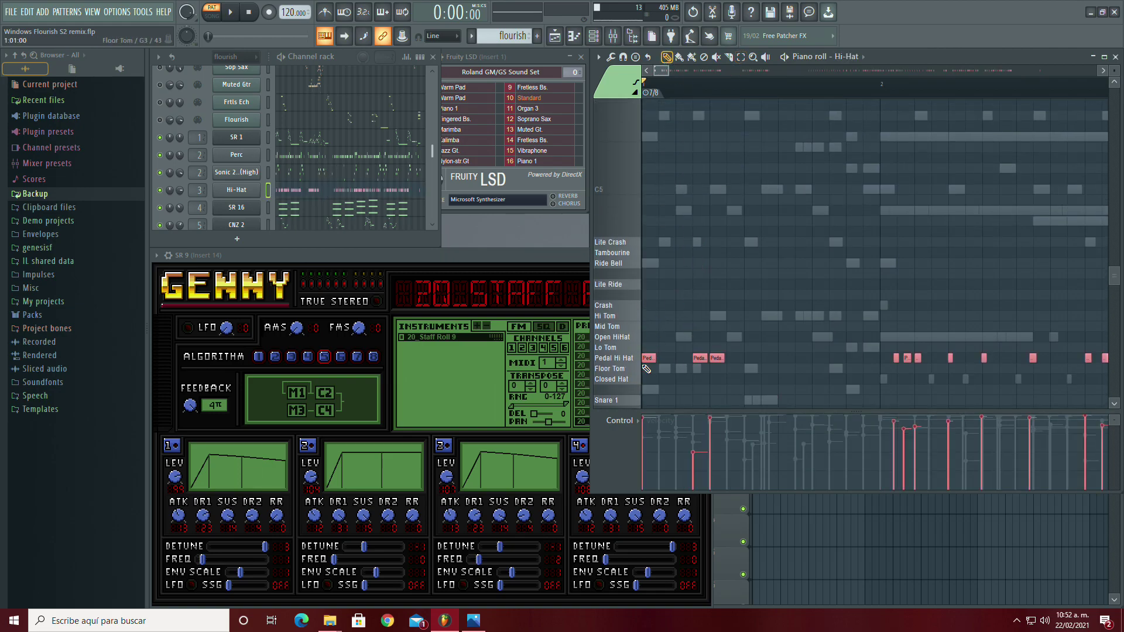
pyautogui.moveTo(643, 188); pyautogui.dragTo(650, 337)
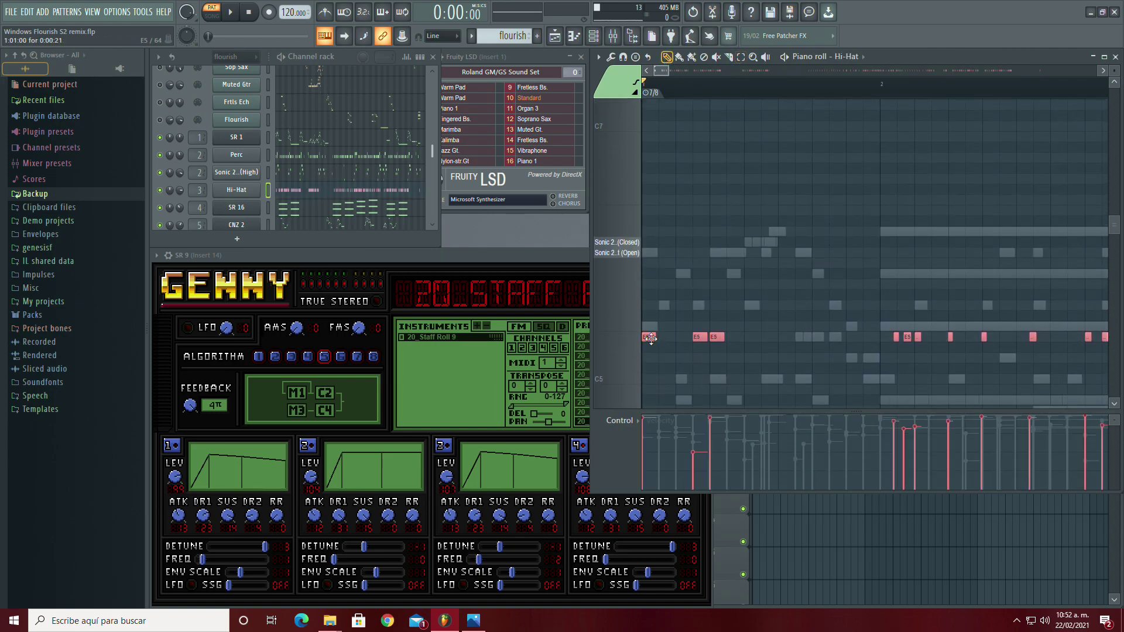
pyautogui.click(597, 57)
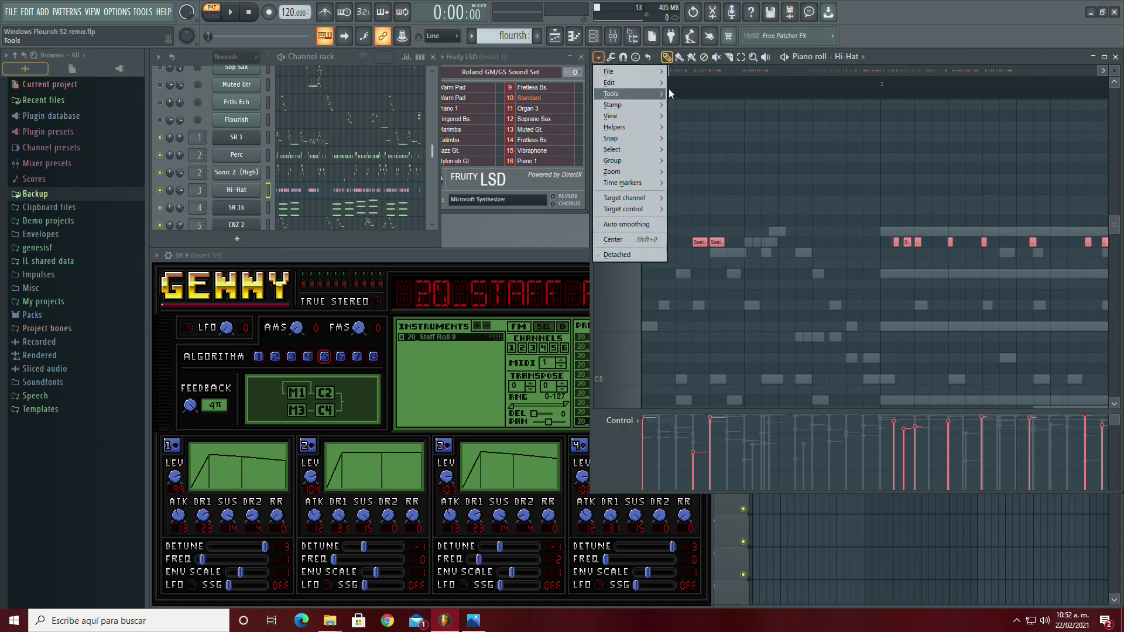
pyautogui.moveTo(653, 85)
pyautogui.click(702, 262)
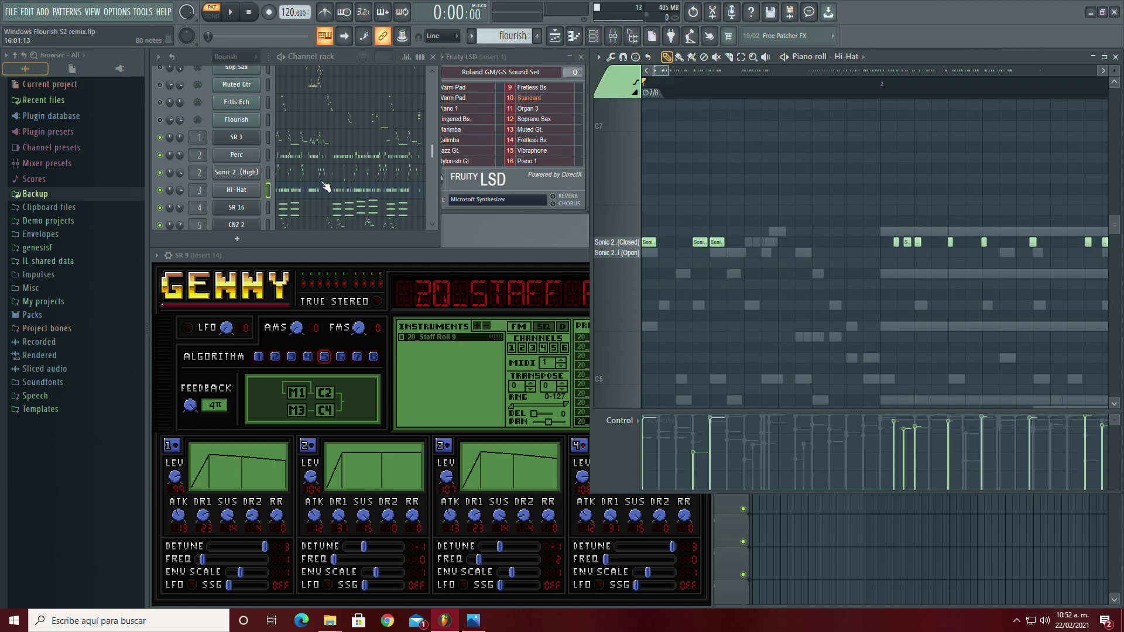
# Step: Copy the Closed Hi-Hat notes from the Drums part into the Hi-Hat channel, aligning the first one with the start of bar 2
pyautogui.scroll(2, 326, 187)
pyautogui.click(336, 146)
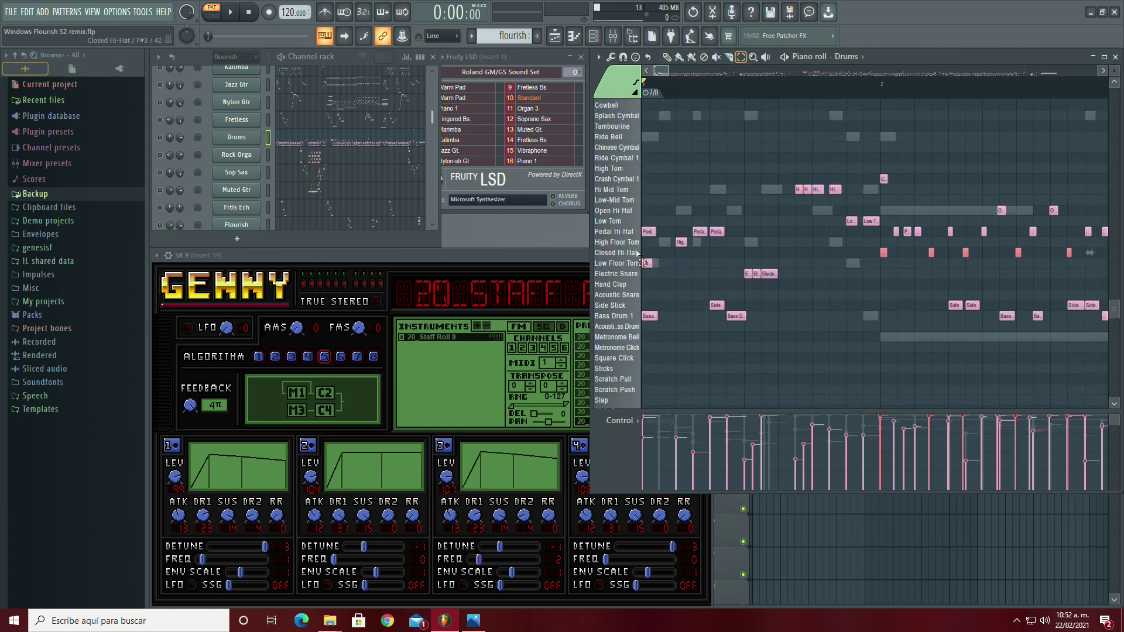
pyautogui.moveTo(660, 71); pyautogui.dragTo(668, 72)
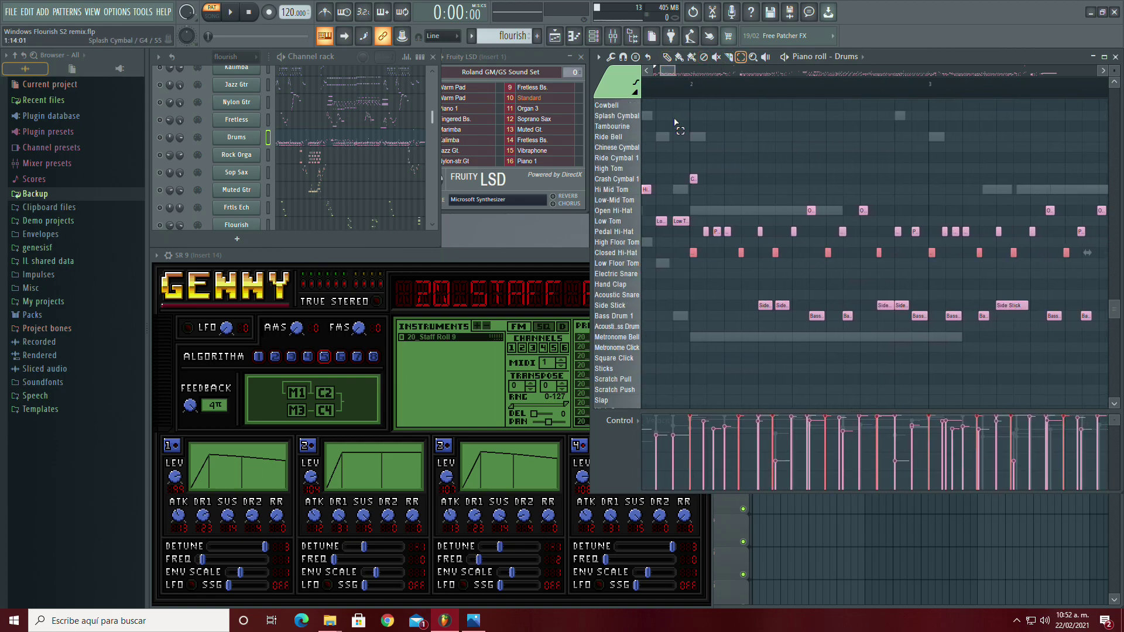
pyautogui.scroll(3, 340, 182)
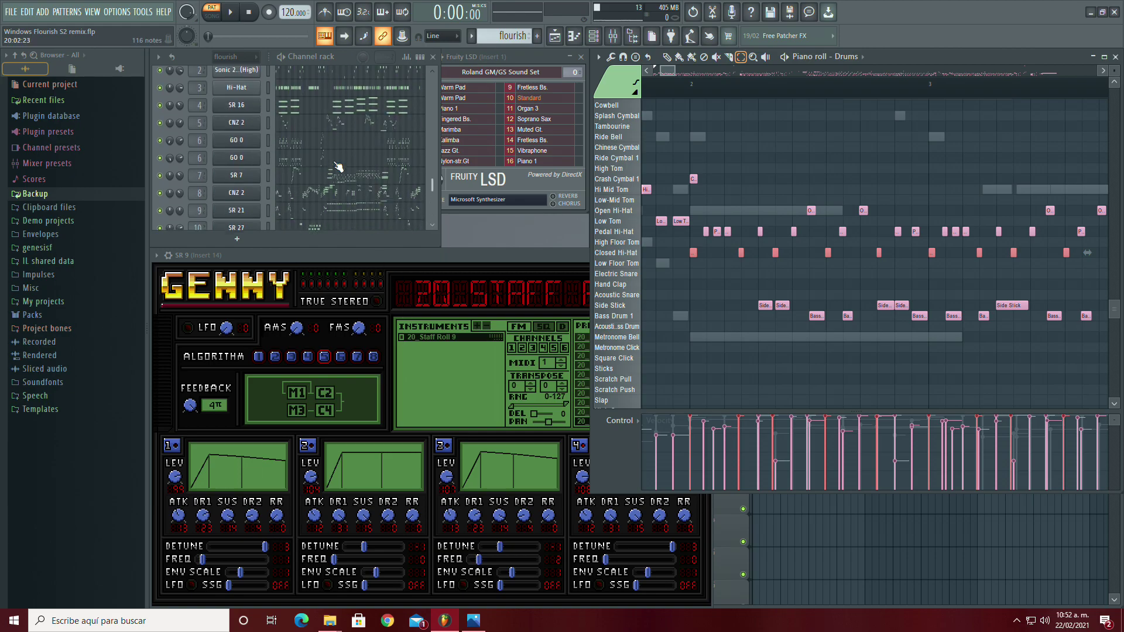
pyautogui.scroll(3, 338, 168)
pyautogui.click(328, 141)
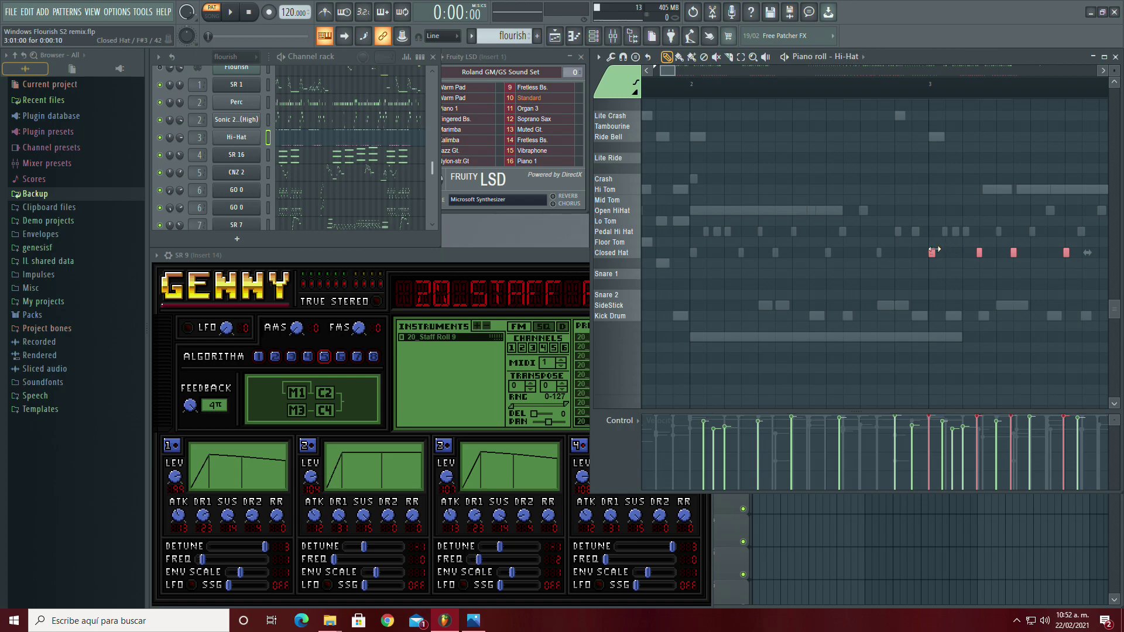
pyautogui.moveTo(932, 250); pyautogui.dragTo(696, 249)
# Step: Move the copied Closed Hi-Hat notes up to the Sonic 2 (Closed) row and recolor them green like the existing notes
pyautogui.scroll(5, 712, 328)
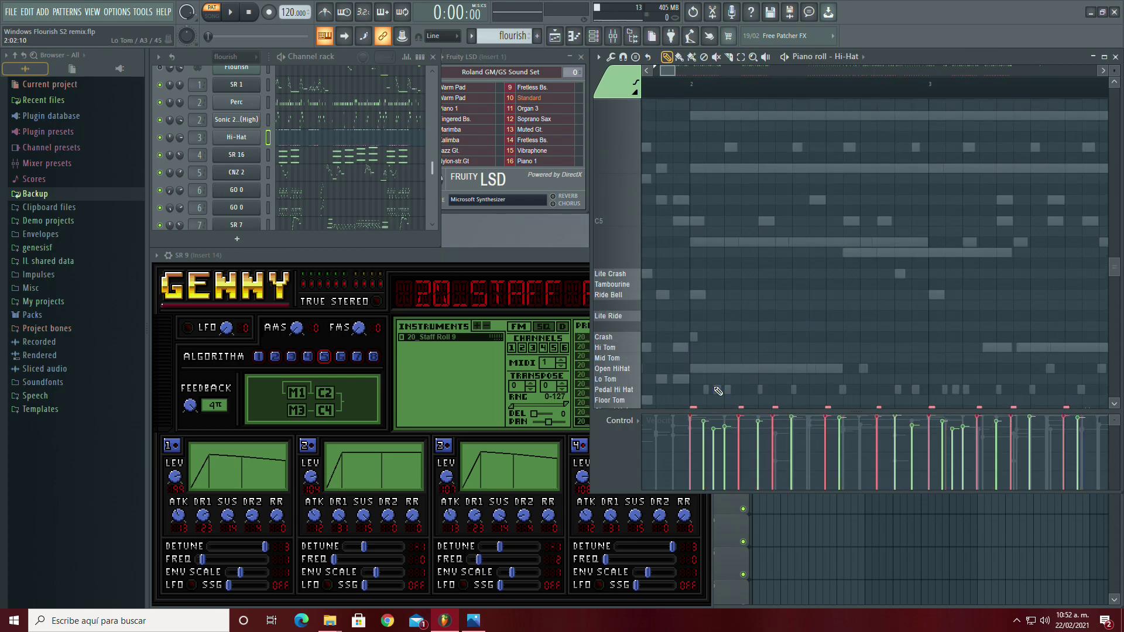
pyautogui.moveTo(700, 403); pyautogui.dragTo(695, 210)
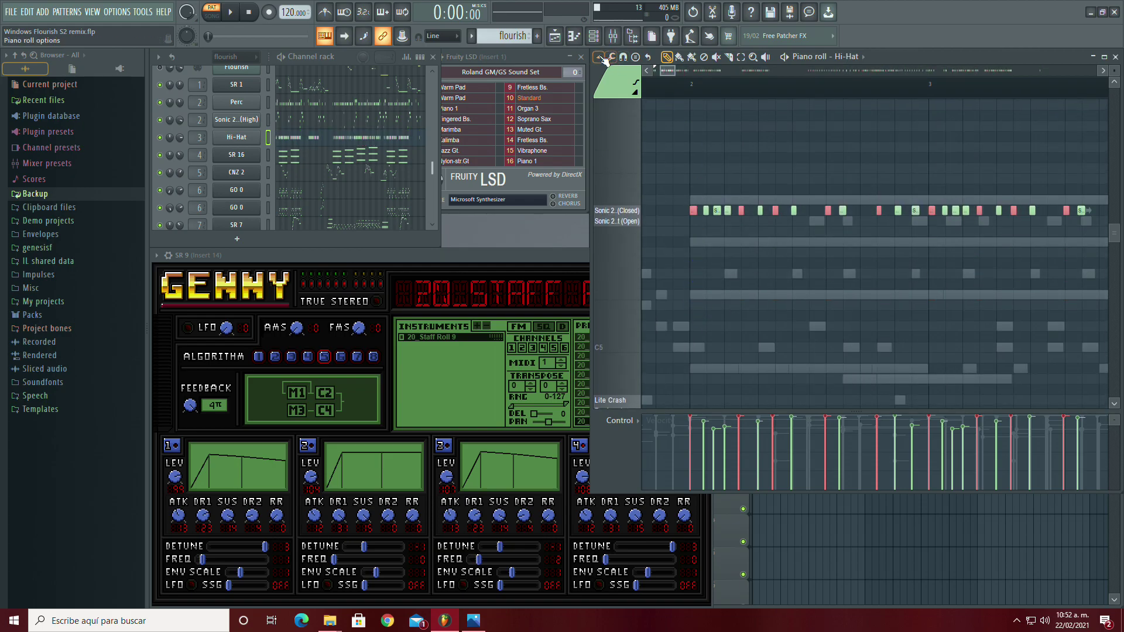
pyautogui.click(605, 59)
pyautogui.moveTo(637, 84)
pyautogui.click(743, 261)
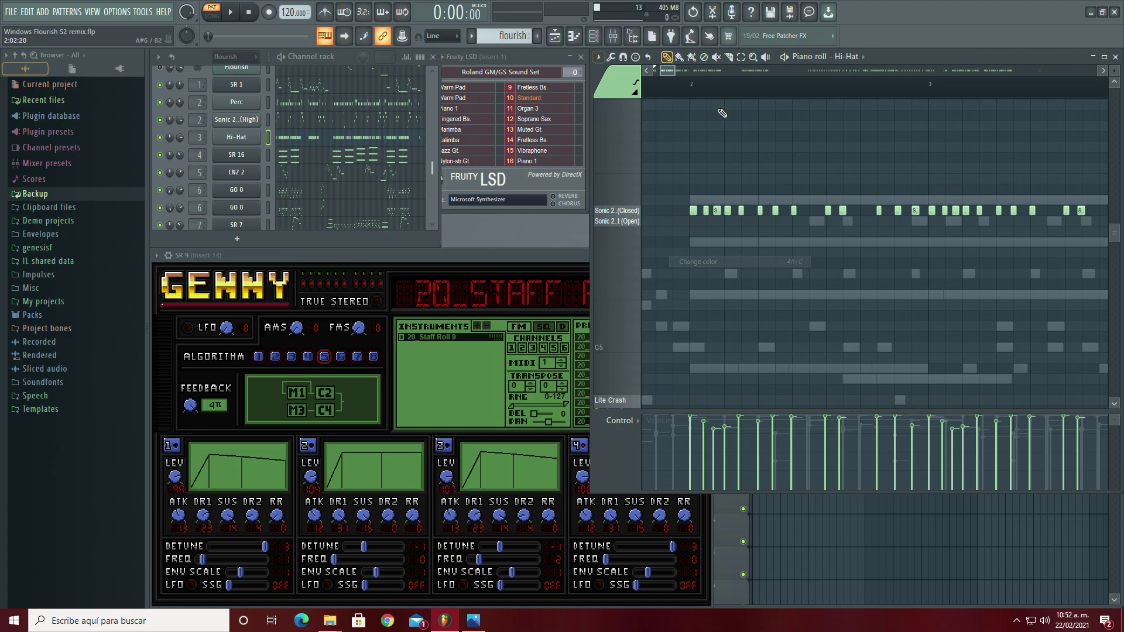
# Step: Copy all Open Hi-Hat notes from the Drums part into the Hi-Hat channel, lining them up with the original note positions
pyautogui.moveTo(680, 71)
pyautogui.mouseDown()
pyautogui.moveTo(700, 67)
pyautogui.moveTo(659, 70)
pyautogui.mouseUp()
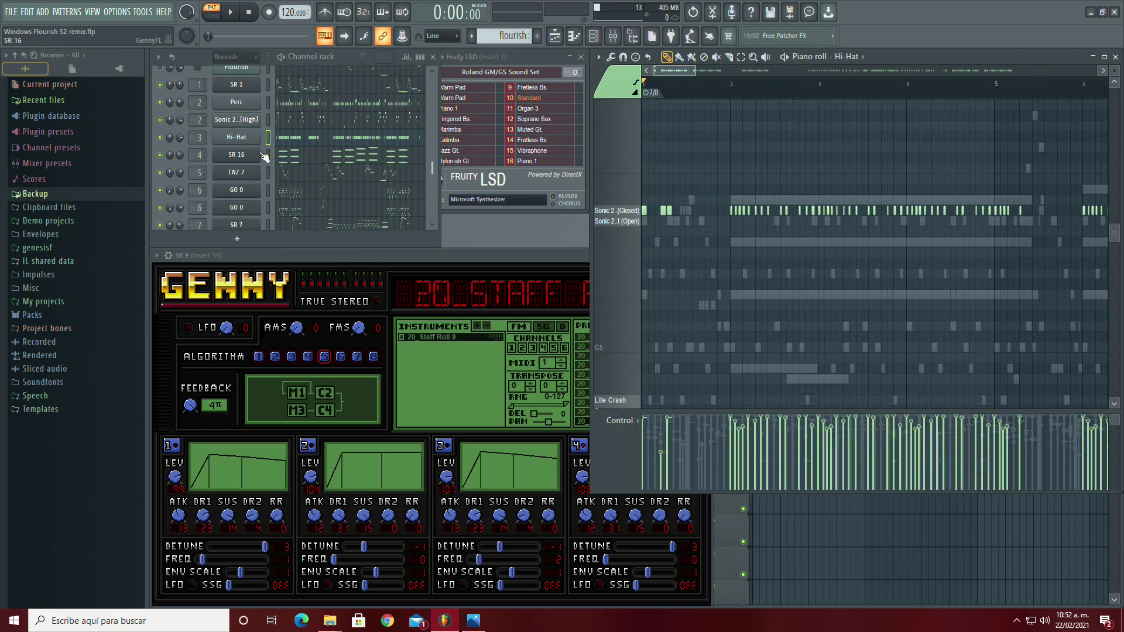
pyautogui.scroll(3, 314, 141)
pyautogui.click(332, 105)
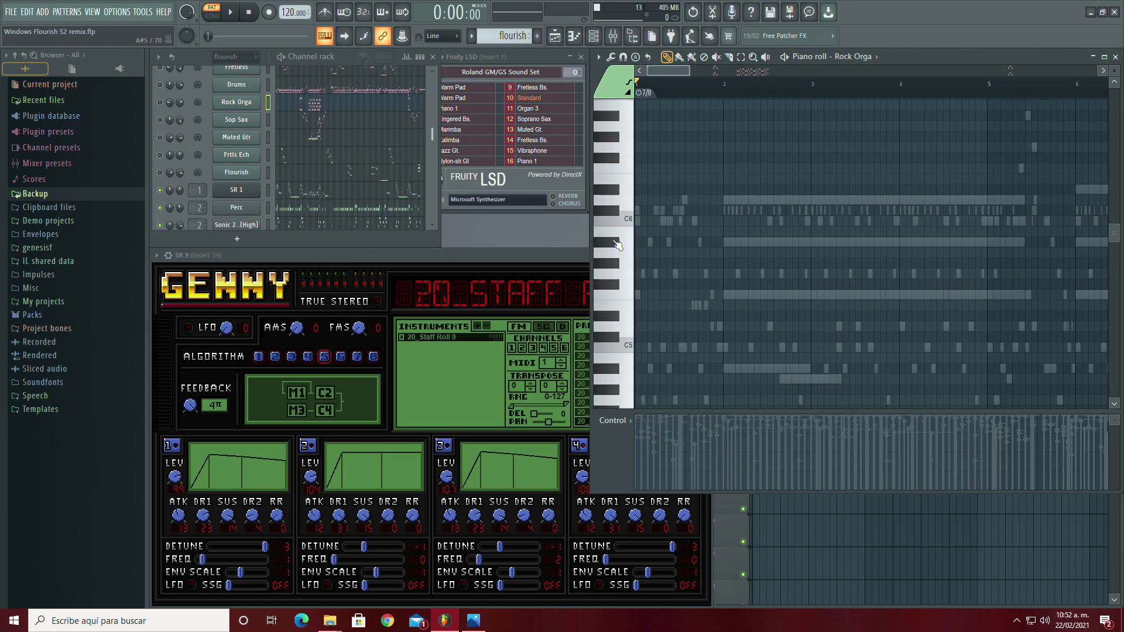
pyautogui.click(333, 106)
pyautogui.click(340, 88)
pyautogui.scroll(-6, 716, 259)
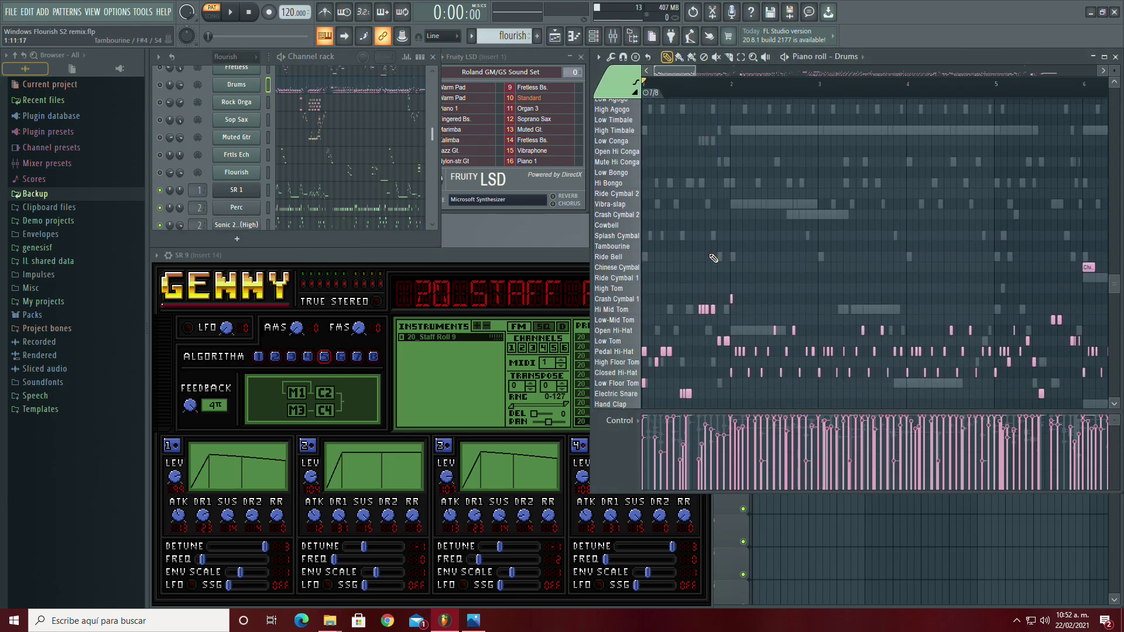
pyautogui.scroll(1, 719, 263)
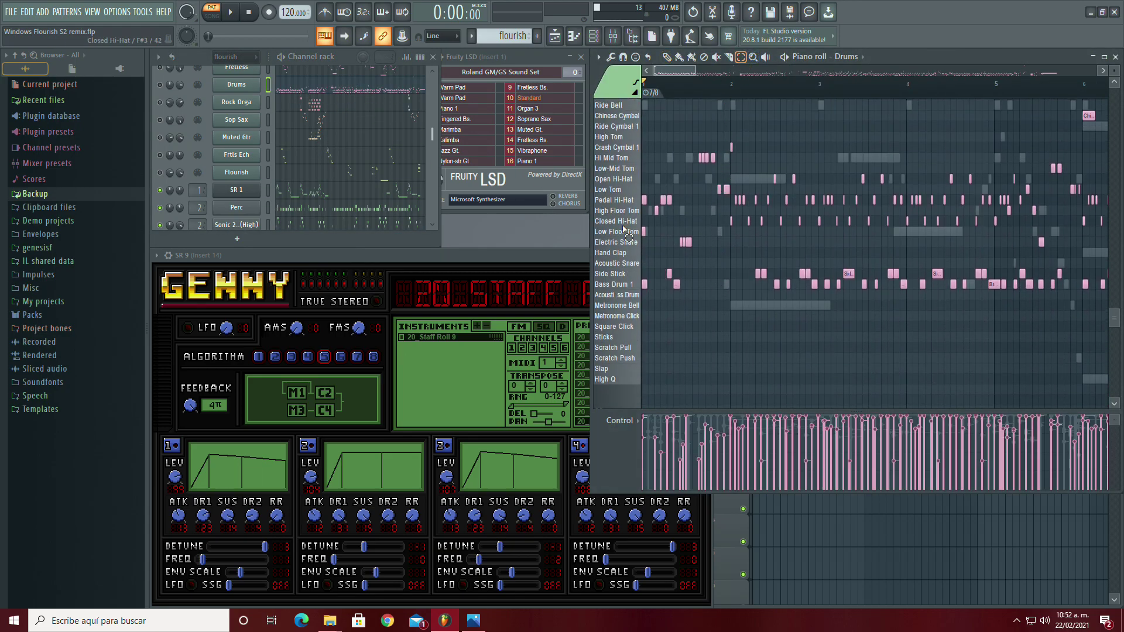
pyautogui.click(628, 182)
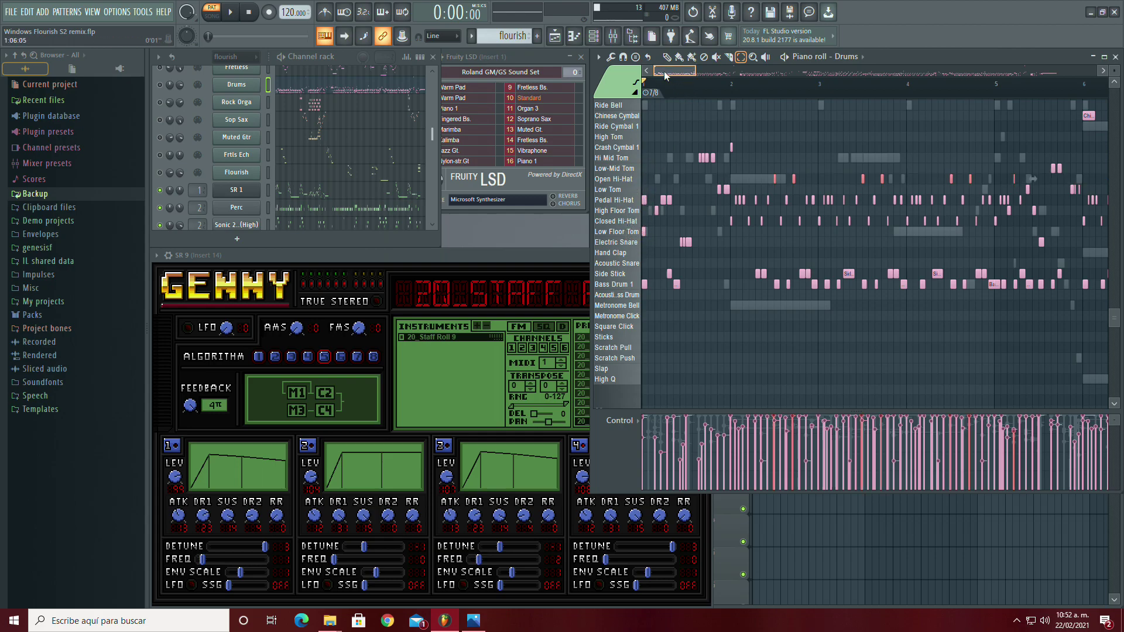
pyautogui.moveTo(696, 72); pyautogui.dragTo(672, 72)
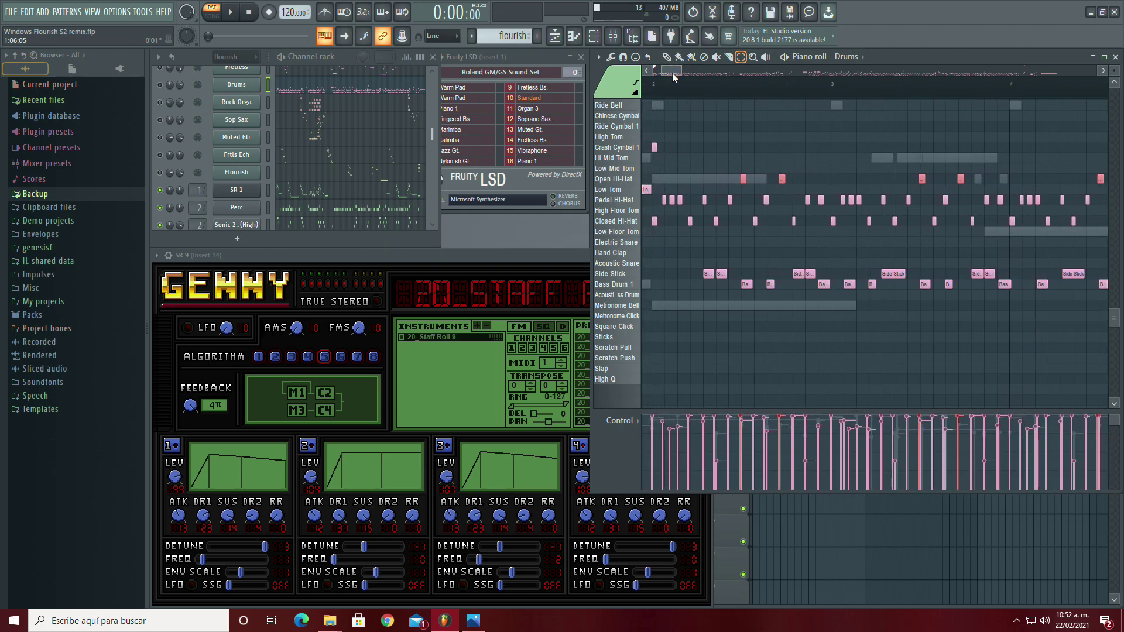
pyautogui.scroll(-3, 358, 175)
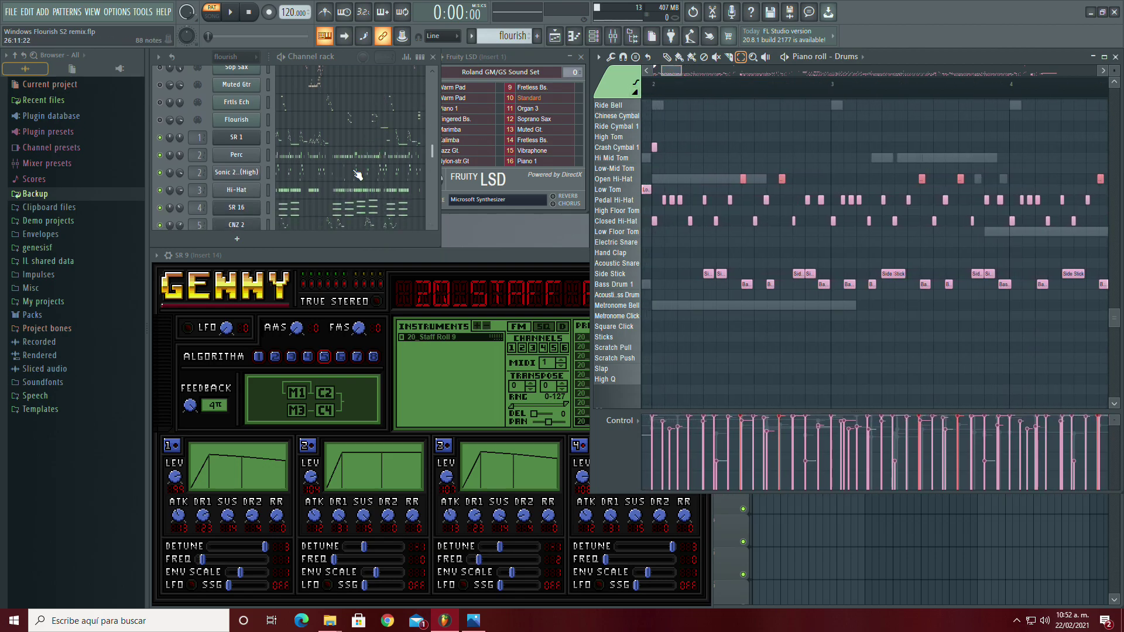
pyautogui.click(338, 196)
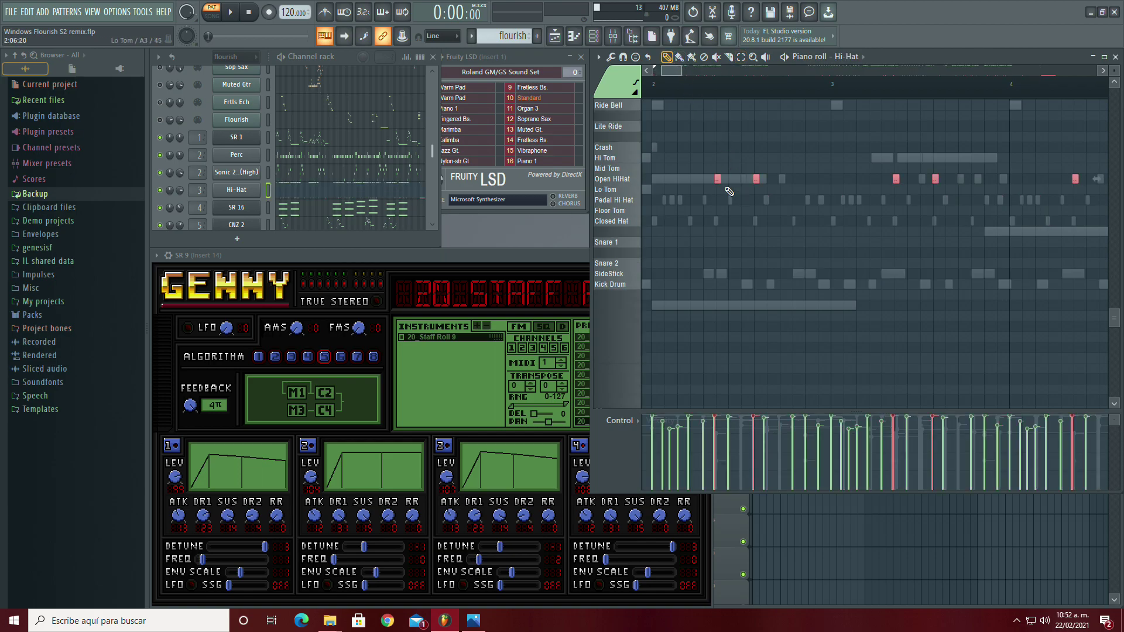
pyautogui.moveTo(721, 180); pyautogui.dragTo(746, 170)
# Step: Move the copied Open Hi-Hat notes up to the Sonic 2 (Open) row and recolor them green
pyautogui.scroll(6, 761, 351)
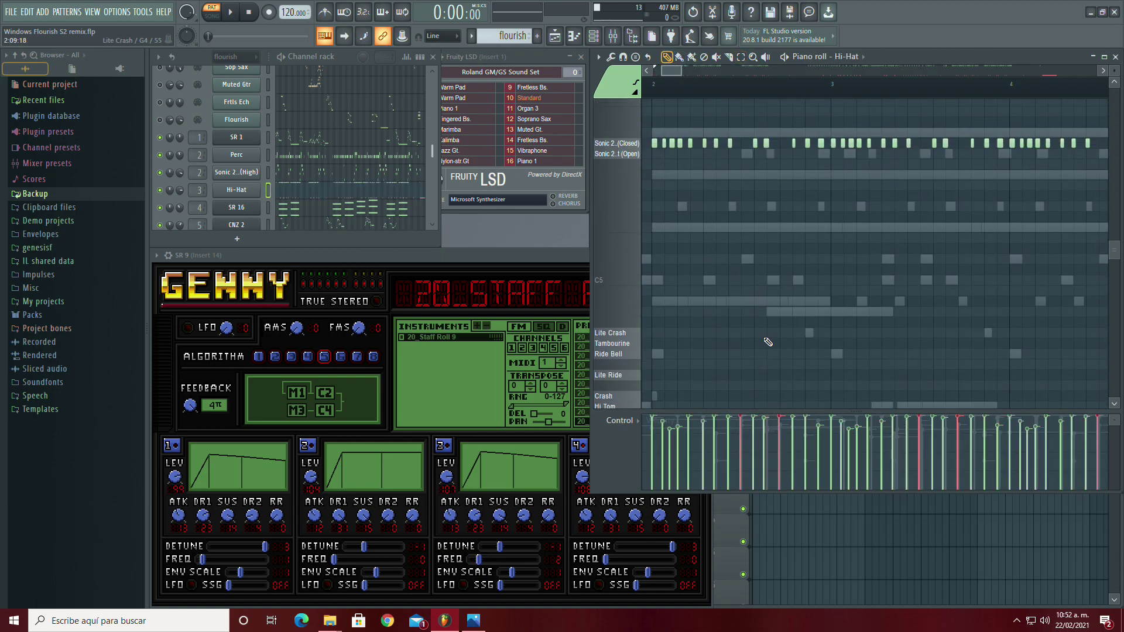
pyautogui.moveTo(742, 356); pyautogui.dragTo(743, 135)
pyautogui.scroll(3, 745, 192)
pyautogui.scroll(3, 745, 192)
pyautogui.moveTo(741, 264); pyautogui.dragTo(742, 221)
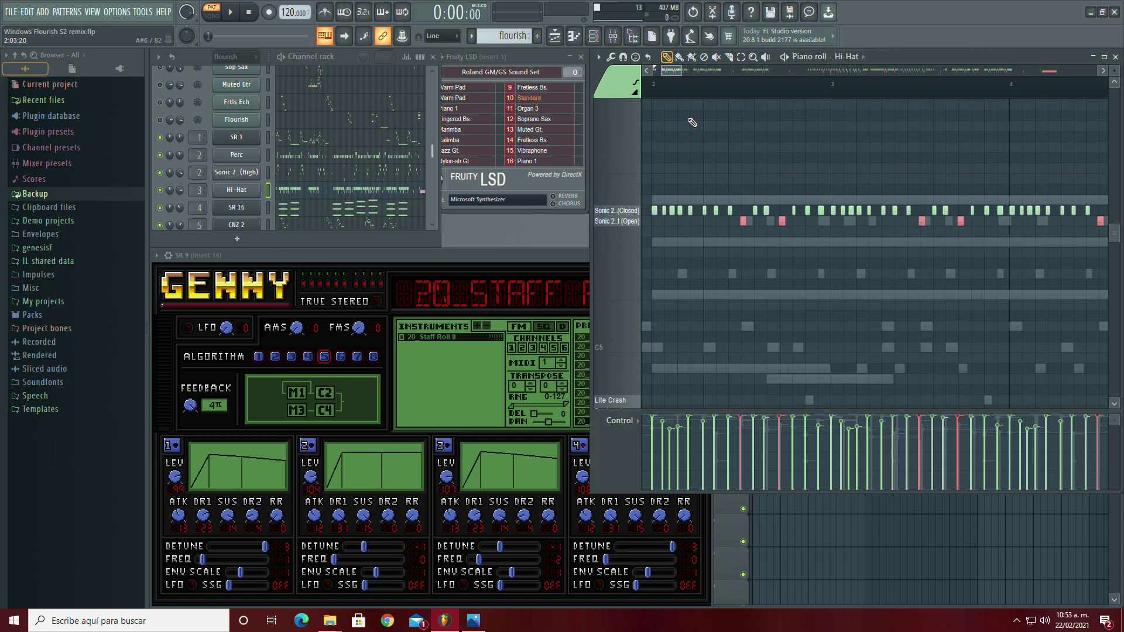
pyautogui.click(597, 57)
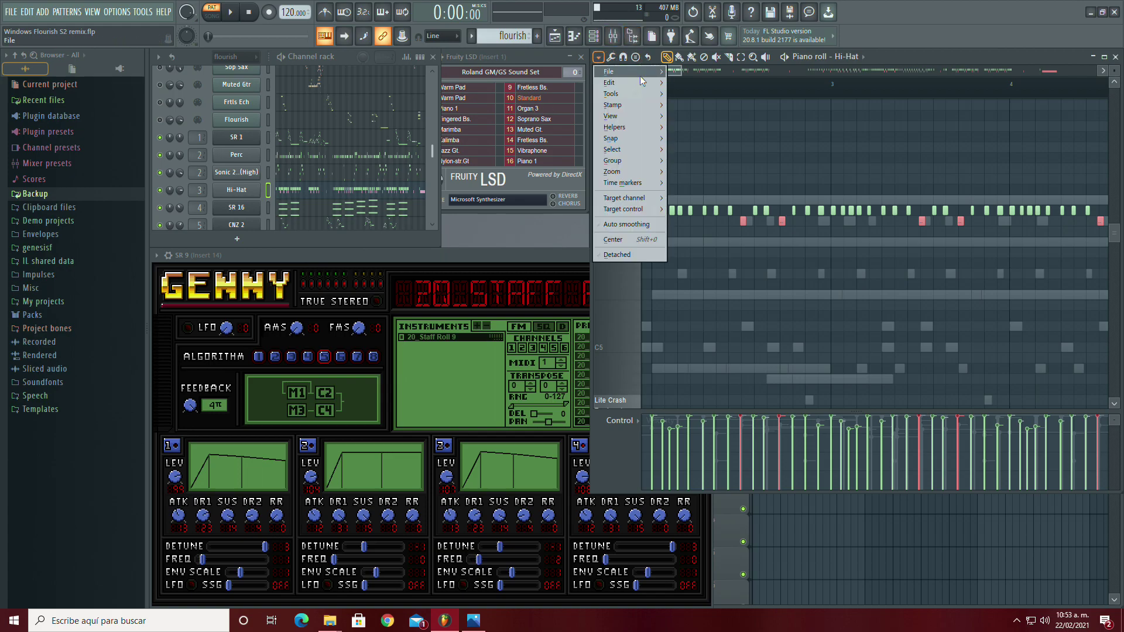
pyautogui.moveTo(623, 83)
pyautogui.click(715, 261)
# Step: Play the pattern and lower the Hi-Hat channel's volume to 30%
pyautogui.moveTo(679, 73); pyautogui.dragTo(716, 73)
pyautogui.press('space')
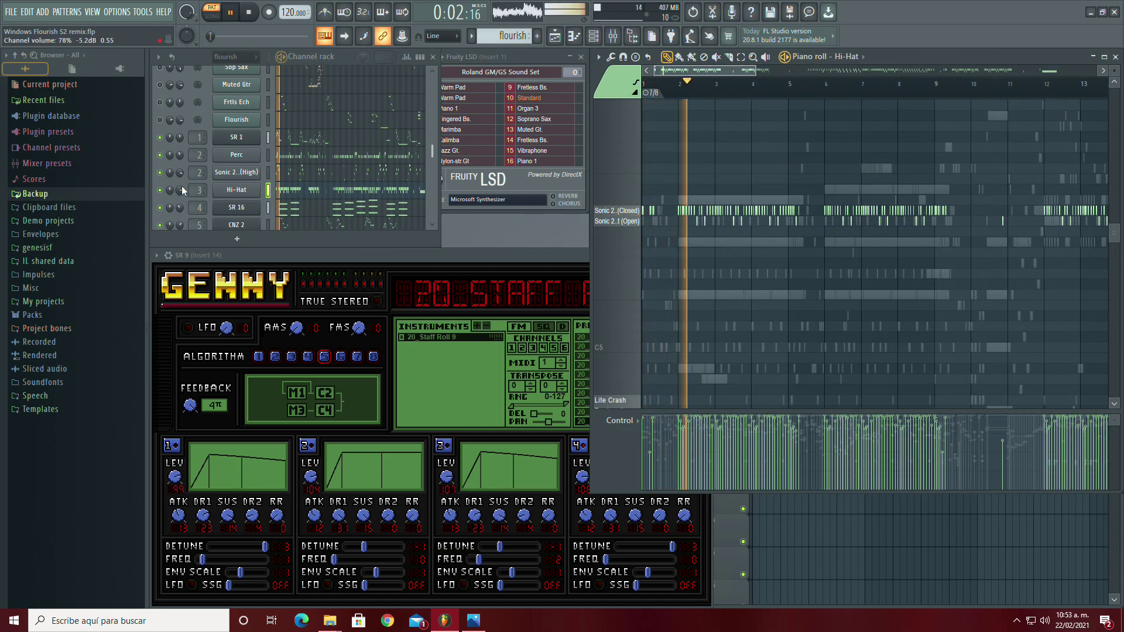
pyautogui.moveTo(180, 188); pyautogui.dragTo(180, 217)
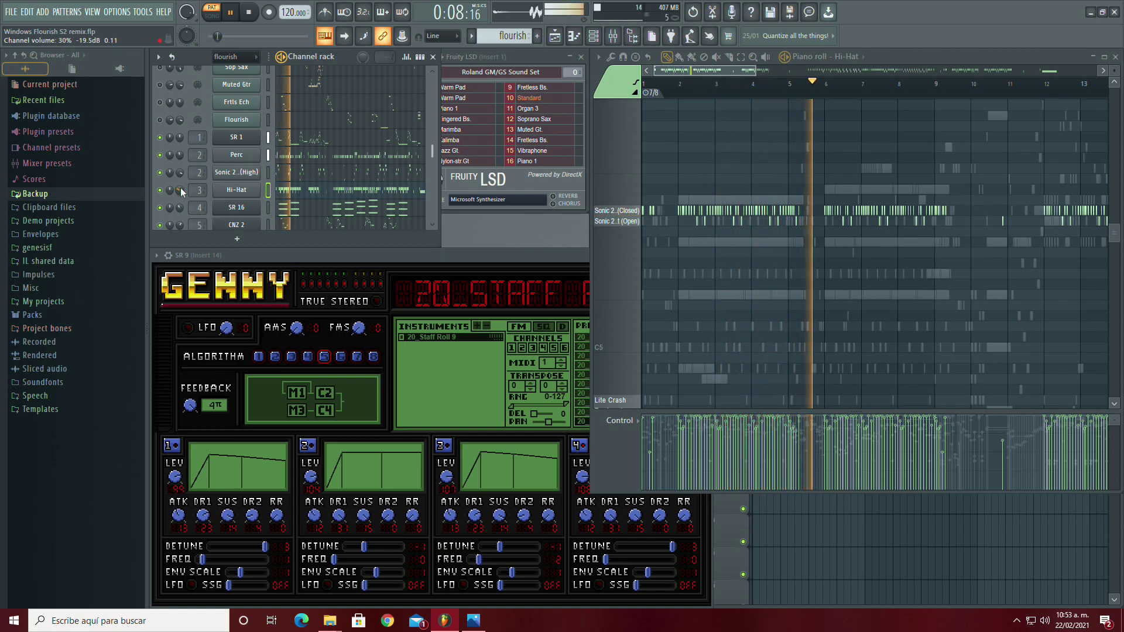
# Step: Open the original Drums part and audition it around bars 9 and 15 before stopping playback
pyautogui.scroll(9, 329, 172)
pyautogui.click(336, 192)
pyautogui.scroll(-8, 668, 214)
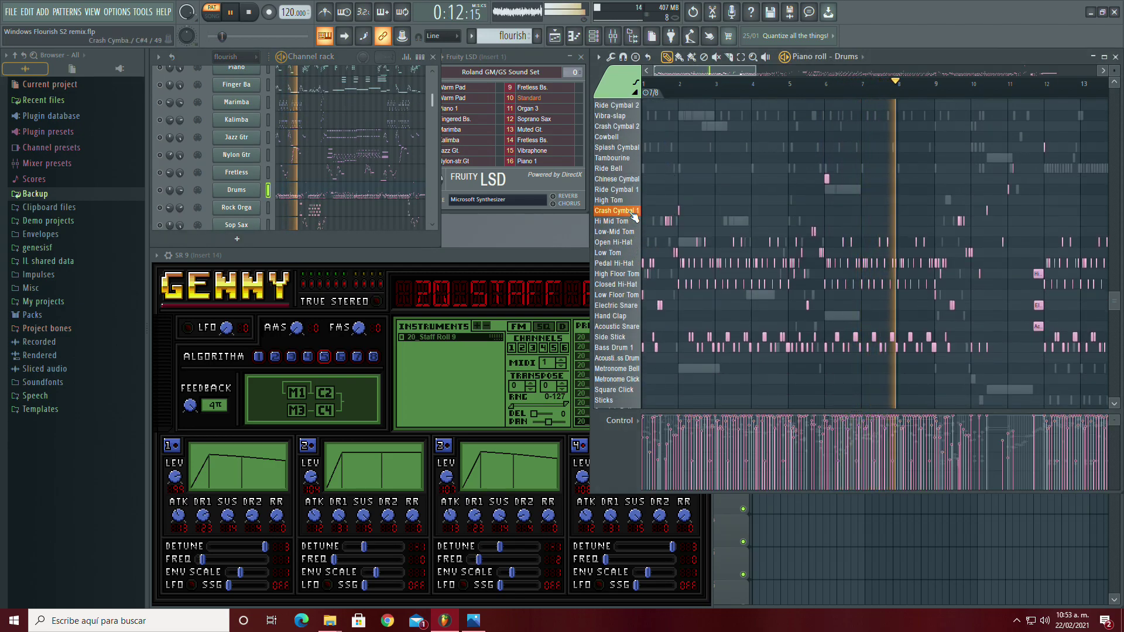
pyautogui.moveTo(756, 72); pyautogui.dragTo(671, 77)
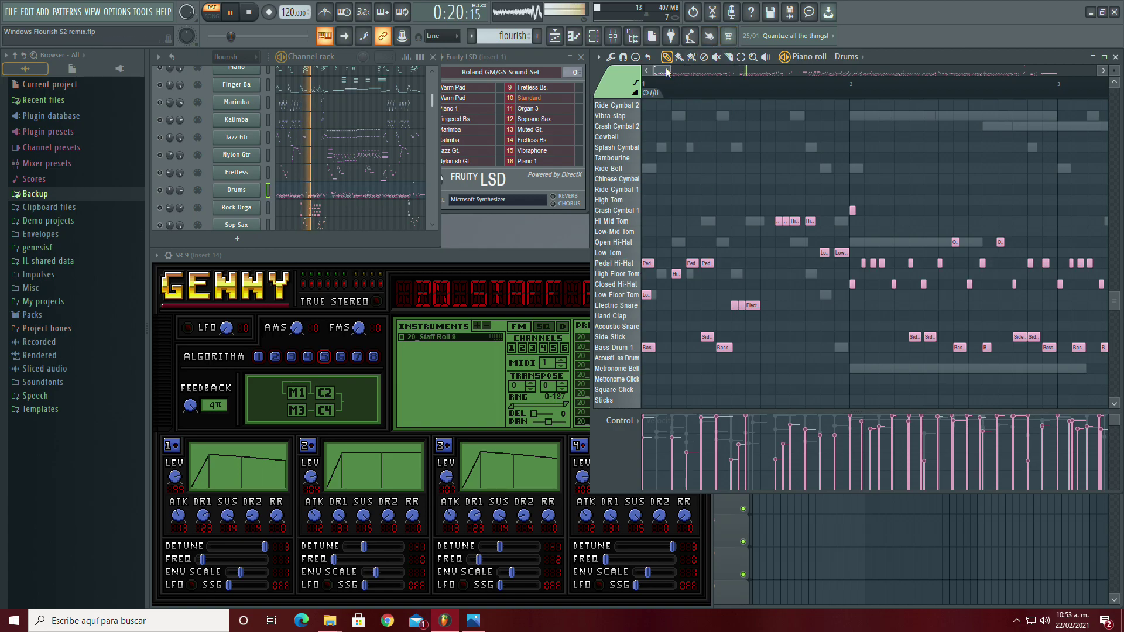
pyautogui.moveTo(672, 70); pyautogui.dragTo(827, 69)
pyautogui.click(838, 94)
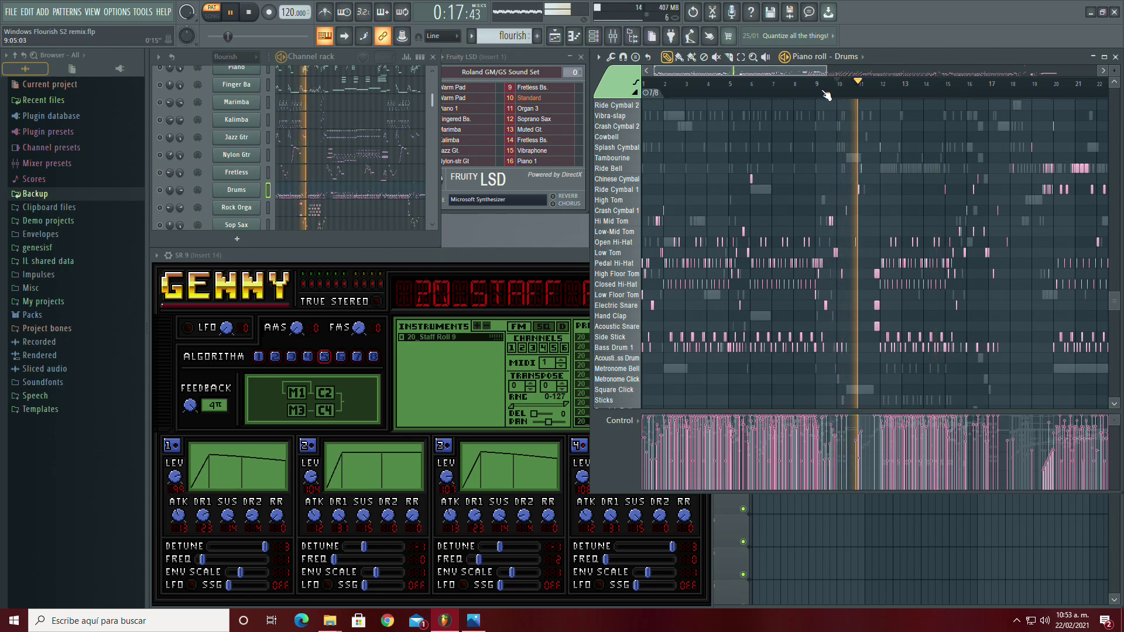
pyautogui.click(821, 93)
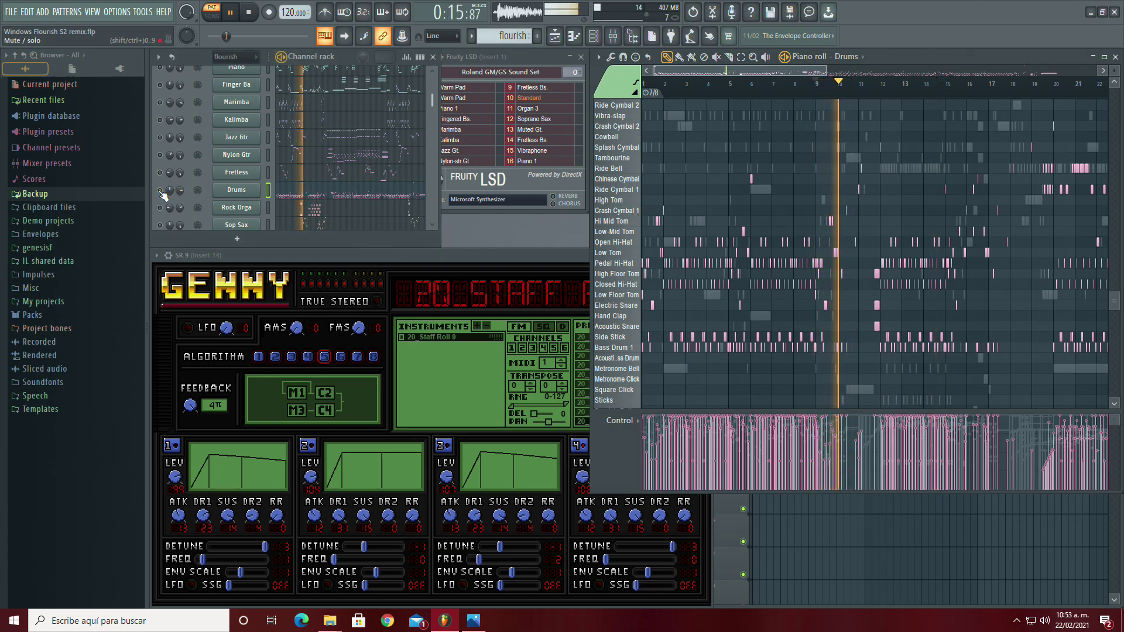
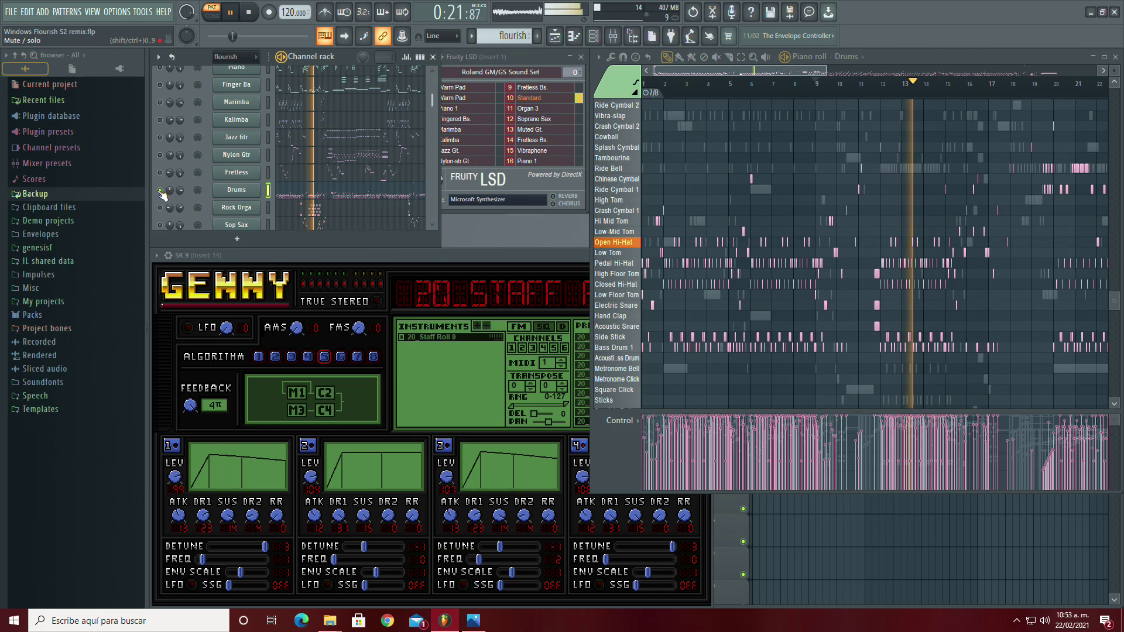
pyautogui.click(959, 88)
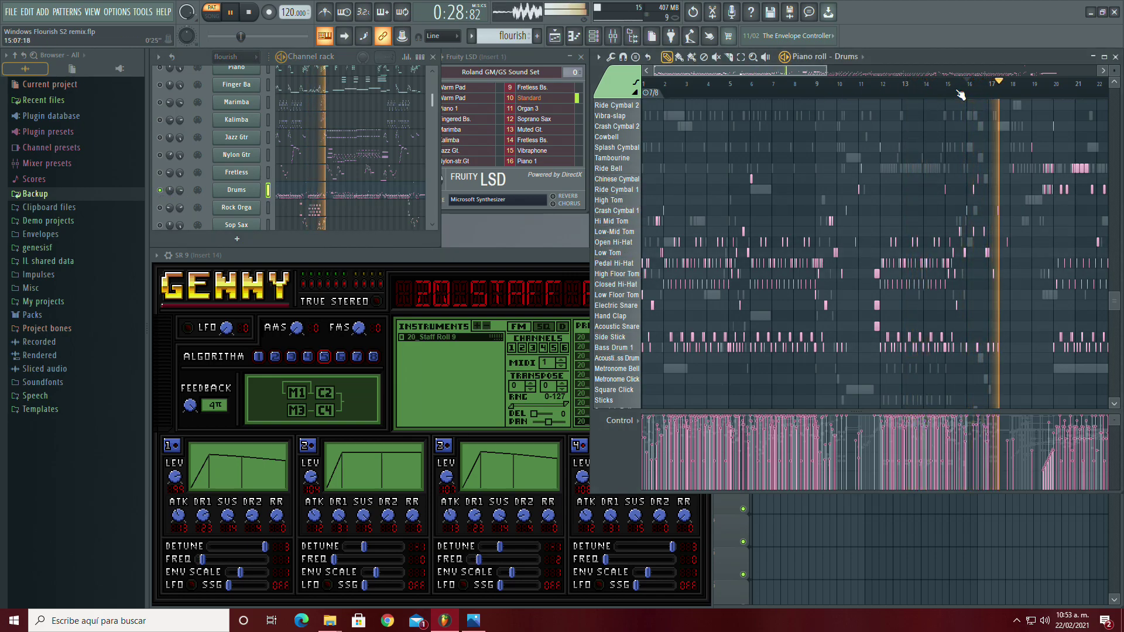
pyautogui.press('space')
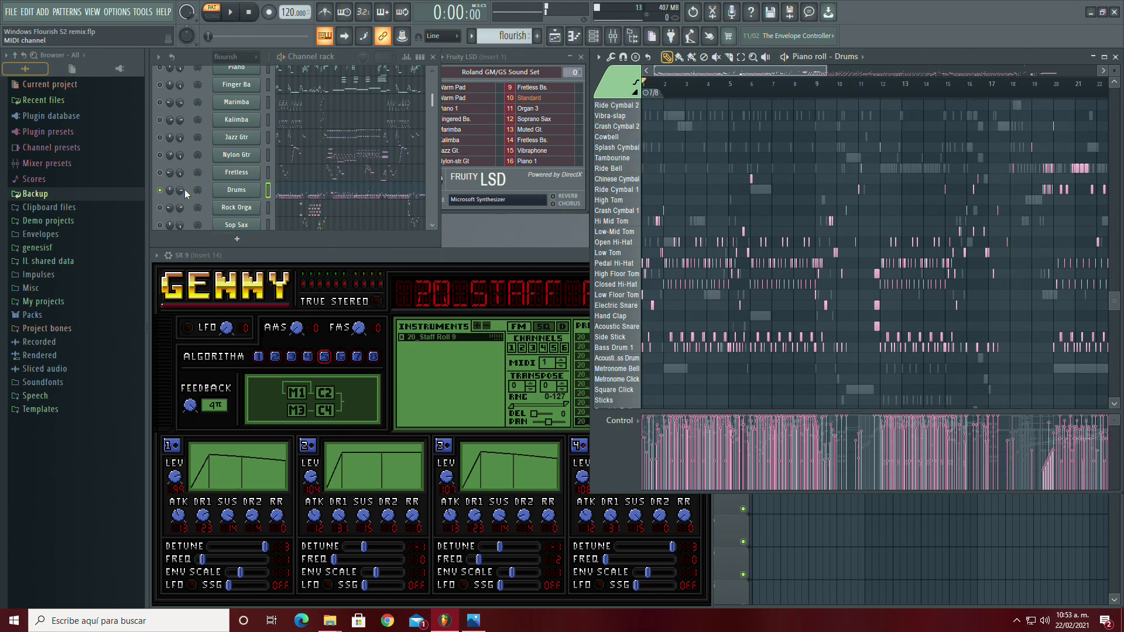
# Step: Add a GennyFL channel routed to mixer track 15 and load the SN Open Hat preset in it
pyautogui.scroll(-10, 315, 210)
pyautogui.click(238, 239)
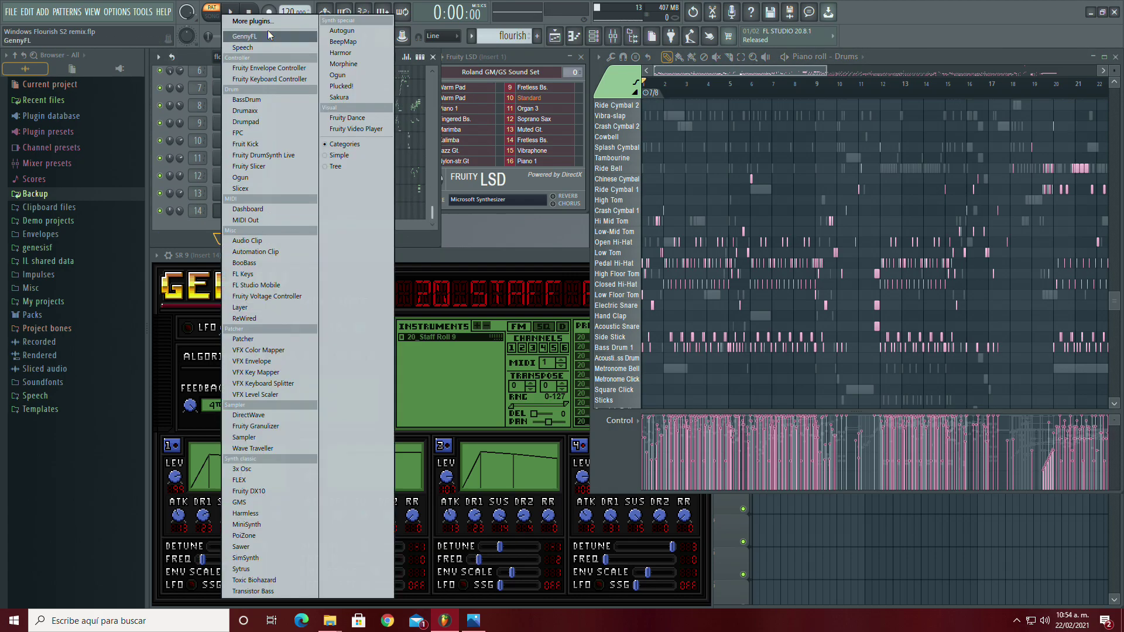
pyautogui.click(269, 35)
pyautogui.moveTo(322, 188); pyautogui.dragTo(245, 255)
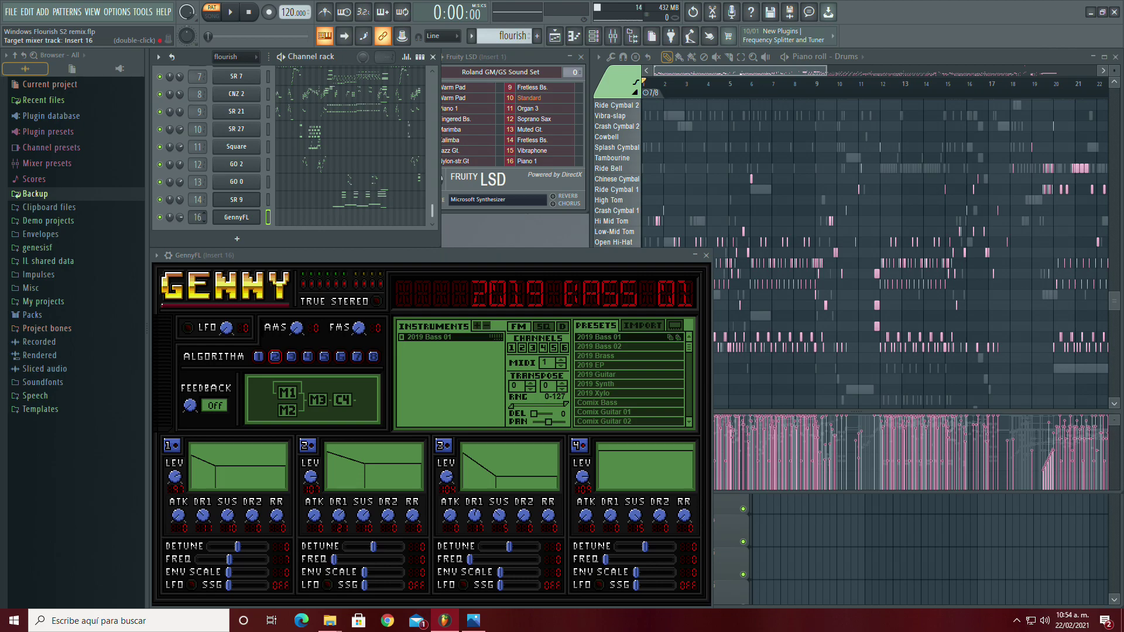
pyautogui.moveTo(685, 350); pyautogui.dragTo(686, 405)
pyautogui.click(618, 362)
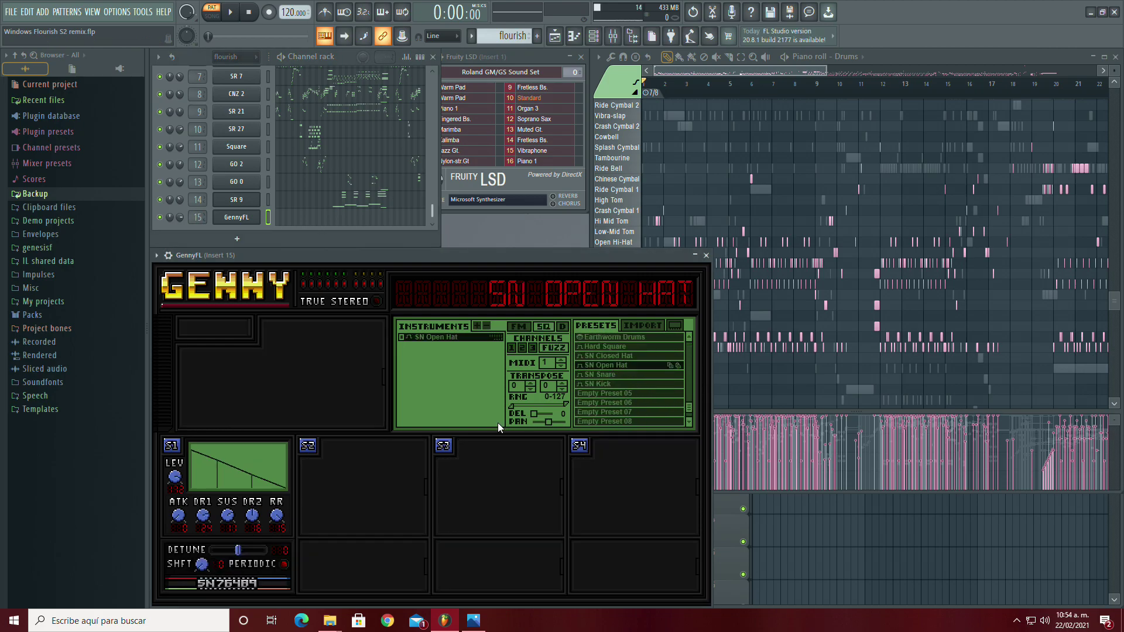
# Step: Copy all Crash Cymbal 1 notes from the Drums part into the new GennyFL channel at their original positions
pyautogui.press('F7')
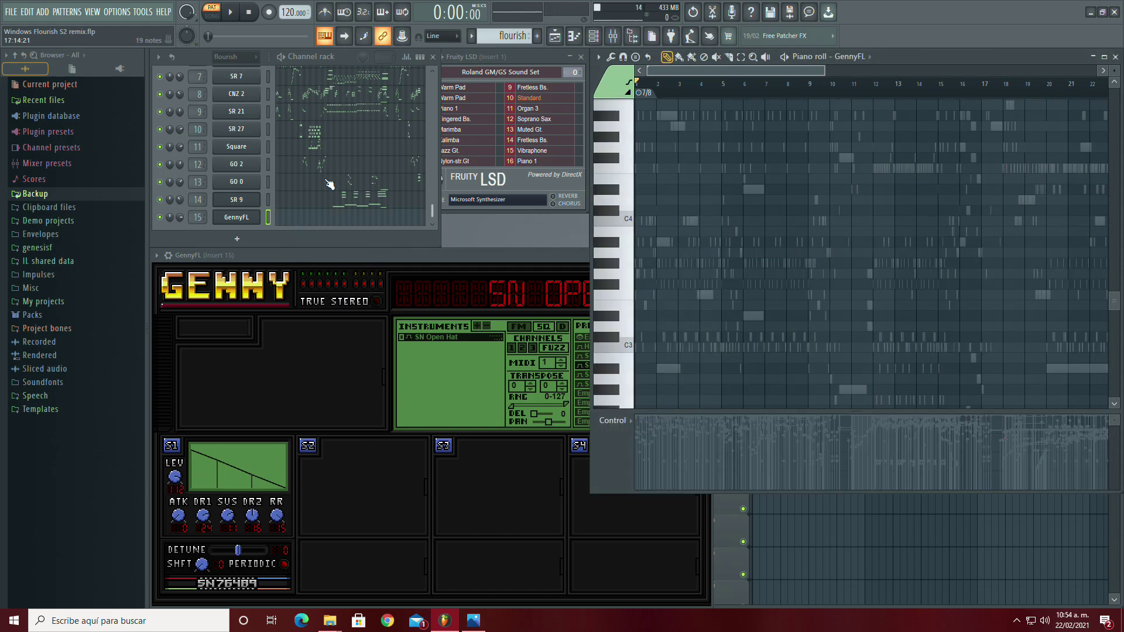
pyautogui.scroll(5, 305, 176)
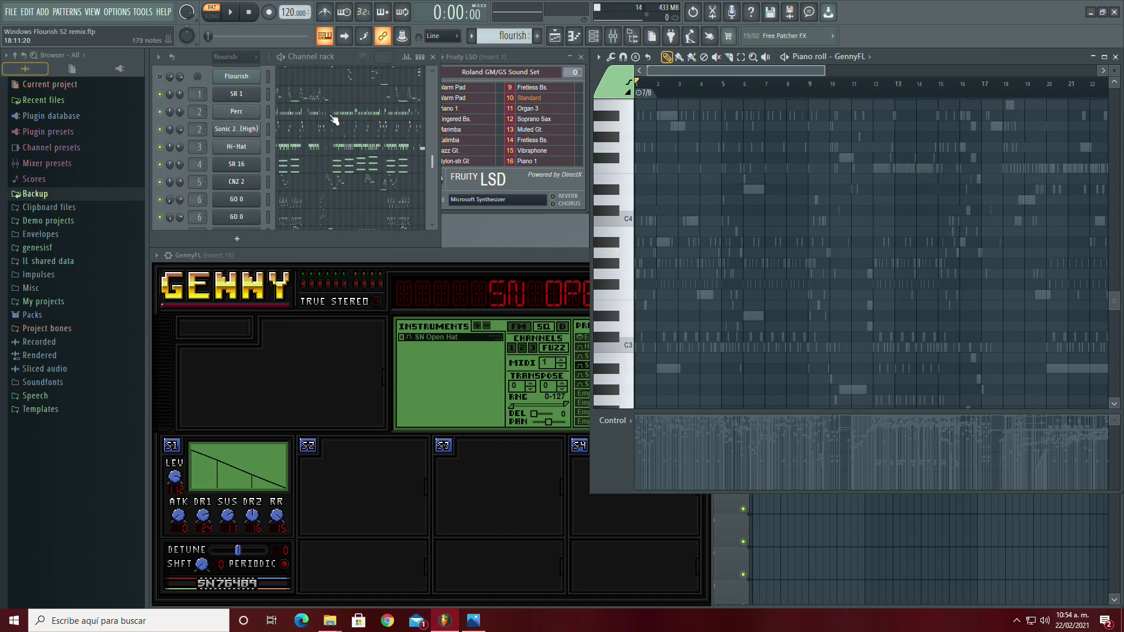
pyautogui.scroll(-5, 318, 146)
pyautogui.click(342, 151)
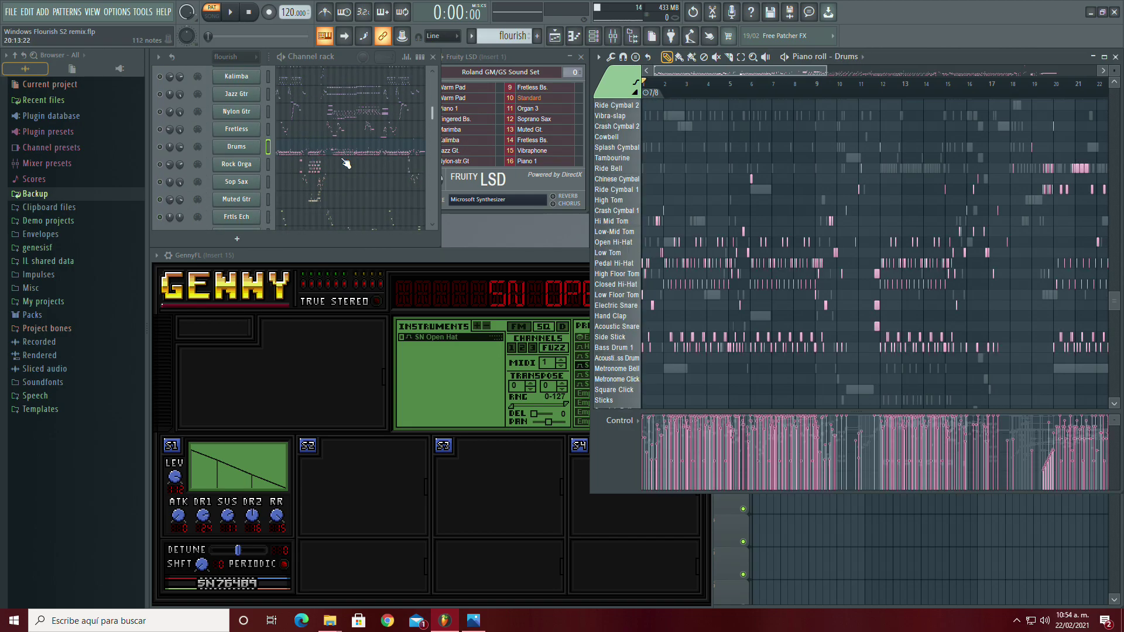
pyautogui.moveTo(827, 71); pyautogui.dragTo(688, 88)
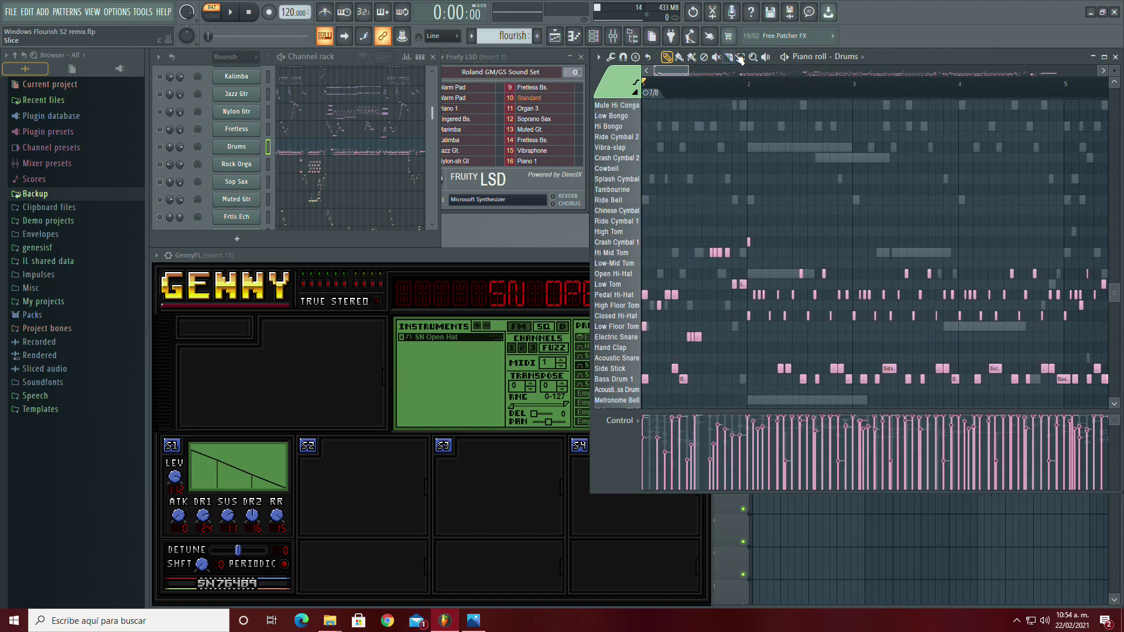
pyautogui.click(622, 242)
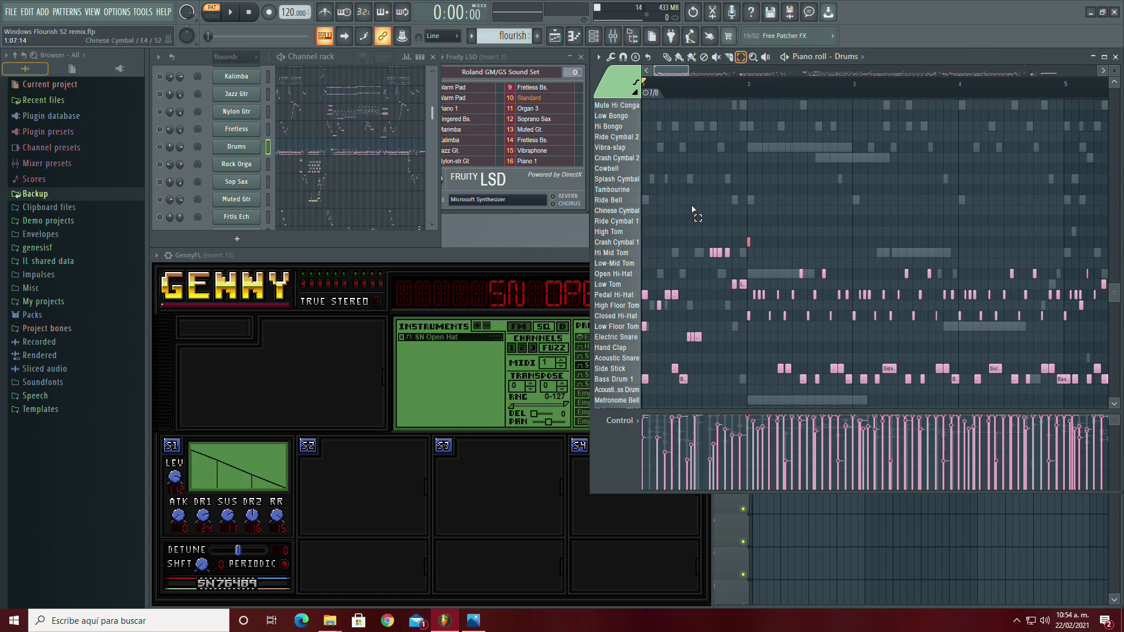
pyautogui.moveTo(688, 71); pyautogui.dragTo(670, 73)
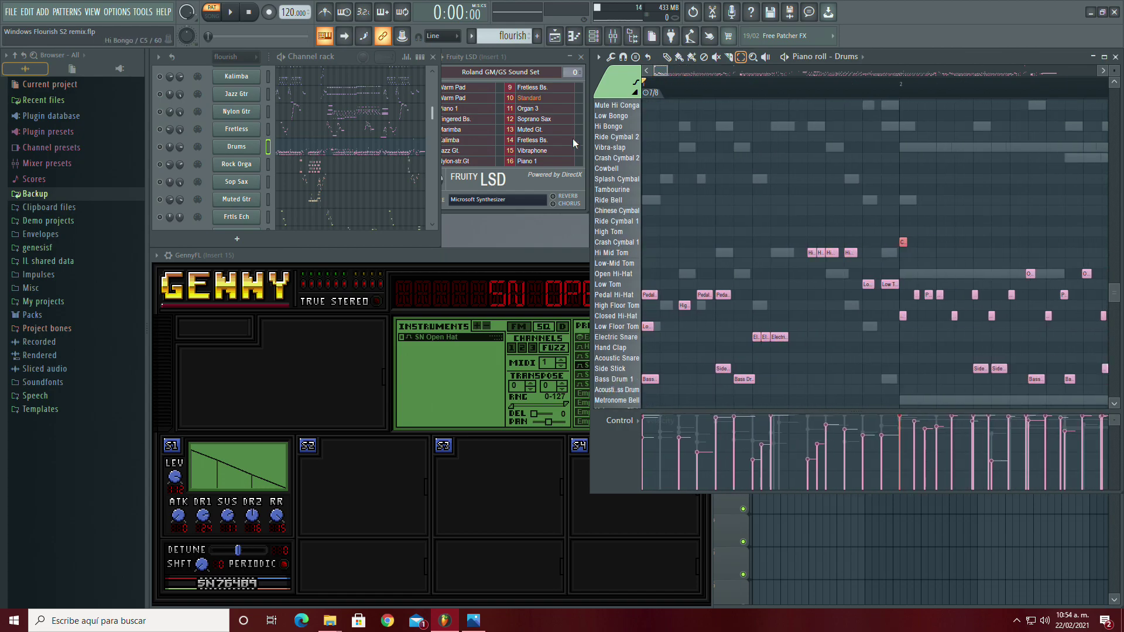
pyautogui.scroll(-5, 314, 185)
pyautogui.click(312, 215)
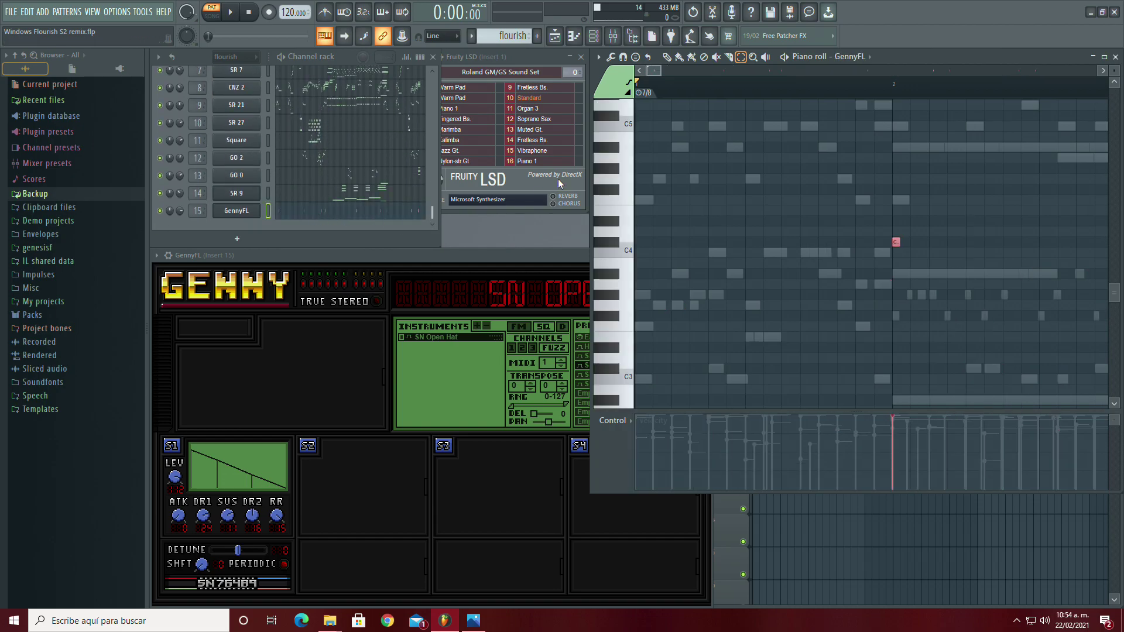
# Step: Recolor the pasted crash notes in the GennyFL channel green
pyautogui.click(610, 58)
pyautogui.moveTo(633, 88)
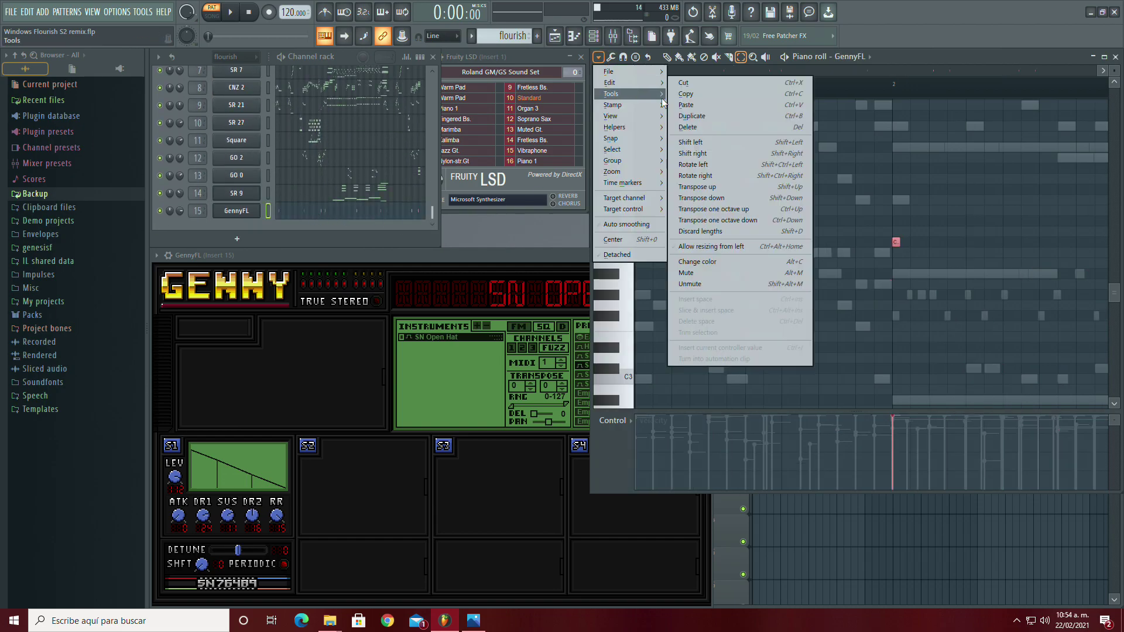
pyautogui.click(721, 262)
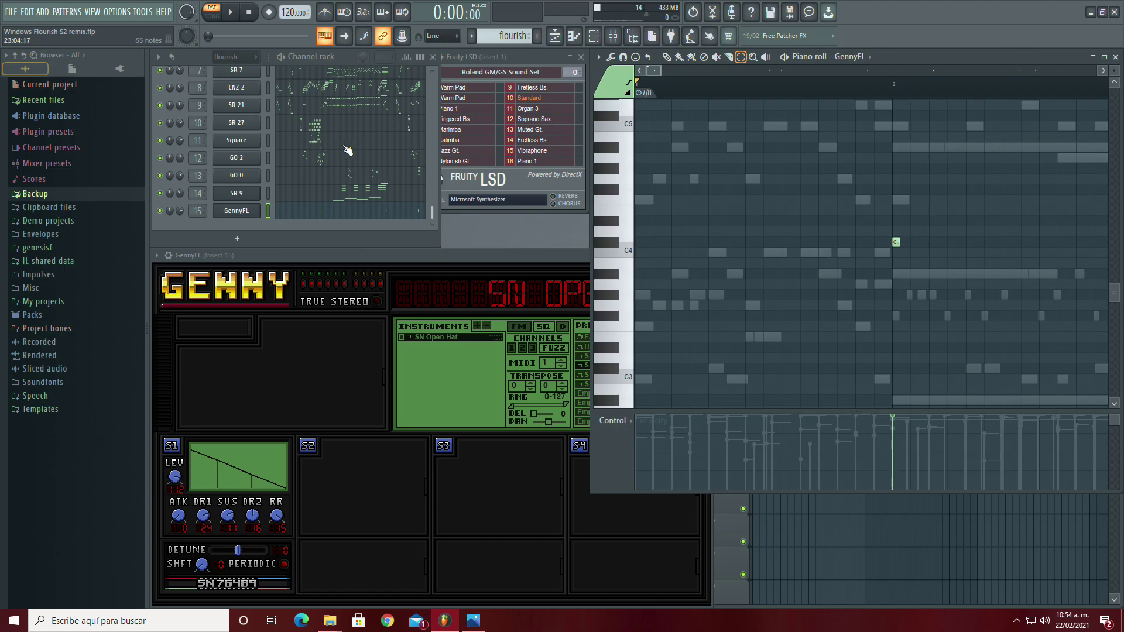
# Step: Copy all Crash Cymbal 2 notes from the Drums part into the GennyFL channel at their original positions
pyautogui.scroll(10, 351, 149)
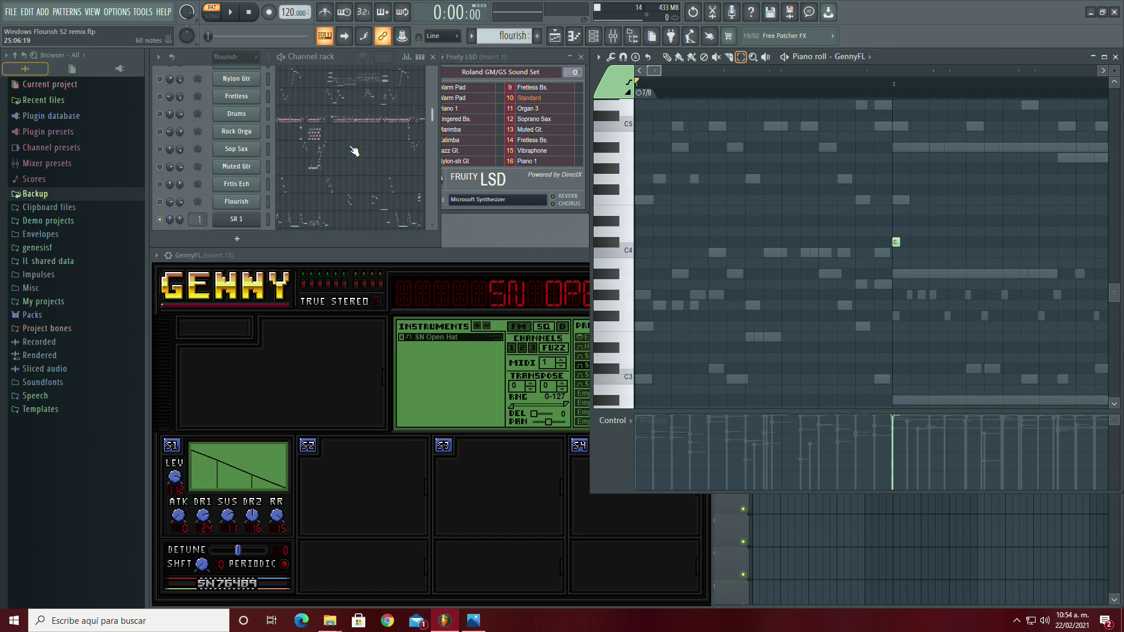
pyautogui.click(334, 146)
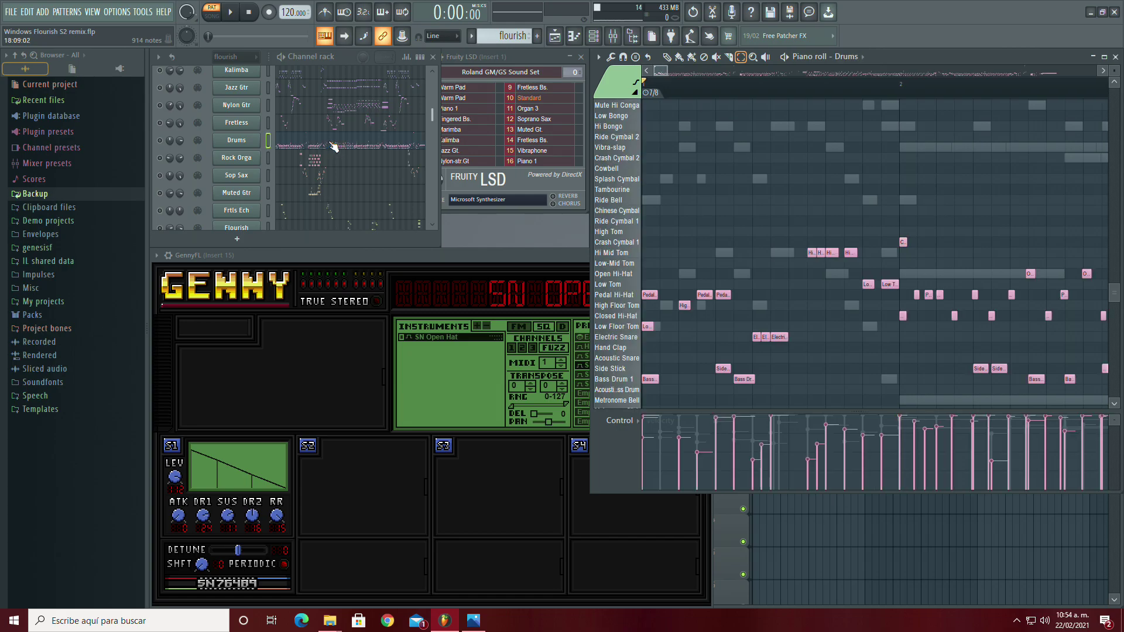
pyautogui.moveTo(664, 74); pyautogui.dragTo(816, 73)
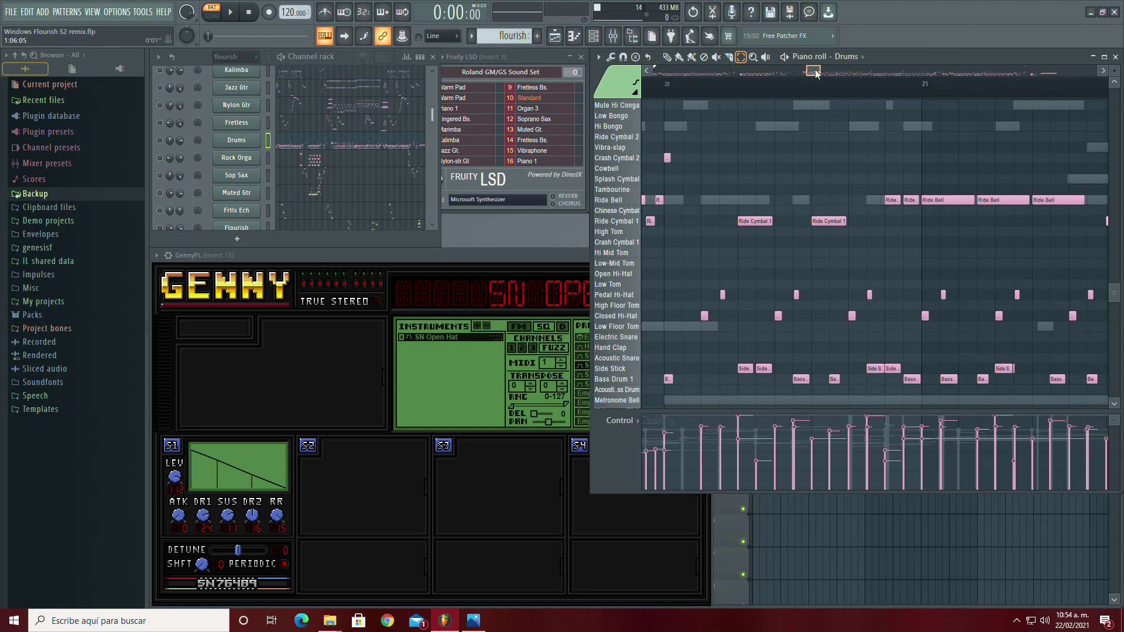
pyautogui.keyDown('ctrl'); pyautogui.click(627, 160); pyautogui.keyUp('ctrl')
pyautogui.scroll(-5, 333, 192)
pyautogui.click(323, 215)
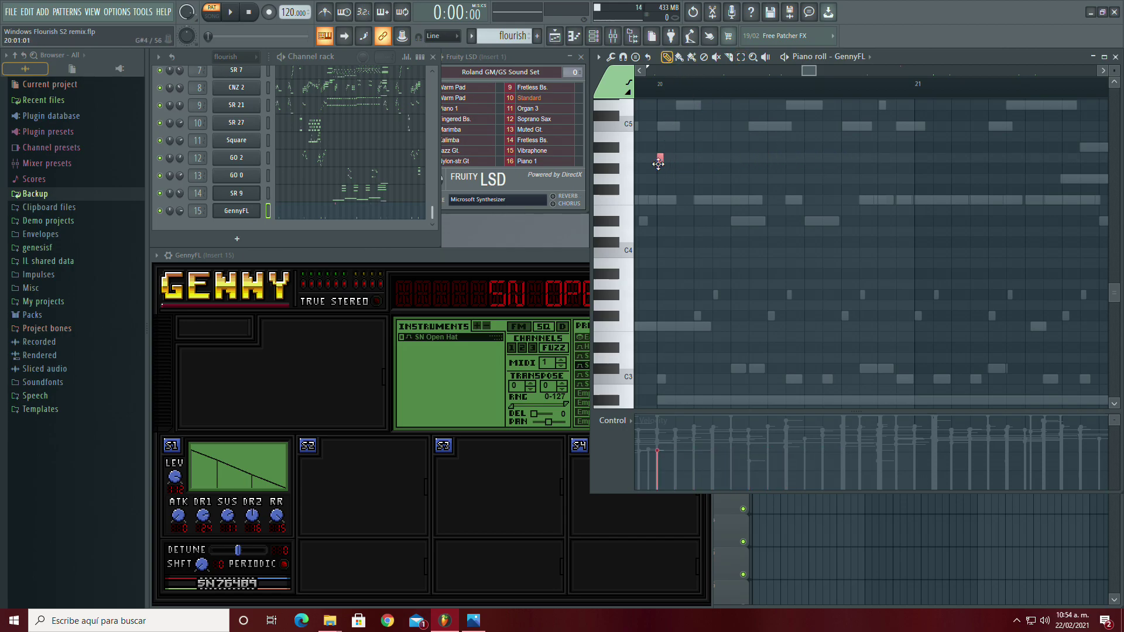
# Step: Recolor the newly pasted Crash Cymbal 2 notes in the GennyFL channel to the current green note color
pyautogui.moveTo(811, 70); pyautogui.dragTo(910, 66)
pyautogui.click(598, 56)
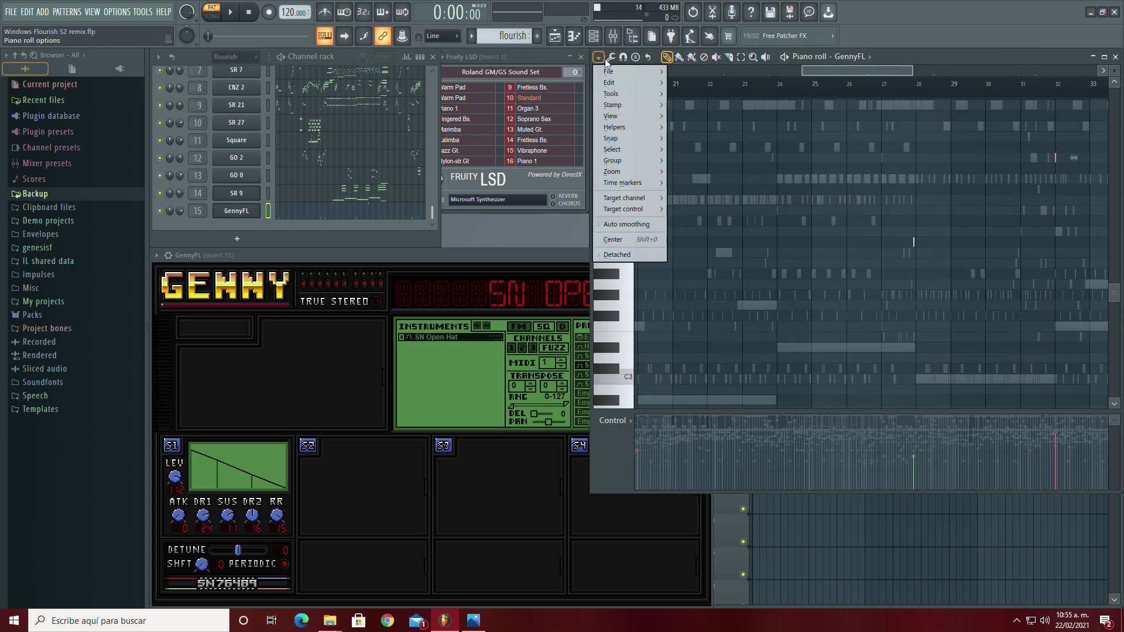
pyautogui.moveTo(627, 83)
pyautogui.click(710, 263)
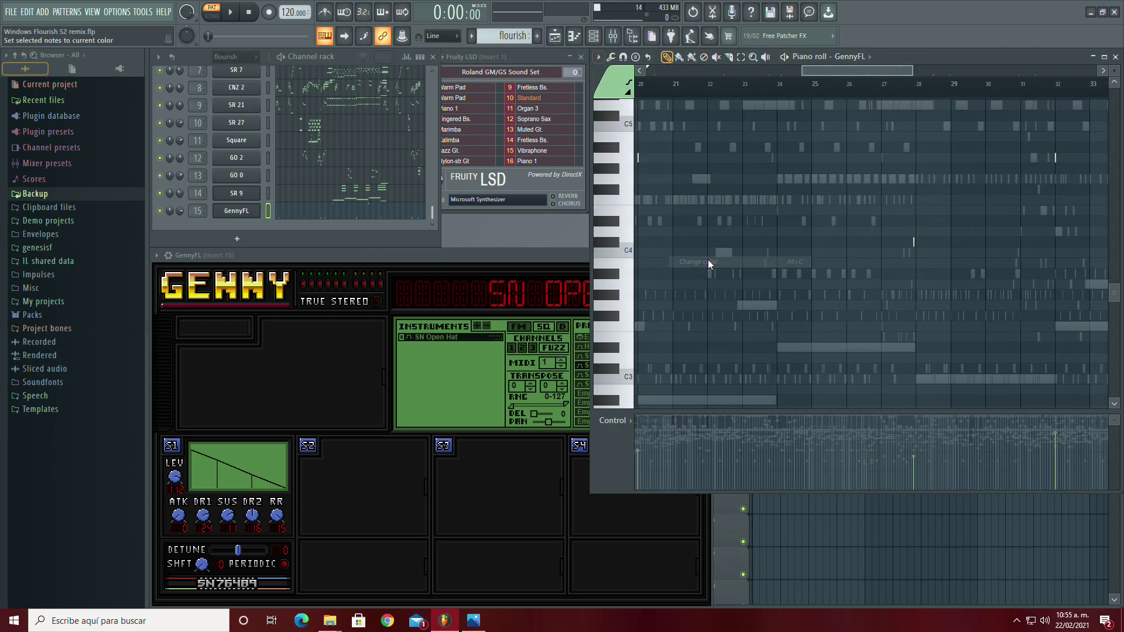
# Step: Check the opening bars of the Drums part and route the GennyFL channel to mixer track 3
pyautogui.scroll(5, 351, 175)
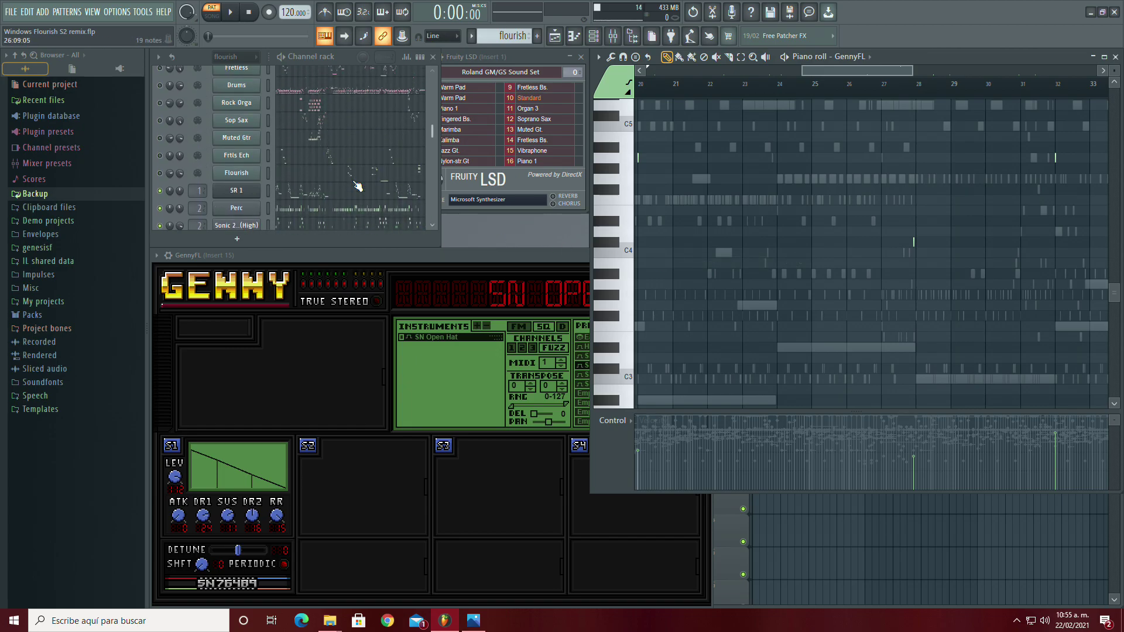
pyautogui.click(339, 147)
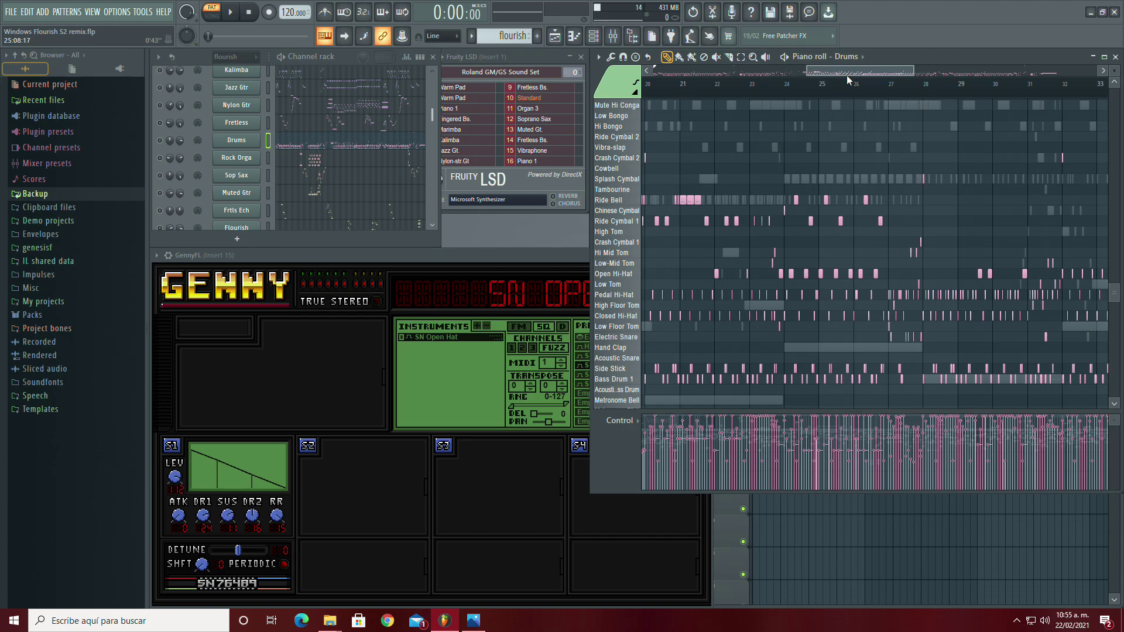
pyautogui.moveTo(855, 85); pyautogui.dragTo(653, 103)
pyautogui.moveTo(859, 73); pyautogui.dragTo(706, 72)
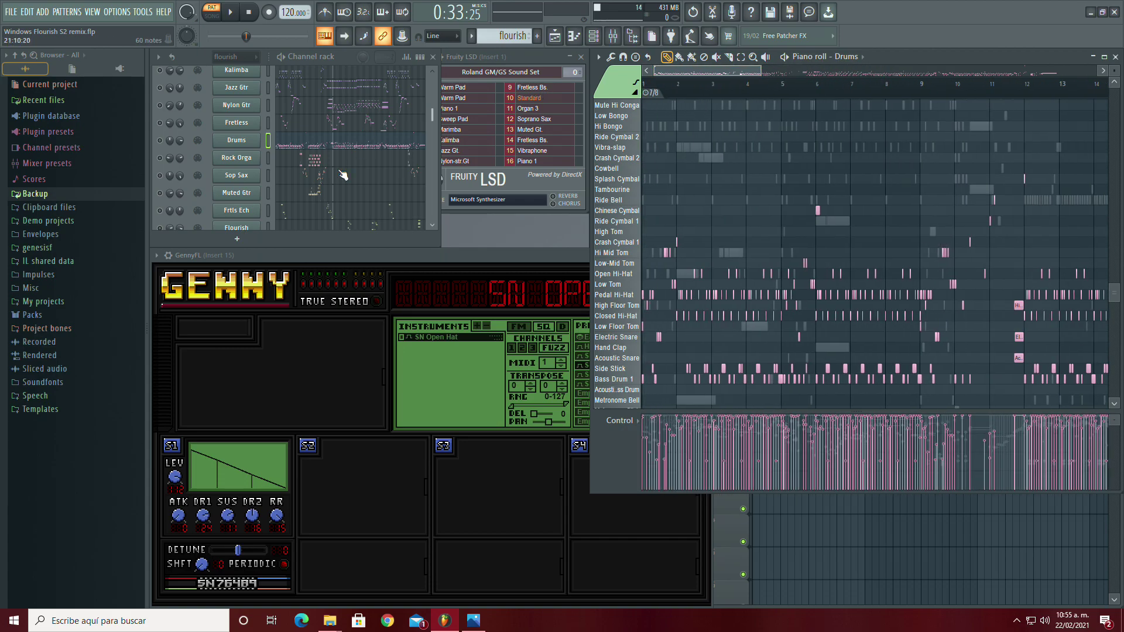
pyautogui.scroll(-5, 342, 175)
pyautogui.scroll(-5, 342, 175)
pyautogui.moveTo(192, 212); pyautogui.dragTo(192, 231)
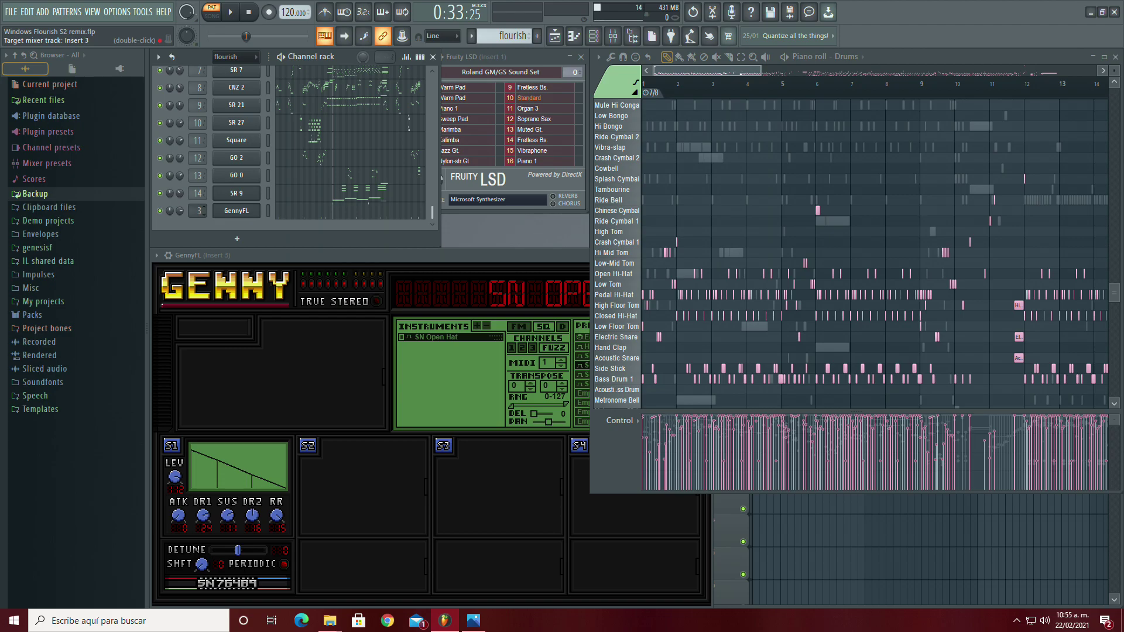
# Step: Move the GennyFL channel up in the channel order so it sits directly below Hi-Hat
pyautogui.scroll(3, 309, 159)
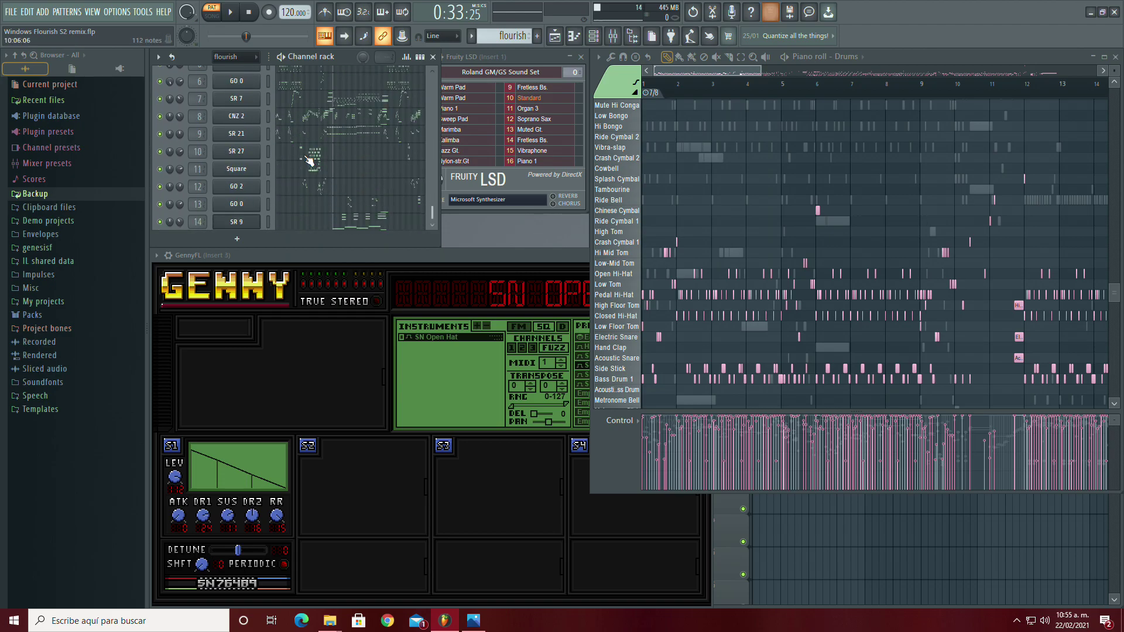
pyautogui.scroll(-1, 309, 160)
pyautogui.click(241, 212)
pyautogui.click(242, 212)
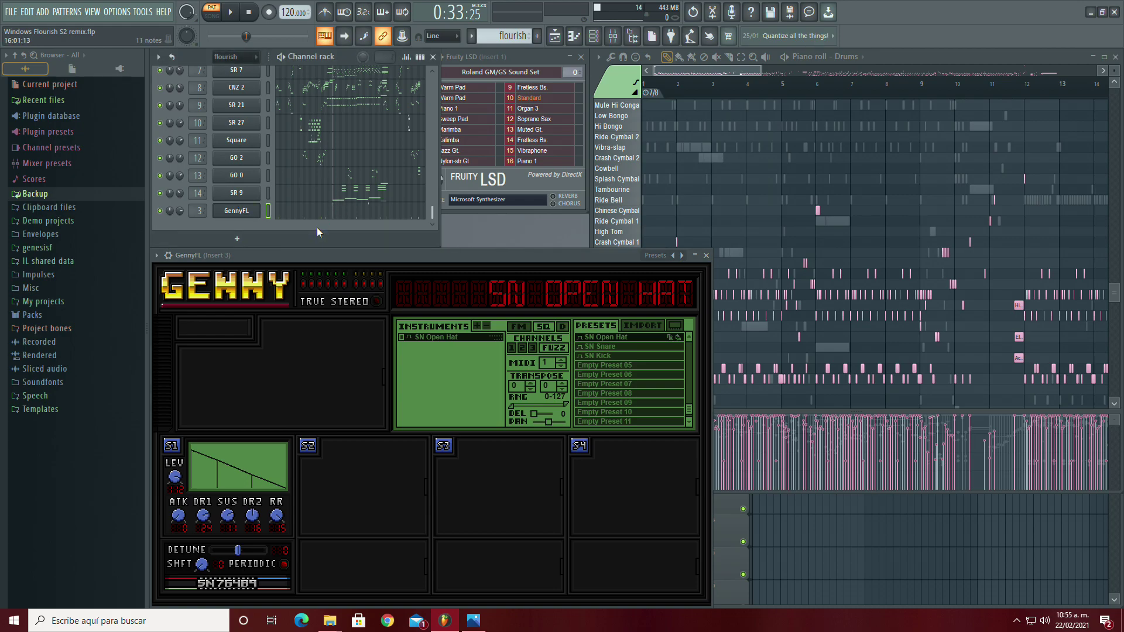
pyautogui.hotkey('alt', 'Up')
pyautogui.hotkey('alt', 'Up')
pyautogui.hotkey('alt', 'Up')
pyautogui.hotkey('alt', 'Up')
pyautogui.hotkey('alt', 'Up')
pyautogui.hotkey('alt', 'Up')
pyautogui.hotkey('alt', 'Up')
pyautogui.hotkey('alt', 'Up')
pyautogui.hotkey('alt', 'Up')
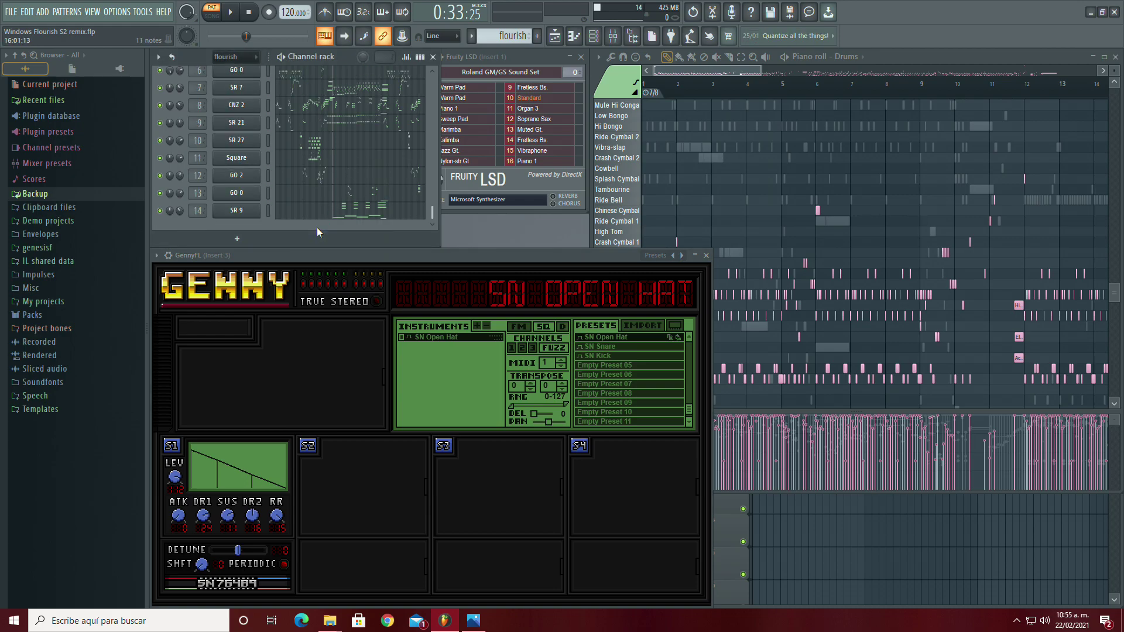
pyautogui.scroll(11, 325, 168)
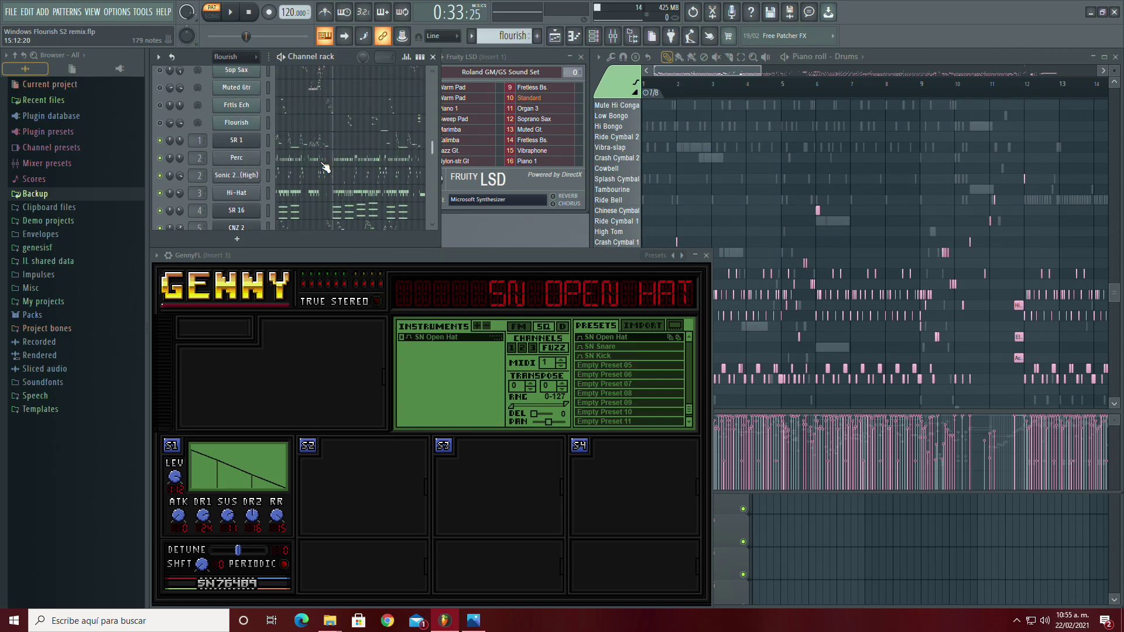
pyautogui.hotkey('alt', 'Up')
pyautogui.hotkey('alt', 'Up')
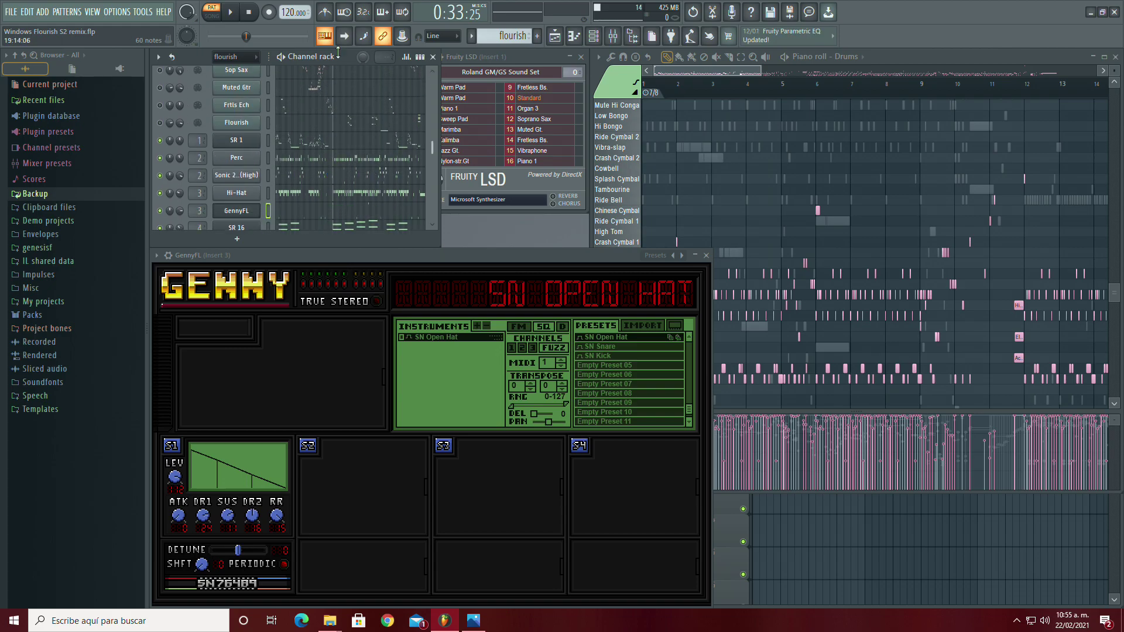
pyautogui.scroll(-3, 328, 170)
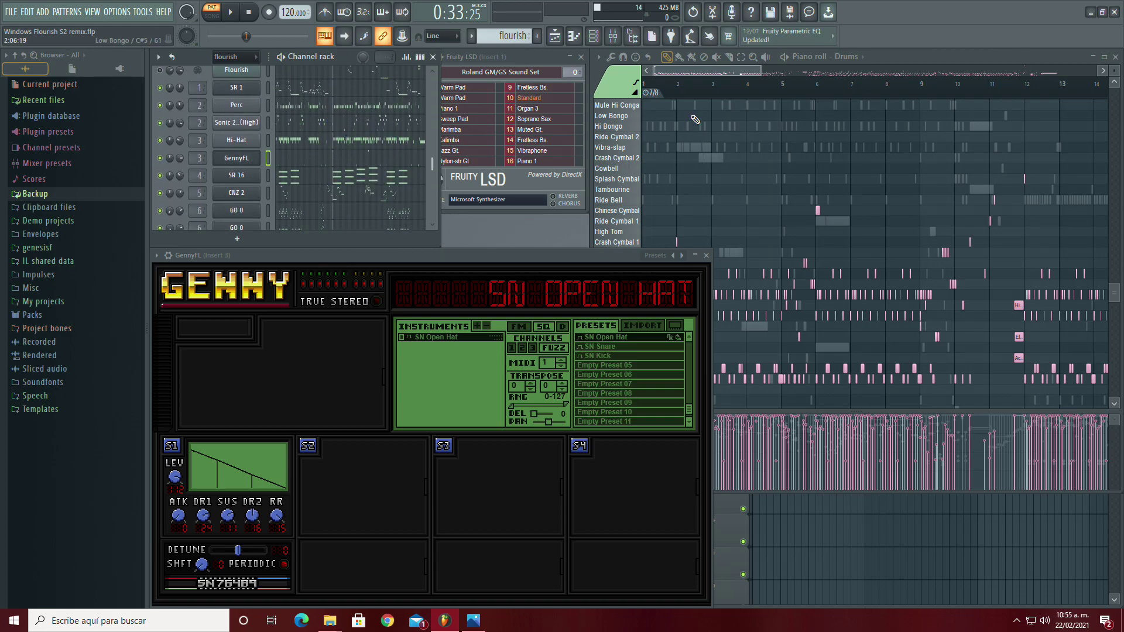
# Step: Lengthen all crash notes in the GennyFL channel to about one sixth of a bar and audition the opening bars
pyautogui.click(316, 162)
pyautogui.scroll(-2, 740, 158)
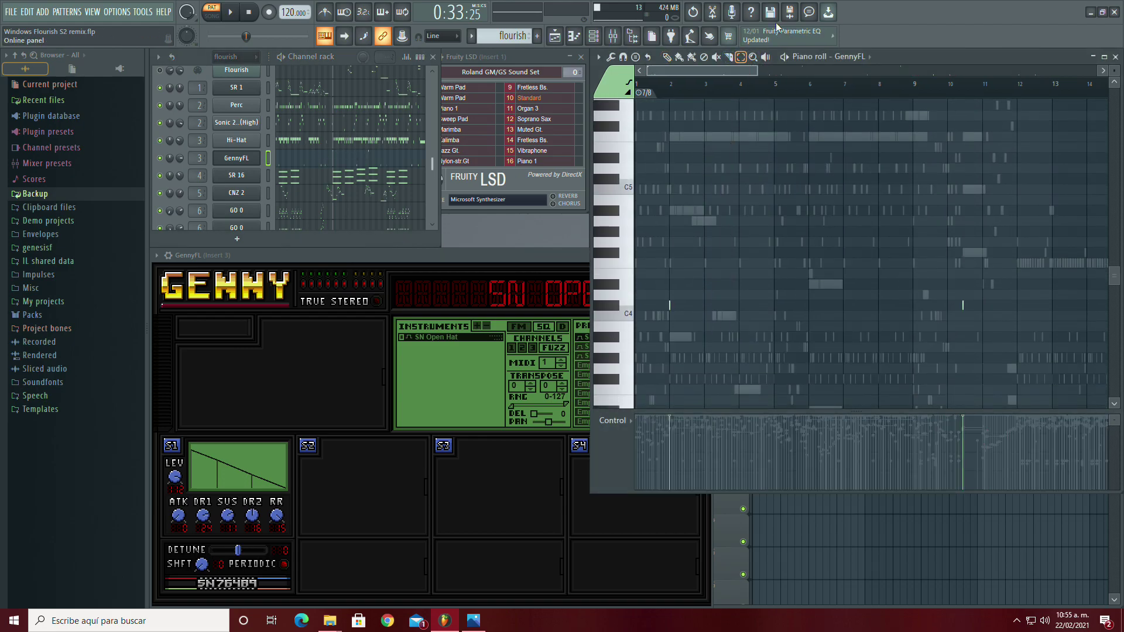
pyautogui.moveTo(758, 71); pyautogui.dragTo(1035, 71)
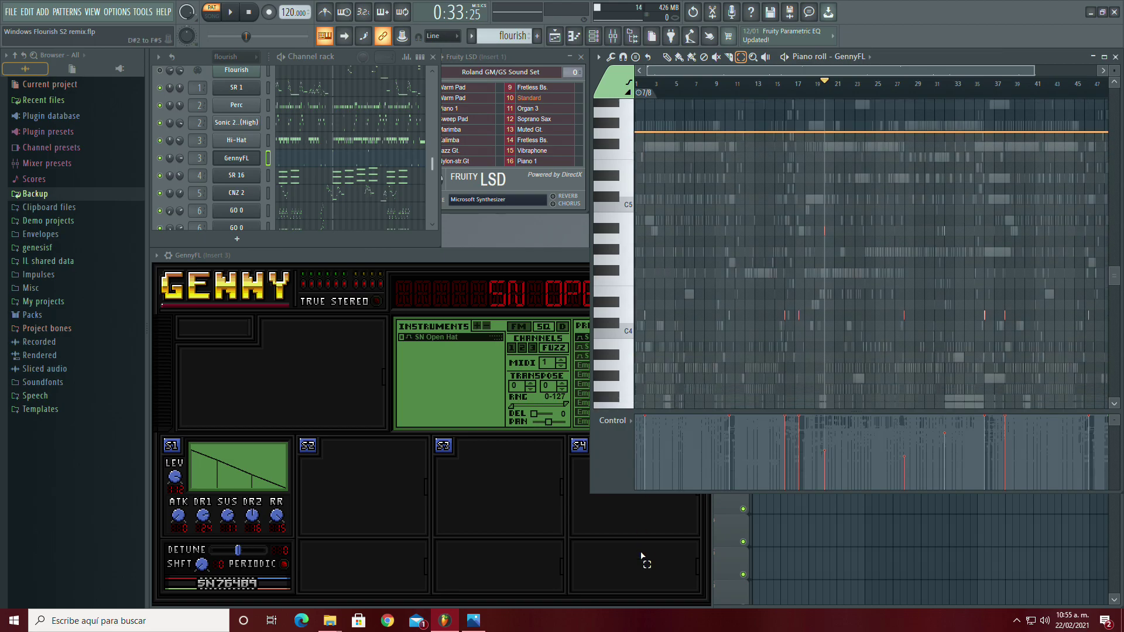
pyautogui.moveTo(1022, 73); pyautogui.dragTo(705, 284)
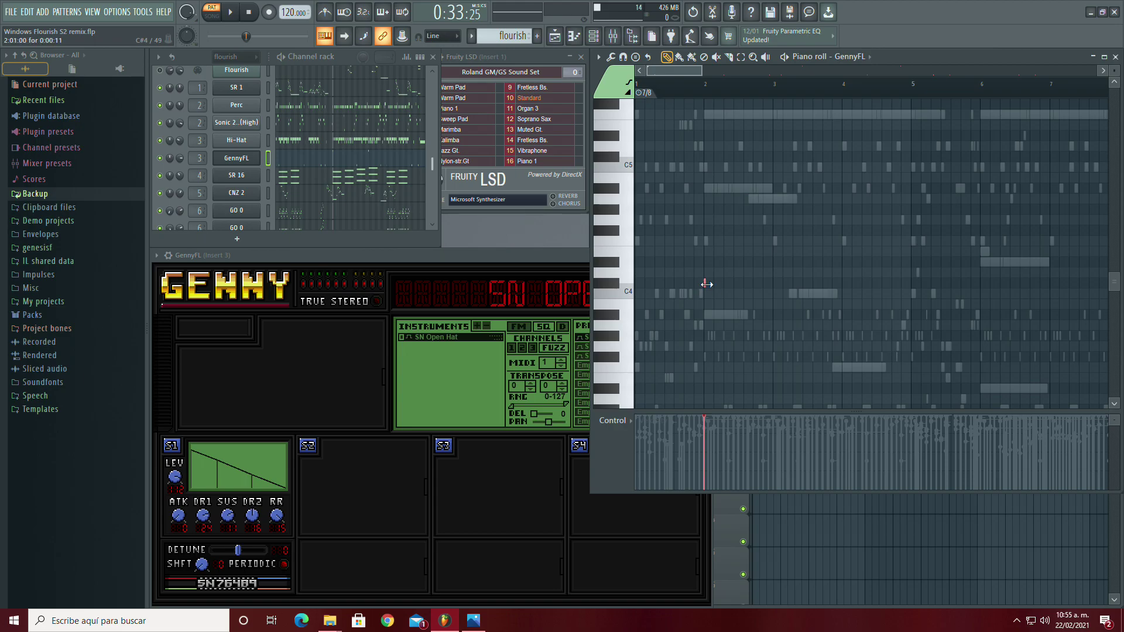
pyautogui.doubleClick(710, 283)
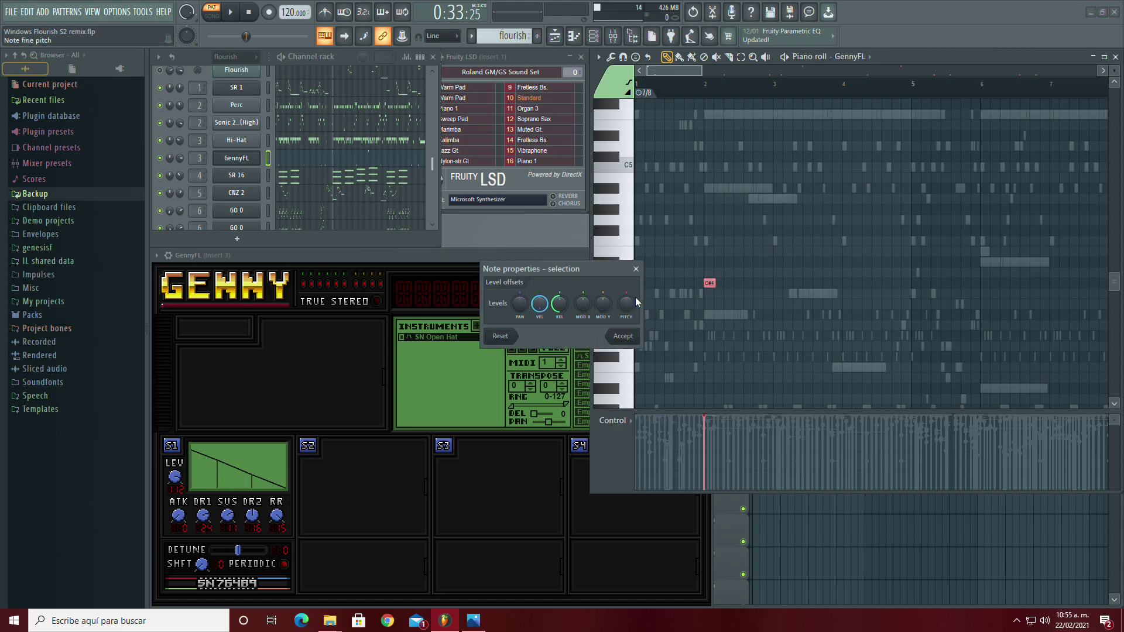
pyautogui.click(624, 337)
pyautogui.moveTo(701, 71); pyautogui.dragTo(1096, 71)
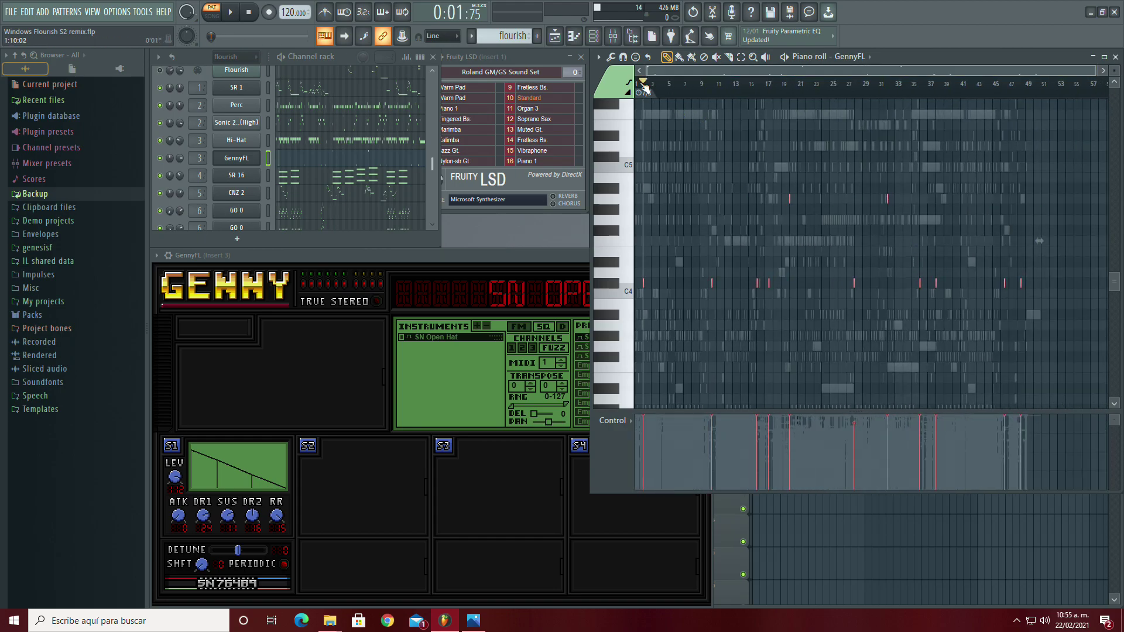
pyautogui.moveTo(1085, 68); pyautogui.dragTo(722, 71)
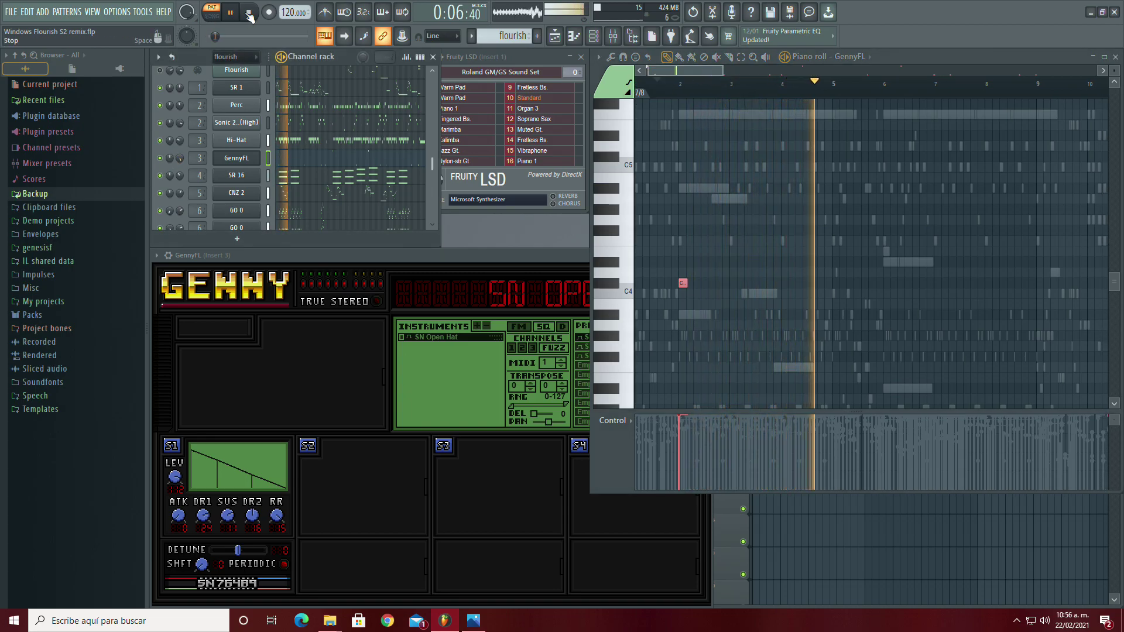
pyautogui.moveTo(720, 69); pyautogui.dragTo(700, 69)
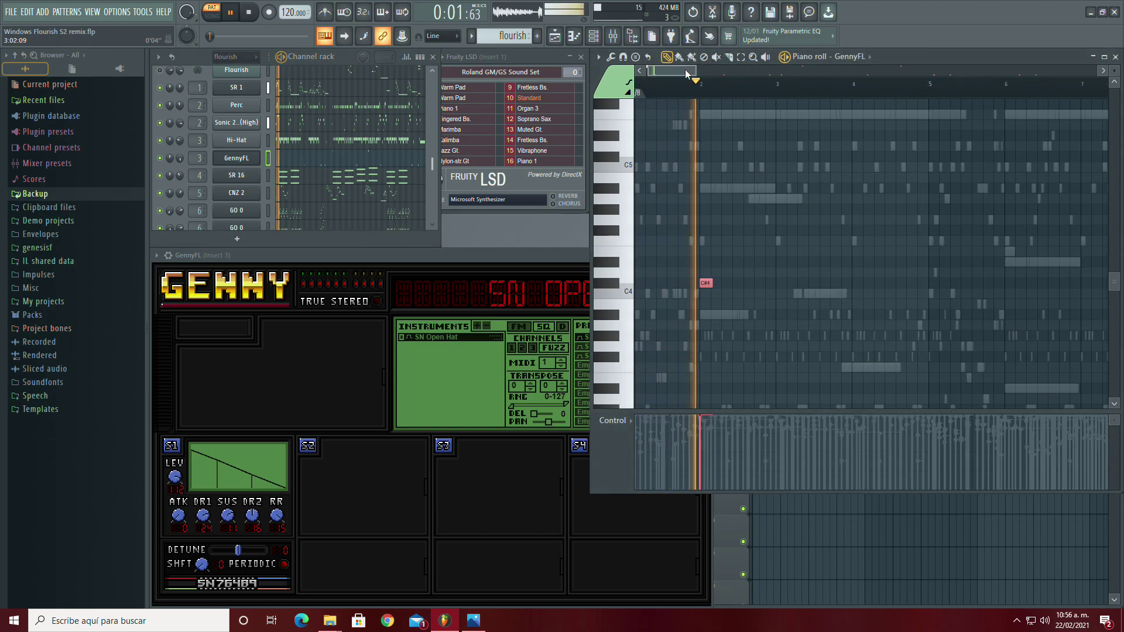
# Step: Delete the first three closed hi-hat notes at the start of bar 2 in the Hi-Hat part during playback
pyautogui.click(348, 144)
pyautogui.scroll(-3, 690, 256)
pyautogui.scroll(2, 690, 256)
pyautogui.scroll(4, 692, 259)
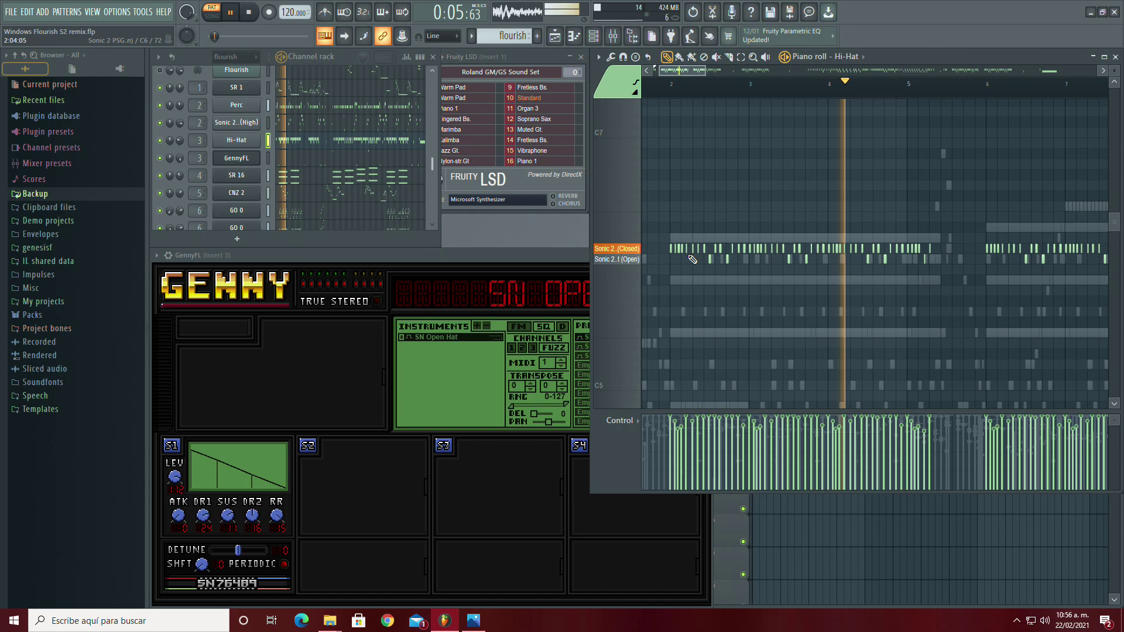
pyautogui.click(232, 12)
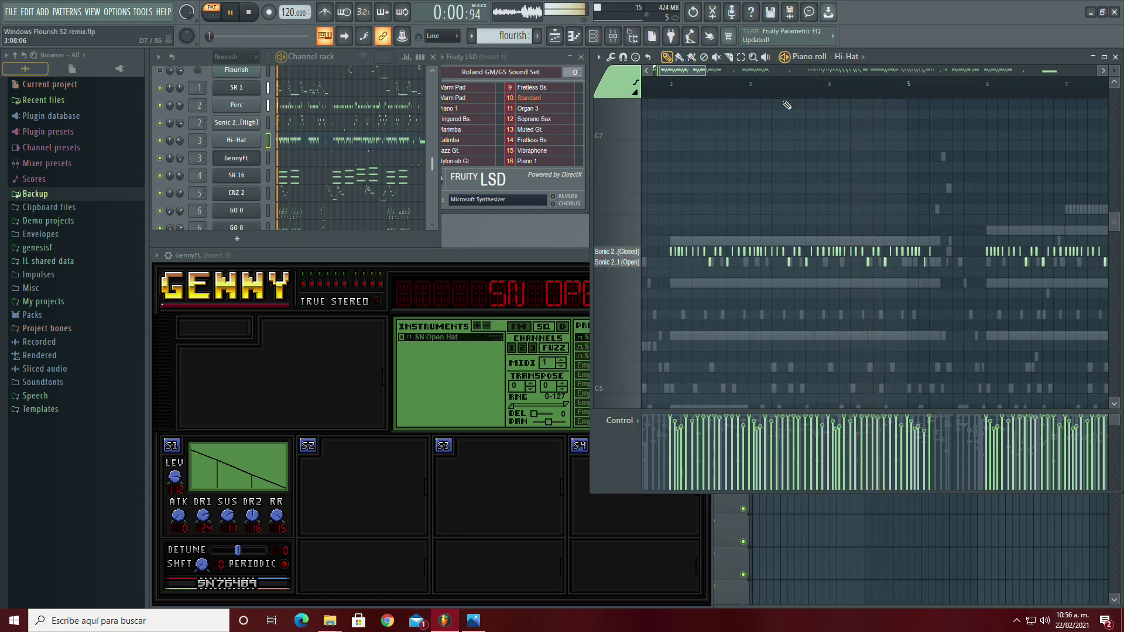
pyautogui.moveTo(702, 72); pyautogui.dragTo(678, 72)
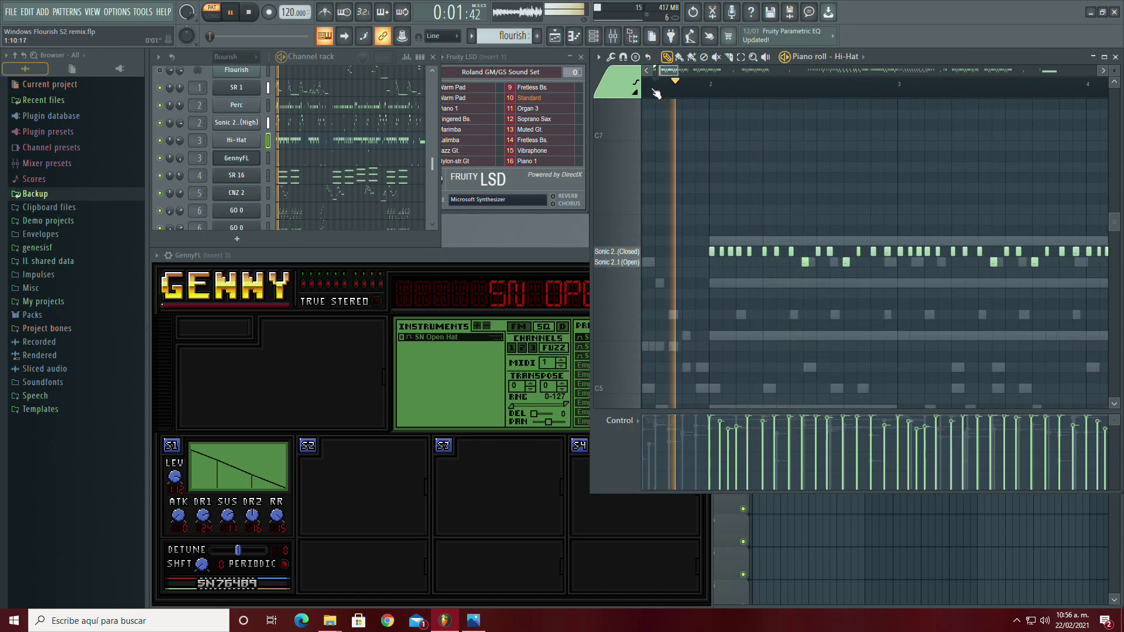
pyautogui.rightClick(713, 251)
pyautogui.rightClick(722, 251)
pyautogui.rightClick(730, 251)
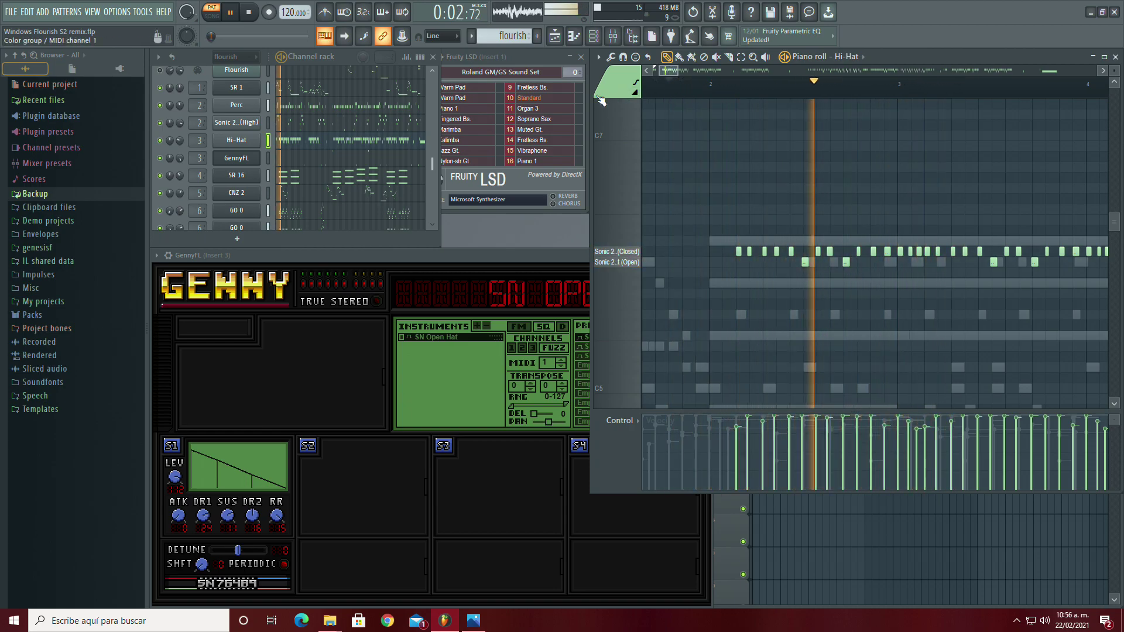
# Step: With snapping off, slightly shorten GennyFL's C#4 note at bar 2 and lengthen the one in bar 10 to about half a bar
pyautogui.click(302, 164)
pyautogui.scroll(-5, 650, 235)
pyautogui.scroll(1, 651, 236)
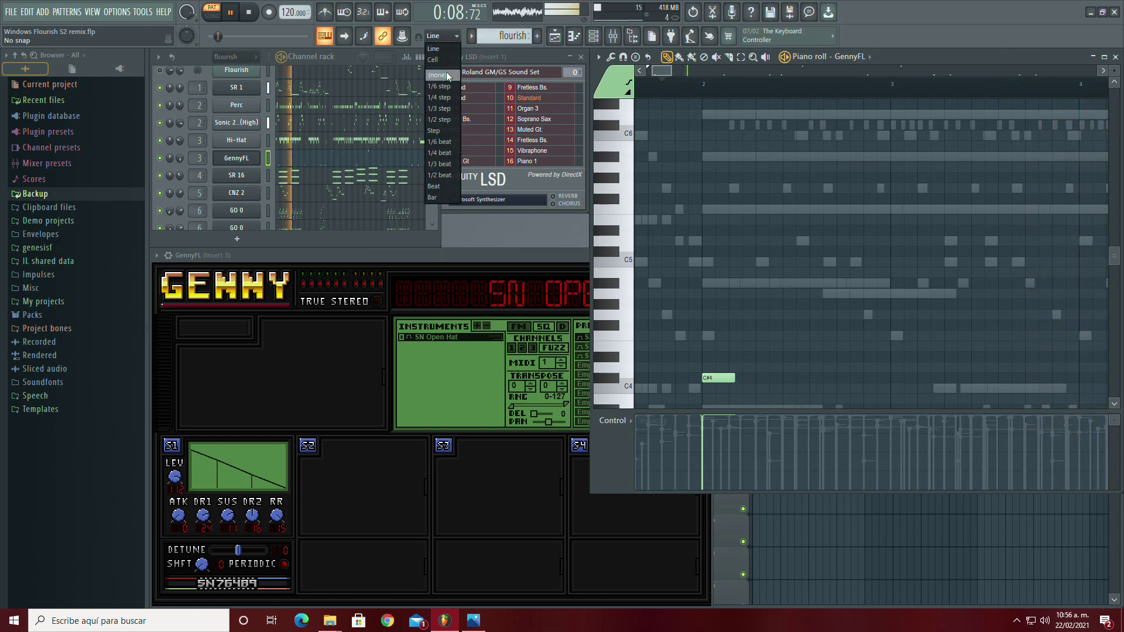
pyautogui.click(446, 73)
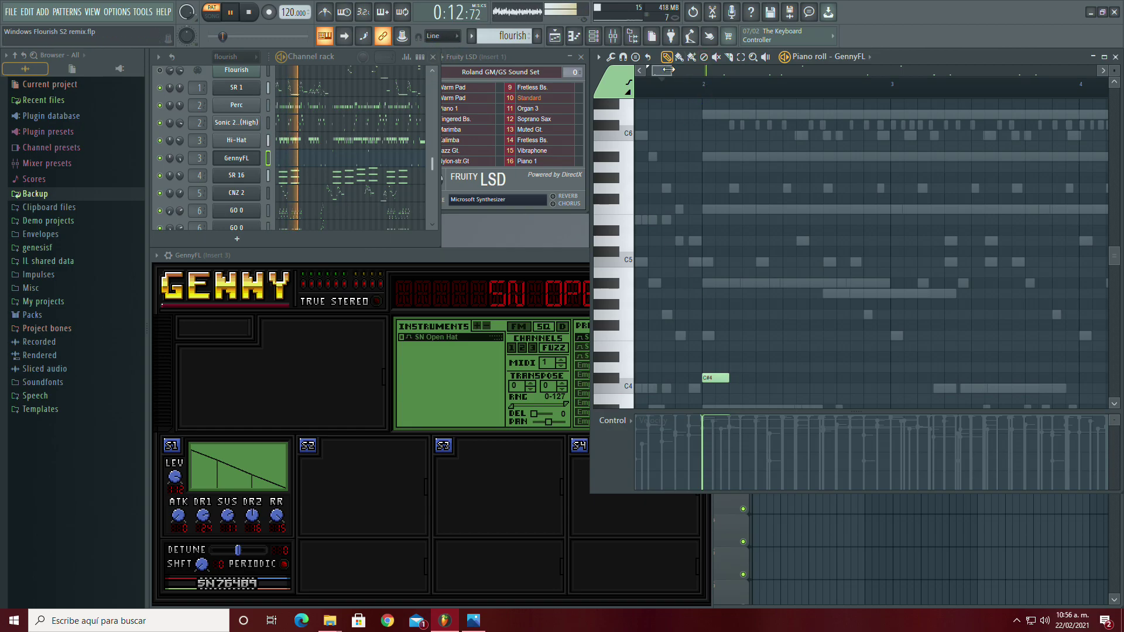
pyautogui.moveTo(668, 70); pyautogui.dragTo(721, 74)
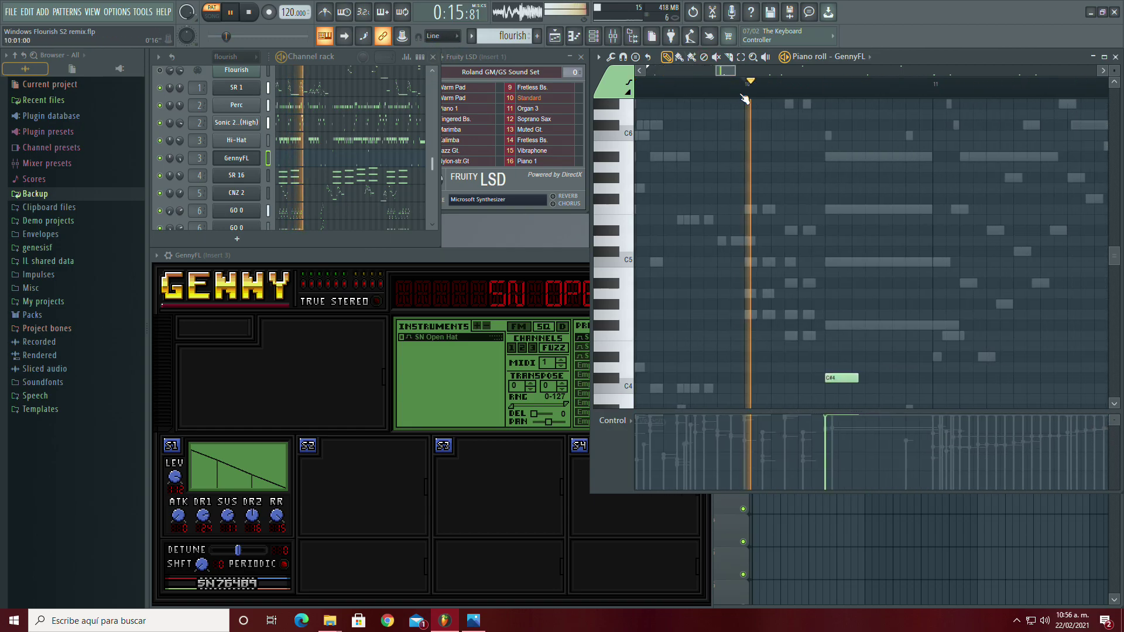
pyautogui.moveTo(858, 377); pyautogui.dragTo(926, 378)
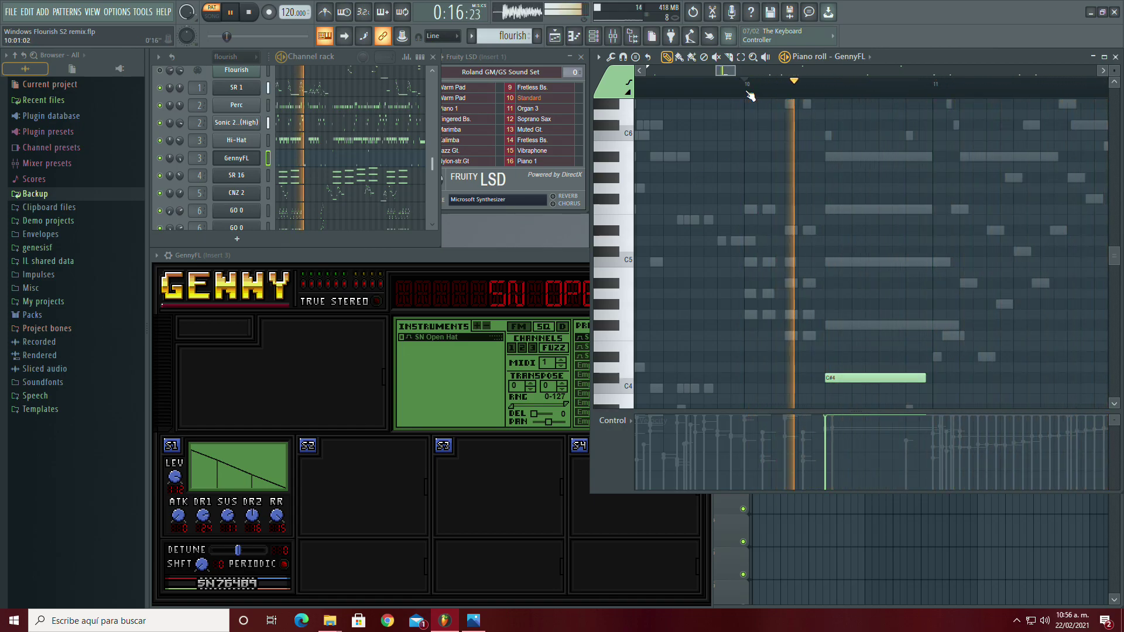
# Step: Rename the GennyFL channel to Open Hat
pyautogui.rightClick(237, 158)
pyautogui.click(332, 187)
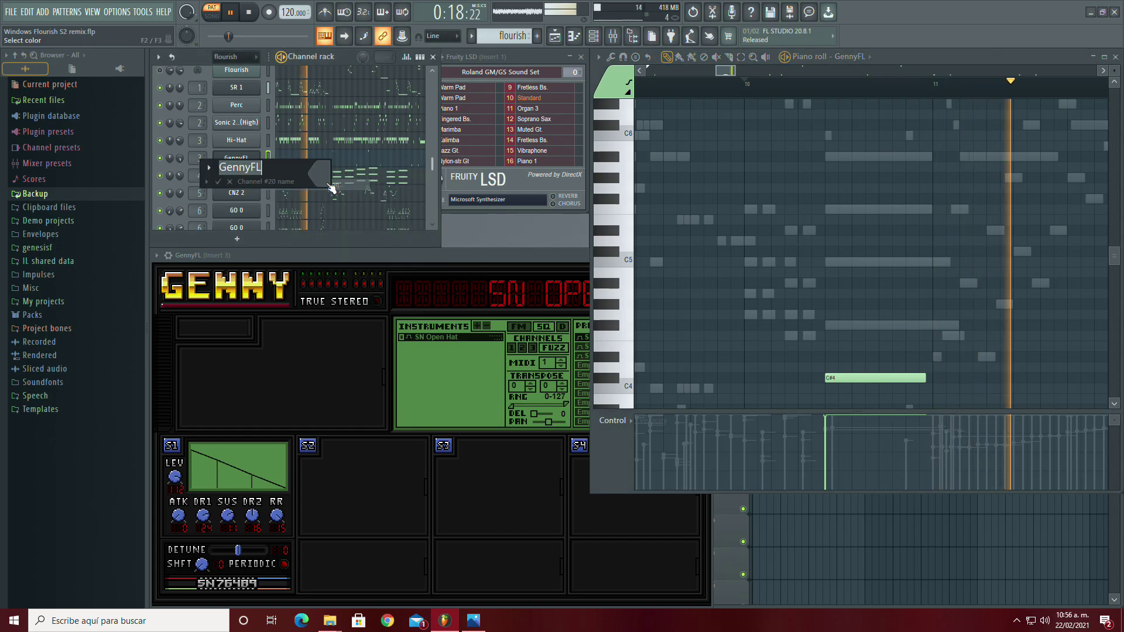
pyautogui.write('Open Hat')
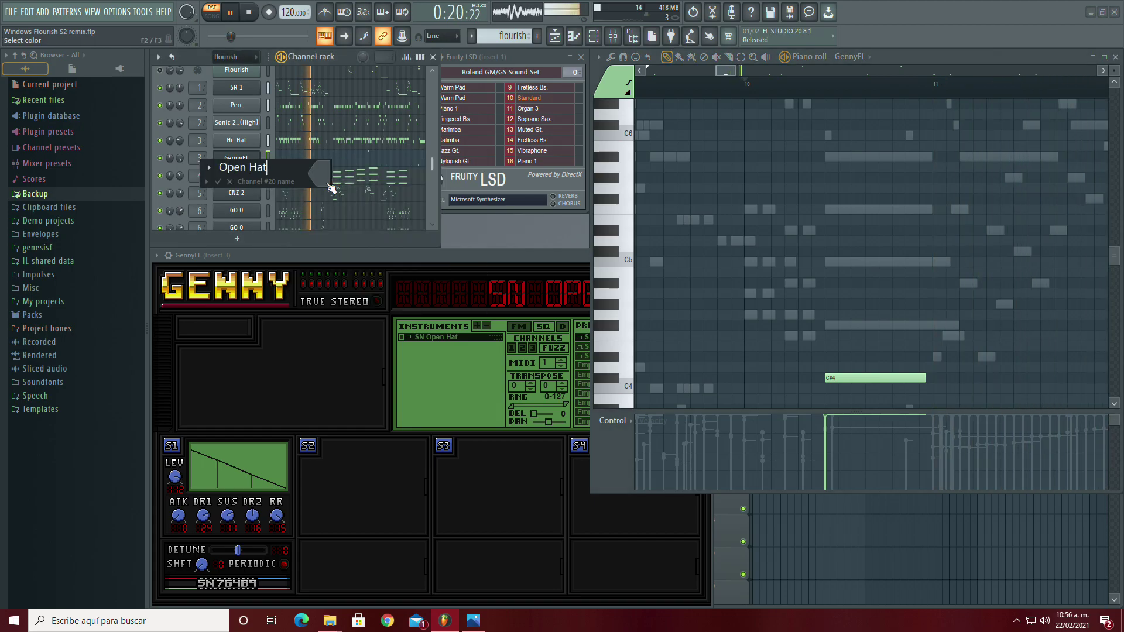
# Step: Lengthen the C#4 notes at bar 16 and midway through bar 17 in Open Hat to about 0.4 bar each
pyautogui.moveTo(728, 72); pyautogui.dragTo(779, 75)
pyautogui.scroll(-1, 785, 170)
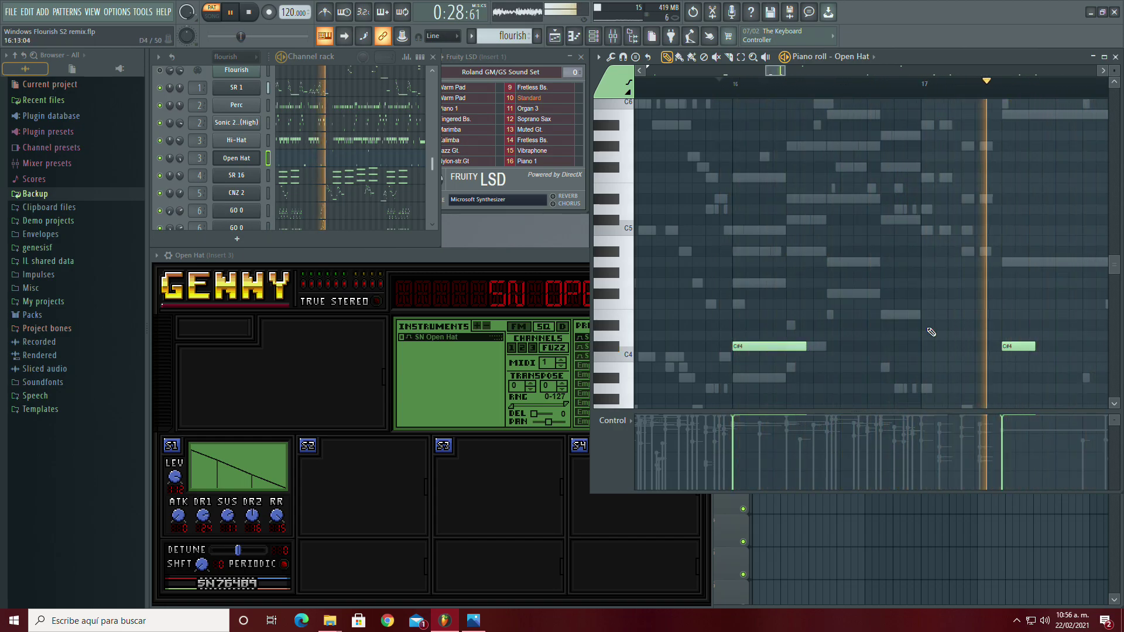
pyautogui.moveTo(1035, 346); pyautogui.dragTo(1064, 345)
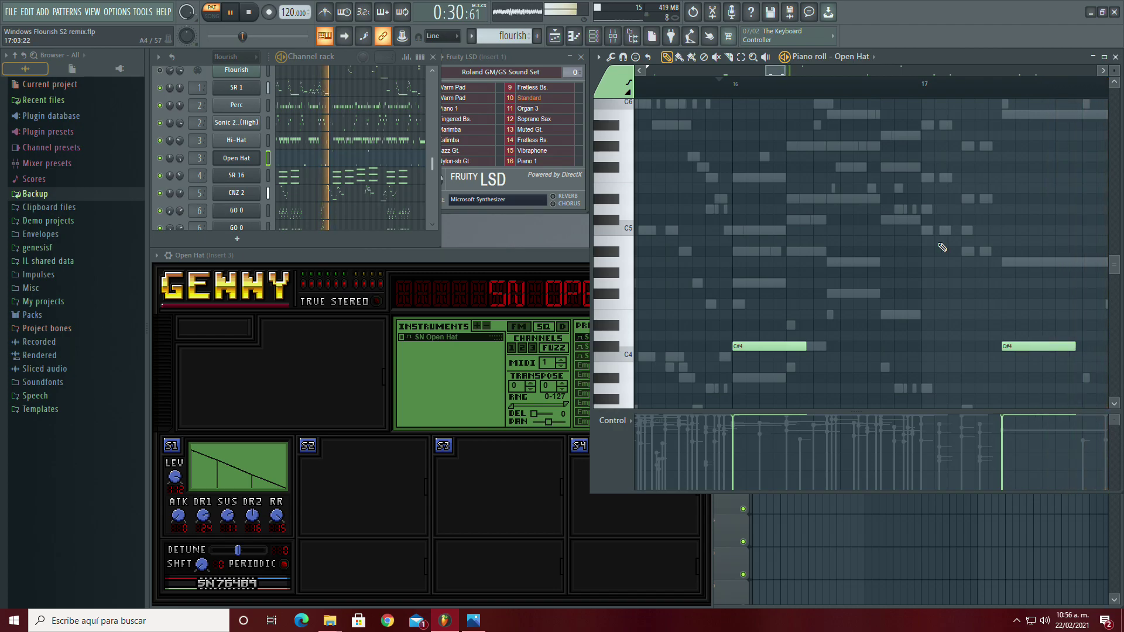
# Step: With snapping off, shorten Open Hat's A4 note at bar 20 to a length of 0:02:00
pyautogui.moveTo(778, 72); pyautogui.dragTo(809, 74)
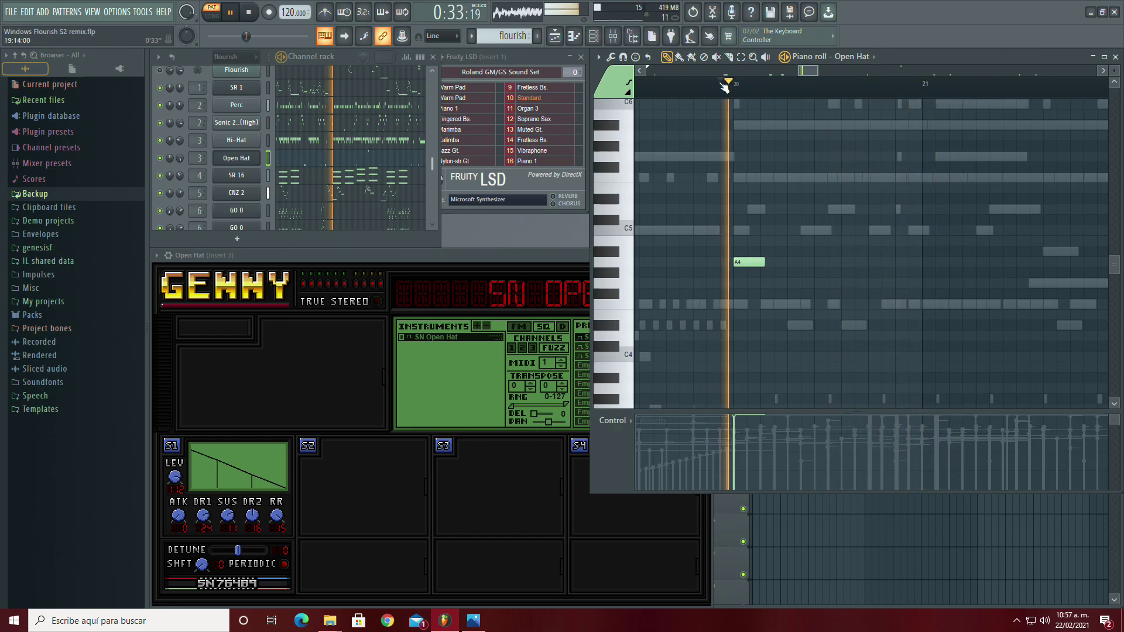
pyautogui.click(365, 142)
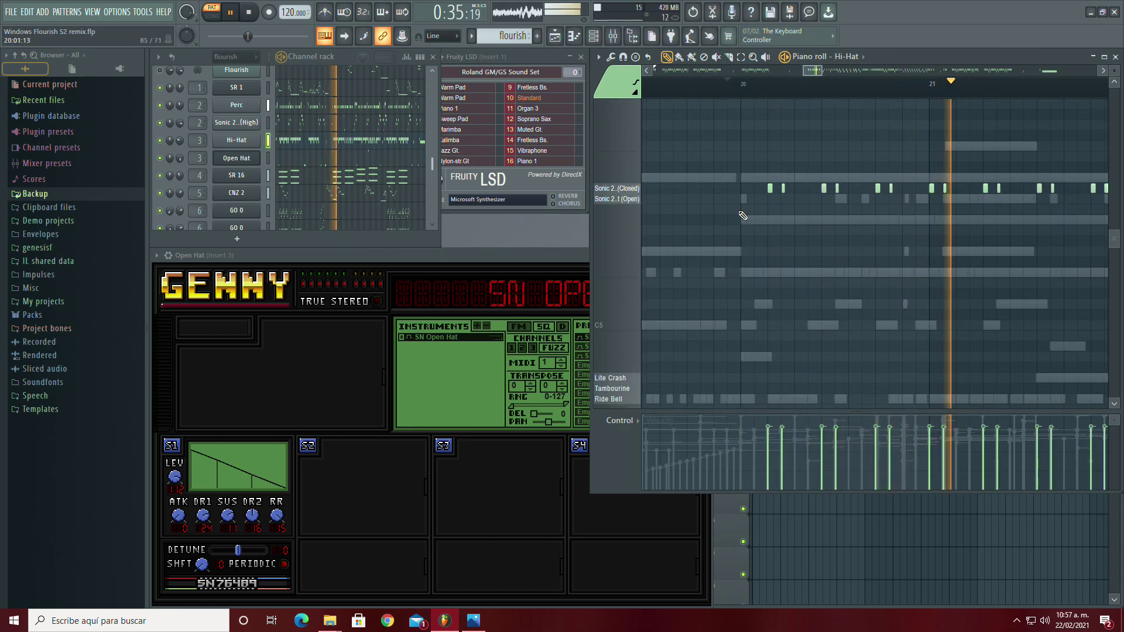
pyautogui.click(389, 163)
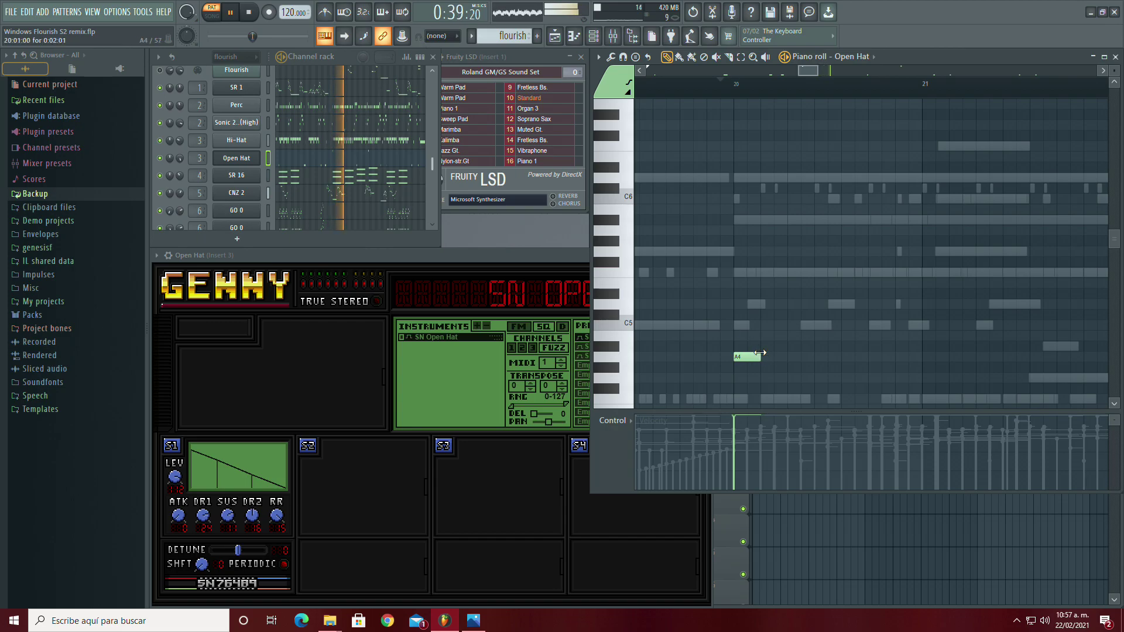
pyautogui.moveTo(817, 75); pyautogui.dragTo(804, 74)
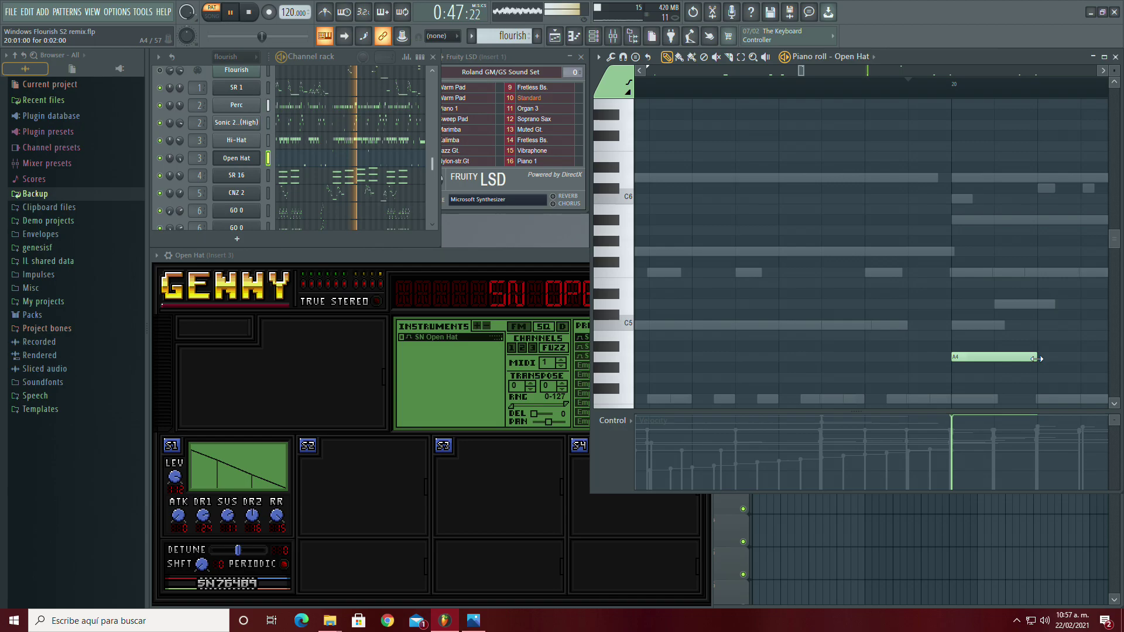
# Step: Adjust the Open Hat channel's volume to about 90% while replaying the passage from bar 20
pyautogui.moveTo(804, 72); pyautogui.dragTo(915, 72)
pyautogui.scroll(4, 812, 183)
pyautogui.scroll(-5, 815, 186)
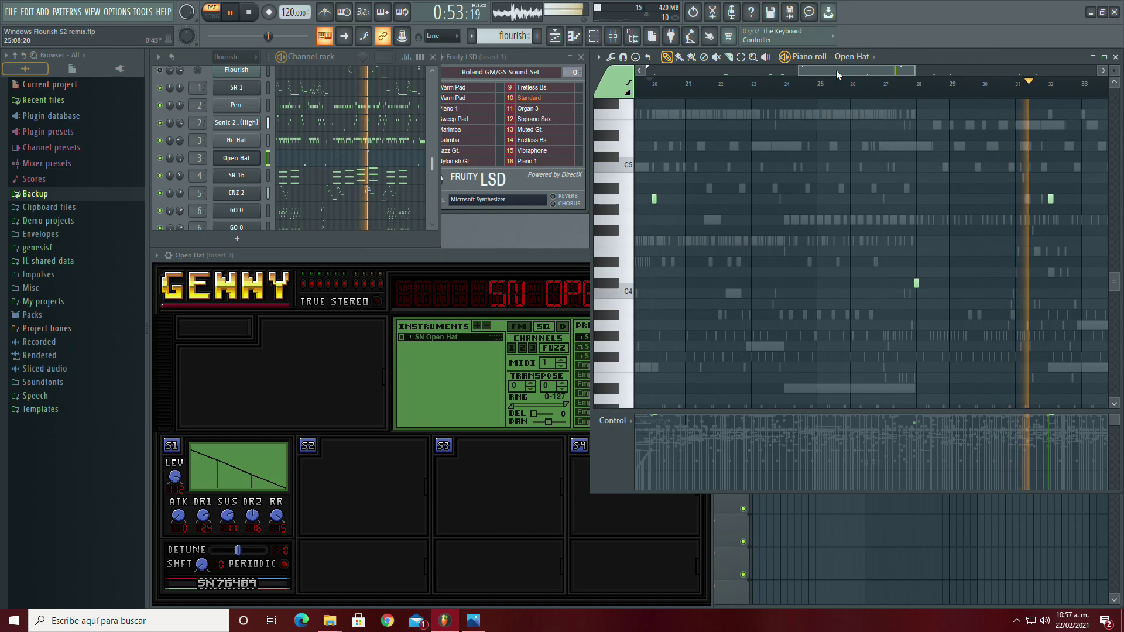
pyautogui.click(656, 86)
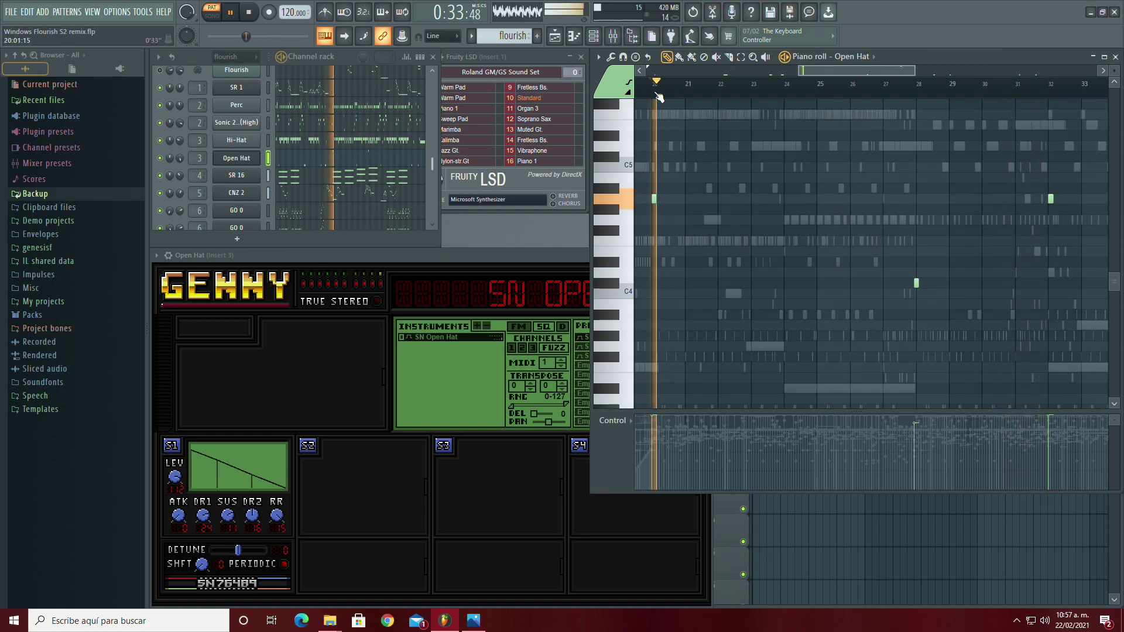
pyautogui.moveTo(913, 74); pyautogui.dragTo(876, 74)
pyautogui.click(649, 83)
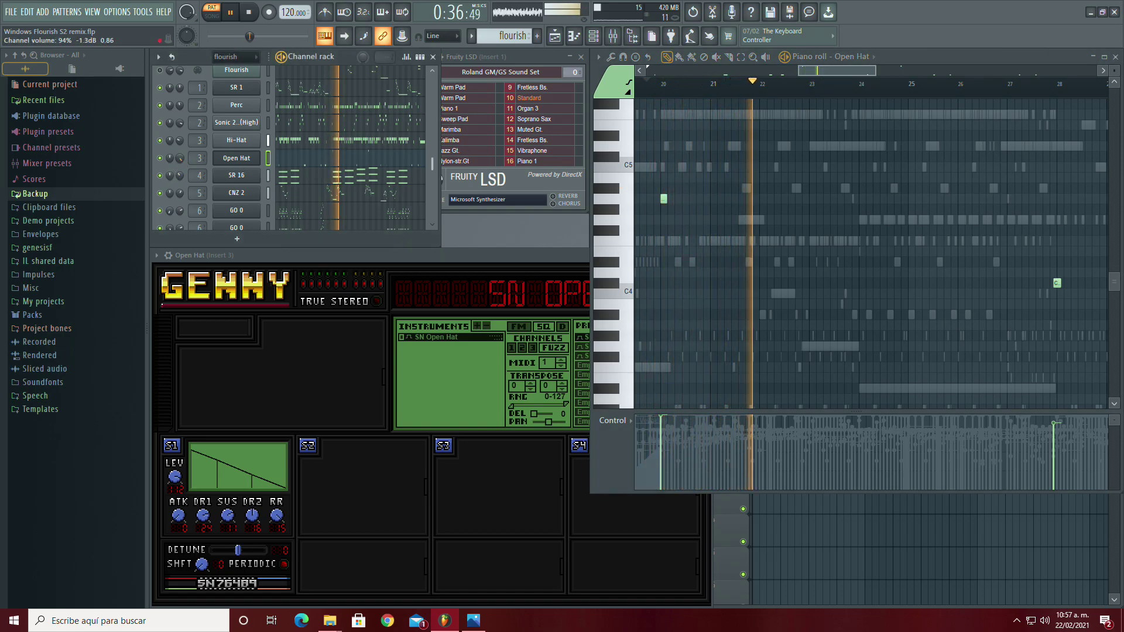
pyautogui.click(658, 85)
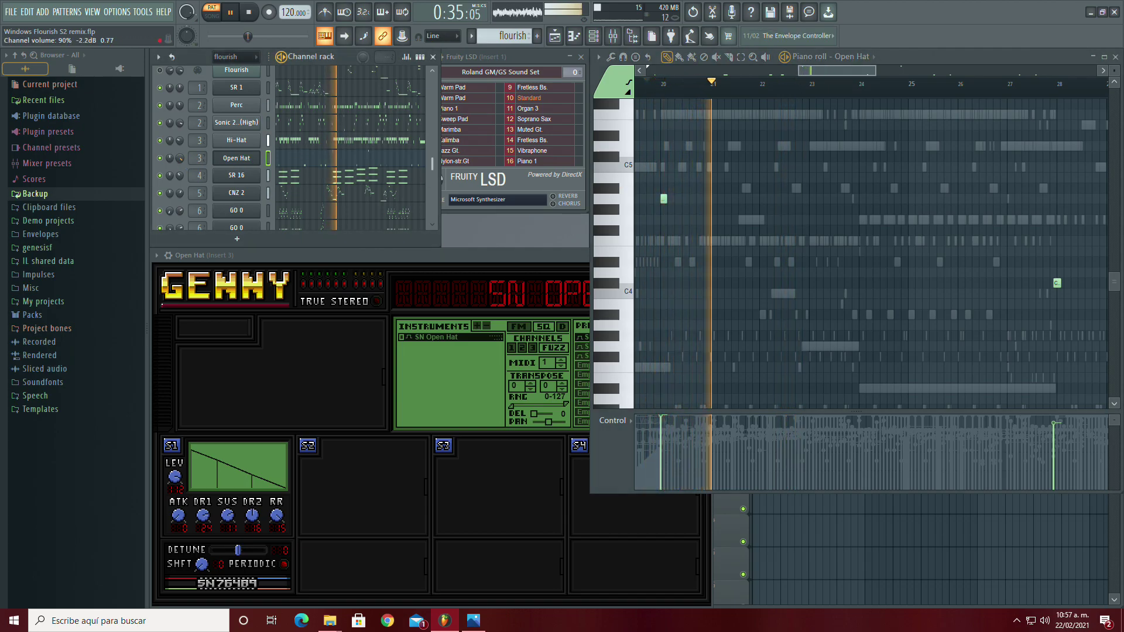
pyautogui.click(657, 86)
pyautogui.click(655, 88)
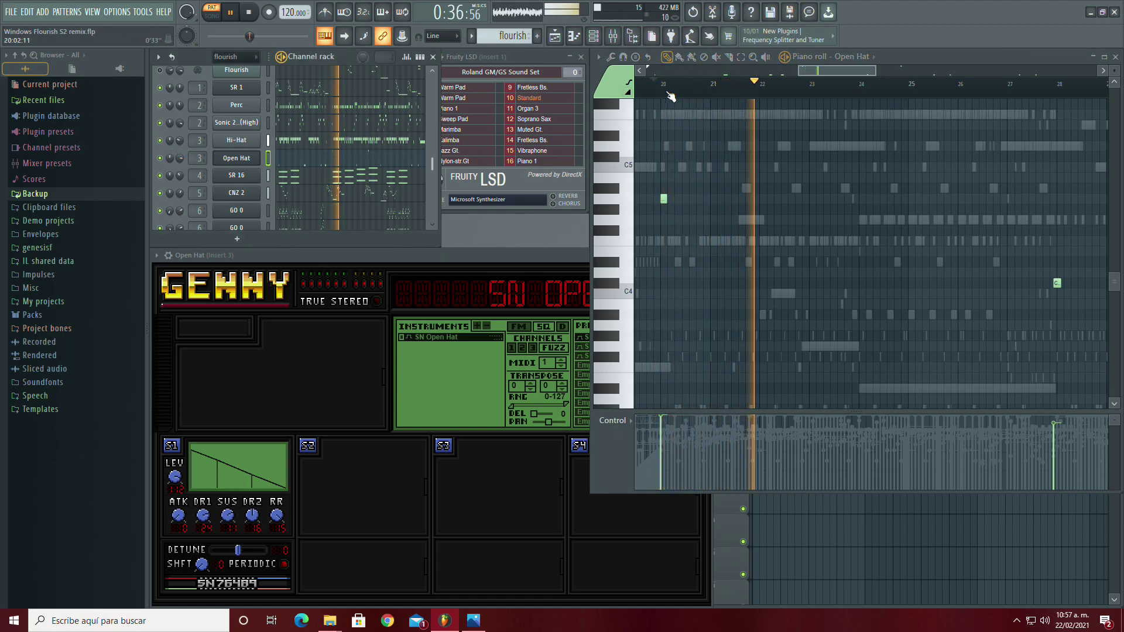
pyautogui.moveTo(182, 163); pyautogui.dragTo(182, 158)
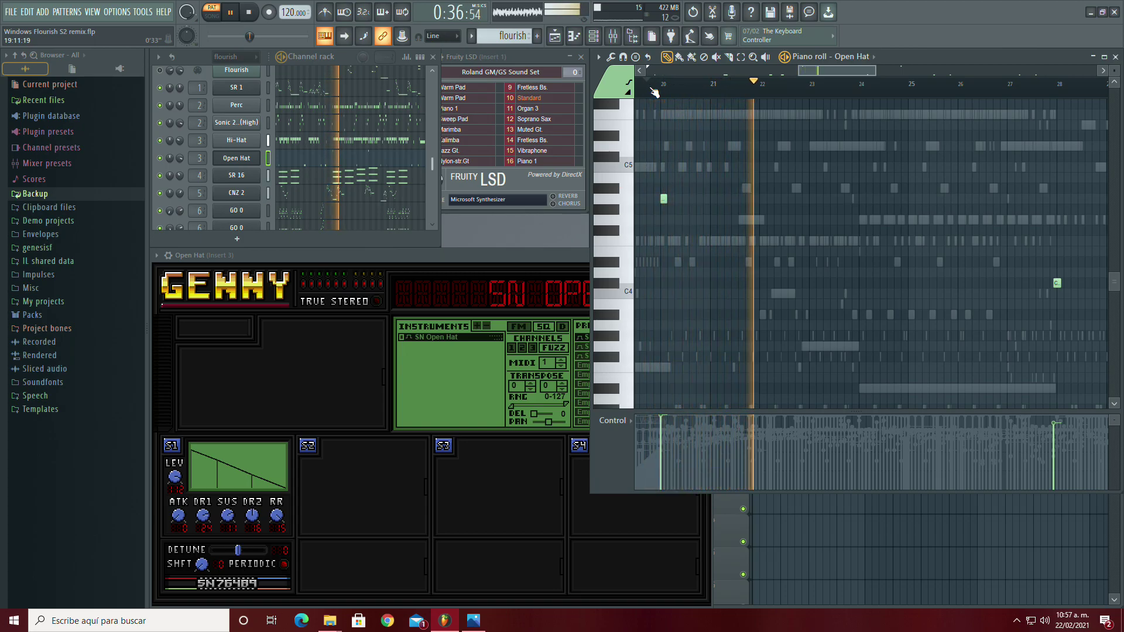
pyautogui.scroll(-3, 303, 139)
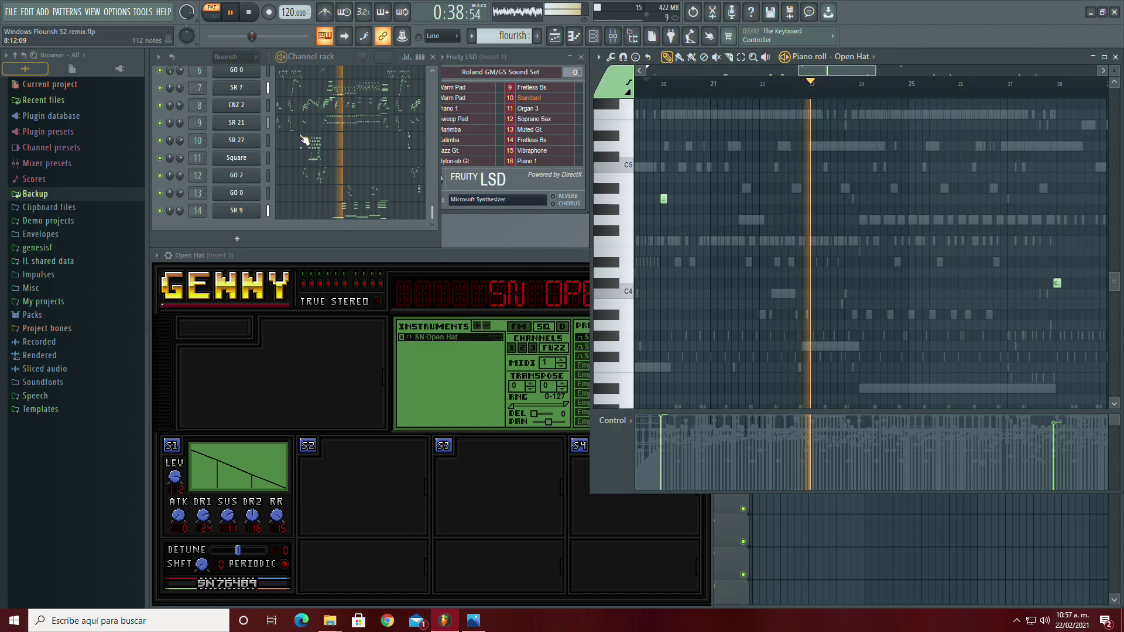
pyautogui.scroll(3, 303, 139)
pyautogui.click(655, 93)
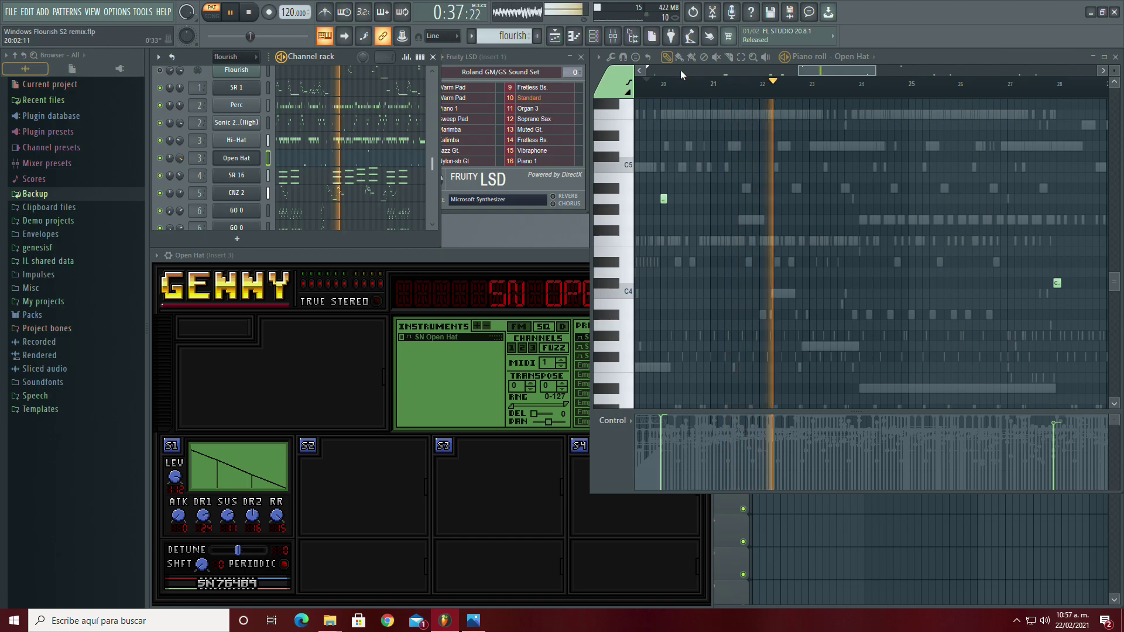
pyautogui.click(644, 83)
# Step: Delete the closed hi-hat notes around the start of bar 28 in the Hi-Hat part and replay that spot
pyautogui.moveTo(829, 70); pyautogui.dragTo(890, 70)
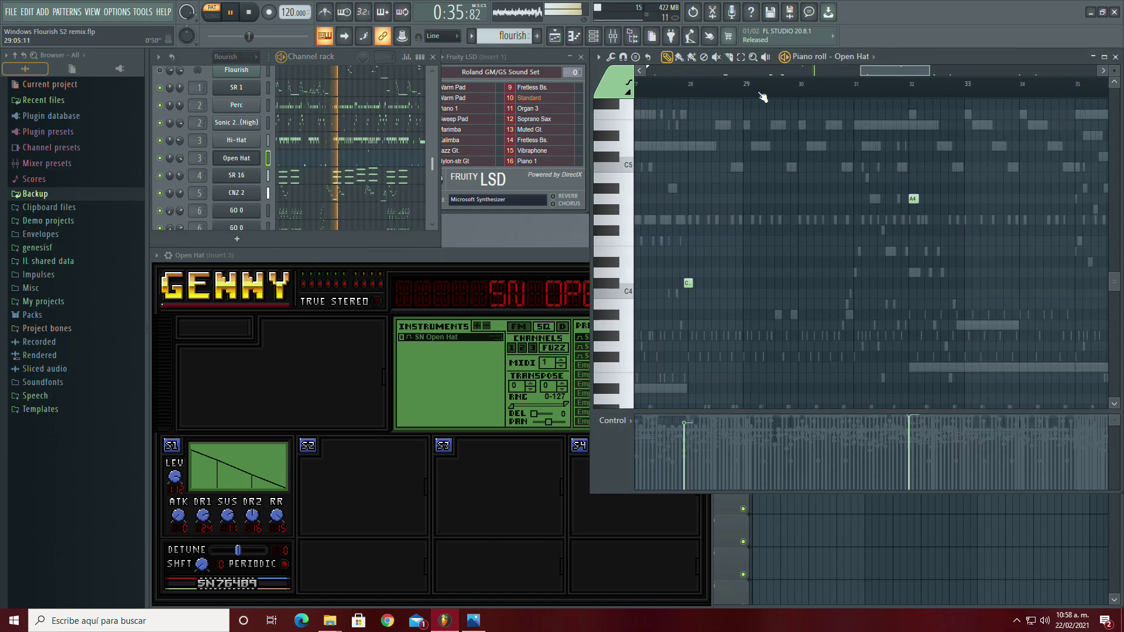
pyautogui.click(665, 92)
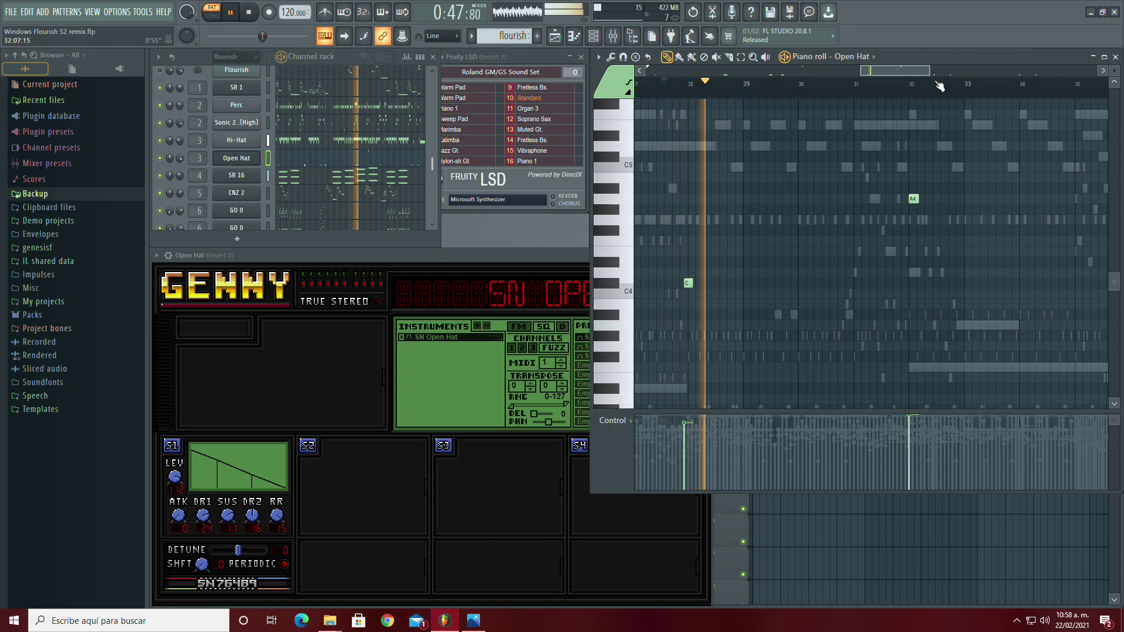
pyautogui.moveTo(930, 70); pyautogui.dragTo(881, 74)
pyautogui.click(789, 86)
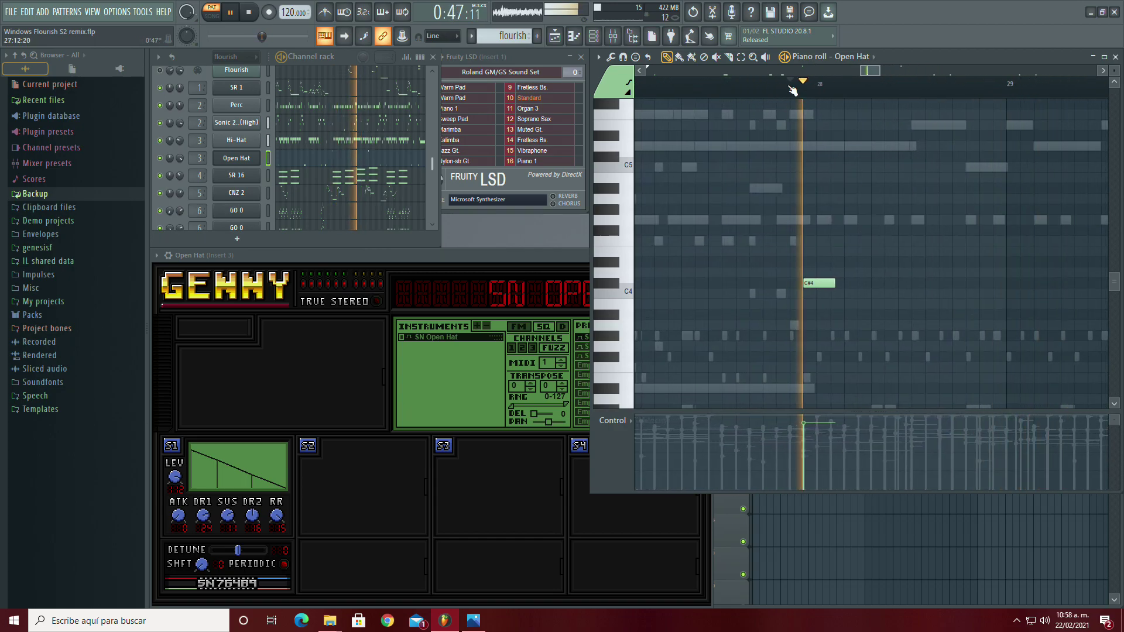
pyautogui.click(364, 142)
pyautogui.scroll(3, 742, 202)
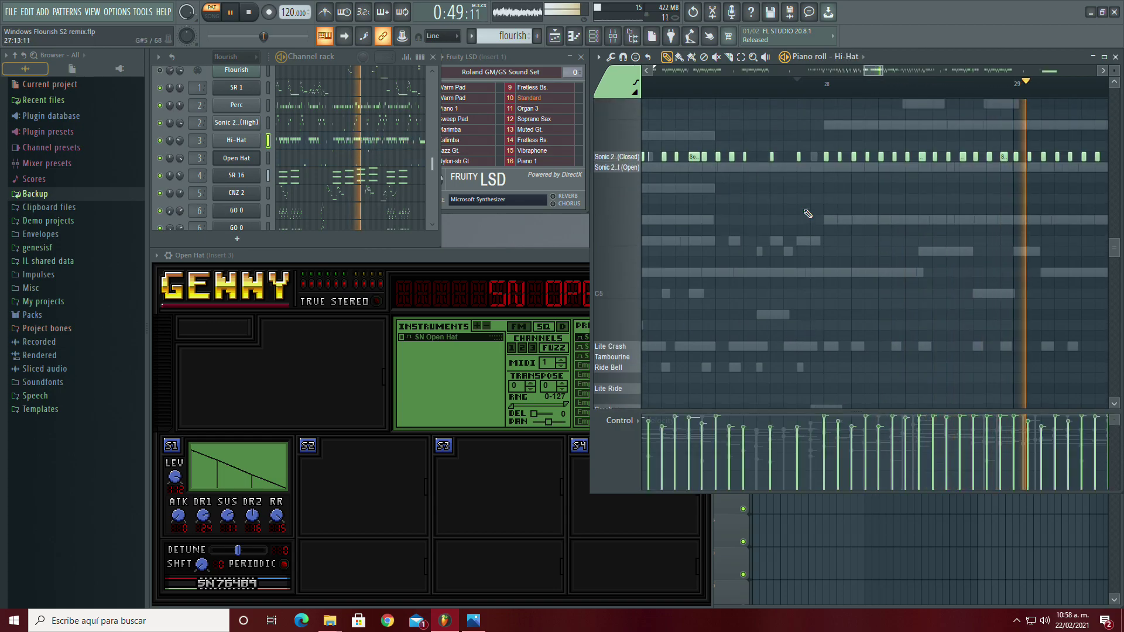
pyautogui.scroll(2, 827, 136)
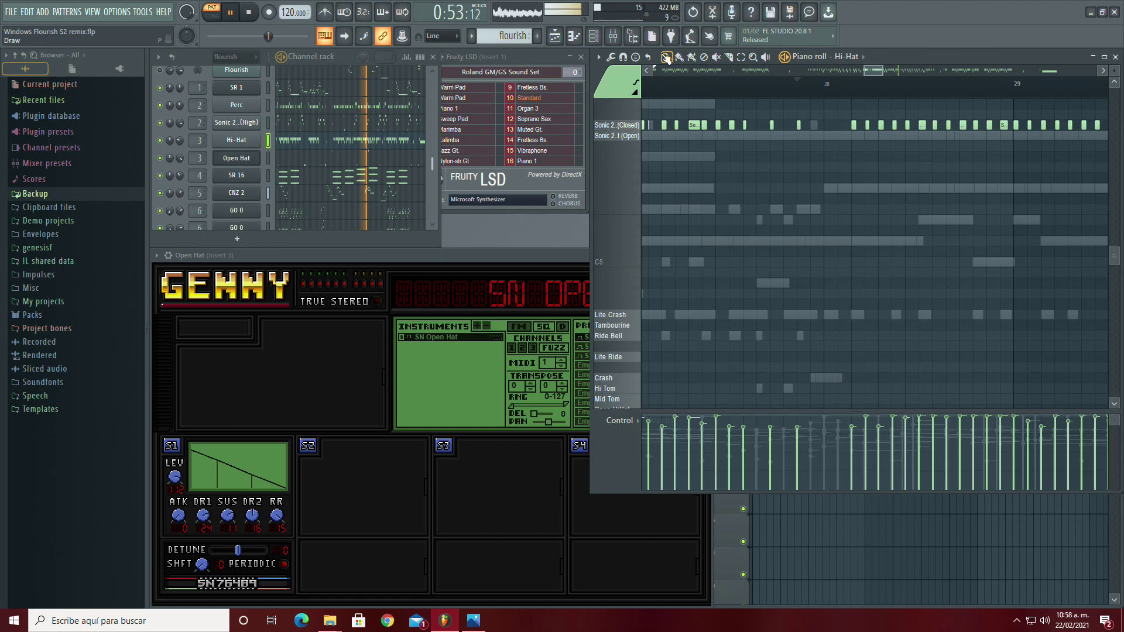
pyautogui.click(784, 85)
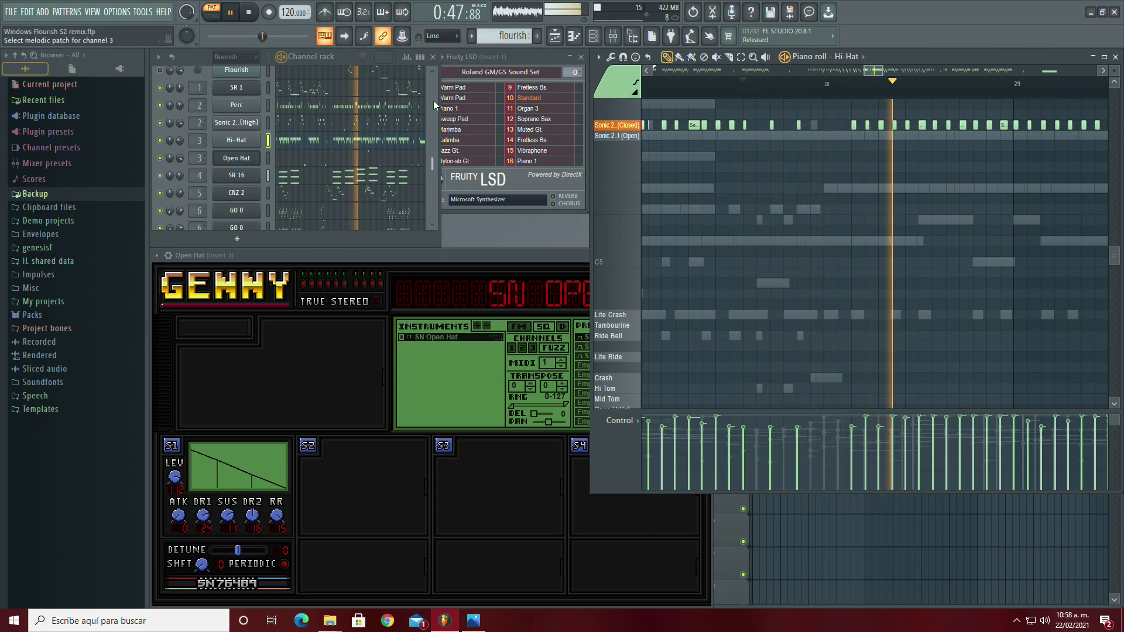
# Step: Lengthen Open Hat's C#4 note just before bar 28 to about 0.2 bar and play it back
pyautogui.click(360, 157)
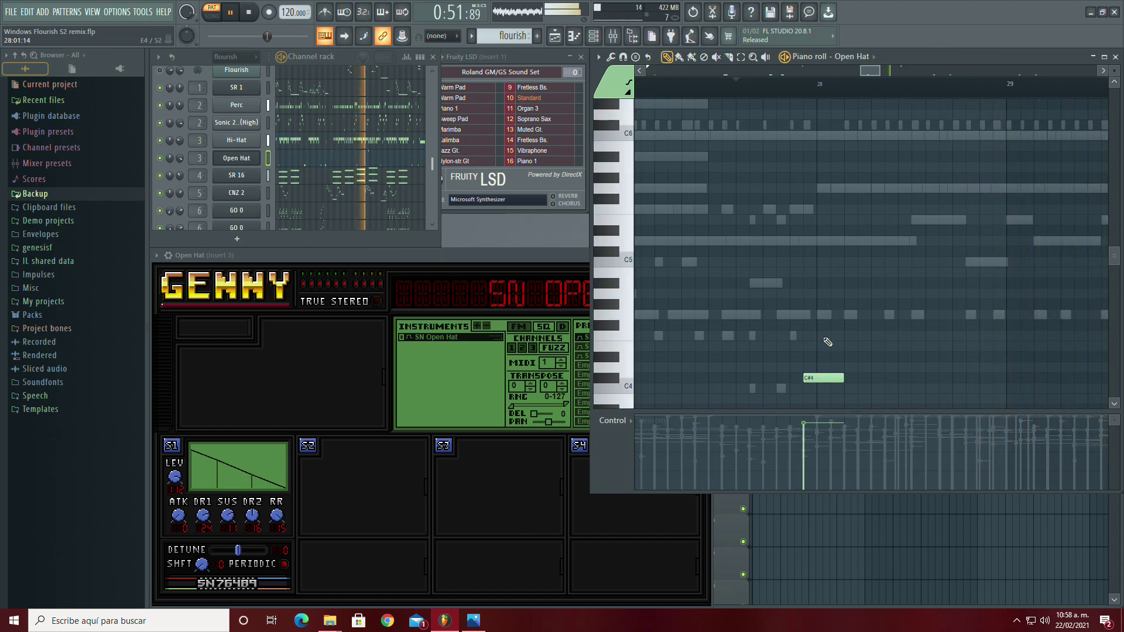
pyautogui.click(775, 85)
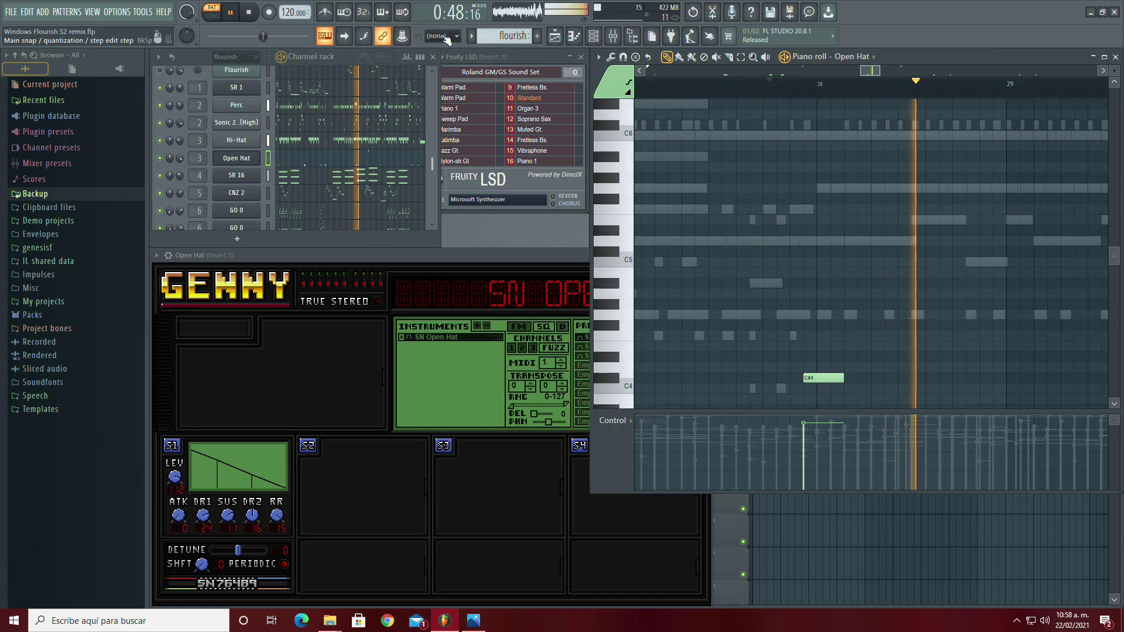
# Step: Delete the Hi-Hat note at the start of bar 32 and shorten Open Hat's A4 note there to 0:02:00
pyautogui.moveTo(879, 70); pyautogui.dragTo(920, 70)
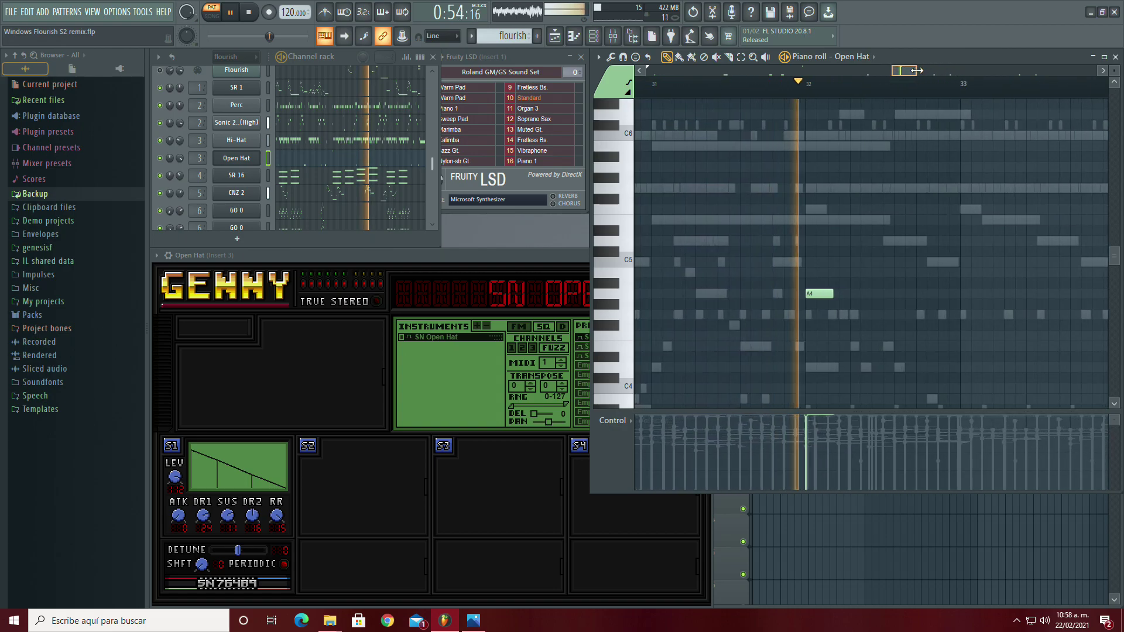
pyautogui.click(381, 142)
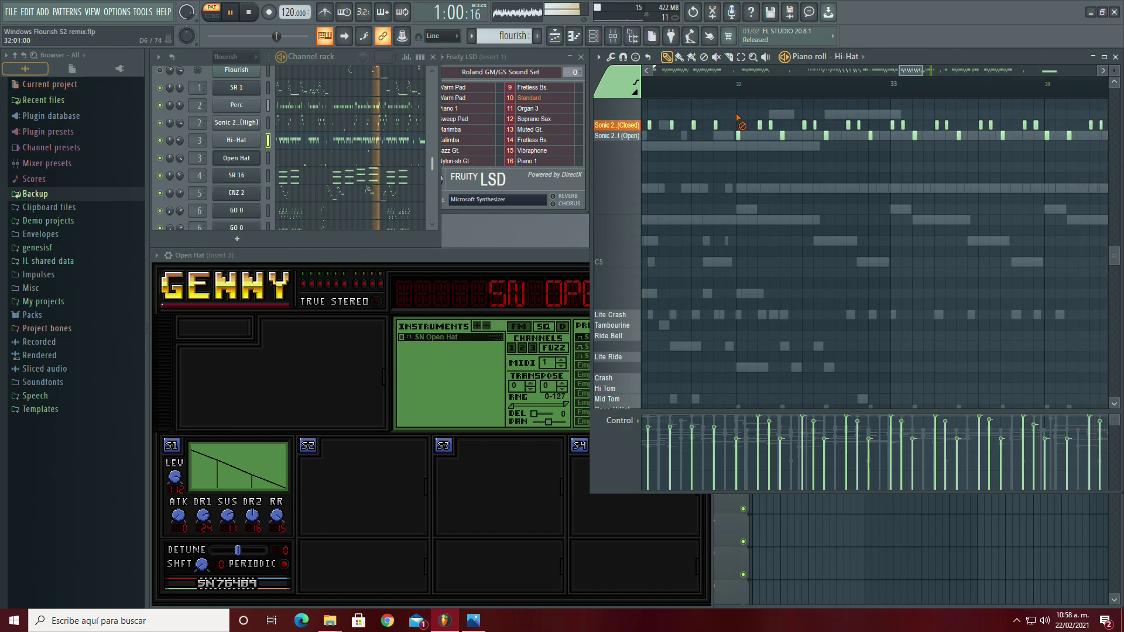
pyautogui.click(717, 92)
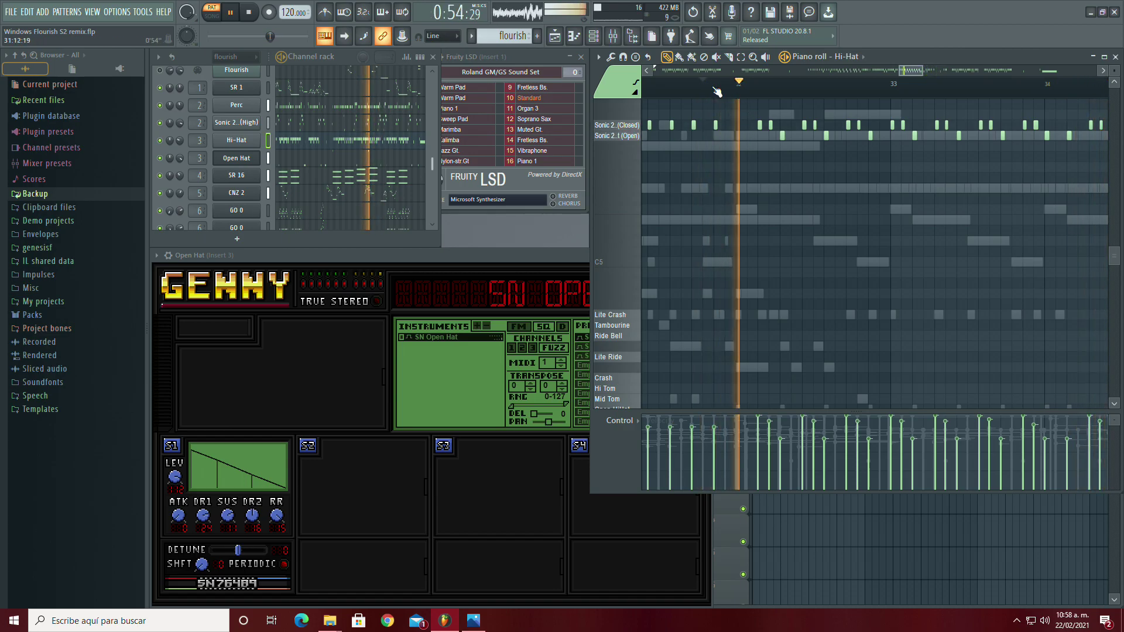
pyautogui.click(359, 163)
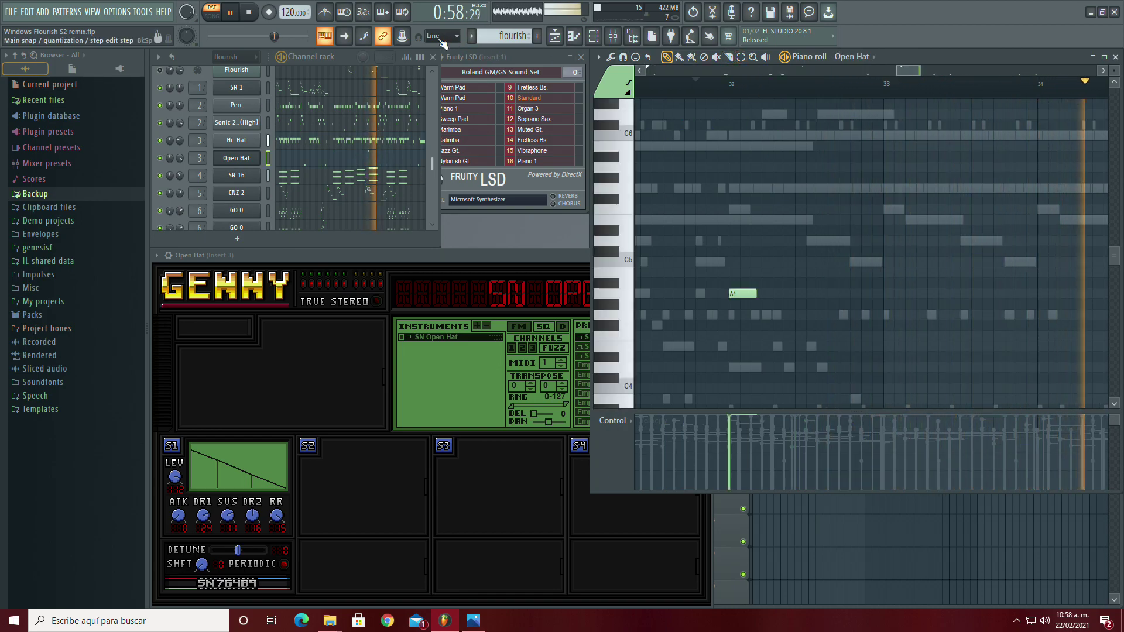
pyautogui.moveTo(920, 71); pyautogui.dragTo(916, 70)
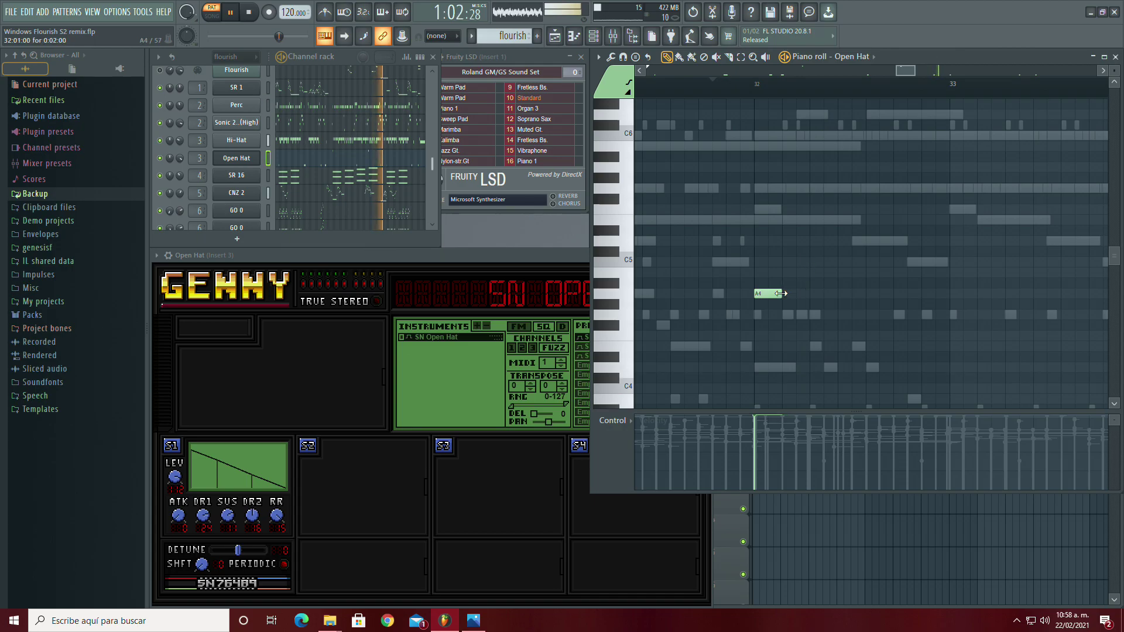
# Step: Set the length of Open Hat's C#4 note at bar 36 to about 0.4 bar and play it back
pyautogui.moveTo(906, 70); pyautogui.dragTo(945, 73)
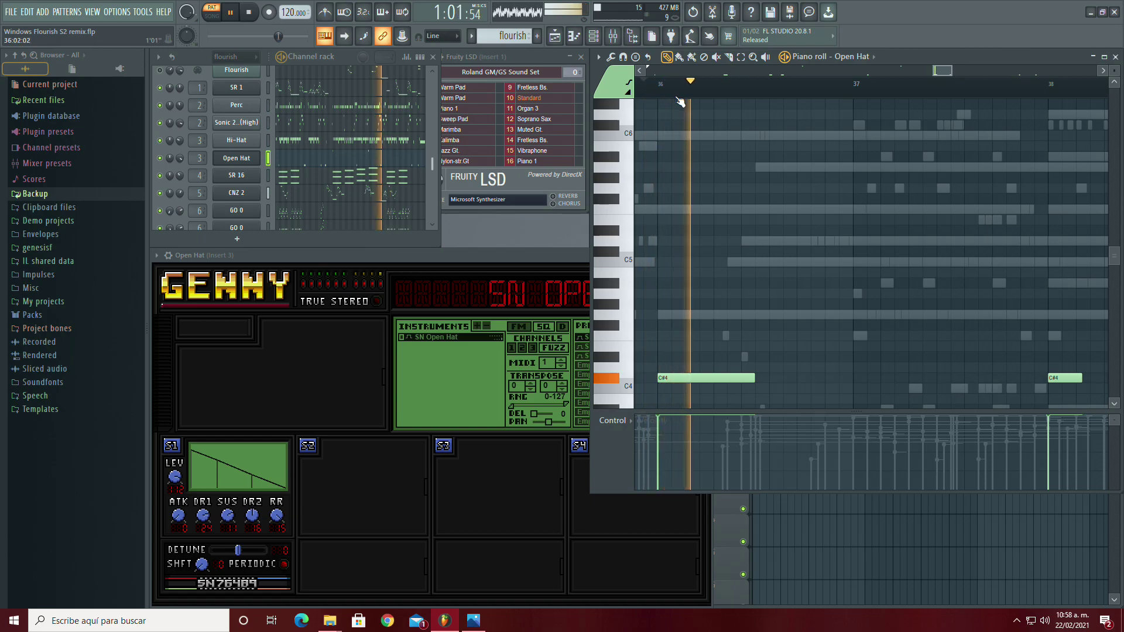
pyautogui.moveTo(755, 375); pyautogui.dragTo(740, 375)
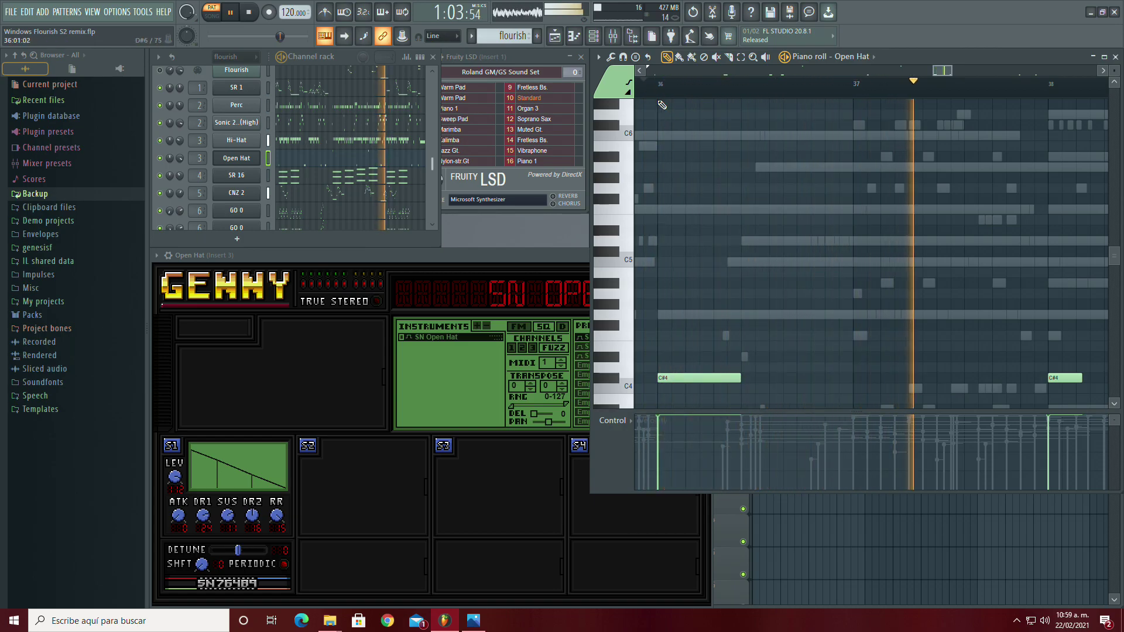
pyautogui.click(650, 86)
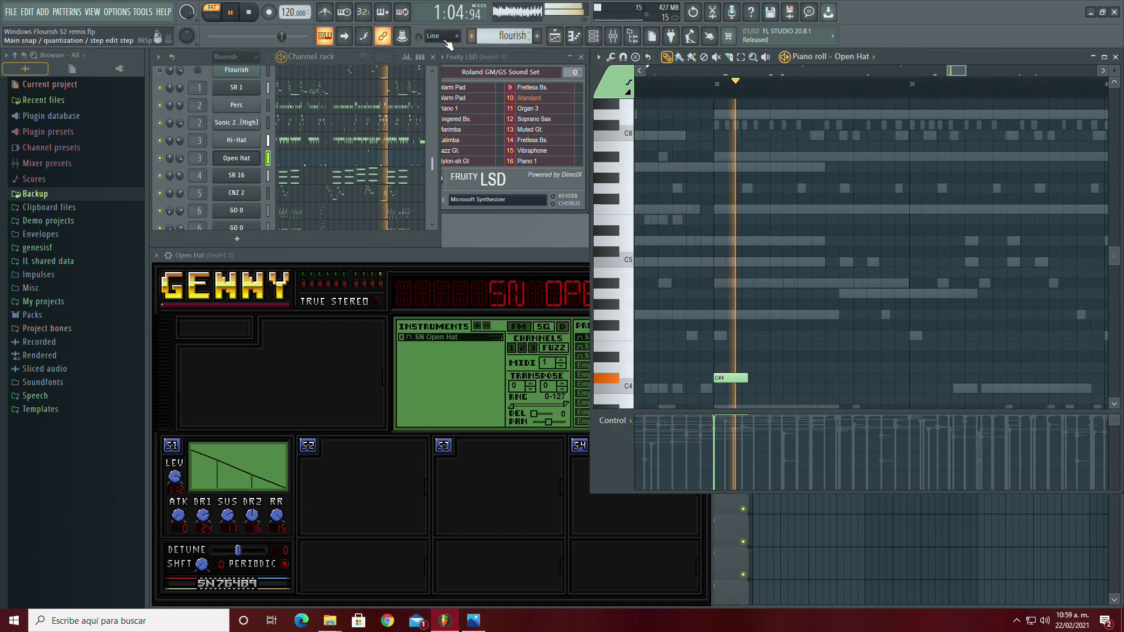
# Step: At bar 38, shorten Open Hat's C#4 note to about two steps and delete three notes at the start of the bar in Hi-Hat
pyautogui.moveTo(747, 381); pyautogui.dragTo(740, 382)
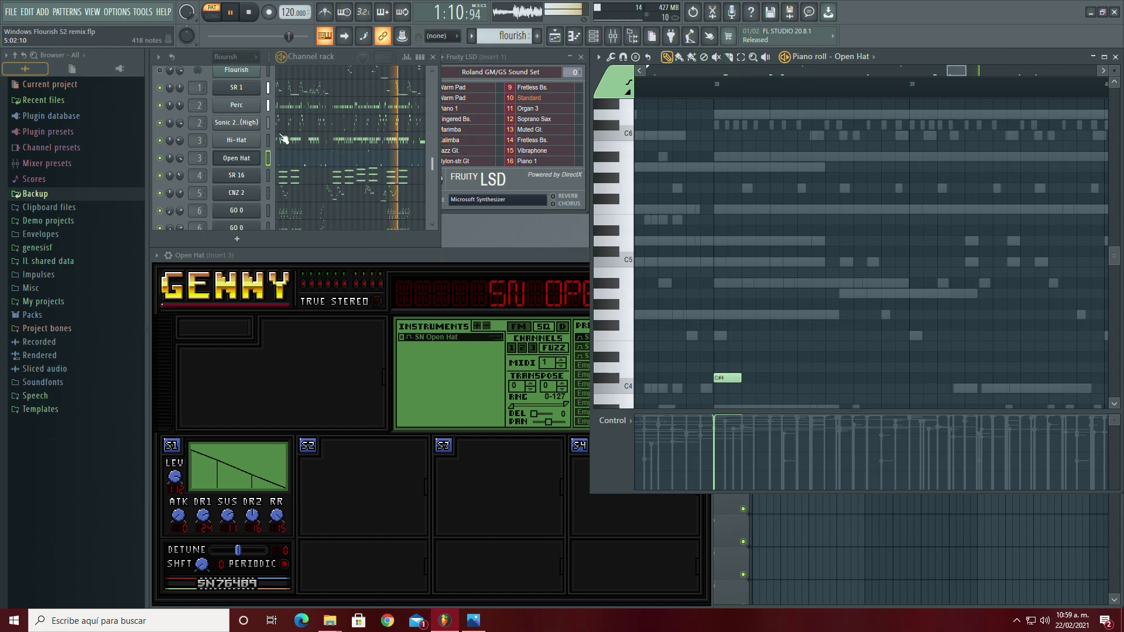
pyautogui.click(387, 141)
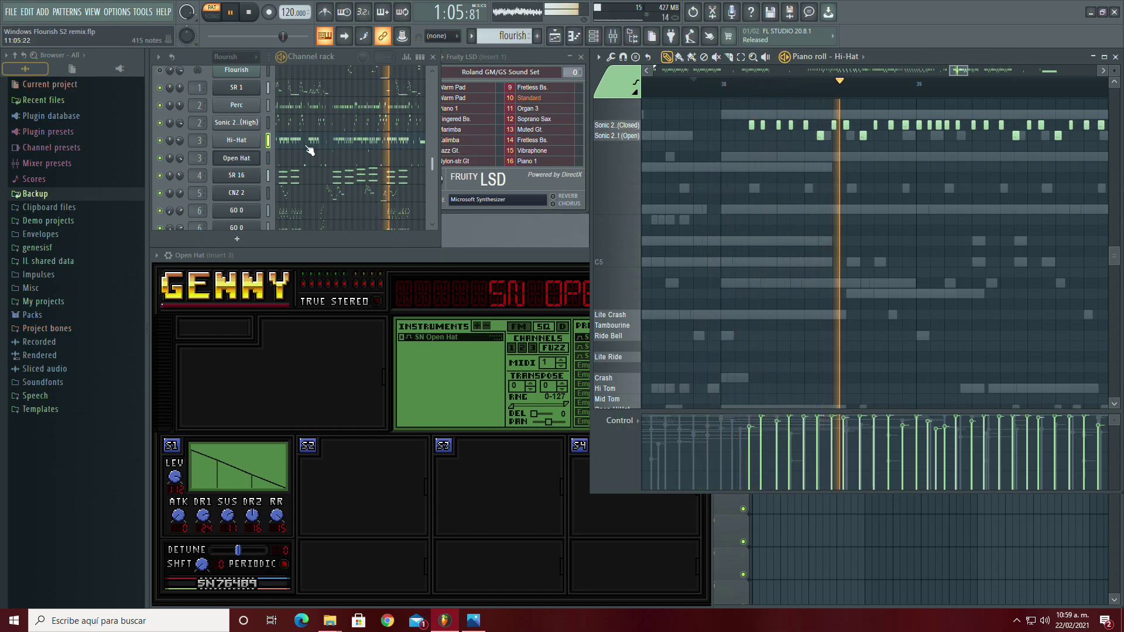
# Step: Select Open Hat's C#4 notes midway through bars 46 and 48, lengthen both to about 0.4 bar, and replay from bar 46
pyautogui.click(372, 158)
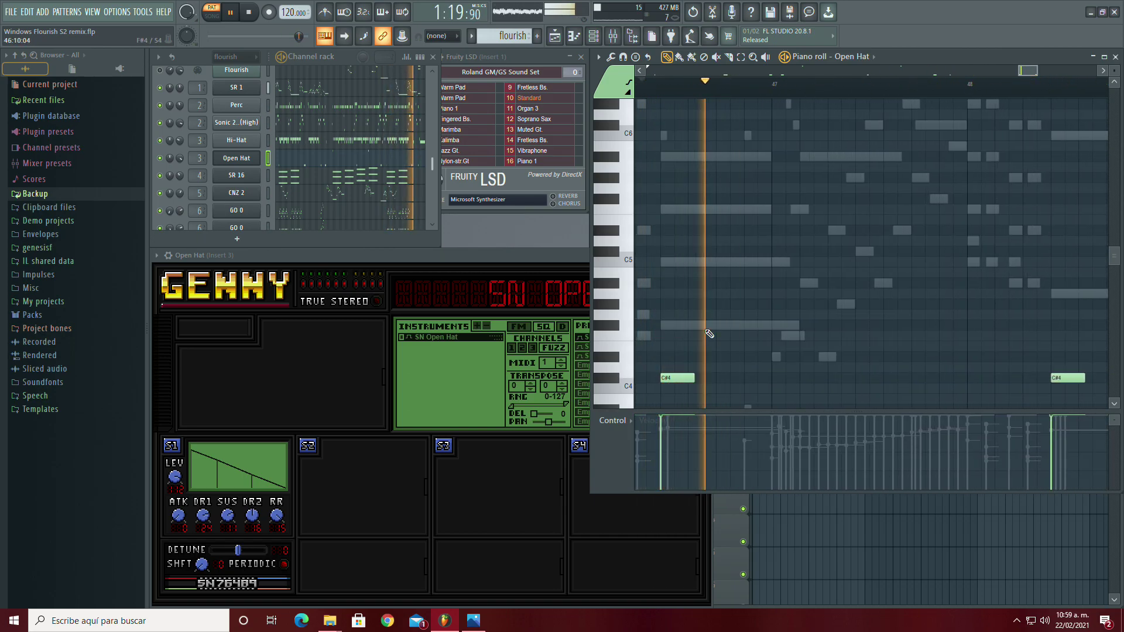
pyautogui.moveTo(693, 375); pyautogui.dragTo(719, 377)
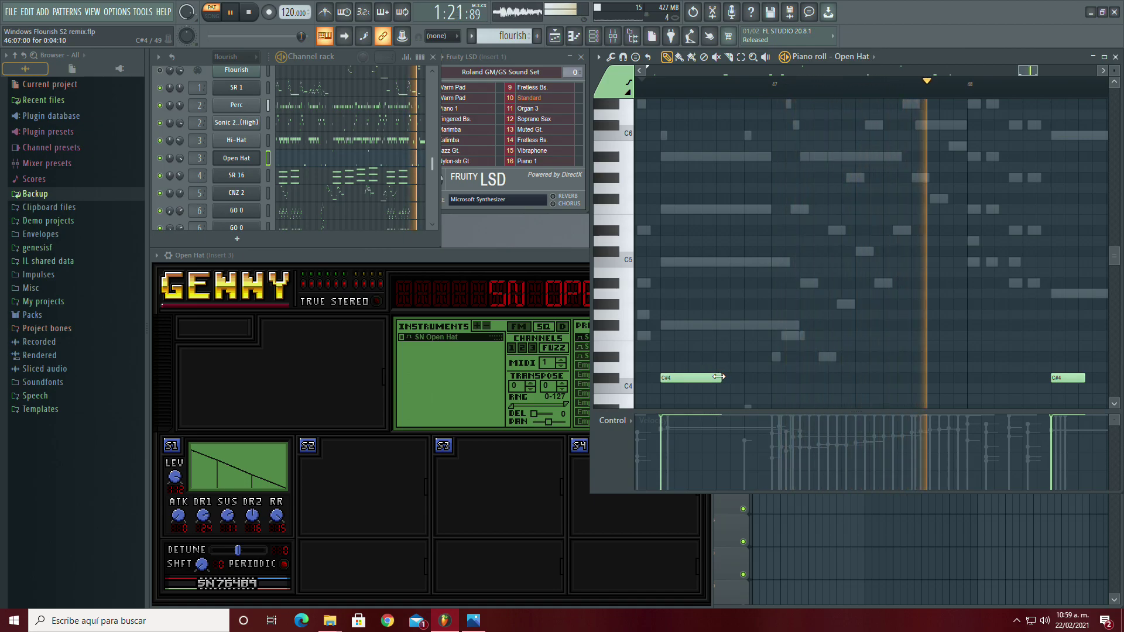
pyautogui.hotkey('ctrl', 'z')
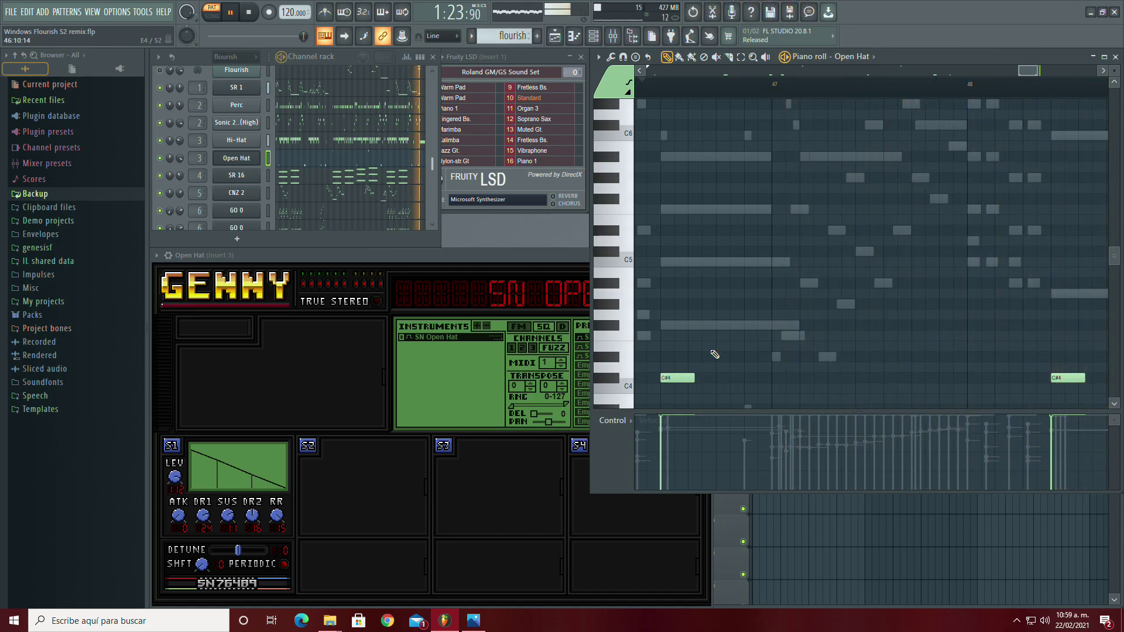
pyautogui.moveTo(1023, 377); pyautogui.dragTo(658, 381)
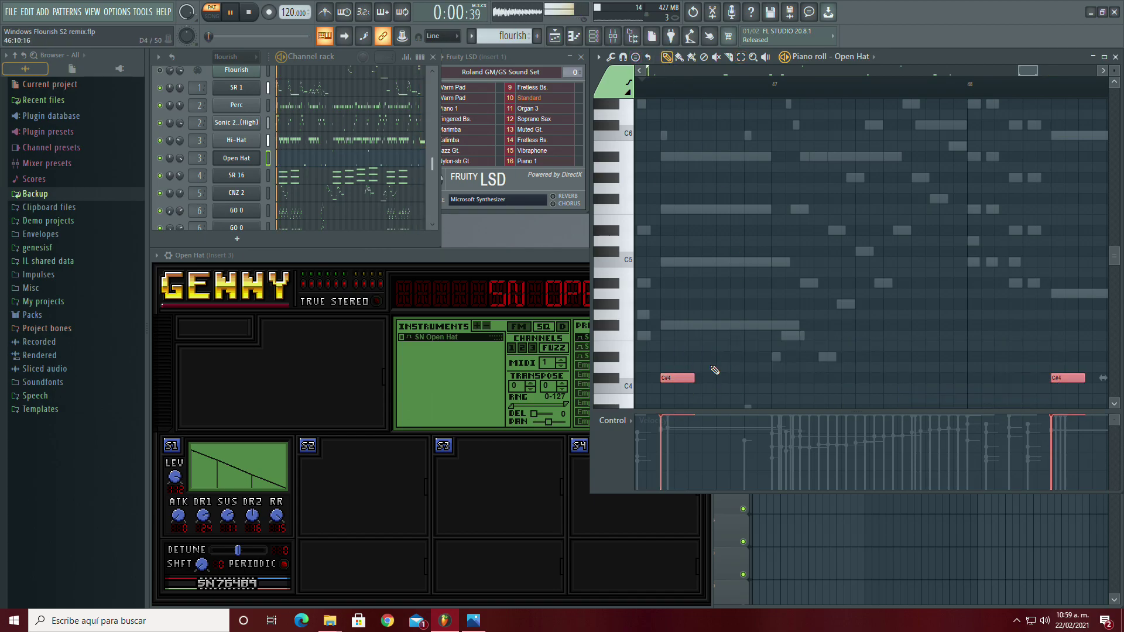
pyautogui.click(644, 89)
pyautogui.click(644, 89)
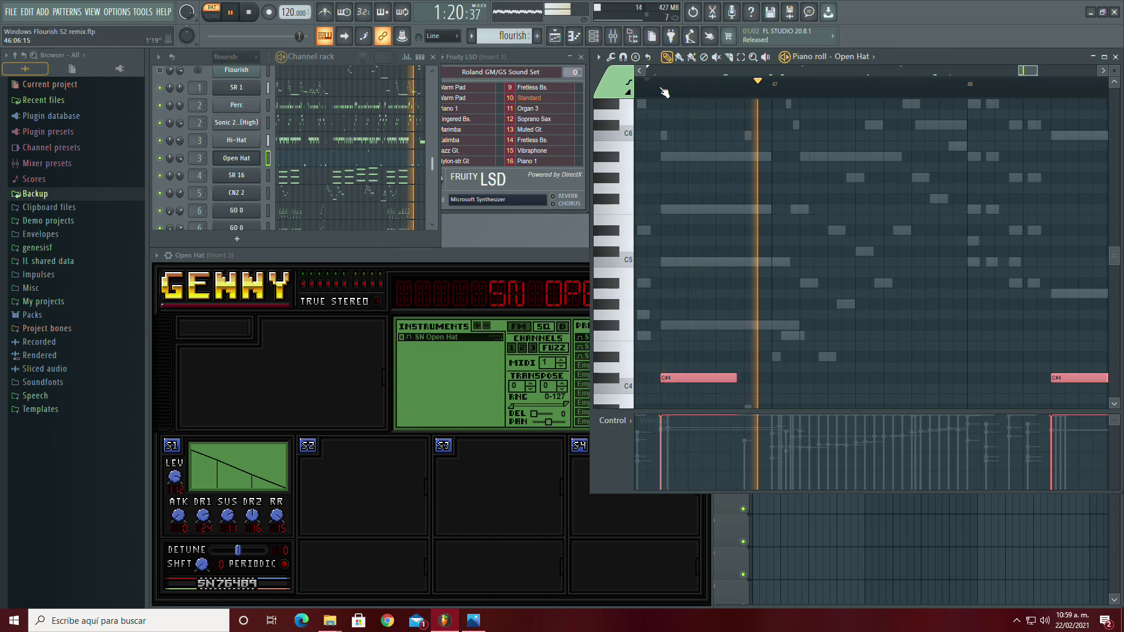
# Step: Shorten Open Hat's C#4 notes at bars 46 and 48 to about 0.3 bar and the one at bar 36 to about five steps
pyautogui.moveTo(1037, 71); pyautogui.dragTo(1047, 70)
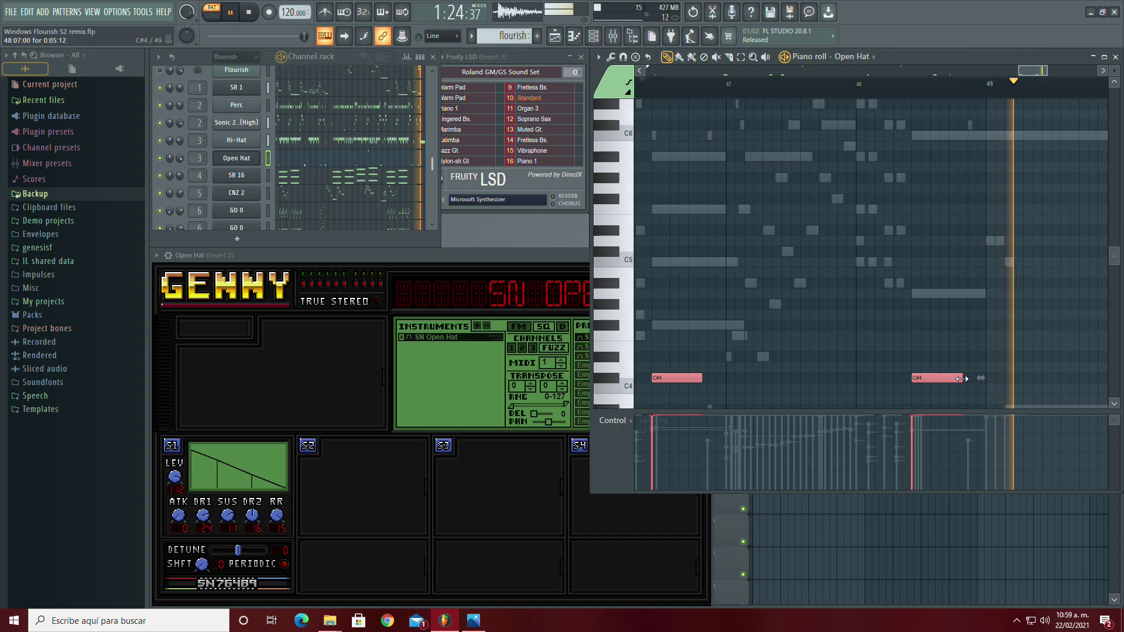
pyautogui.moveTo(962, 379); pyautogui.dragTo(953, 379)
pyautogui.click(647, 90)
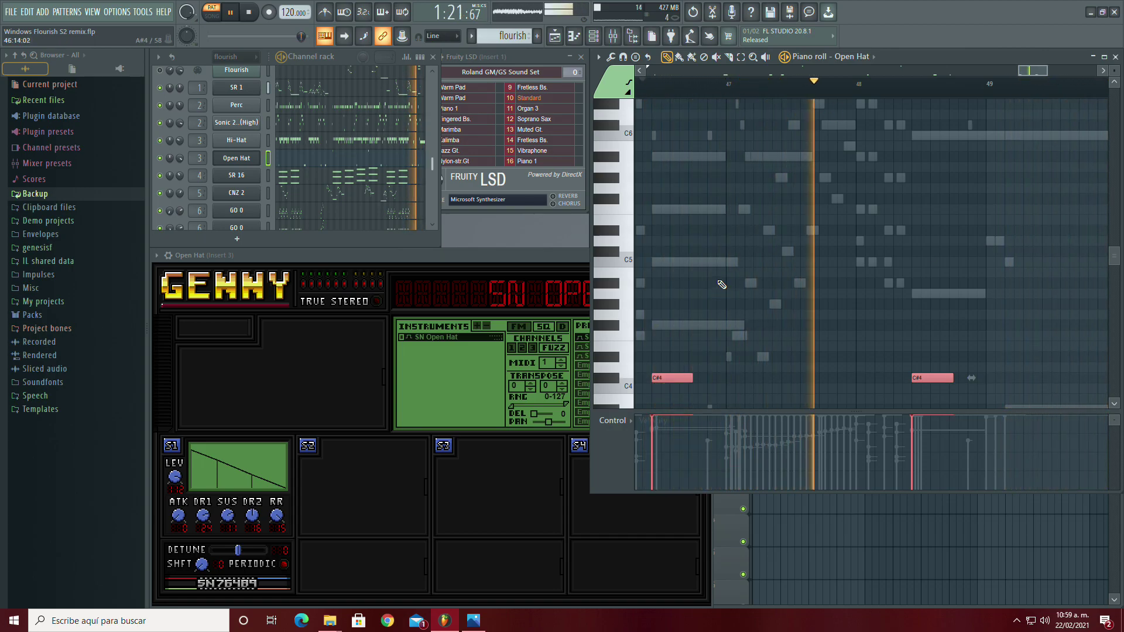
pyautogui.moveTo(1028, 69); pyautogui.dragTo(936, 78)
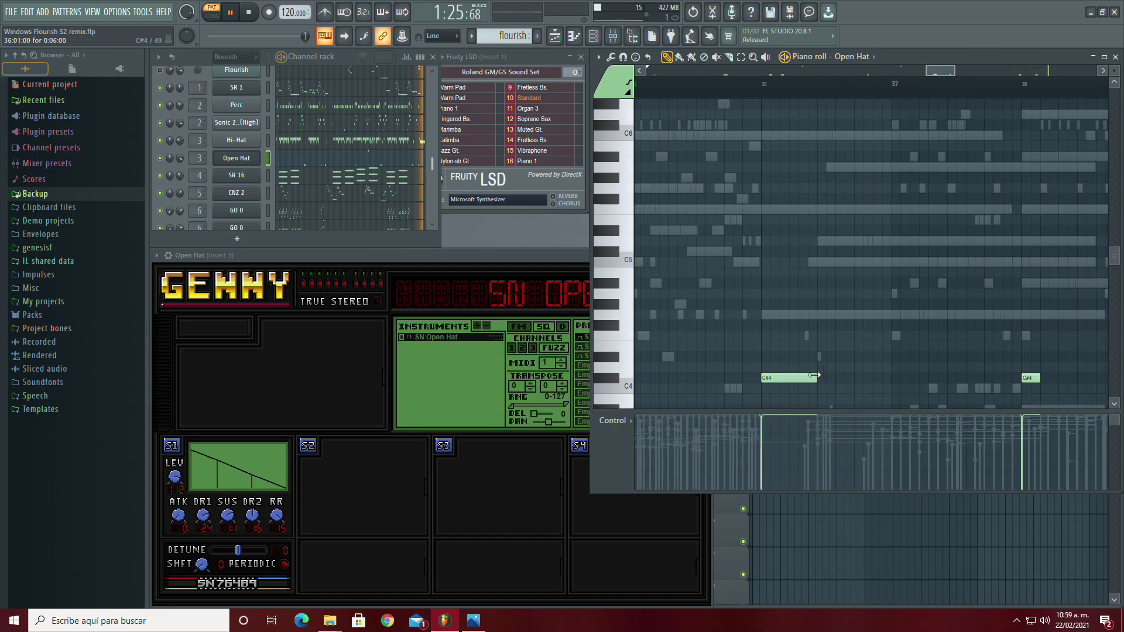
pyautogui.click(726, 84)
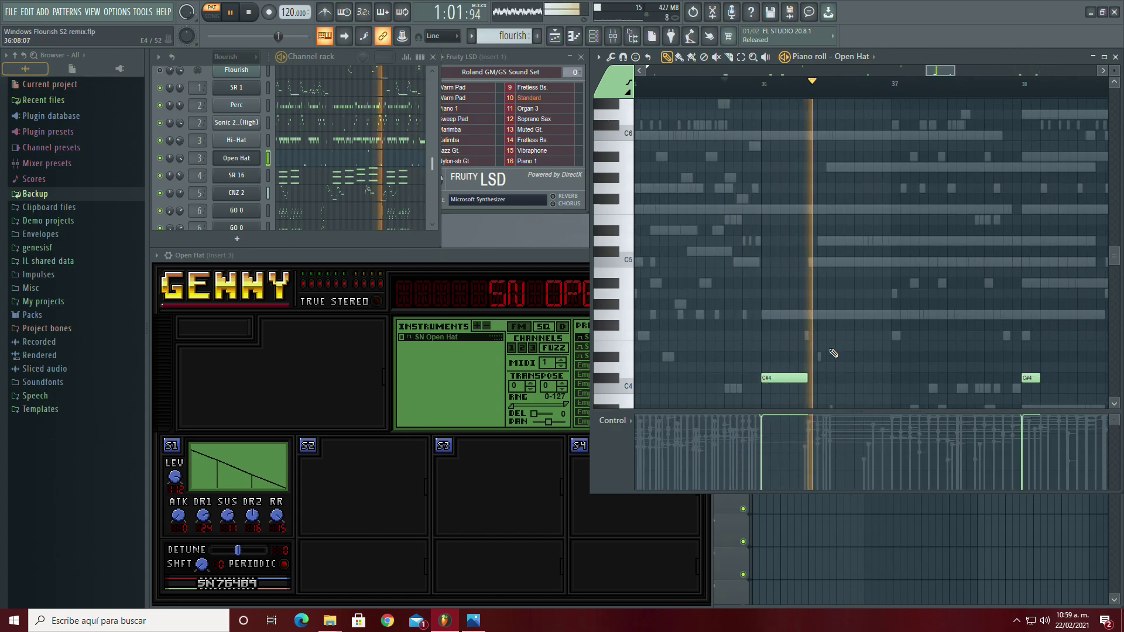
pyautogui.moveTo(926, 71); pyautogui.dragTo(647, 72)
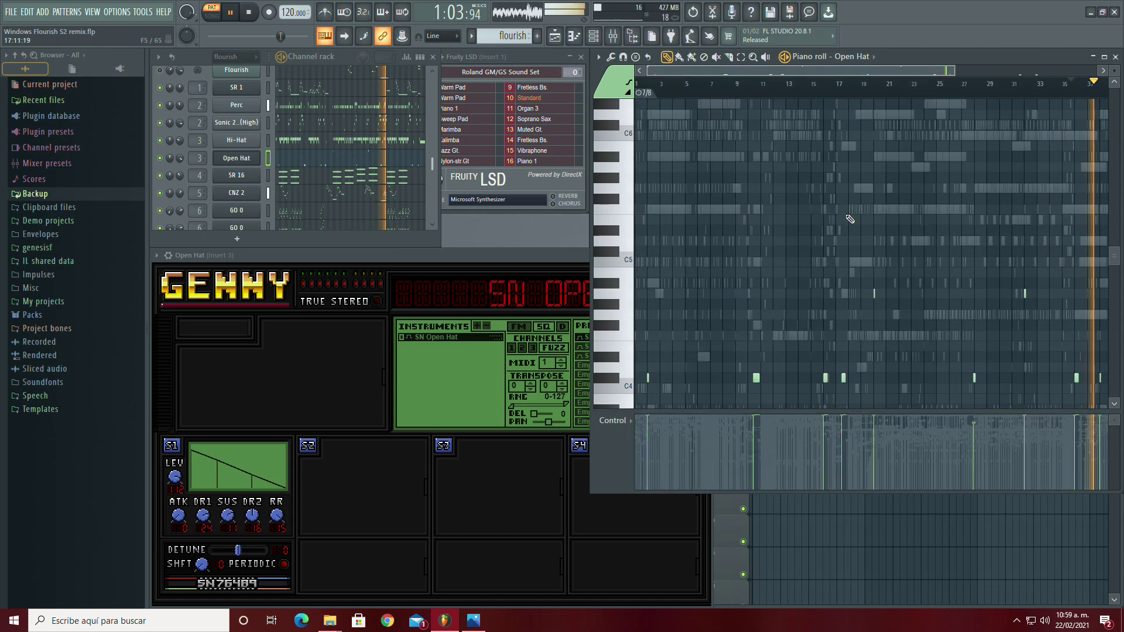
pyautogui.scroll(-2, 848, 218)
pyautogui.moveTo(178, 163); pyautogui.dragTo(179, 159)
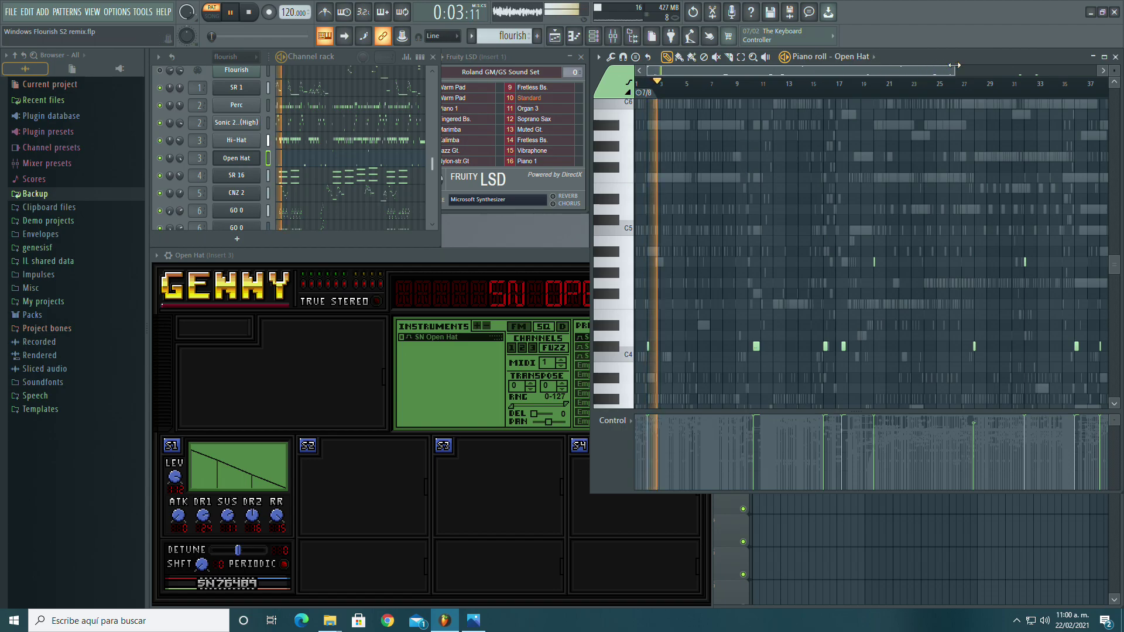
pyautogui.click(247, 14)
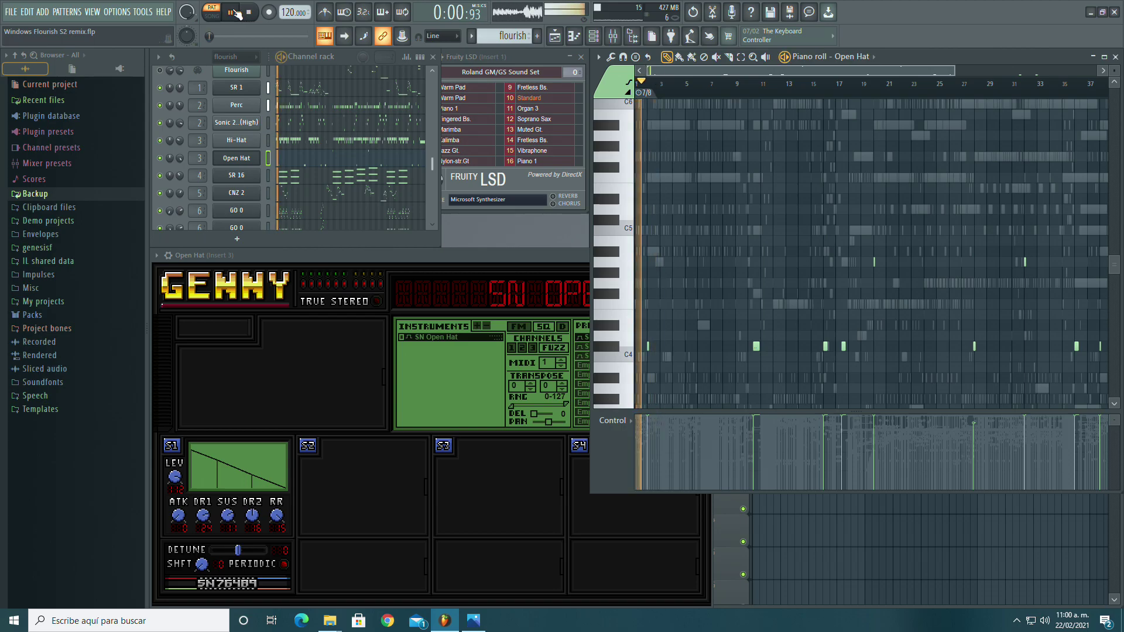
pyautogui.click(245, 15)
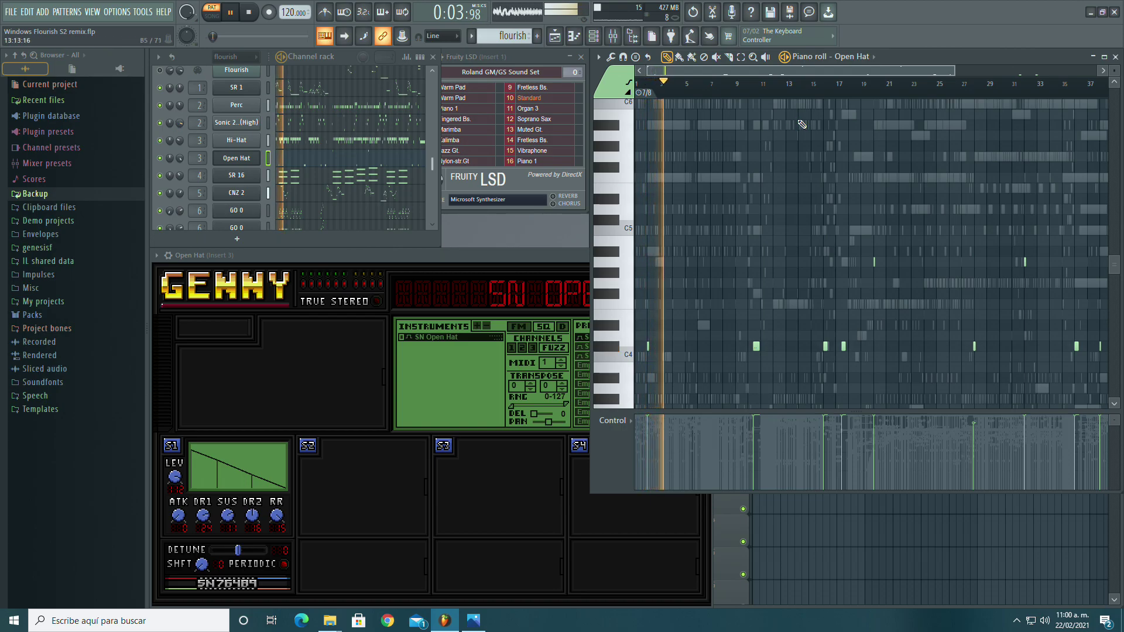
# Step: Play back Open Hat's crashes from bar 9 and again from bar 16, checking how they fit the mix
pyautogui.click(737, 87)
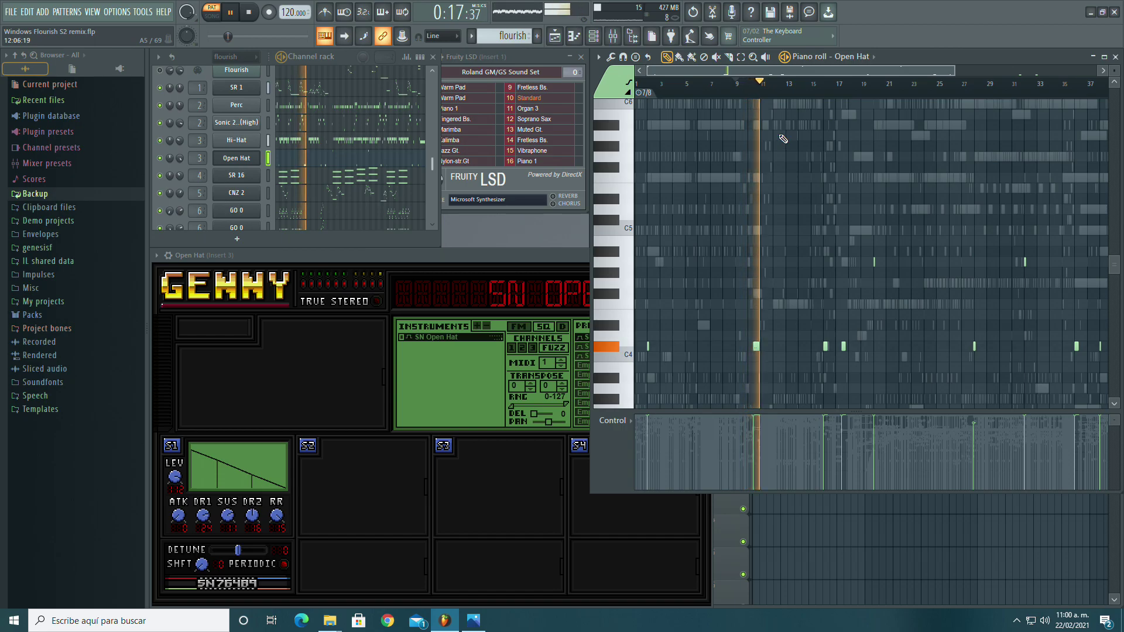
pyautogui.moveTo(908, 71); pyautogui.dragTo(758, 75)
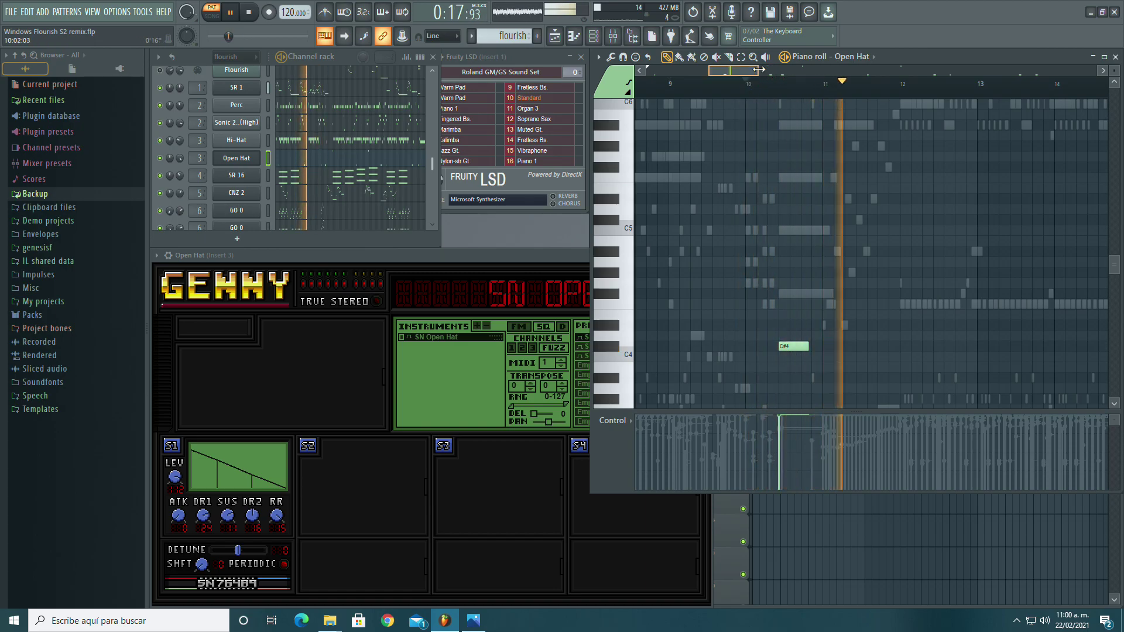
pyautogui.scroll(-5, 773, 71)
pyautogui.click(784, 83)
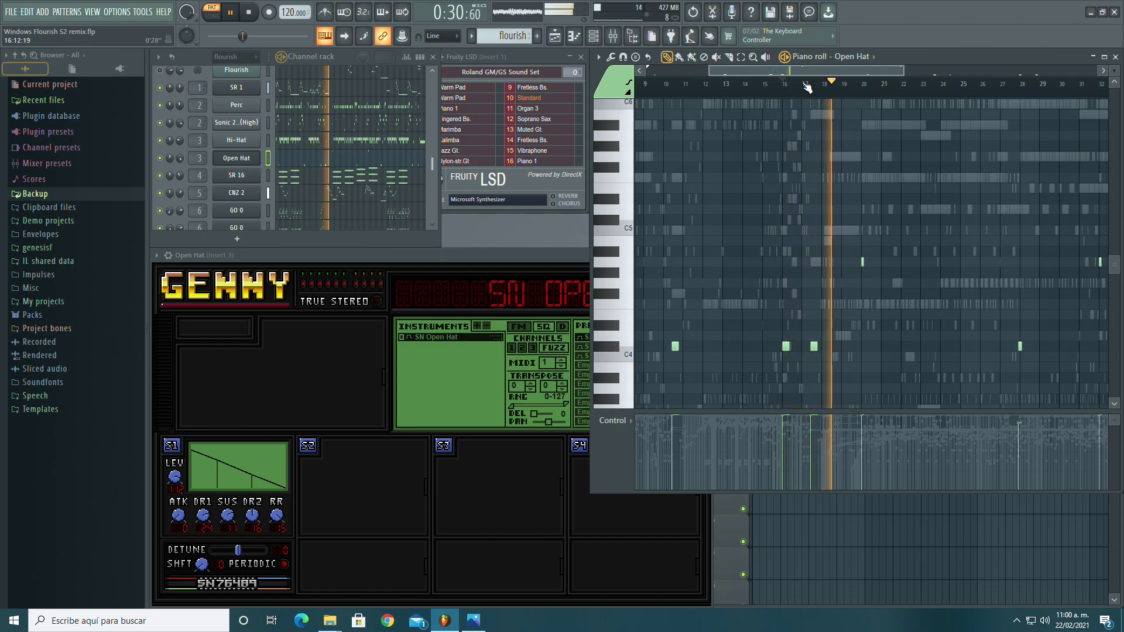
pyautogui.moveTo(782, 70); pyautogui.dragTo(817, 69)
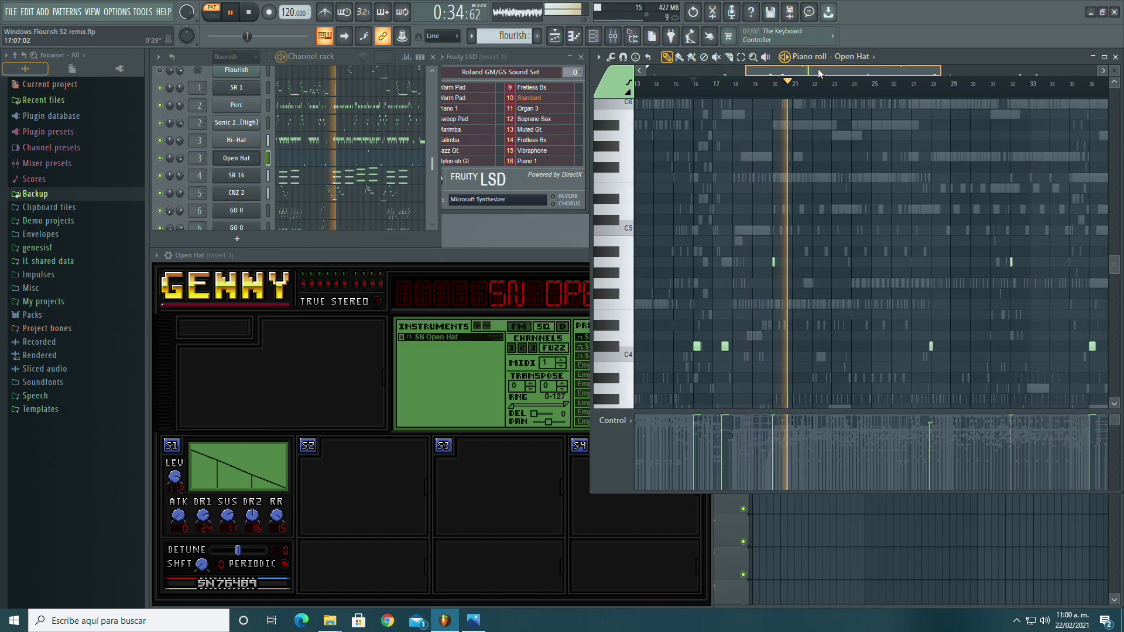
# Step: Examine the Open Hat notes across the whole pattern and inspect the C#4 note at bar 28 closely
pyautogui.scroll(-5, 351, 148)
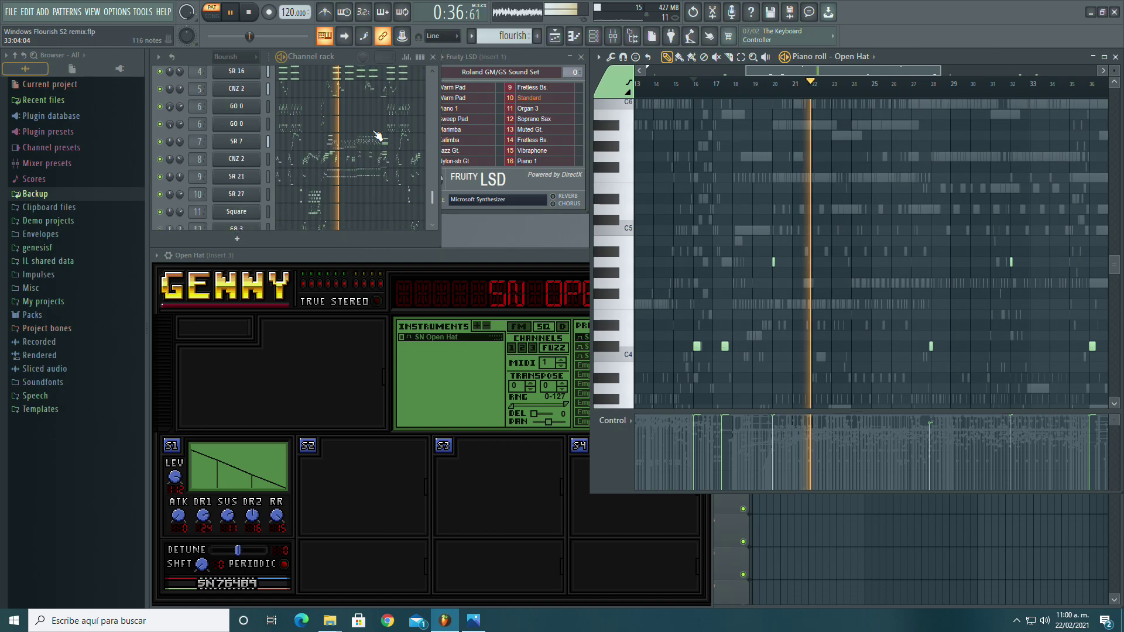
pyautogui.scroll(5, 378, 136)
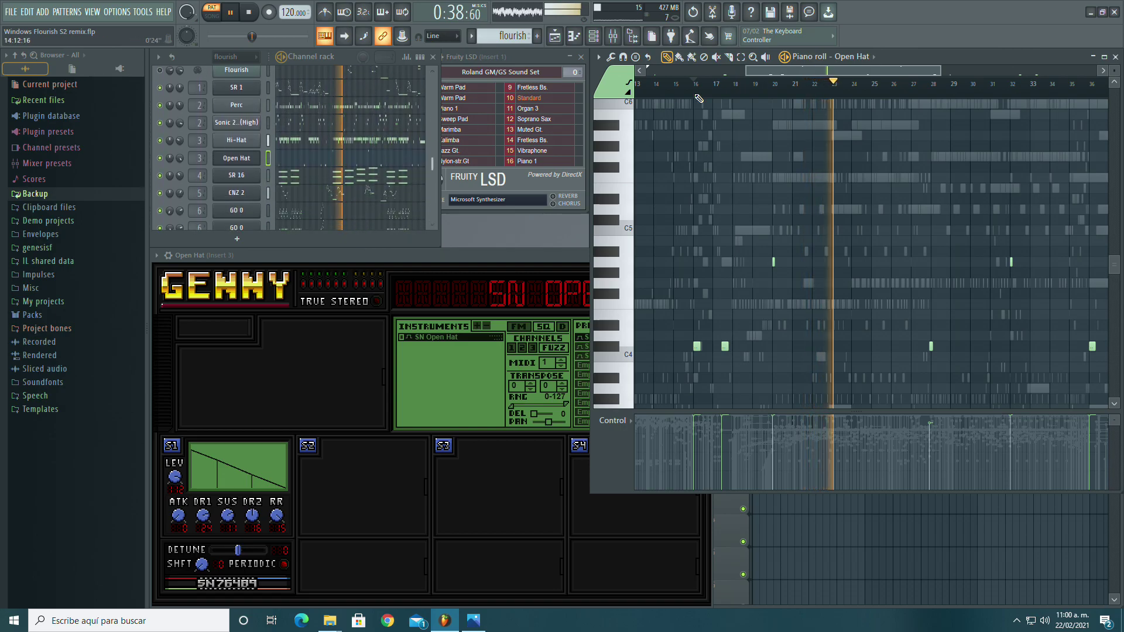
pyautogui.moveTo(743, 68); pyautogui.dragTo(646, 69)
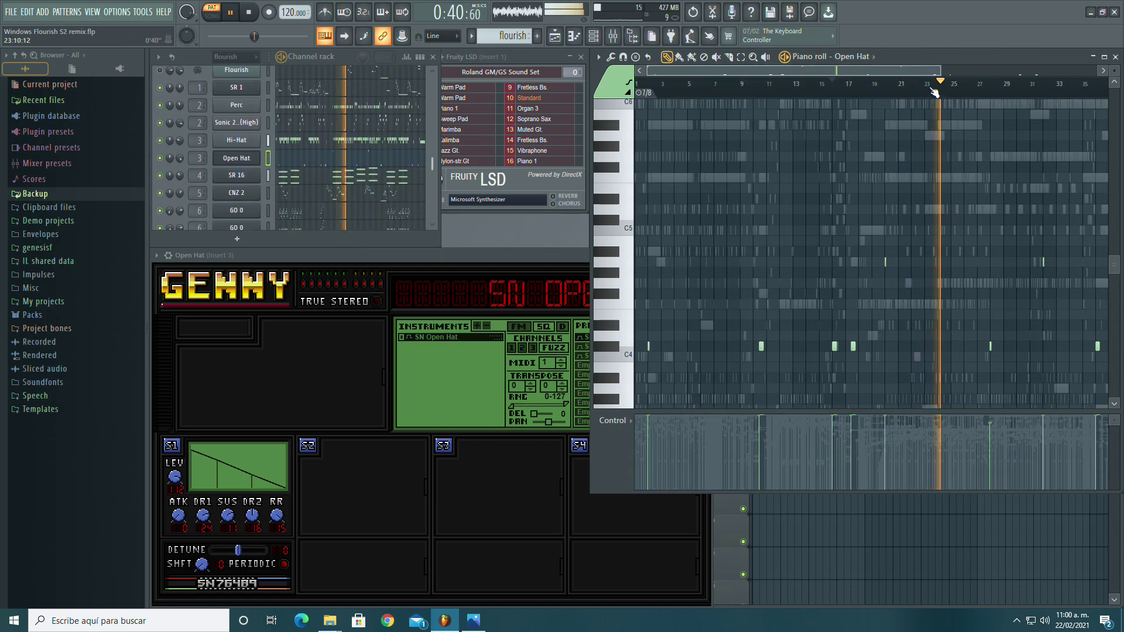
pyautogui.moveTo(942, 71); pyautogui.dragTo(1045, 76)
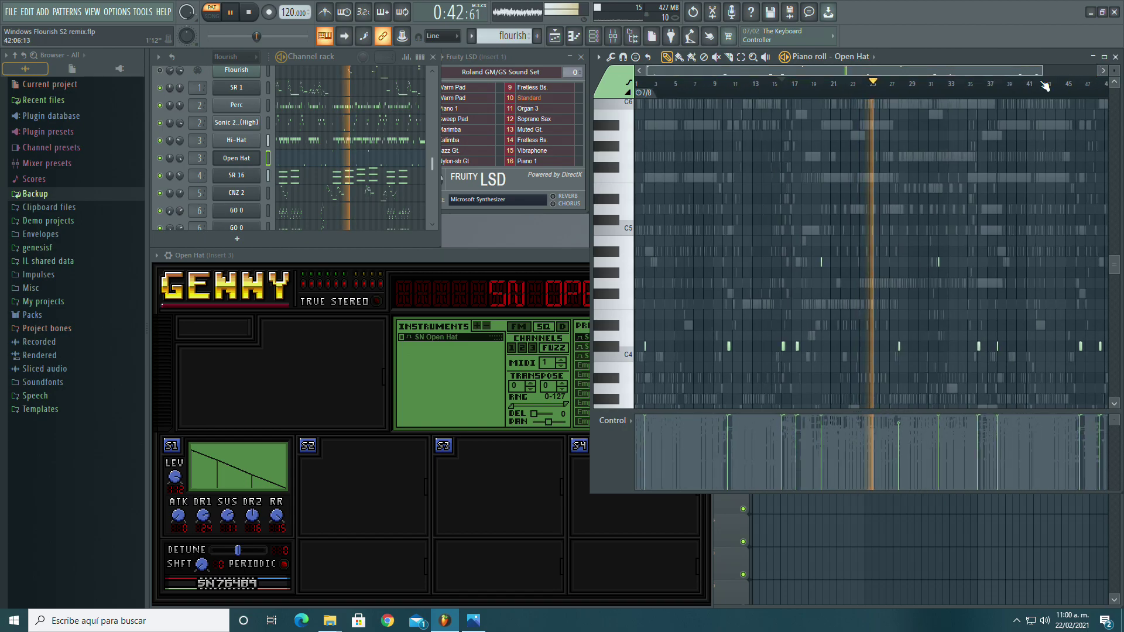
pyautogui.scroll(-6, 925, 223)
pyautogui.scroll(3, 927, 224)
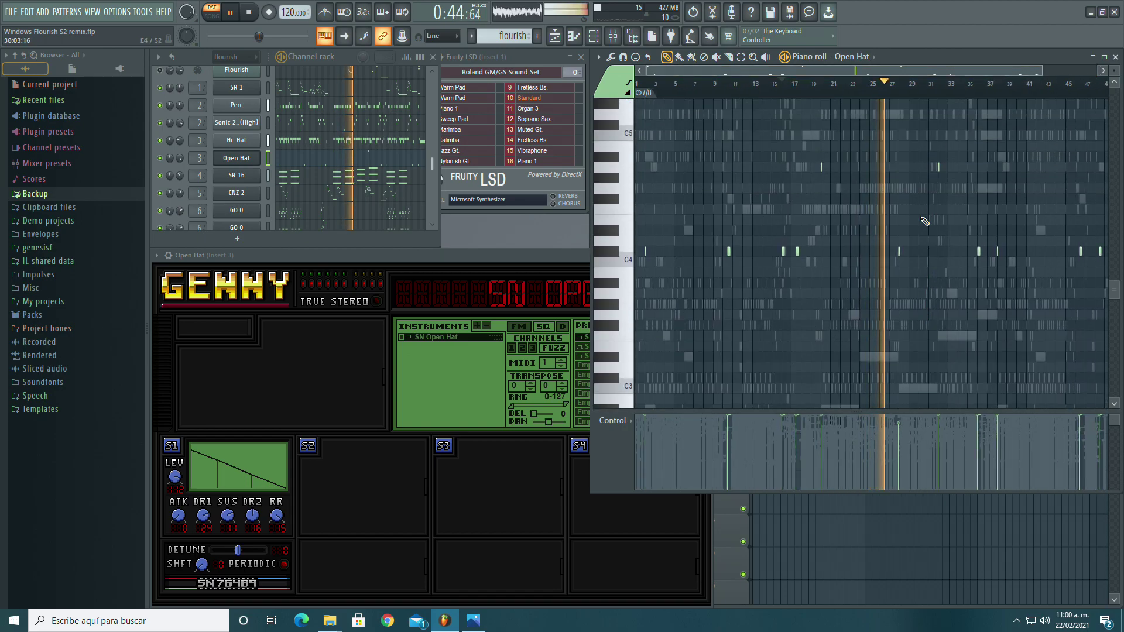
pyautogui.scroll(1, 924, 221)
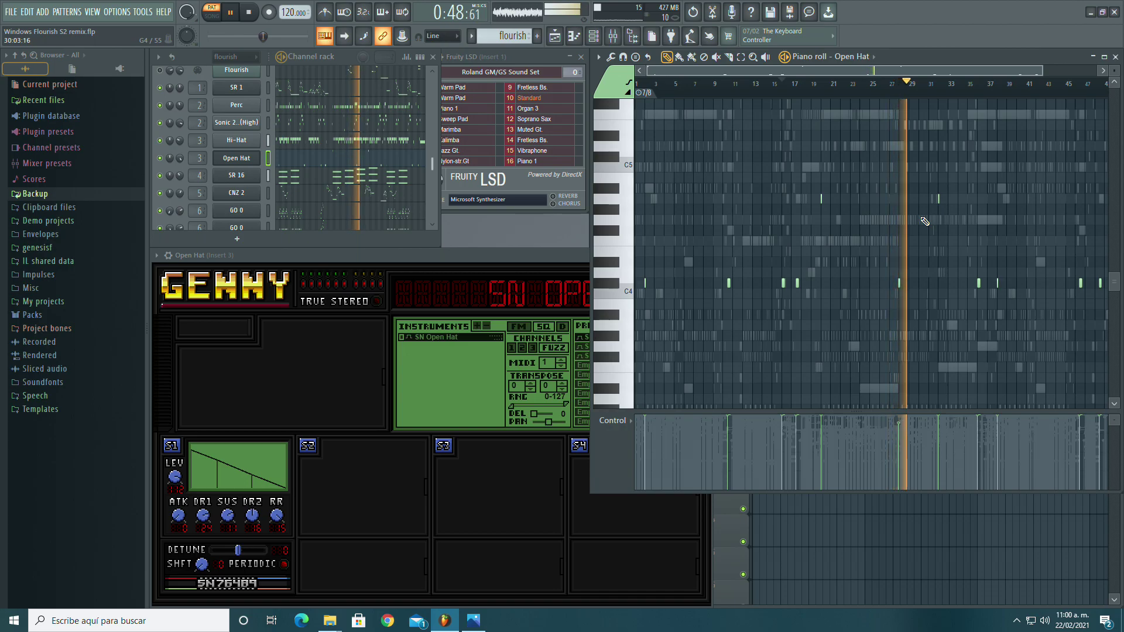
pyautogui.moveTo(1039, 69); pyautogui.dragTo(854, 69)
pyautogui.moveTo(851, 72); pyautogui.dragTo(872, 75)
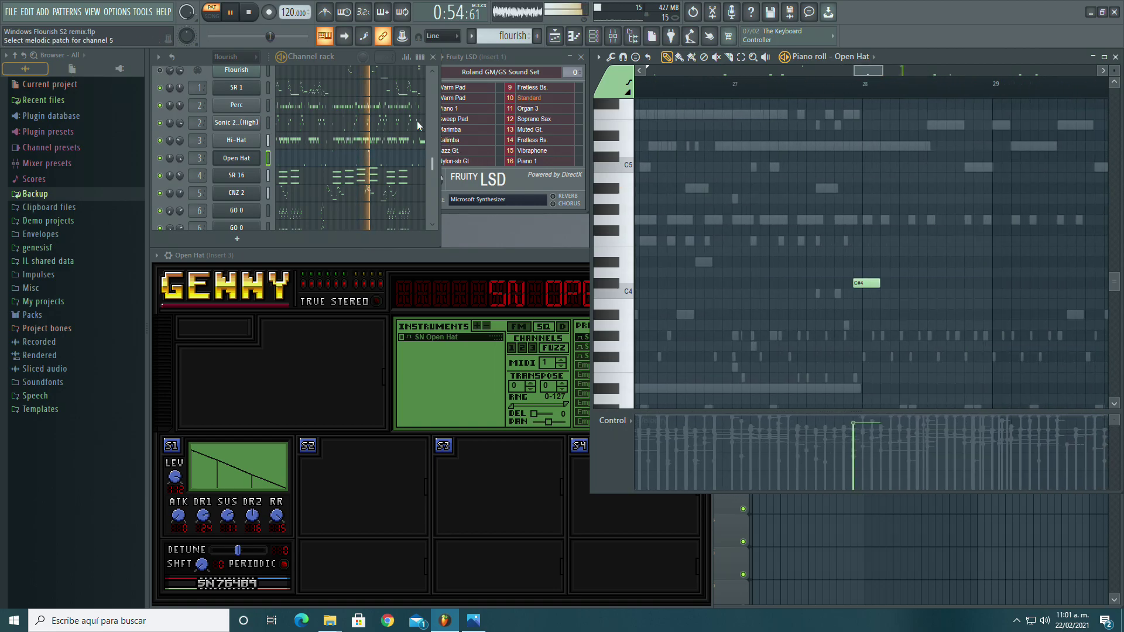
# Step: Inspect the Hi-Hat part around bar 28 and replay it from bar 2
pyautogui.click(367, 142)
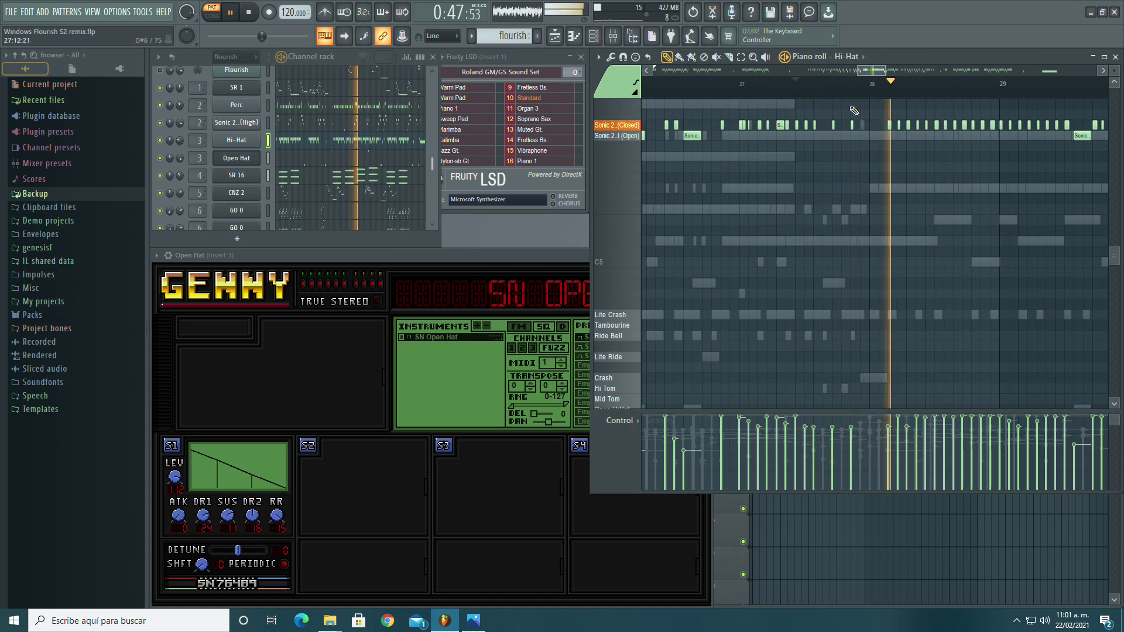
pyautogui.moveTo(885, 70)
pyautogui.mouseDown()
pyautogui.moveTo(924, 71)
pyautogui.moveTo(877, 71)
pyautogui.mouseUp()
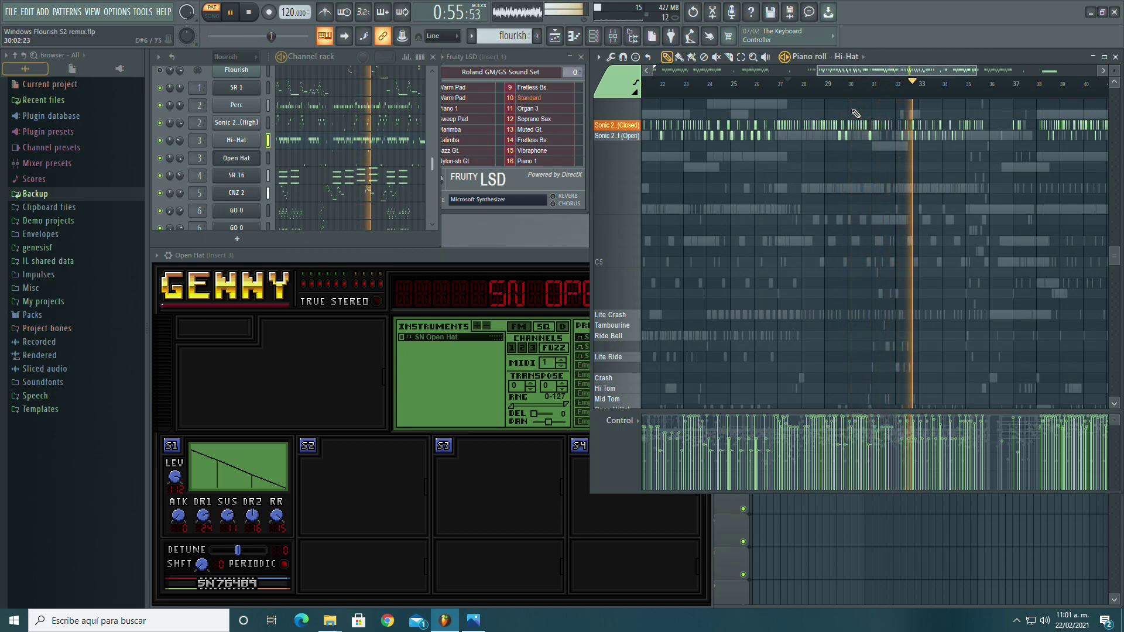
pyautogui.moveTo(870, 66); pyautogui.dragTo(648, 77)
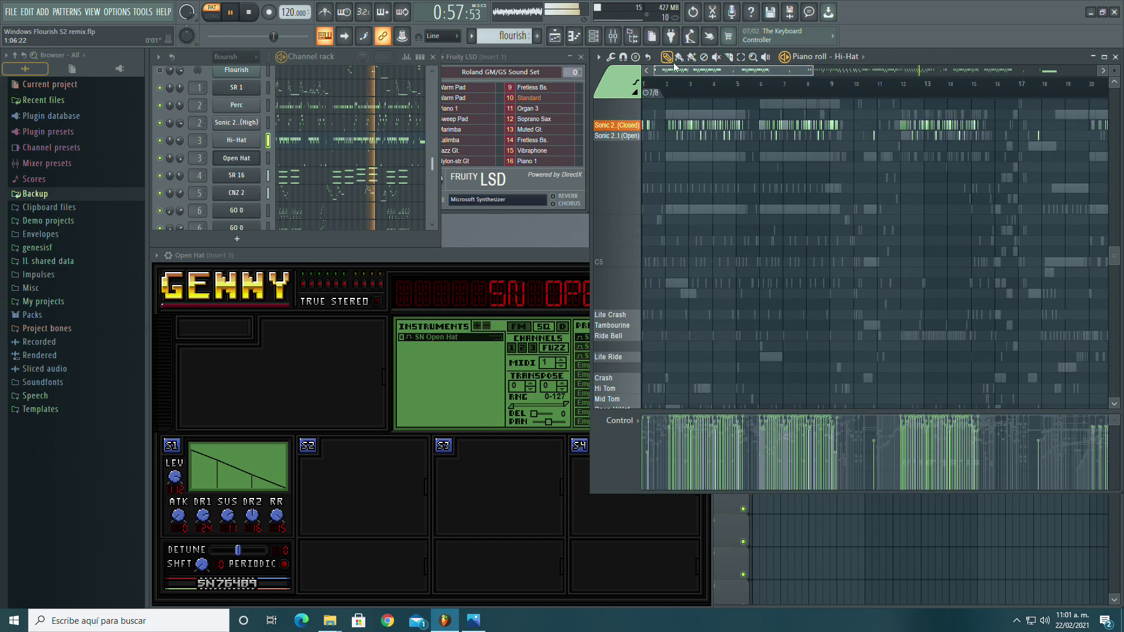
pyautogui.click(671, 88)
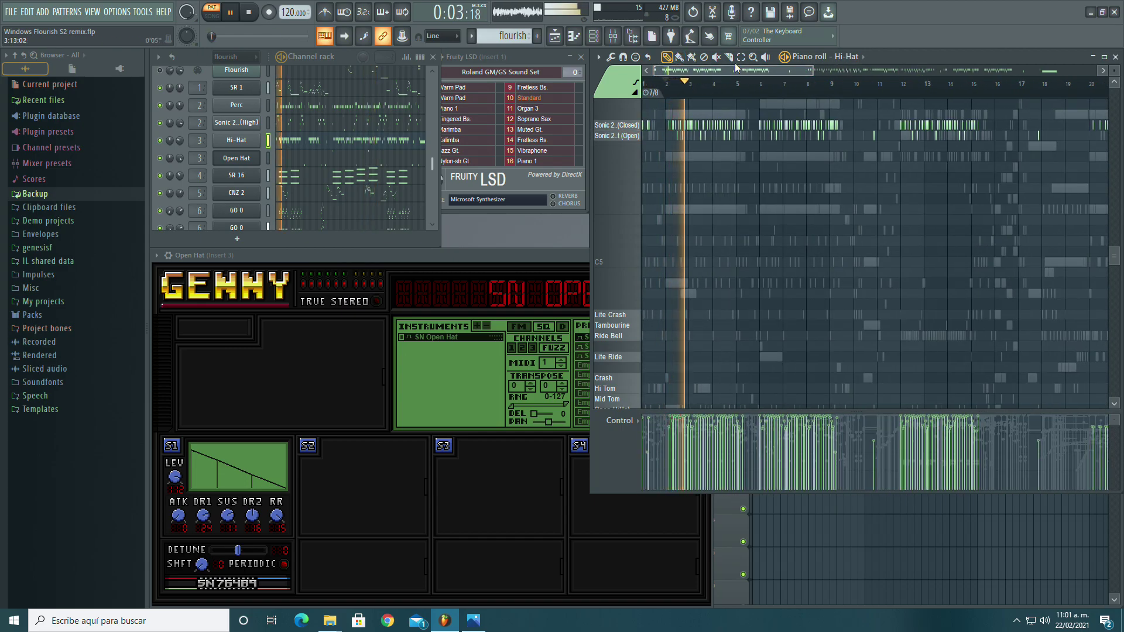
# Step: Select all closed and open Hi-Hat notes and set their velocity offset to 104%
pyautogui.moveTo(813, 71); pyautogui.dragTo(712, 74)
pyautogui.hotkey('ctrl', 'a')
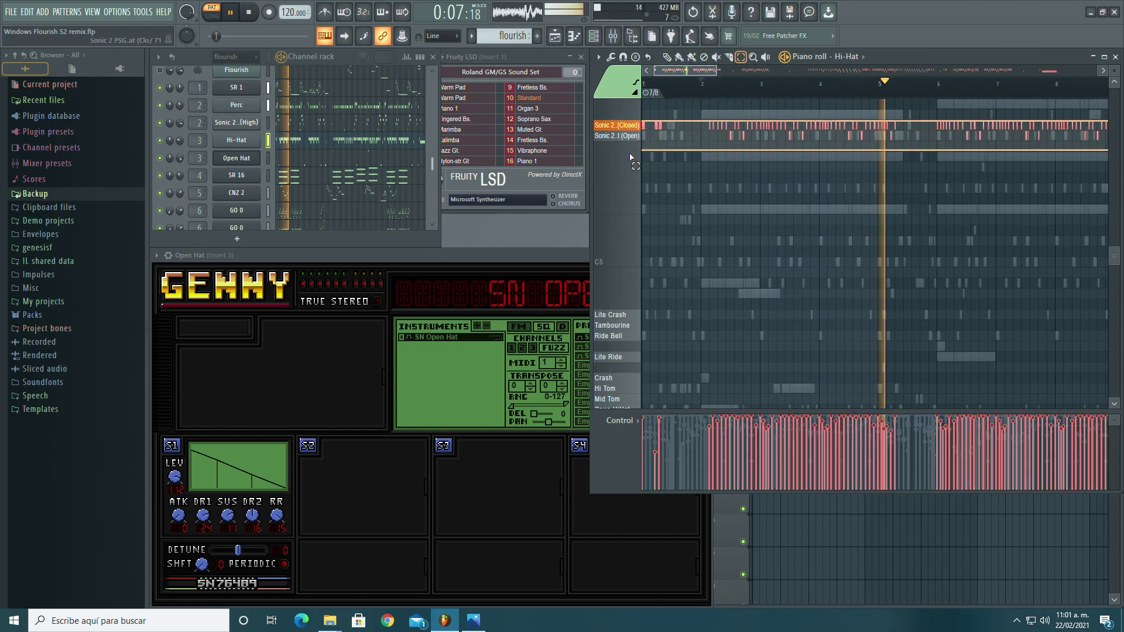
pyautogui.click(666, 57)
pyautogui.doubleClick(801, 137)
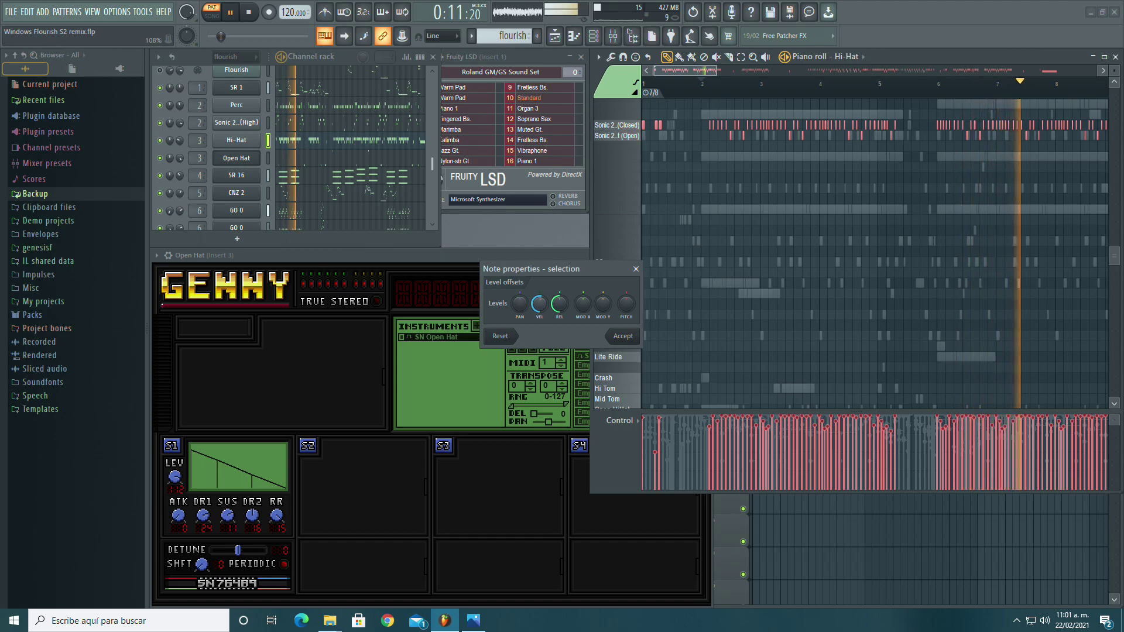
pyautogui.moveTo(539, 303); pyautogui.dragTo(539, 299)
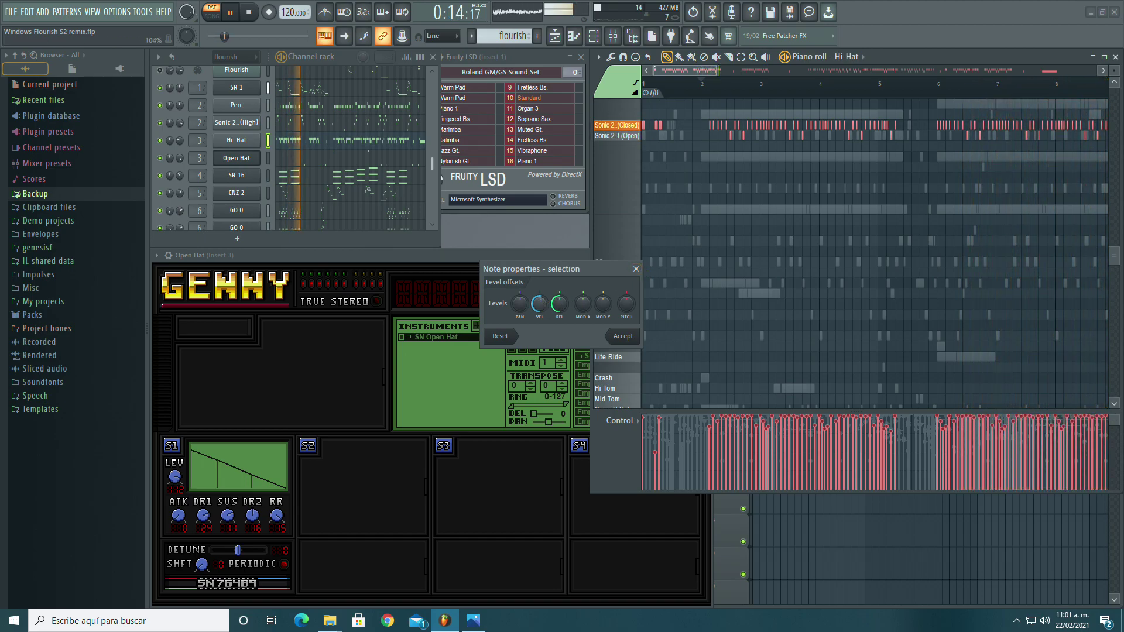
pyautogui.click(620, 337)
# Step: Select only the open notes in Hi-Hat and set their velocity offset to 105%
pyautogui.click(668, 118)
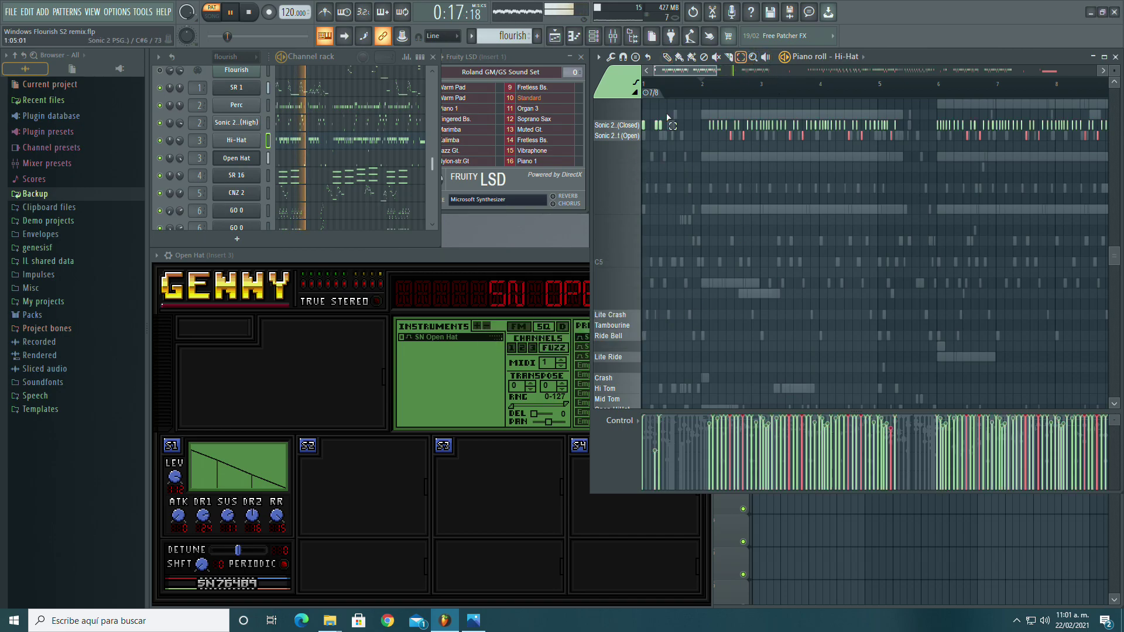
pyautogui.doubleClick(742, 137)
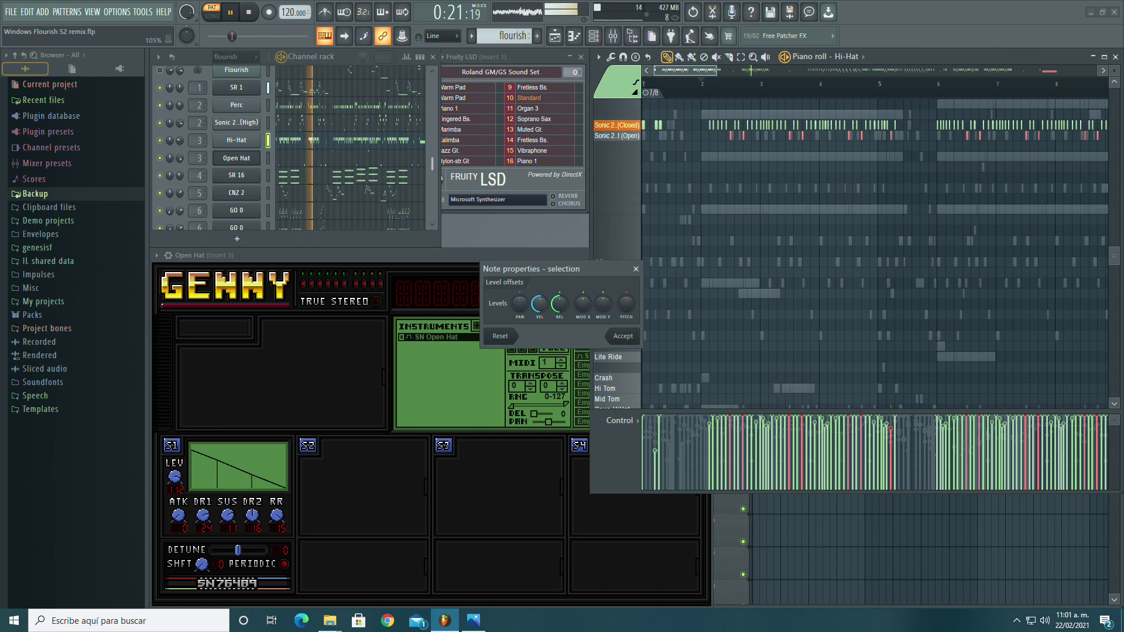
pyautogui.click(637, 336)
pyautogui.moveTo(713, 70); pyautogui.dragTo(857, 71)
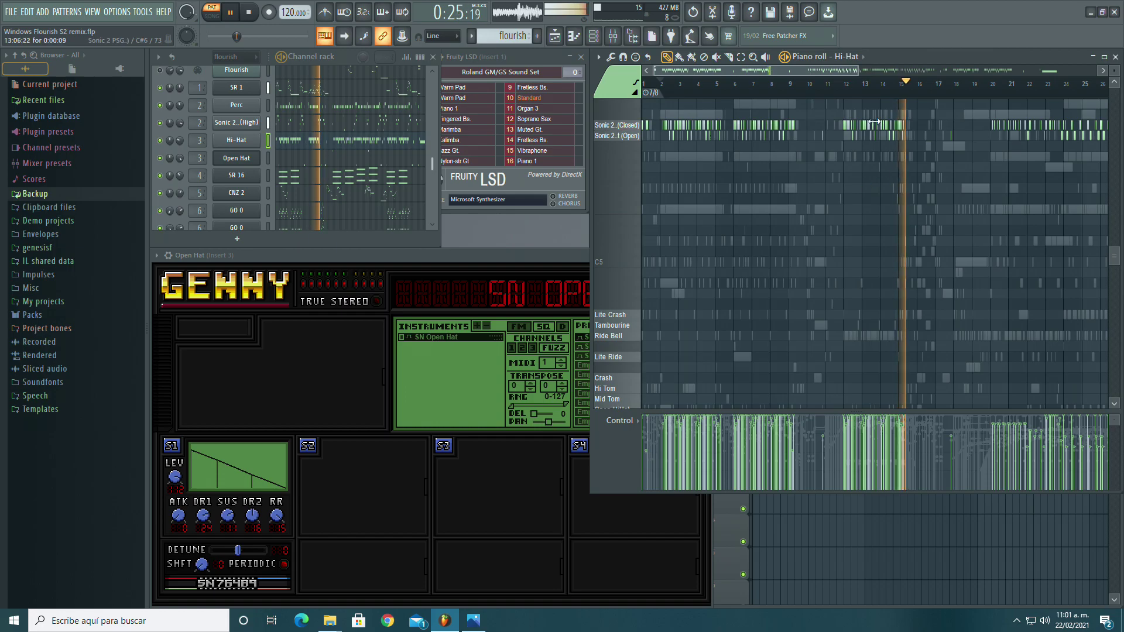
pyautogui.moveTo(746, 72); pyautogui.dragTo(810, 69)
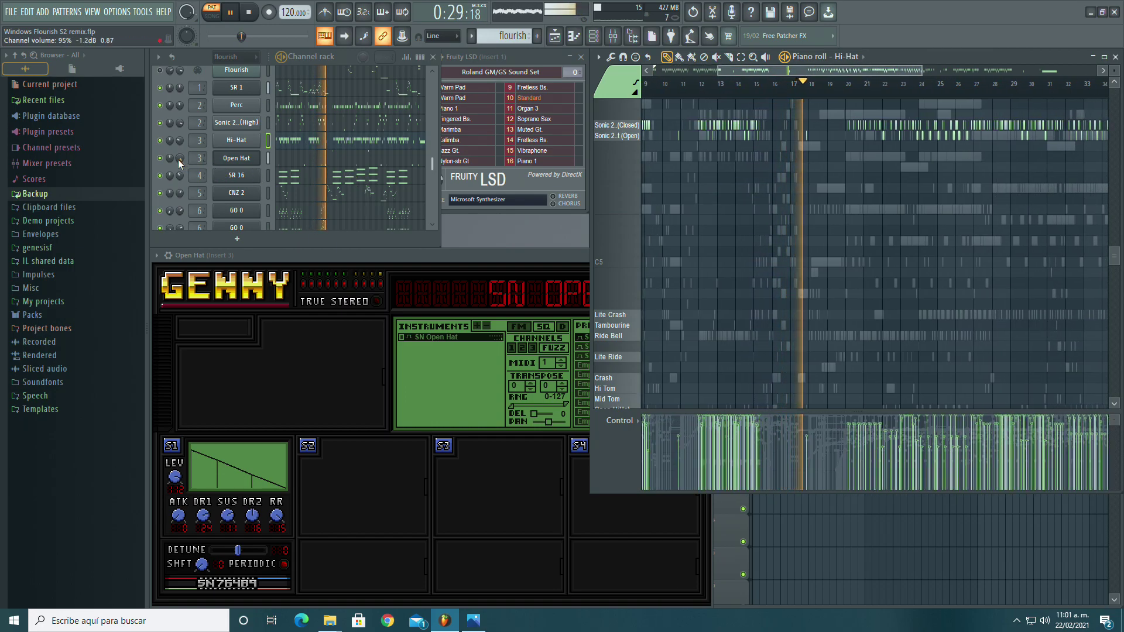
pyautogui.click(753, 83)
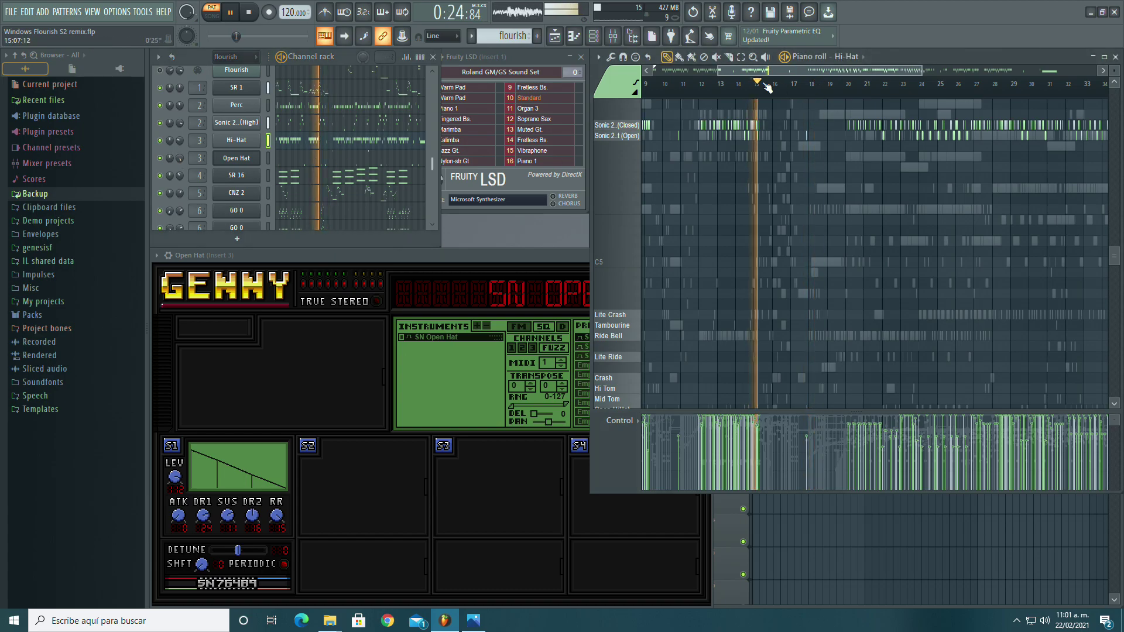
# Step: Review the Open Hat notes from bar 16 onward in its piano roll during playback and save the project
pyautogui.click(351, 160)
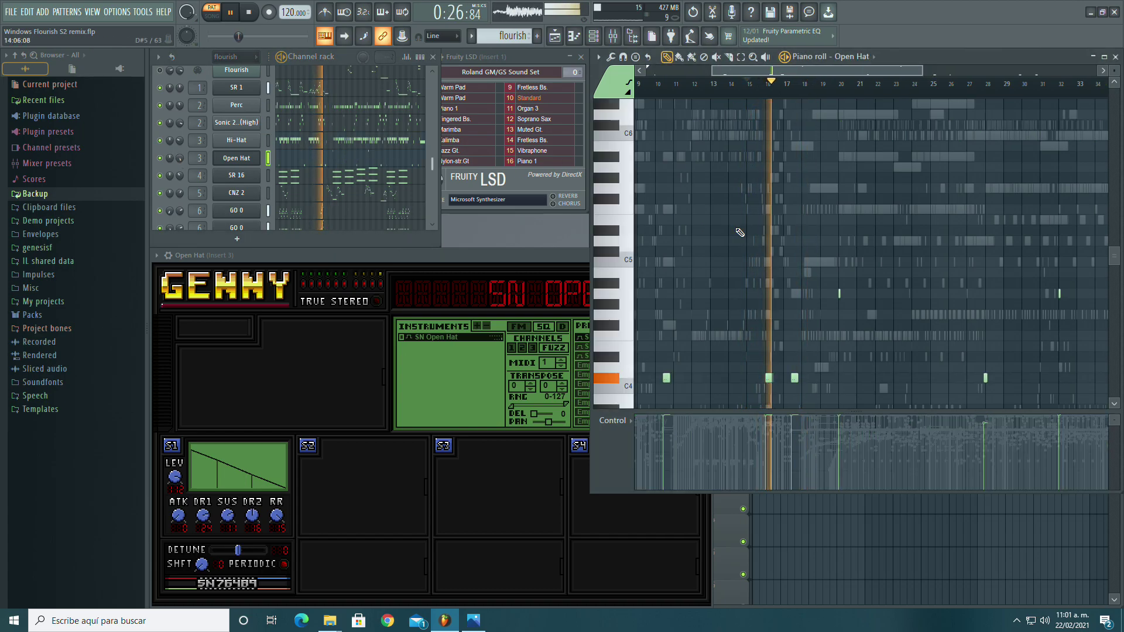
pyautogui.scroll(-3, 740, 232)
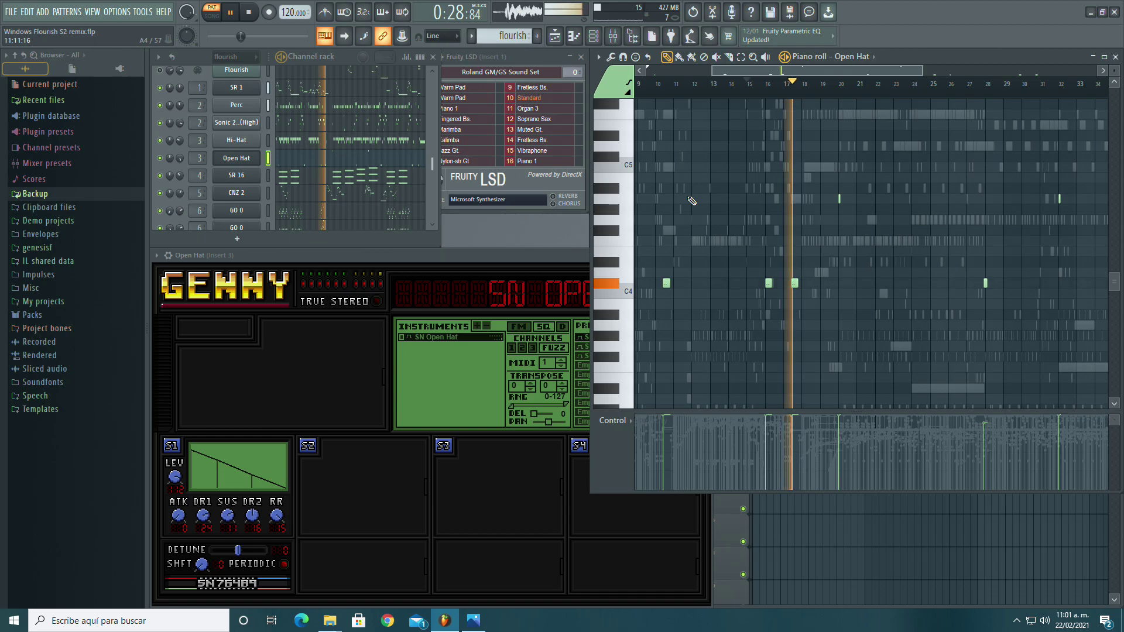
pyautogui.moveTo(753, 72); pyautogui.dragTo(786, 71)
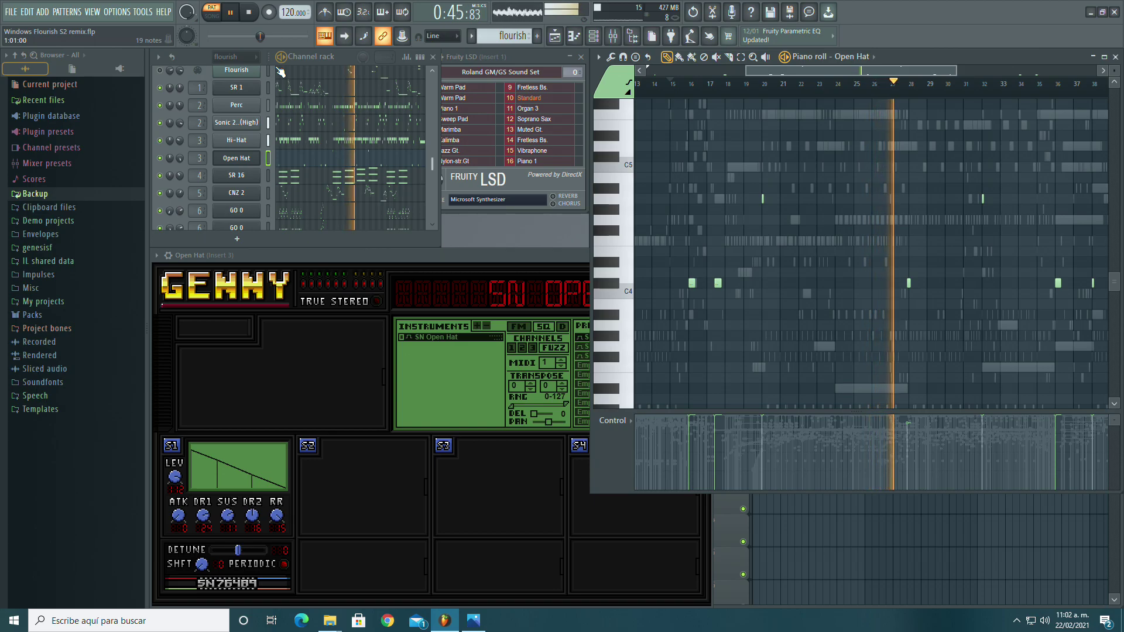
pyautogui.click(11, 12)
pyautogui.click(21, 66)
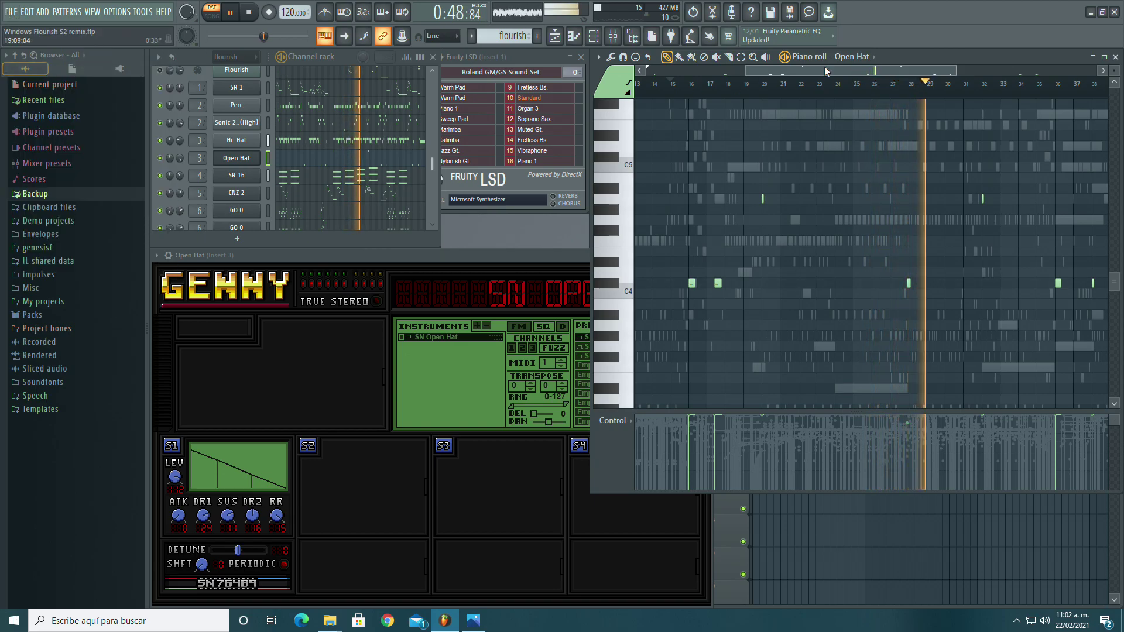
# Step: Select all Open Hat notes, try level offsets in their note properties against playback from bar 27, and undo the change
pyautogui.moveTo(795, 67); pyautogui.dragTo(869, 68)
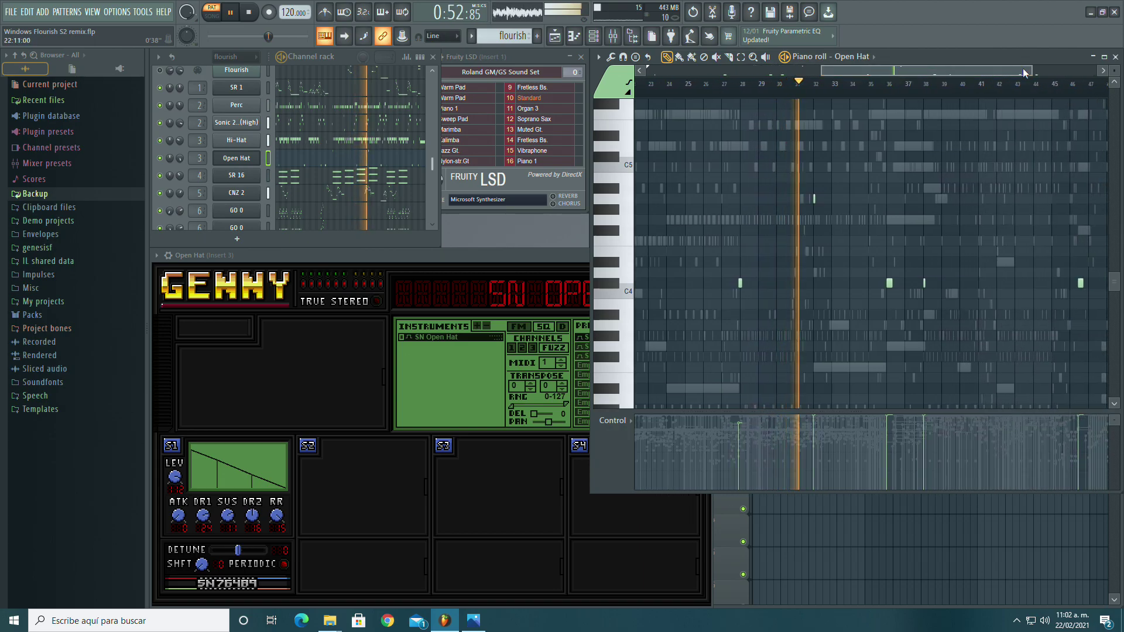
pyautogui.moveTo(1029, 72); pyautogui.dragTo(977, 79)
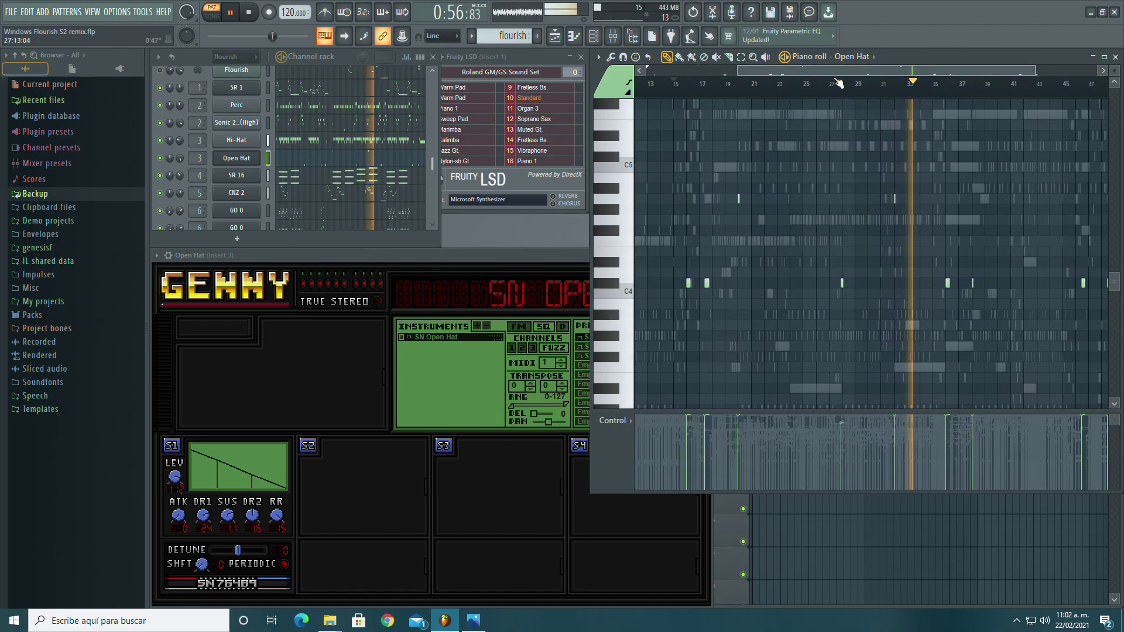
pyautogui.click(742, 58)
pyautogui.moveTo(1103, 108); pyautogui.dragTo(627, 580)
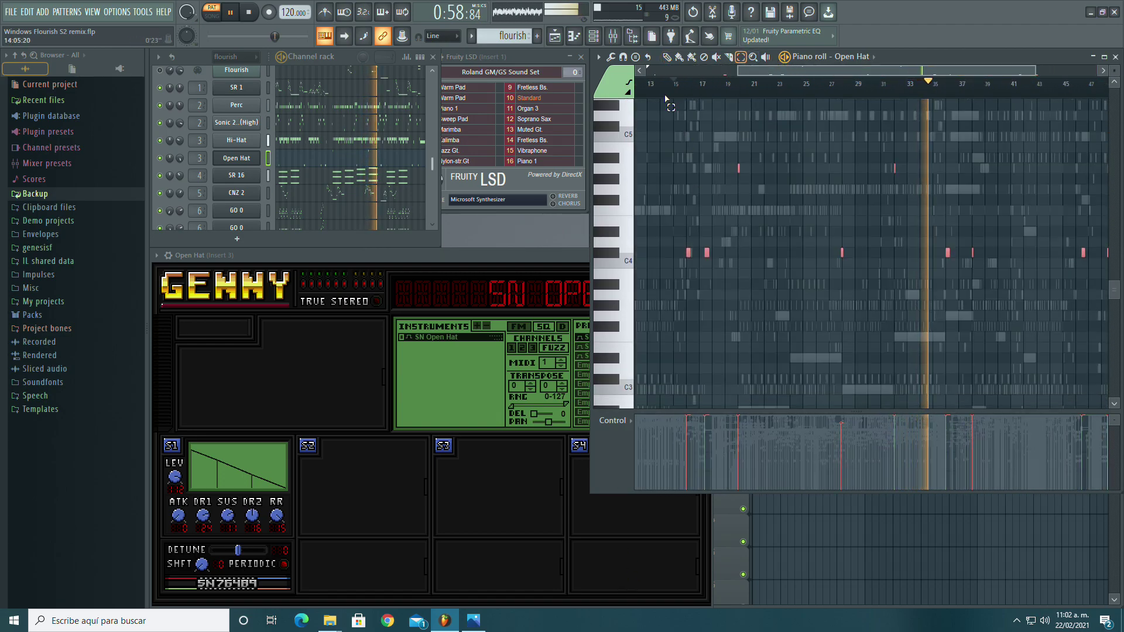
pyautogui.doubleClick(842, 250)
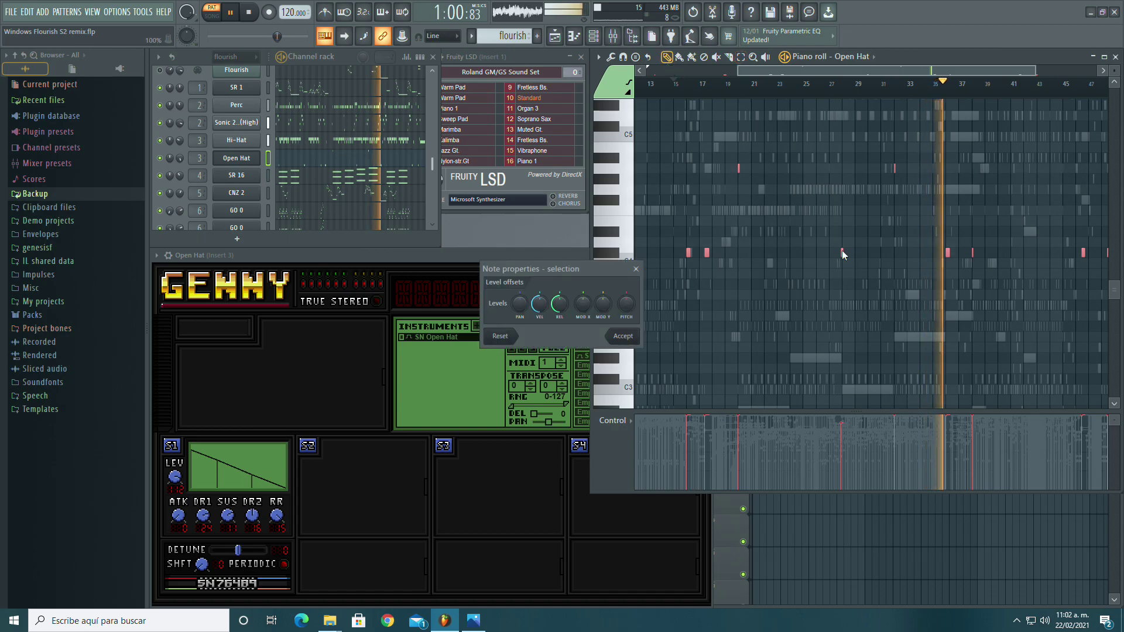
pyautogui.click(621, 340)
pyautogui.moveTo(843, 85); pyautogui.dragTo(834, 93)
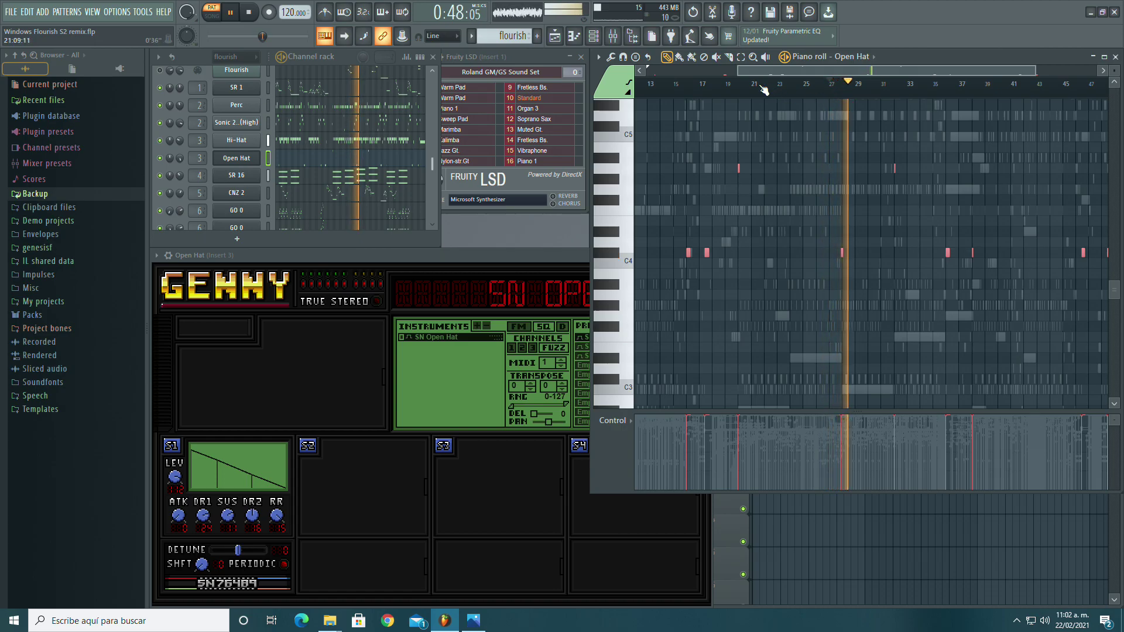
pyautogui.hotkey('ctrl', 'z')
# Step: Audition the Open Hat crashes during playback around bars 25, 36 and 45
pyautogui.click(813, 85)
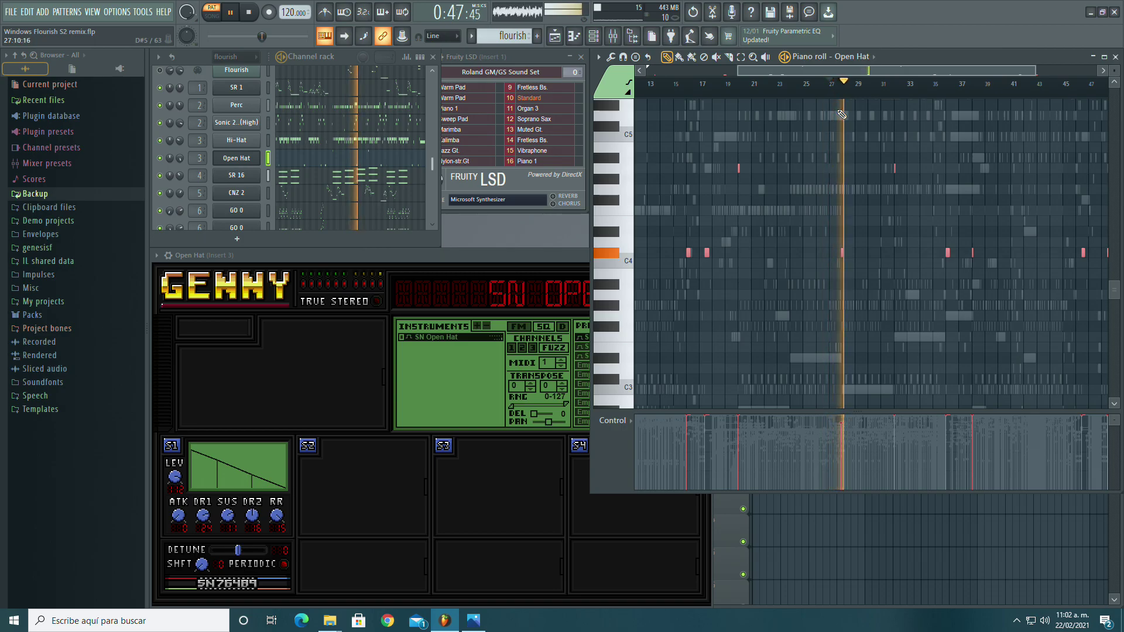
pyautogui.click(948, 85)
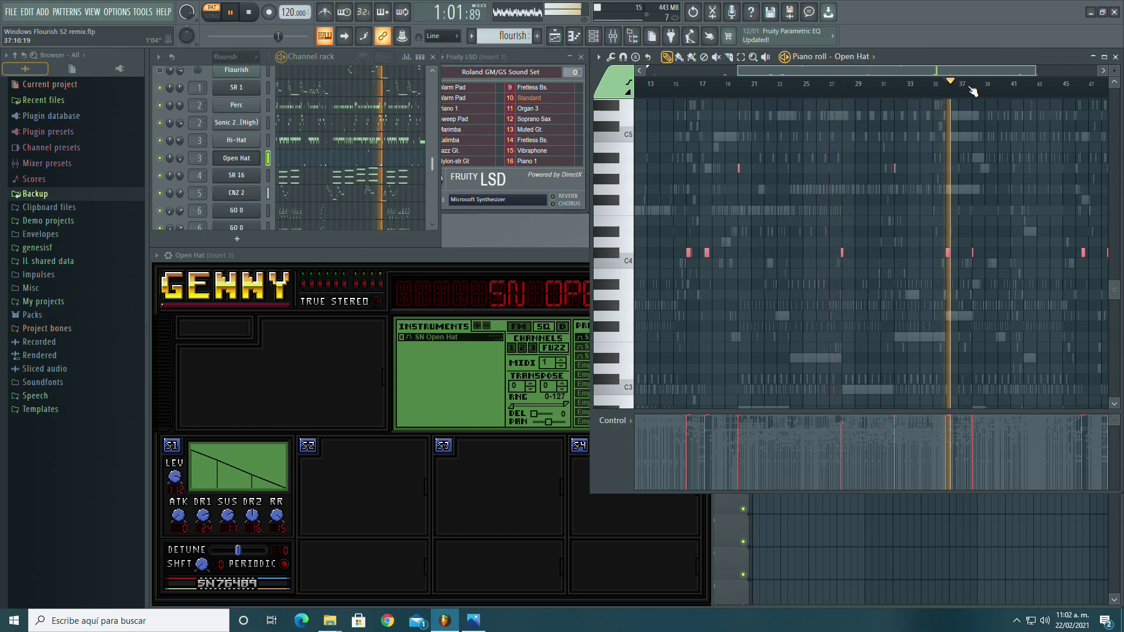
pyautogui.moveTo(780, 70); pyautogui.dragTo(845, 70)
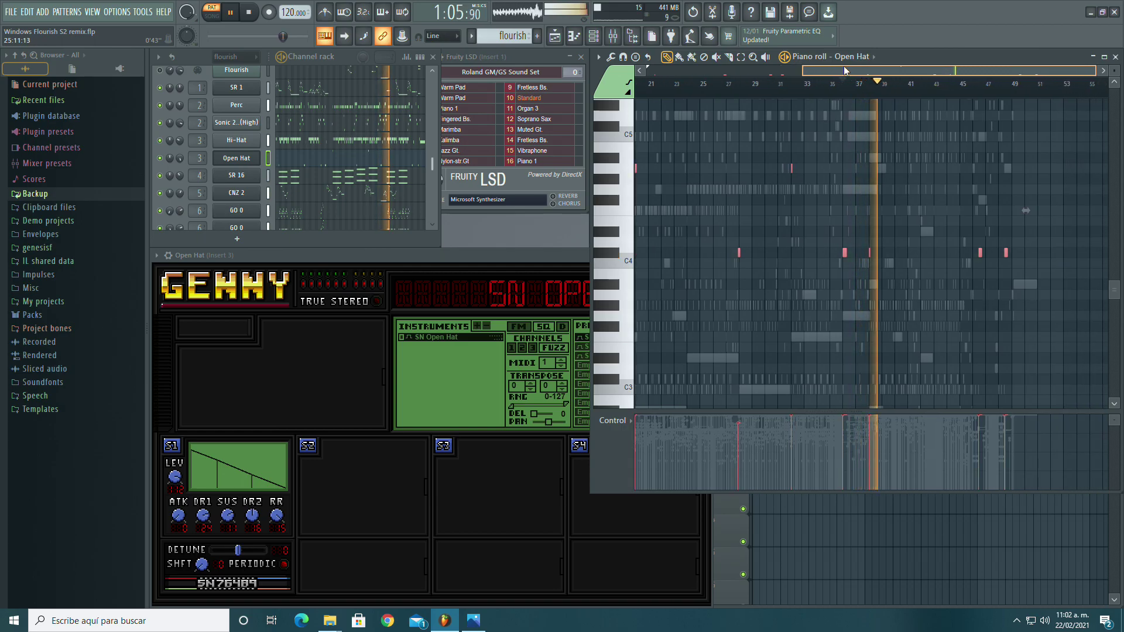
pyautogui.click(969, 85)
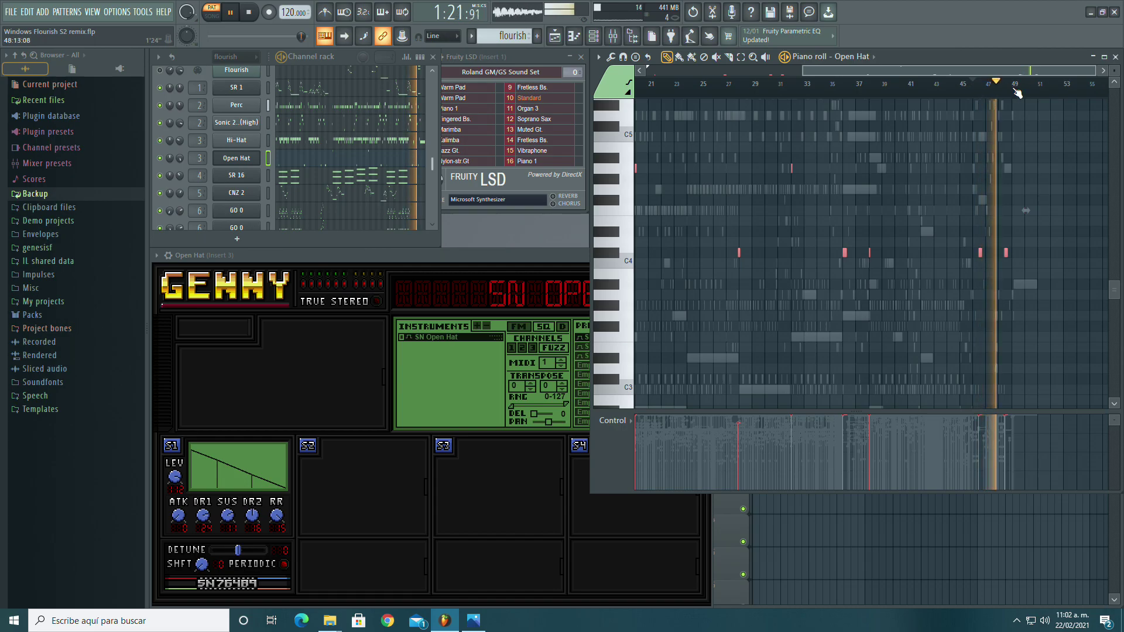
pyautogui.moveTo(1038, 71); pyautogui.dragTo(756, 72)
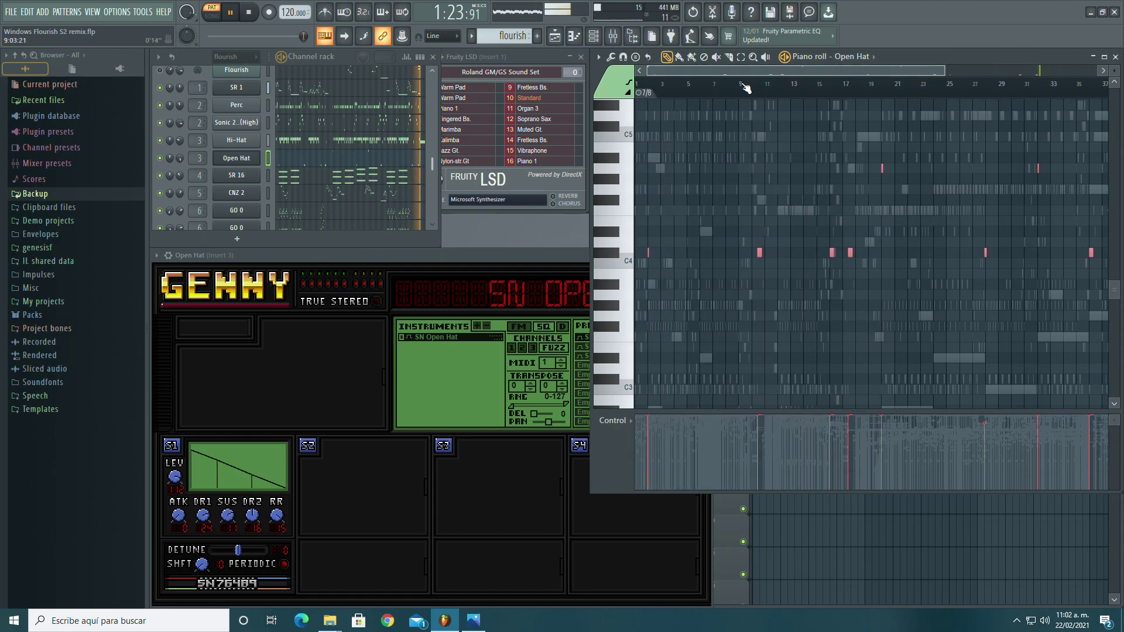
# Step: Restart playback and compare the chords of the Warm MIDI channel with those of SR 16 in their piano rolls
pyautogui.scroll(-3, 326, 146)
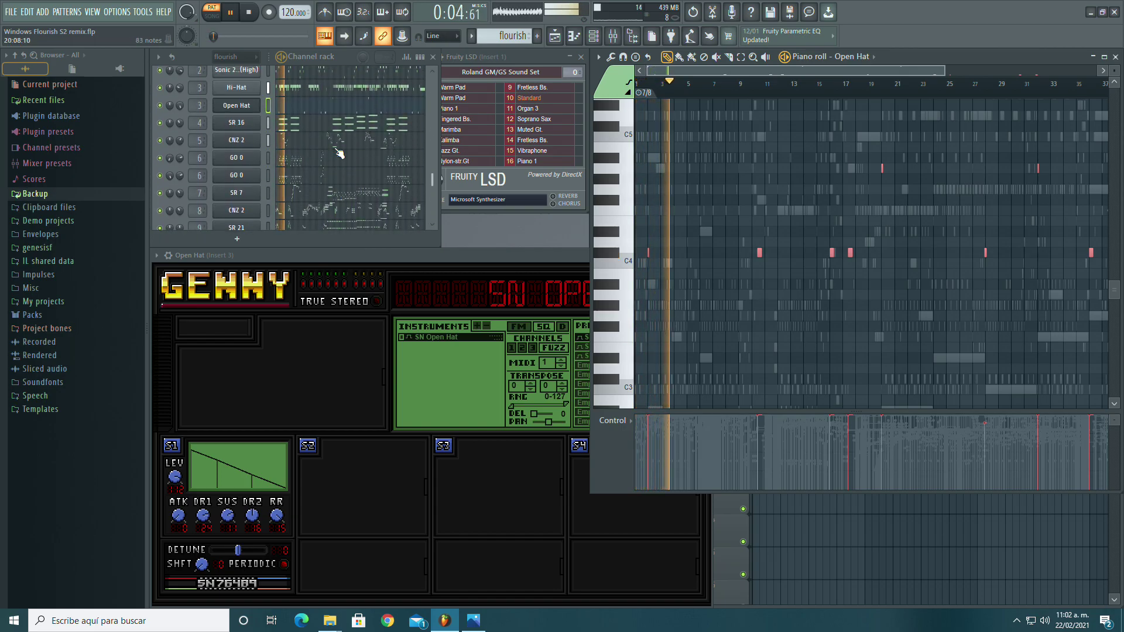
pyautogui.scroll(3, 333, 154)
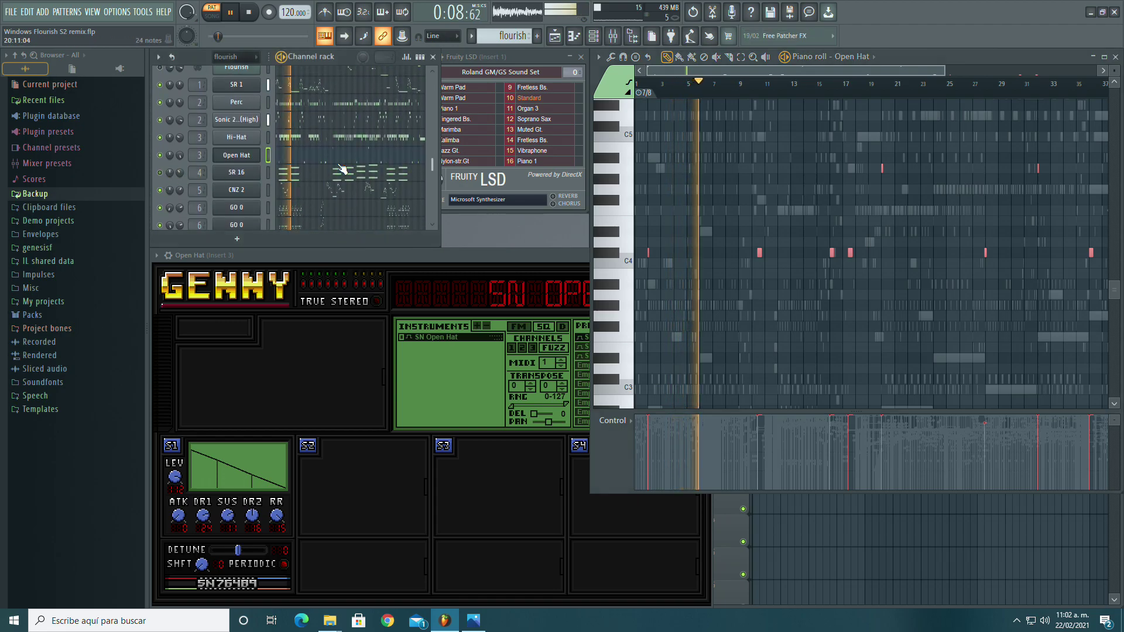
pyautogui.scroll(5, 170, 175)
pyautogui.click(249, 13)
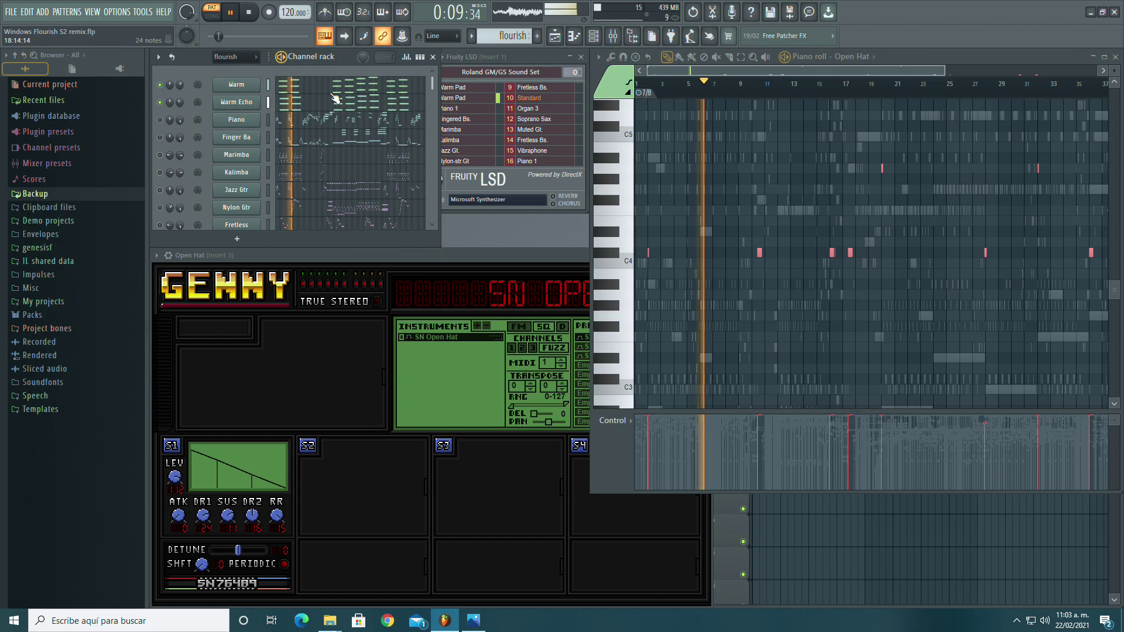
pyautogui.click(363, 89)
pyautogui.scroll(5, 811, 236)
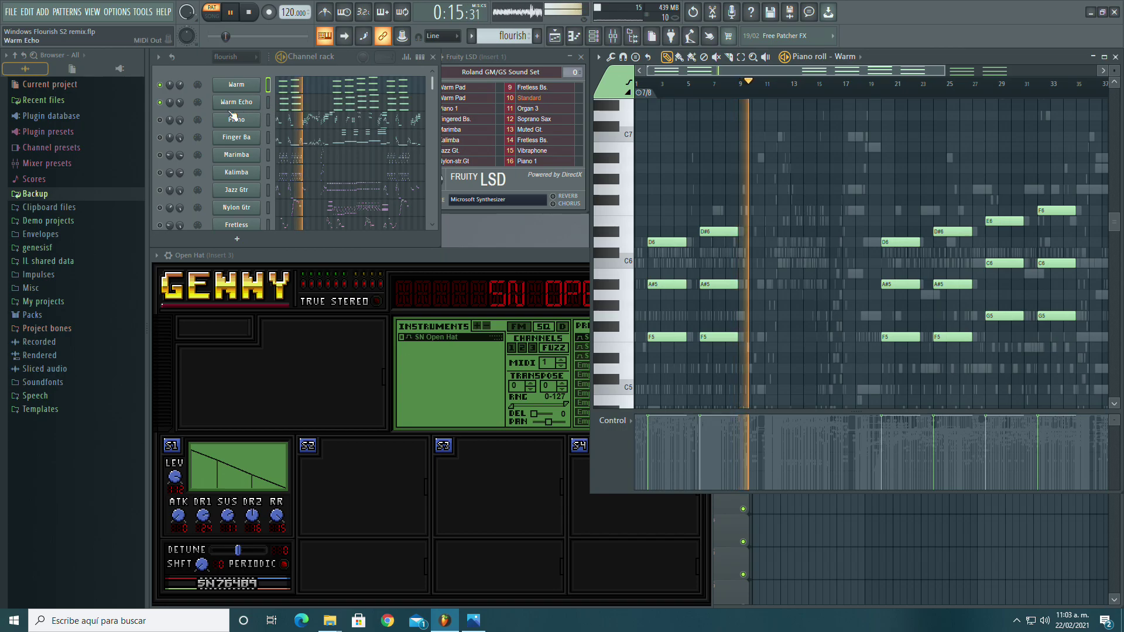
pyautogui.click(884, 84)
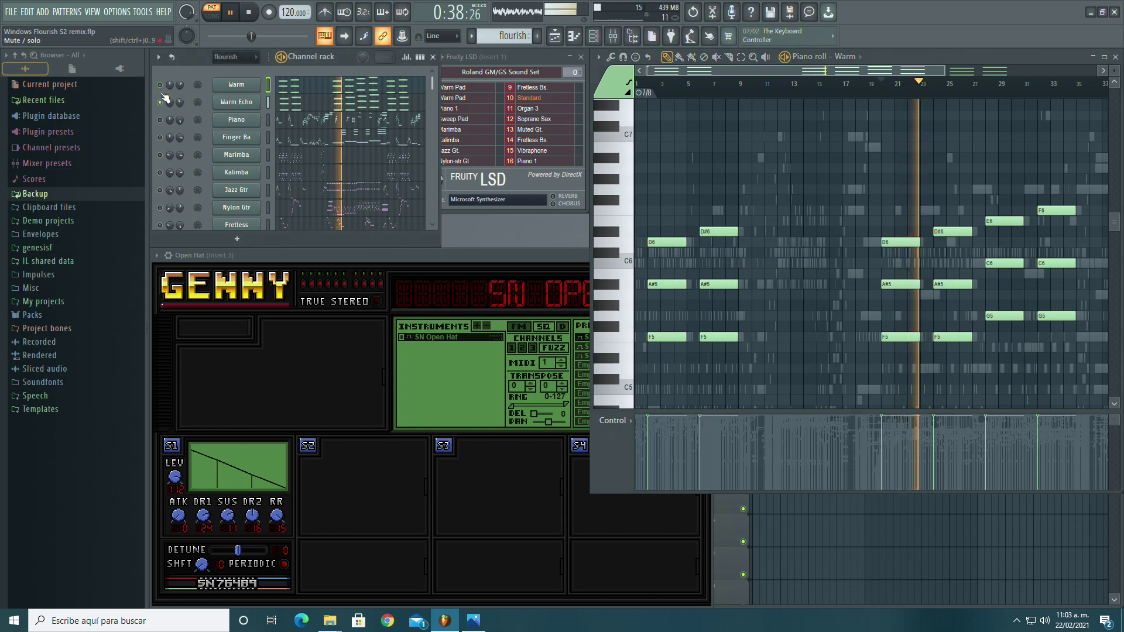
pyautogui.scroll(-5, 166, 97)
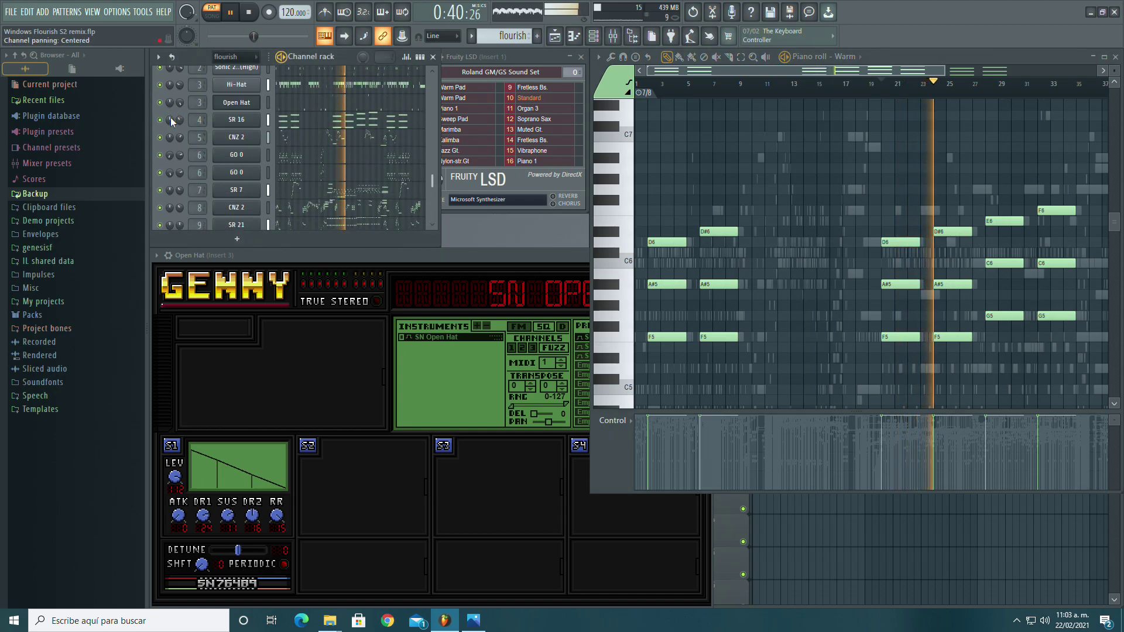
pyautogui.click(375, 123)
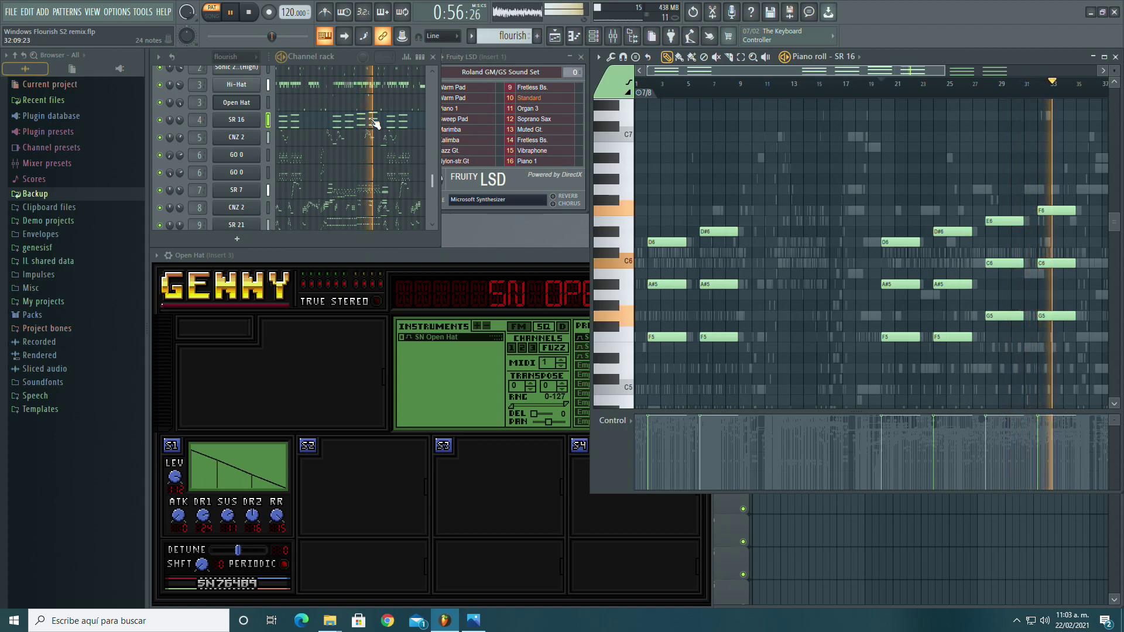
# Step: Examine the Drums MIDI channel's notes in its piano roll through bar 48 during playback and return to the song start
pyautogui.scroll(3, 350, 145)
pyautogui.scroll(1, 350, 145)
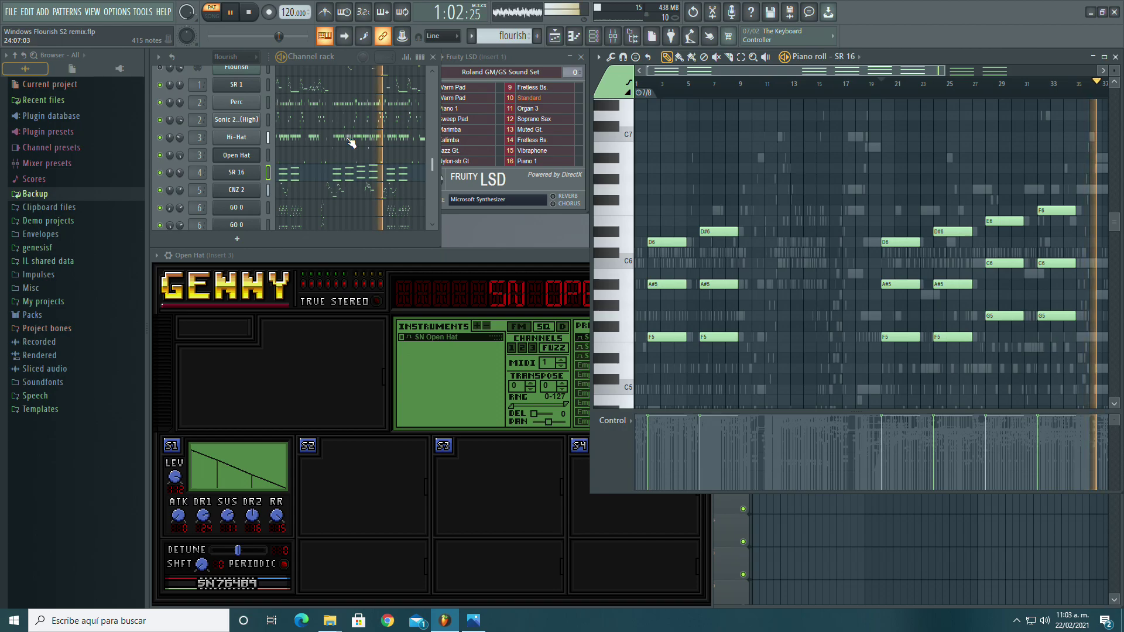
pyautogui.scroll(-6, 350, 146)
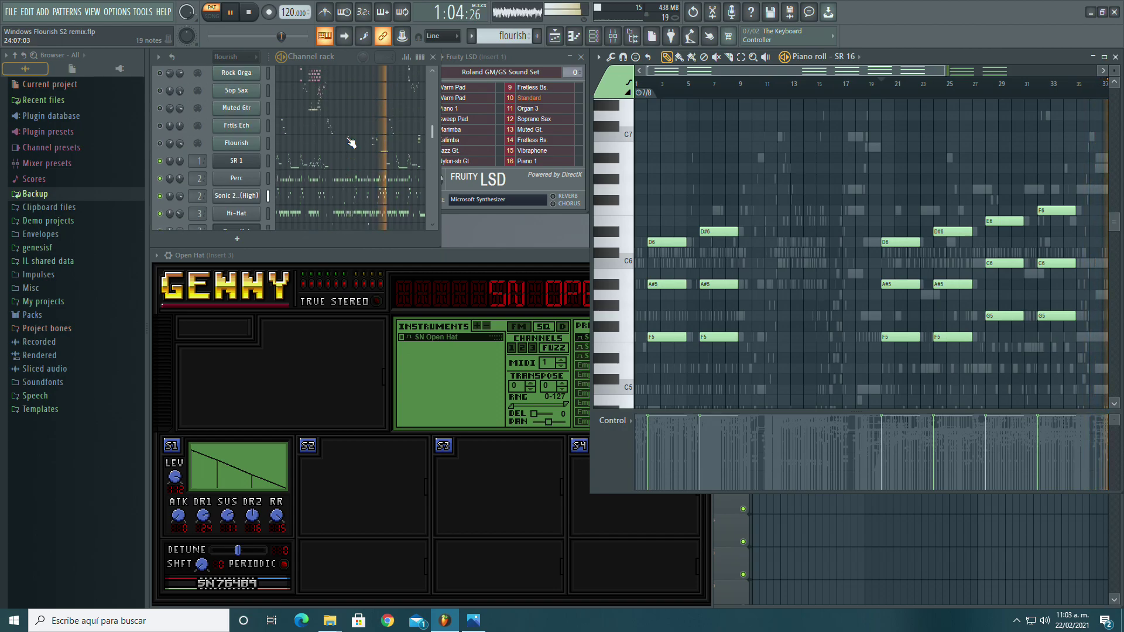
pyautogui.click(345, 146)
pyautogui.scroll(-5, 793, 154)
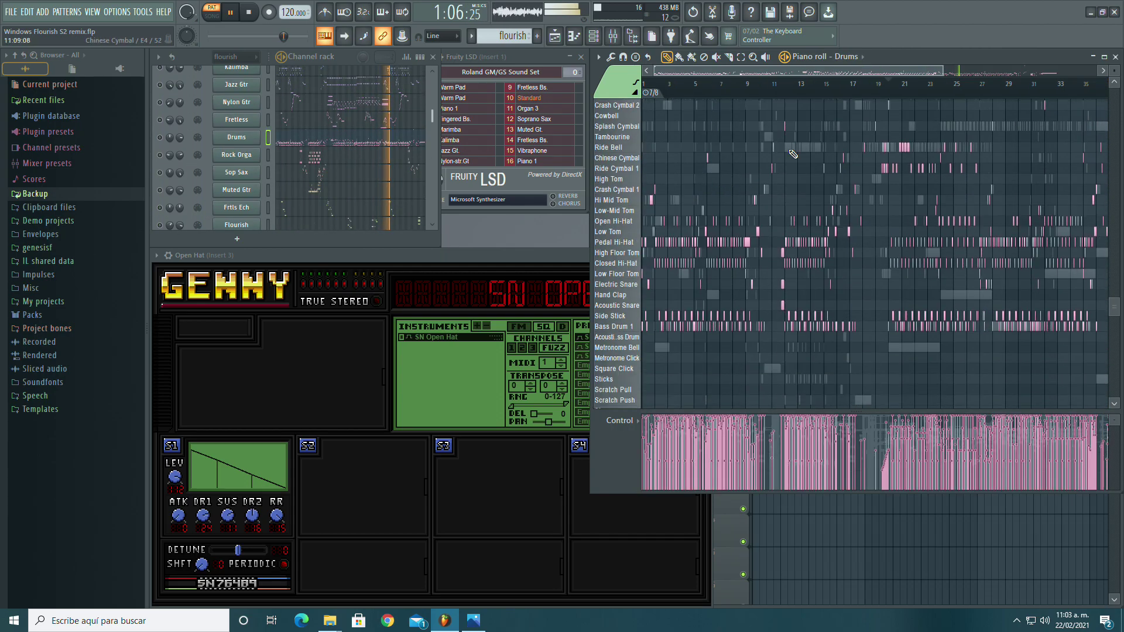
pyautogui.moveTo(942, 73); pyautogui.dragTo(1087, 74)
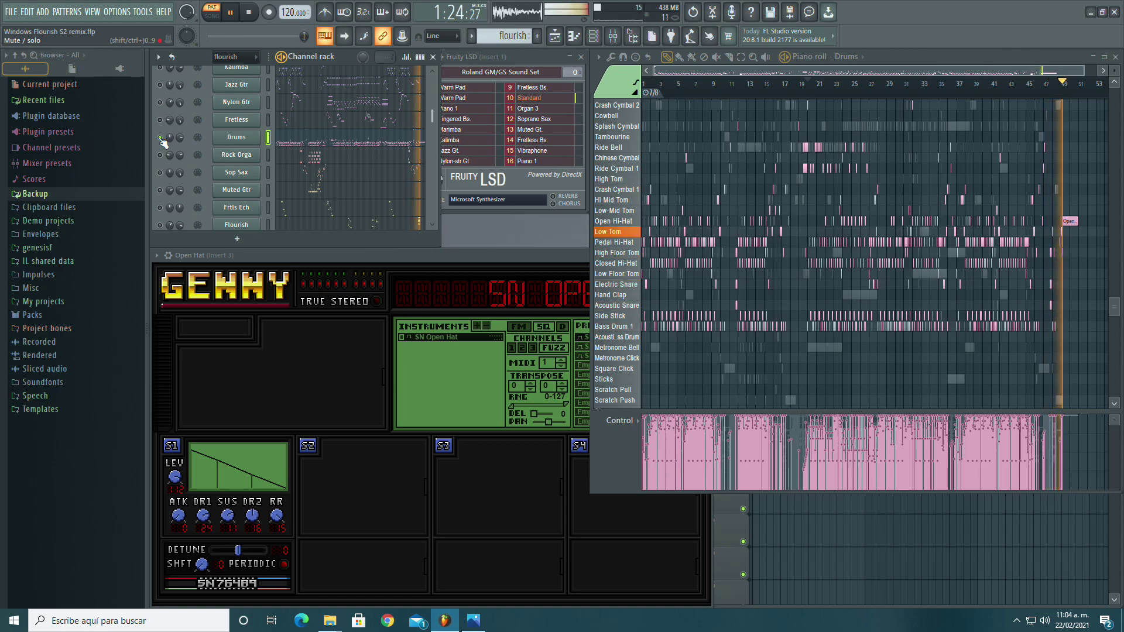
pyautogui.click(1061, 91)
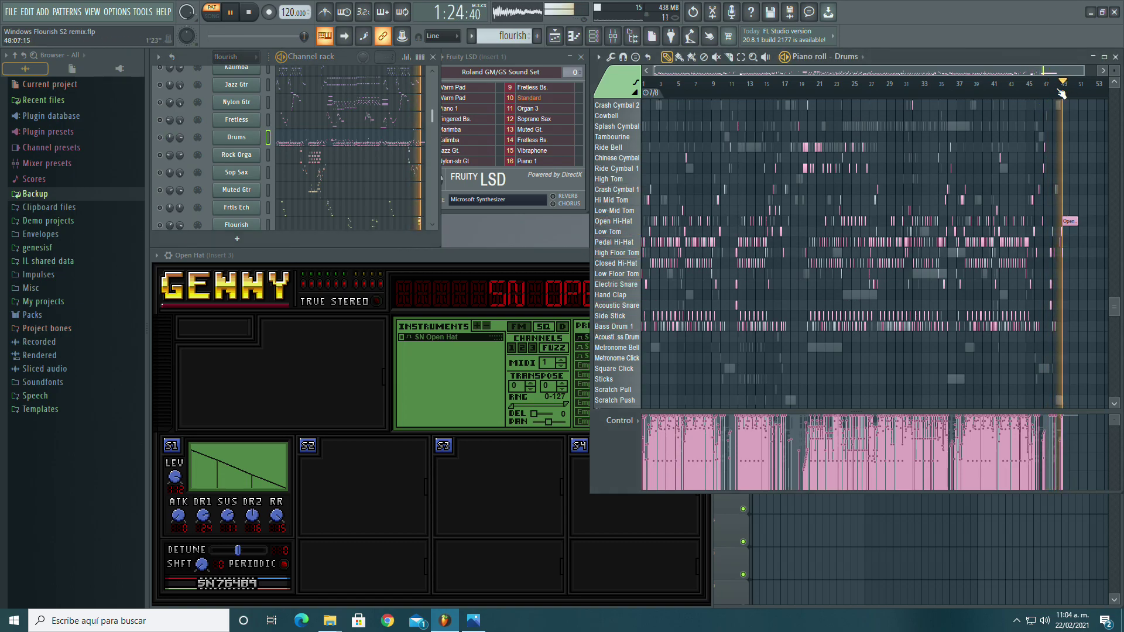
pyautogui.click(246, 12)
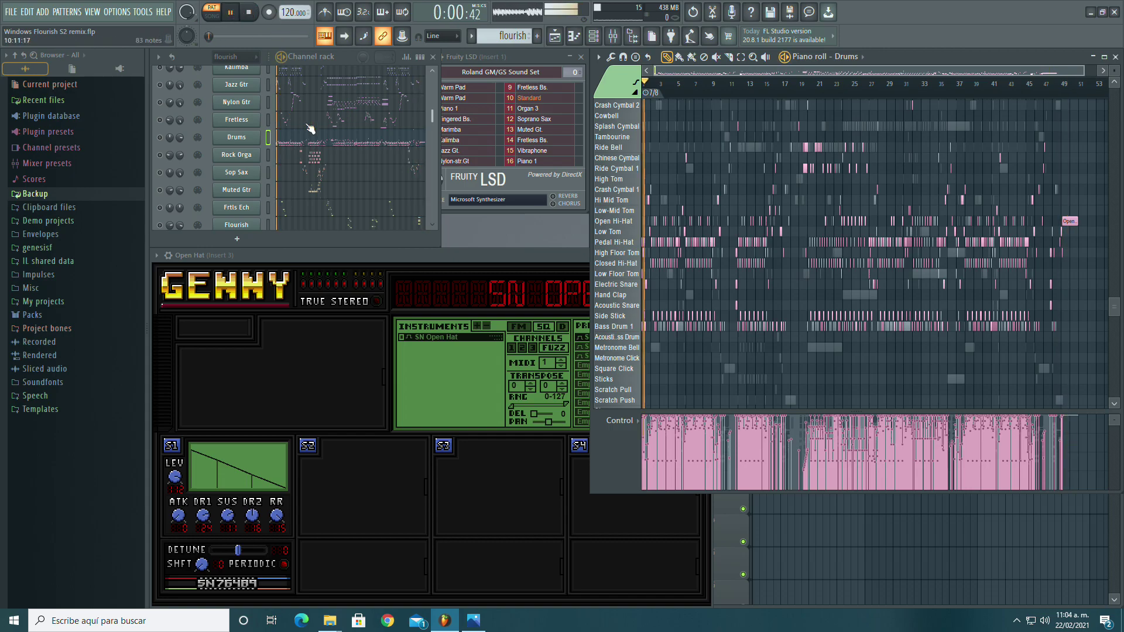
# Step: Delete the Warm, Warm Echo, Piano and Finger Ba MIDI channels, including the stray clone of Finger Ba
pyautogui.scroll(3, 313, 134)
pyautogui.rightClick(236, 88)
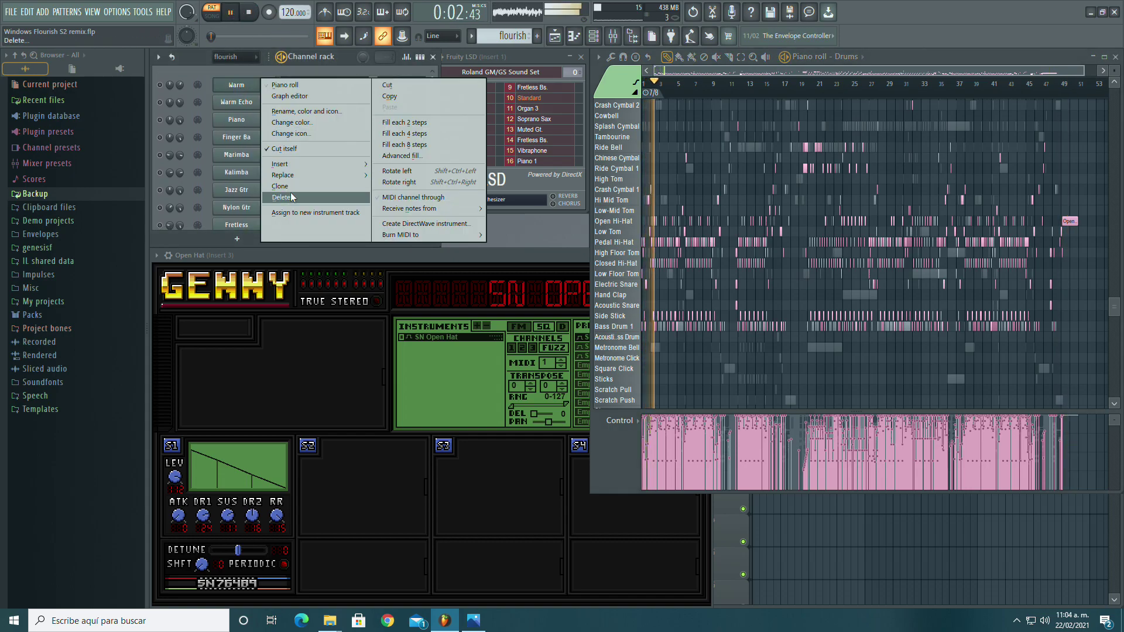
pyautogui.click(292, 197)
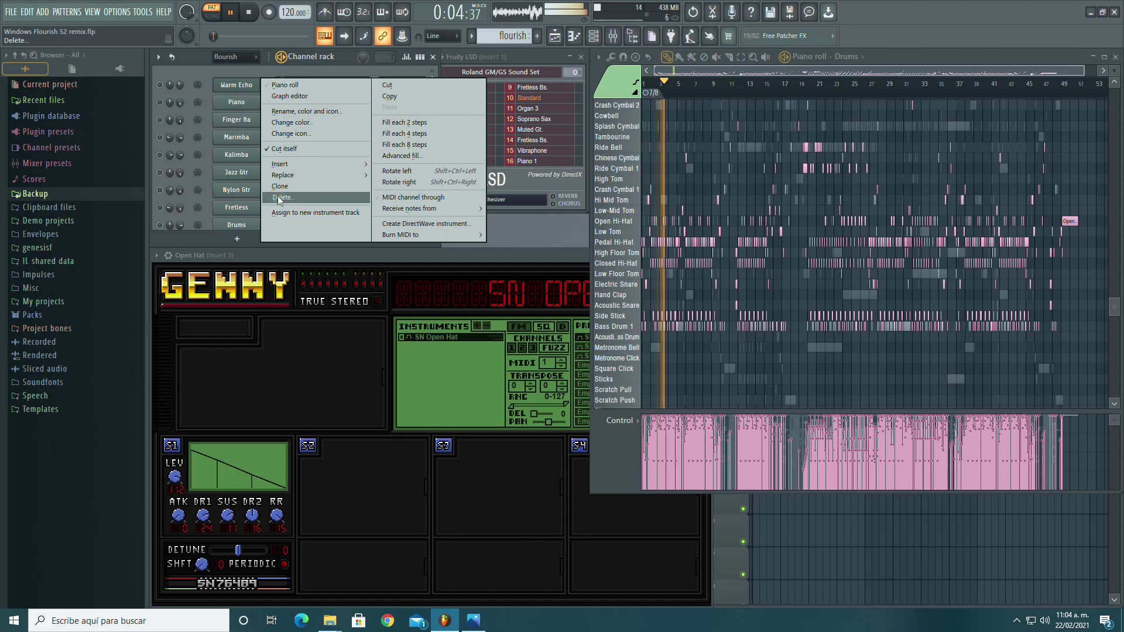
pyautogui.click(280, 199)
pyautogui.rightClick(252, 100)
pyautogui.click(291, 215)
pyautogui.rightClick(252, 85)
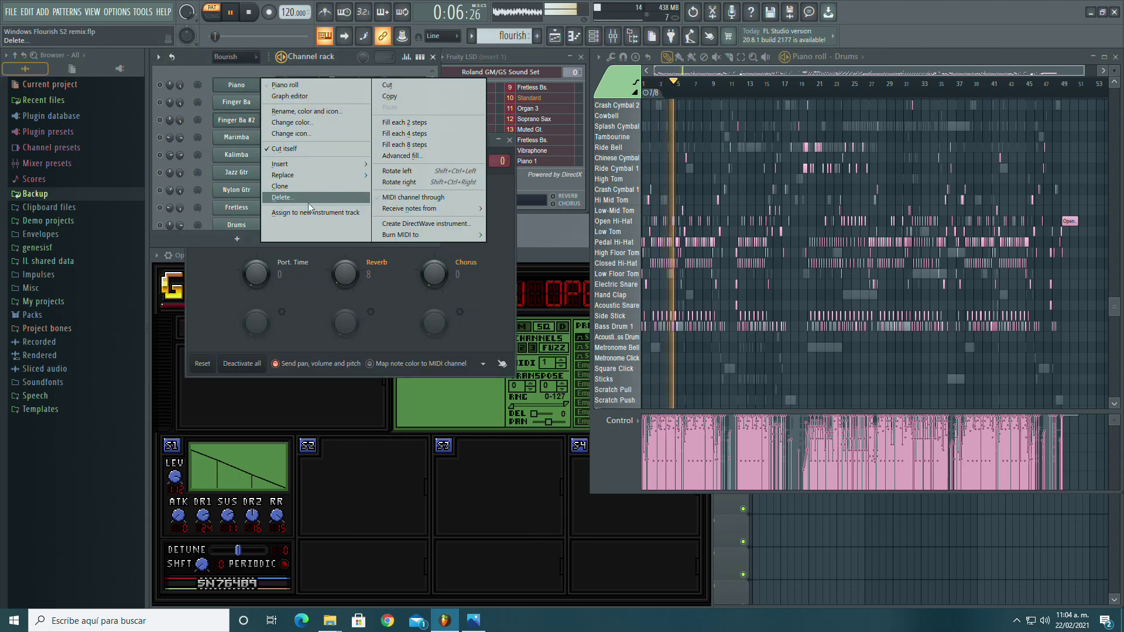
pyautogui.click(281, 197)
pyautogui.rightClick(252, 85)
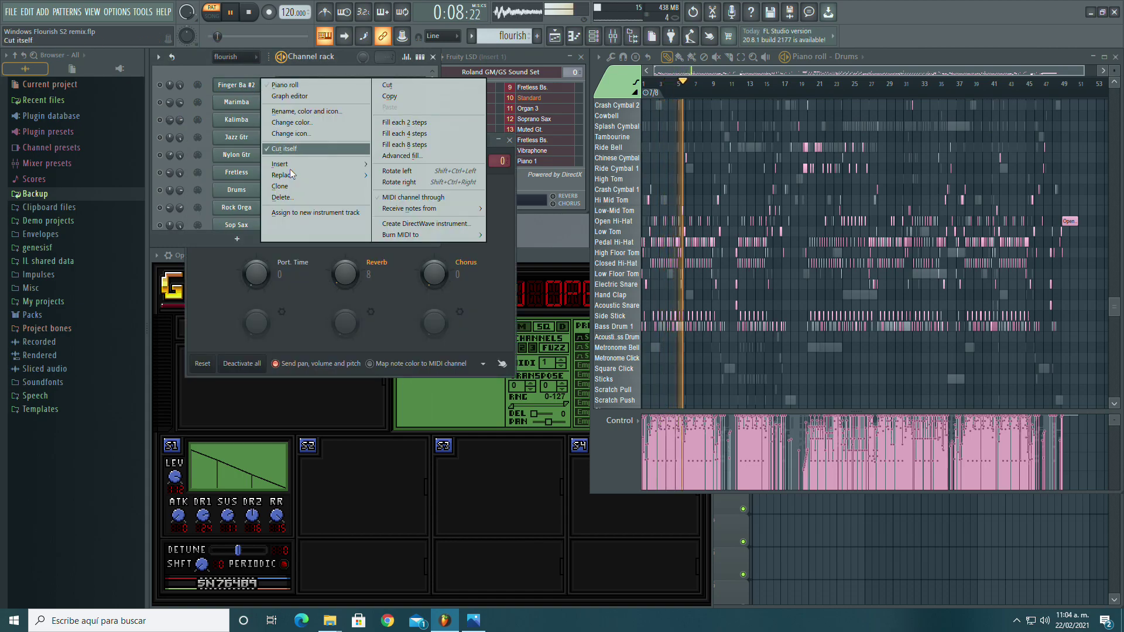
pyautogui.click(281, 197)
# Step: Delete the Marimba, Kalimba, Jazz Gtr, Nylon Gtr, Fretless and Drums MIDI channels
pyautogui.rightClick(246, 84)
pyautogui.click(281, 197)
pyautogui.rightClick(246, 84)
pyautogui.click(281, 198)
pyautogui.rightClick(246, 85)
pyautogui.click(281, 197)
pyautogui.rightClick(245, 84)
pyautogui.click(281, 197)
pyautogui.rightClick(246, 84)
pyautogui.click(281, 198)
pyautogui.rightClick(246, 84)
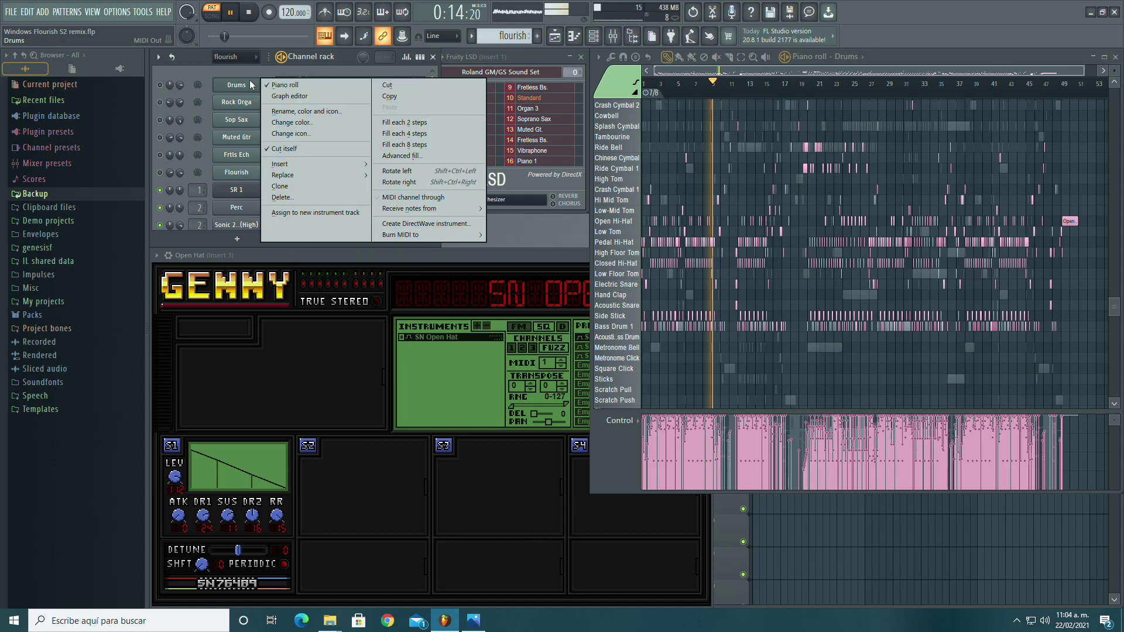
pyautogui.click(280, 197)
# Step: Delete the Rock Orga MIDI channel together with its accidental clone
pyautogui.rightClick(245, 85)
pyautogui.click(281, 186)
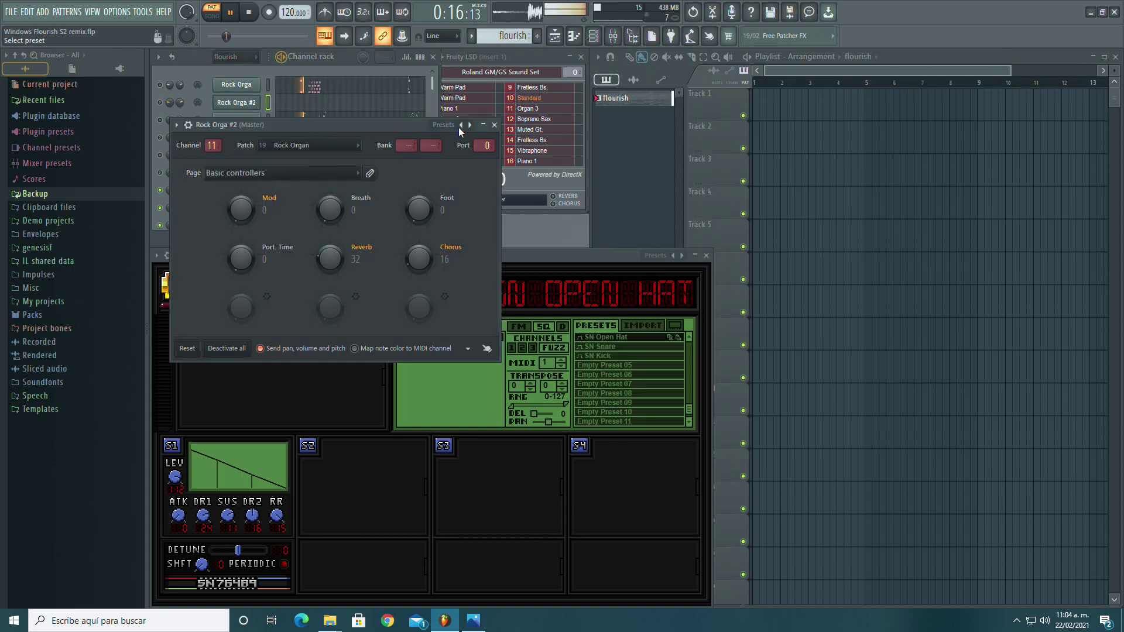
pyautogui.click(466, 125)
pyautogui.rightClick(246, 85)
pyautogui.click(281, 197)
pyautogui.rightClick(246, 84)
pyautogui.click(281, 198)
# Step: Delete the remaining Sop Sax, Muted Gtr, Frtls Ech and Flourish MIDI channels
pyautogui.rightClick(246, 84)
pyautogui.click(281, 197)
pyautogui.rightClick(246, 85)
pyautogui.click(281, 197)
pyautogui.rightClick(246, 84)
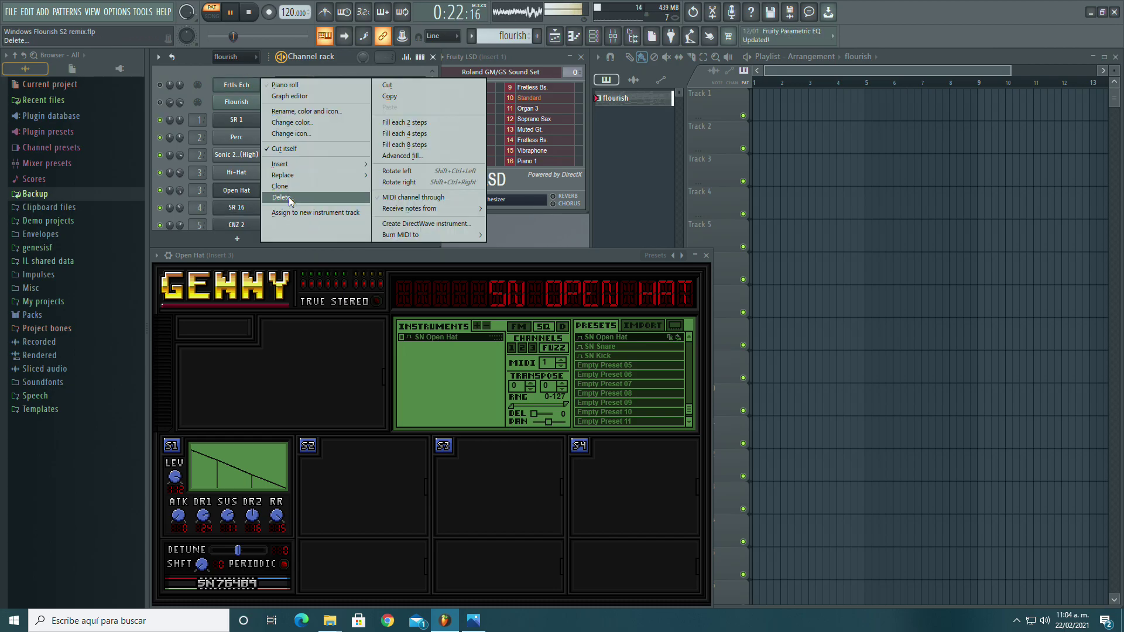
pyautogui.click(281, 197)
pyautogui.rightClick(246, 85)
pyautogui.click(295, 197)
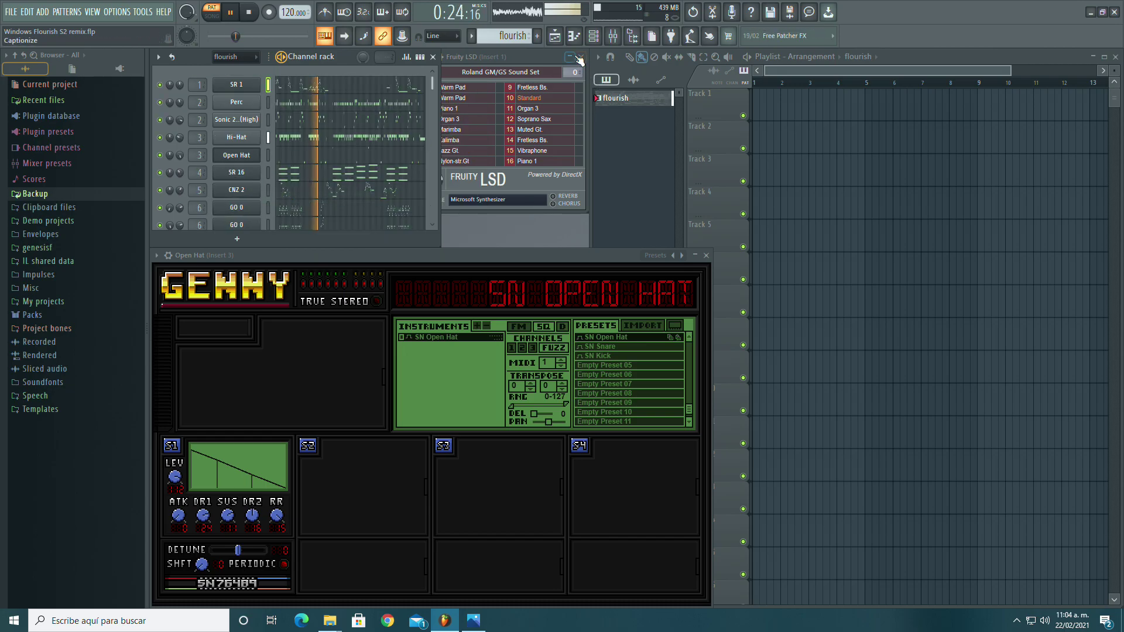
# Step: Replace the Fruity LSD window with the mixer, save the project and look through the remaining channels
pyautogui.click(580, 57)
pyautogui.press('F9')
pyautogui.click(11, 12)
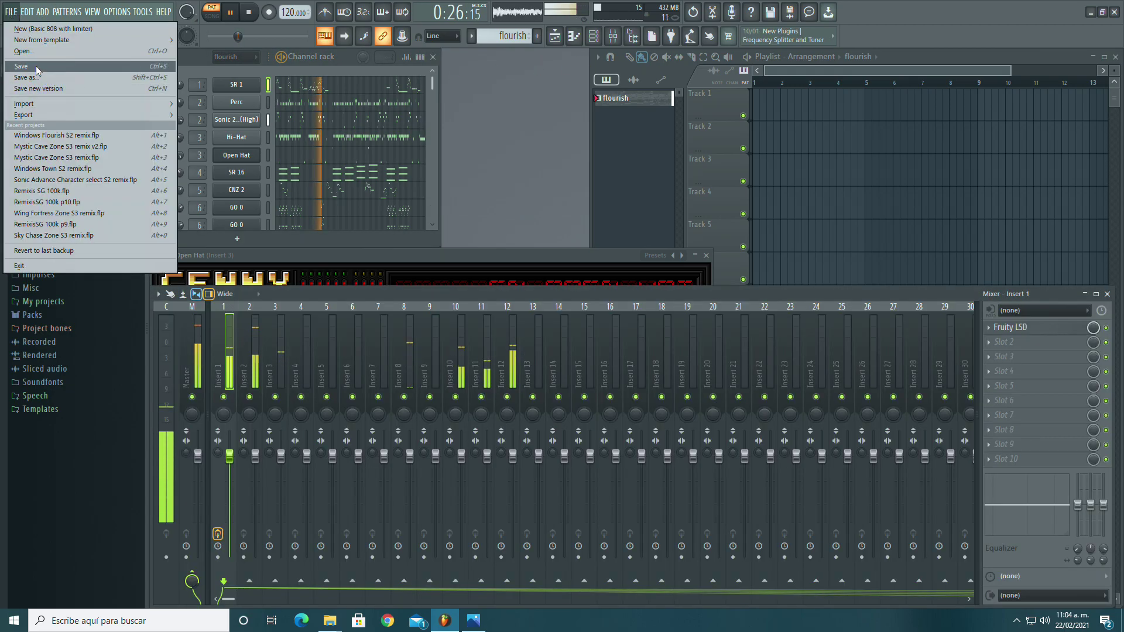
pyautogui.click(36, 68)
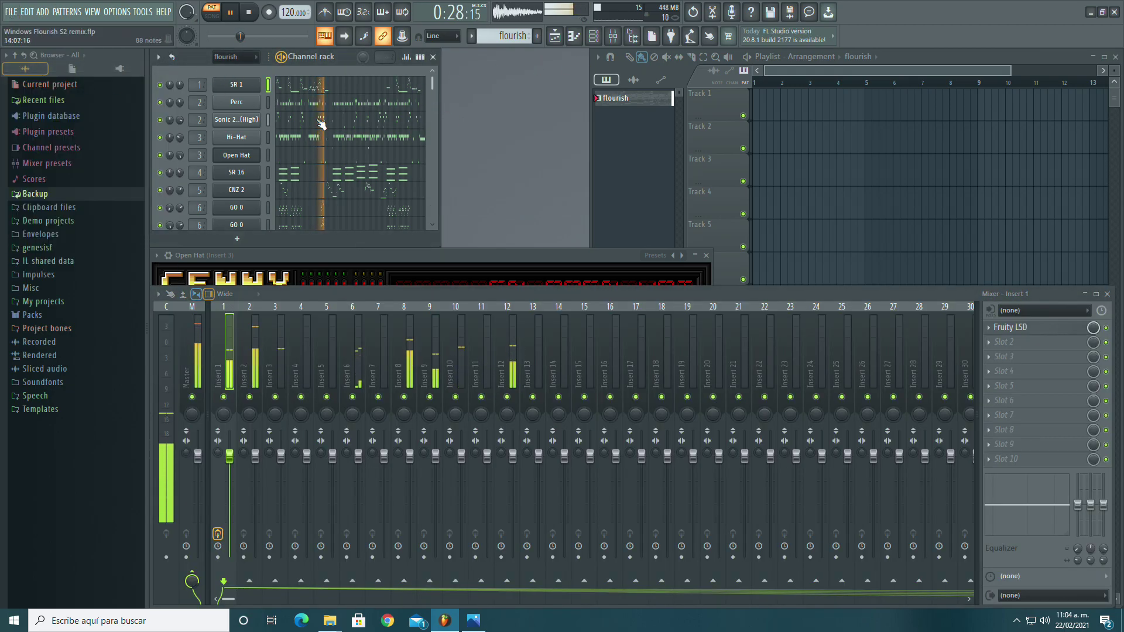
pyautogui.scroll(-3, 326, 124)
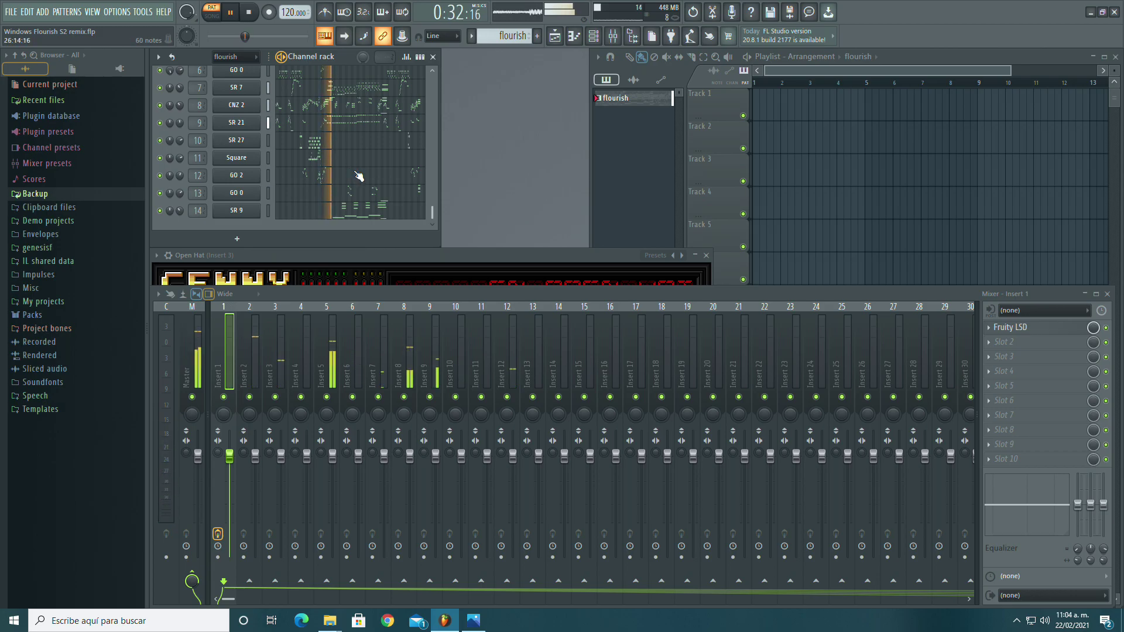
pyautogui.scroll(2, 358, 176)
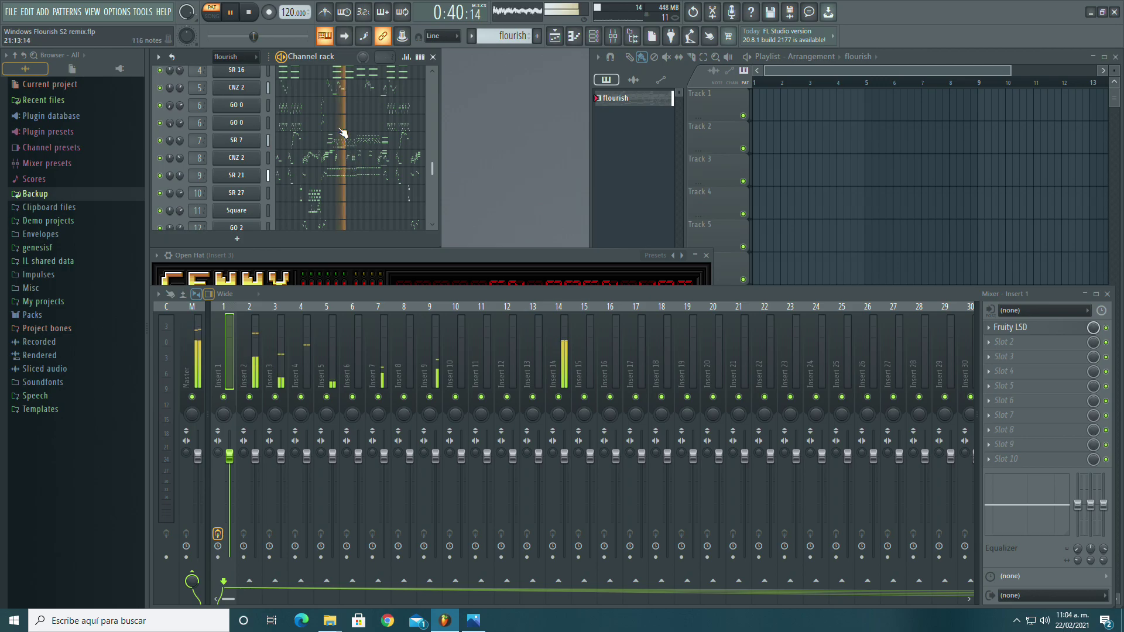
# Step: Set the volume of the CNZ 2 channel on mixer track 5 to 55%, auditioning its notes around bar 18, and save the project
pyautogui.click(349, 92)
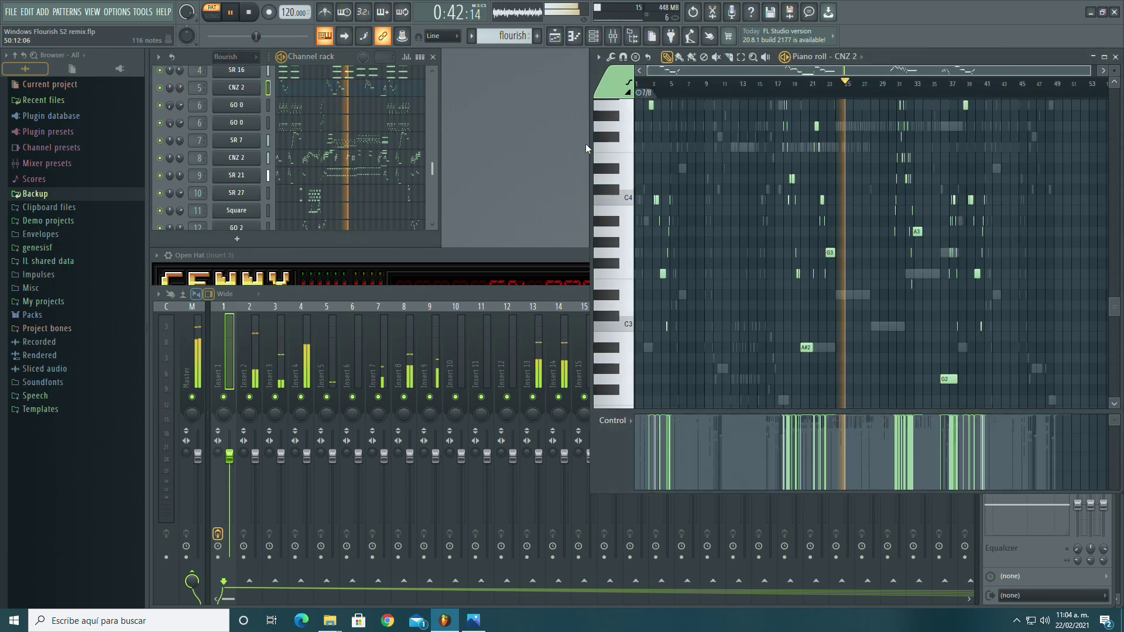
pyautogui.click(787, 83)
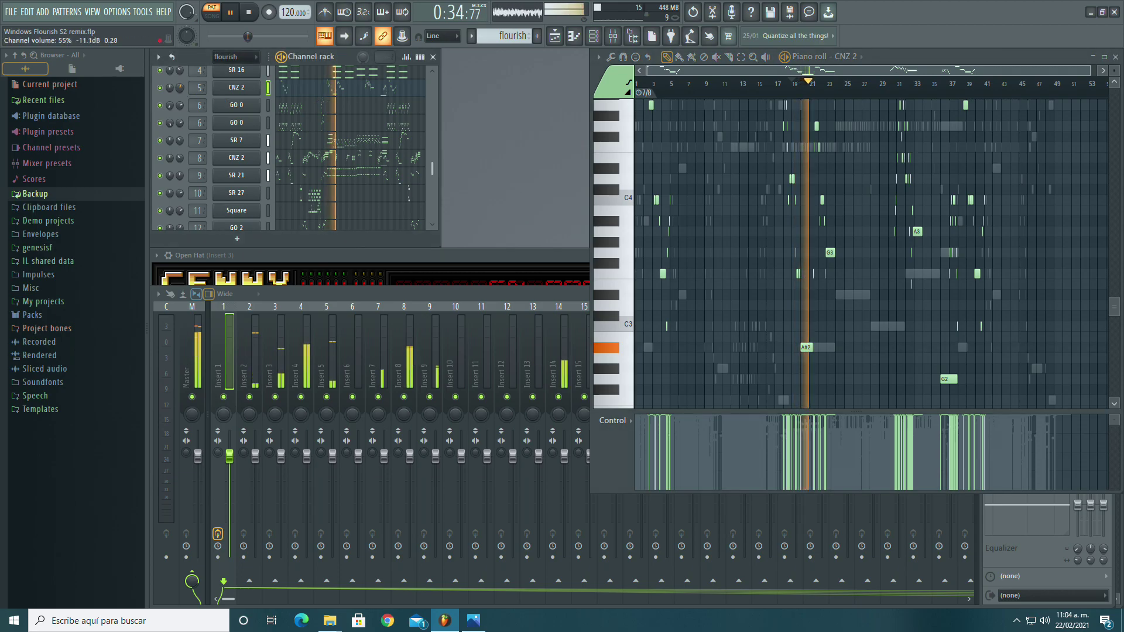
pyautogui.scroll(3, 831, 251)
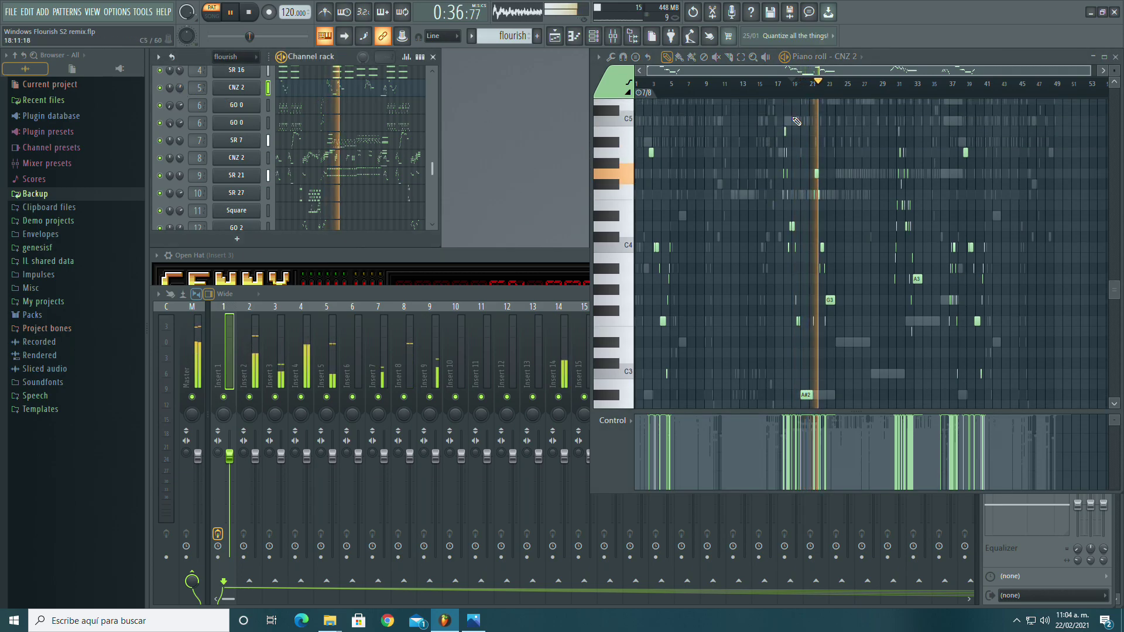
pyautogui.click(645, 83)
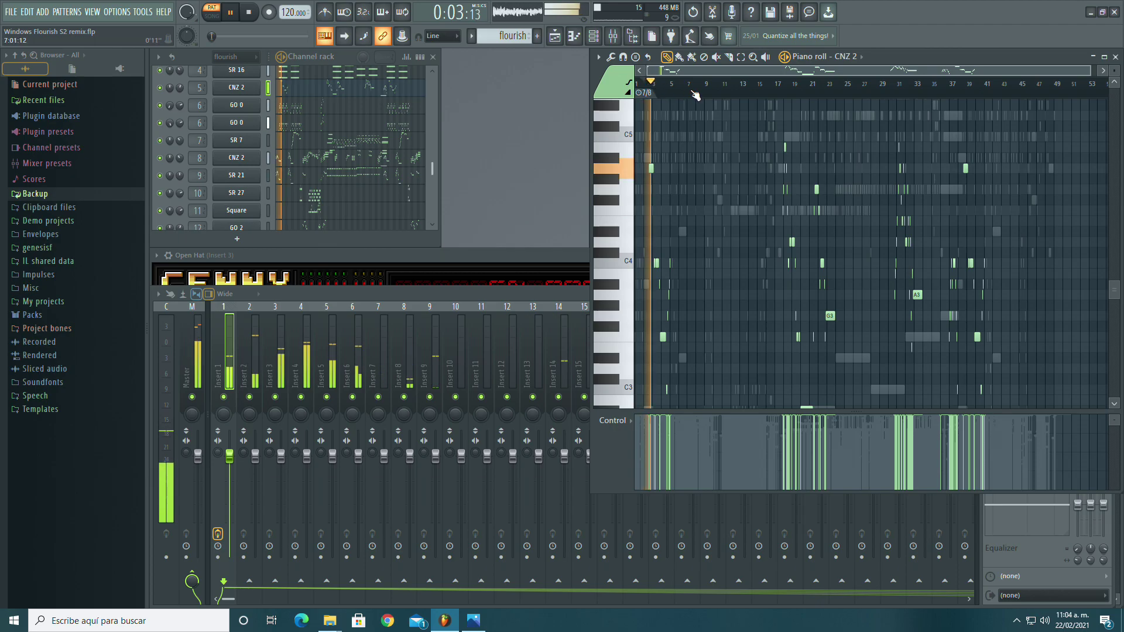
pyautogui.click(785, 92)
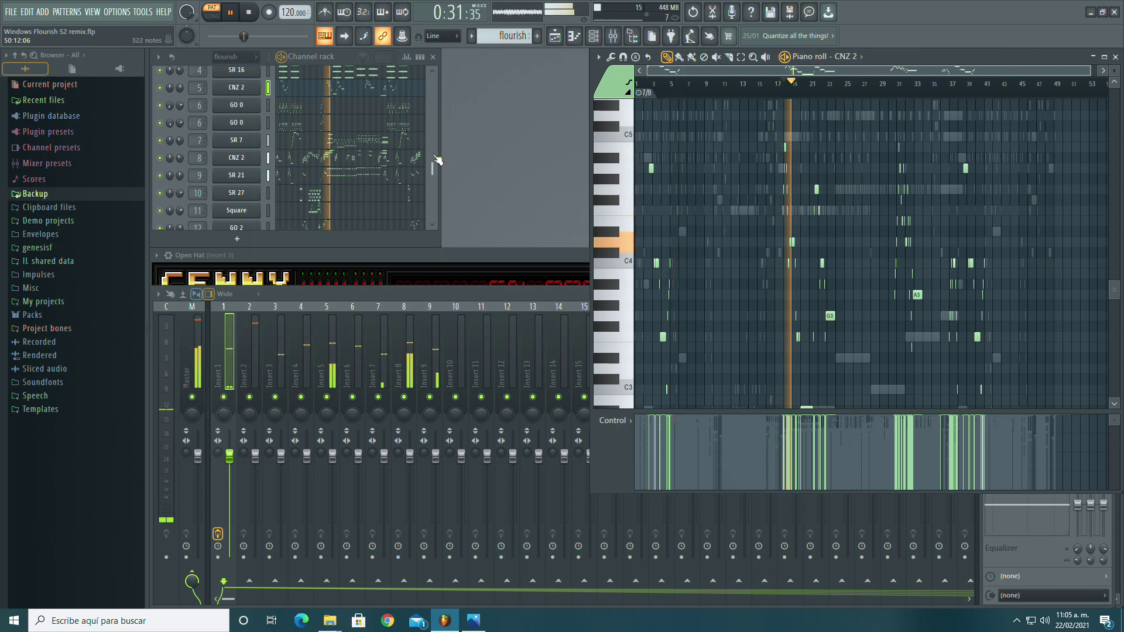
pyautogui.click(11, 12)
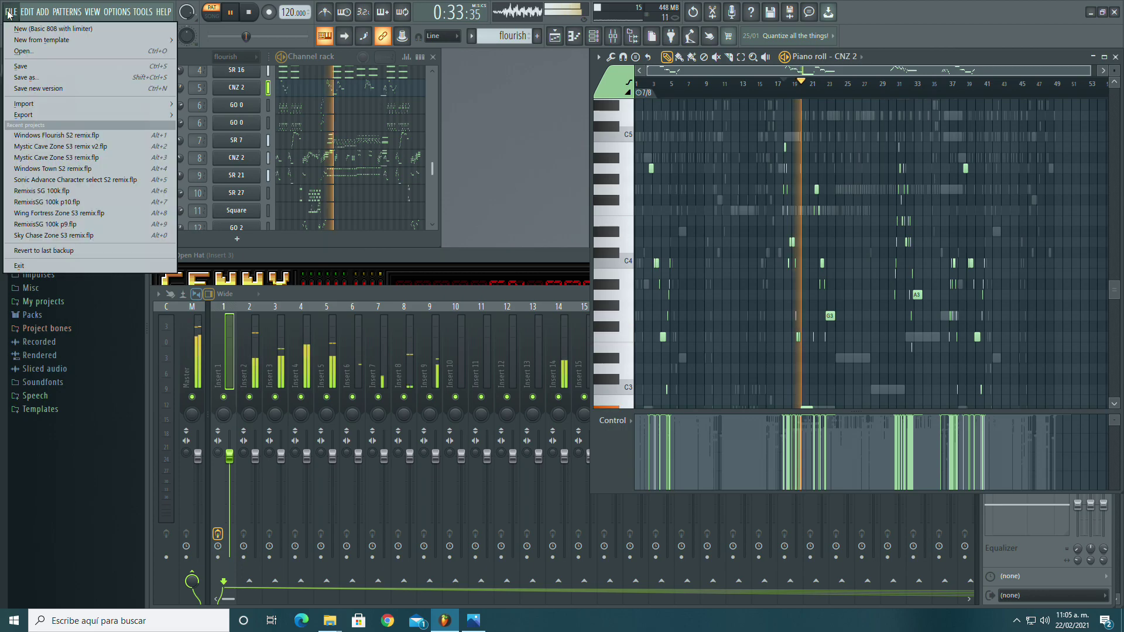
pyautogui.click(30, 67)
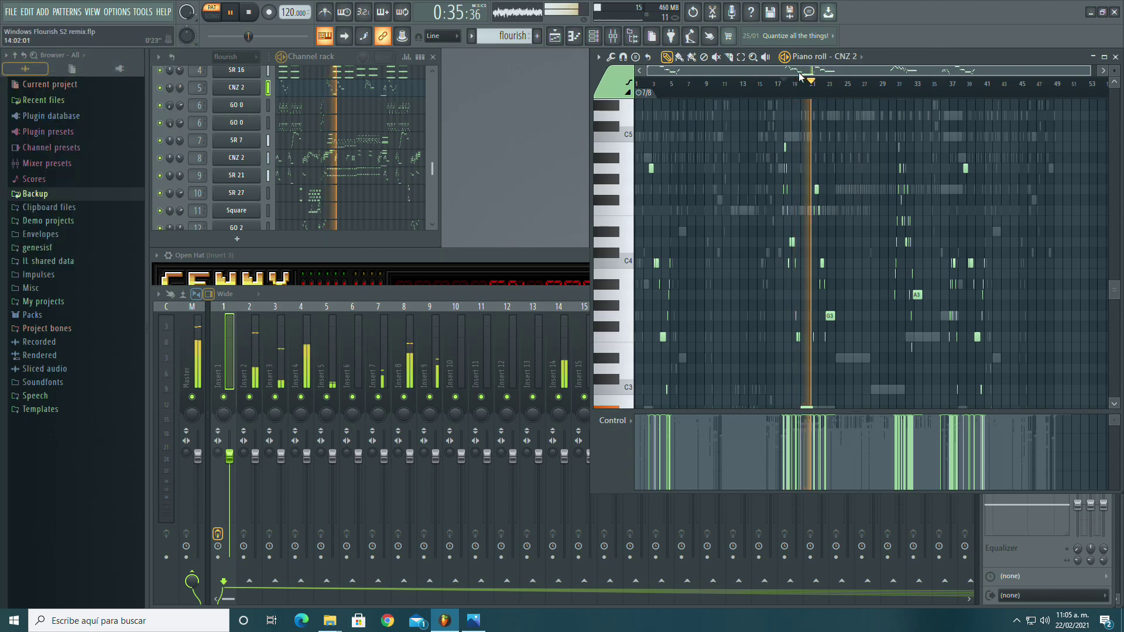
# Step: Look through all channels from SR 1 to SR 9 in the channel rack while the flourish pattern plays
pyautogui.scroll(-5, 841, 147)
pyautogui.scroll(4, 894, 167)
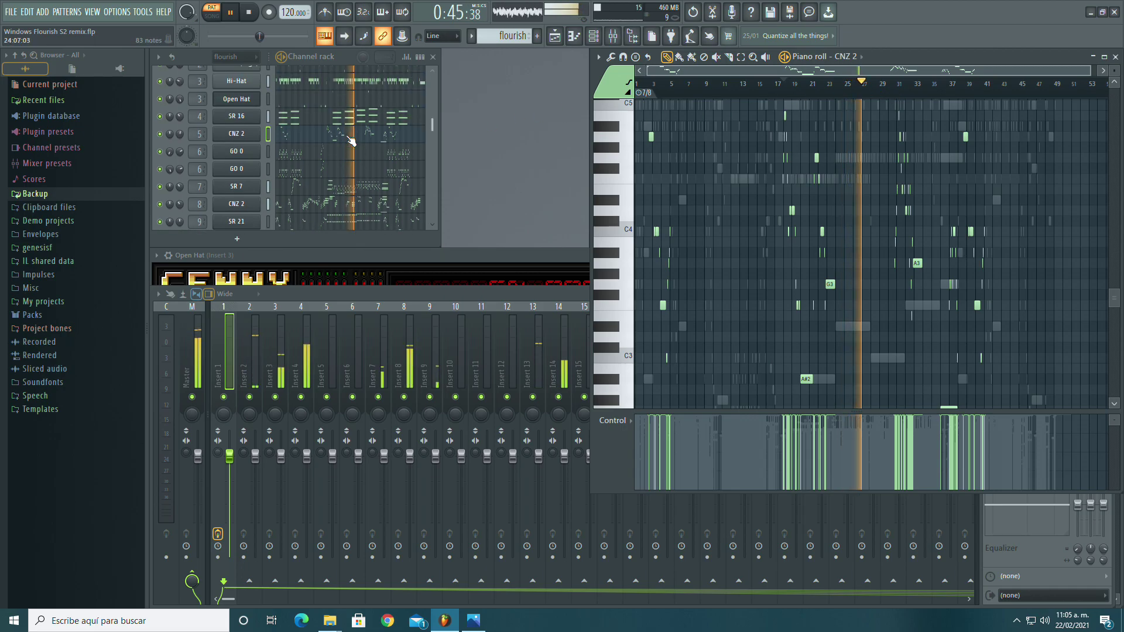
pyautogui.scroll(3, 351, 140)
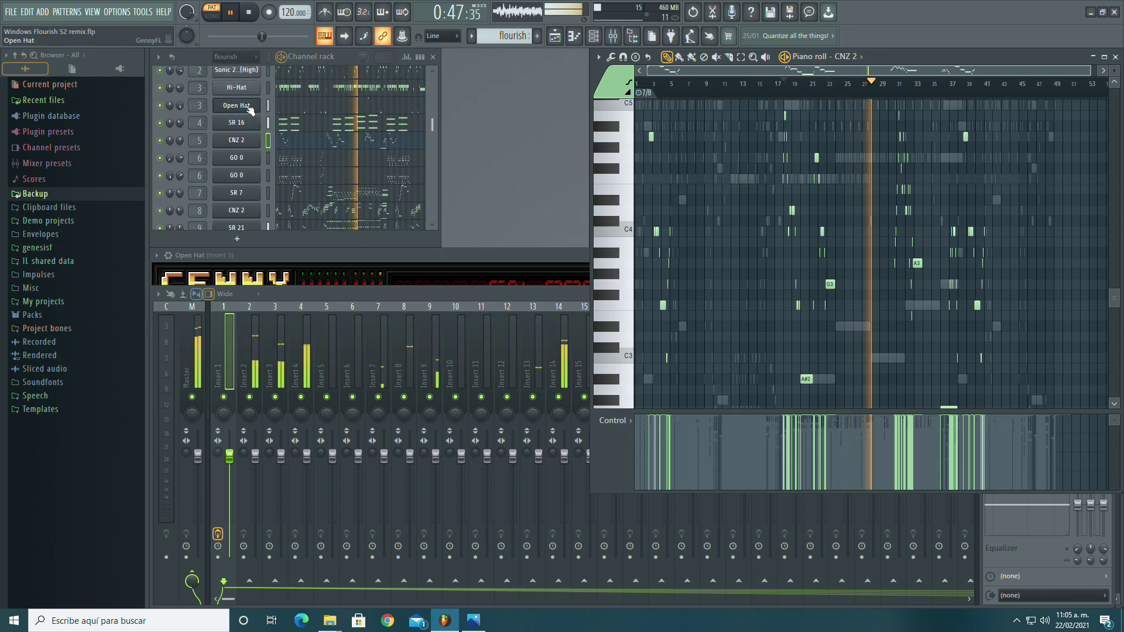
pyautogui.scroll(3, 338, 143)
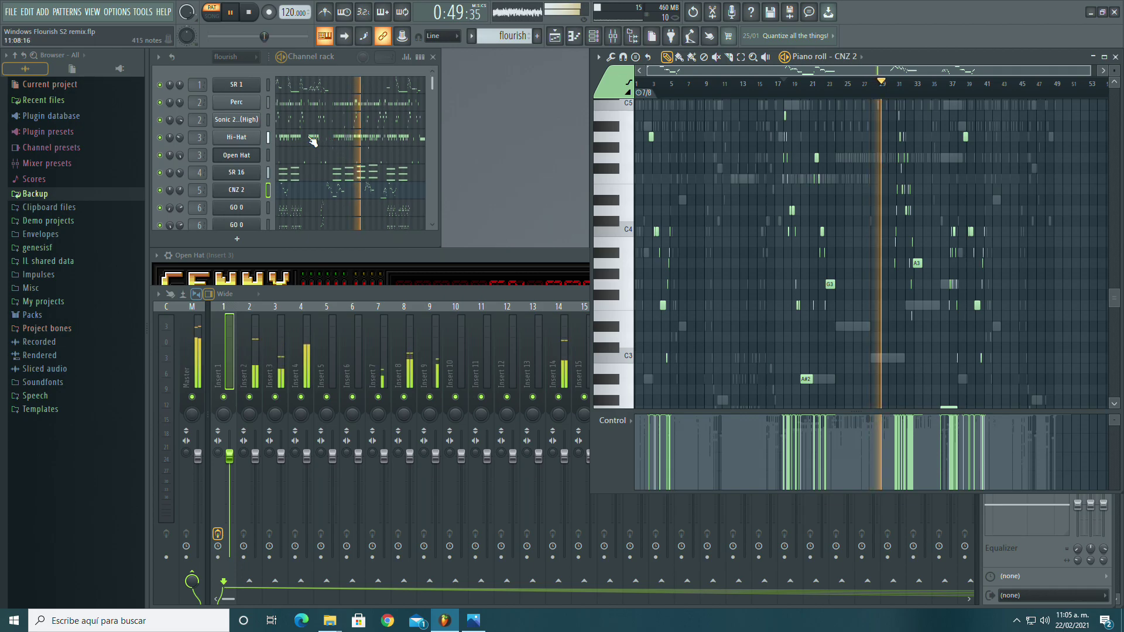
pyautogui.scroll(-9, 315, 140)
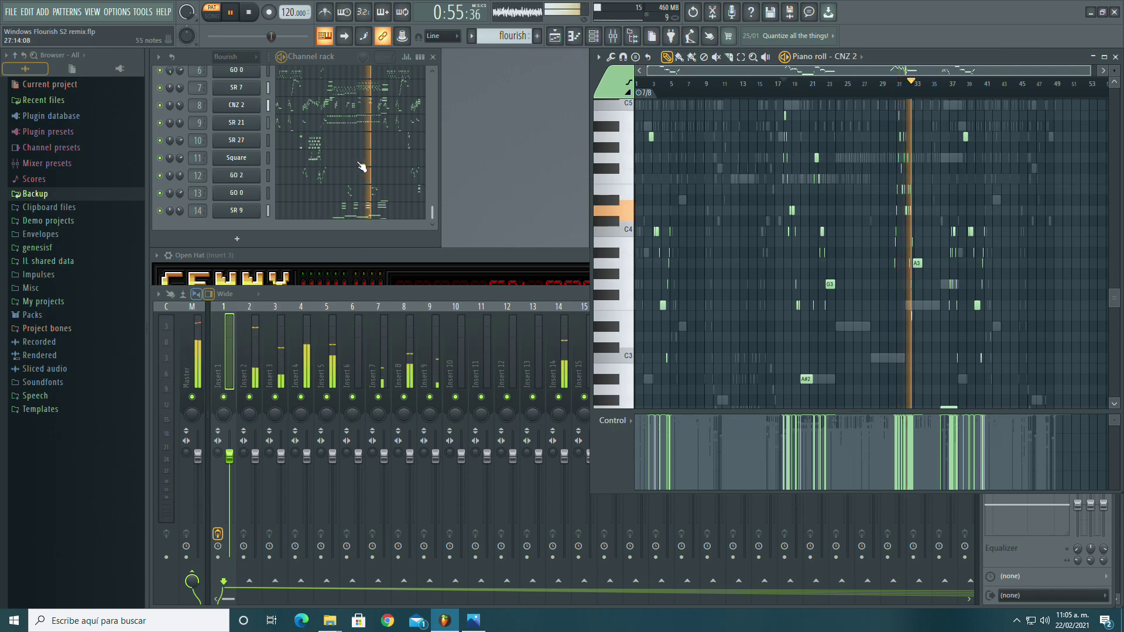
pyautogui.scroll(9, 362, 167)
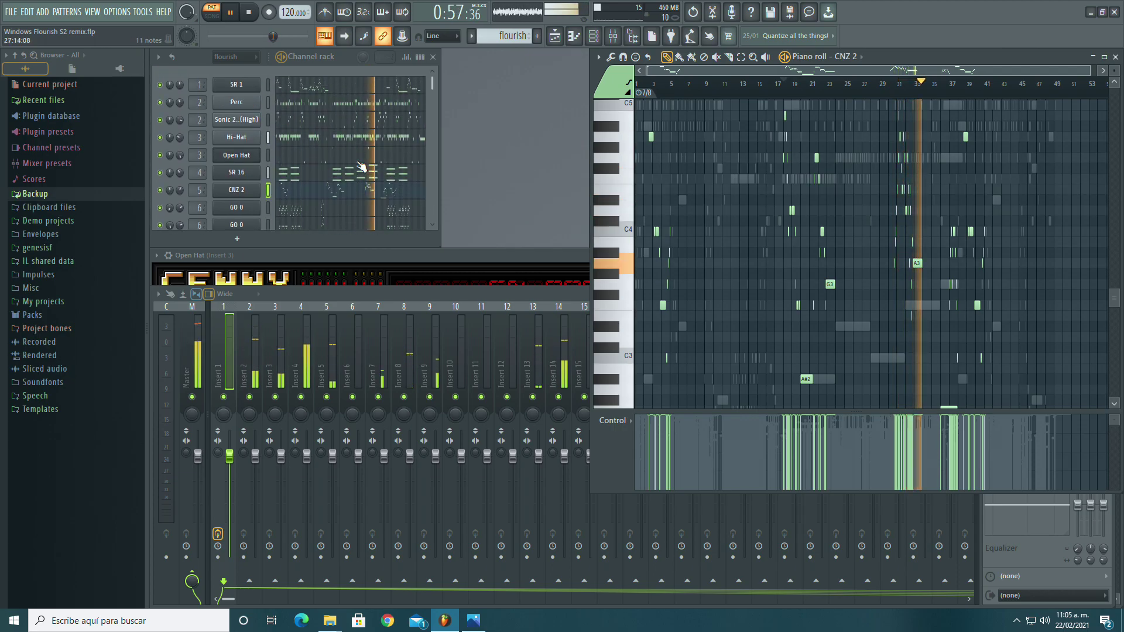
pyautogui.scroll(-4, 363, 167)
pyautogui.scroll(4, 362, 166)
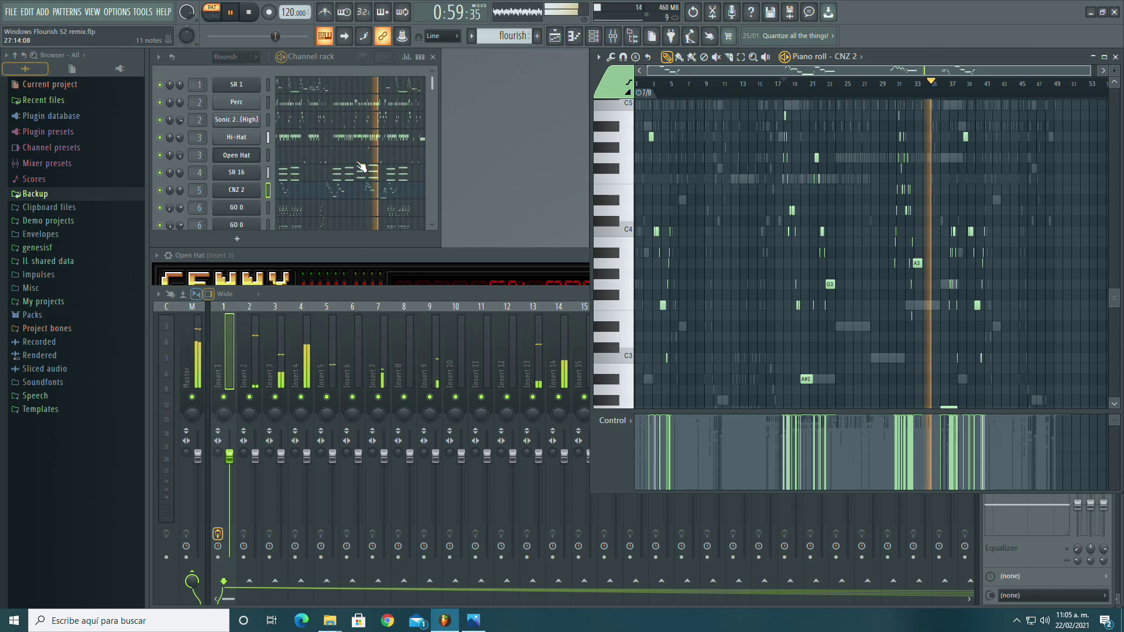
pyautogui.scroll(-9, 362, 167)
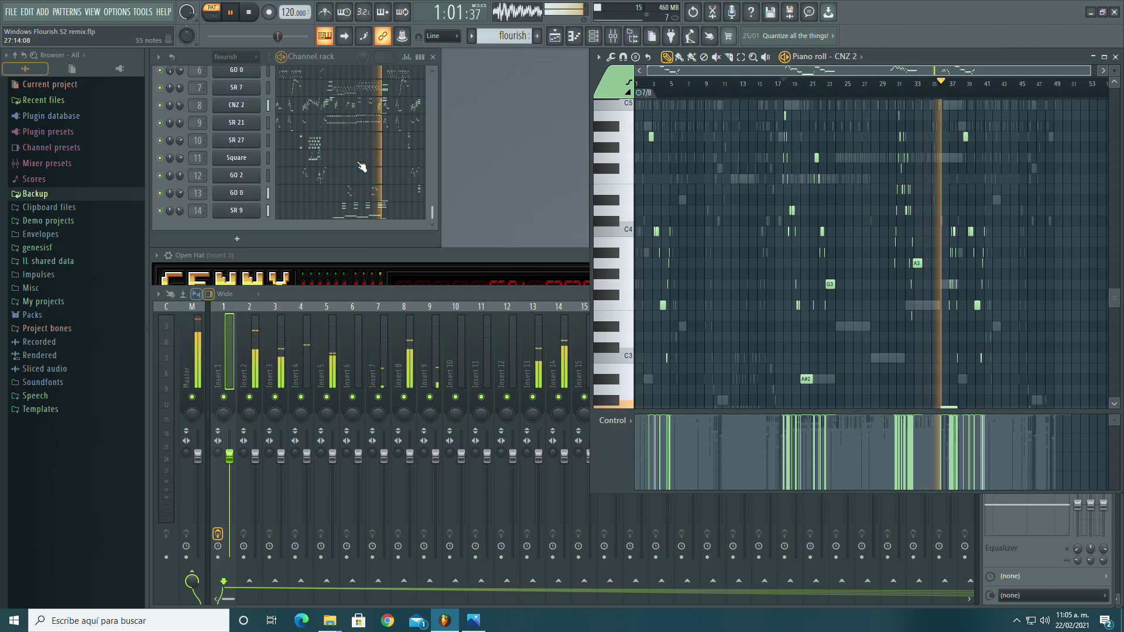
pyautogui.scroll(9, 363, 167)
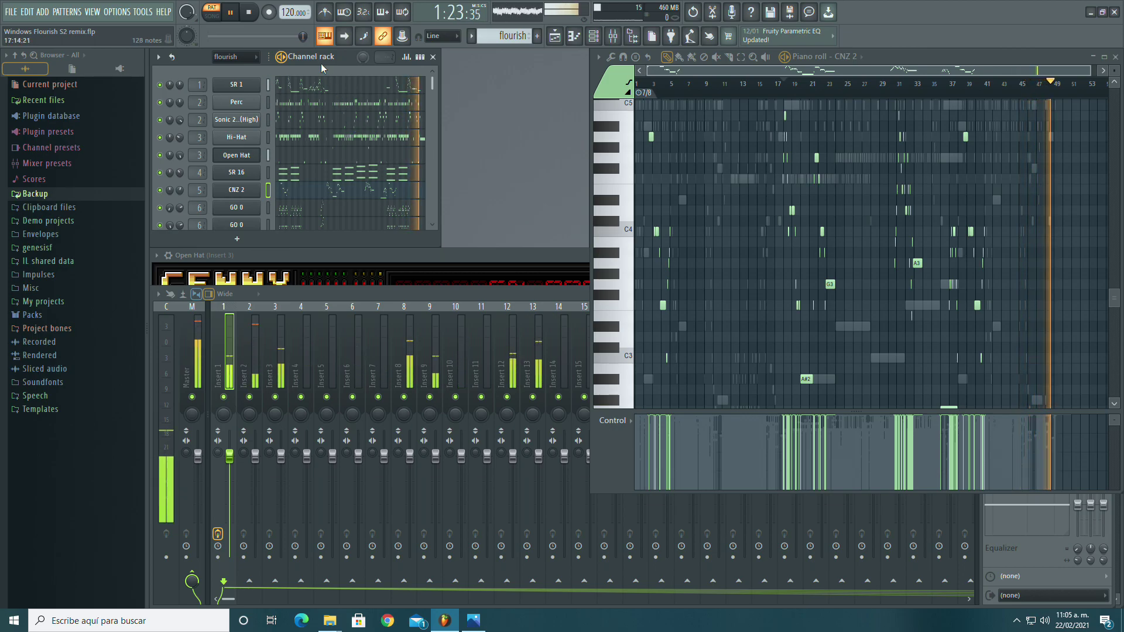
# Step: Restart the flourish pattern from the beginning and compare the channels' activity with the mixer levels throughout playback
pyautogui.click(250, 14)
pyautogui.click(232, 12)
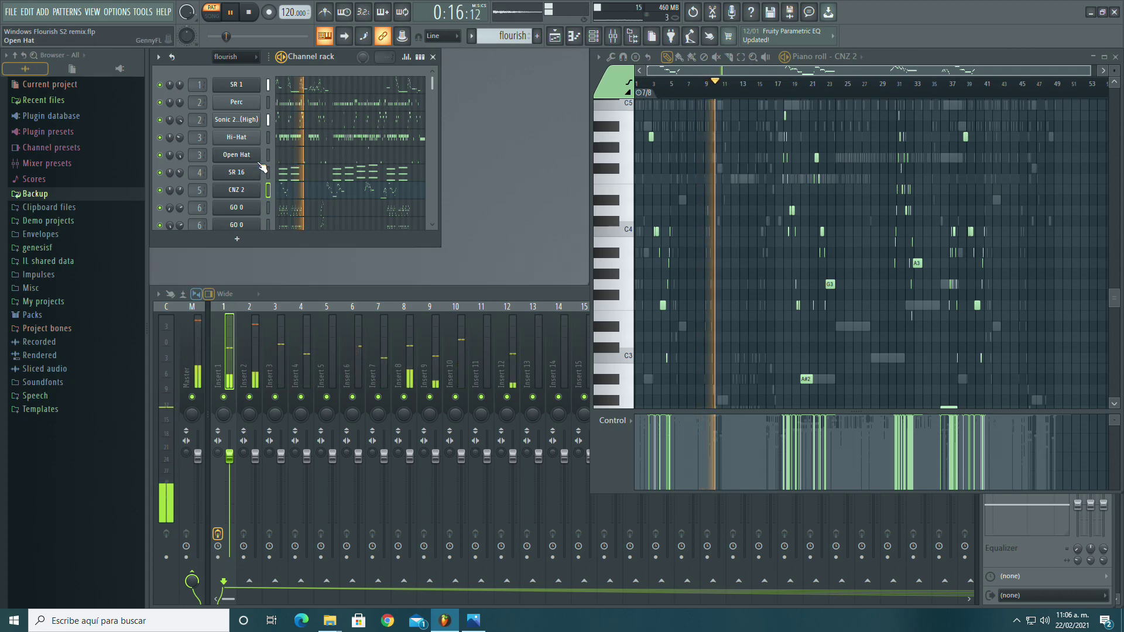
pyautogui.scroll(-4, 341, 182)
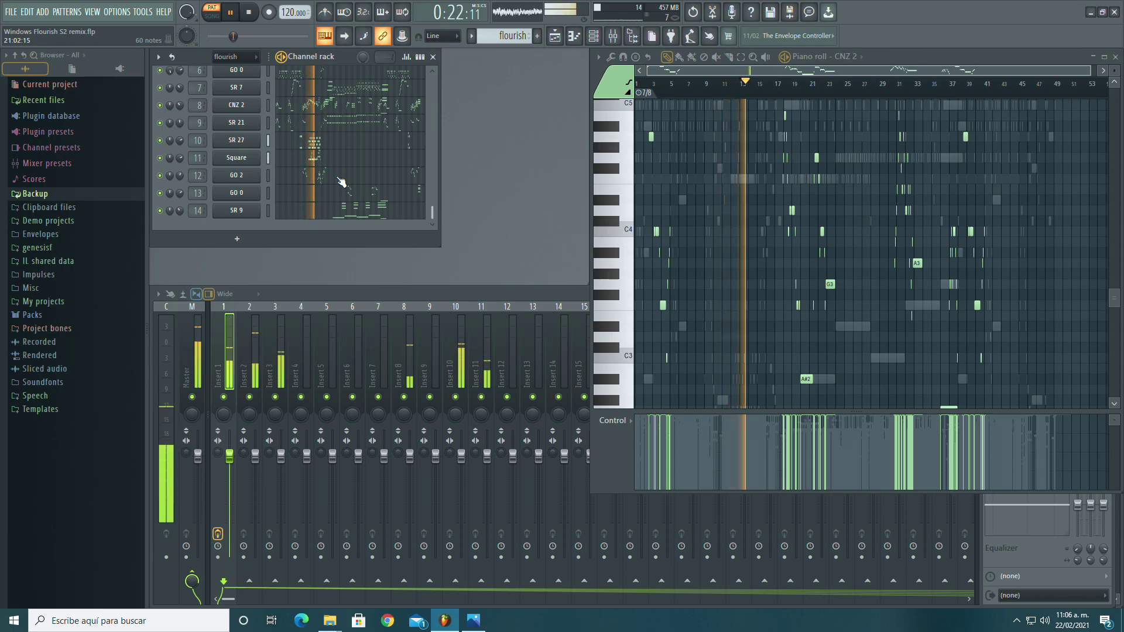
pyautogui.scroll(3, 341, 182)
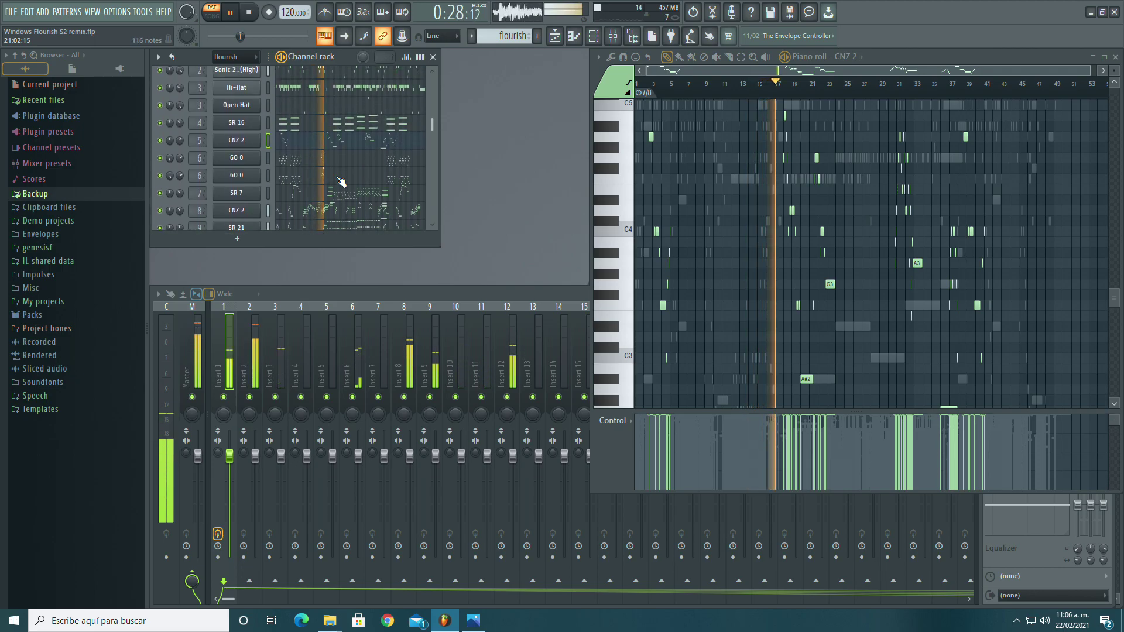
pyautogui.scroll(-3, 341, 182)
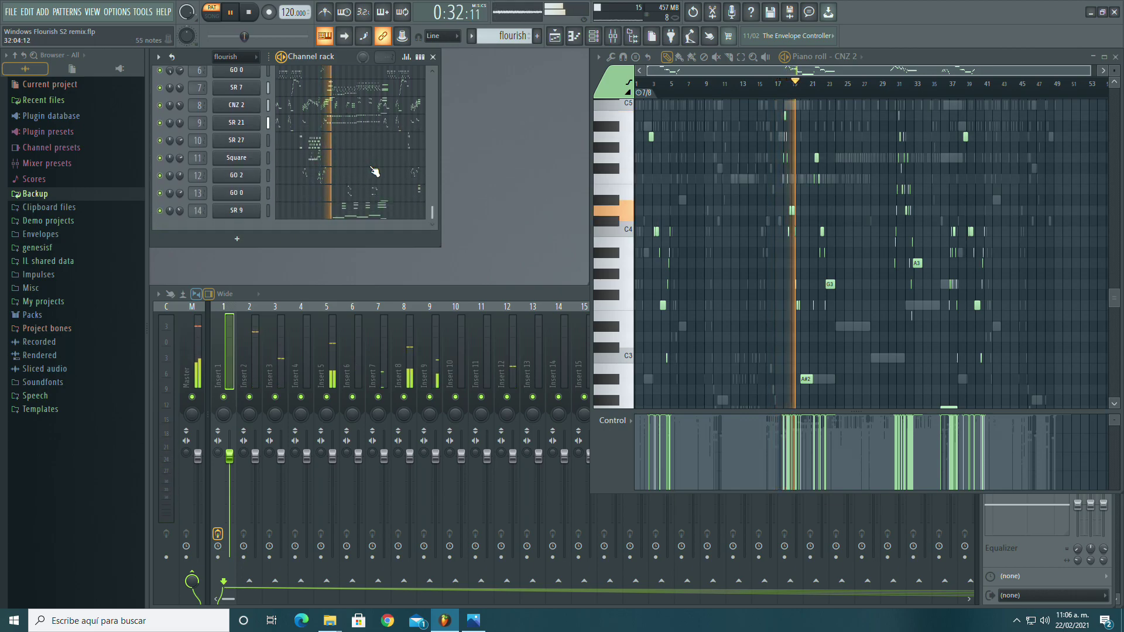
pyautogui.scroll(3, 374, 172)
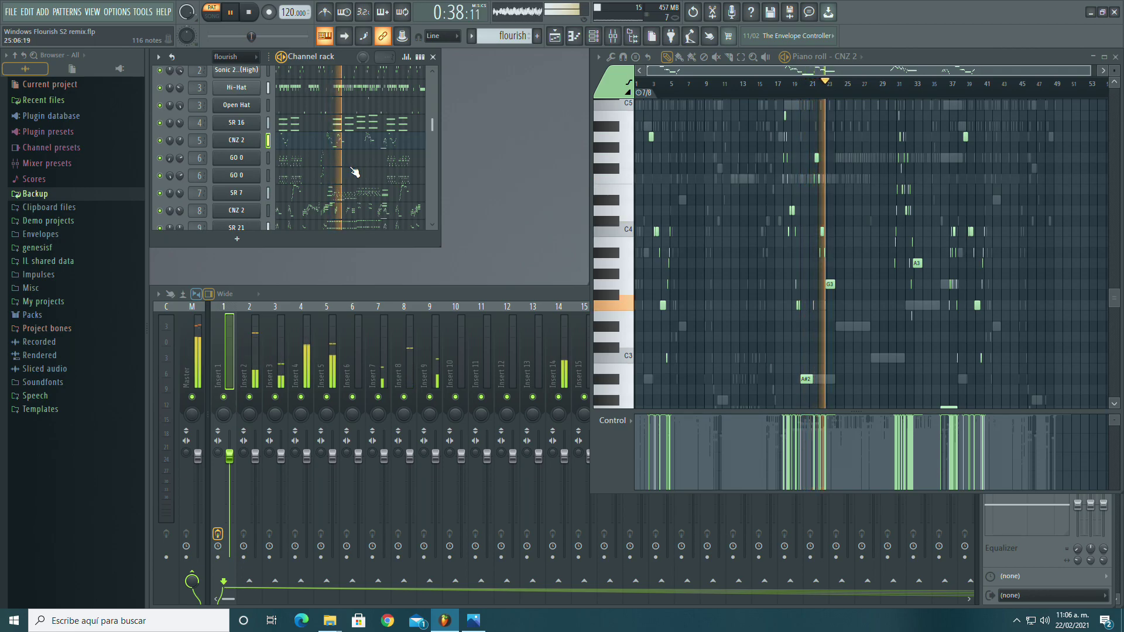
pyautogui.scroll(-2, 343, 174)
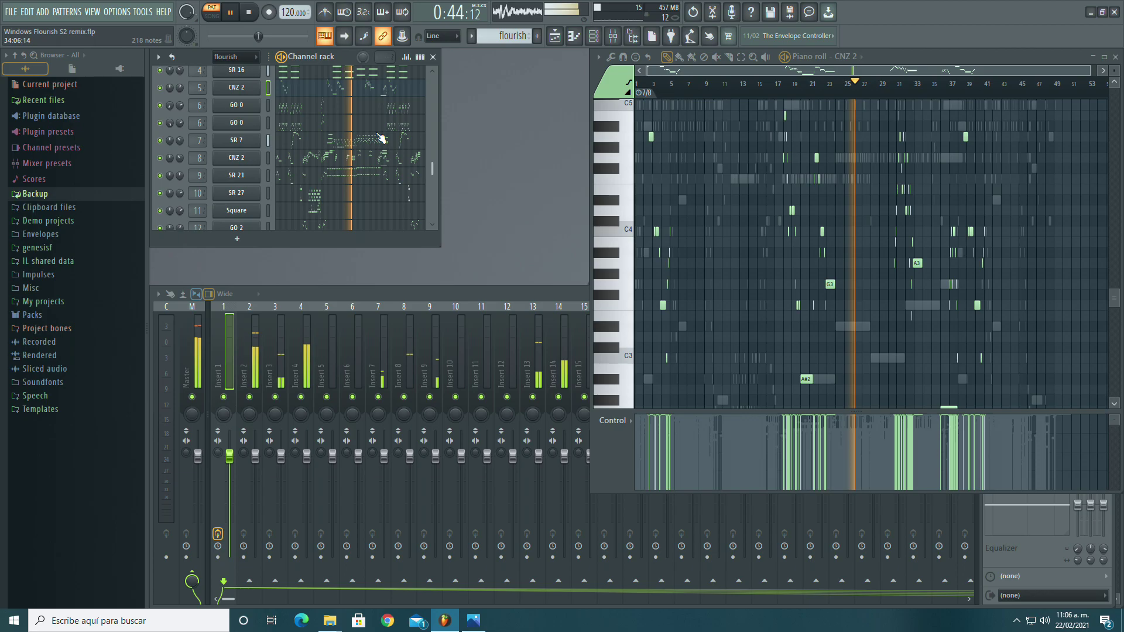
pyautogui.scroll(-3, 381, 138)
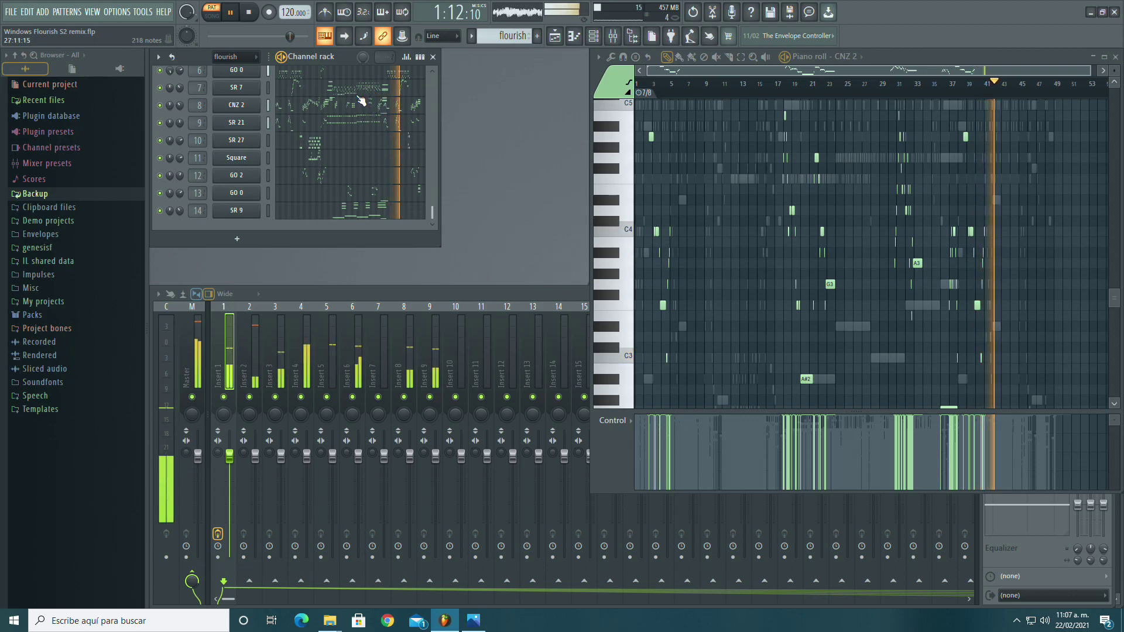
pyautogui.scroll(5, 416, 123)
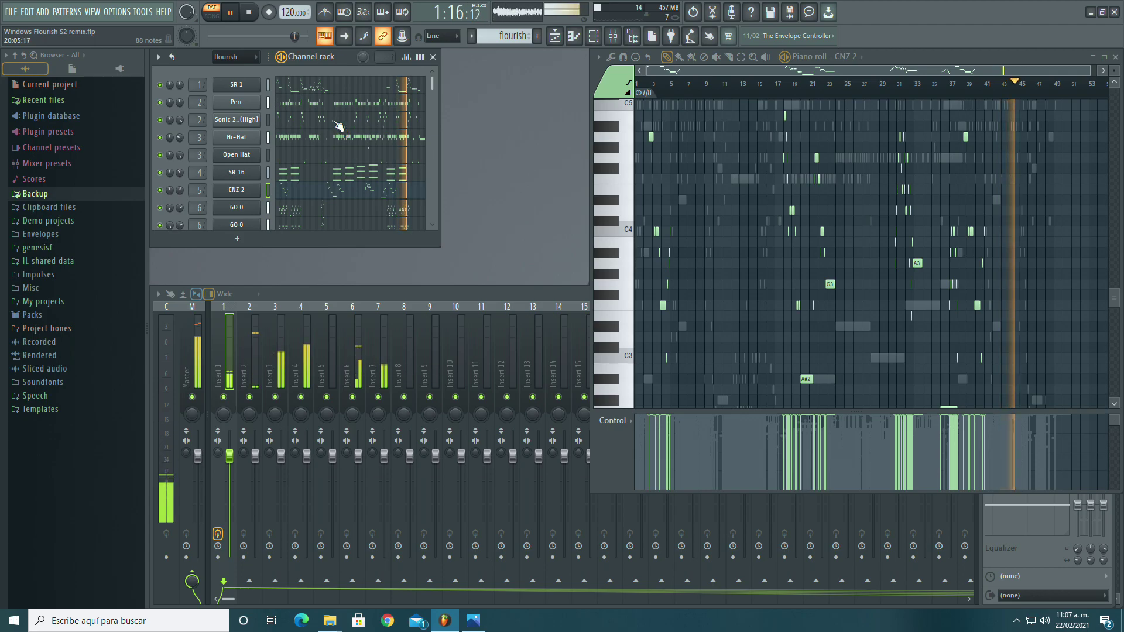
pyautogui.scroll(-3, 339, 125)
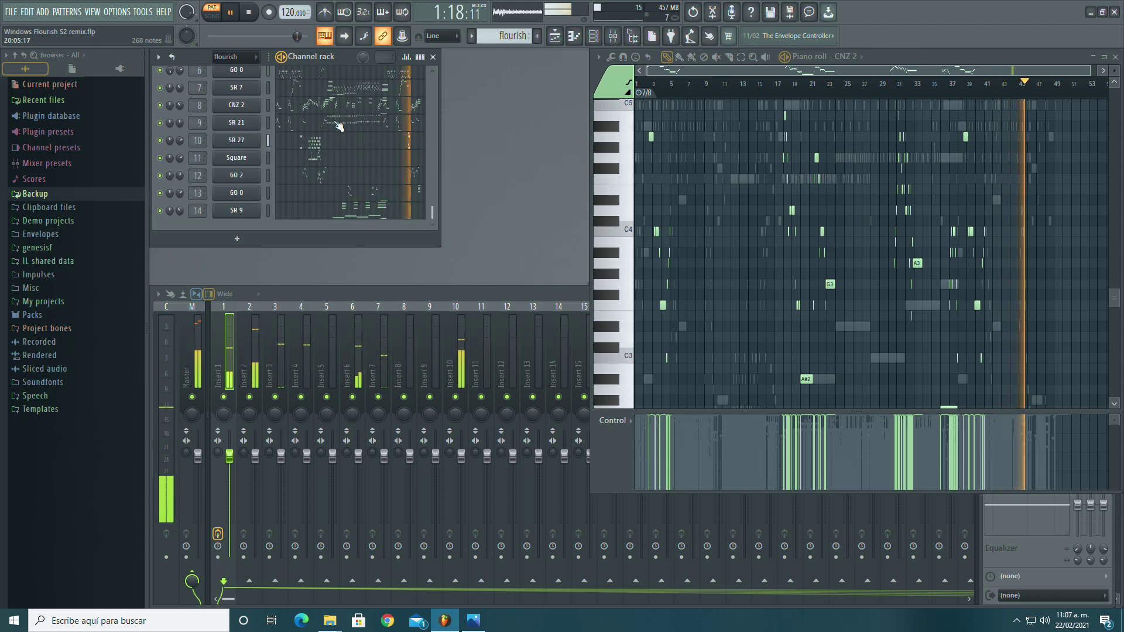
pyautogui.scroll(3, 374, 187)
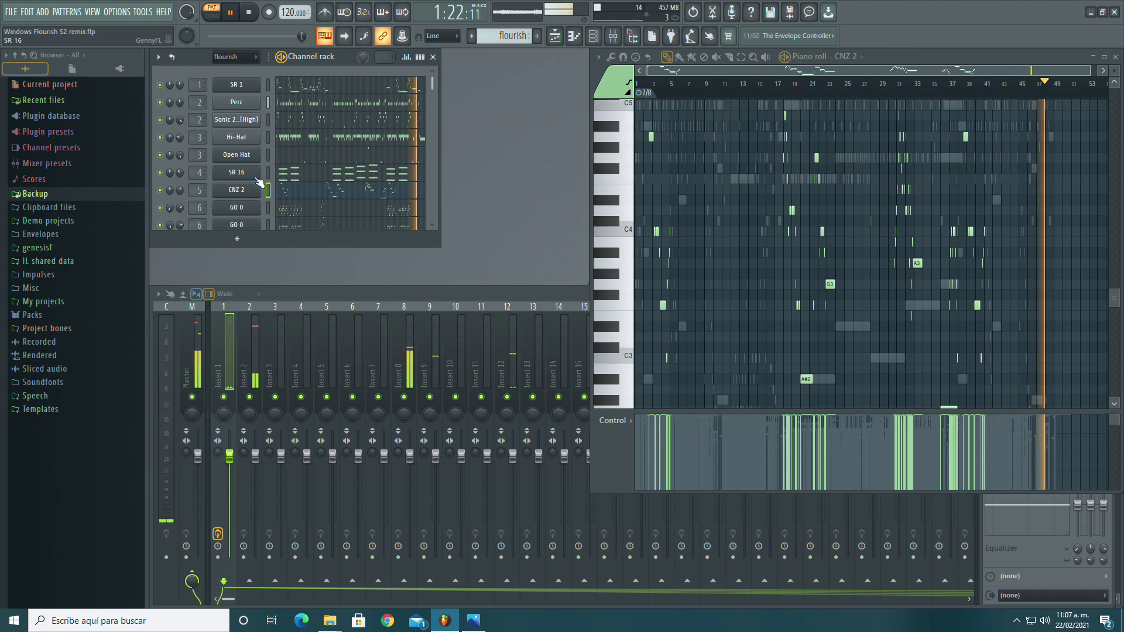
# Step: Open the SR 1 channel's notes at the opening bars, set its channel volume to 55% and stop playback
pyautogui.click(338, 87)
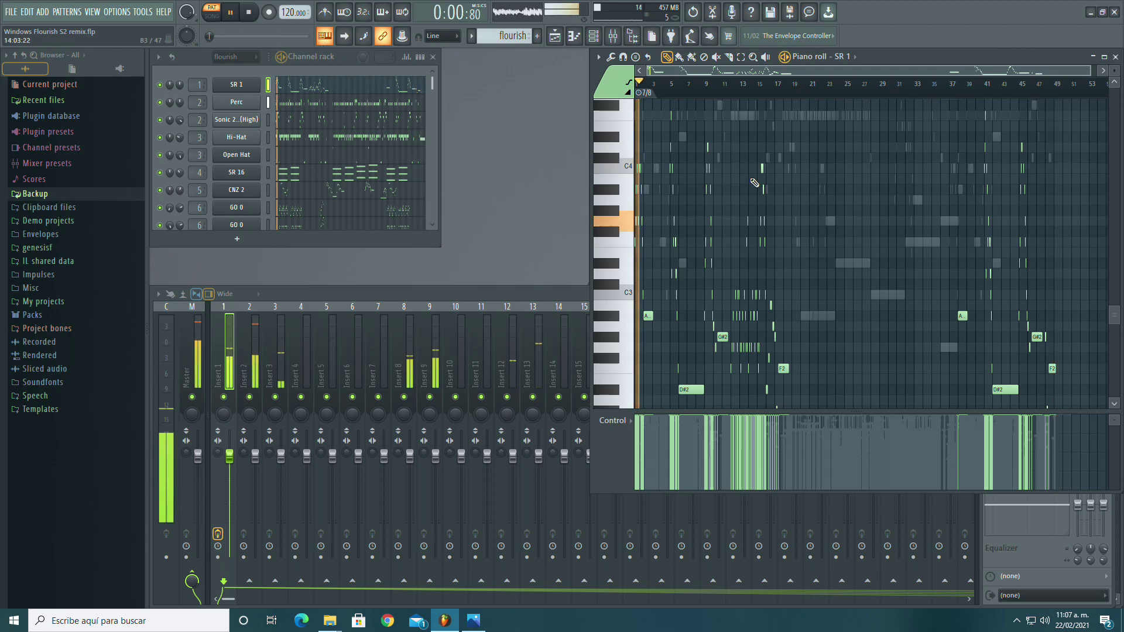
pyautogui.moveTo(1090, 70); pyautogui.dragTo(706, 70)
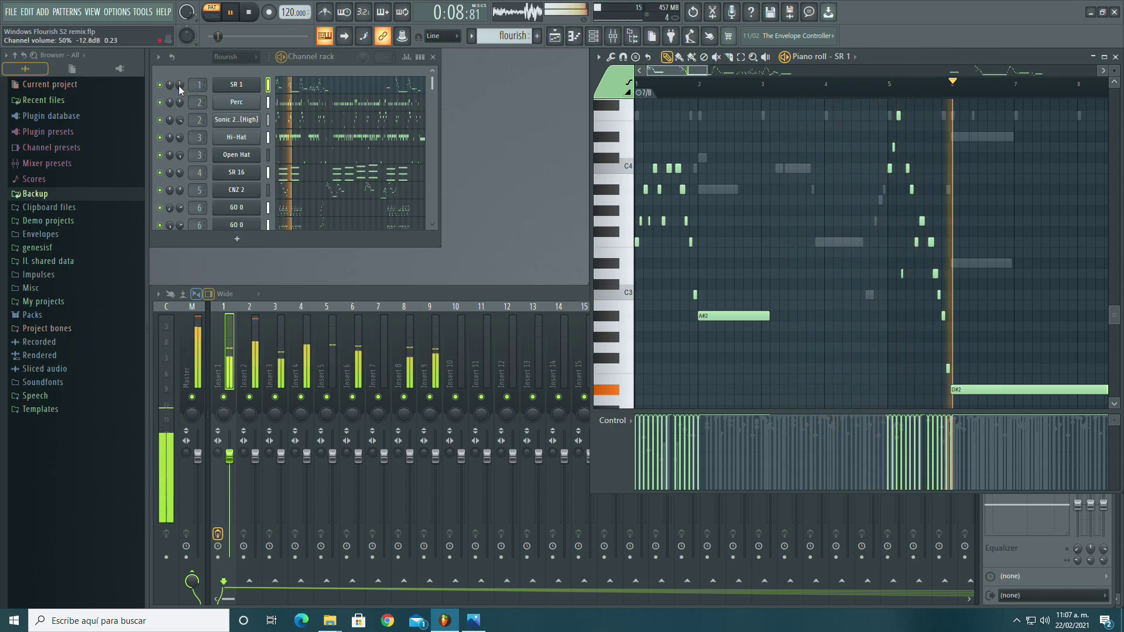
pyautogui.moveTo(178, 85); pyautogui.dragTo(178, 80)
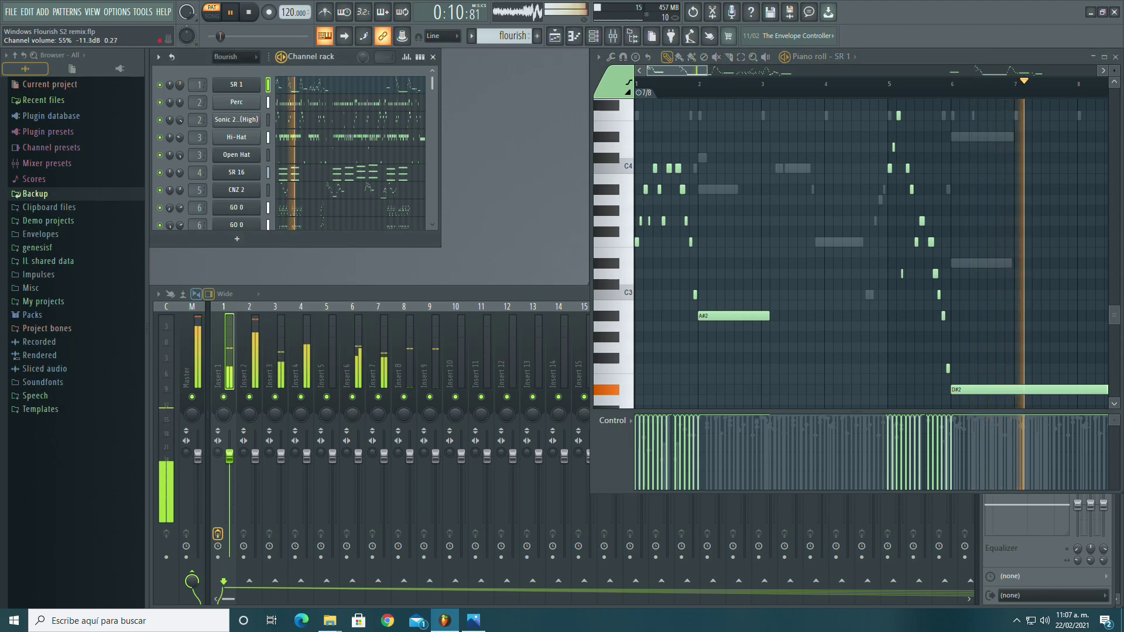
pyautogui.click(246, 14)
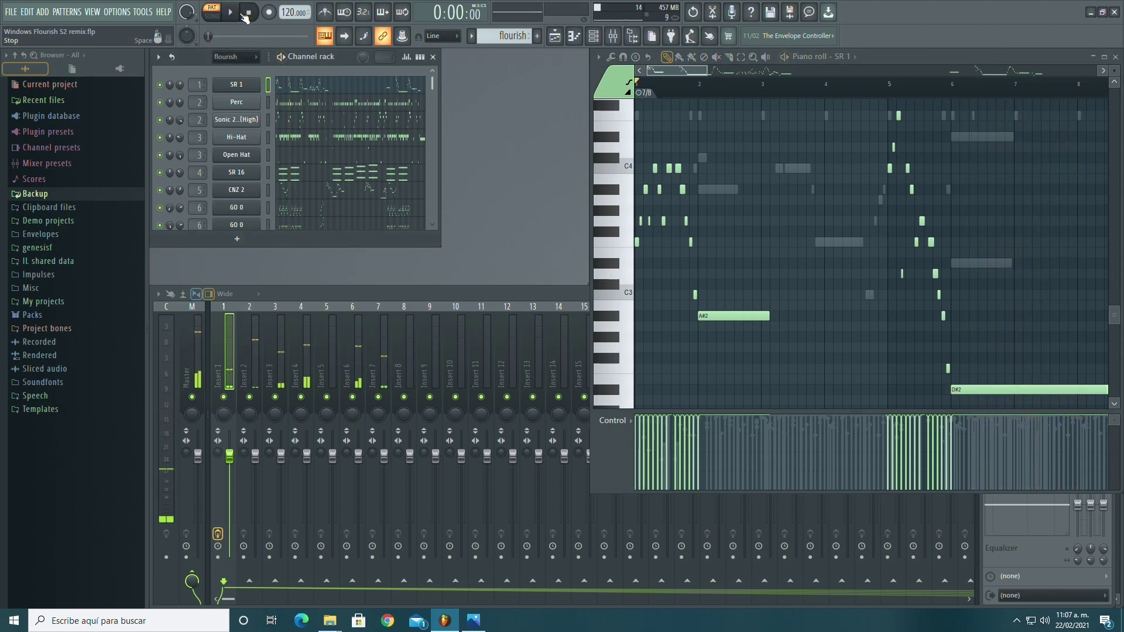
# Step: Replay the pattern from the start and set the SR 1 channel's volume to 60%
pyautogui.click(233, 13)
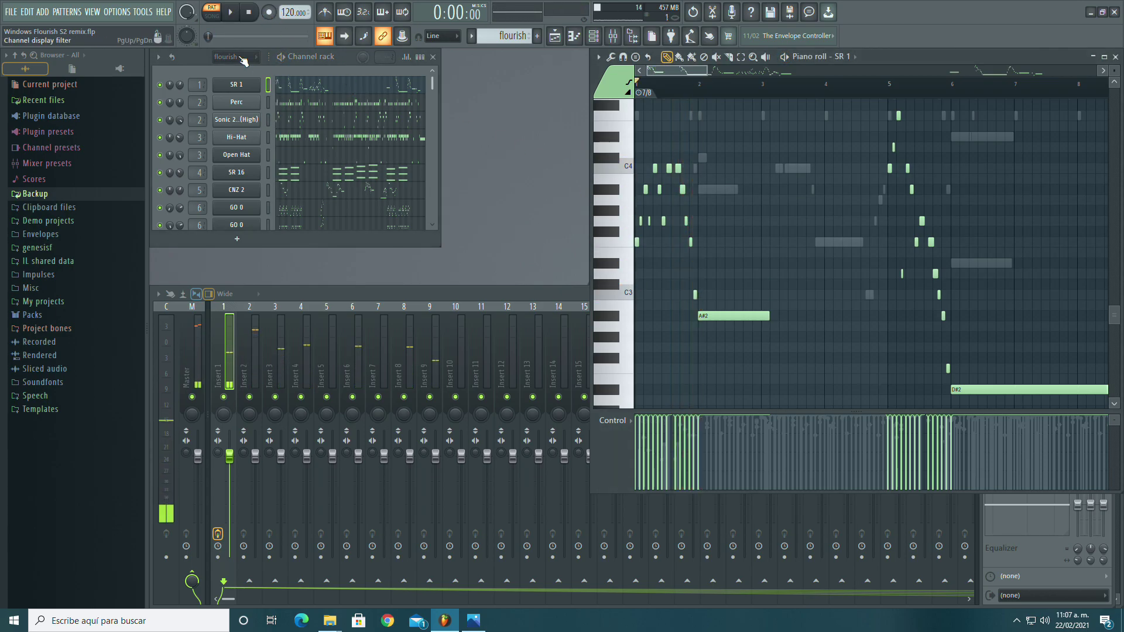
pyautogui.press('space')
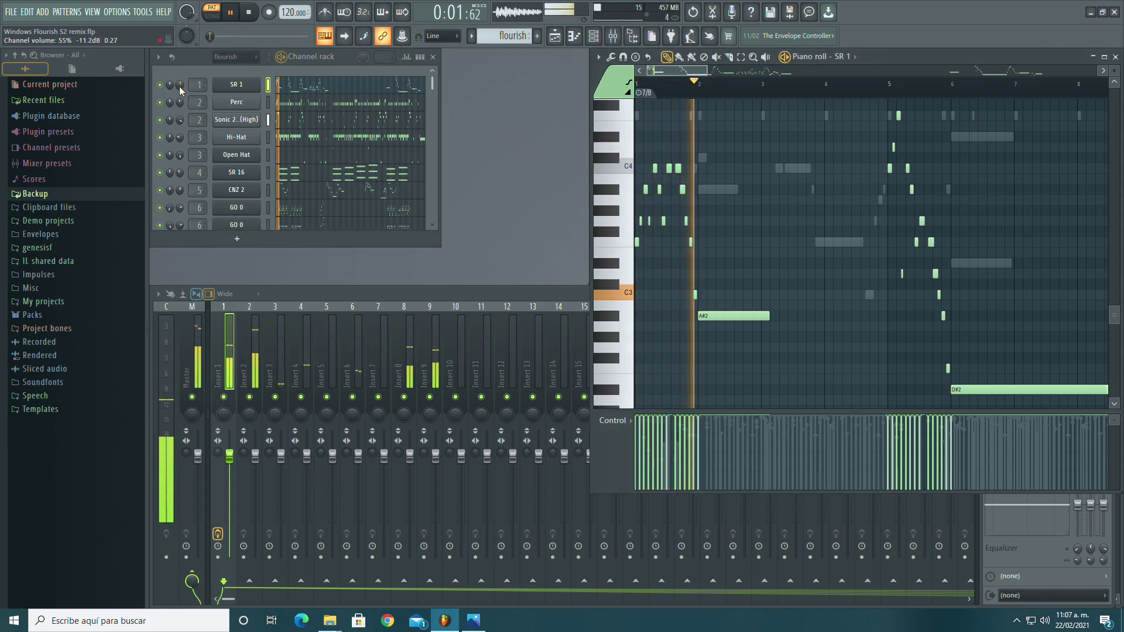
pyautogui.scroll(3, 179, 86)
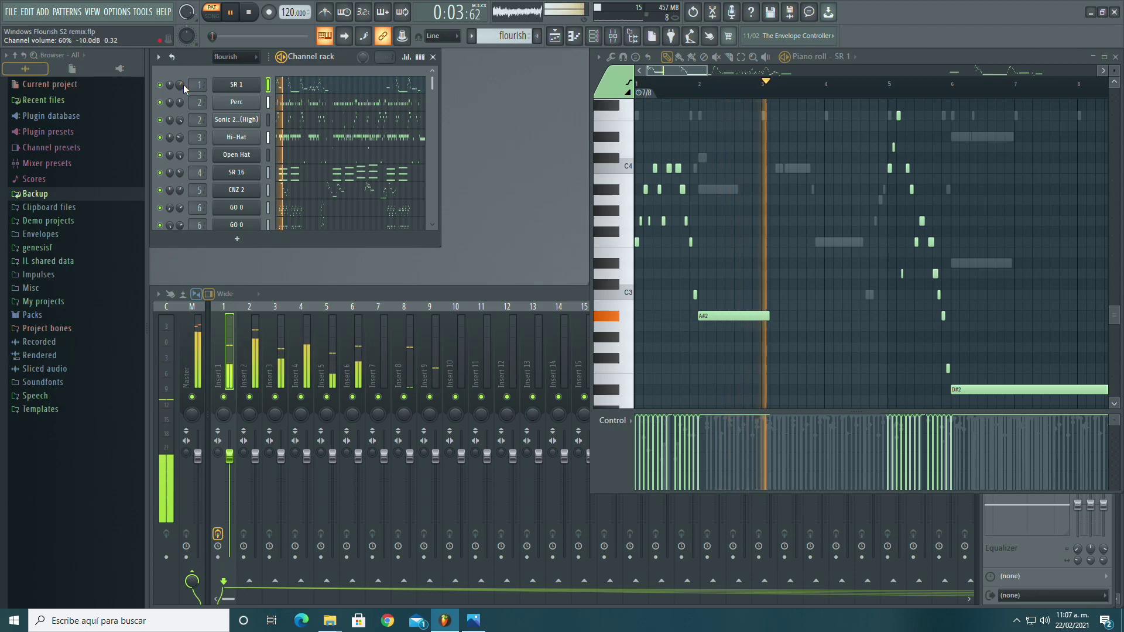
# Step: Audition the SR 1 part at its new volume from the start and from bar 5, with about 14 bars in view
pyautogui.moveTo(708, 71); pyautogui.dragTo(759, 72)
pyautogui.click(775, 90)
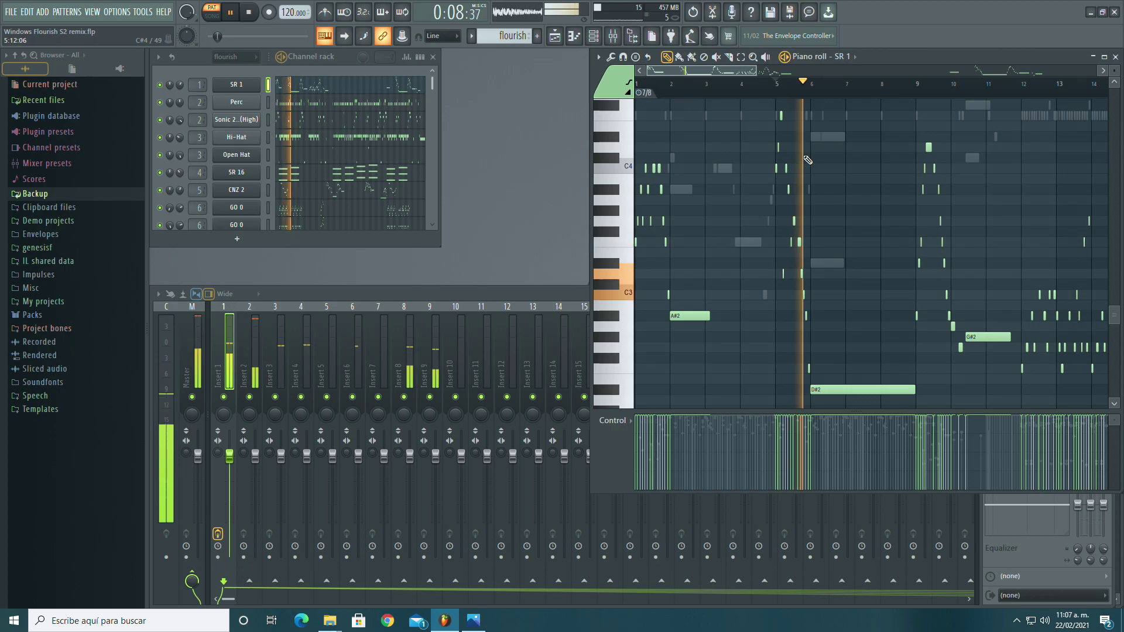
pyautogui.click(250, 13)
pyautogui.press('space')
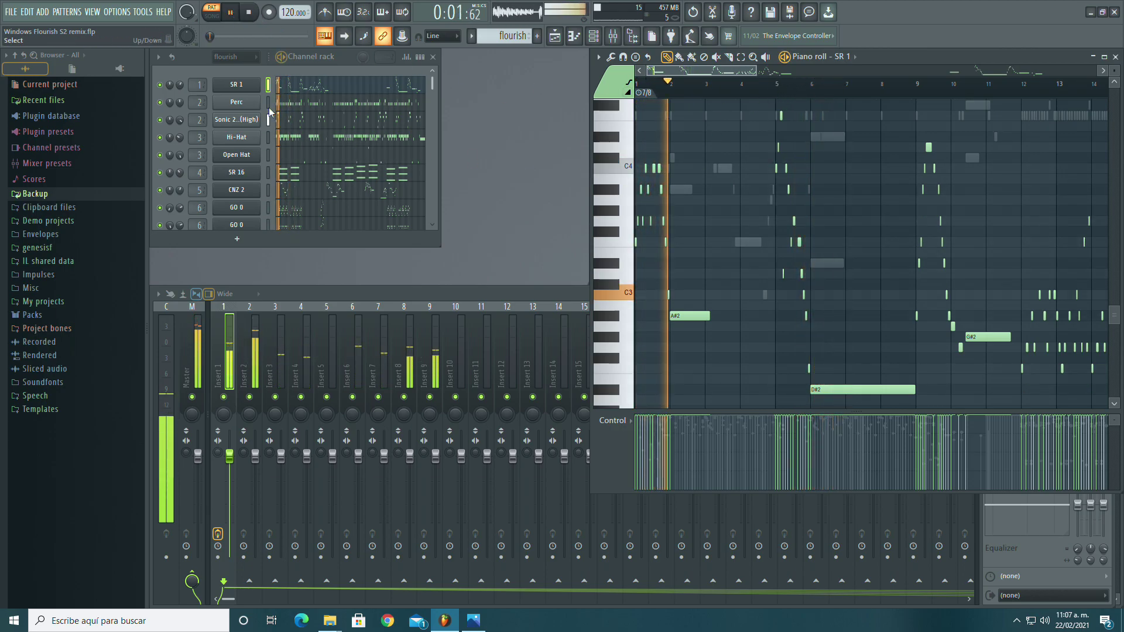
pyautogui.click(773, 88)
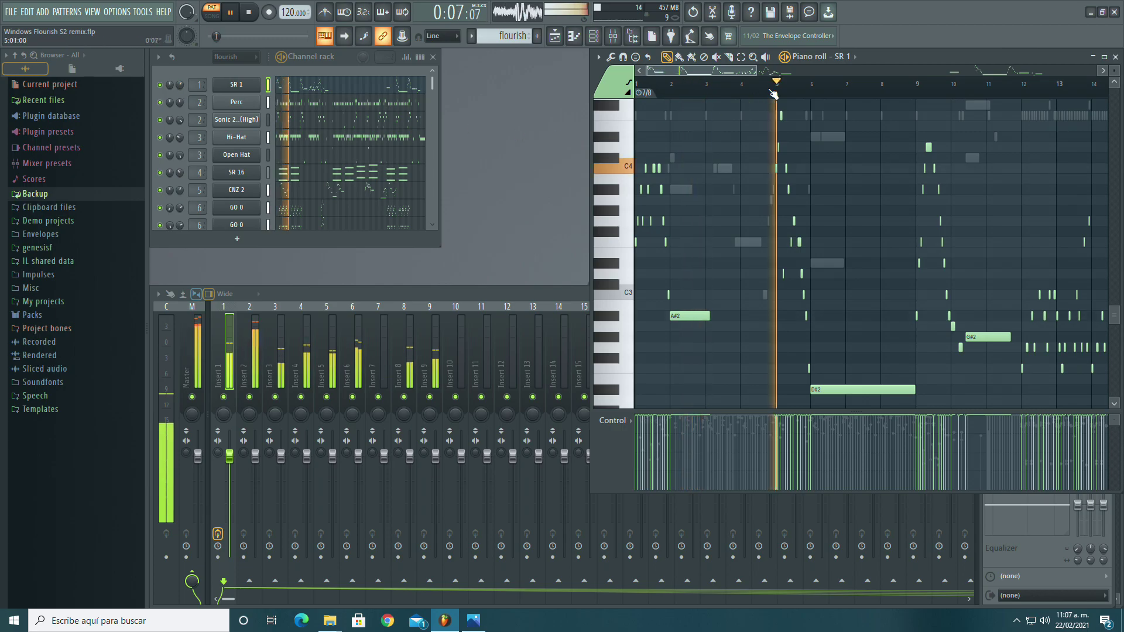
# Step: Audition the SR 1 part from bar 9 and from bar 13, with about 24 bars in view
pyautogui.moveTo(709, 71); pyautogui.dragTo(749, 70)
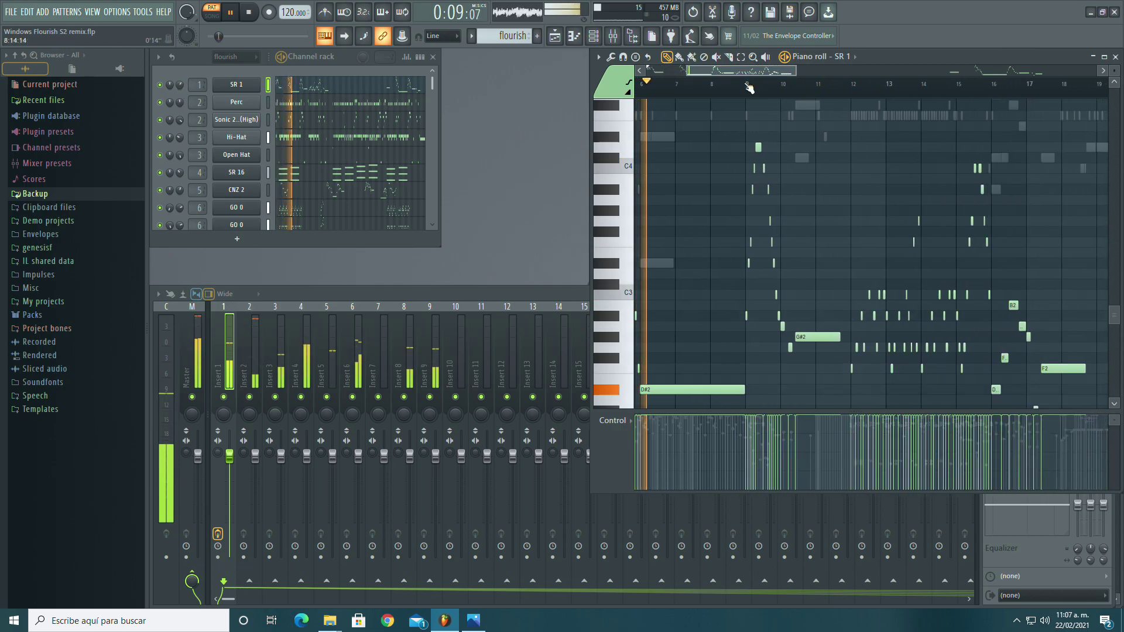
pyautogui.click(749, 88)
pyautogui.moveTo(741, 74); pyautogui.dragTo(761, 70)
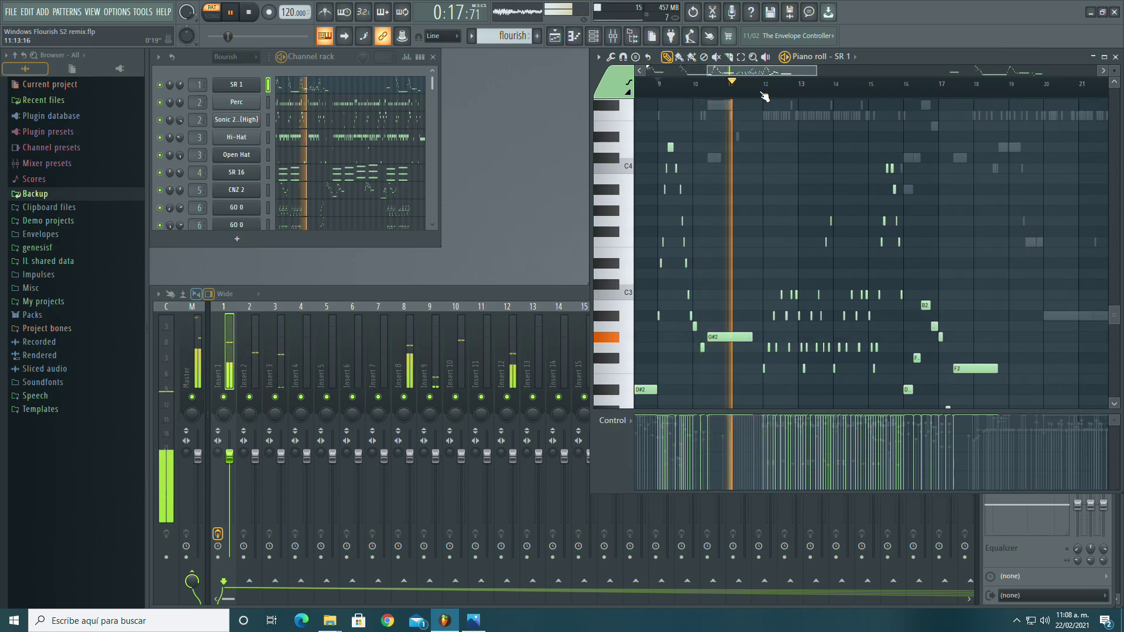
pyautogui.moveTo(748, 72); pyautogui.dragTo(760, 72)
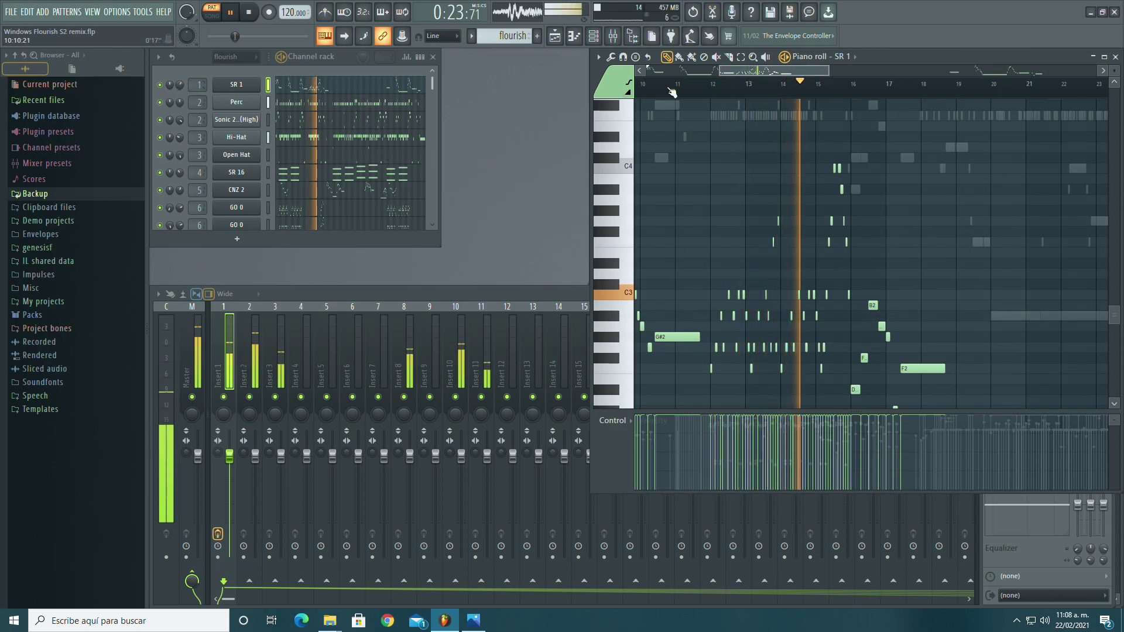
pyautogui.moveTo(829, 71); pyautogui.dragTo(913, 70)
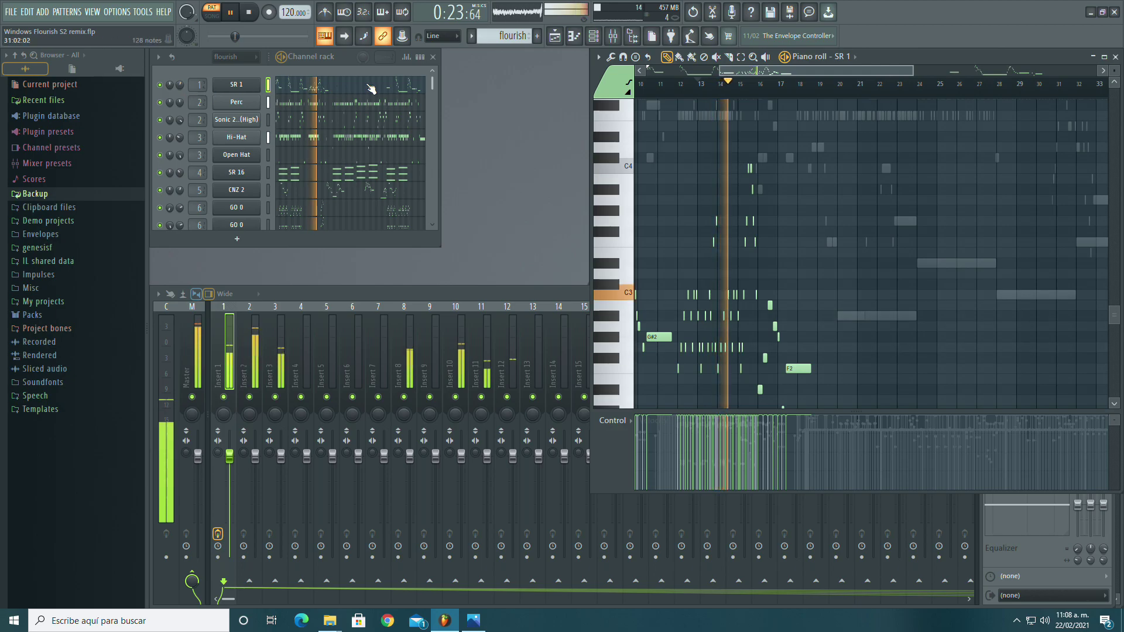
pyautogui.click(700, 82)
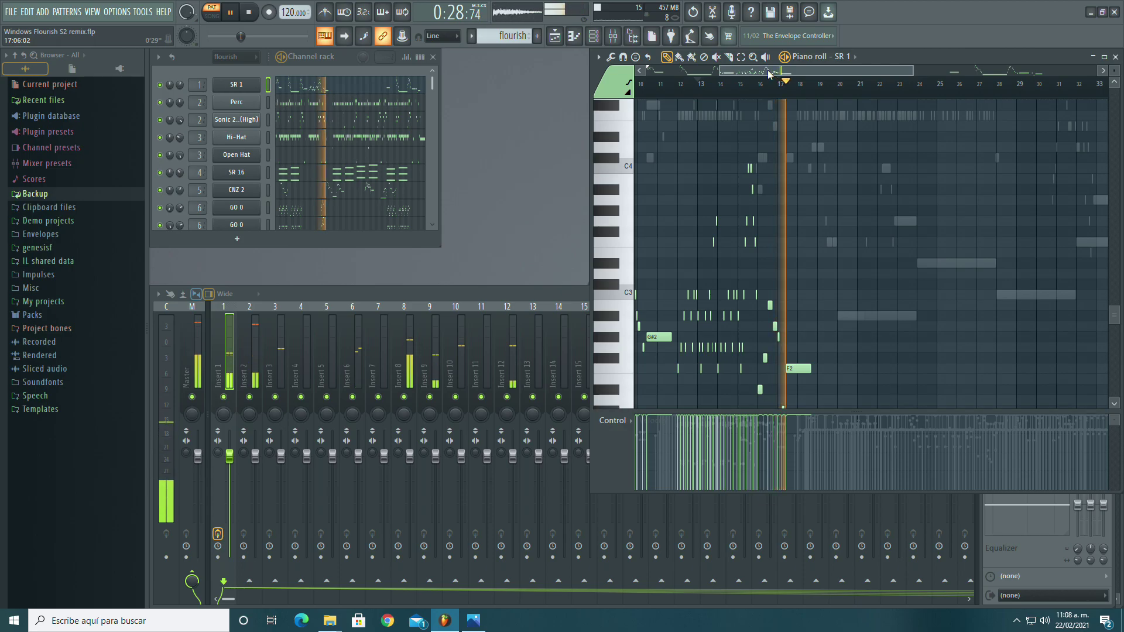
# Step: Audition the closing SR 1 passages from bar 41 and bar 45, and save the project
pyautogui.moveTo(789, 70); pyautogui.dragTo(926, 75)
pyautogui.click(874, 85)
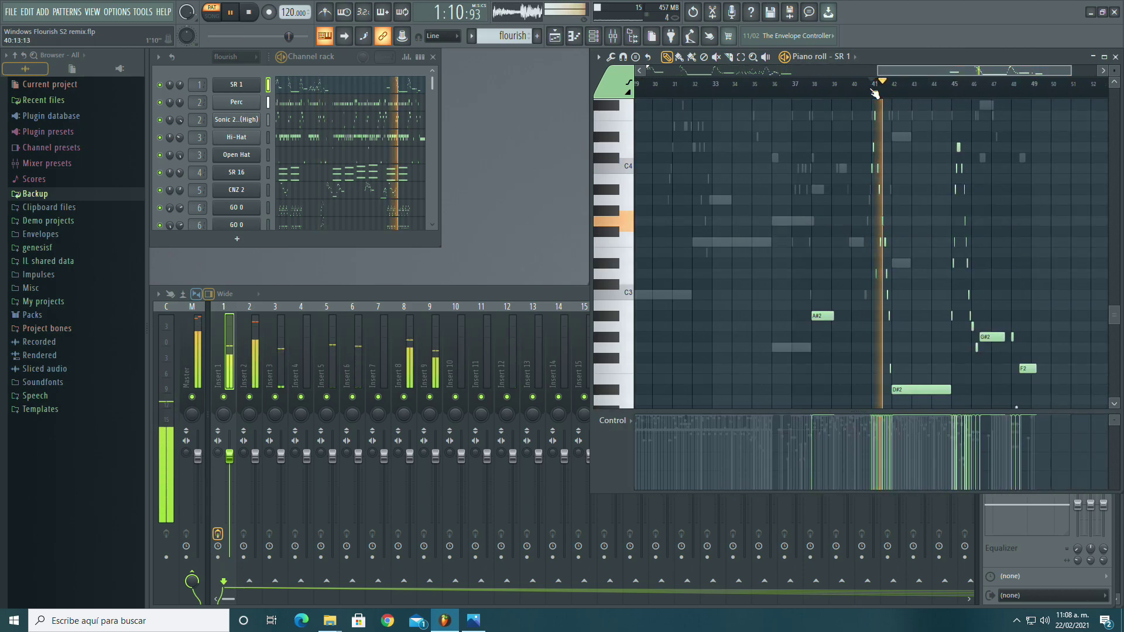
pyautogui.click(954, 93)
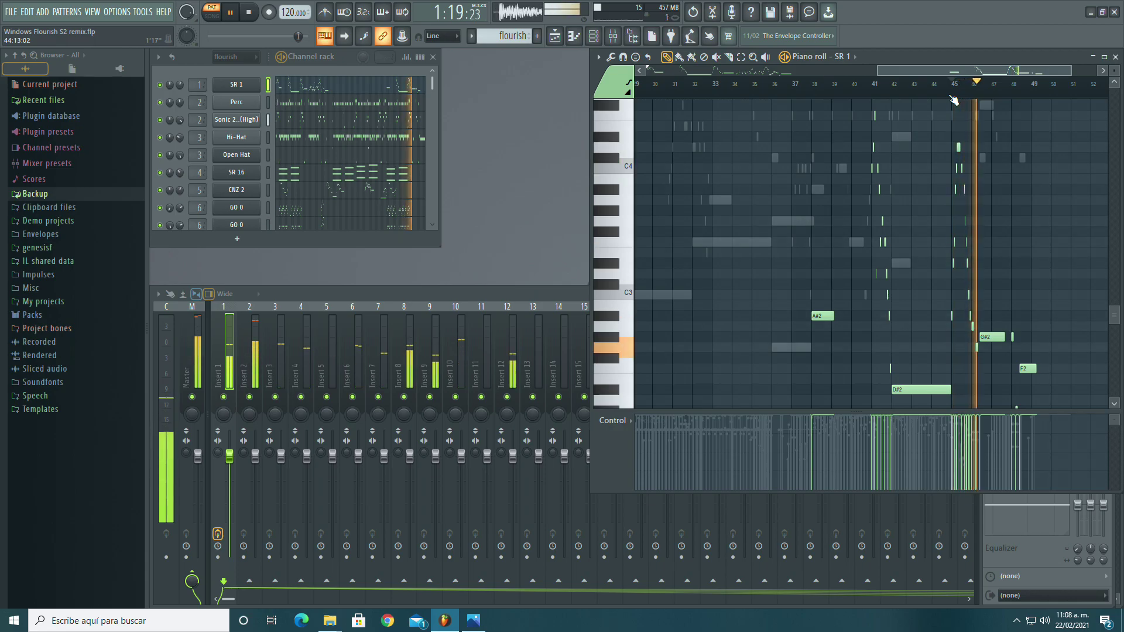
pyautogui.click(11, 12)
pyautogui.click(37, 66)
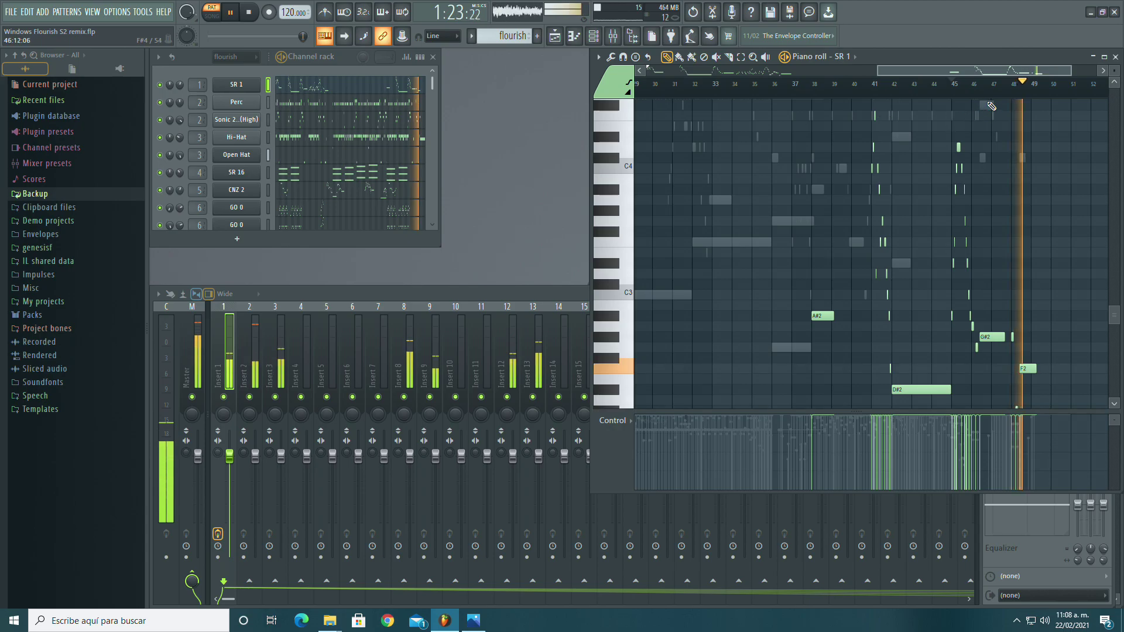
# Step: Replay the opening of the flourish pattern, stop playback and save the project again
pyautogui.moveTo(982, 75); pyautogui.dragTo(751, 71)
pyautogui.click(249, 12)
pyautogui.press('space')
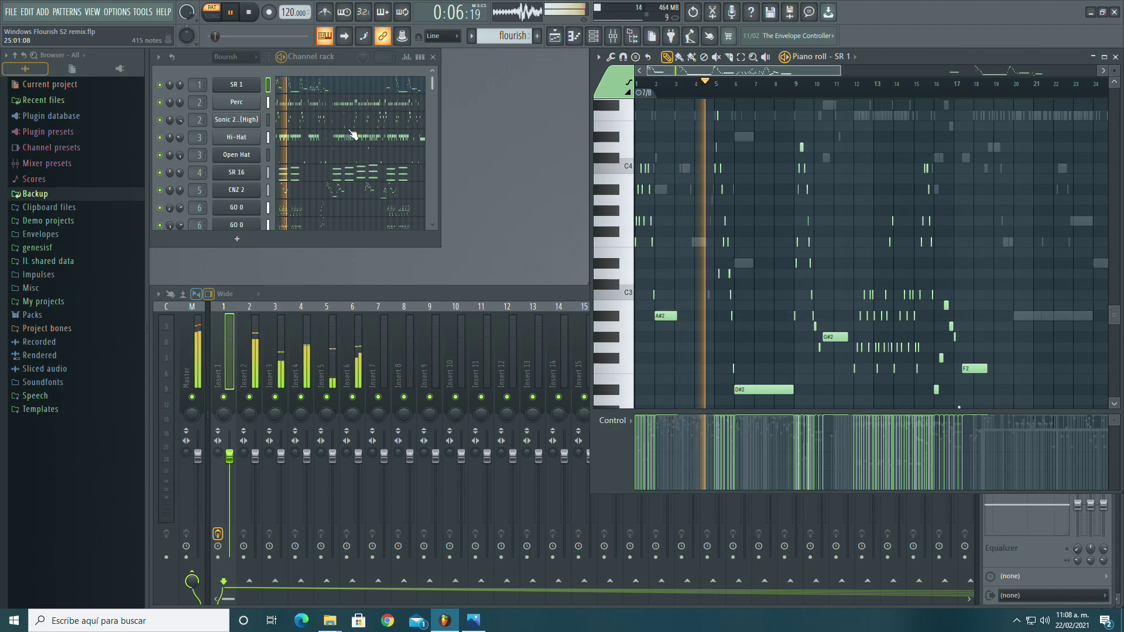
pyautogui.press('space')
pyautogui.click(21, 13)
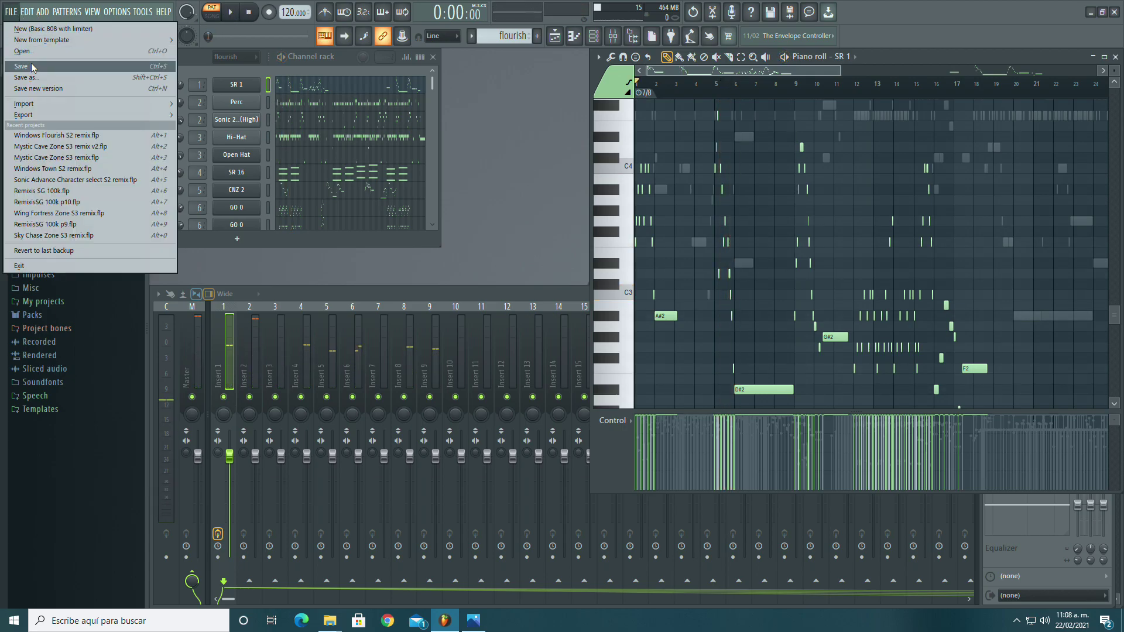
pyautogui.click(11, 12)
# Step: Begin a Wave file export and create a folder named "Windows Flourish S2 remix wav" inside Documents 1 on drive E:
pyautogui.click(11, 12)
pyautogui.moveTo(48, 111)
pyautogui.click(240, 129)
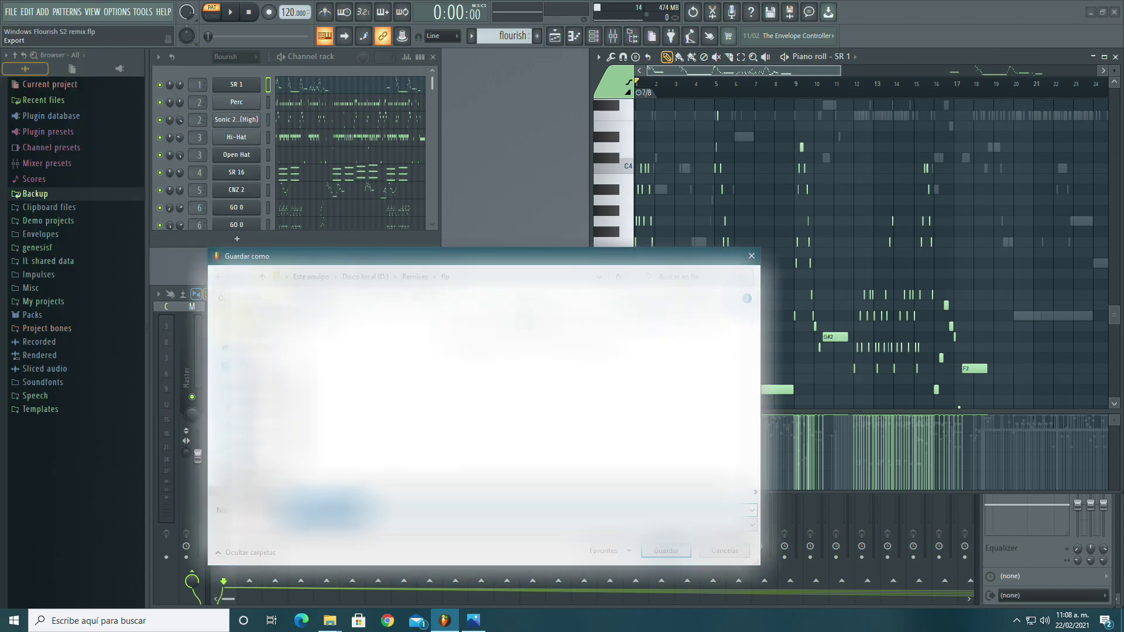
pyautogui.scroll(-2, 257, 457)
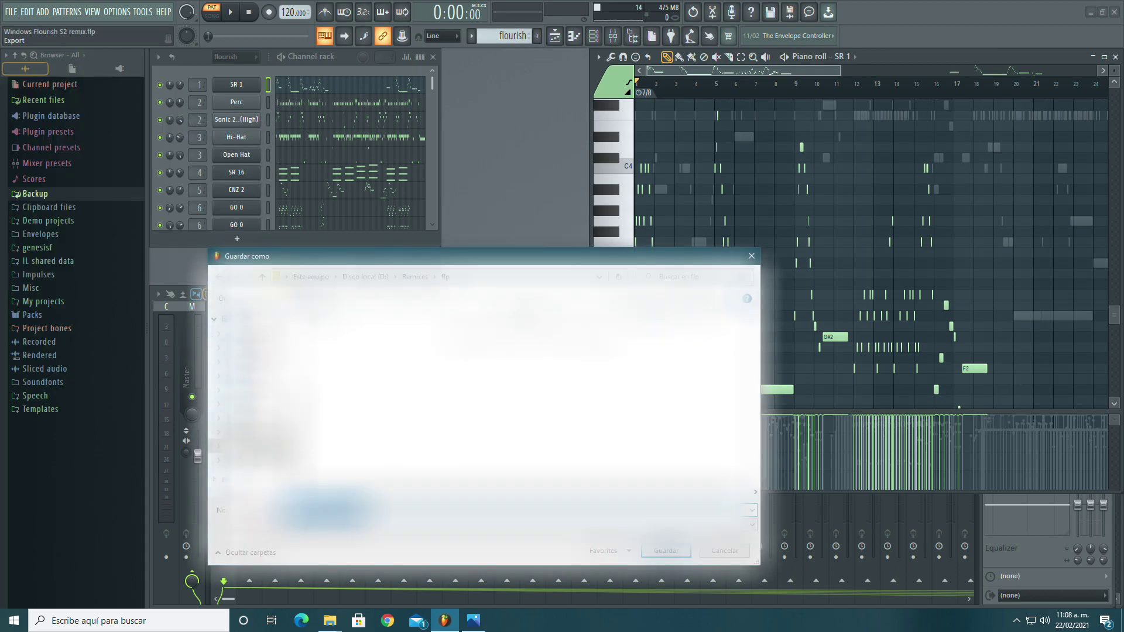
pyautogui.click(255, 460)
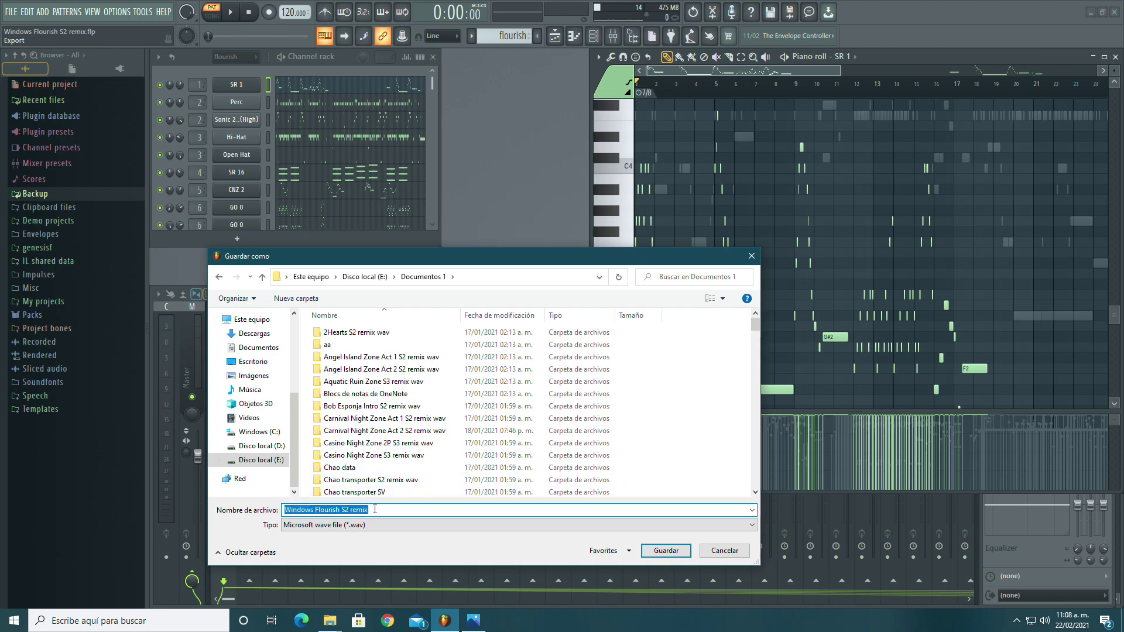
pyautogui.hotkey('ctrl', 'shift', 'n')
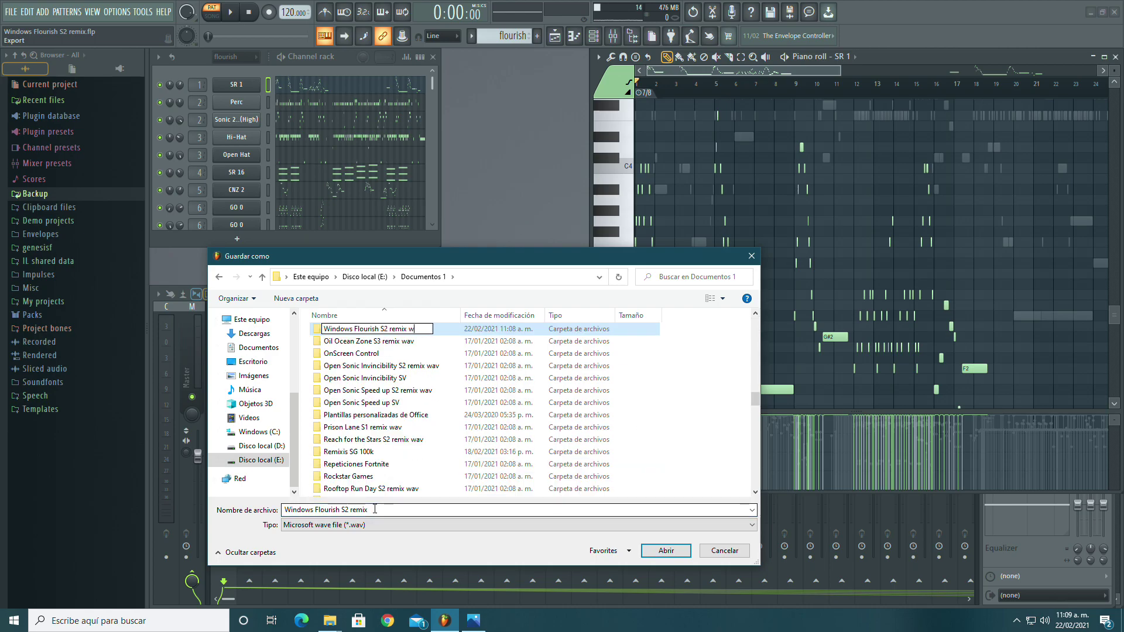
# Step: Save the export as "Windows Flourish S2 remix" in the new wav folder and render it with the current WAV settings
pyautogui.click(666, 550)
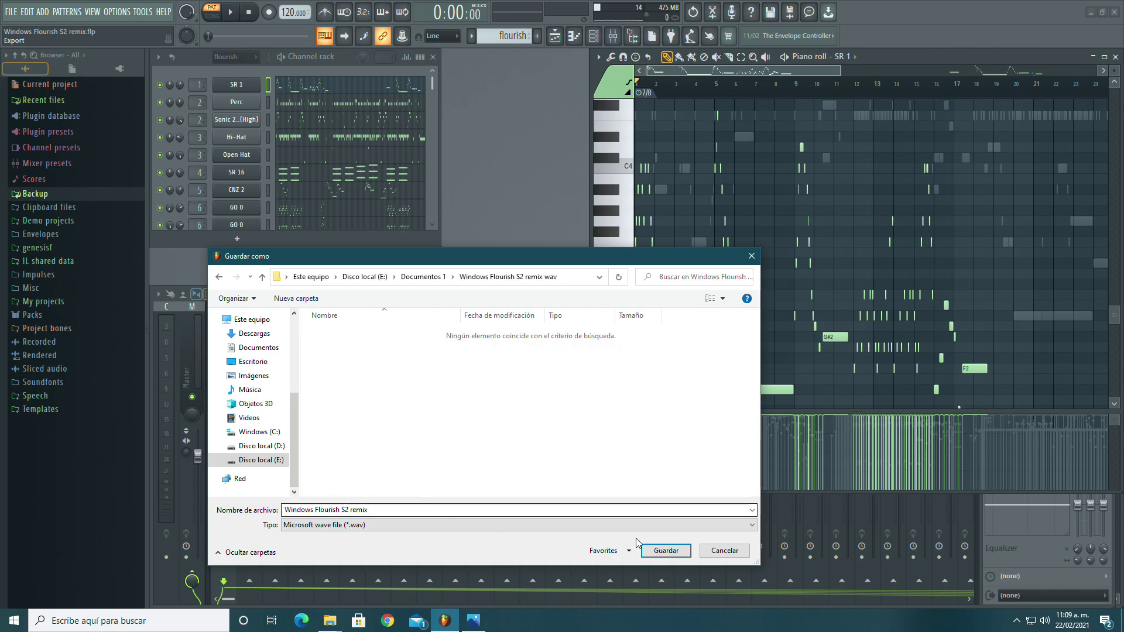
pyautogui.click(665, 550)
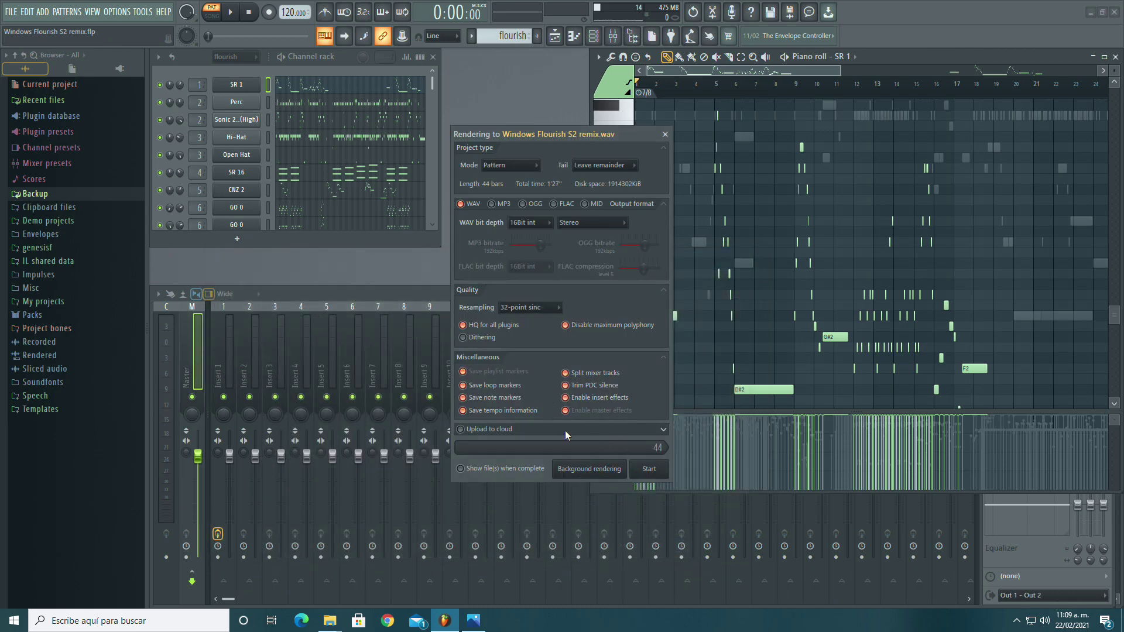
pyautogui.click(648, 469)
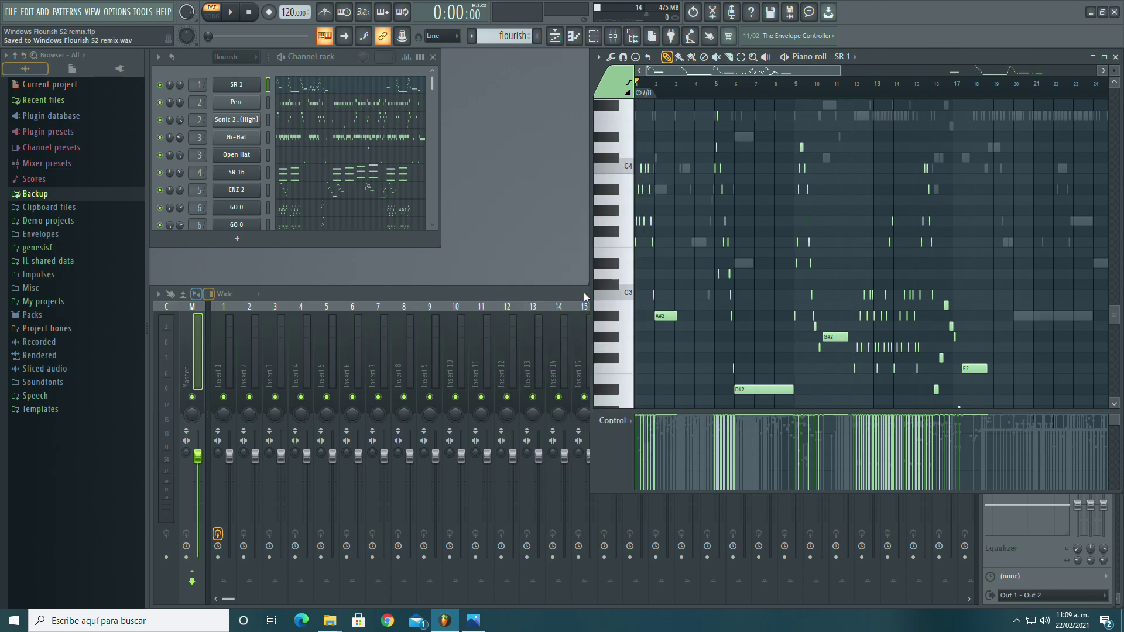
# Step: Export the pattern as FLAC file "Windows Flourish S2 remix" into the flac folder under Remixes on drive D: and render it
pyautogui.click(13, 13)
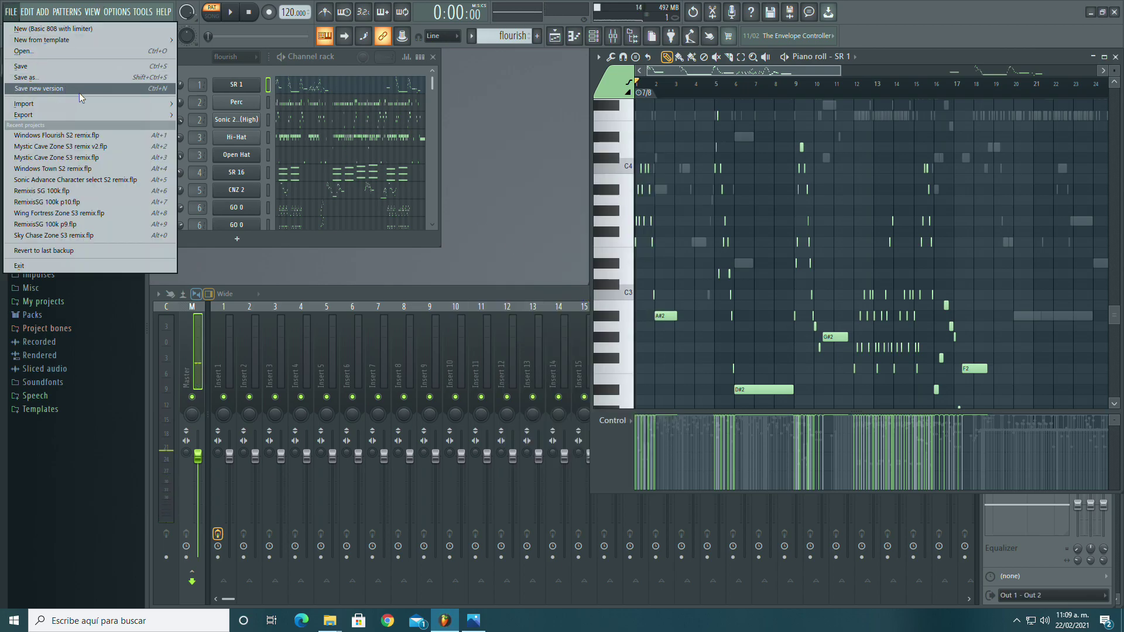
pyautogui.moveTo(102, 115)
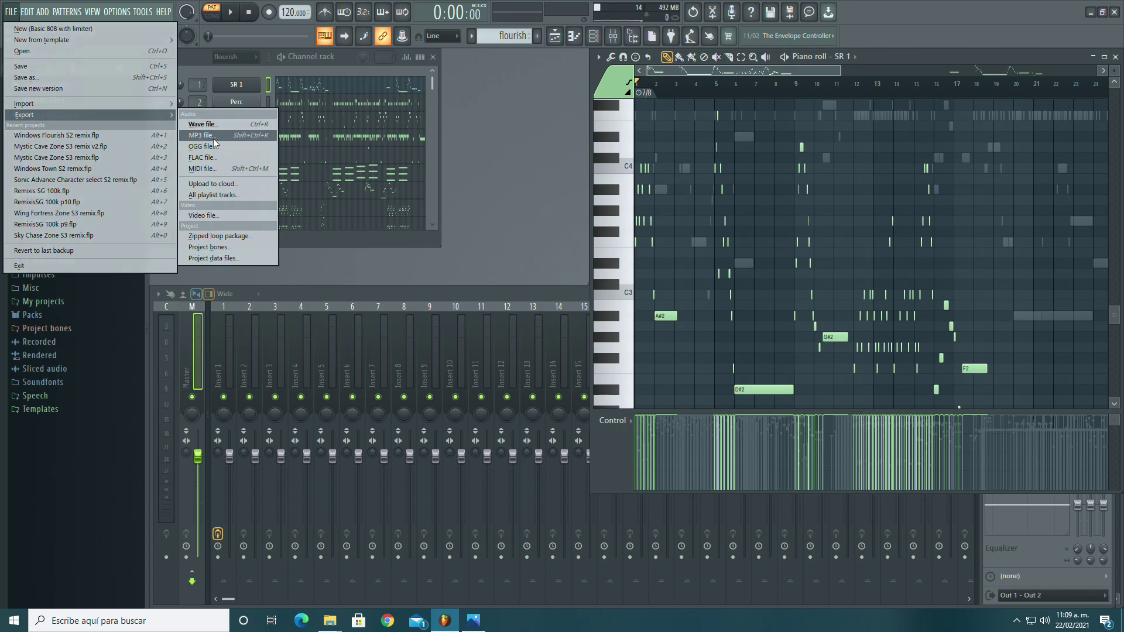
pyautogui.click(208, 158)
pyautogui.hotkey('alt', 'Up')
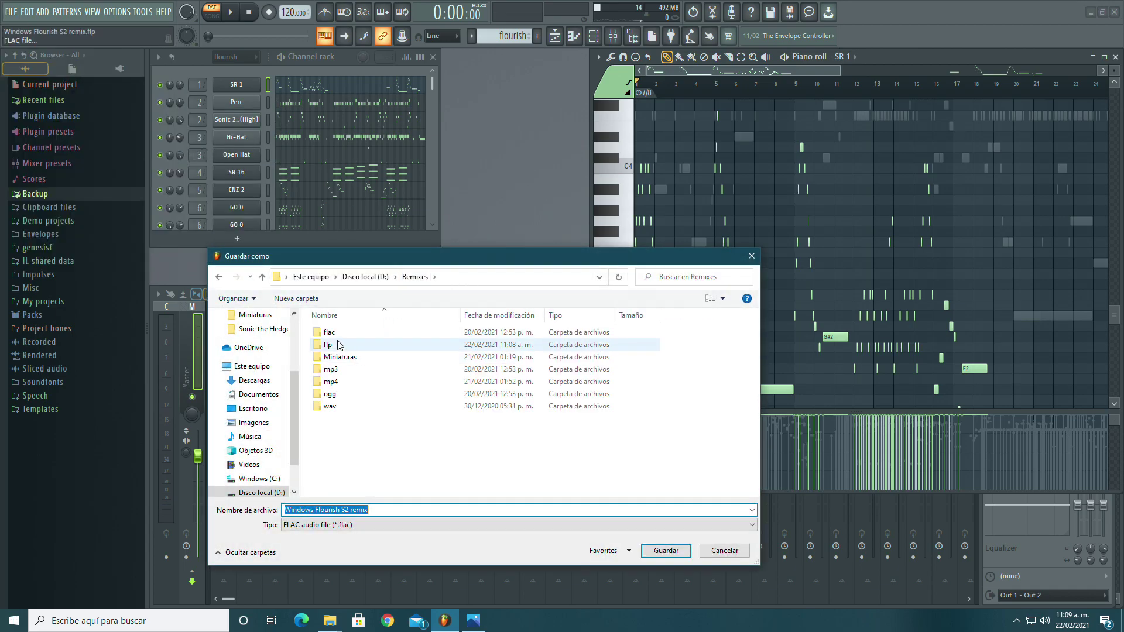
pyautogui.doubleClick(374, 329)
pyautogui.click(666, 550)
pyautogui.click(586, 469)
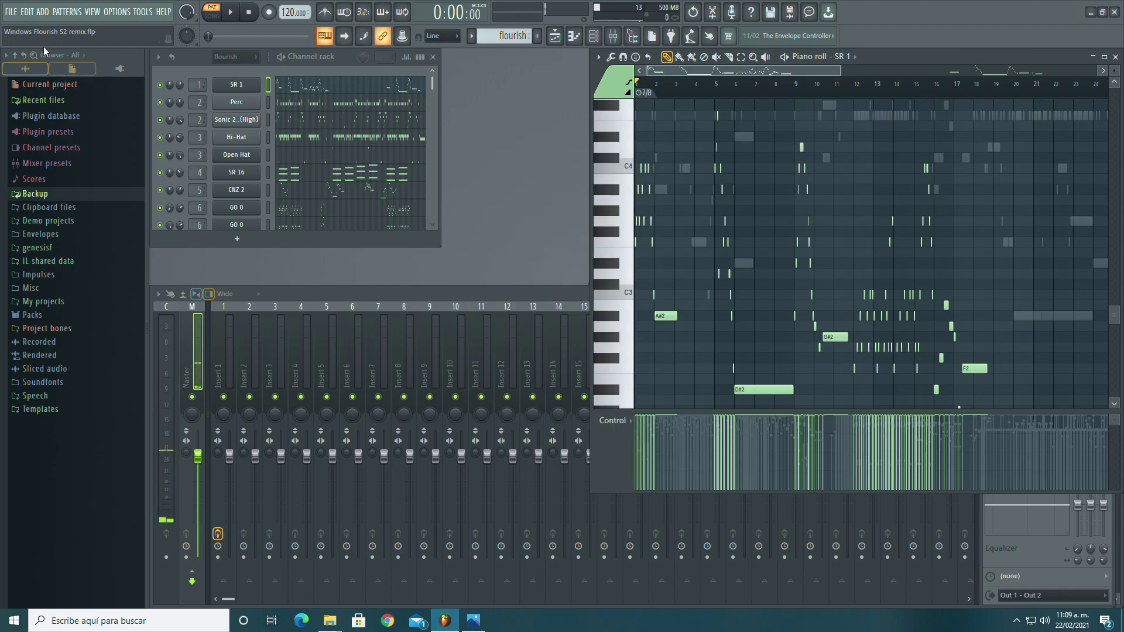
# Step: Export the pattern as MP3 file "Windows Flourish S2 remix" into the mp3 folder under Remixes and render it
pyautogui.click(11, 12)
pyautogui.moveTo(88, 115)
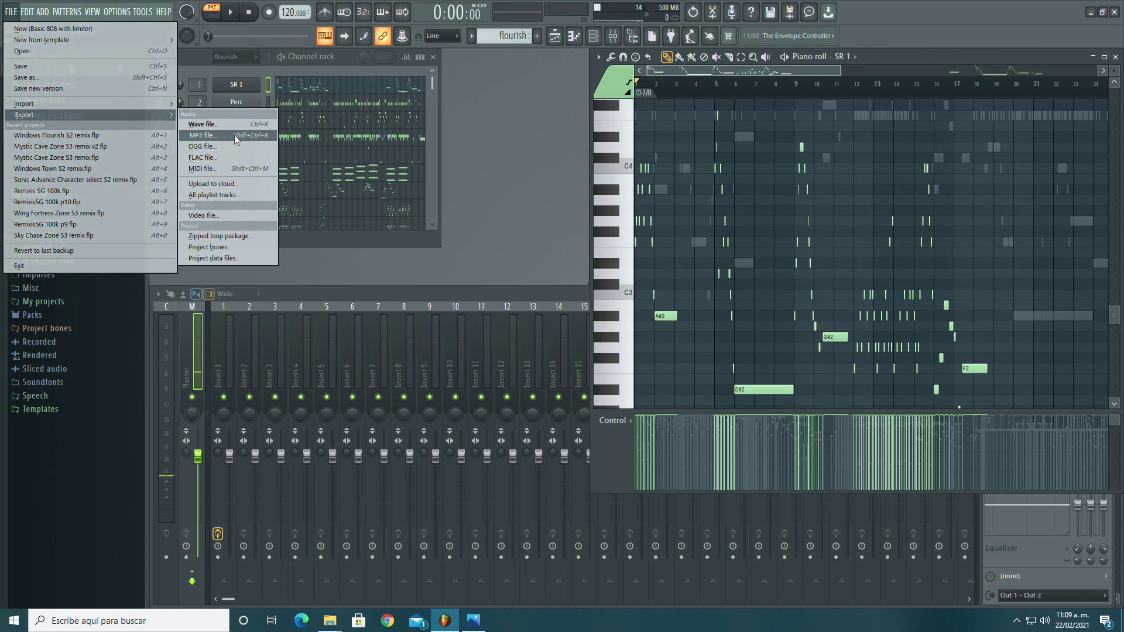
pyautogui.click(234, 137)
pyautogui.click(415, 277)
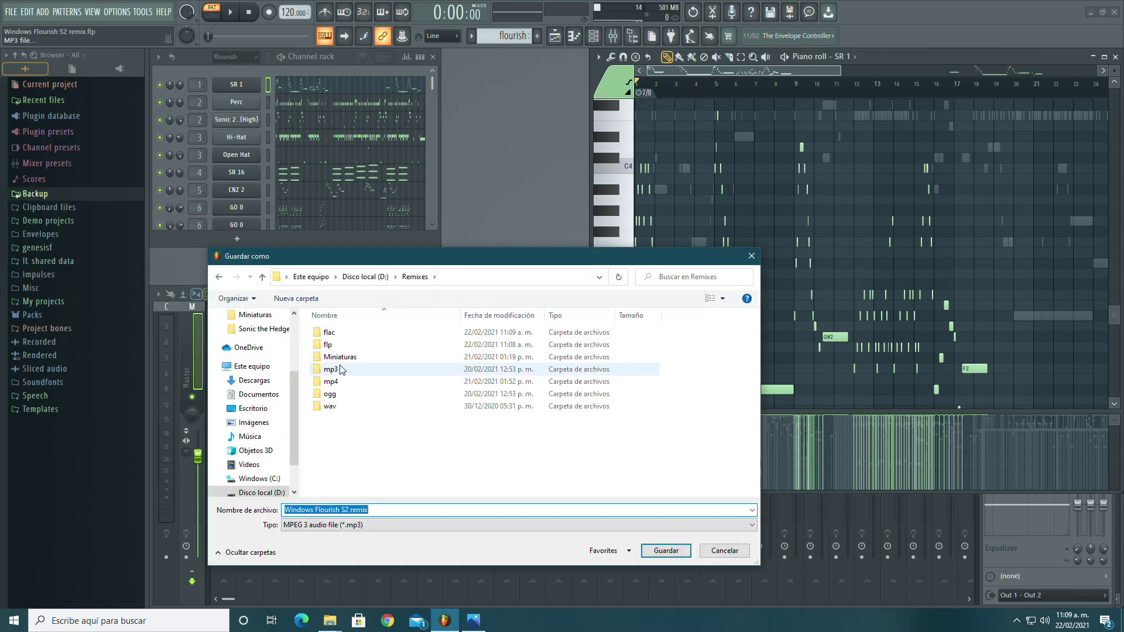
pyautogui.doubleClick(343, 369)
pyautogui.click(665, 551)
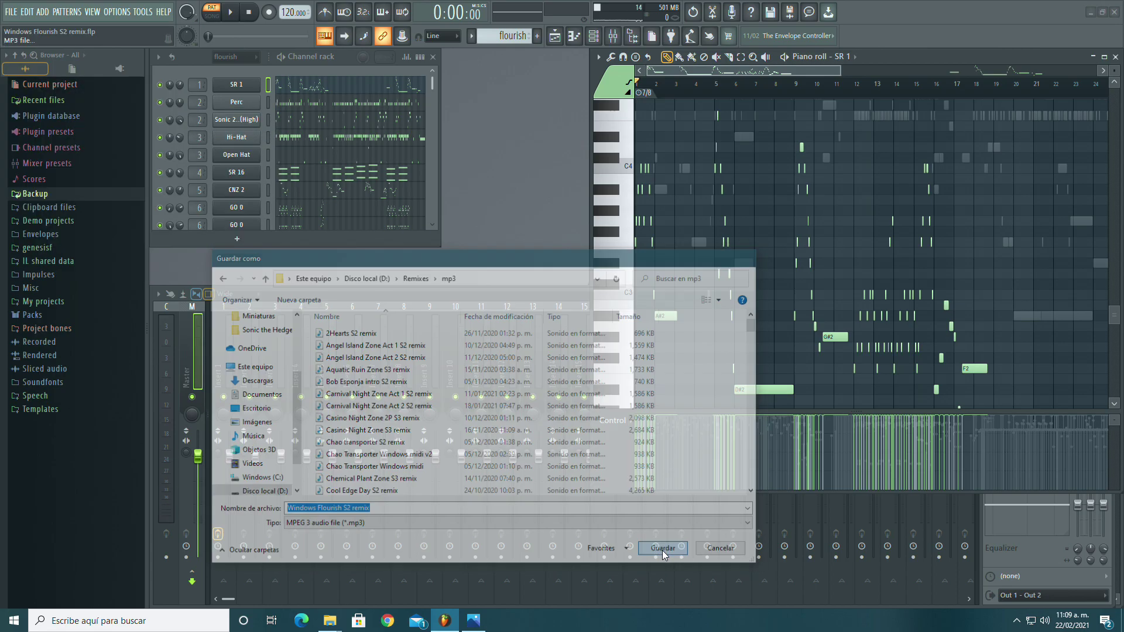
pyautogui.click(648, 468)
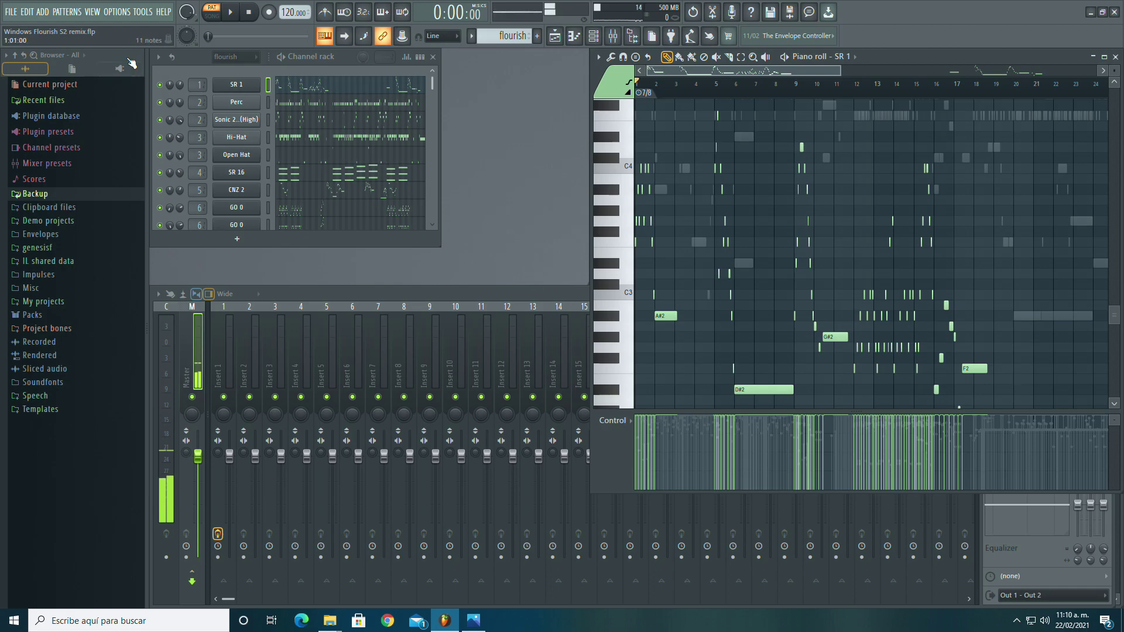
# Step: Set up an OGG export of the pattern named "Windows Flourish S2 remix" in the ogg folder under Remixes
pyautogui.click(10, 12)
pyautogui.moveTo(104, 115)
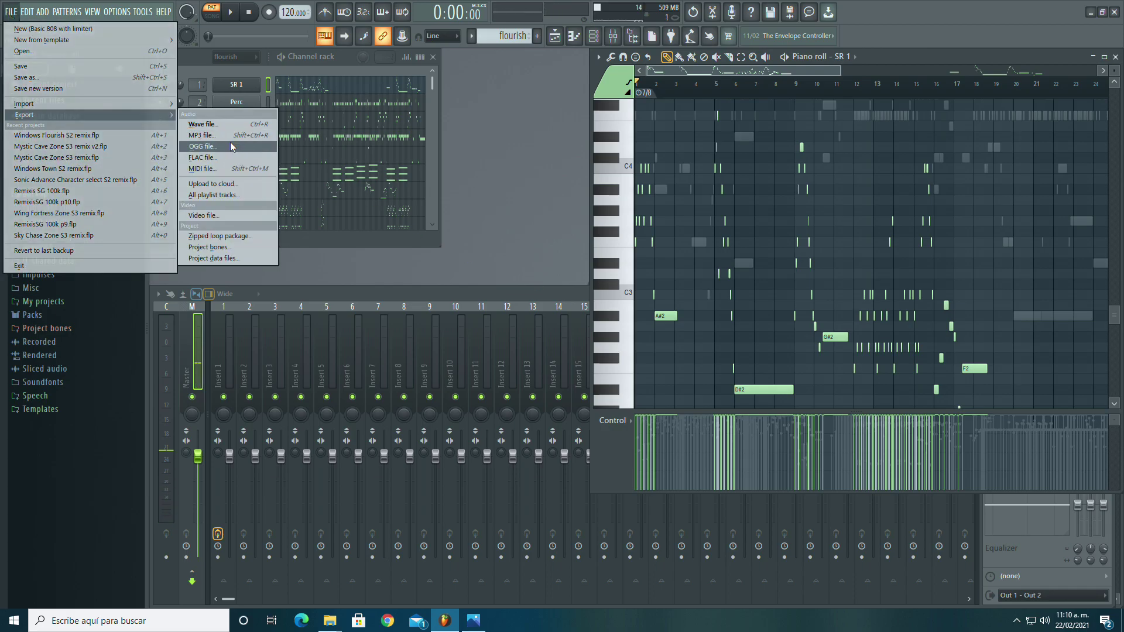
pyautogui.click(230, 146)
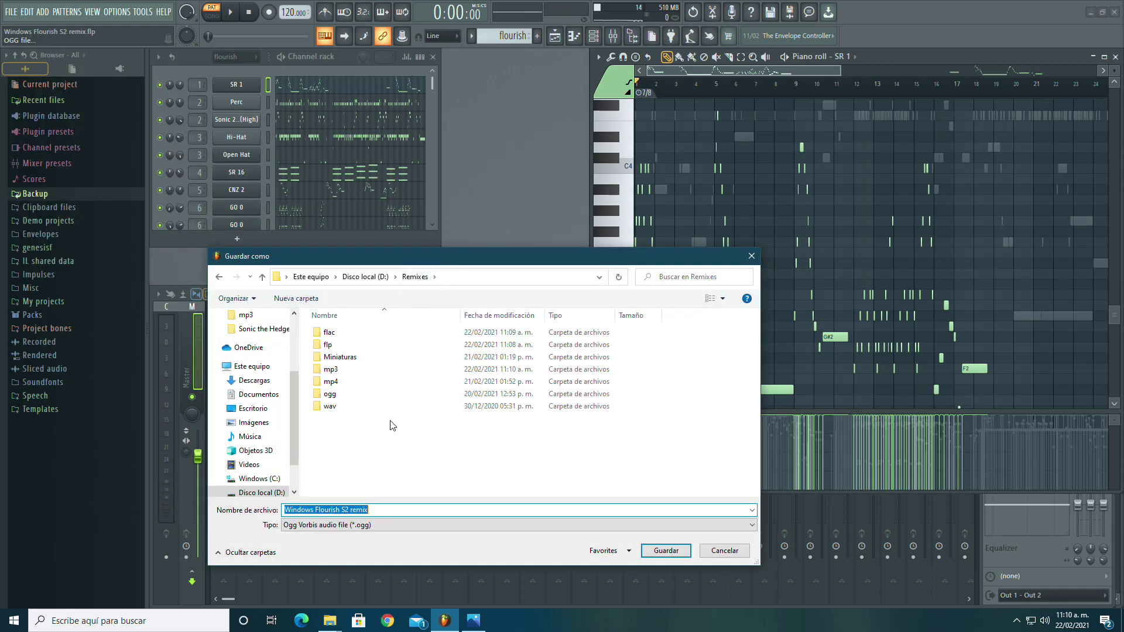
pyautogui.doubleClick(345, 394)
pyautogui.click(666, 551)
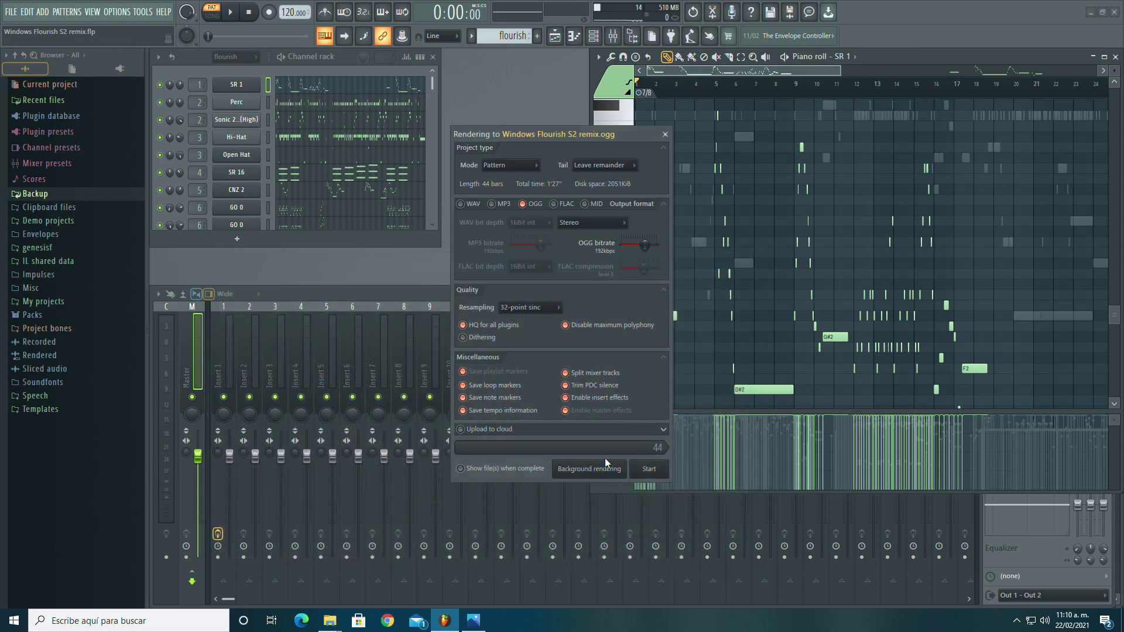